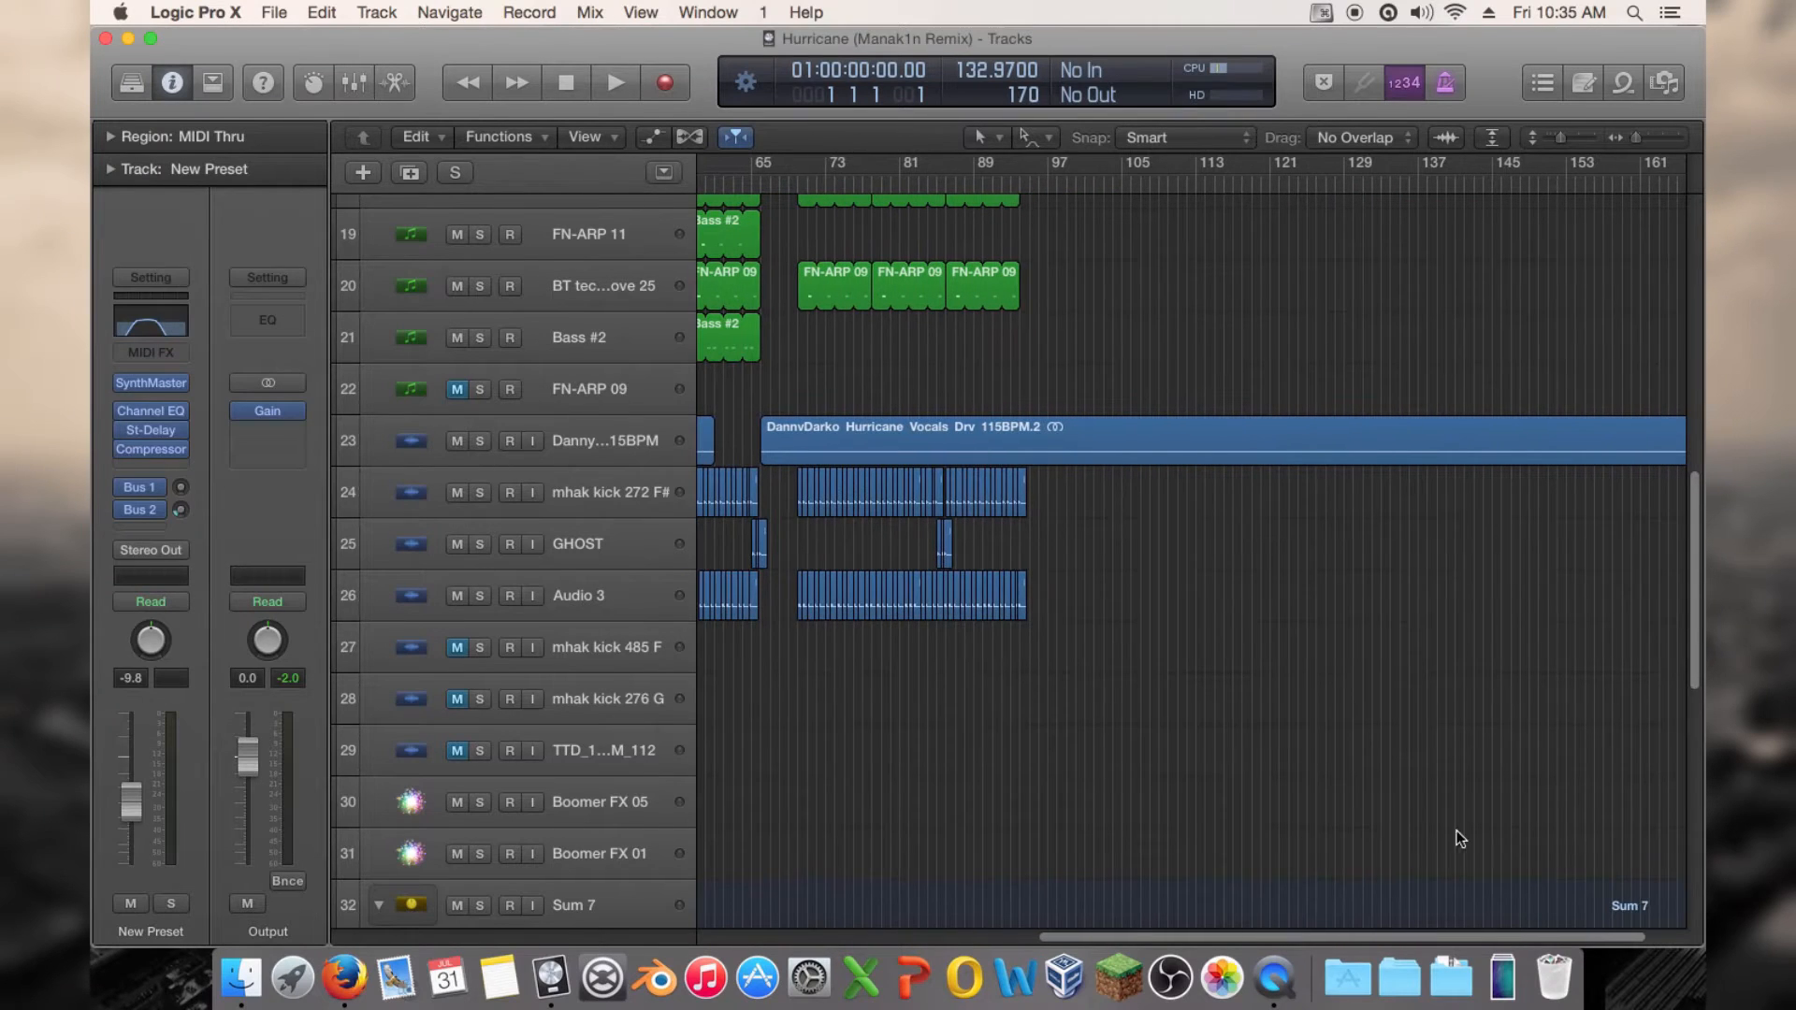
Enlarge the track height and audition the DannyDarko vocal region at several points between bars 107 and 128
drag(1560, 137, 1571, 128)
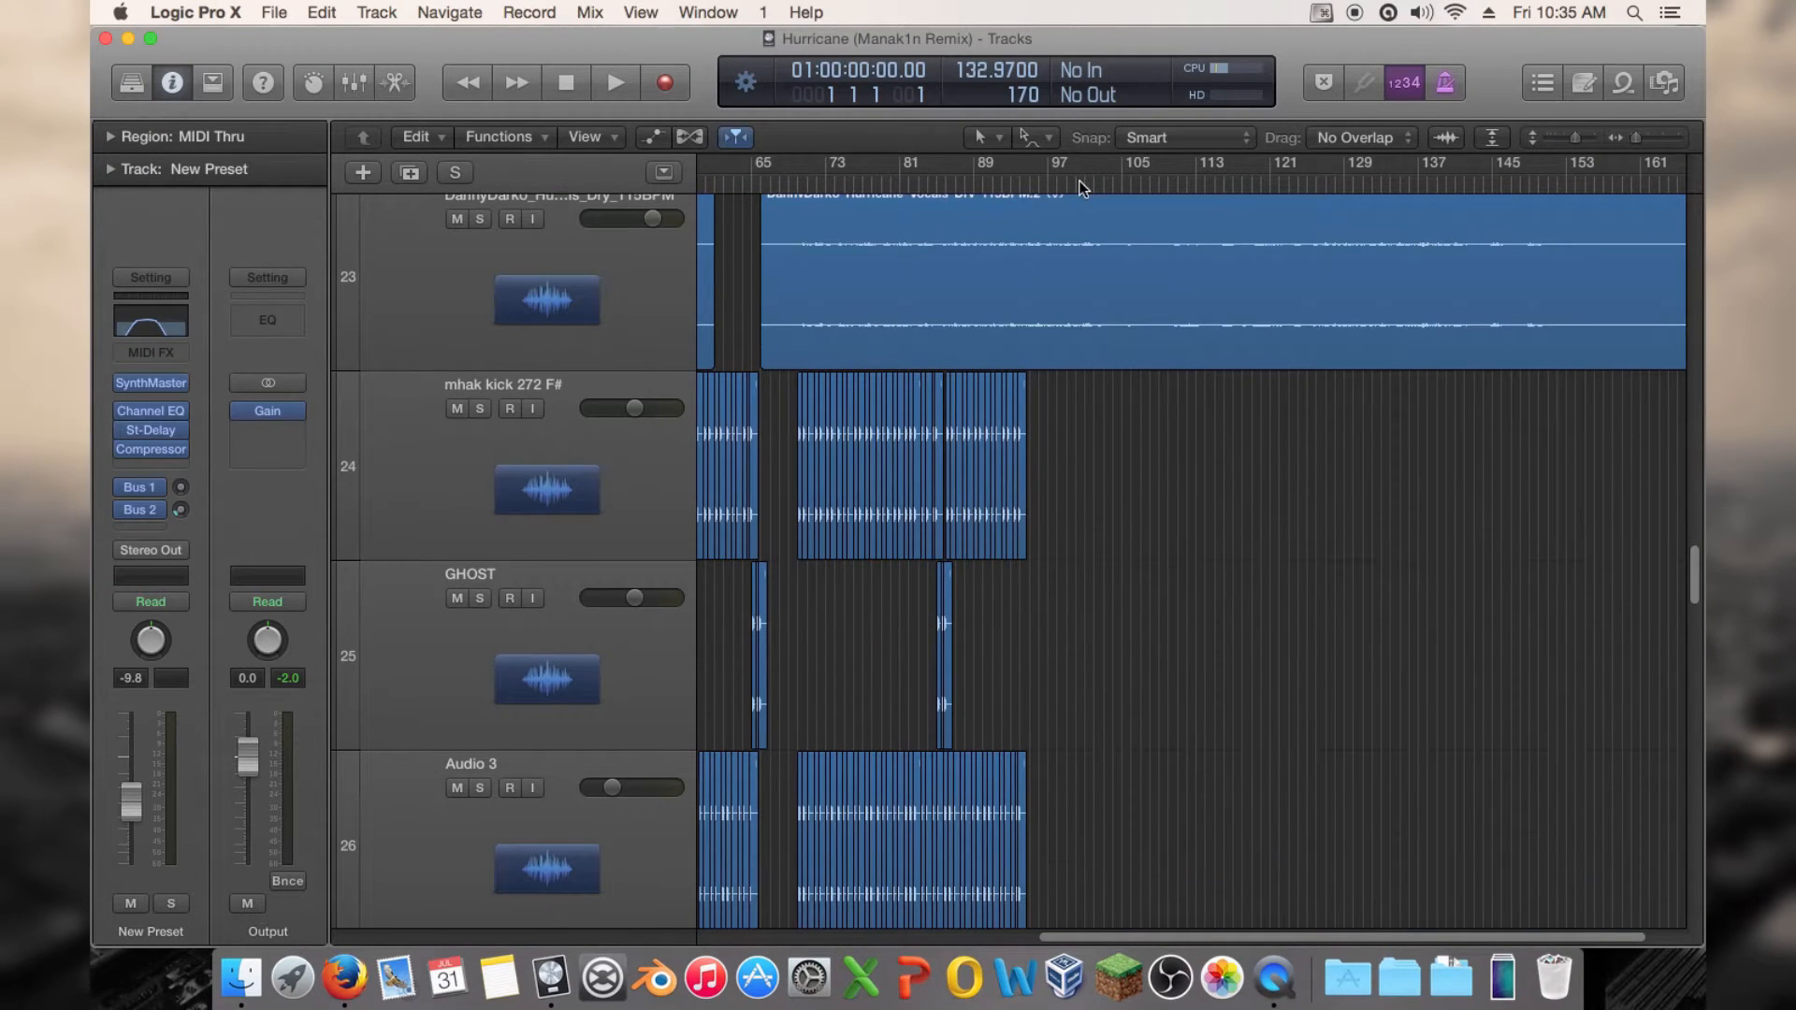
click(1142, 181)
key(space)
click(1181, 183)
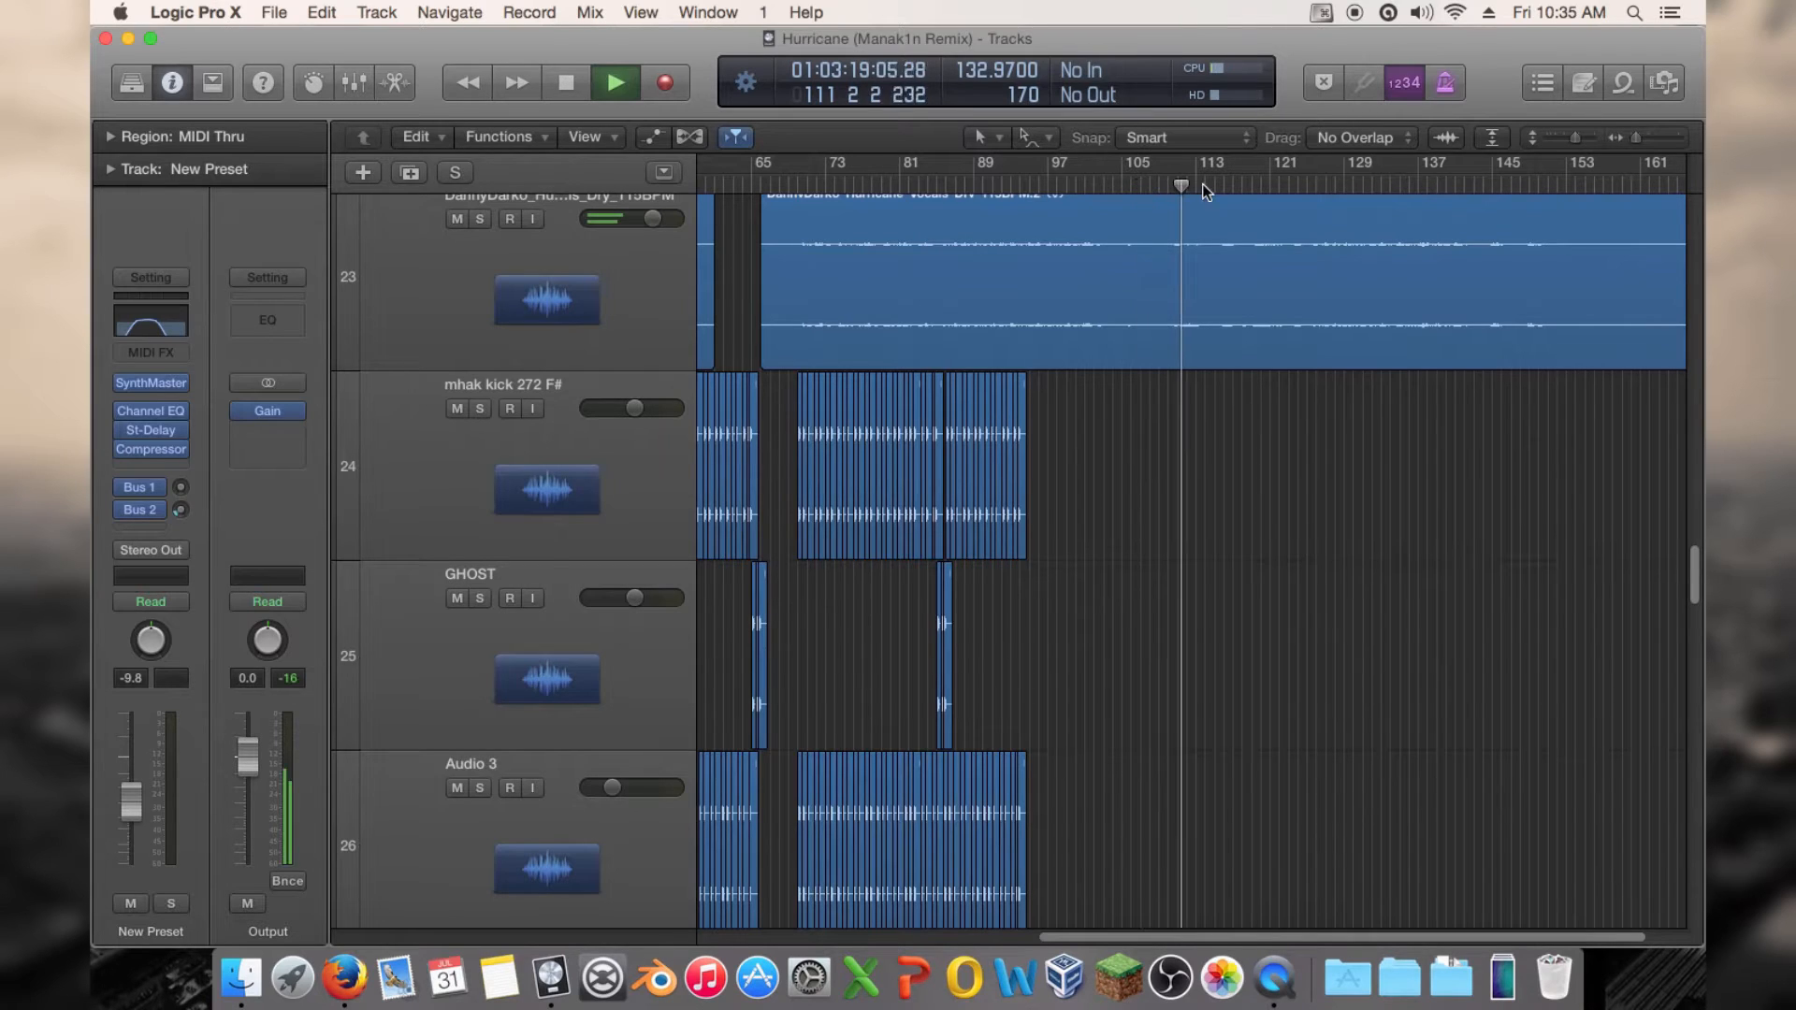
click(1222, 185)
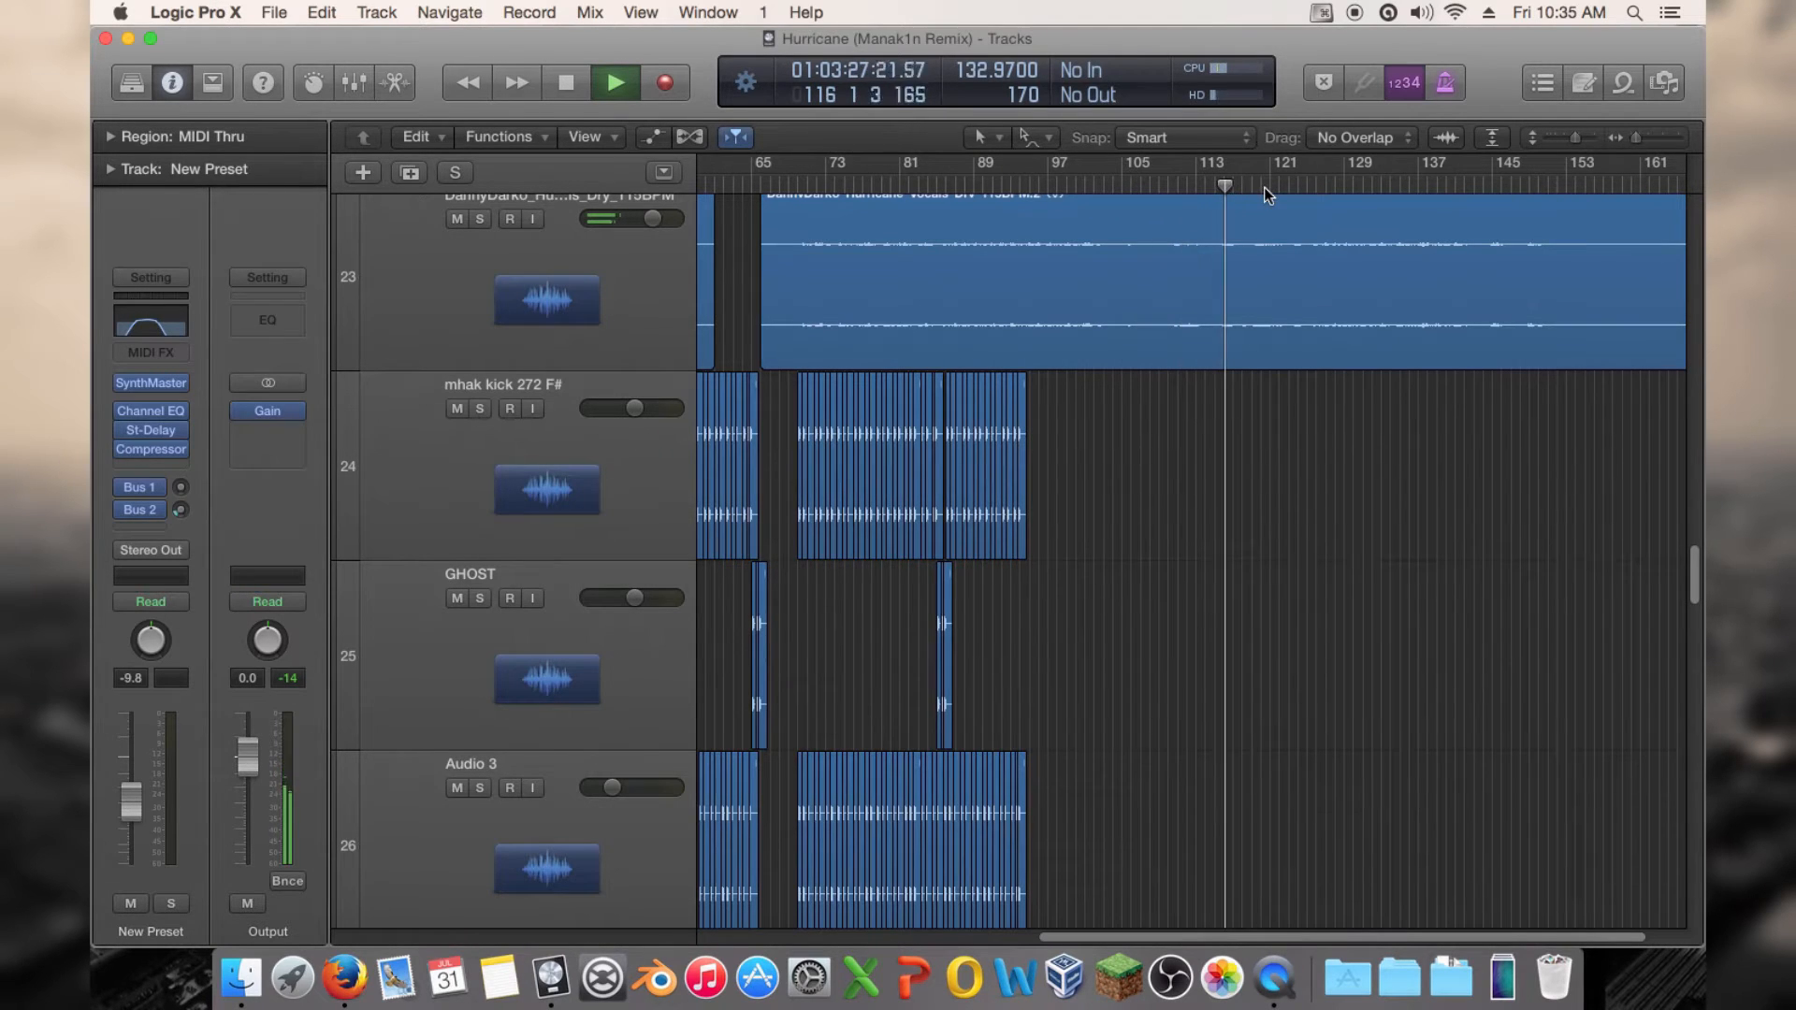
click(1256, 185)
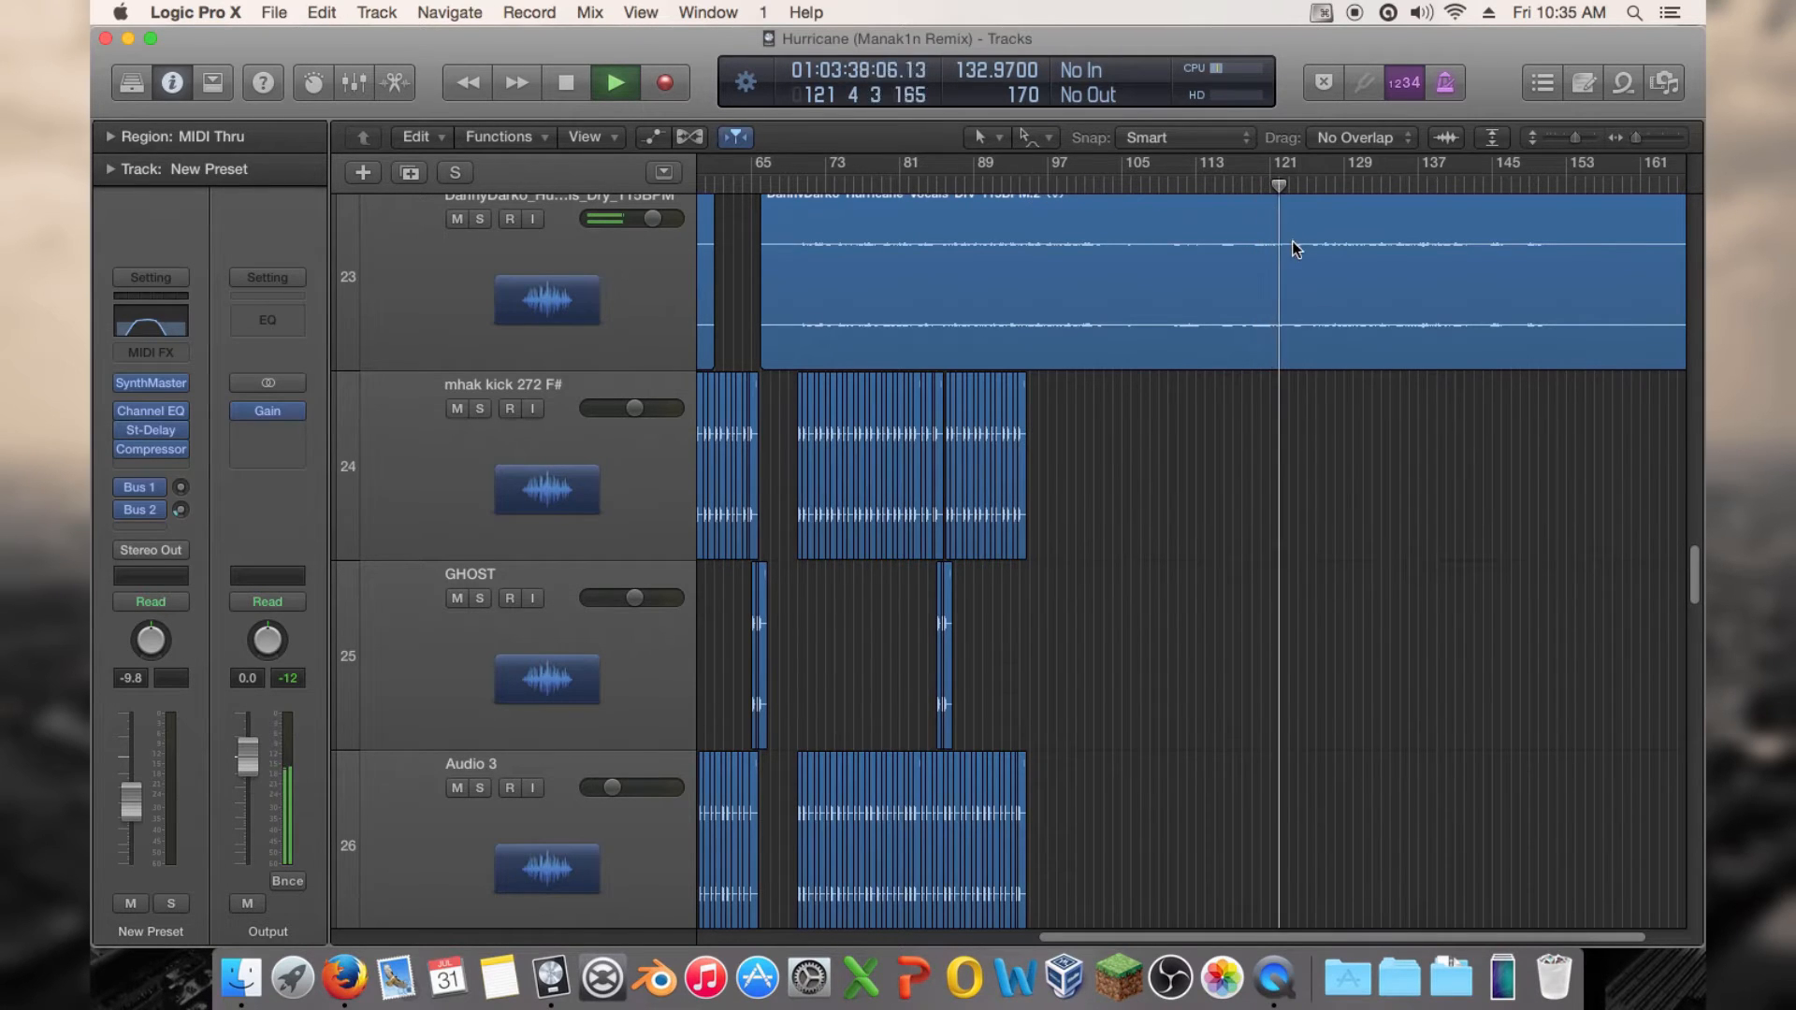
click(1319, 187)
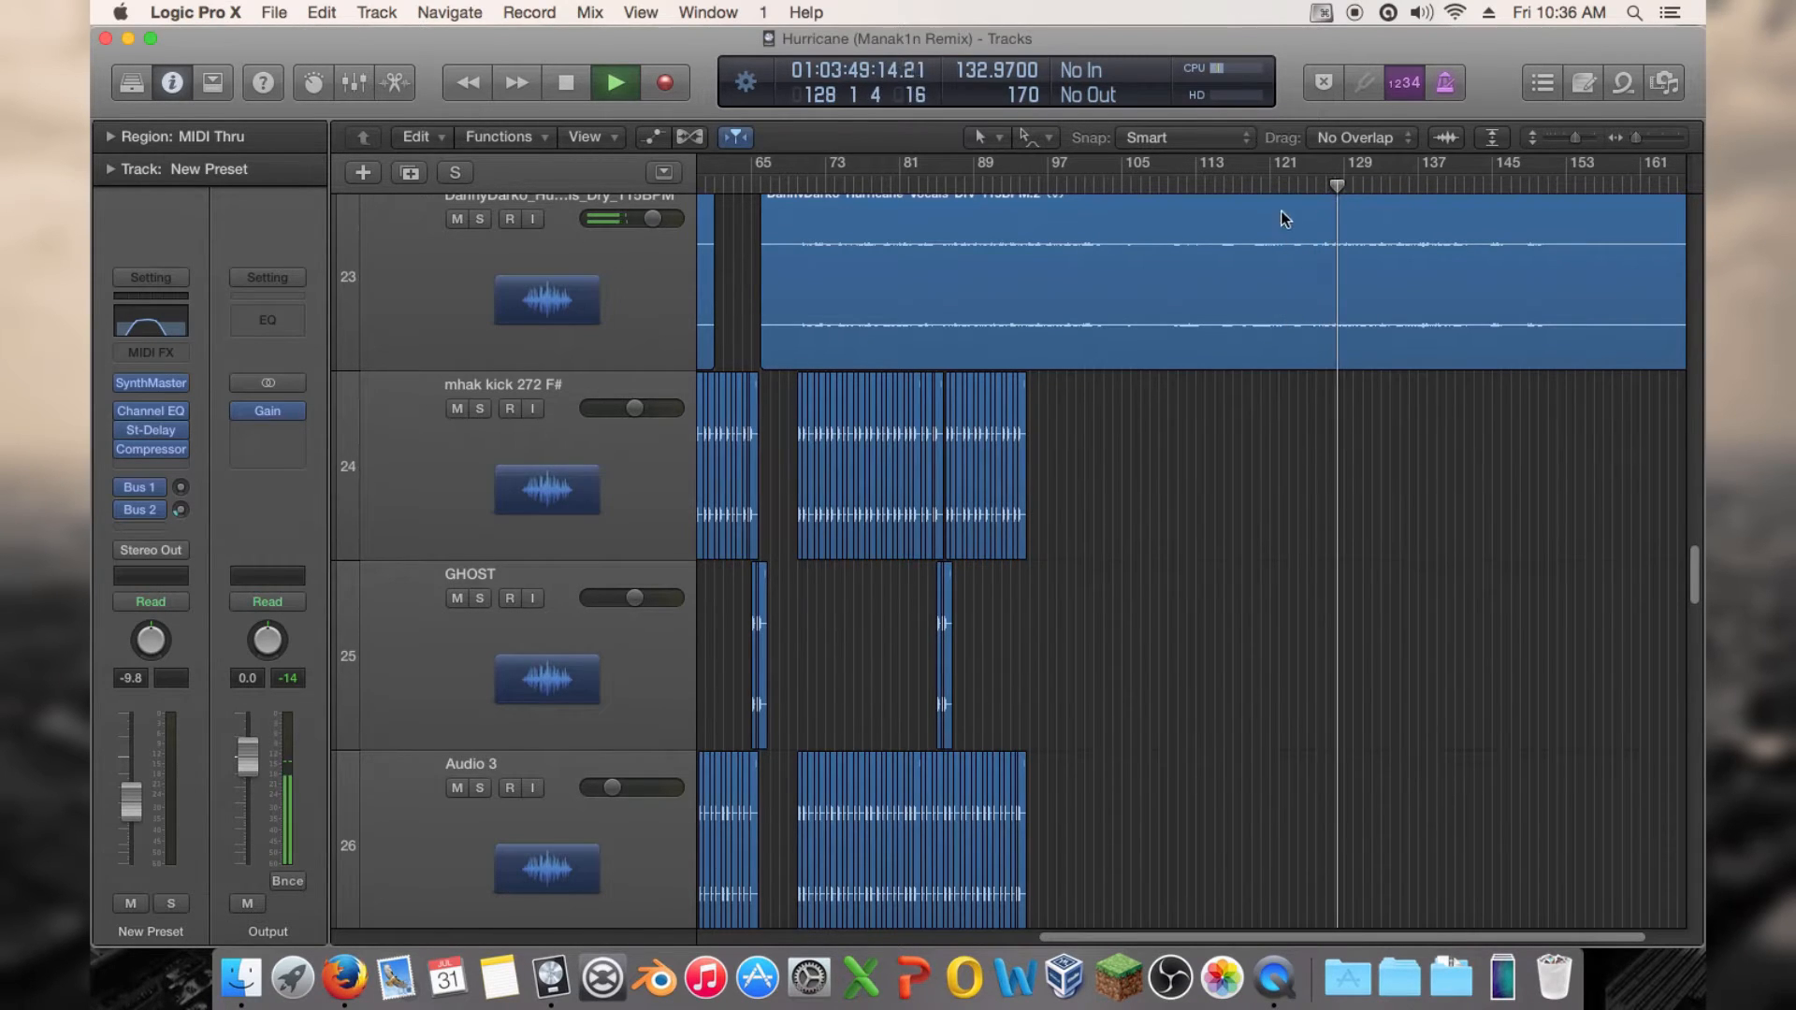
key(space)
Place the playhead at bar 109 and examine the earlier instrument and audio regions across the arrangement
scroll(1215, 257, up, 5)
drag(1122, 187, 1158, 187)
scroll(1199, 305, up, 5)
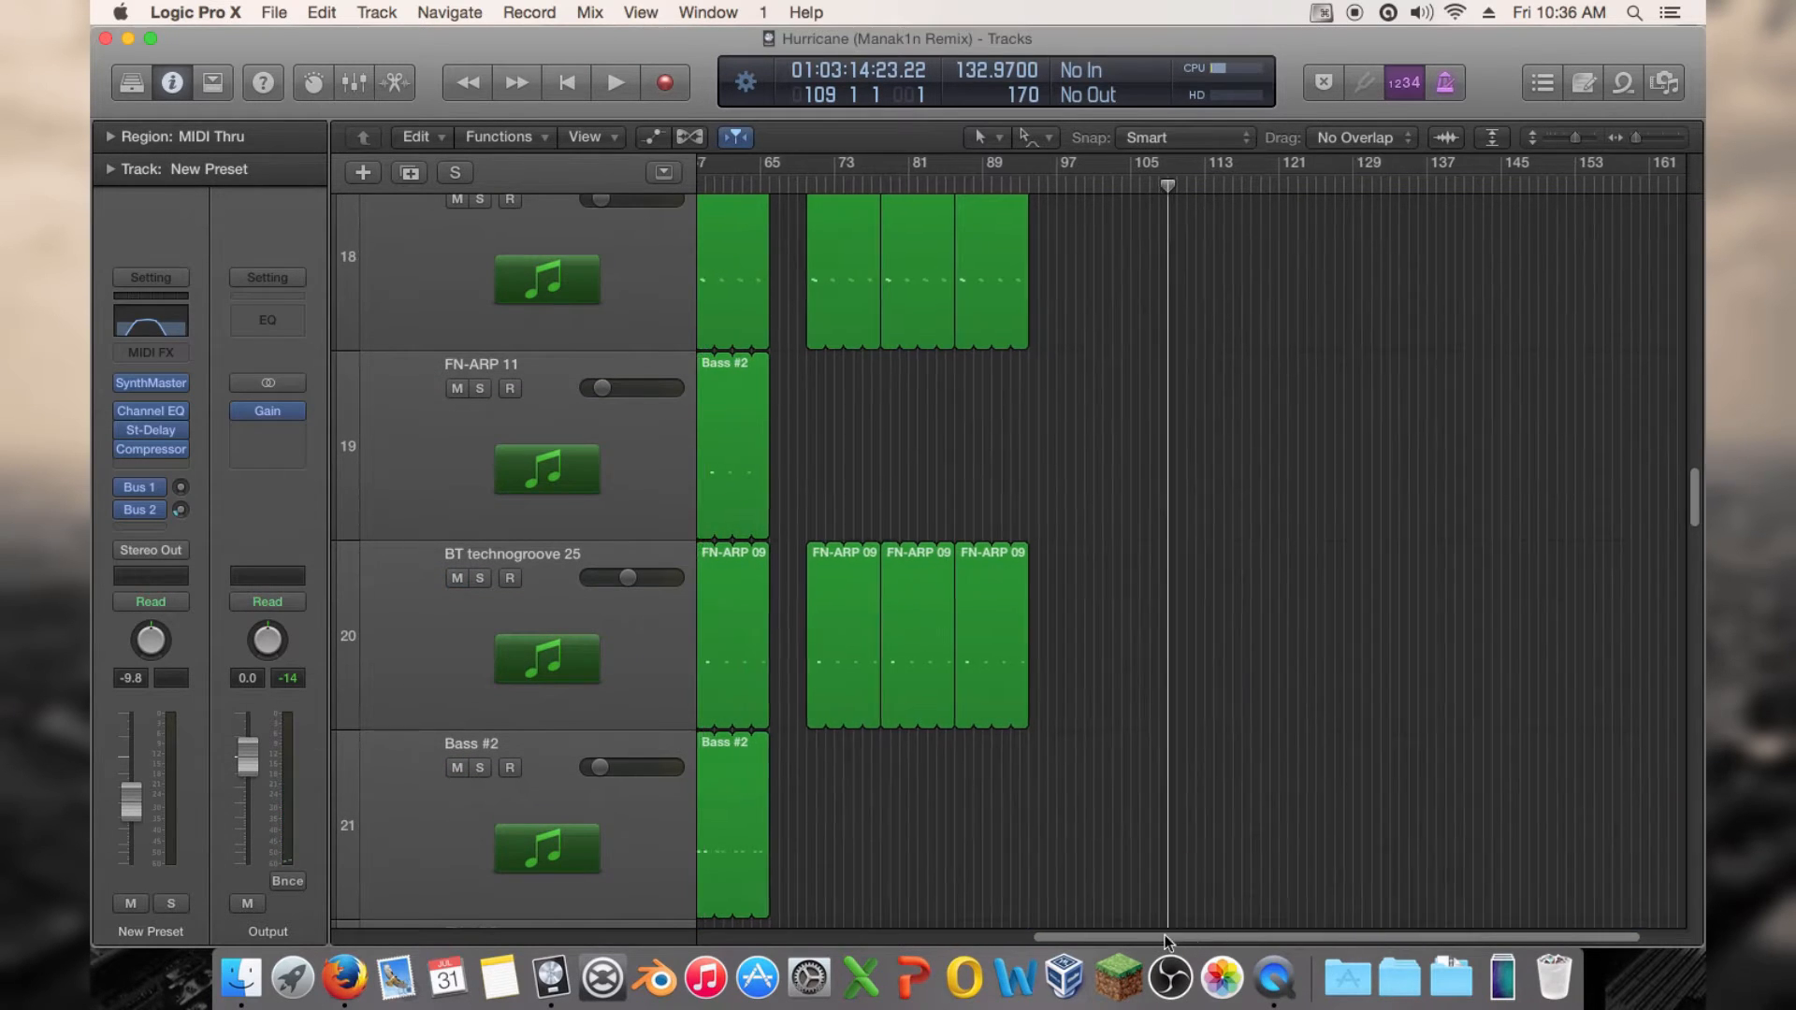
scroll(1082, 823, left, 10)
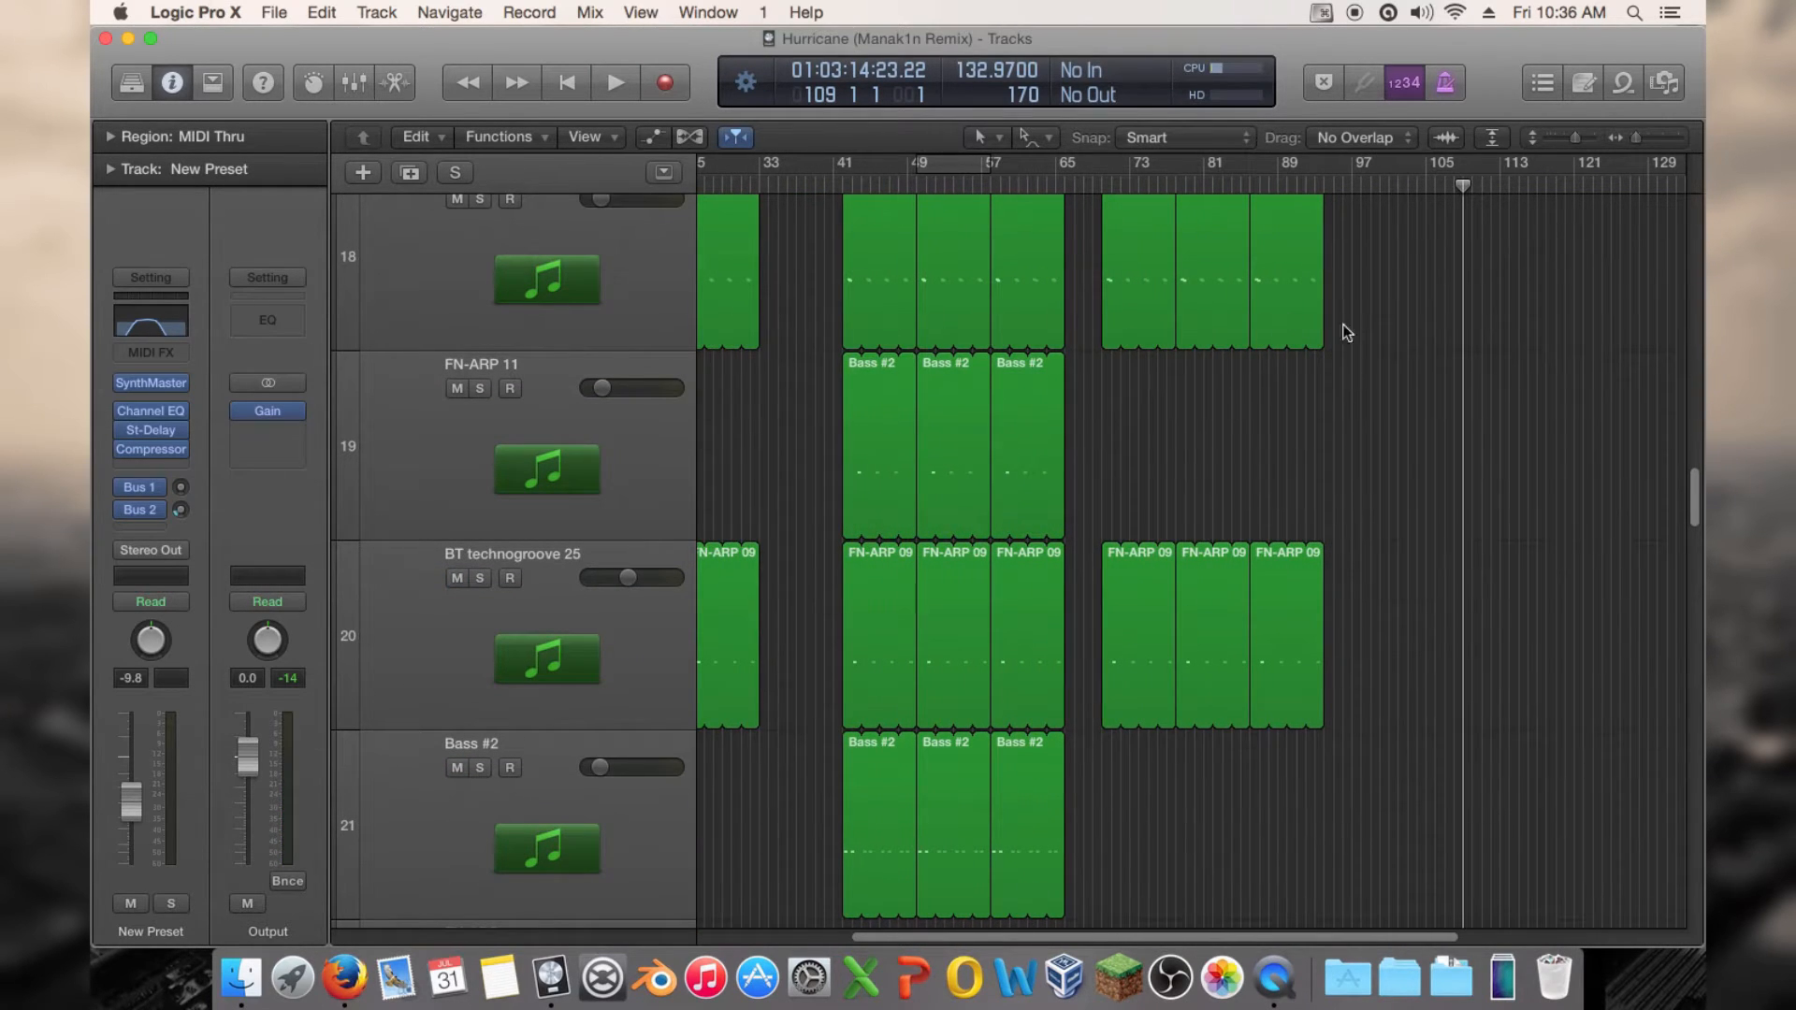
scroll(1347, 332, down, 4)
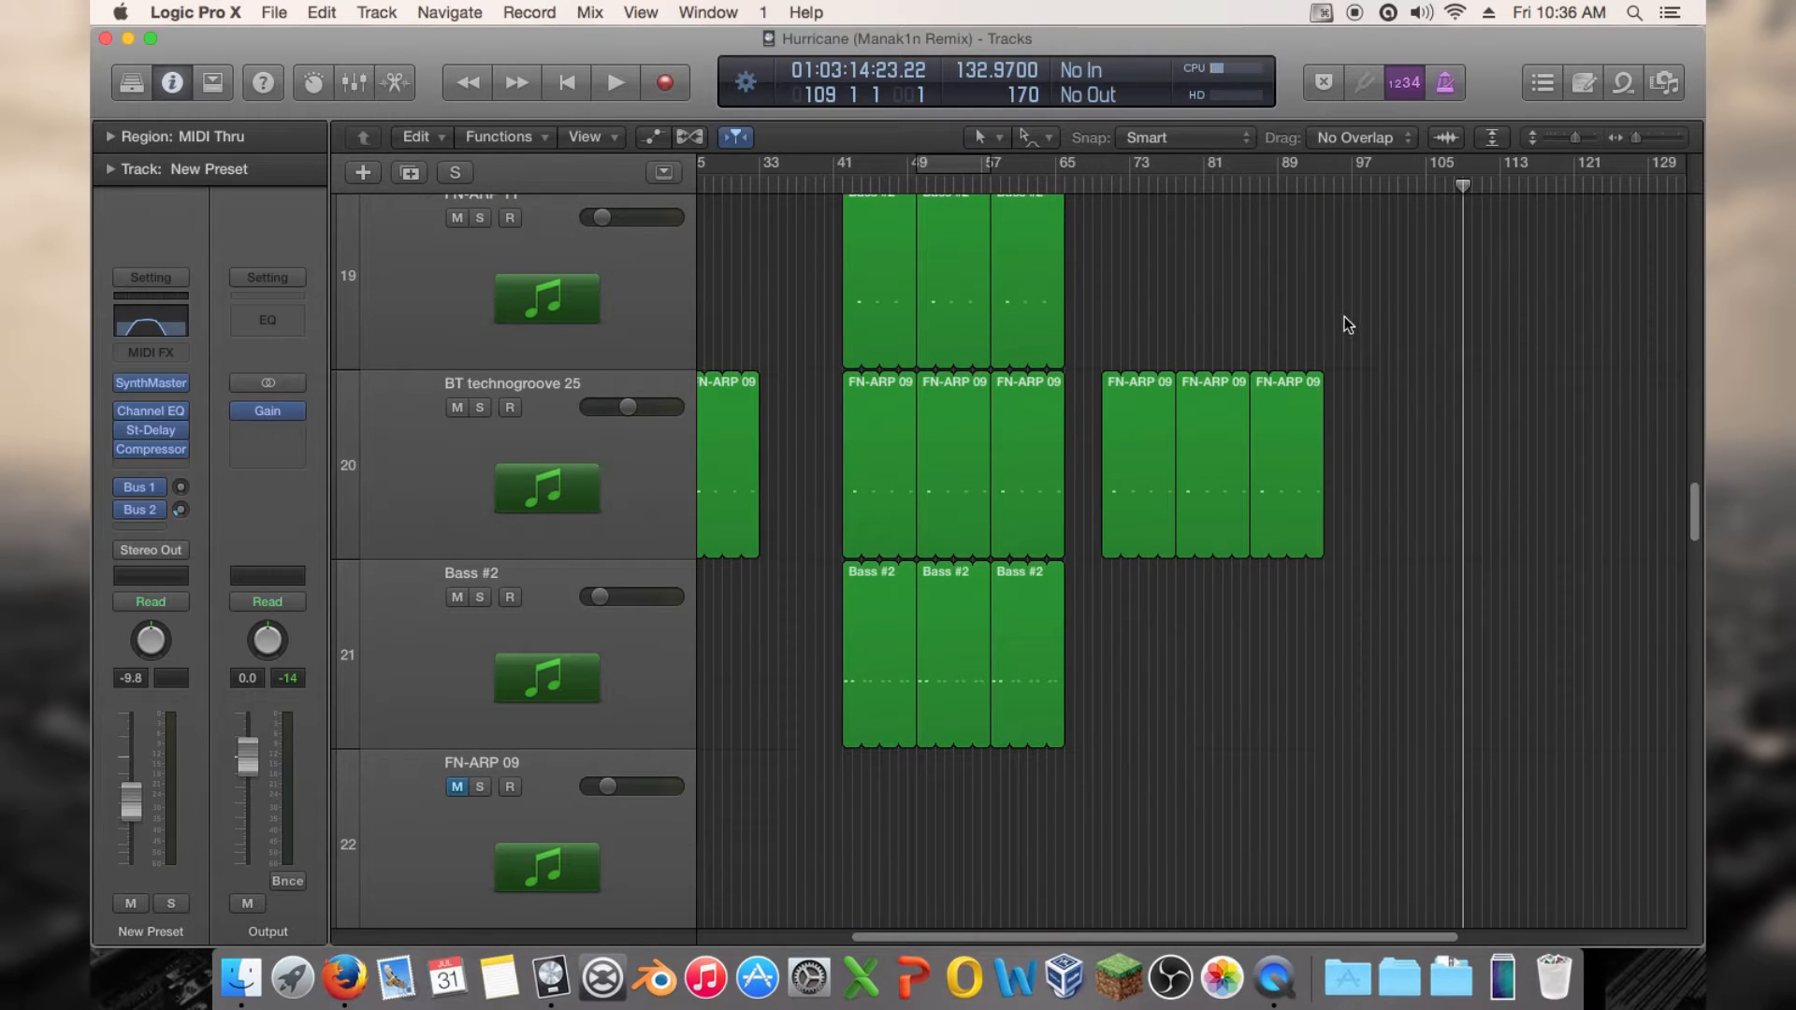
scroll(1155, 278, down, 10)
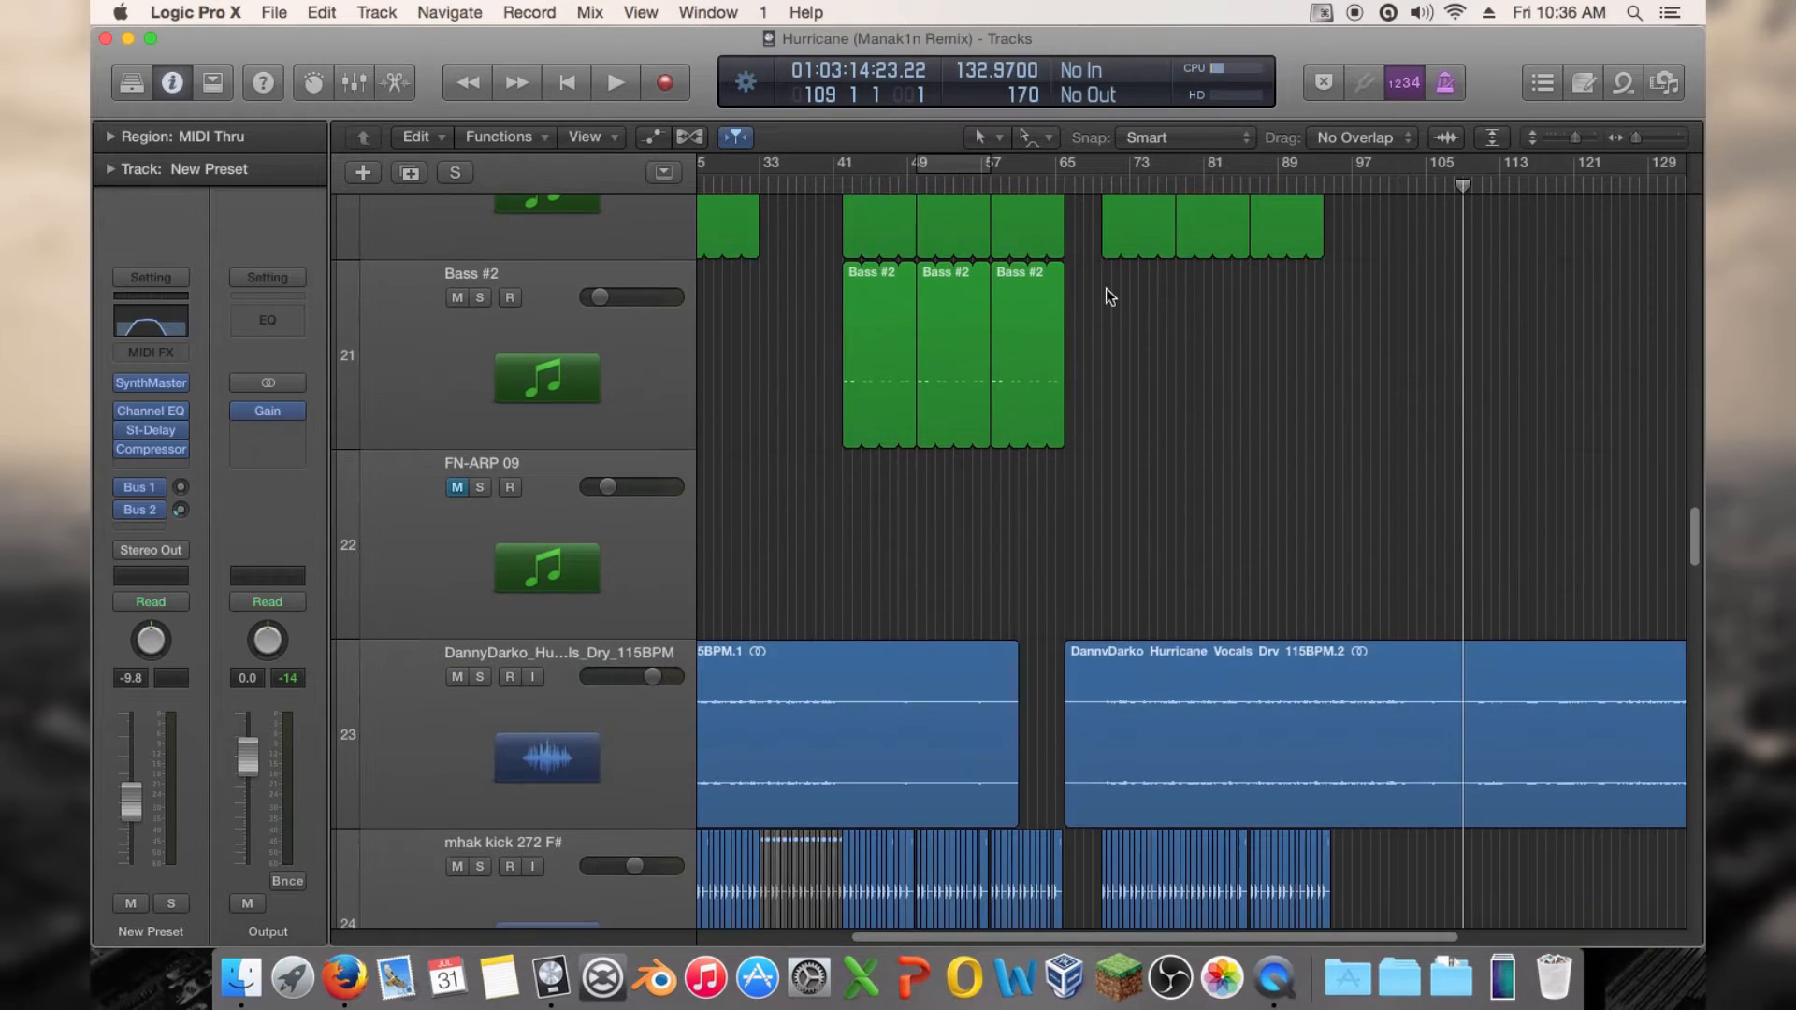
scroll(954, 917, left, 5)
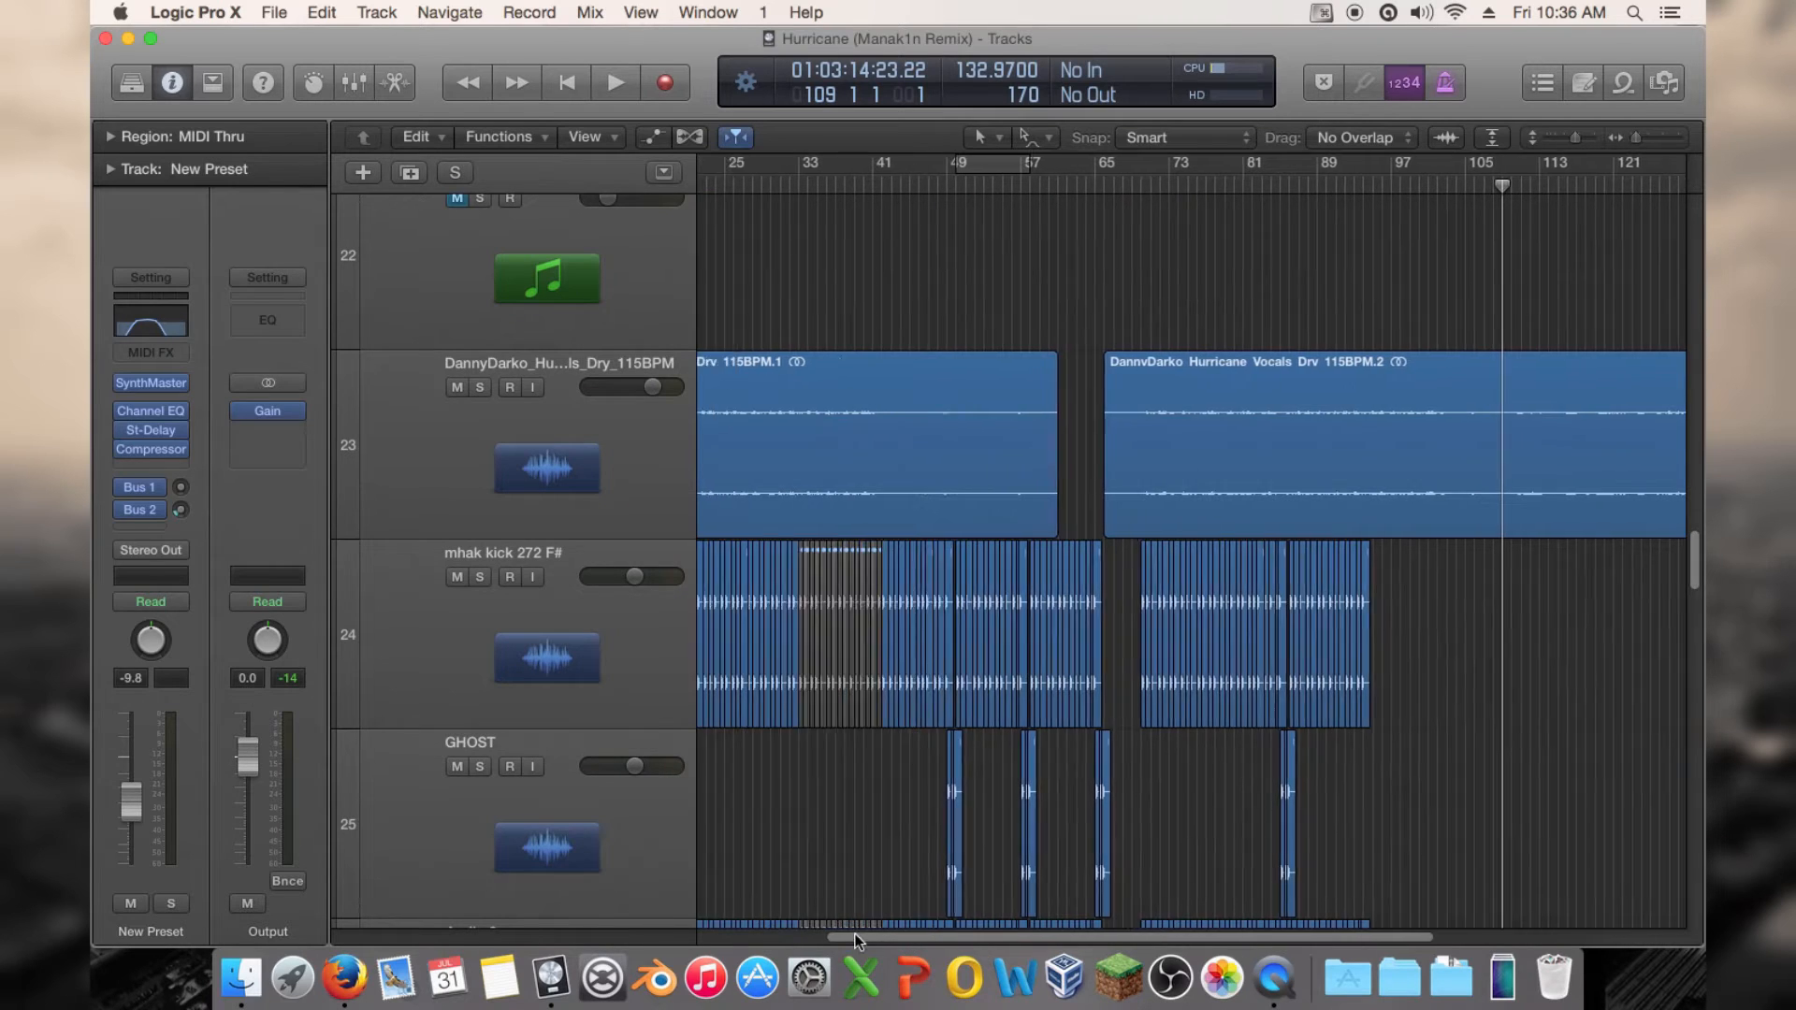
scroll(1029, 385, up, 20)
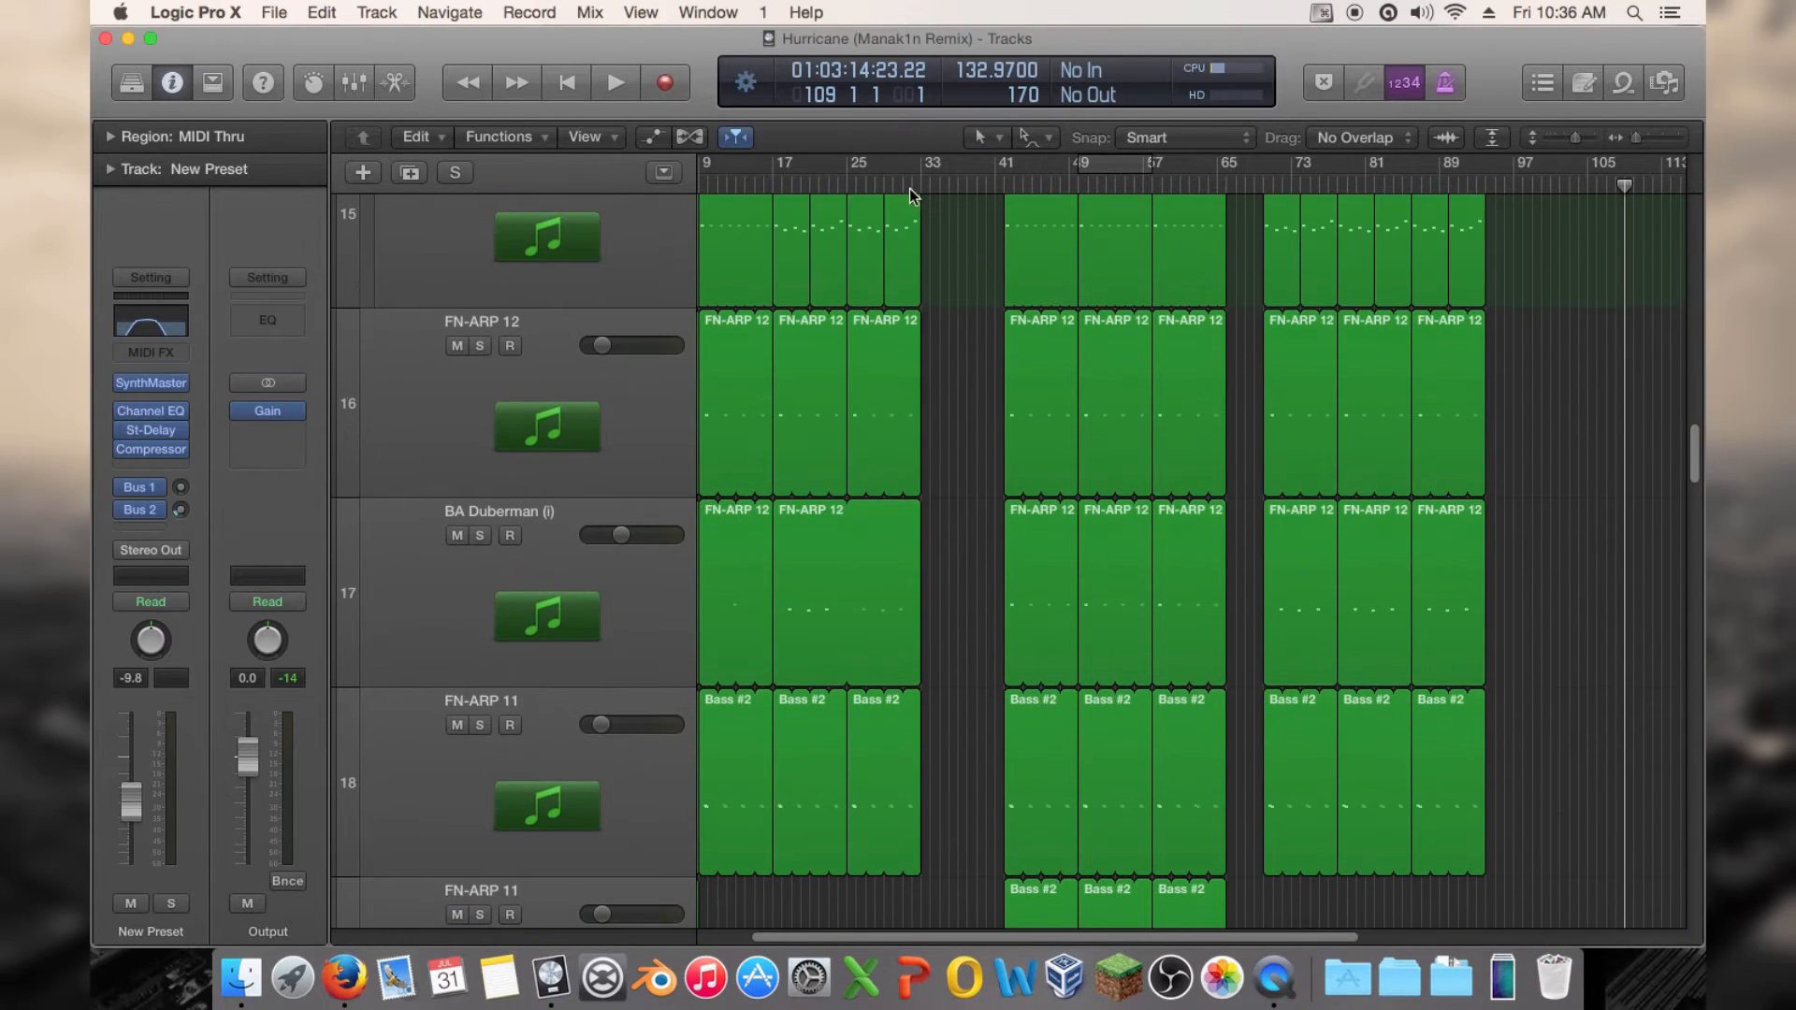
scroll(911, 190, up, 14)
drag(1576, 138, 1560, 138)
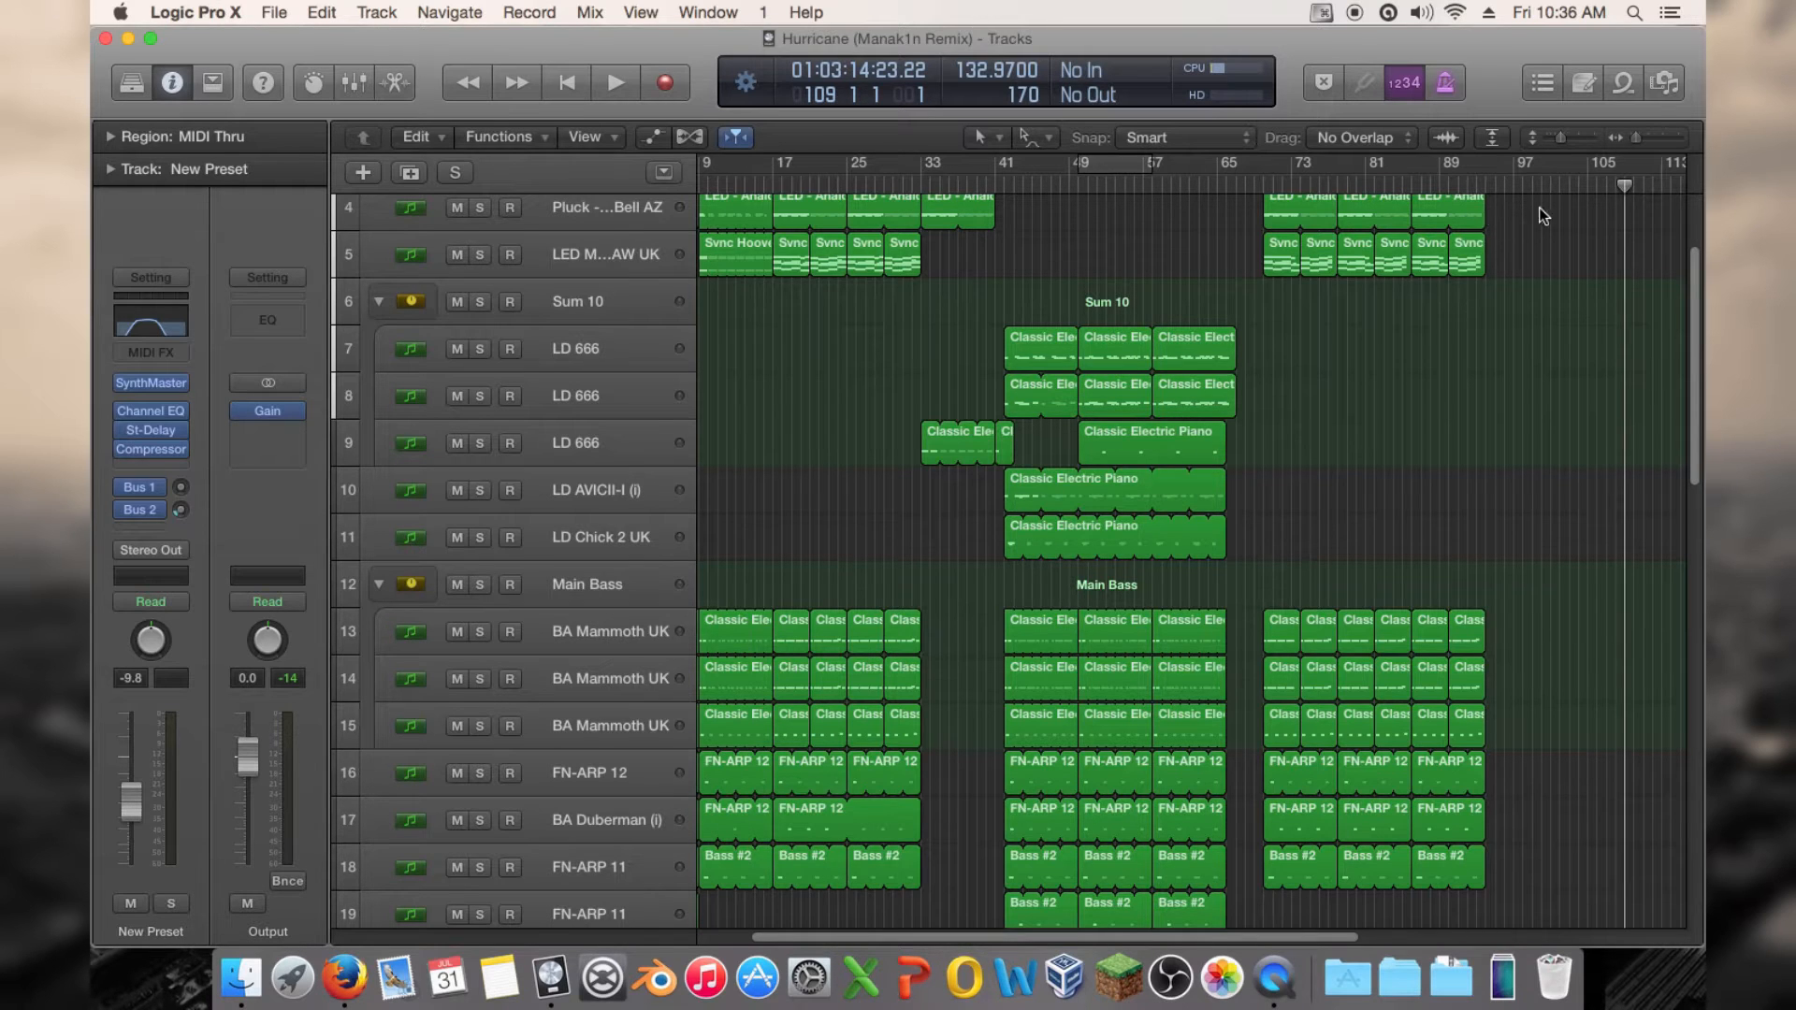
Play the break from just before bar 33 and listen to the lead part on the third LD 666 track
click(907, 182)
key(space)
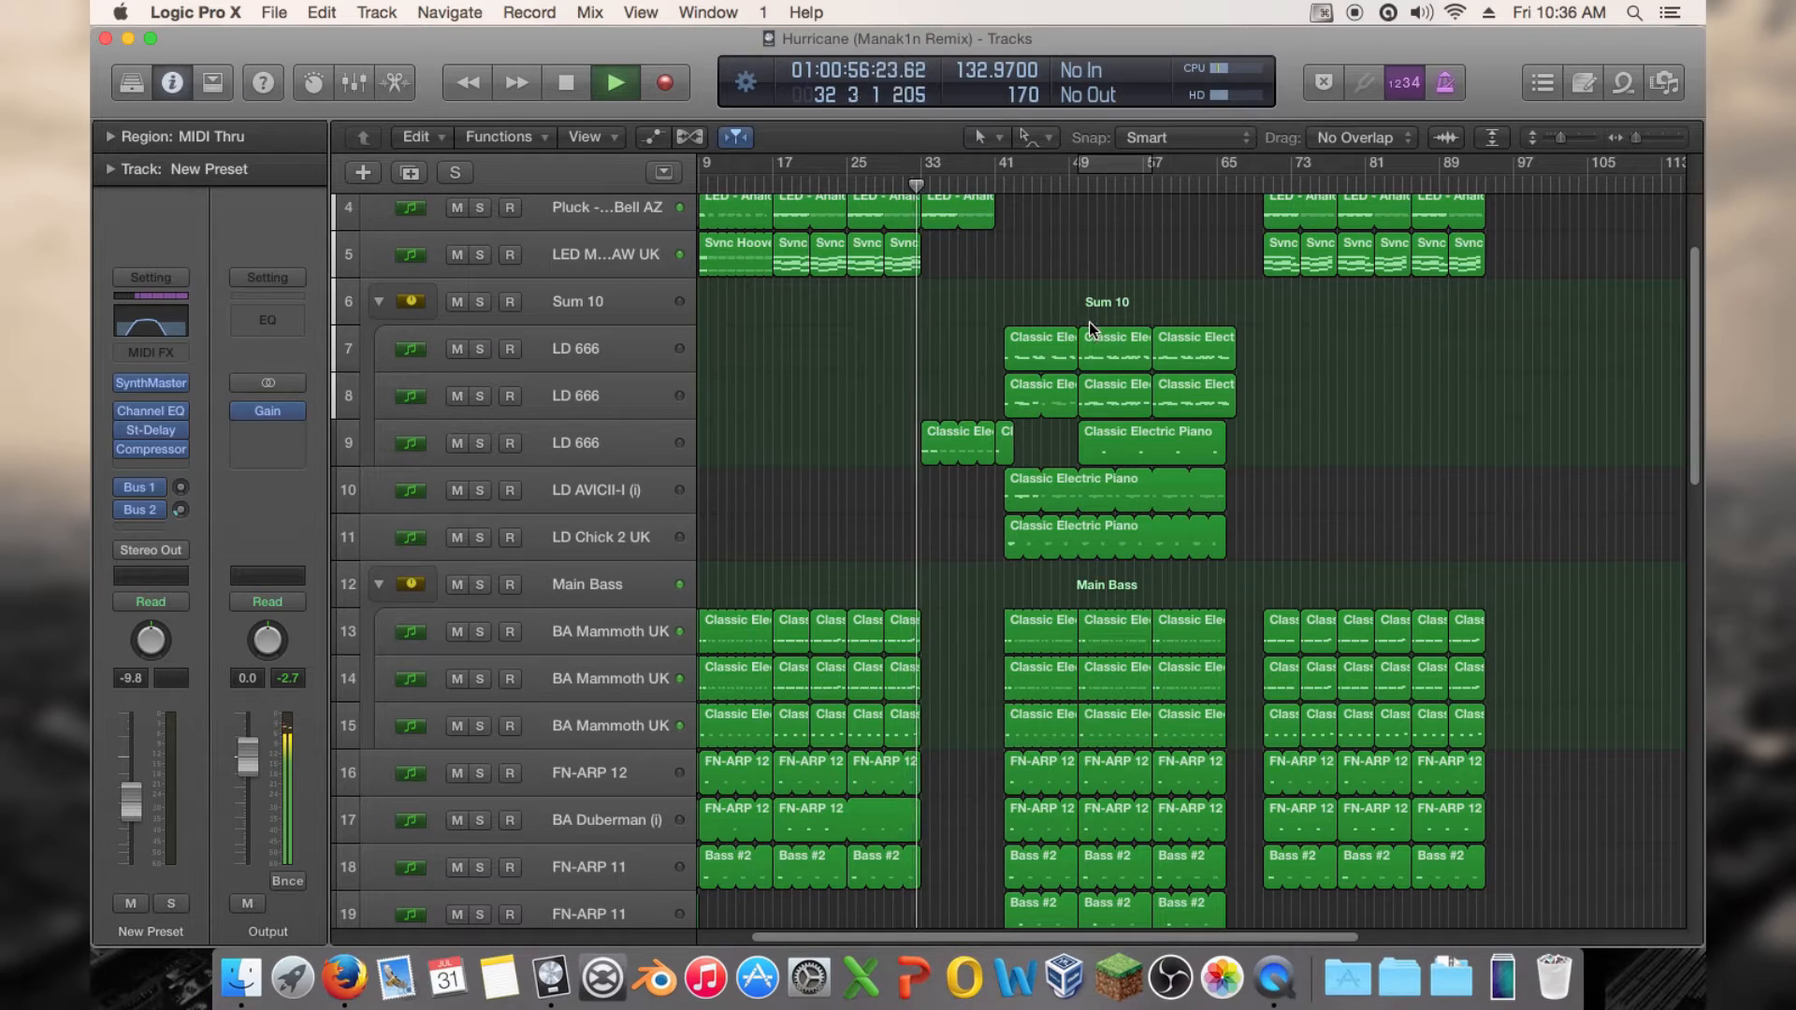
scroll(1090, 327, down, 1)
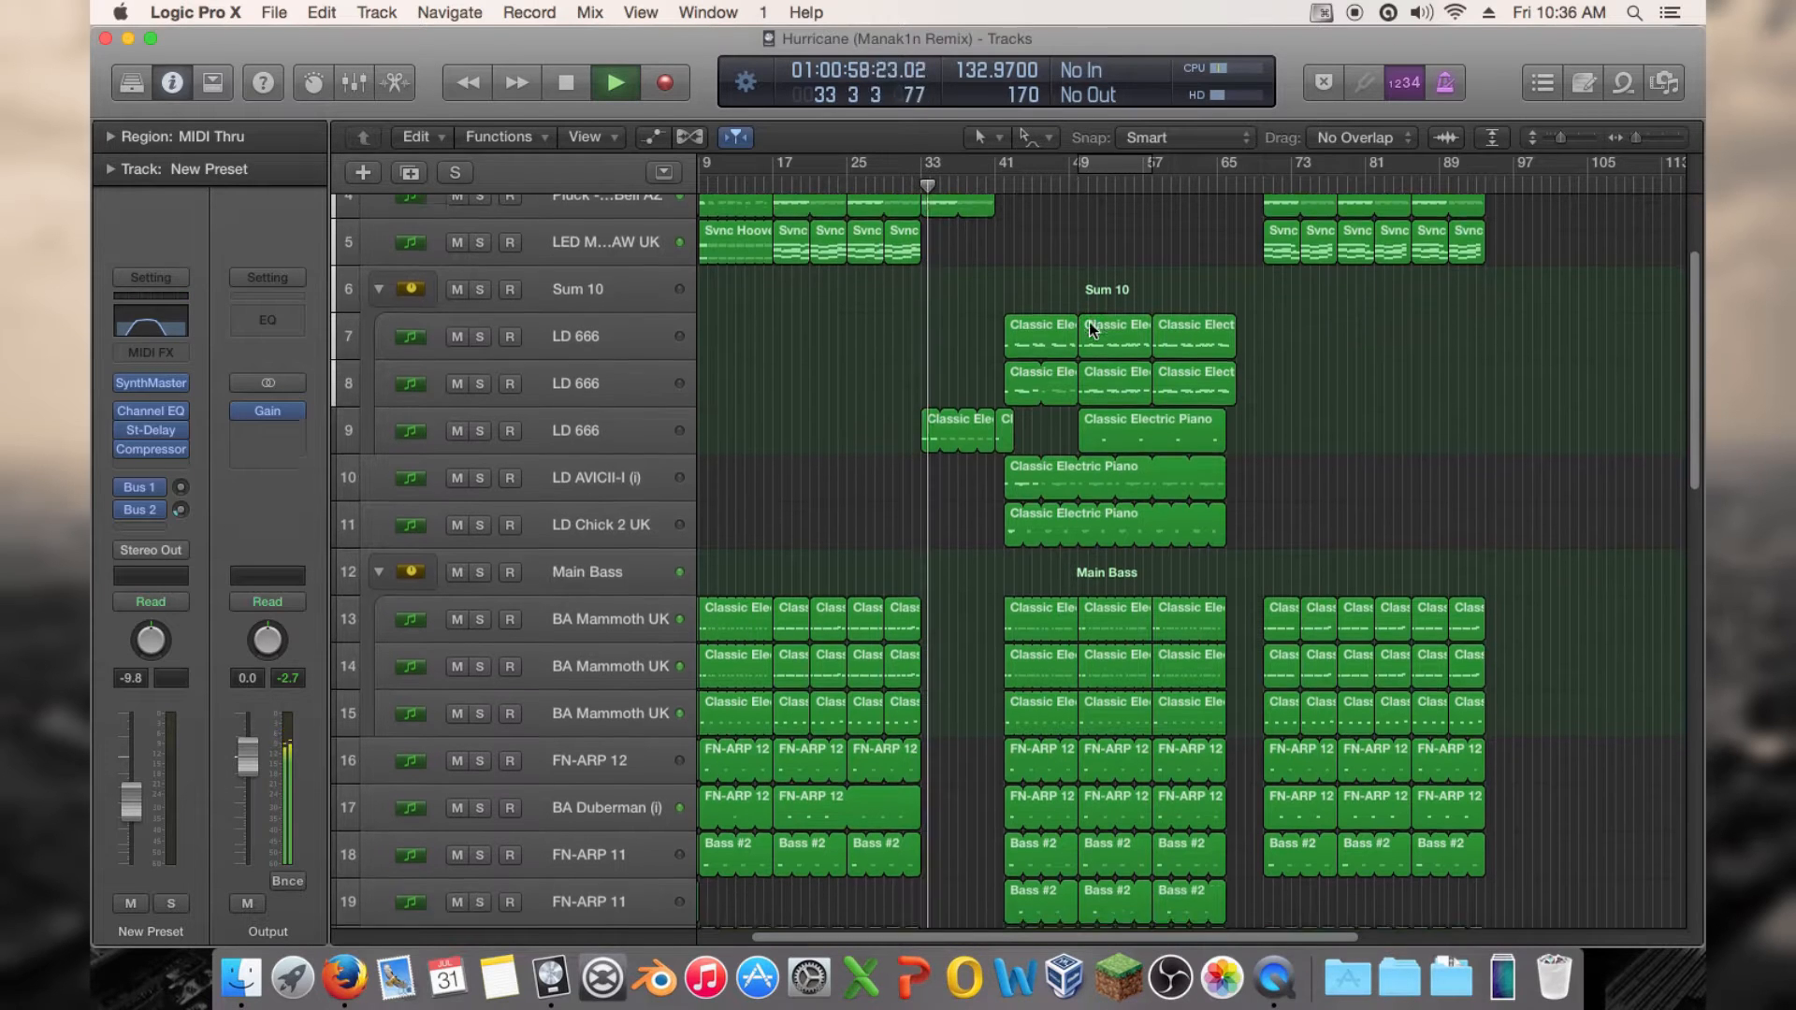
scroll(1090, 327, down, 1)
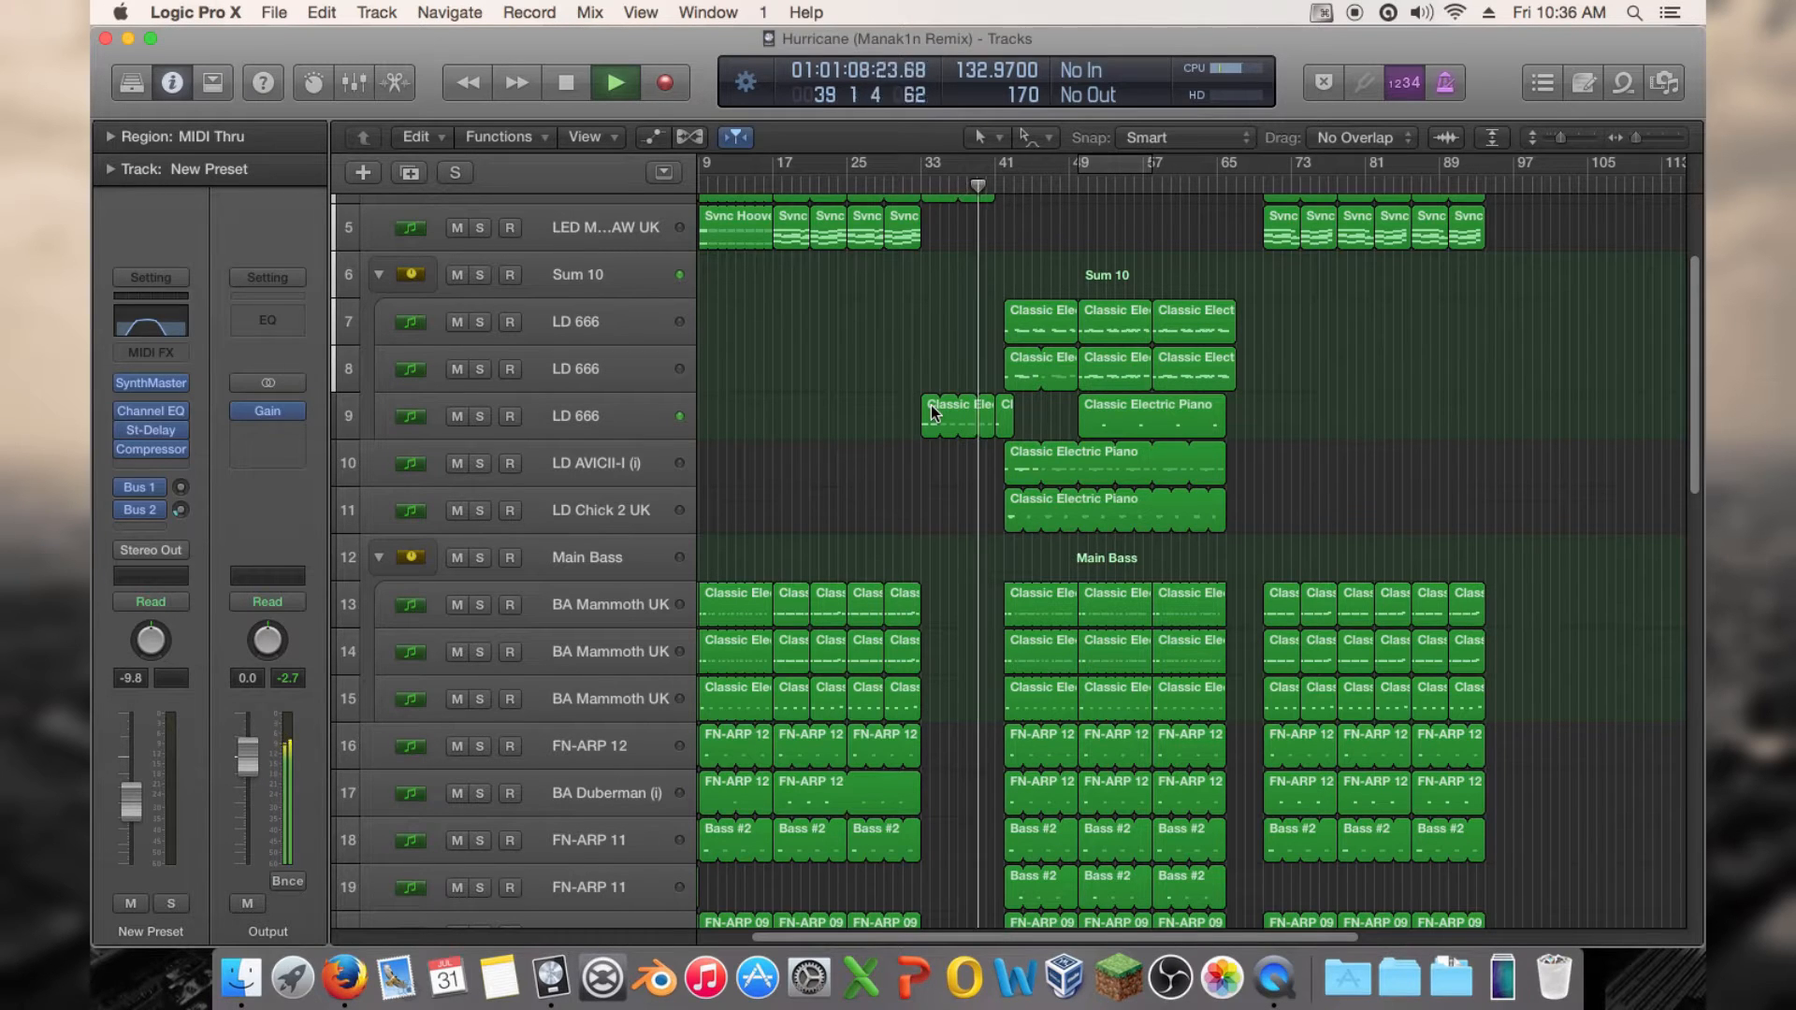
key(space)
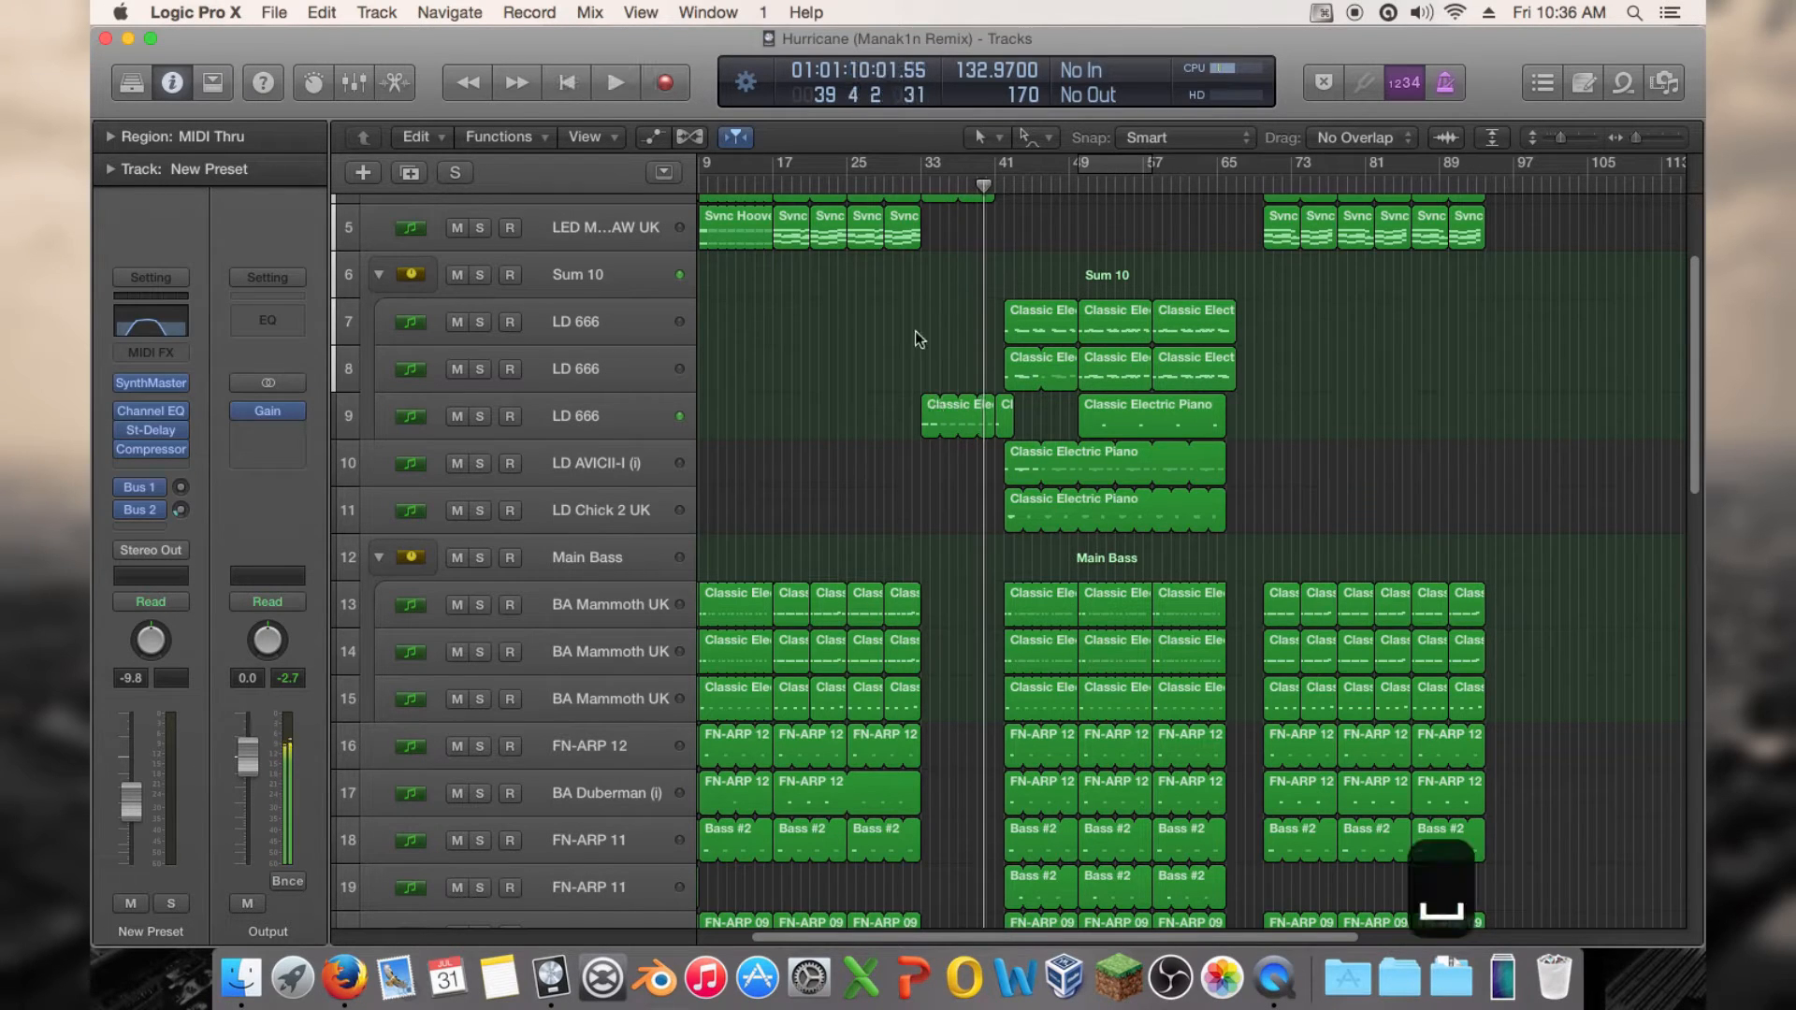
In the LD 666 Classic Electric Piano region at bar 33, try muting the first bar's last two notes with an earlier note added, and play it
double_click(928, 404)
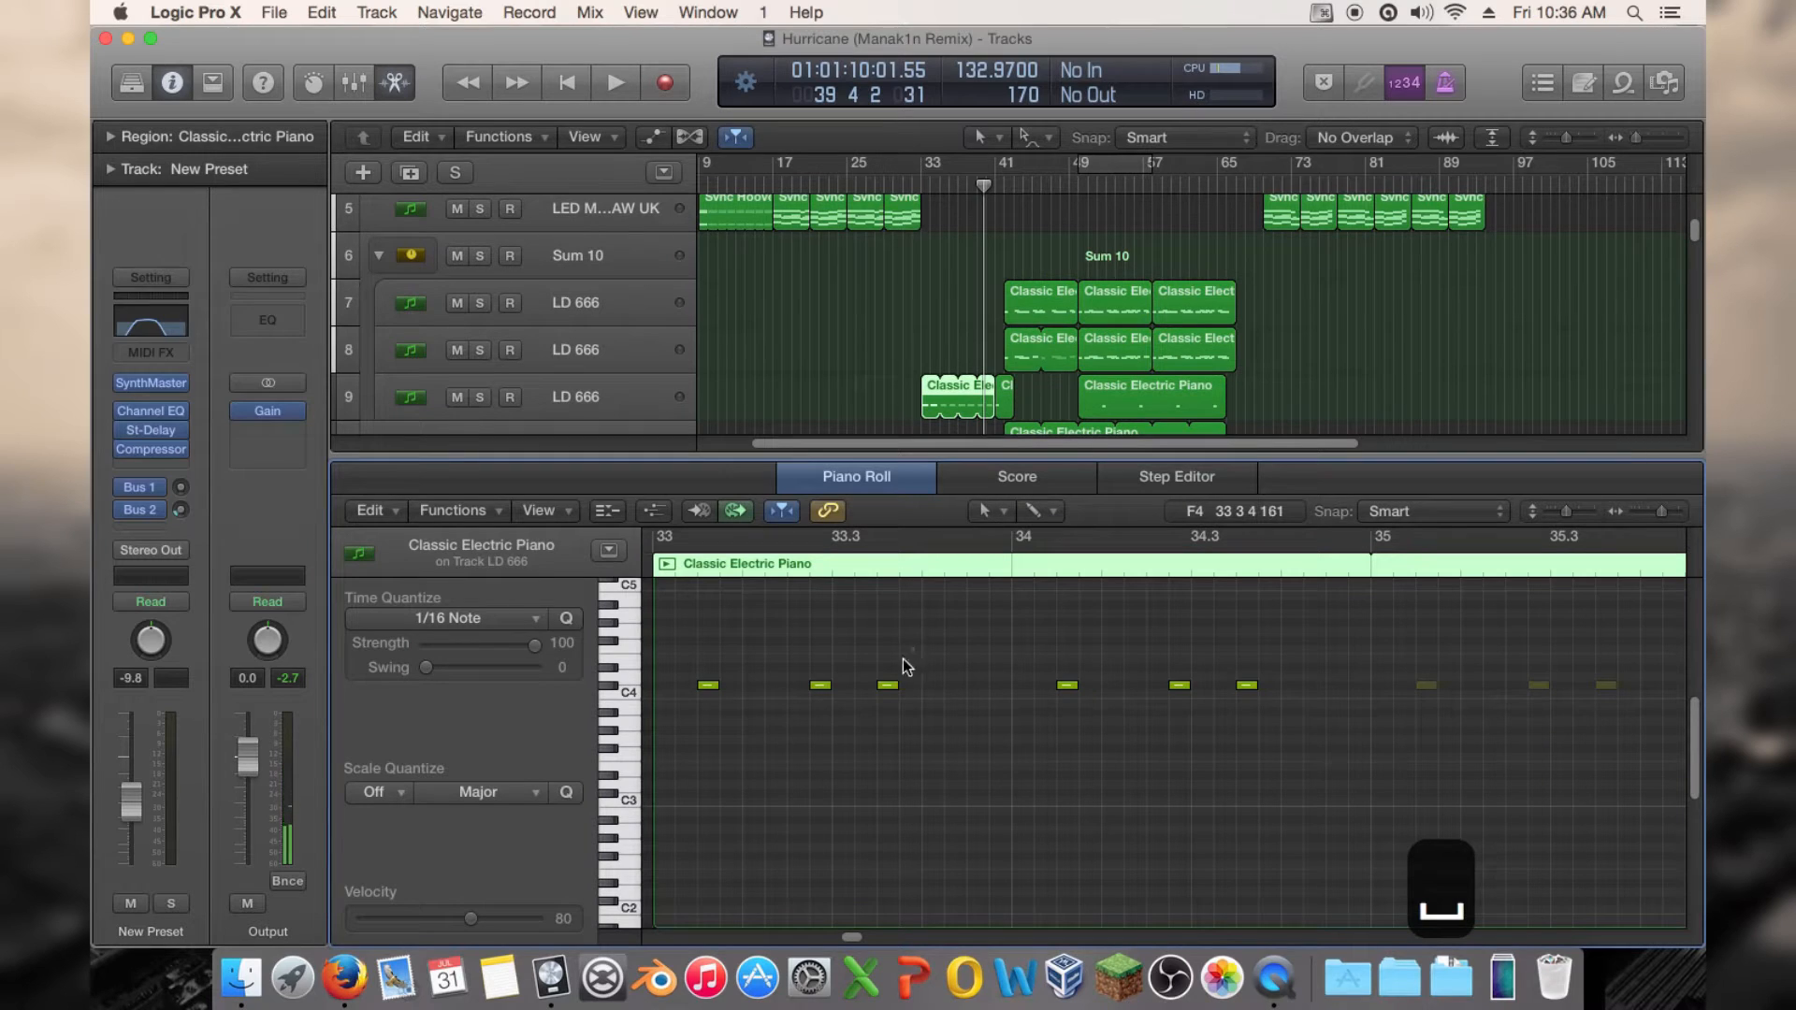
drag(902, 658, 828, 704)
key(ctrl+m)
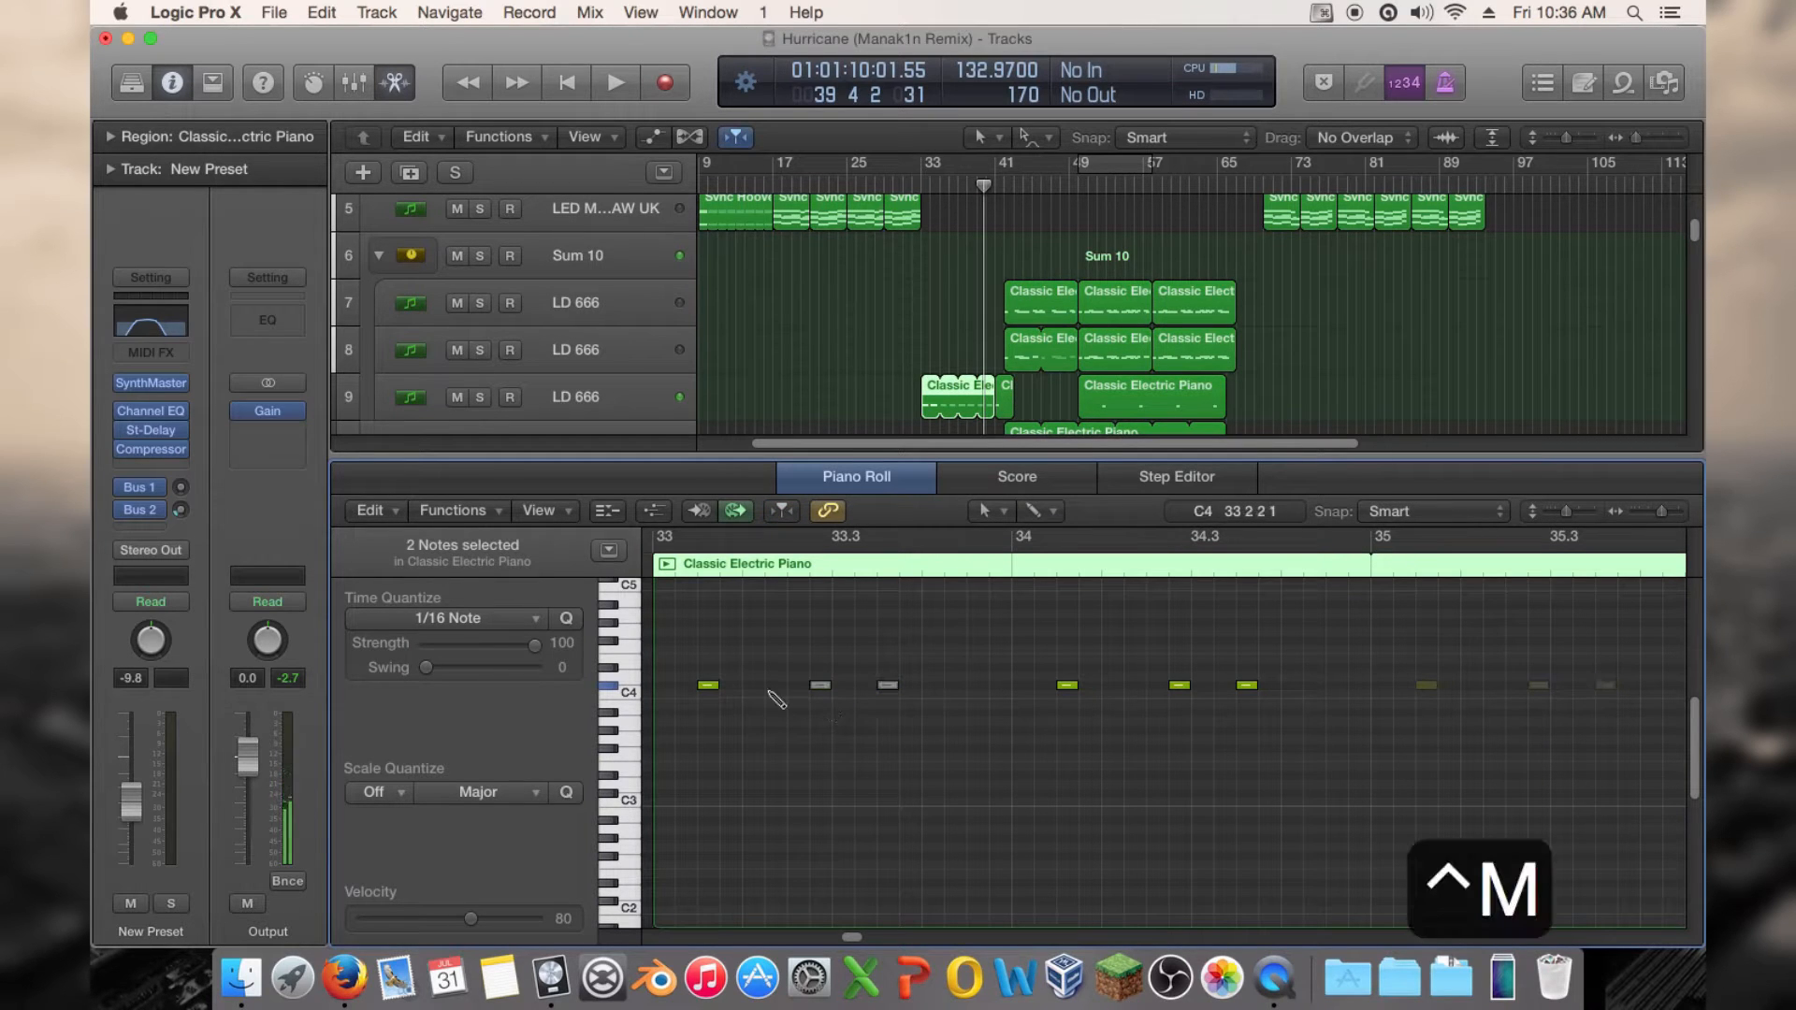
double_click(913, 182)
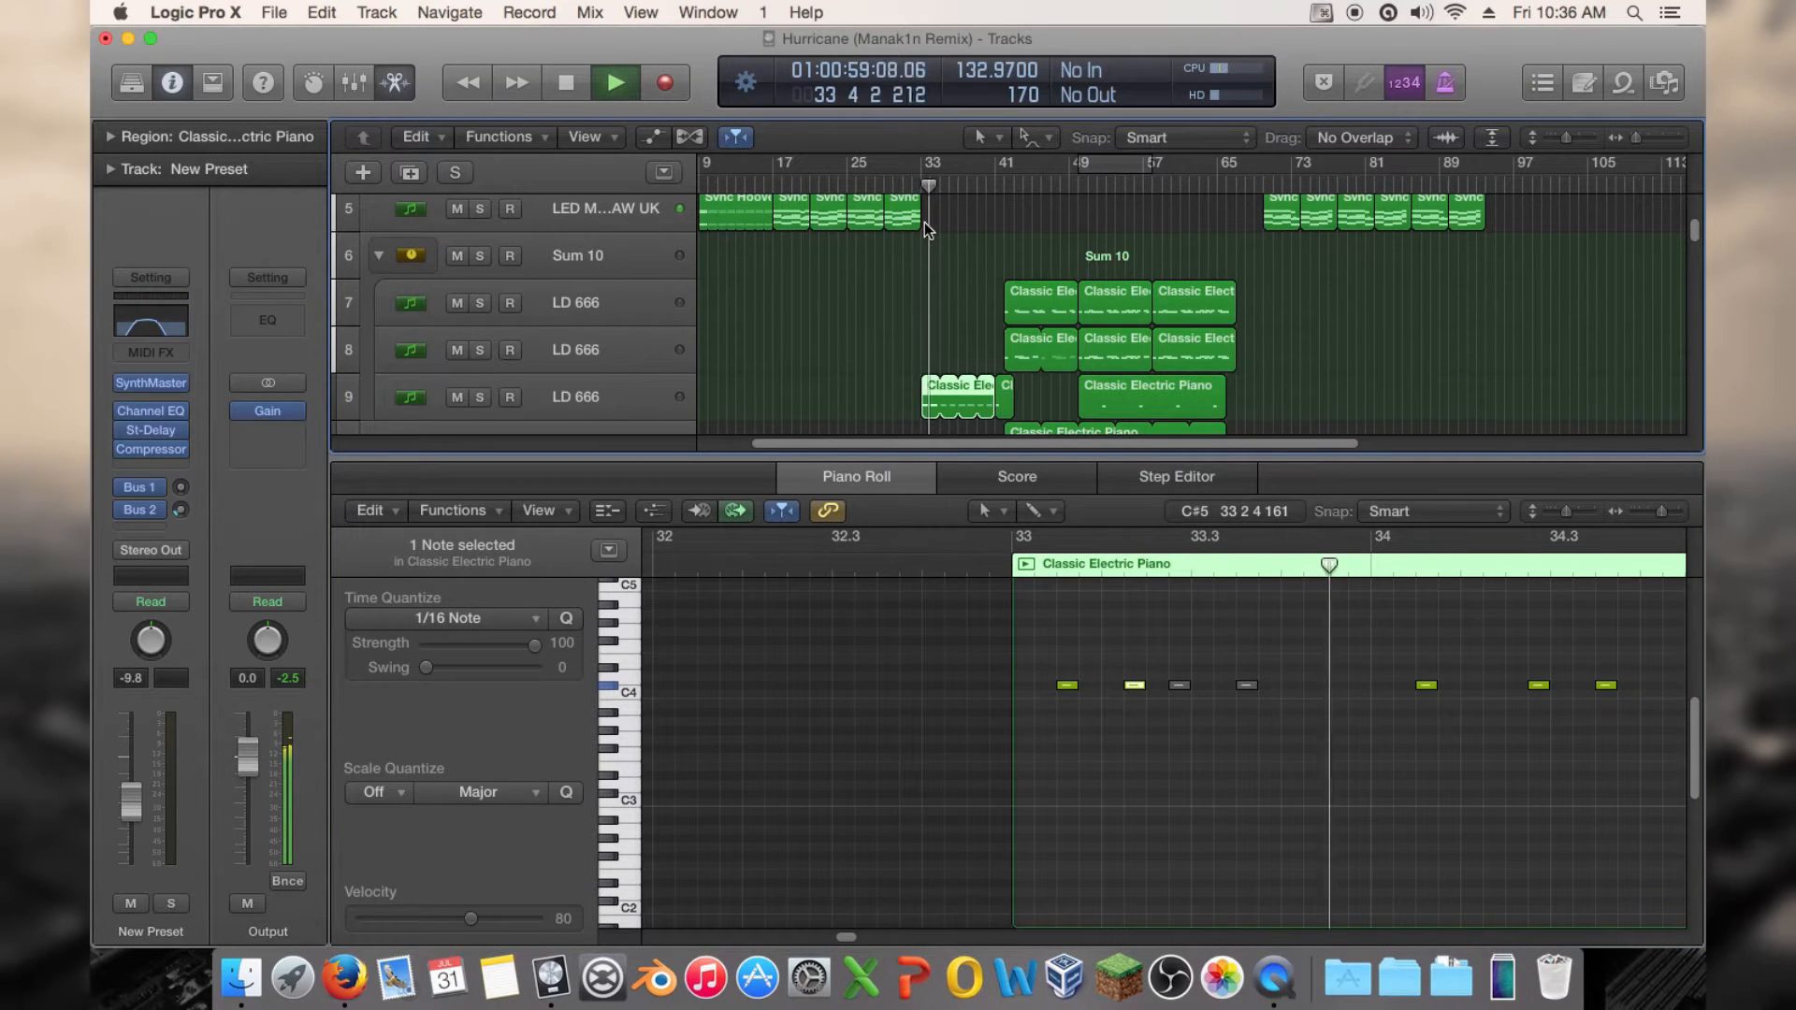
Mute the last two notes of bar 34, add a C#4 note before them matching bar 33's rhythm, and play the result
key(space)
drag(1646, 666, 1510, 699)
key(ctrl+m)
super+click(1468, 685)
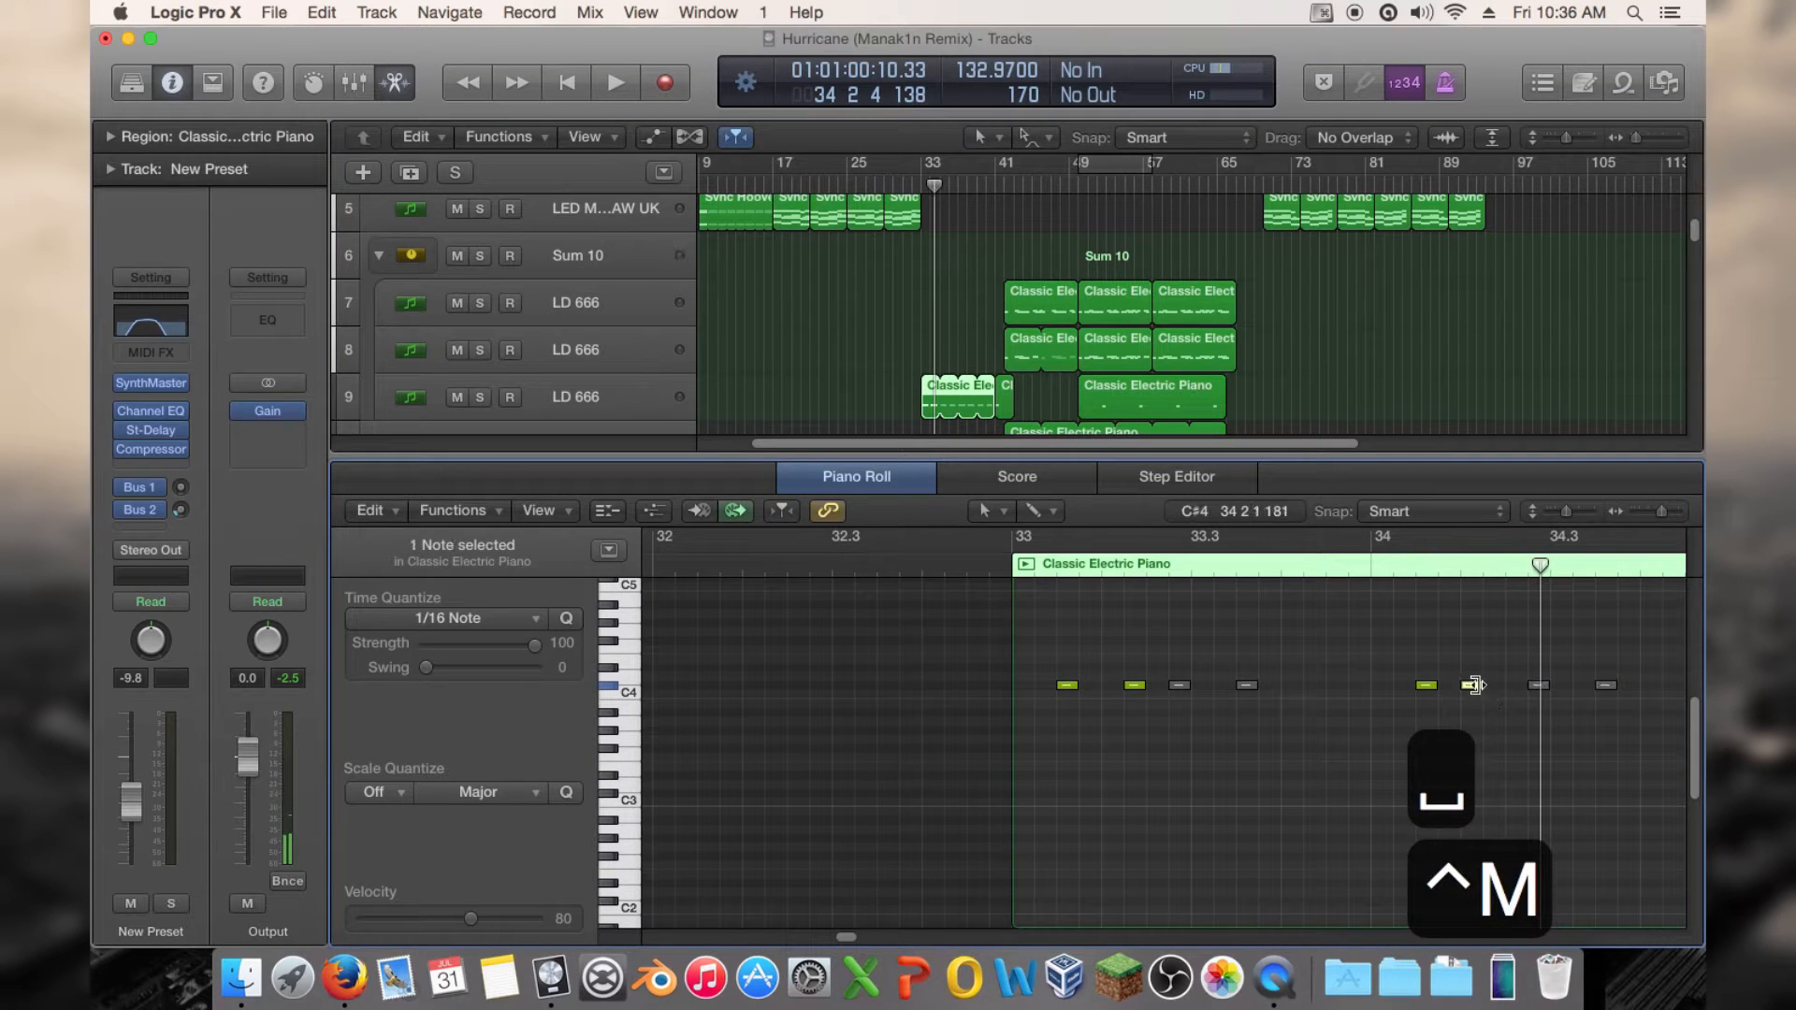
drag(1478, 682, 1494, 686)
key(space)
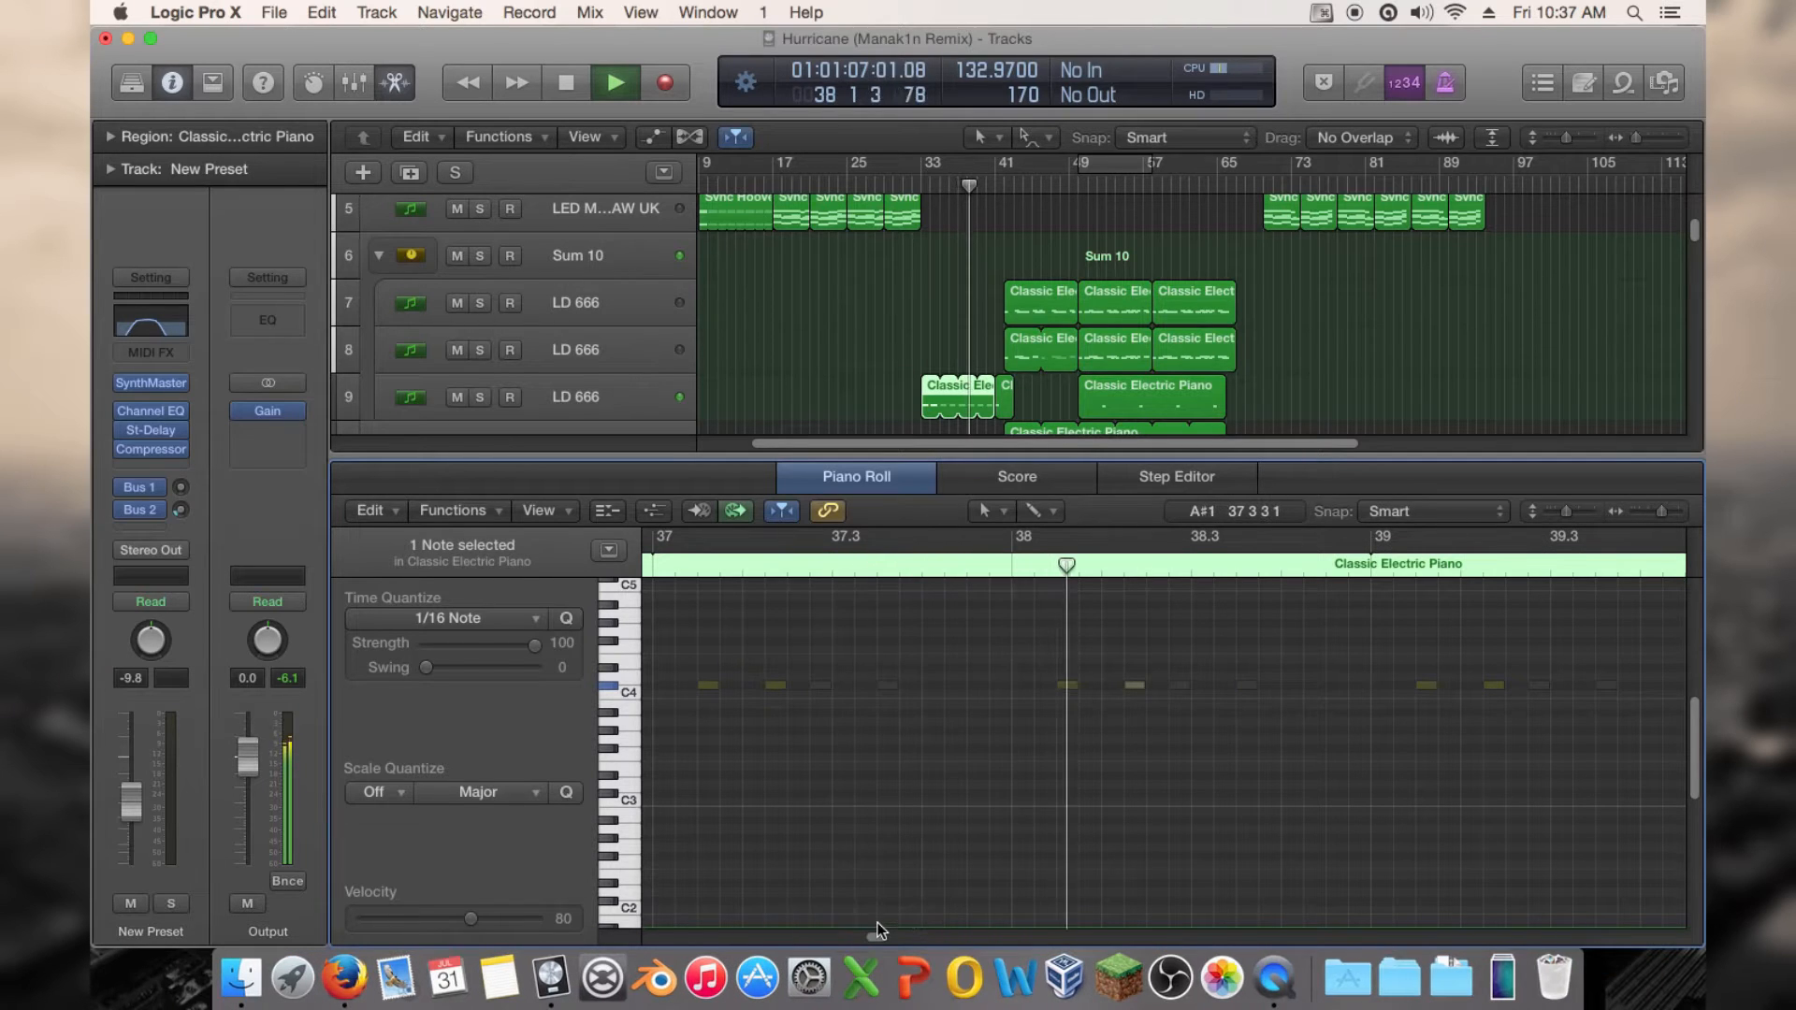
Move the added notes in bars 33 and 34 one sixteenth later and play the altered pattern
scroll(980, 771, left, 10)
key(space)
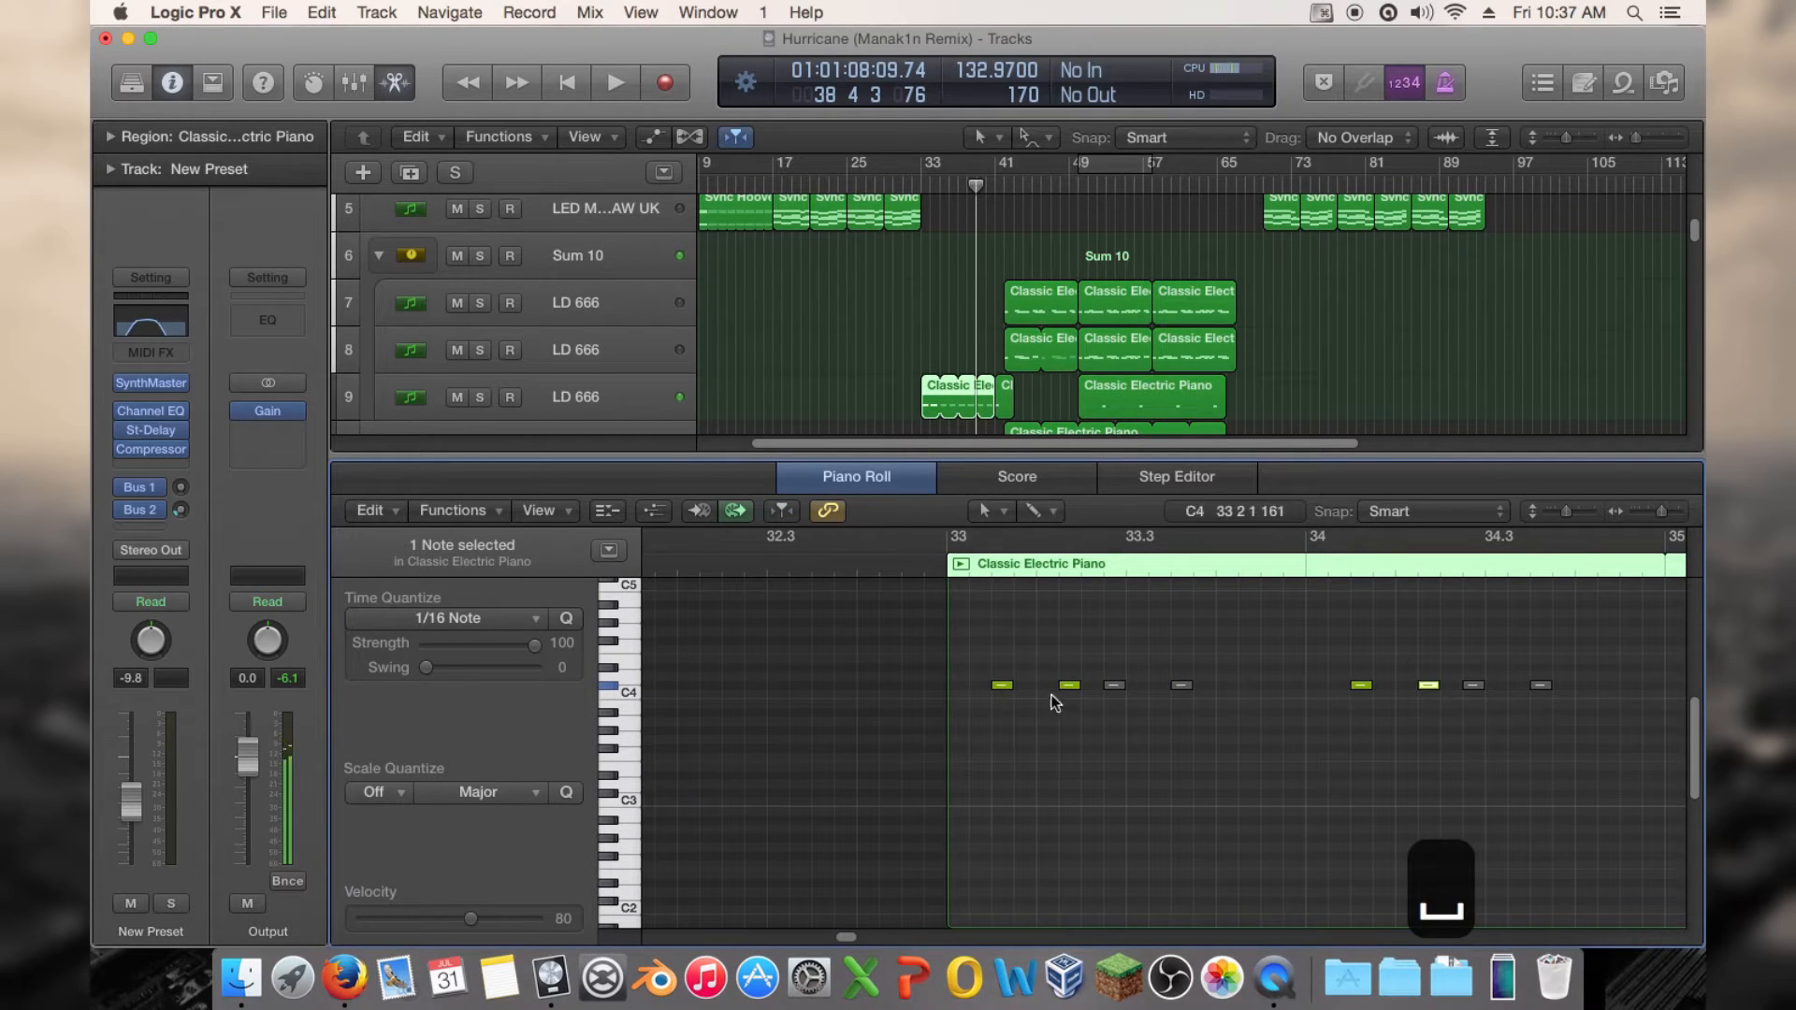
drag(1067, 686, 1091, 685)
click(1431, 686)
drag(1434, 685, 1451, 683)
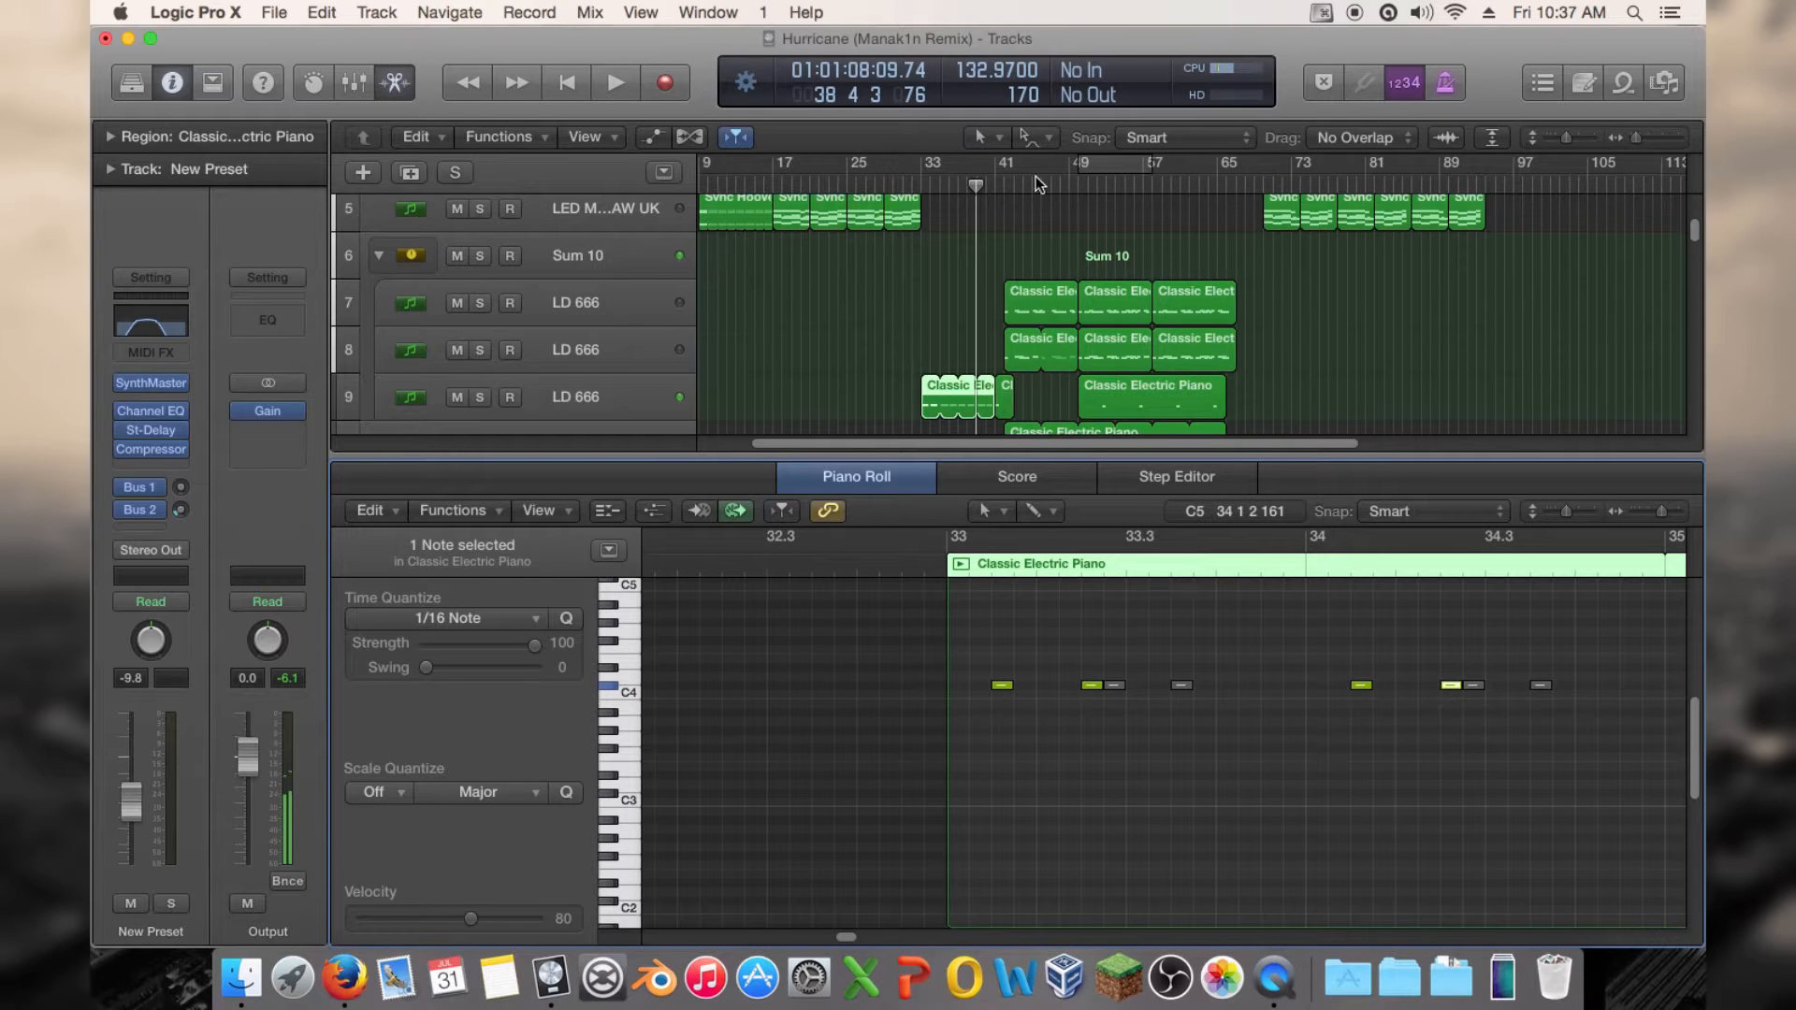
click(953, 188)
key(space)
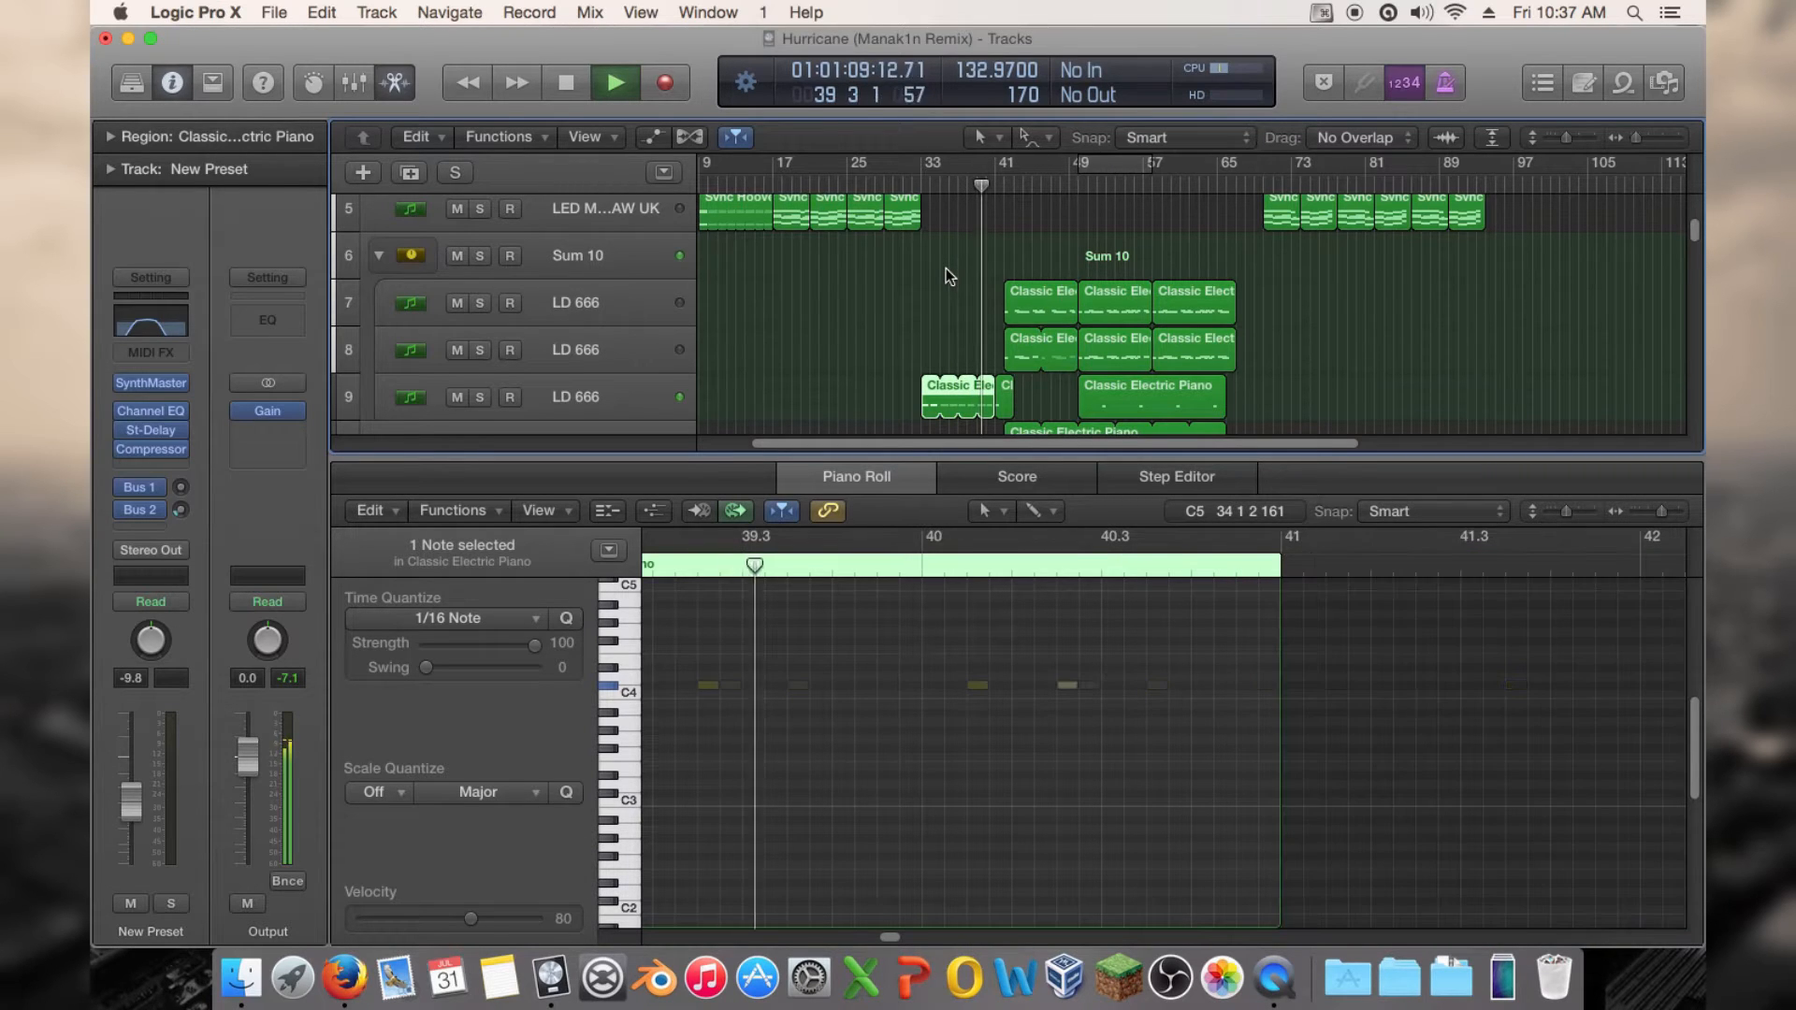
Stop playback and undo the note moves, additions and mutes in the Classic Electric Piano region
key(space)
key(super+z)
key(super+z)
key(super+z)
key(super+z)
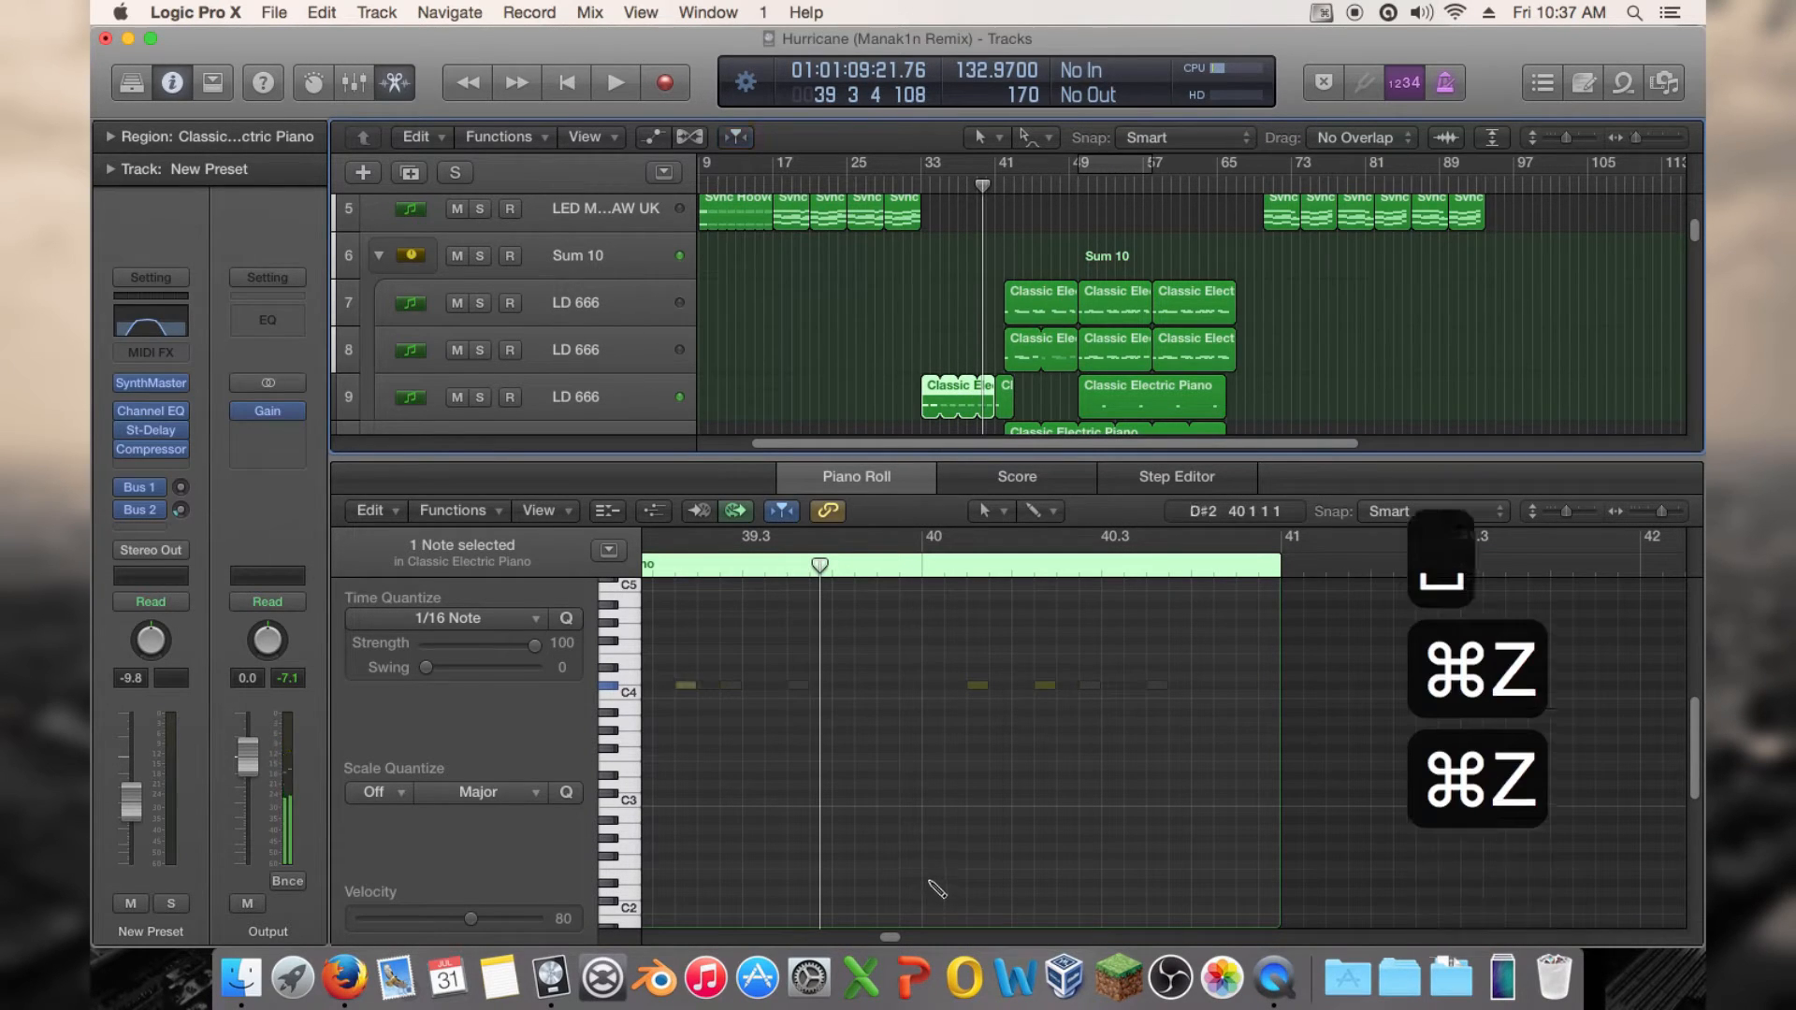
key(super+z)
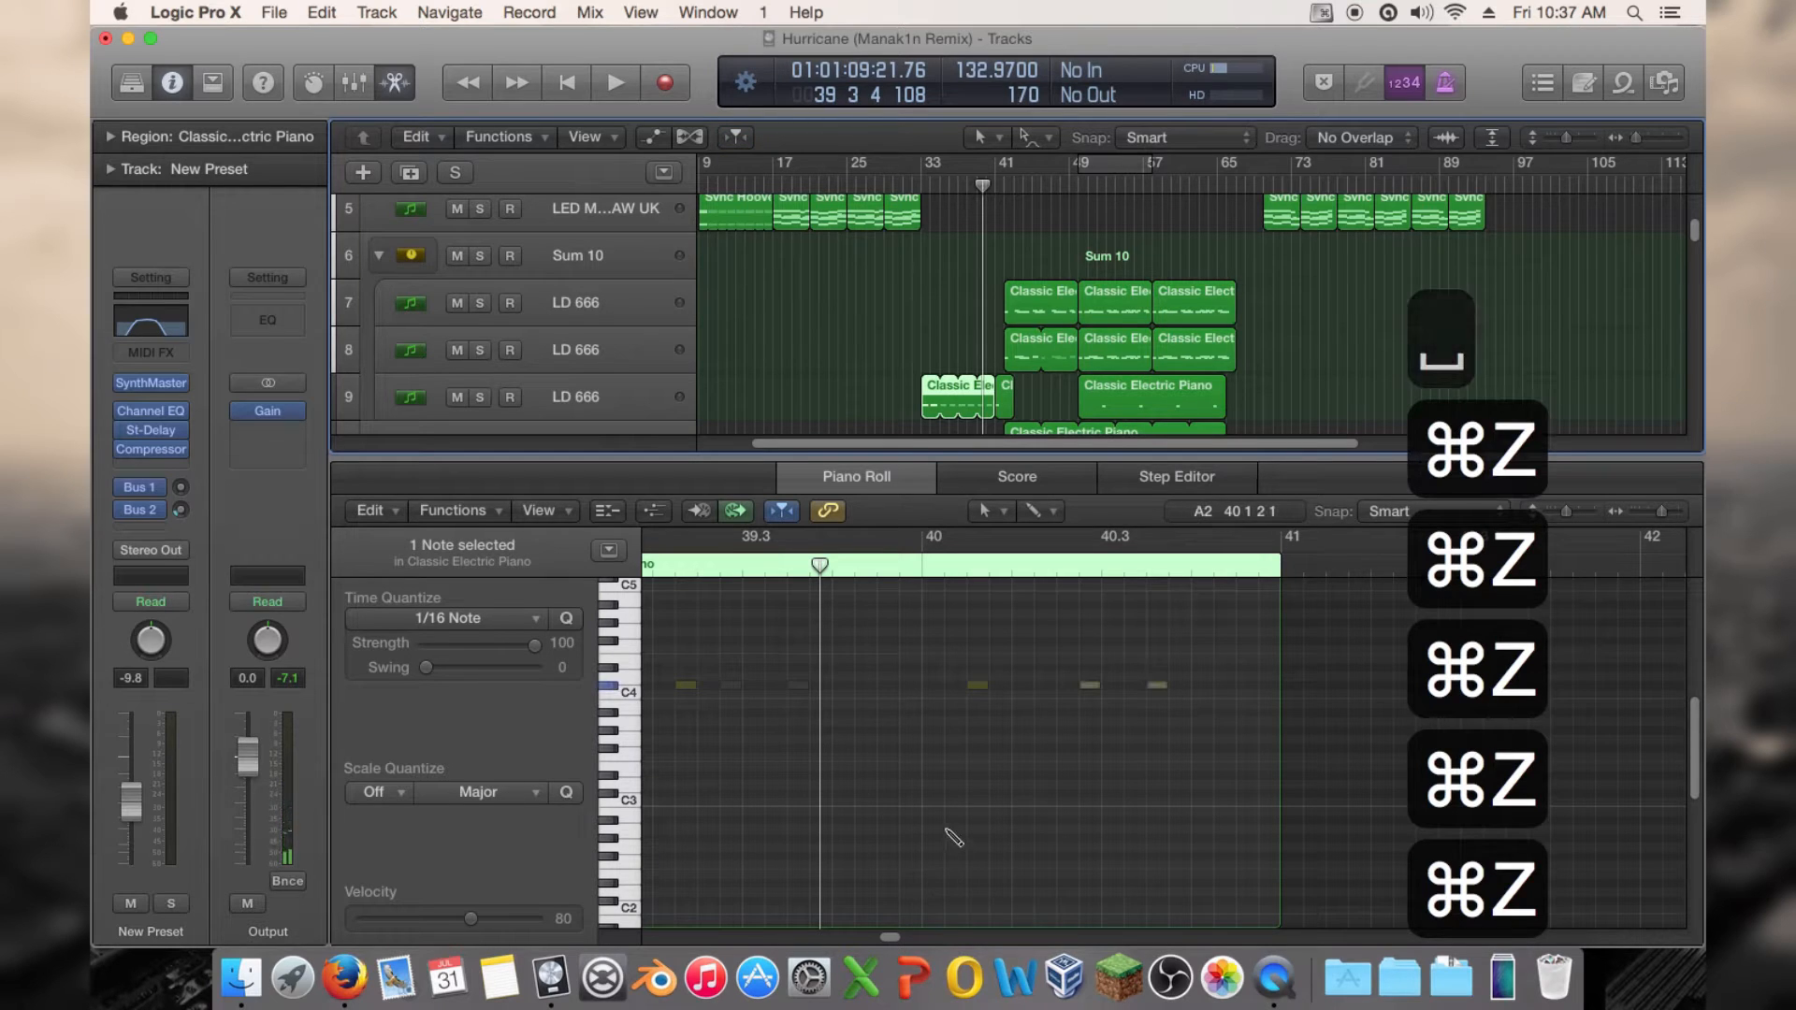
key(super+z)
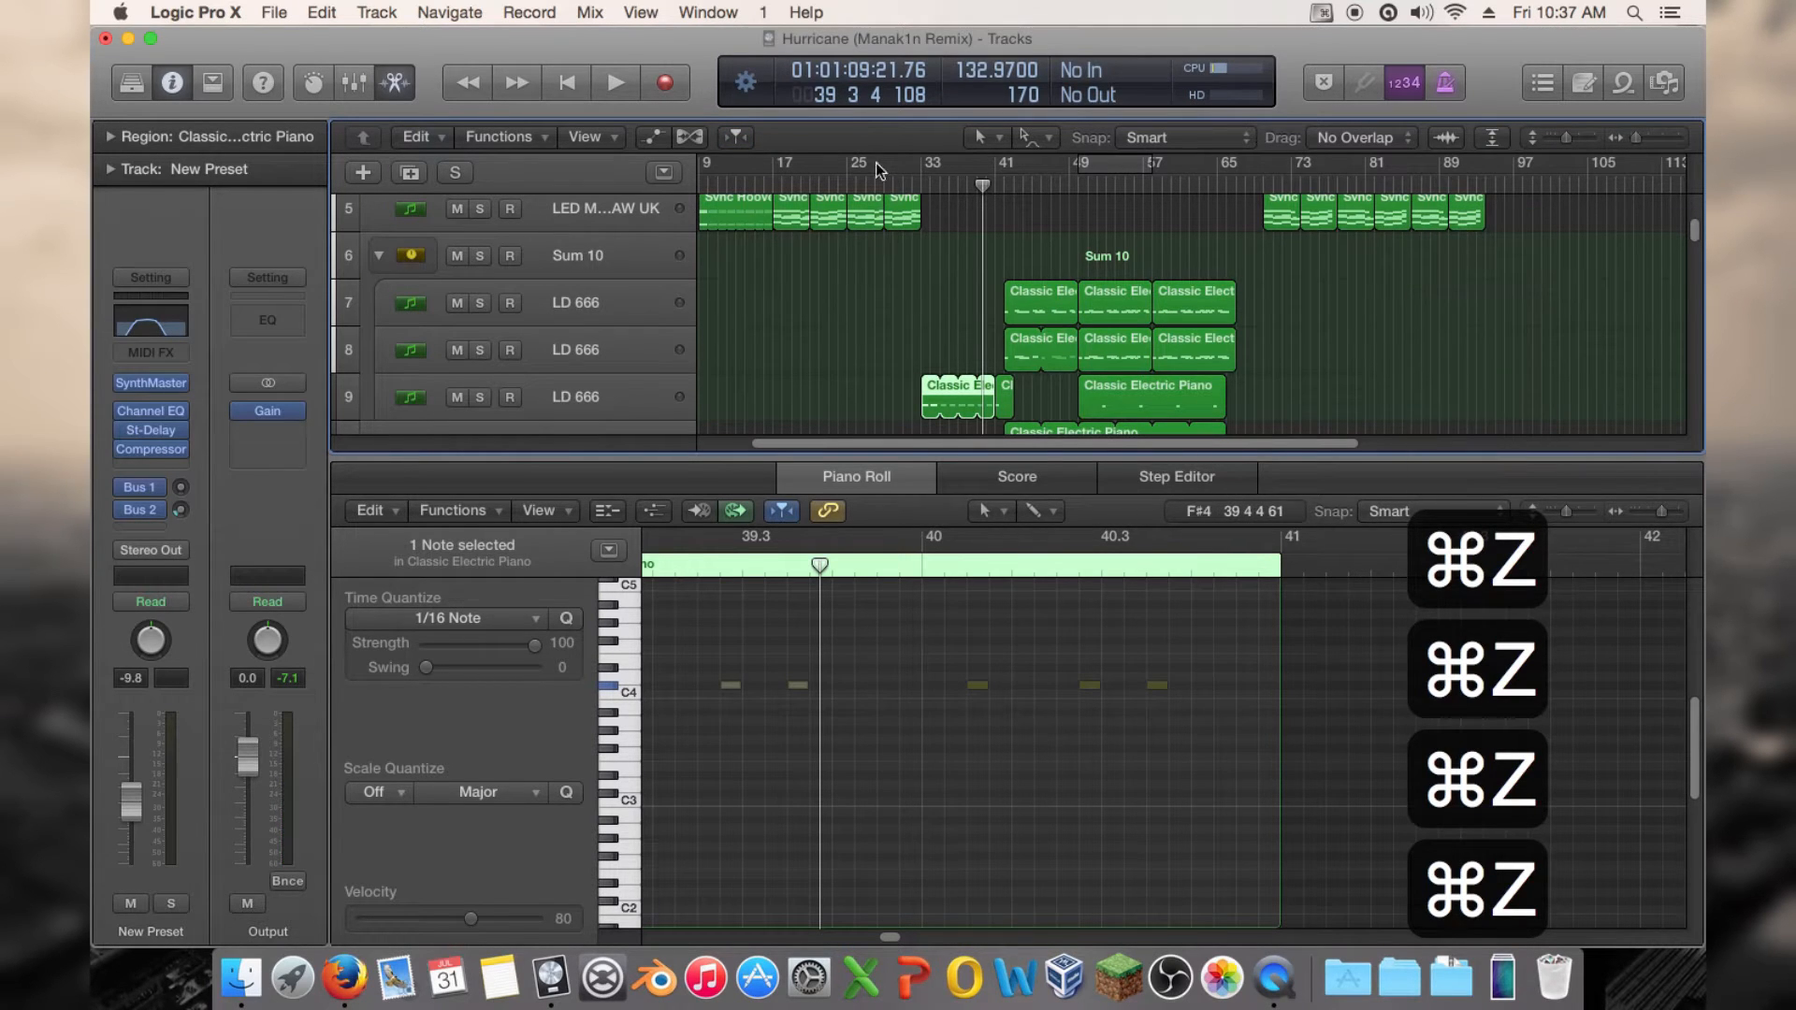
Play the break's original lead pattern into the following section and close the Piano Roll
double_click(940, 177)
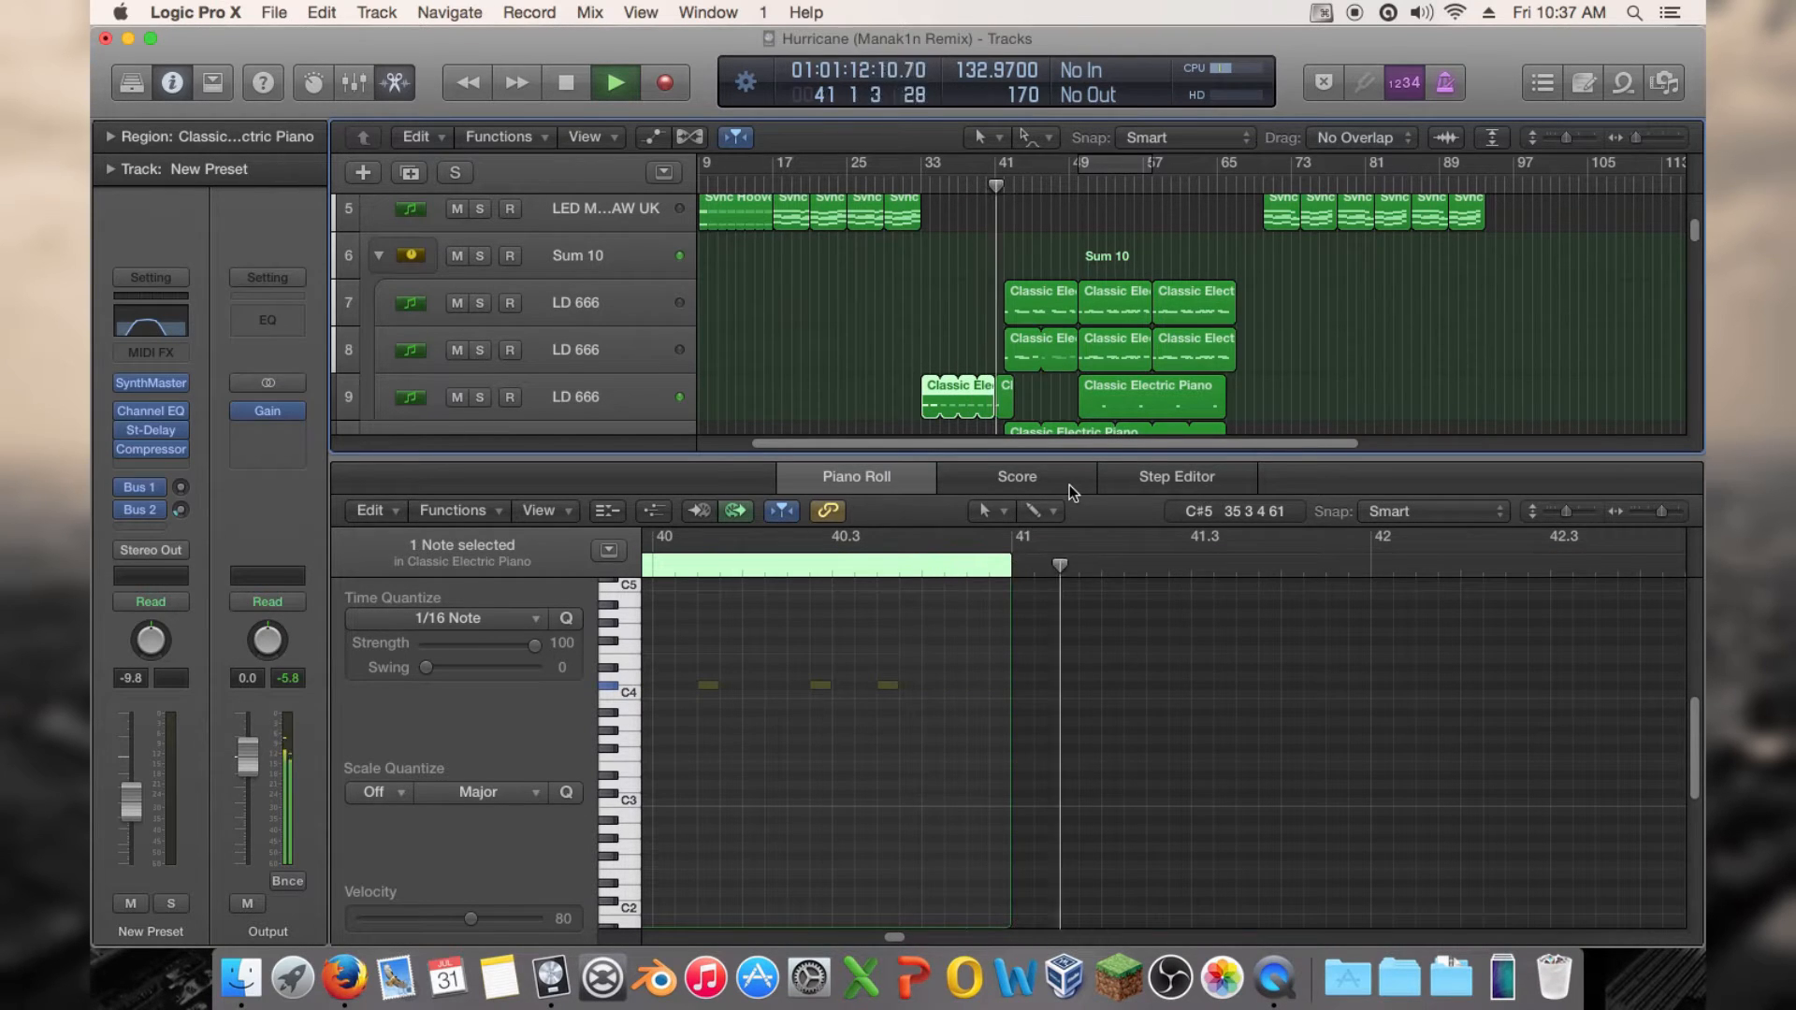
double_click(1073, 458)
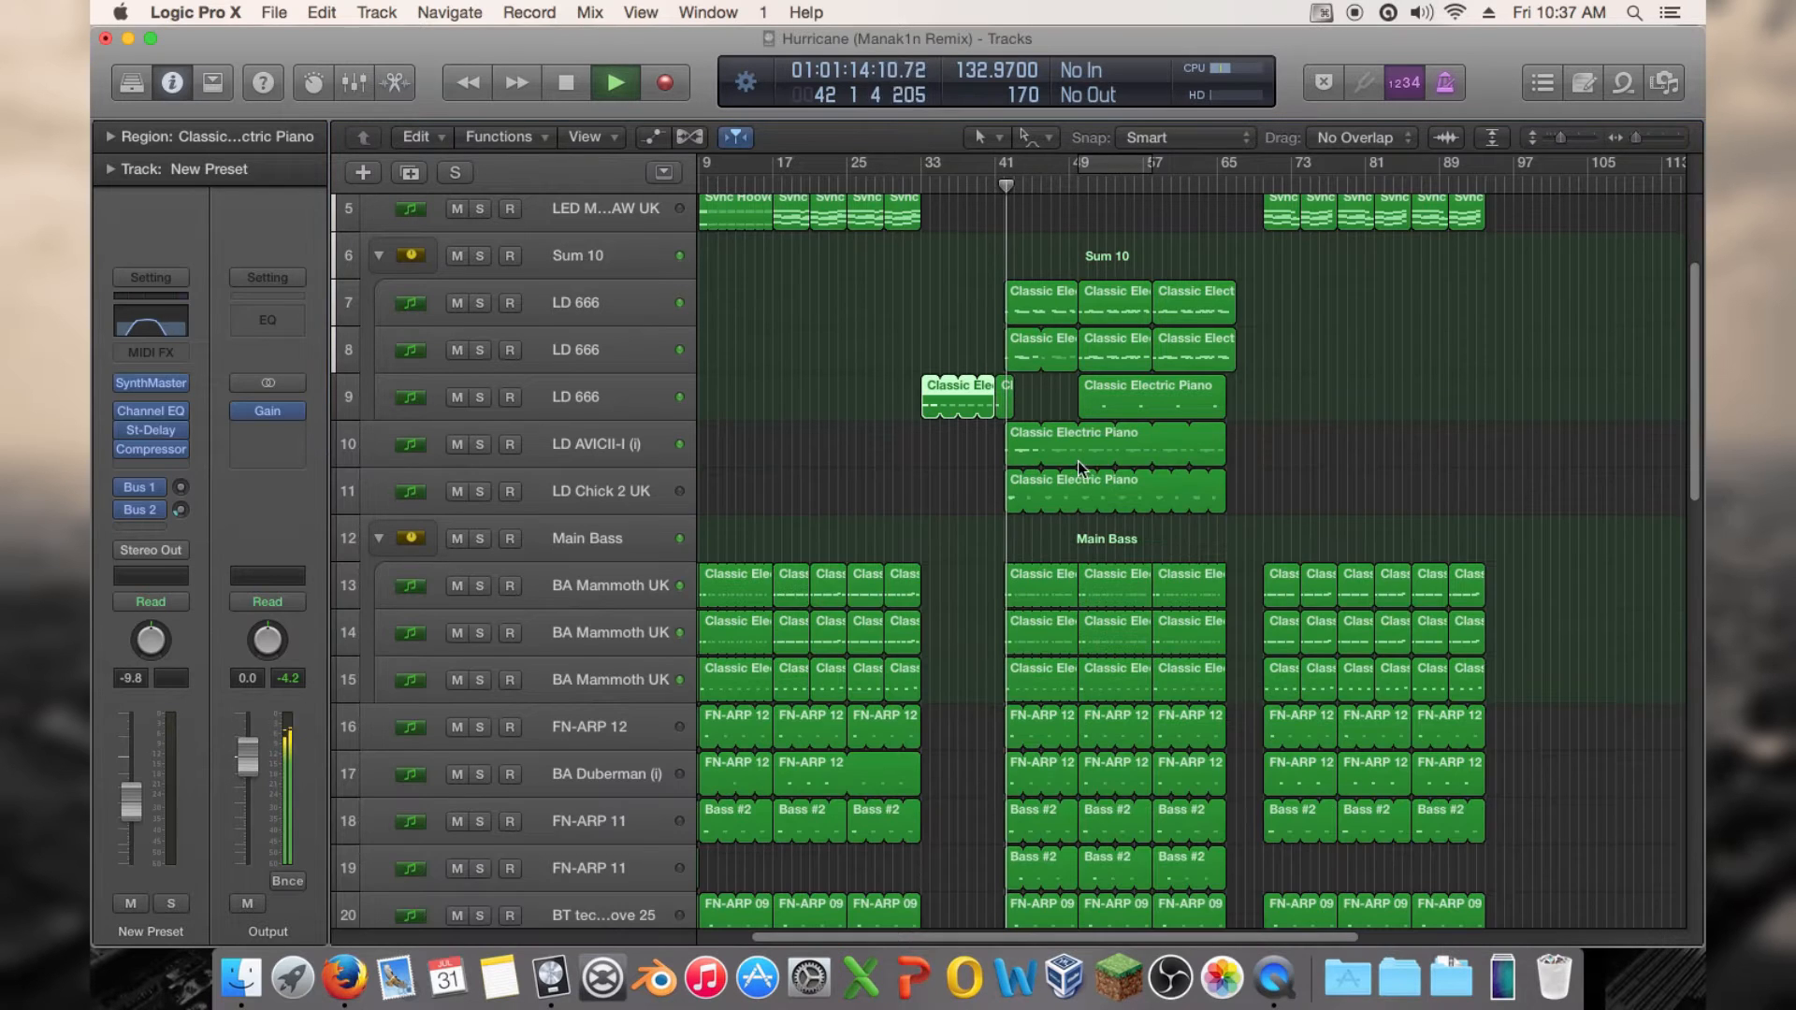
scroll(1263, 495, down, 15)
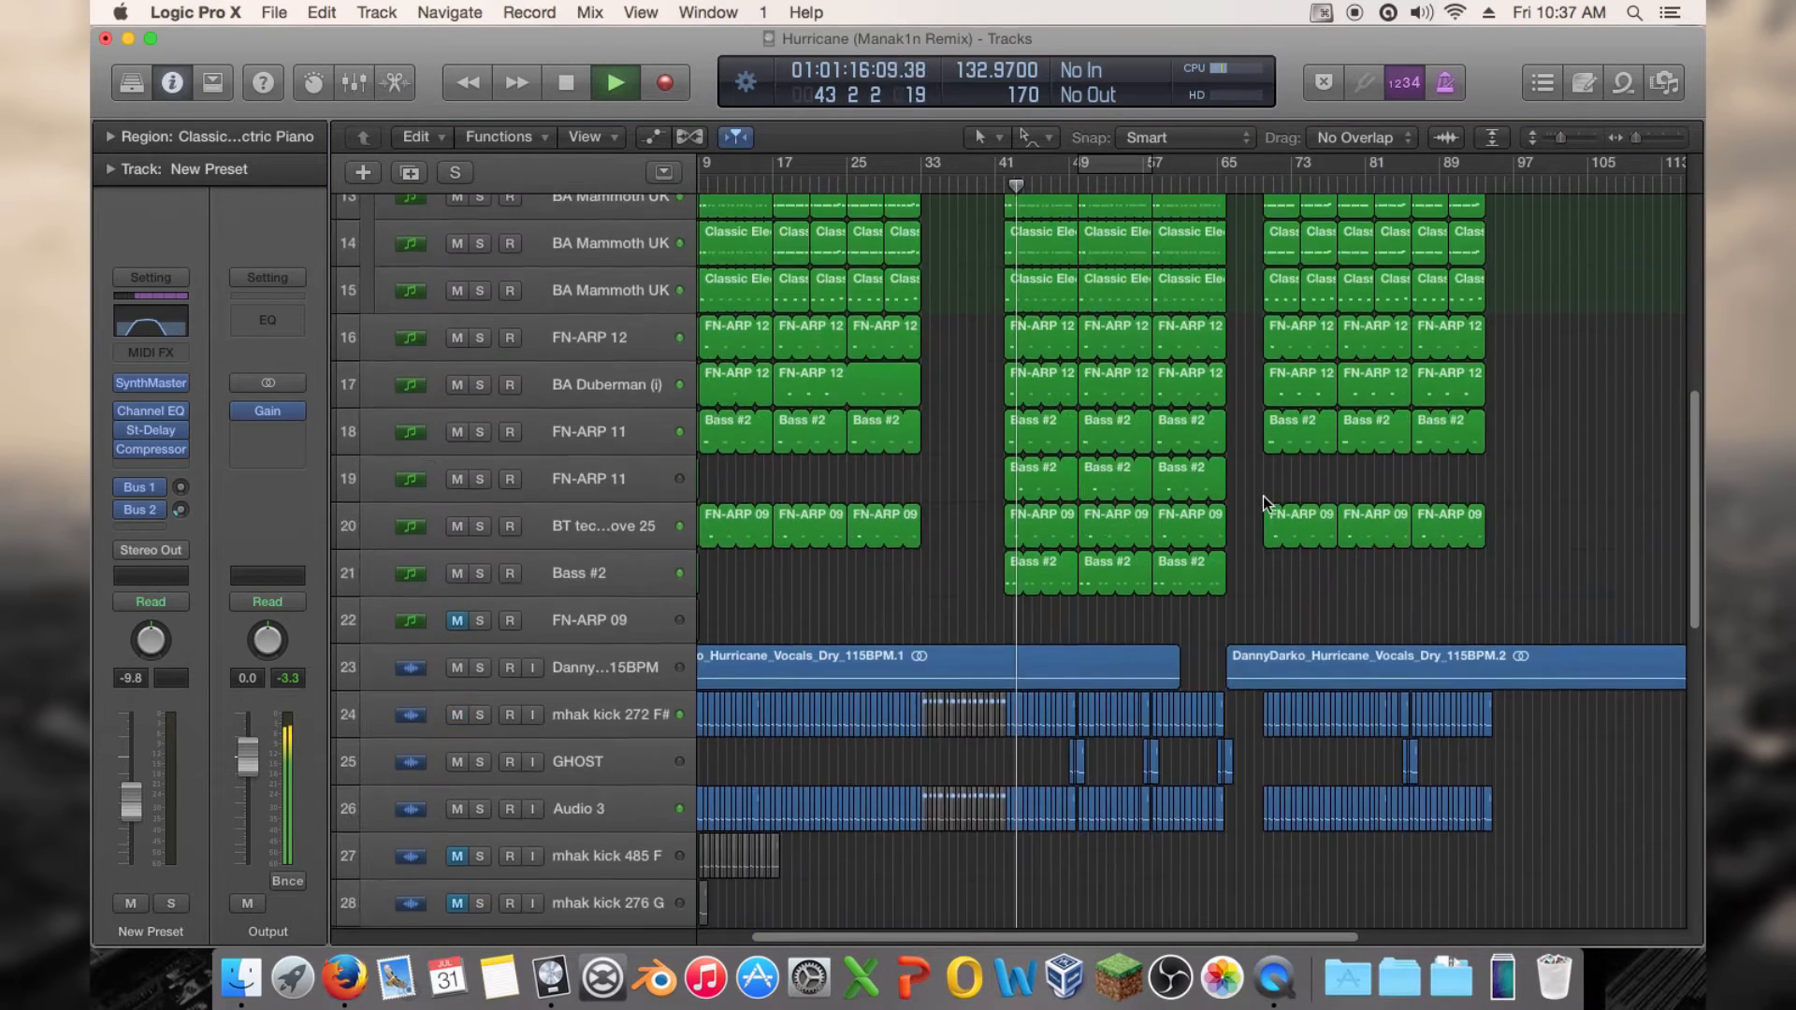
key(space)
Browse the project's sample files to the EDM Crashes folder inside ProducerSpot-EDM-Drums
key(f)
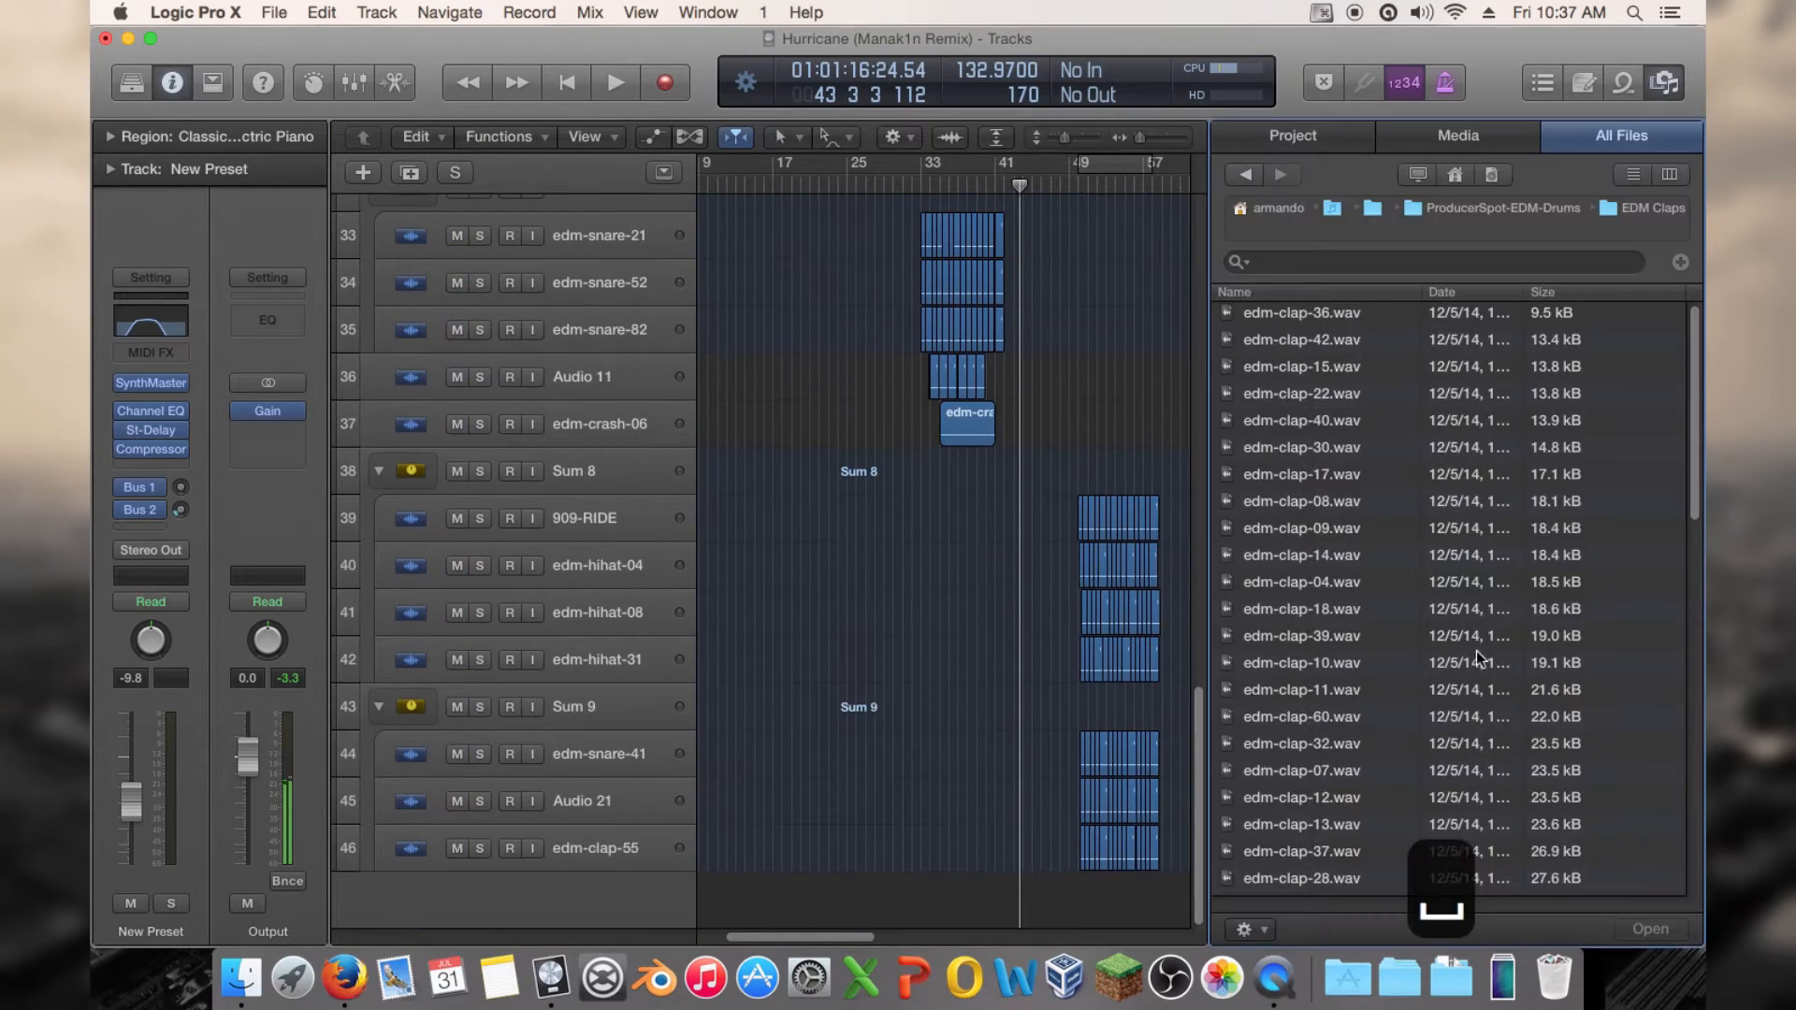
click(1495, 210)
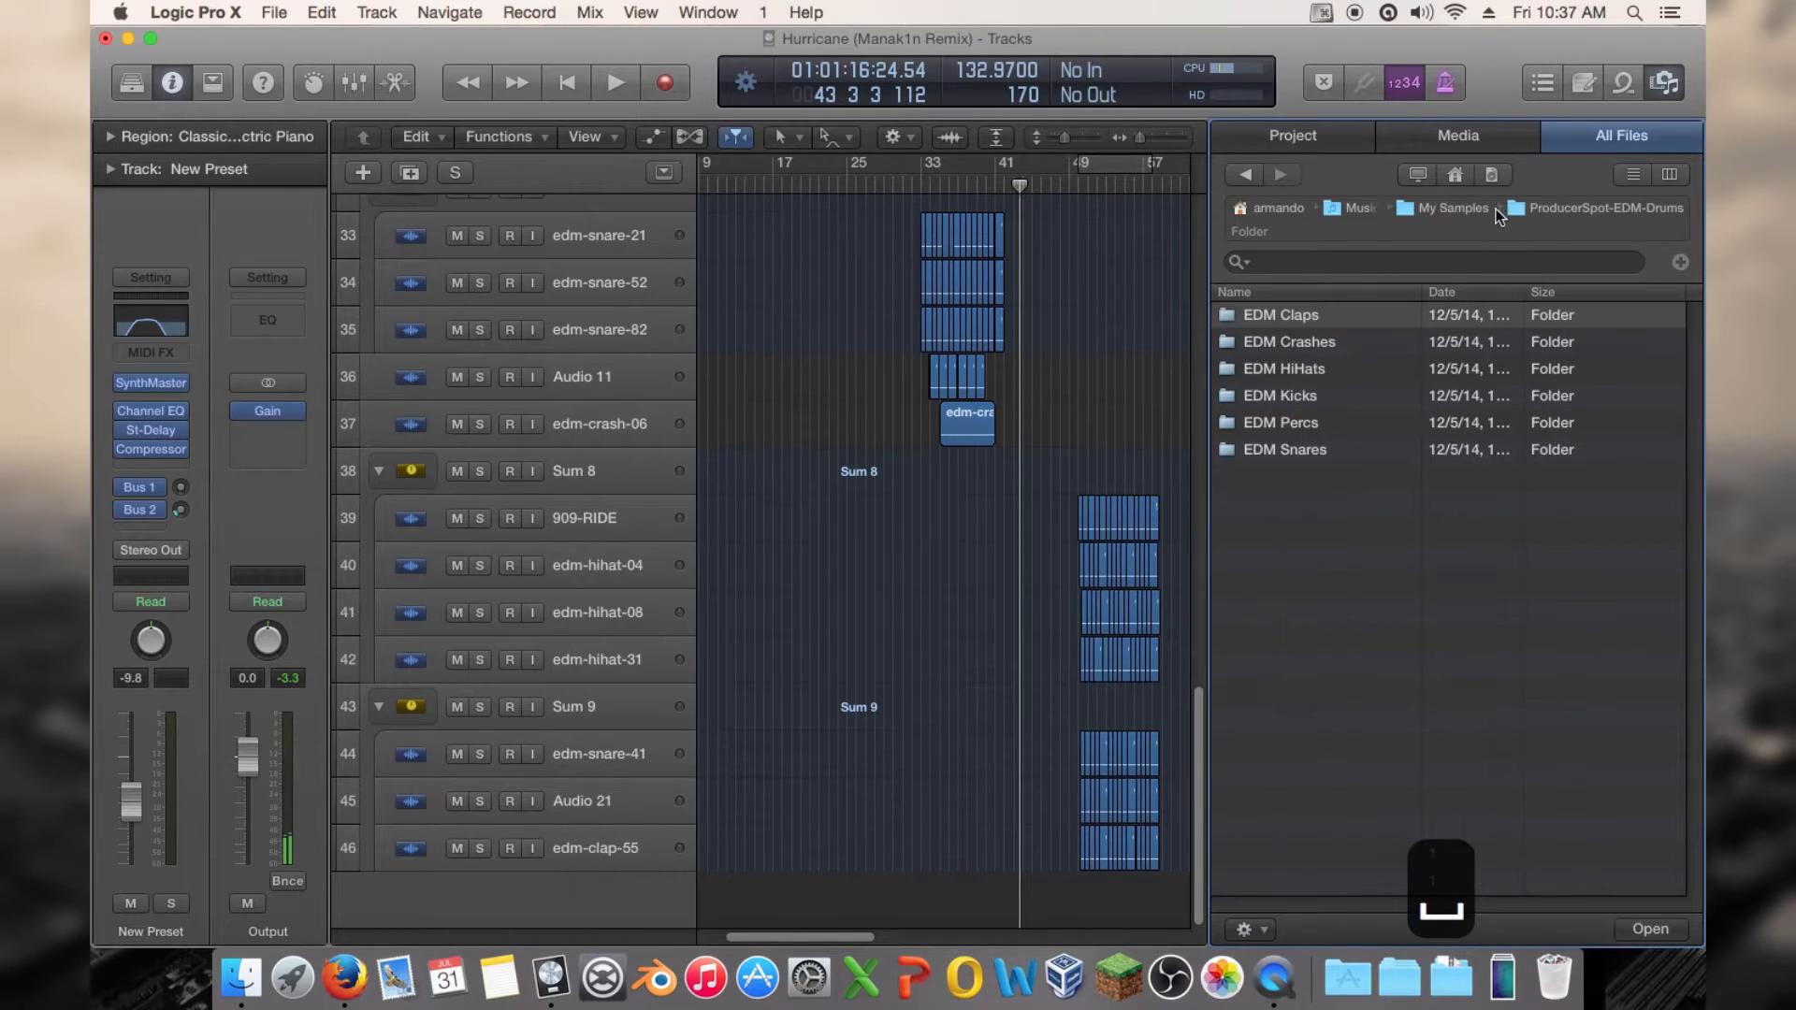
double_click(1383, 345)
click(1358, 311)
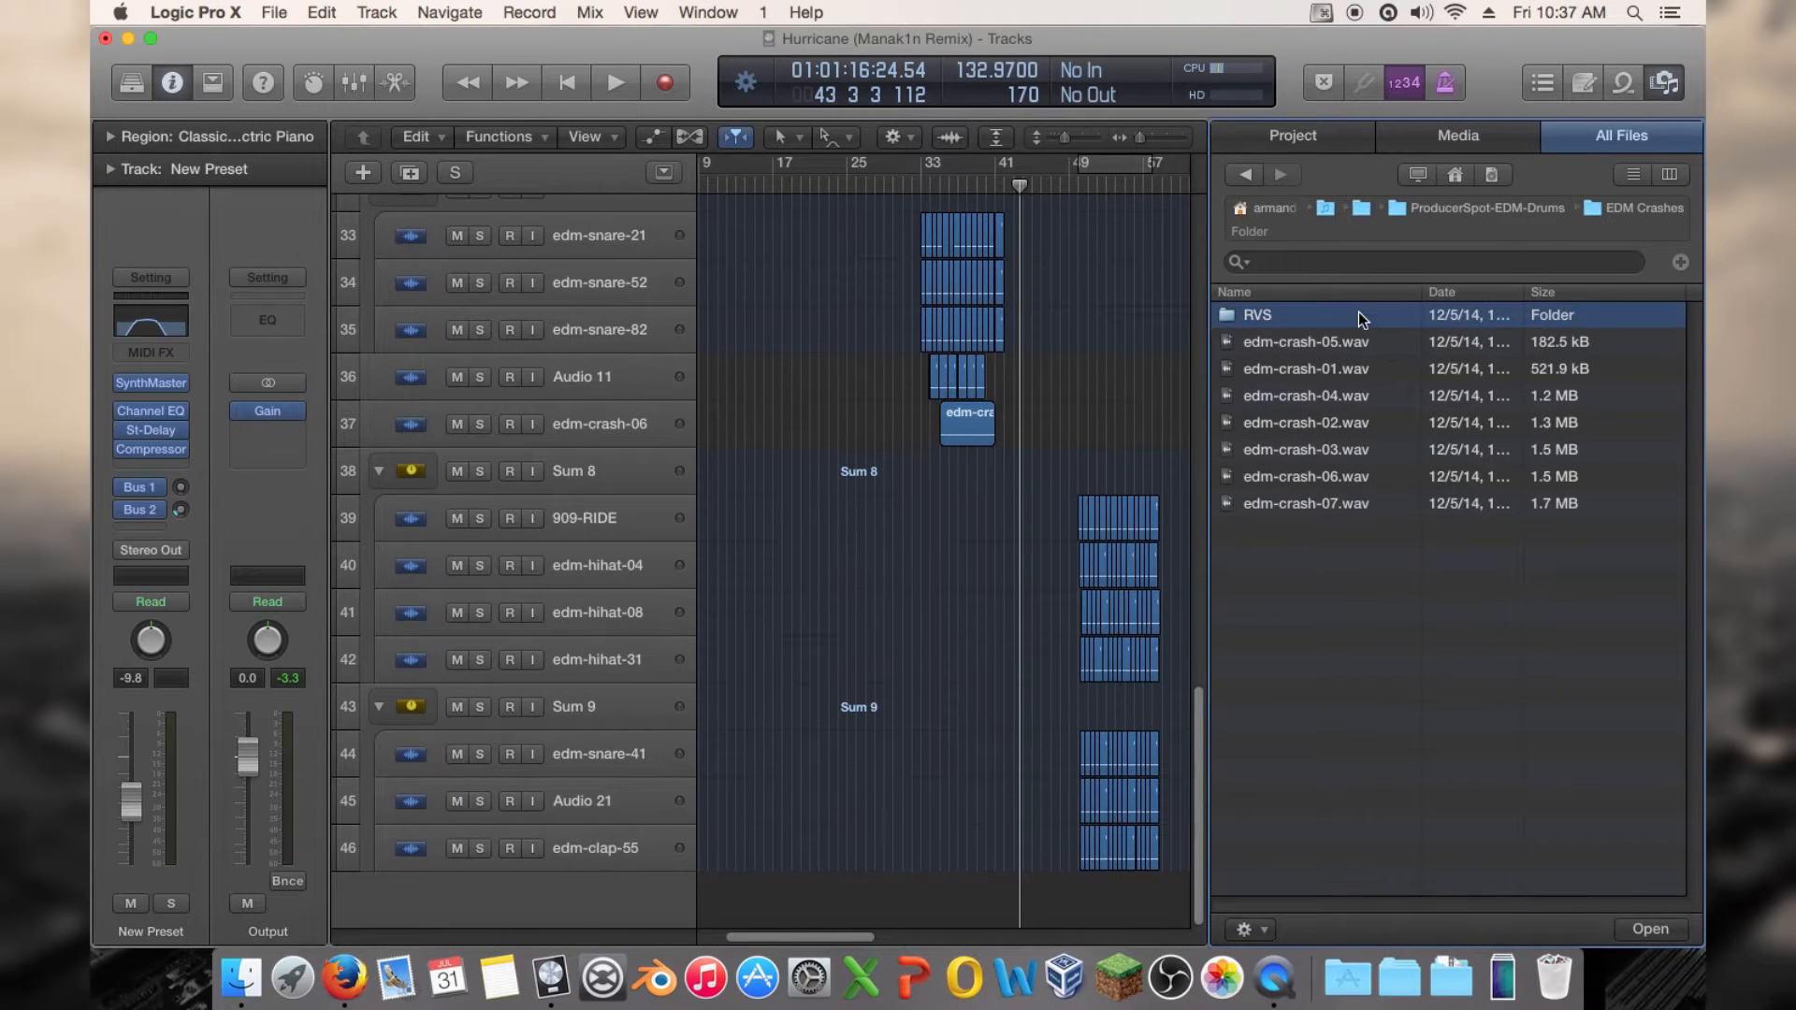
Audition the crash samples in the EDM Crashes folder, comparing edm-crash-05.wav with edm-crash-01.wav
click(1344, 345)
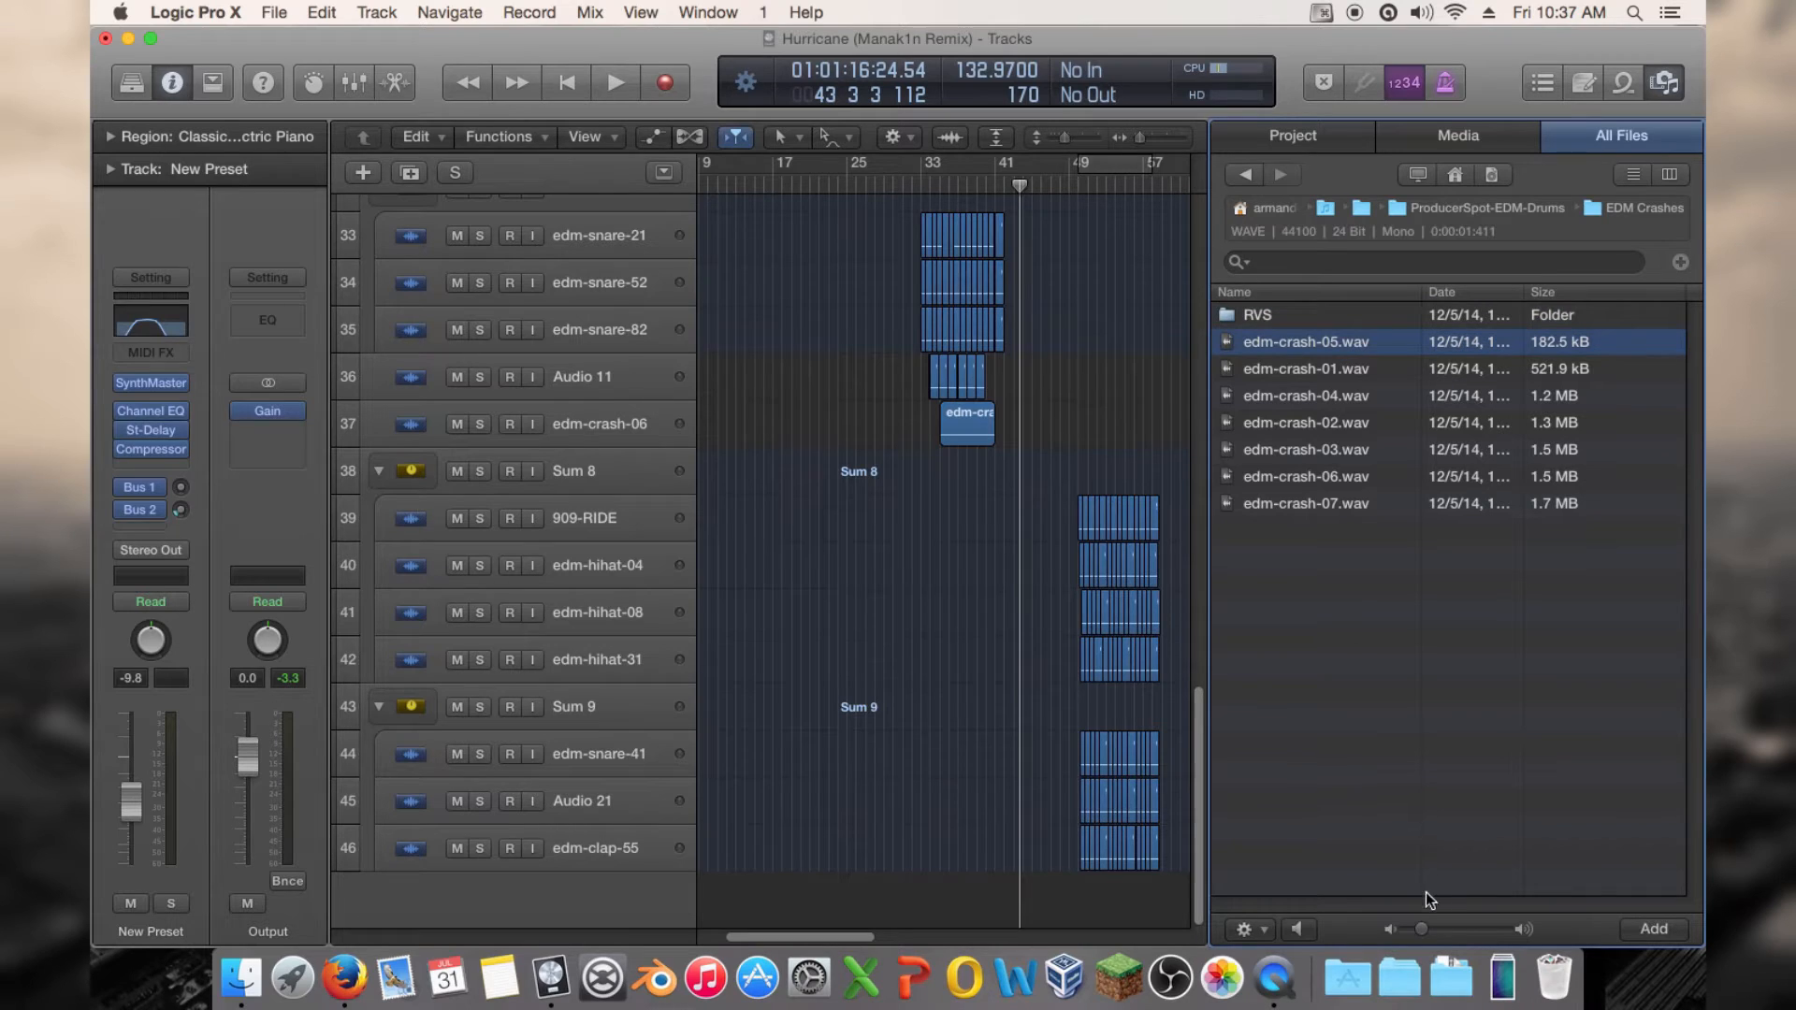
key(Down)
key(Down)
key(Down)
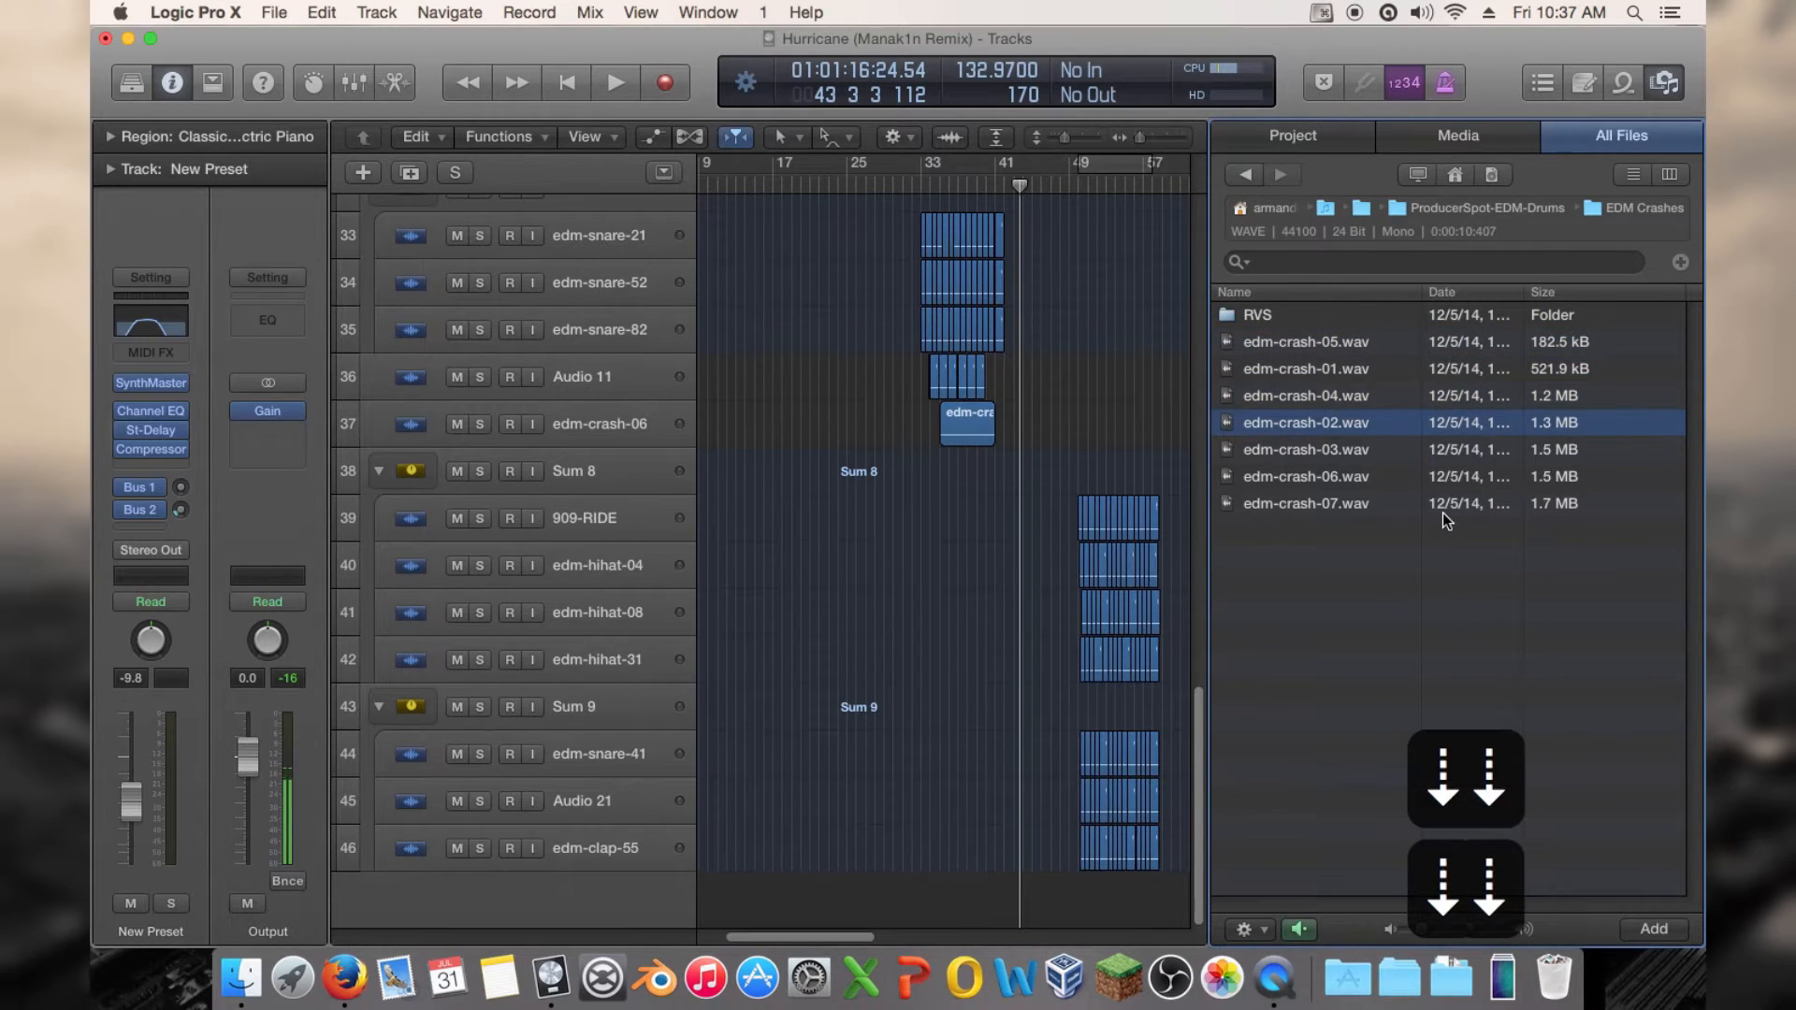
key(Down)
click(1348, 365)
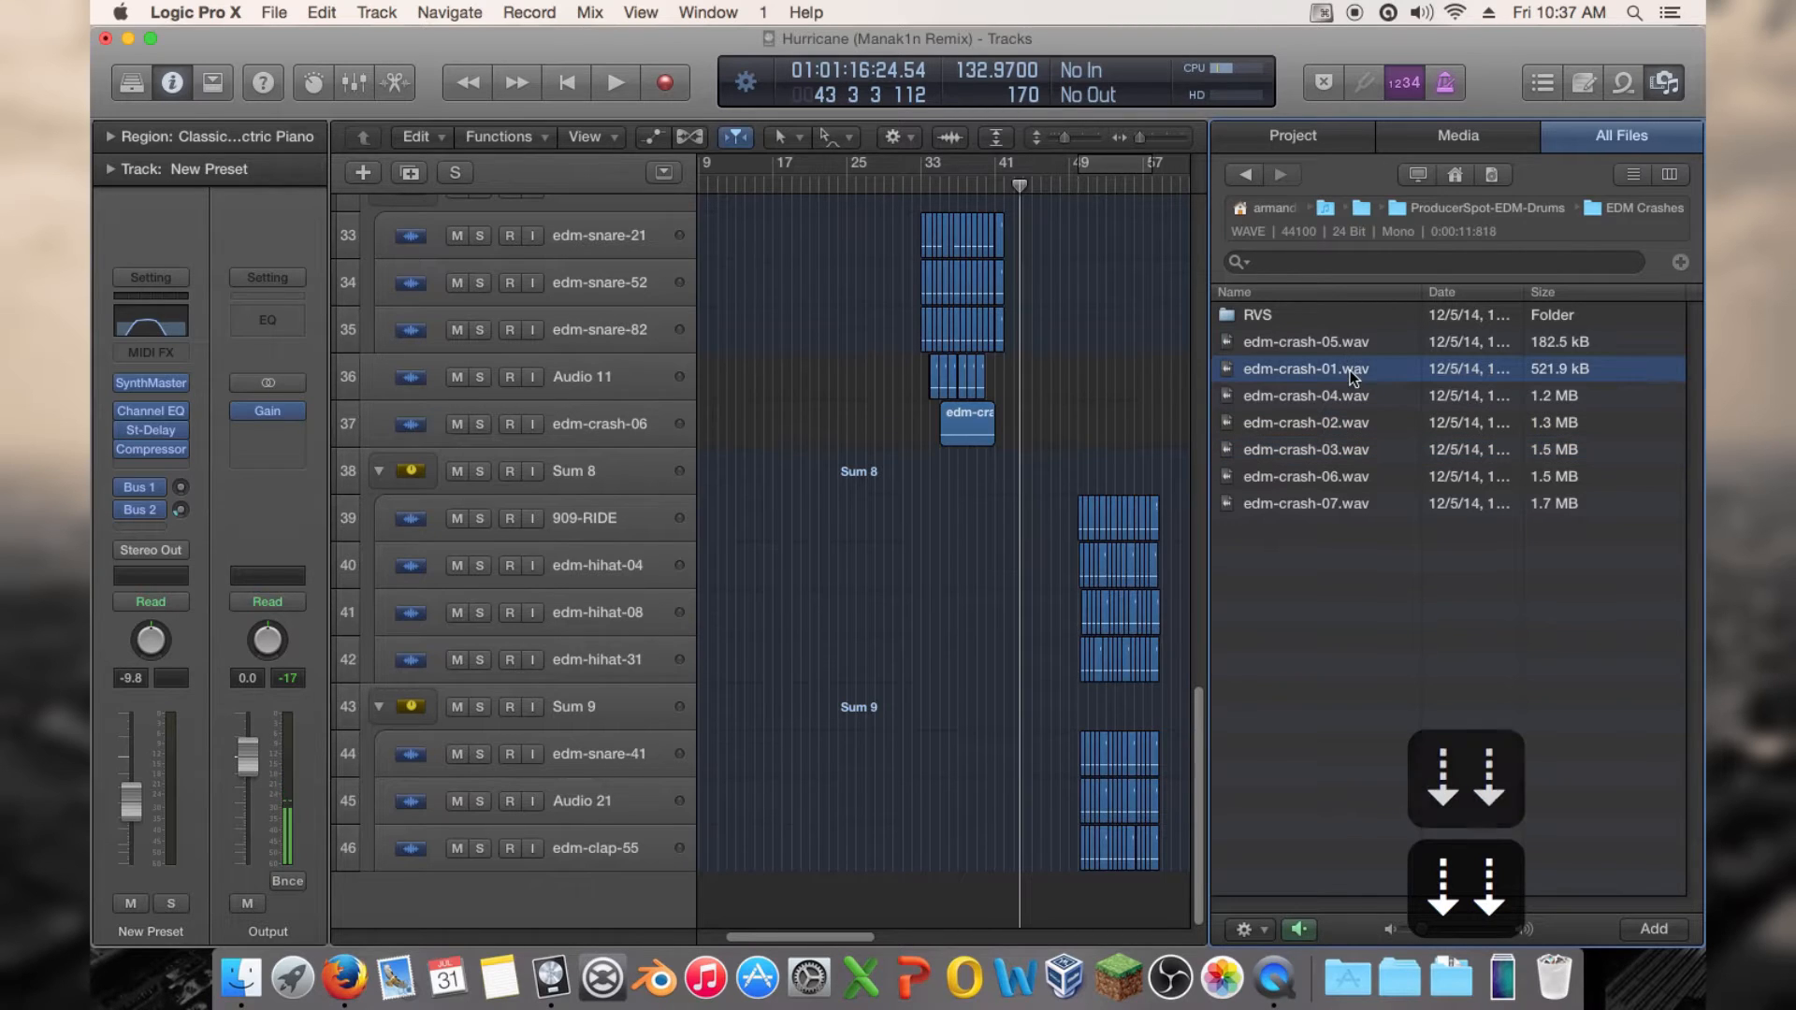
click(1350, 339)
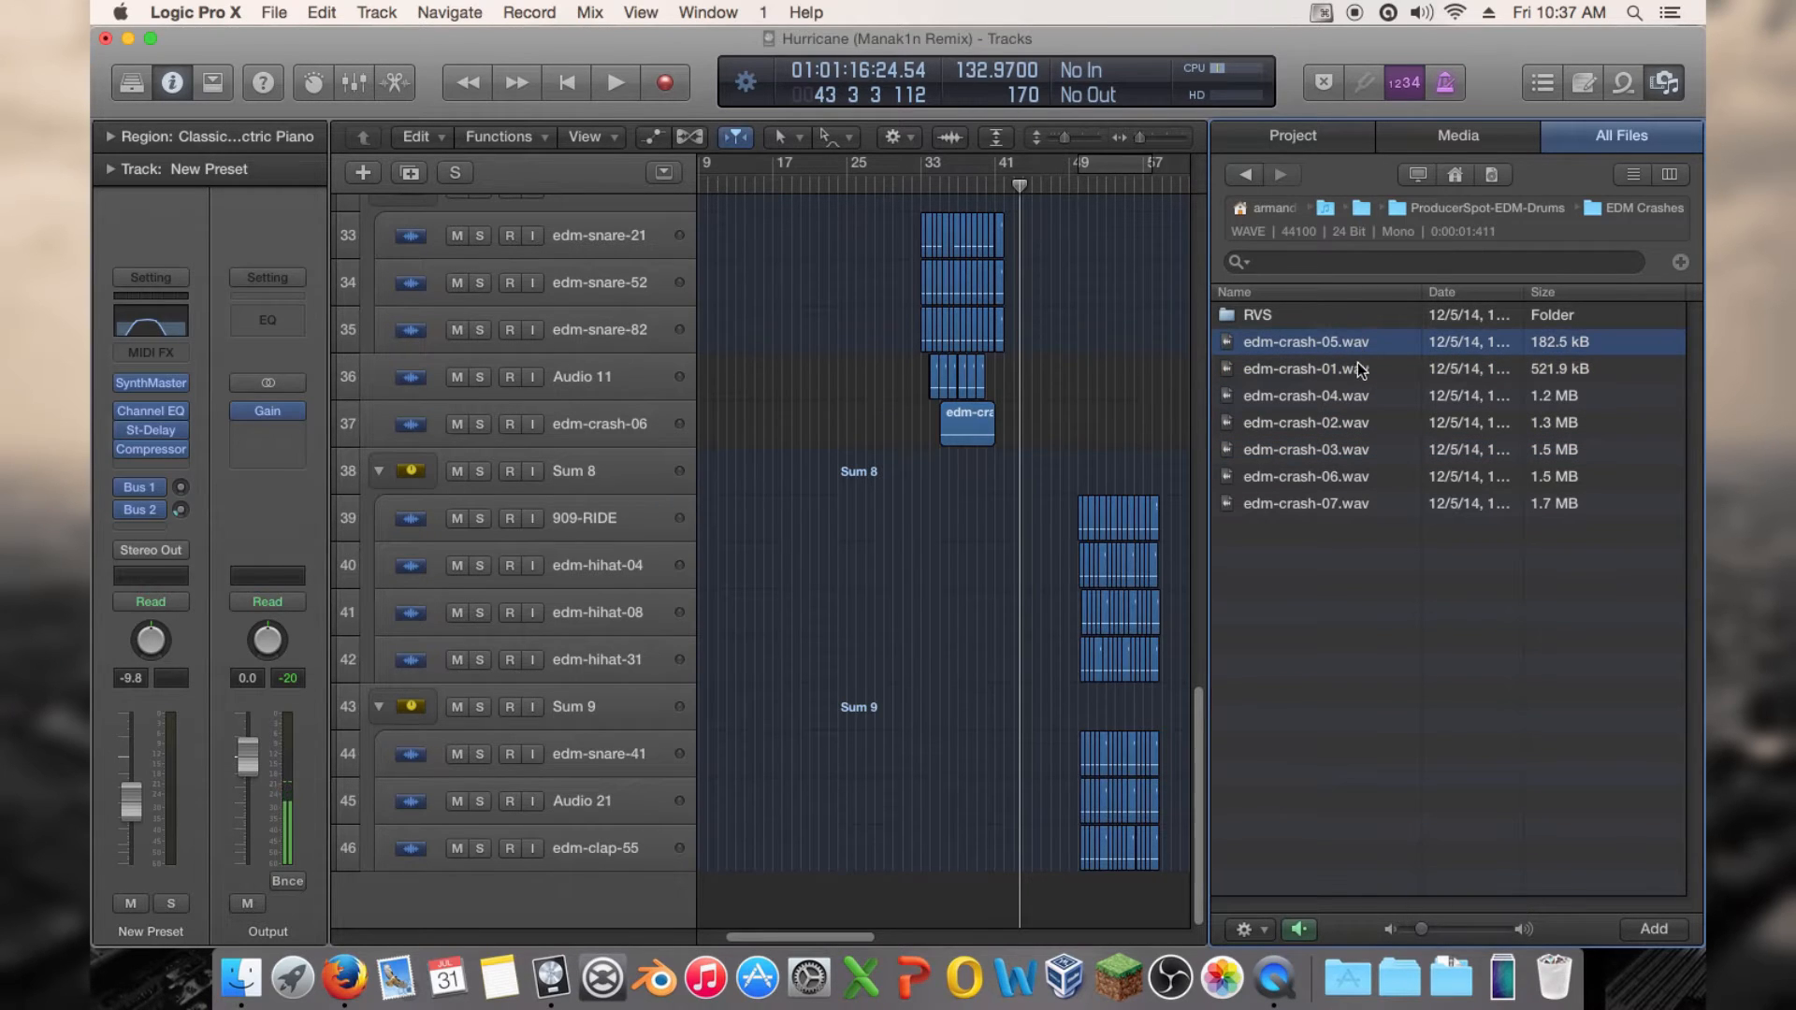
click(1360, 372)
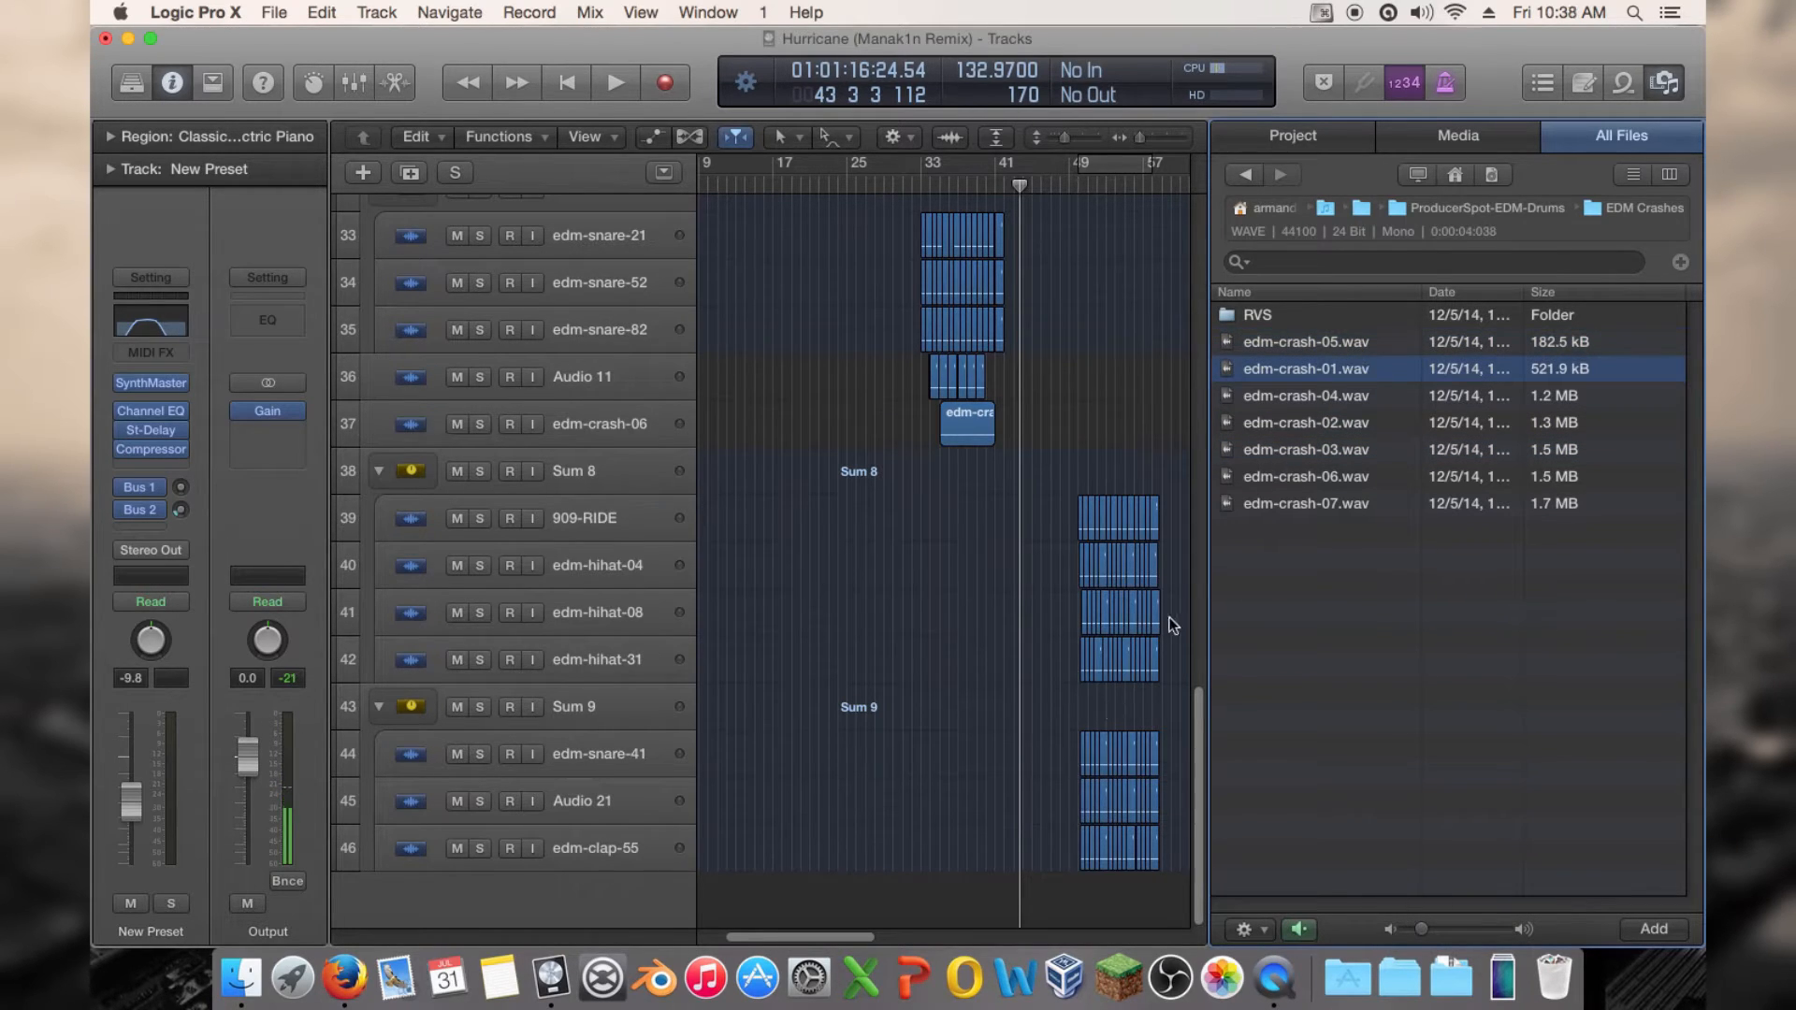
Add edm-crash-01.wav at bar 41 on a new track below edm-clap-55 and set its region gain to -22 dB
drag(1277, 370, 999, 886)
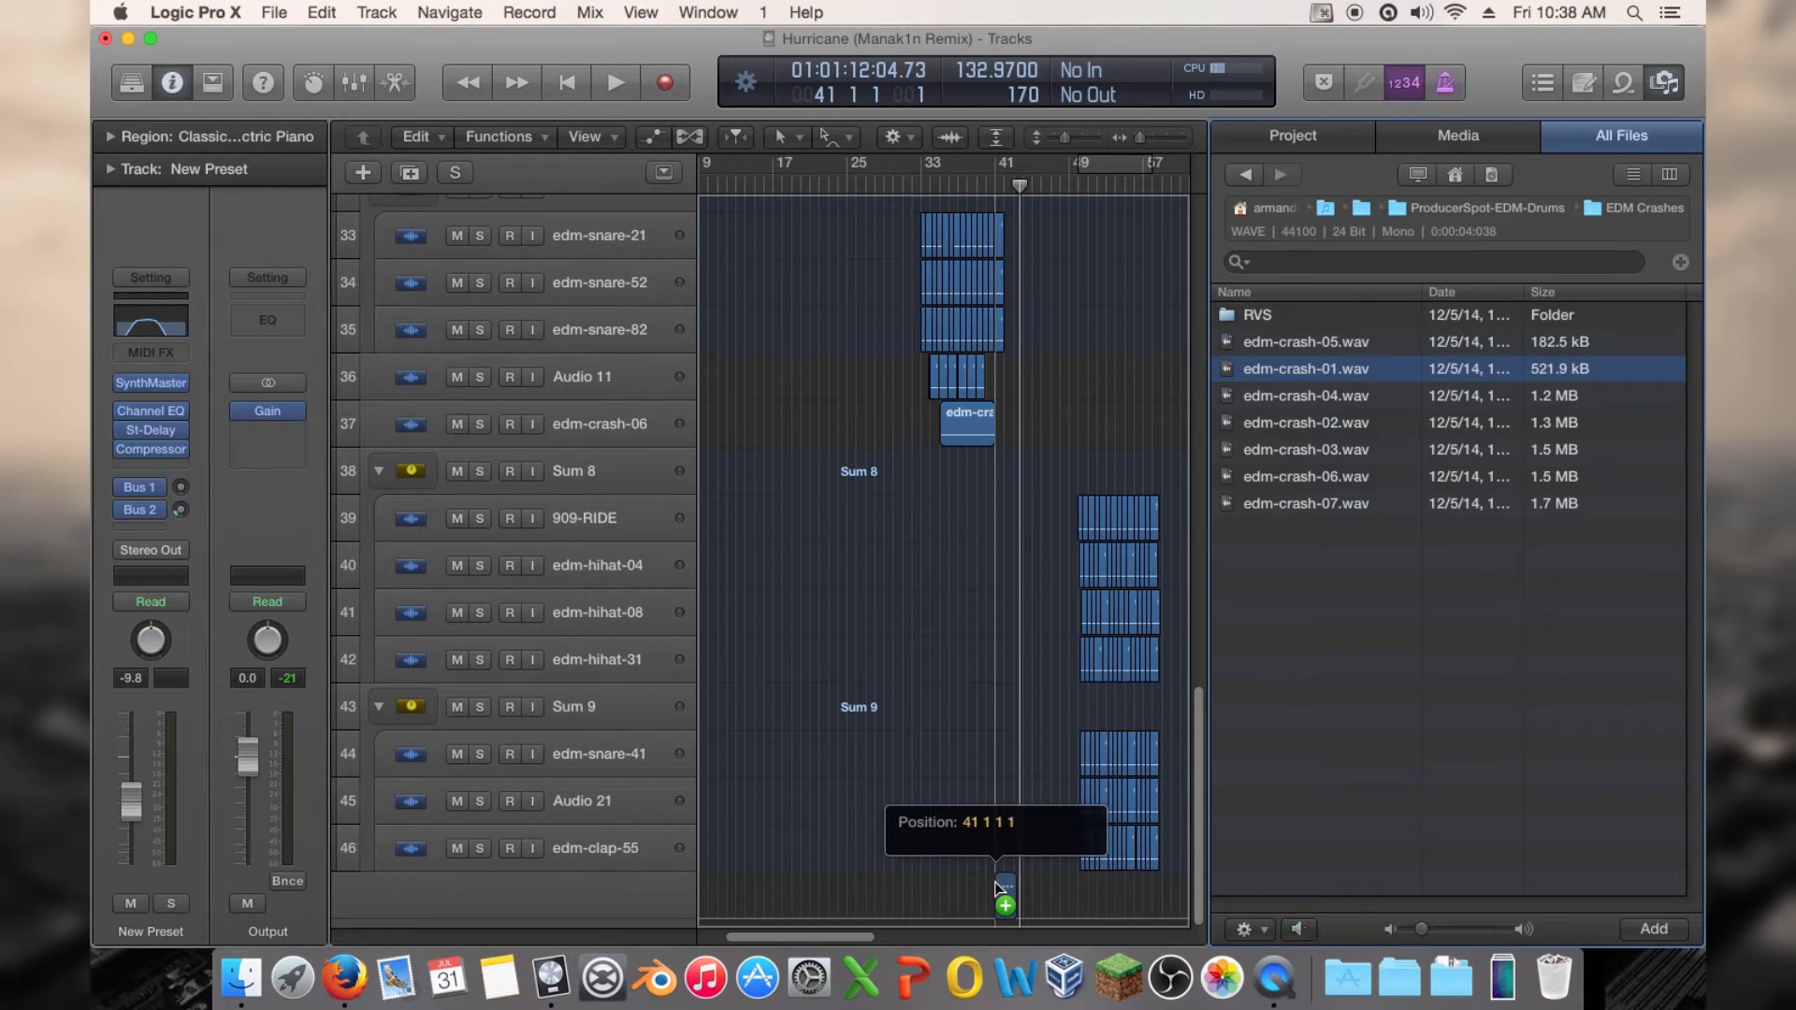
drag(1003, 856, 1002, 855)
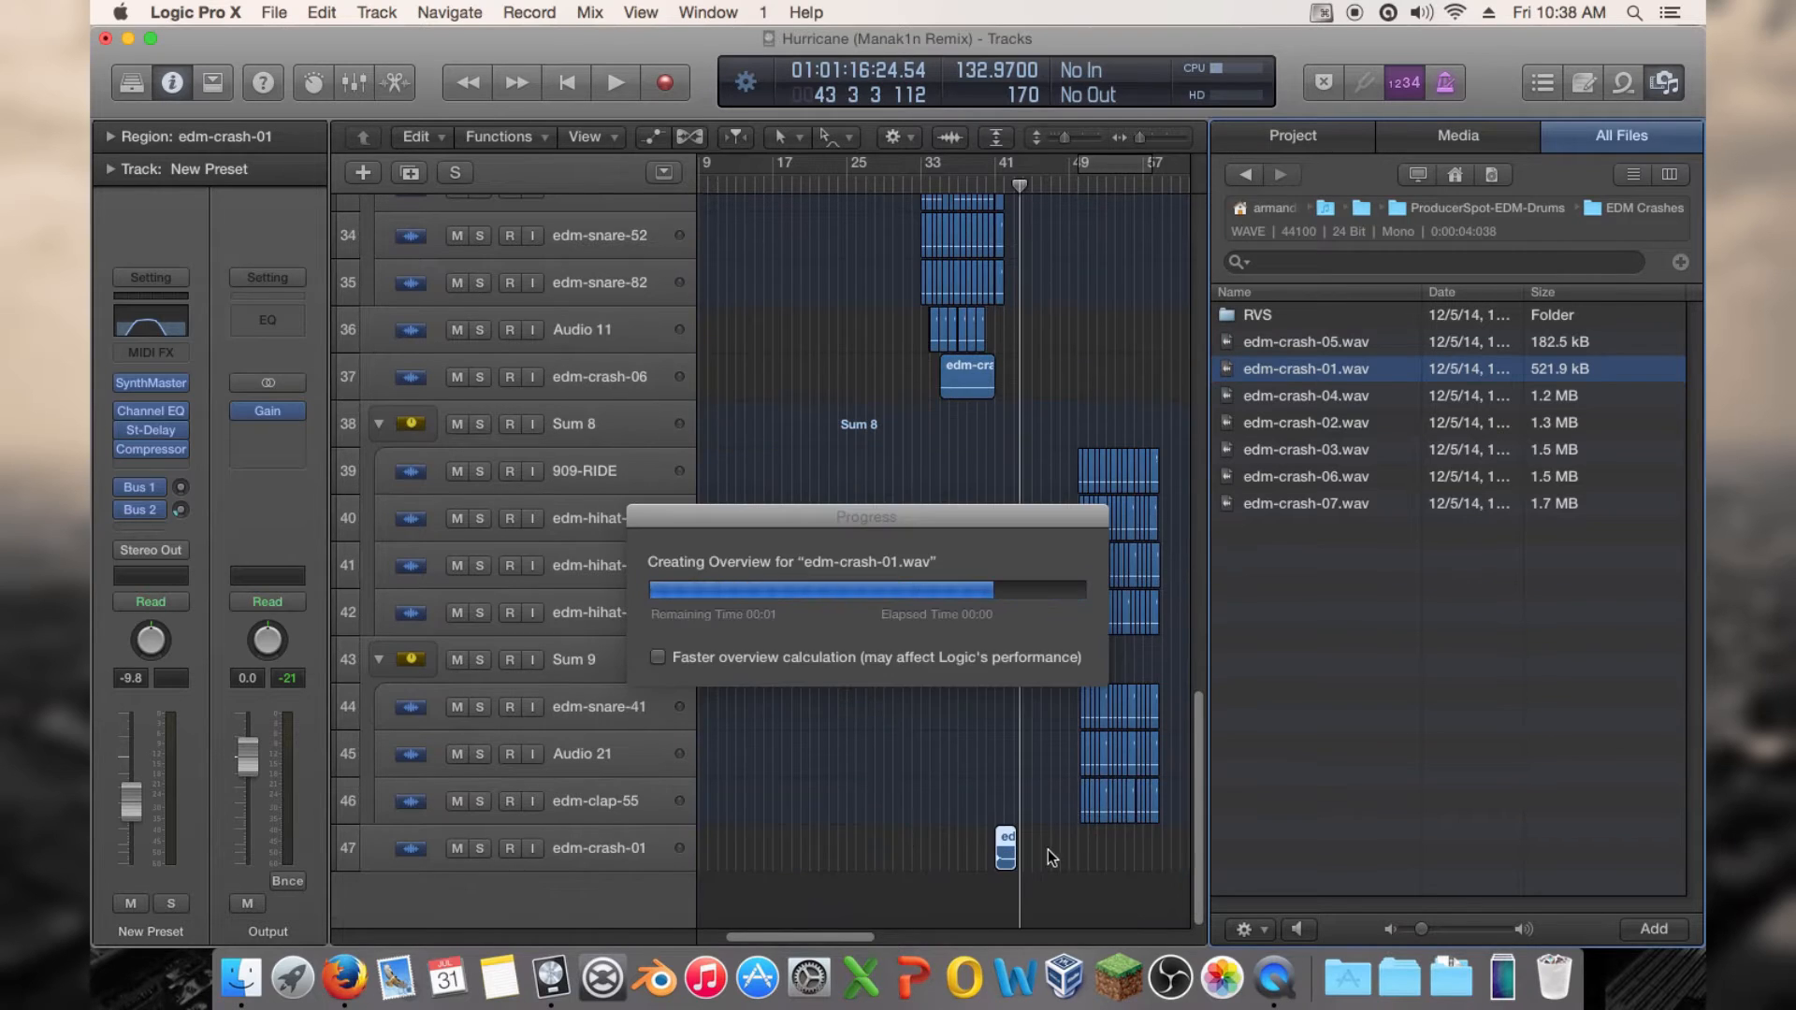
click(111, 136)
double_click(210, 298)
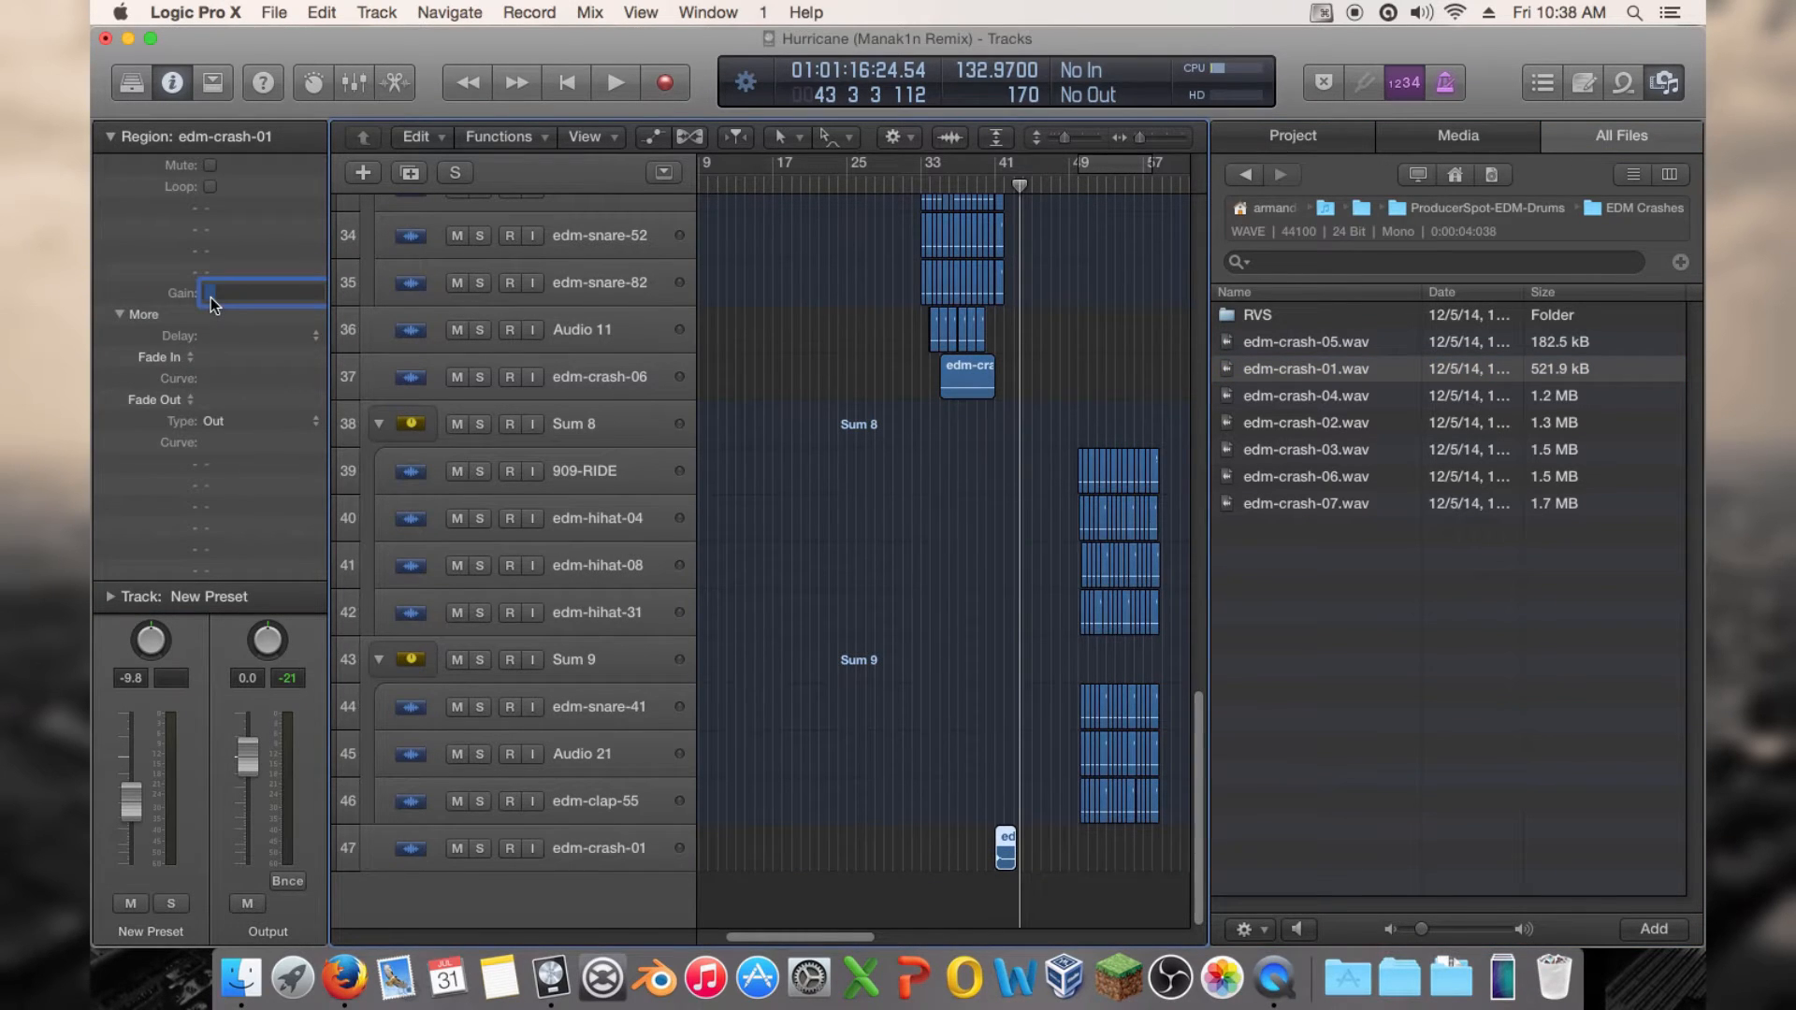
text(-22)
key(Return)
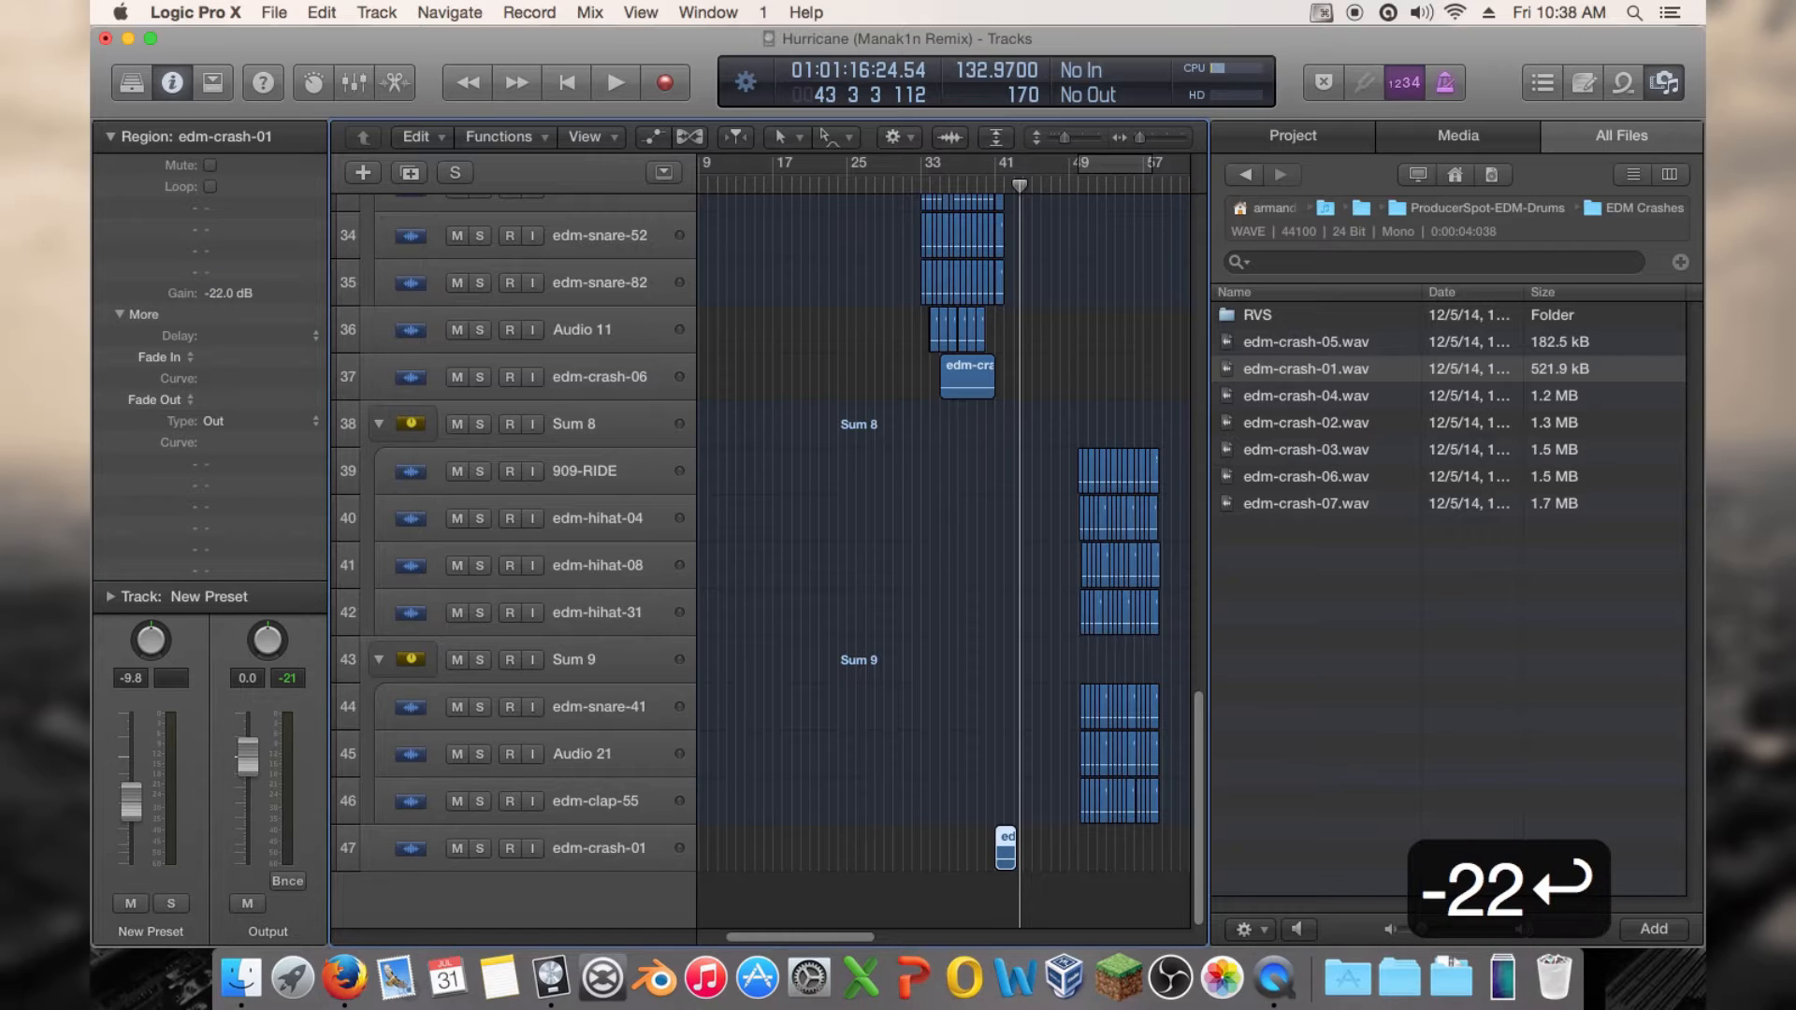
click(111, 138)
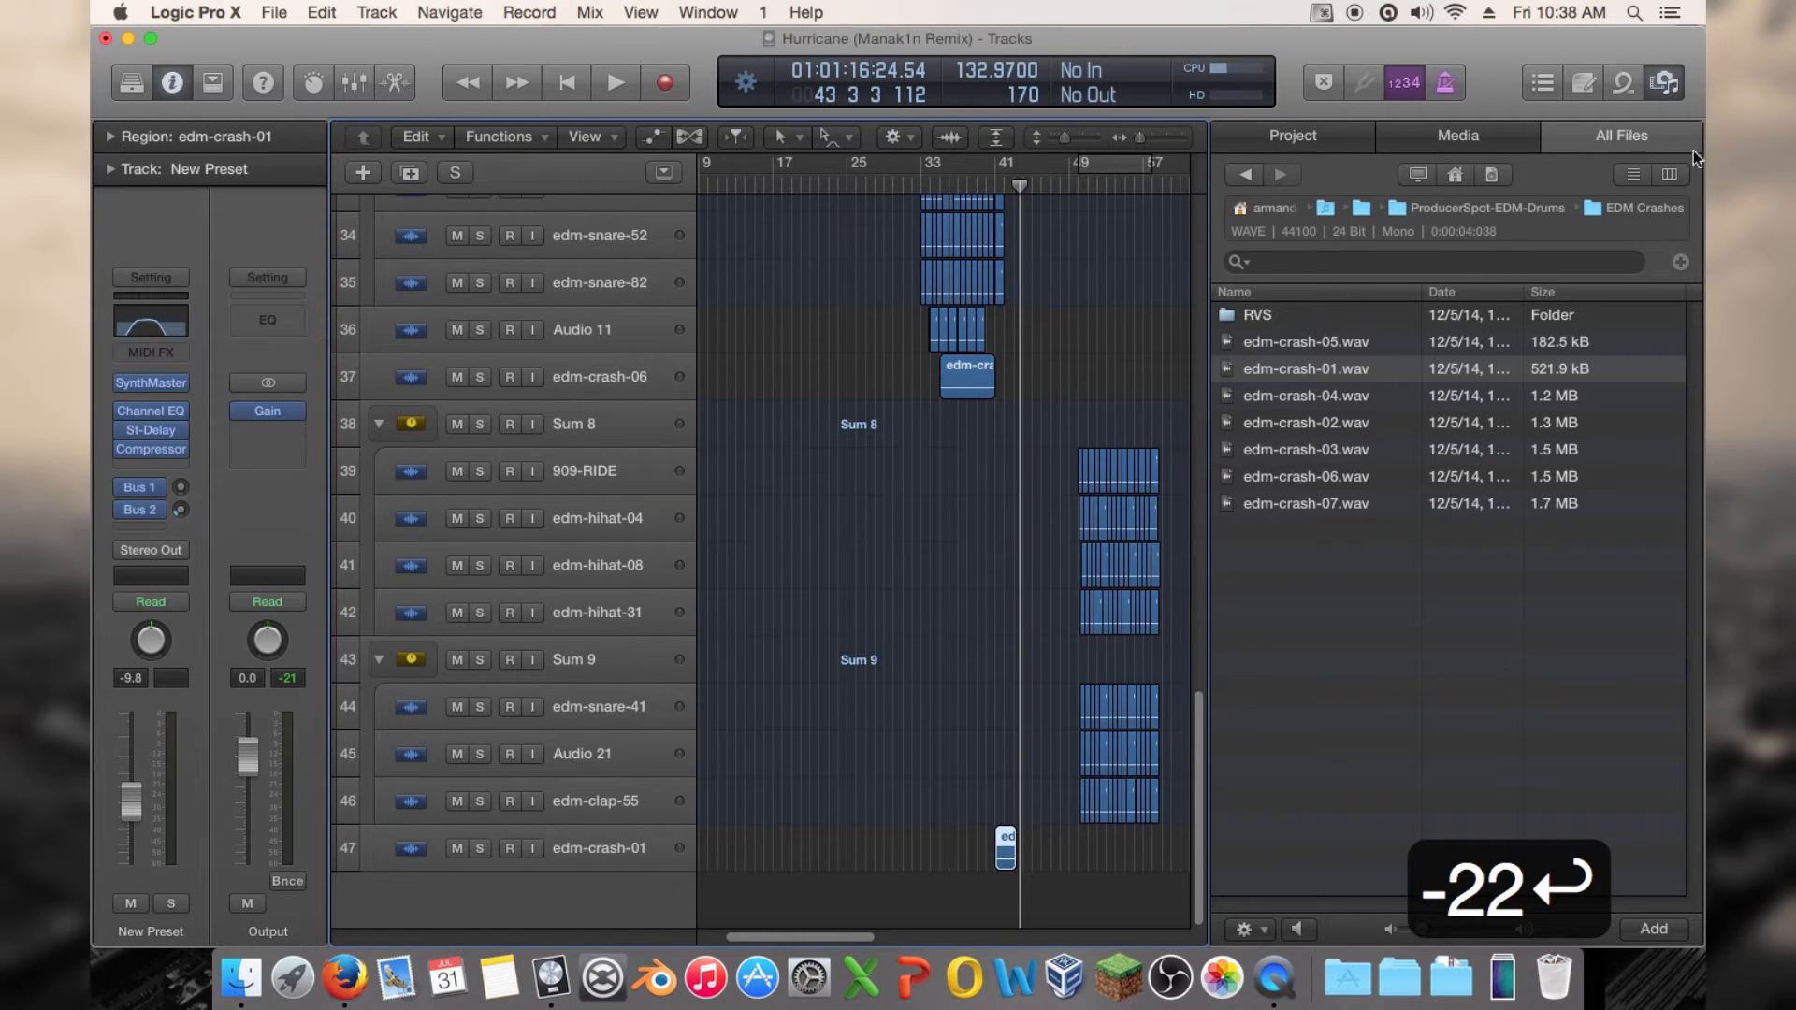
Close the file browser, turn on Flex editing and set the edm-crash-01 track's flex mode to Speed (FX)
click(1667, 84)
drag(1624, 133, 1574, 138)
scroll(1390, 677, down, 3)
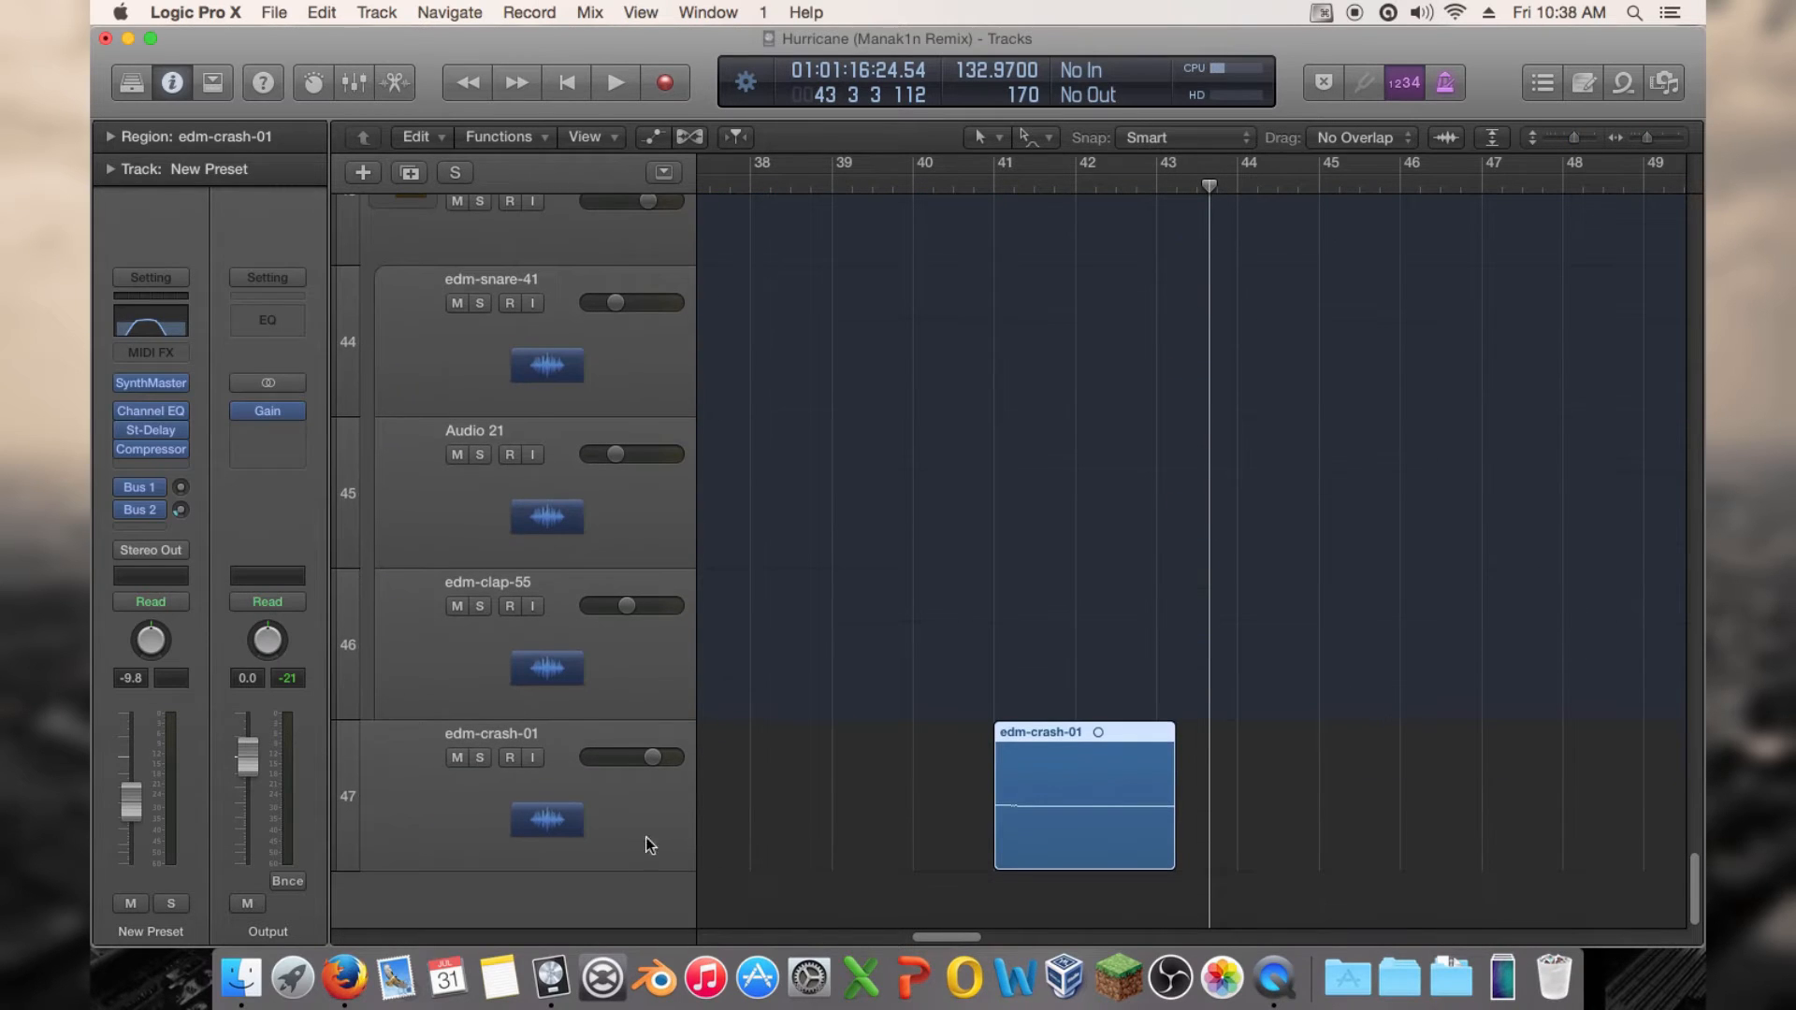
click(499, 816)
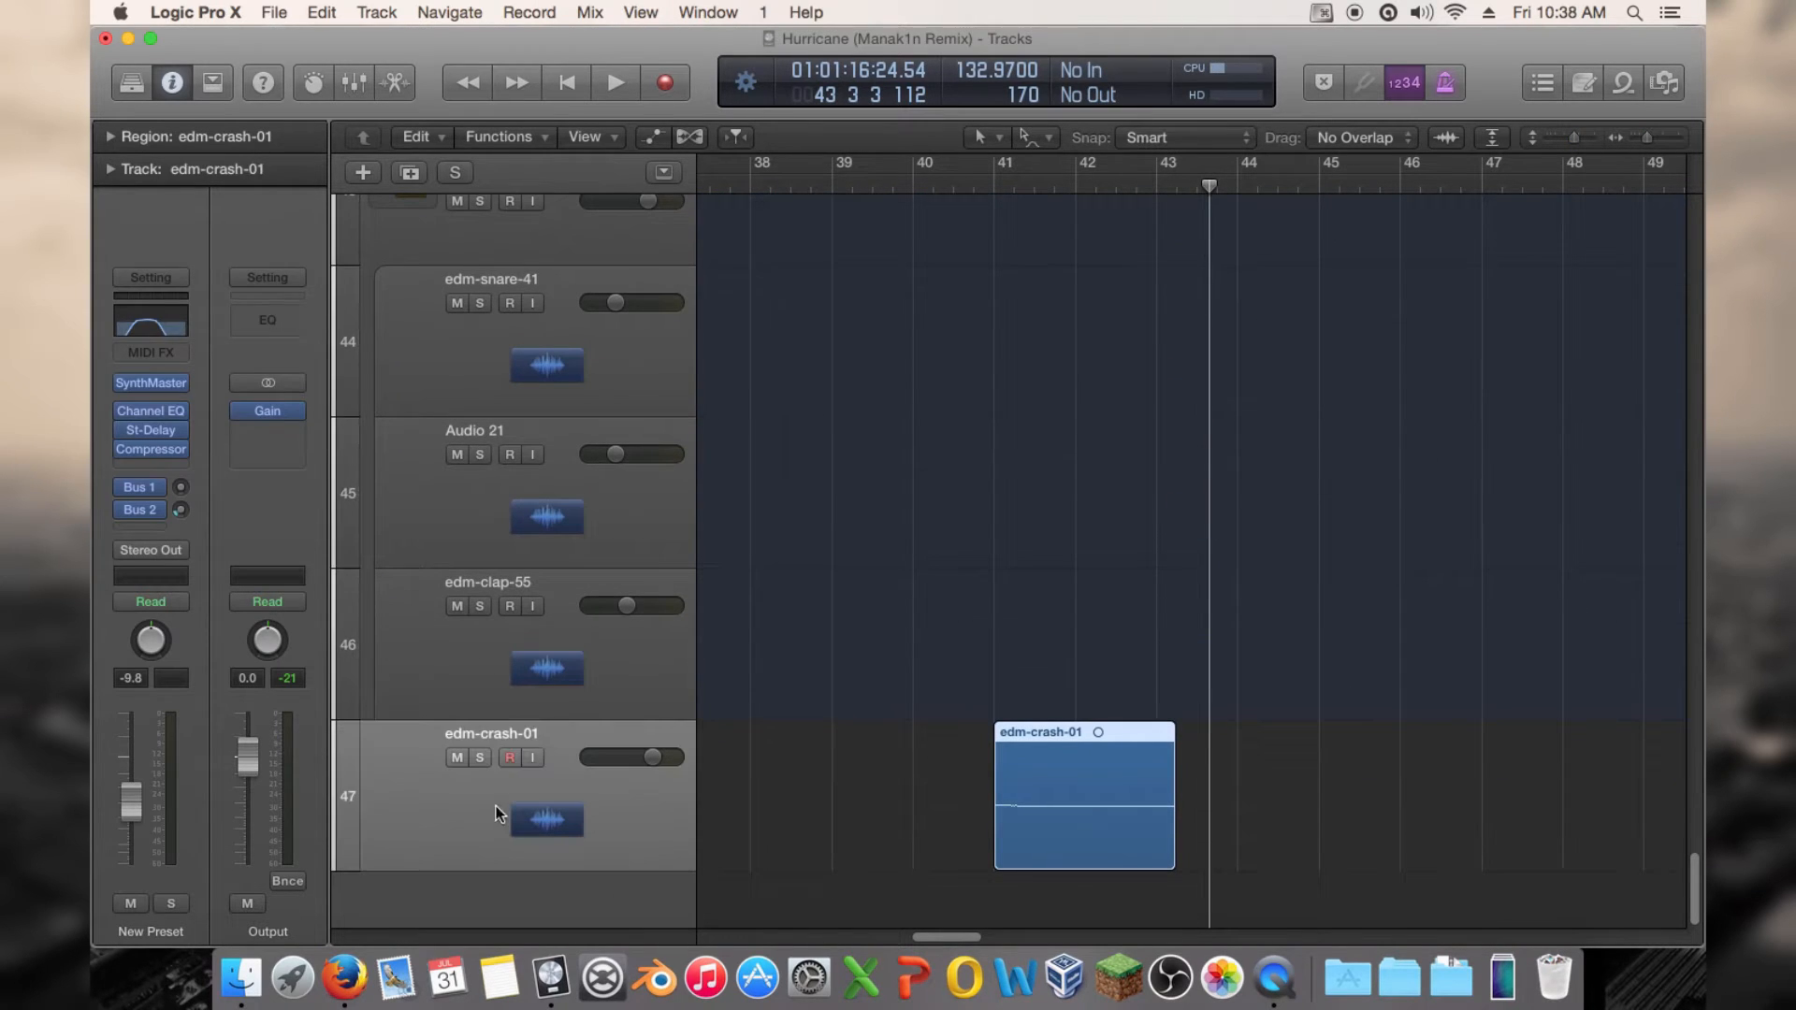
click(691, 138)
click(592, 824)
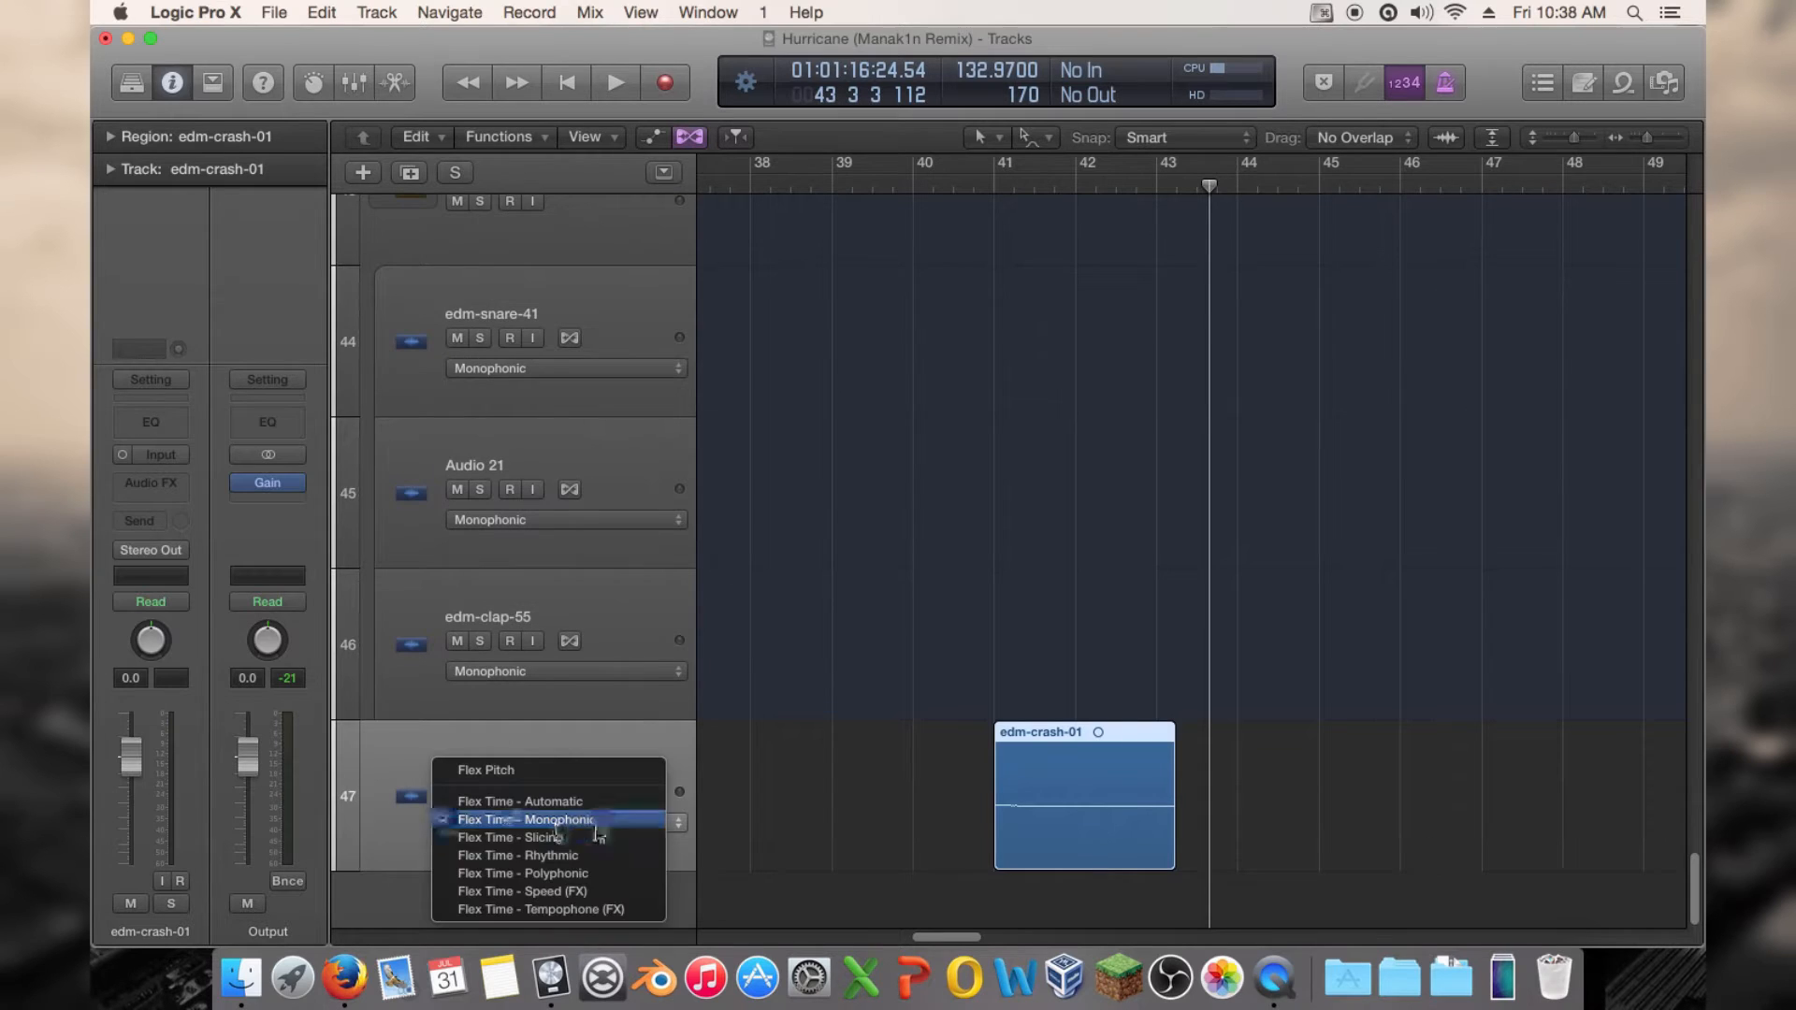
click(1016, 236)
Play the arrangement from bar 38 through the new crash at bar 41
click(752, 186)
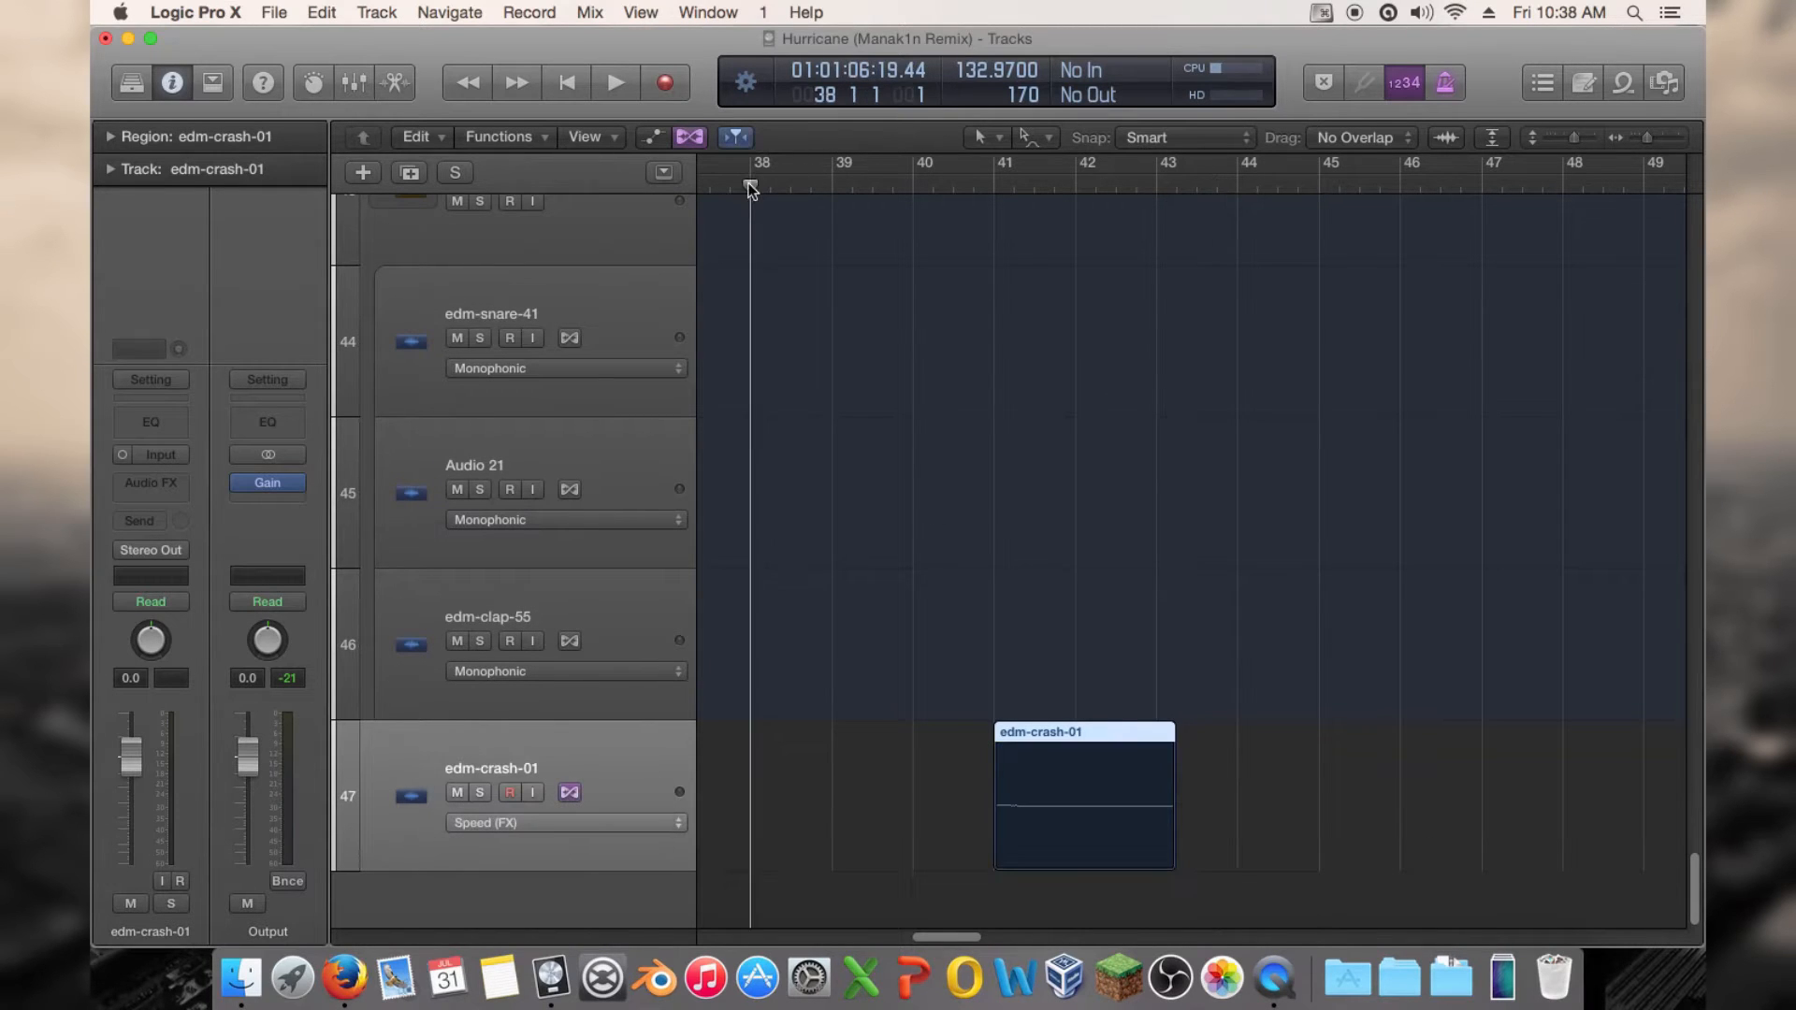
key(space)
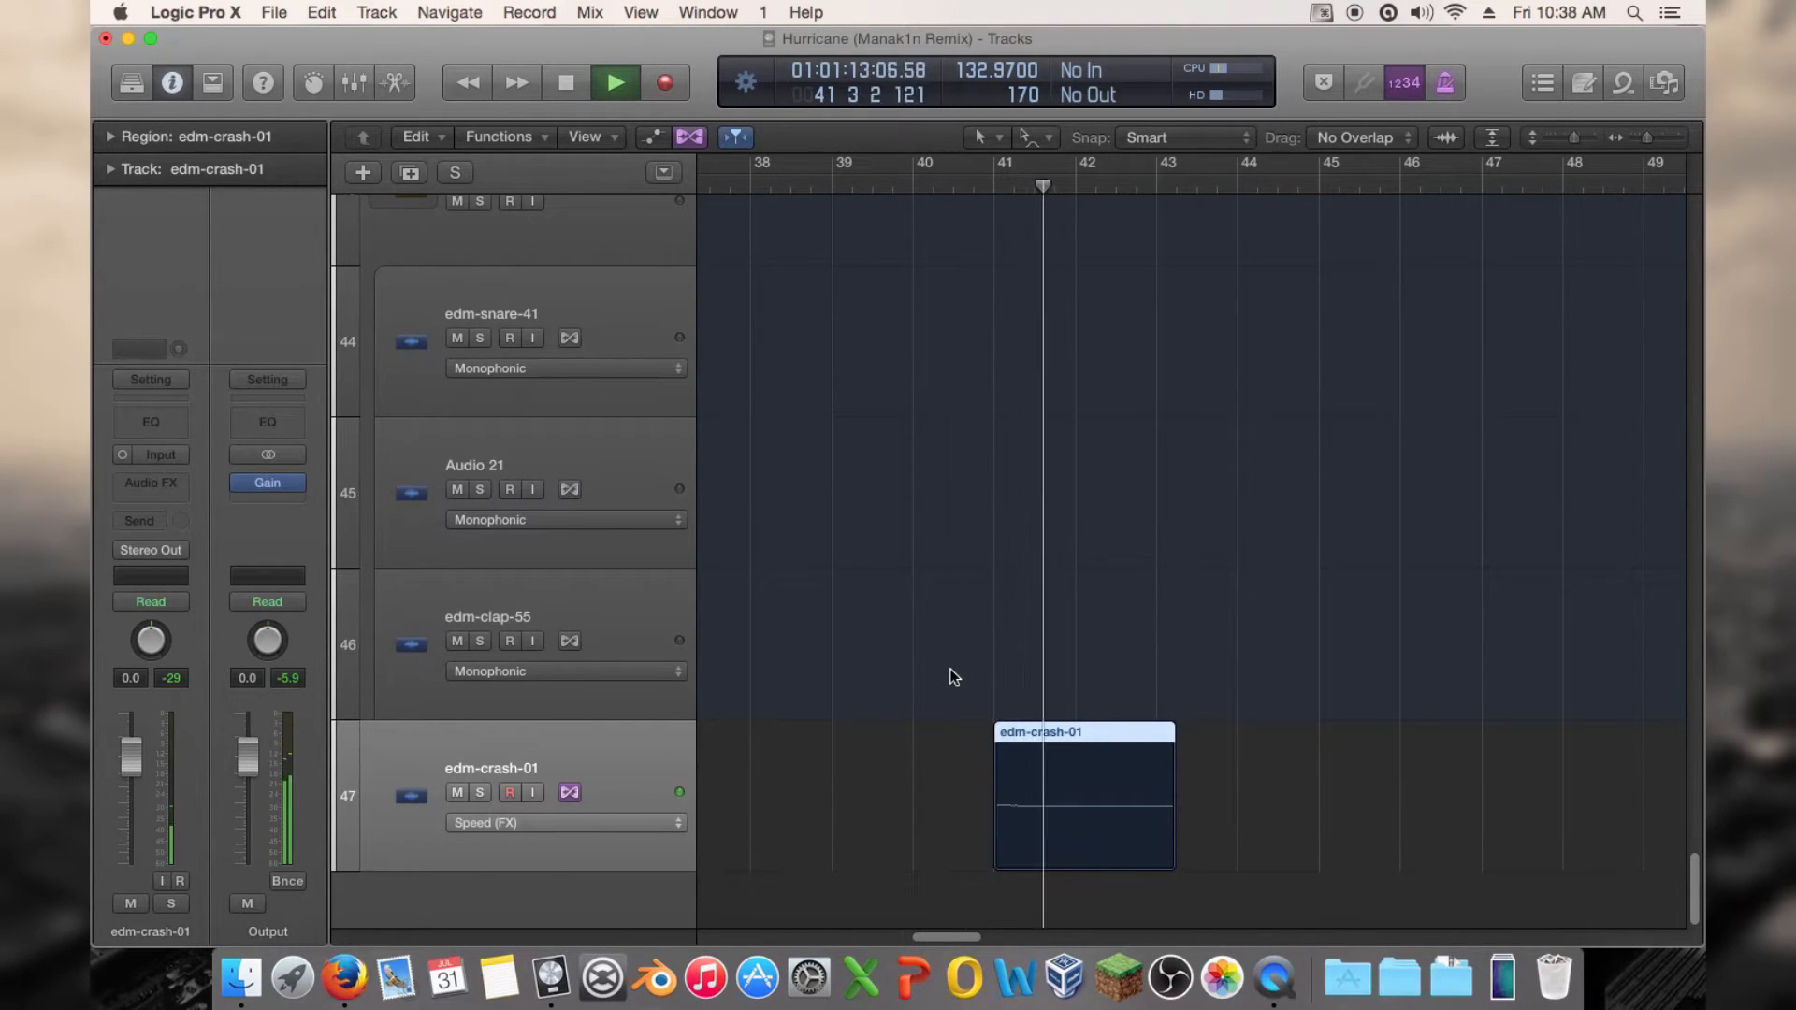
key(space)
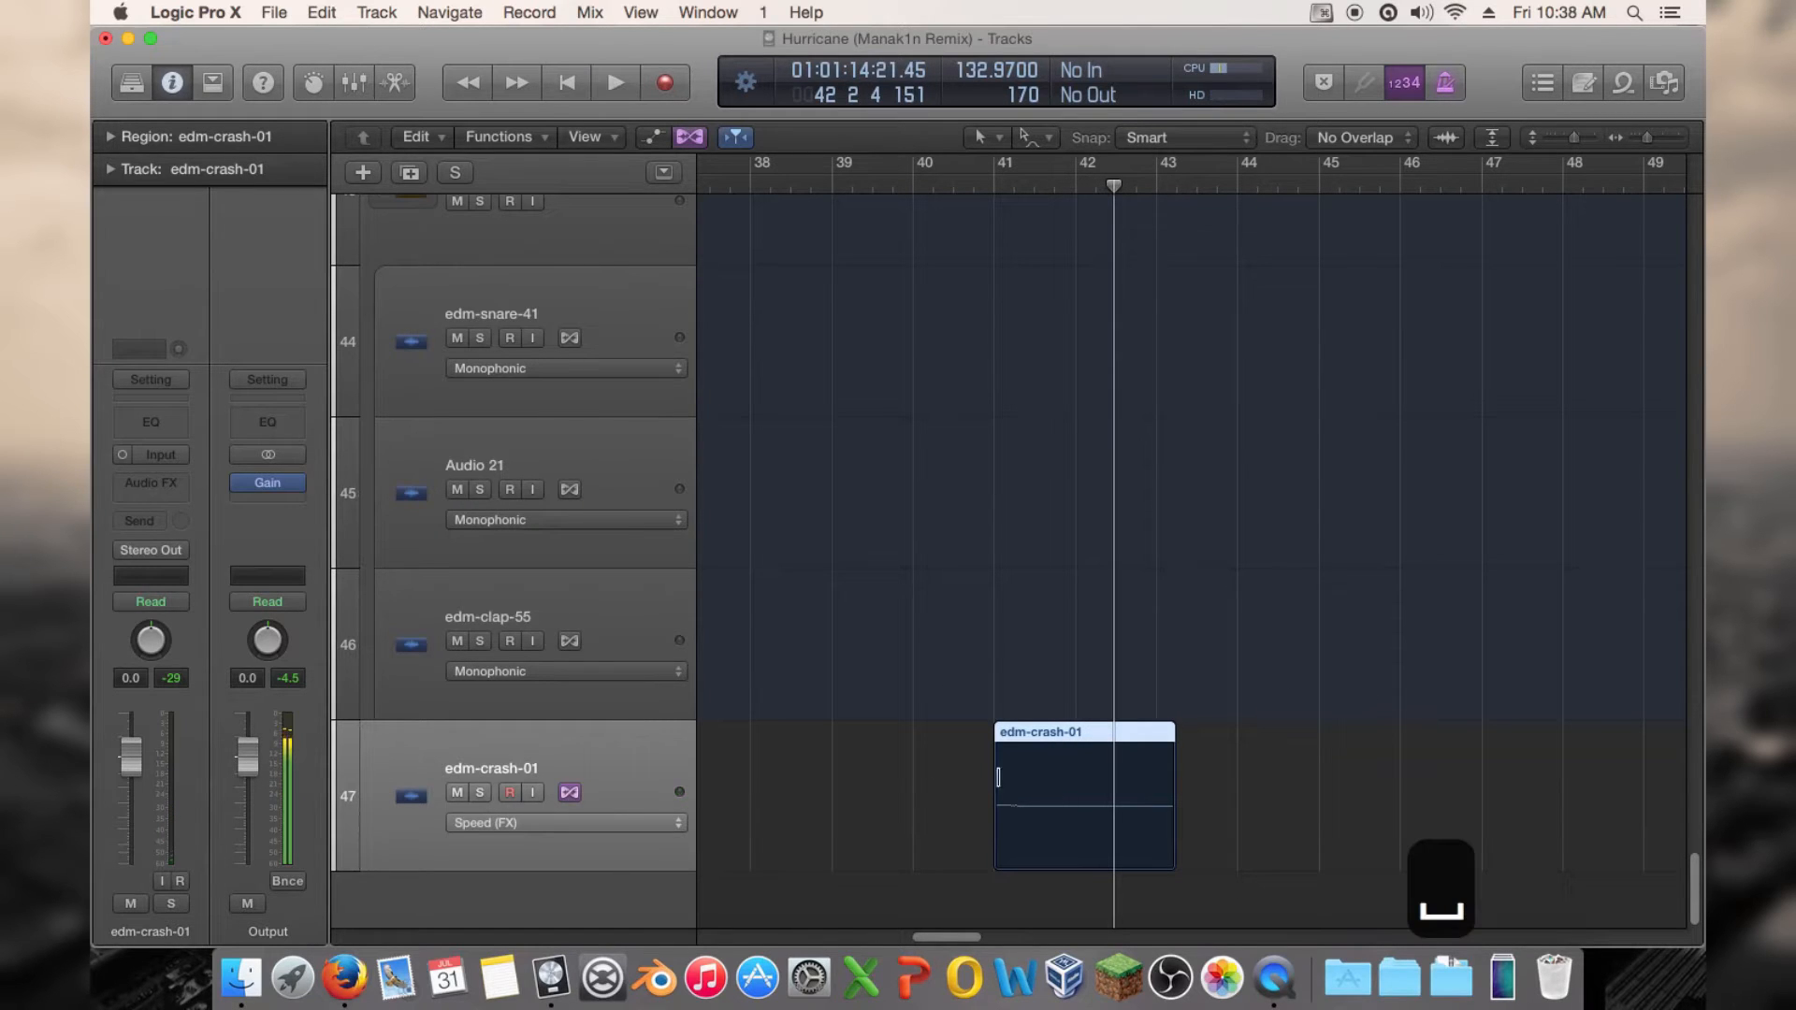
Shorten the edm-crash-01 region in stages to end slightly before bar 43, playing the entry at bar 41 to check it
drag(1167, 869, 1156, 869)
click(956, 185)
key(space)
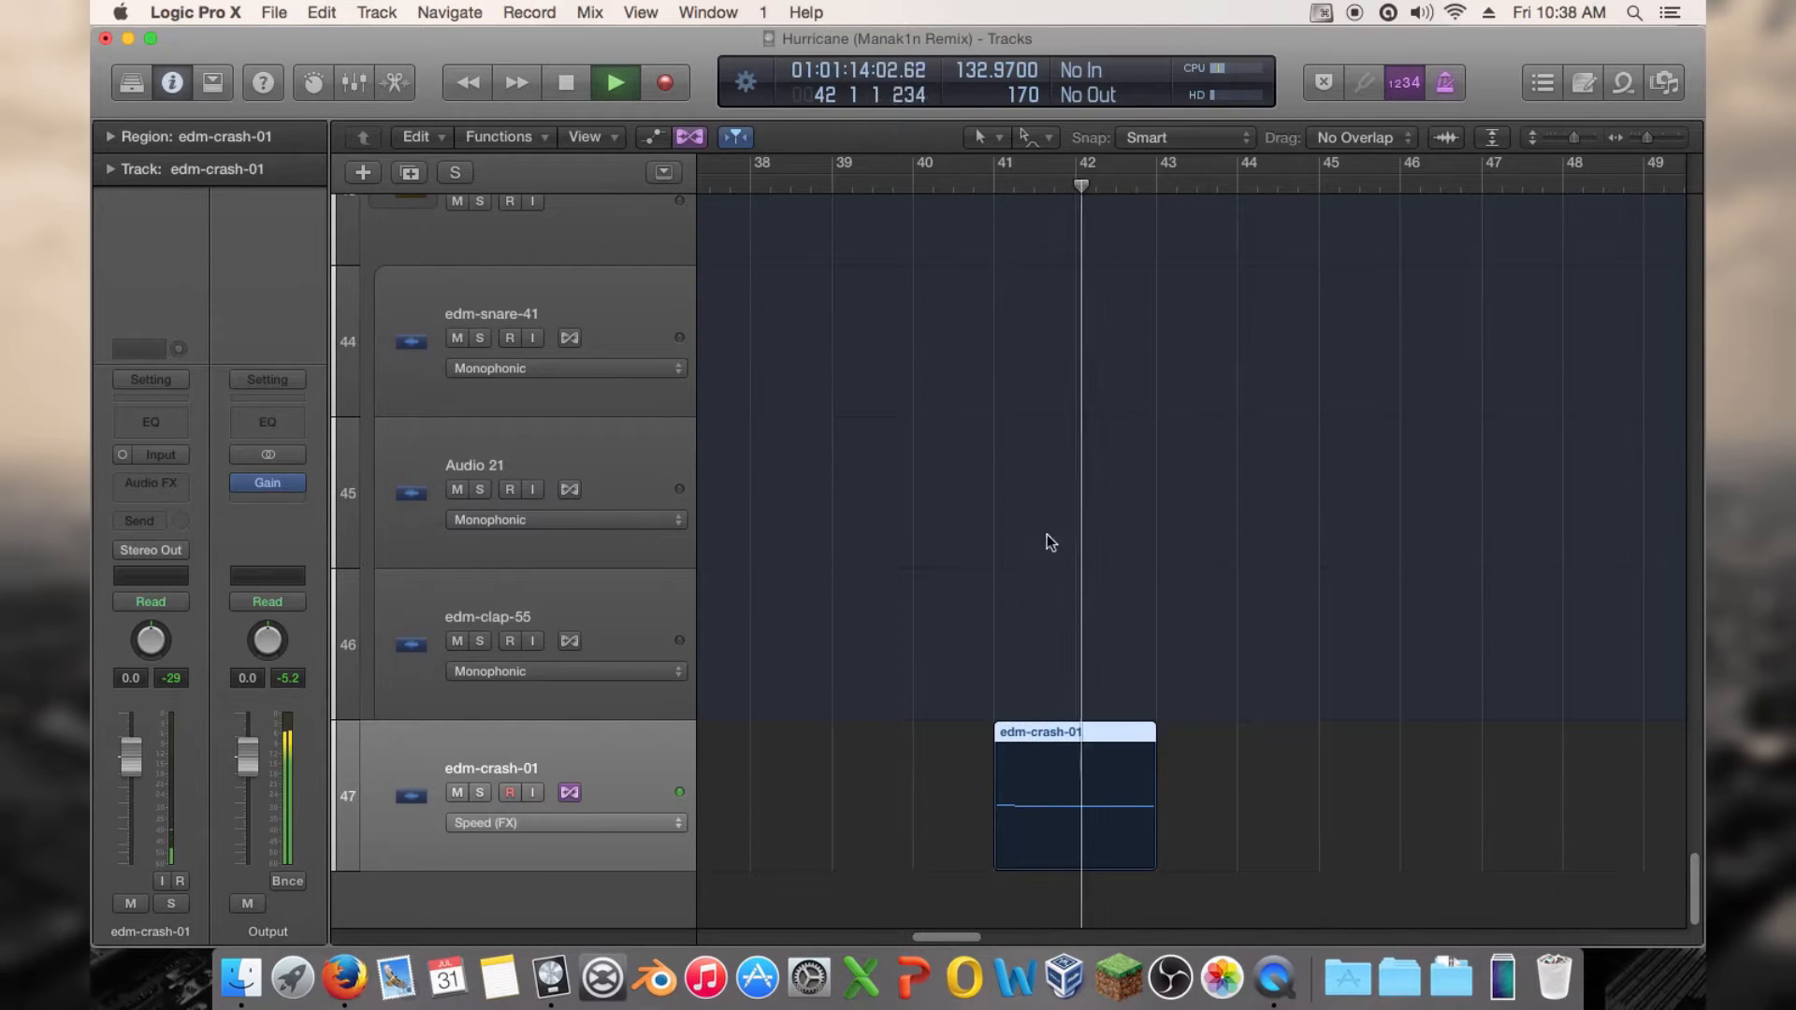
key(space)
drag(1152, 860, 1143, 854)
click(987, 187)
key(space)
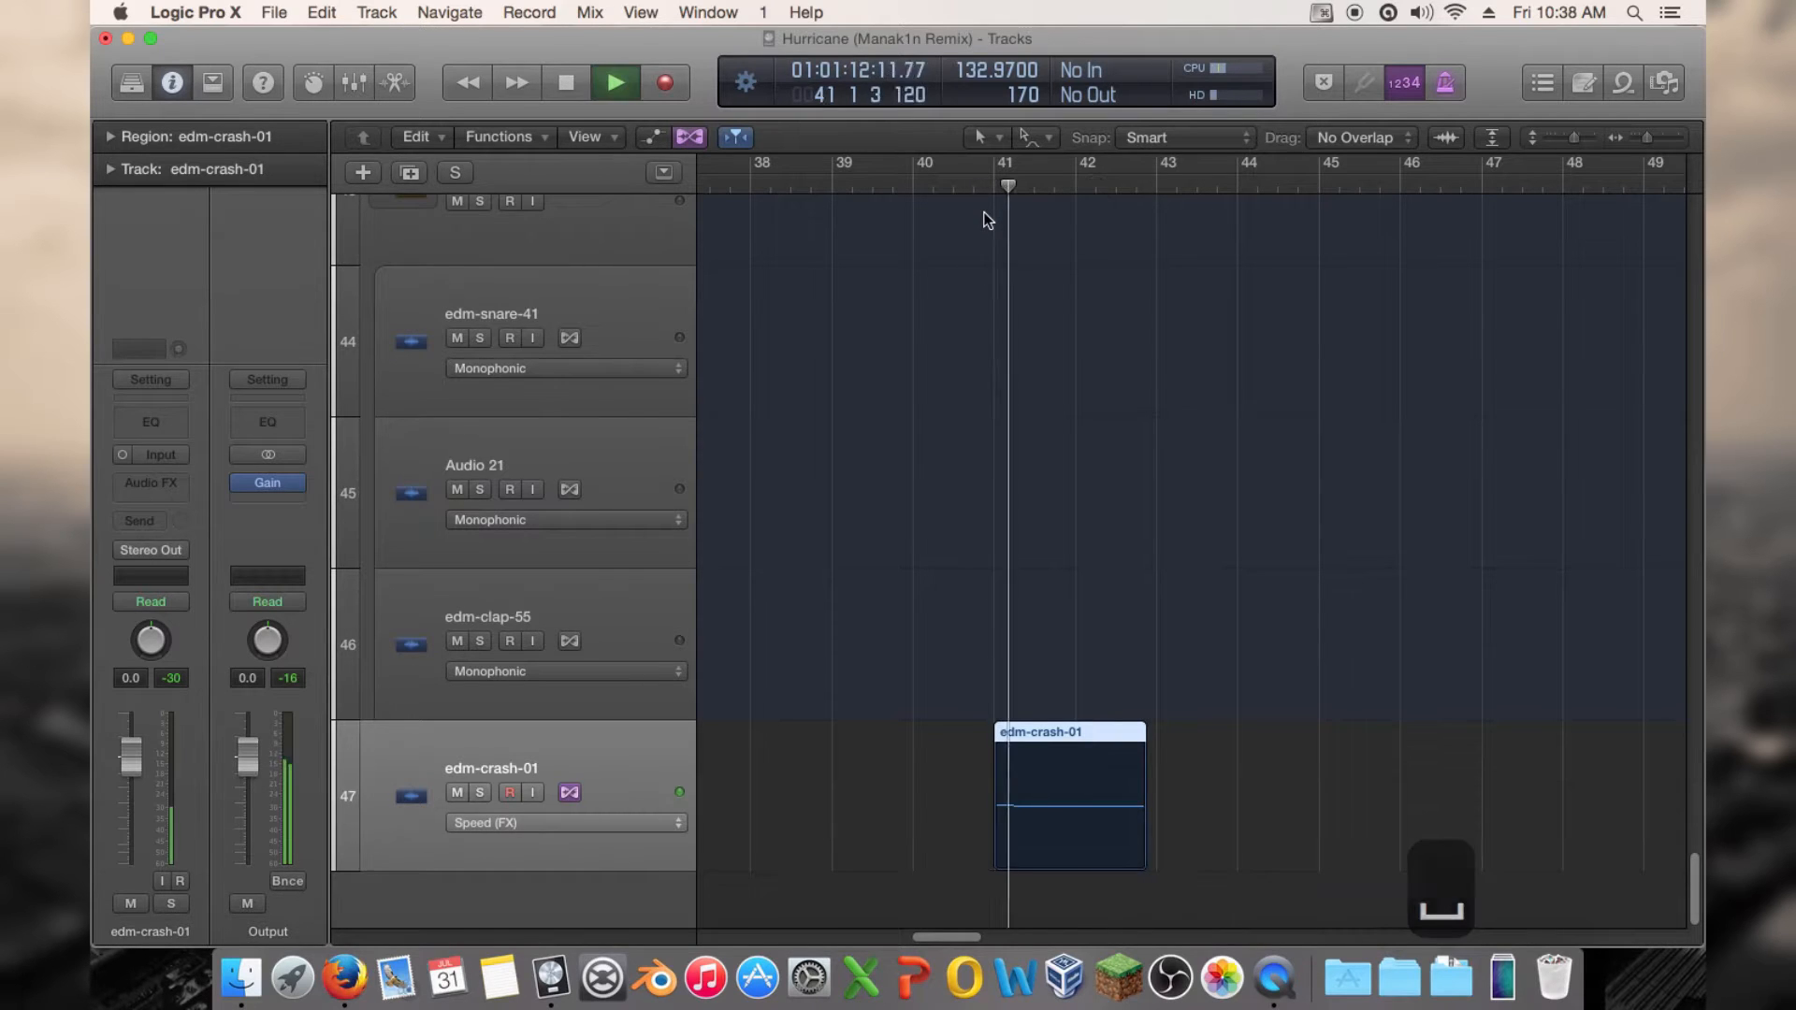
key(space)
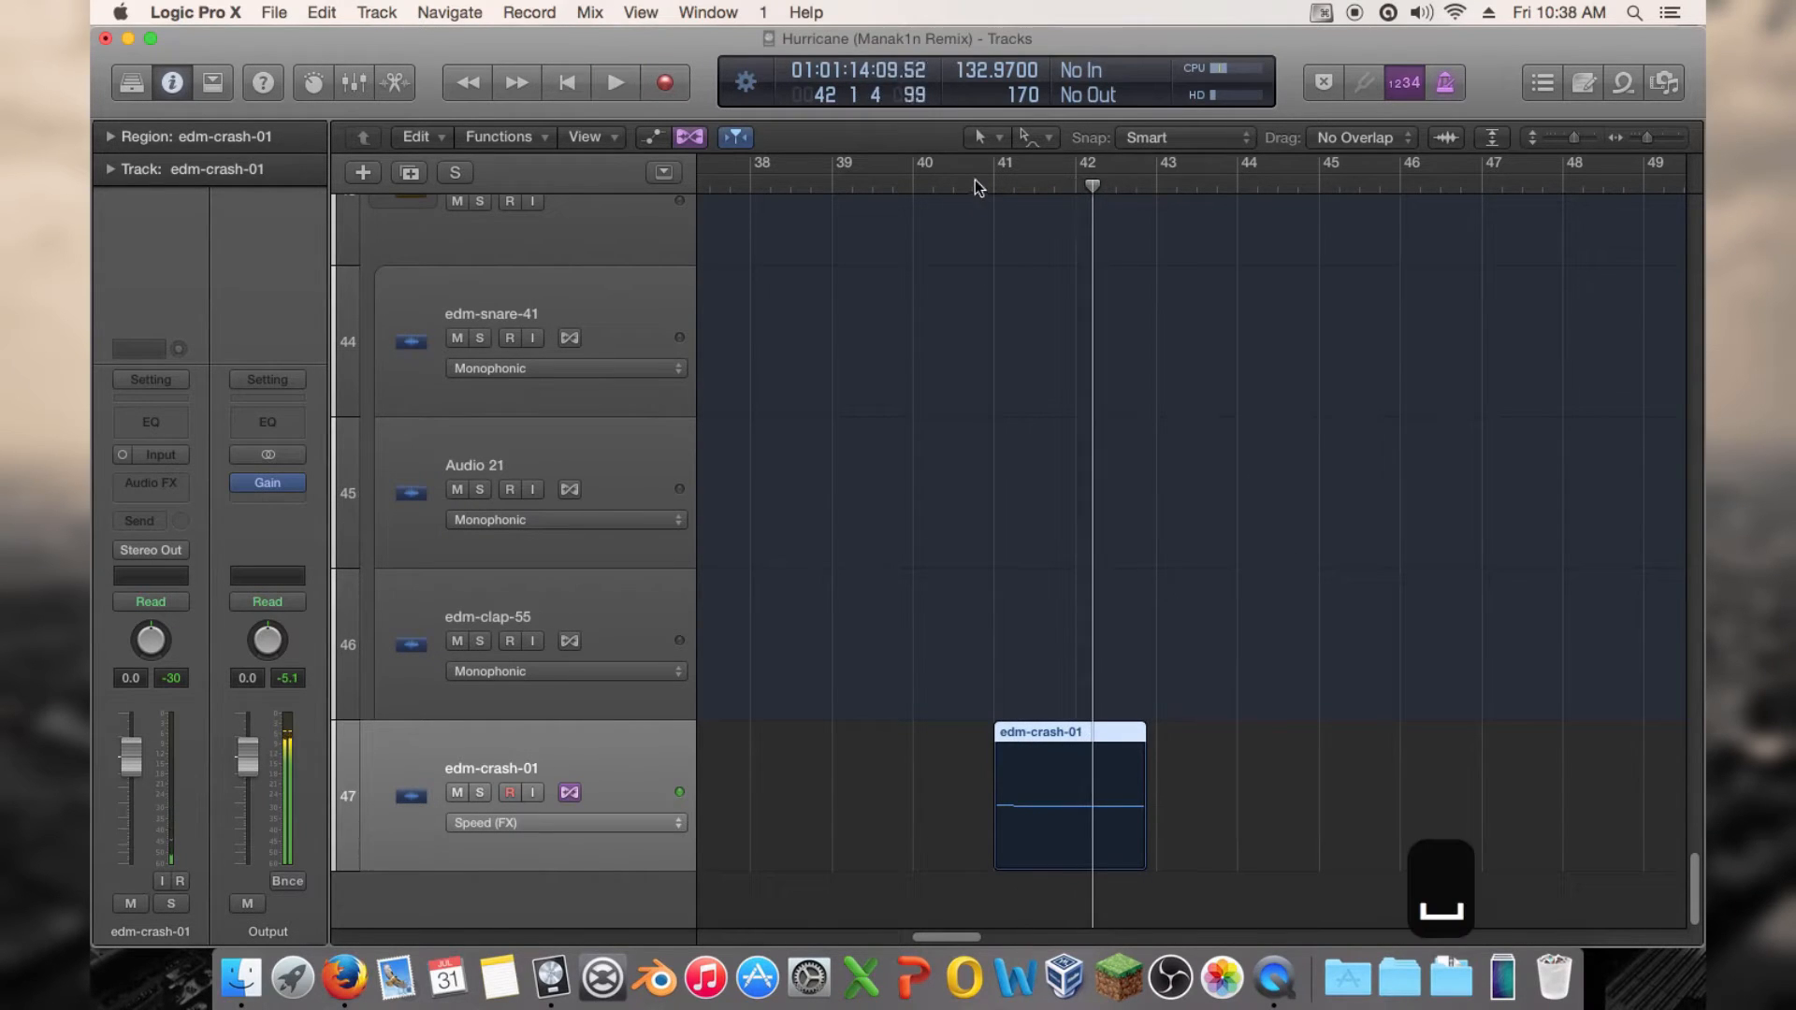
click(975, 180)
key(space)
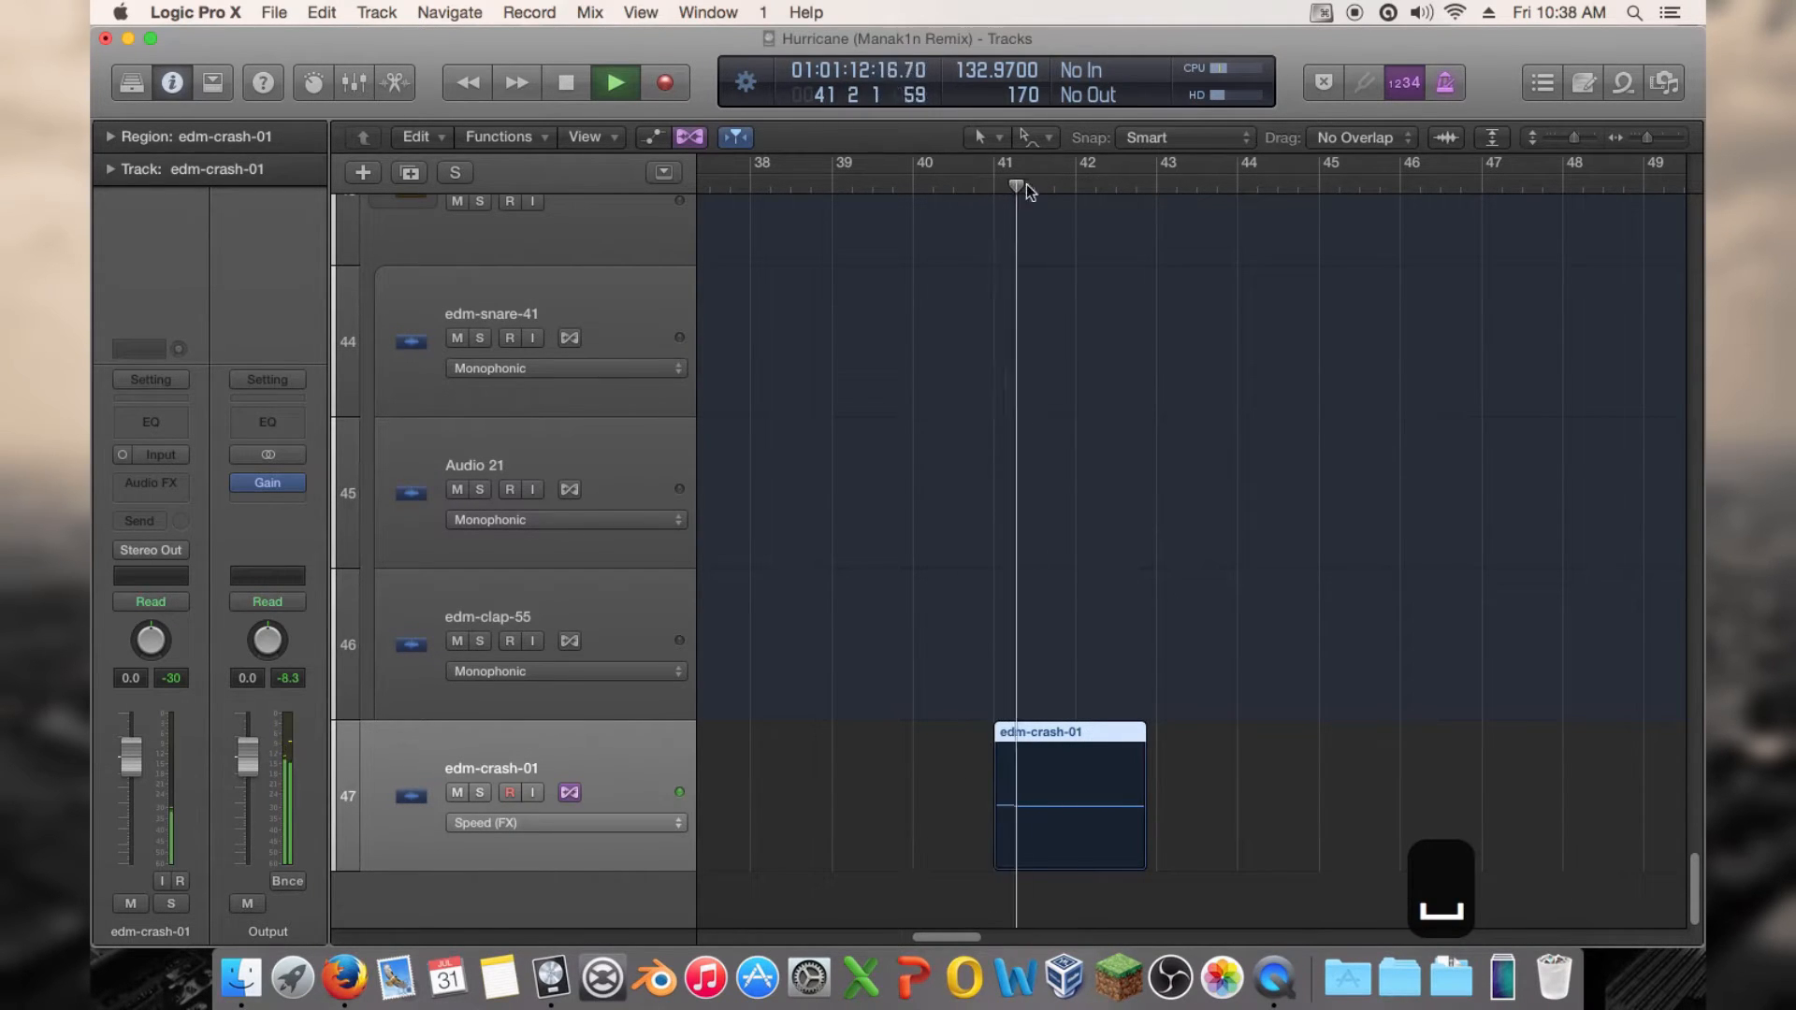
key(space)
Move the edm-crash-01 region so that it starts slightly before bar 41
click(1652, 136)
drag(1575, 138, 1590, 137)
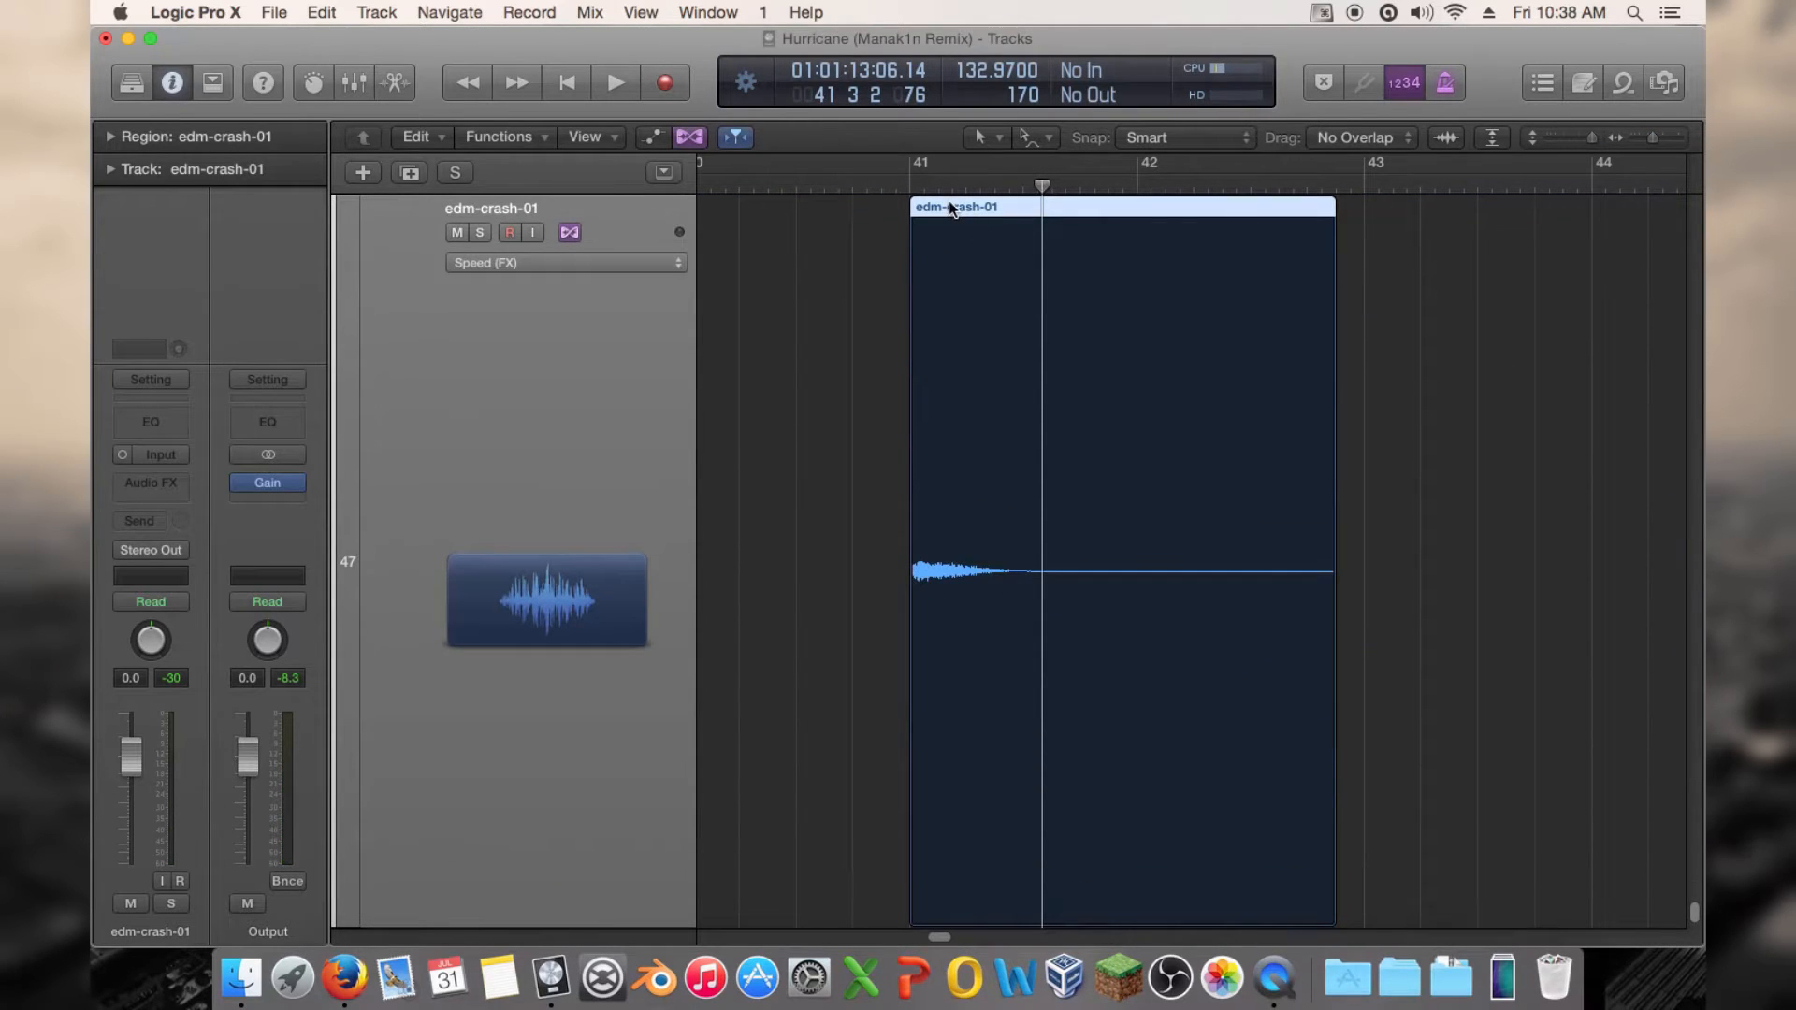
drag(949, 201, 943, 323)
drag(944, 327, 944, 328)
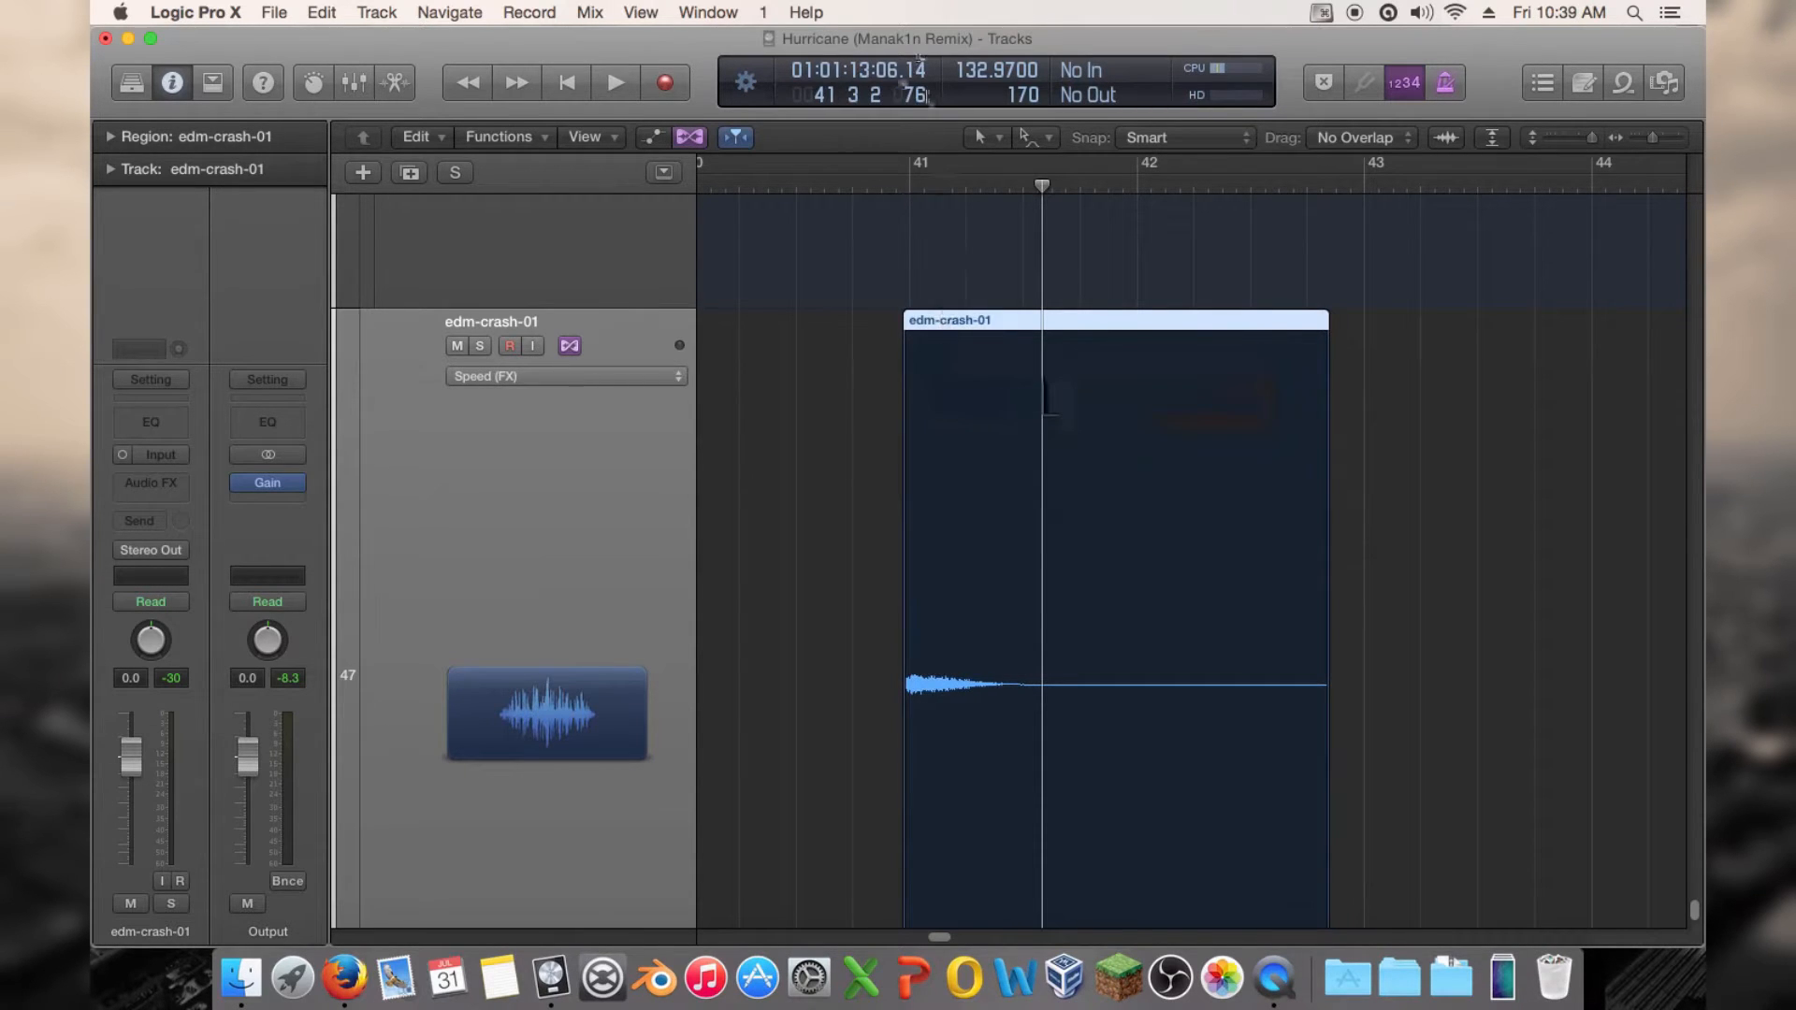
Split the crash region at bar 41 and delete the sliver before the split
drag(890, 187, 909, 184)
right_click(1016, 315)
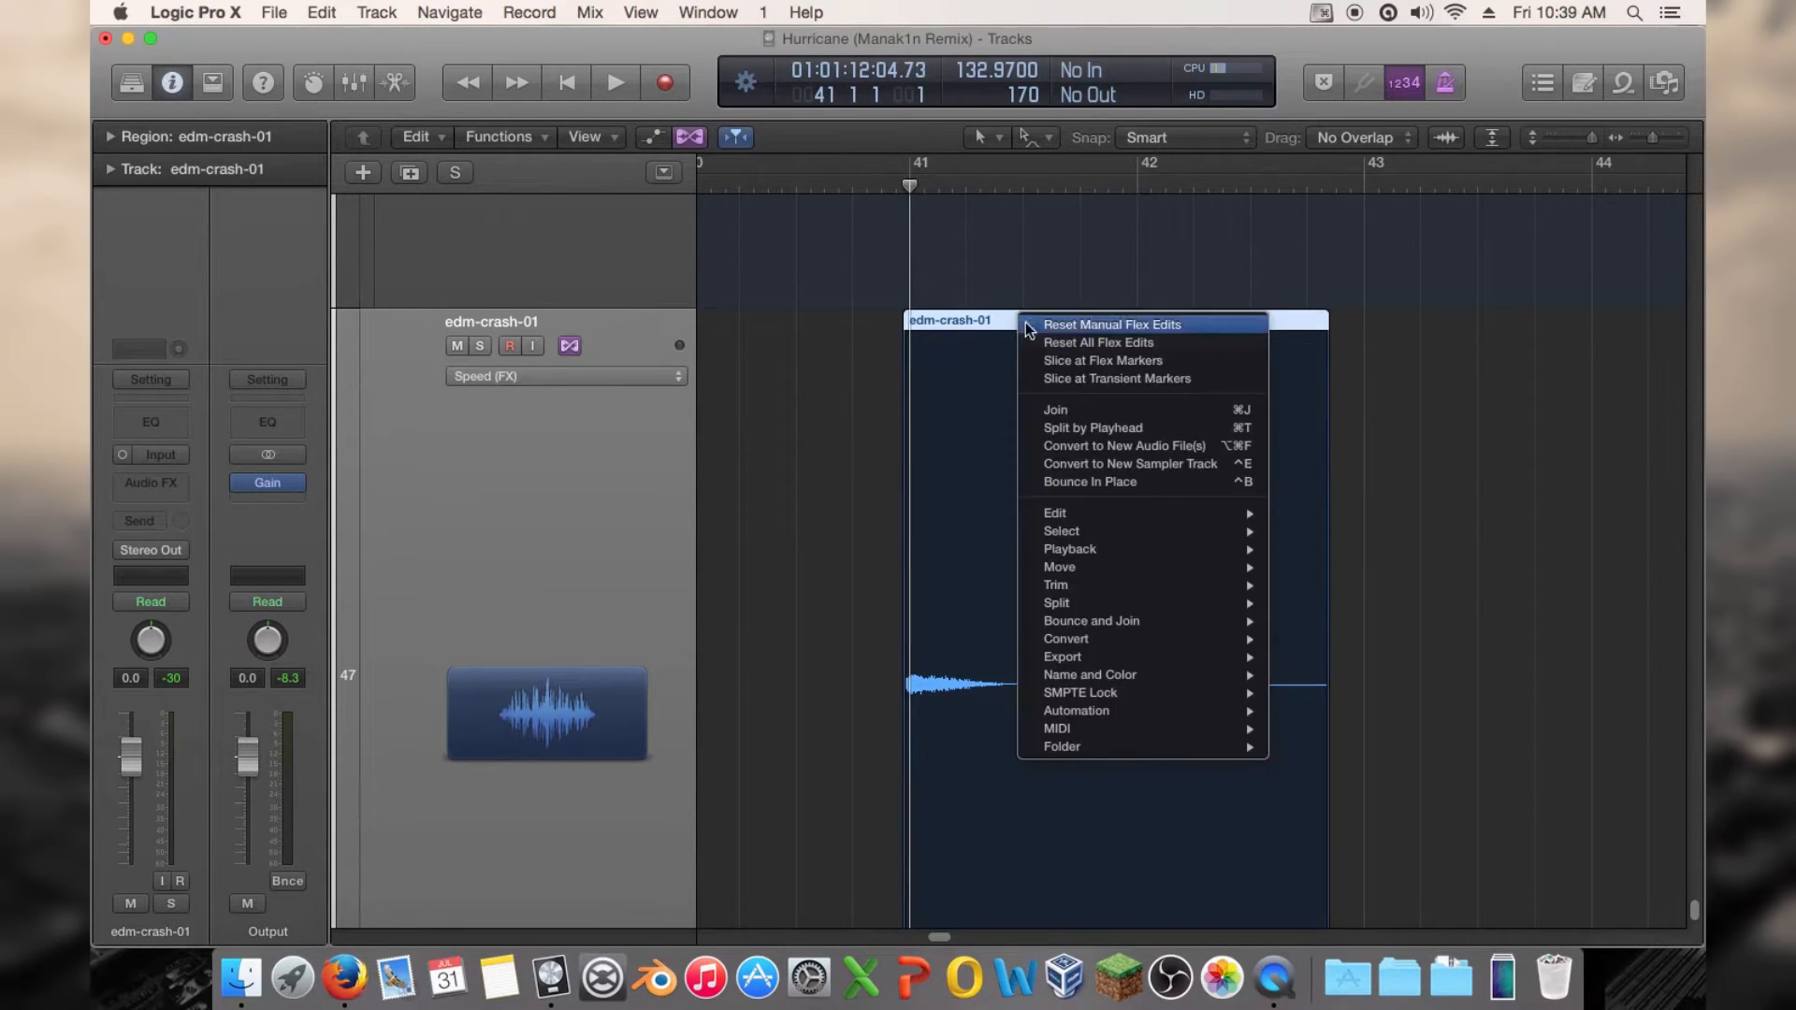
click(1134, 427)
click(878, 361)
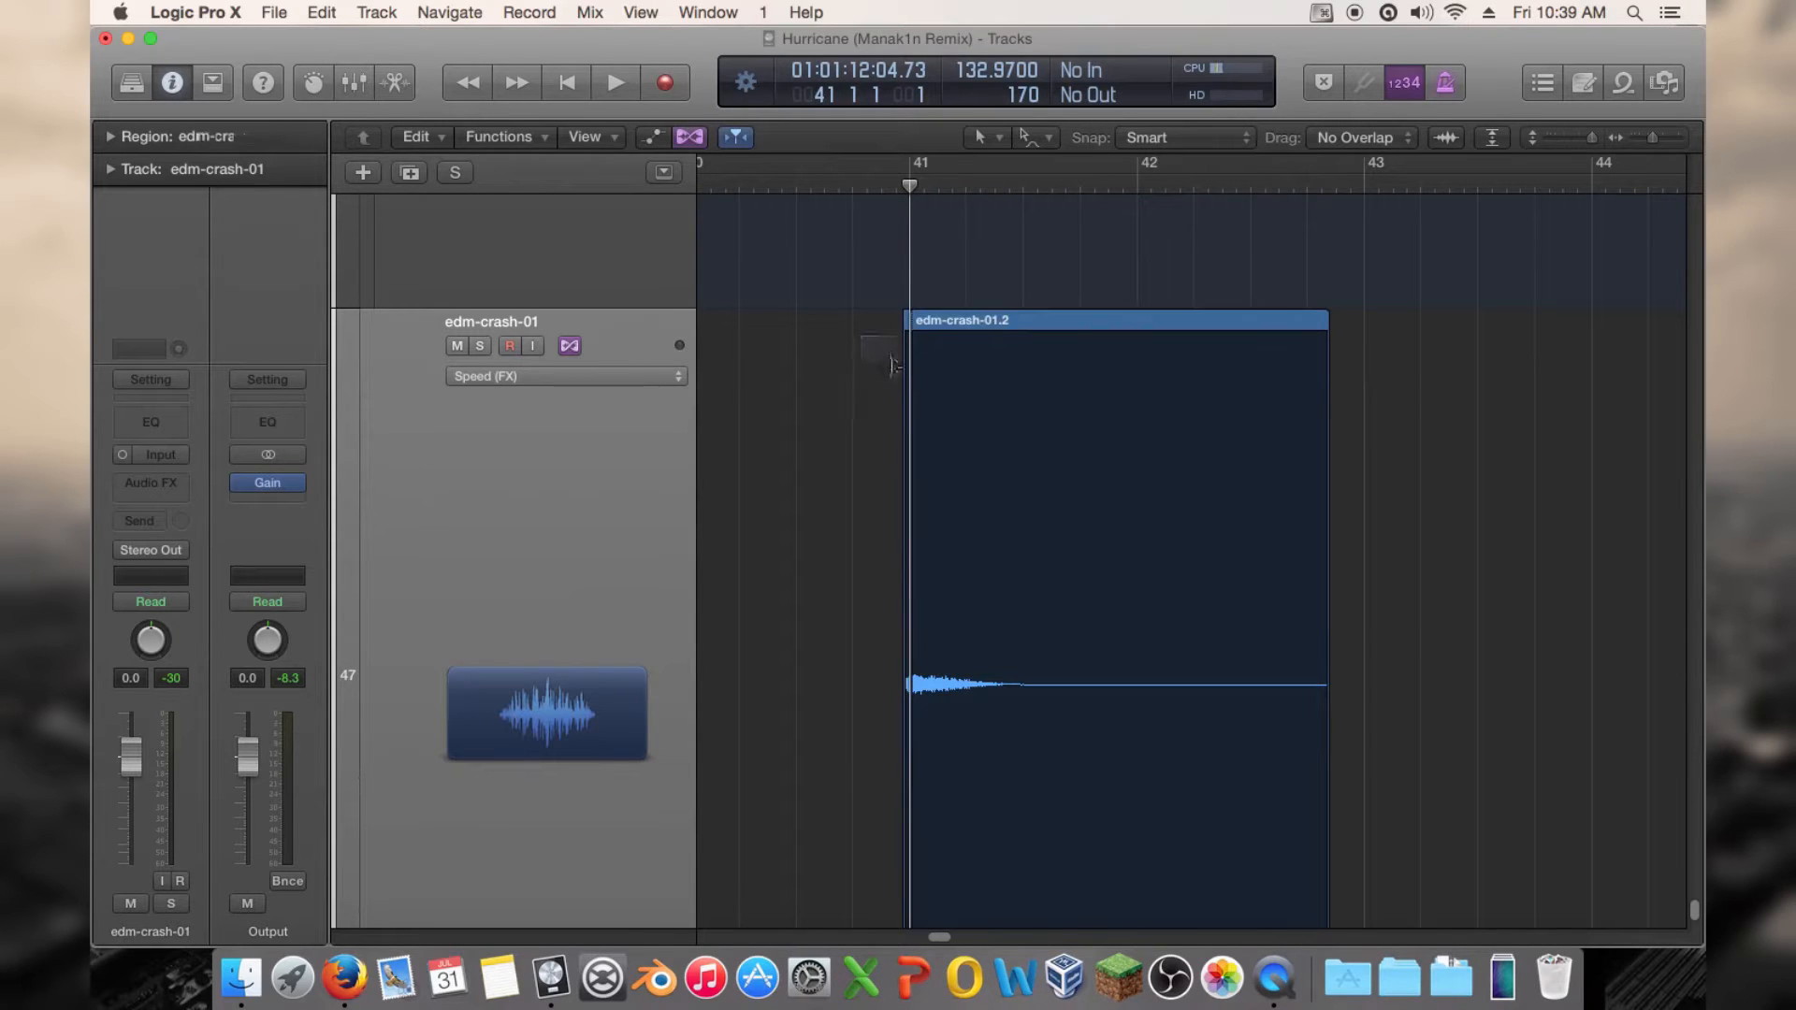
click(905, 375)
key(Delete)
Solo the edm-crash-01 track and play the trimmed crash from the last beat of bar 40
click(853, 185)
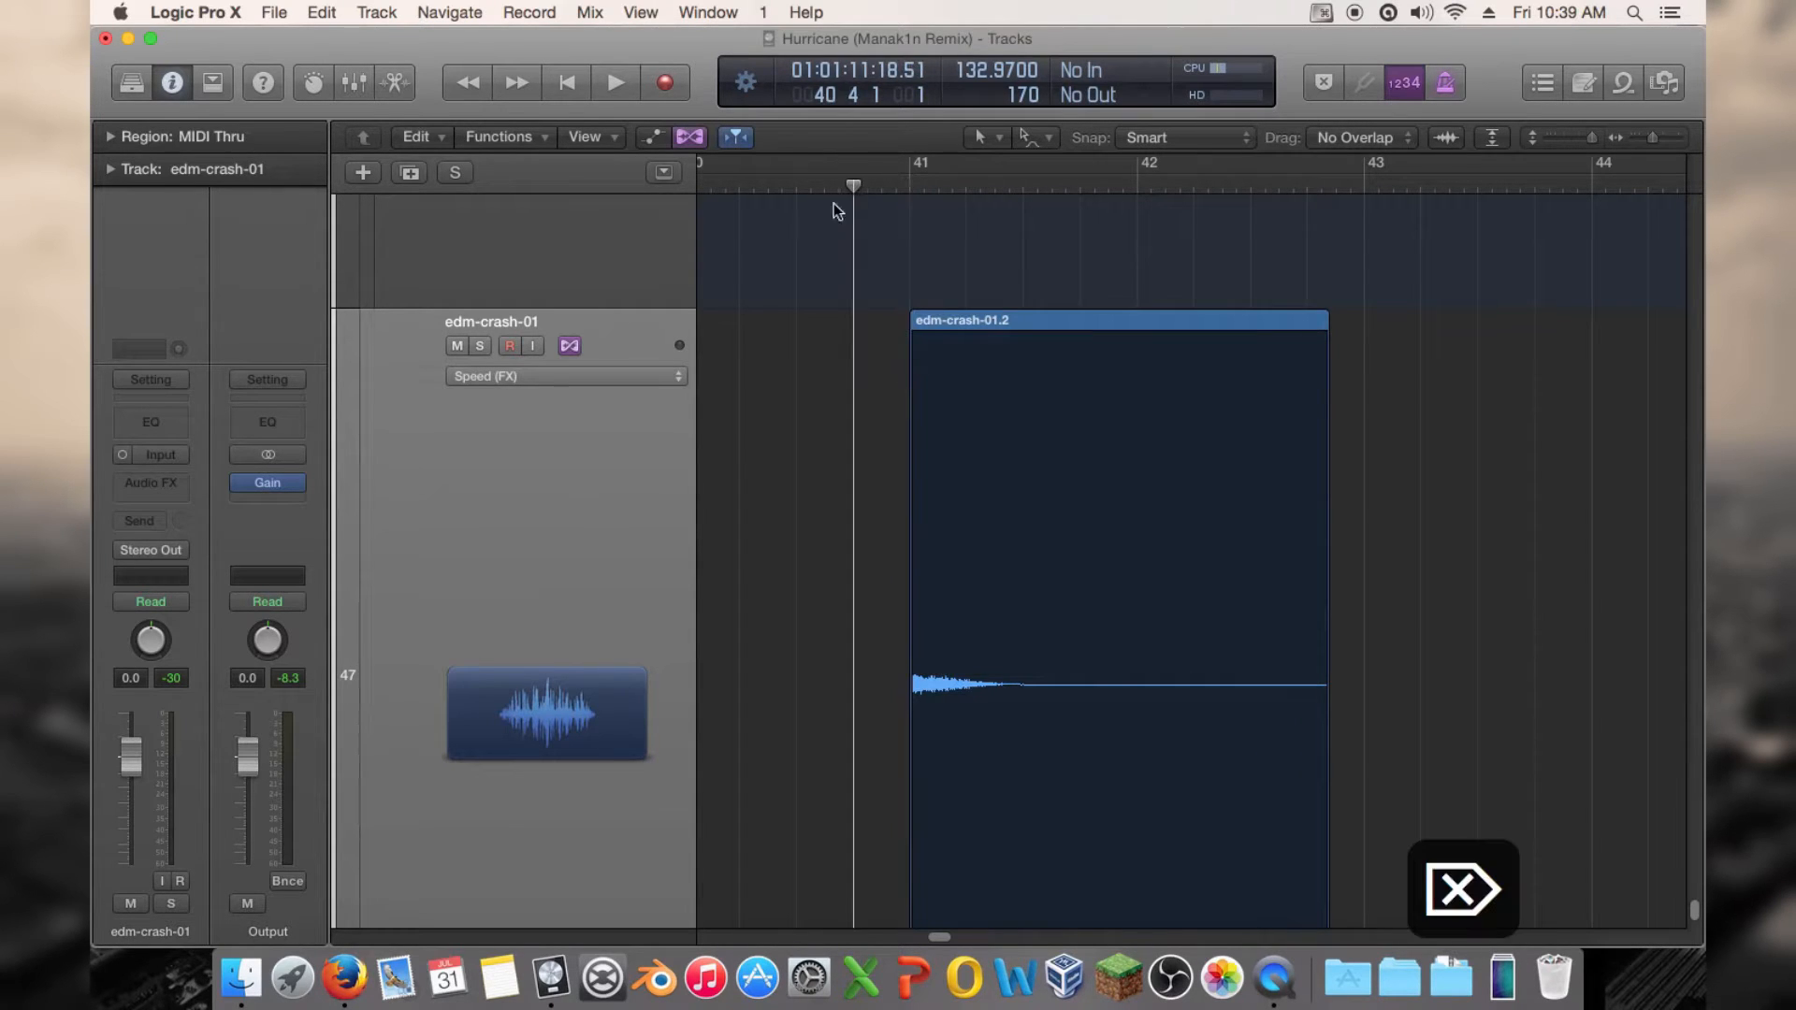
click(479, 345)
key(space)
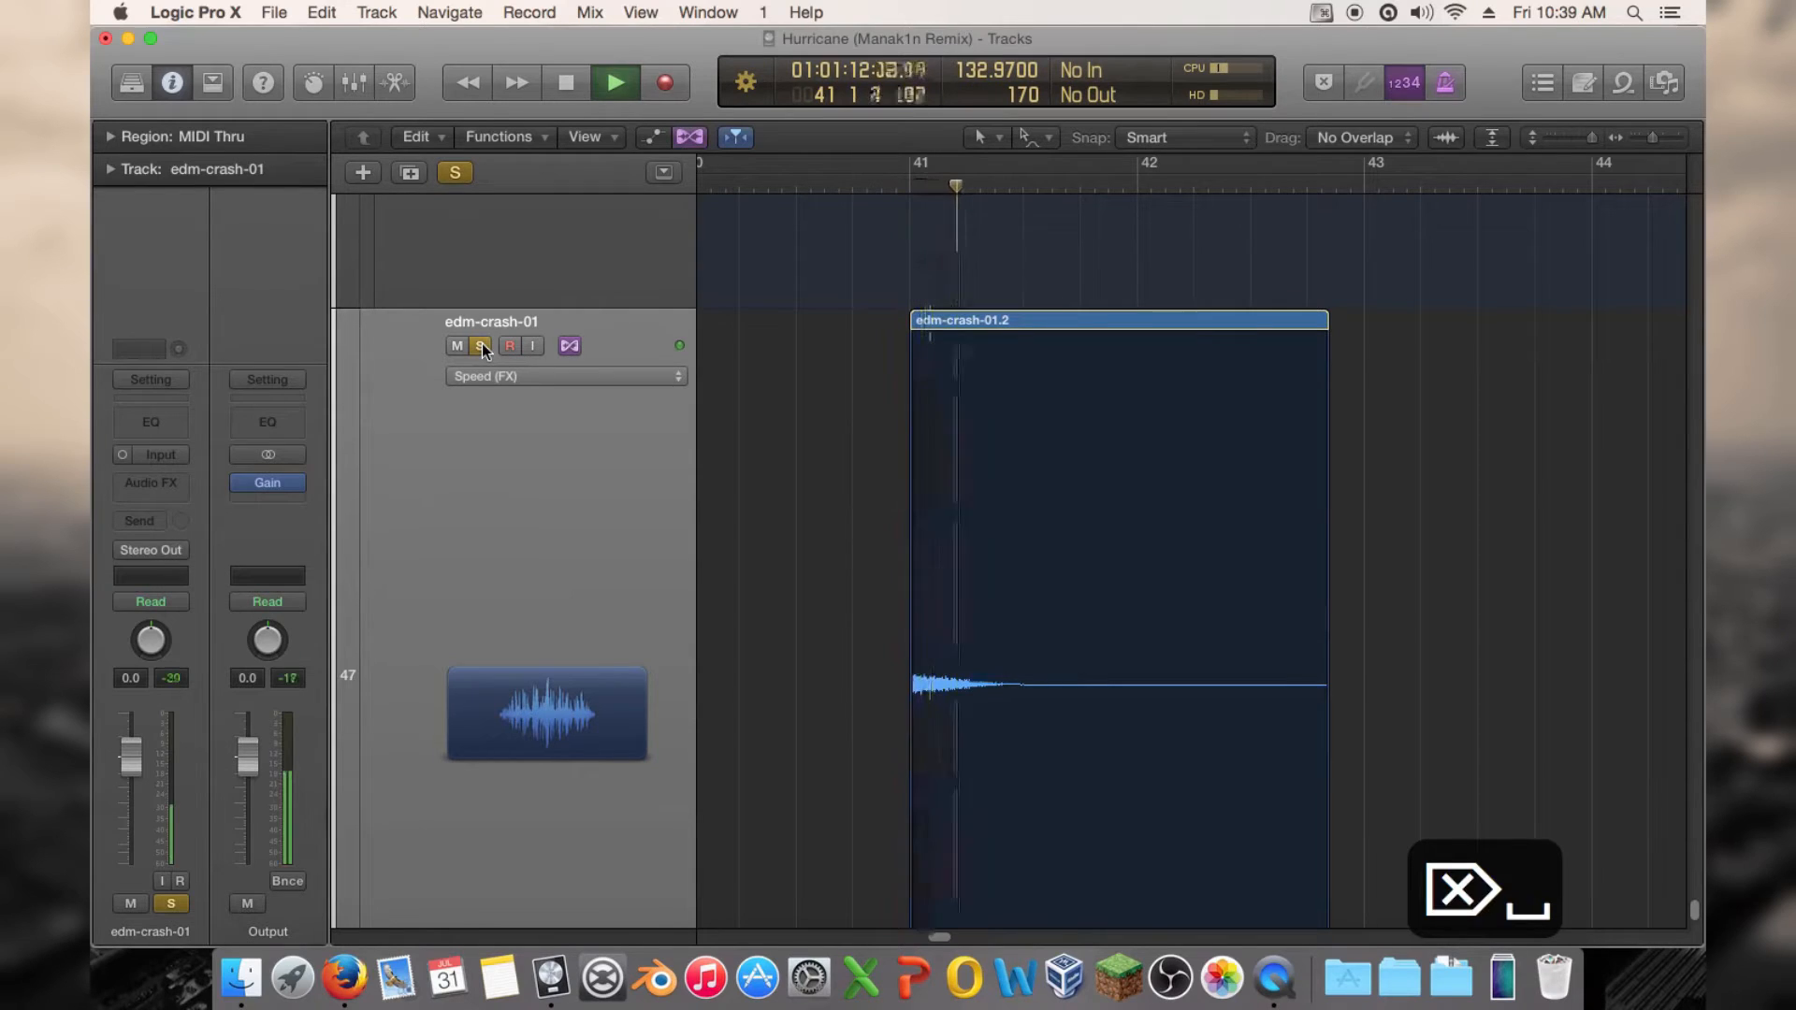
key(space)
Undo the sliver's deletion and the split, playing the crash from just before bar 41 to compare
key(super+z)
double_click(884, 183)
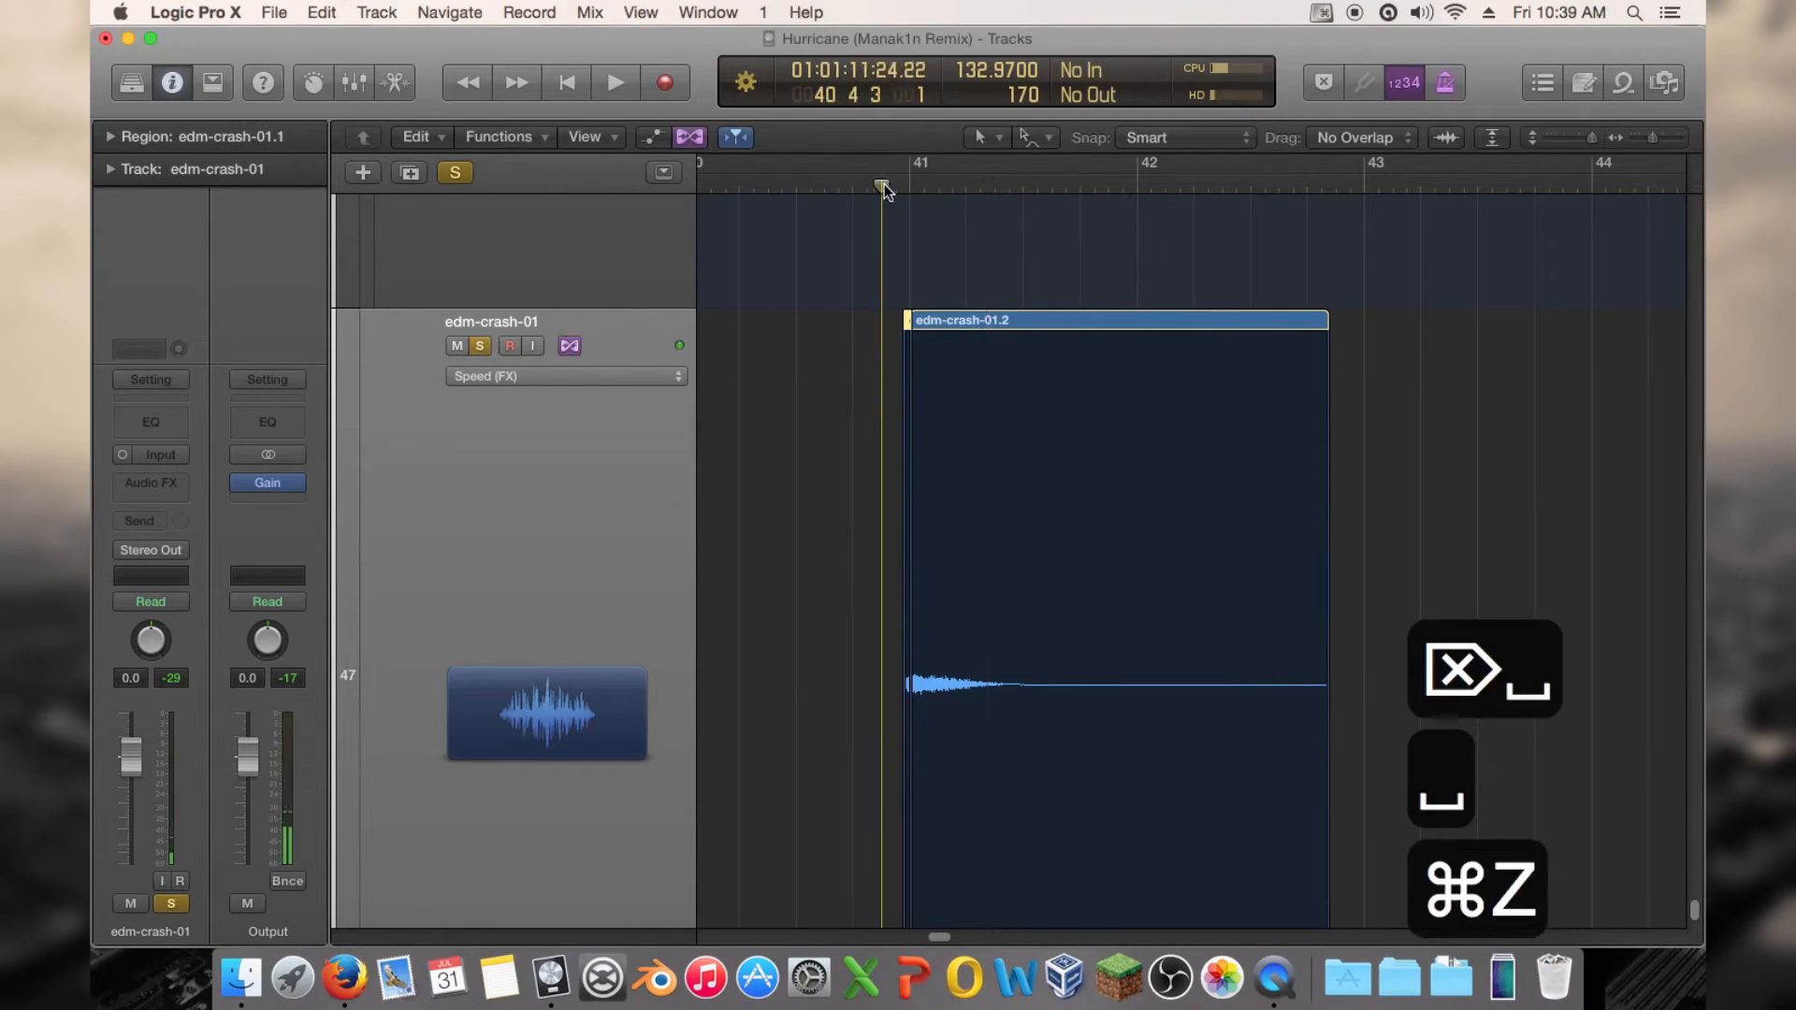
key(space)
key(super+z)
double_click(881, 187)
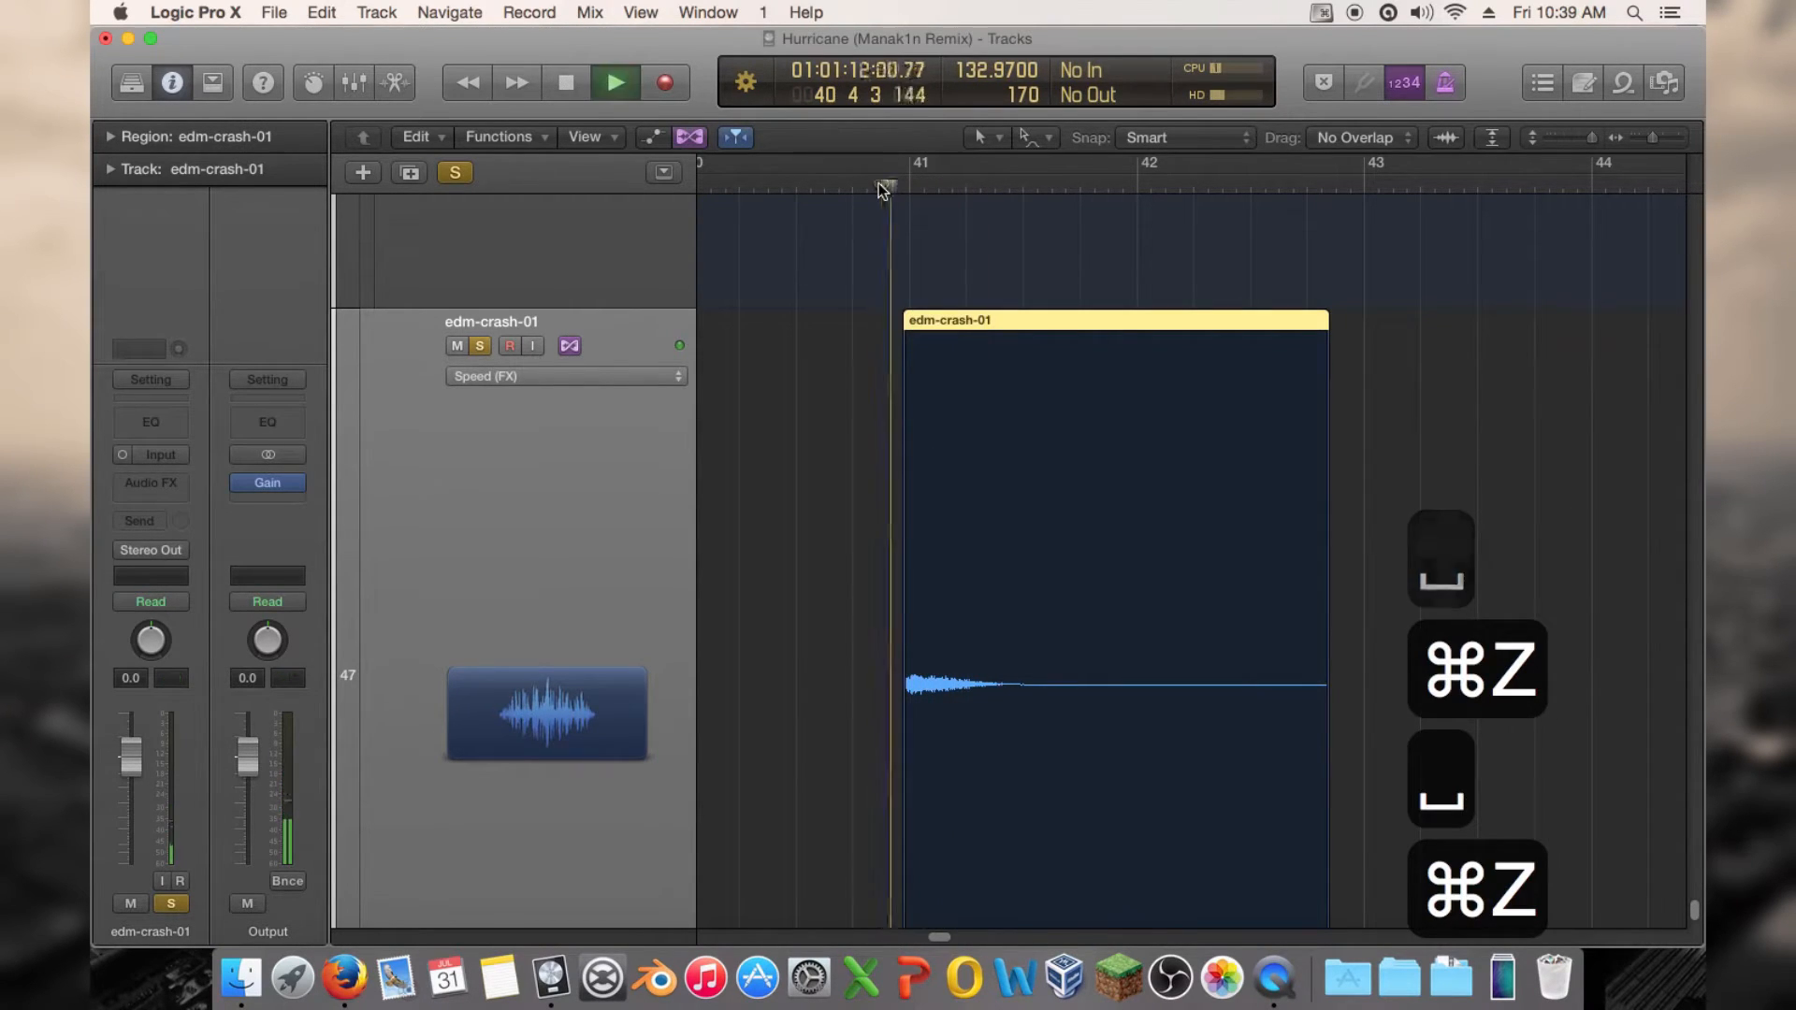
click(878, 183)
key(space)
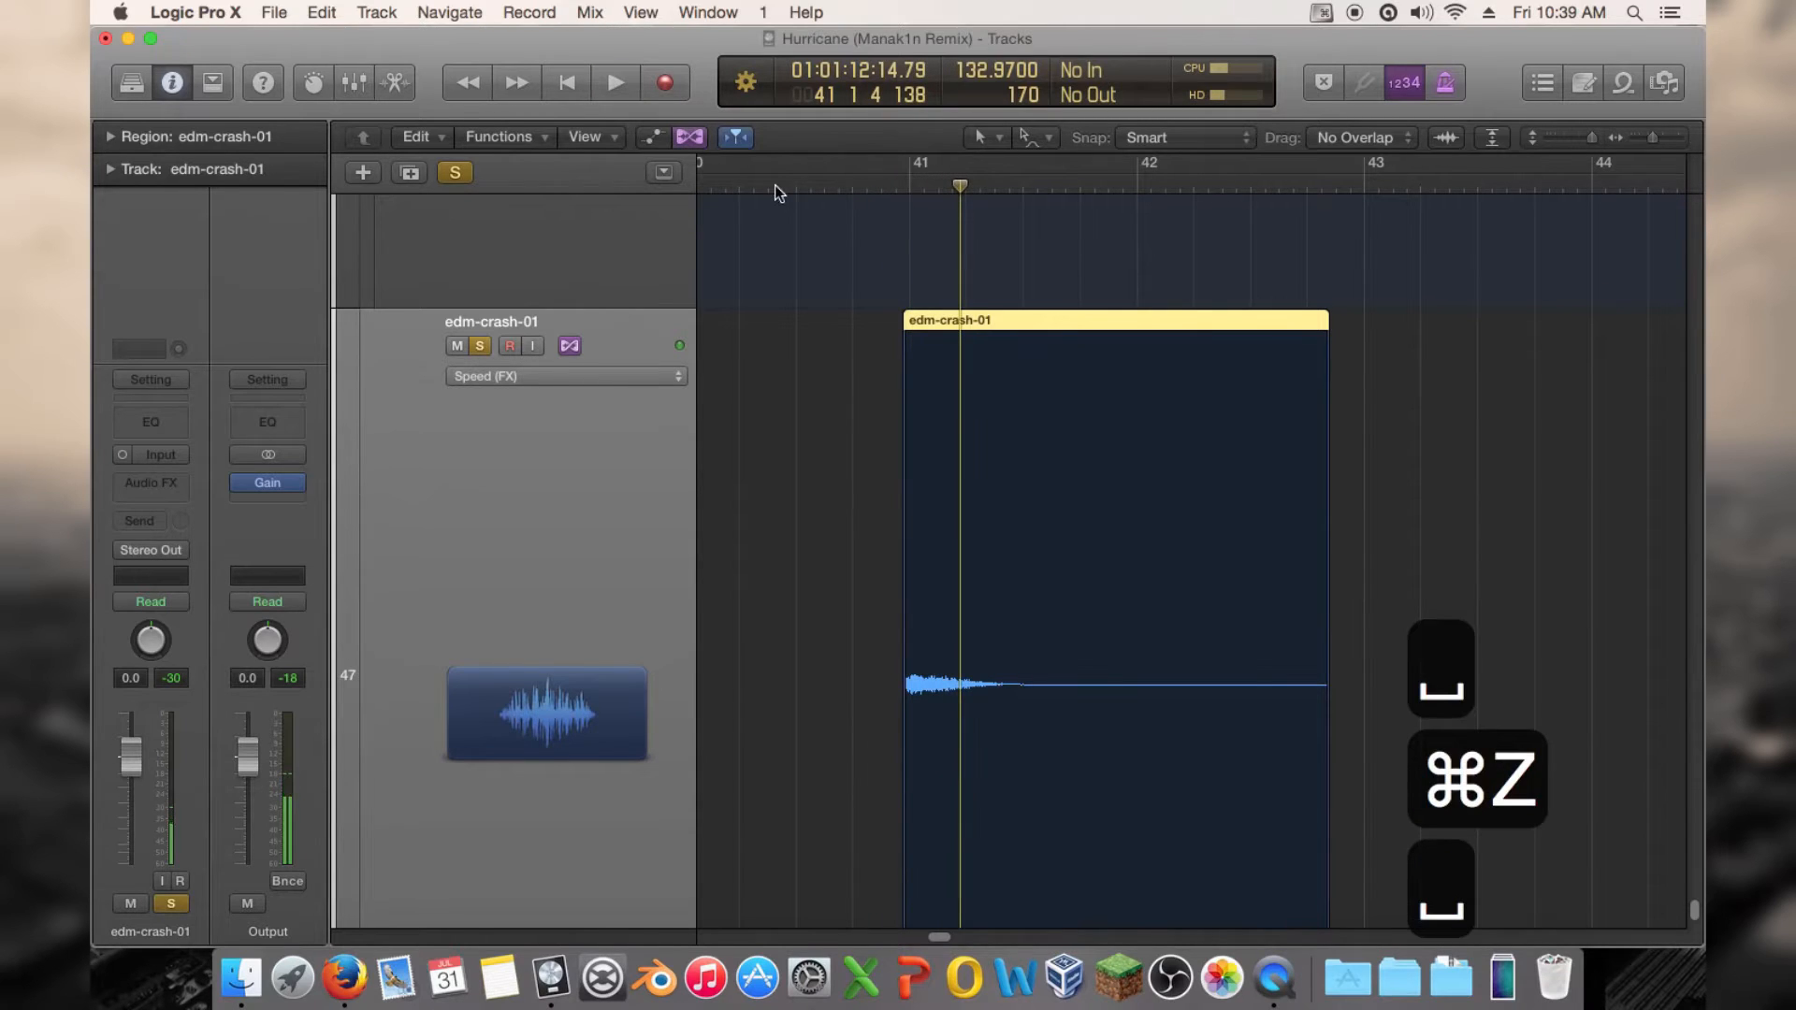
Redo the crash region's split and the deletion of its first sliver, and play the result
click(288, 9)
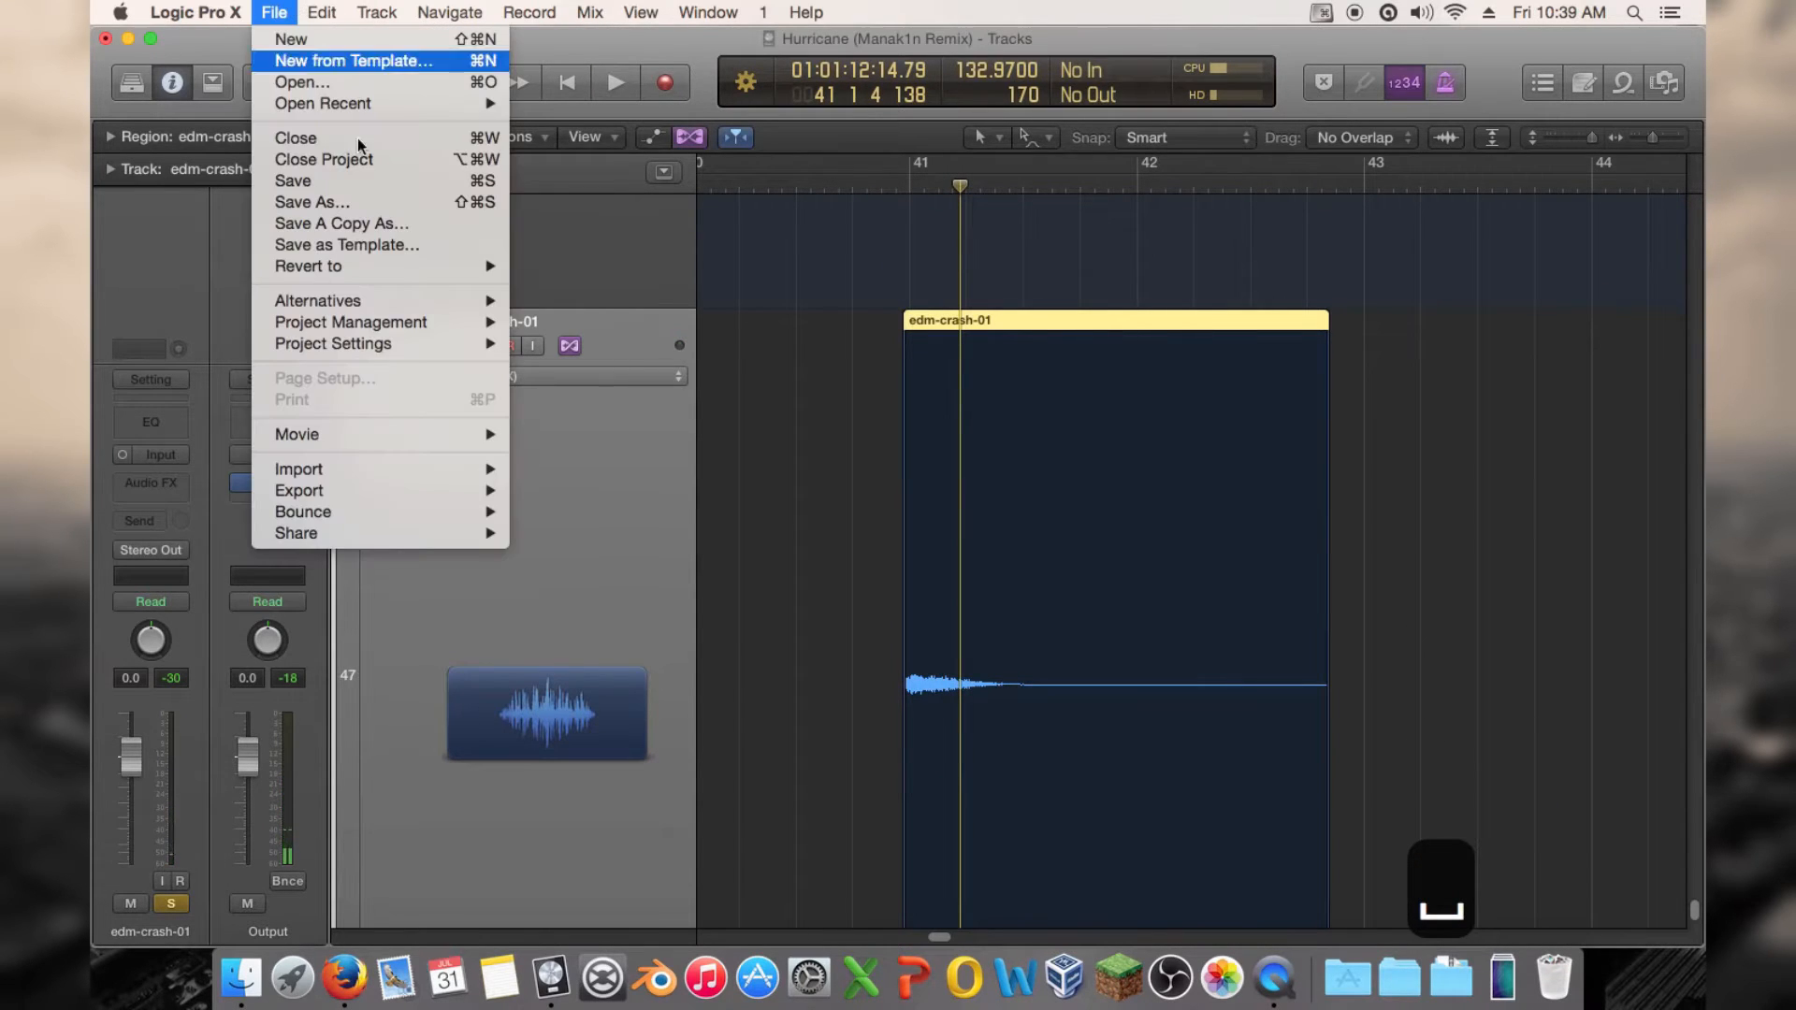
mouse_move(419, 104)
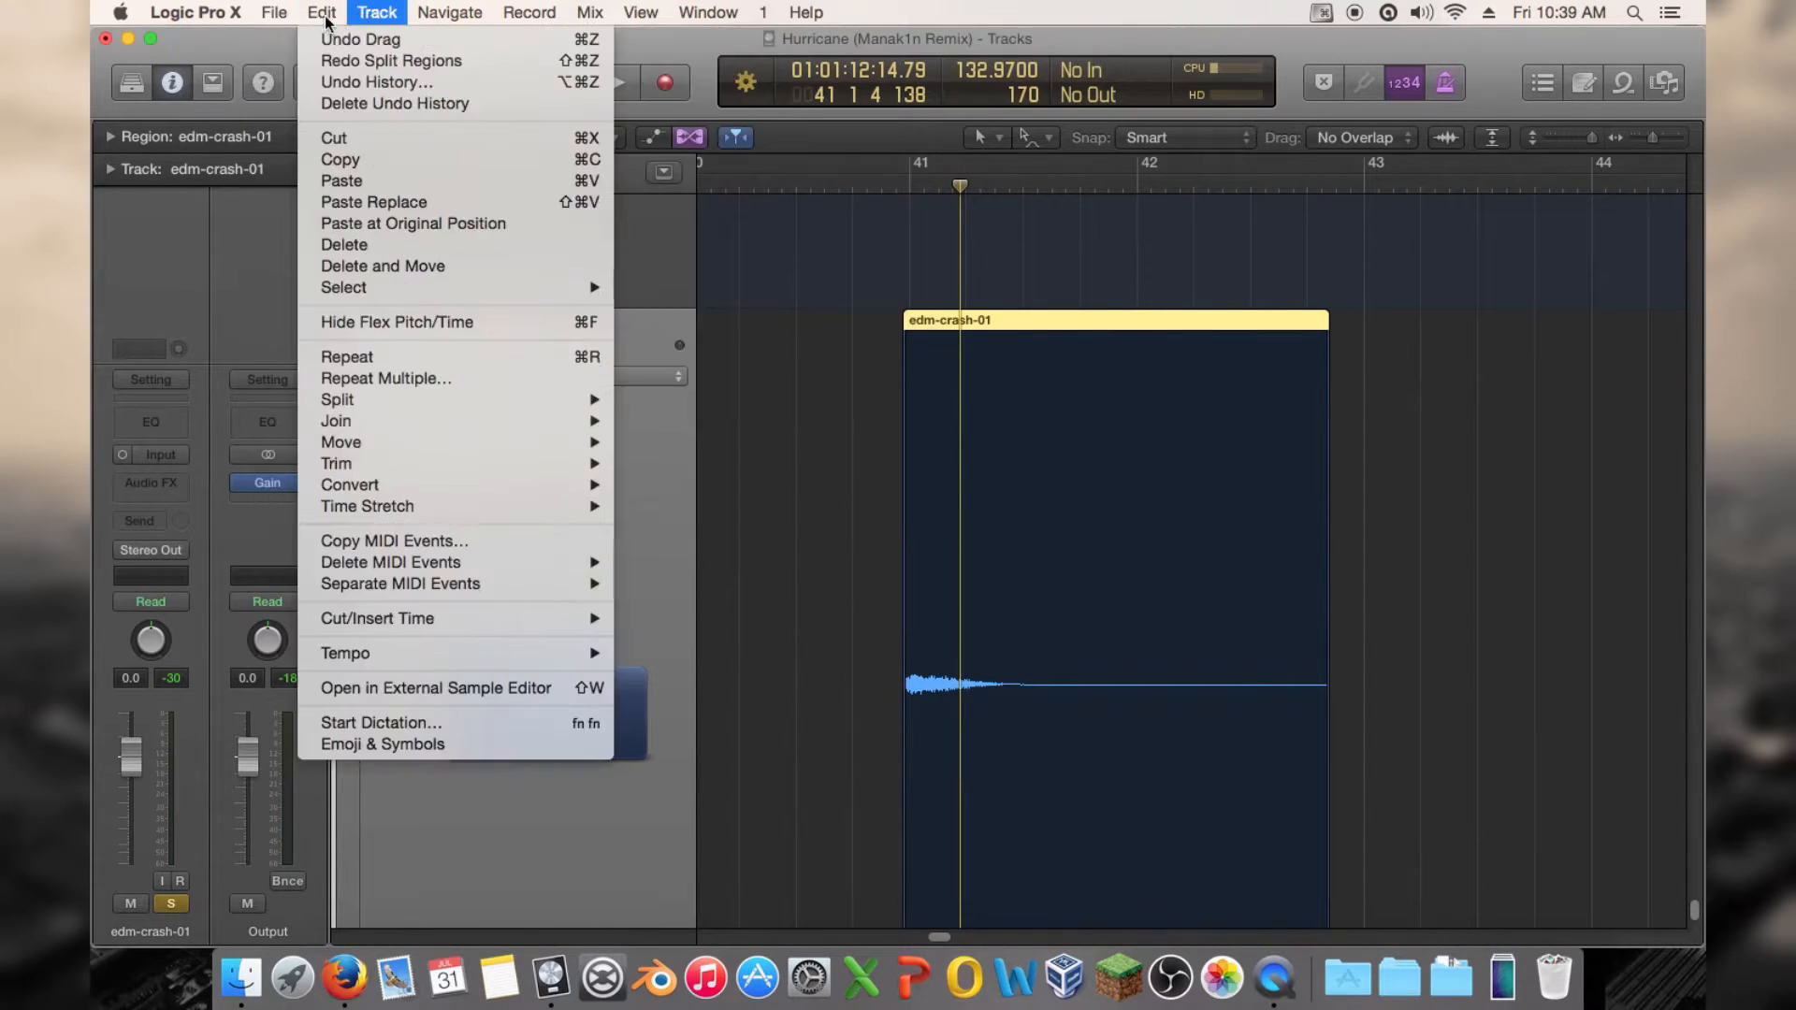
click(351, 60)
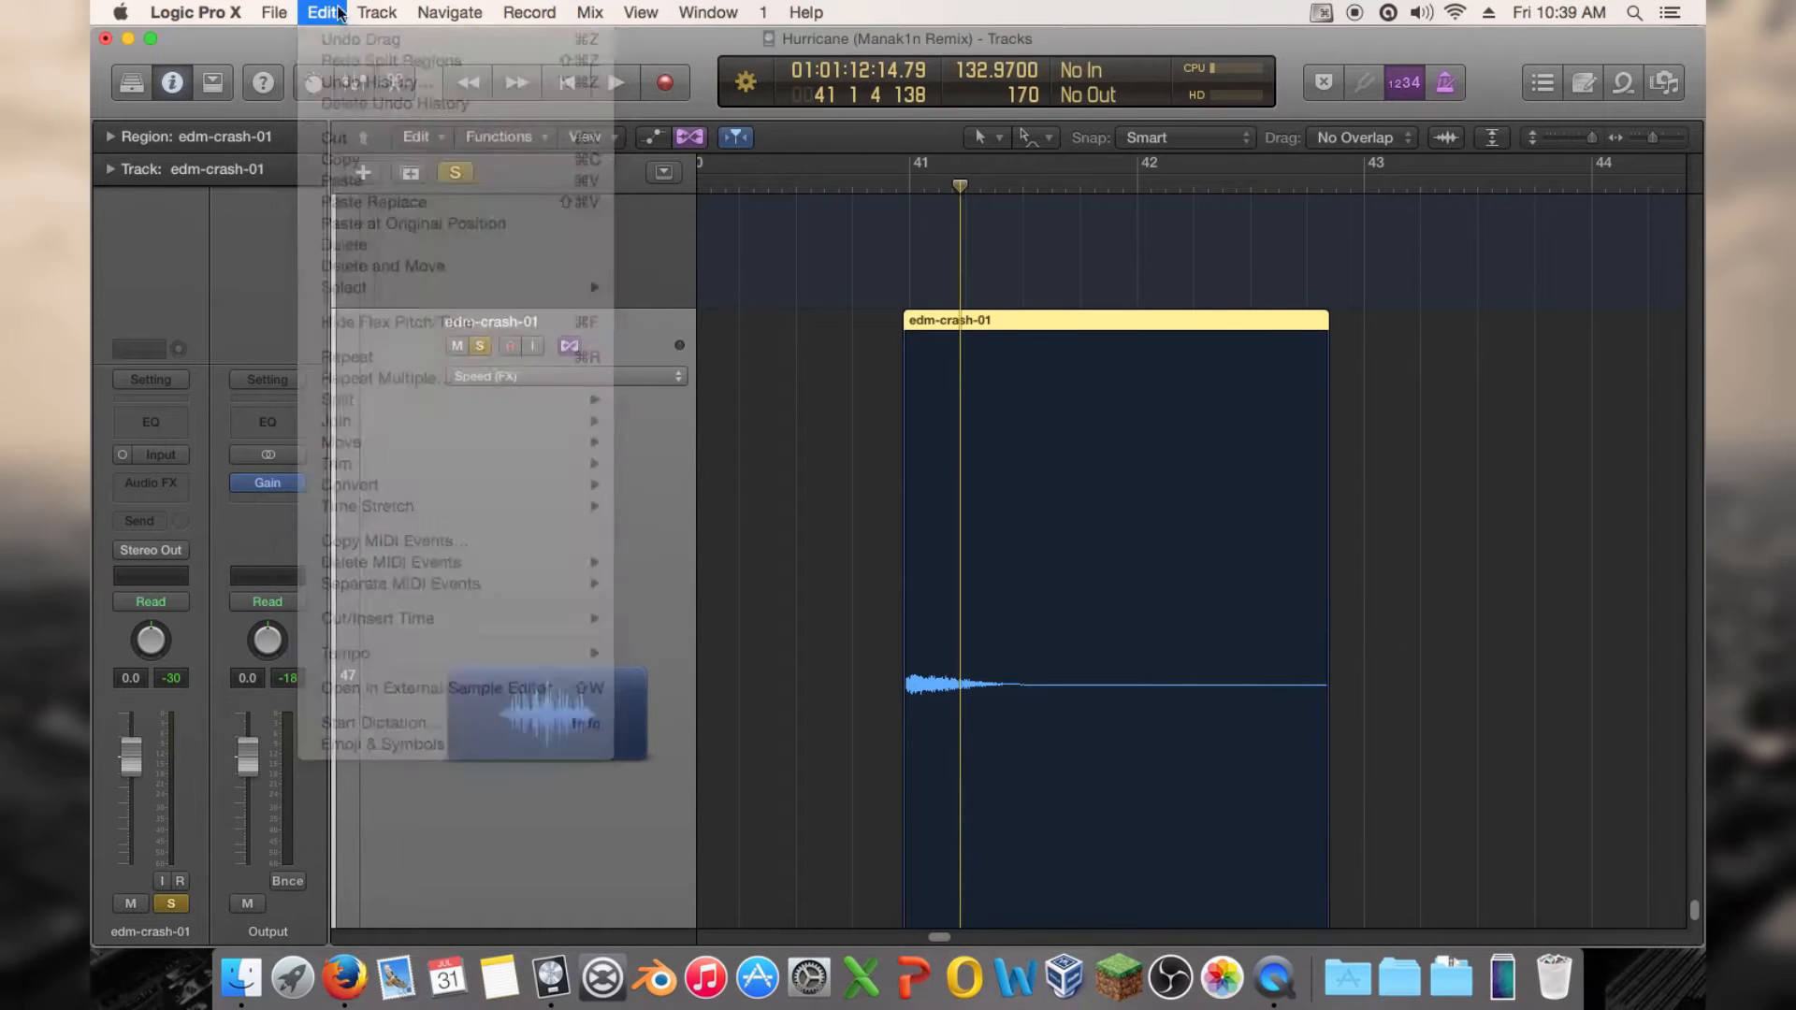
click(322, 12)
click(346, 60)
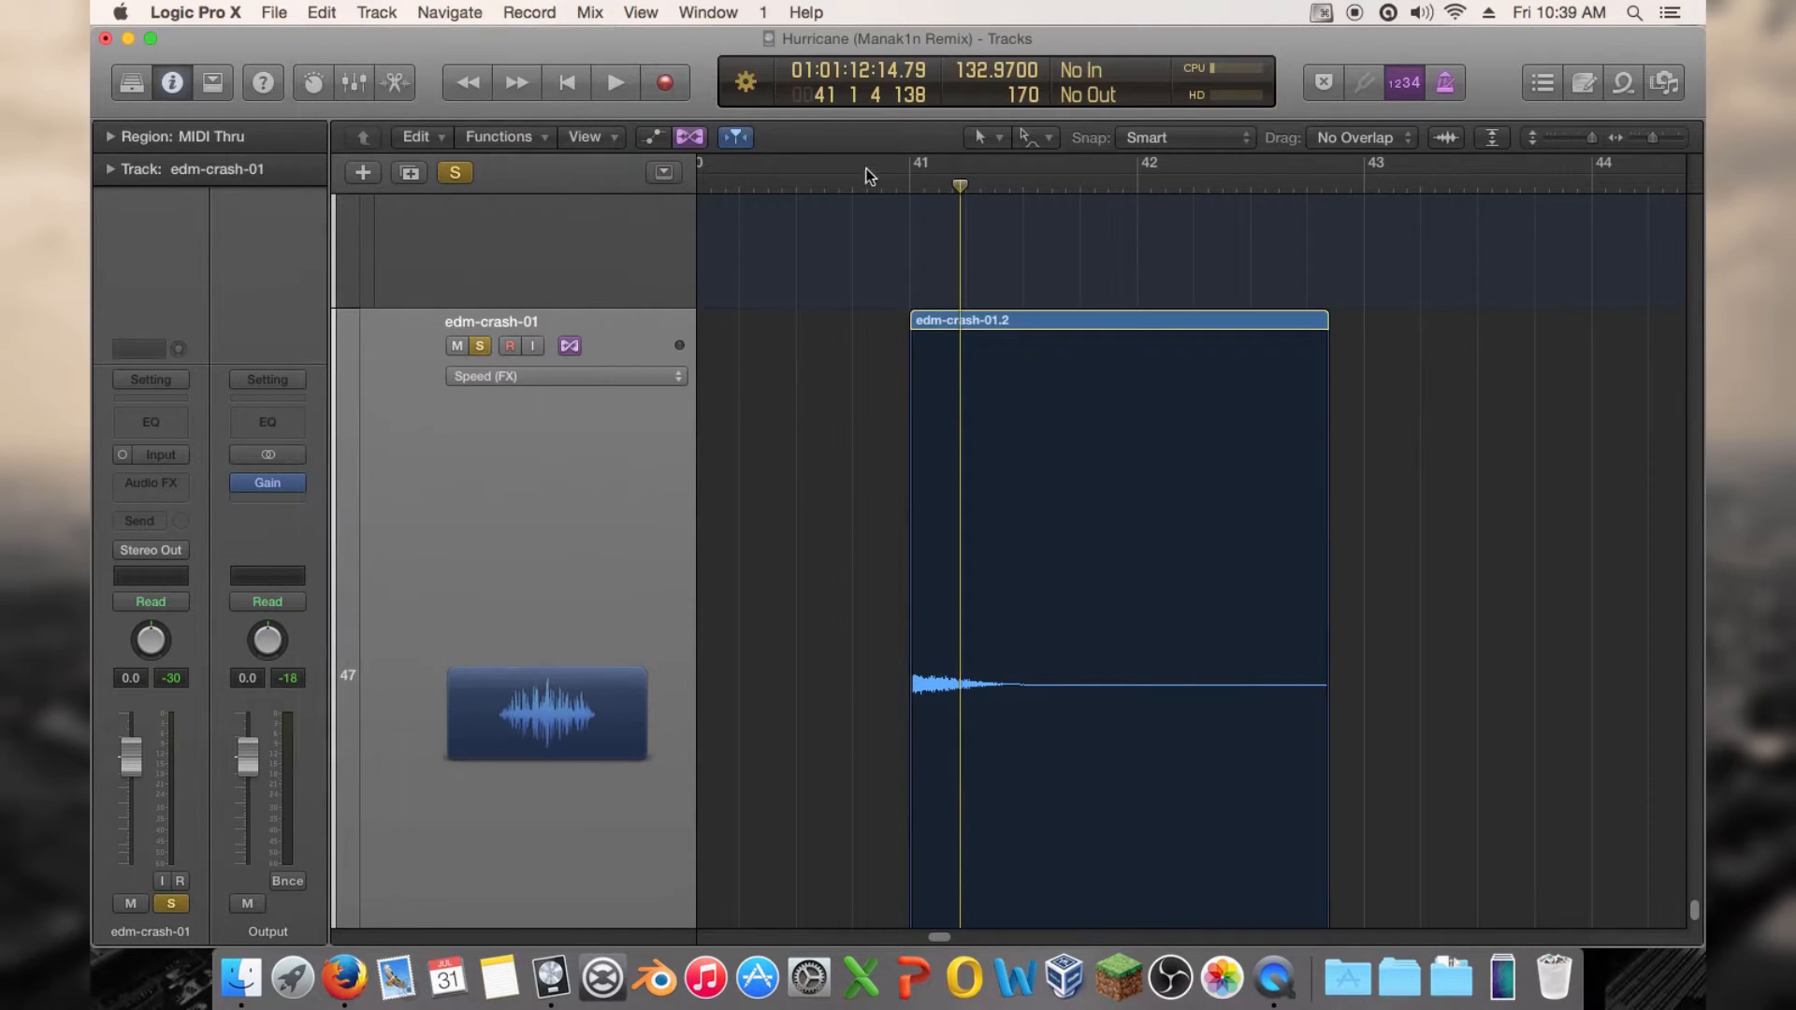
key(space)
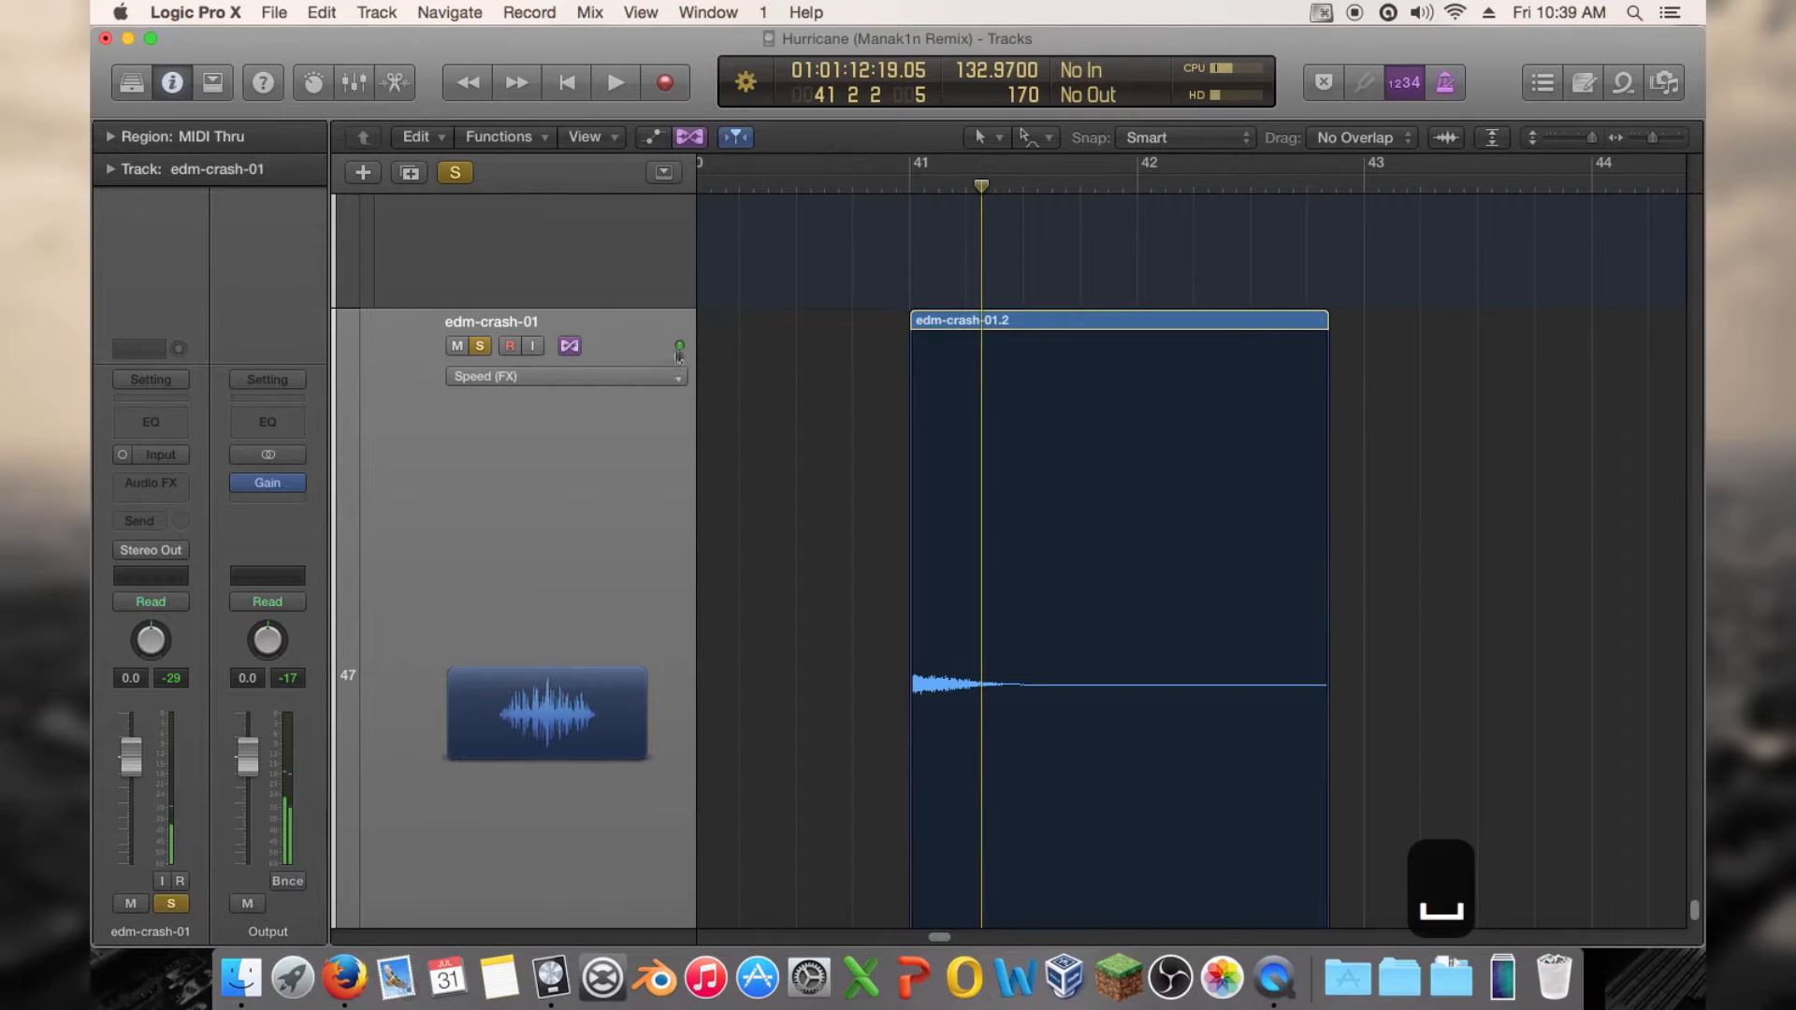
Insert a Sample Delay on the edm-crash-01 track, set its right delay to 606 samples, and play the crash from bar 41
click(151, 483)
mouse_move(241, 532)
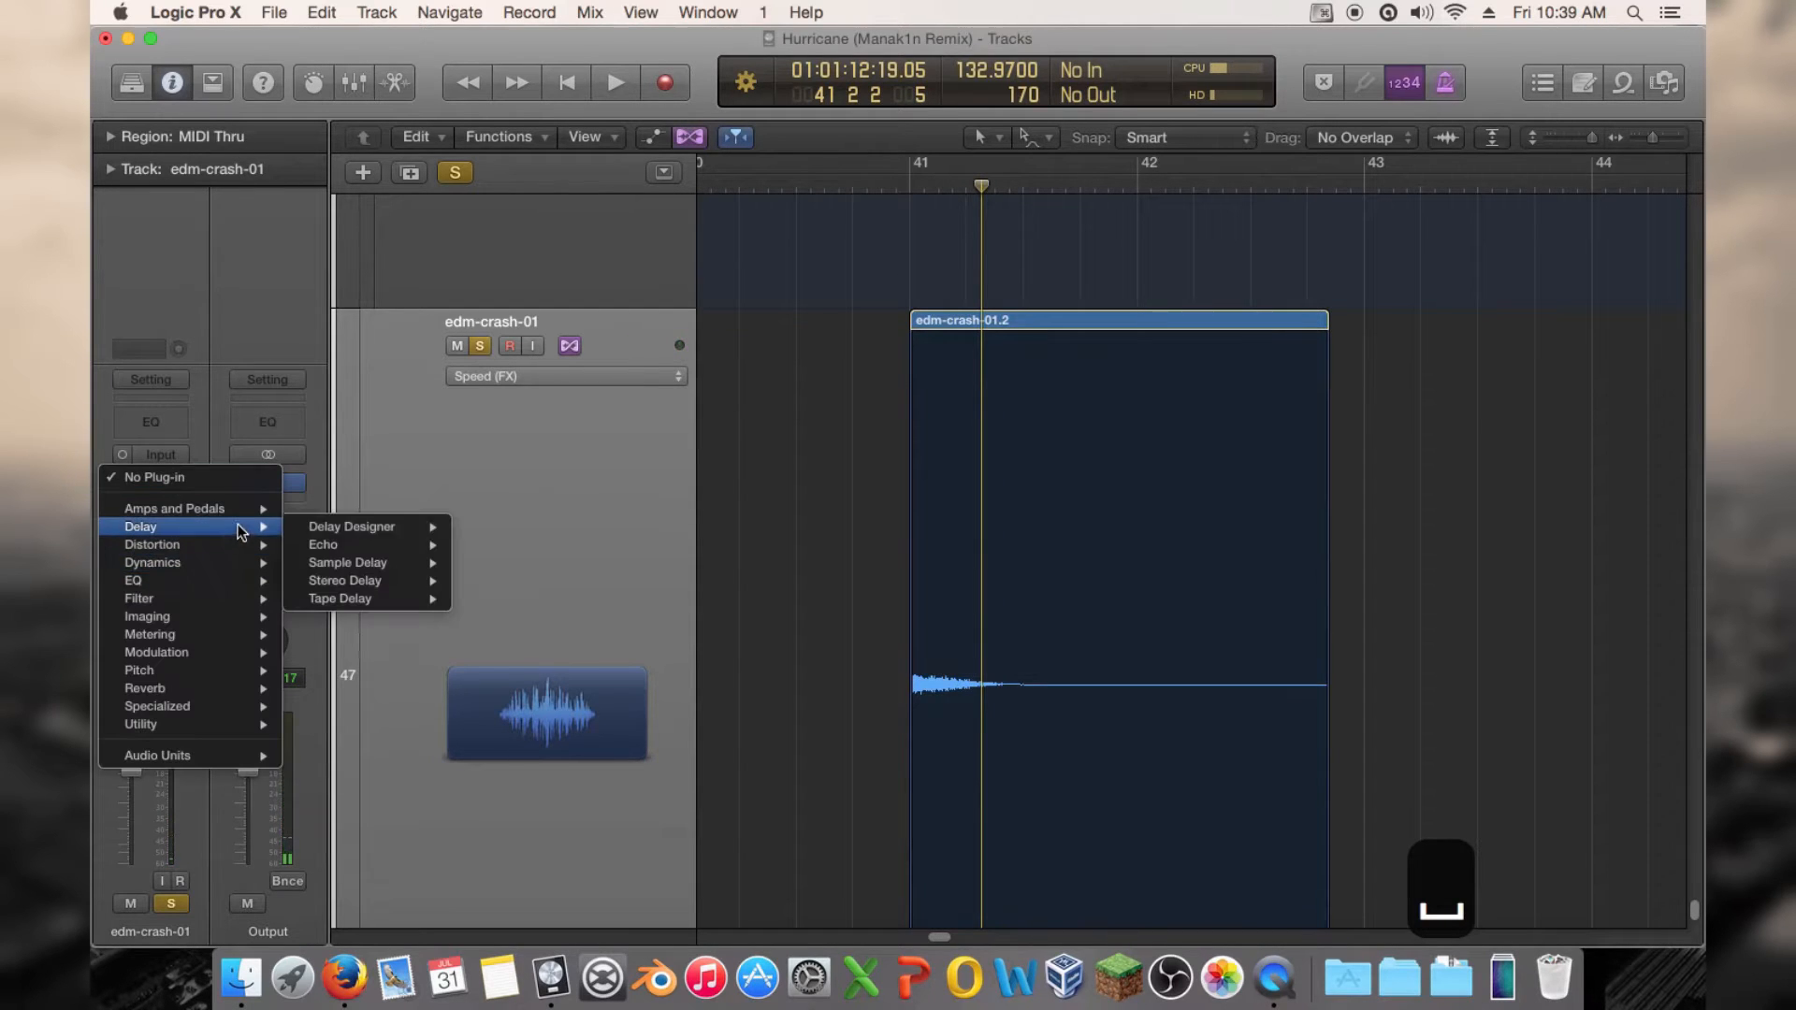
mouse_move(397, 565)
click(537, 559)
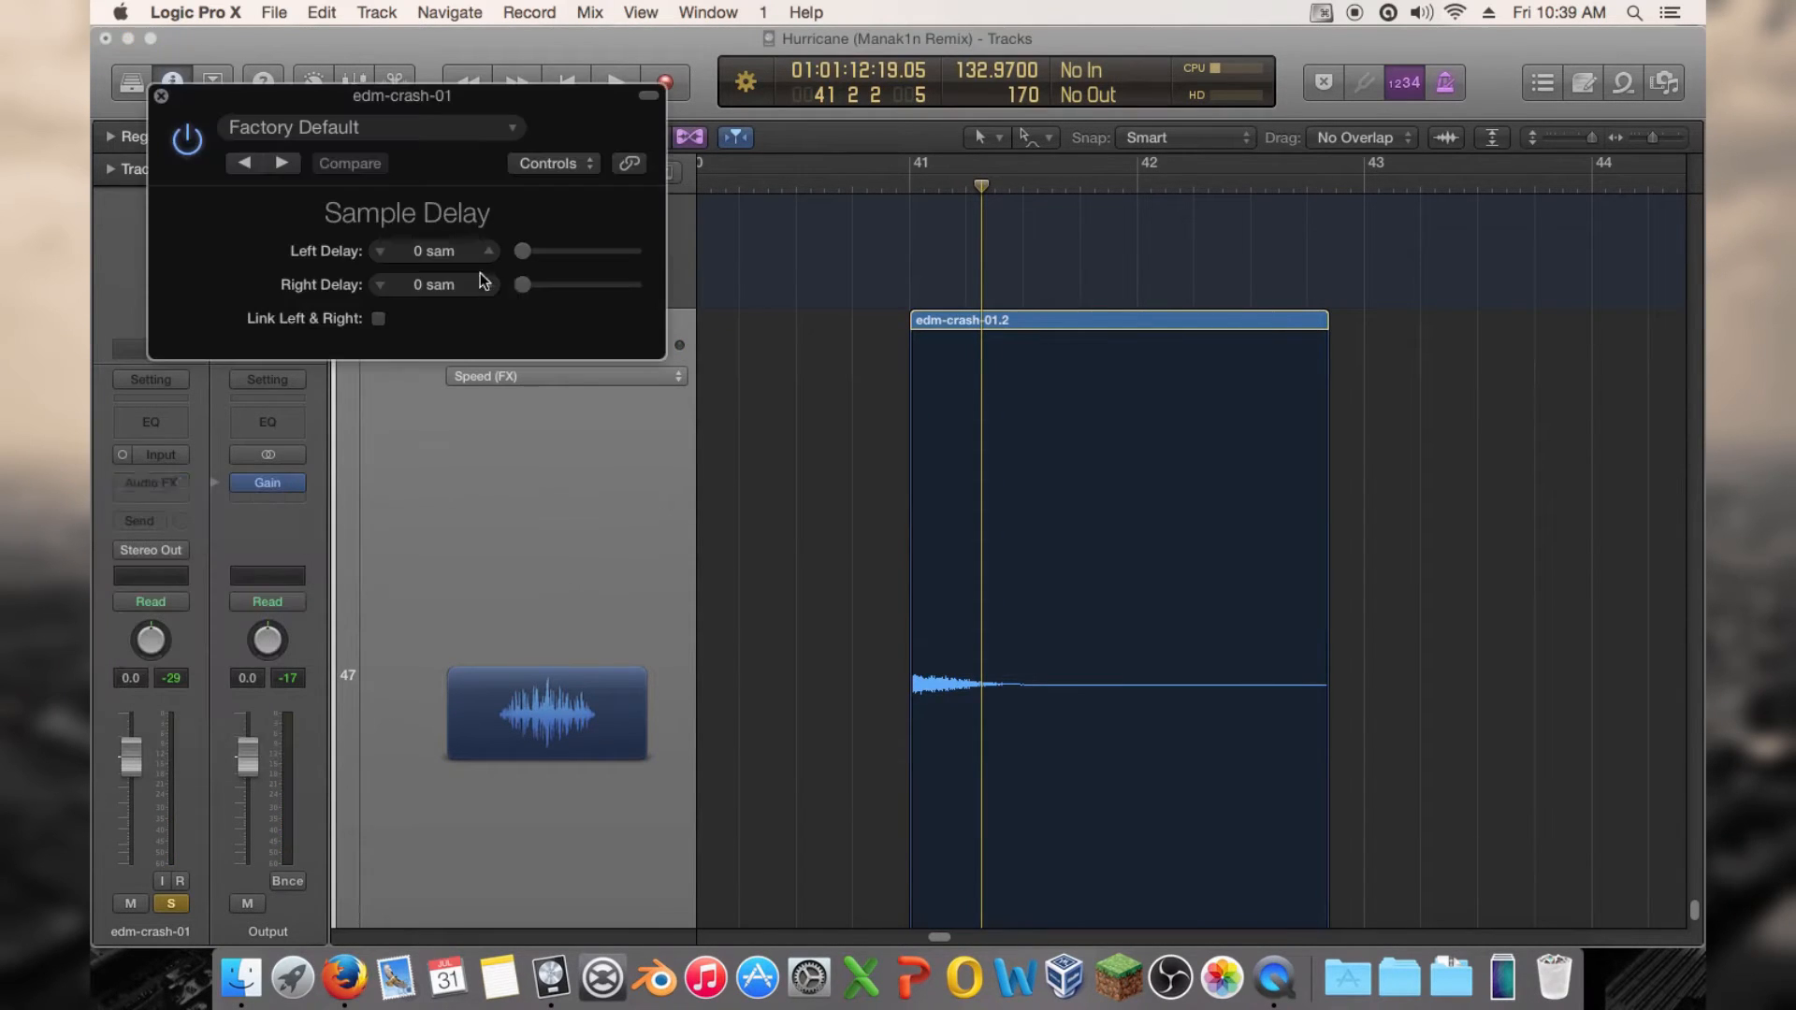
click(906, 178)
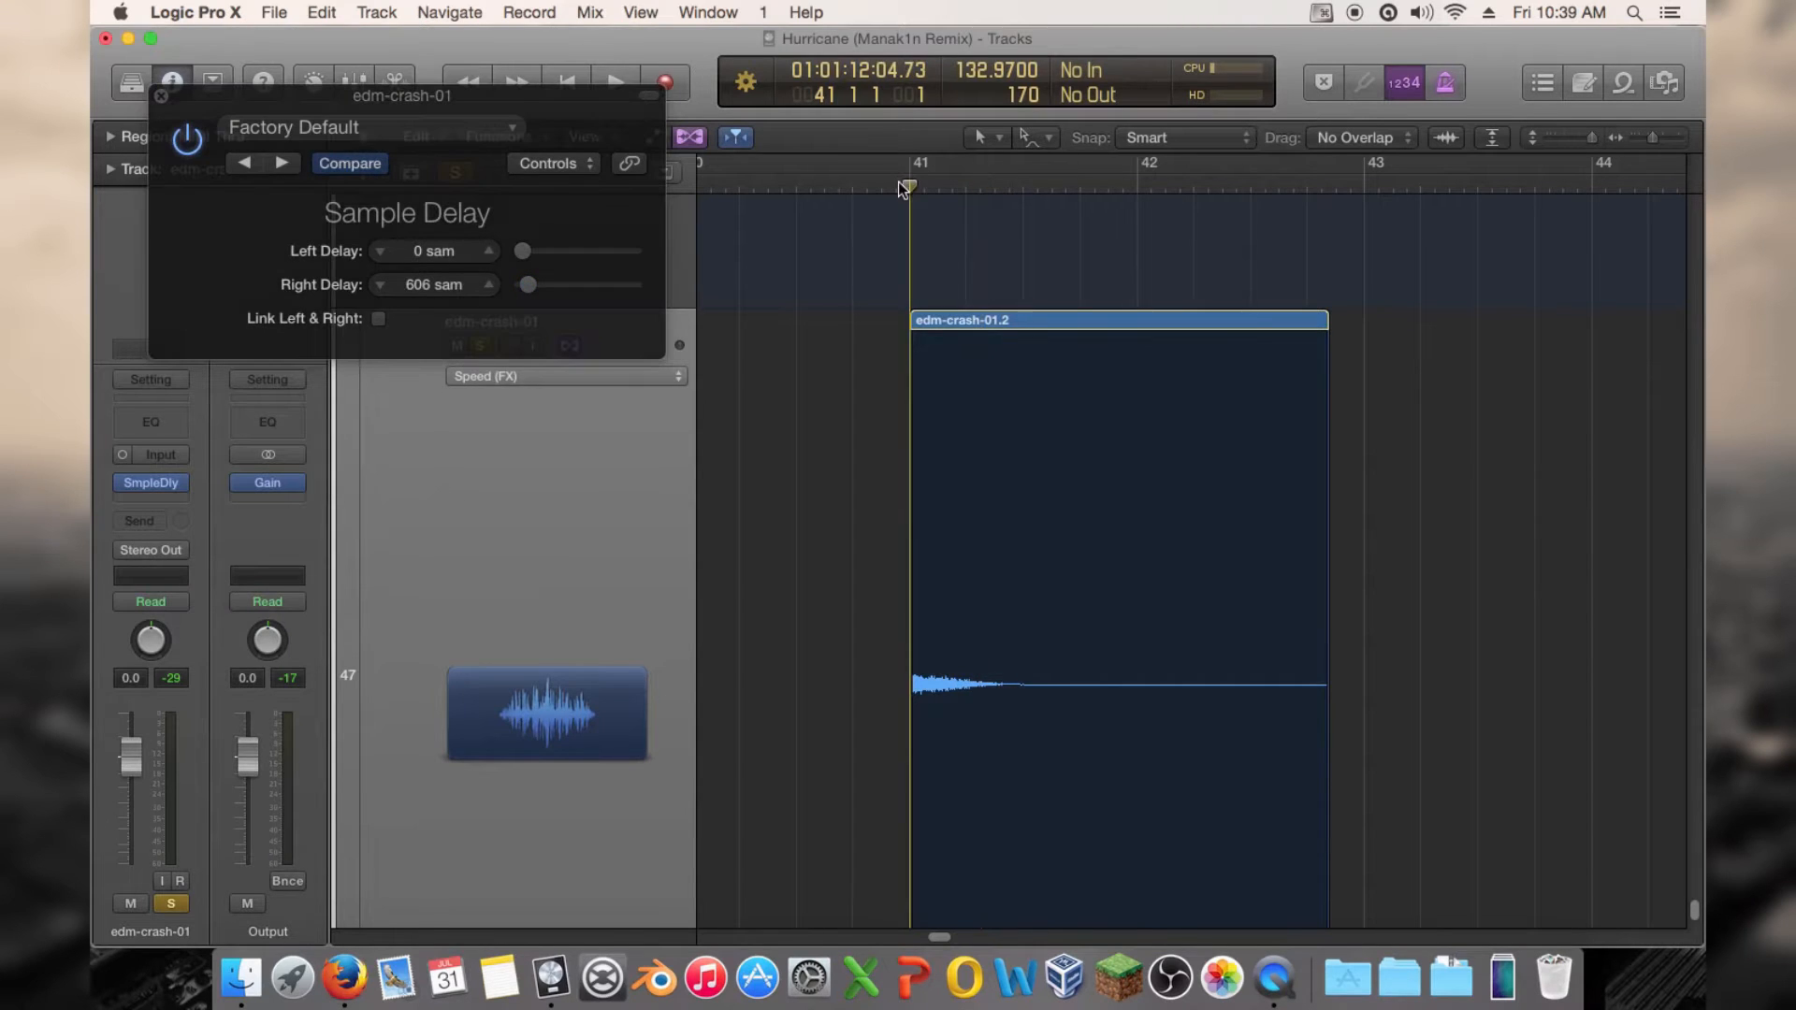
key(space)
click(161, 95)
key(space)
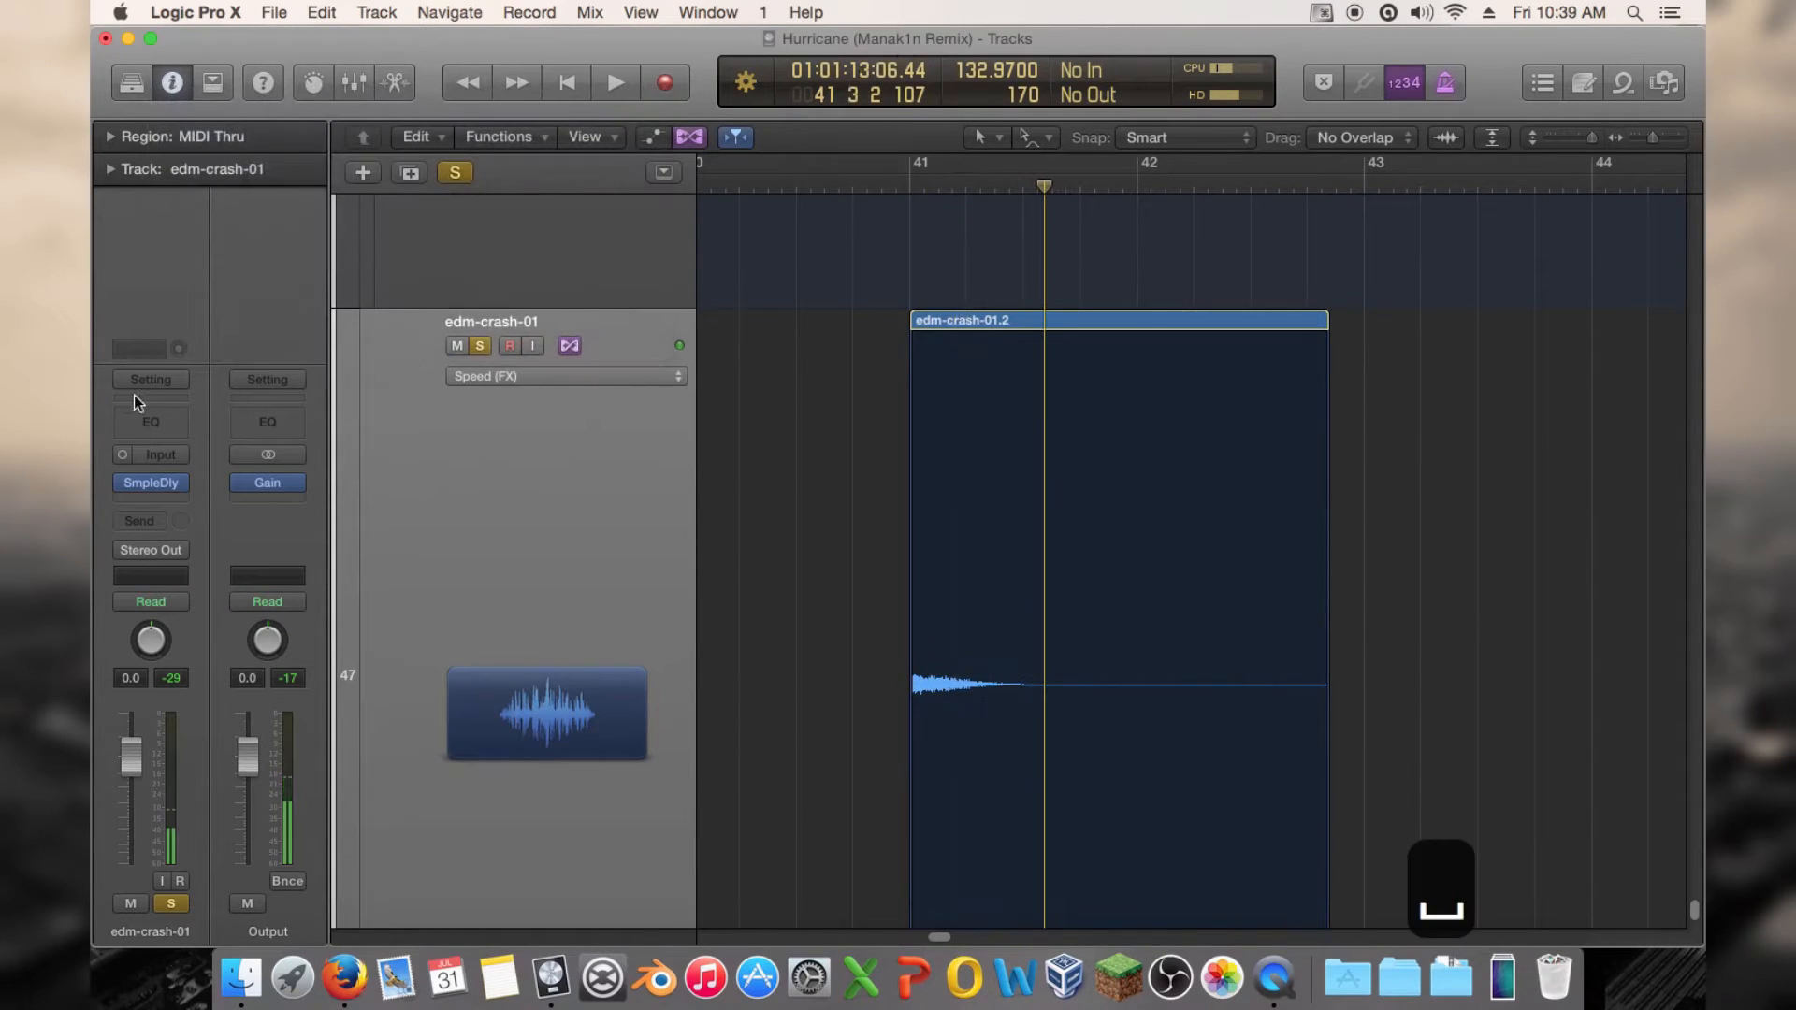
Add a Stereo Delay after the Sample Delay on the edm-crash-01 track and play the crash from just before bar 41
click(179, 491)
click(179, 453)
click(167, 497)
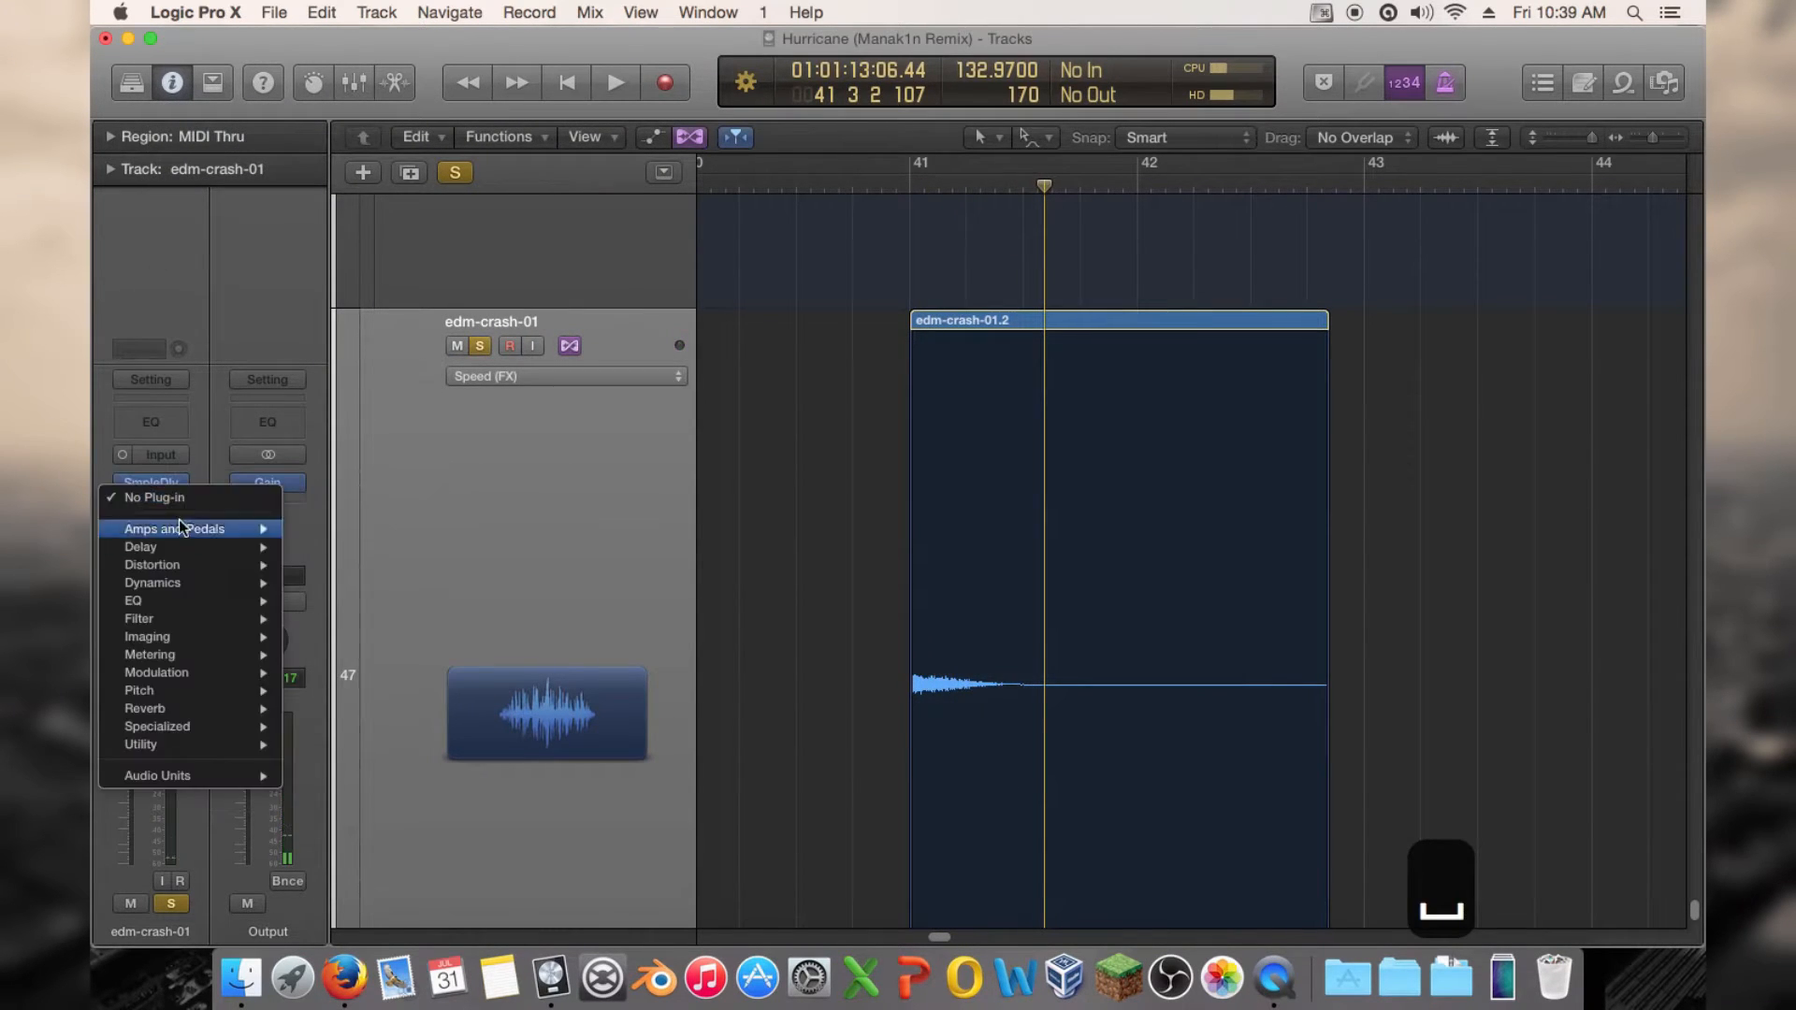
mouse_move(199, 548)
mouse_move(425, 605)
click(486, 605)
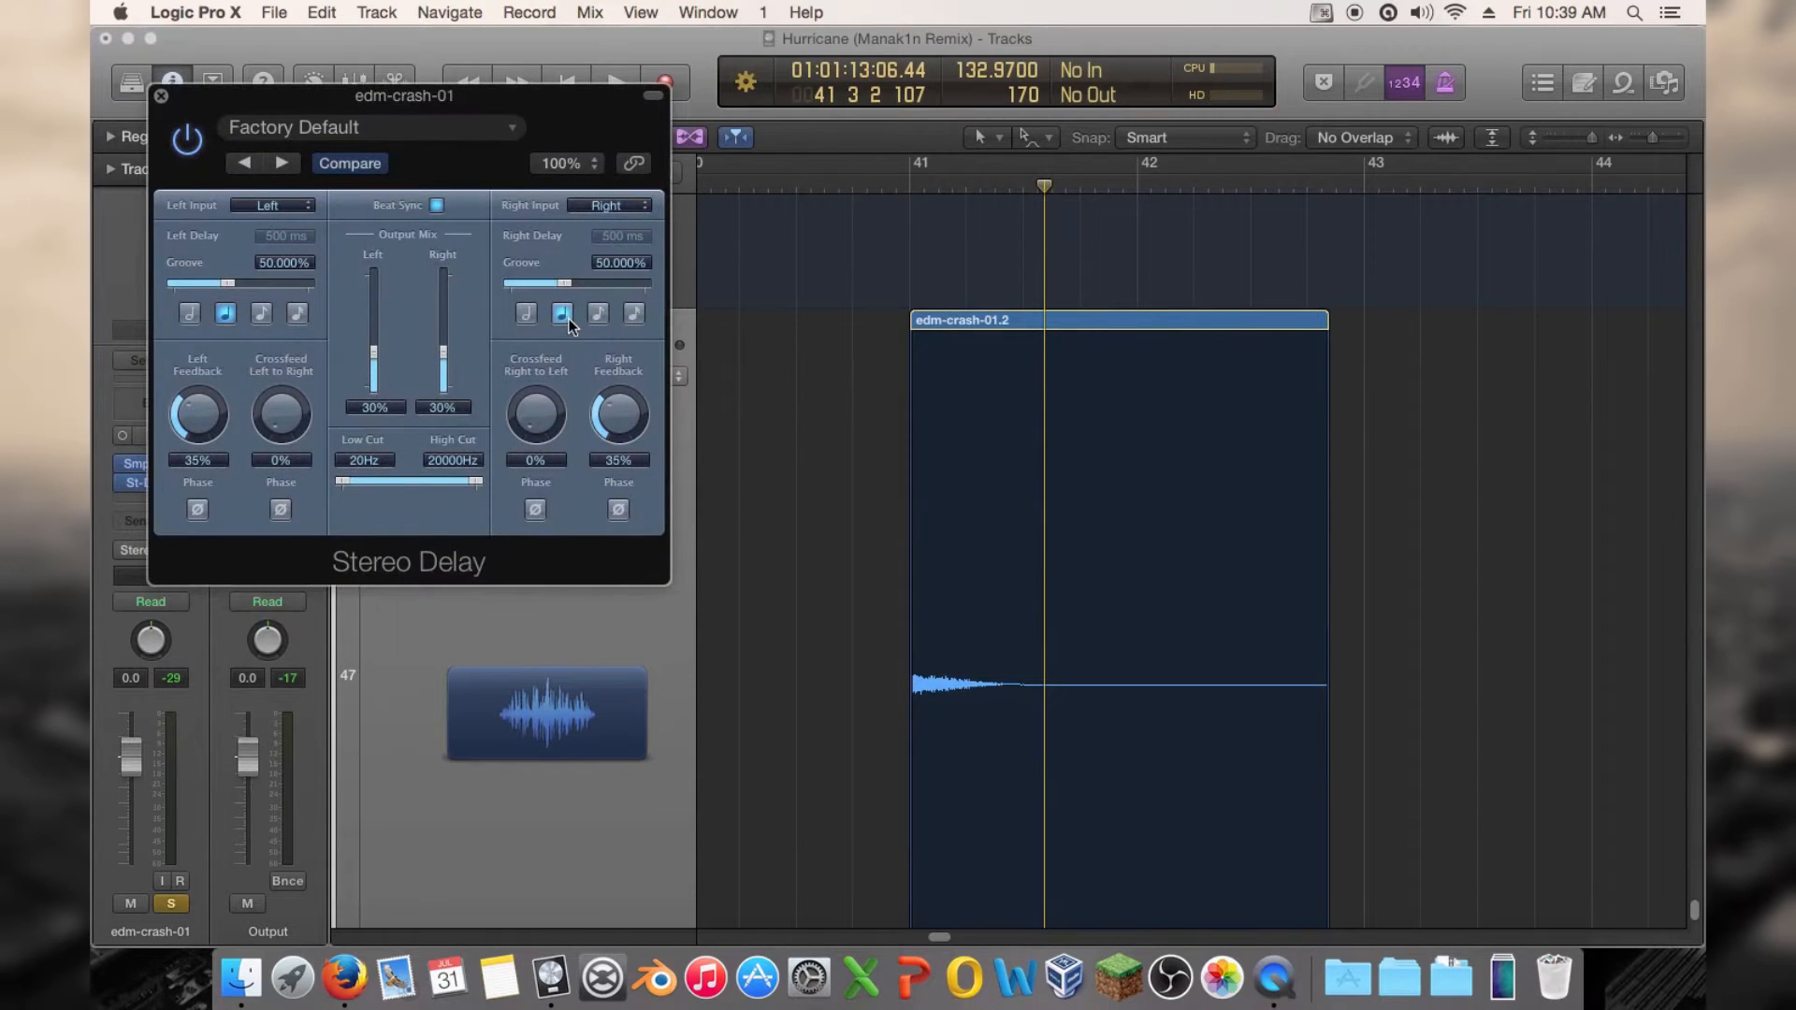
click(885, 188)
key(space)
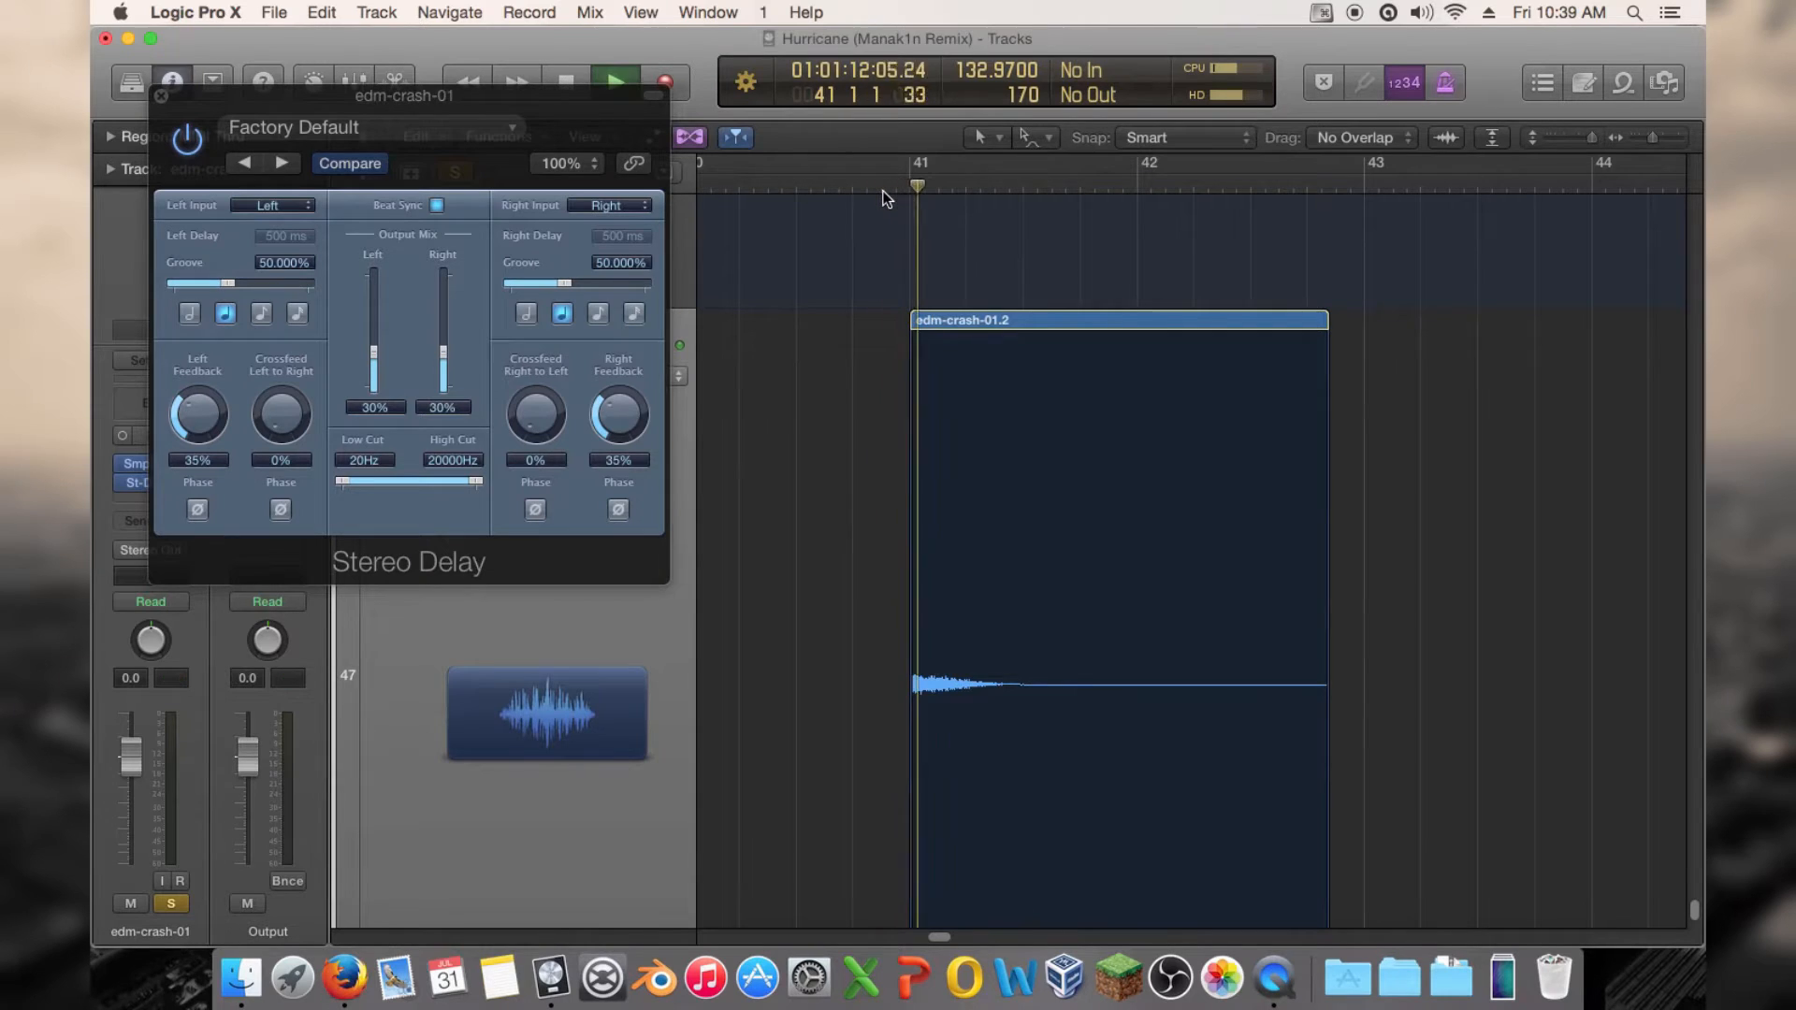
key(space)
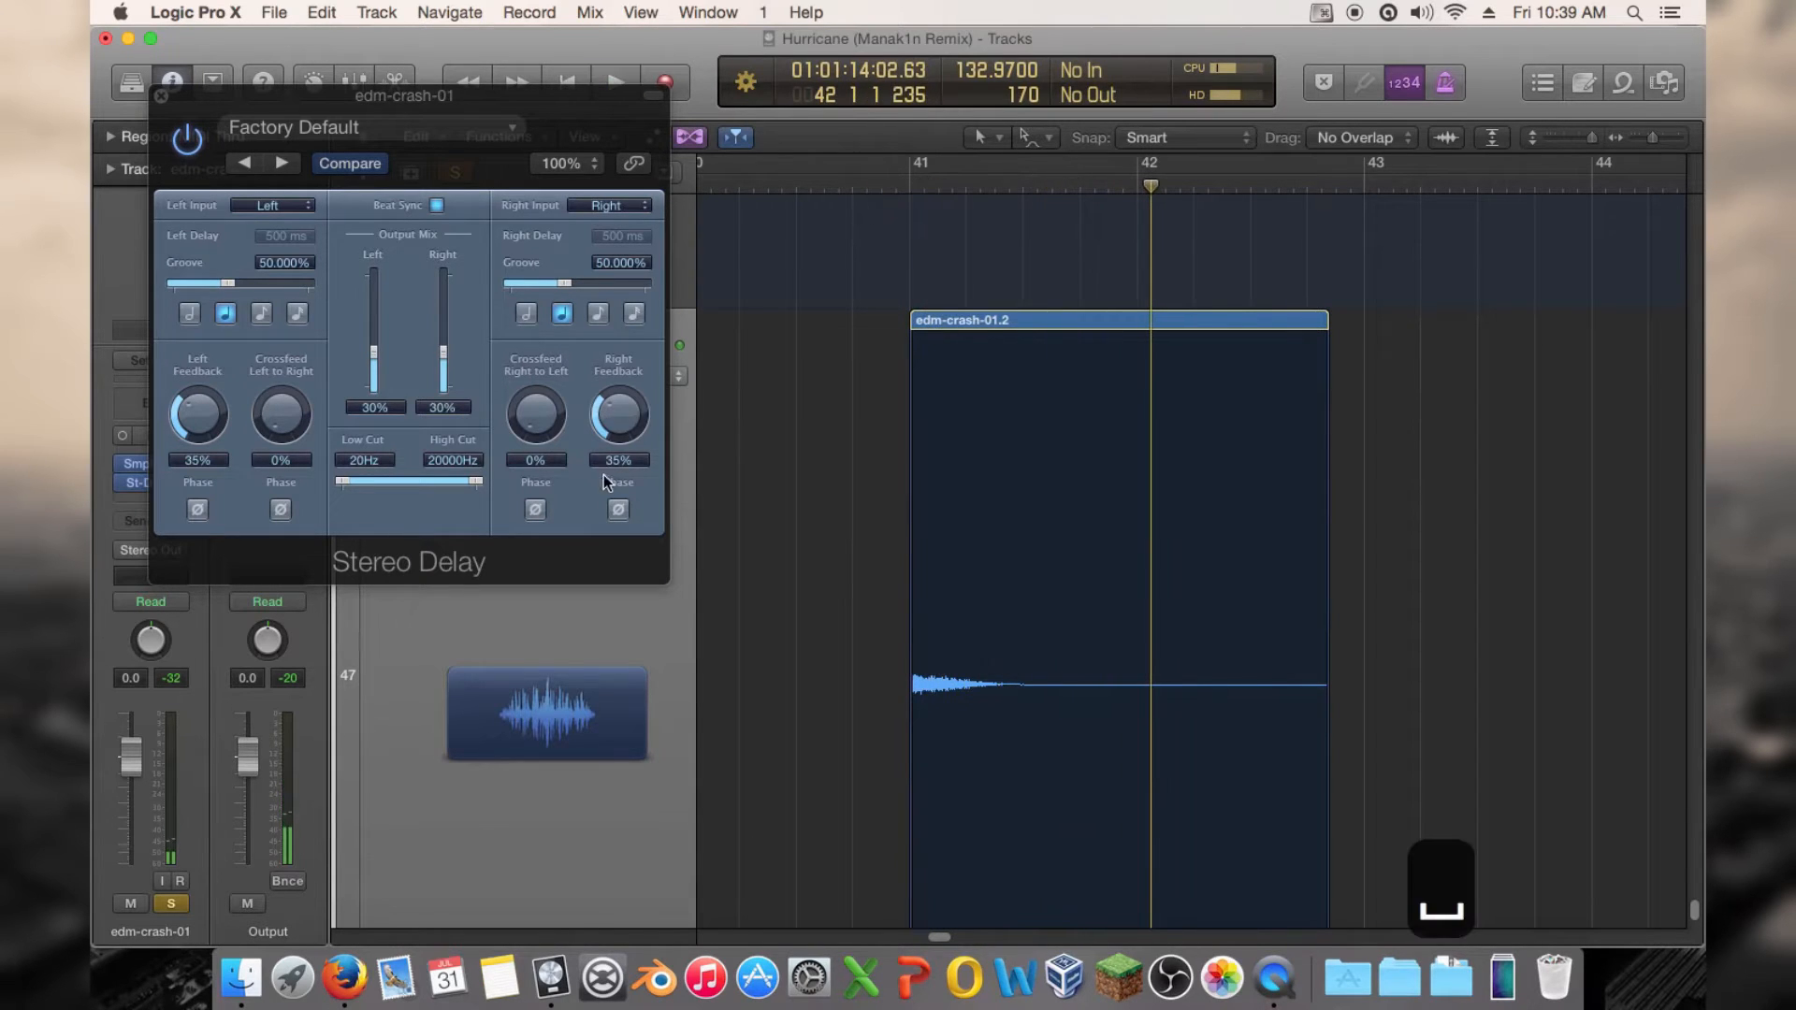
Set the Stereo Delay's left and right feedback to 70% and replay the crash from just before bar 41
double_click(616, 460)
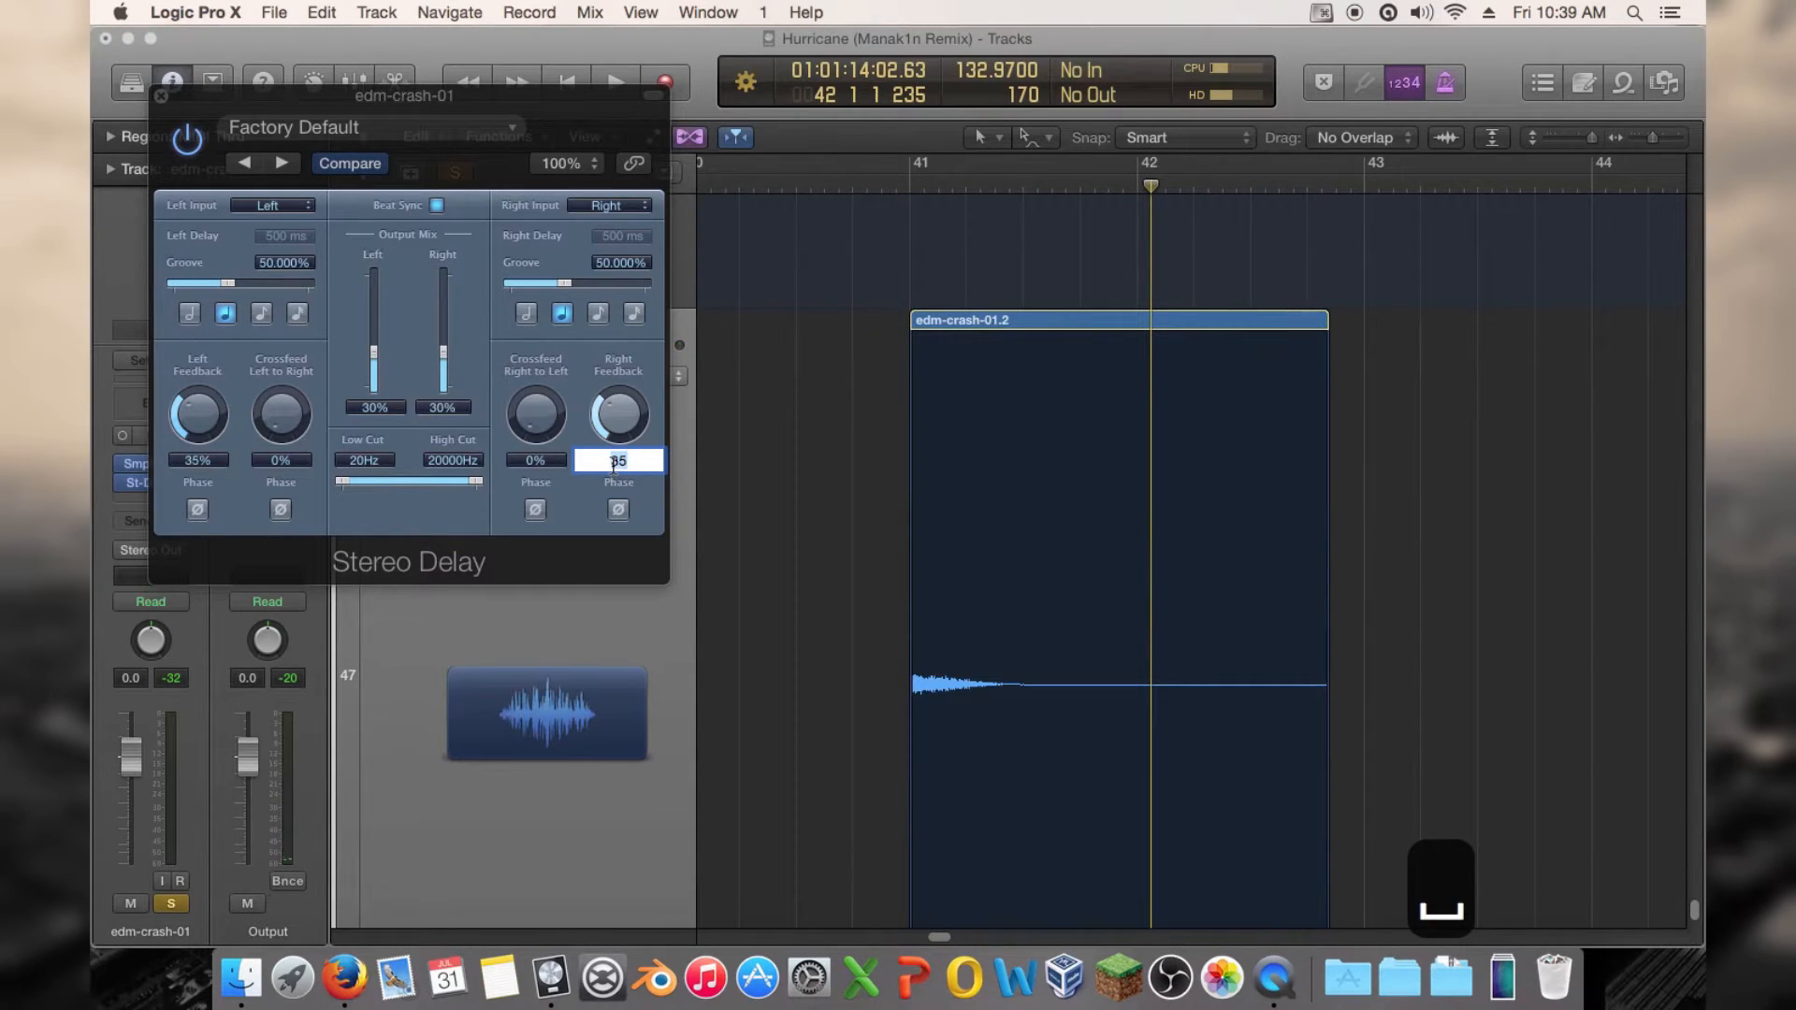
text(70)
double_click(224, 458)
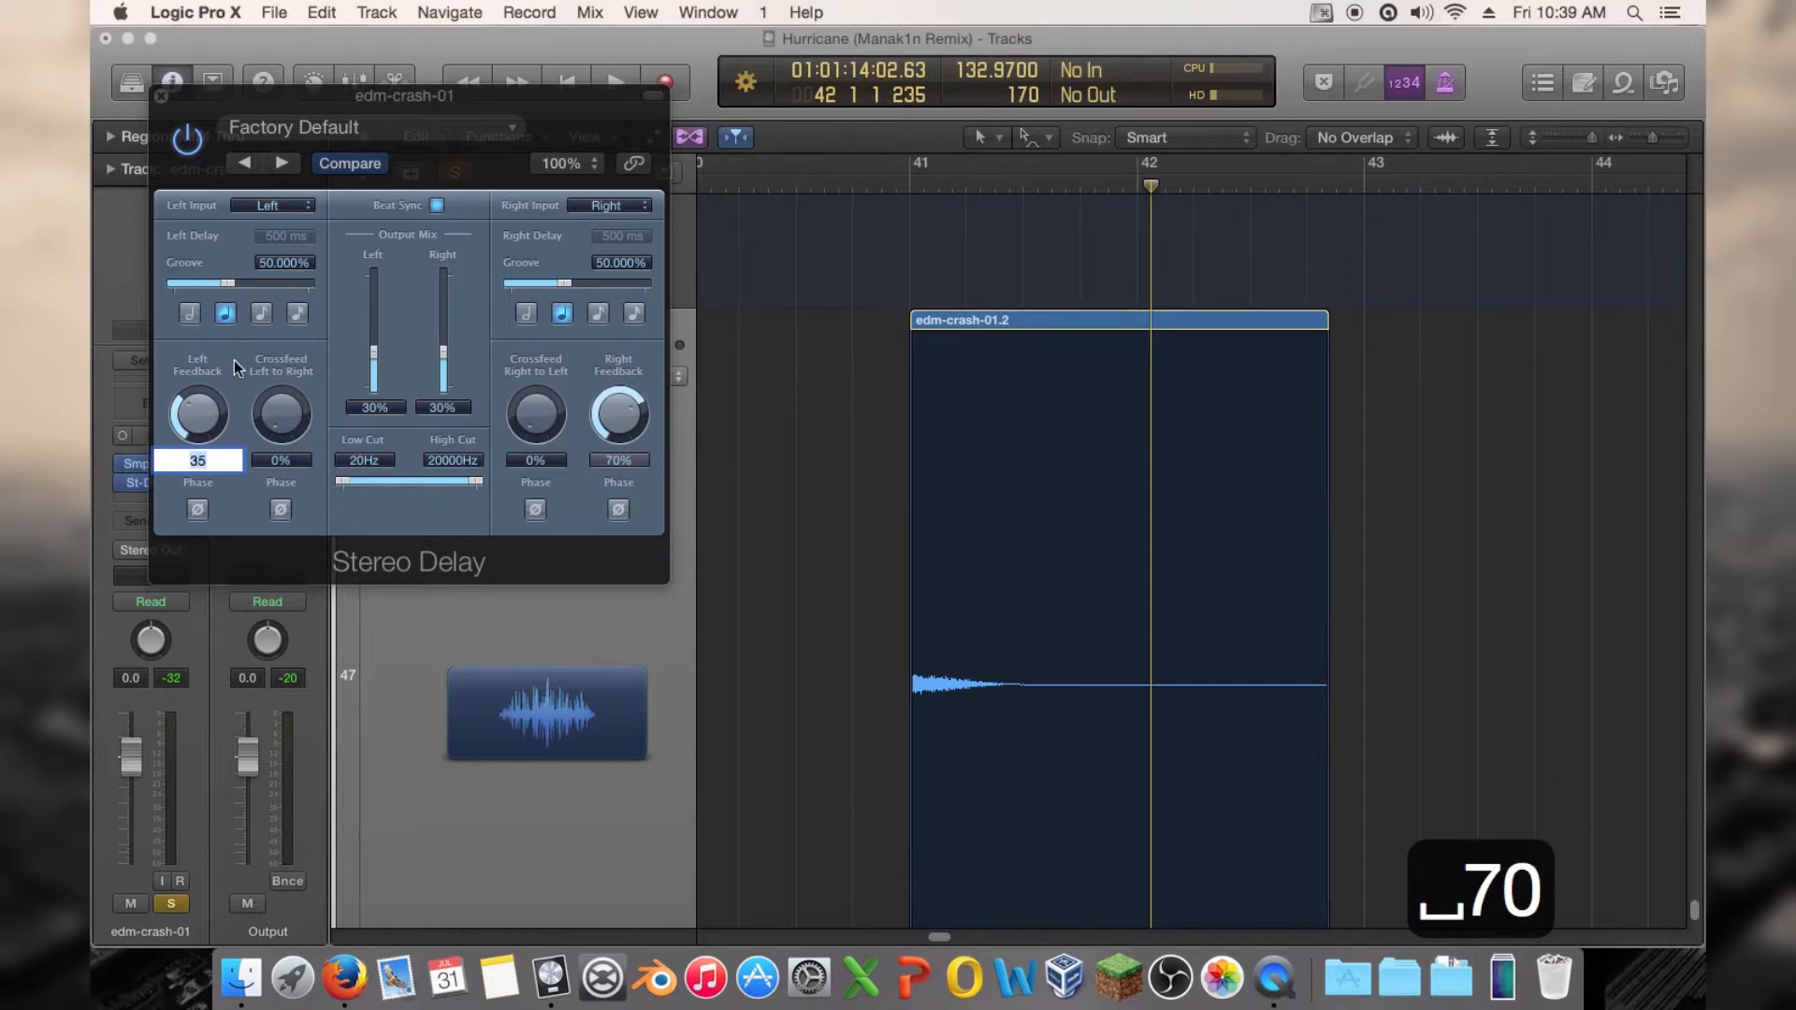
text(70)
click(232, 371)
click(897, 186)
key(space)
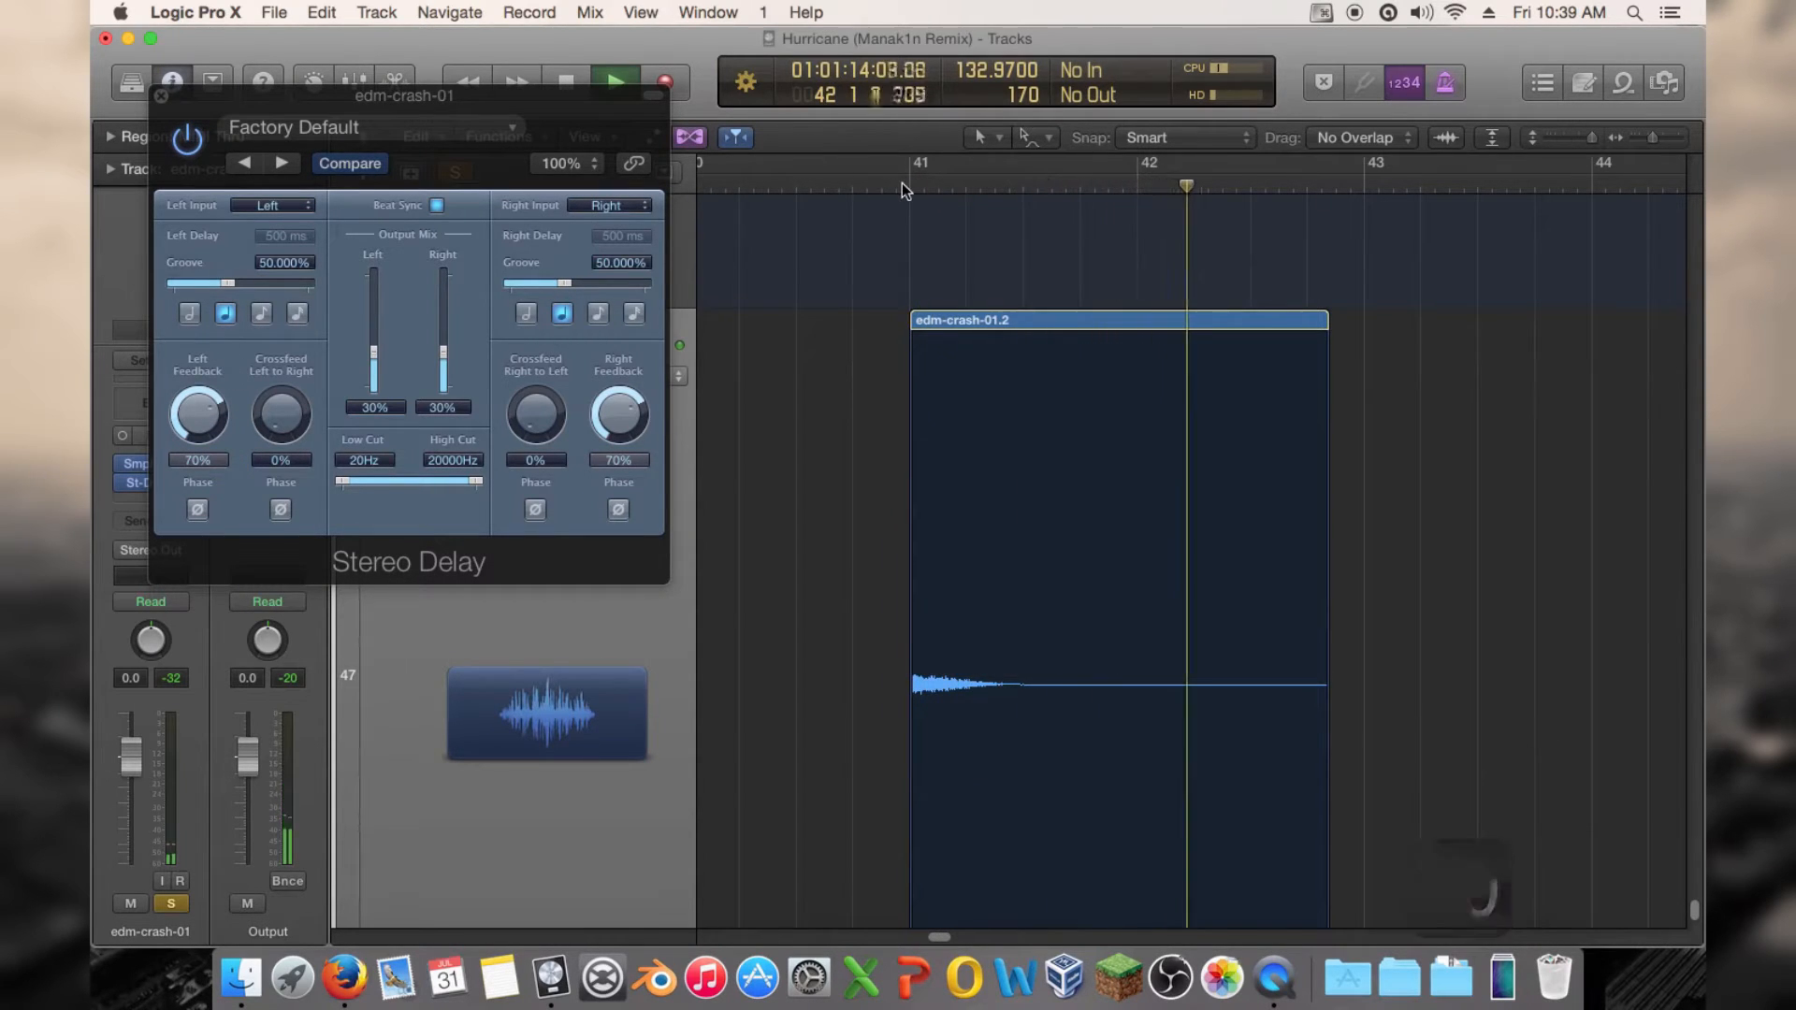
key(space)
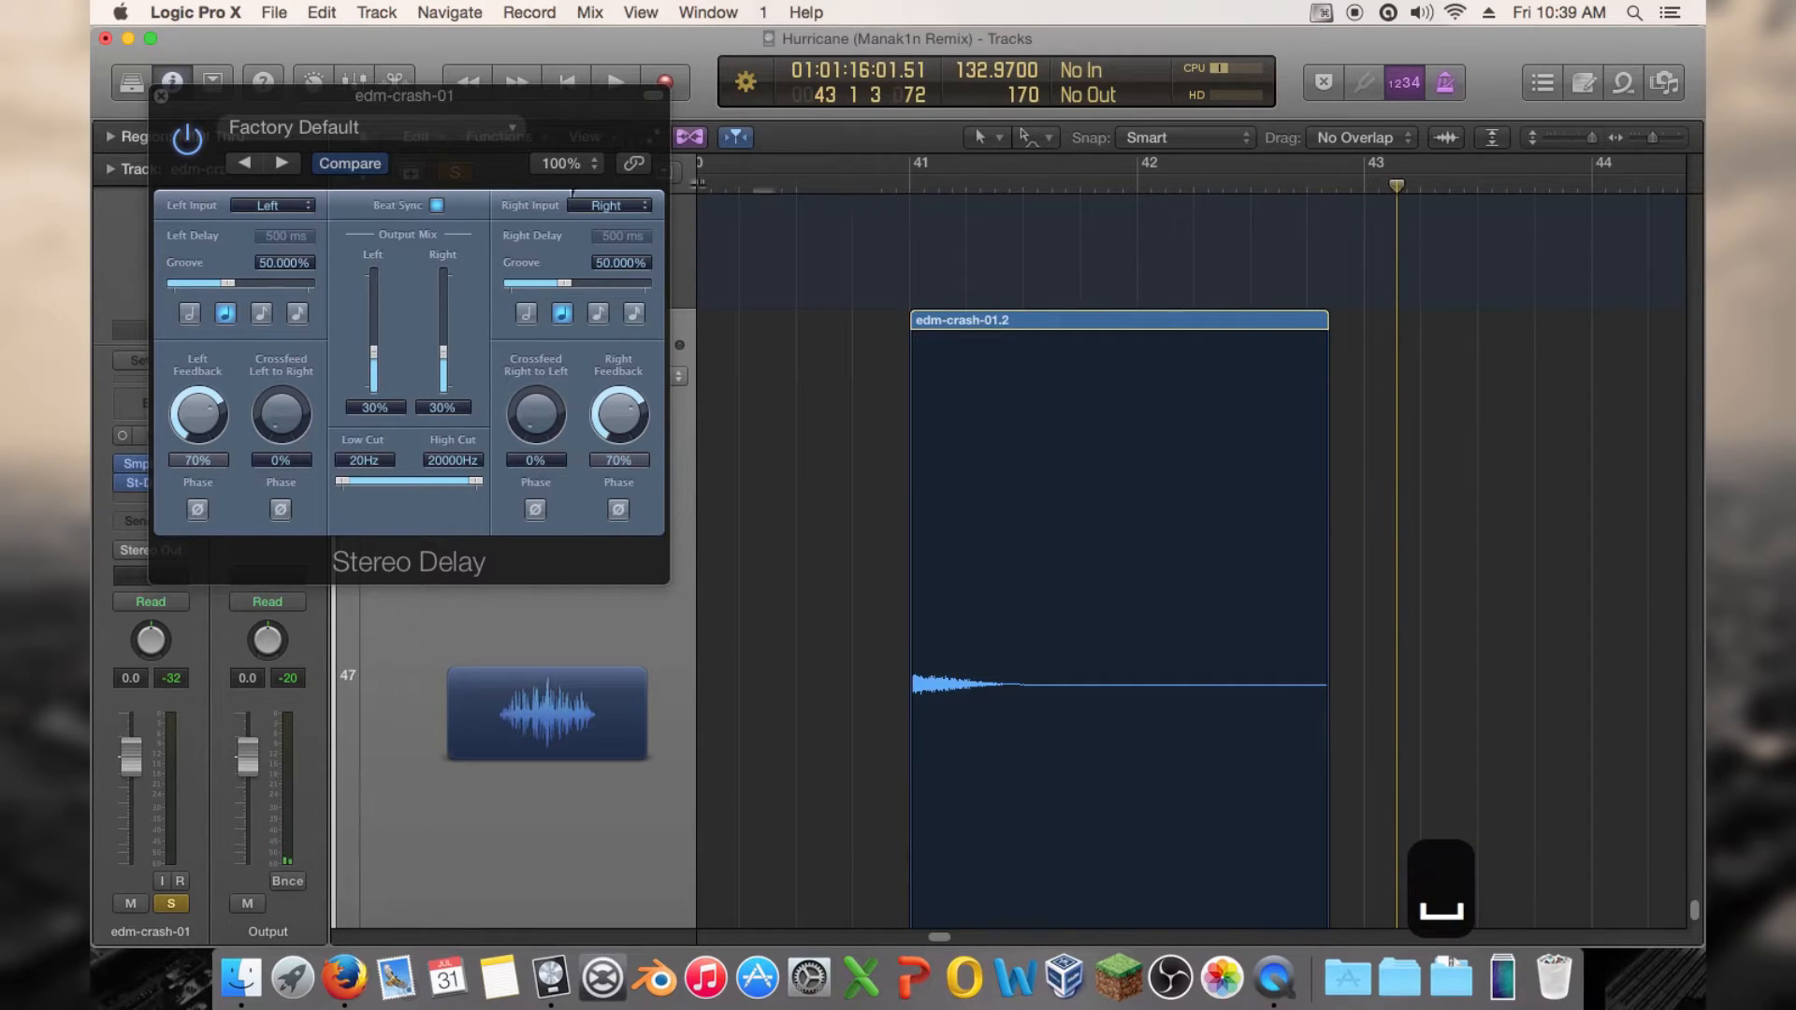
Set the Stereo Delay's left and right feedback to 60%, replay the crash, and close the plug-in window
double_click(616, 461)
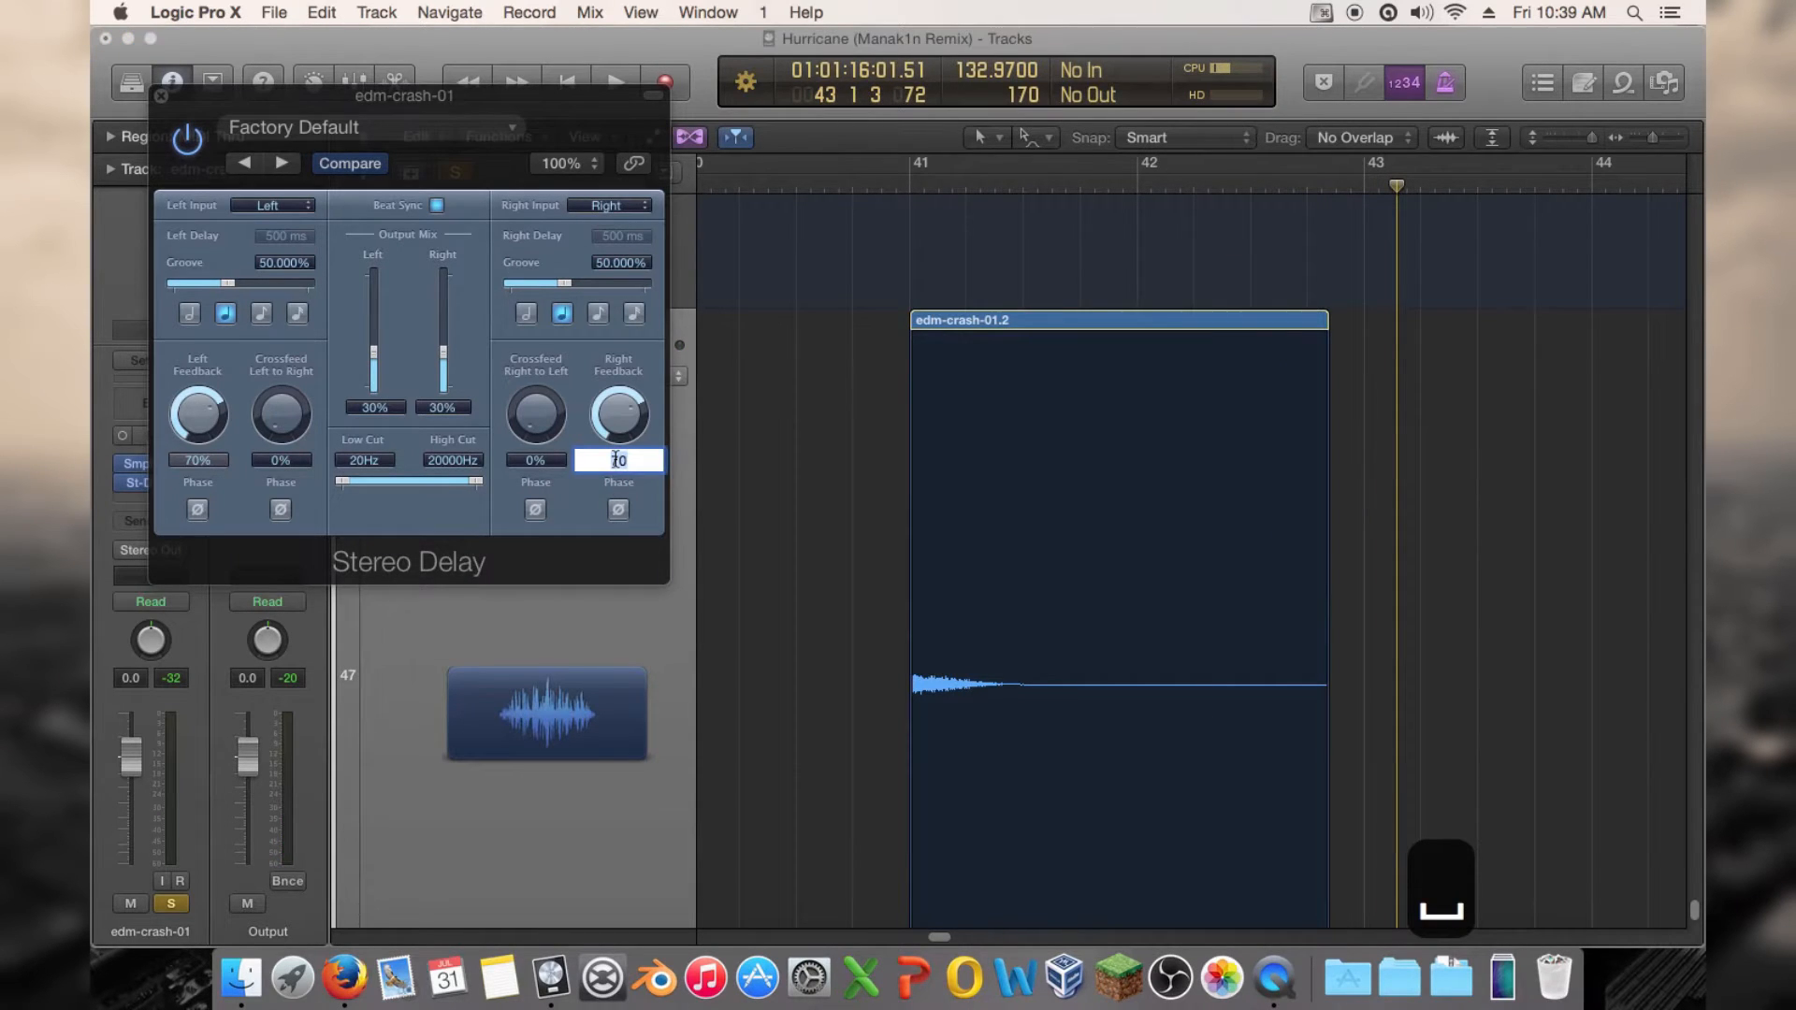
text(60)
double_click(198, 460)
text(60)
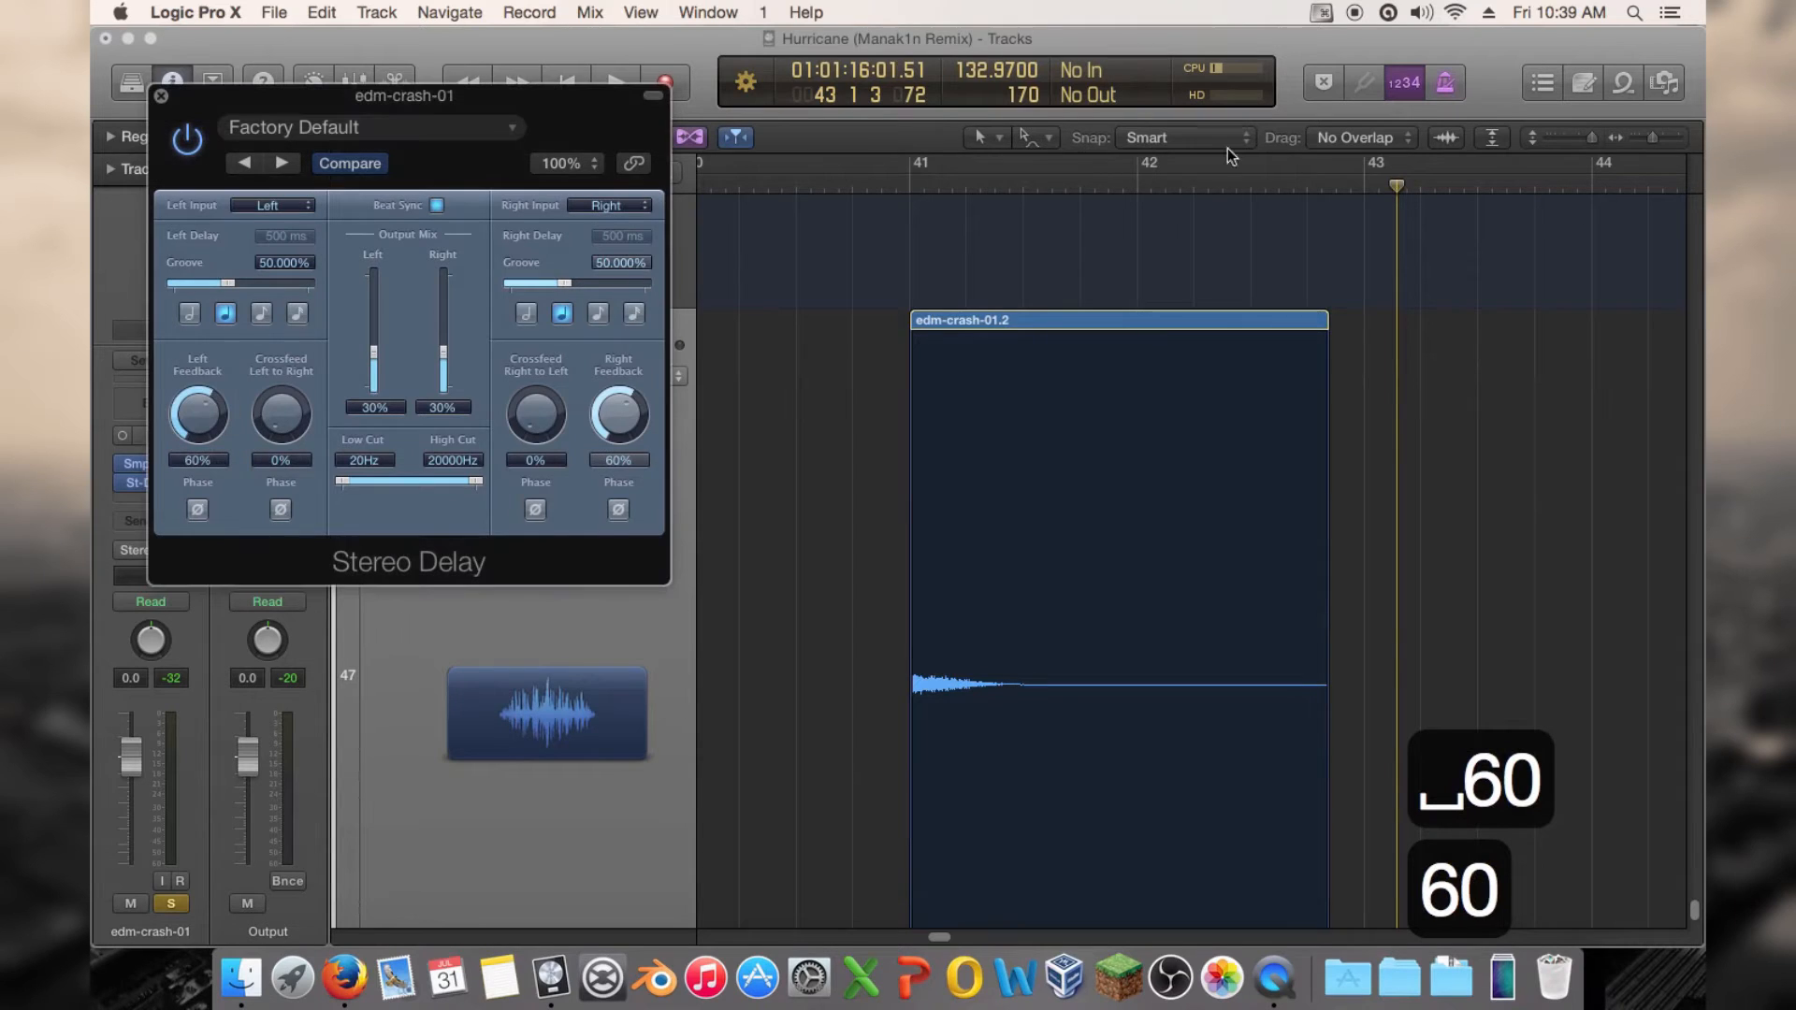
click(896, 190)
click(894, 183)
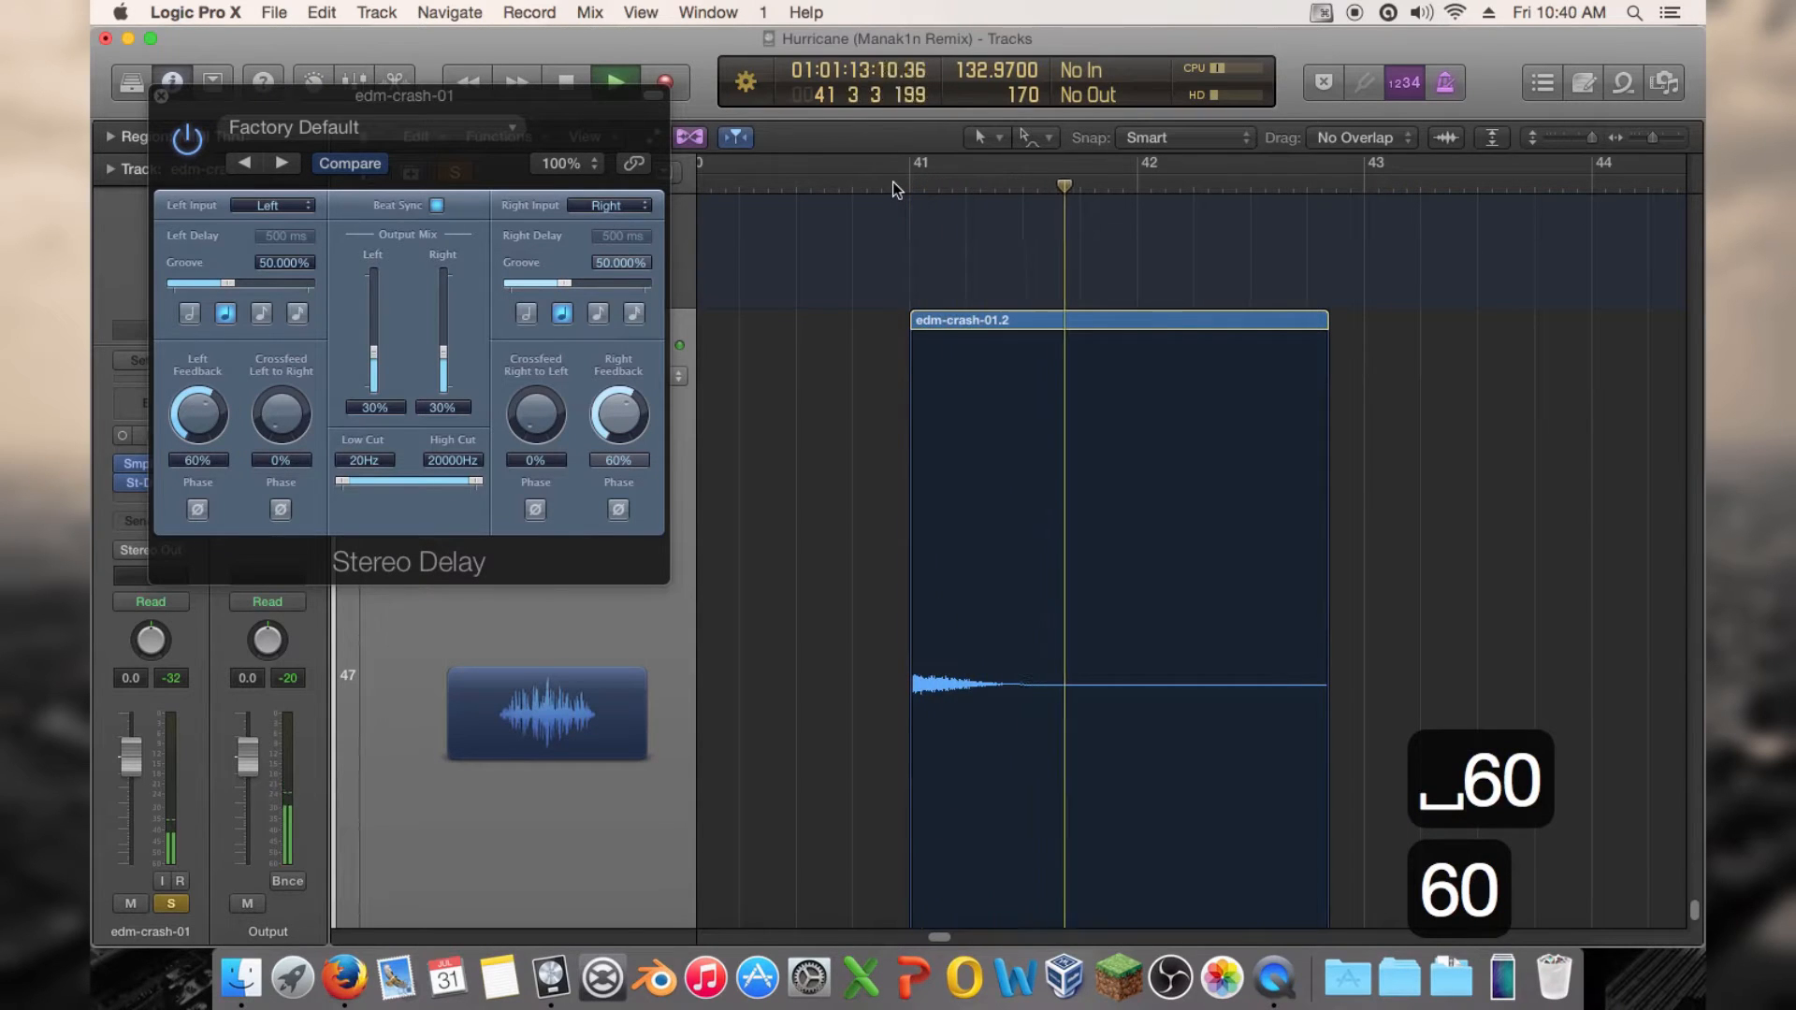
key(space)
click(165, 98)
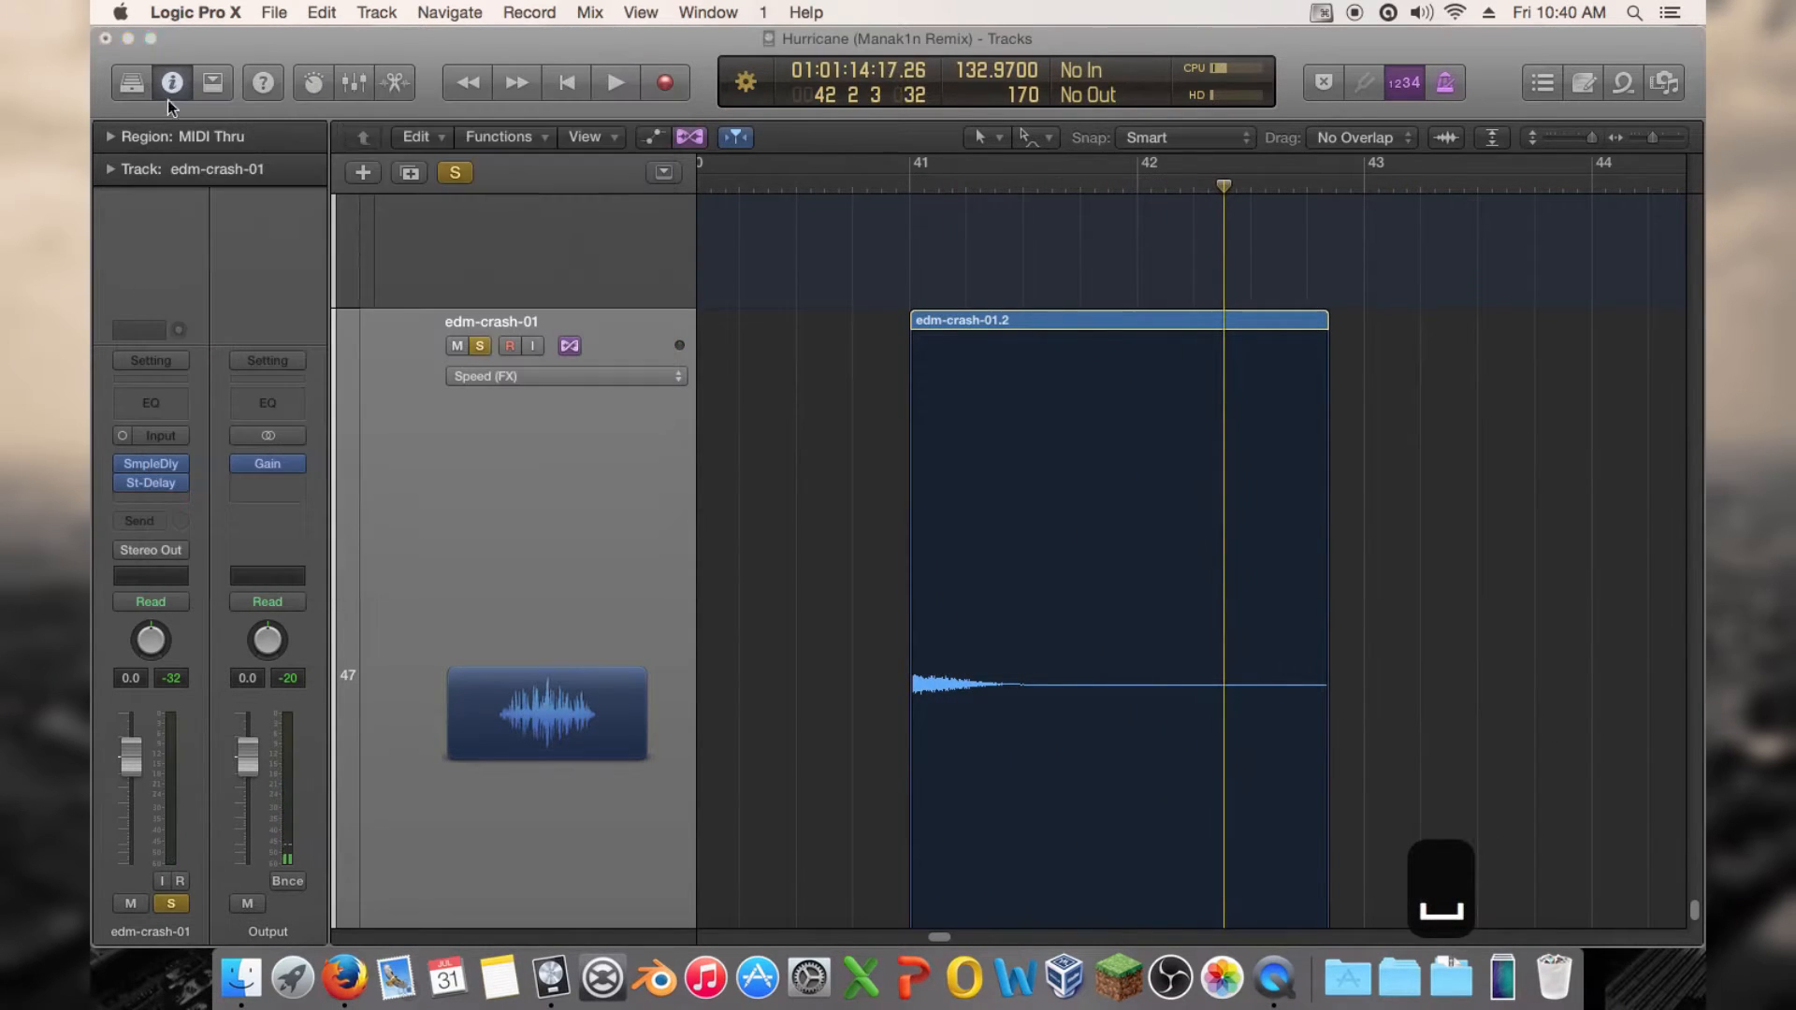
Unsolo the edm-crash-01 track and play the full mix from beat 3 of bar 40
click(734, 189)
click(480, 345)
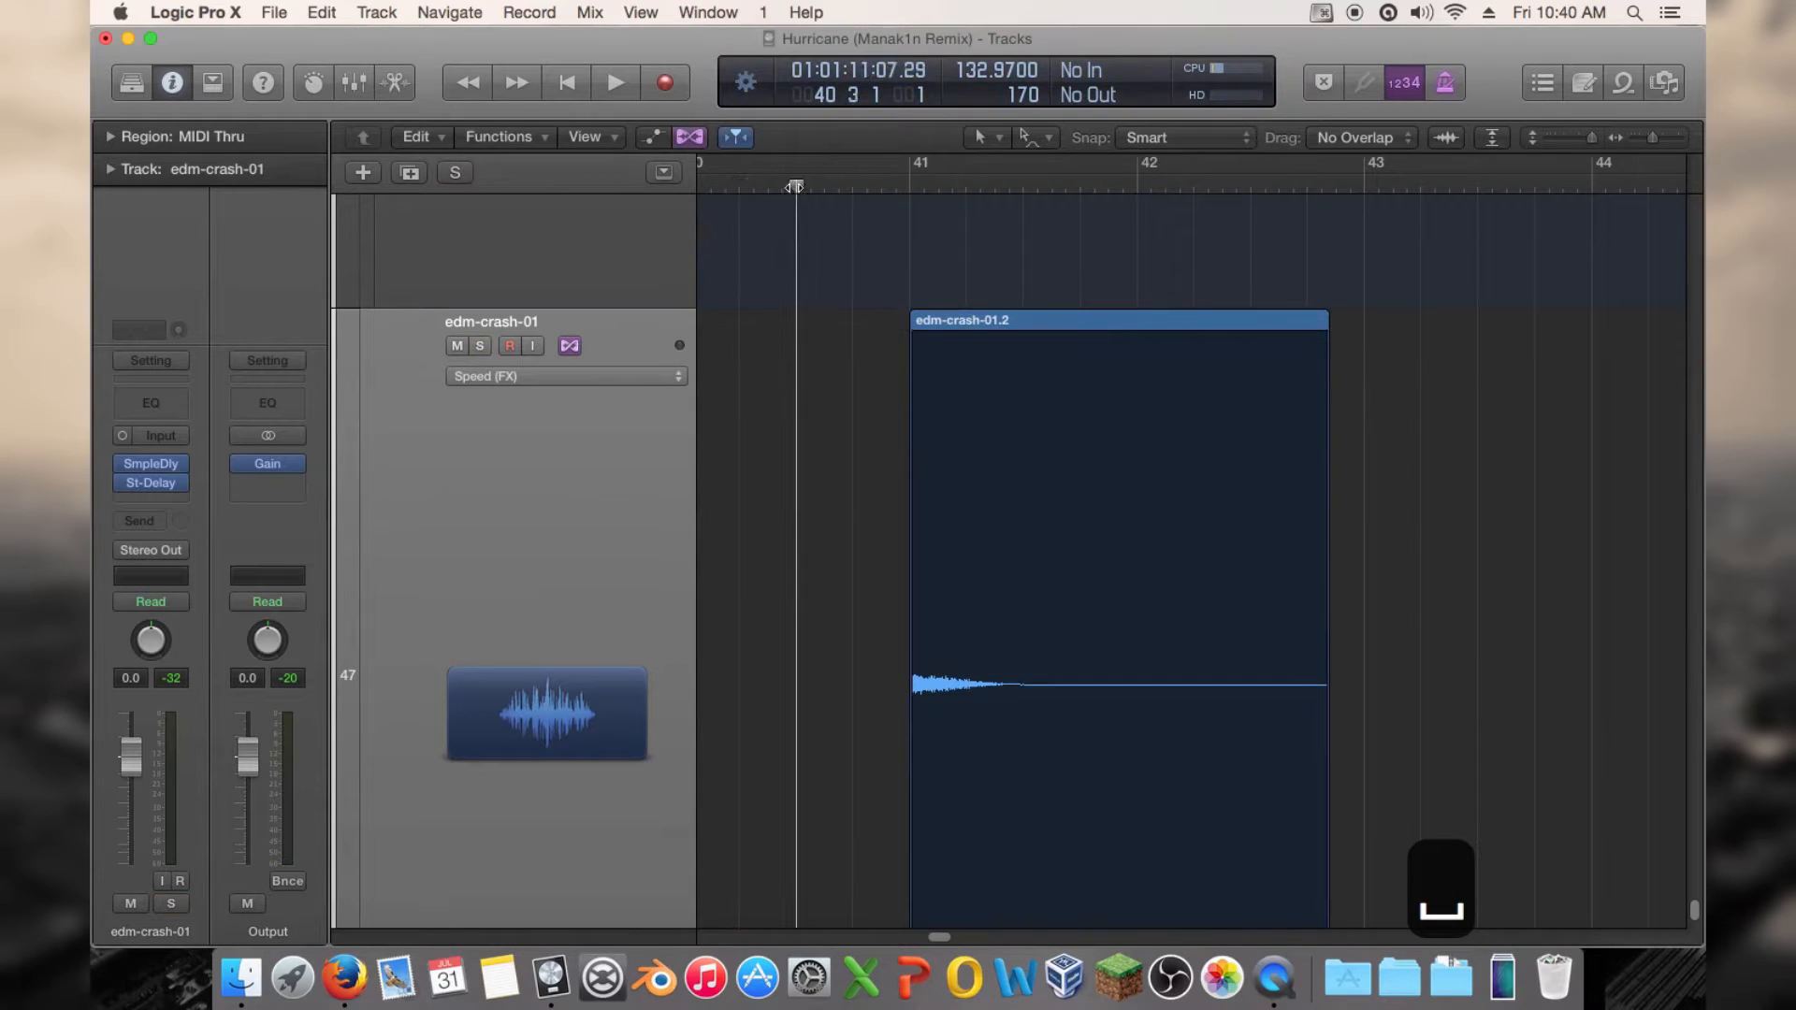
key(space)
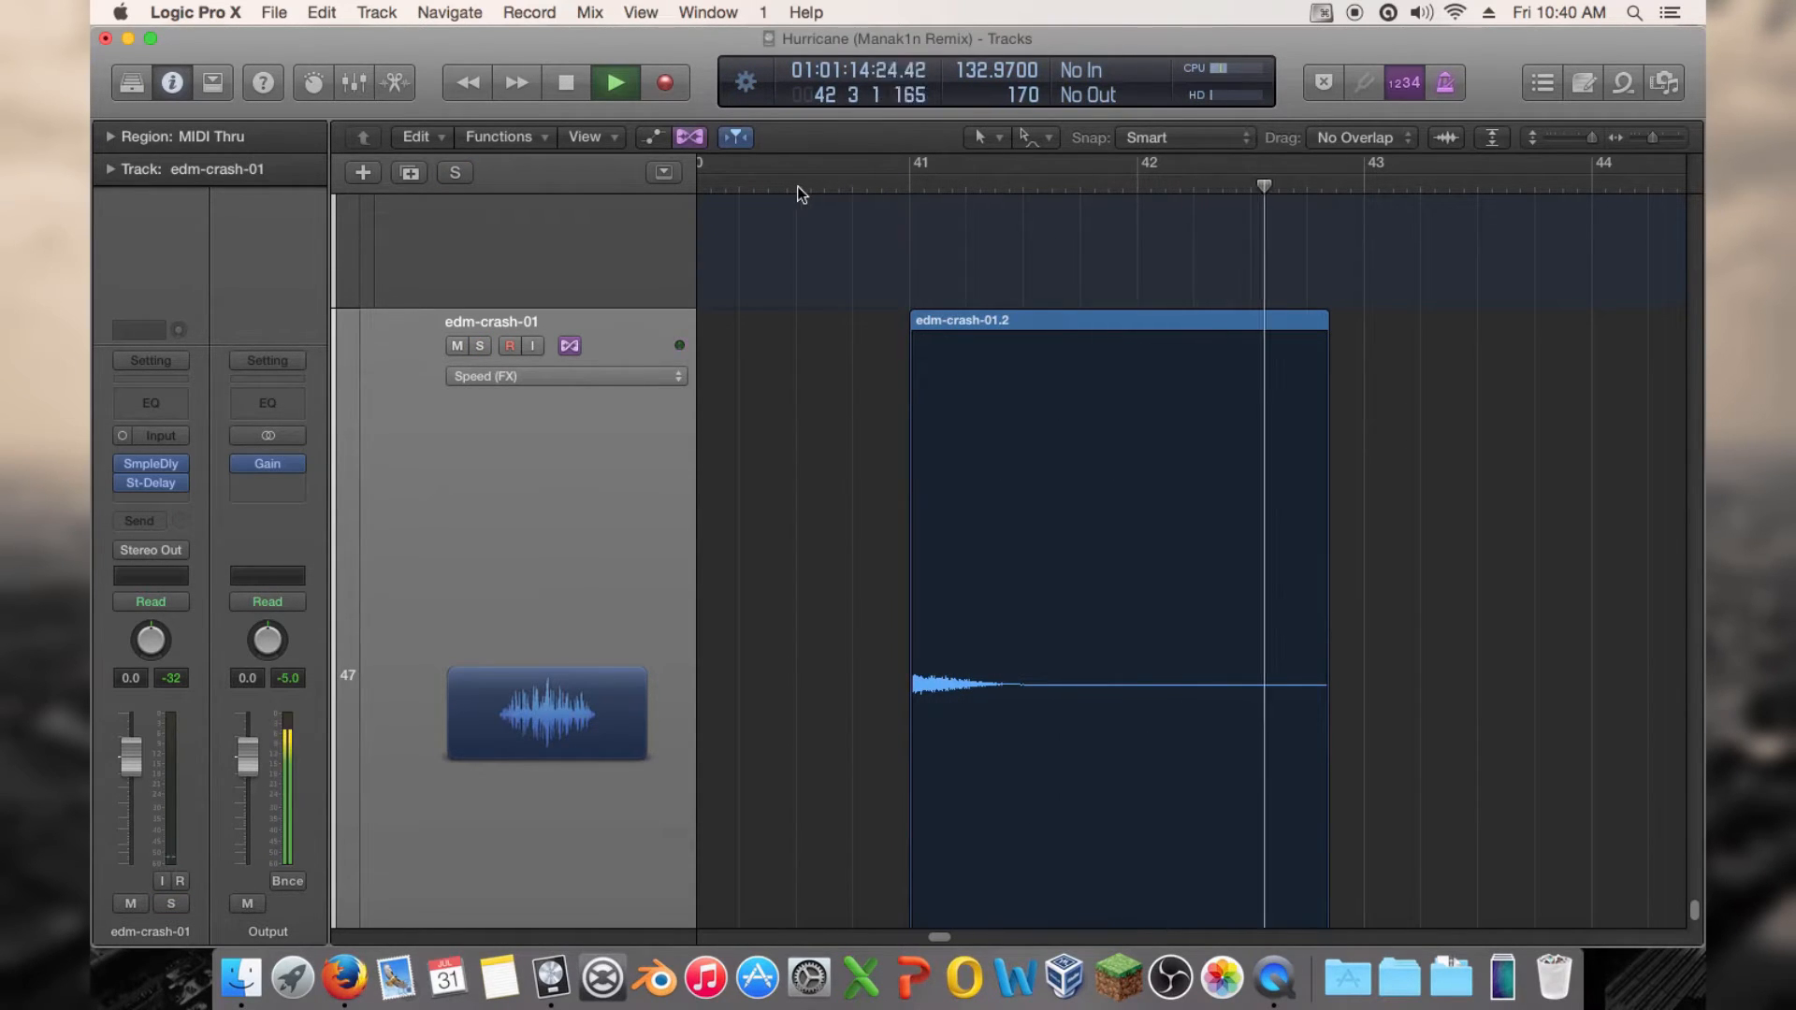
key(space)
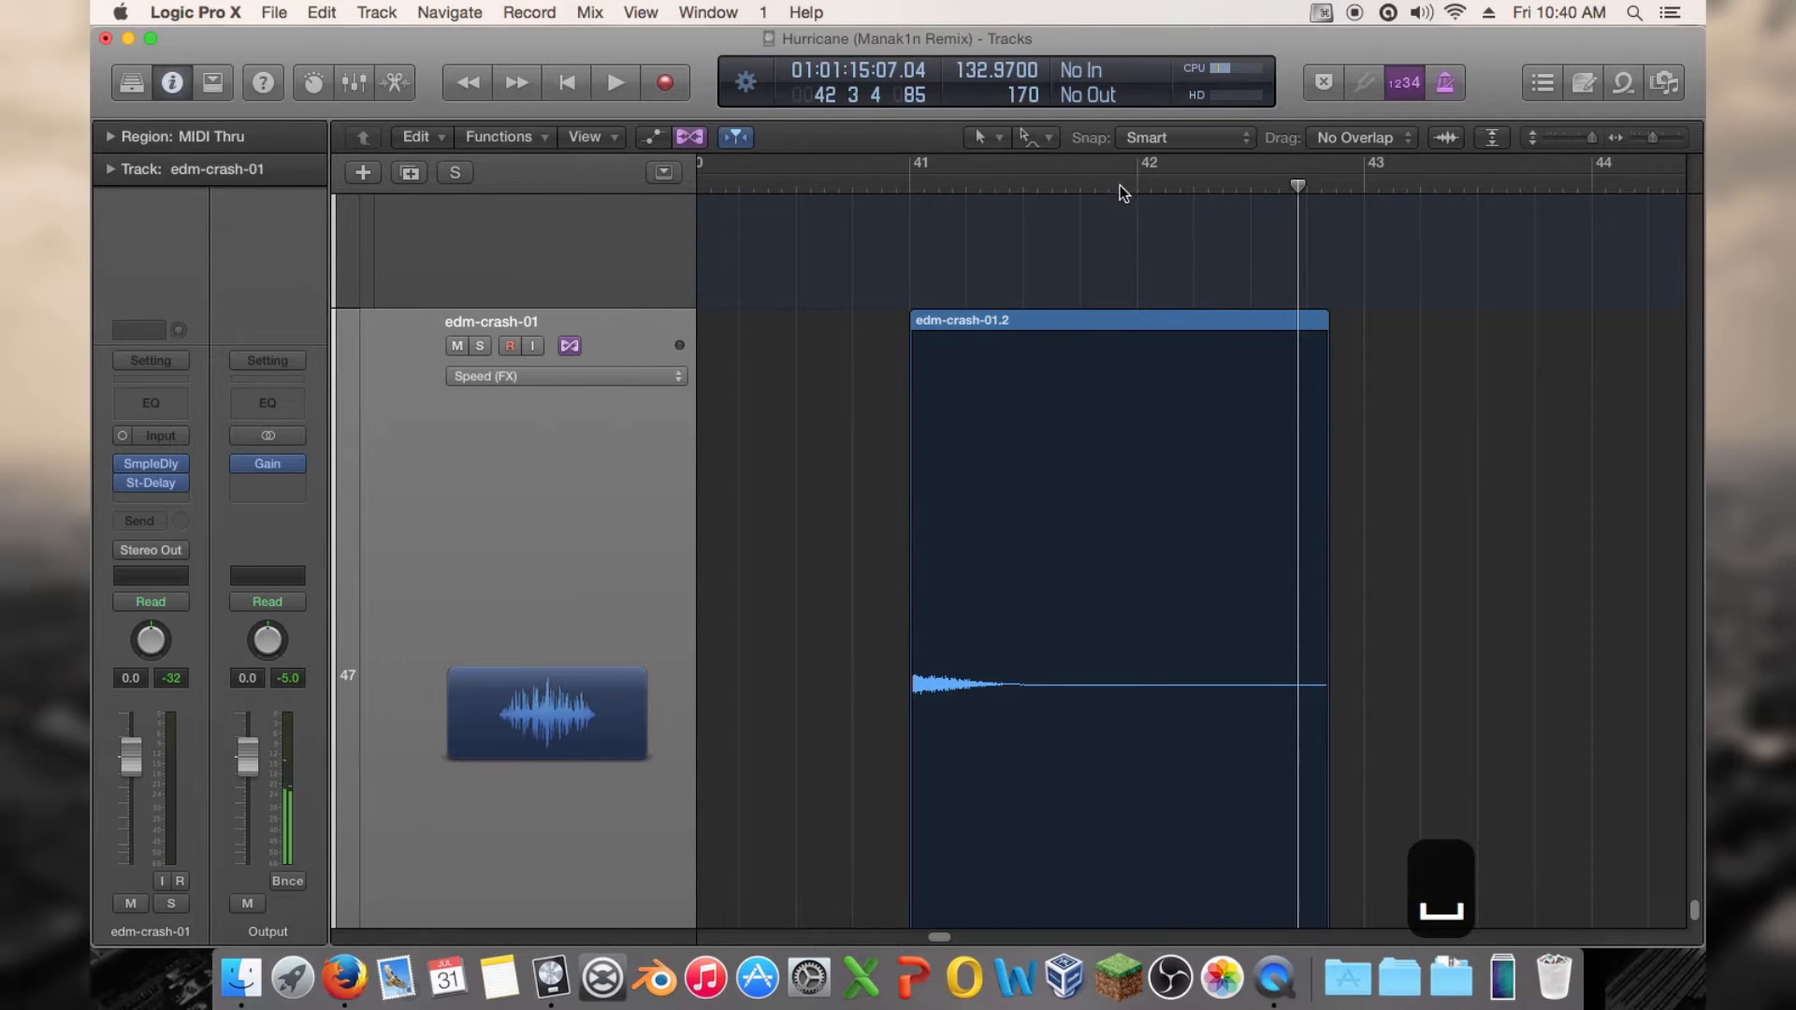
Automate the crash track's volume to drop from 0 dB at bar 42 to about -134 dB immediately after, and play it
drag(1123, 188, 1137, 186)
key(a)
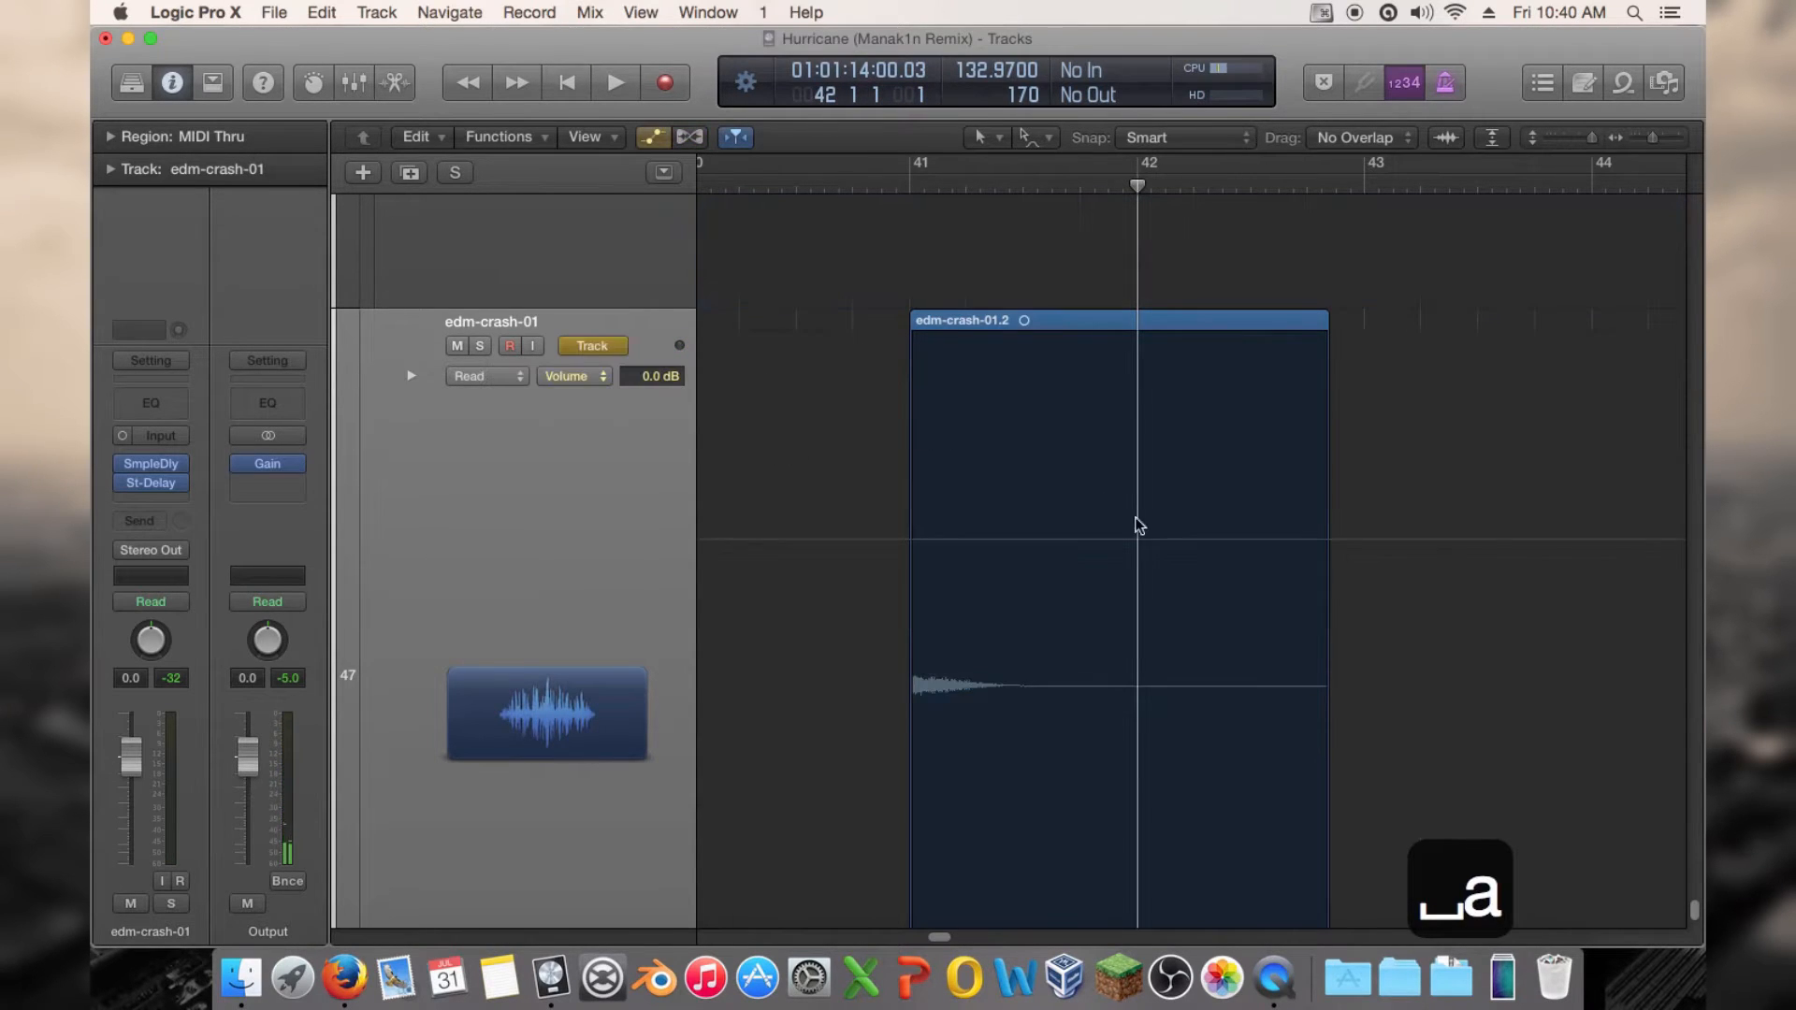
click(1140, 547)
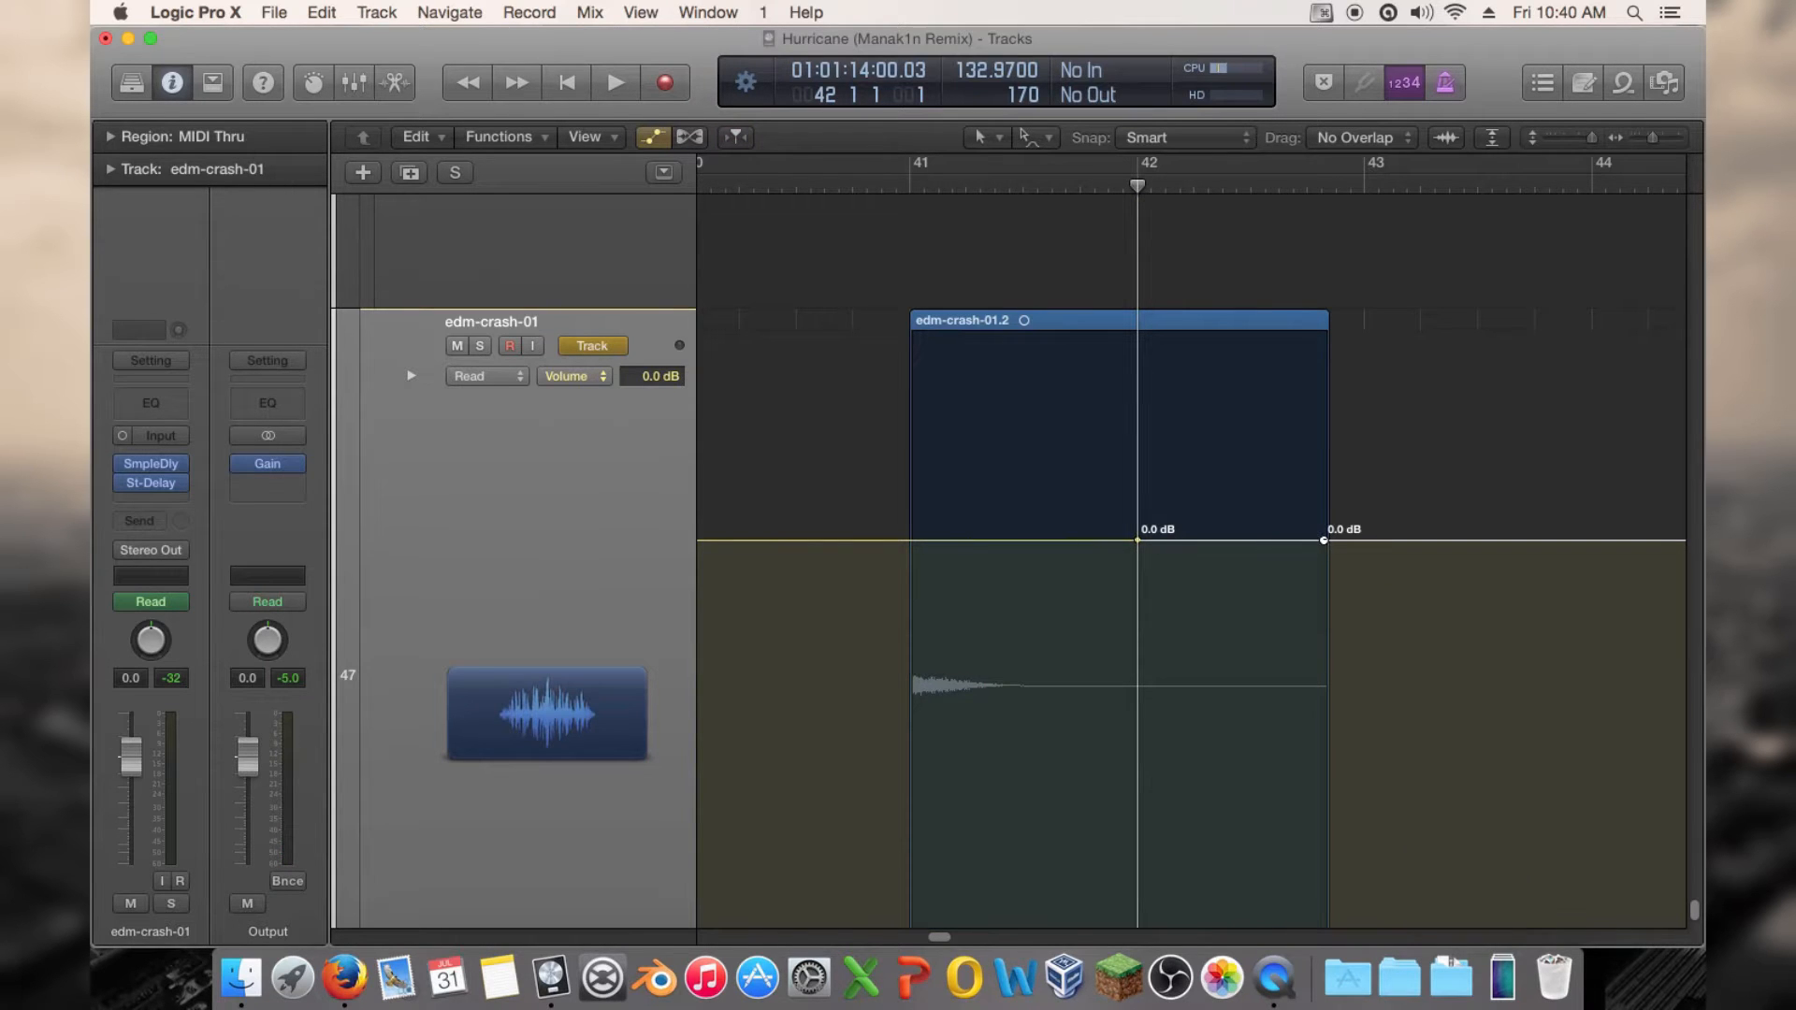
drag(1323, 540, 1142, 868)
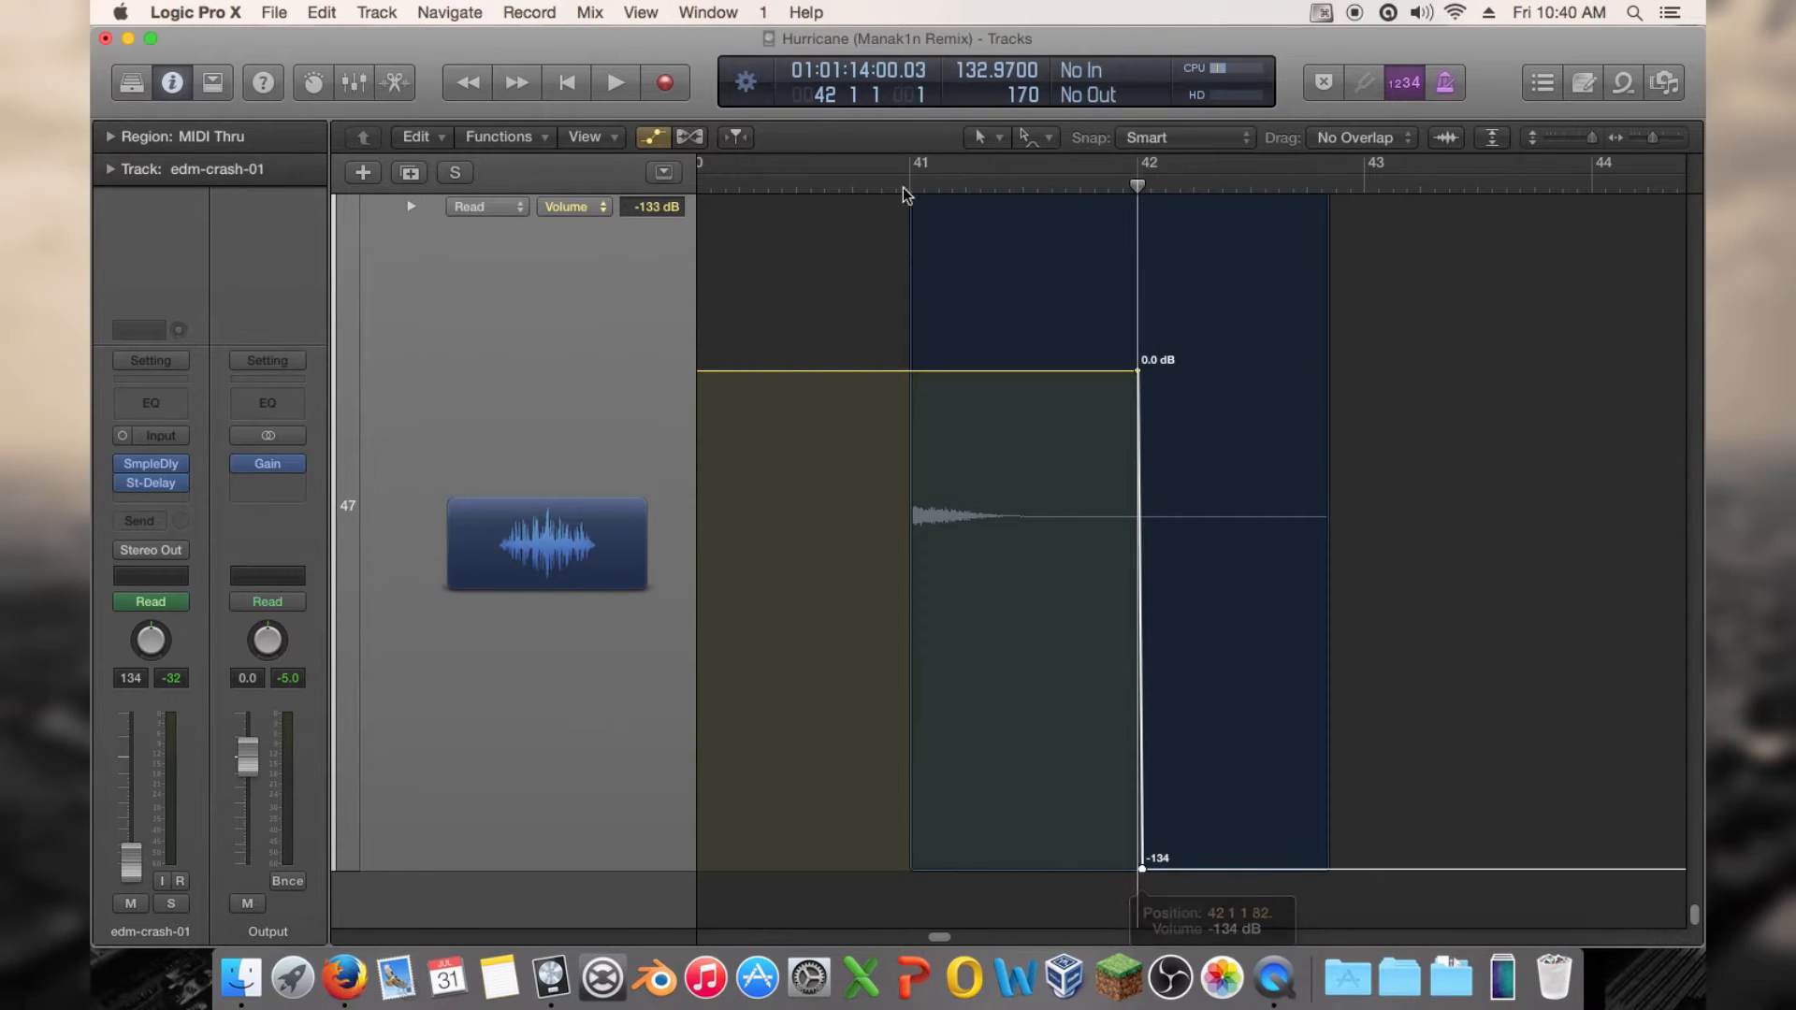
click(904, 187)
key(space)
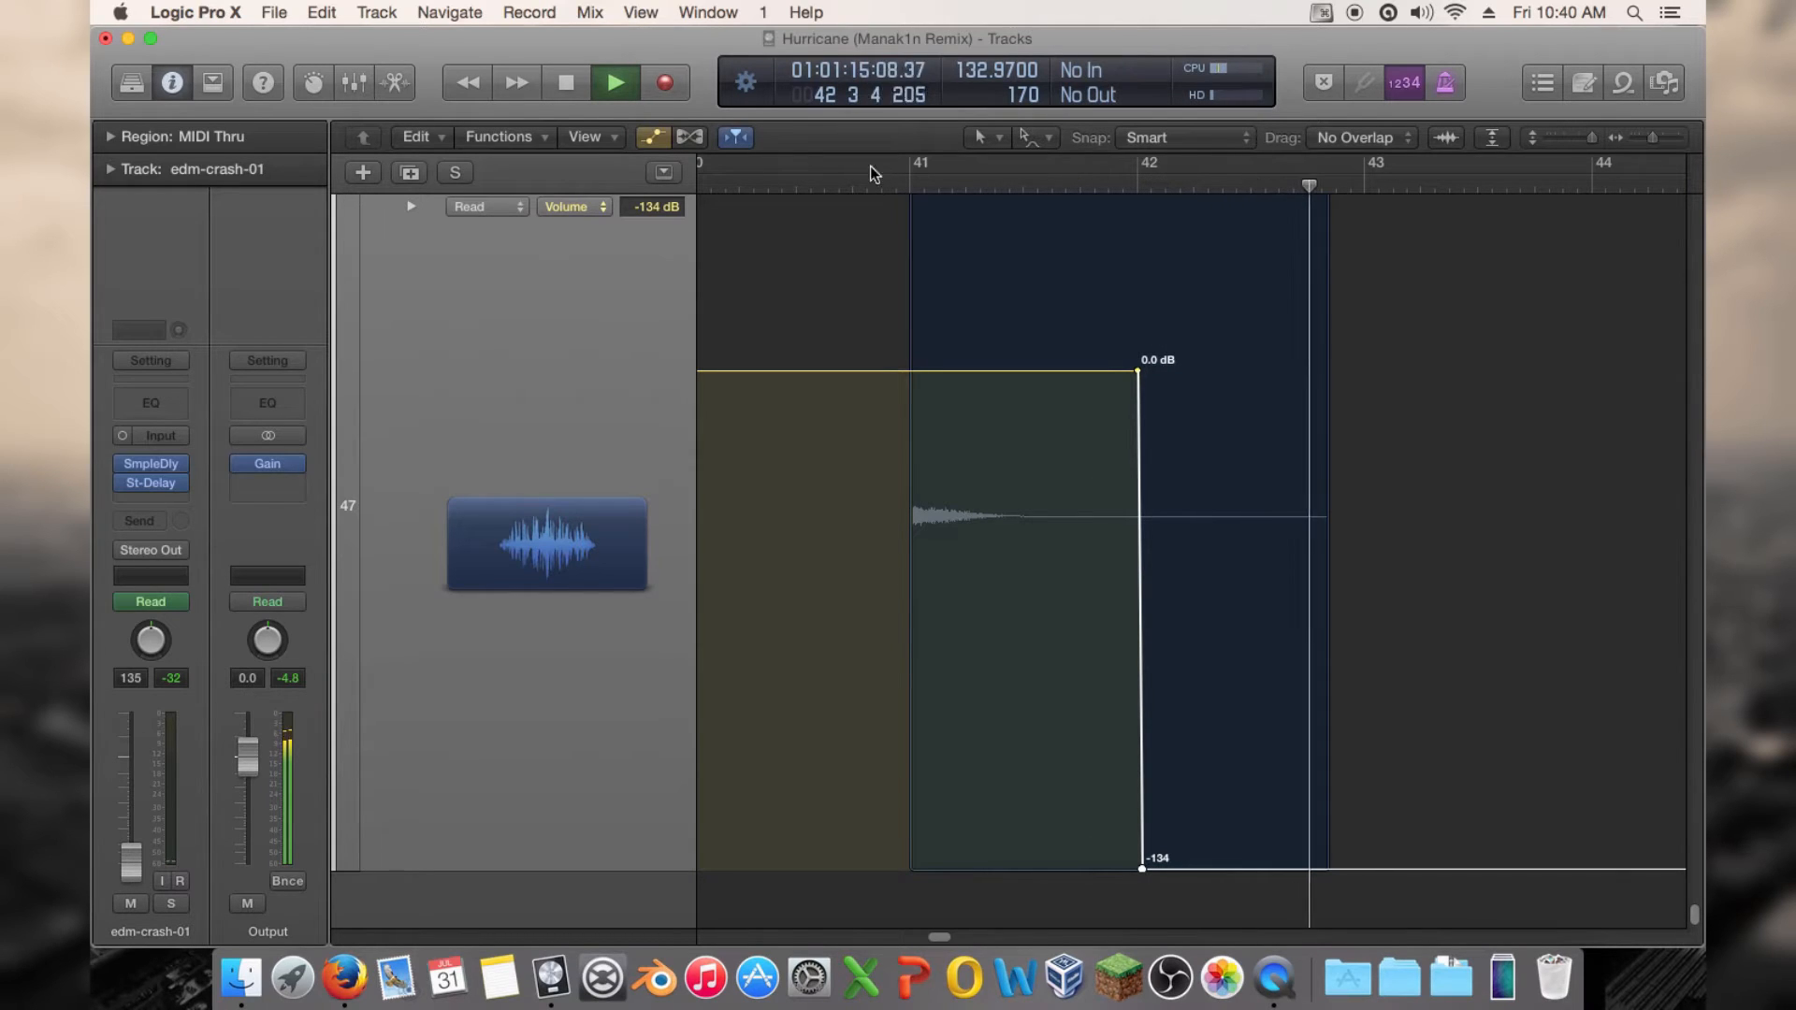
Stretch the crash's volume fade to start at about 41 4 3 and end at -∞ dB around 42 2 3, playing it back
click(727, 186)
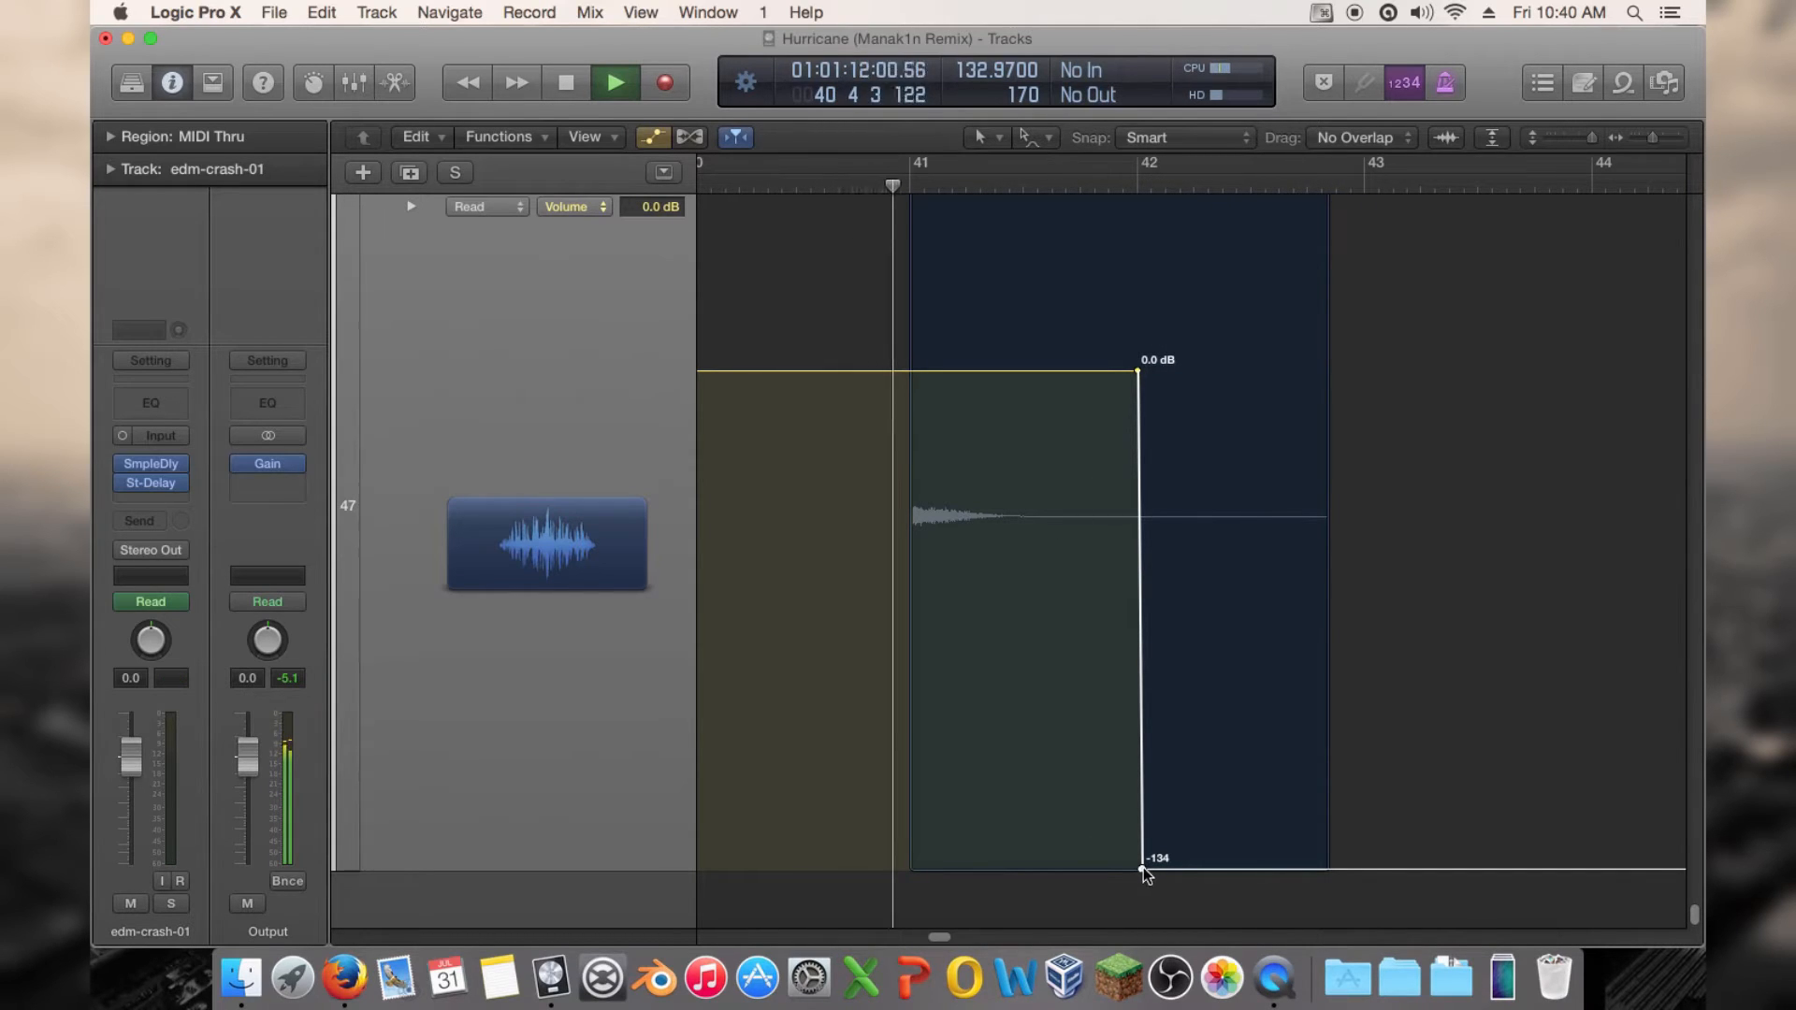
drag(1142, 871, 1225, 895)
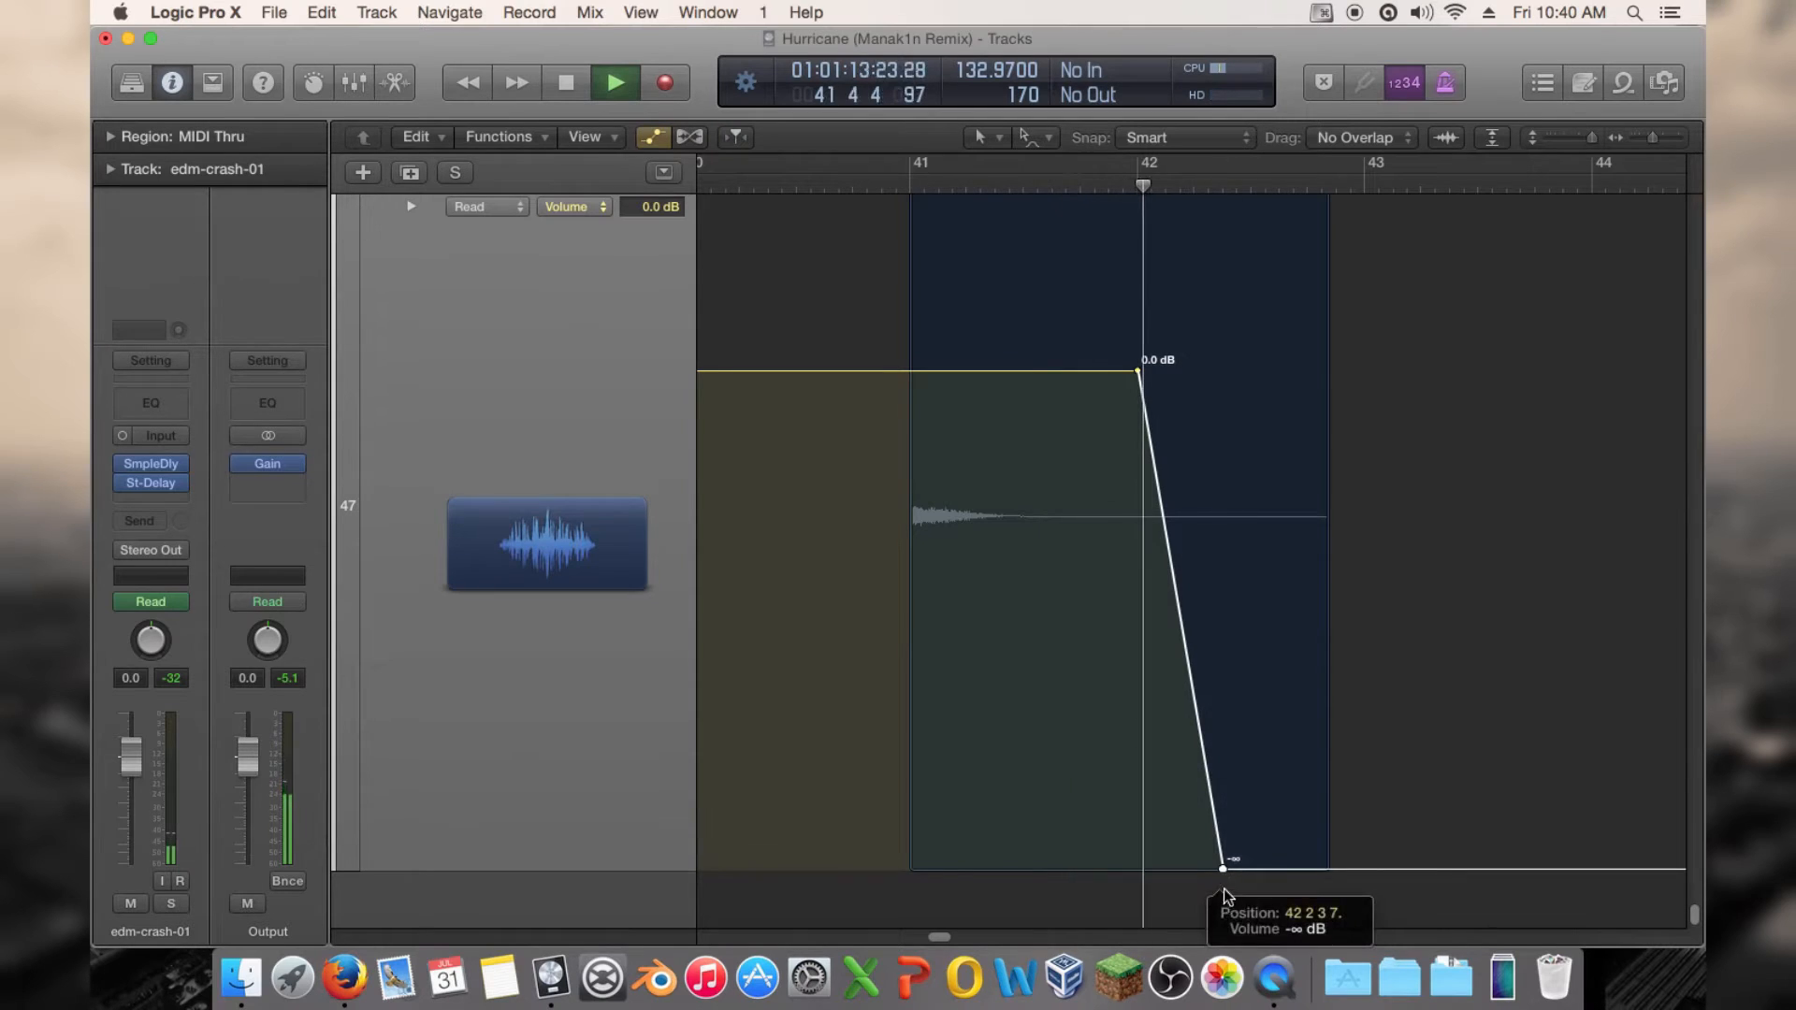
key(space)
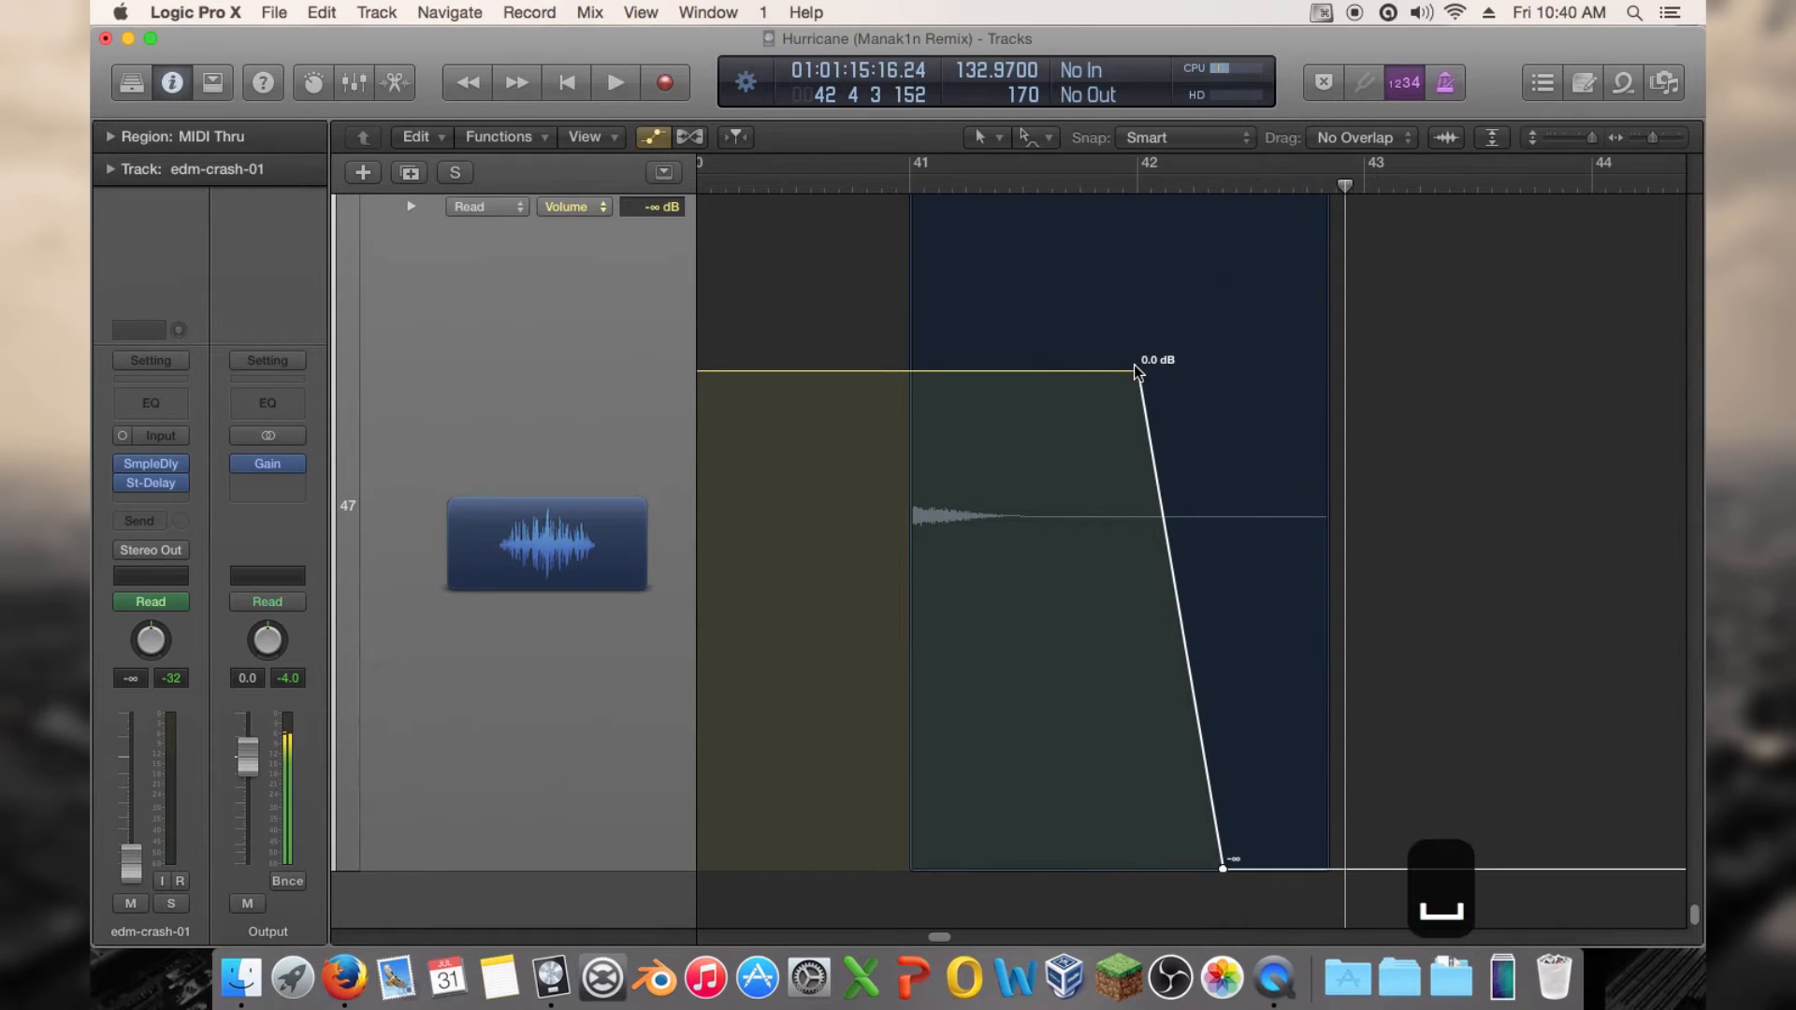
drag(1134, 371, 1120, 371)
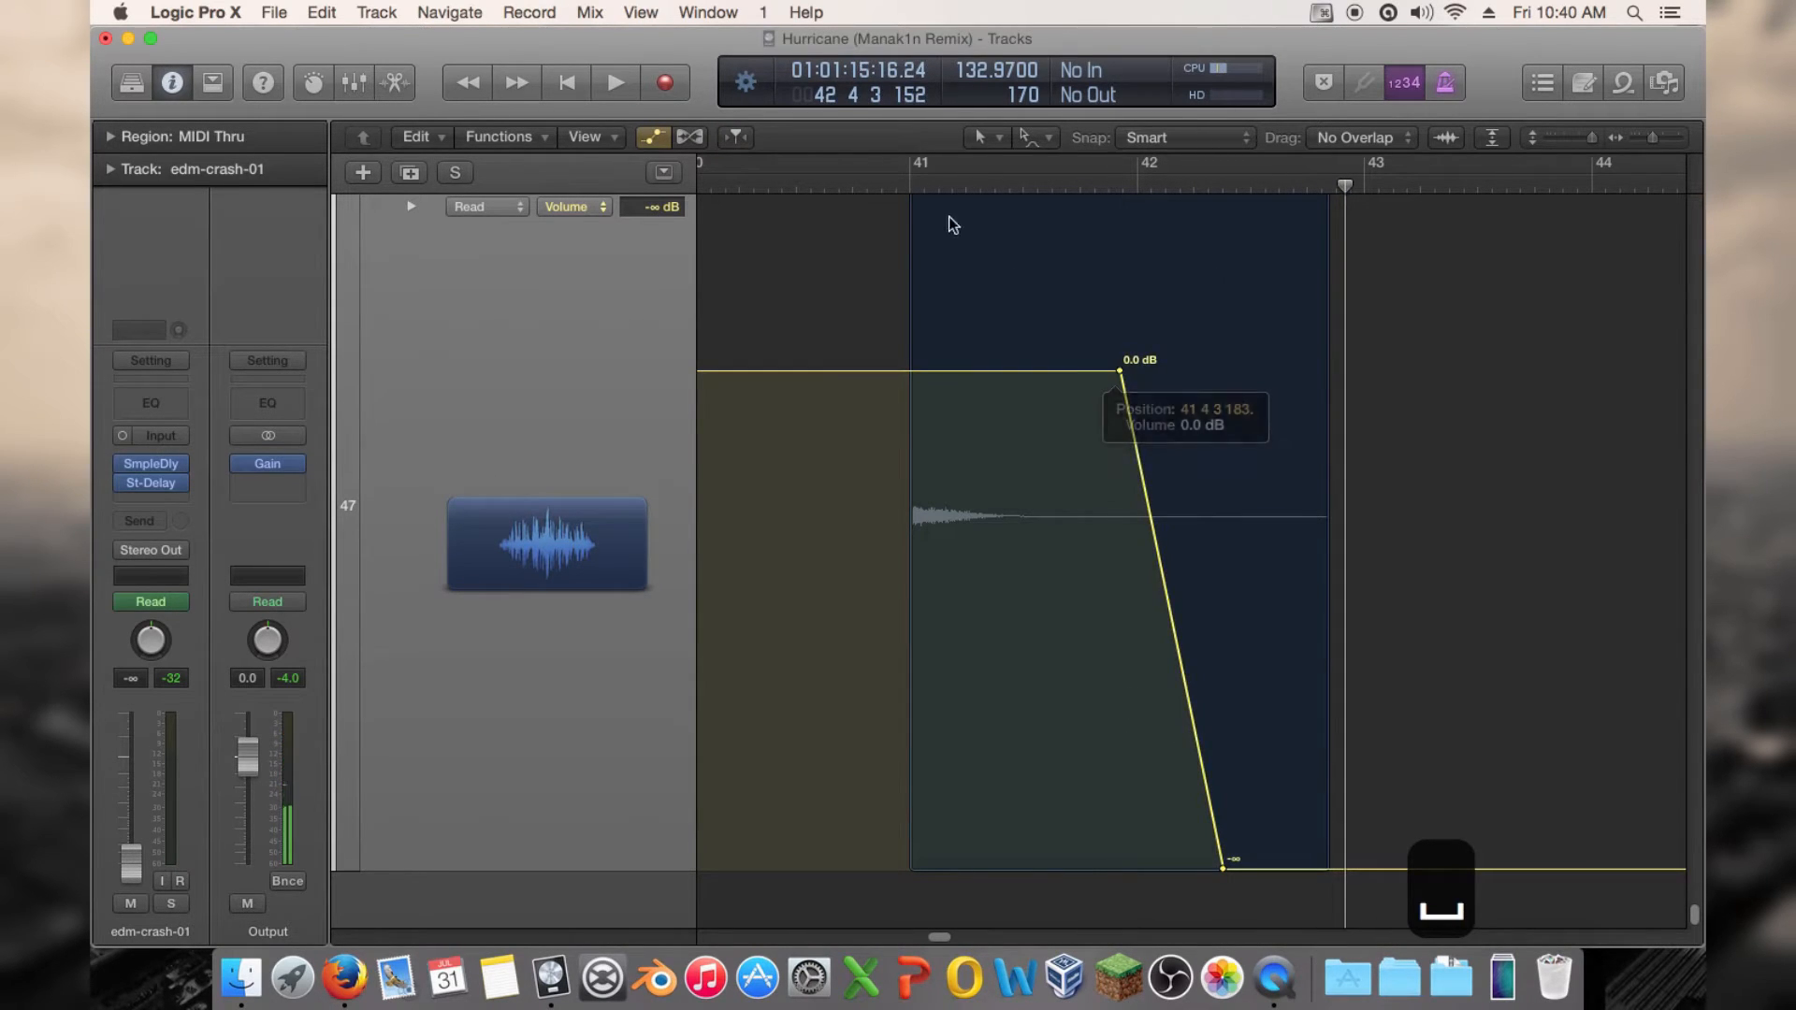
double_click(867, 185)
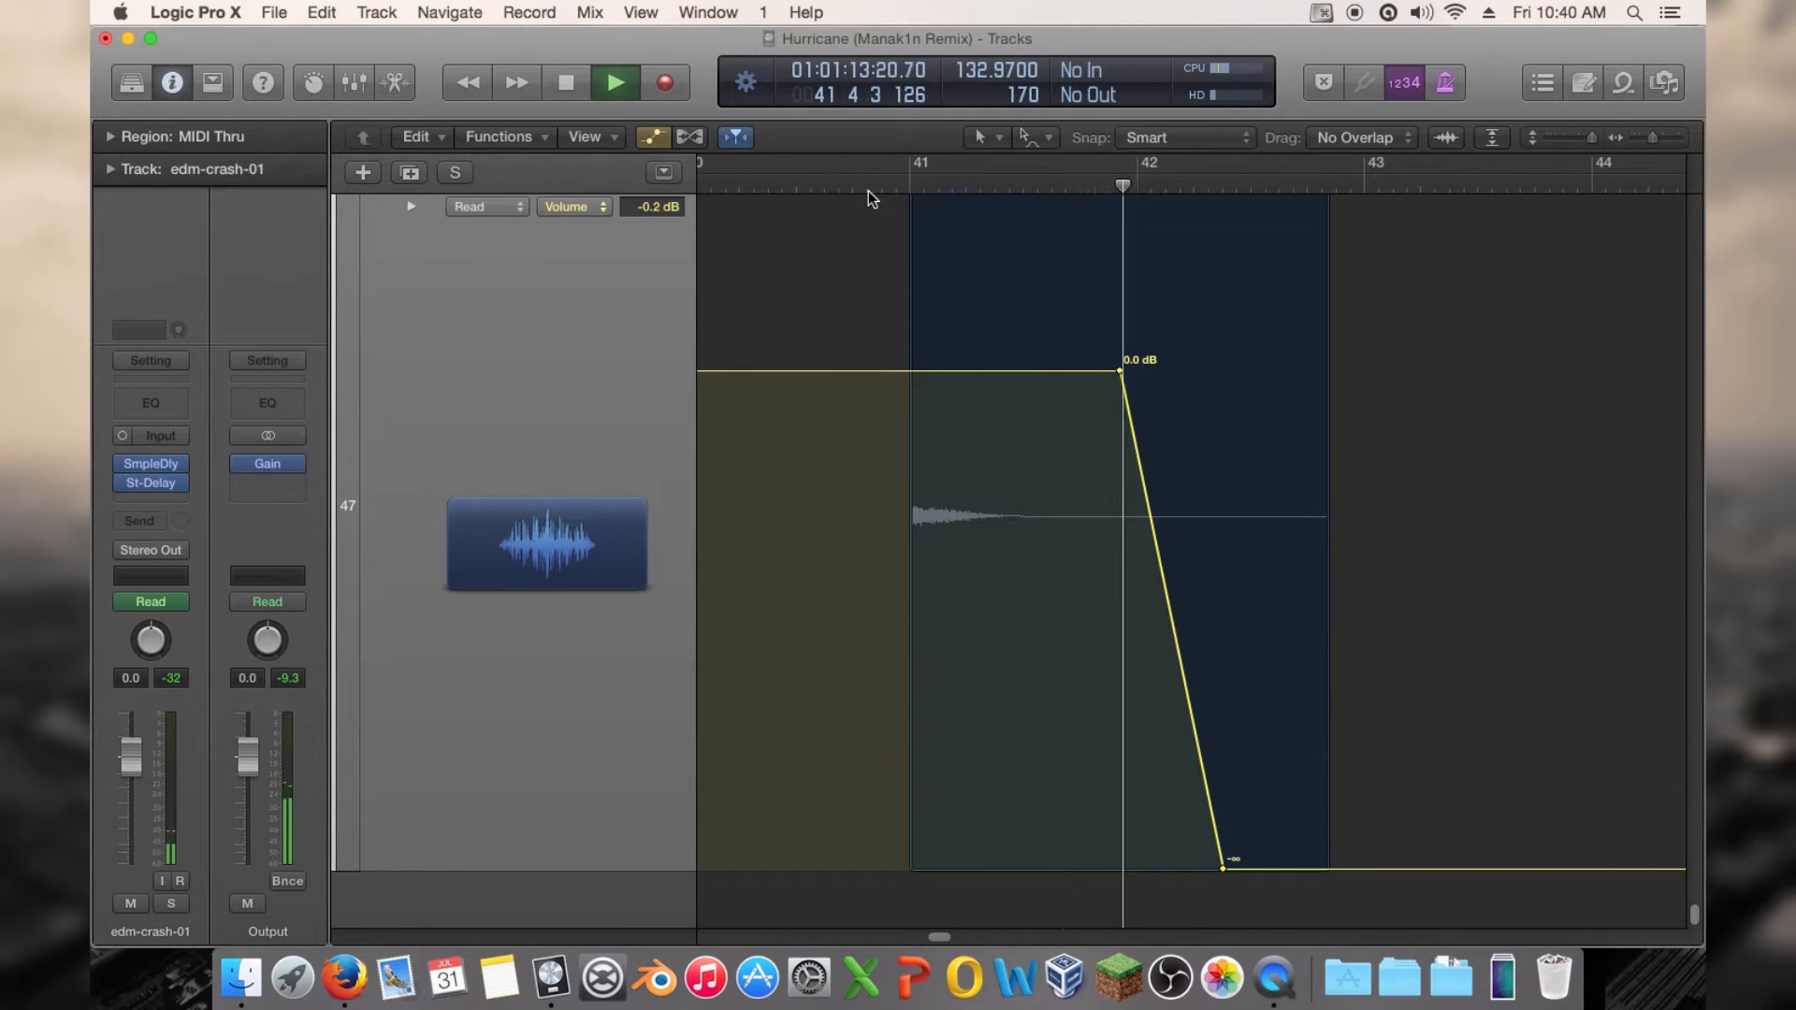
key(space)
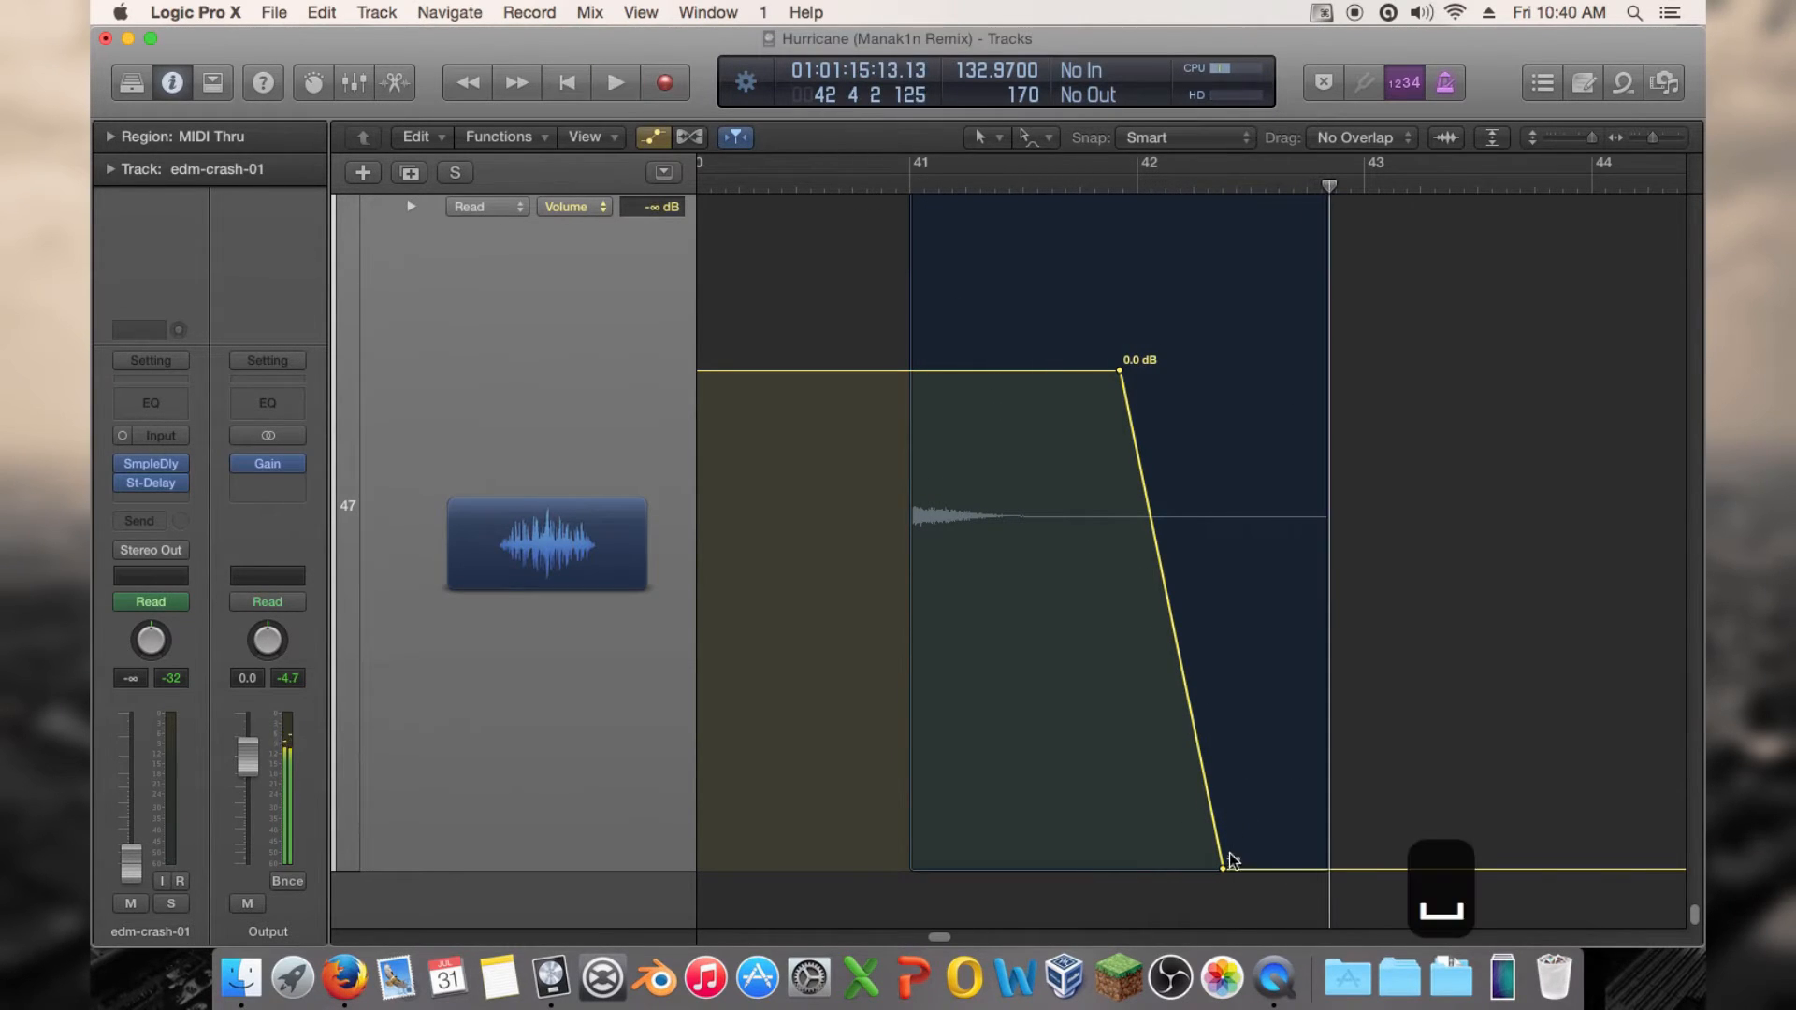
Shorten the fade by moving its end point earlier in bar 42, at about -141 dB, and play it
drag(1225, 869, 1193, 870)
double_click(903, 182)
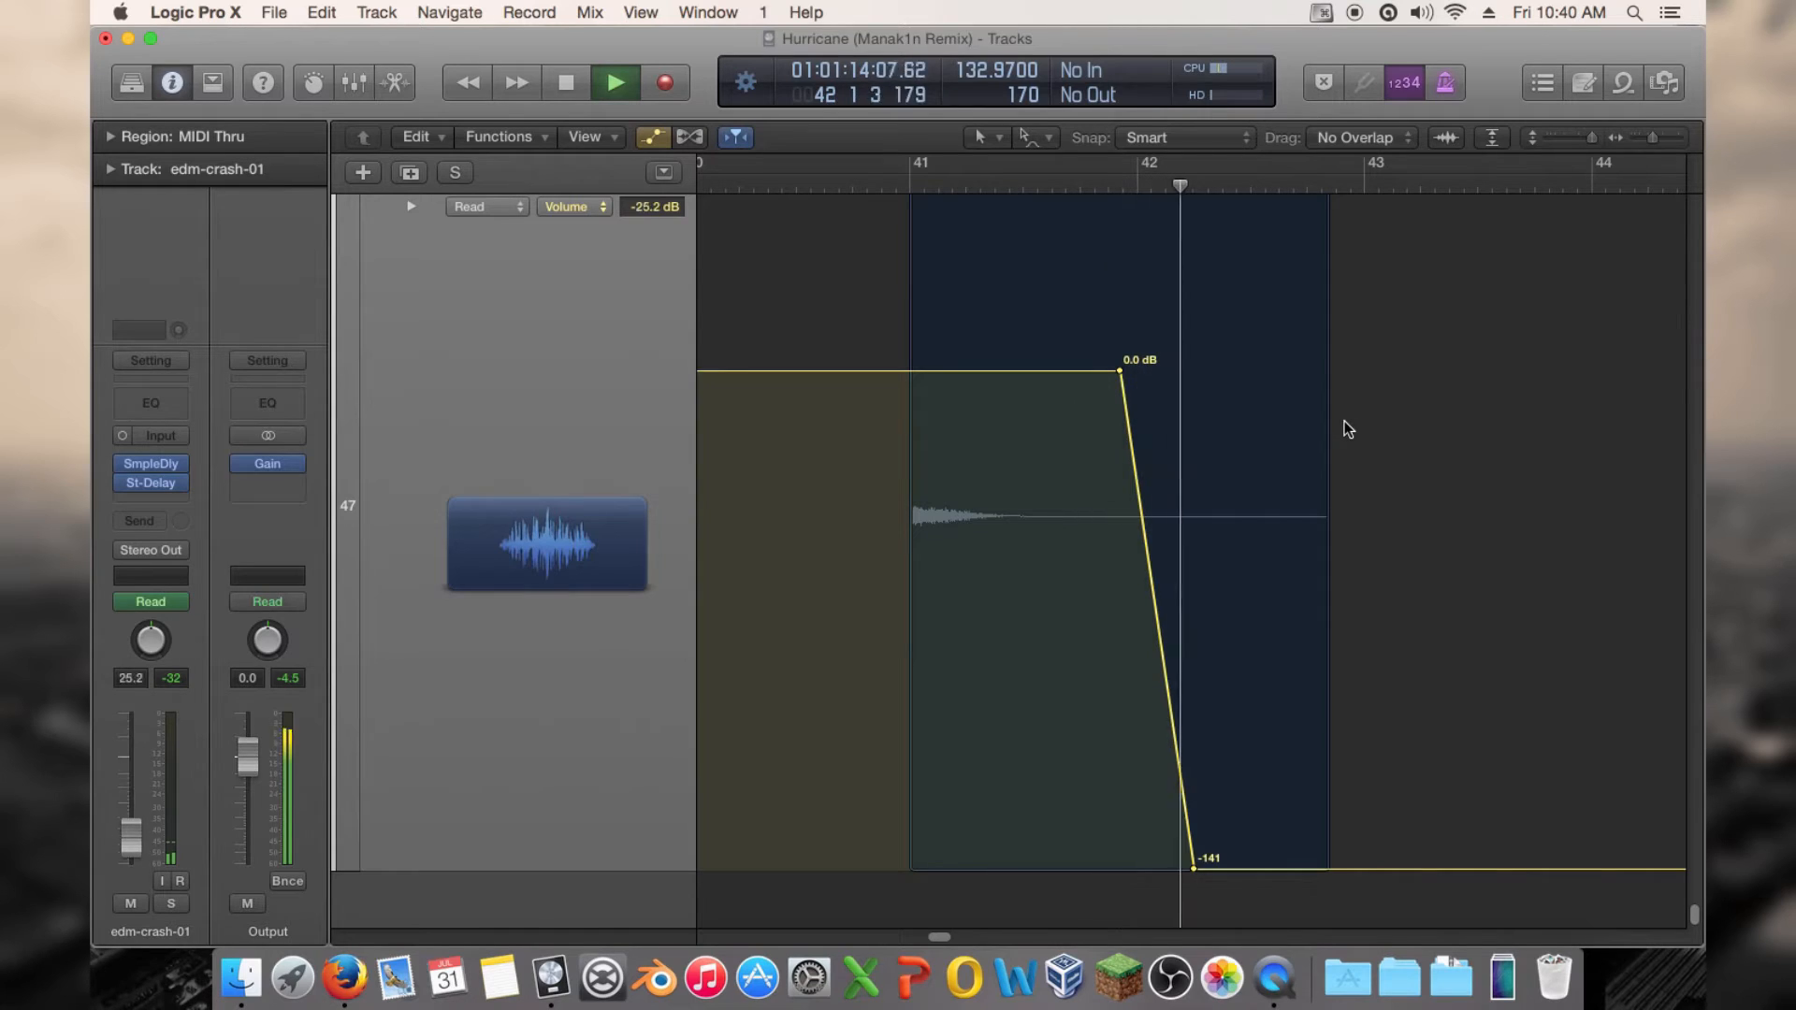
key(space)
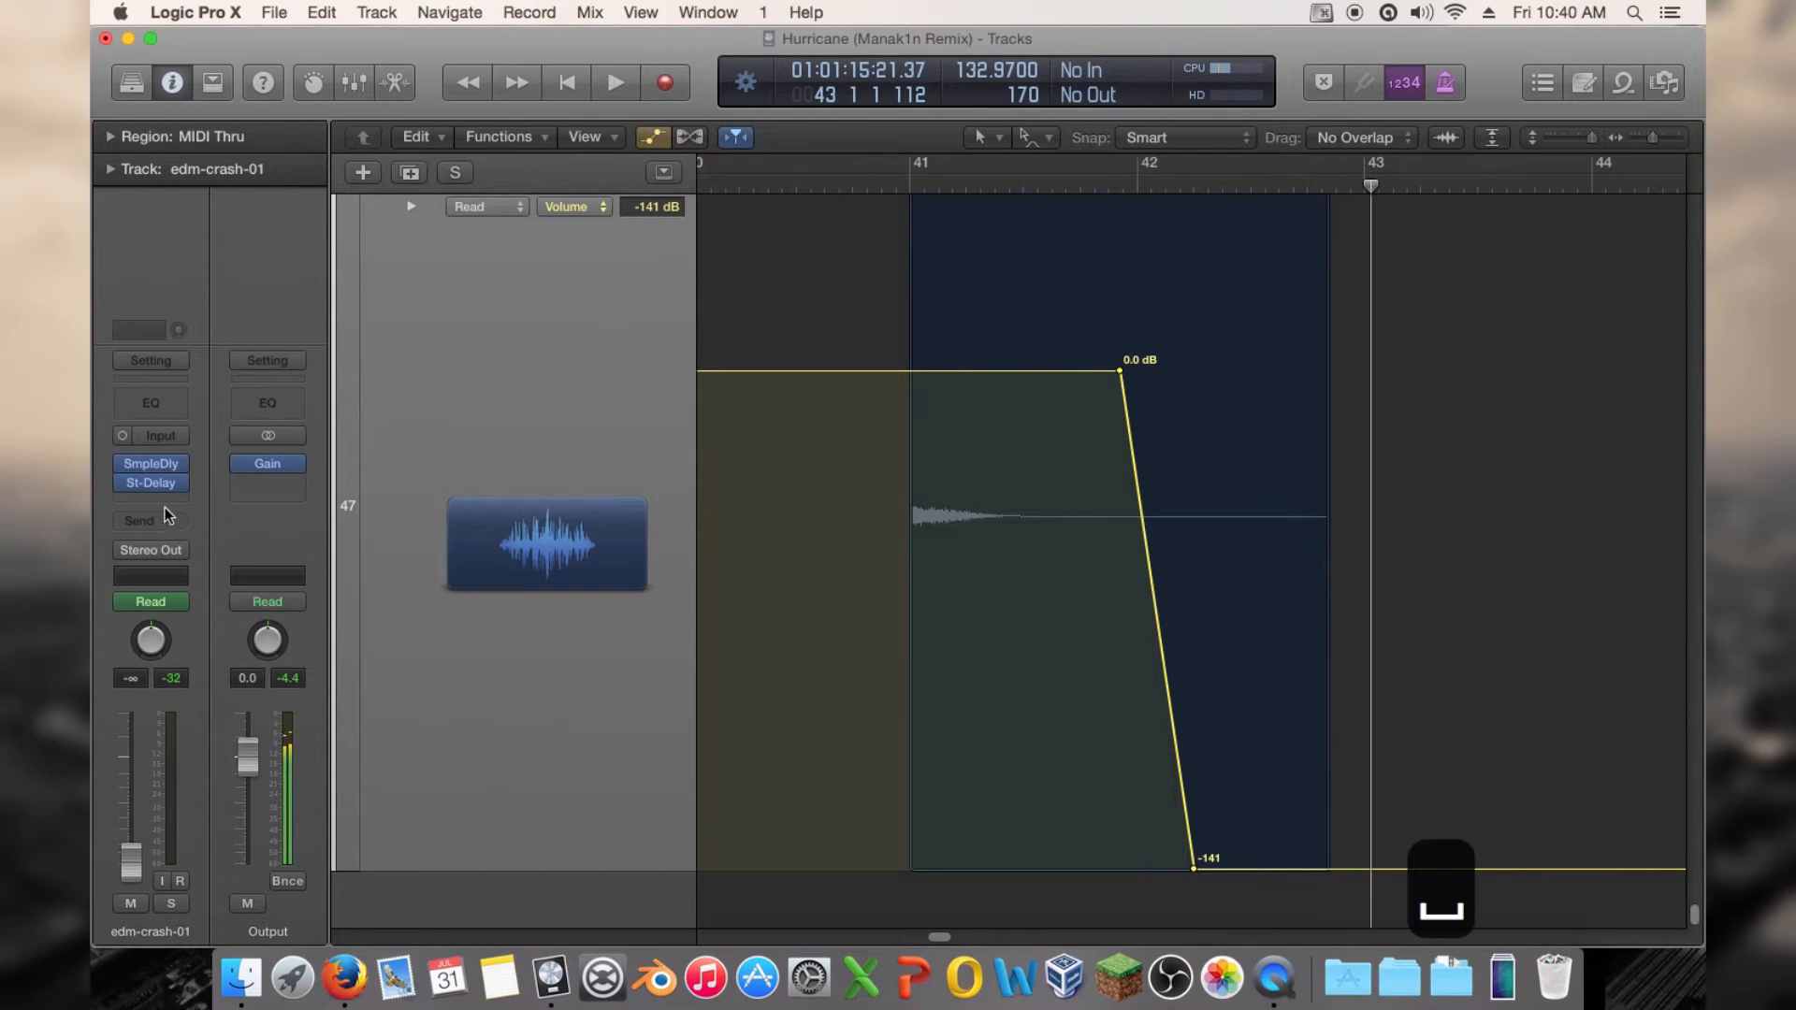
Insert a stereo Space Designer reverb after the Stereo Delay on the edm-crash-01 track and load its Trance preset
click(165, 503)
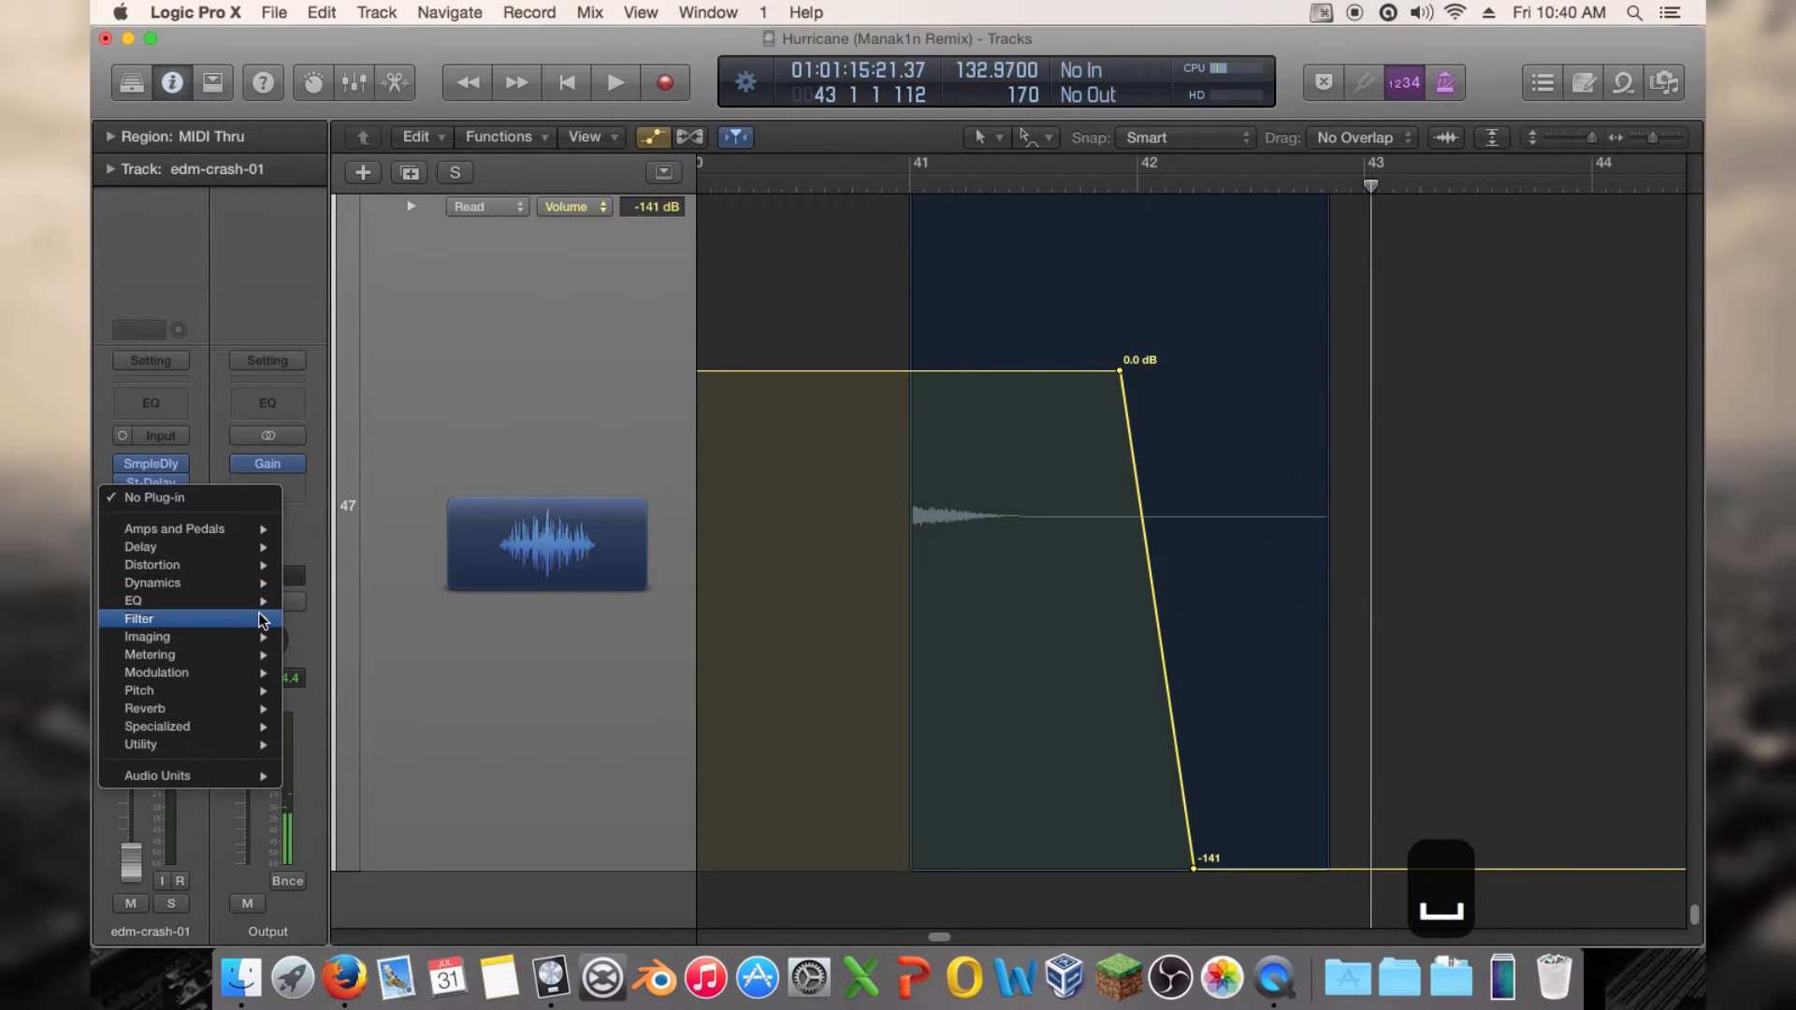
mouse_move(251, 709)
mouse_move(398, 765)
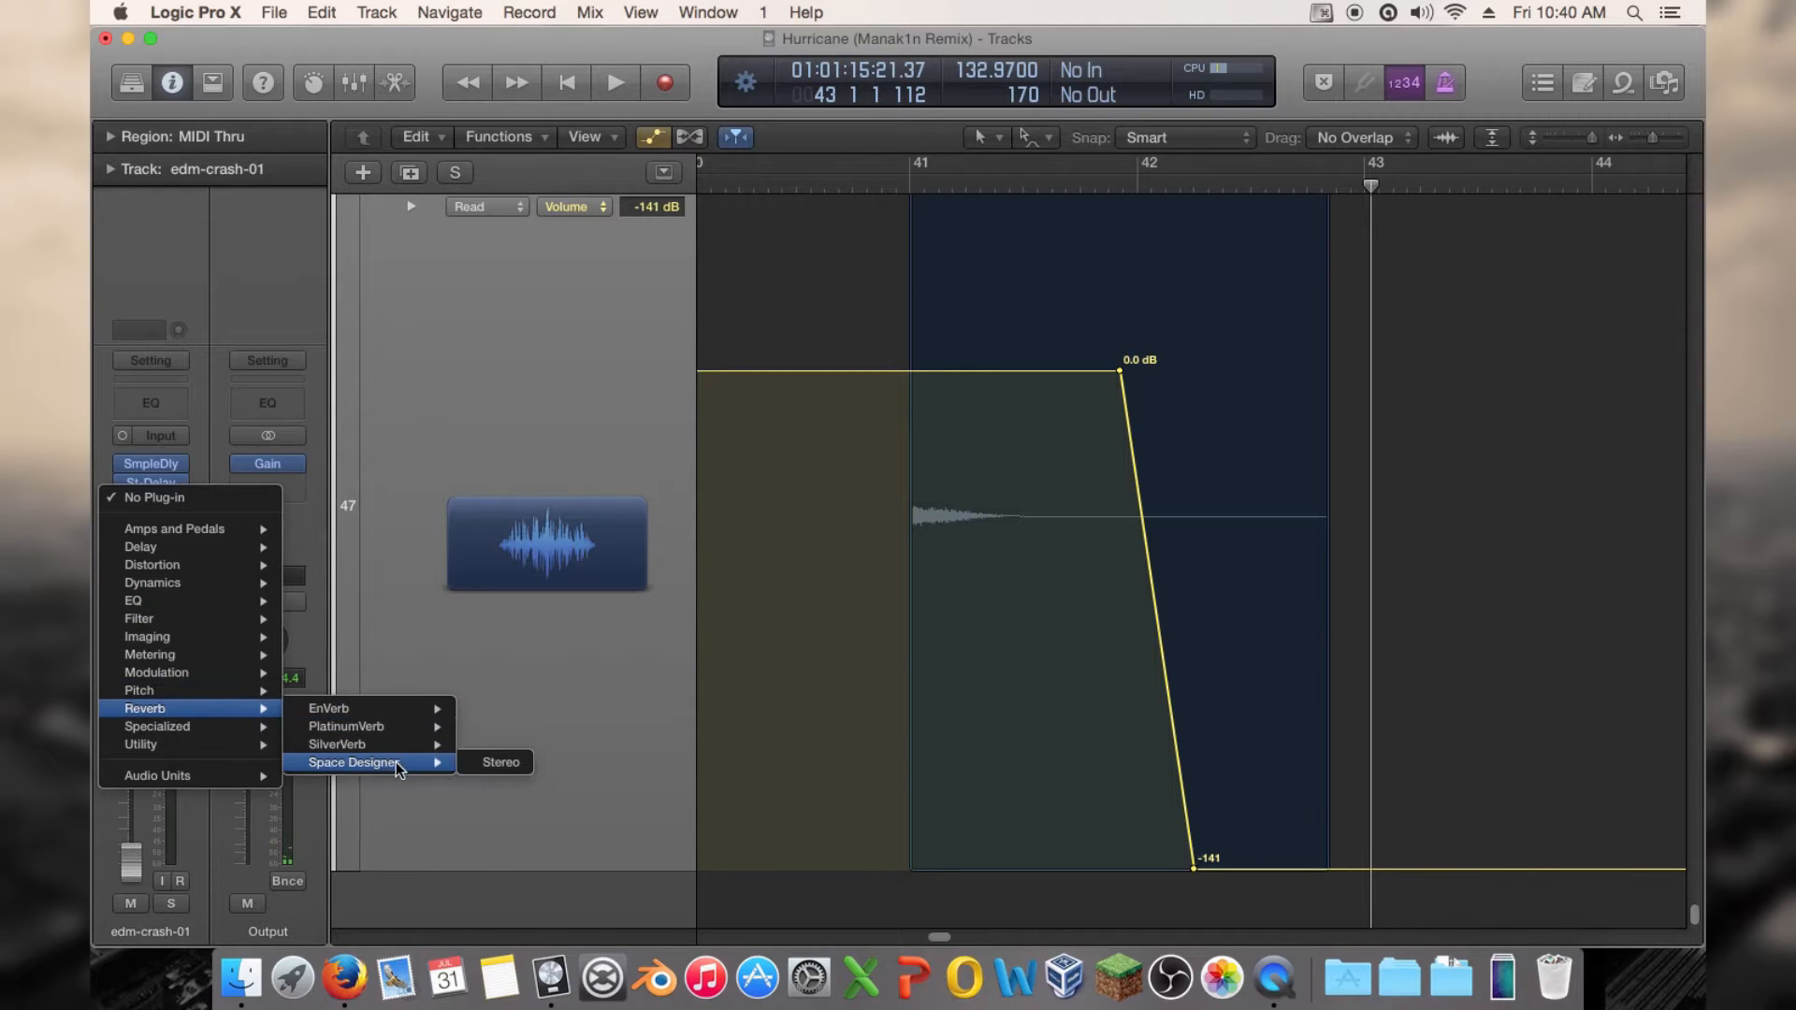
click(486, 764)
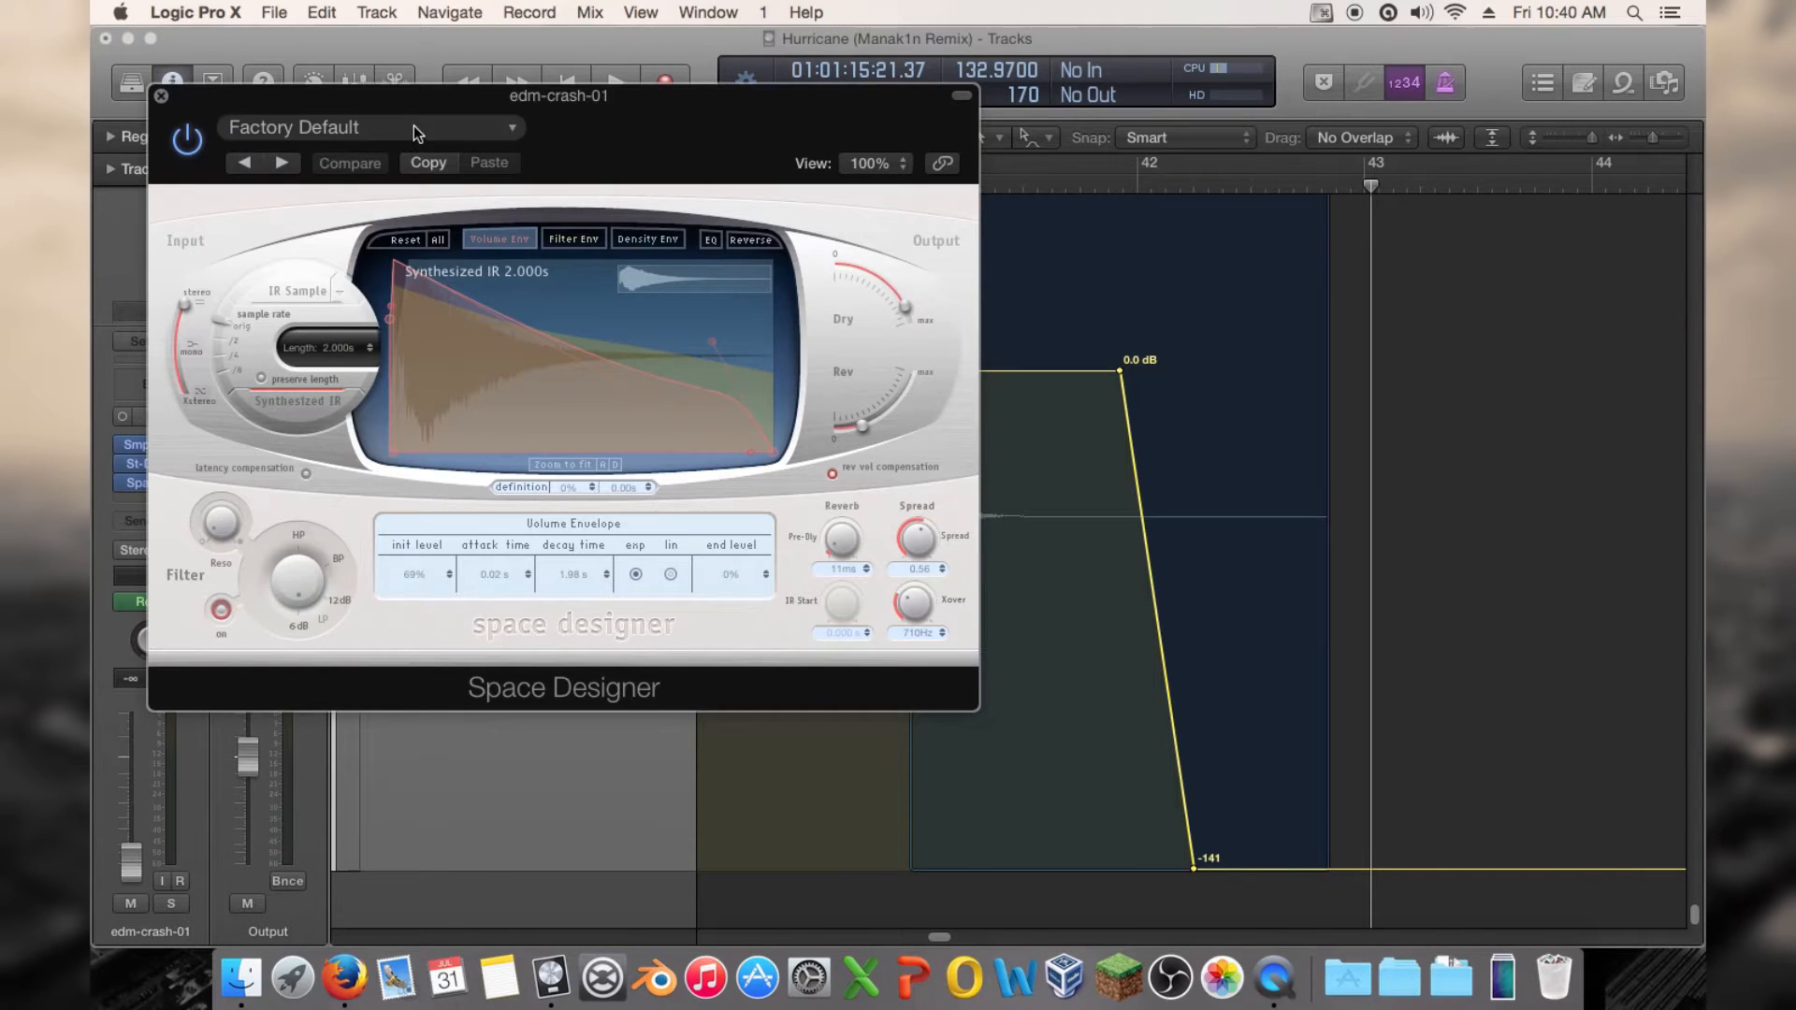
click(414, 131)
click(356, 525)
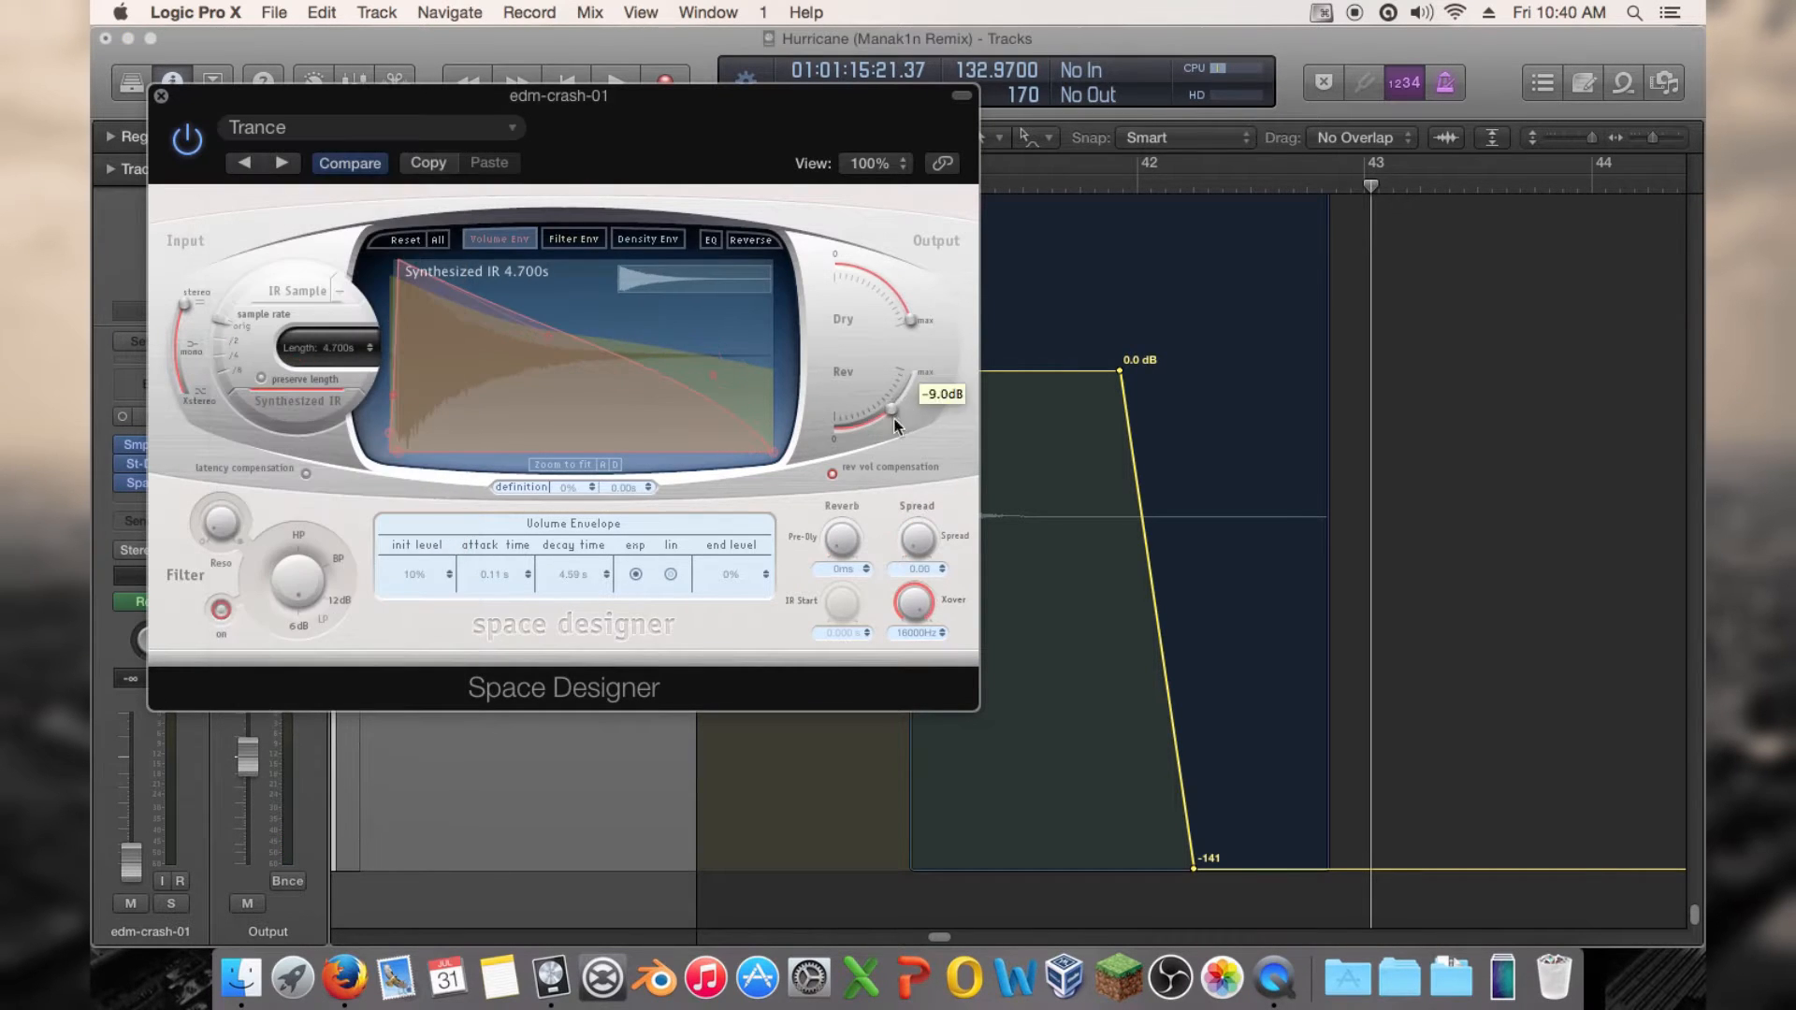
Play the bar 41 crash with the Trance reverb and close the Space Designer window
drag(272, 107, 703, 265)
key(space)
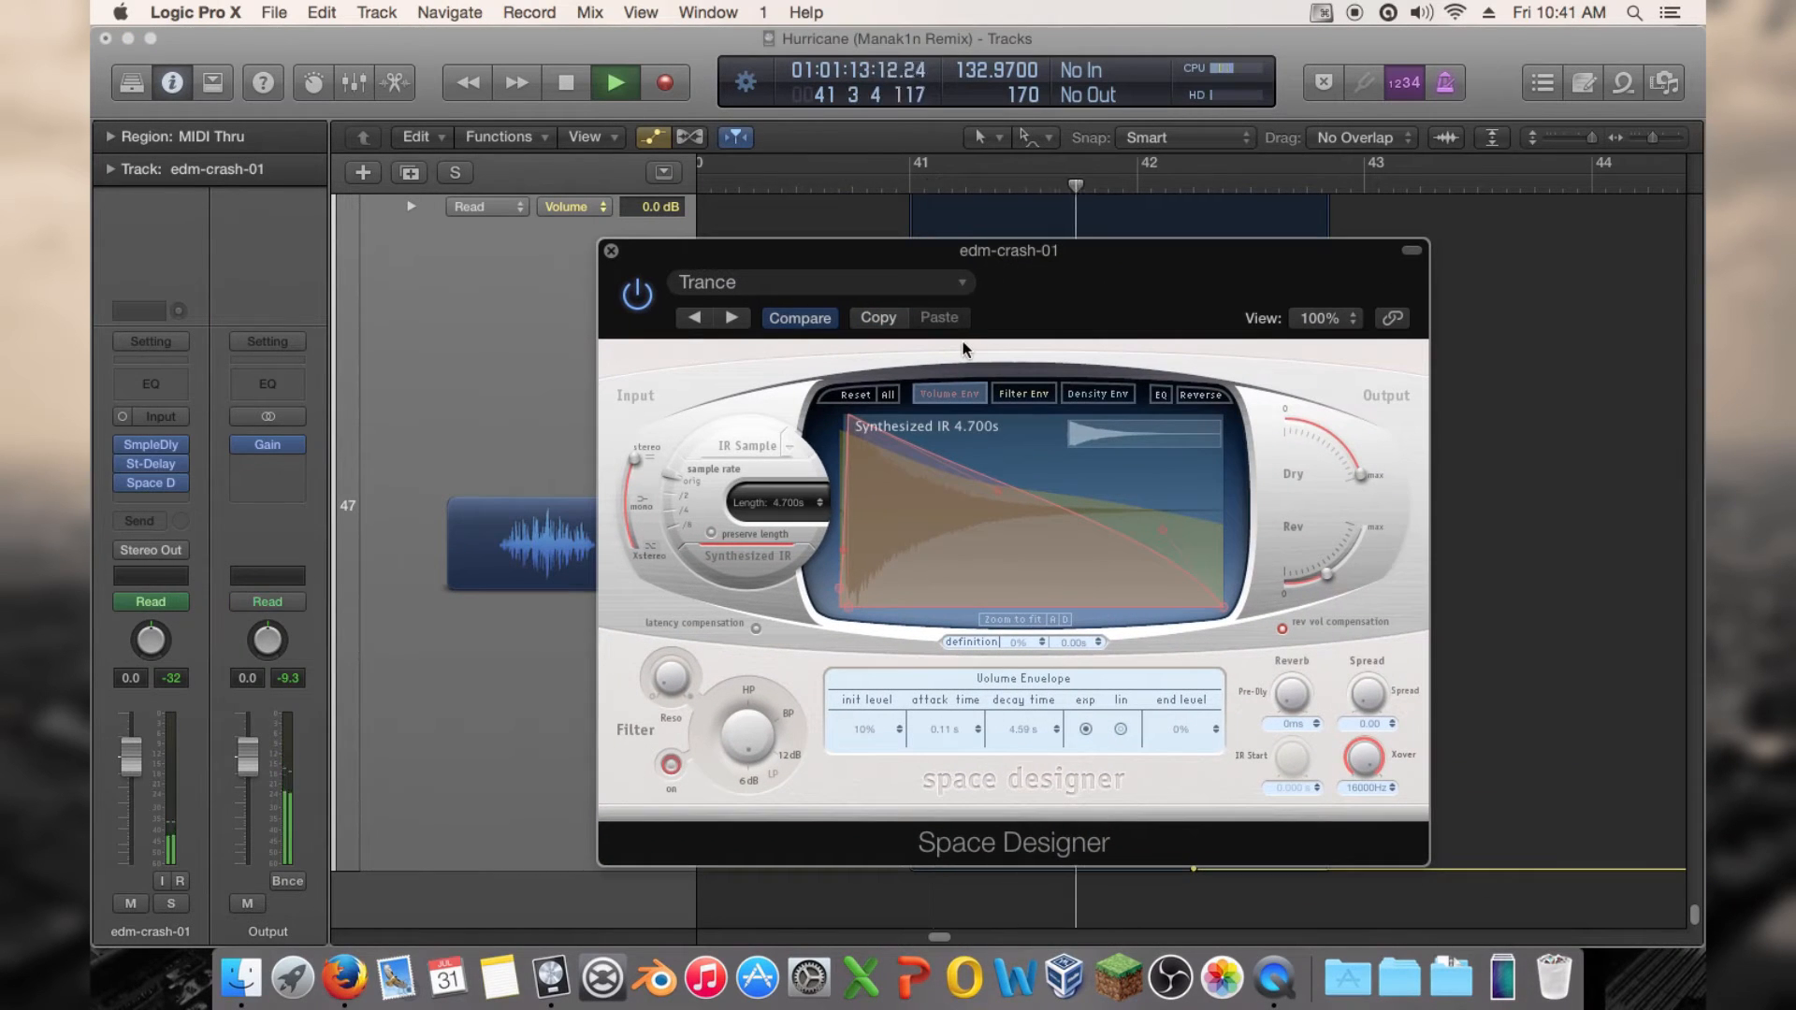
click(611, 251)
key(space)
click(371, 386)
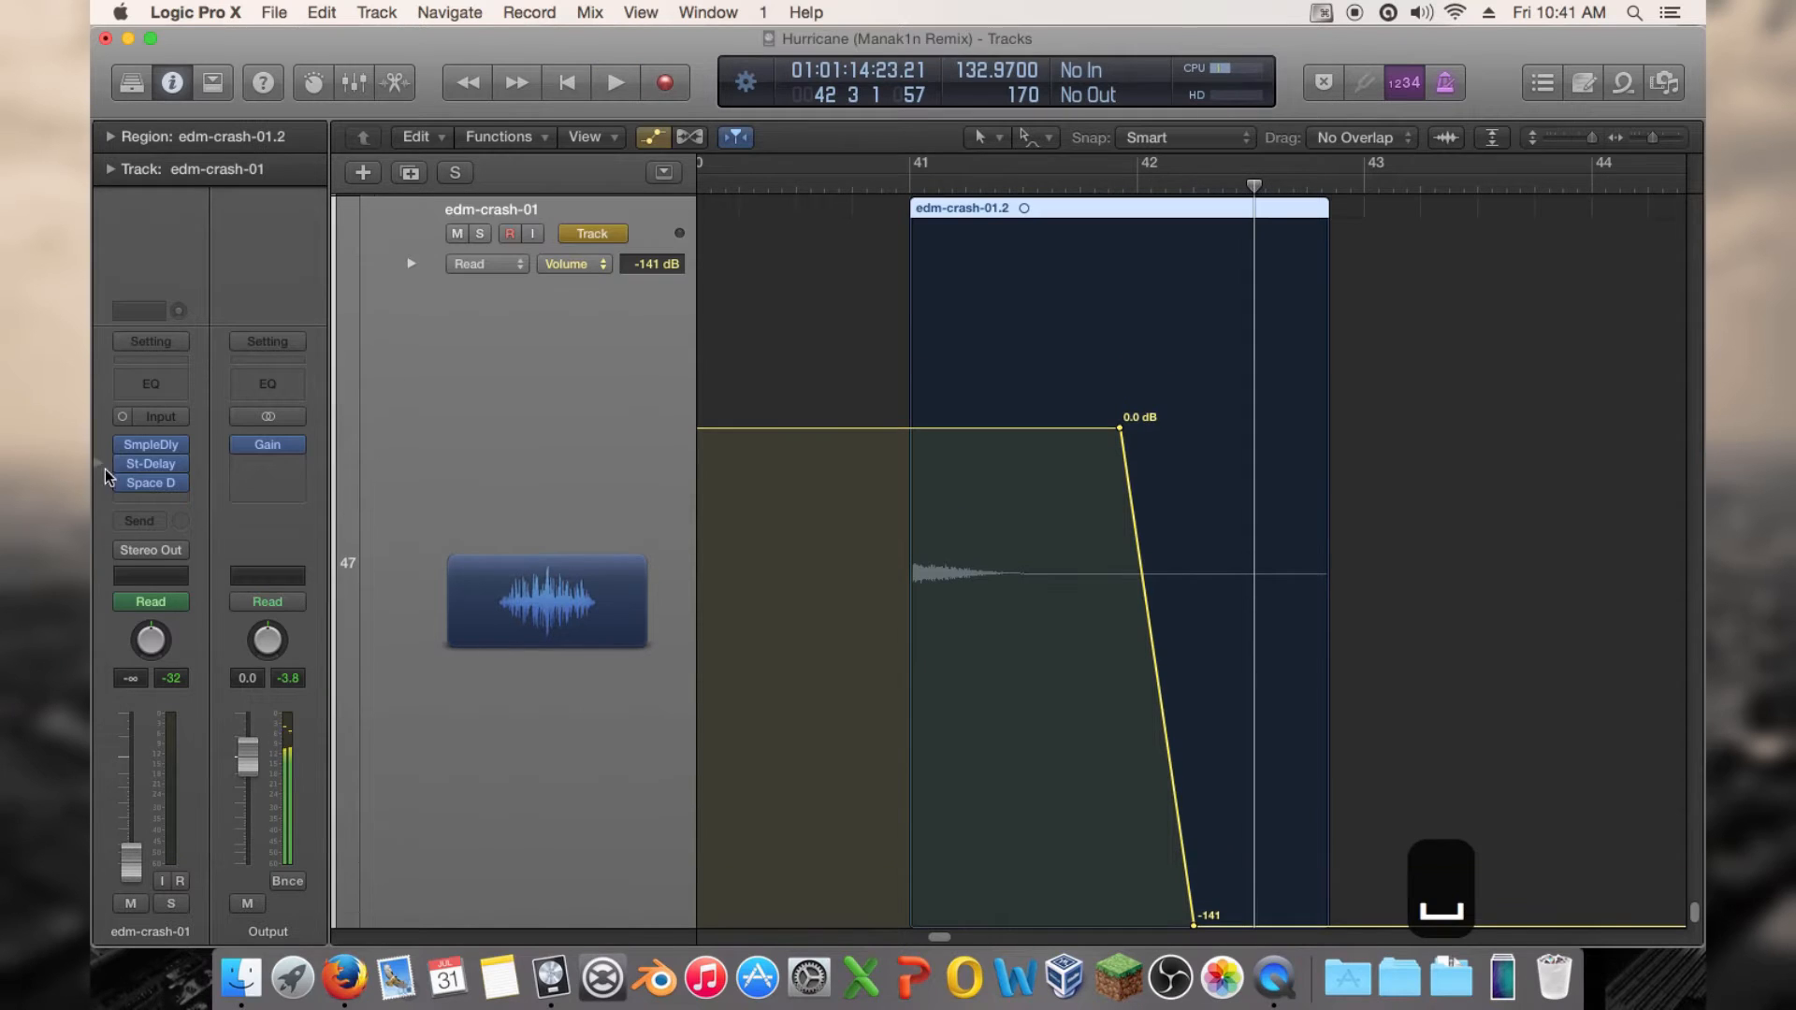
click(165, 501)
click(853, 342)
Hide the track automation and move the edm-crash-01 track directly below edm-crash-06
drag(1654, 138, 1559, 150)
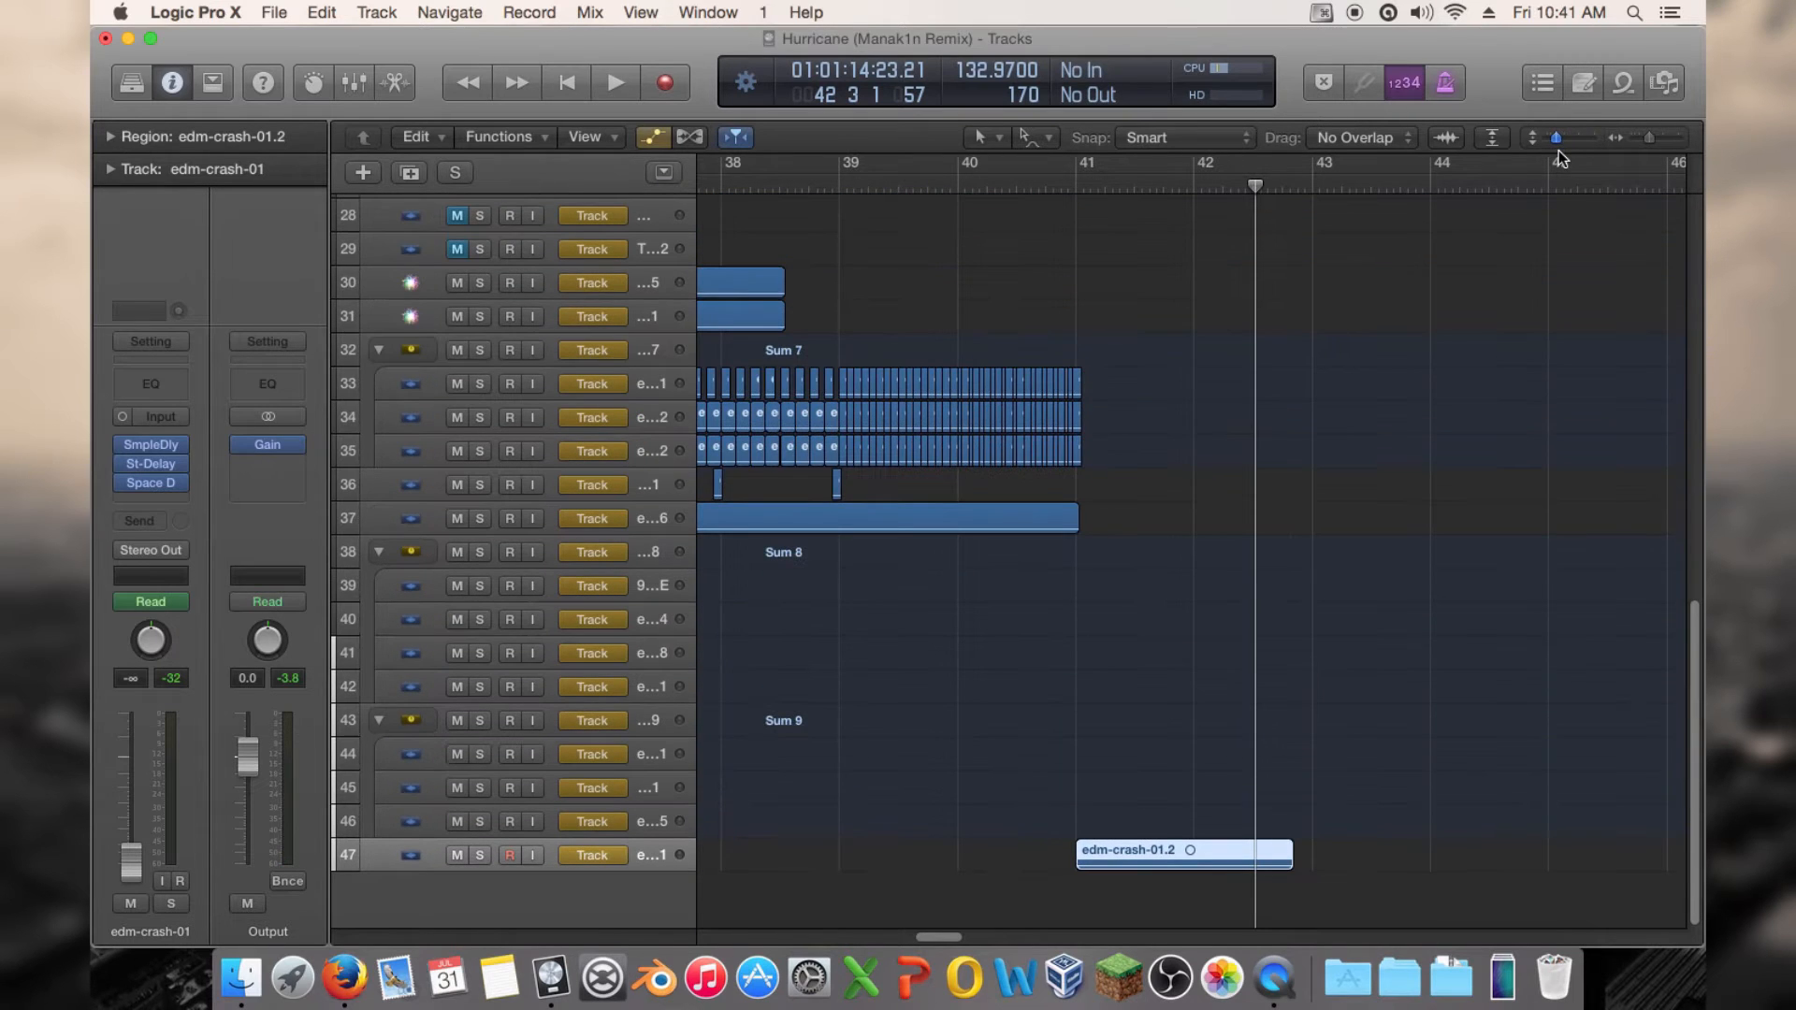
key(a)
scroll(1457, 378, up, 15)
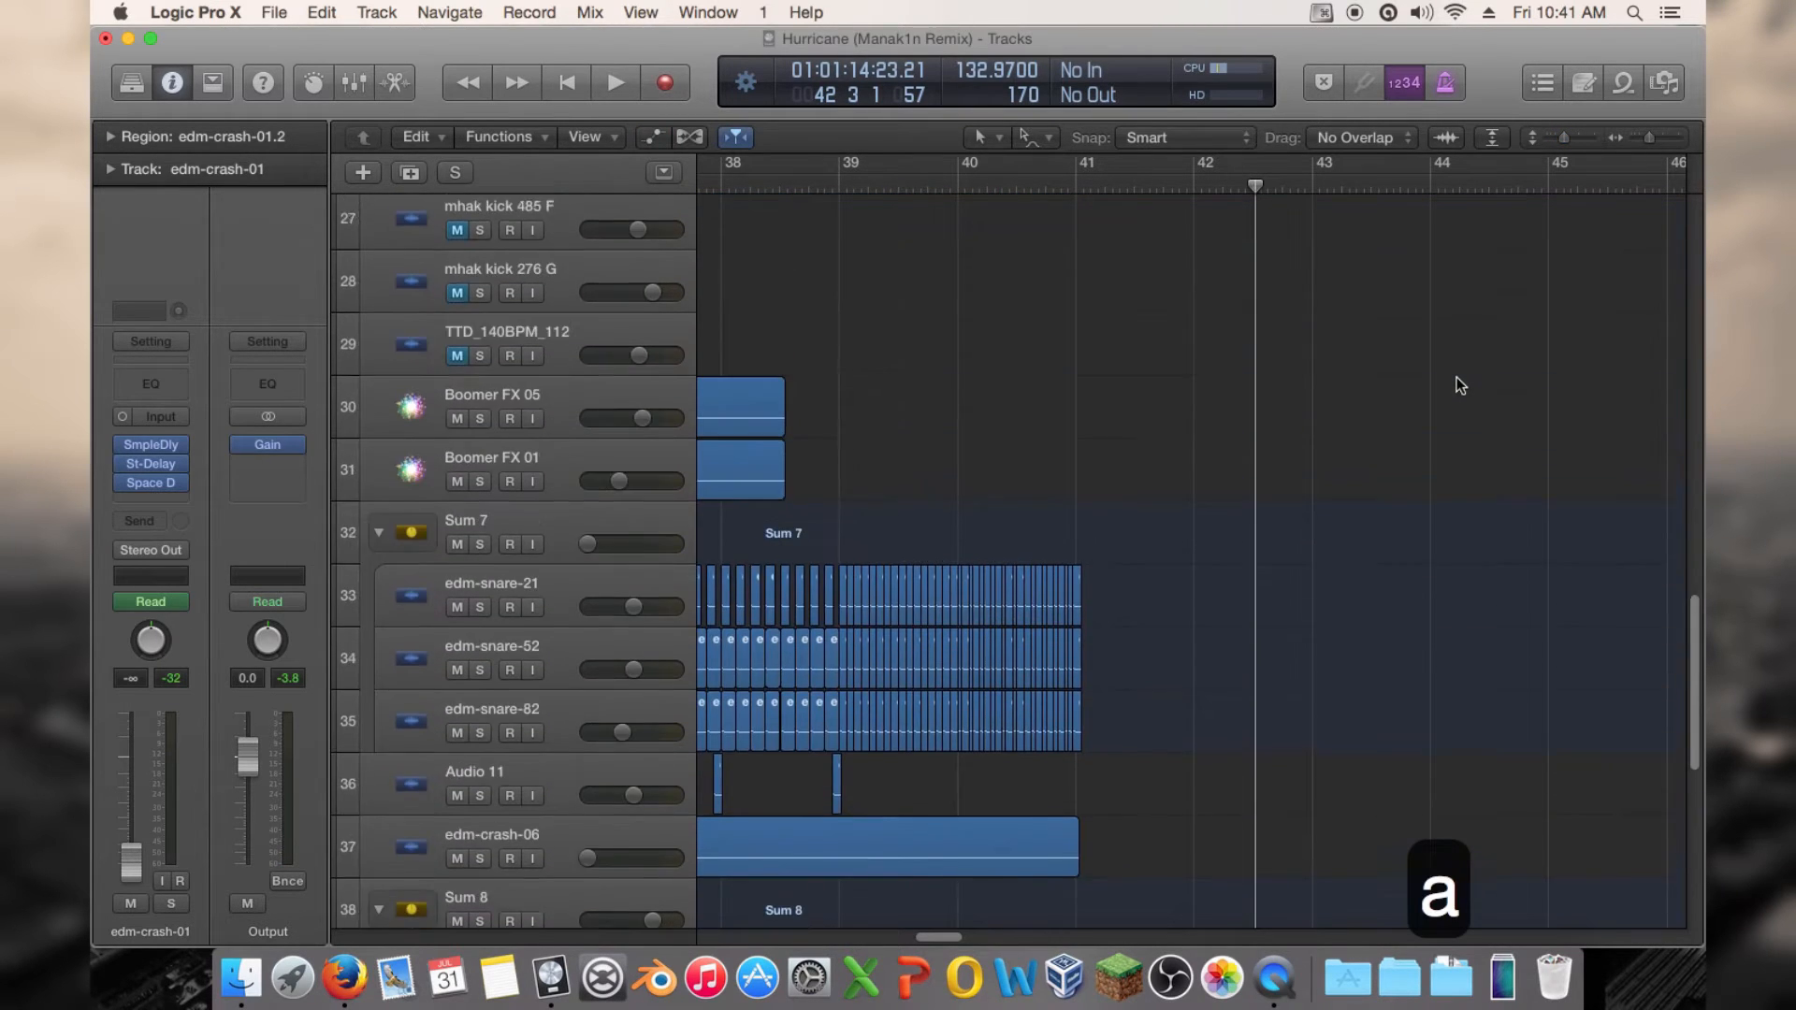
scroll(1456, 378, up, 12)
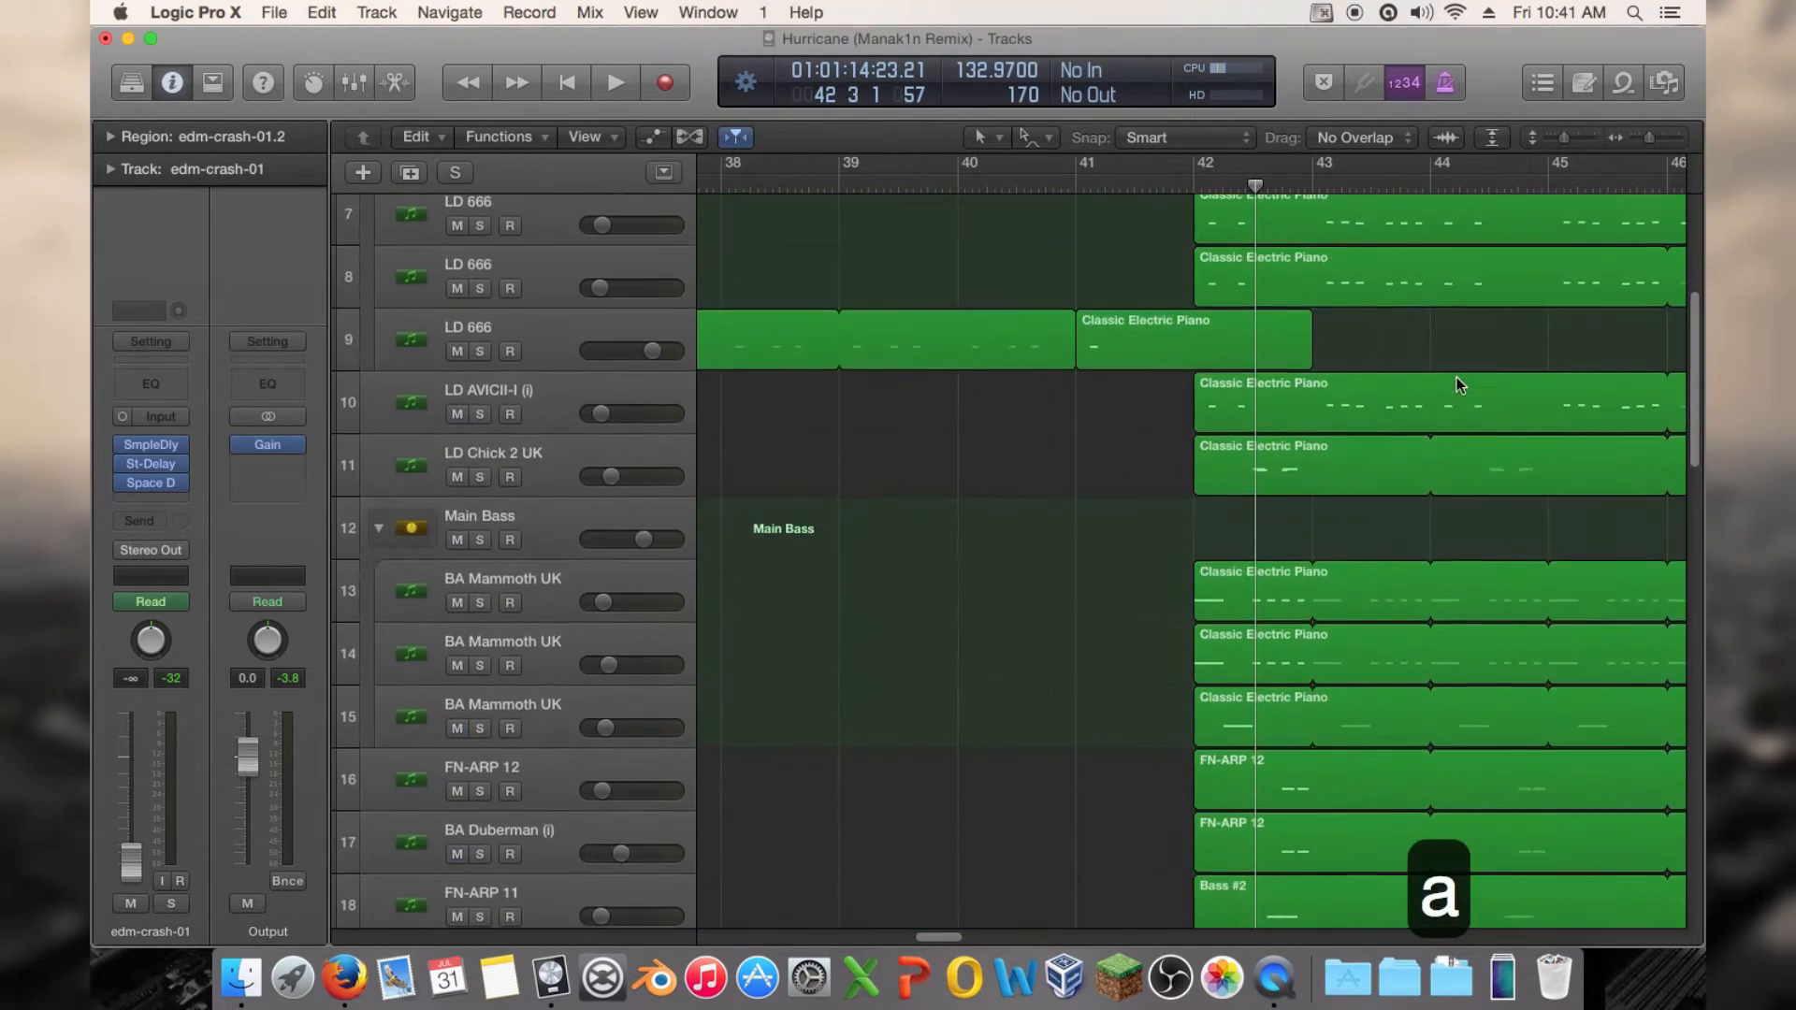
scroll(1459, 384, down, 4)
scroll(1459, 383, down, 15)
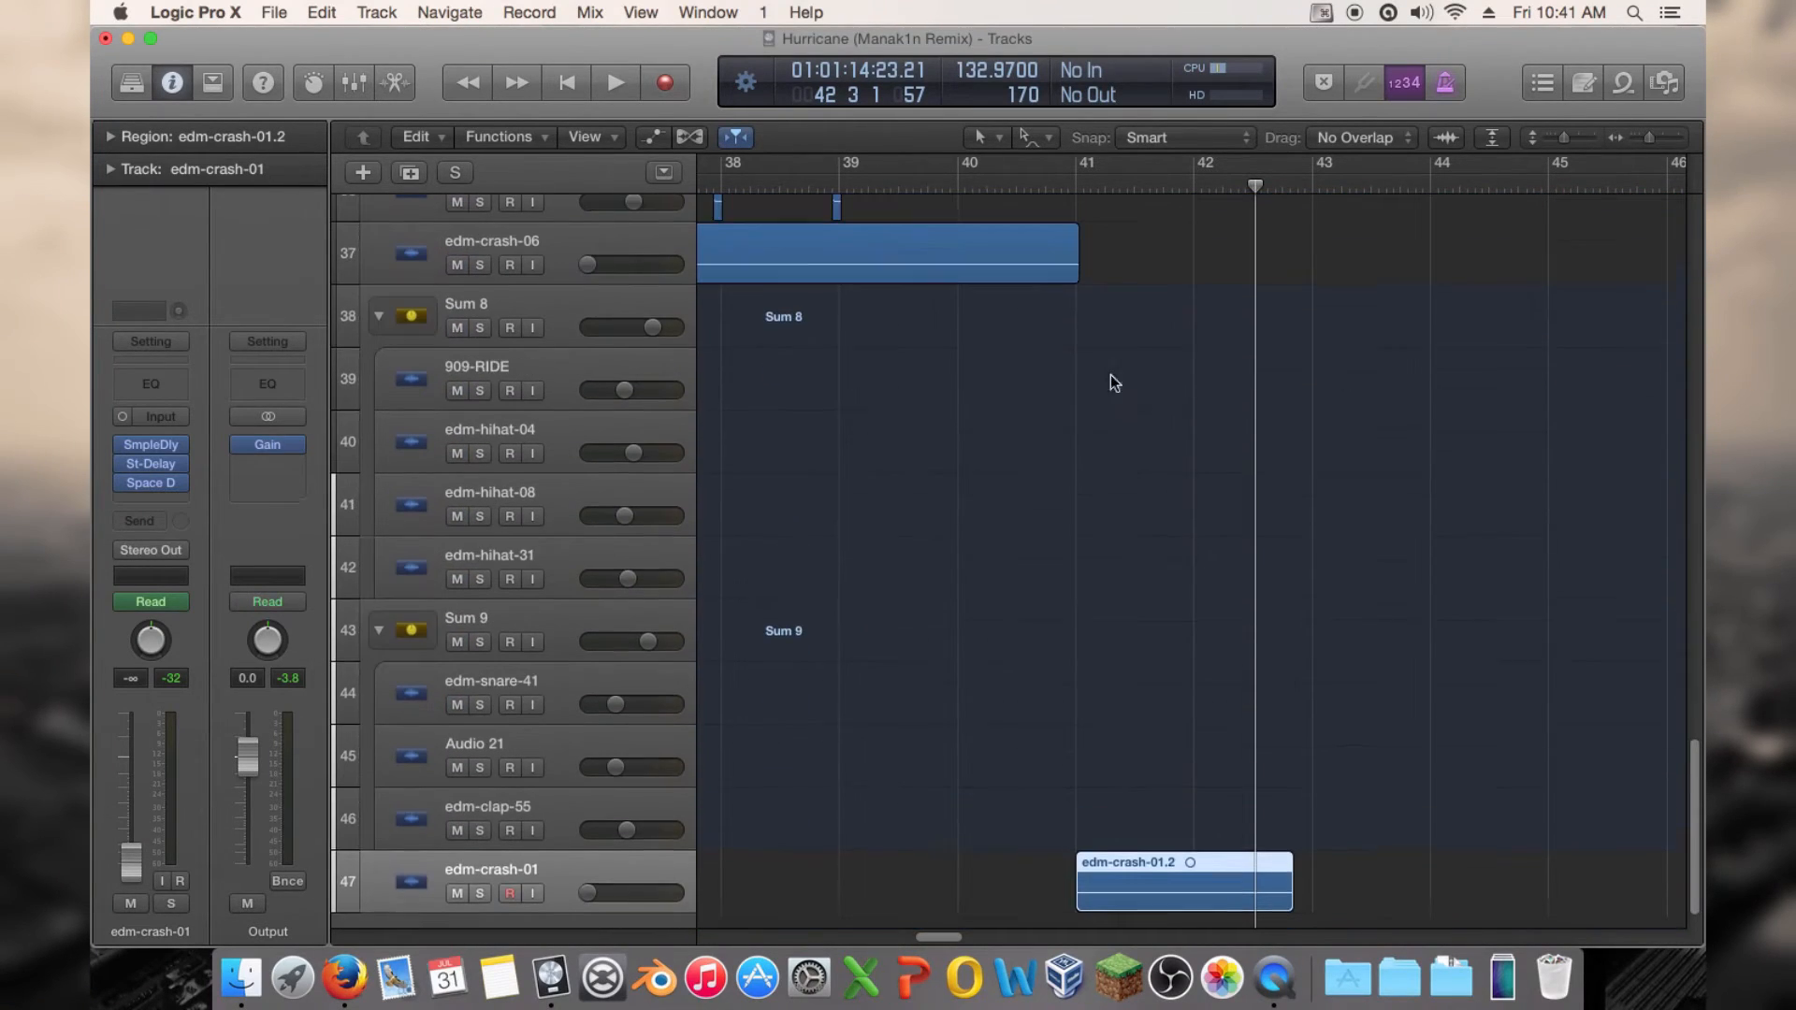
drag(444, 879, 769, 278)
Copy the Tremolo effect from edm-crash-06 to the slot after Space Designer on edm-crash-01 and play the crash
key(x)
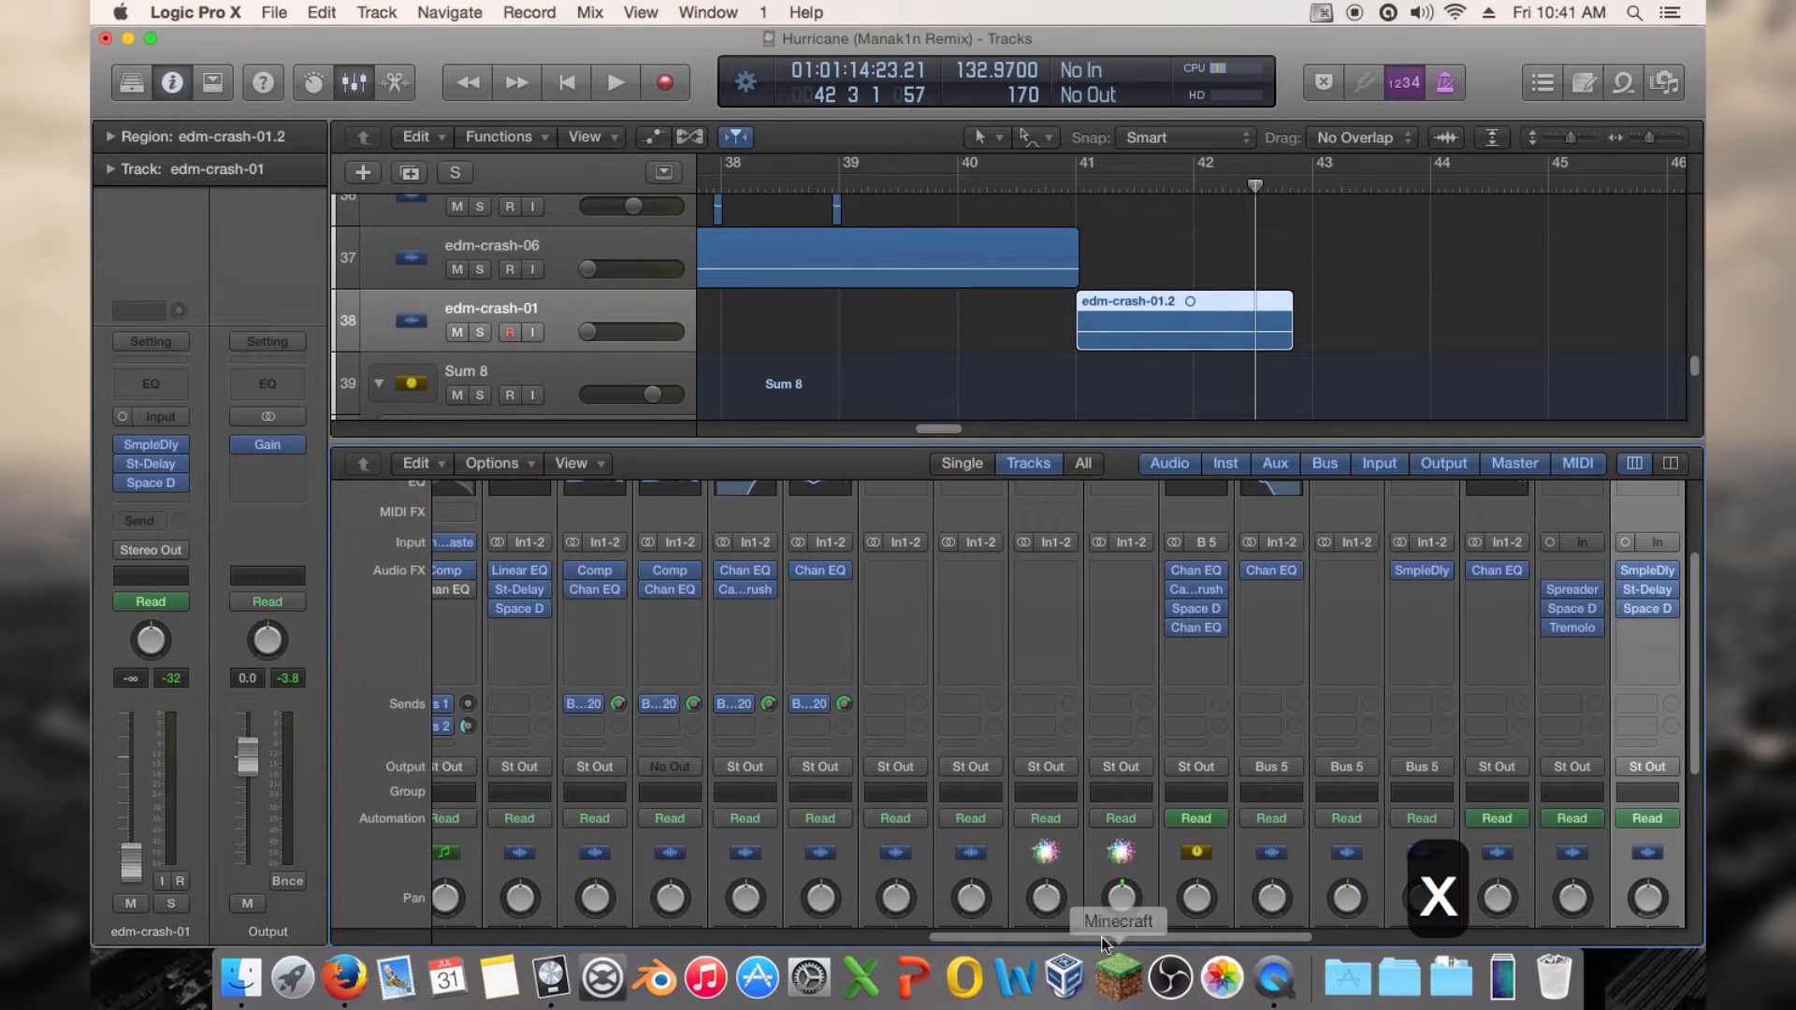
drag(1103, 939, 1261, 939)
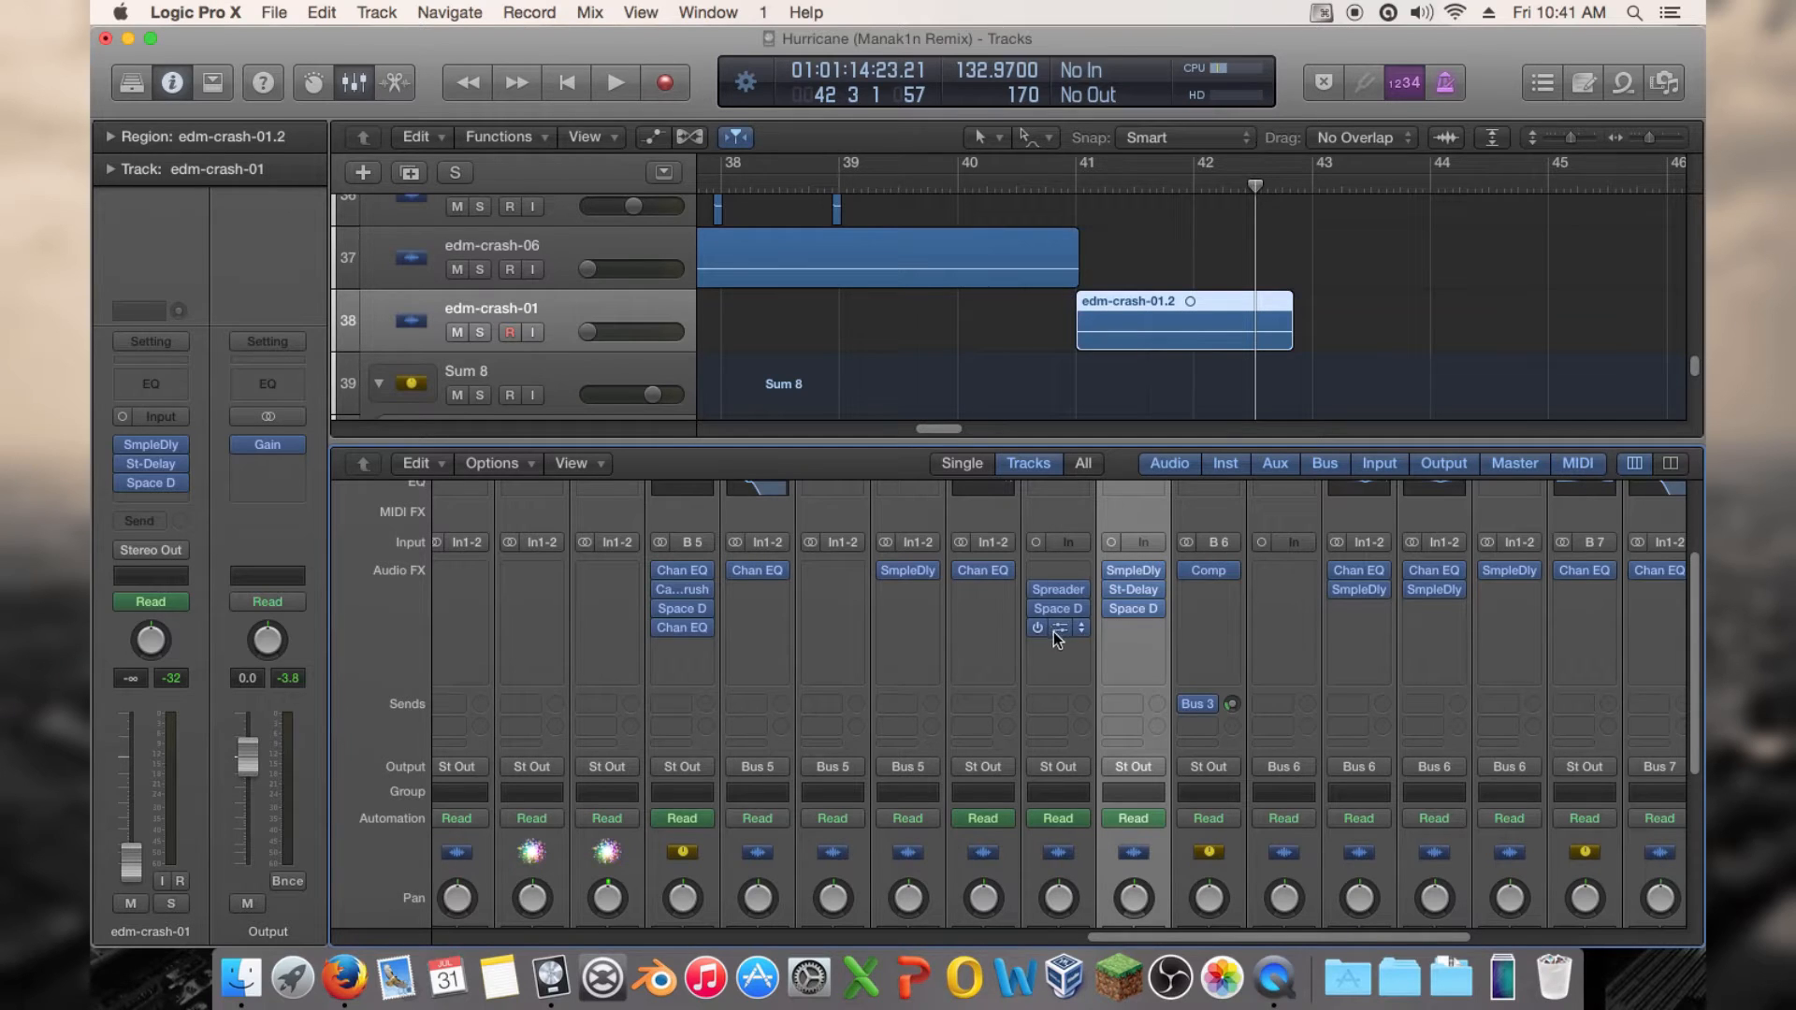
drag(1054, 631, 1136, 628)
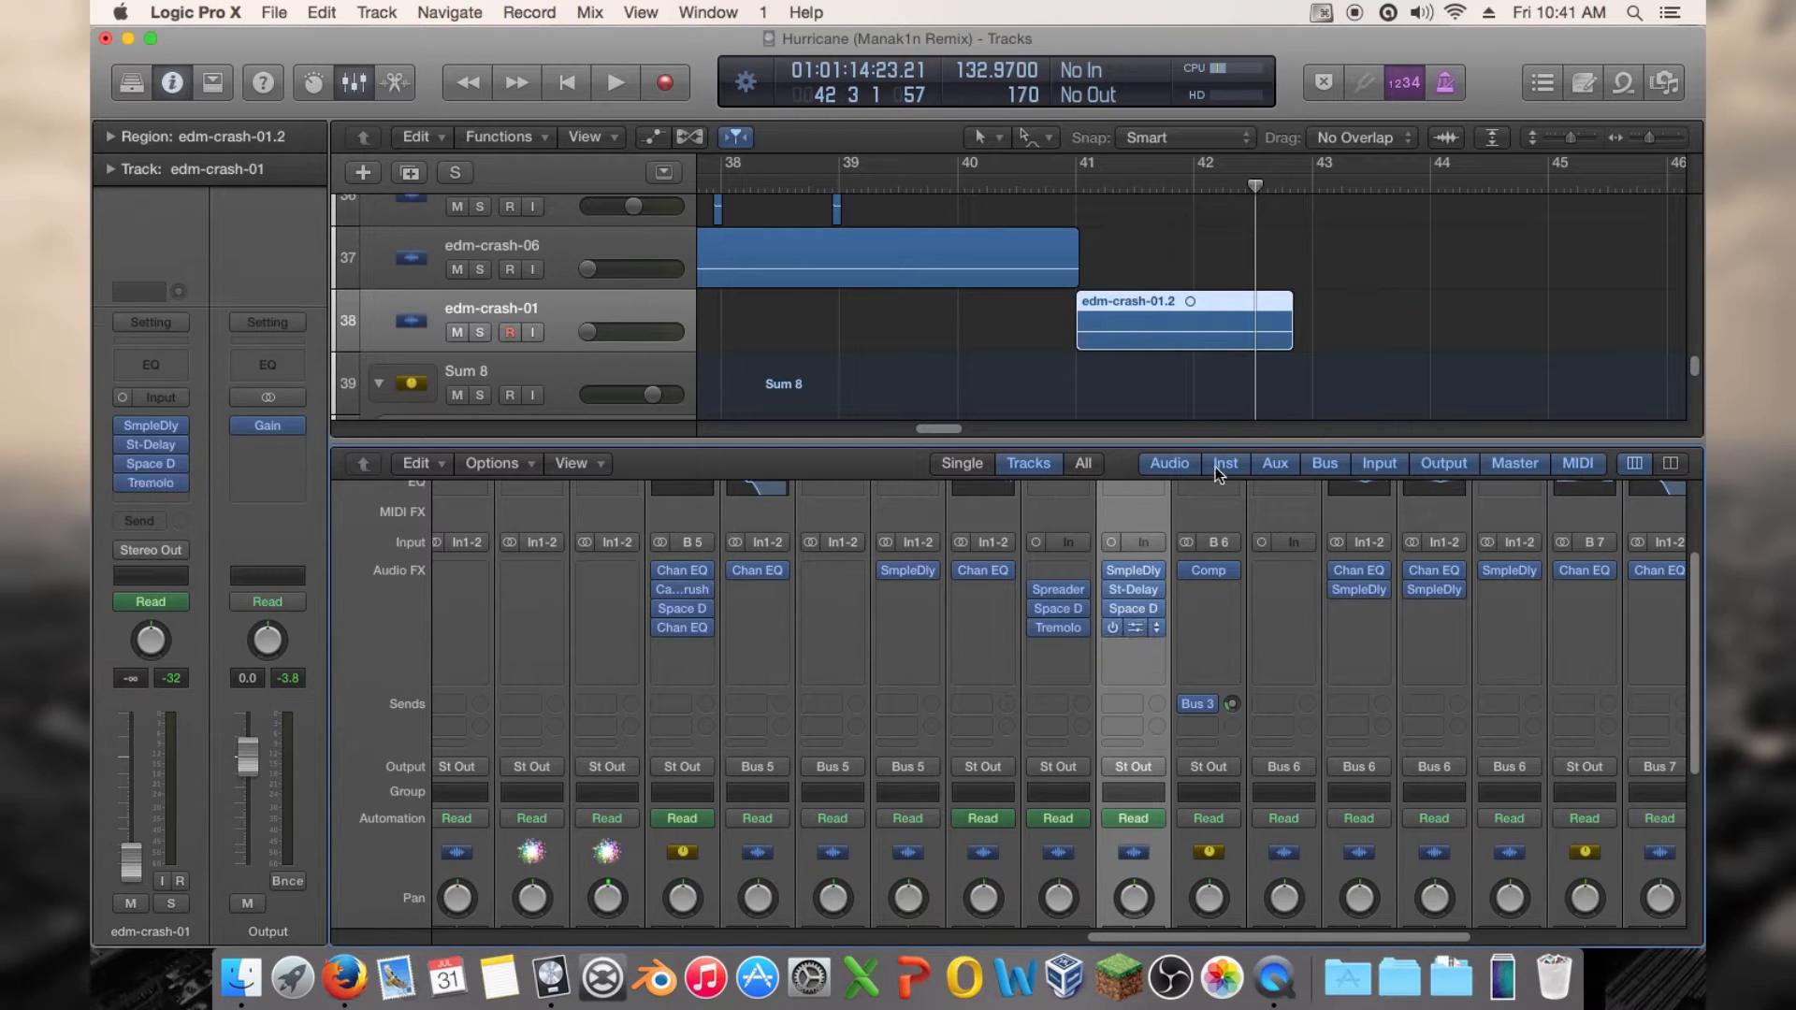
double_click(1009, 189)
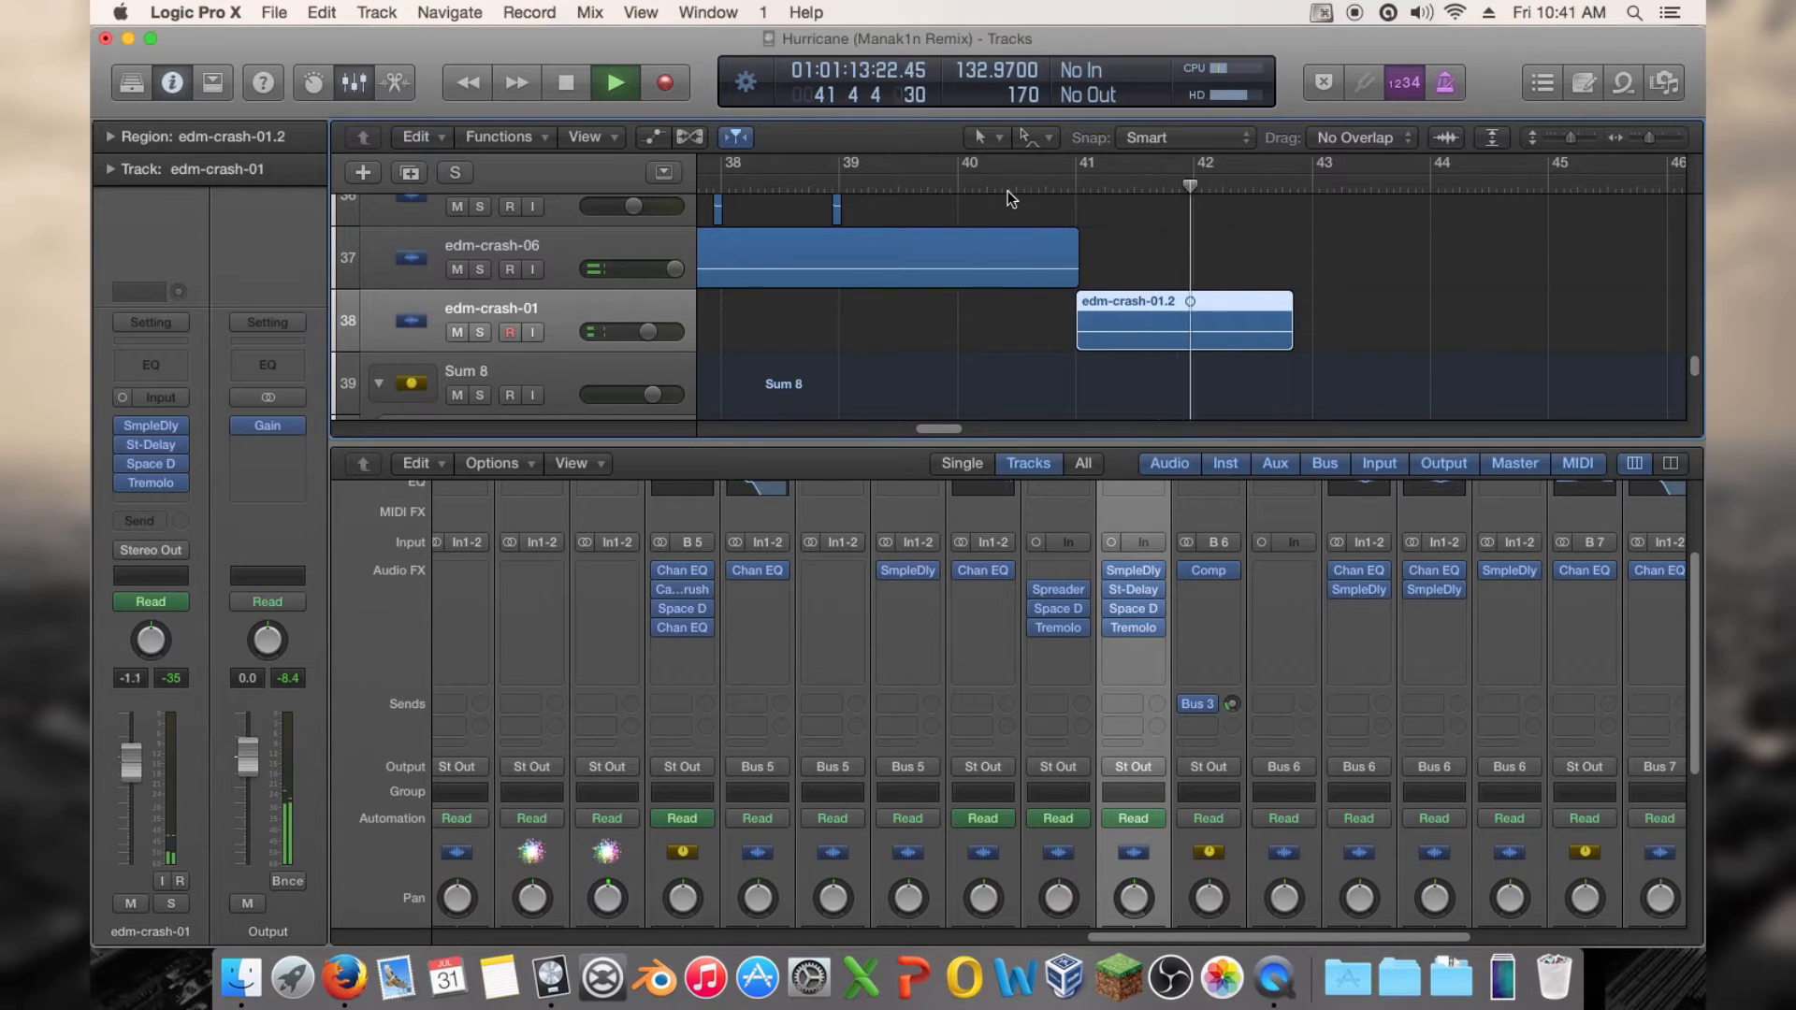
key(x)
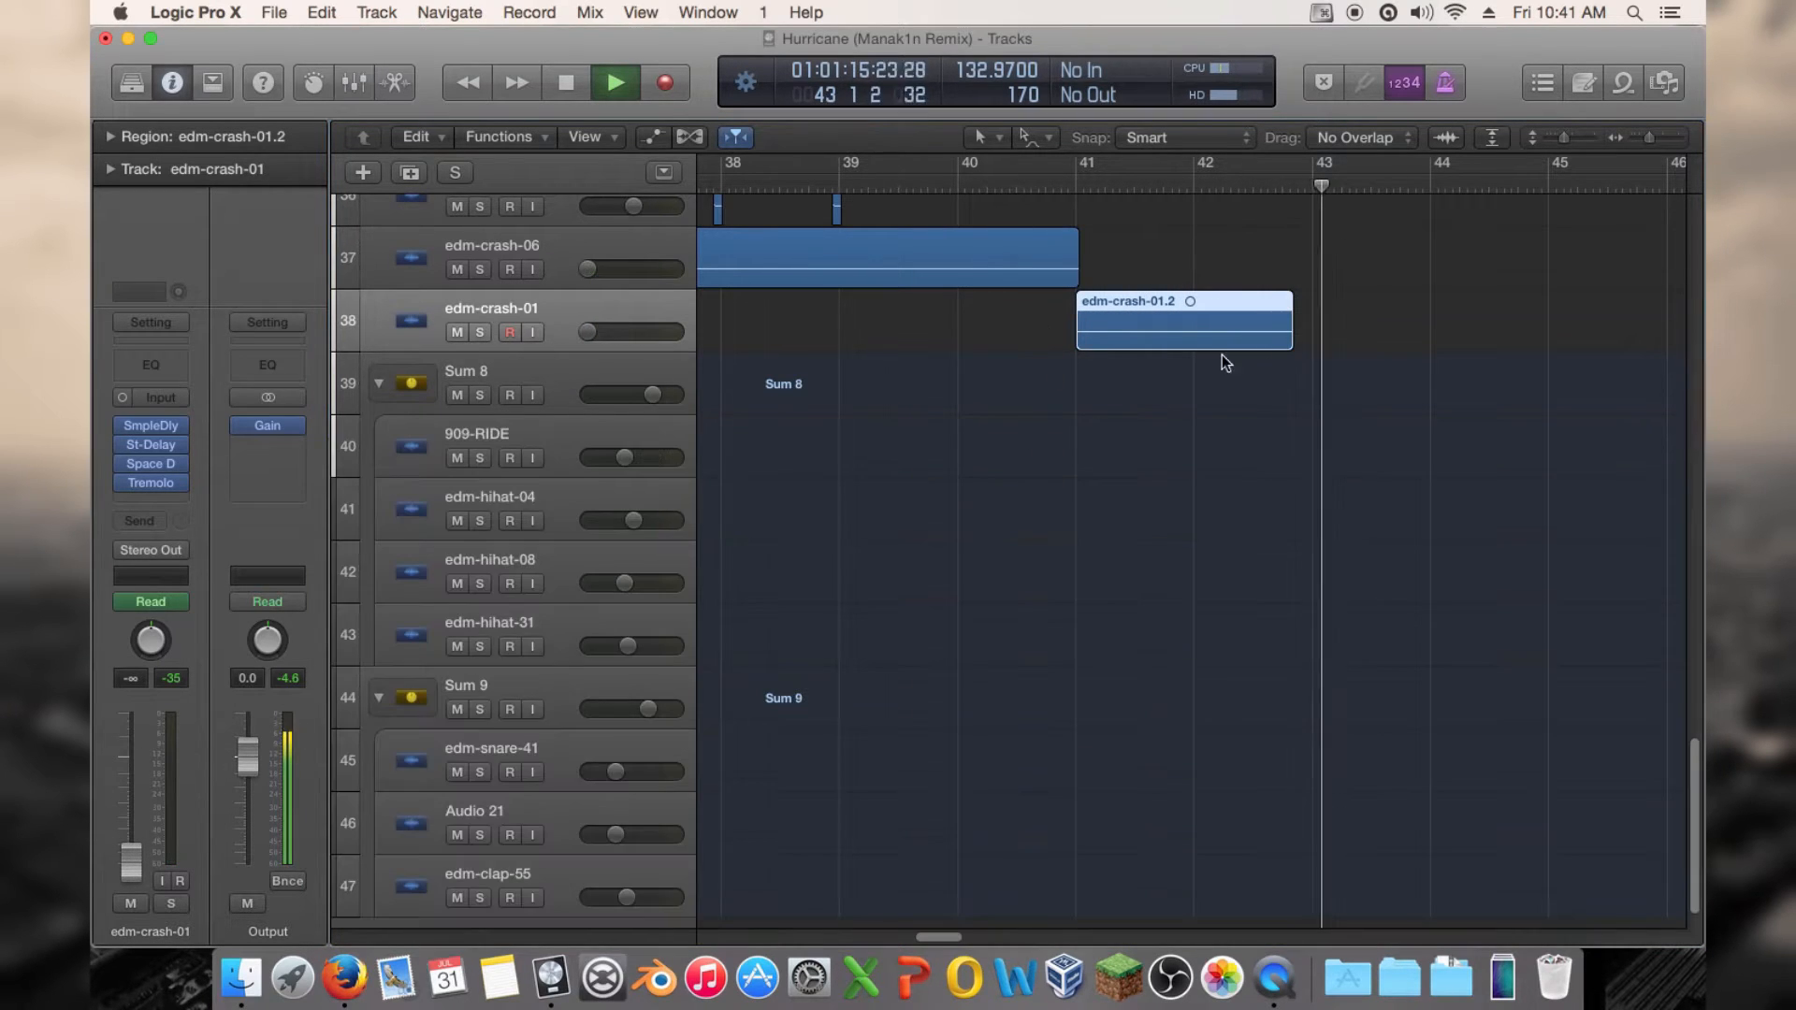
drag(1642, 142, 1547, 137)
key(space)
Copy the first Classic Electric Piano regions of the top two LD 666 tracks from bar 42 to bar 20
scroll(1176, 383, up, 3)
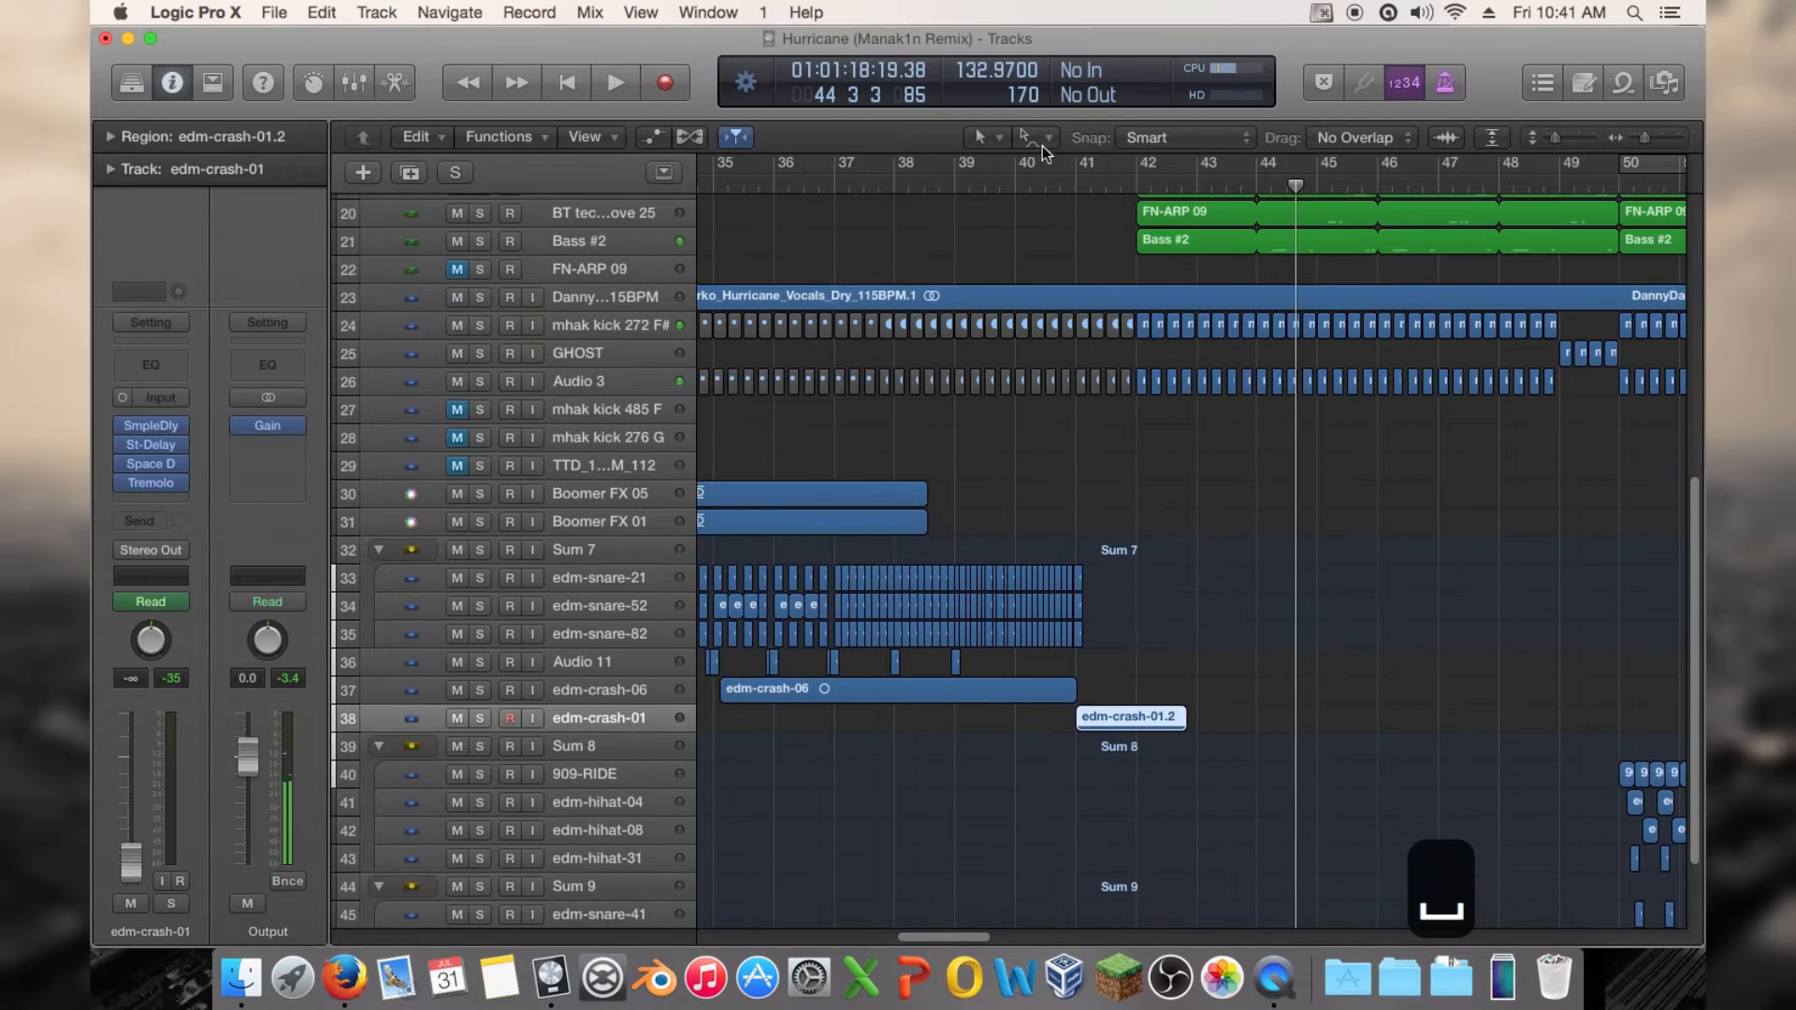
click(975, 185)
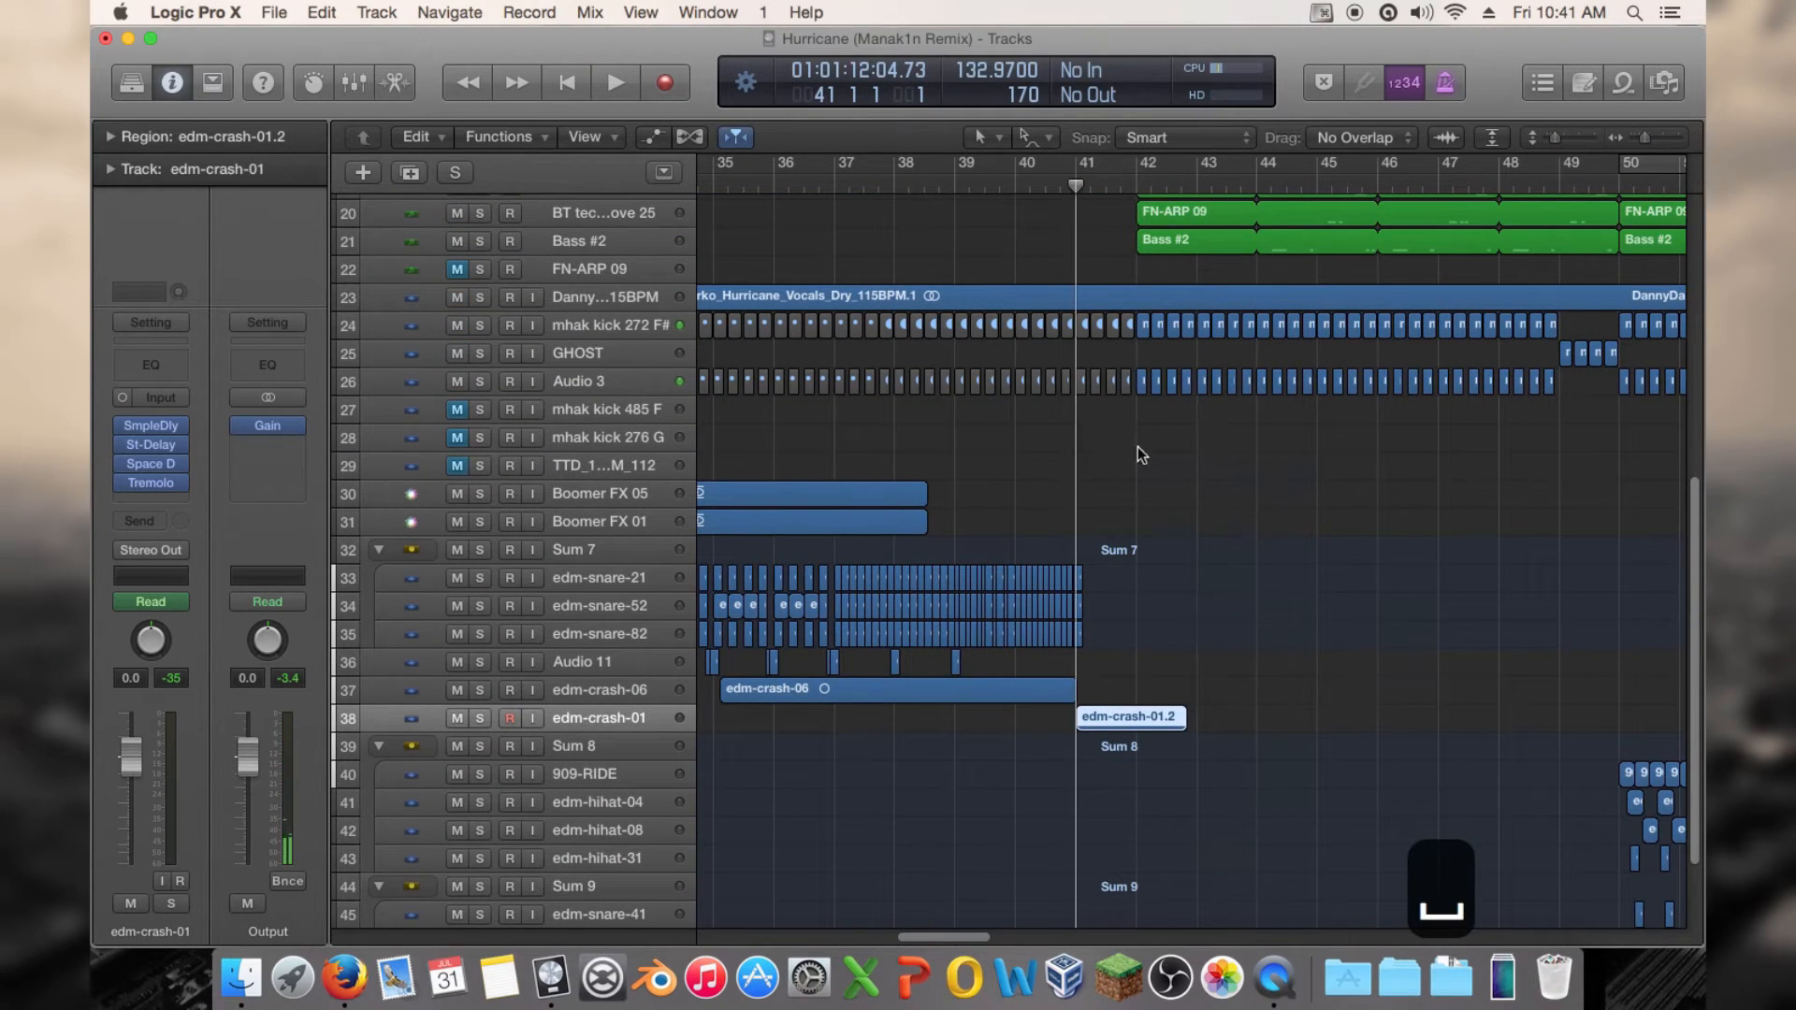
key(a)
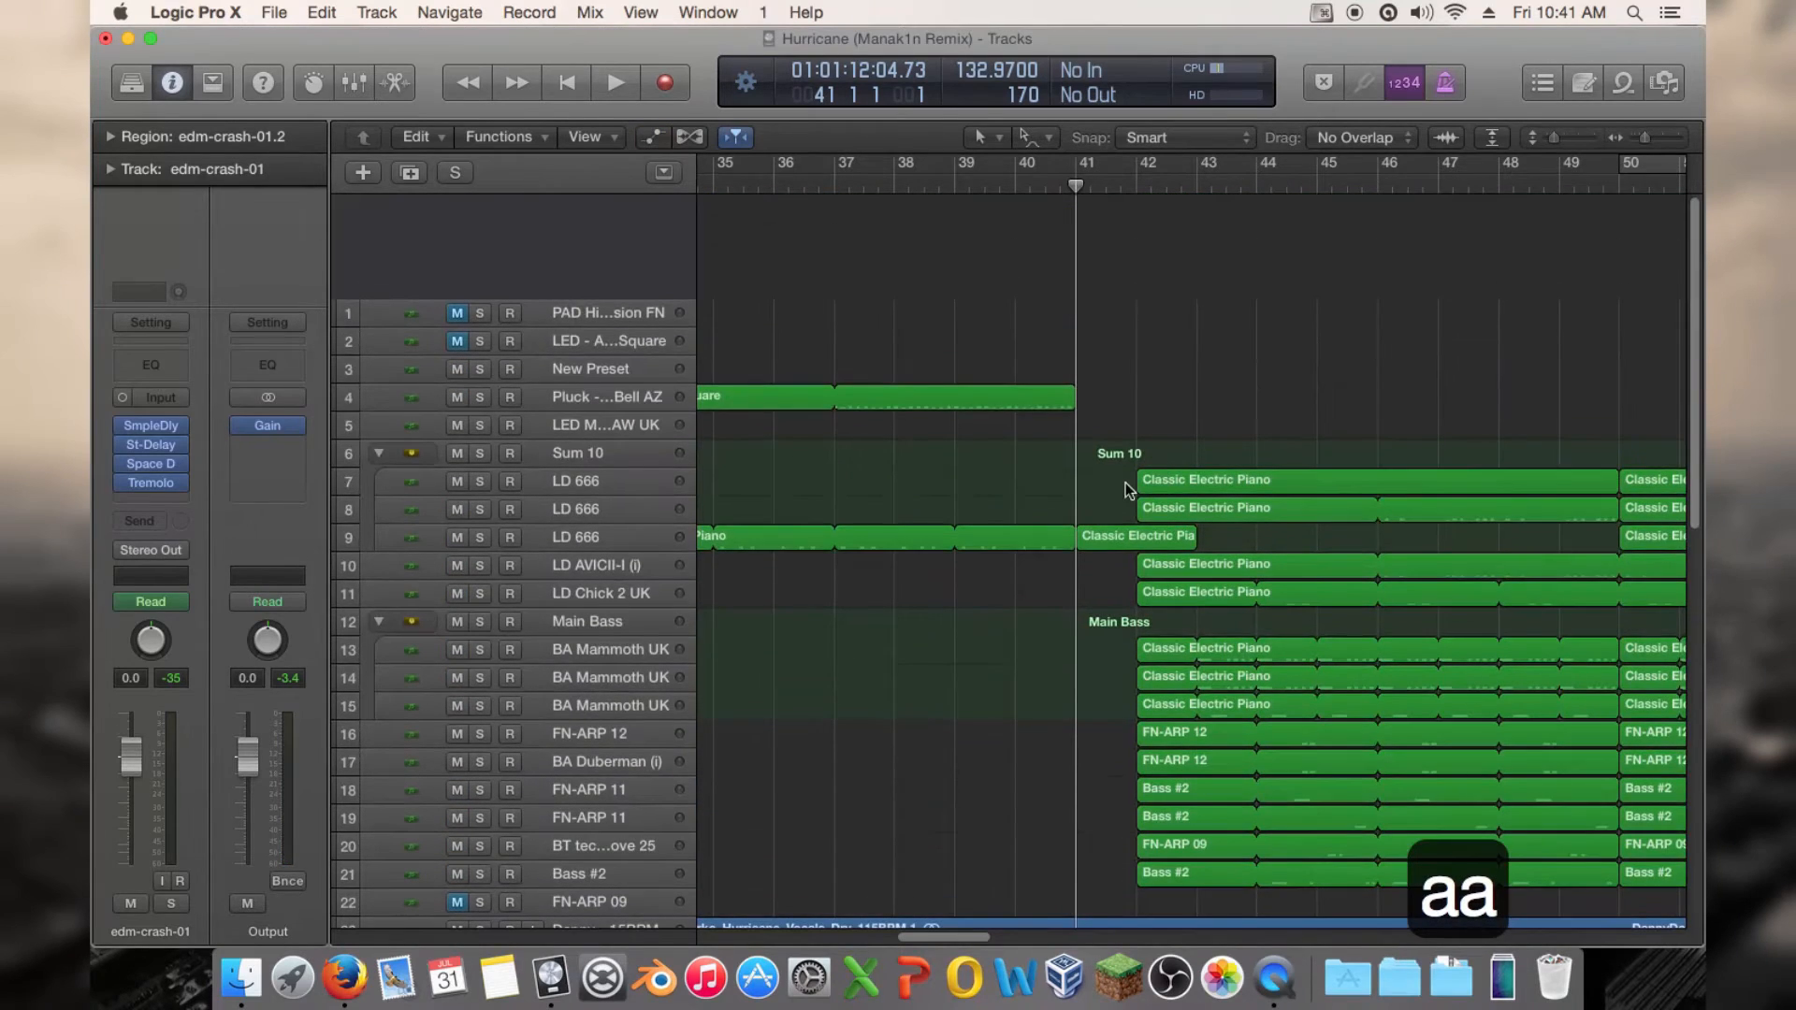
click(556, 483)
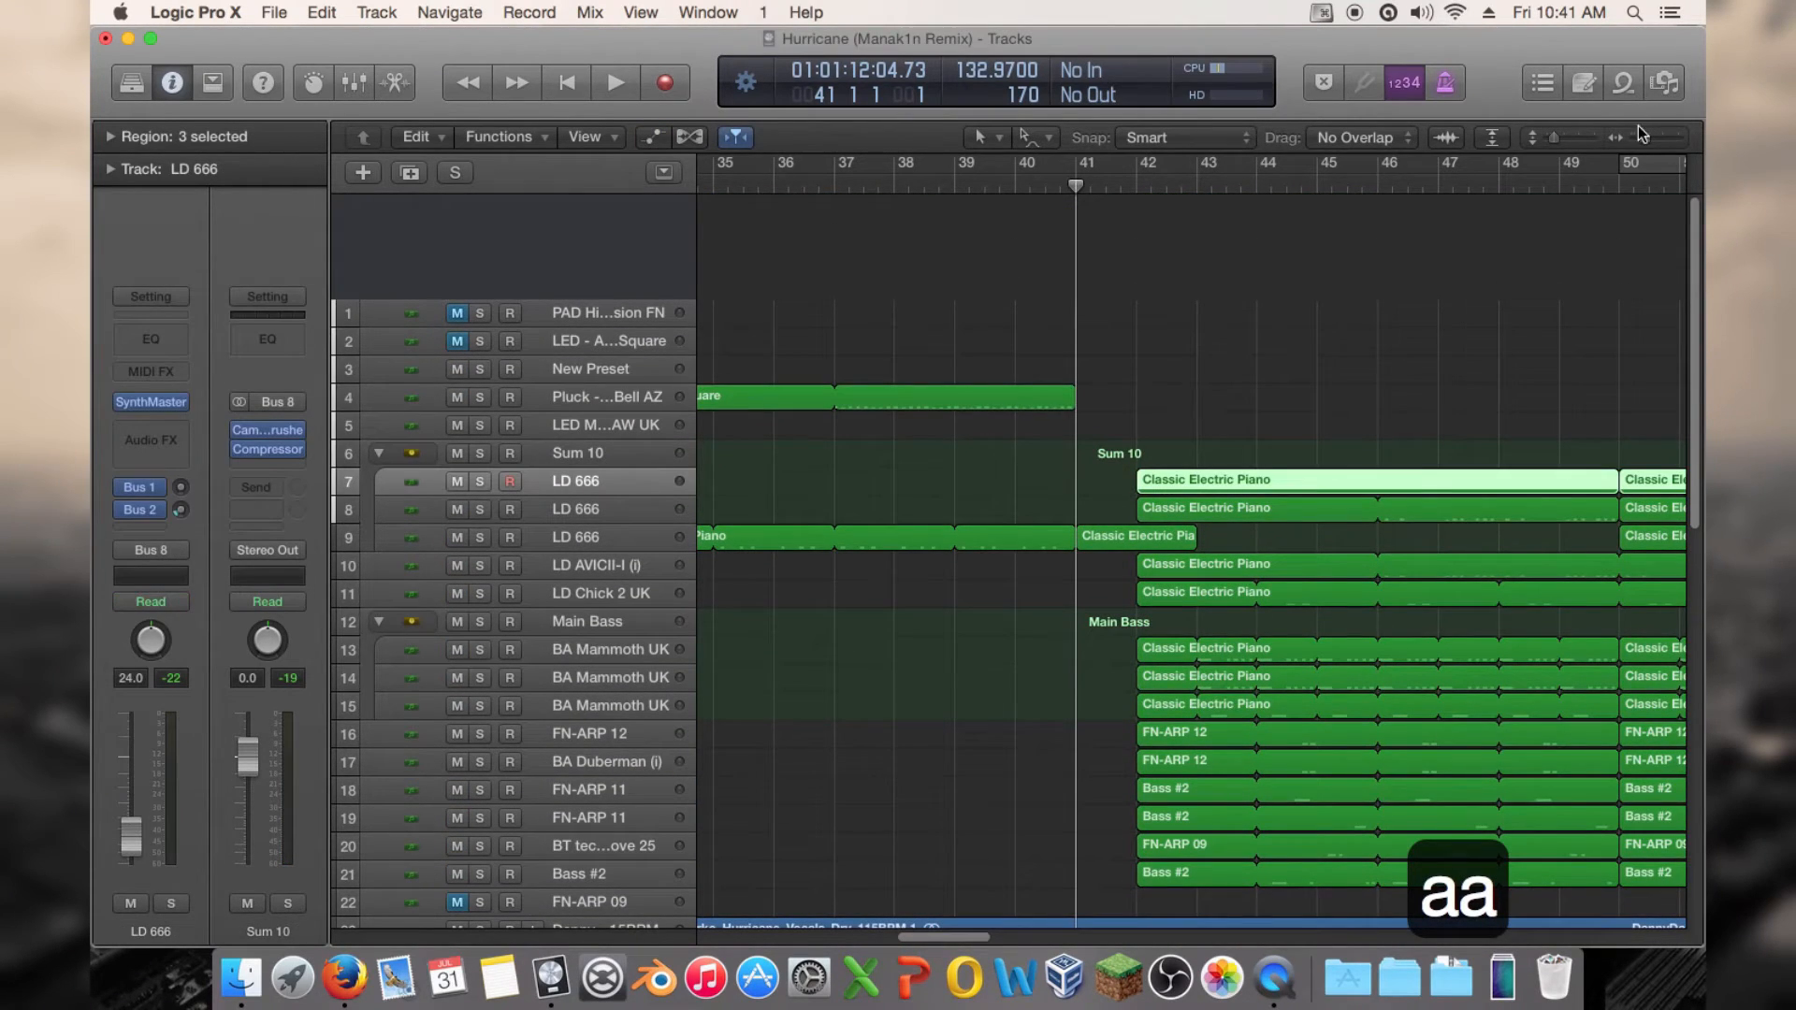
drag(1639, 136, 1635, 137)
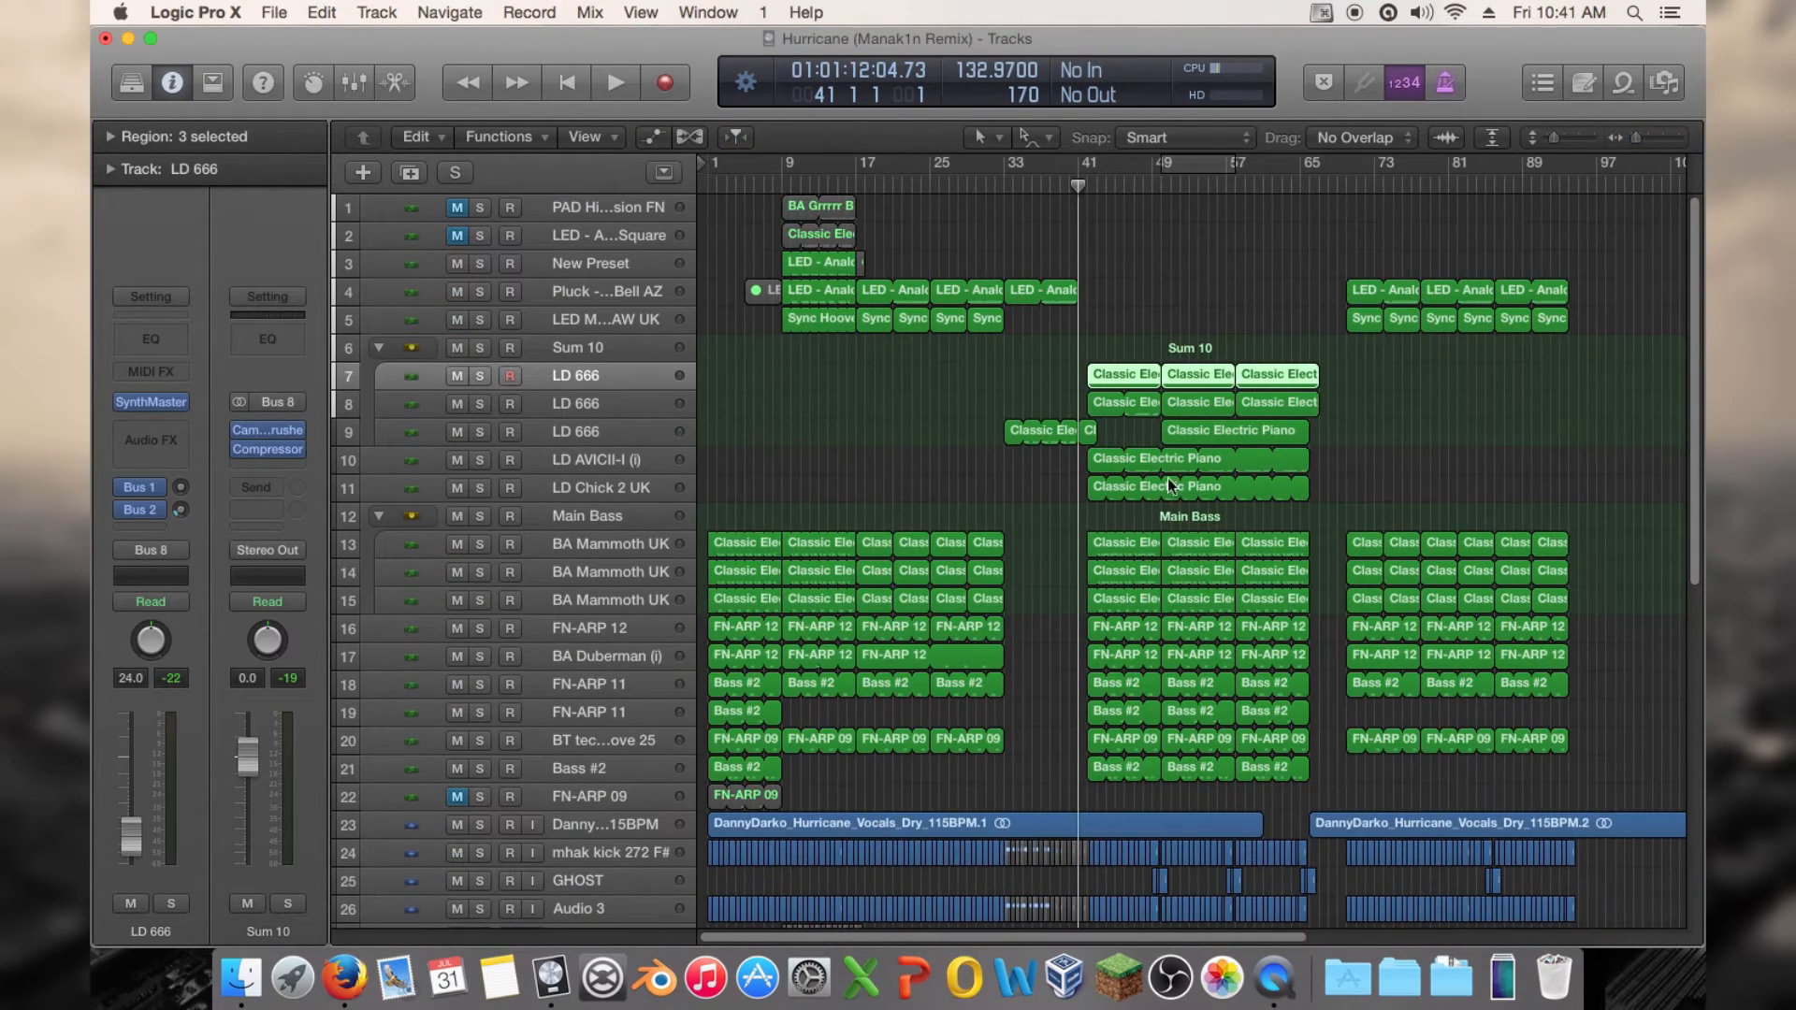
drag(1070, 373, 895, 395)
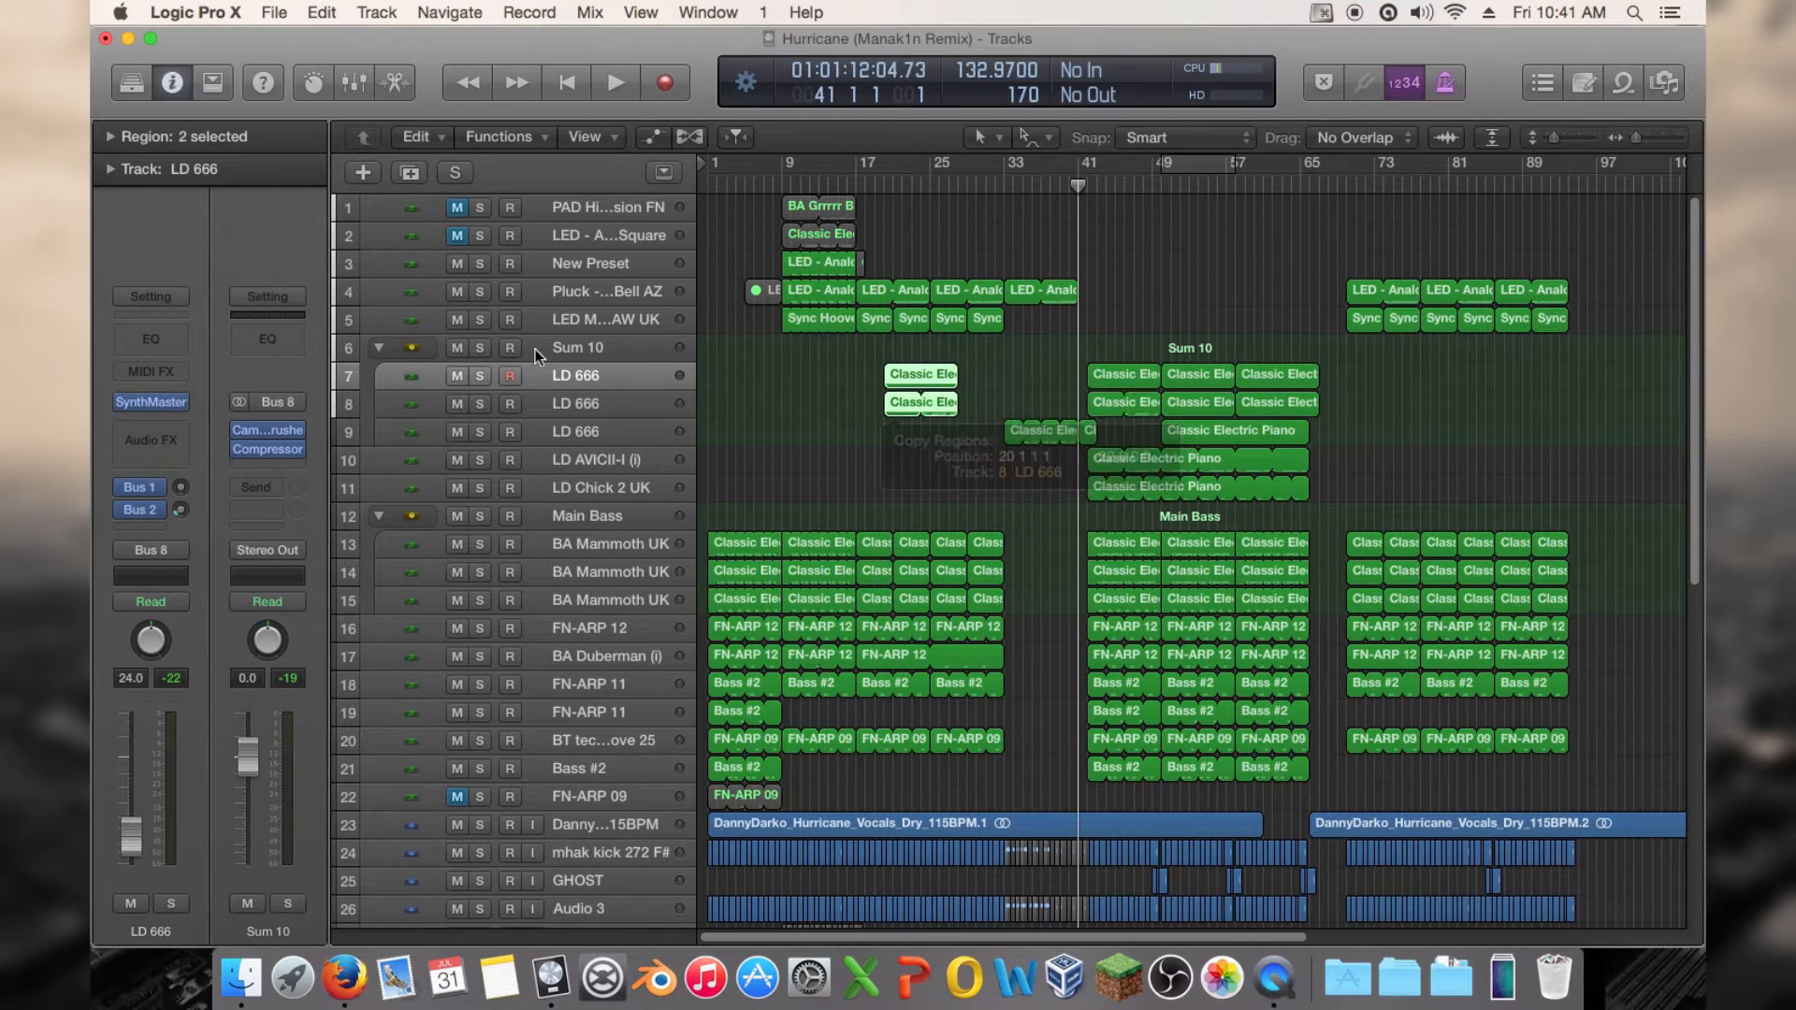
Reduce the copied regions to their first notes, moved to the start of bar 20, and play them with Sum 10 soloed
click(488, 346)
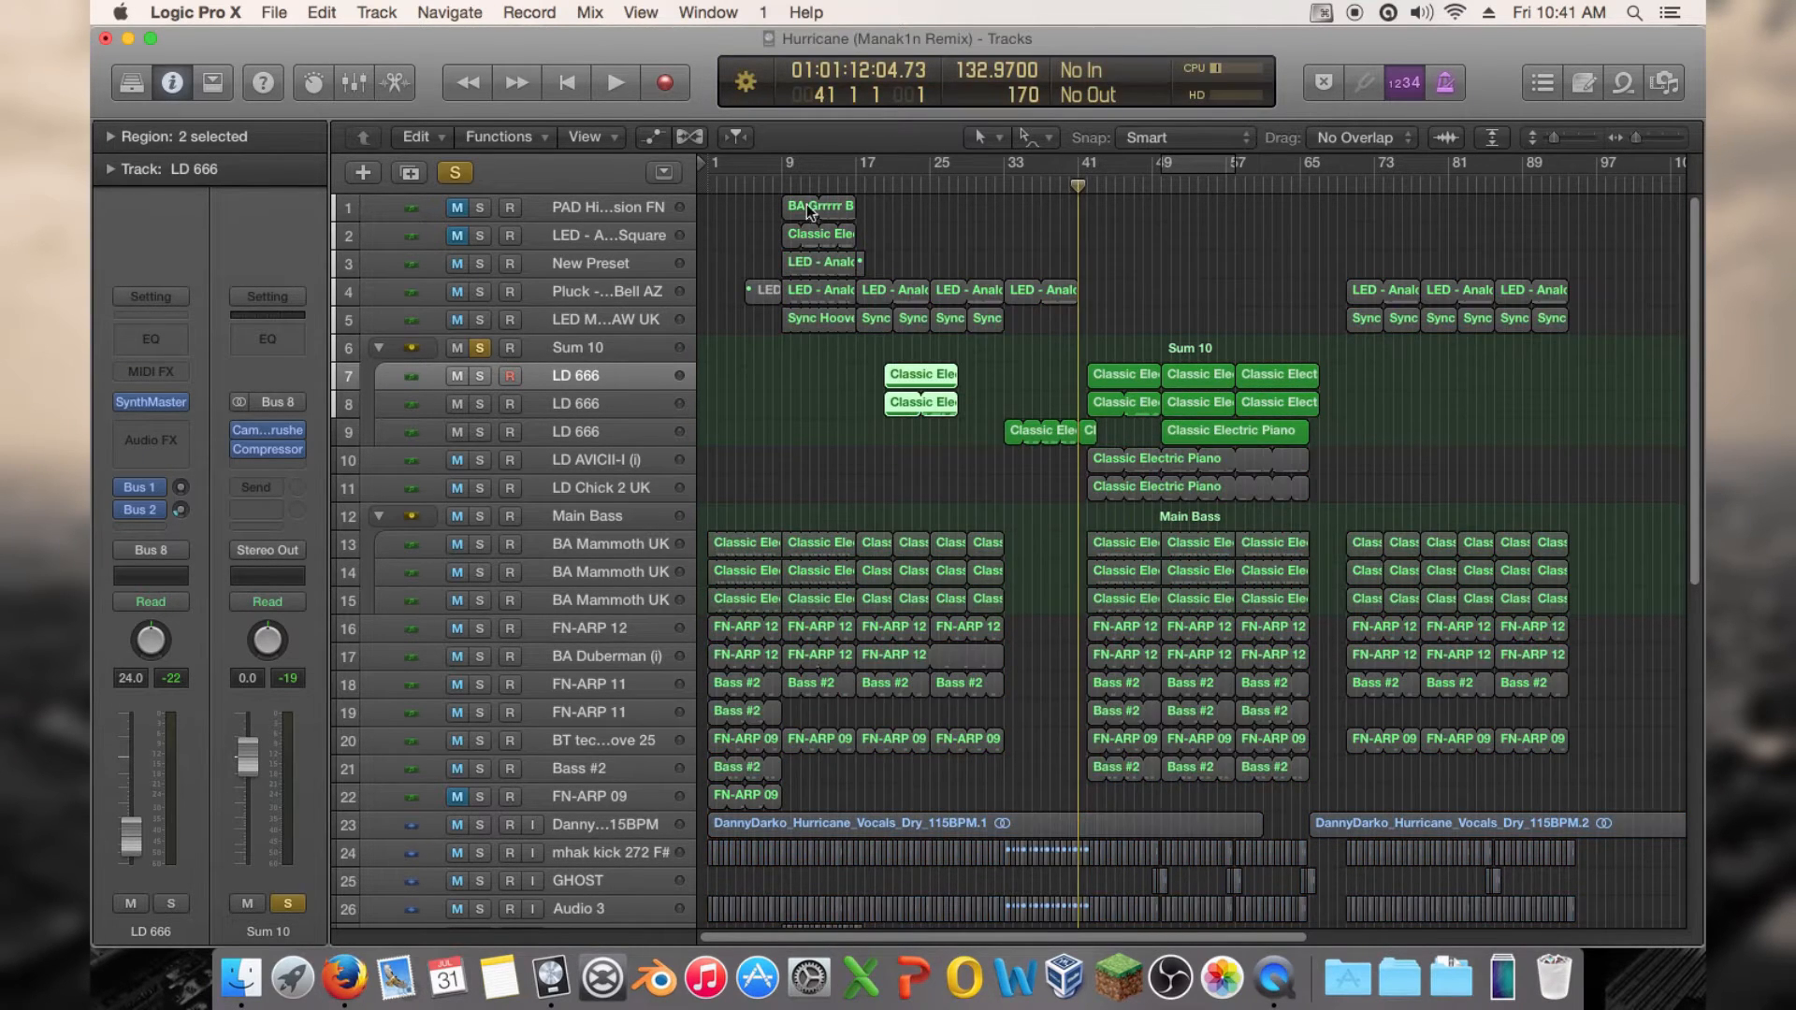
double_click(921, 374)
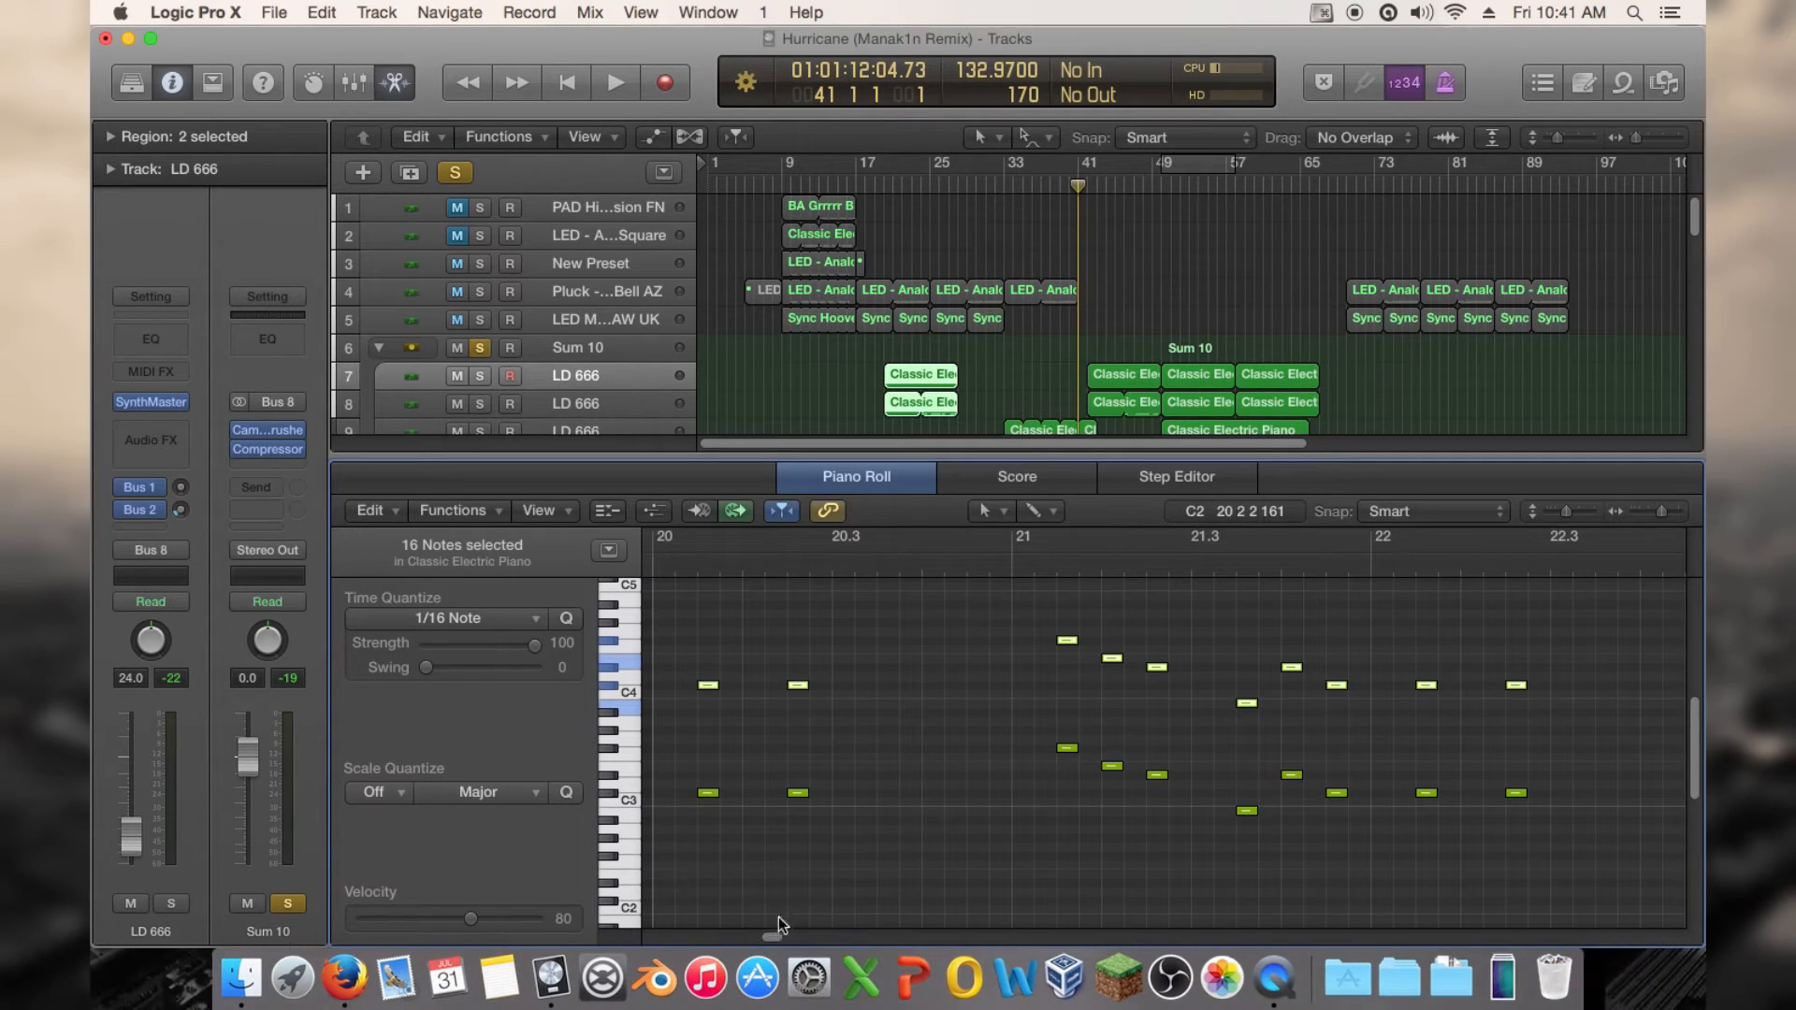
drag(778, 935, 767, 934)
key(super+a)
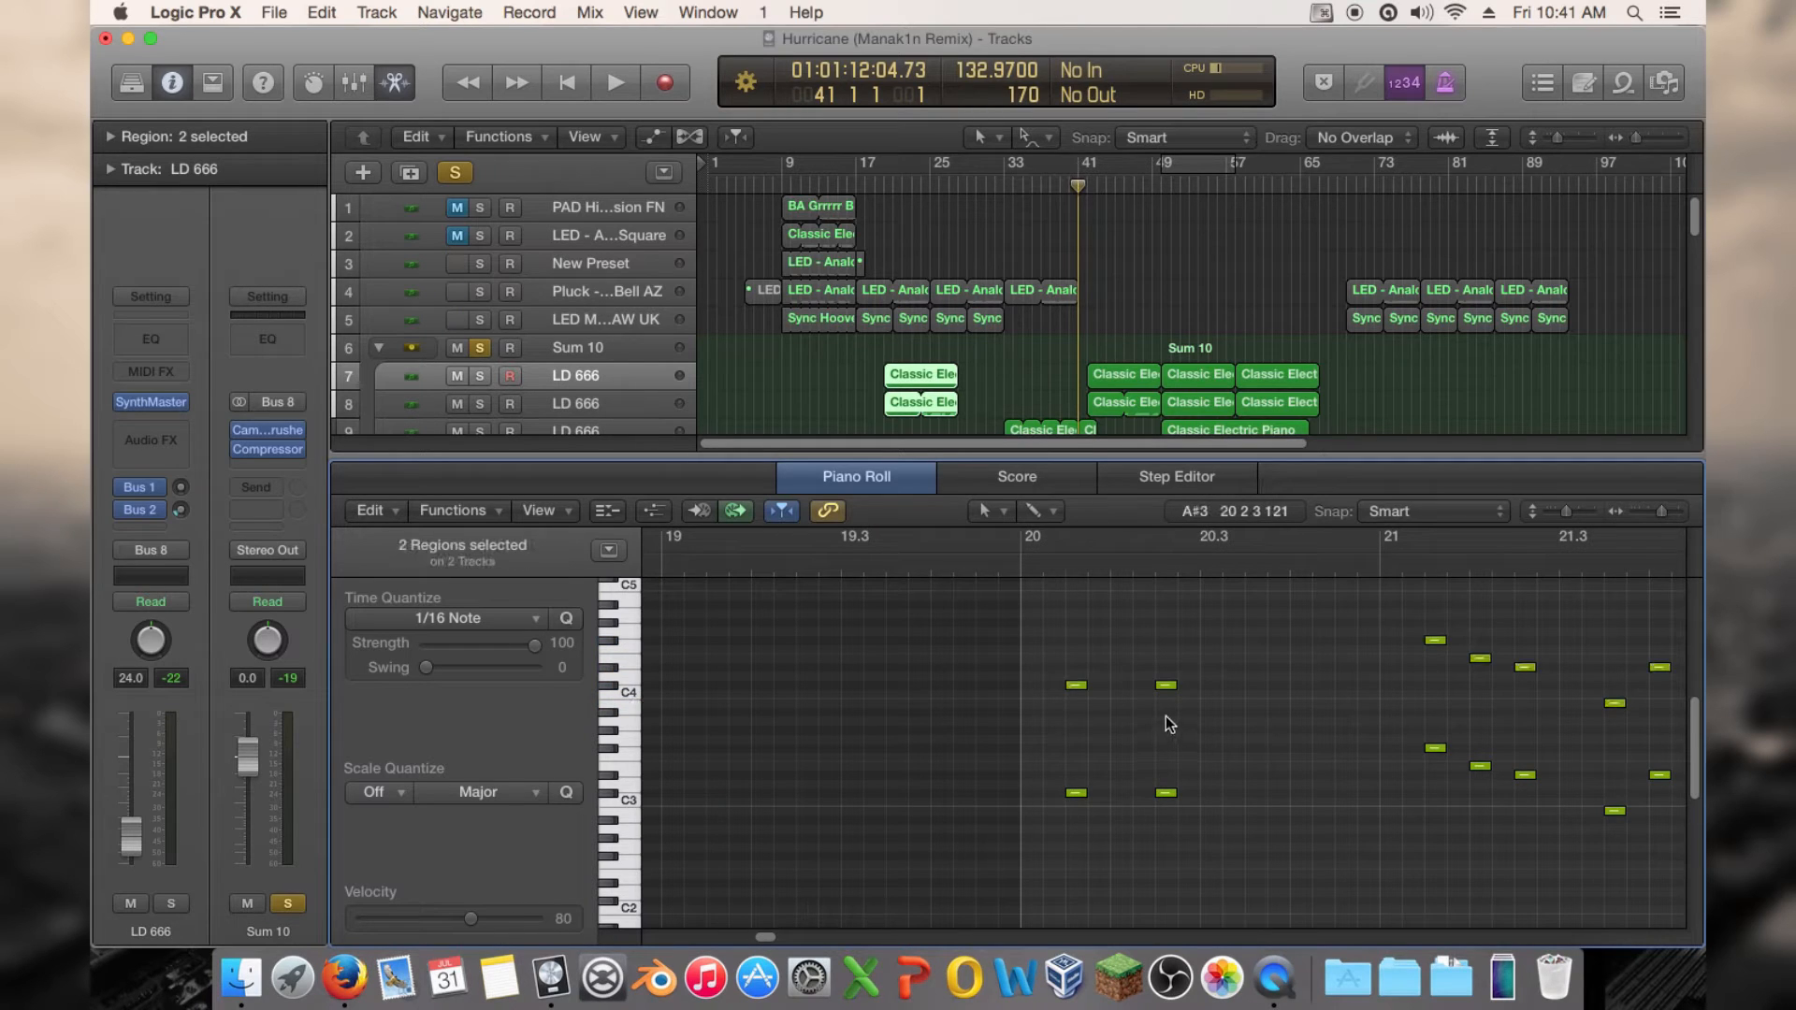
drag(1074, 796, 1025, 791)
key(Delete)
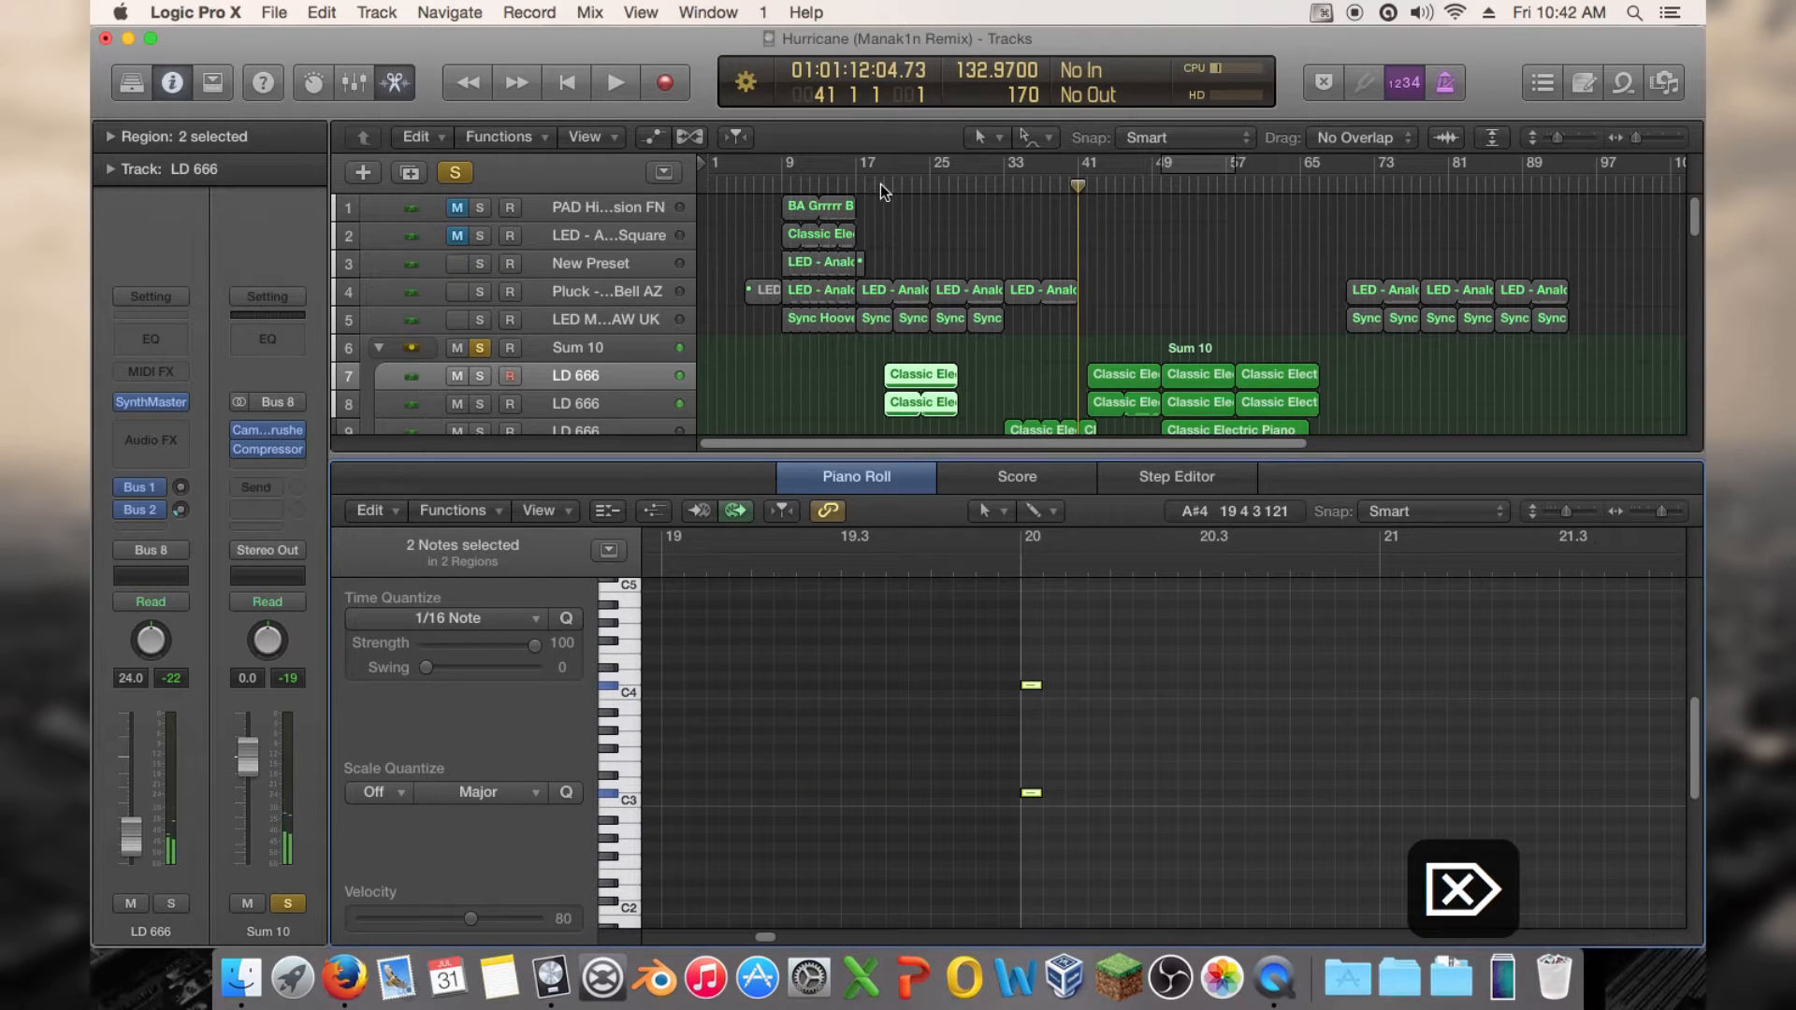
click(879, 183)
key(space)
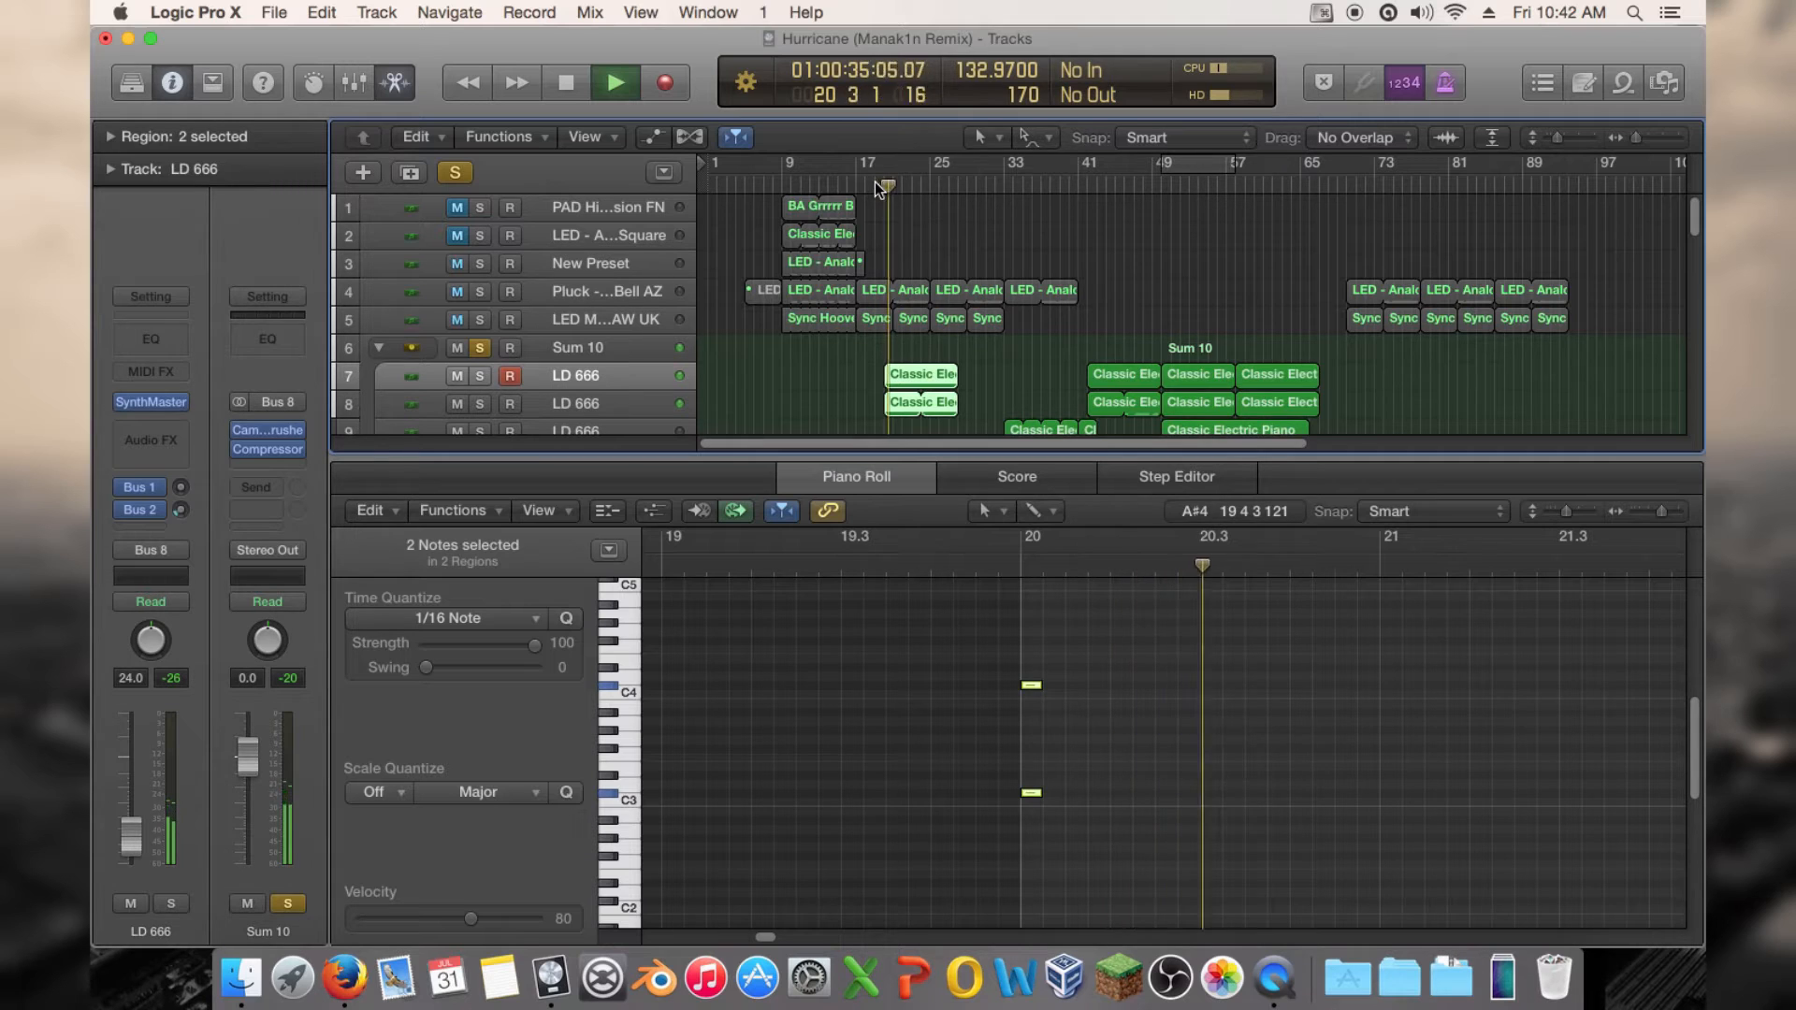
key(space)
Insert a stereo Space Designer reverb after the Compressor on the Sum 10 track and load its Trance preset
click(613, 347)
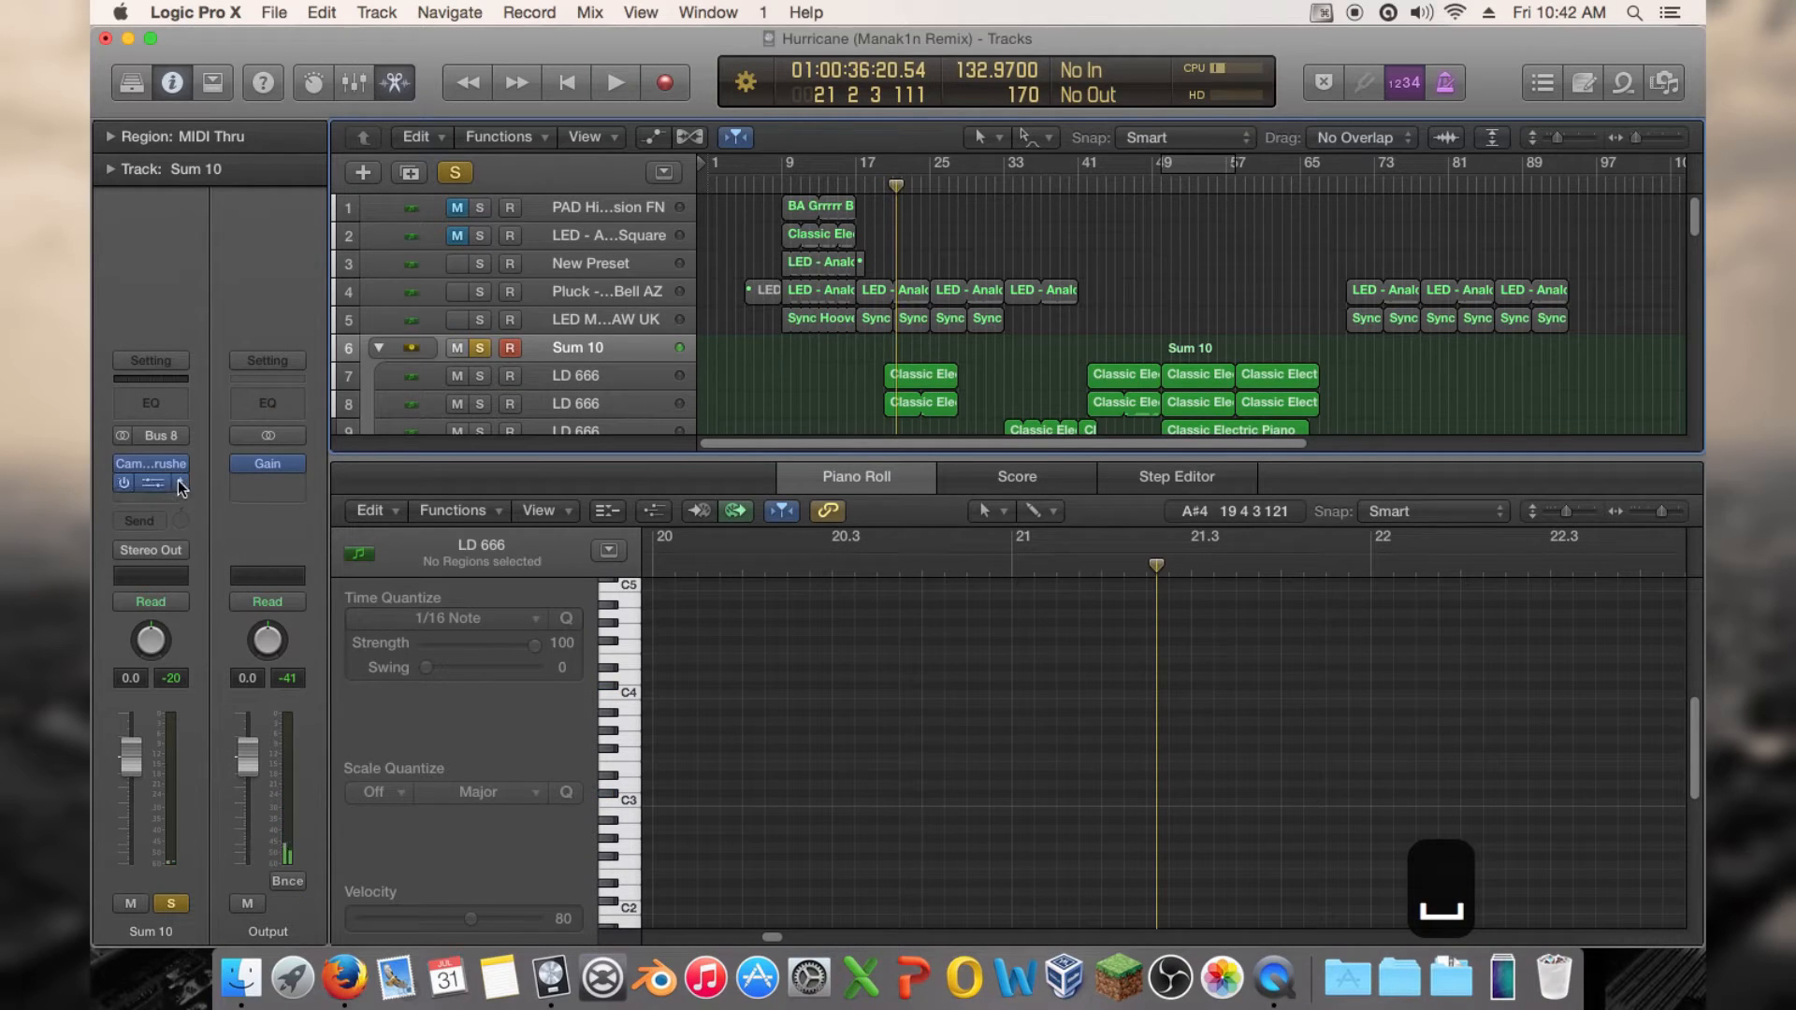
click(177, 496)
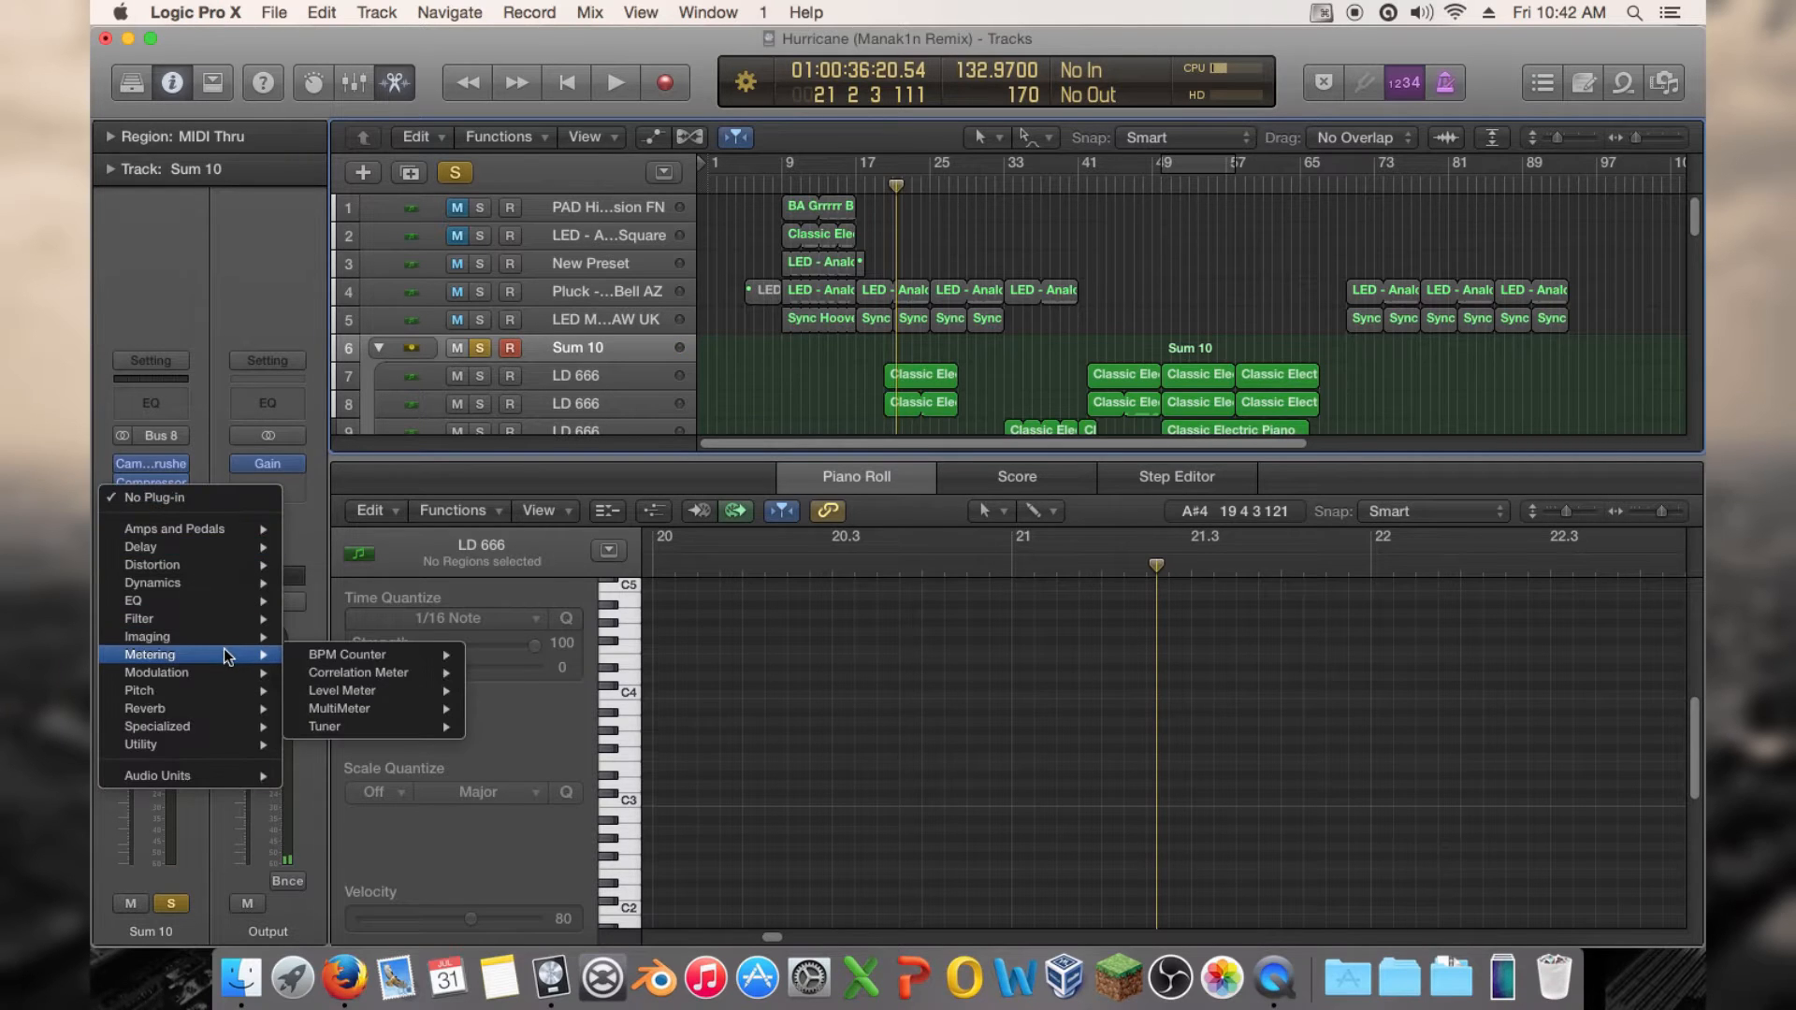
mouse_move(236, 717)
mouse_move(393, 766)
click(495, 766)
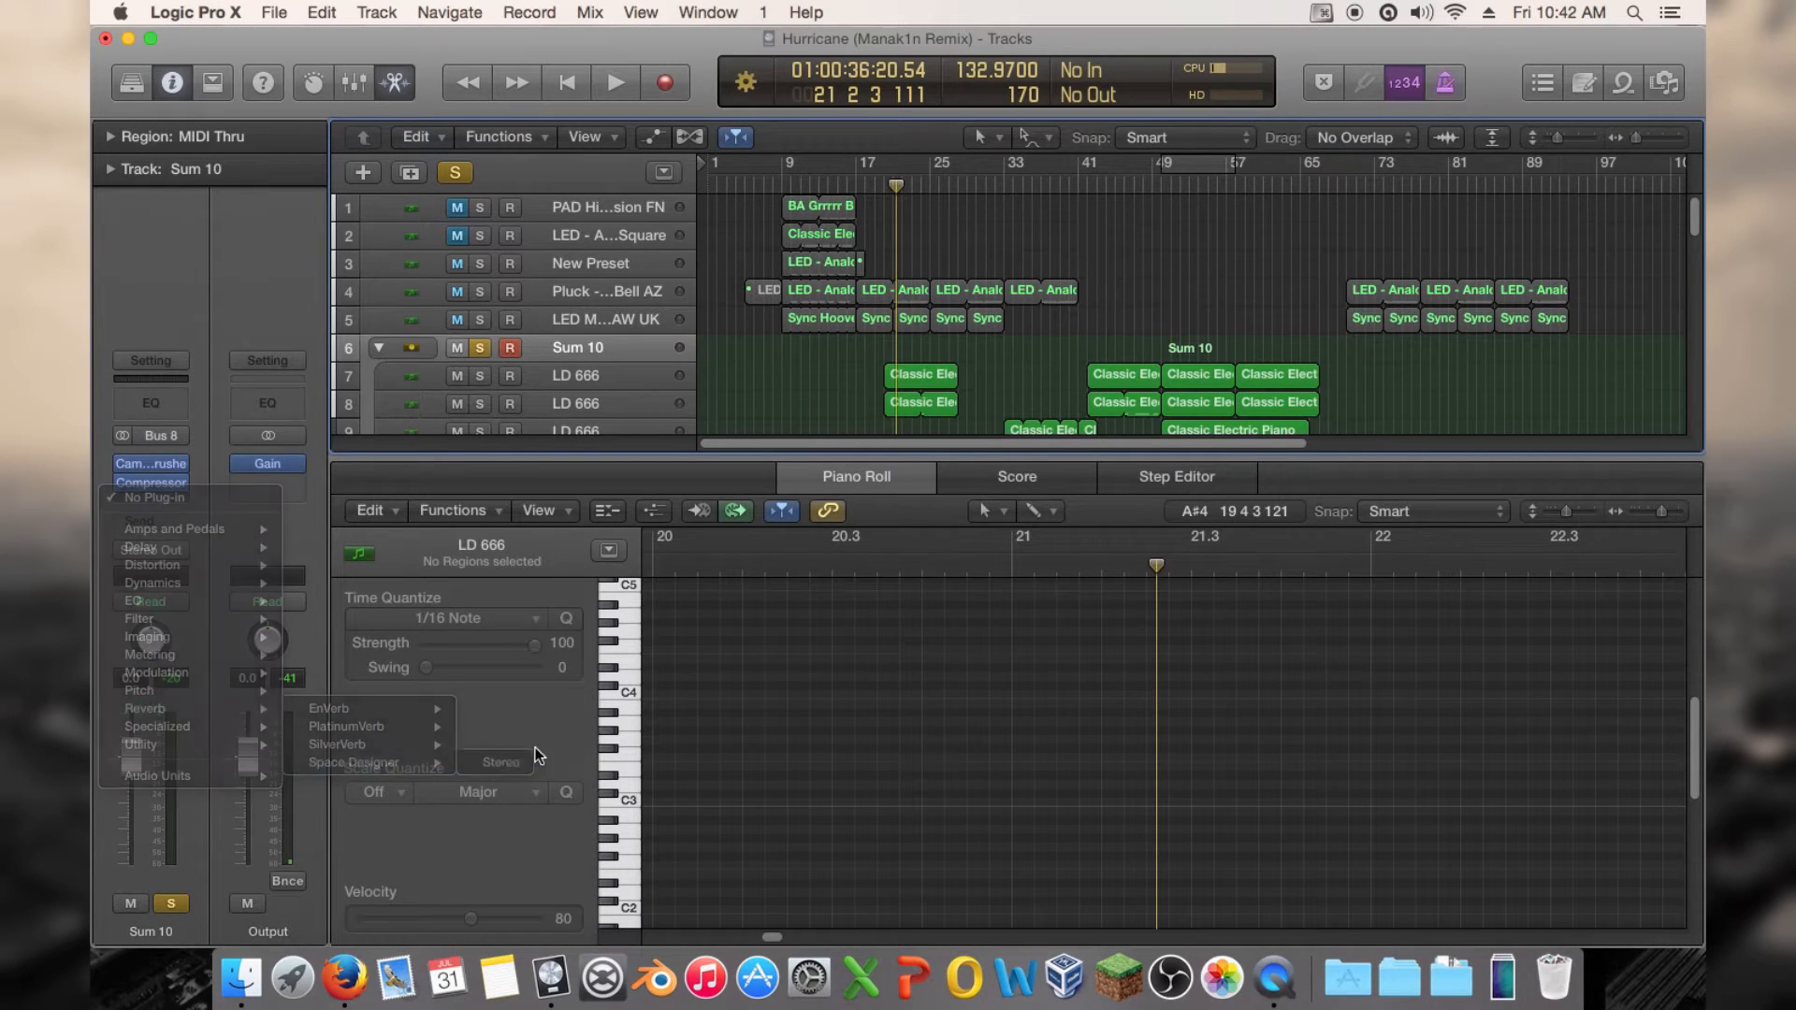
drag(835, 110, 696, 165)
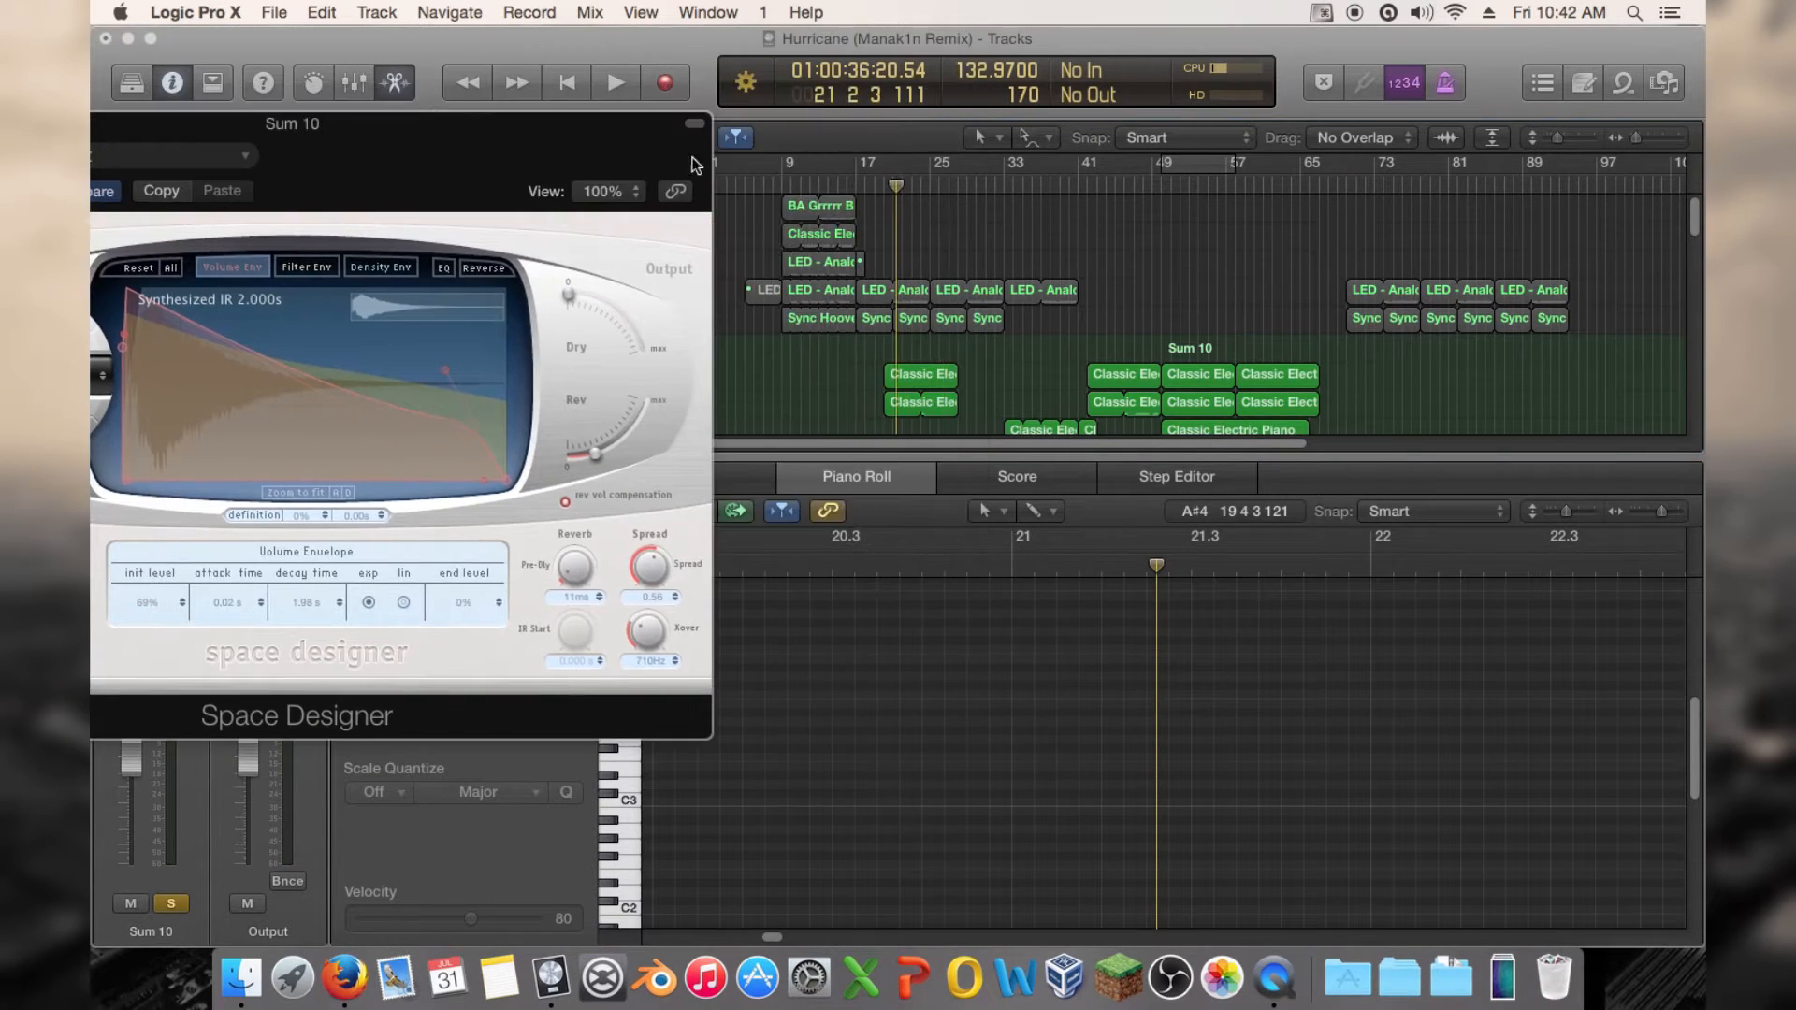
click(883, 187)
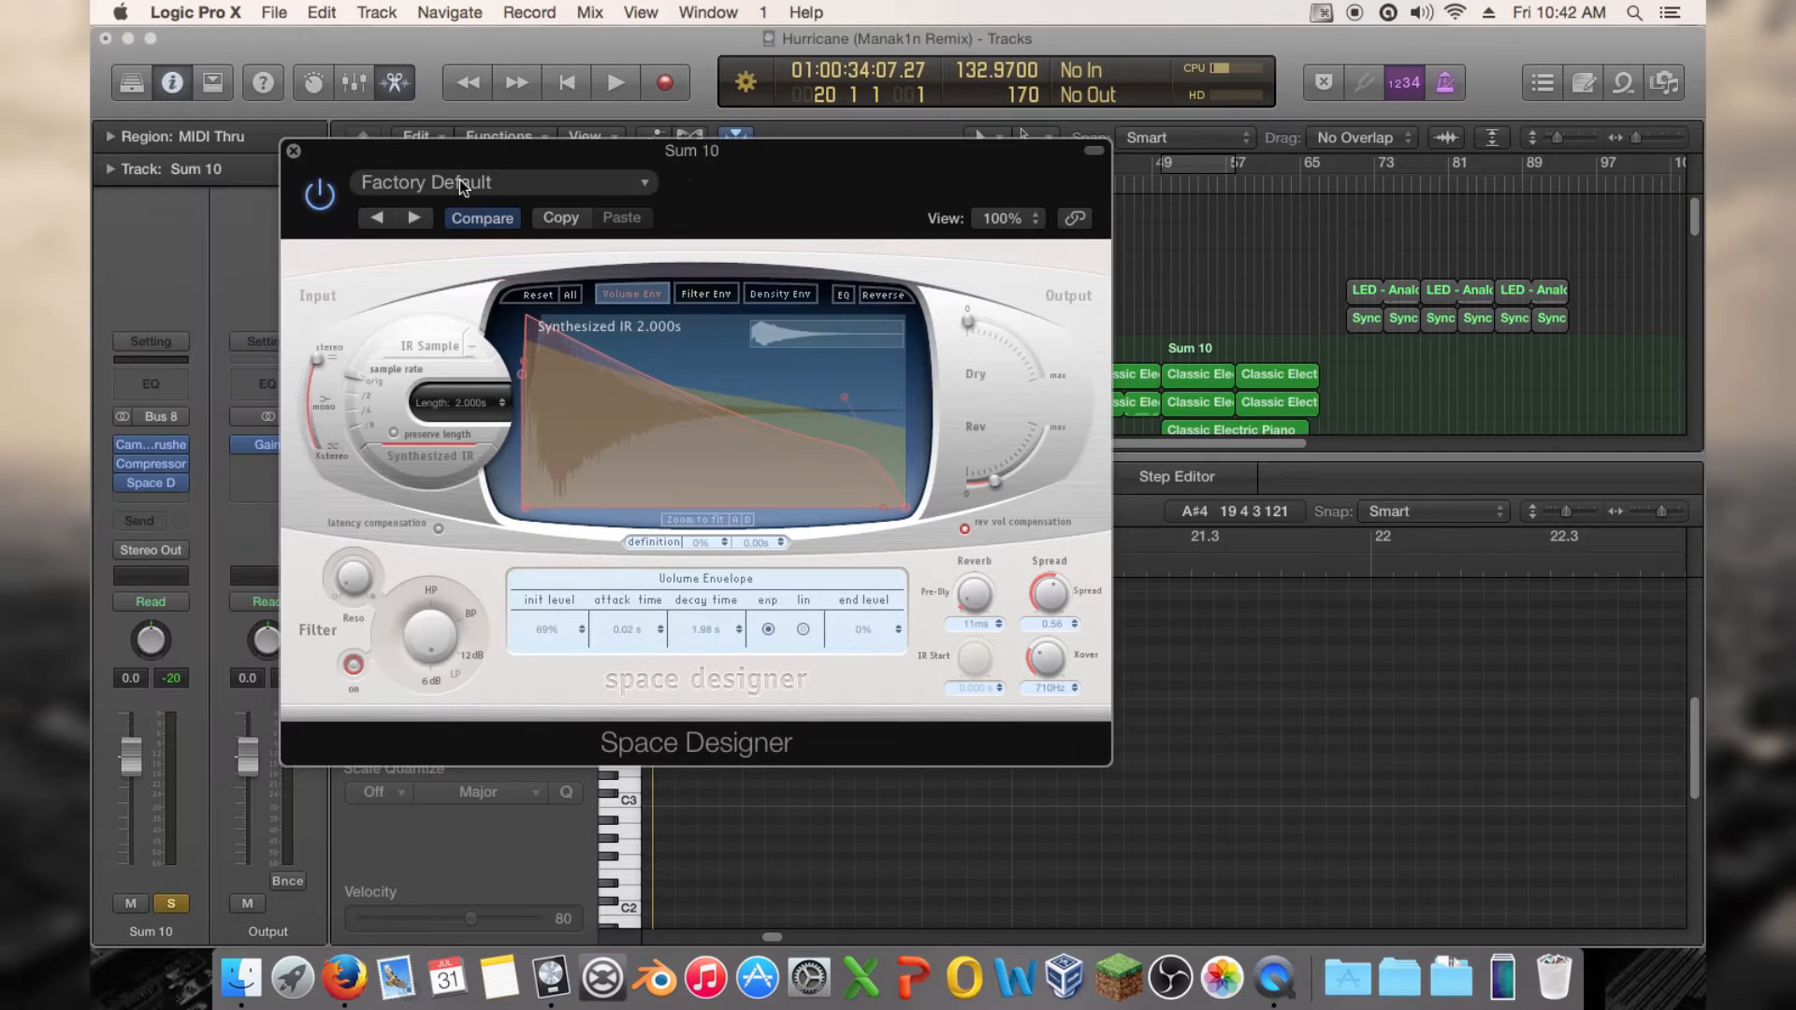
click(458, 178)
click(452, 582)
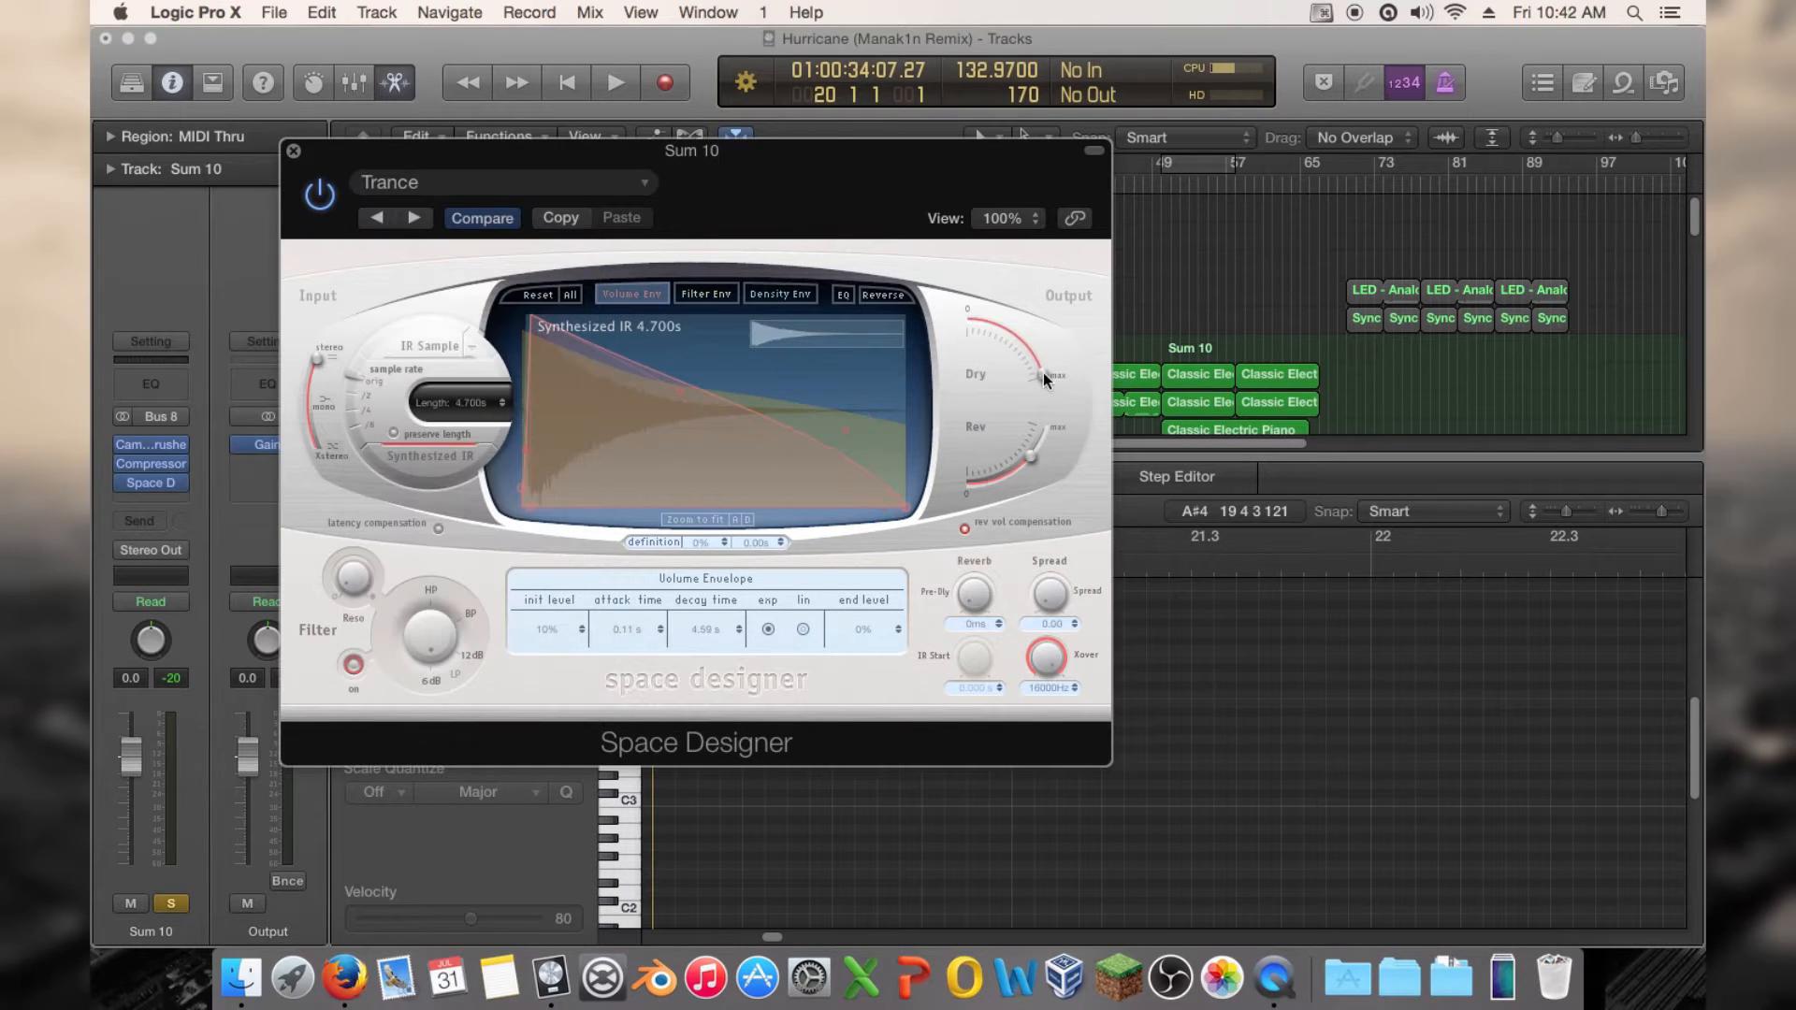
Lower the dry and reverb output levels of Sum 10's Space Designer somewhat while playing from about bar 19
drag(748, 196, 361, 194)
double_click(874, 185)
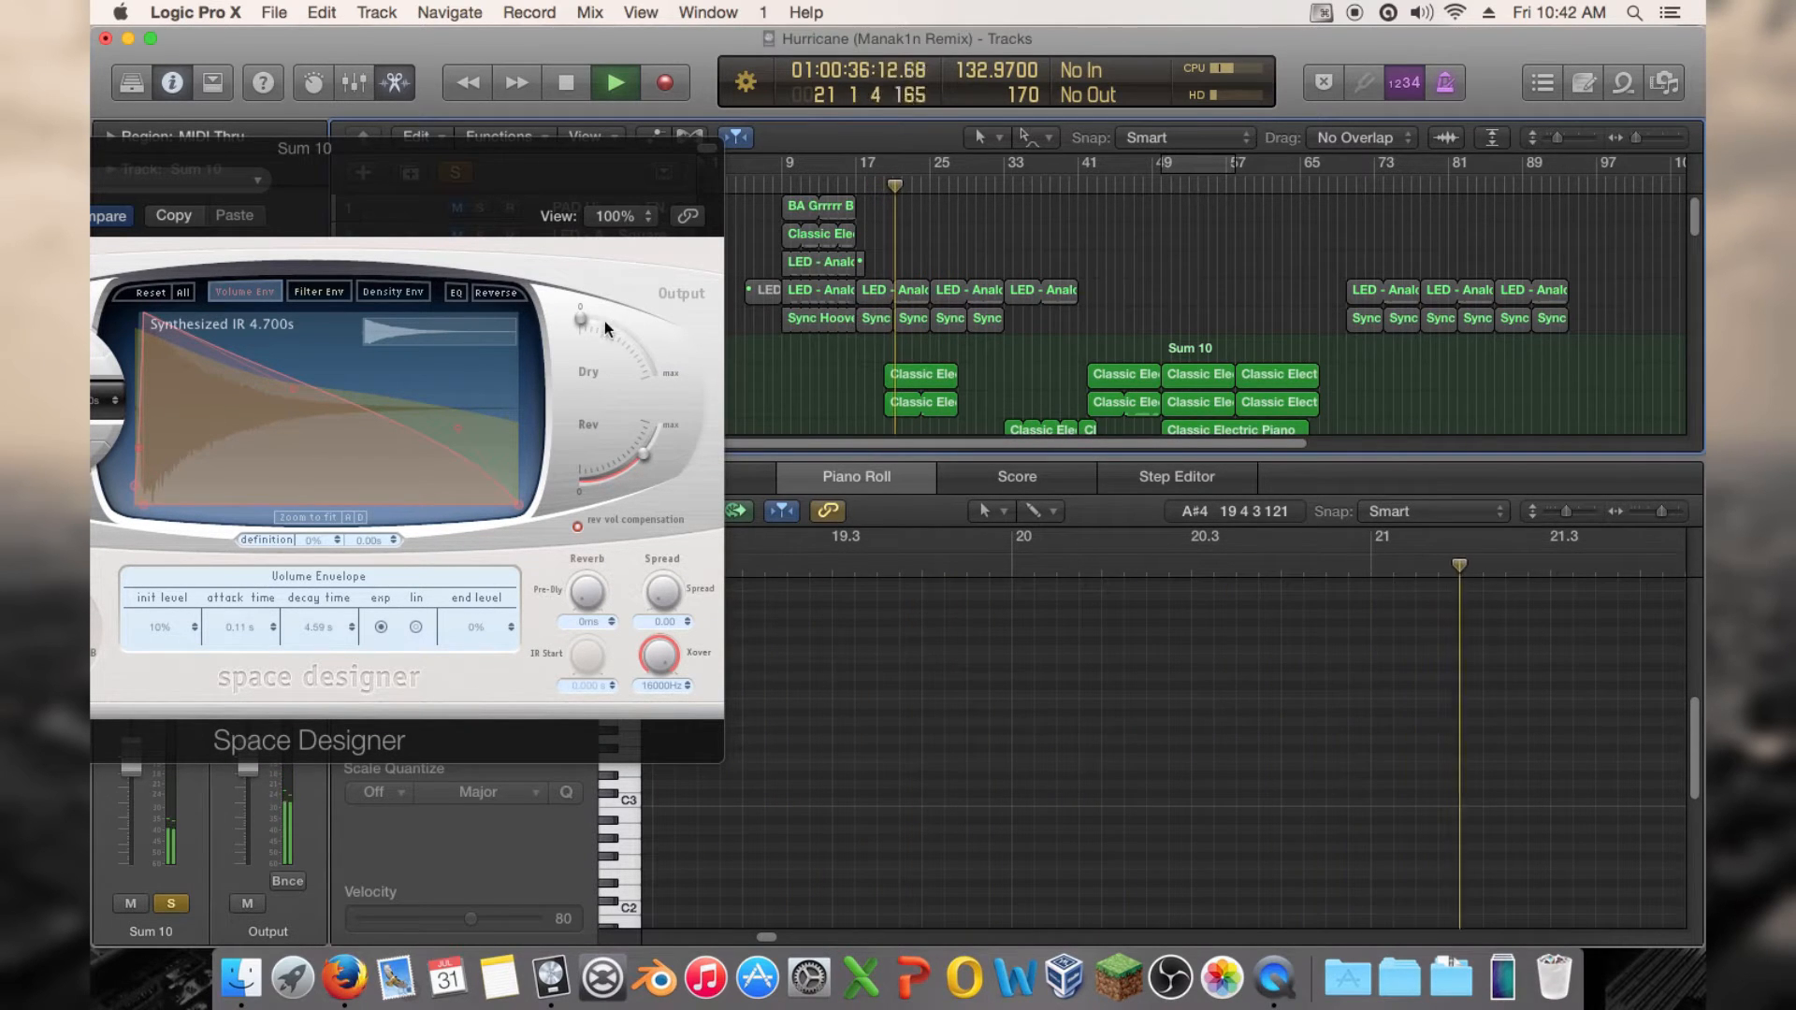
drag(604, 322, 623, 331)
click(881, 185)
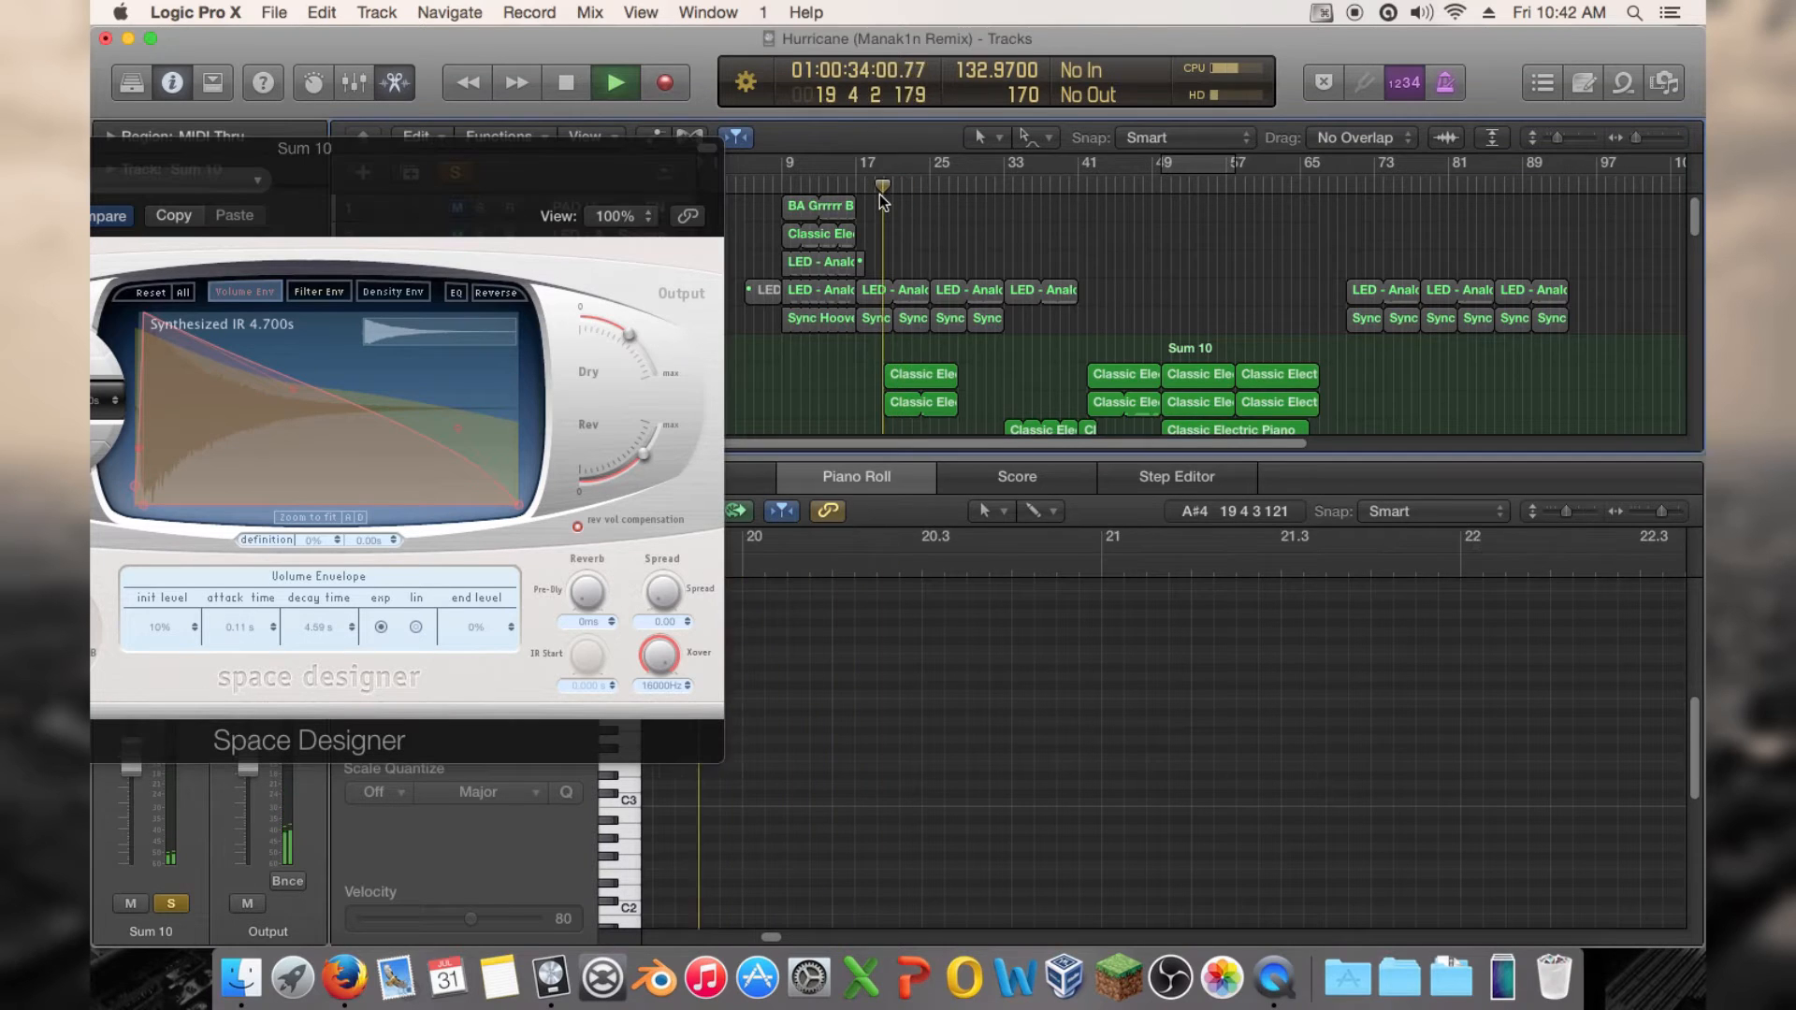
drag(630, 333, 637, 345)
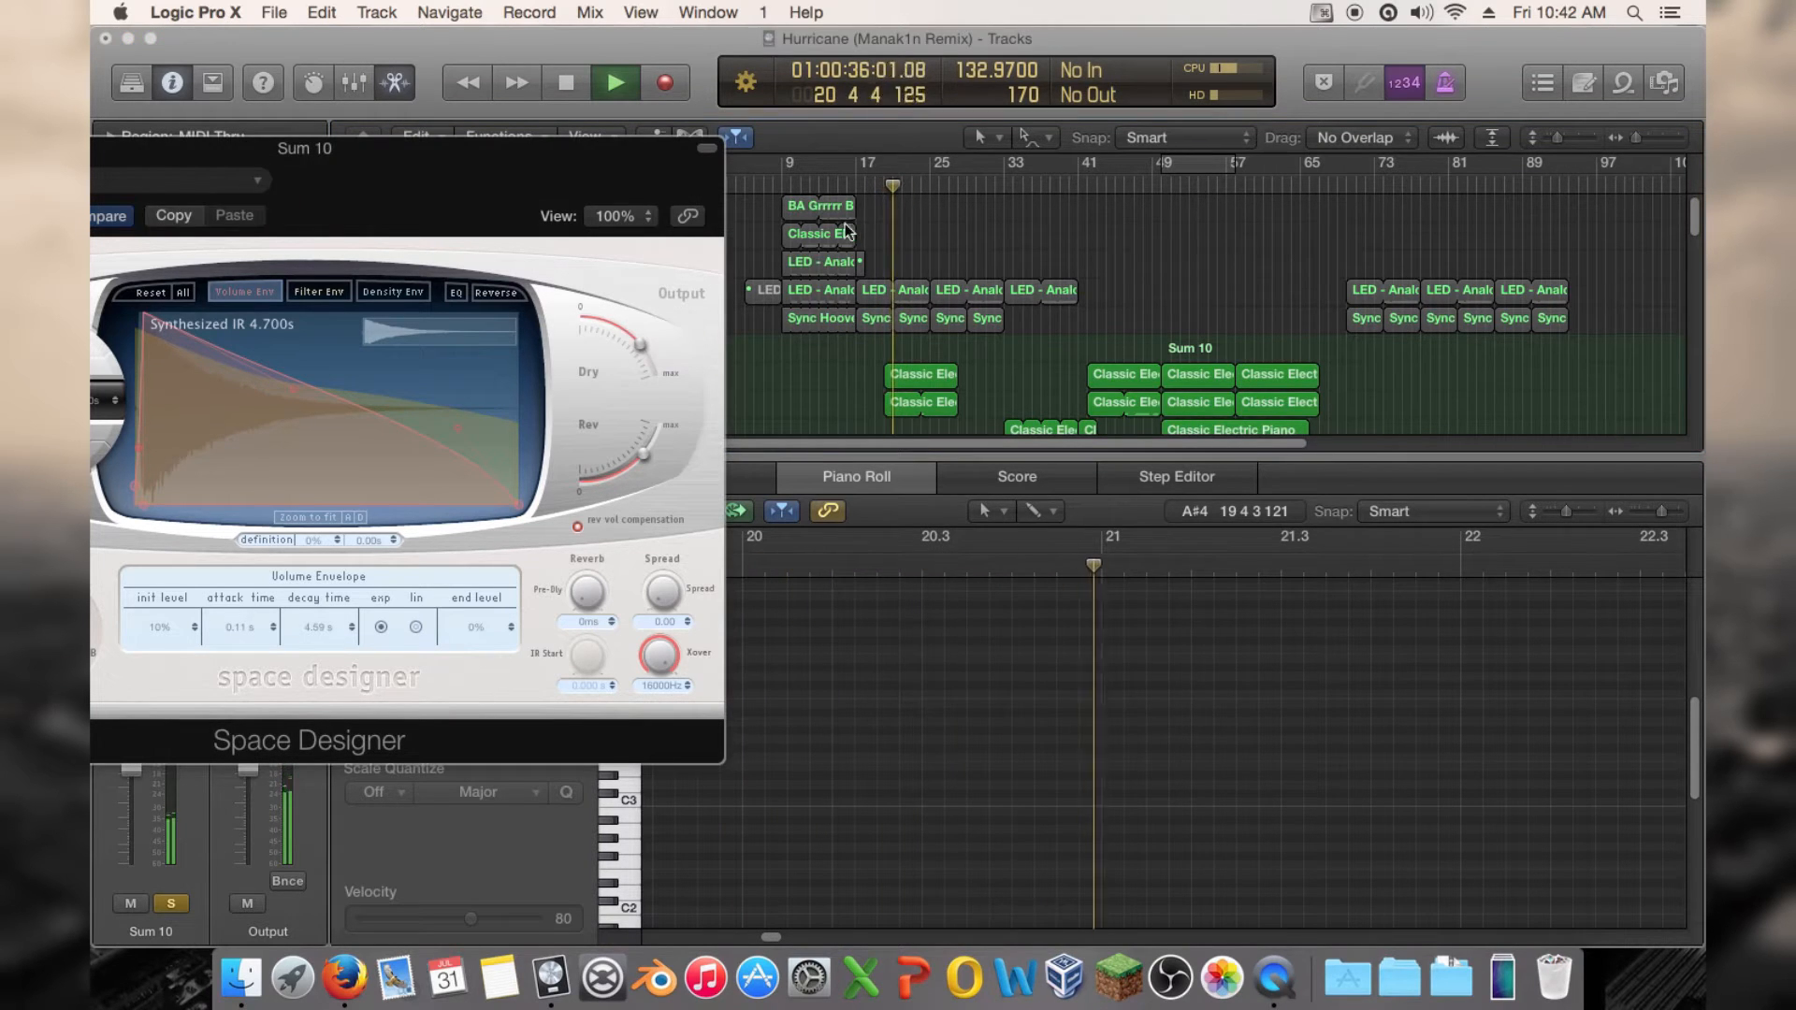
click(876, 186)
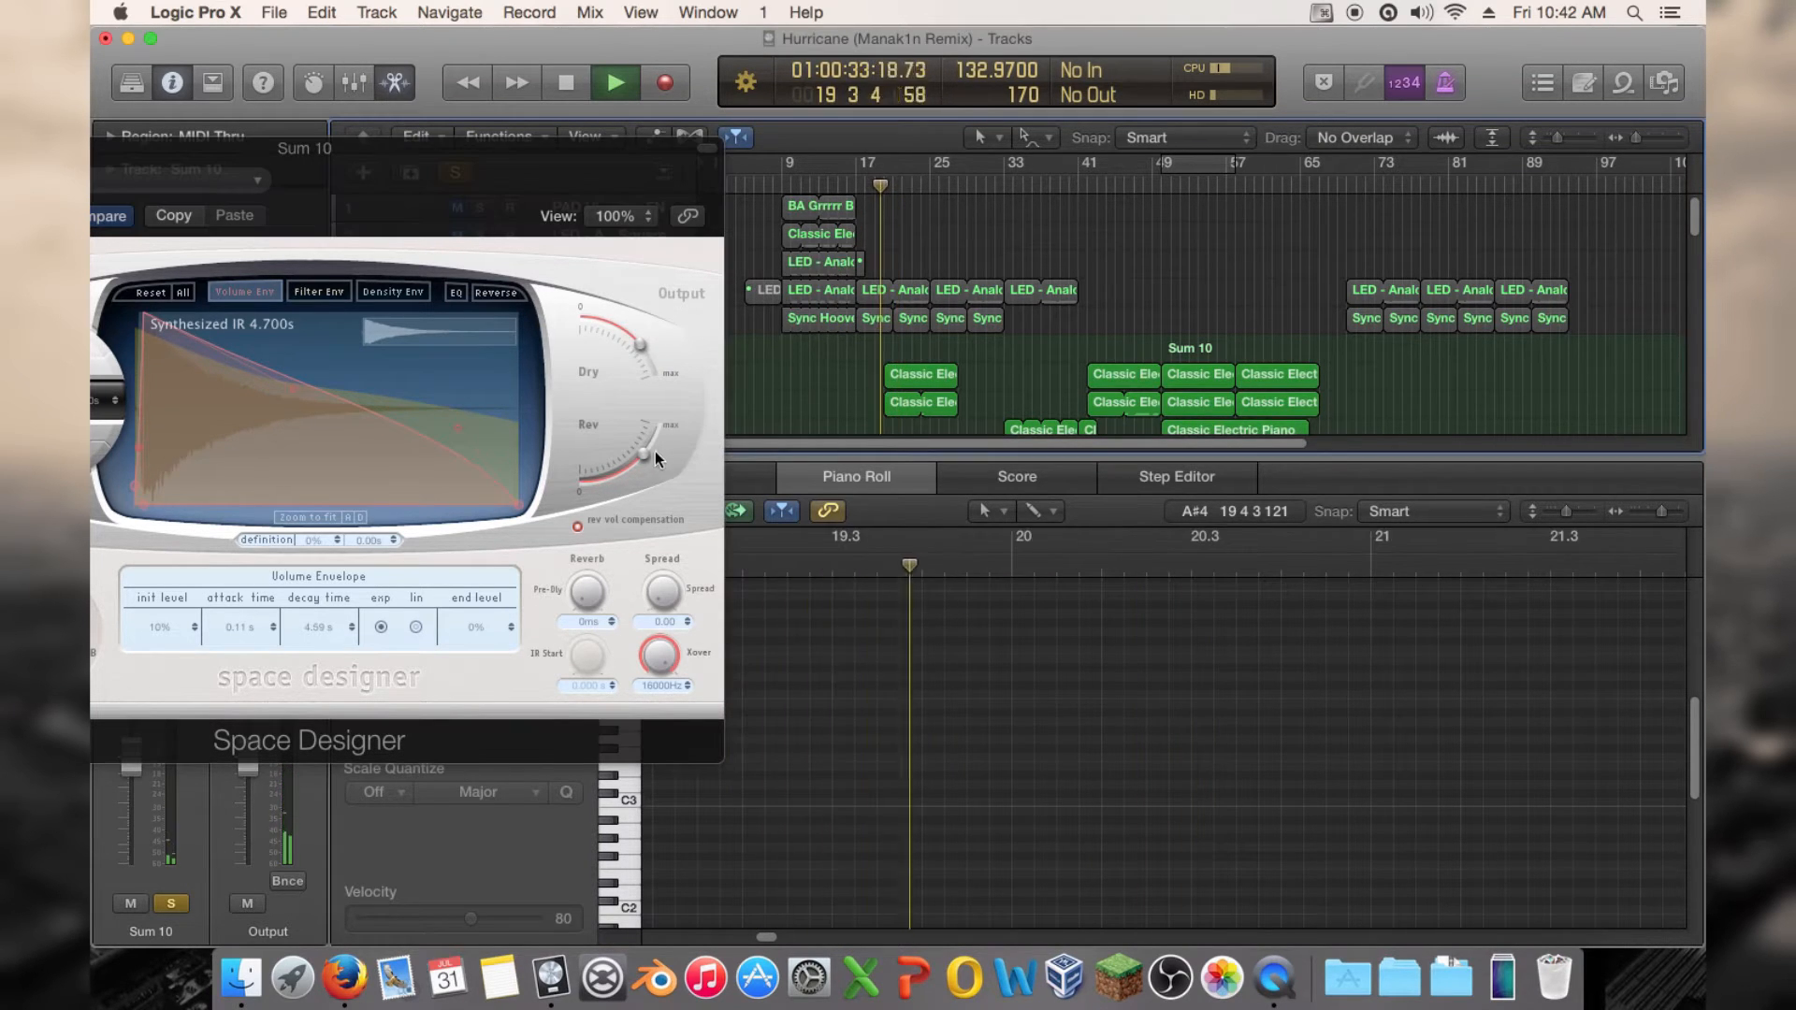
drag(654, 451, 643, 468)
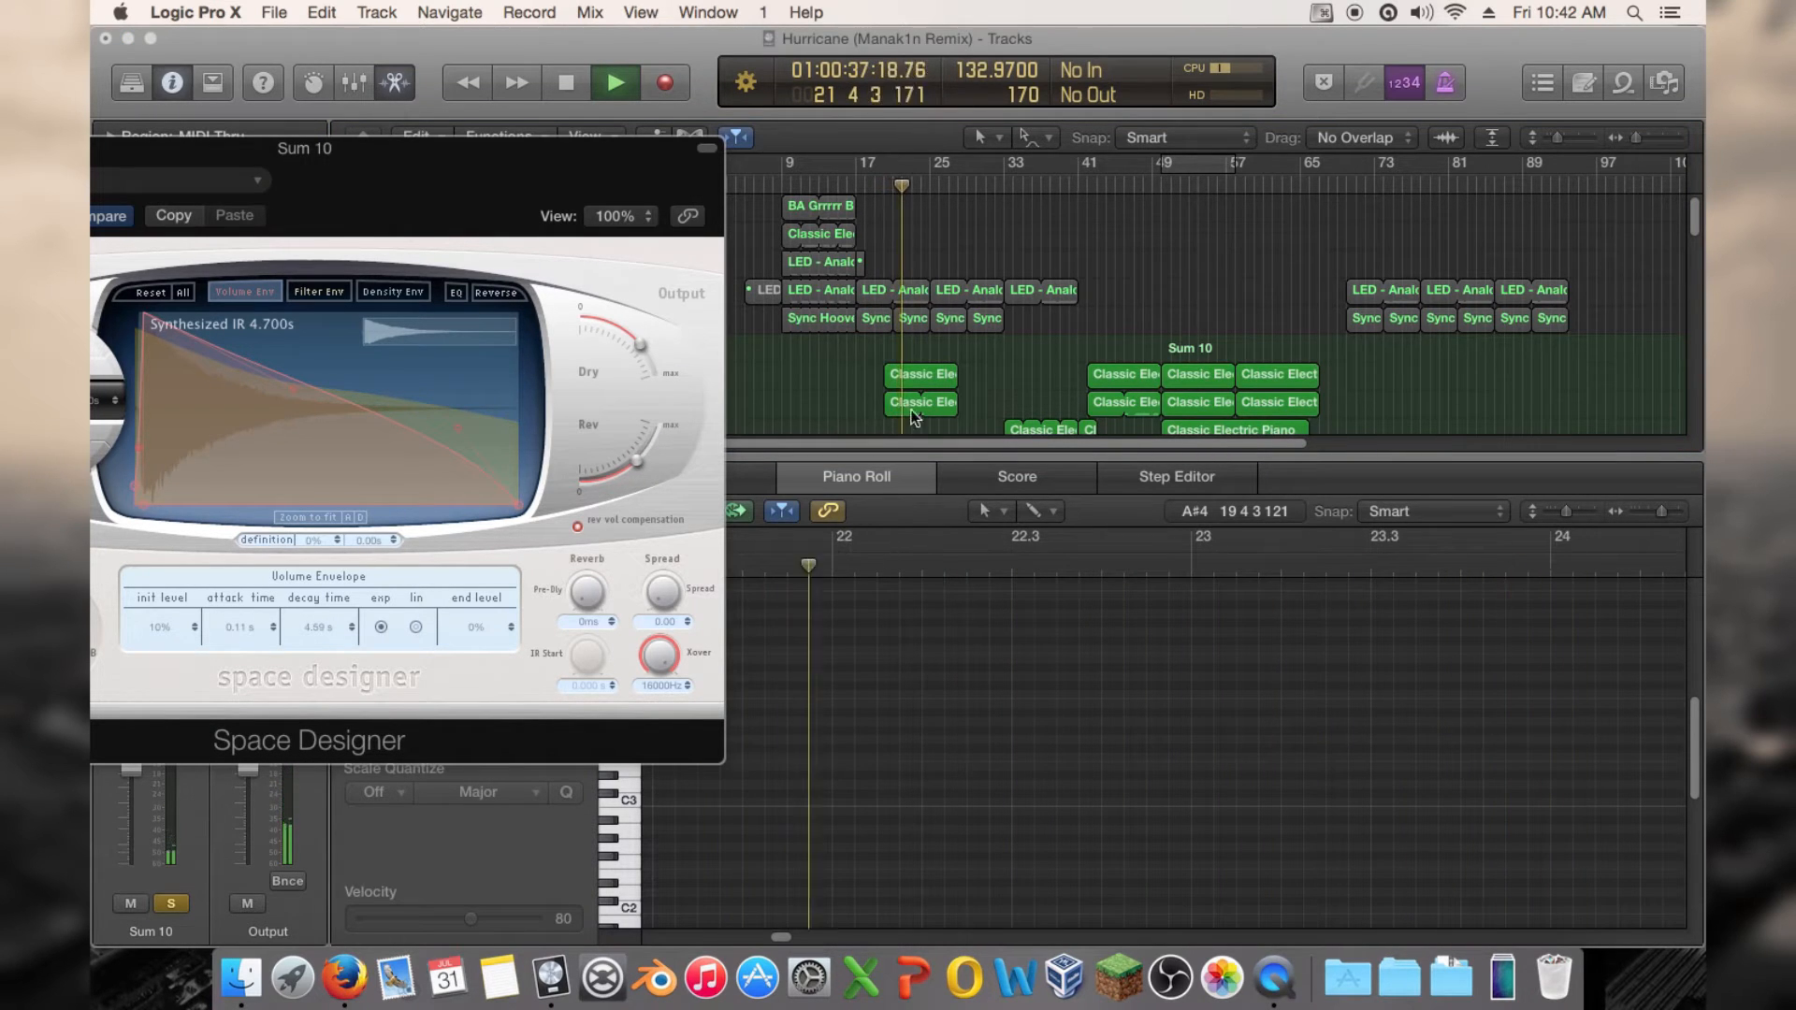
Stop playback and shorten the copied Classic Electric Piano material on the second LD 666 track so it ends at bar 24
drag(1636, 138, 1652, 140)
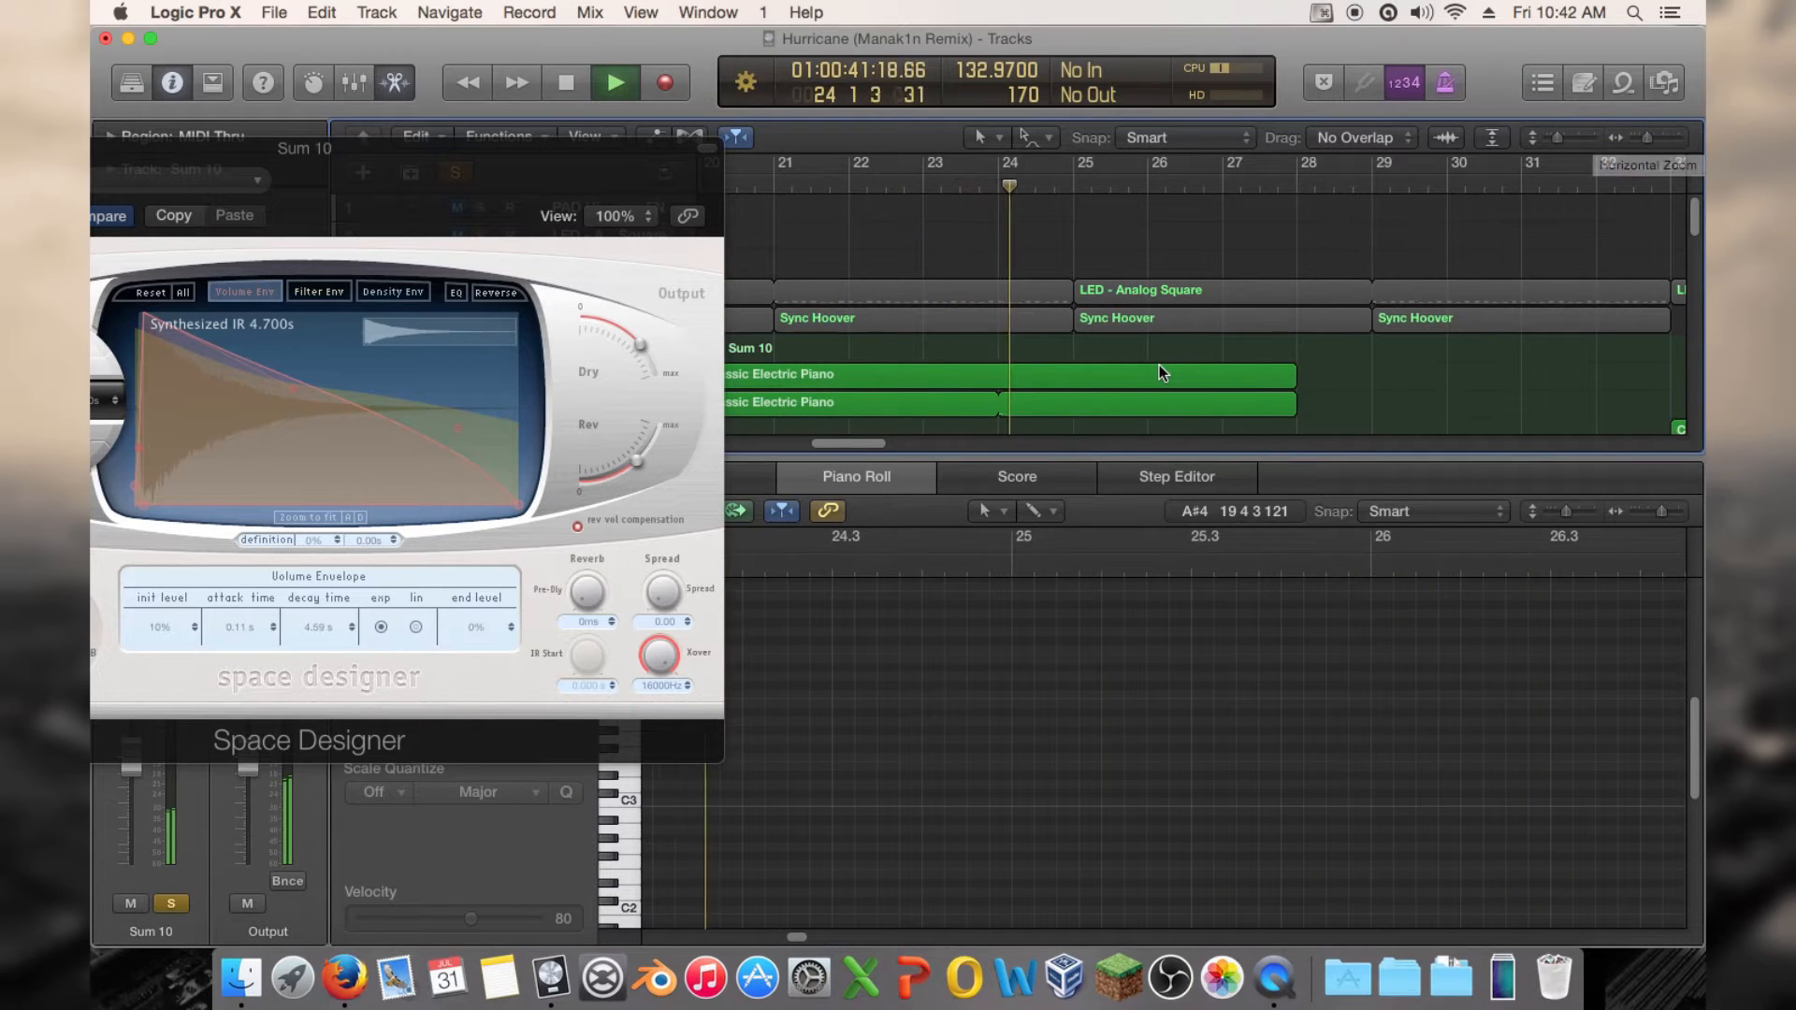
key(space)
click(1021, 380)
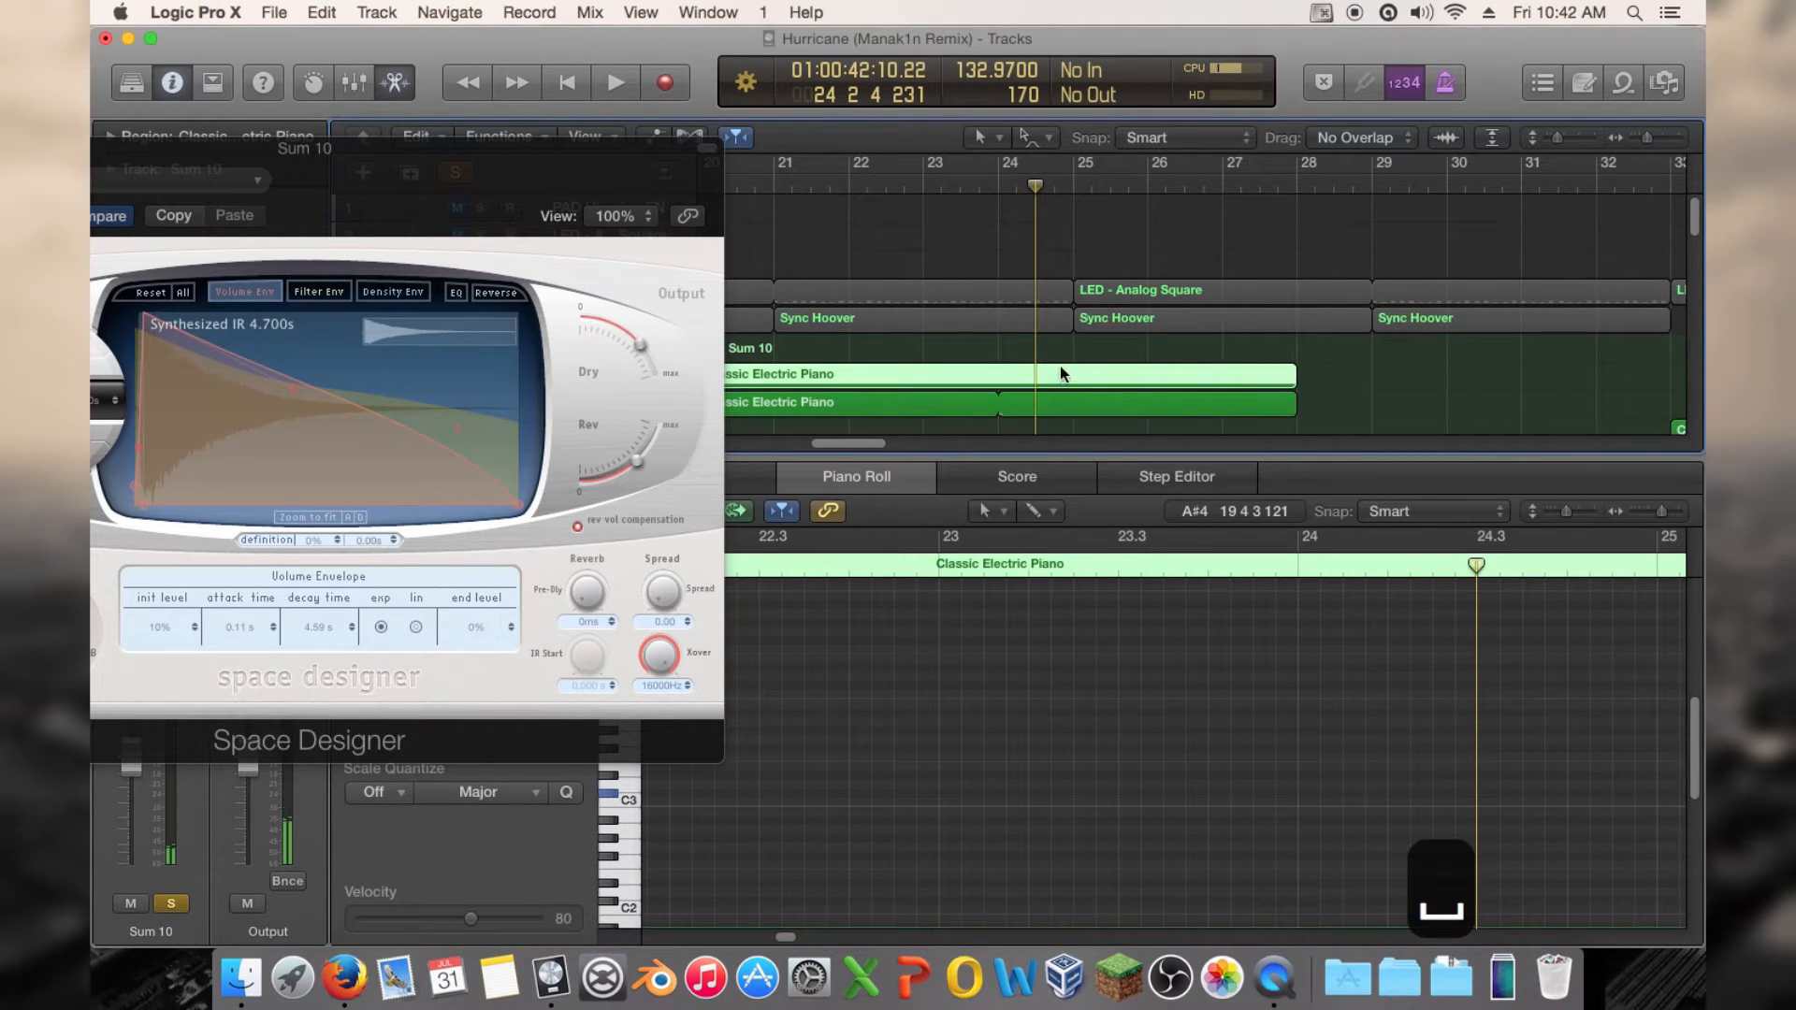
scroll(1126, 630, up, 1)
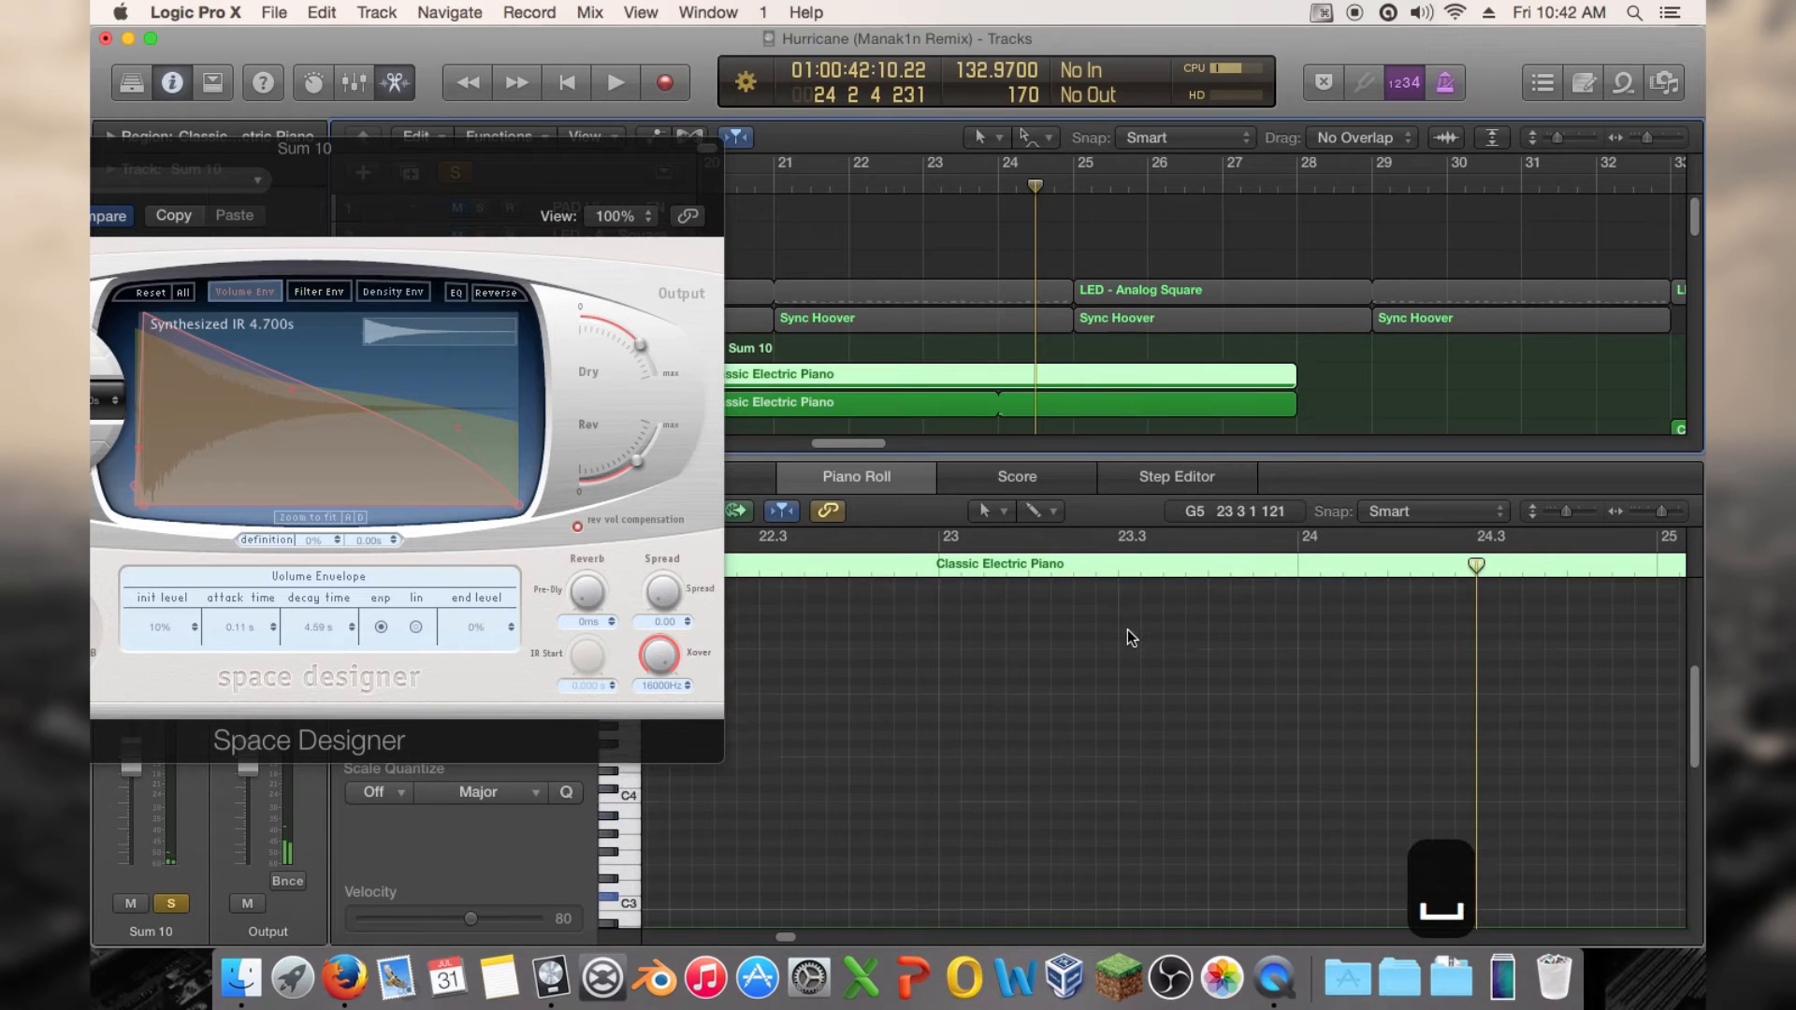
click(1126, 404)
drag(1299, 397, 997, 402)
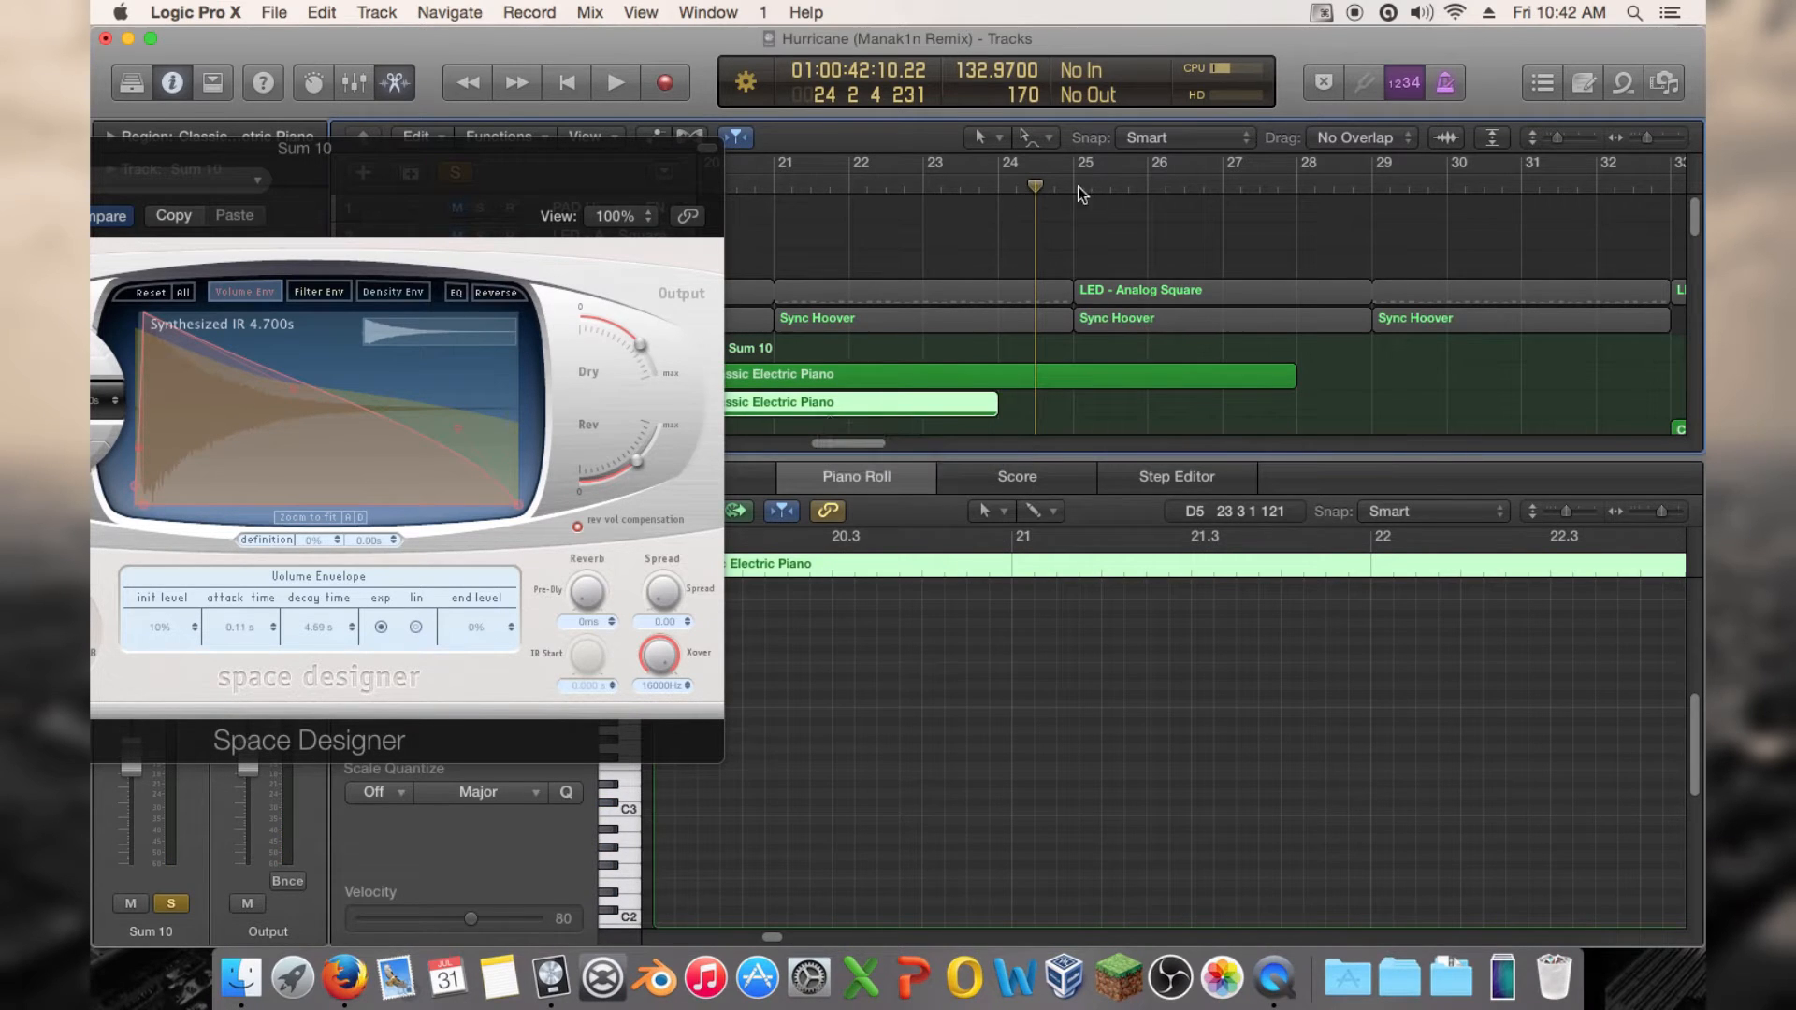
Place the playhead just past bar 26 and close Sum 10's Space Designer window
click(1183, 185)
mouse_move(1181, 185)
mouse_down()
mouse_move(1149, 185)
mouse_move(1251, 186)
mouse_move(1167, 192)
mouse_up()
drag(1104, 351, 861, 434)
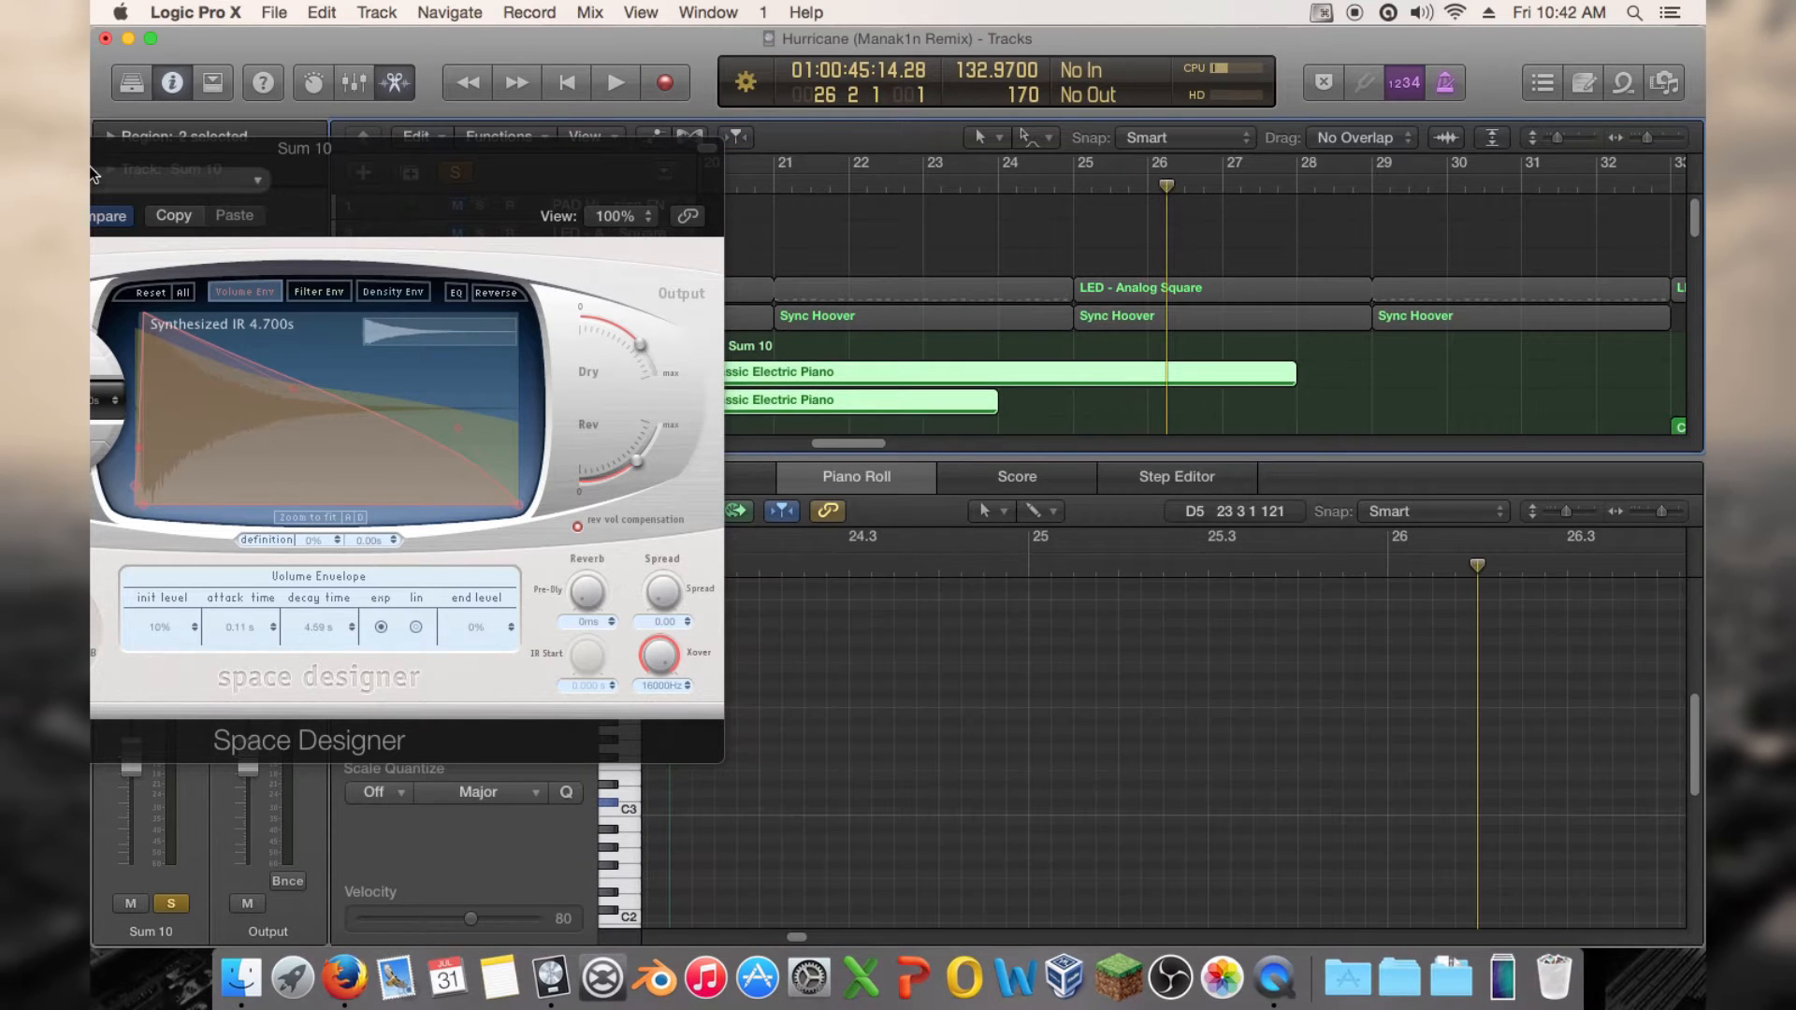
drag(134, 163, 605, 214)
click(378, 200)
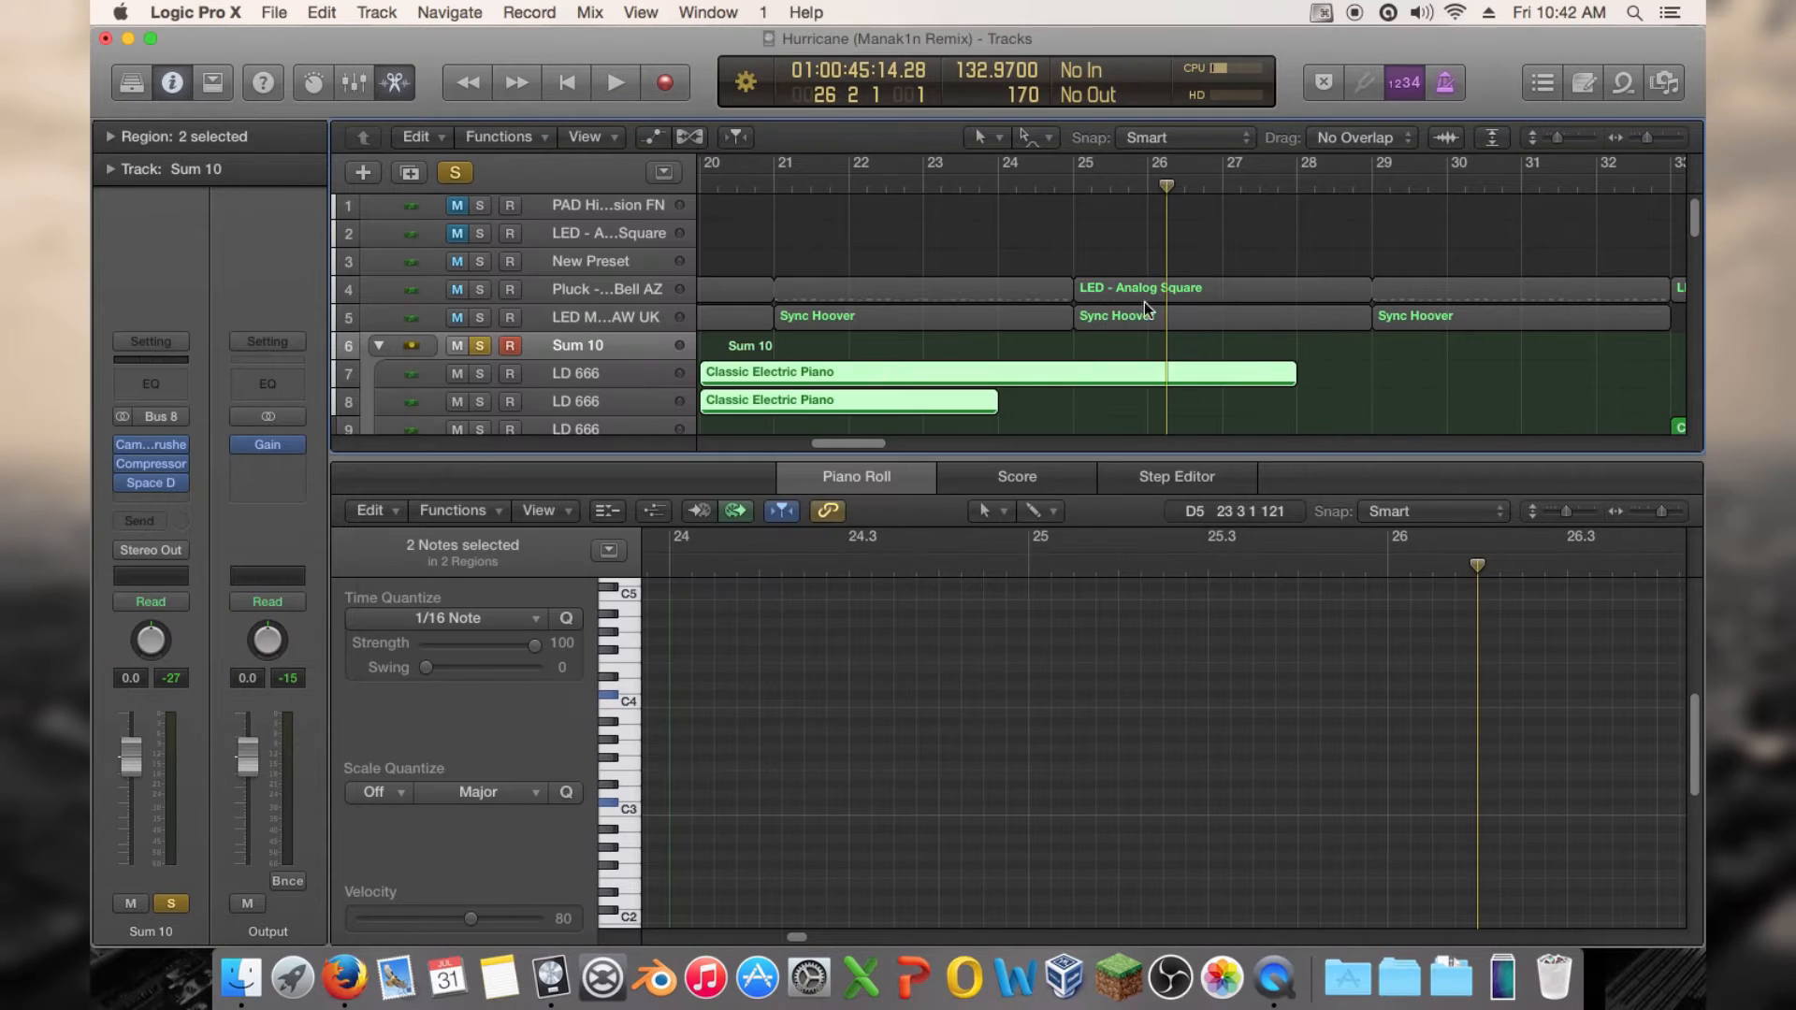
drag(1638, 137, 1625, 142)
click(1059, 375)
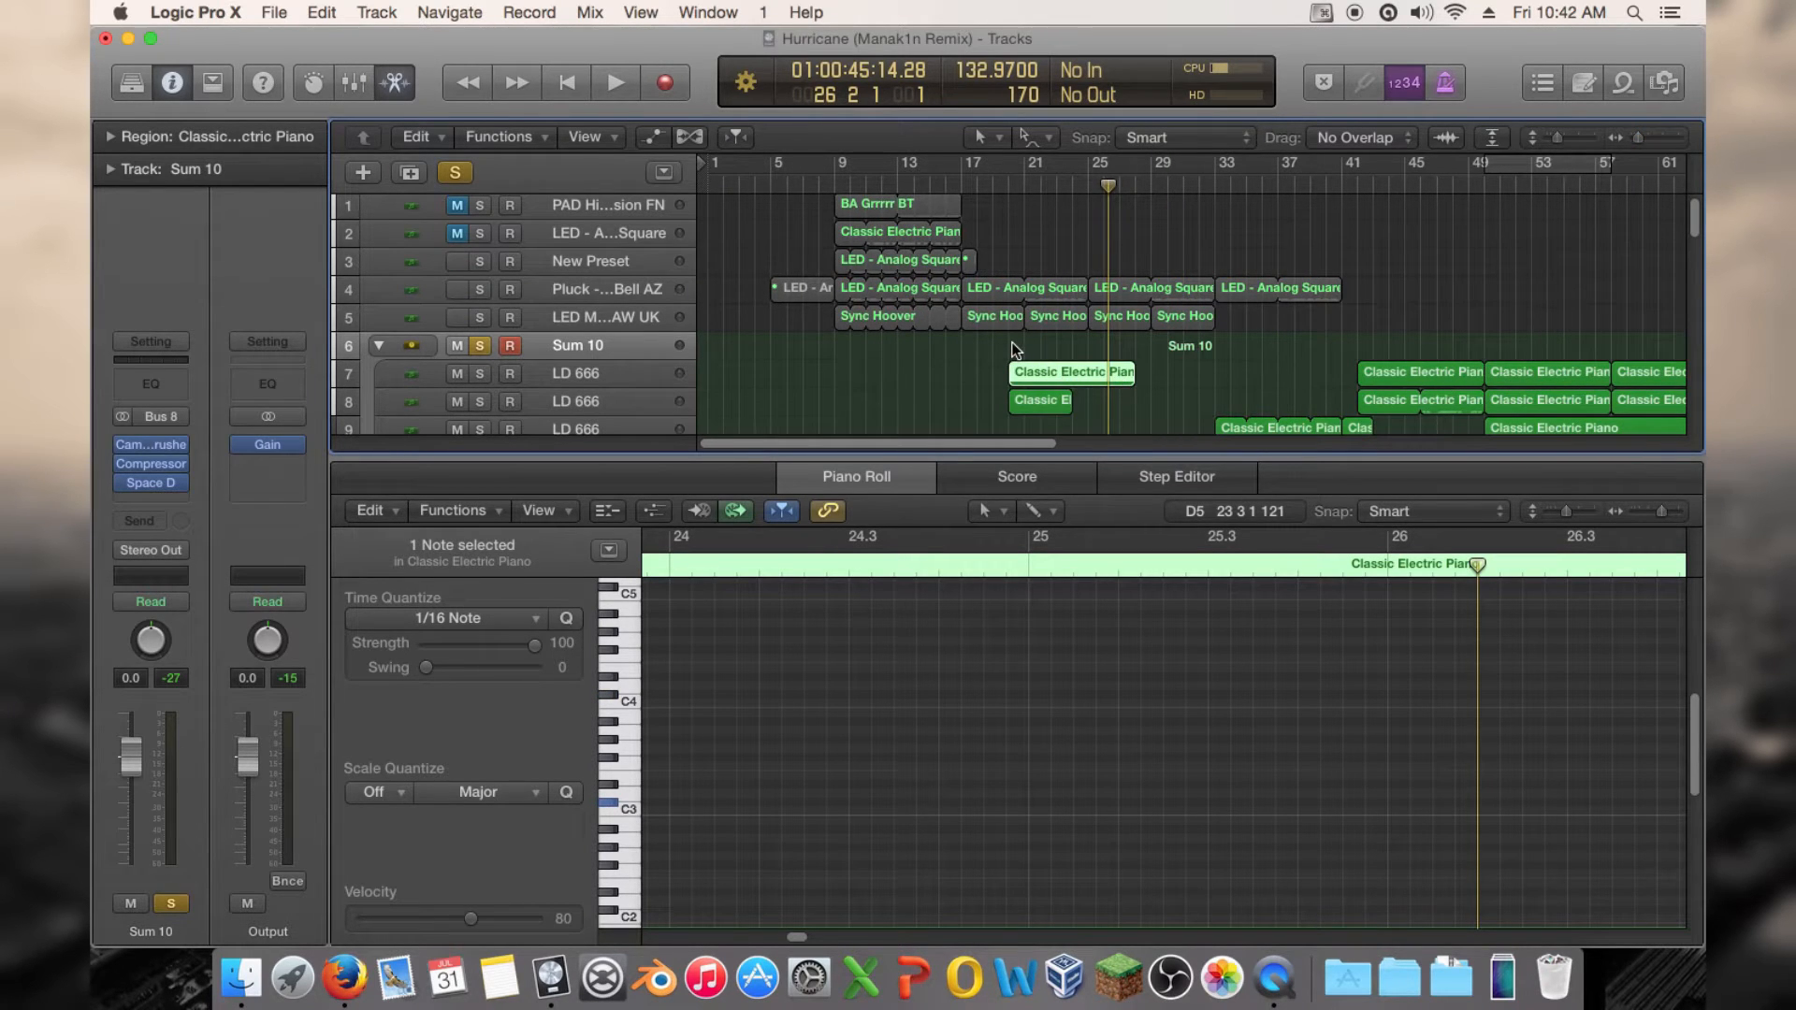
key(super+b)
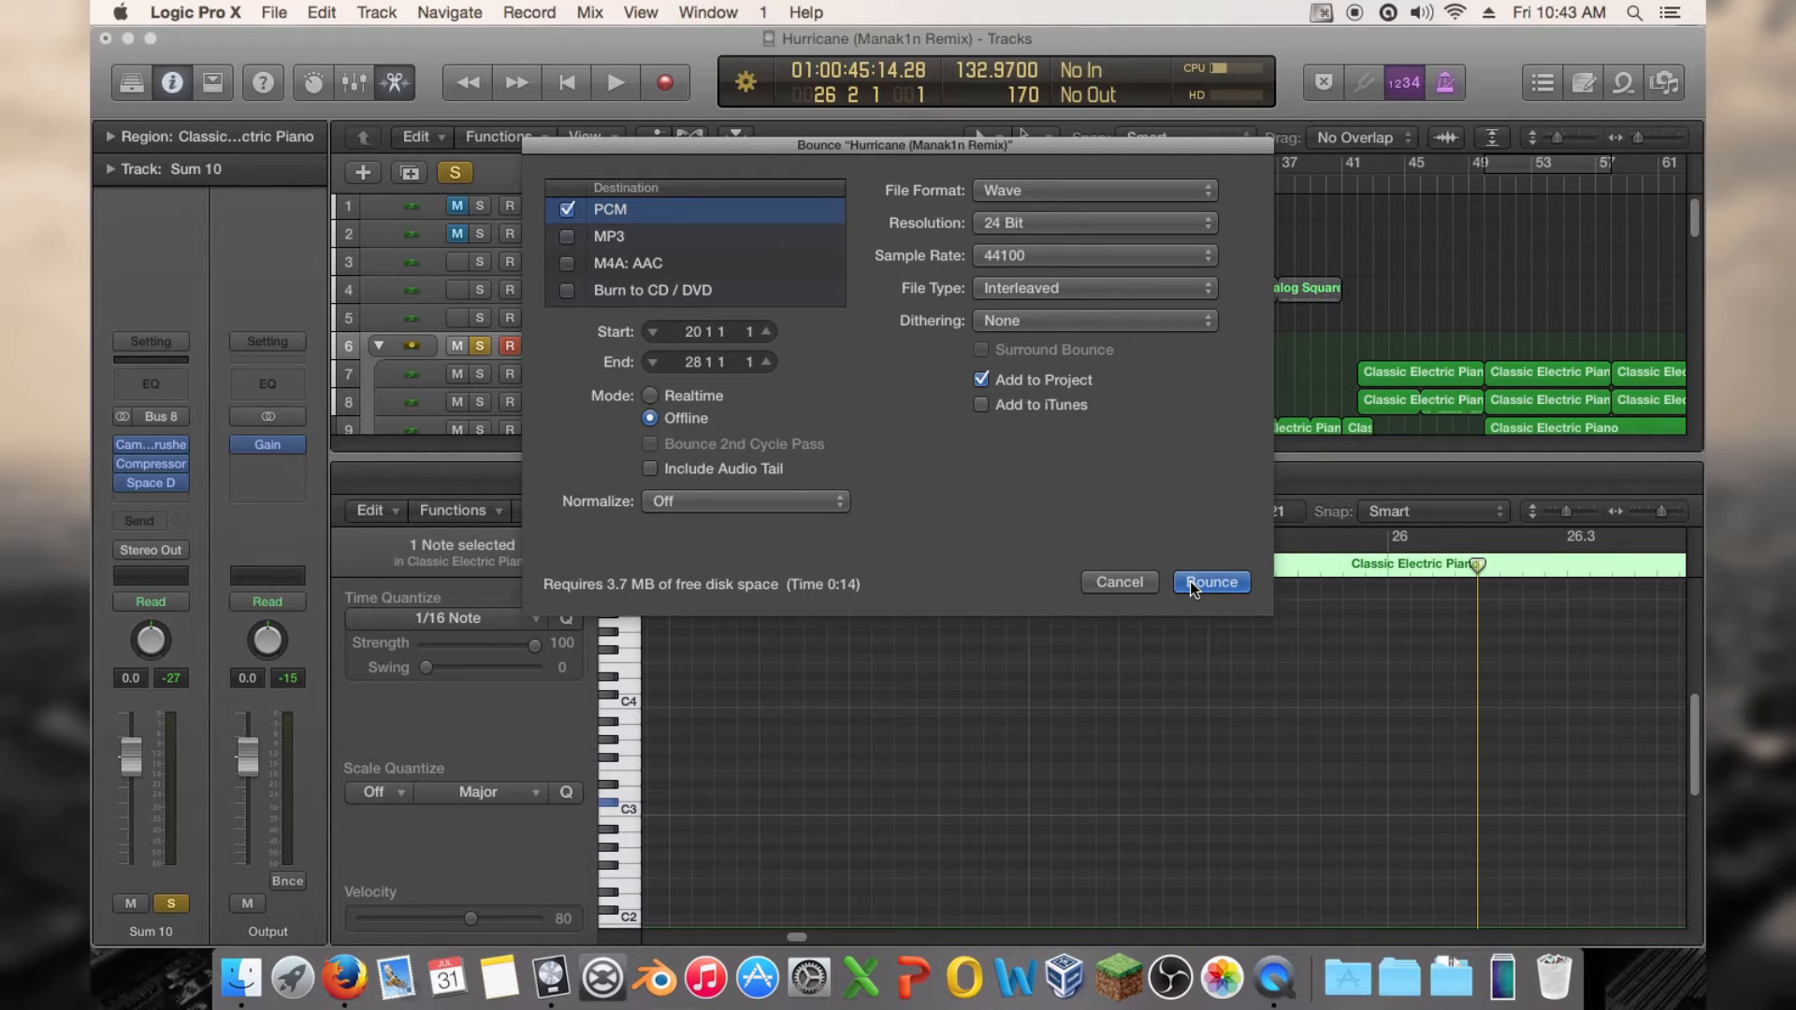
click(1143, 581)
Create an empty MIDI region on the Sum 10 track at bar 20 and extend it to bar 28
right_click(1016, 353)
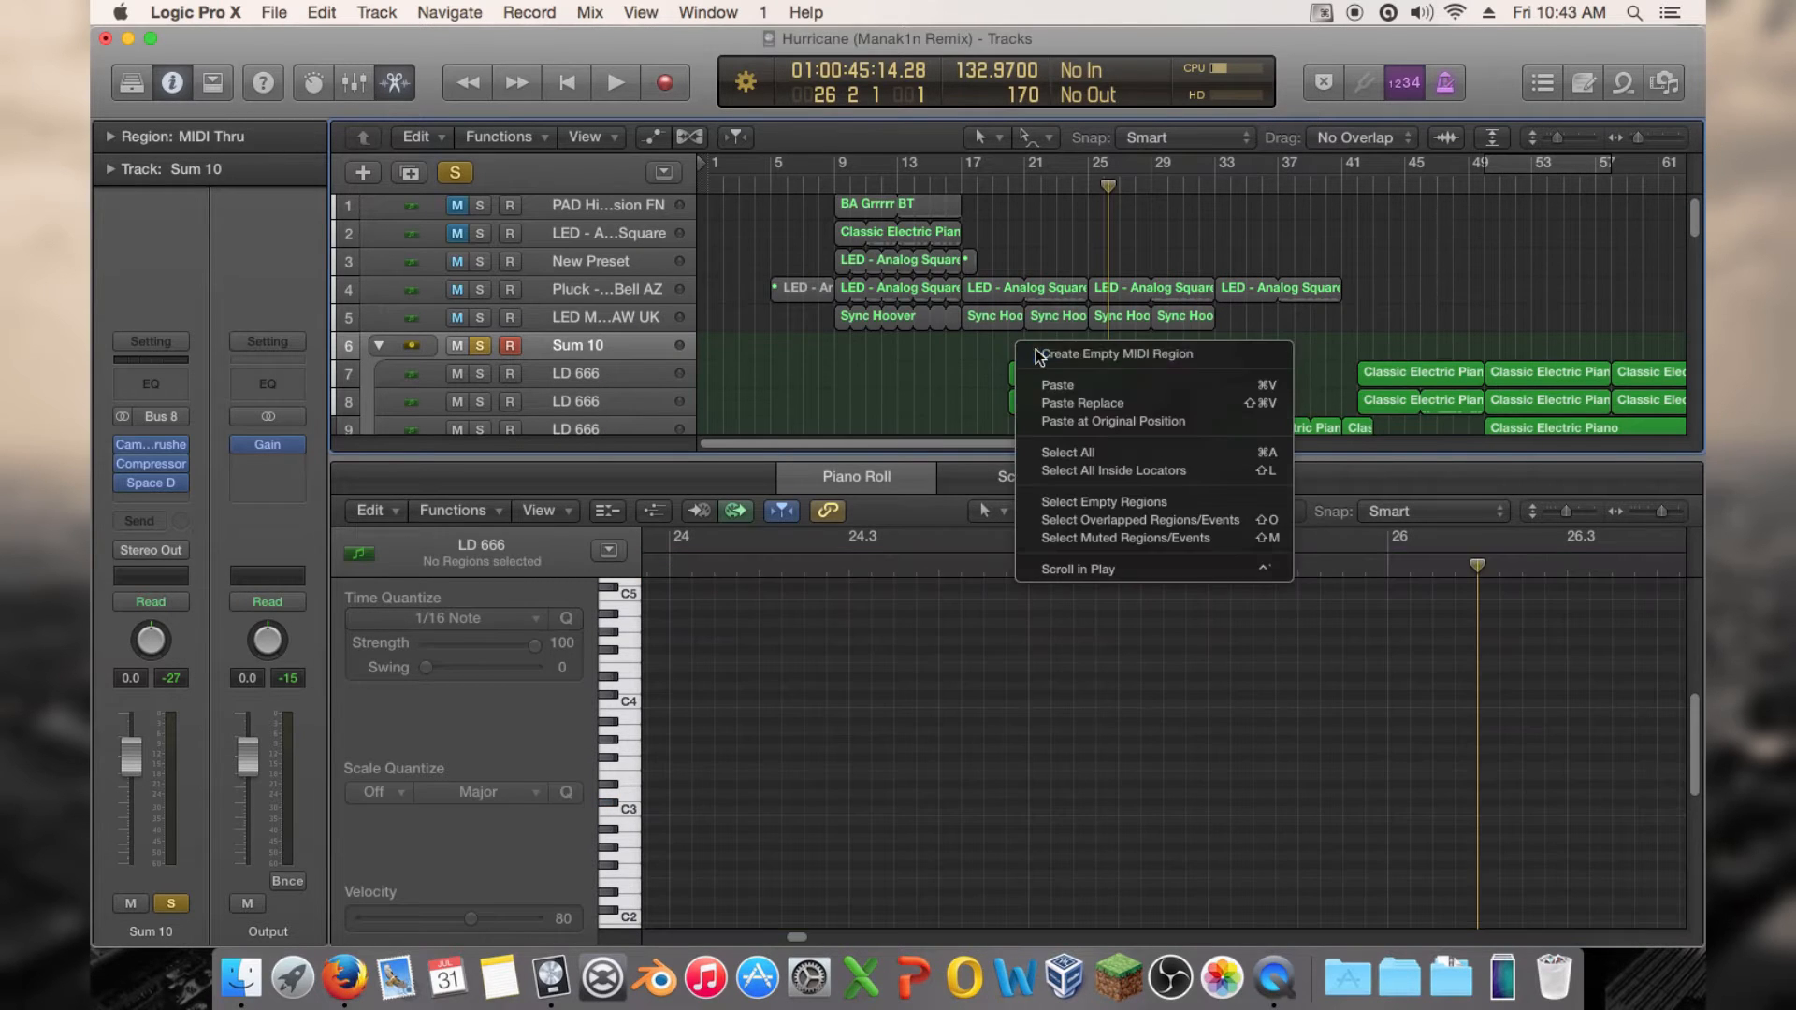
click(1040, 353)
drag(1026, 346, 1122, 354)
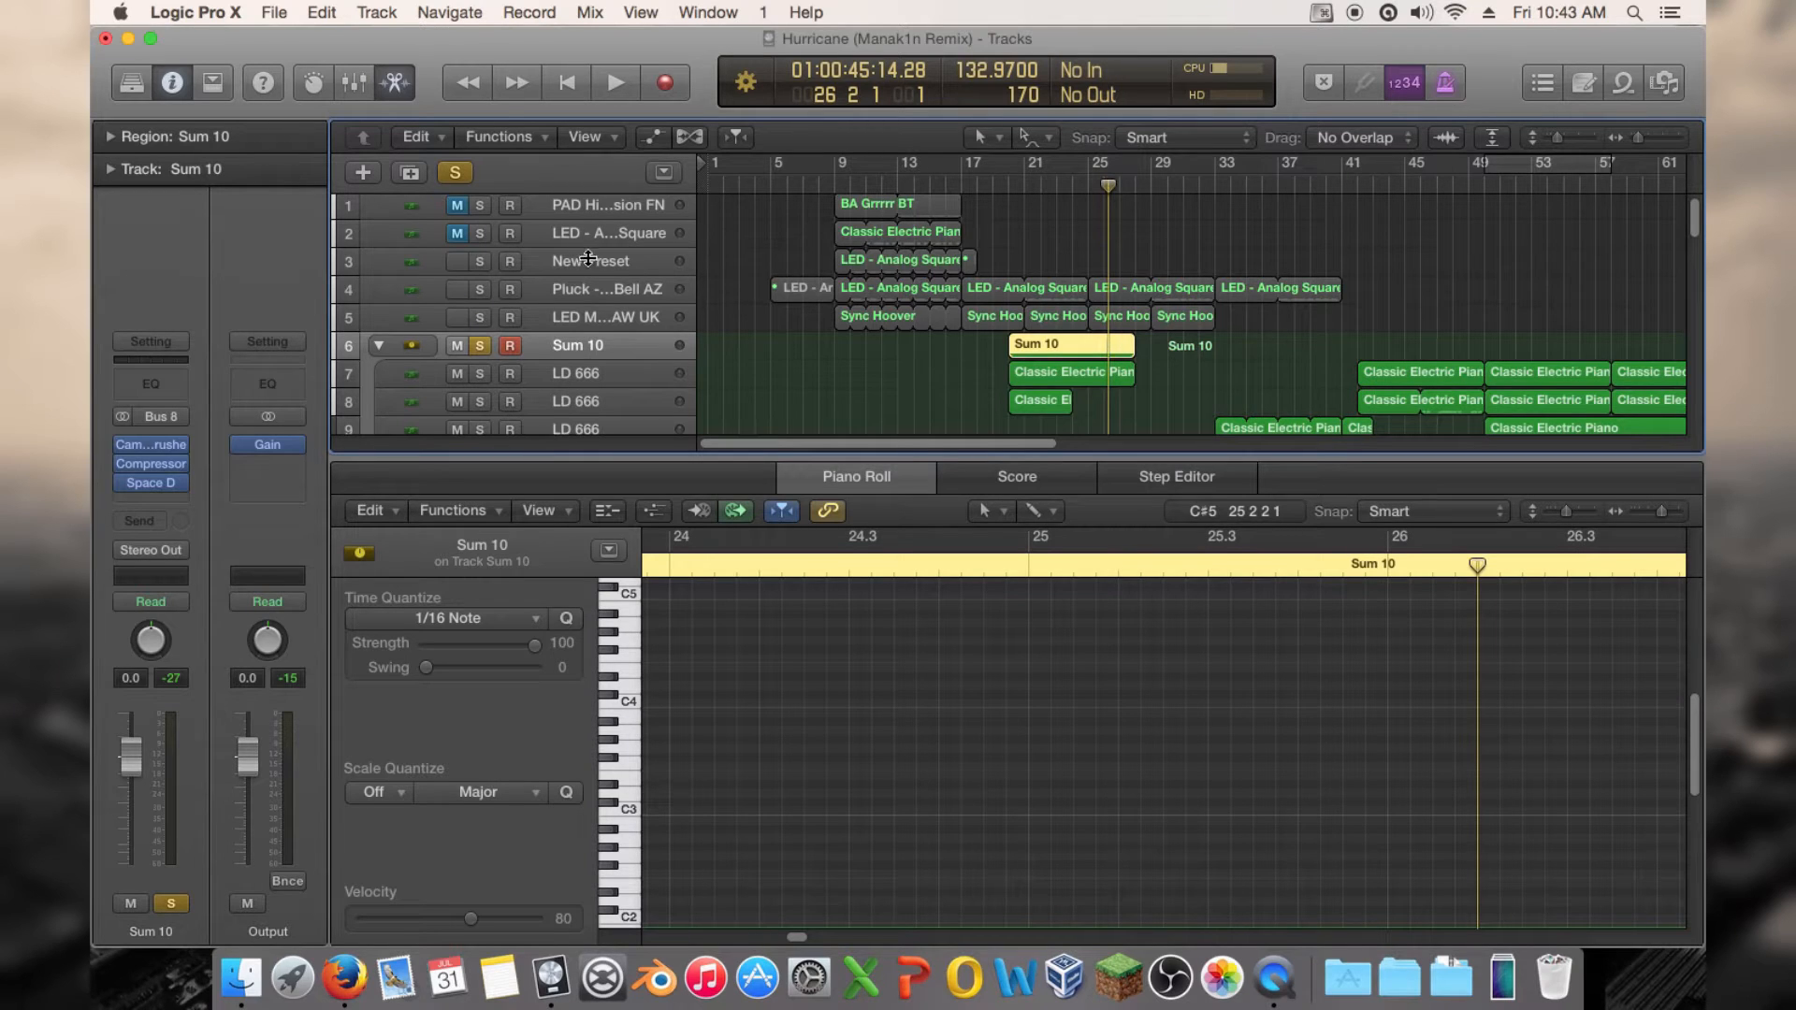
right_click(1044, 342)
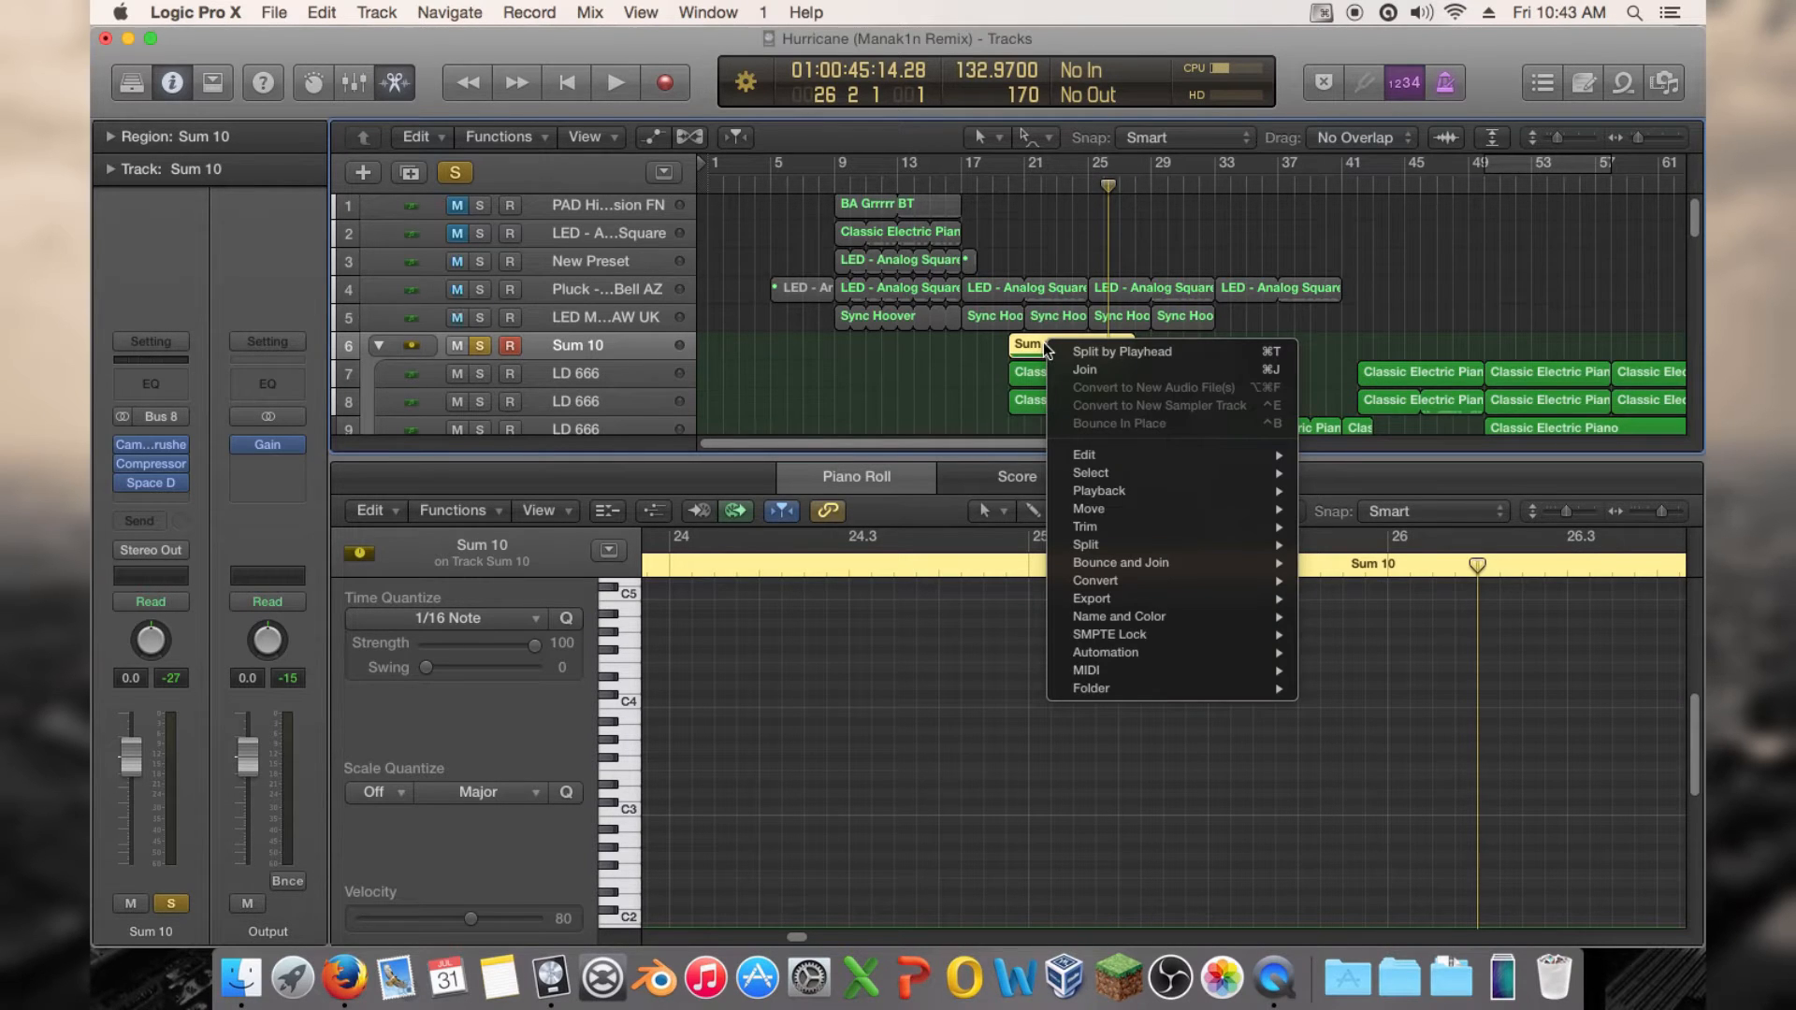
mouse_move(1175, 561)
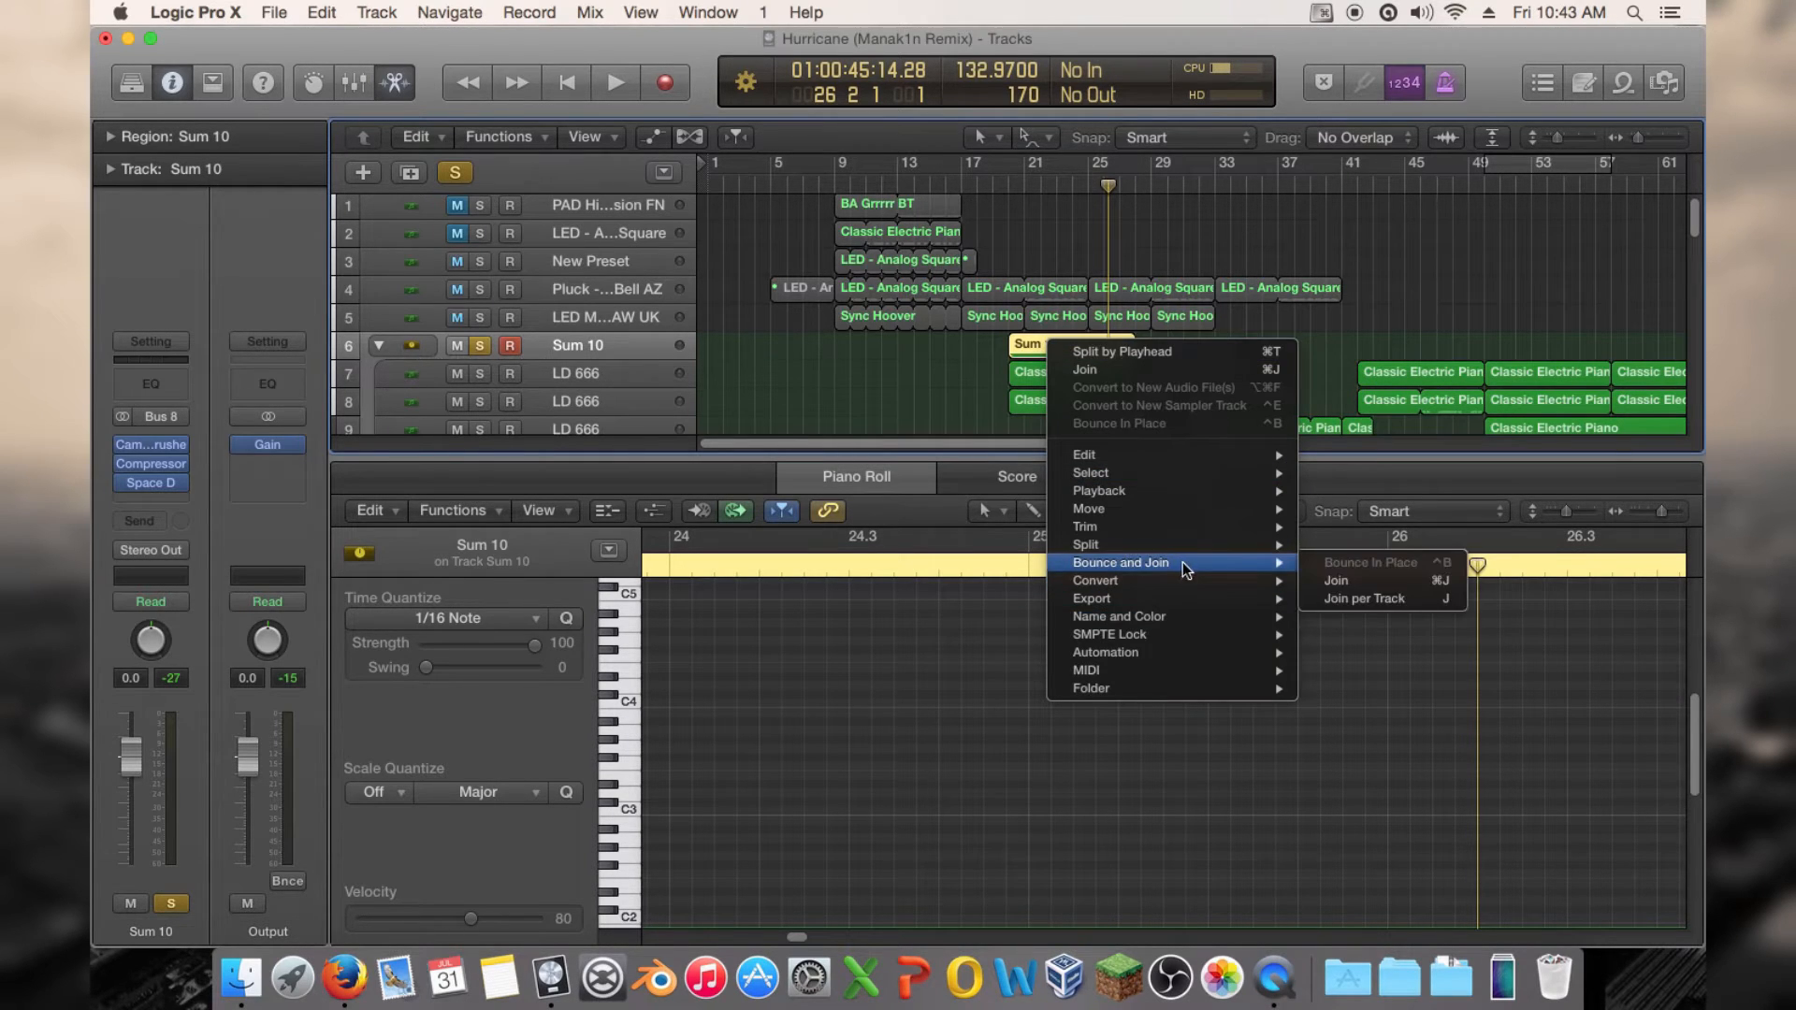
click(1264, 323)
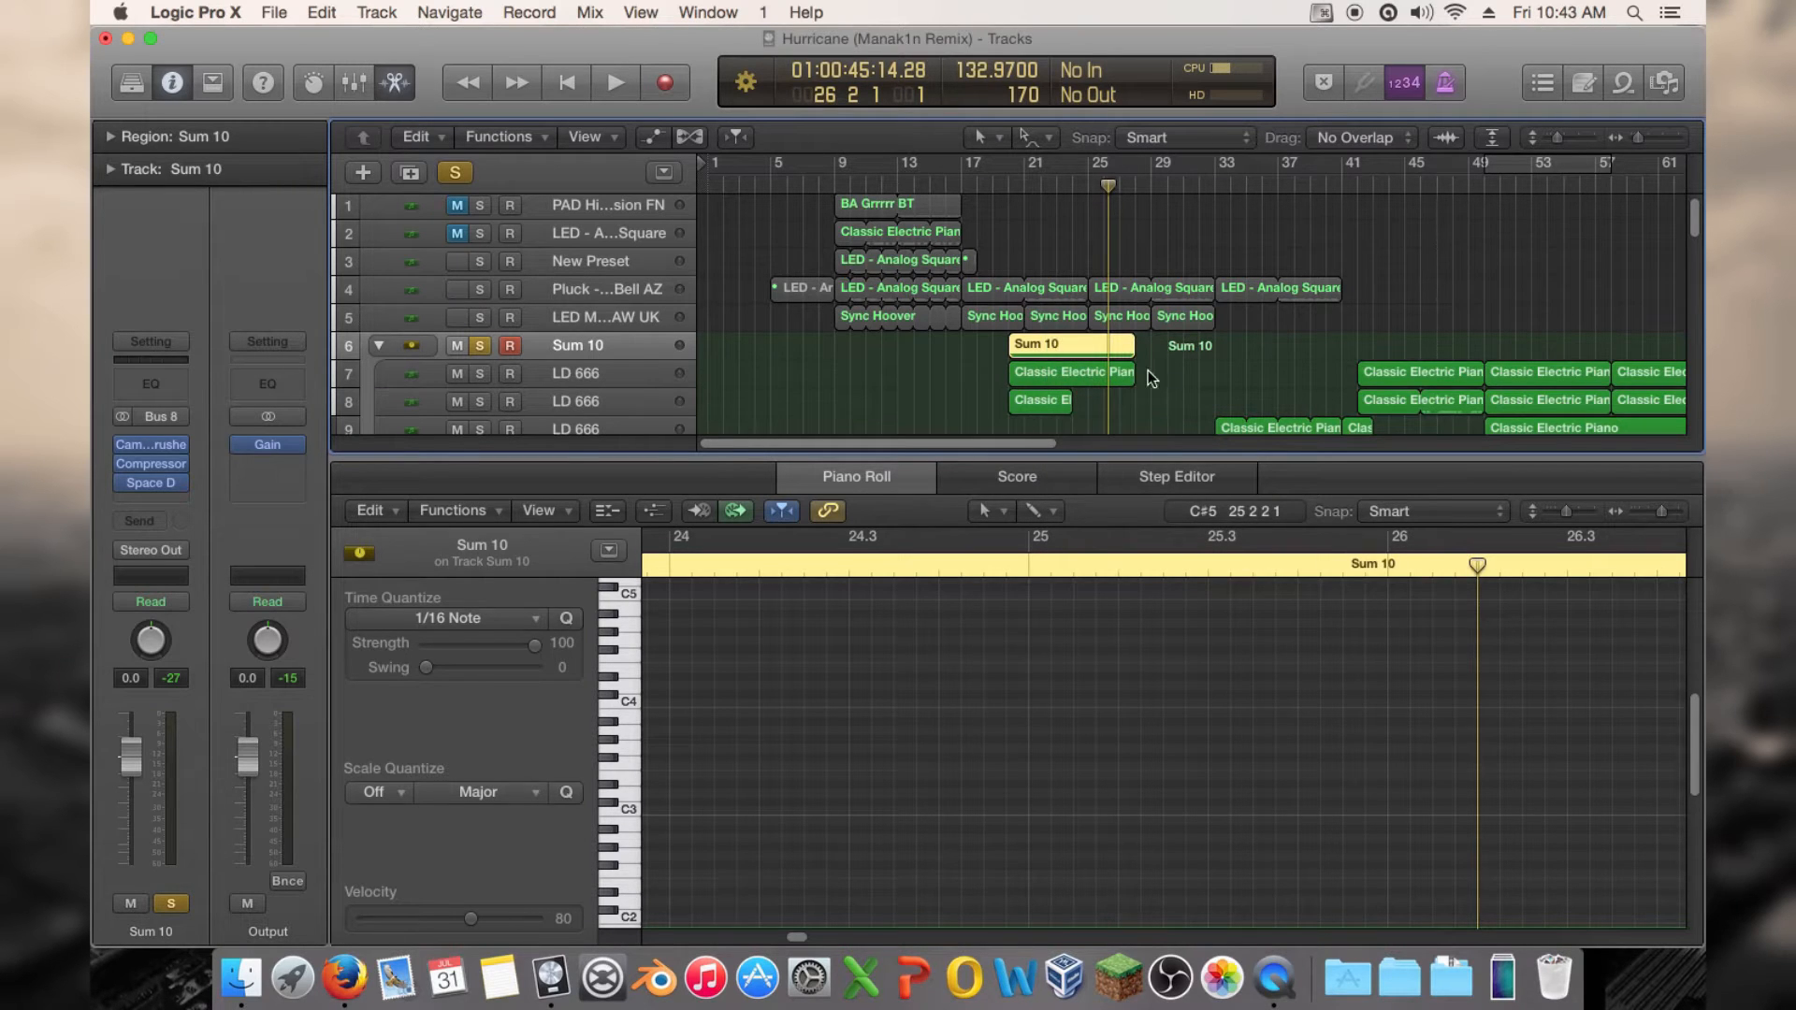
Start an offline bounce of the Sum 10 region, bars 20 to 28, as a 24-bit PCM Wave file added to the project
drag(1152, 379, 1039, 414)
click(1104, 342)
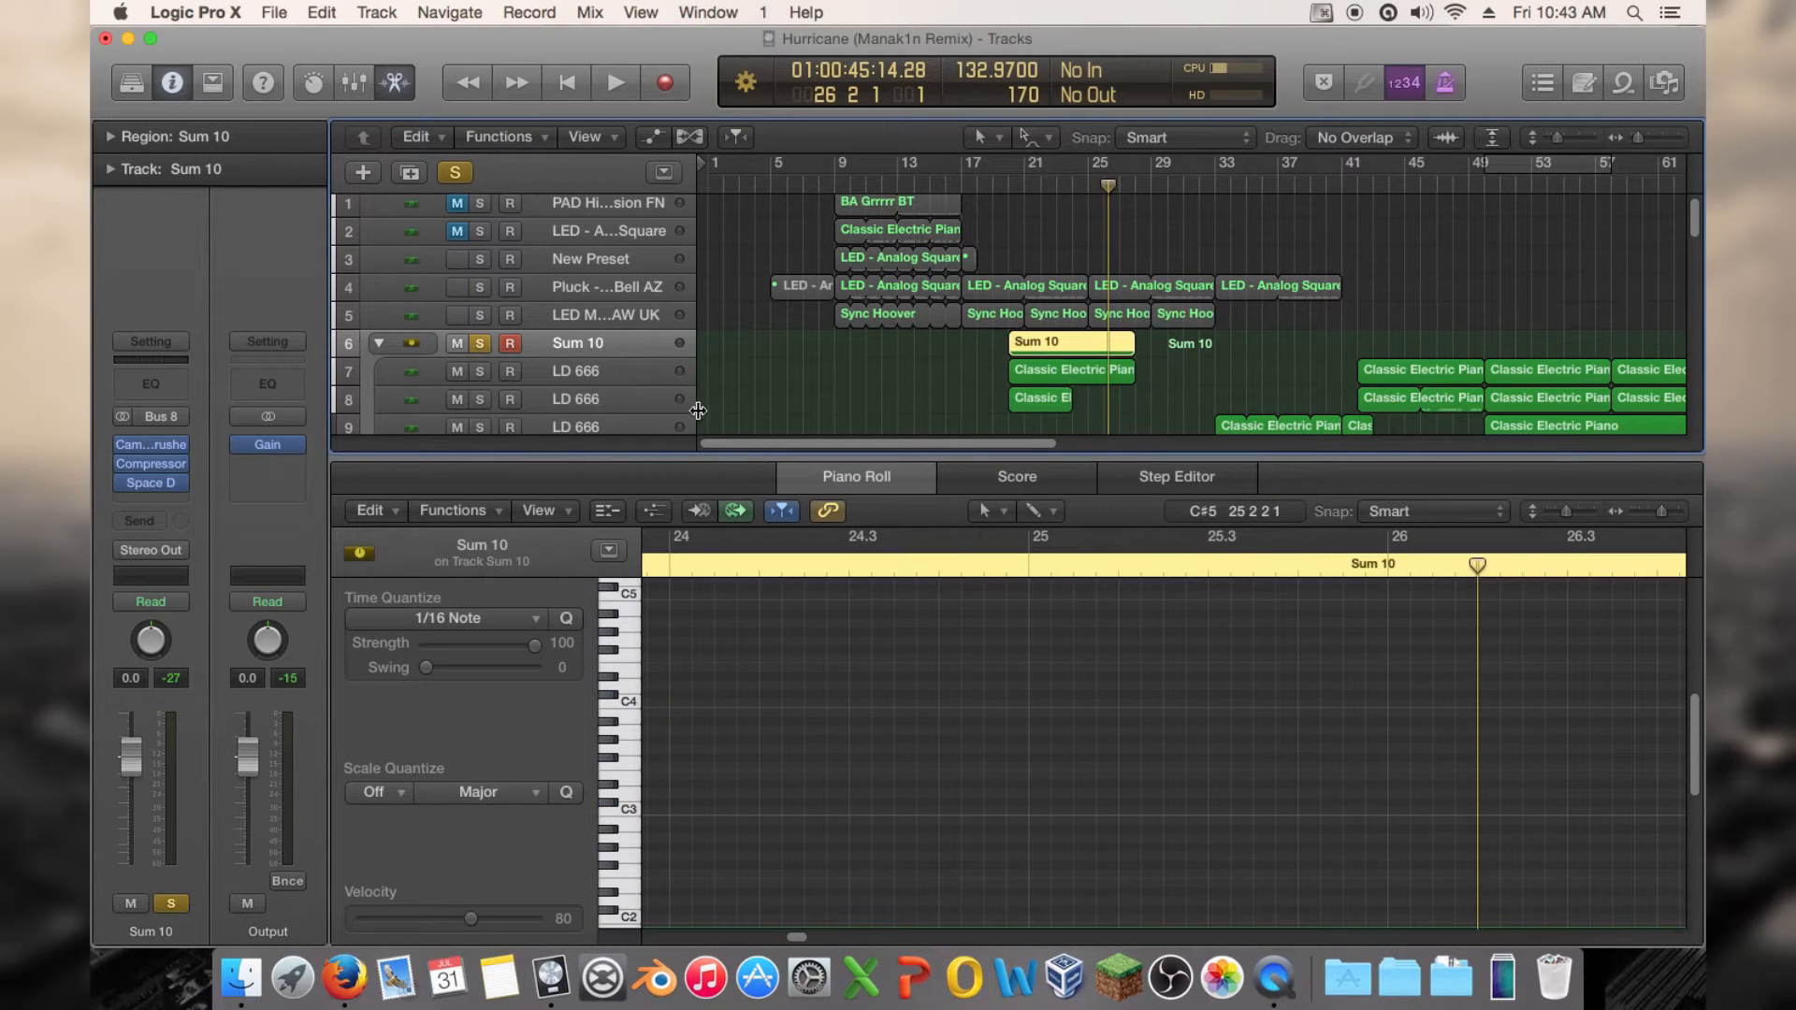
click(293, 879)
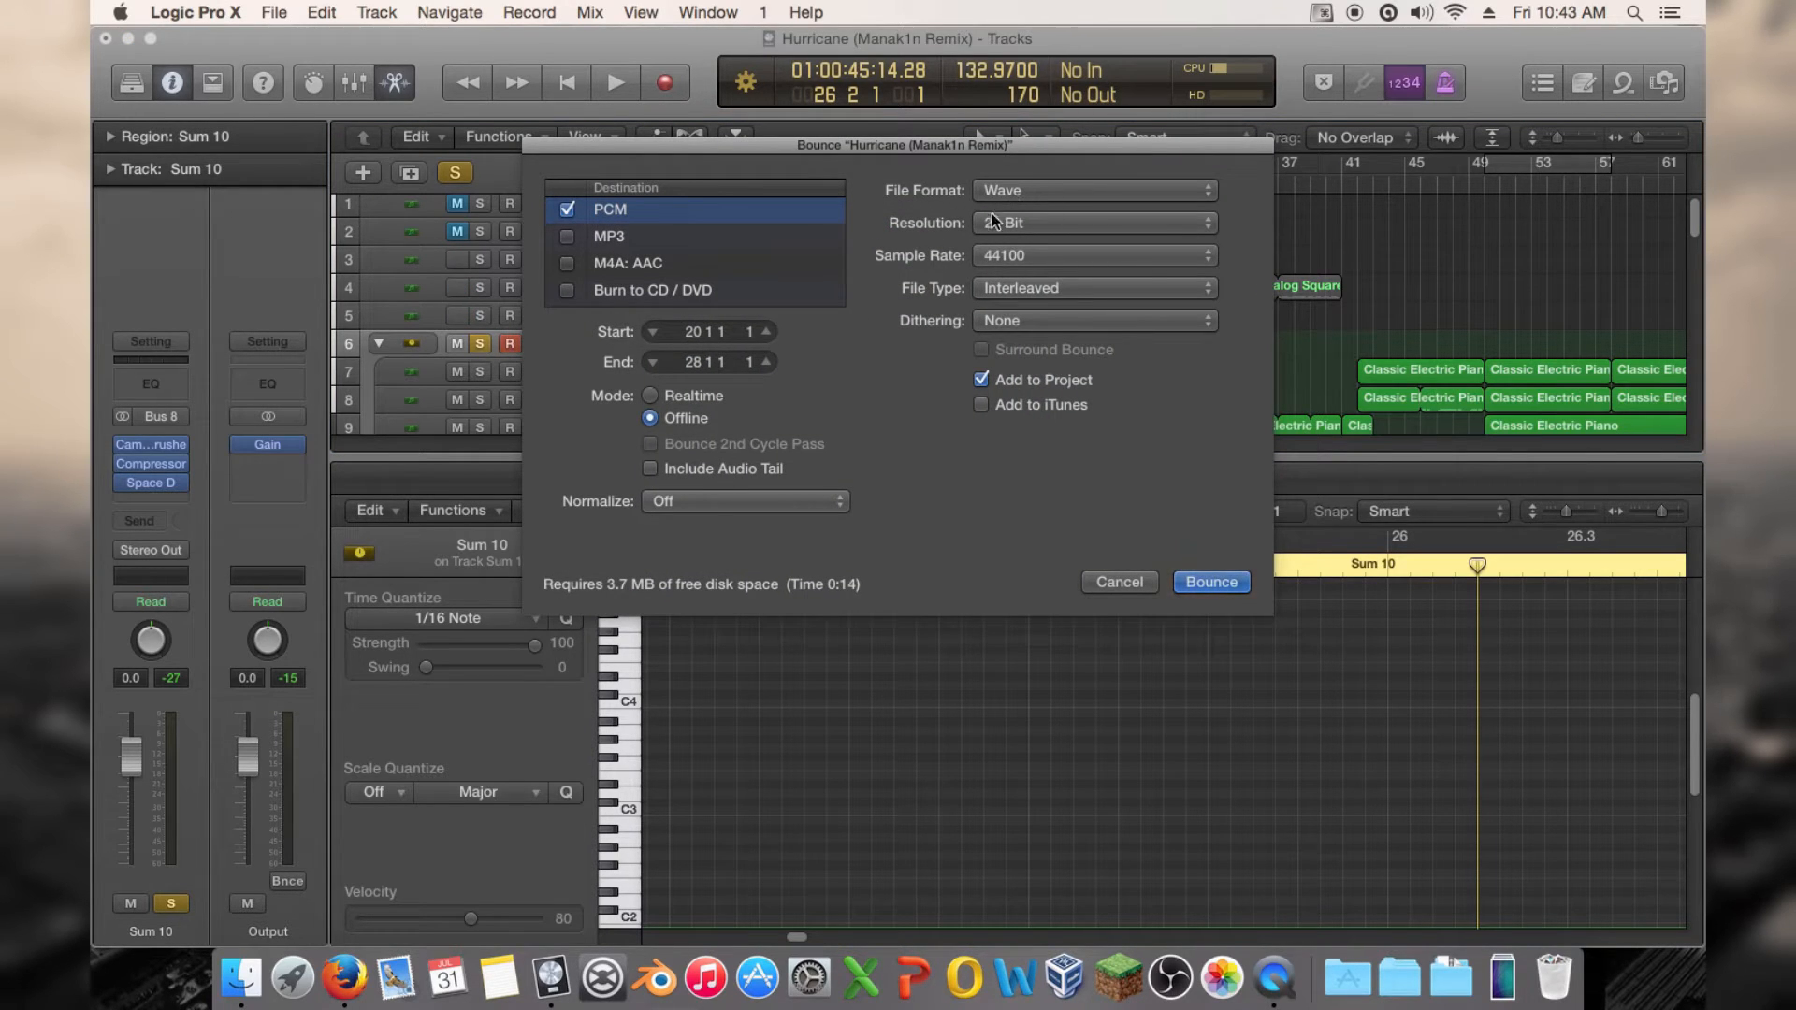
click(1231, 585)
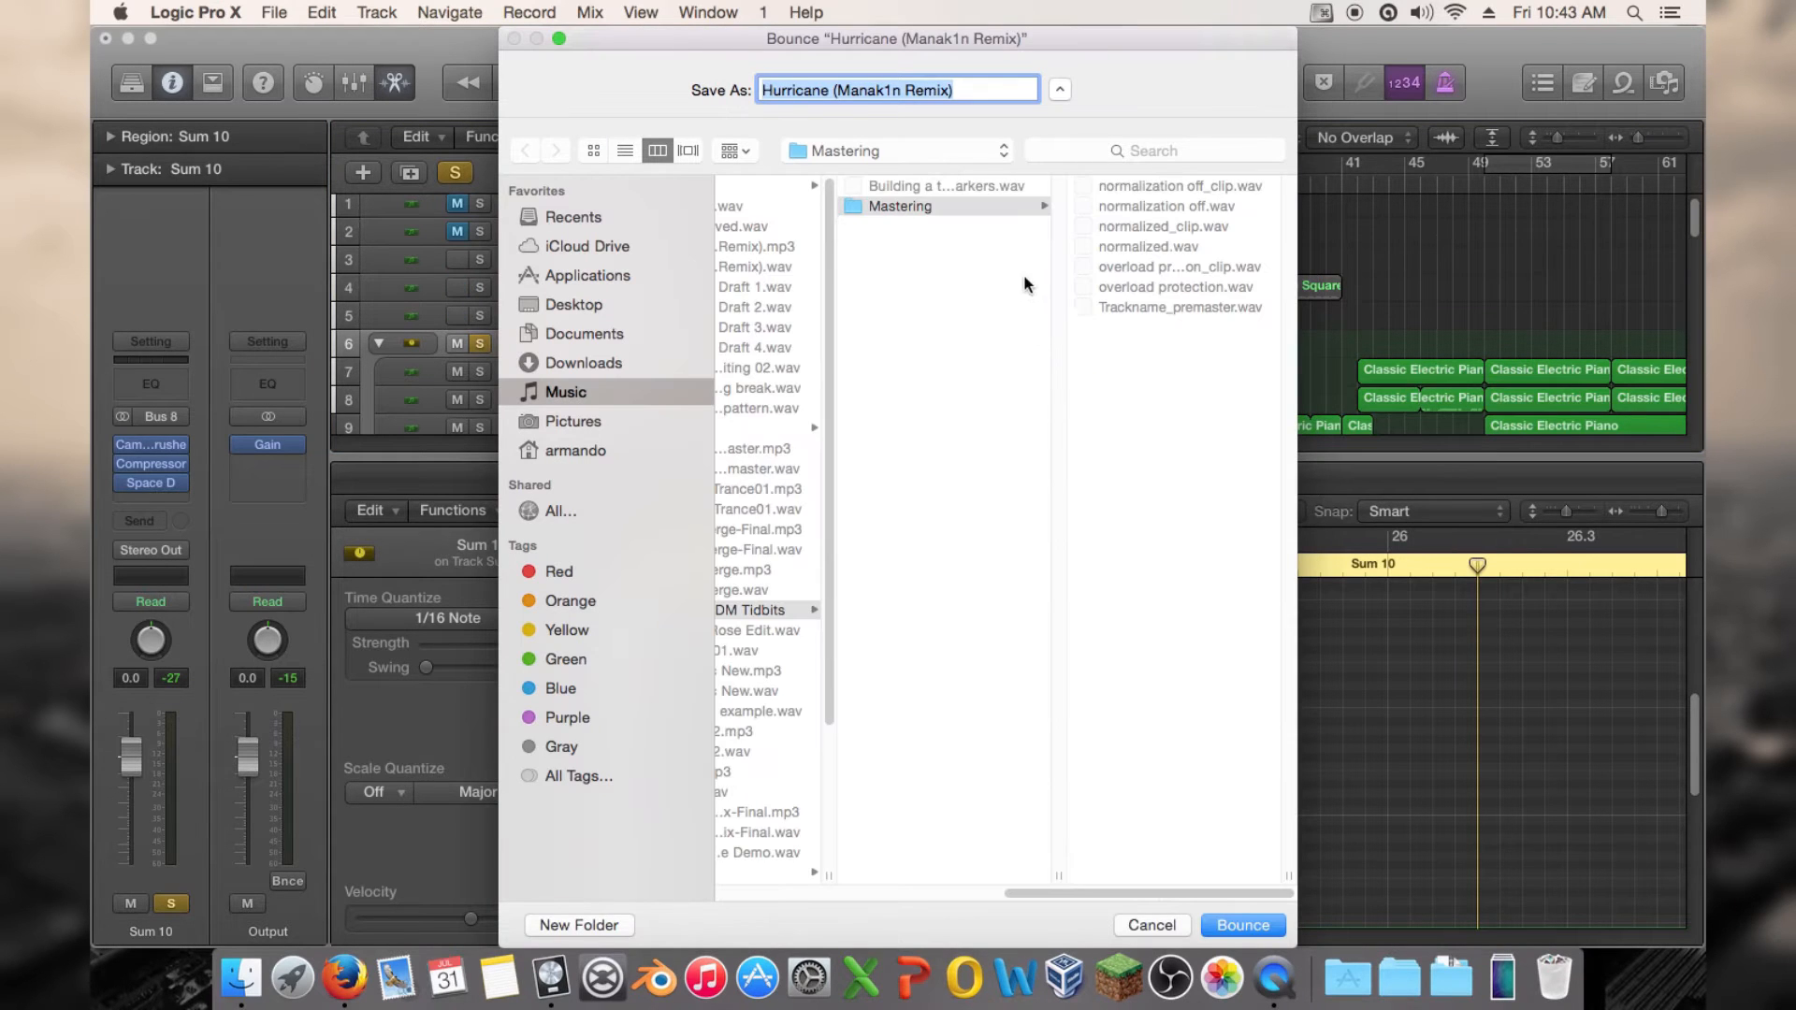
Choose the BIP Effects folder inside Bounces as the destination for the bounced file
drag(1029, 893, 870, 888)
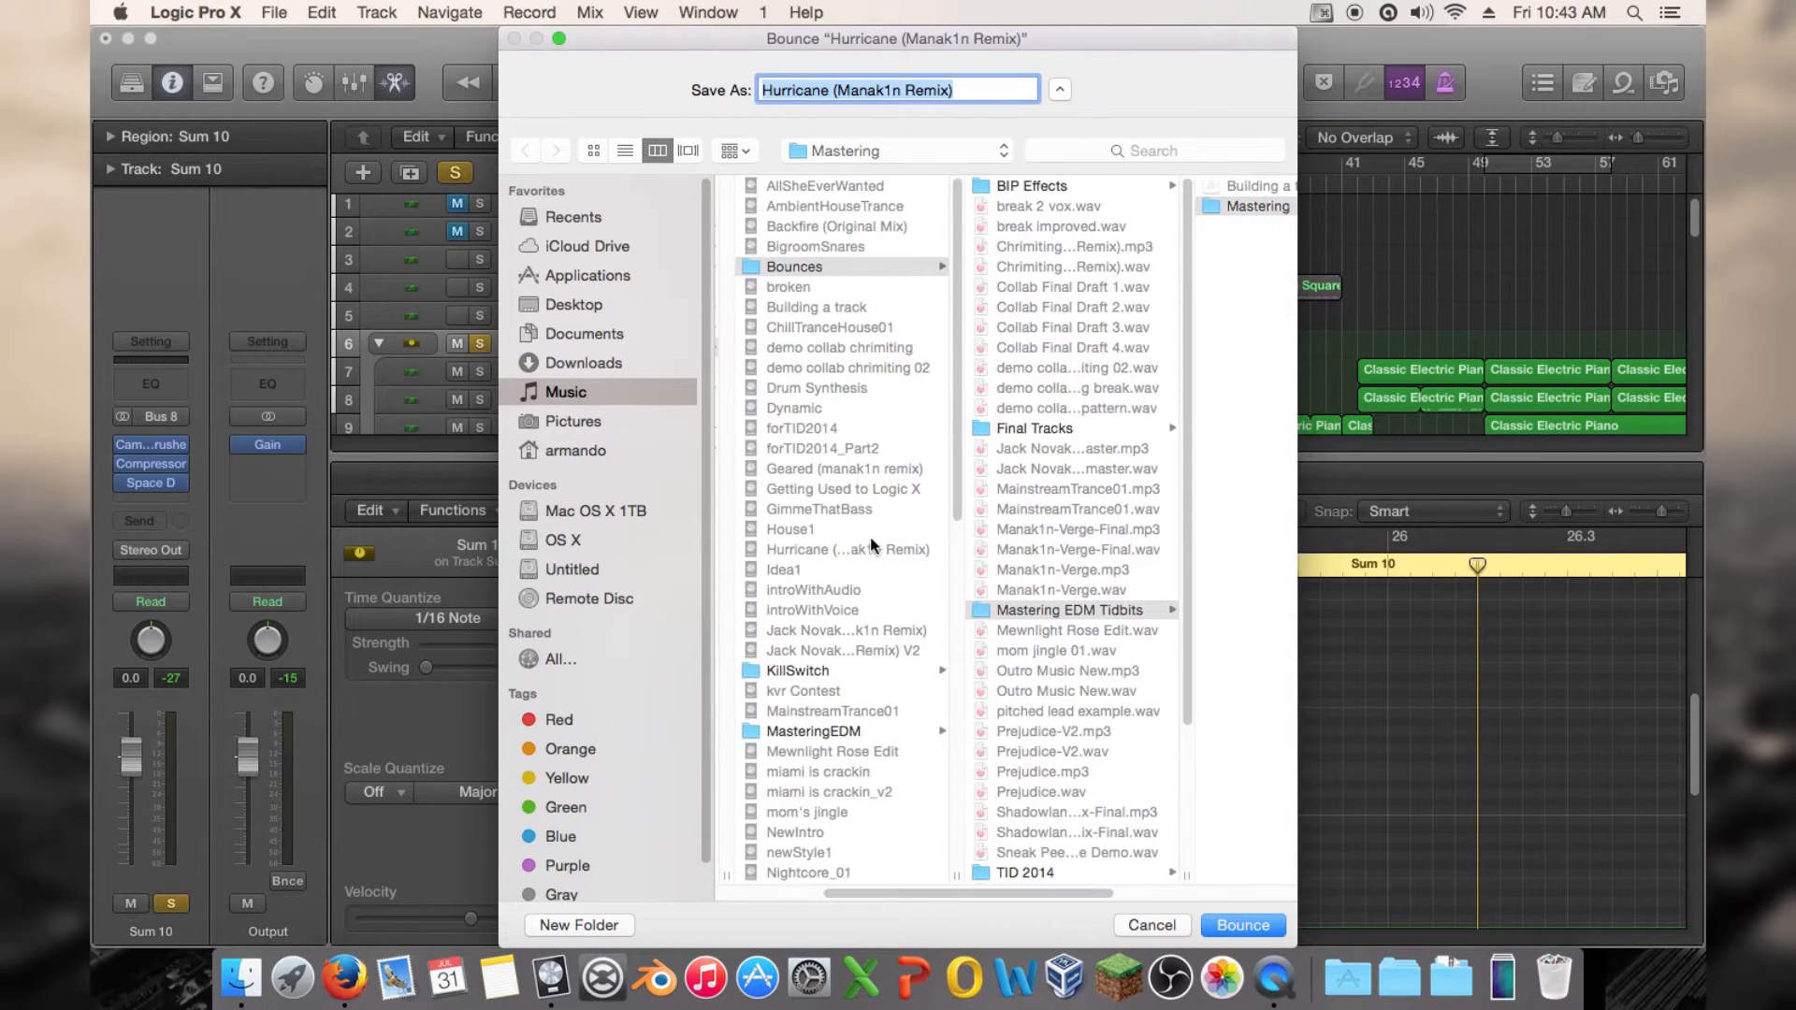
click(830, 547)
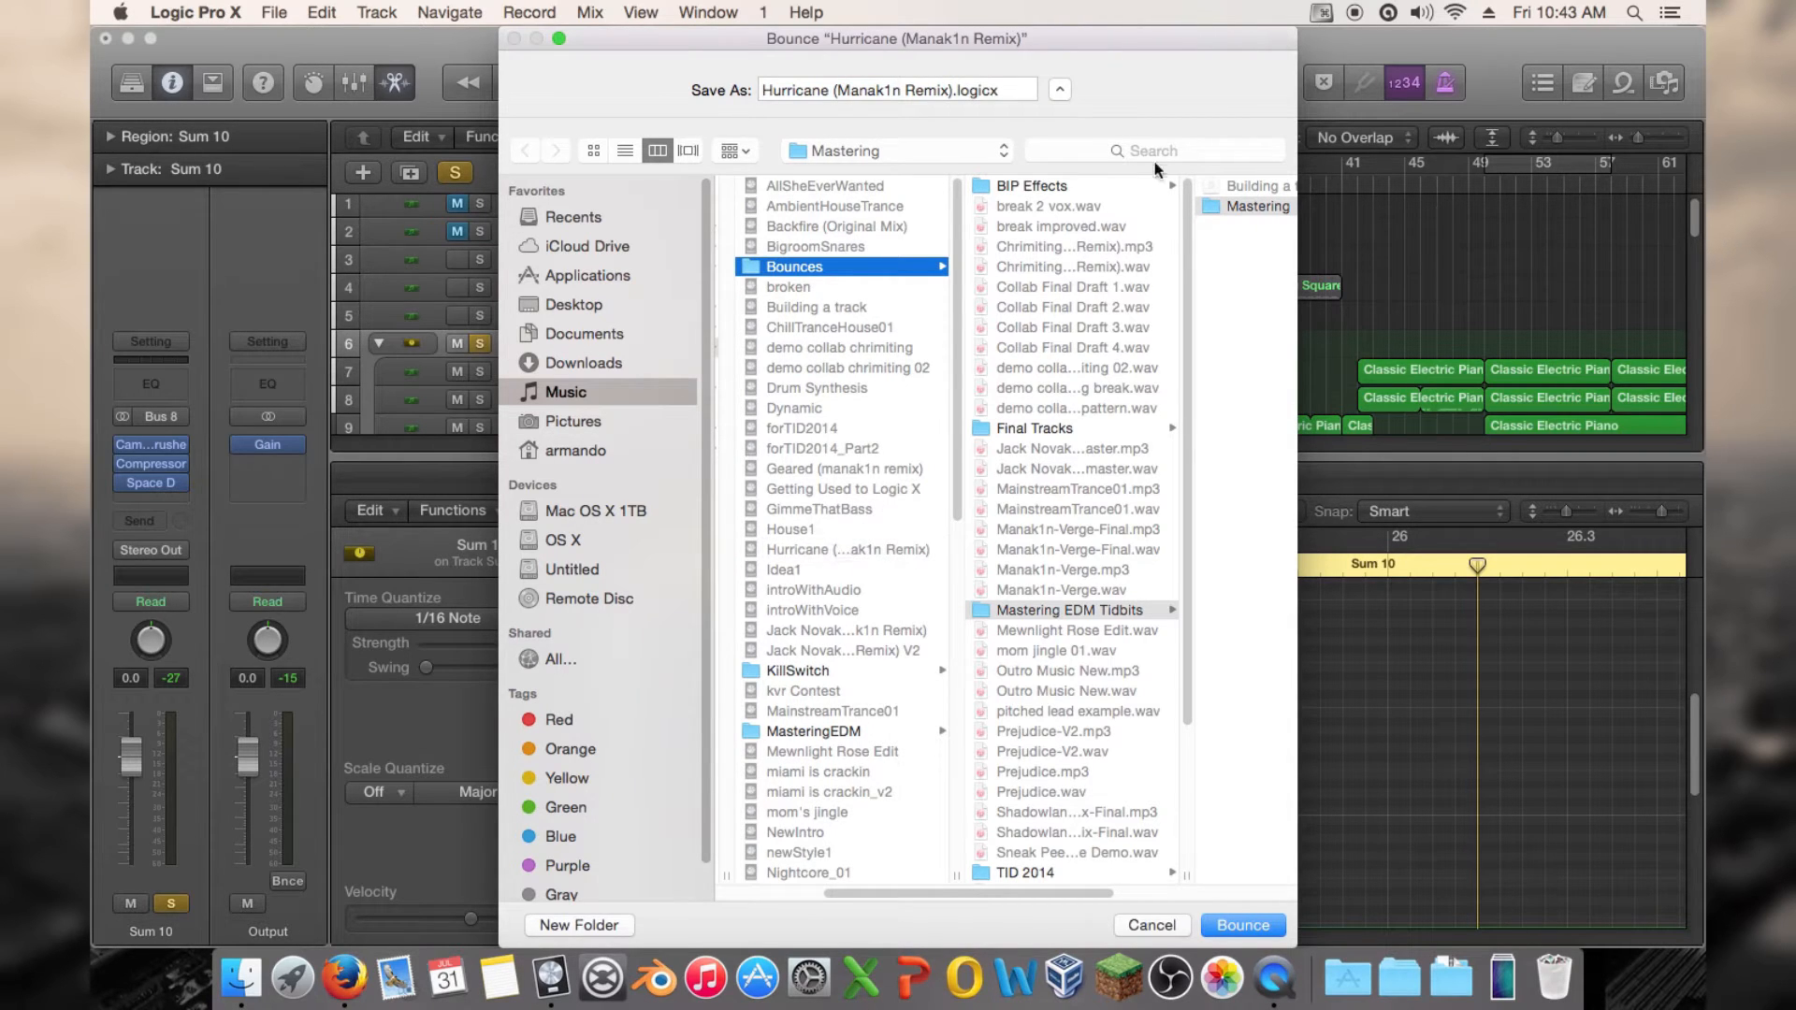
click(1102, 187)
click(1192, 185)
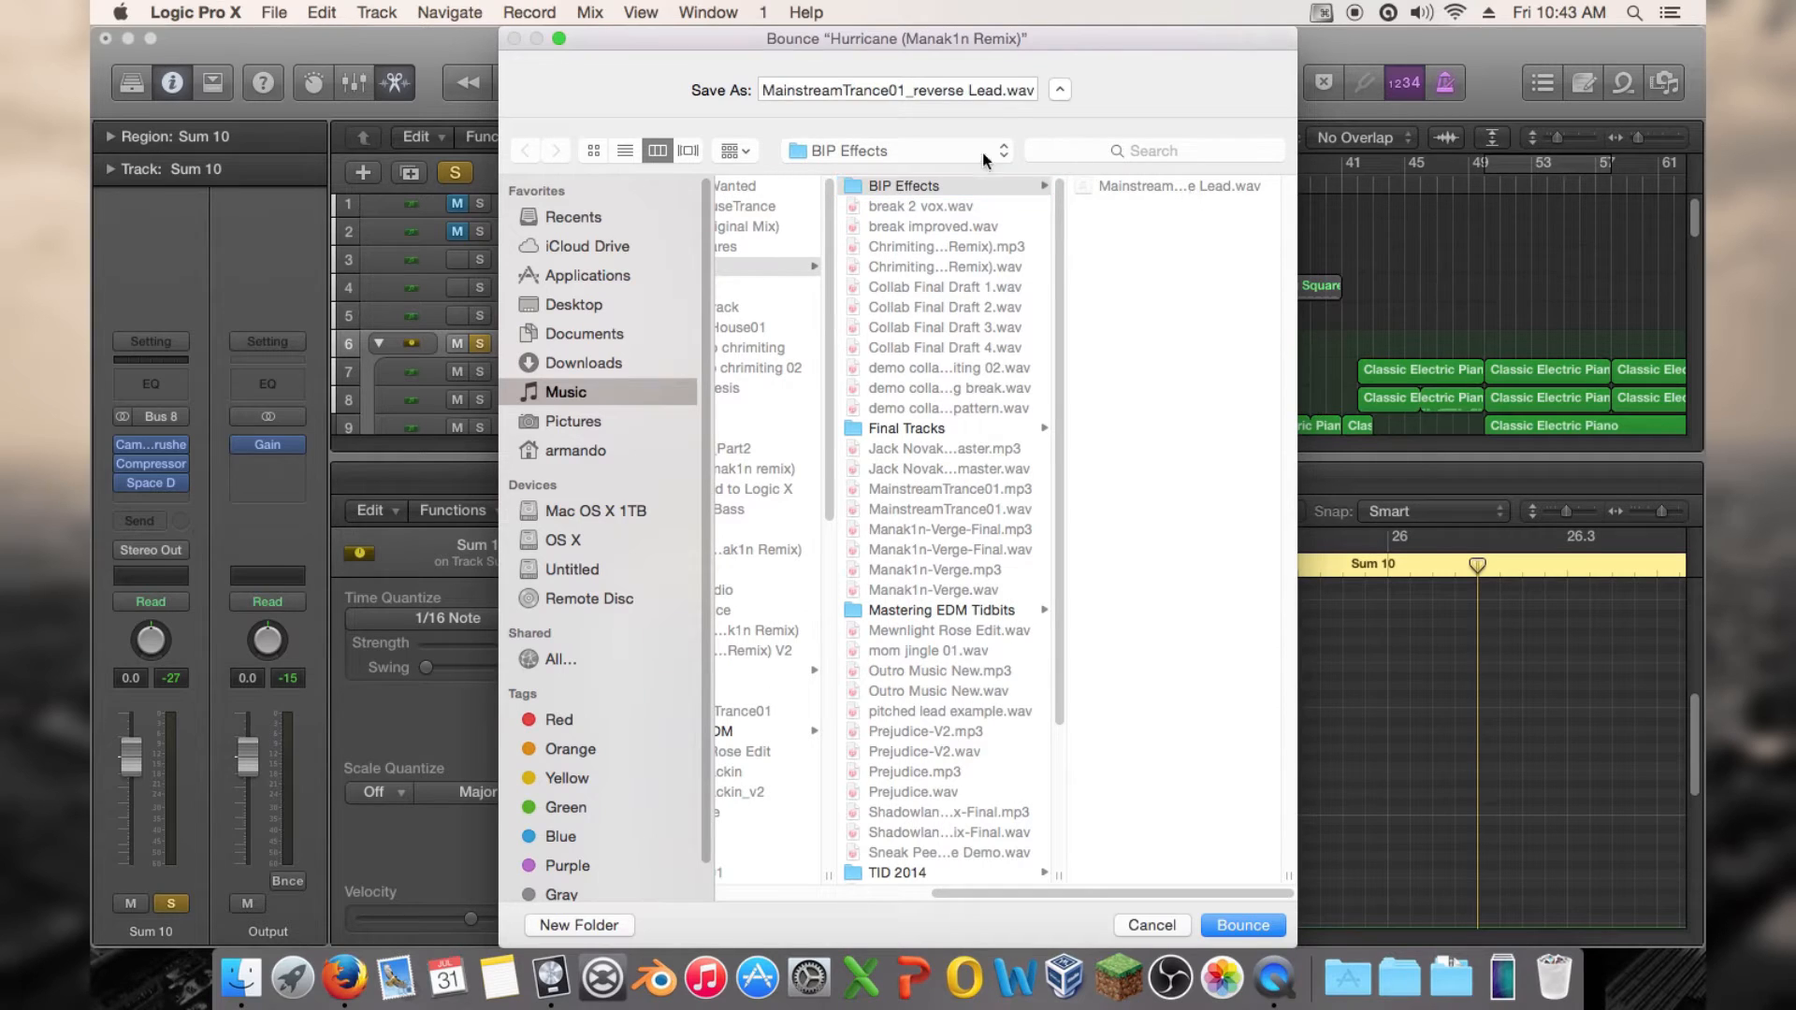
Name the bounce file Trance_reverse Lead_02.wav and run the bounce
click(917, 87)
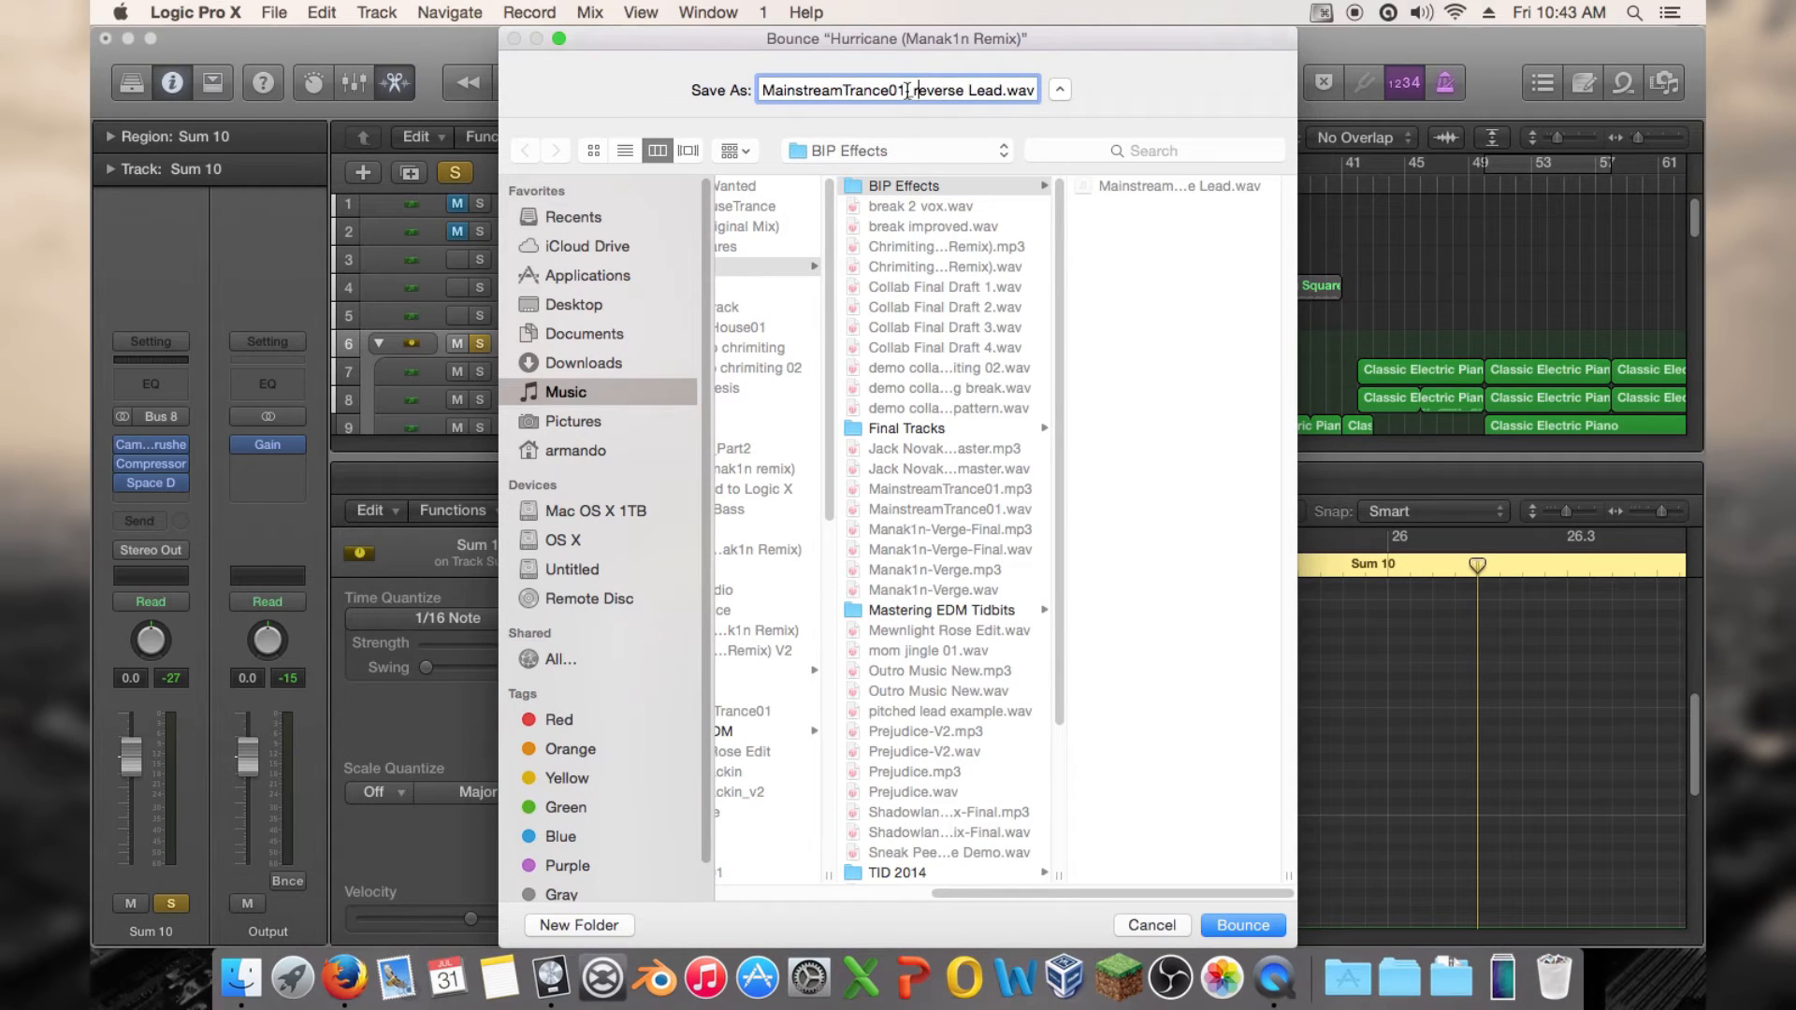
drag(907, 90, 836, 97)
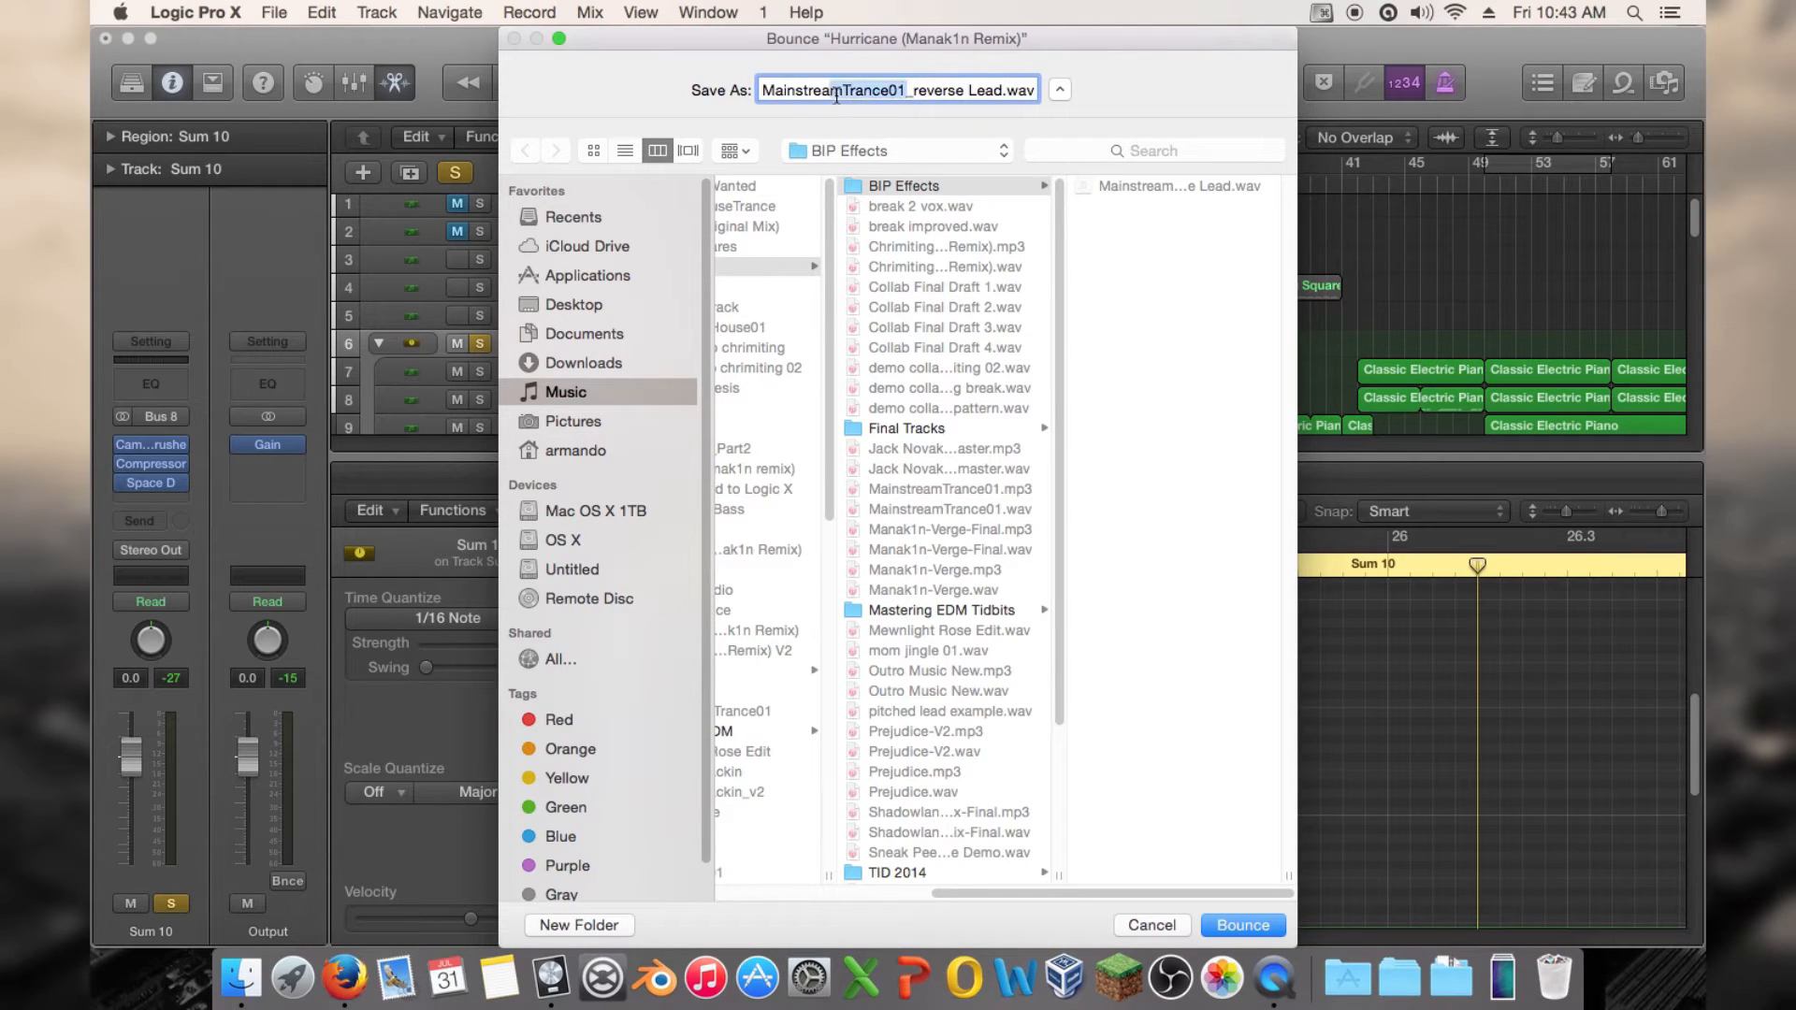
click(886, 87)
drag(884, 91, 653, 91)
text(Trance)
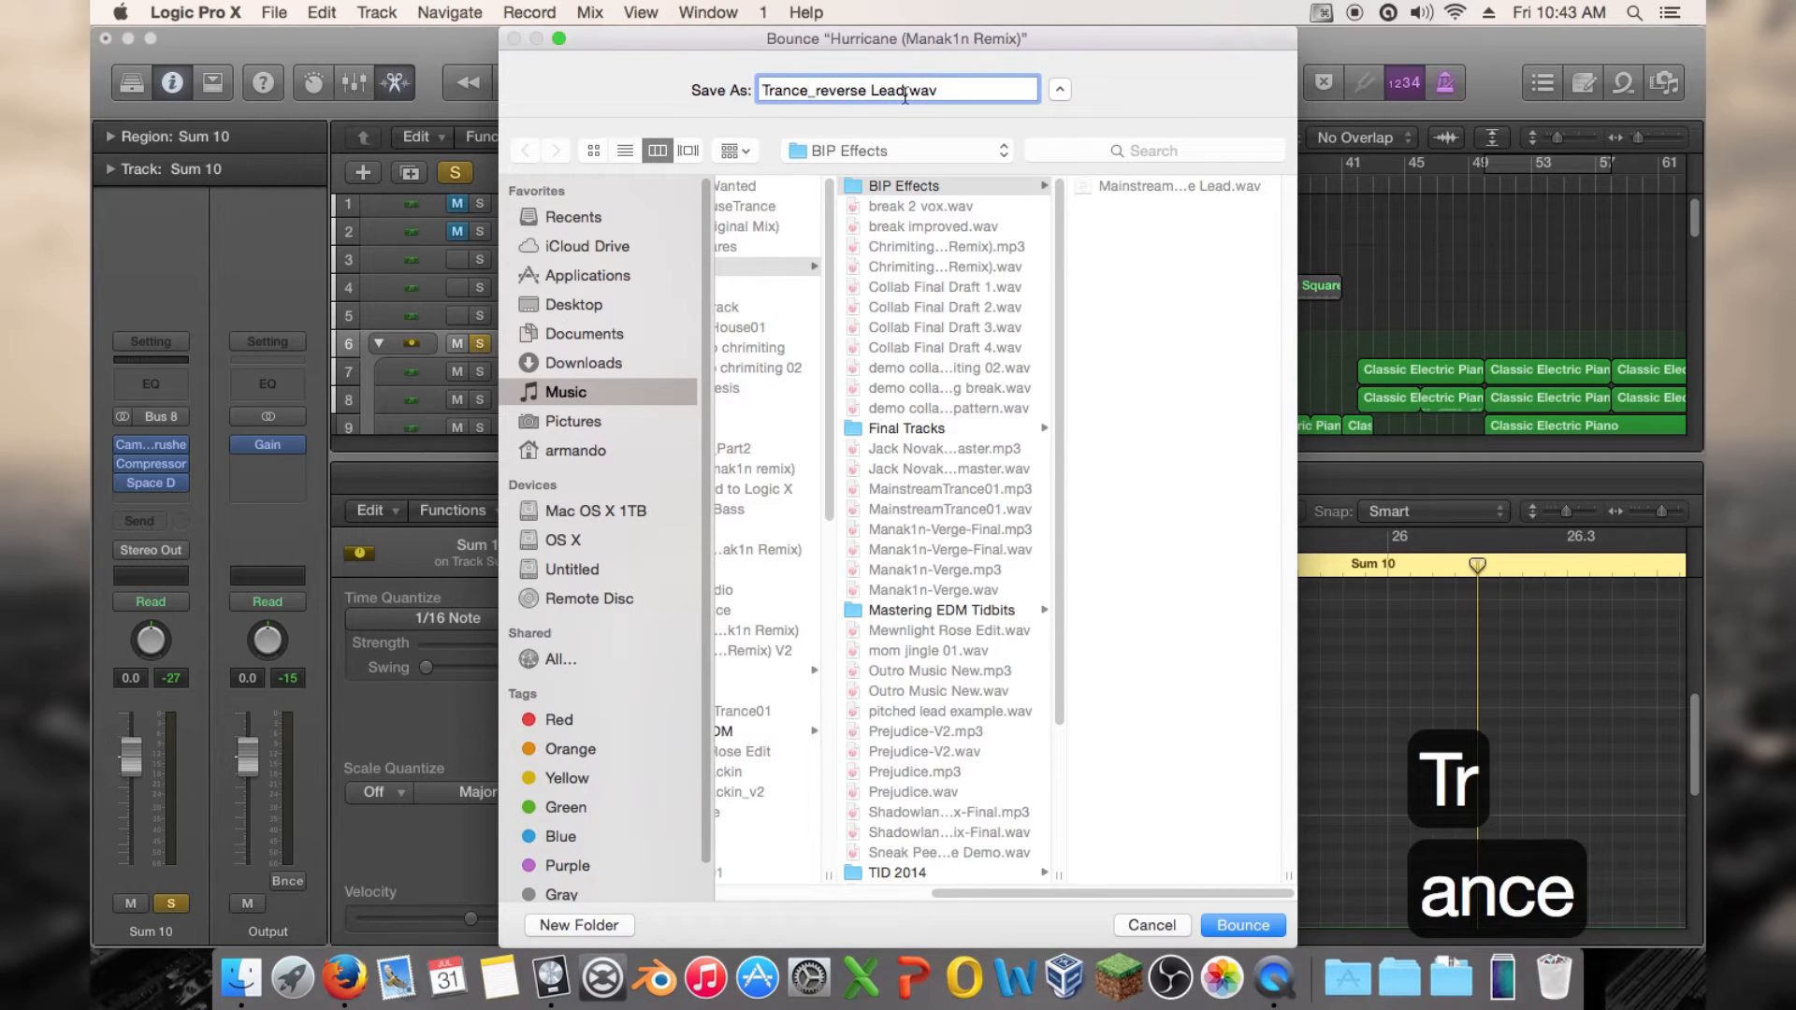
text(_02)
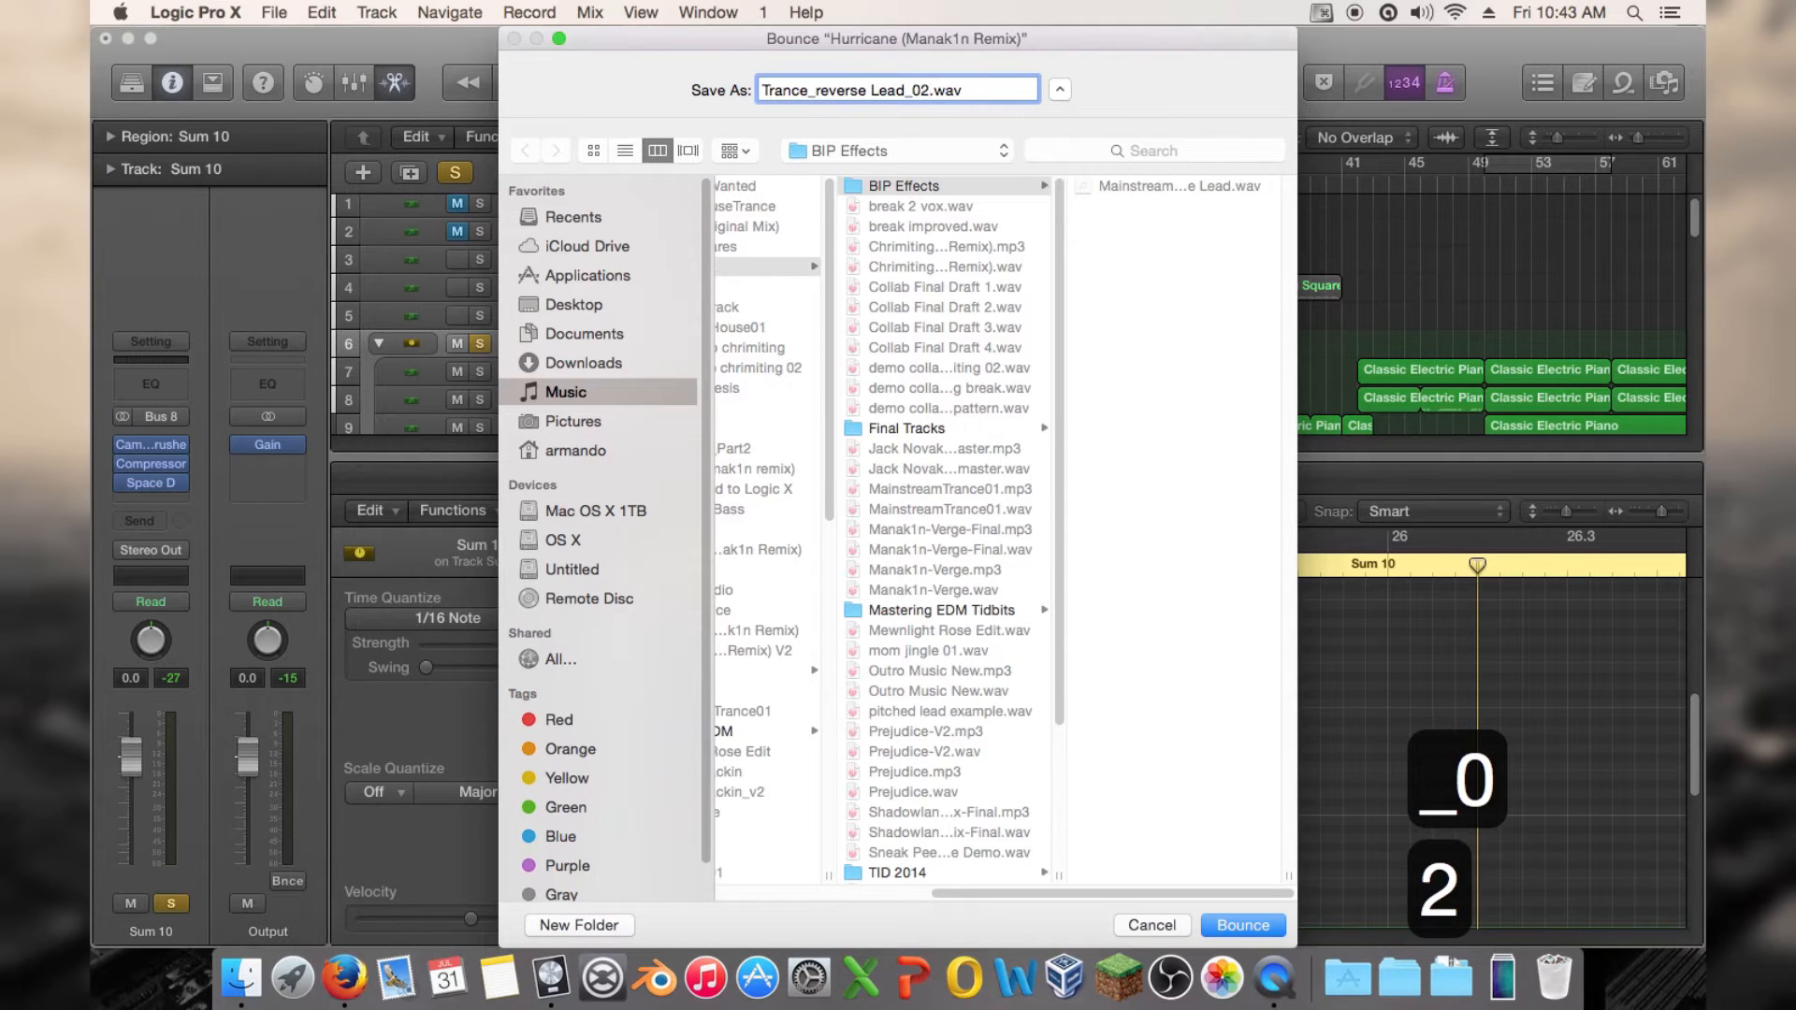
key(Return)
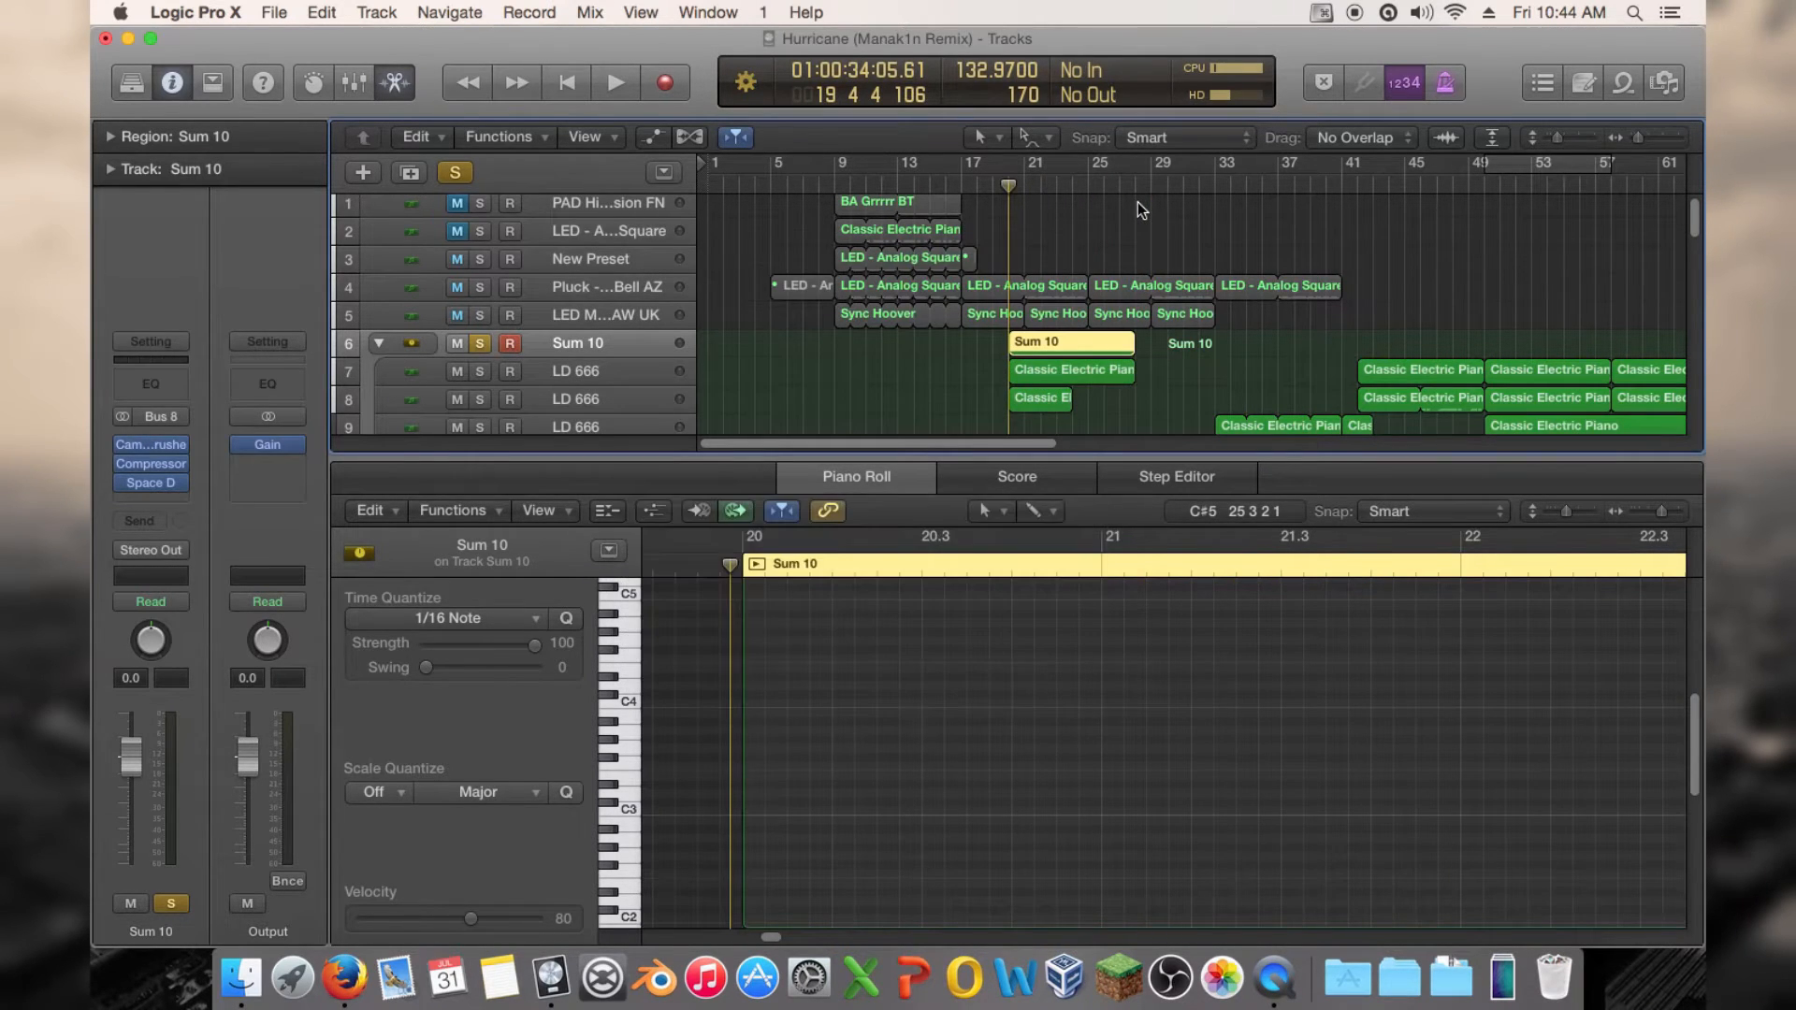
Place Trance_reverse Lead_02 from the project's audio files at bar 20 on a new track below edm-clap-55
key(e)
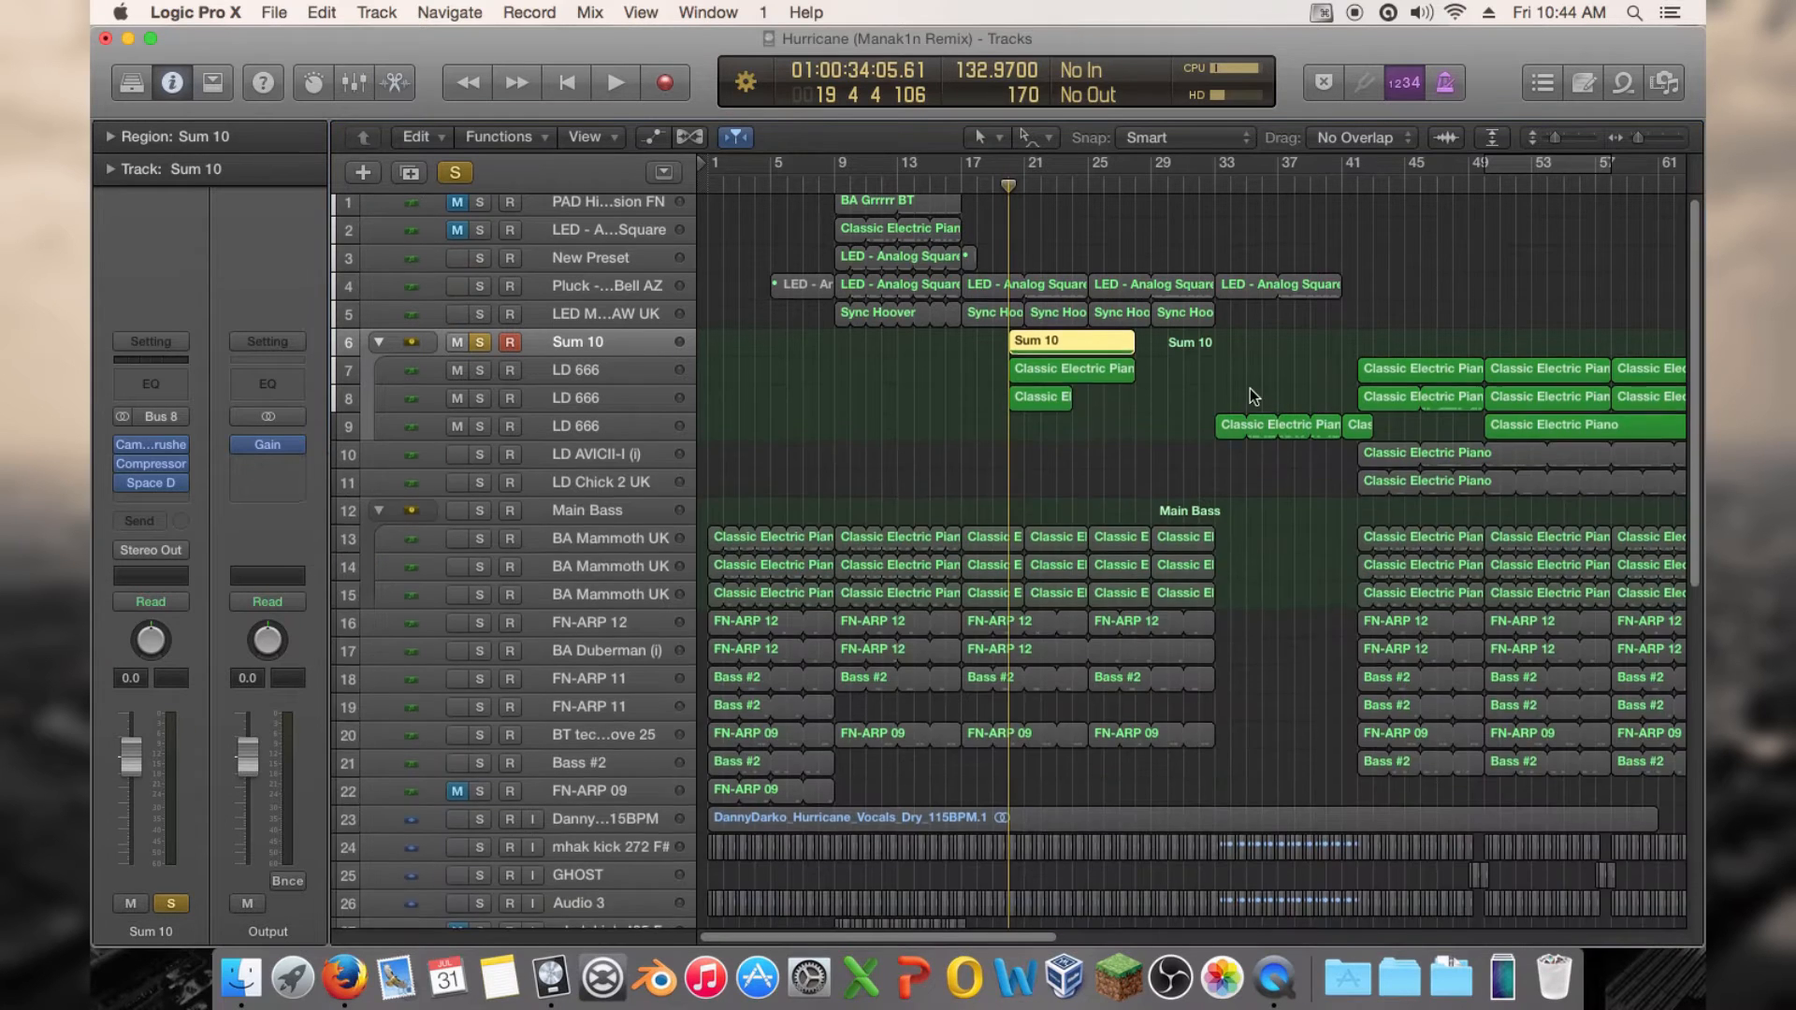
scroll(1250, 383, down, 10)
scroll(1403, 255, up, 3)
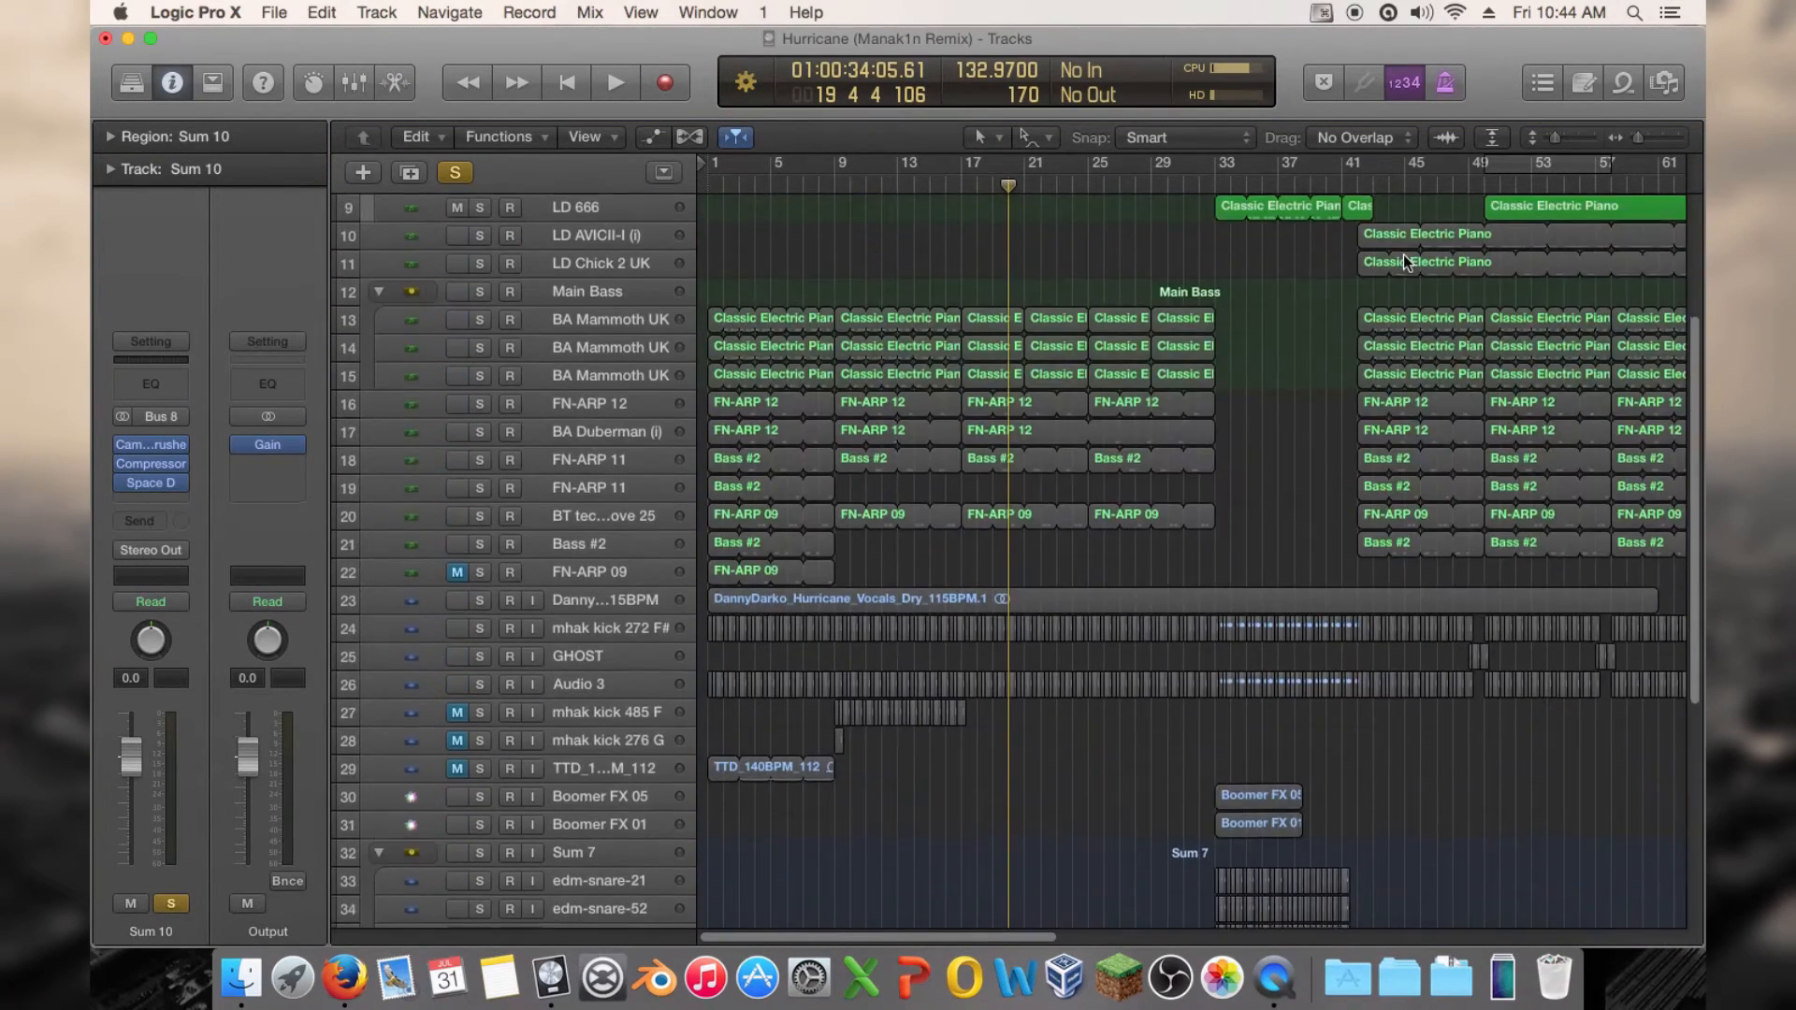
scroll(1404, 254, down, 3)
click(1662, 84)
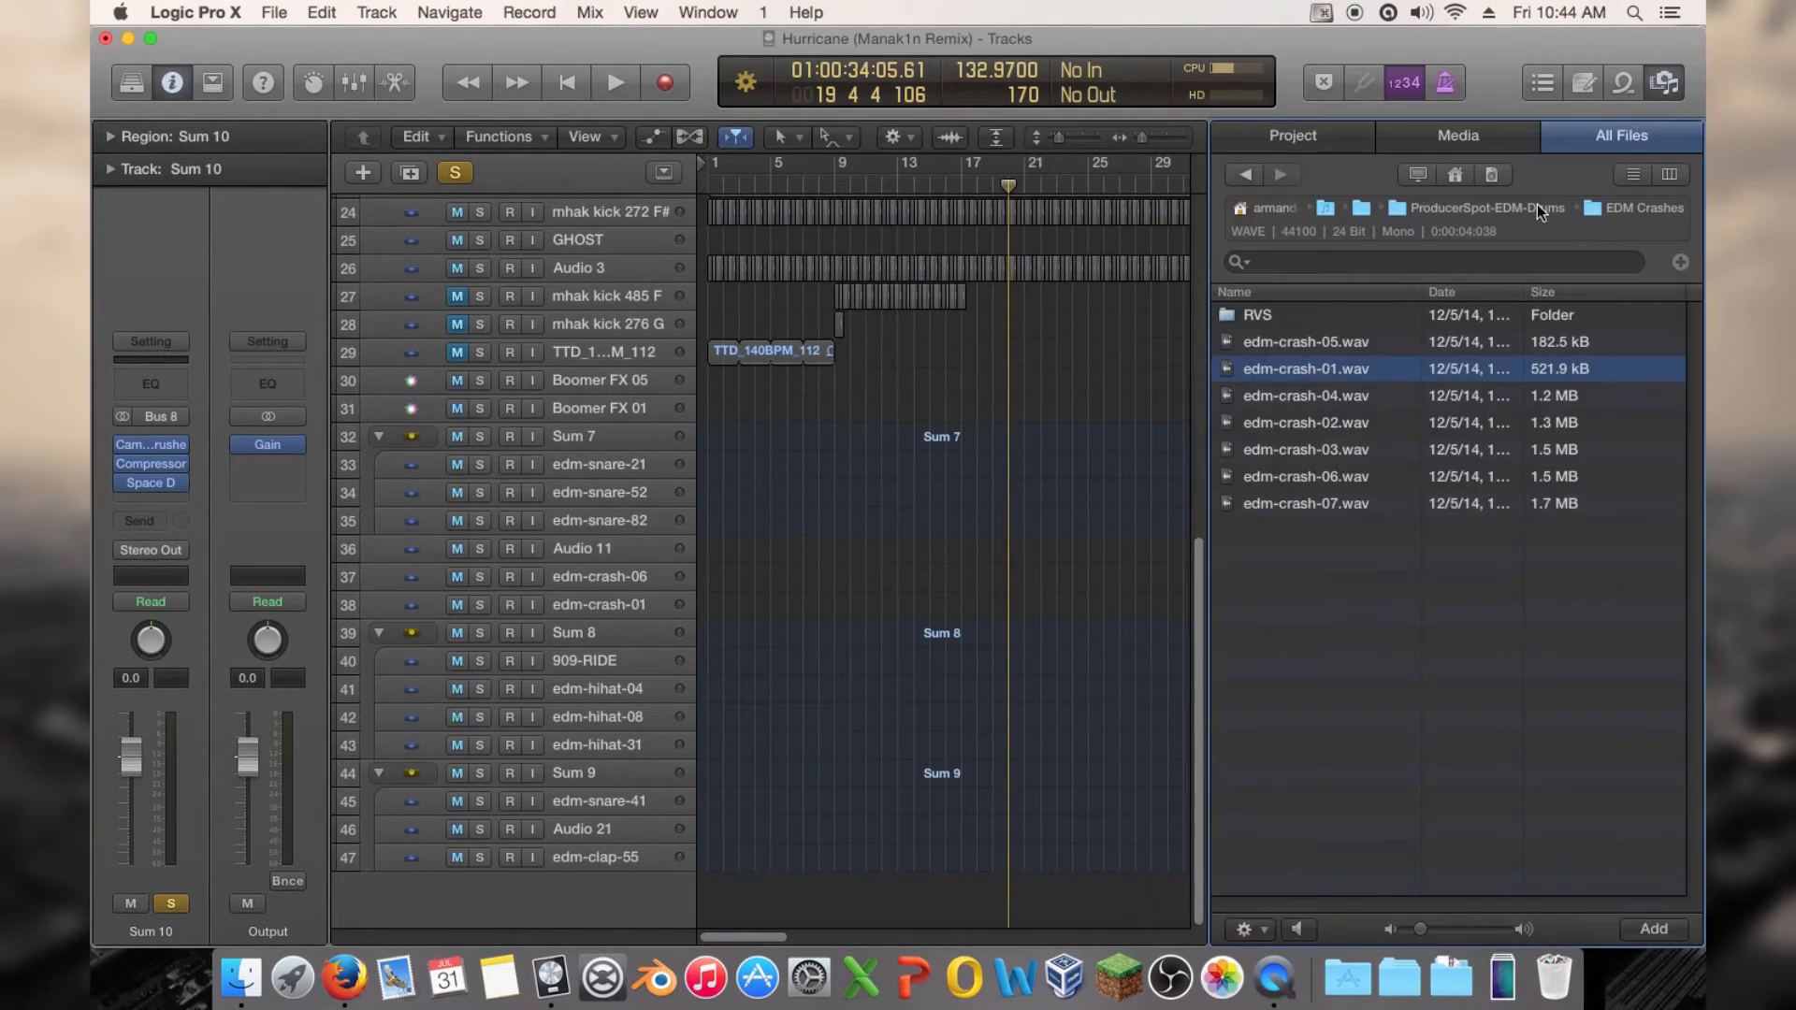
click(1322, 142)
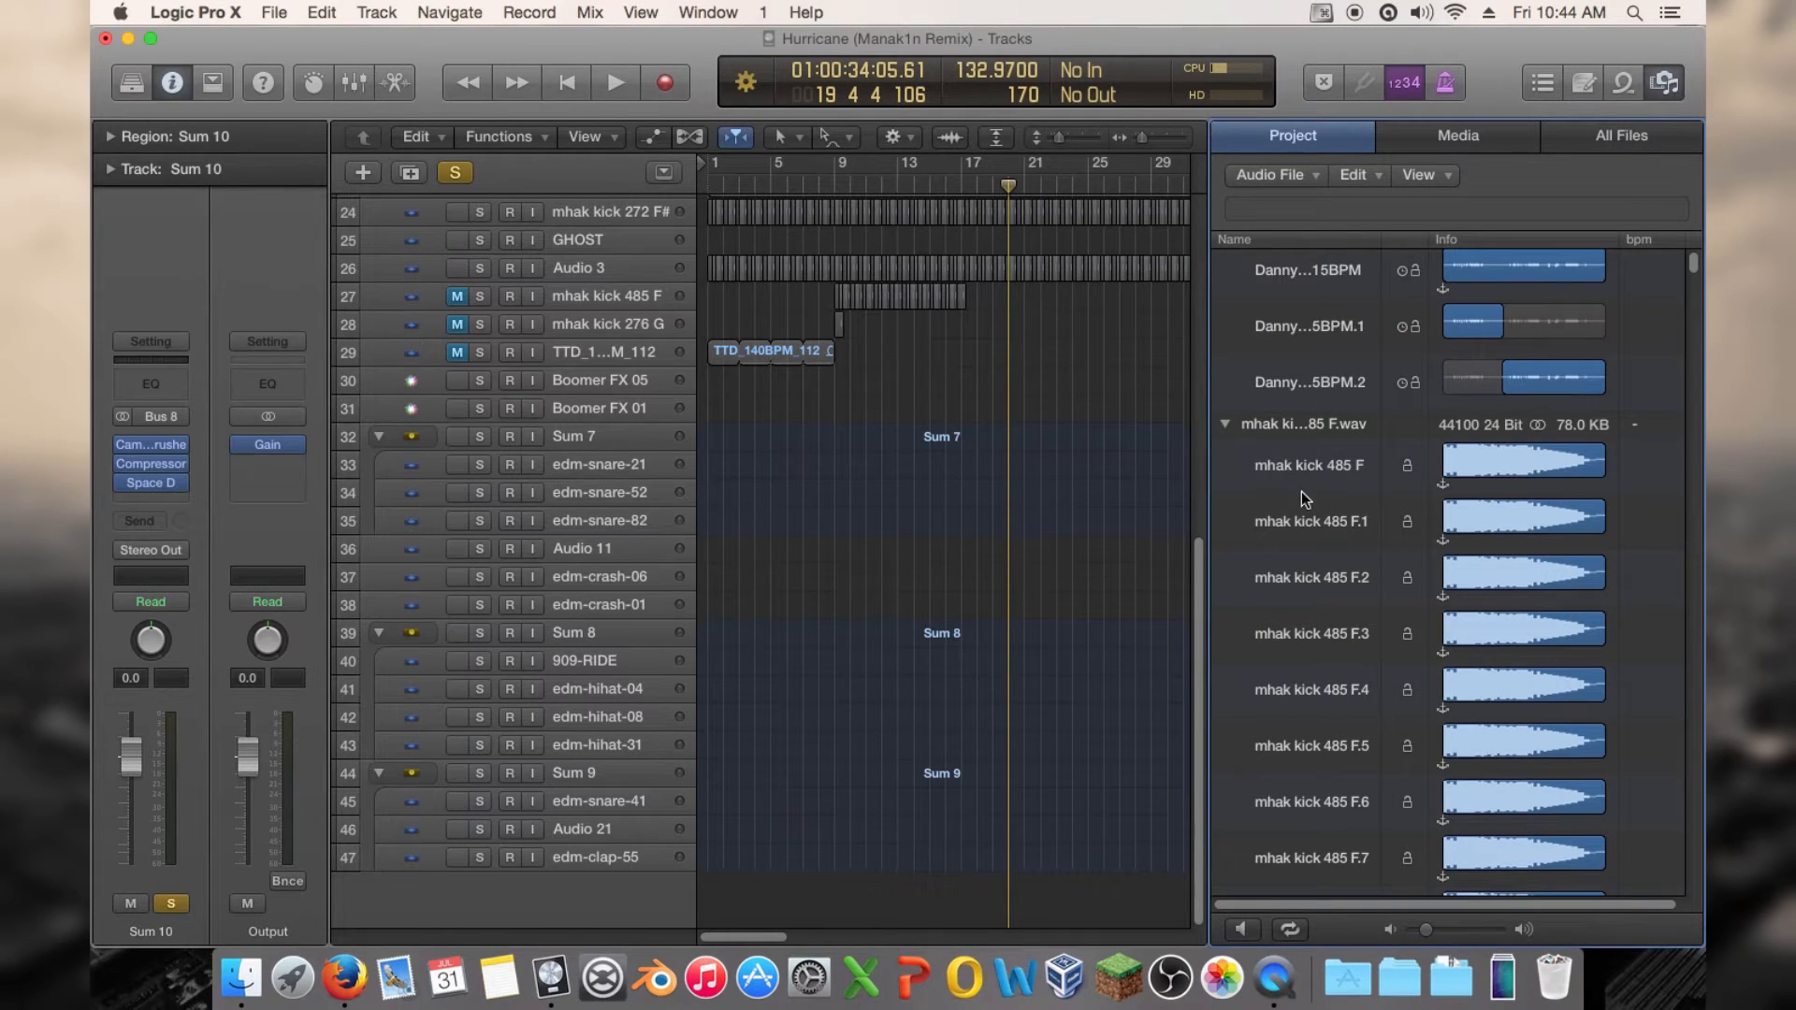
scroll(1296, 486, down, 10)
drag(1693, 278, 1693, 884)
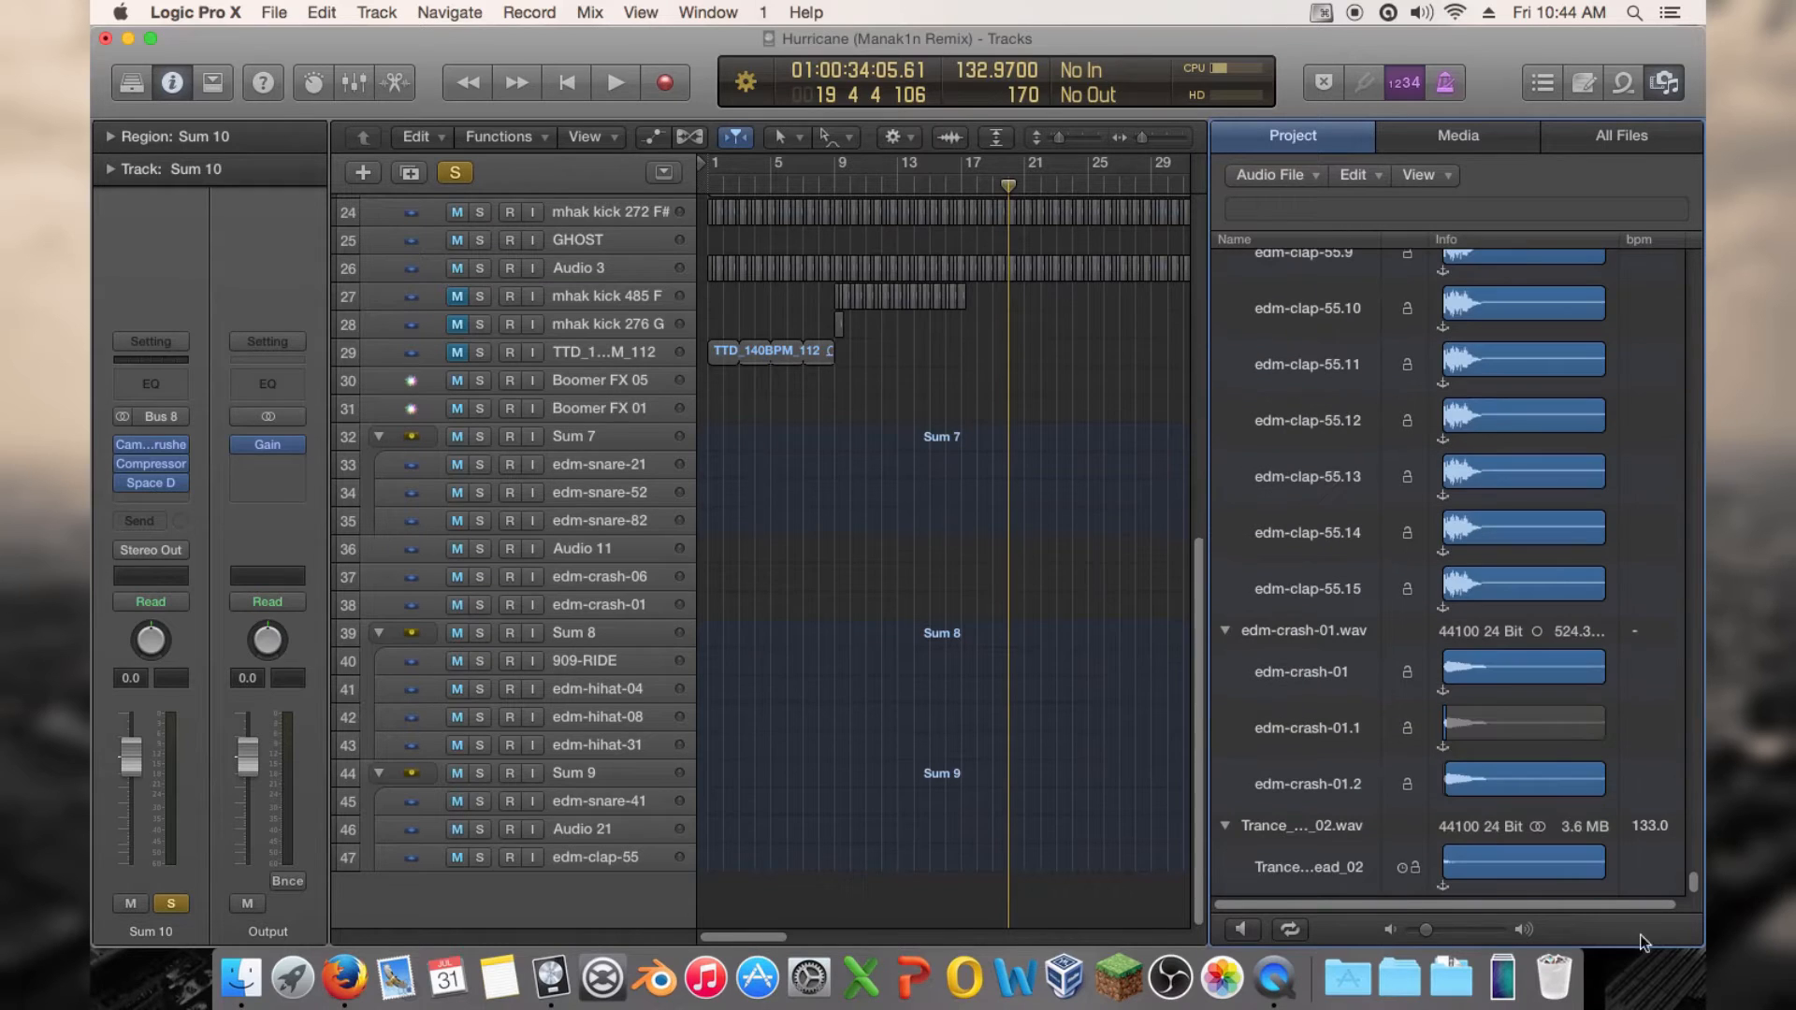
drag(1304, 846, 1016, 905)
Turn off solo on Sum 10 and mute the three bar 20 regions on Sum 10 and the two LD 666 tracks
scroll(1050, 838, up, 15)
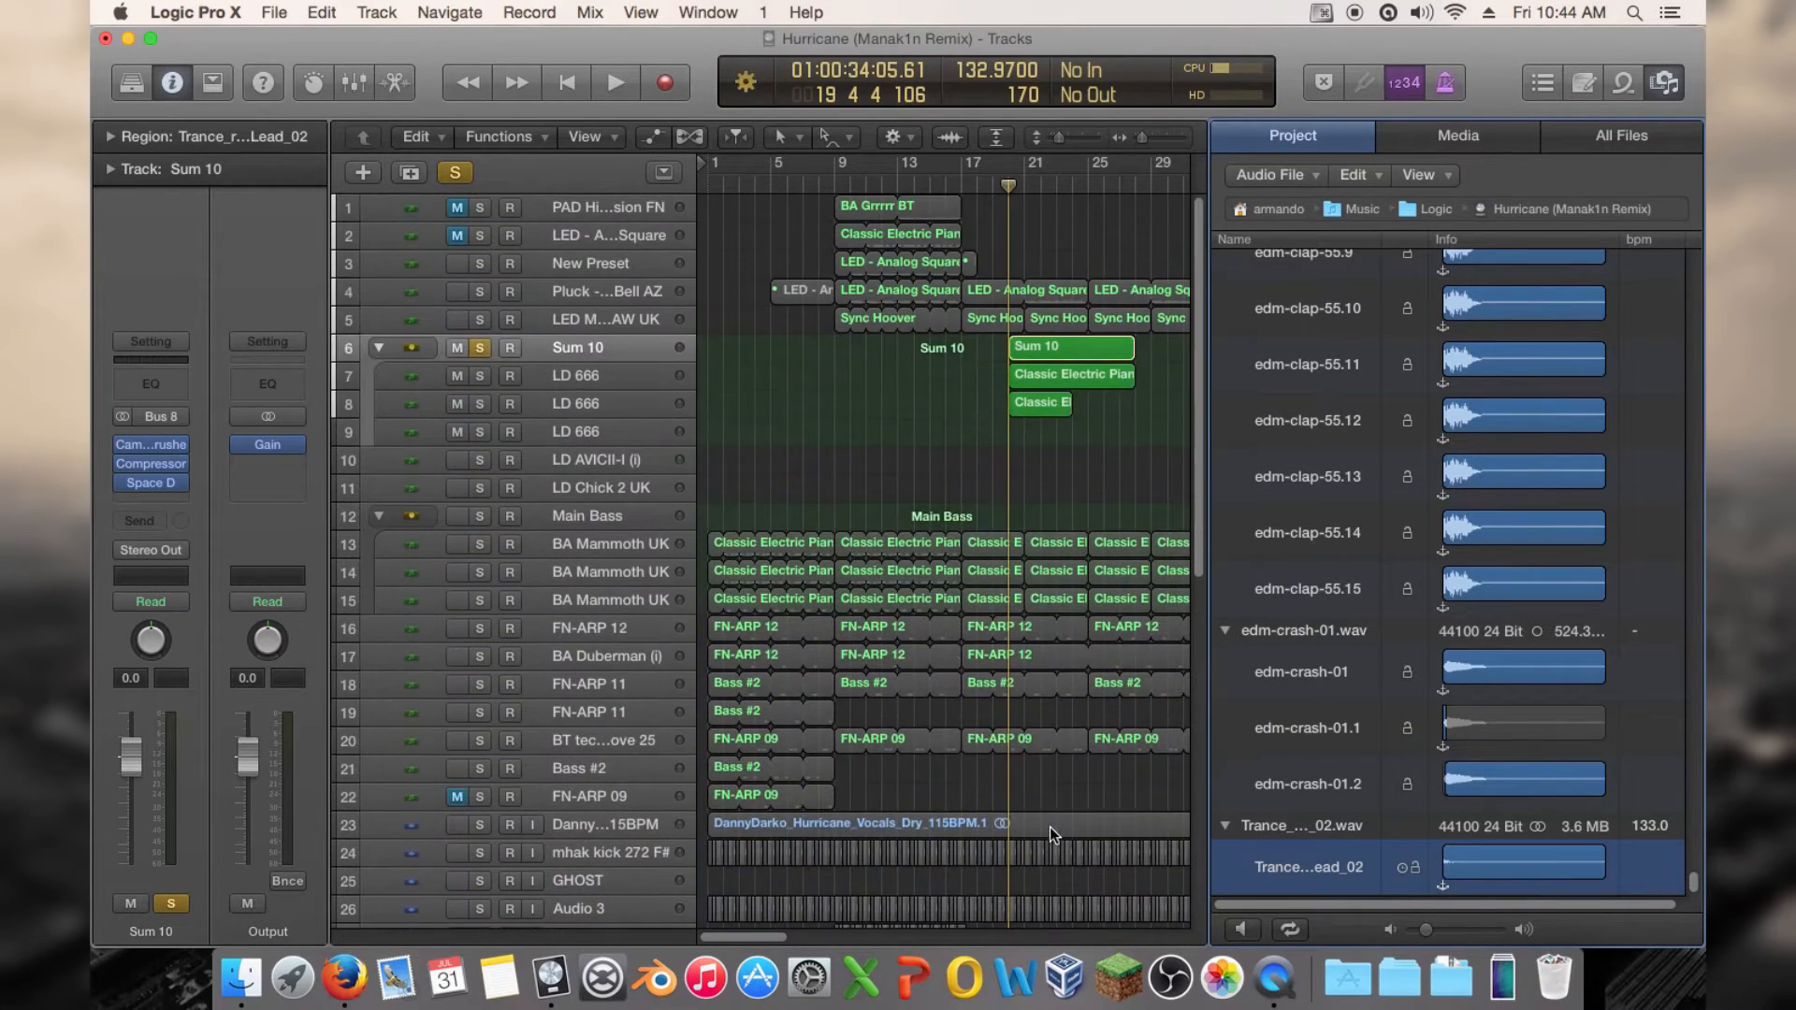
click(479, 347)
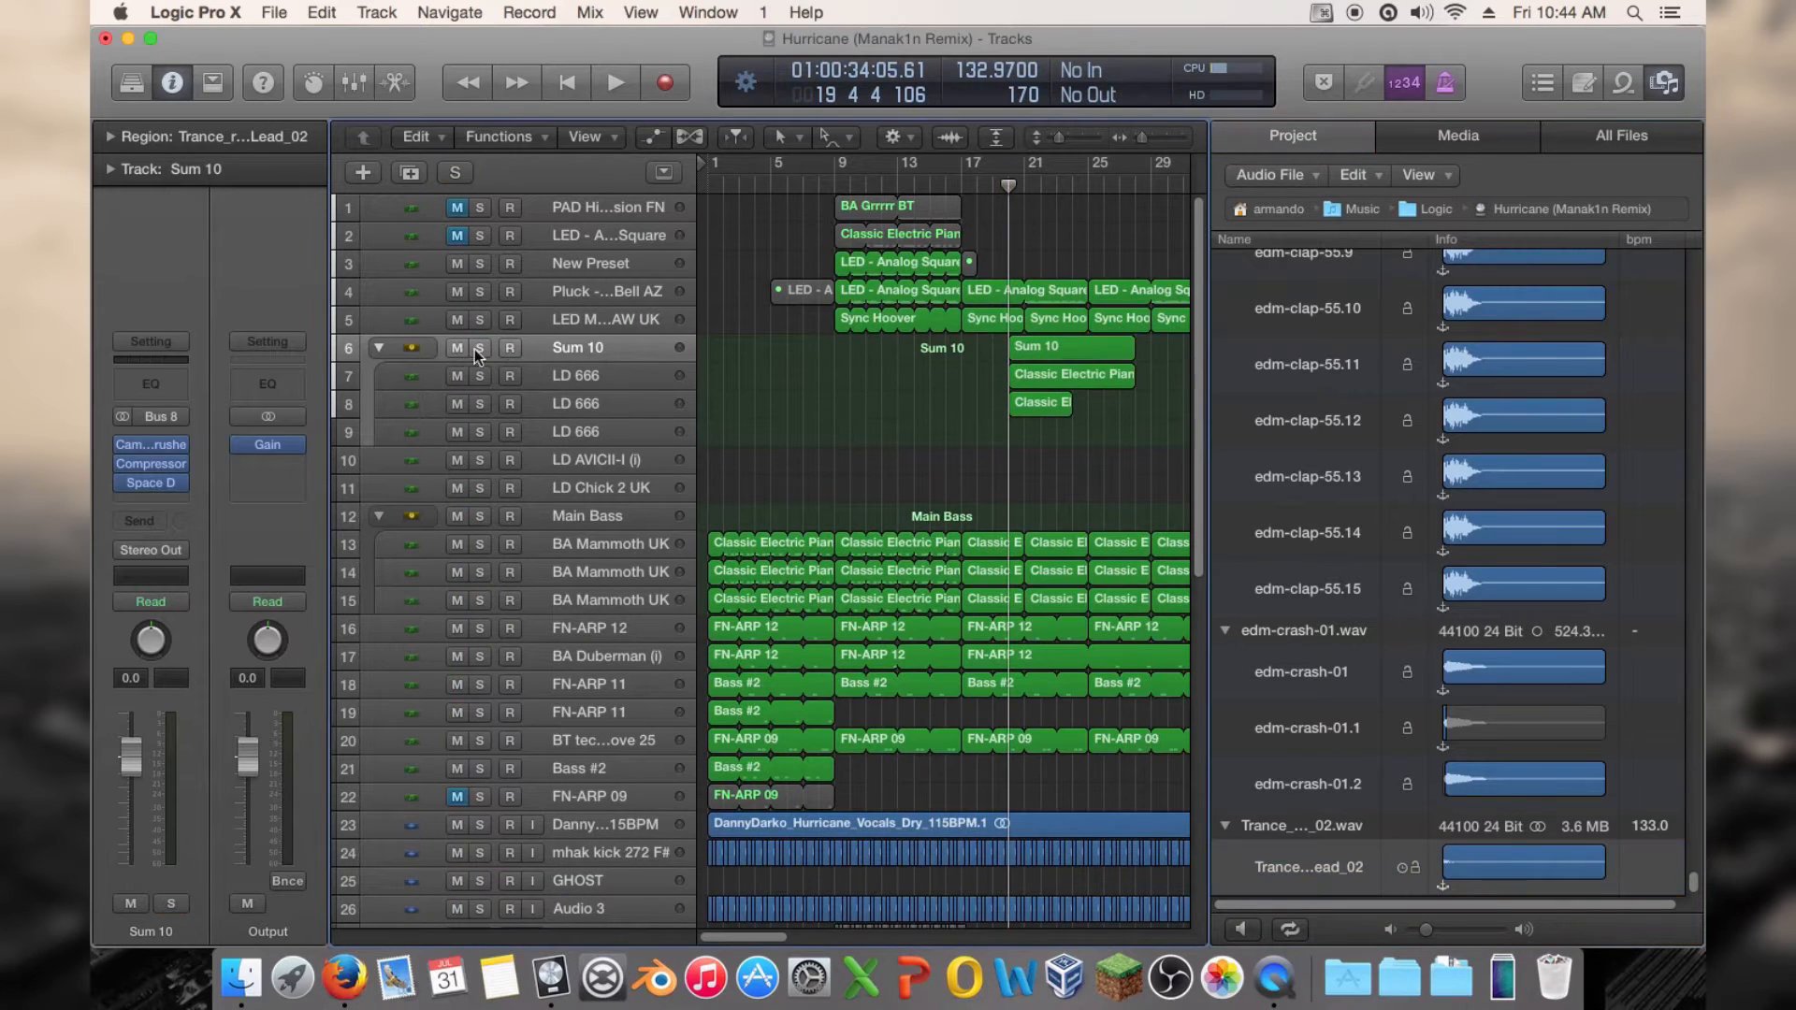
drag(1148, 436, 1020, 356)
key(ctrl+m)
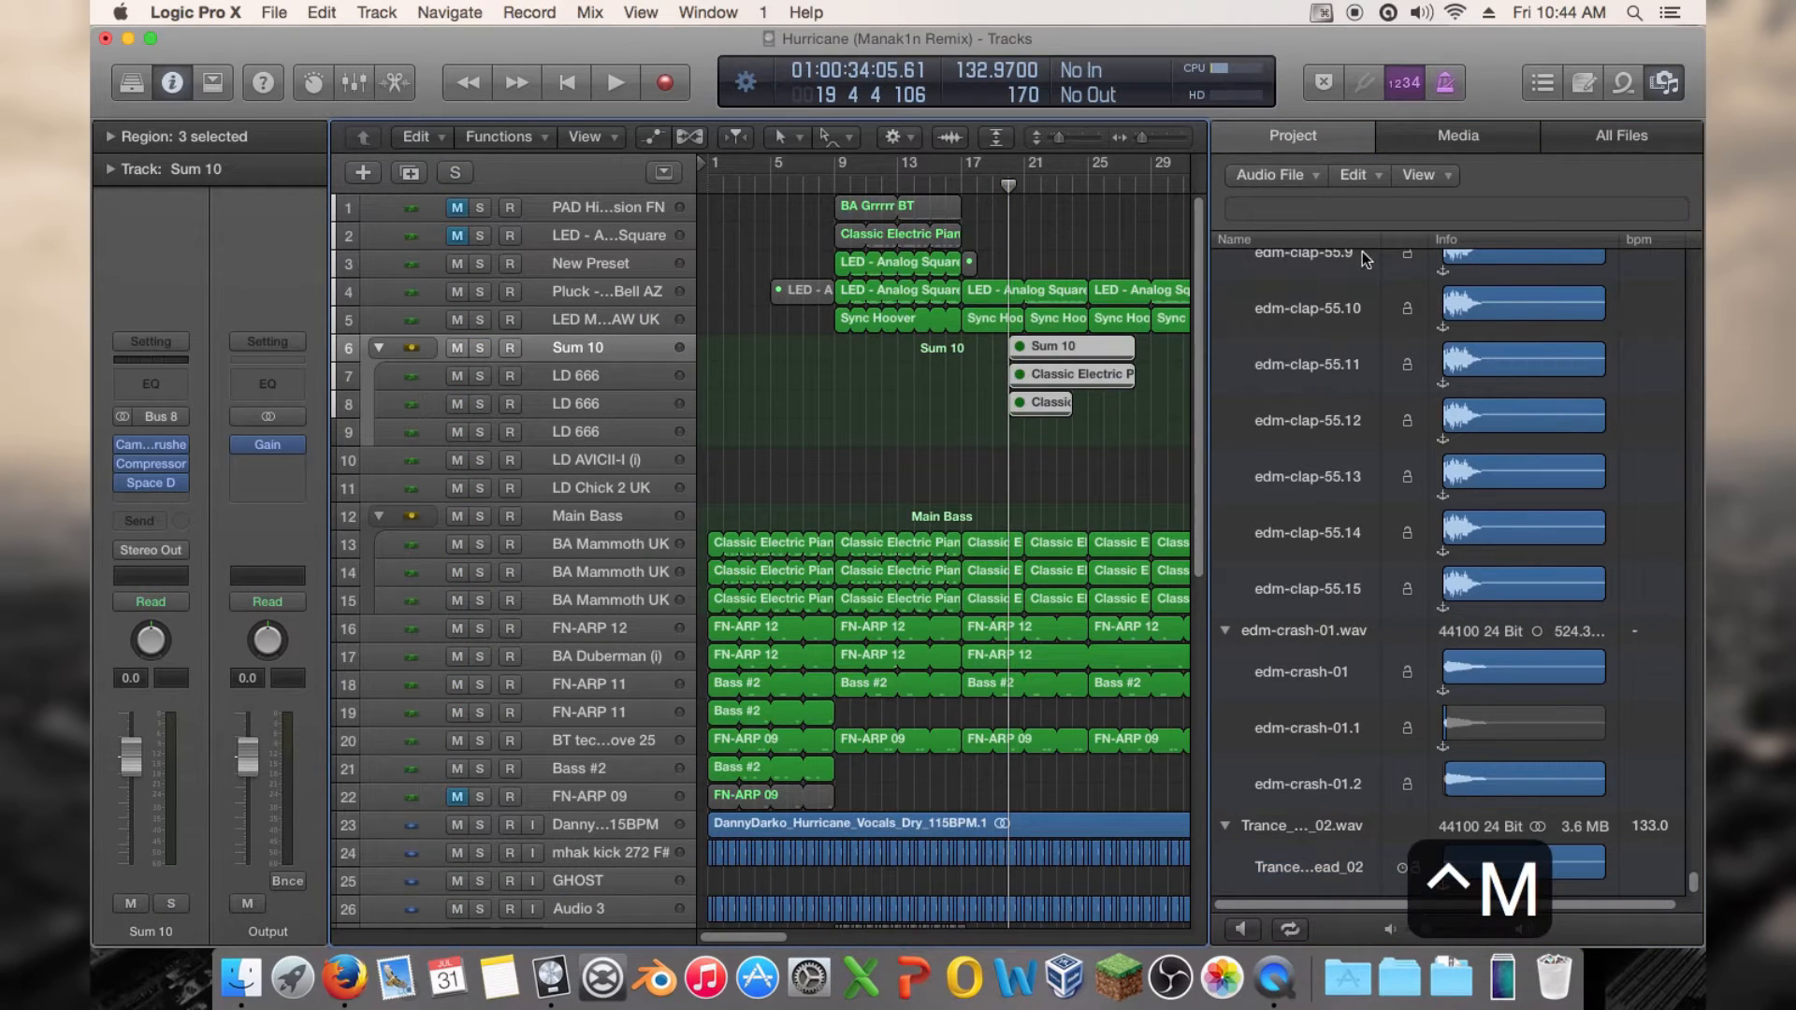
click(1673, 75)
Move the Trance_reverse Lead_02 region to start at bar 33 and reverse its audio
scroll(1232, 676, down, 10)
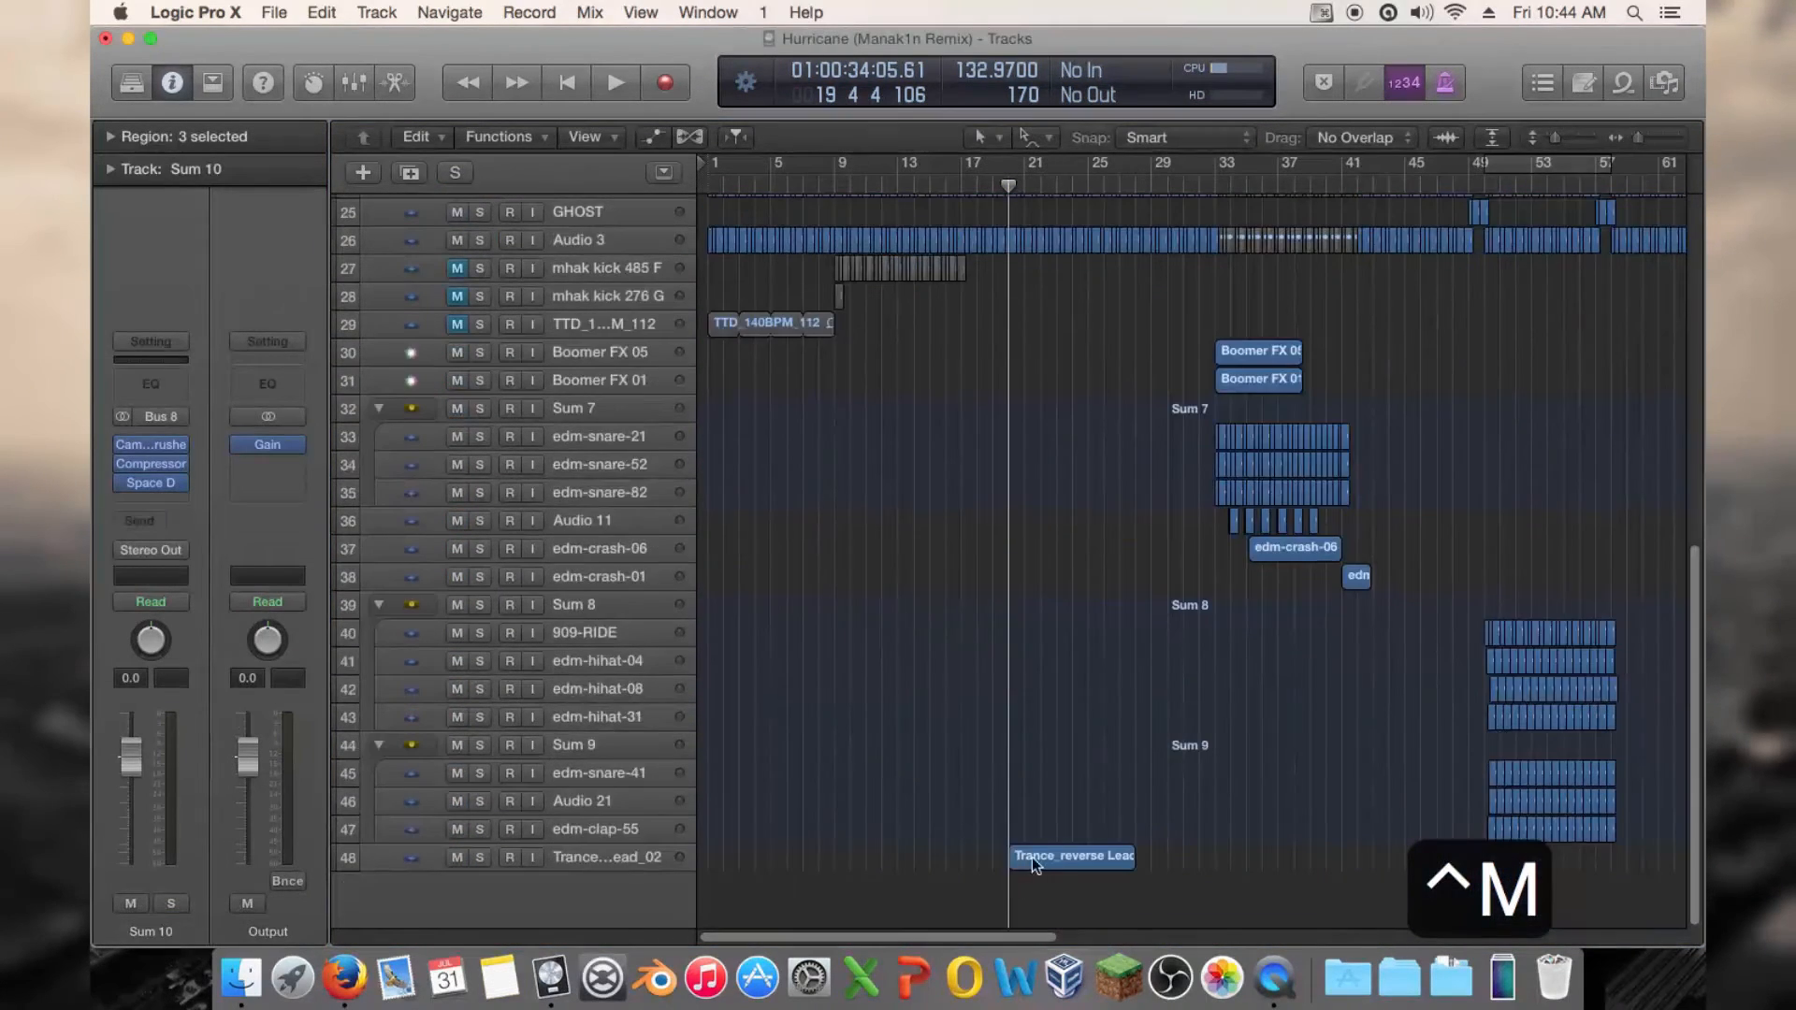
drag(1031, 856, 1252, 845)
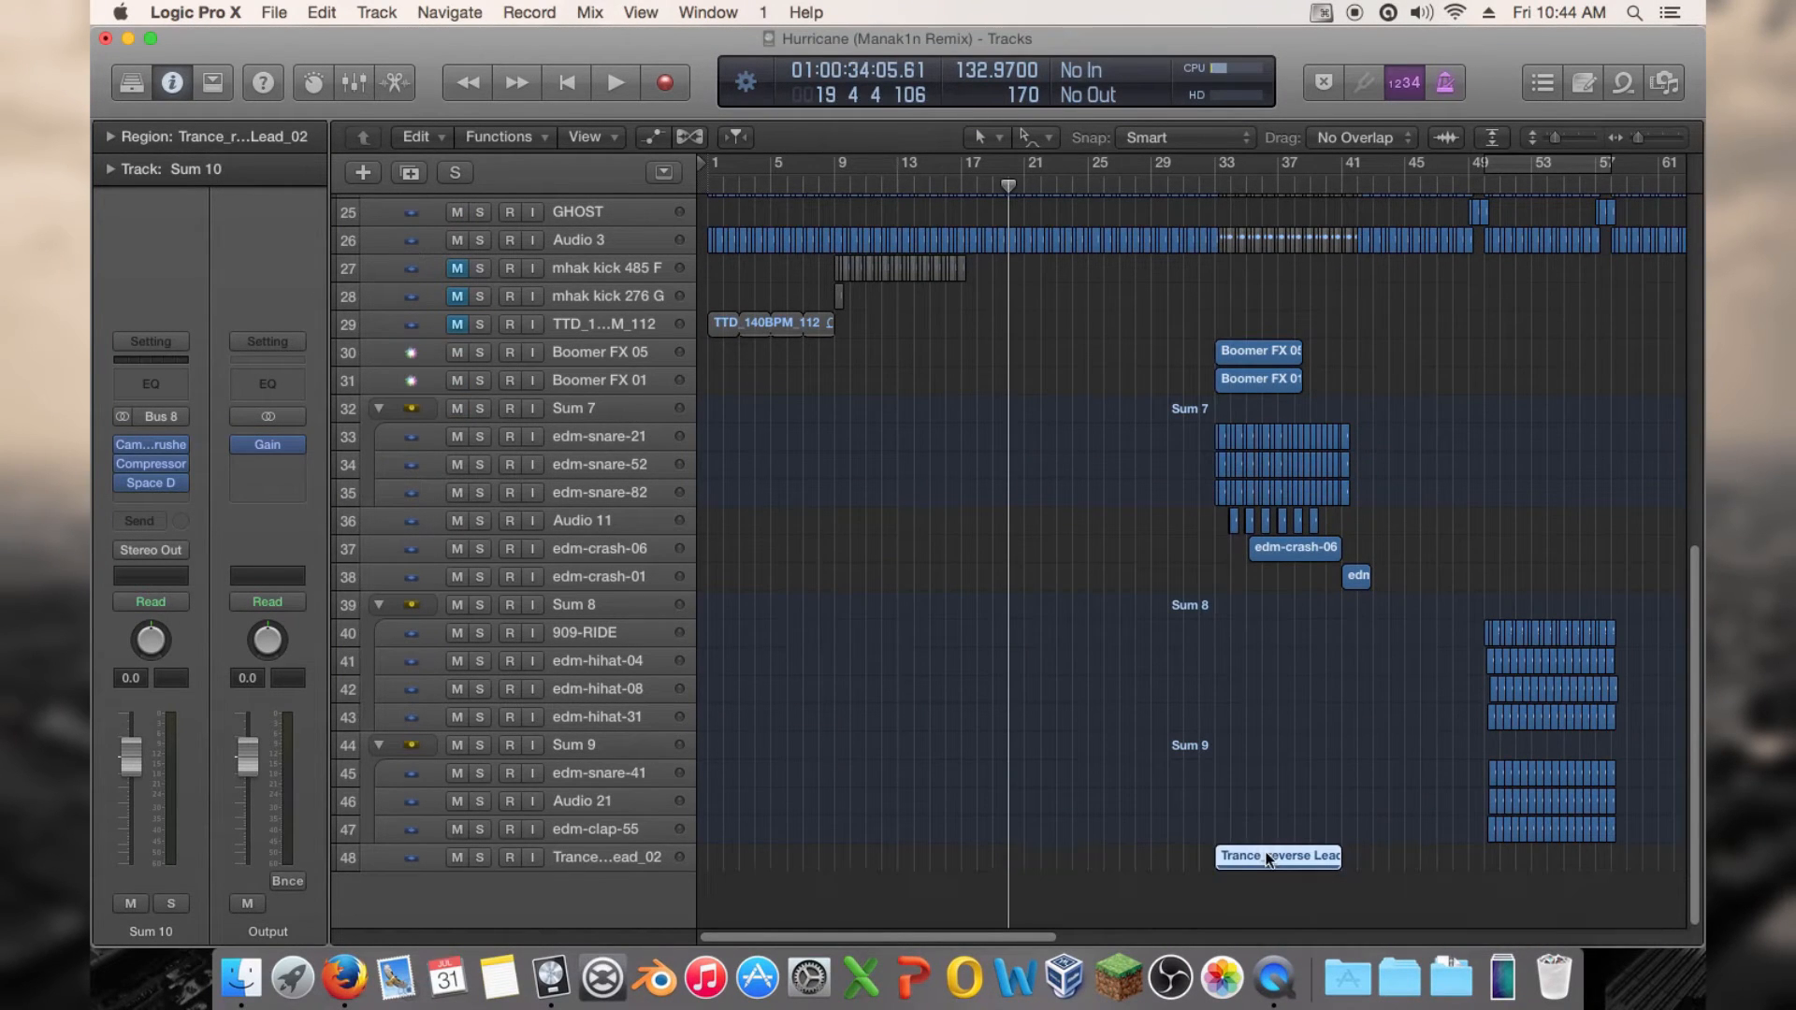
double_click(1283, 857)
click(558, 510)
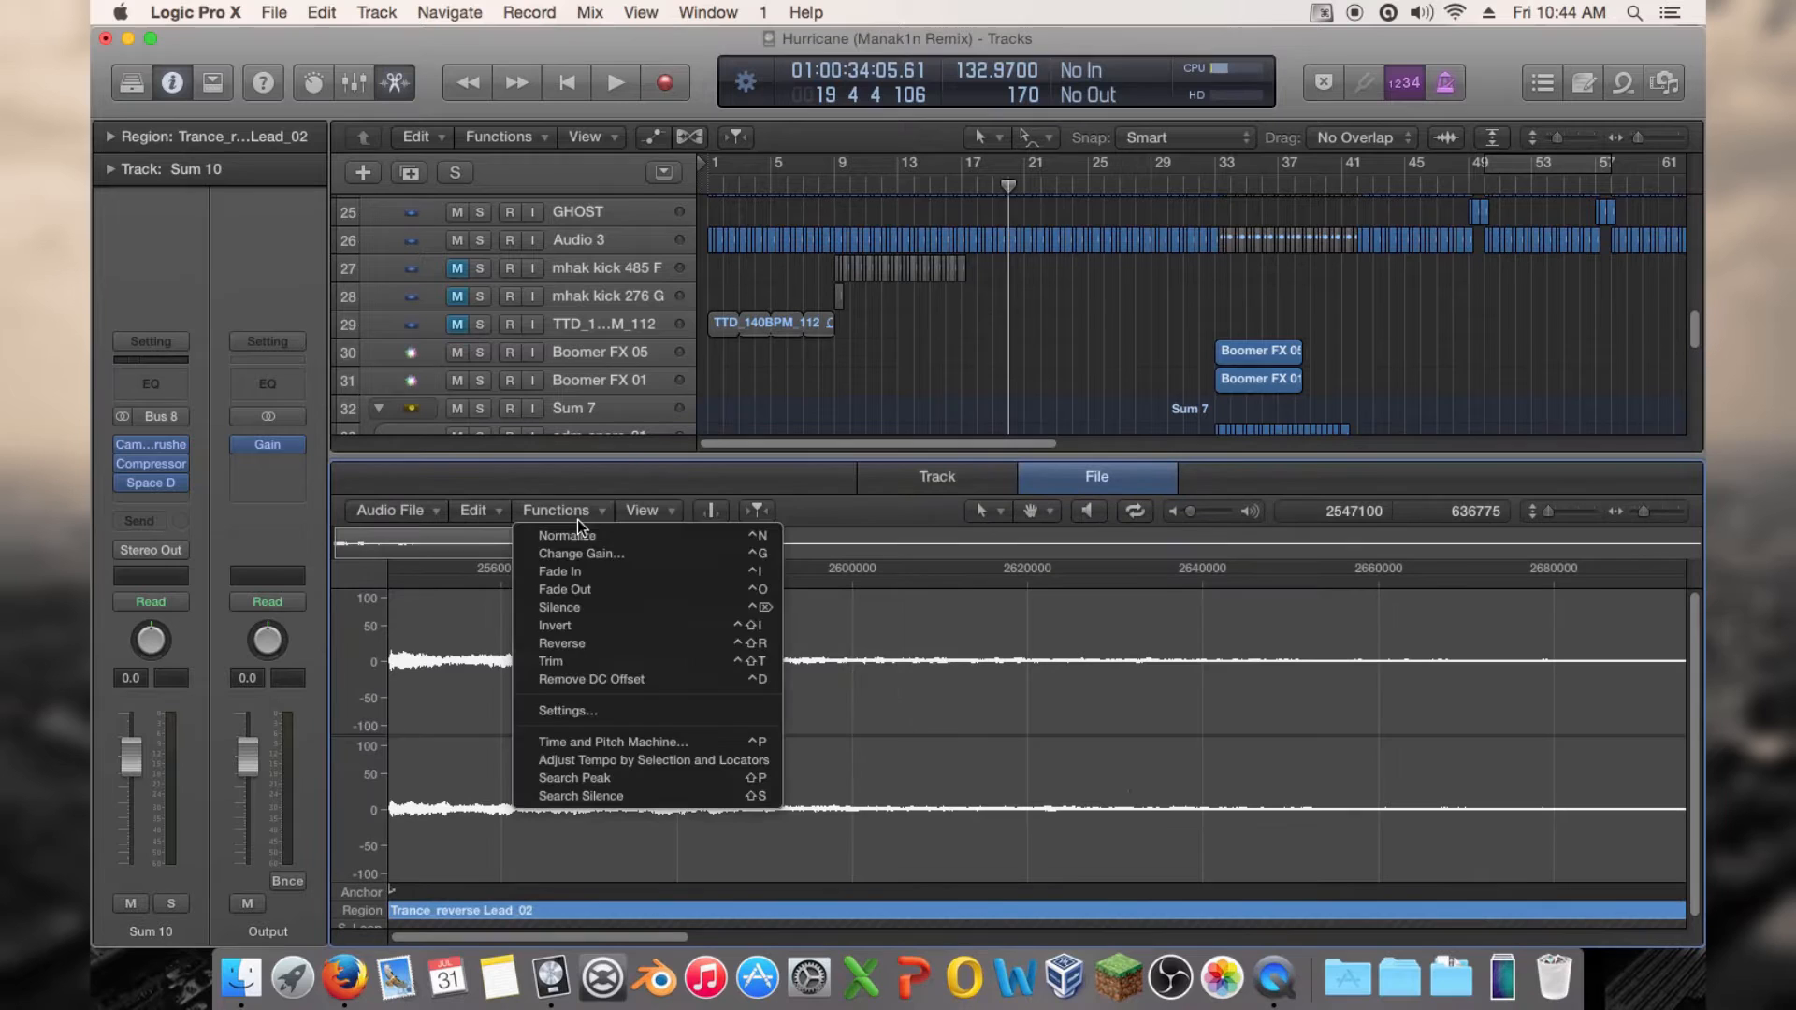
click(621, 647)
key(e)
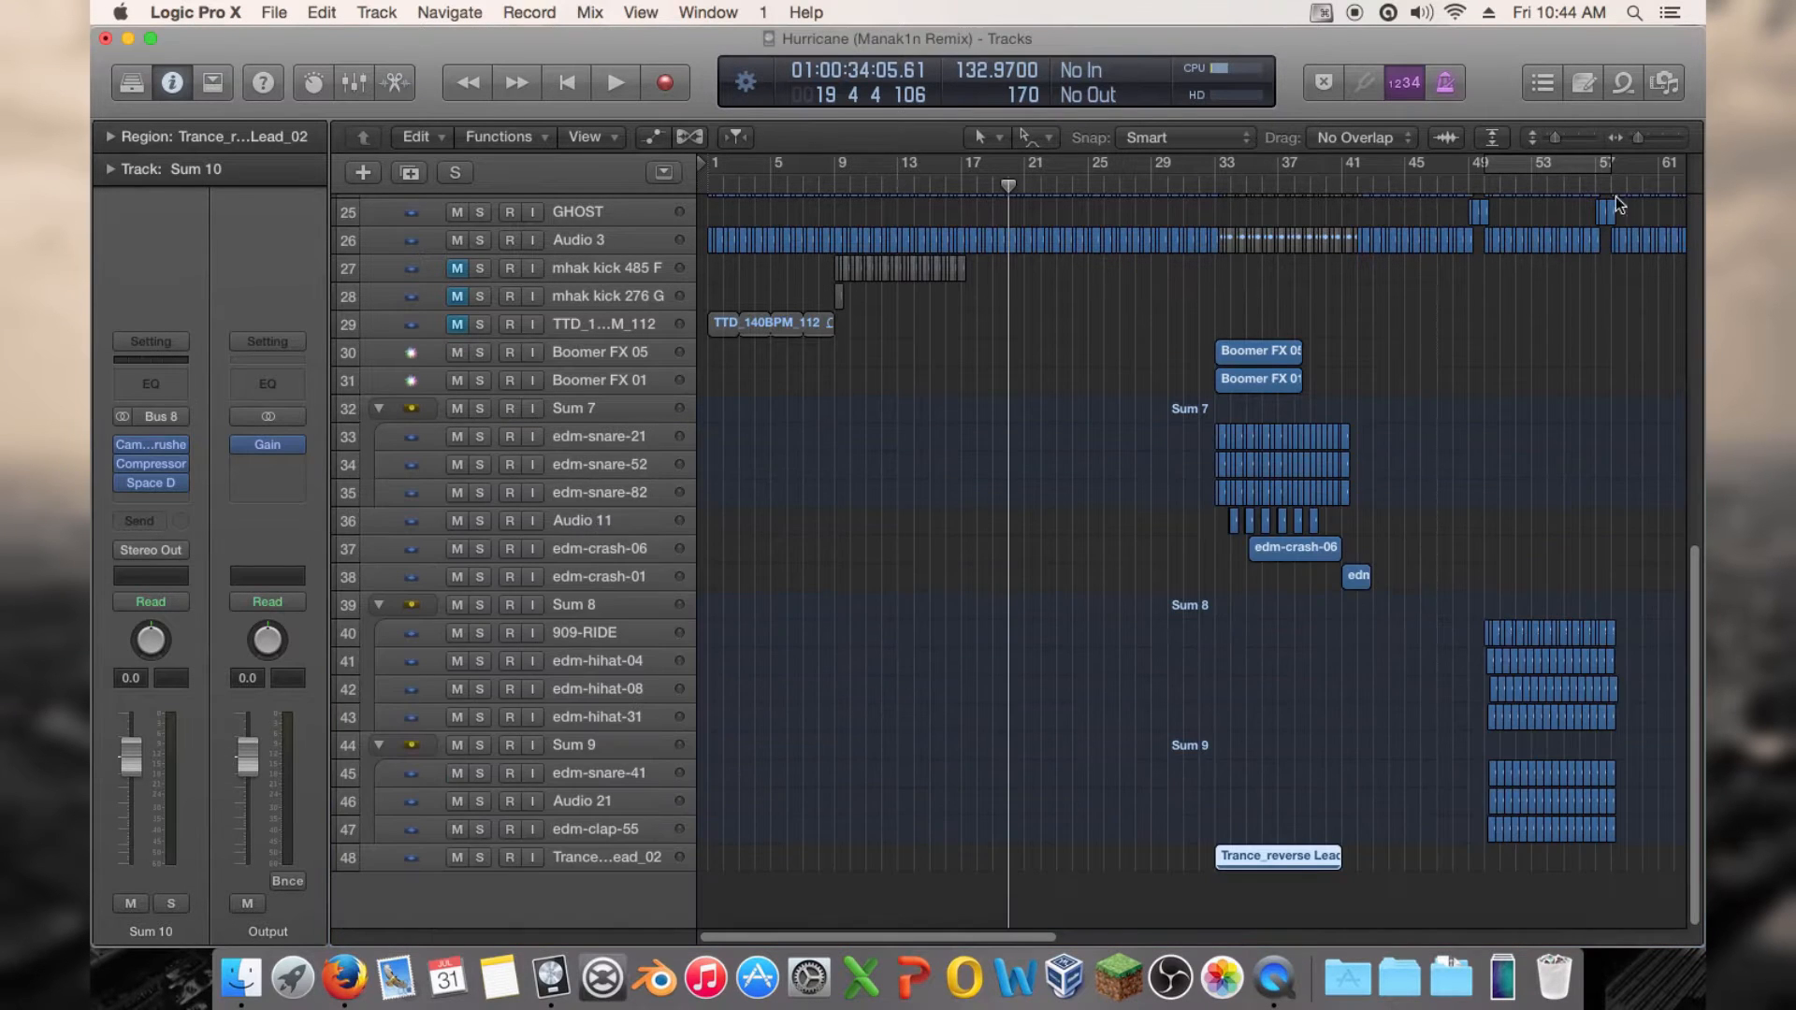
Check the reversed region's end against bar 41 and the snare and crash regions around the drop
drag(1638, 138, 1577, 137)
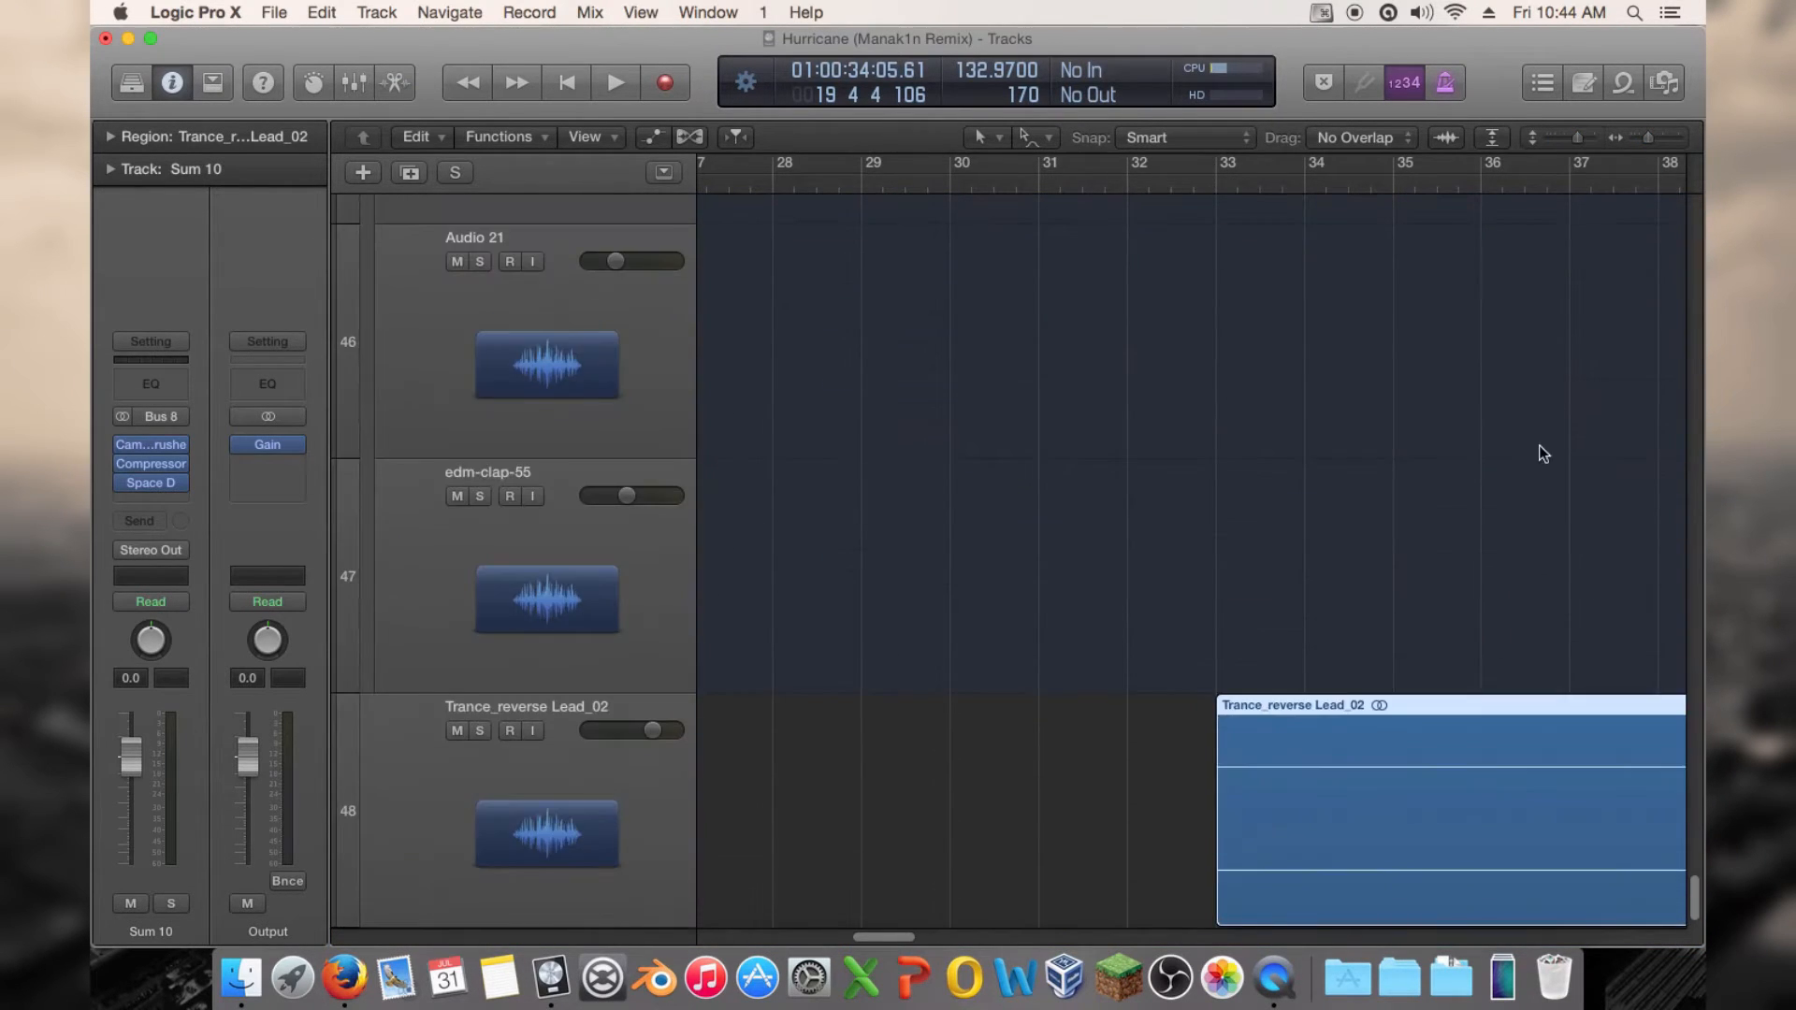
drag(866, 944, 933, 905)
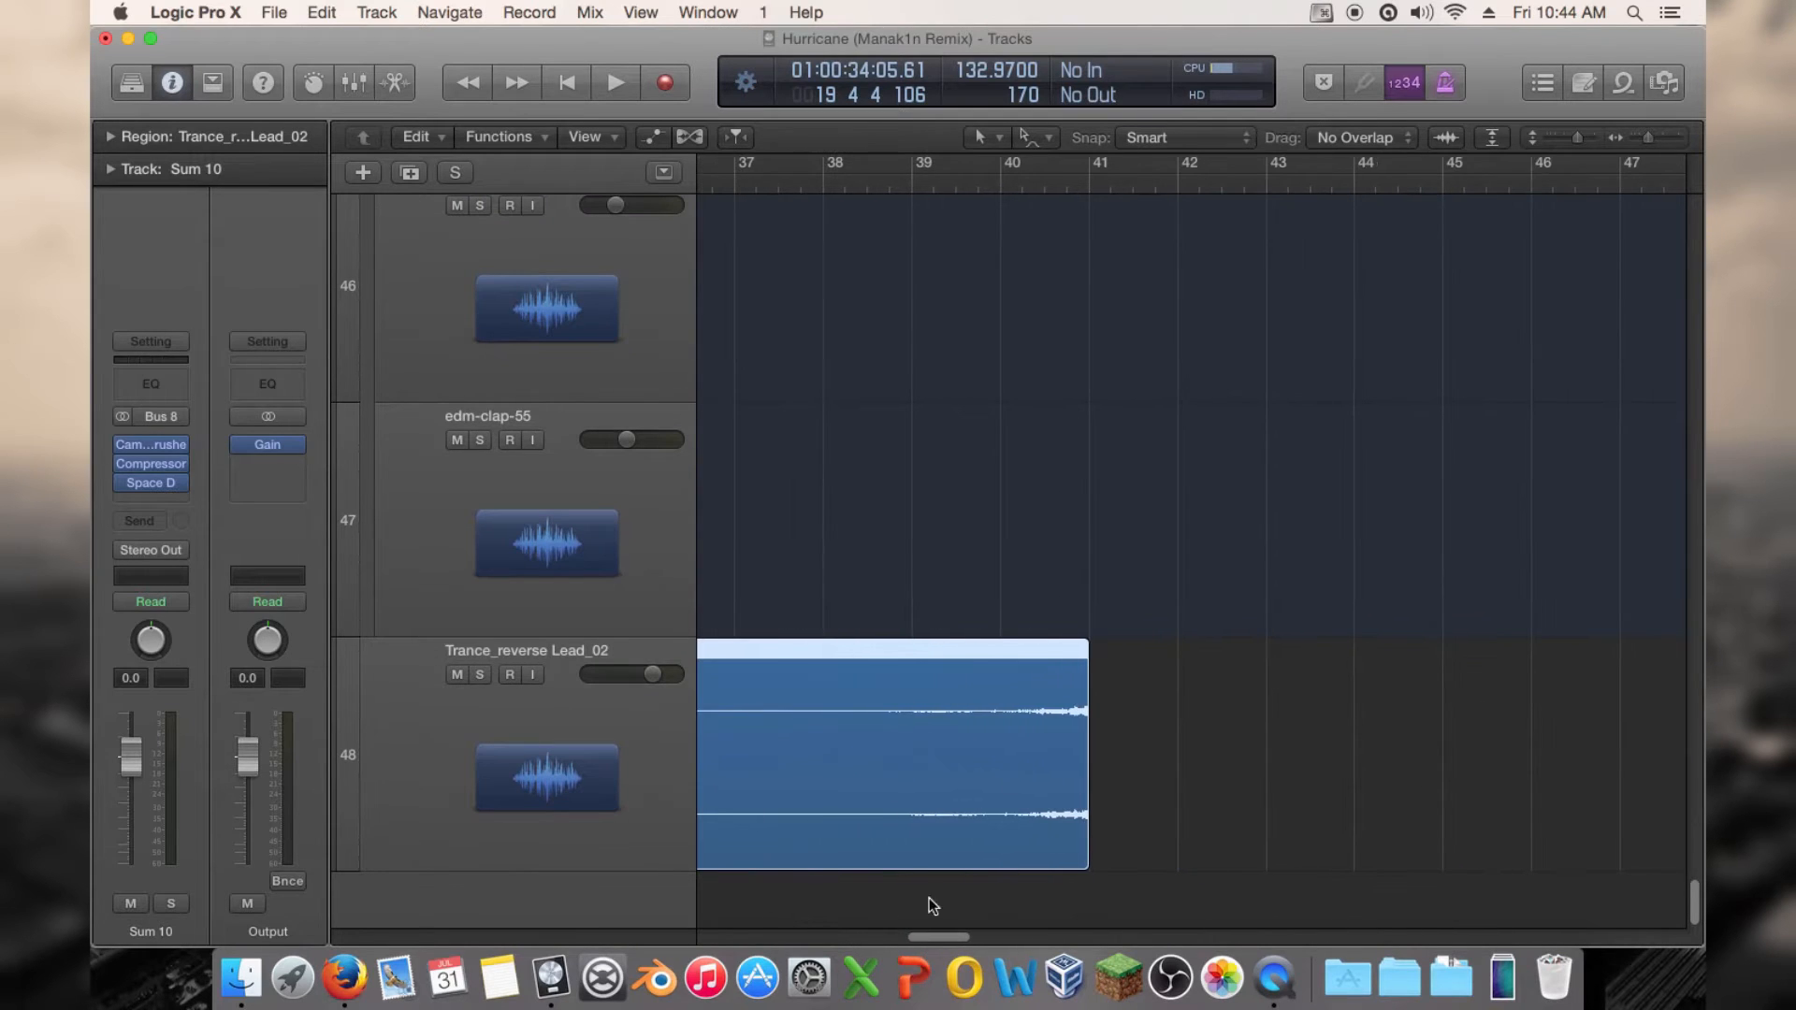
drag(1646, 140, 1640, 143)
scroll(1029, 316, up, 12)
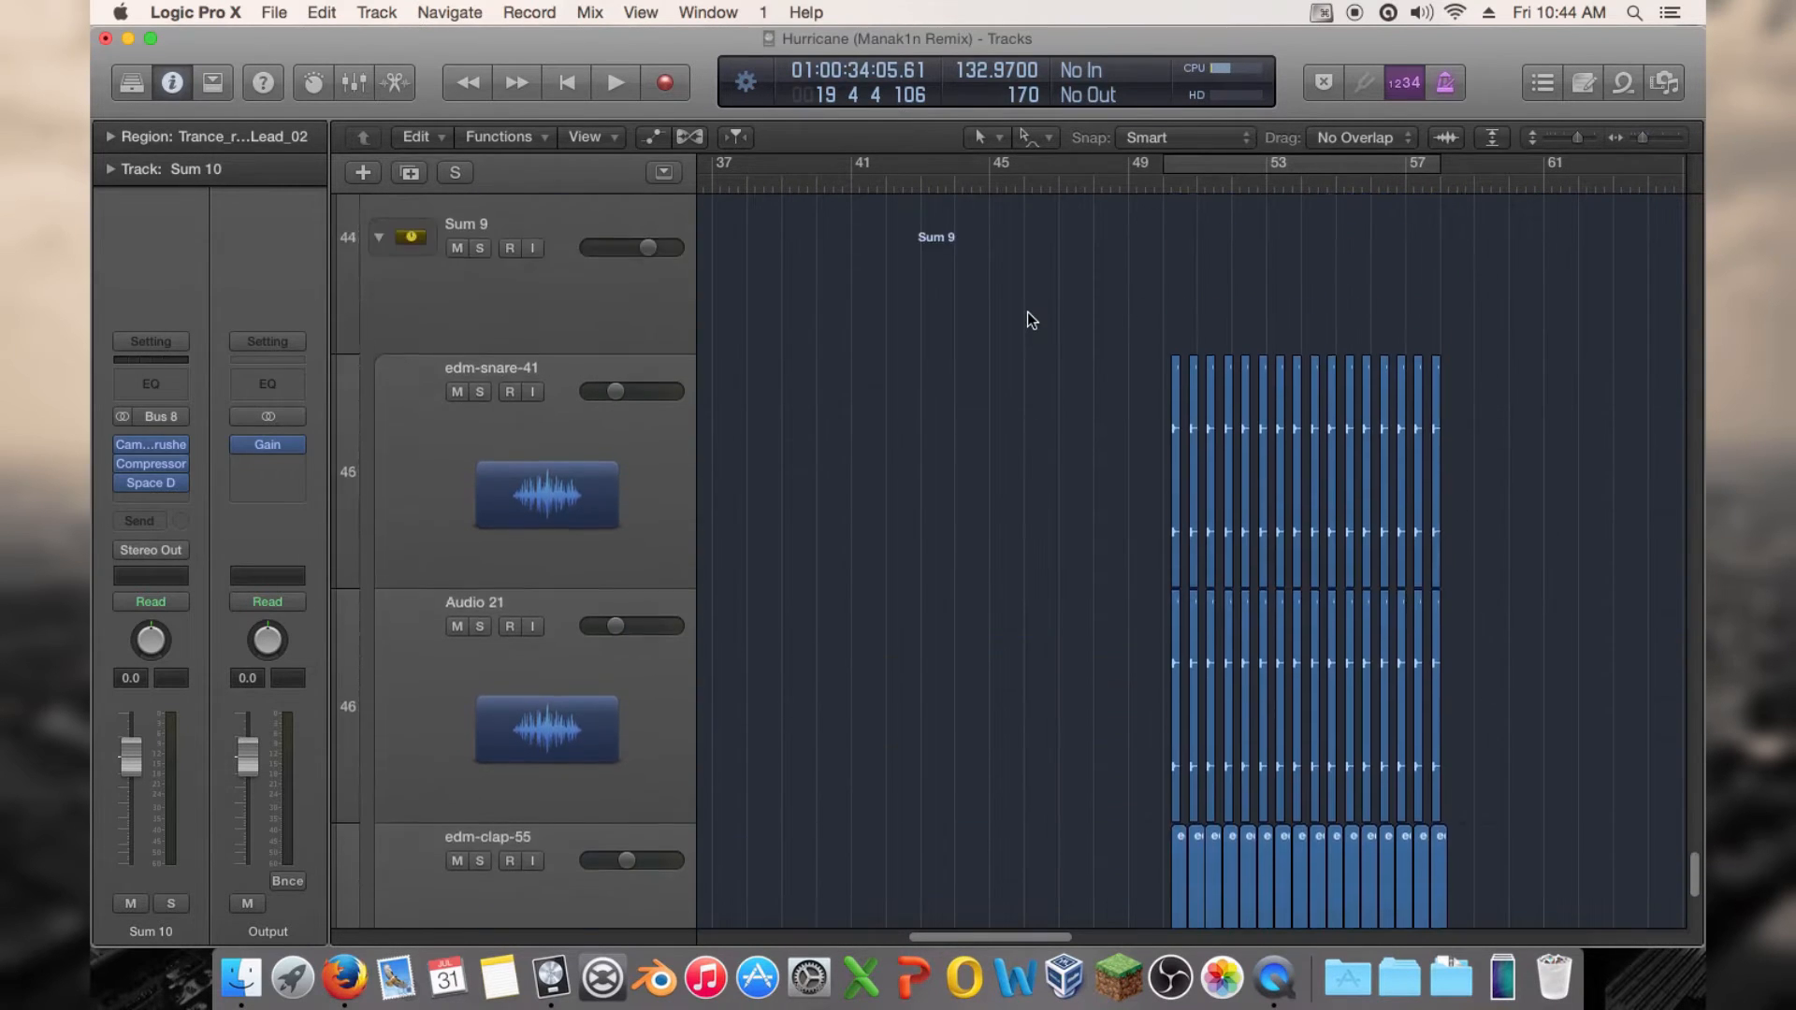
scroll(1027, 311, up, 10)
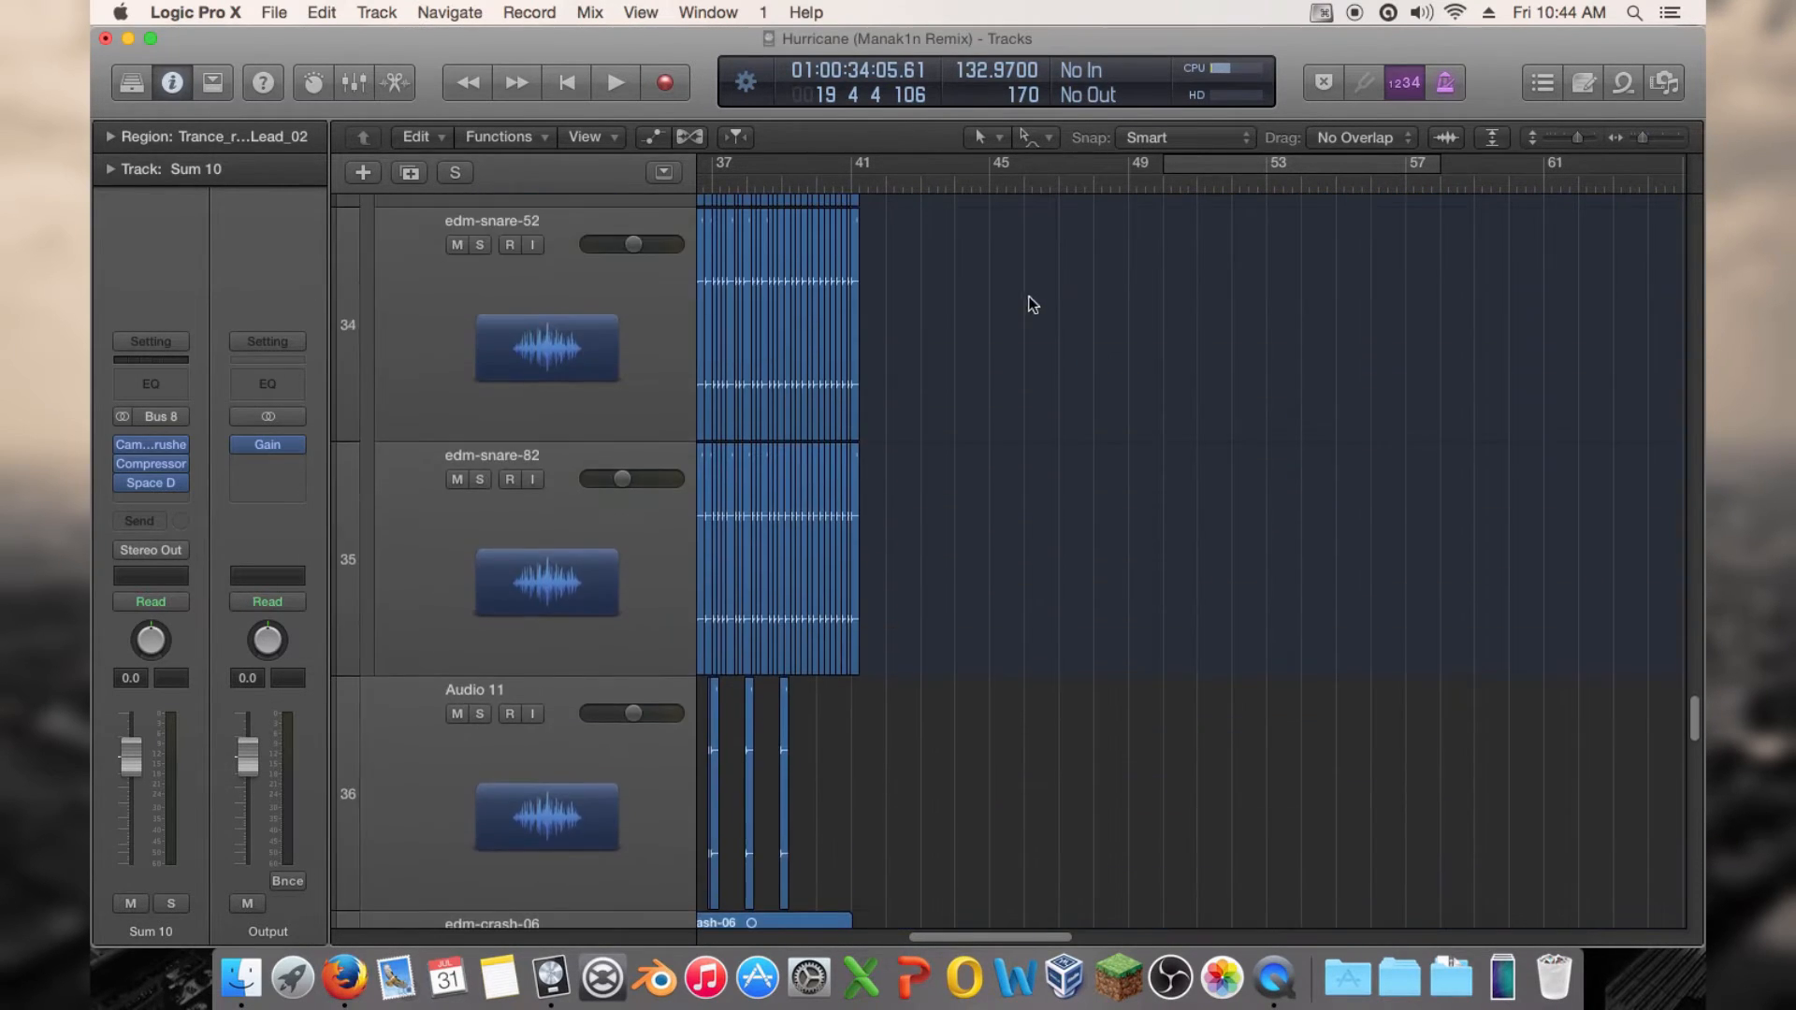
click(842, 182)
scroll(895, 332, down, 9)
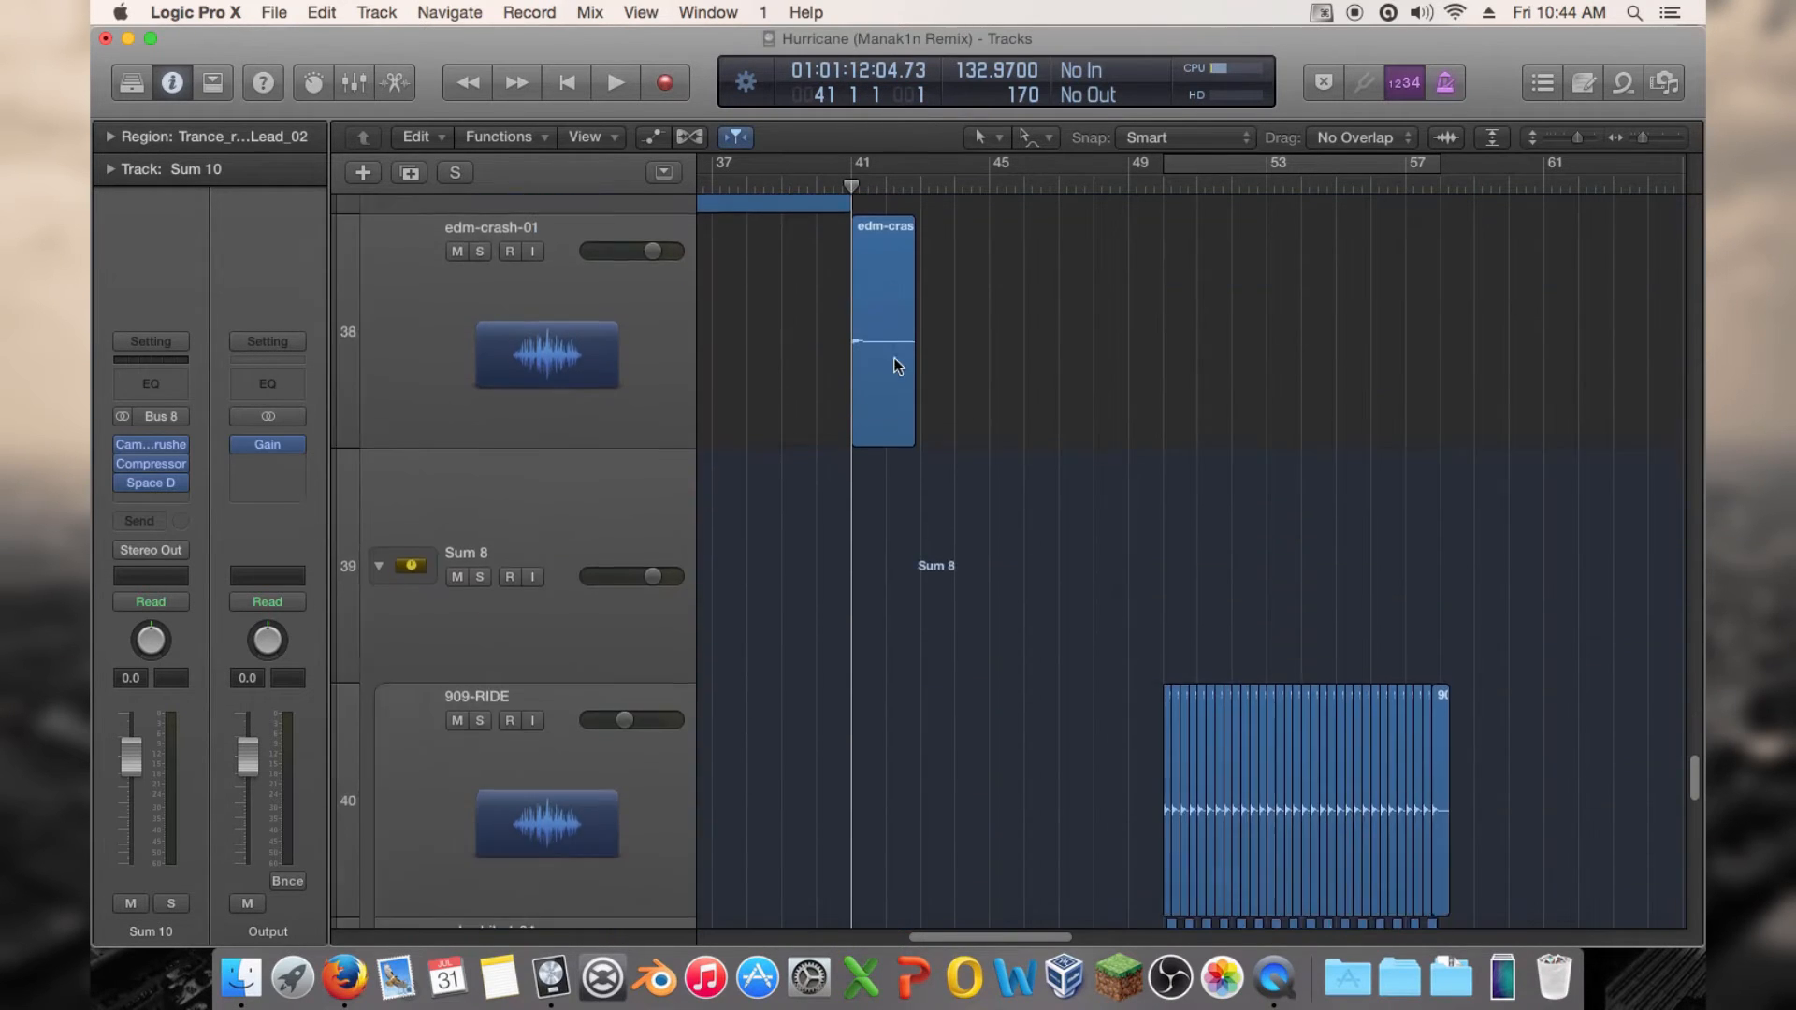
scroll(890, 367, down, 7)
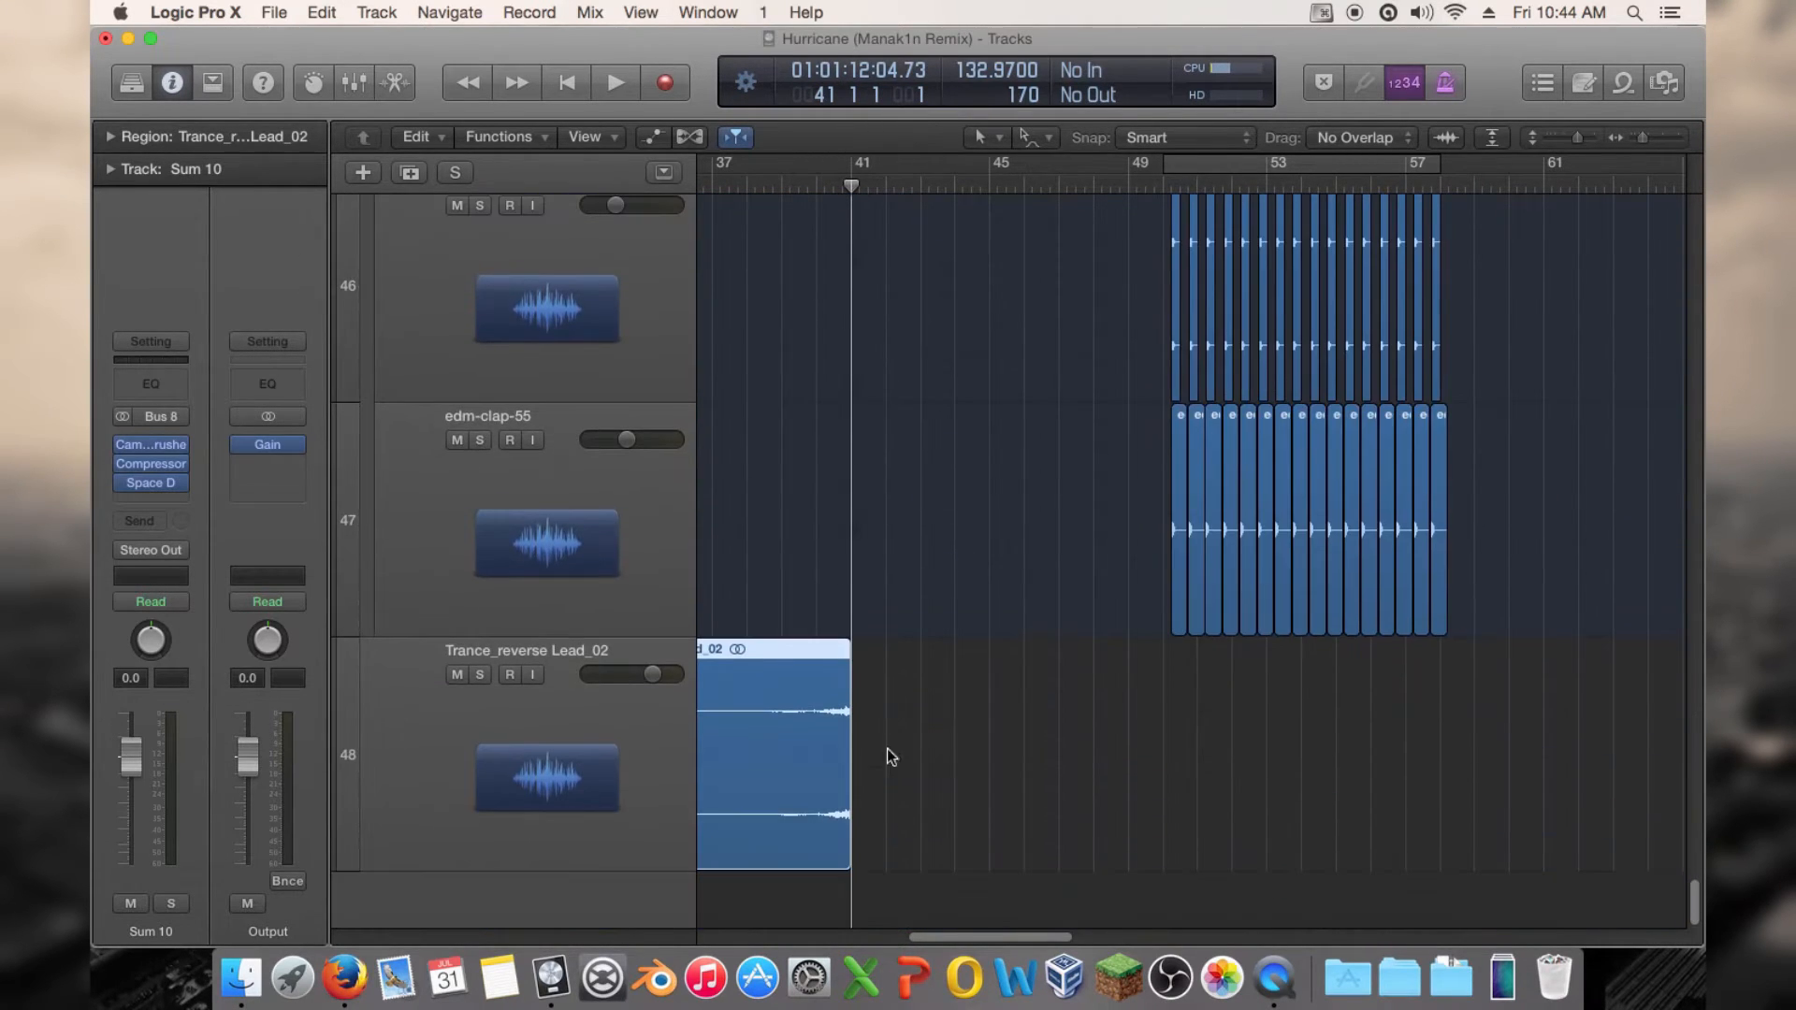
drag(960, 943, 904, 940)
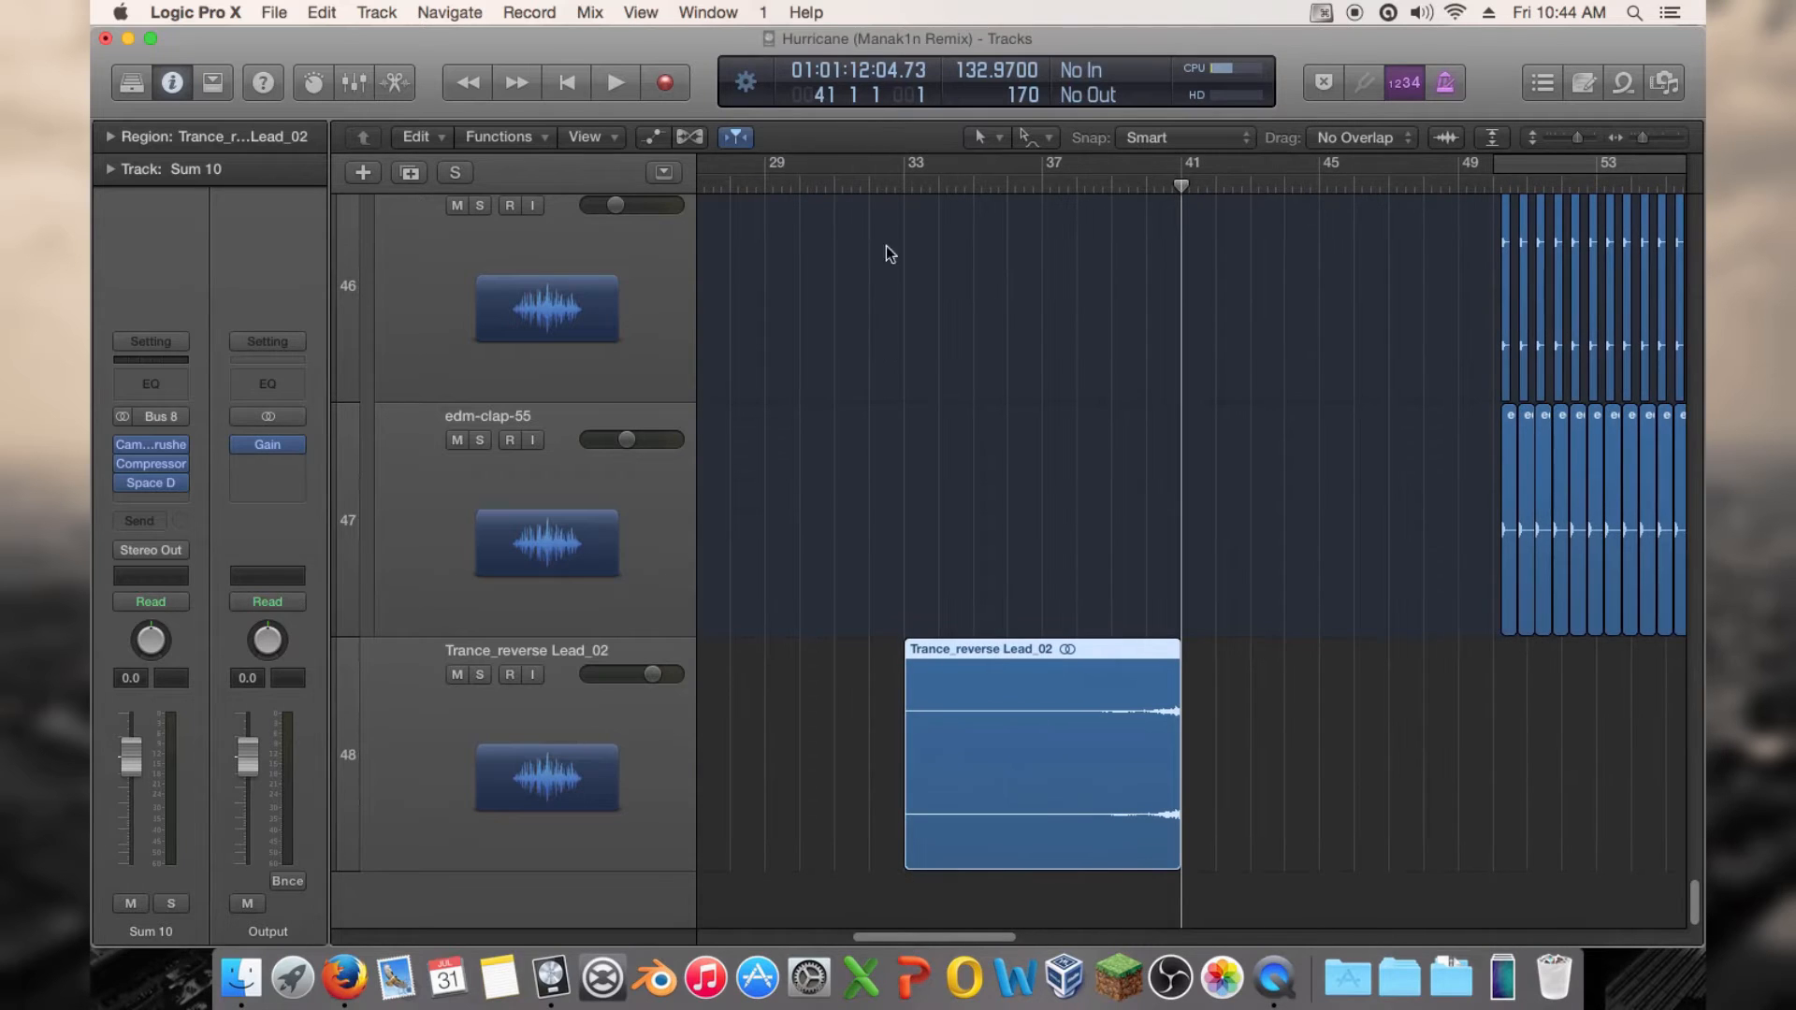
Play the build-up from about bar 32 into the drop, with the Trance_reverse Lead_02 track selected
click(866, 184)
key(space)
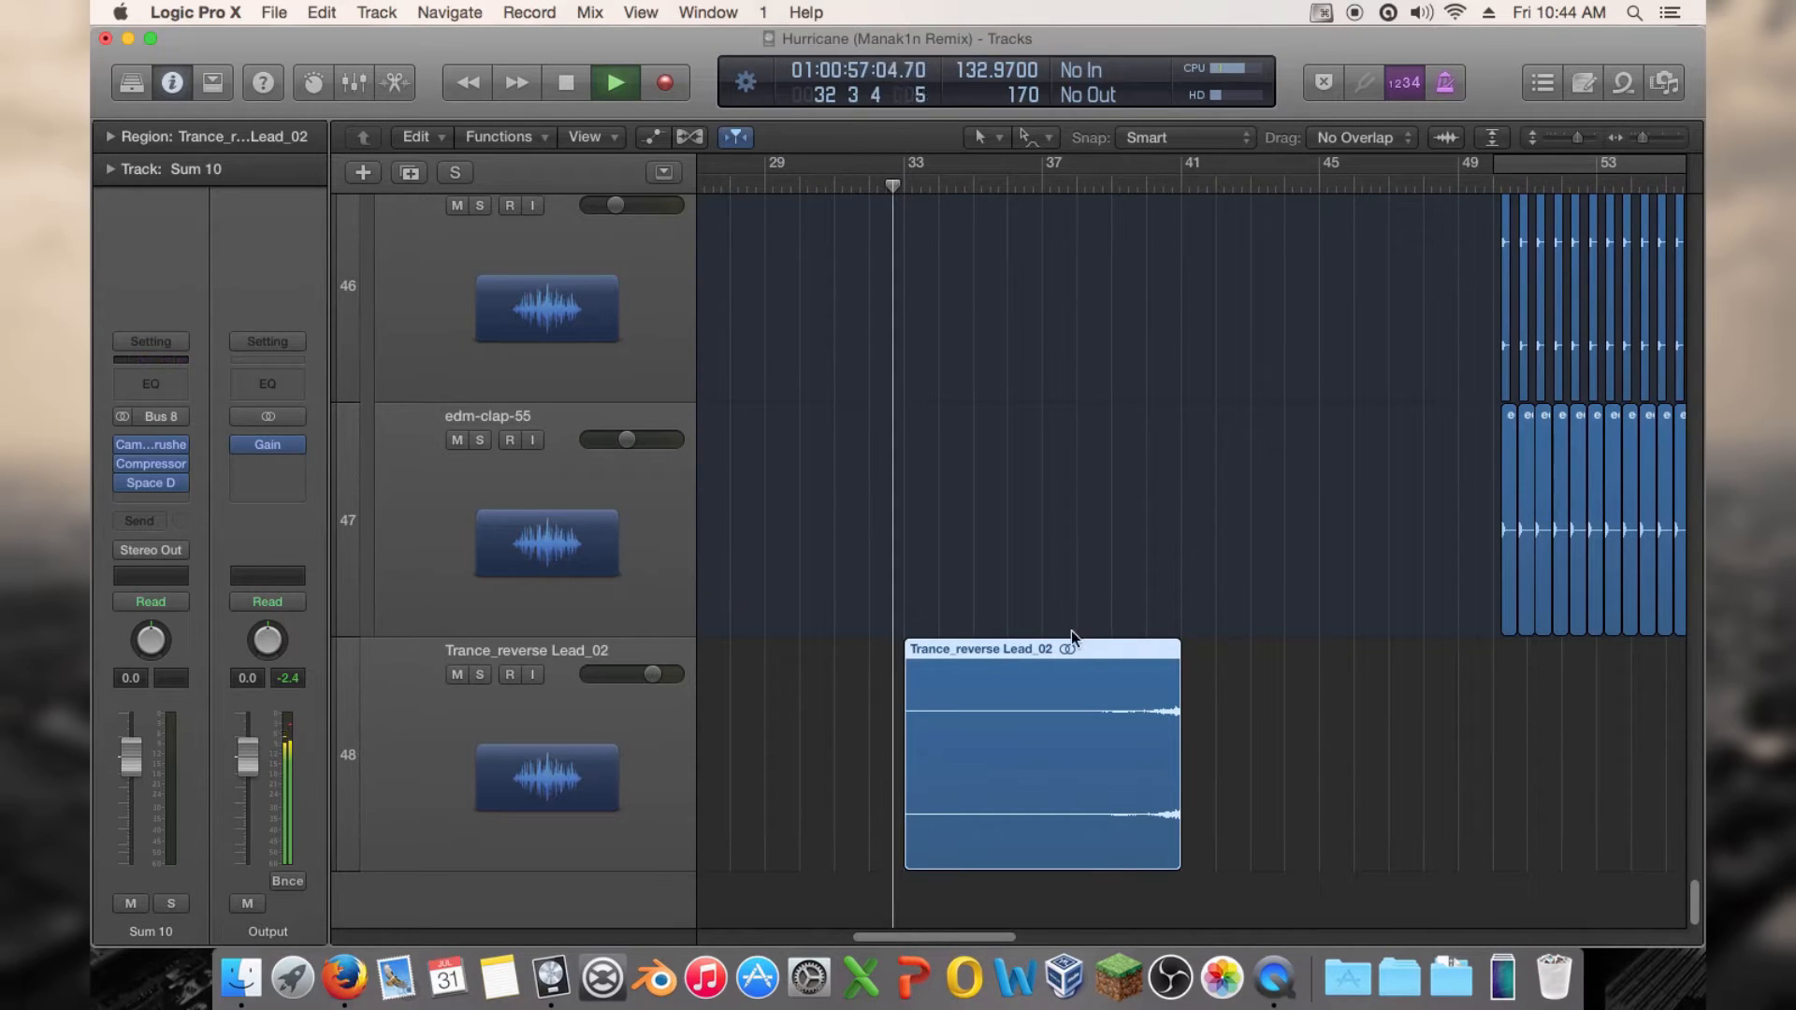
mouse_move(1645, 137)
mouse_down()
mouse_move(1559, 137)
mouse_move(1623, 136)
mouse_up()
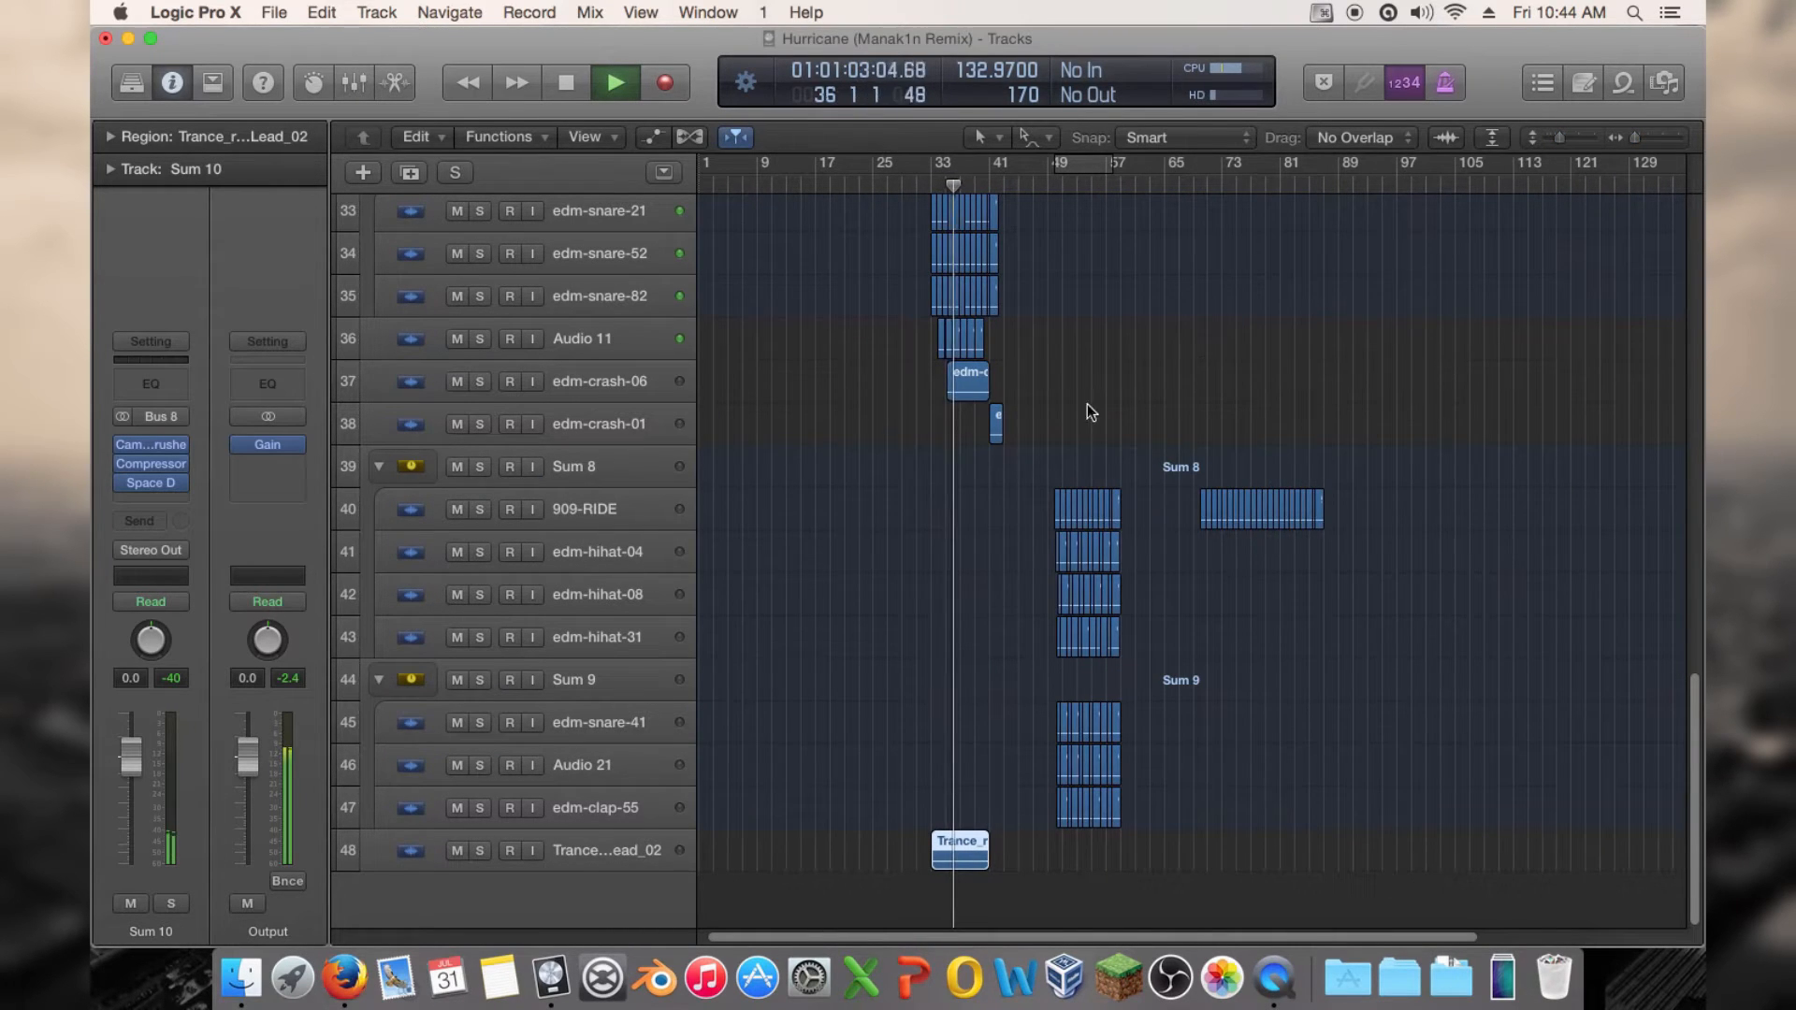
click(587, 855)
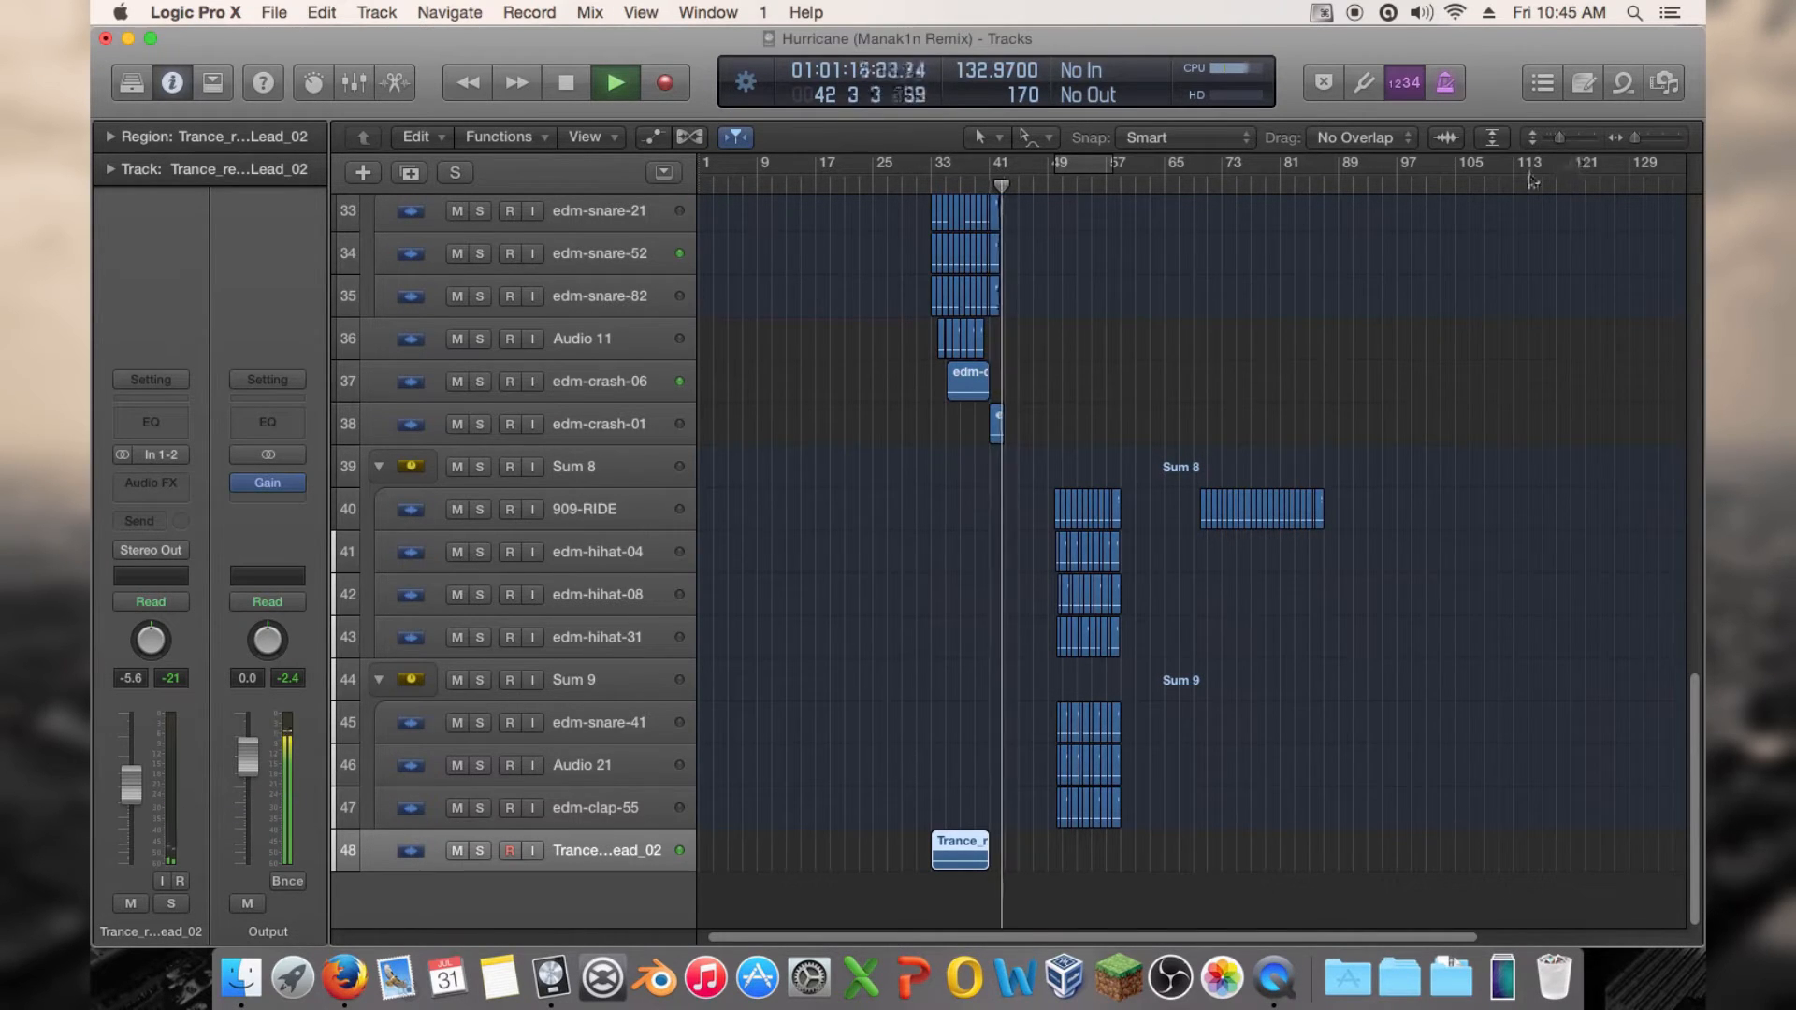
key(space)
Select the Sum 10 lead stack and replay the transition into the drop from about bar 38
scroll(1304, 317, up, 10)
click(604, 415)
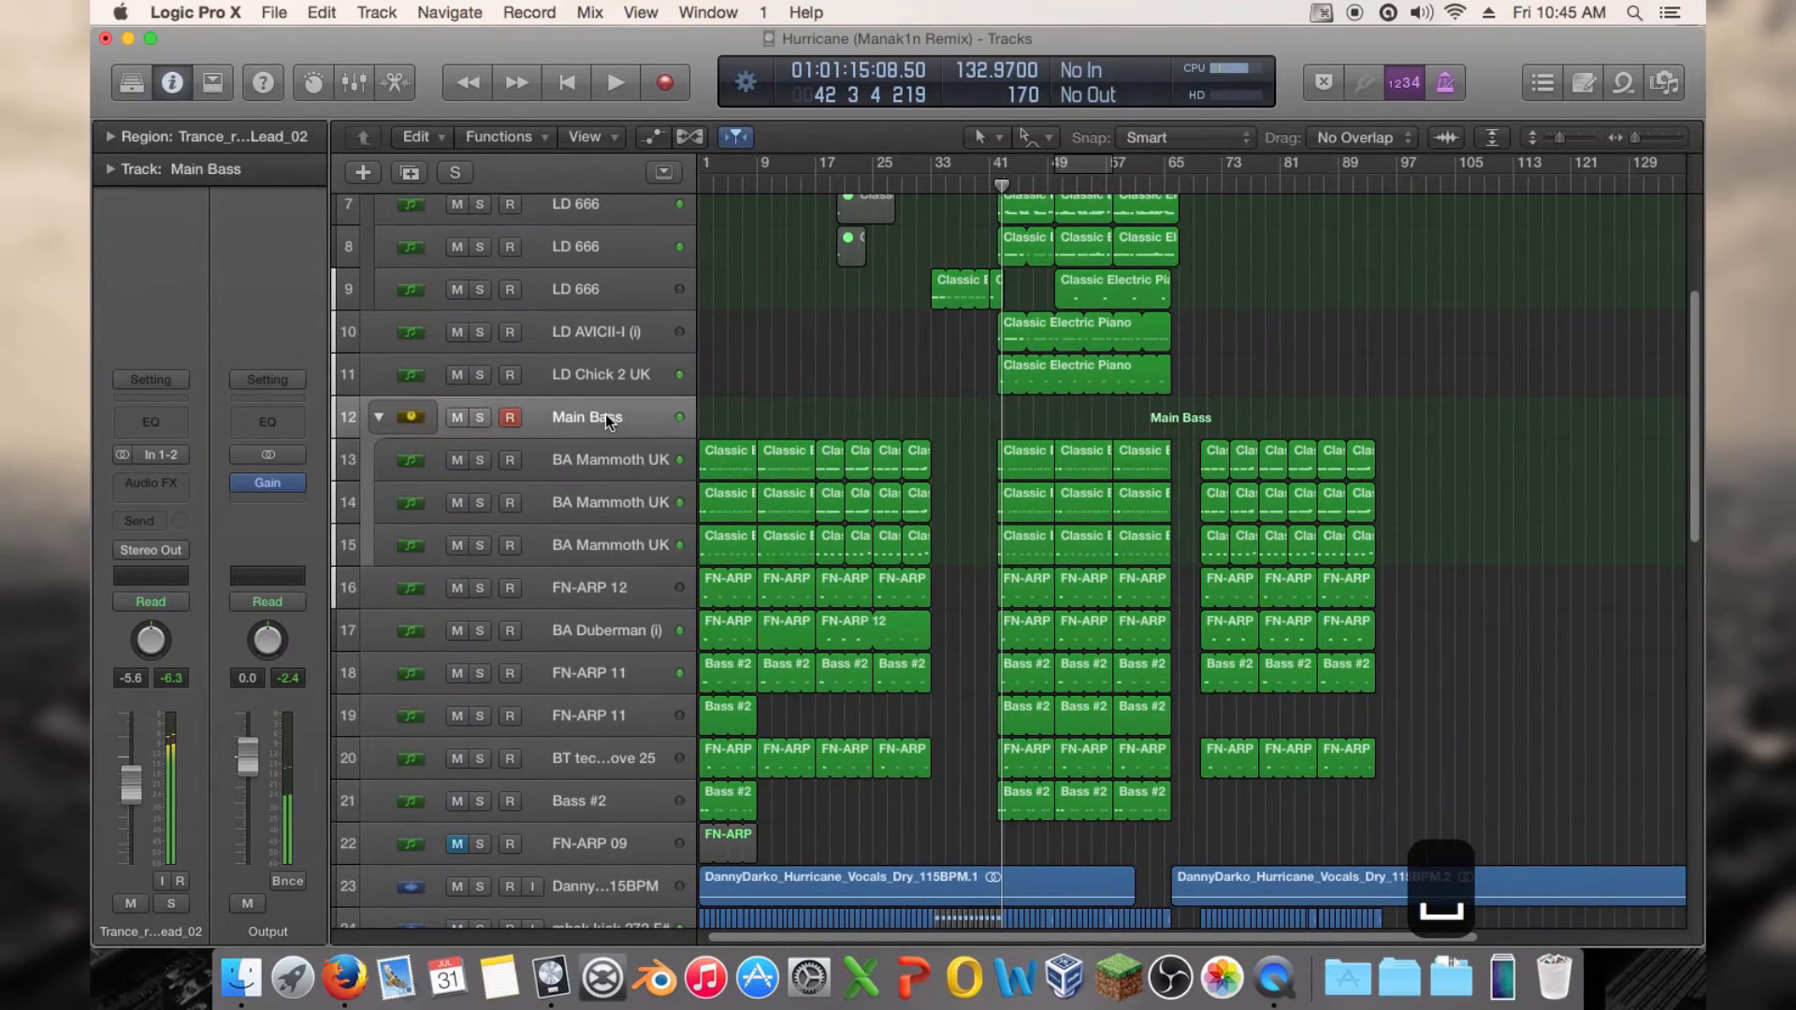
scroll(739, 419, up, 5)
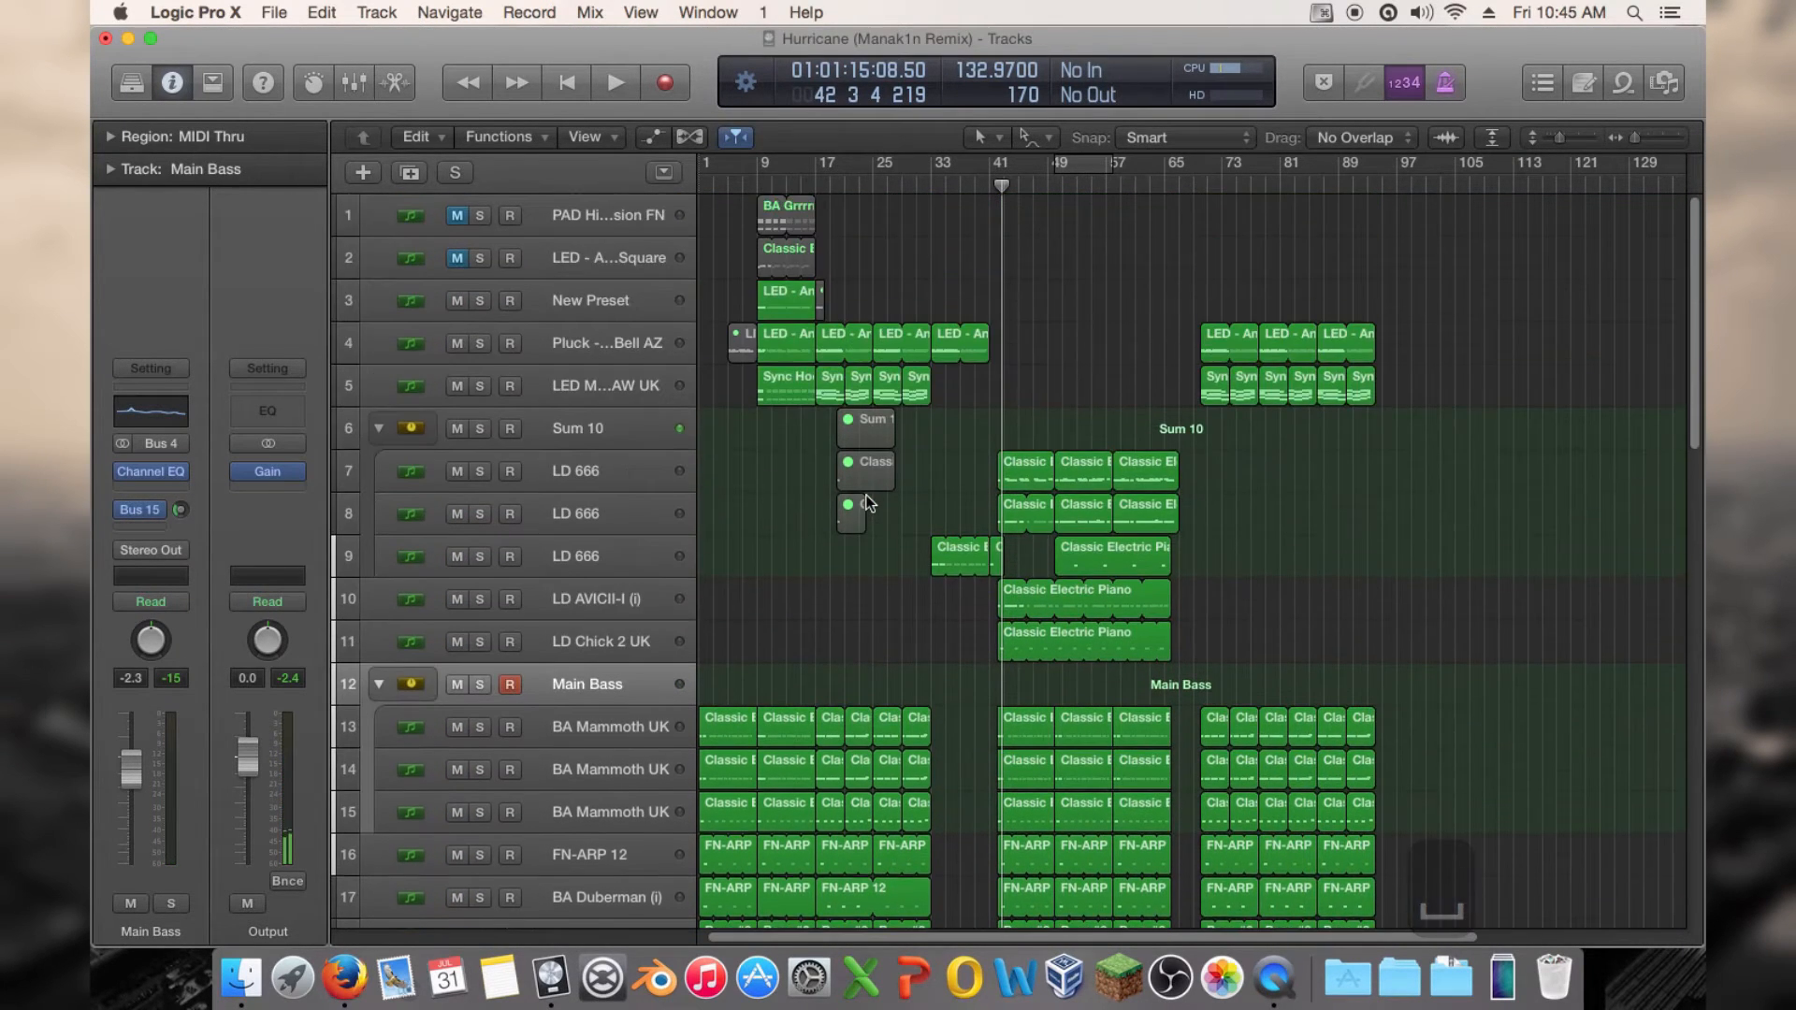
click(576, 430)
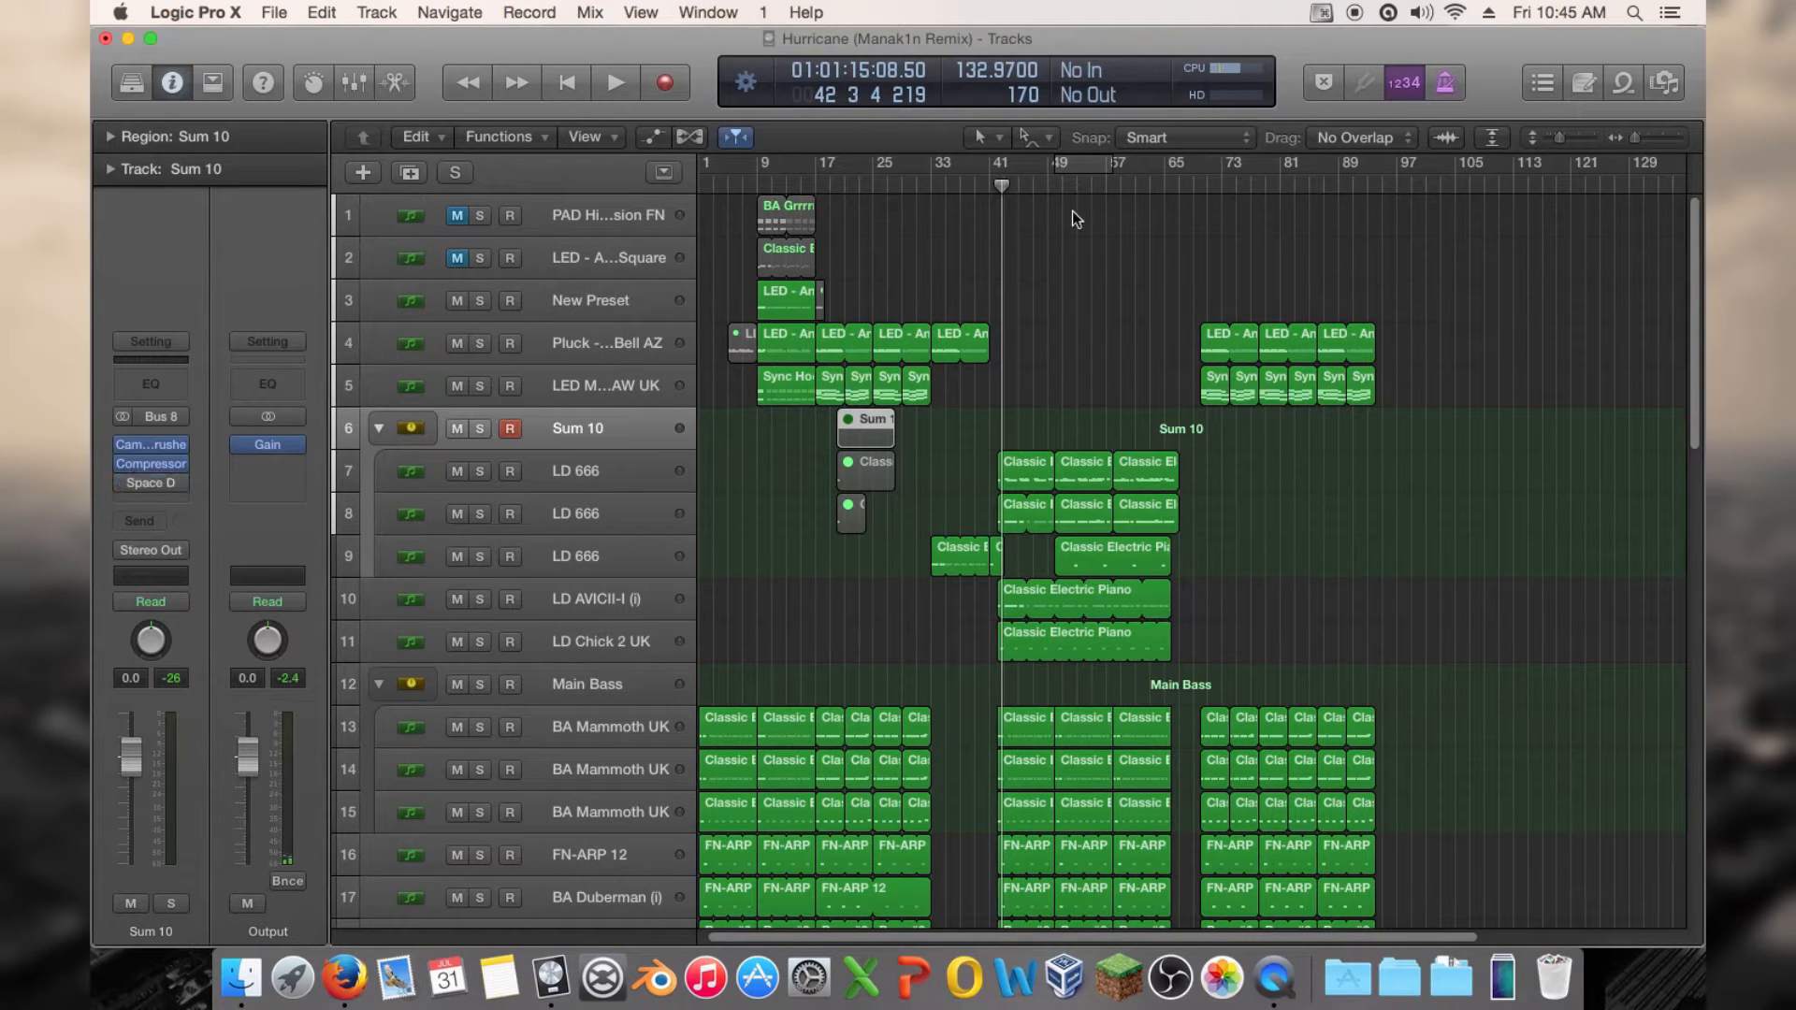
click(974, 183)
key(space)
scroll(1002, 468, down, 5)
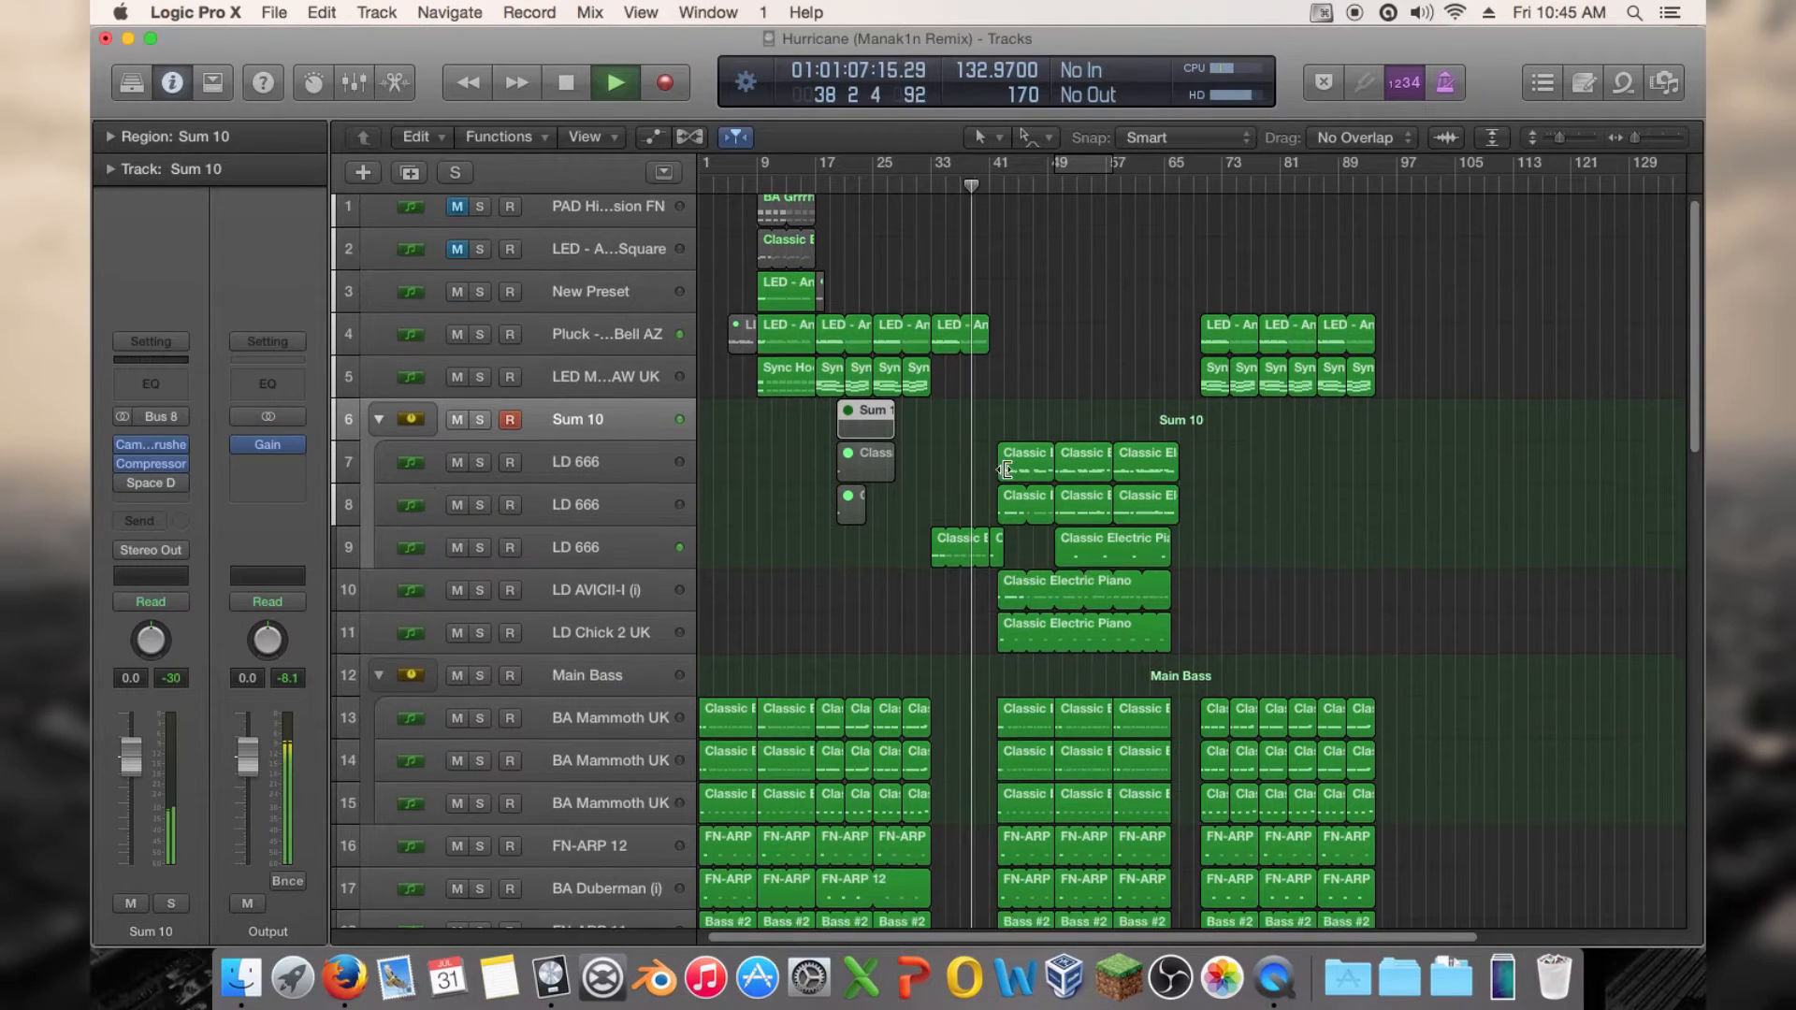
scroll(1003, 467, down, 12)
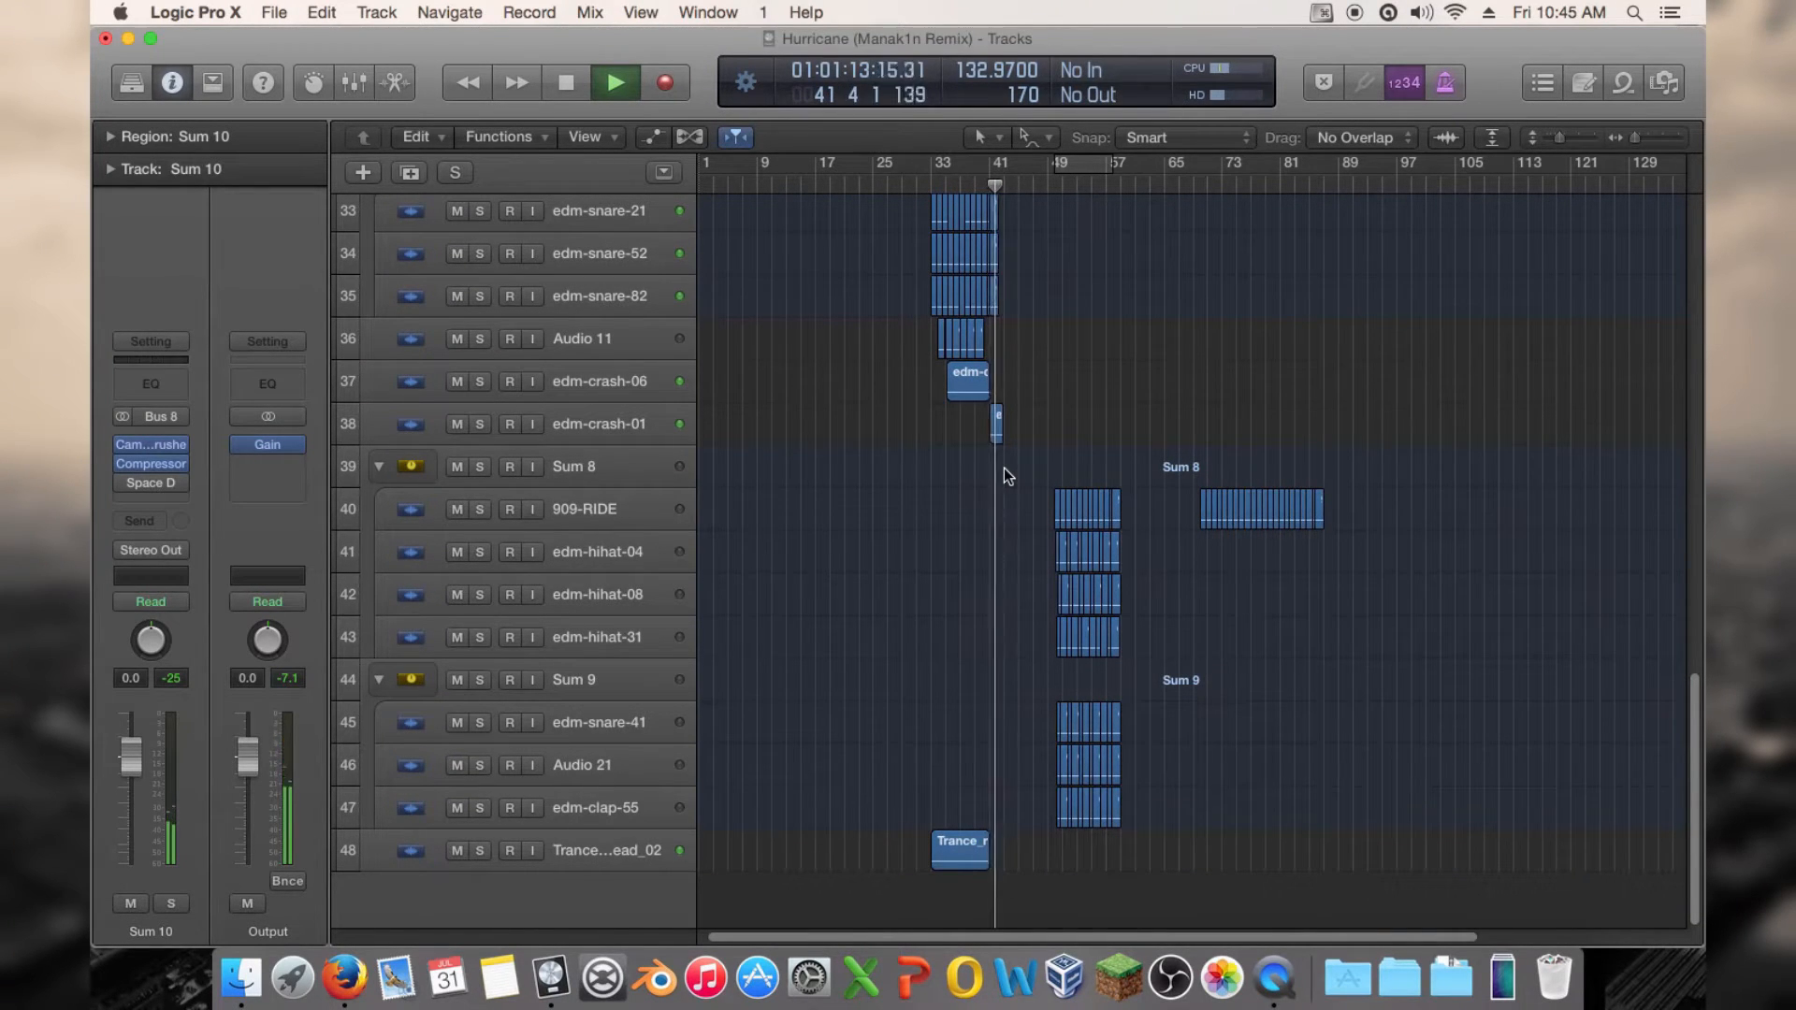
key(space)
Insert the Space Designer reverb on the Trance_reverse Lead_02 track and load a preset in it
click(582, 850)
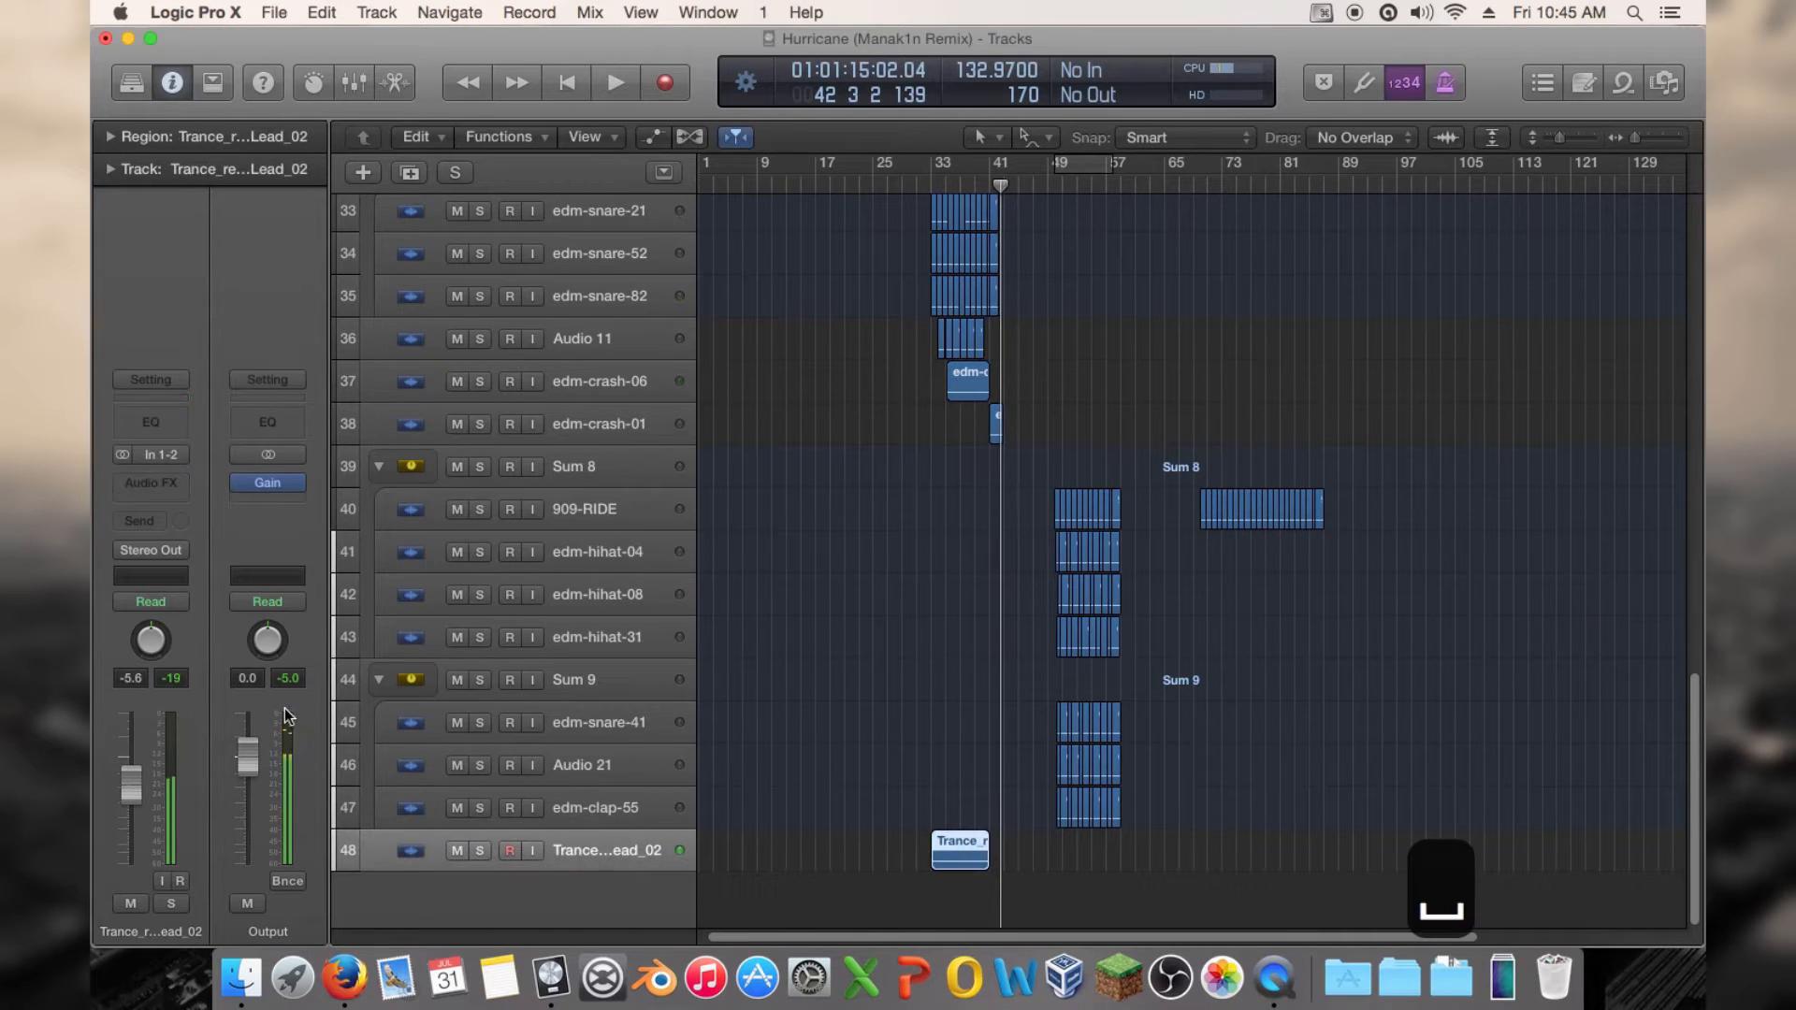
click(176, 471)
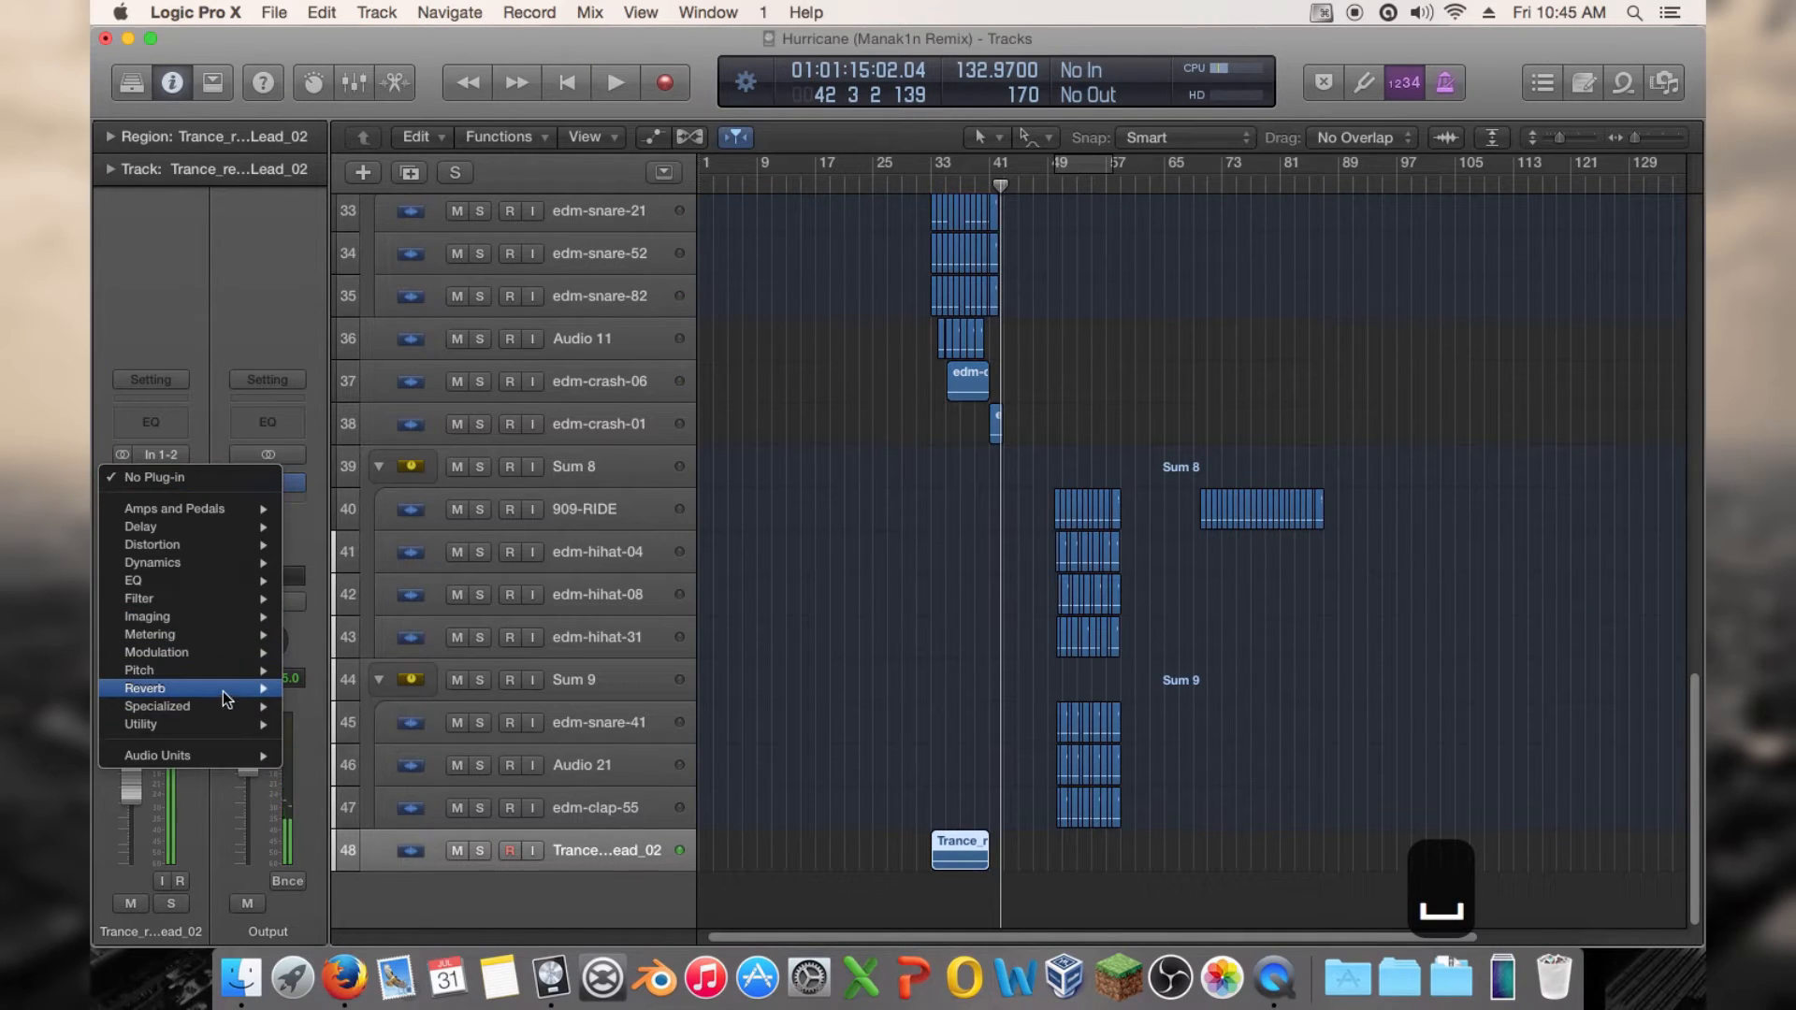
mouse_move(223, 690)
mouse_move(400, 740)
click(482, 741)
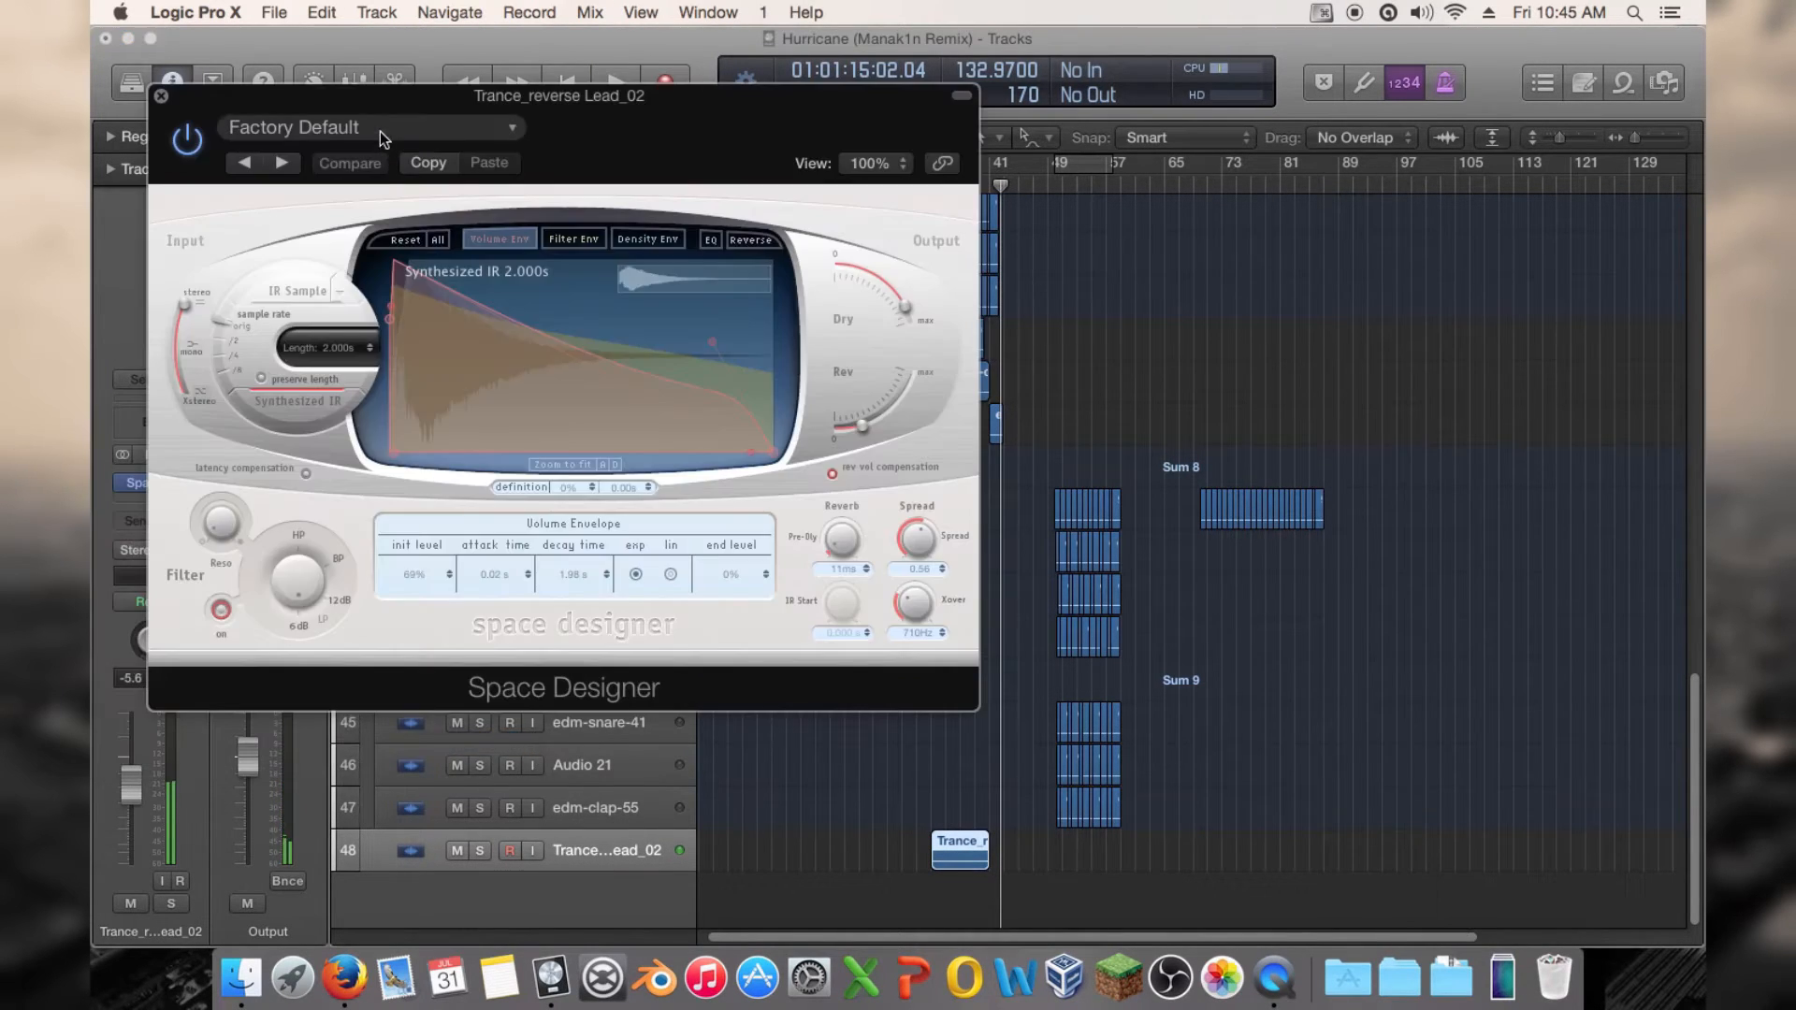
click(380, 129)
click(328, 523)
click(161, 95)
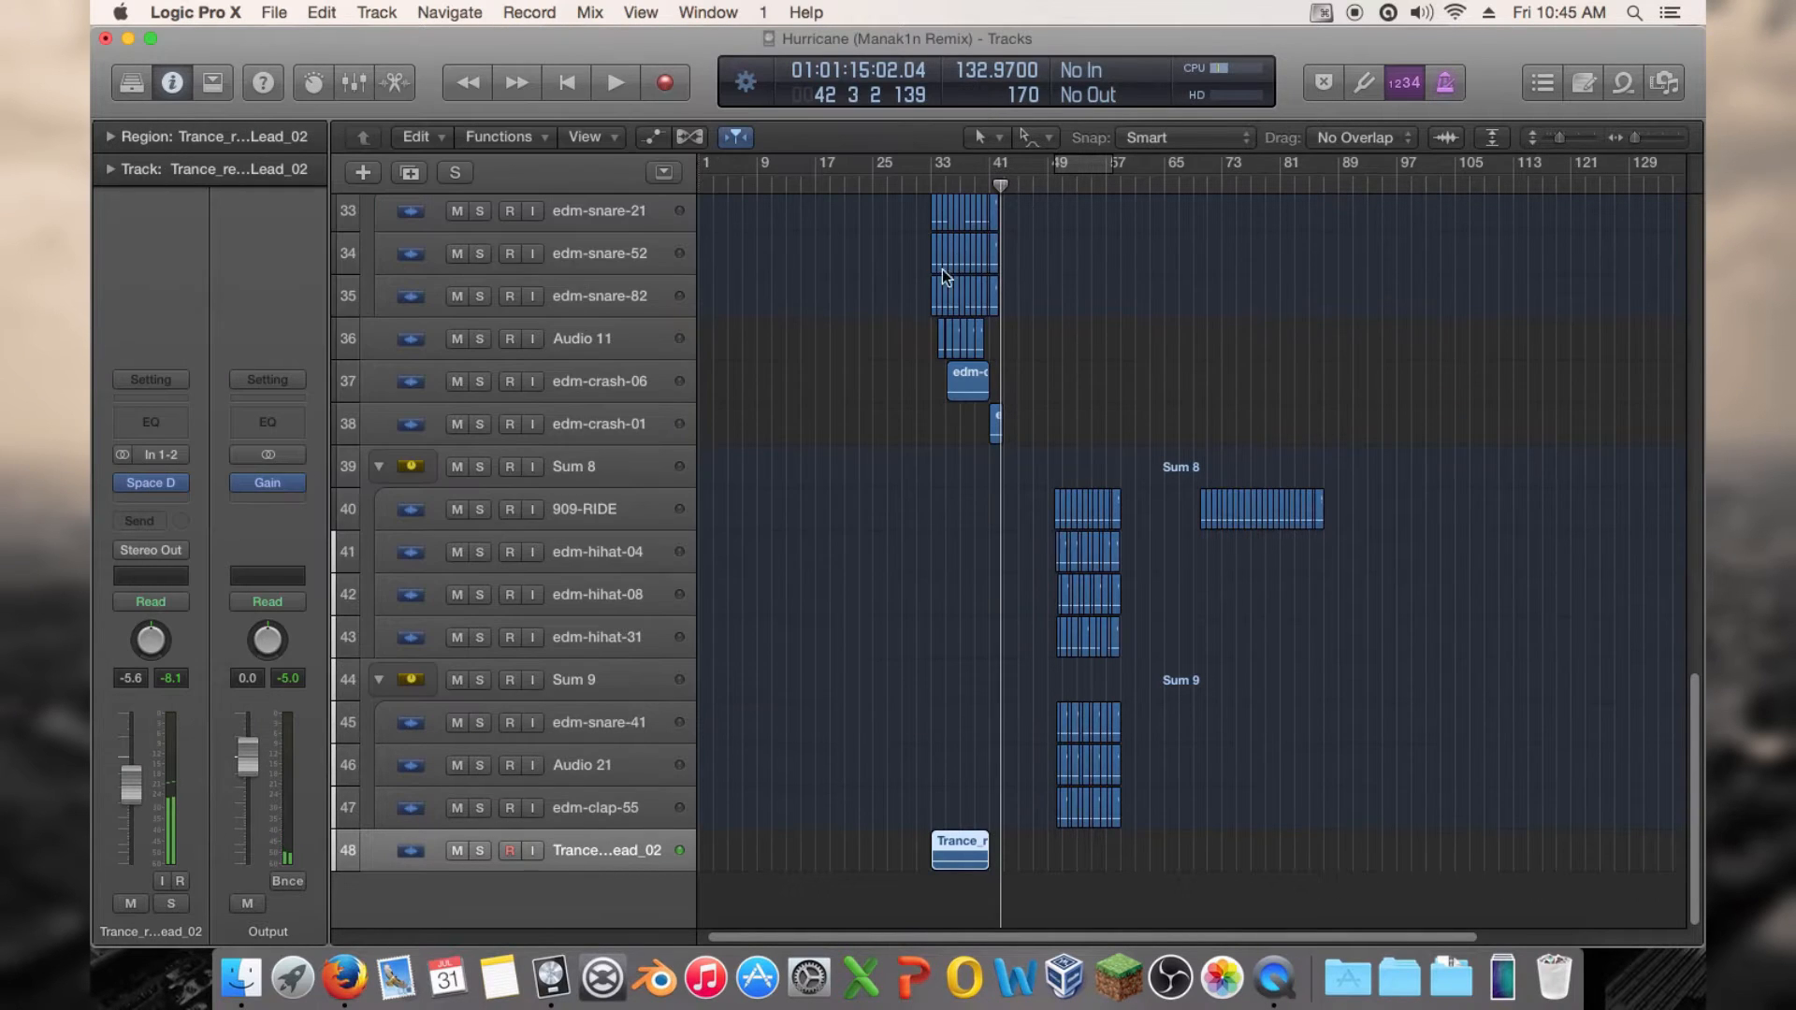
Play the last bars of the build-up into the drop to hear the reverb on the reversed lead
drag(991, 177, 982, 192)
key(space)
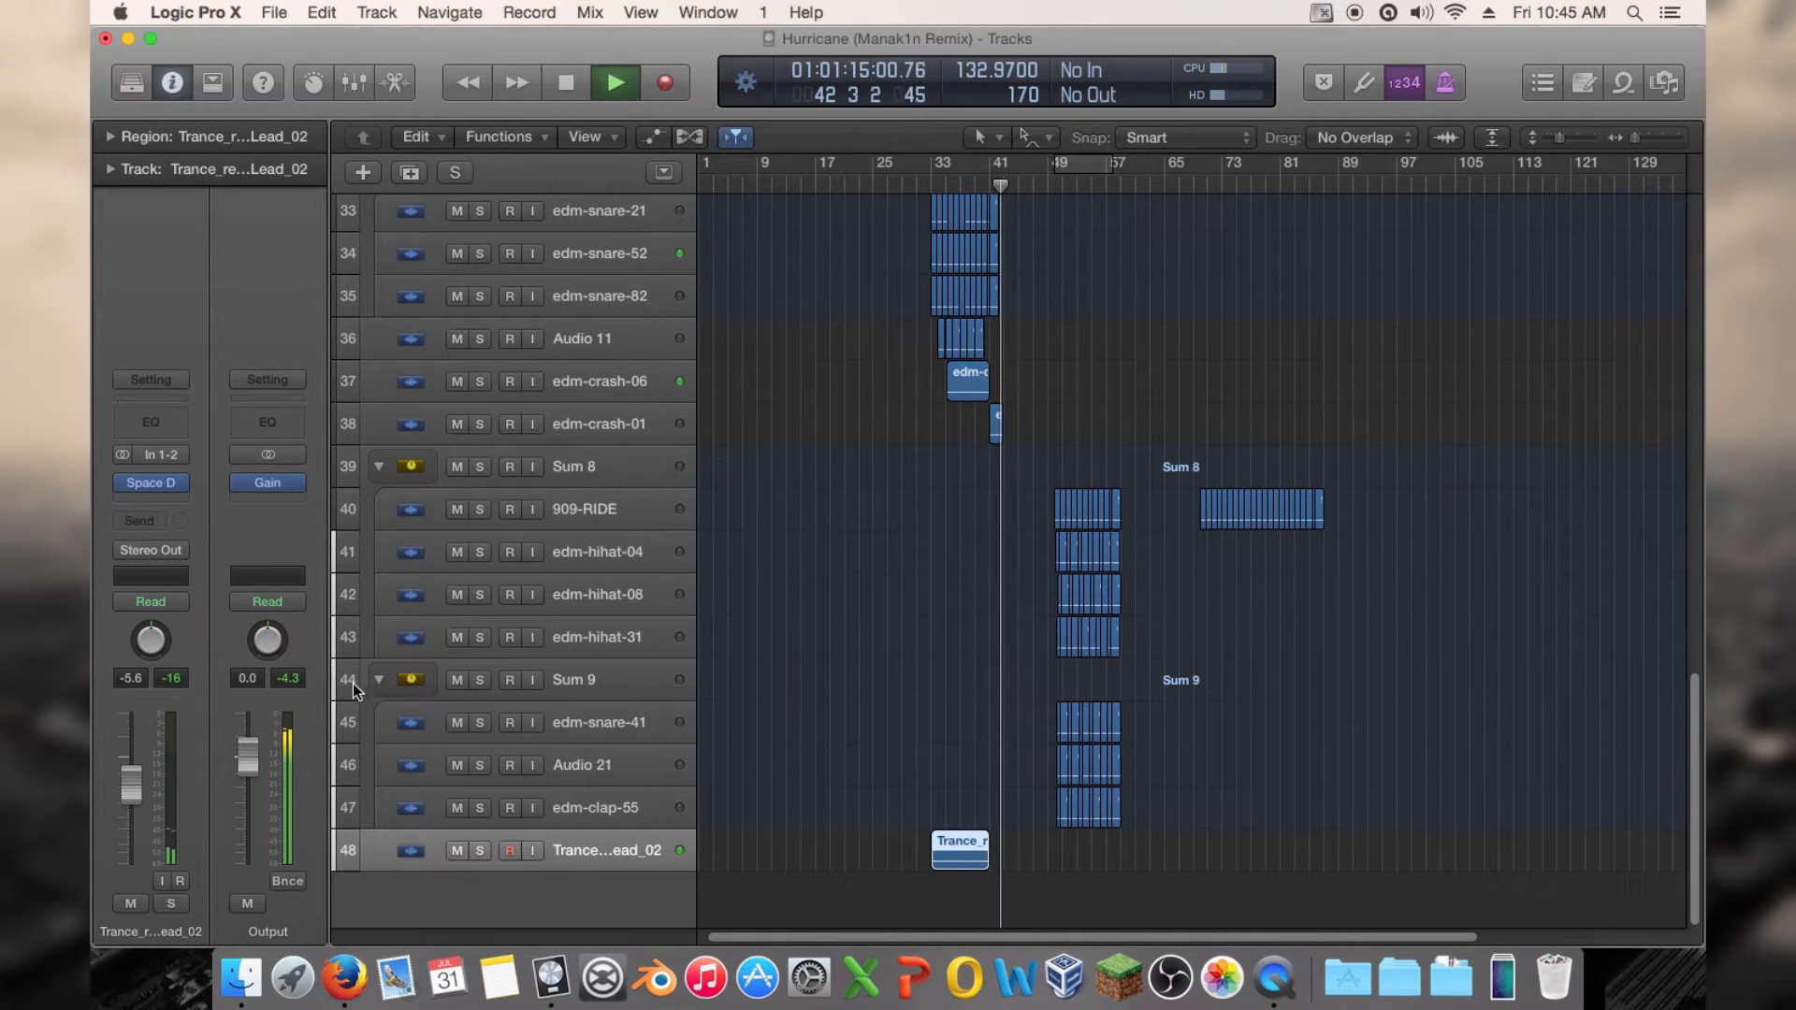
key(space)
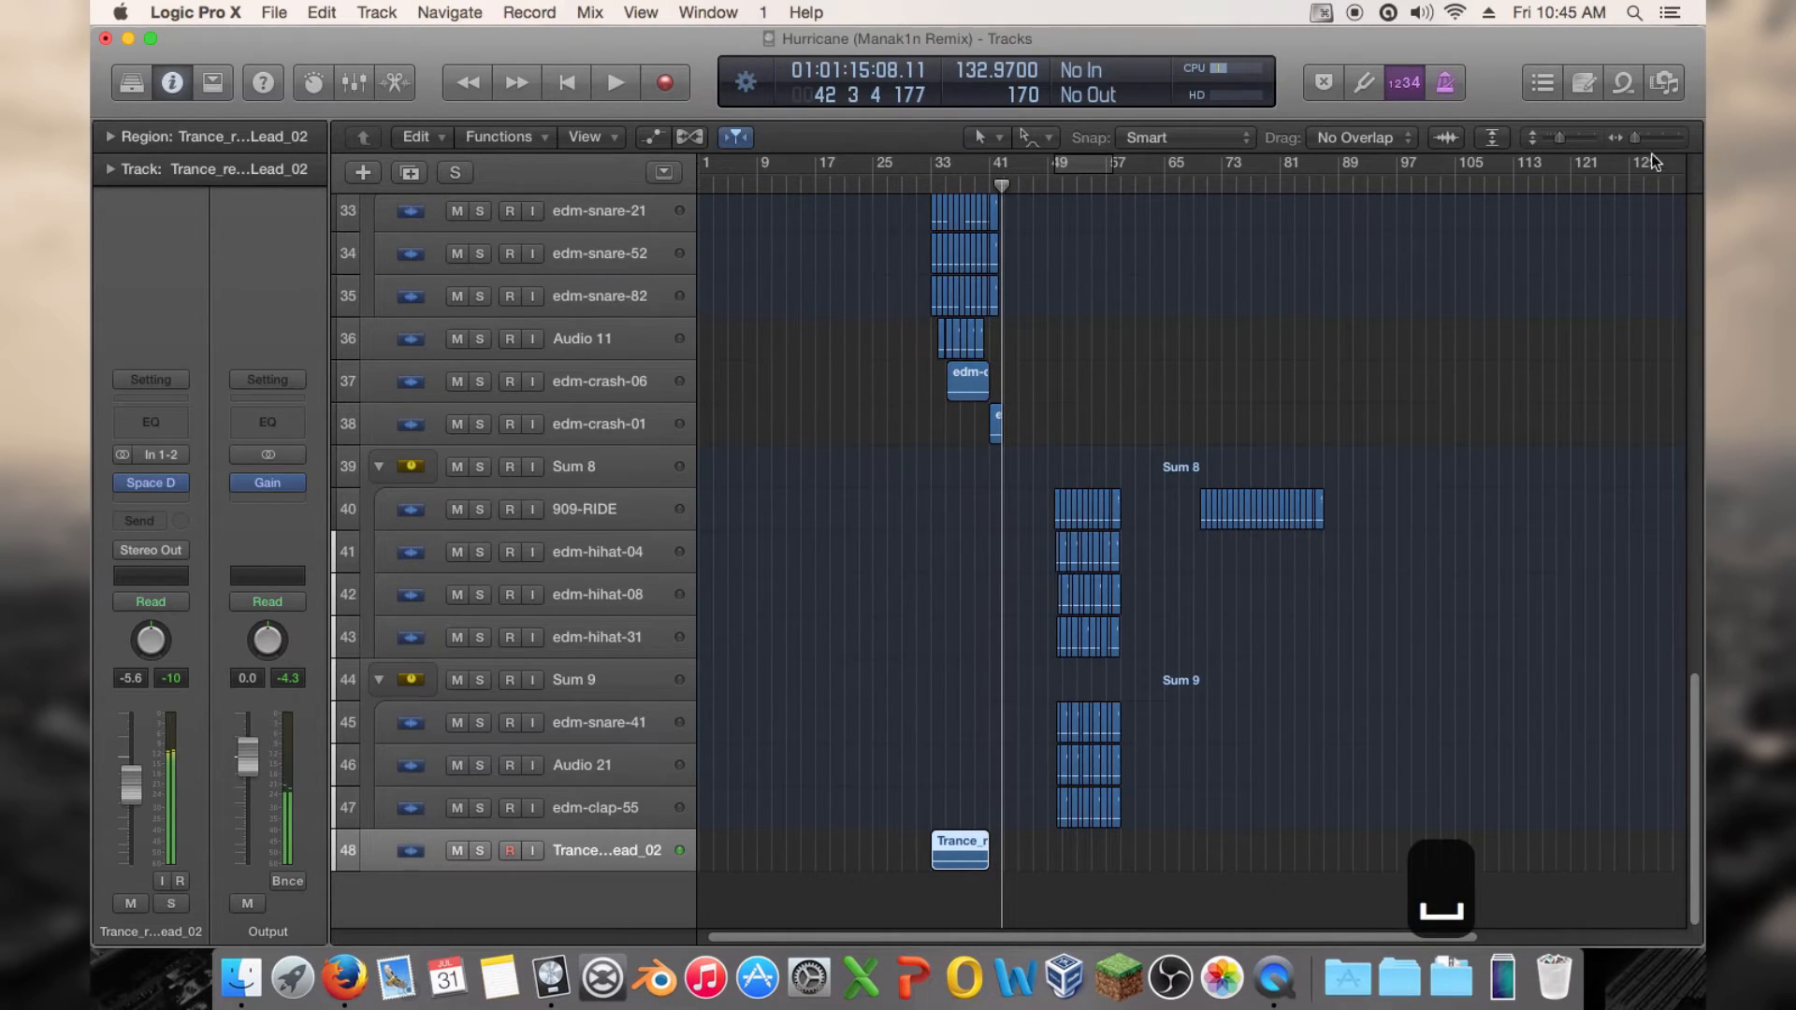
Trim the end of the Trance_reverse Lead_02 region to just before bar 41 and solo its track during playback
drag(1637, 140, 1576, 139)
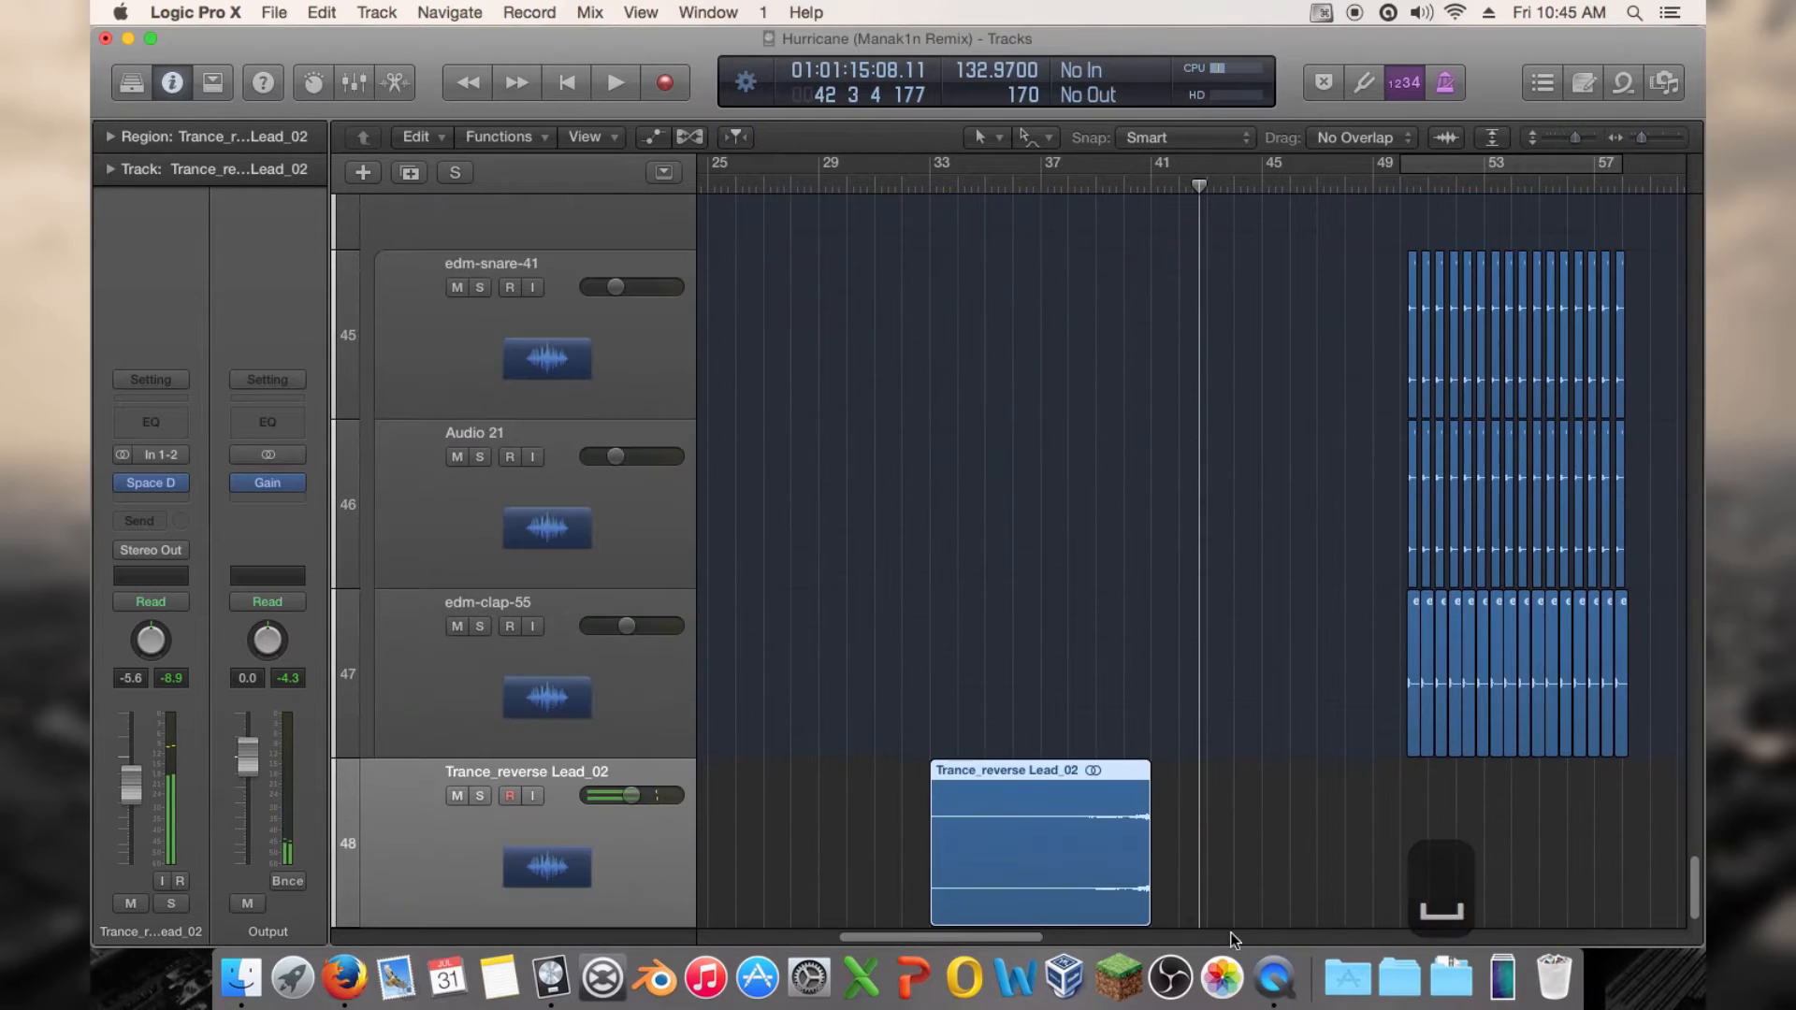
drag(1135, 864, 1143, 864)
click(1113, 182)
key(space)
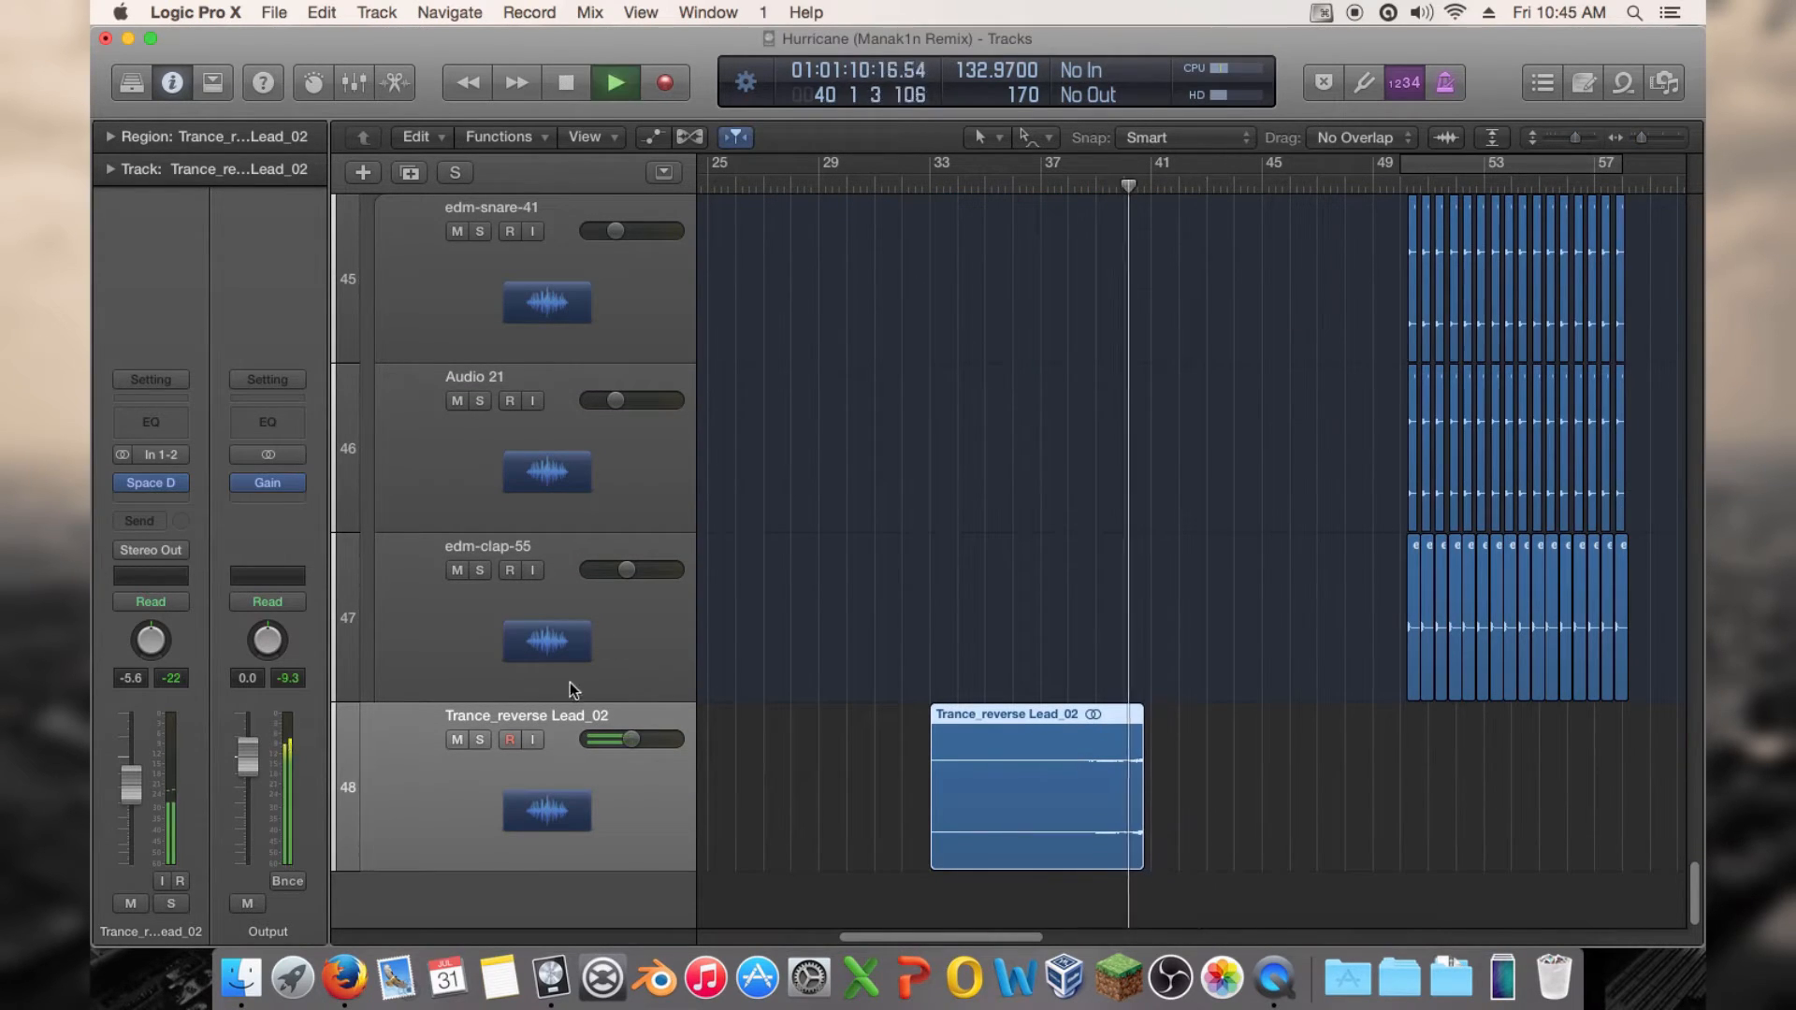
click(479, 738)
key(space)
Shorten the Trance_reverse Lead_02 region to a length of 7 2 0 0 and move its start to 33 3 1 1
drag(1641, 137, 1580, 136)
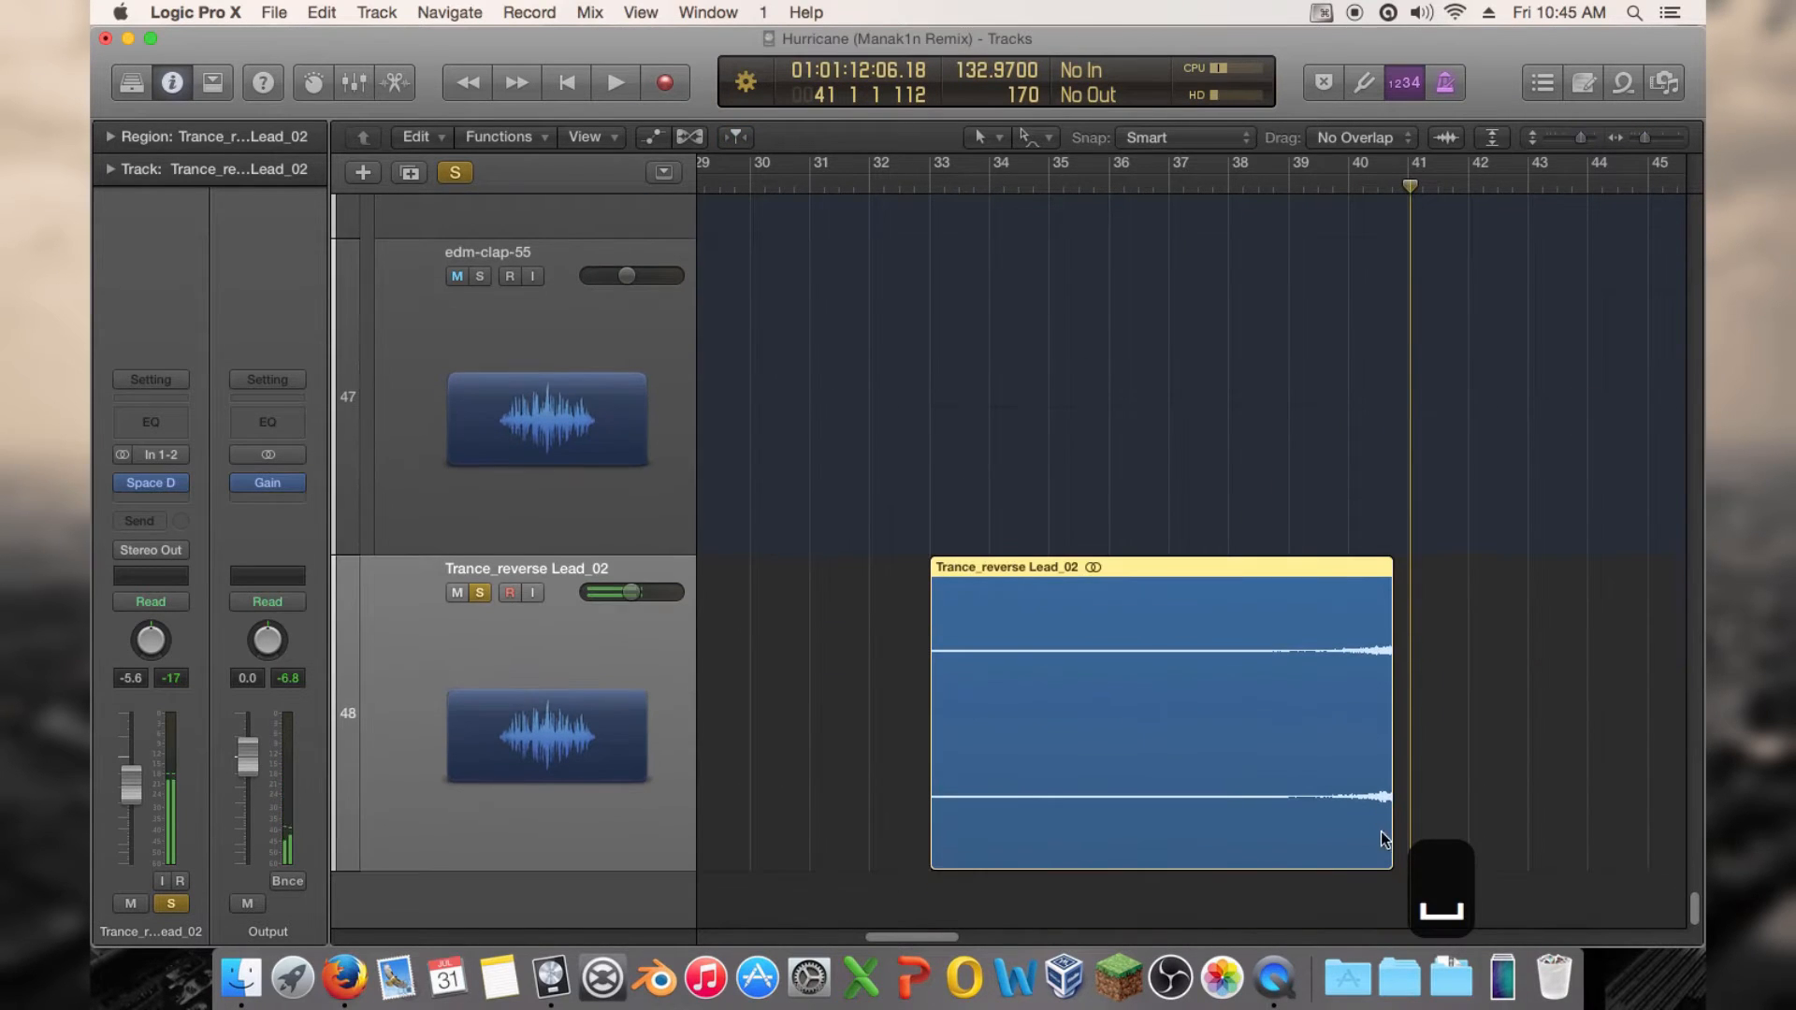
mouse_move(1389, 839)
mouse_down()
mouse_move(1366, 847)
mouse_move(1377, 836)
mouse_up()
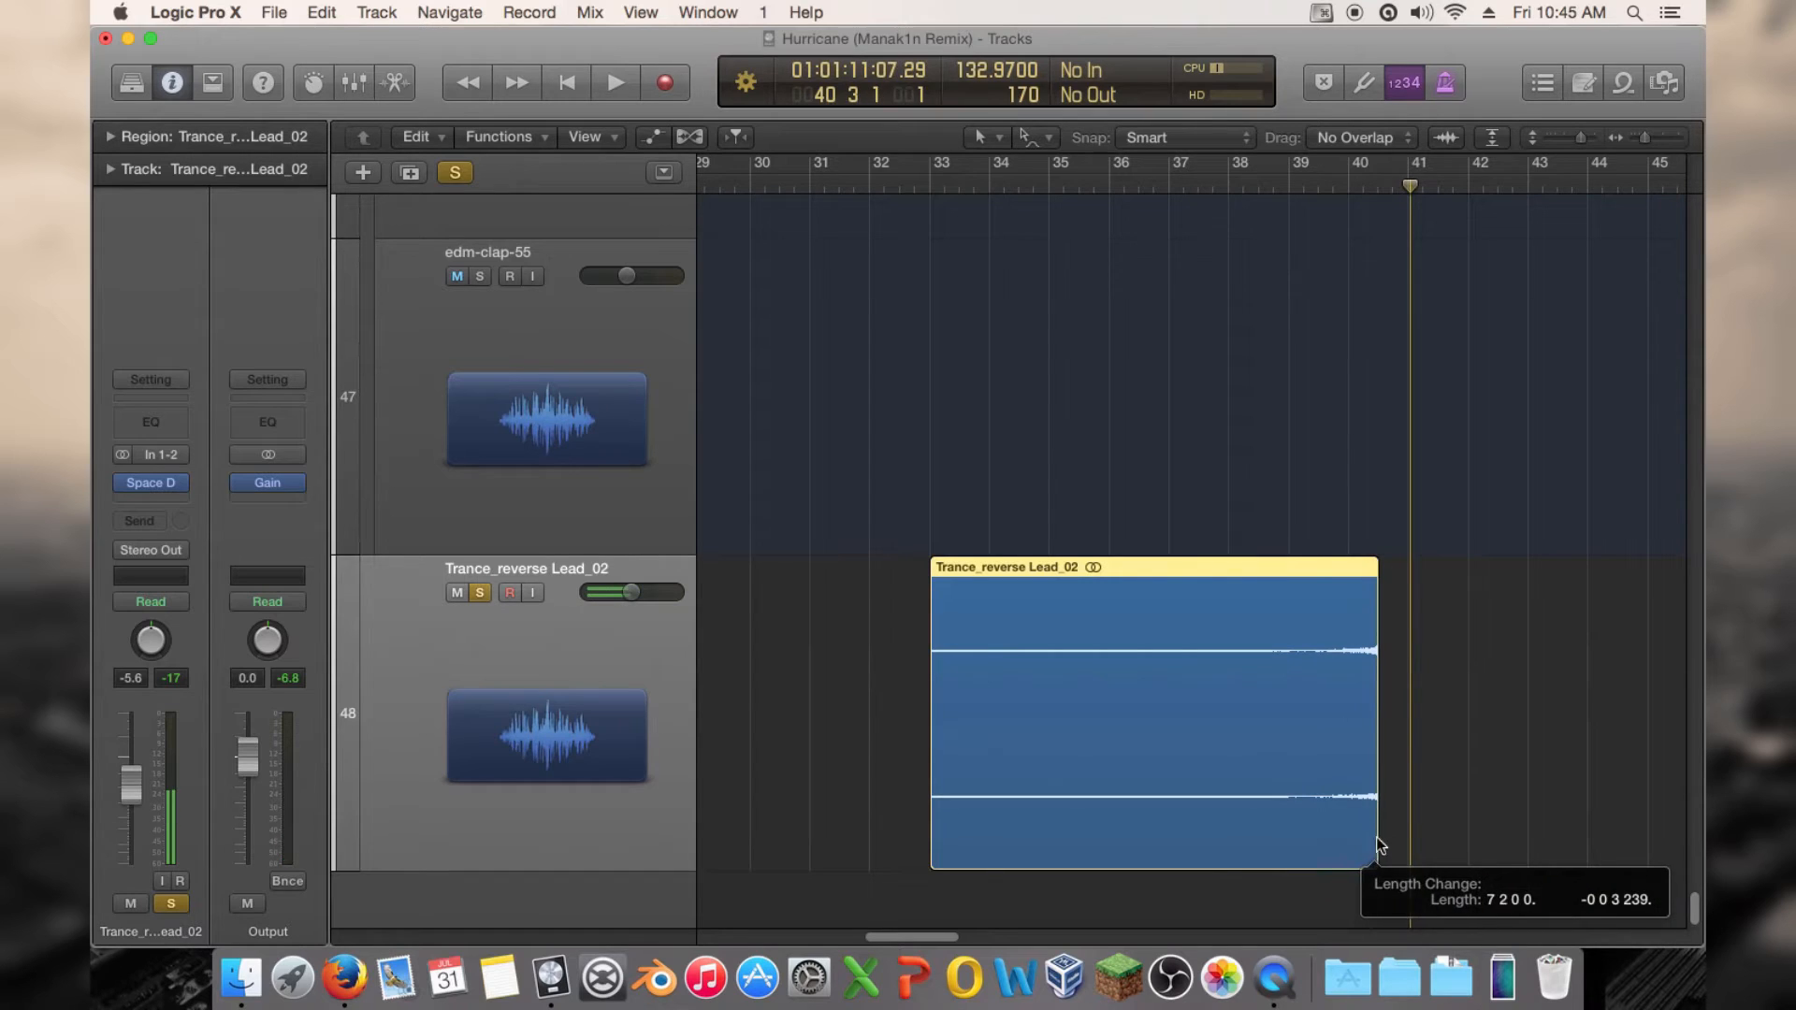
click(1322, 173)
key(space)
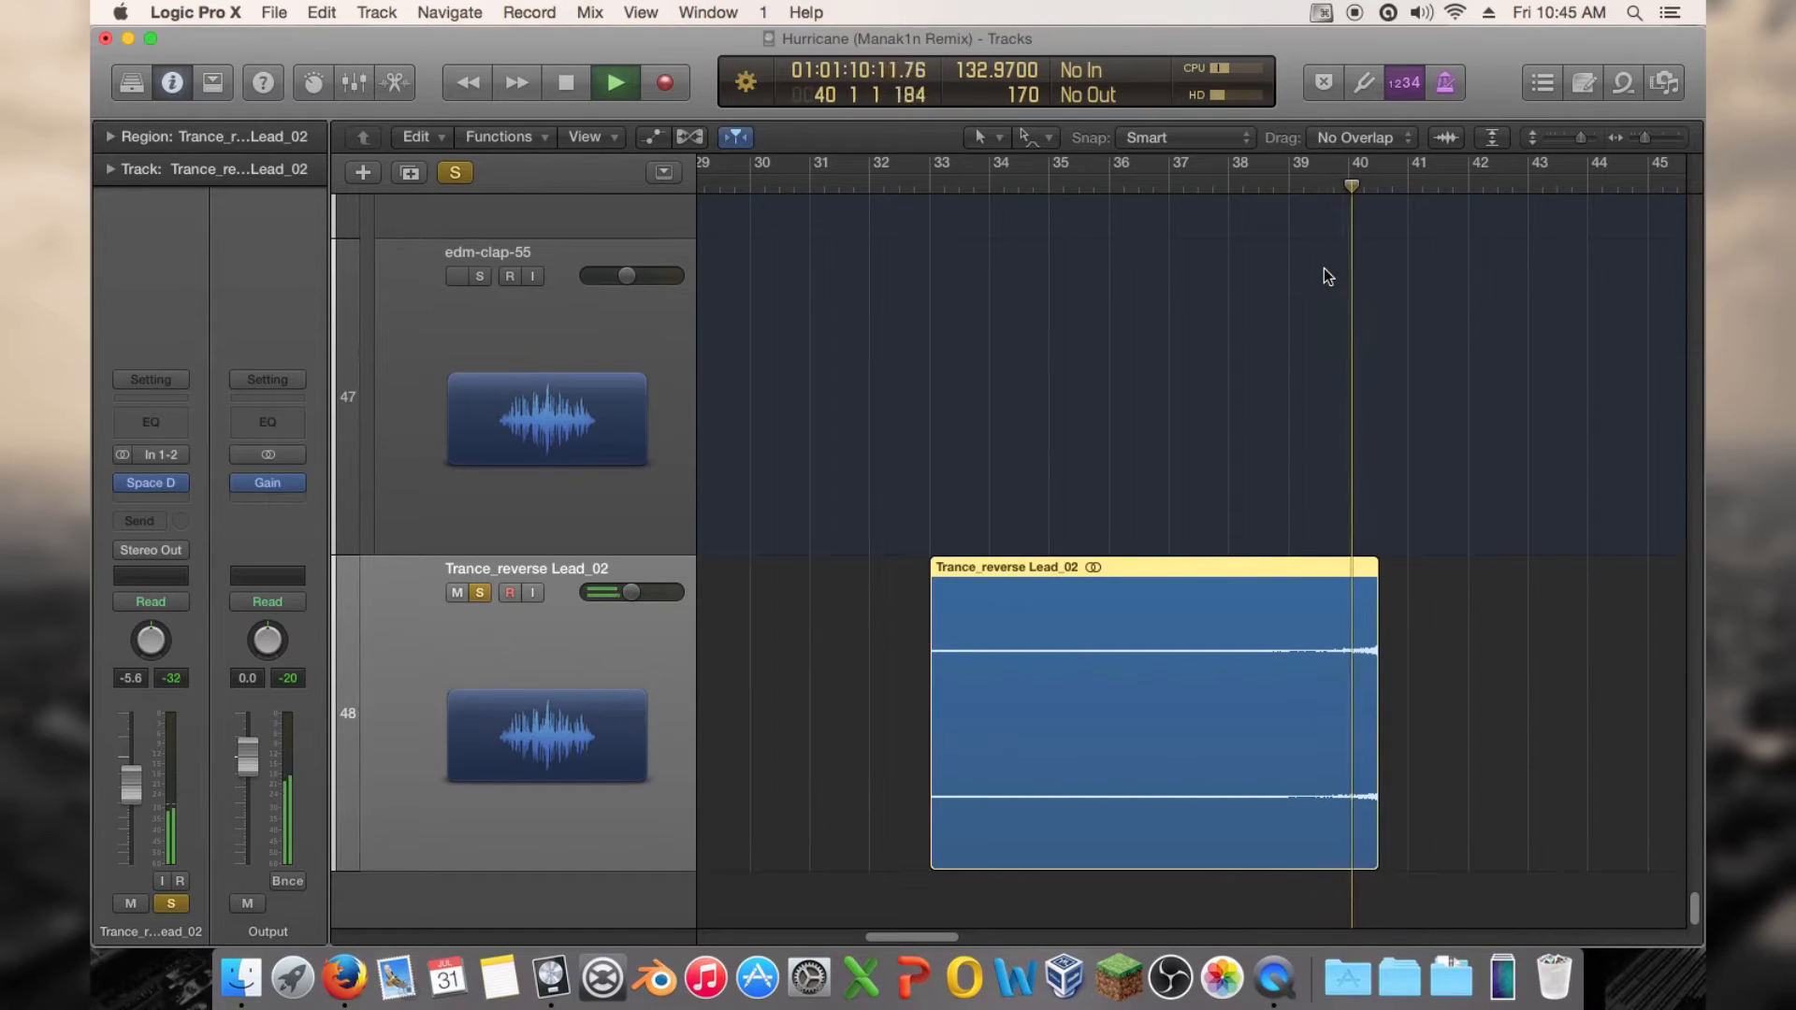
key(space)
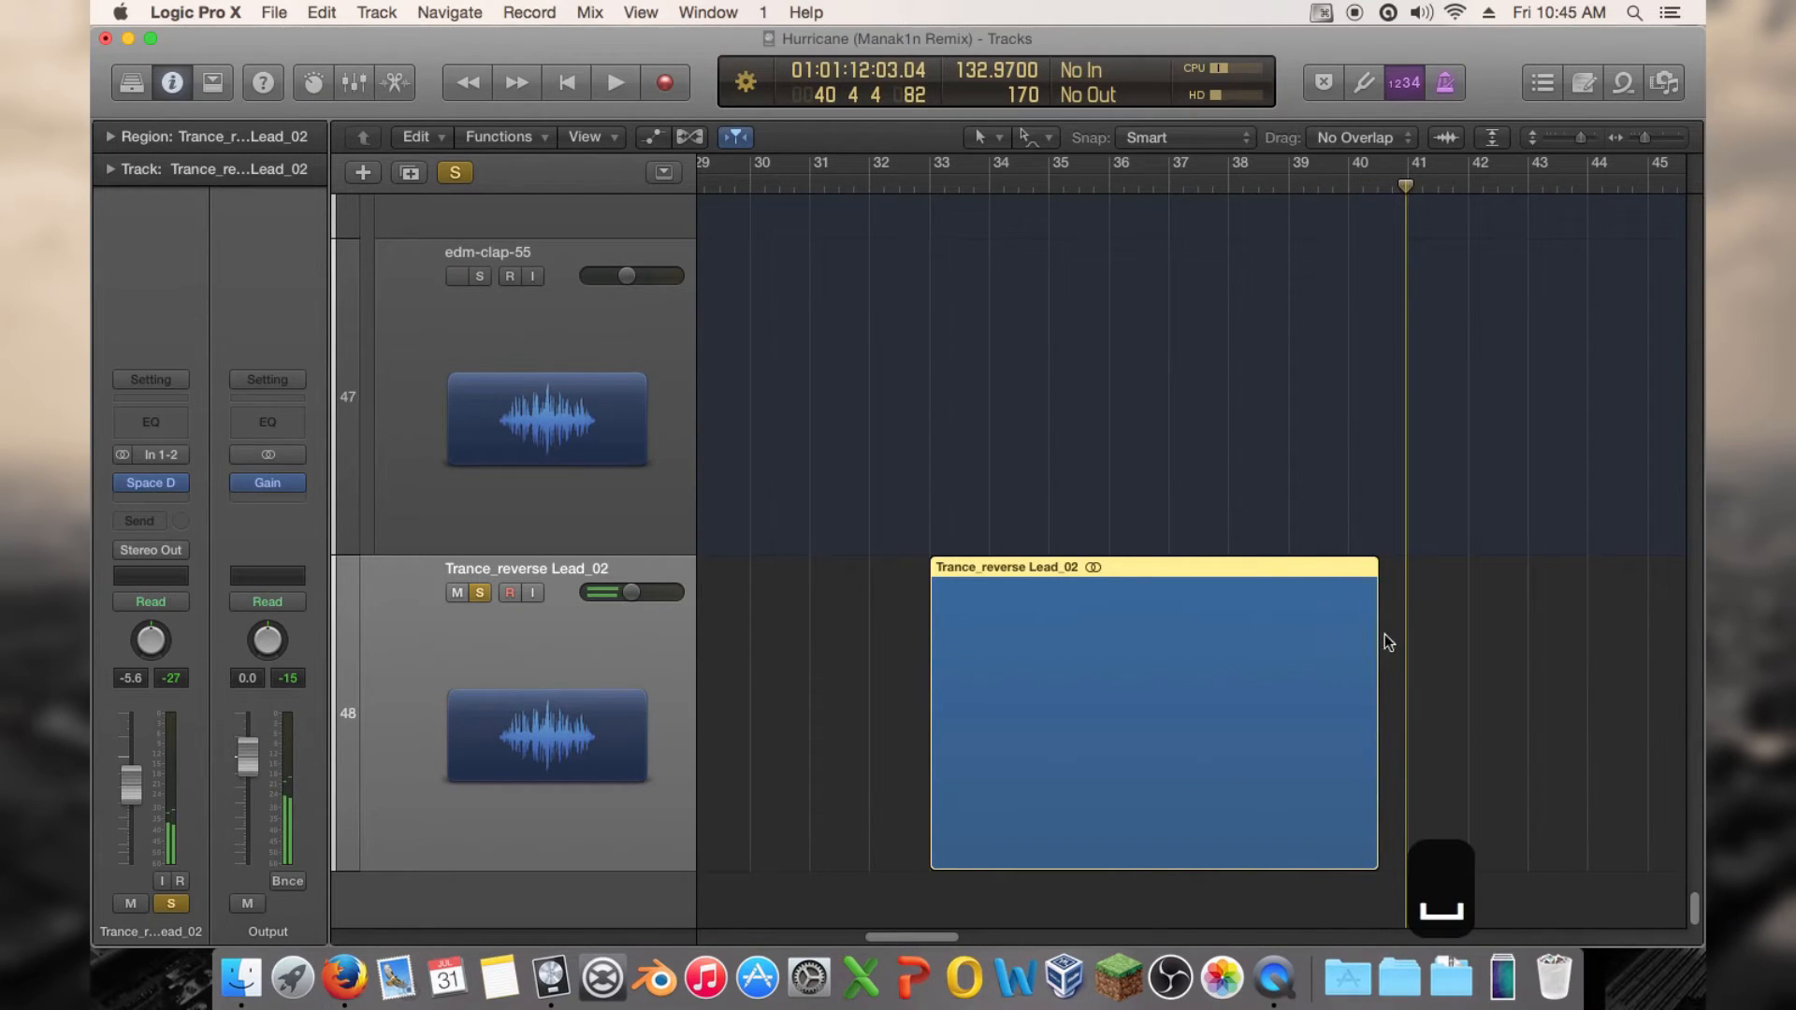
drag(1373, 643, 1401, 643)
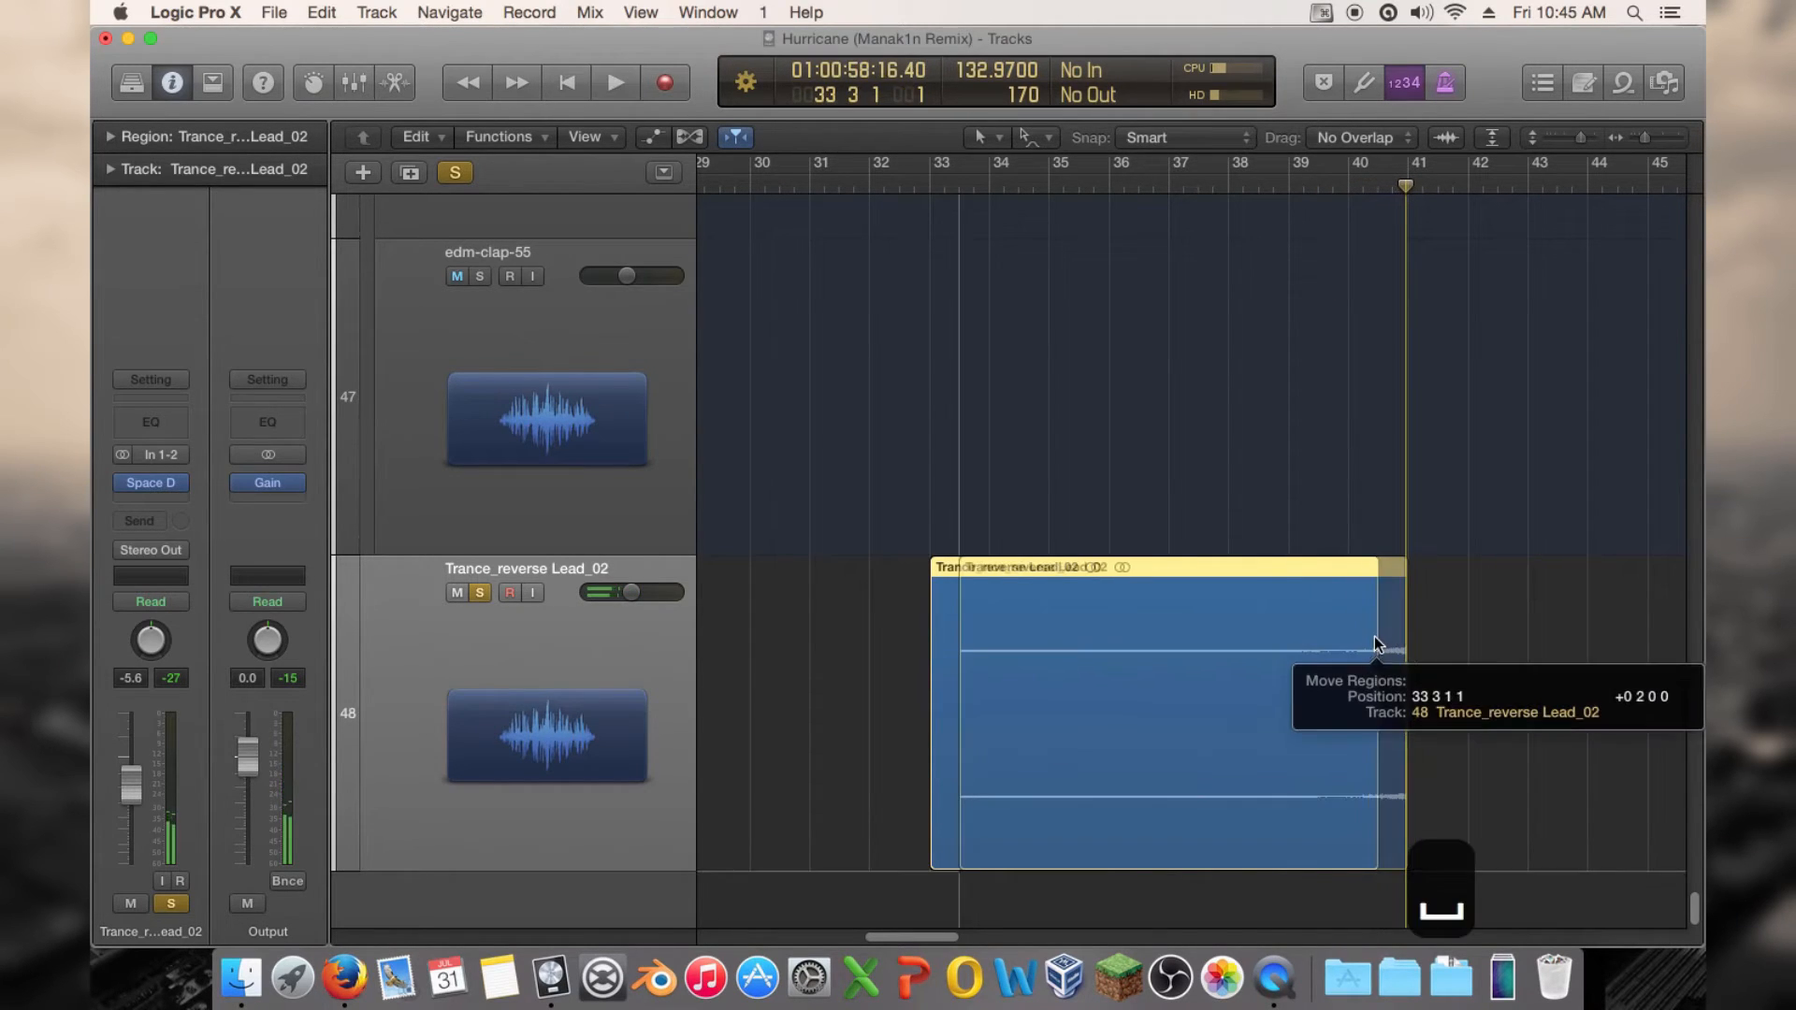
Insert the Distortion effect after Space Designer on the Trance_reverse Lead_02 track
click(183, 497)
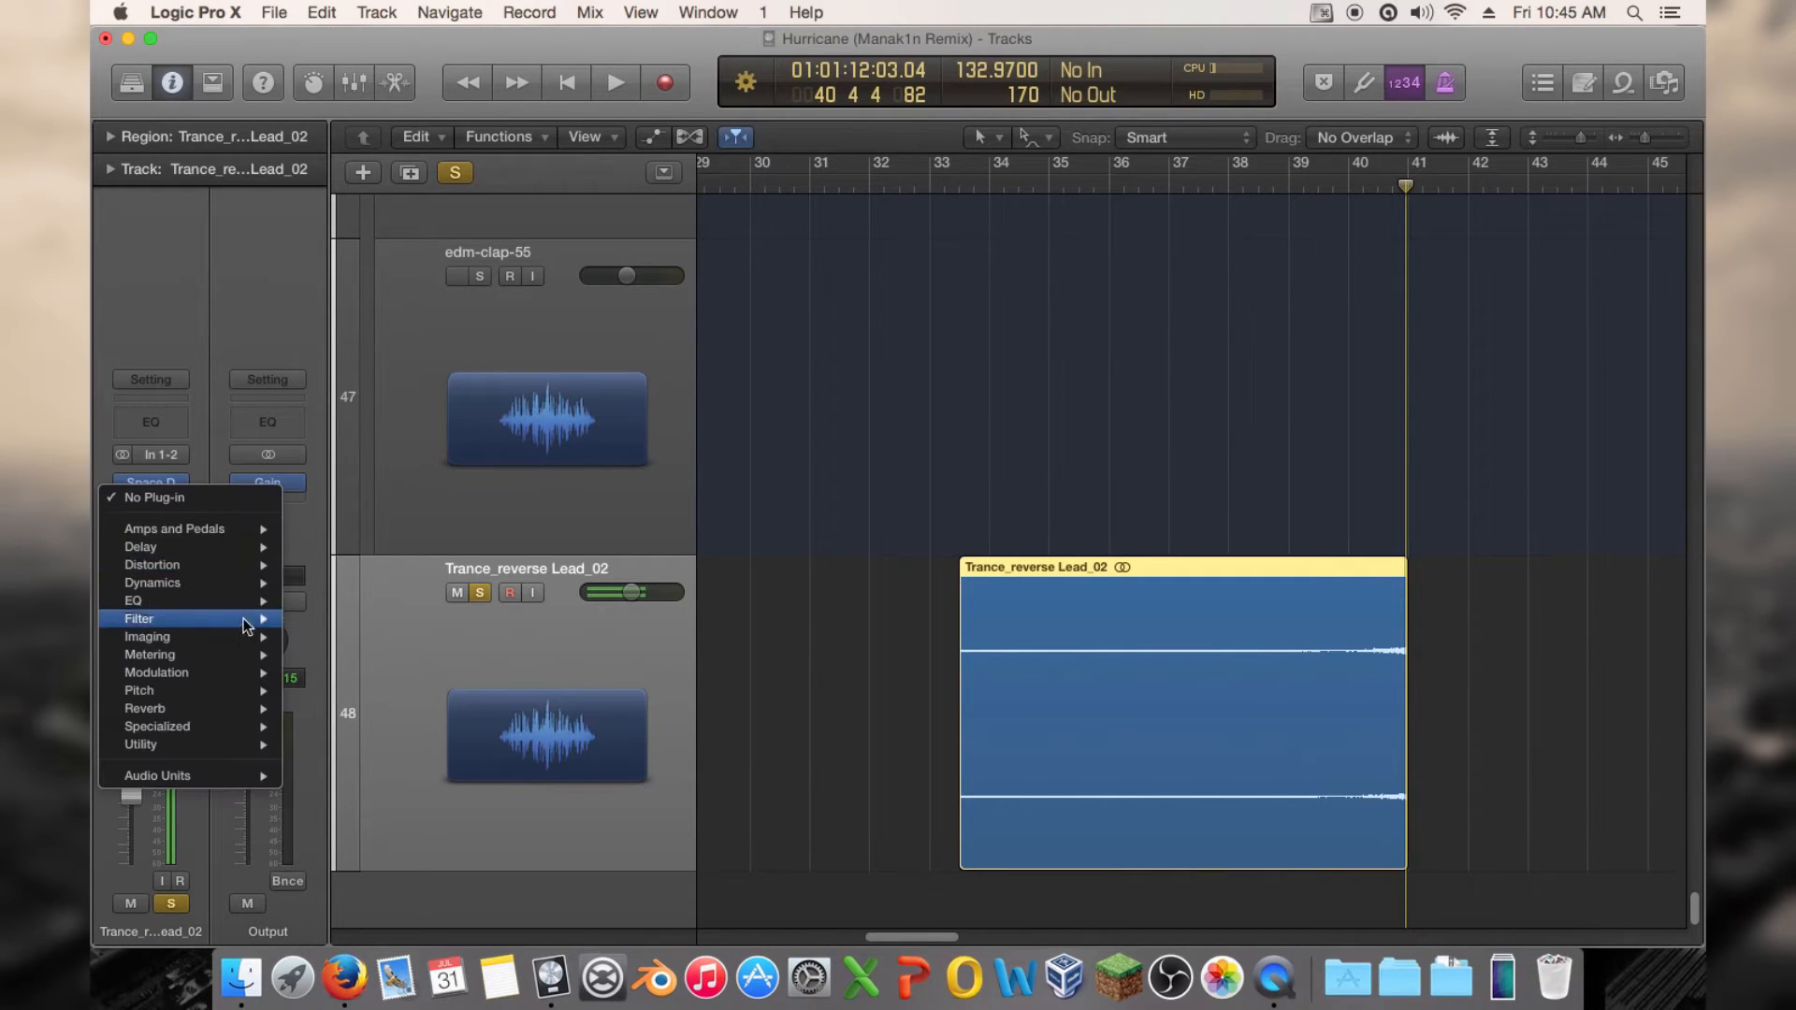
mouse_move(187, 565)
mouse_move(458, 594)
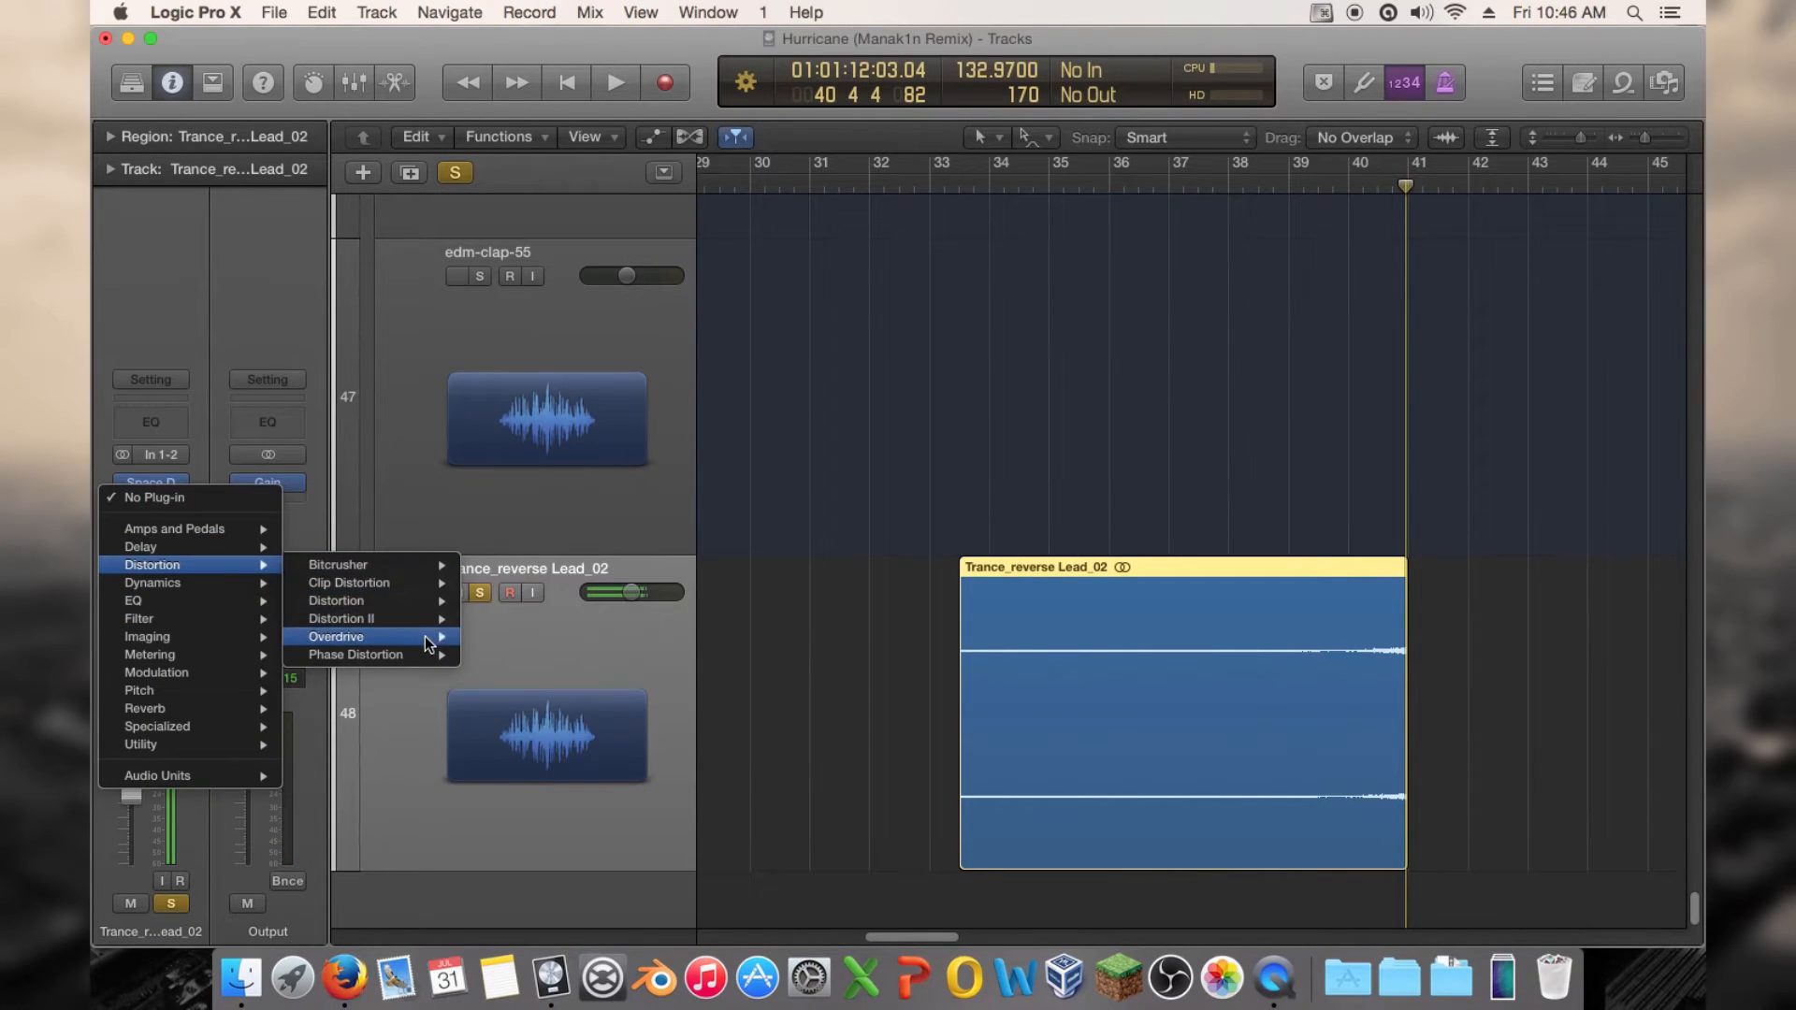
click(519, 600)
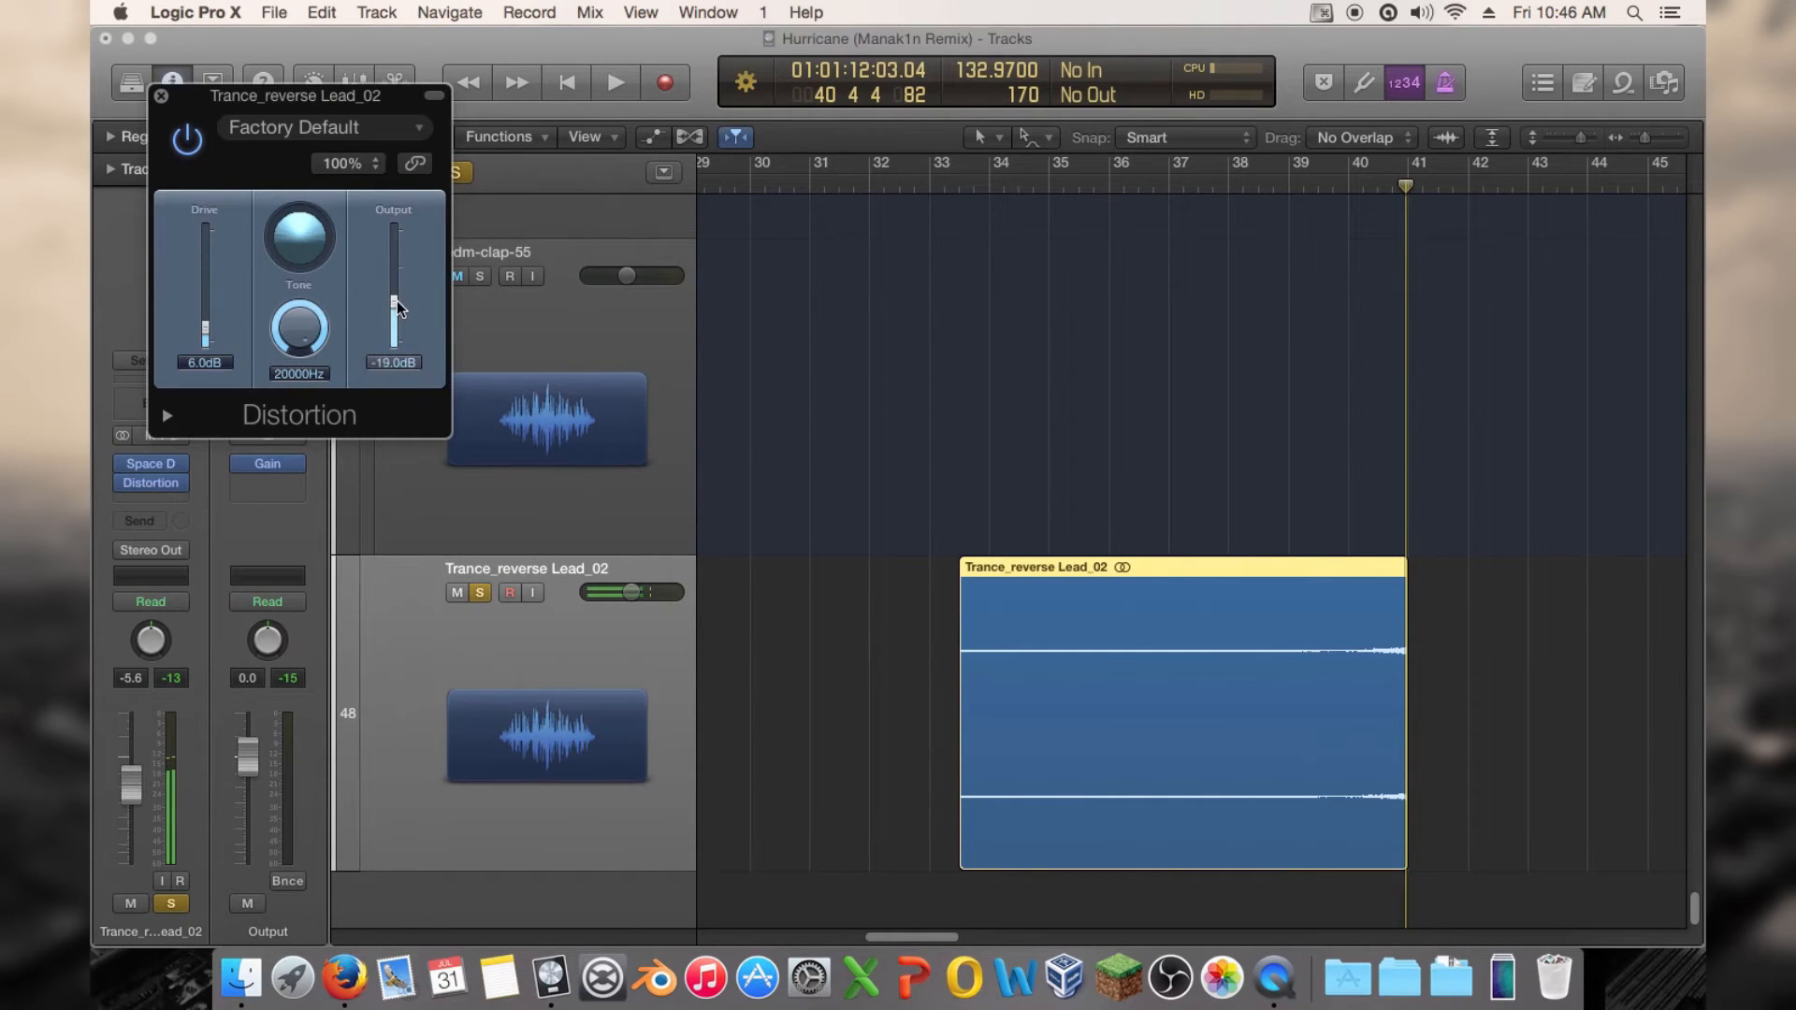
Set the Distortion output on the Trance_reverse Lead_02 track to -17.0 dB while playing the build-up, and close the effect
click(1136, 190)
key(space)
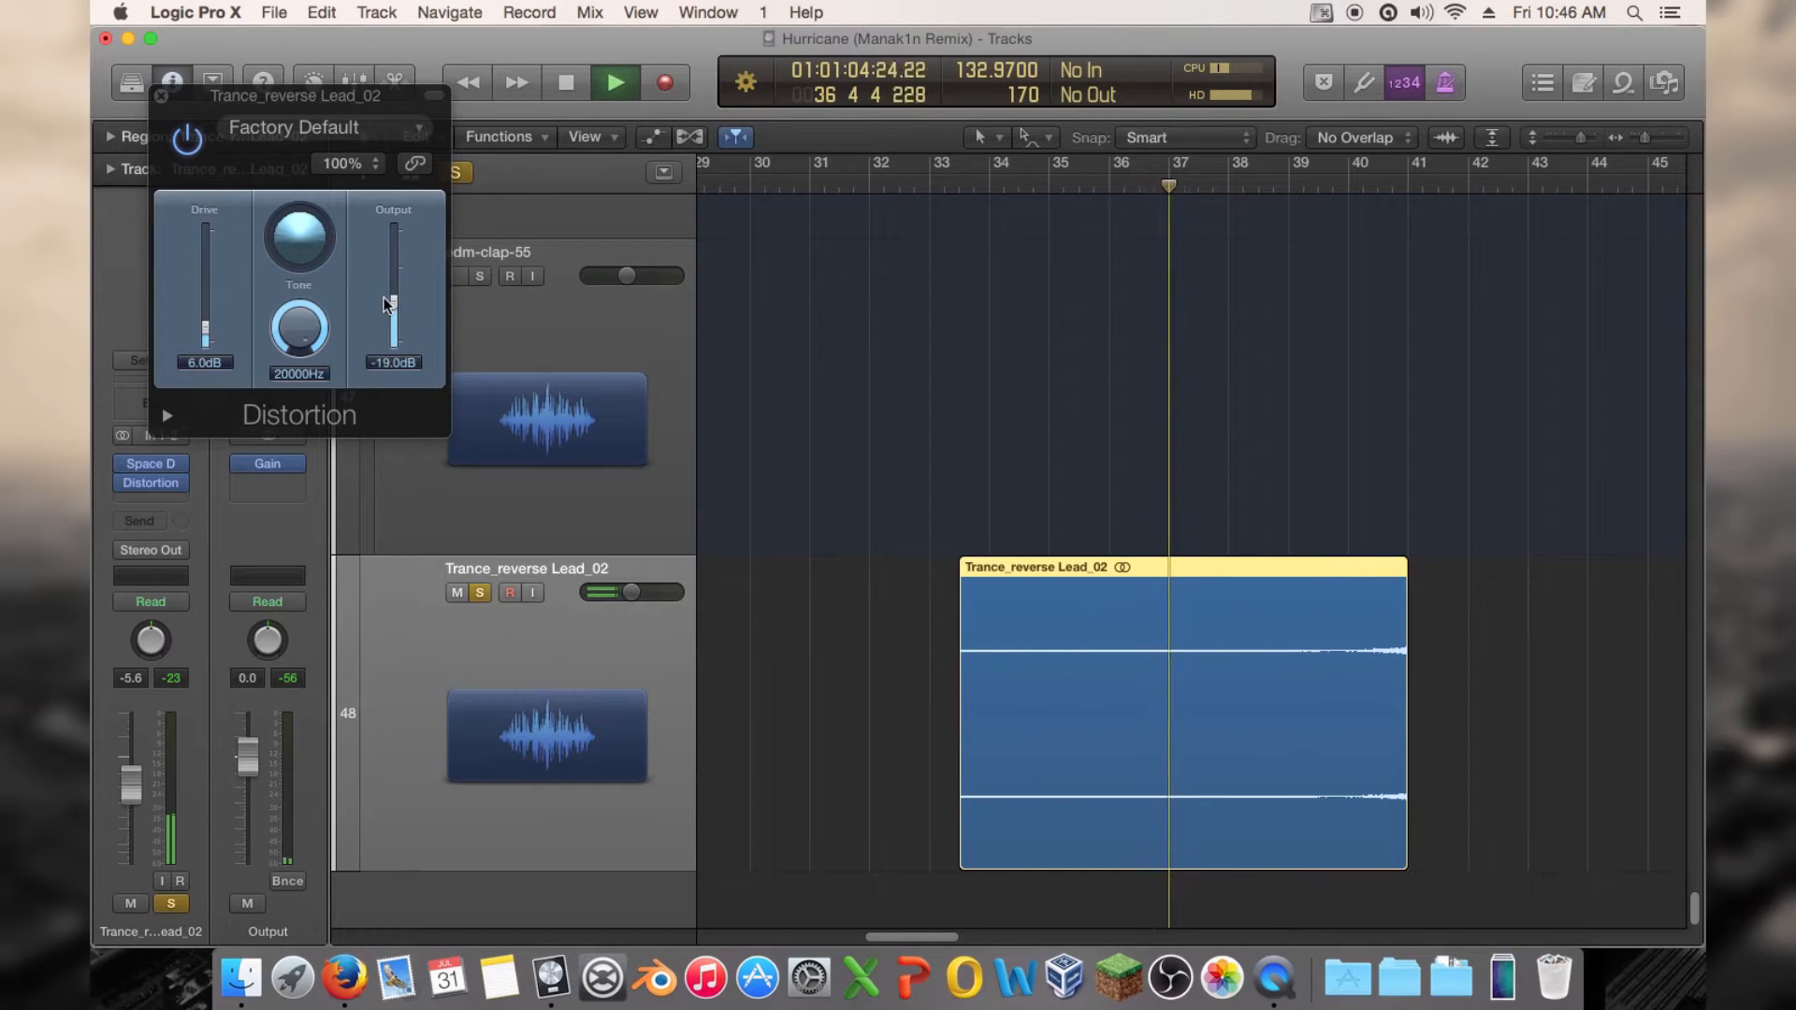
click(397, 305)
drag(397, 300, 397, 296)
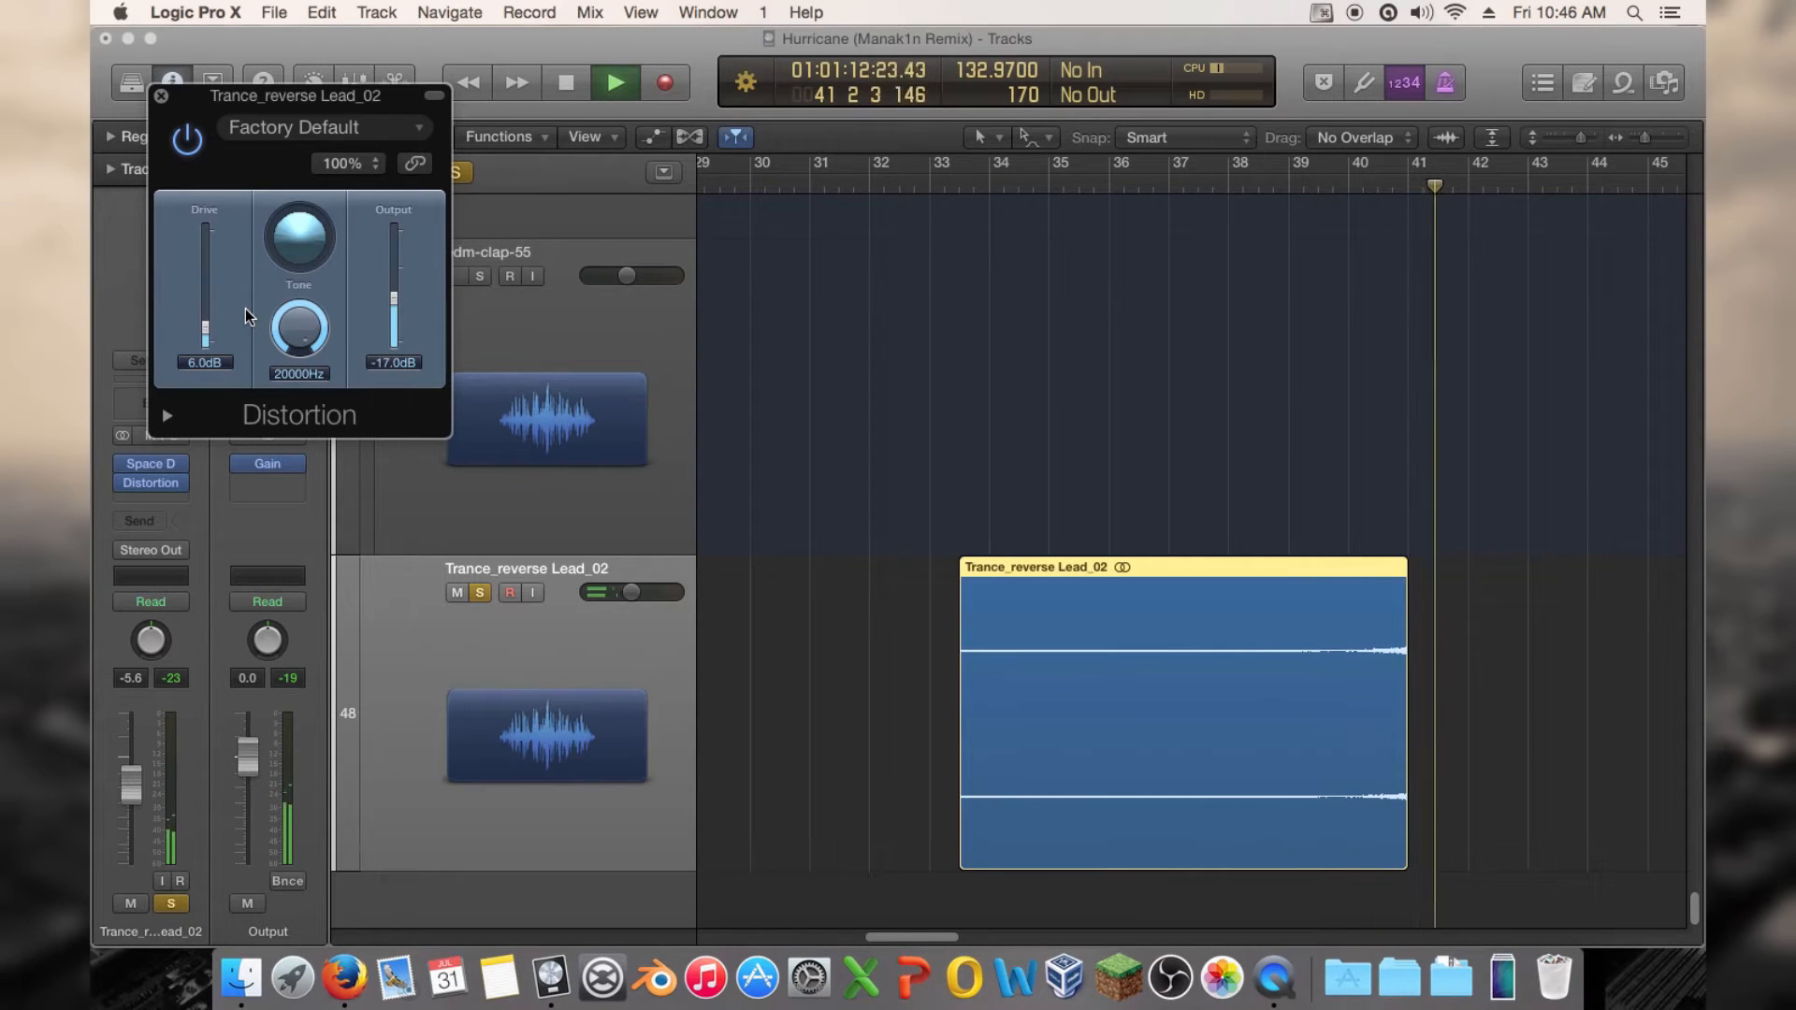
click(161, 95)
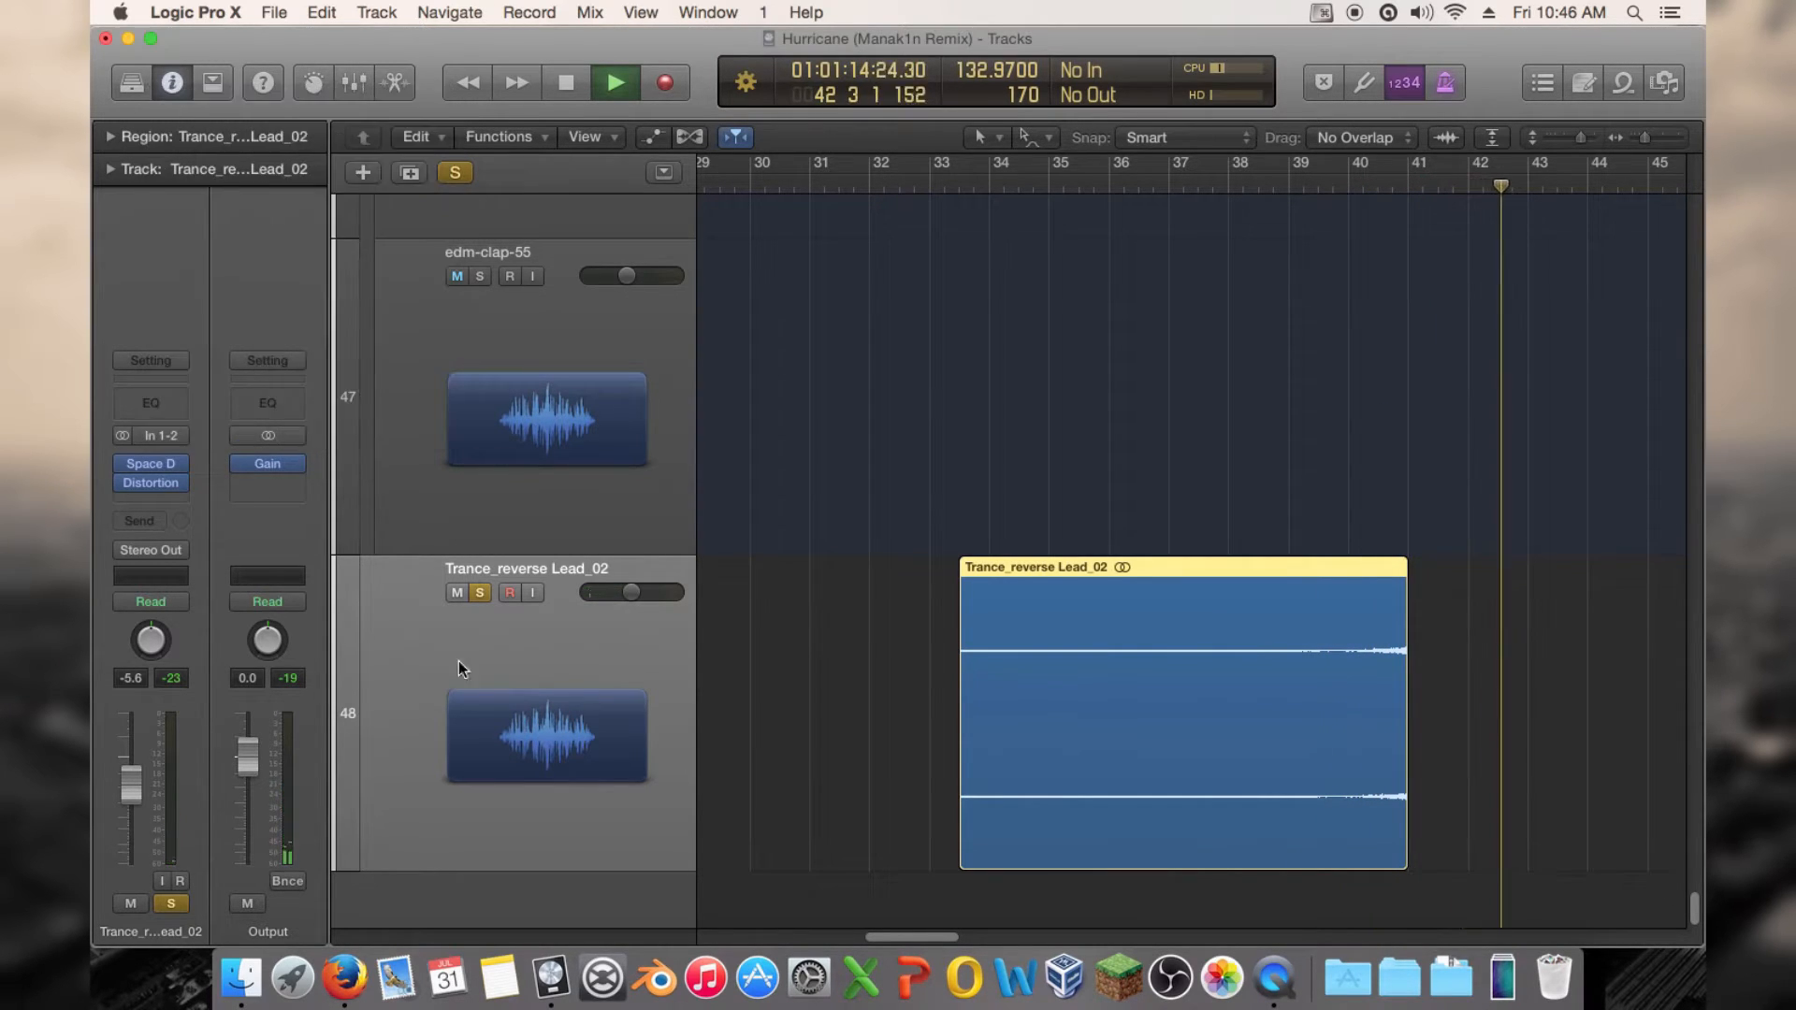
key(space)
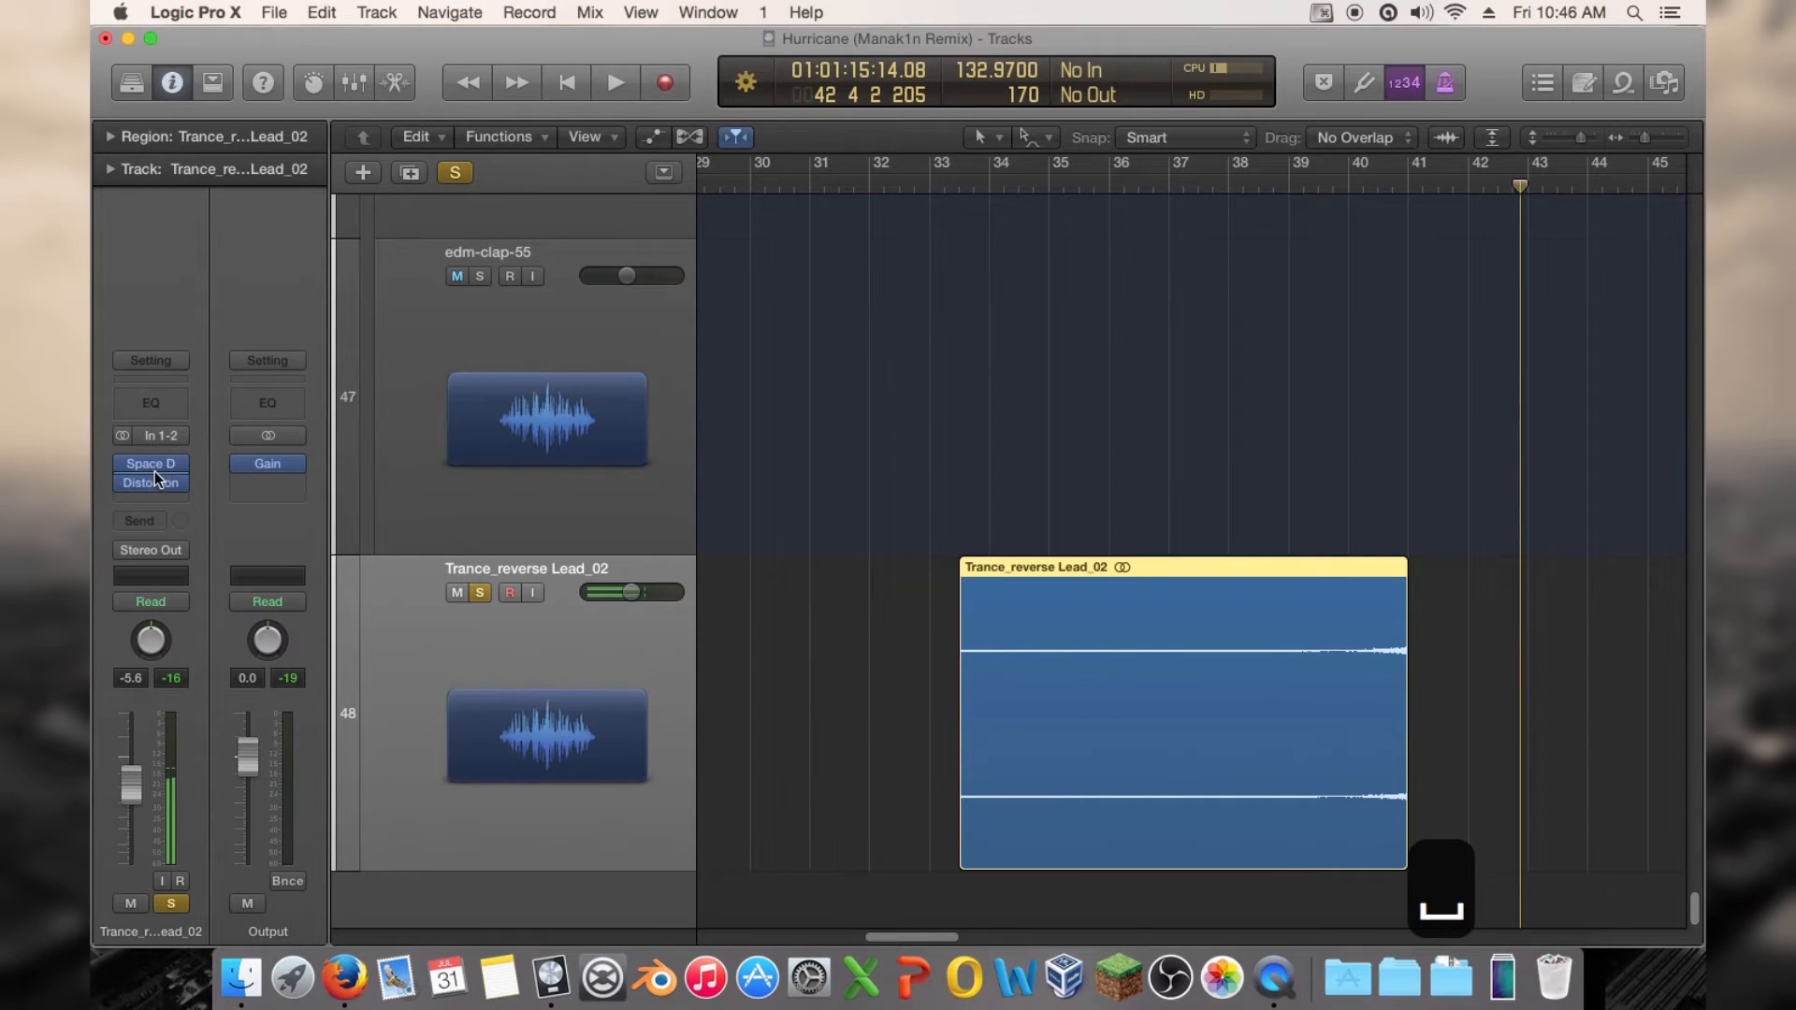
Set the Space Designer impulse response length to 9.000 s, raise its reverb output slightly, and audition the reversed lead's tail
click(154, 468)
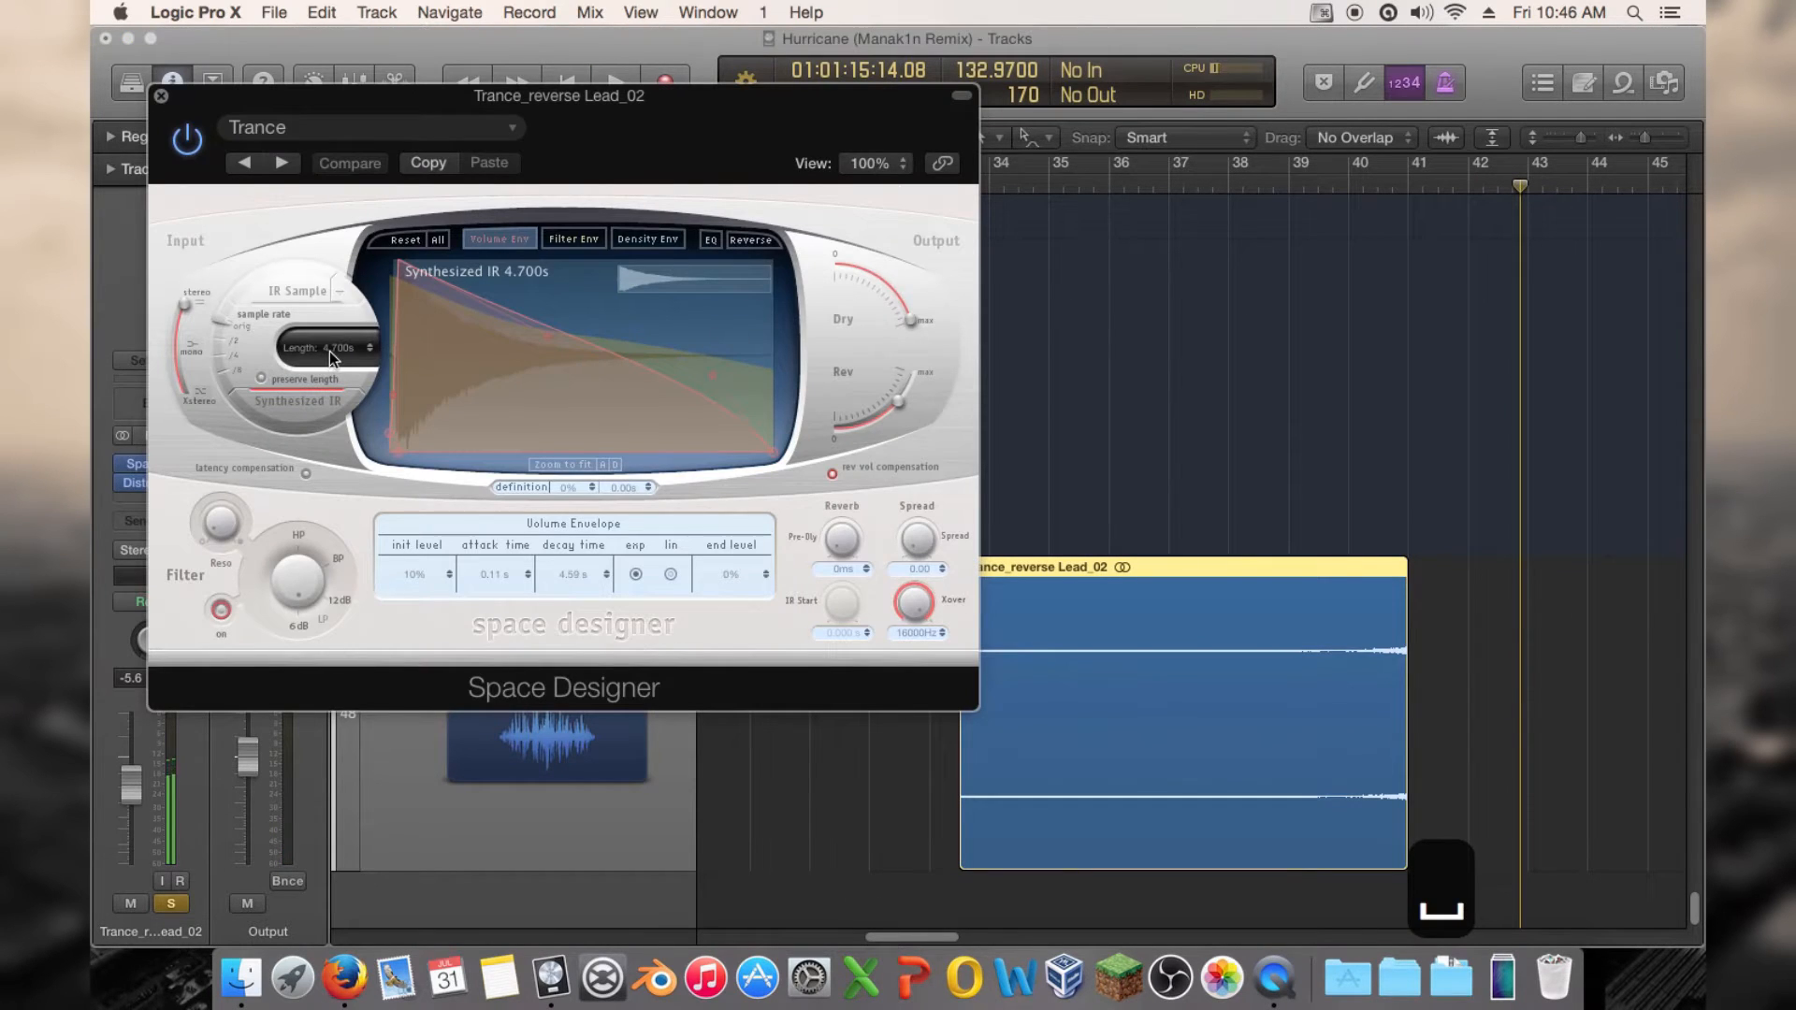
drag(329, 351, 337, 314)
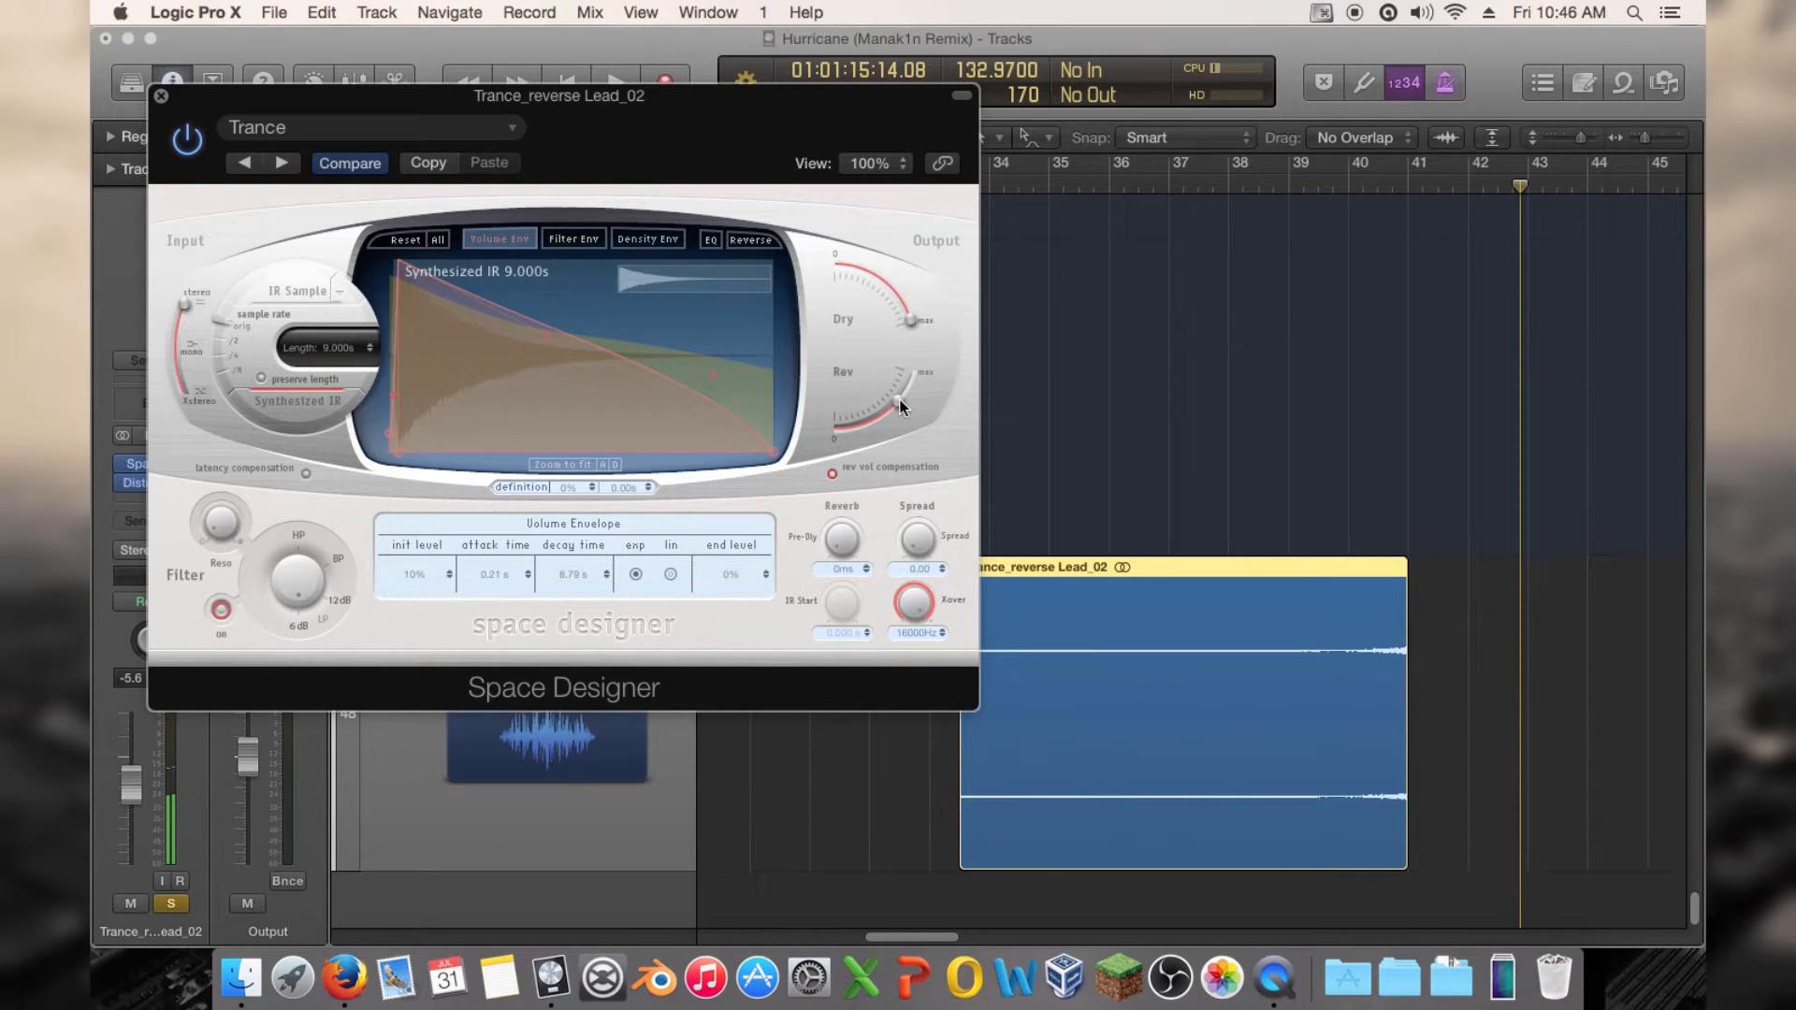
drag(901, 406, 909, 394)
double_click(1351, 183)
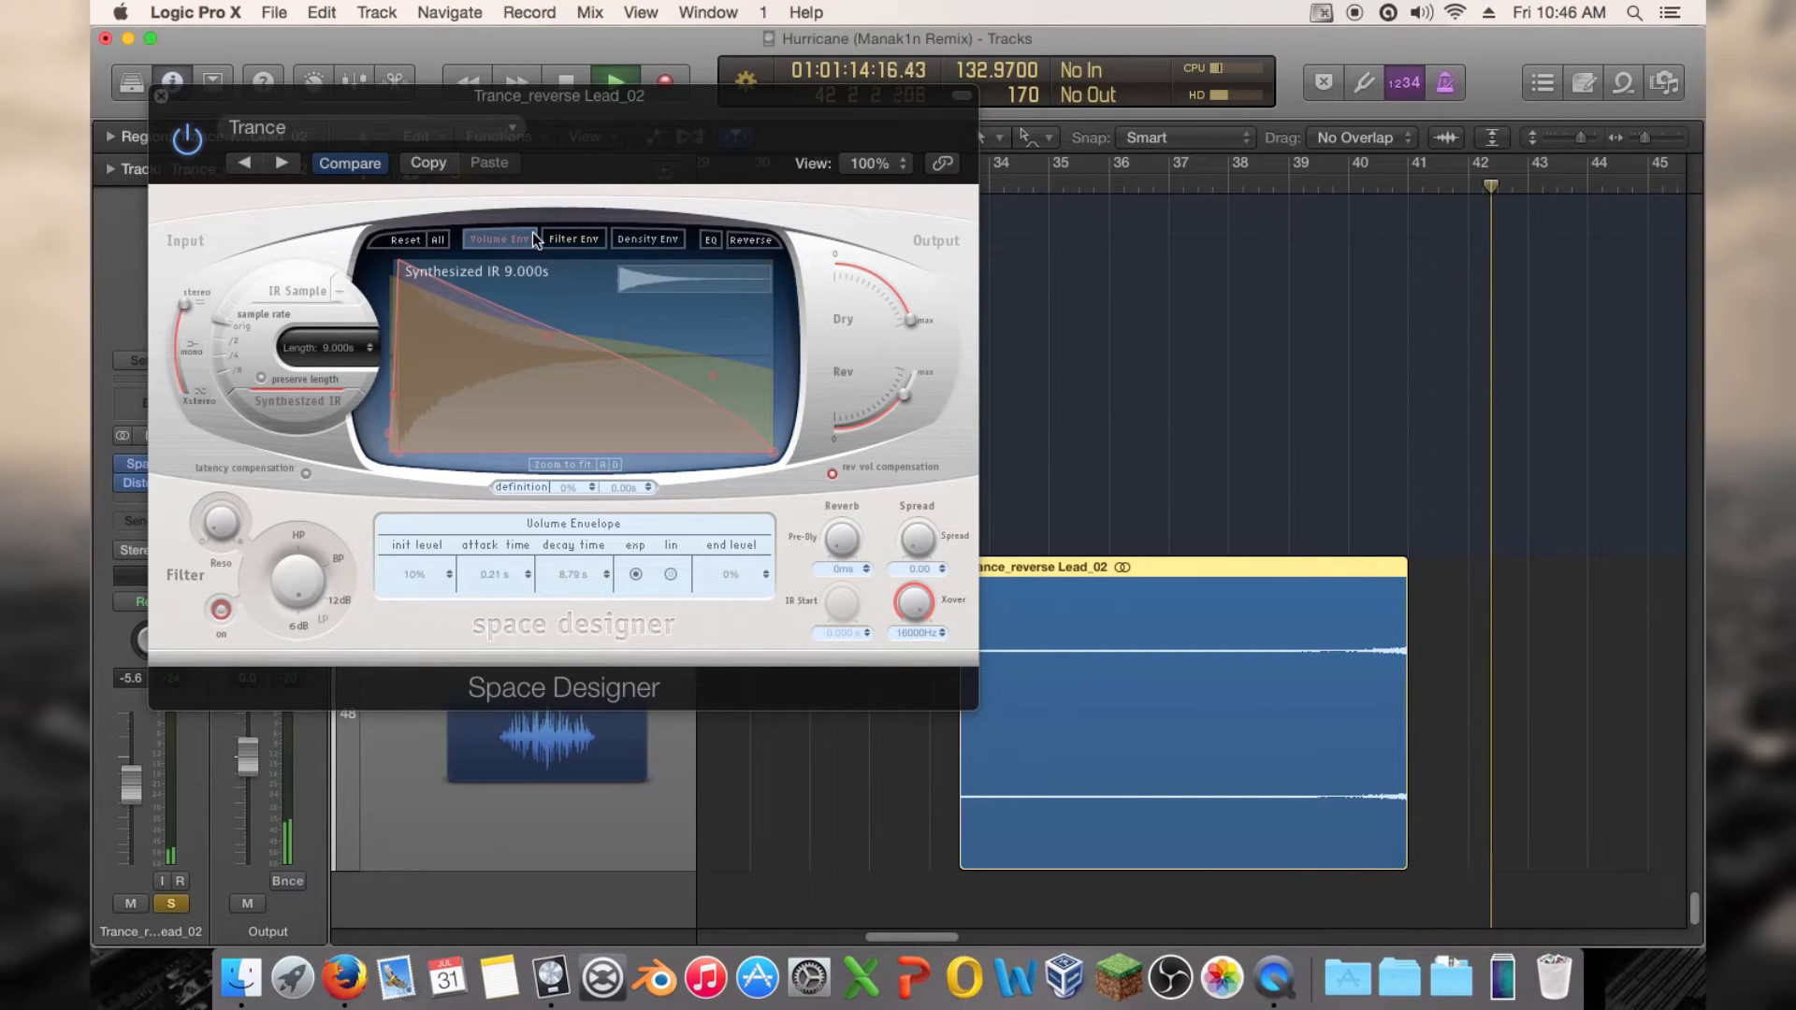
click(160, 96)
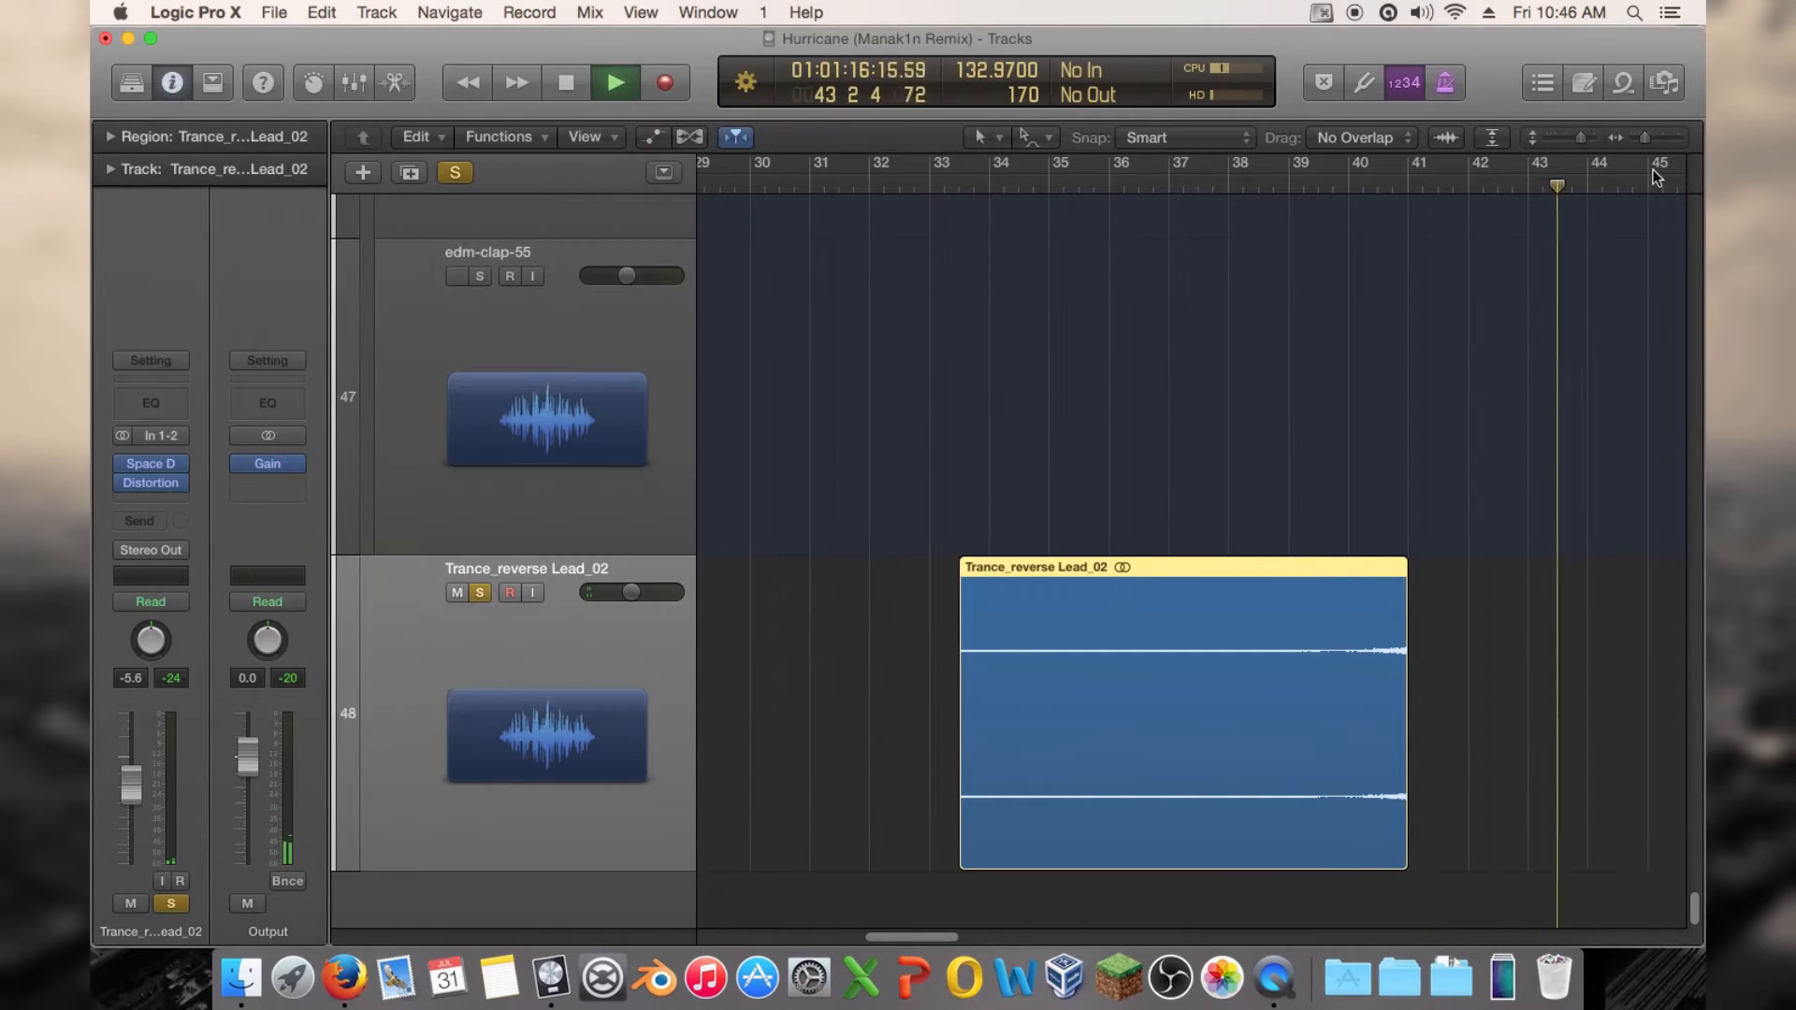
key(space)
Insert a stereo Tremolo after Distortion on the reversed lead track with rate 1/1, phase 0° and symmetry 97%
click(166, 496)
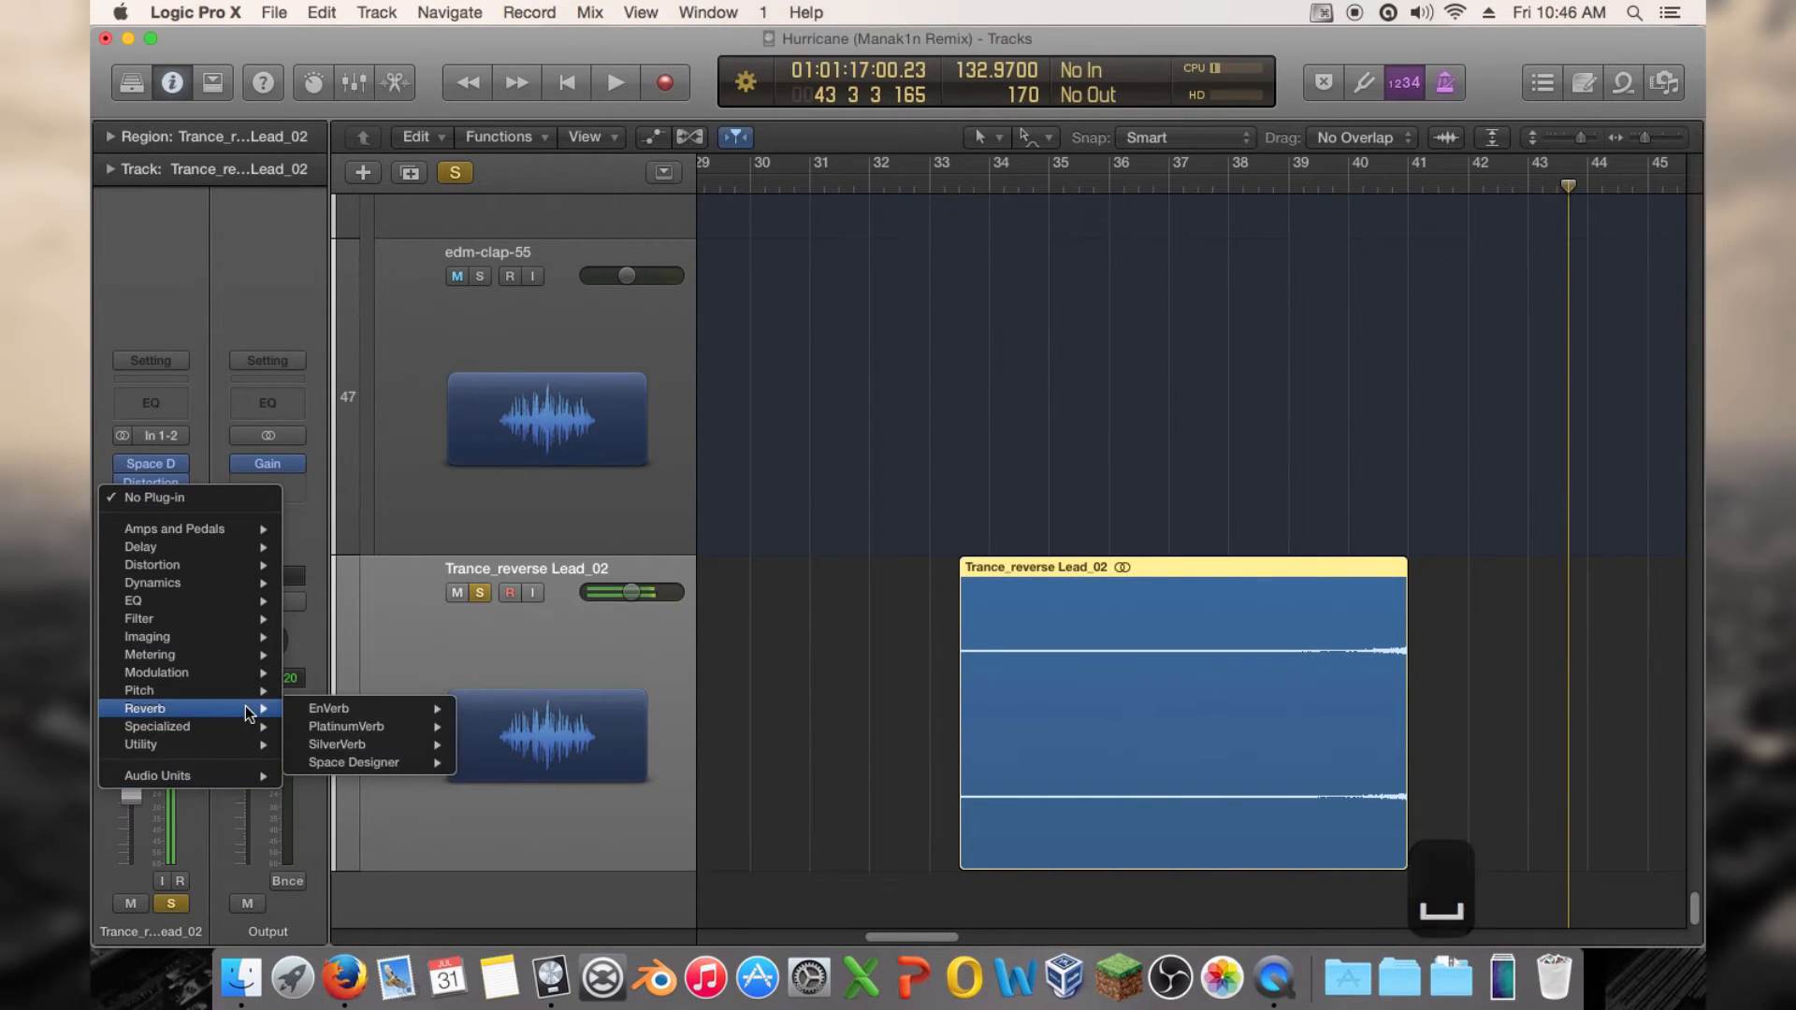
mouse_move(261, 678)
mouse_move(411, 853)
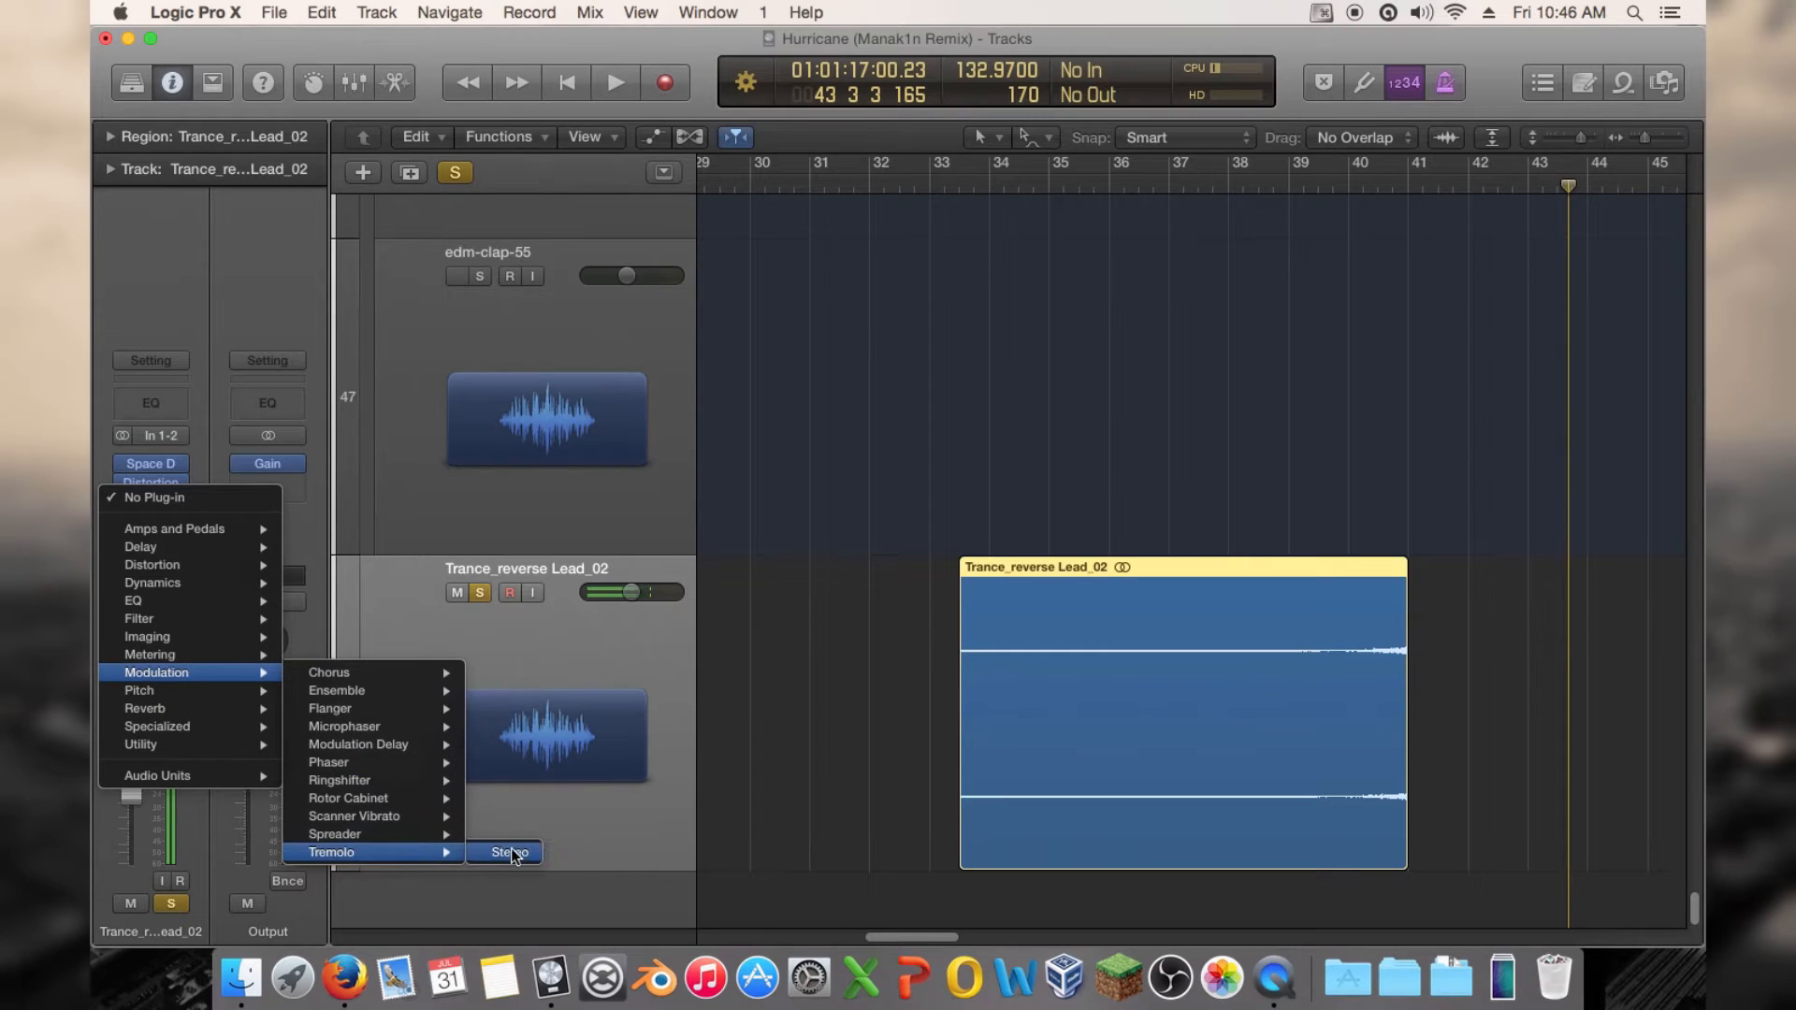
click(519, 855)
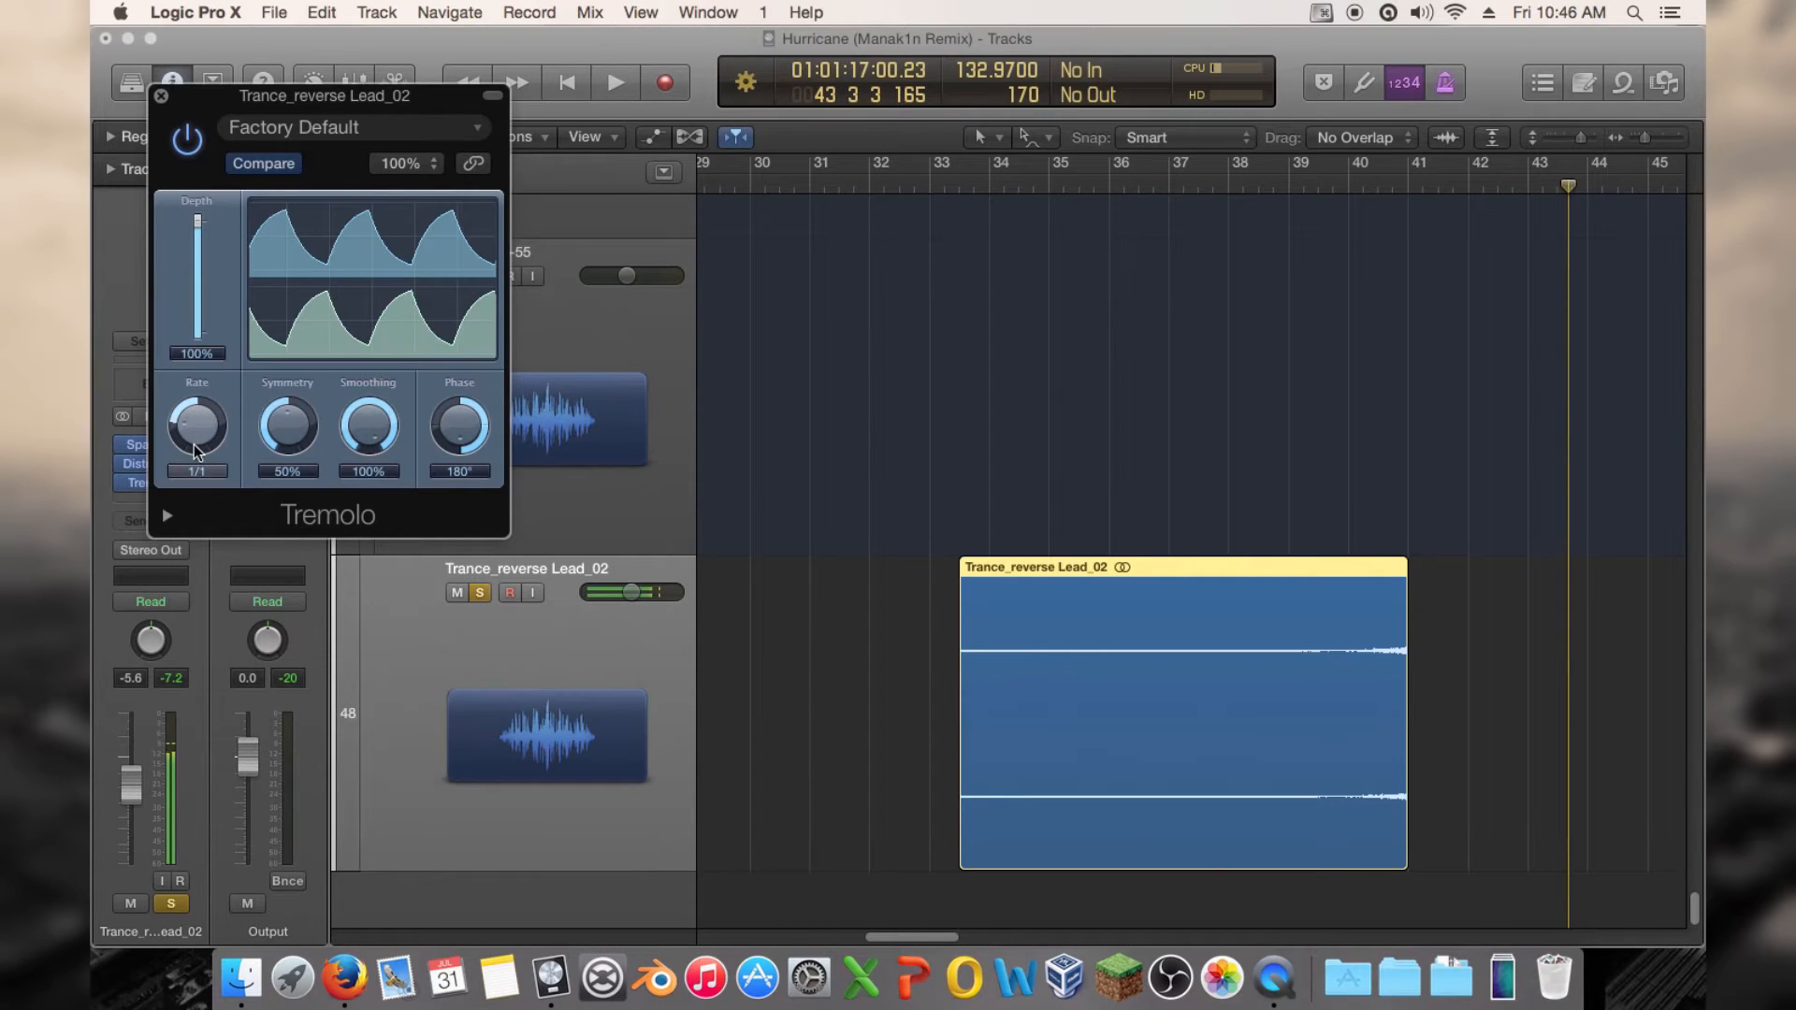
drag(456, 447, 452, 516)
drag(287, 438, 283, 360)
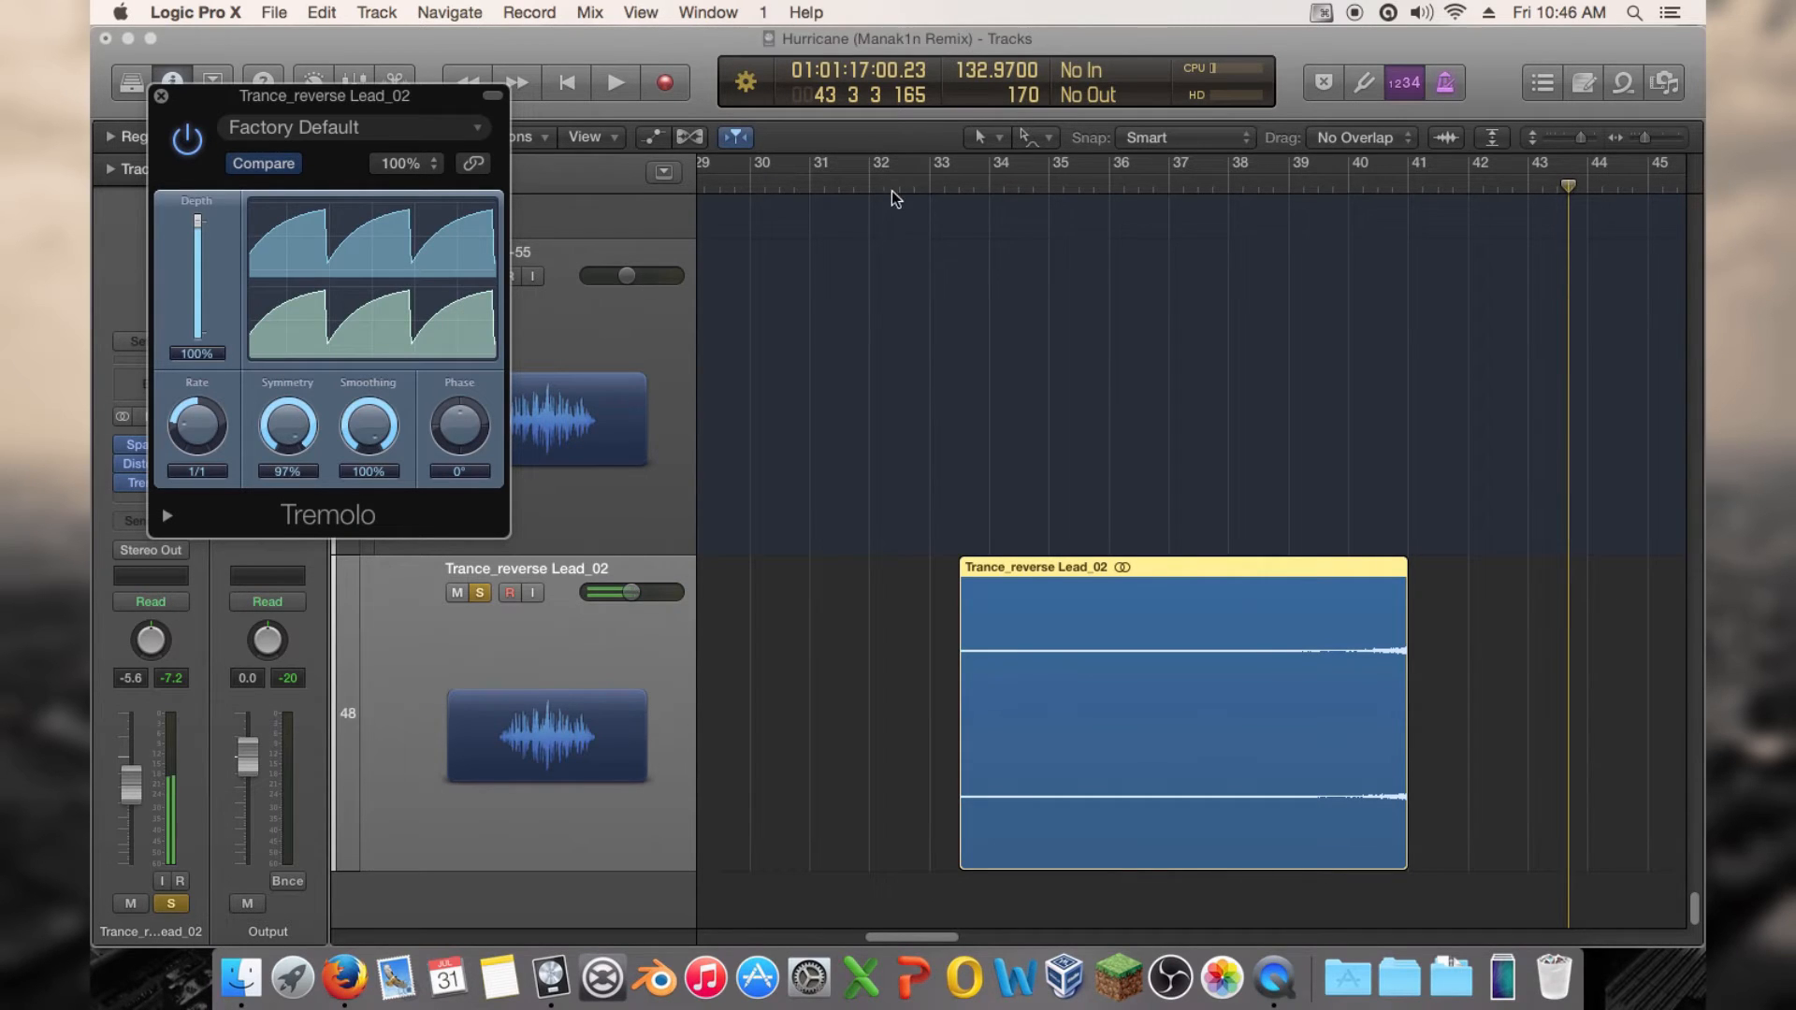
Play the reversed lead with the Tremolo and set the depth to 44%
double_click(965, 191)
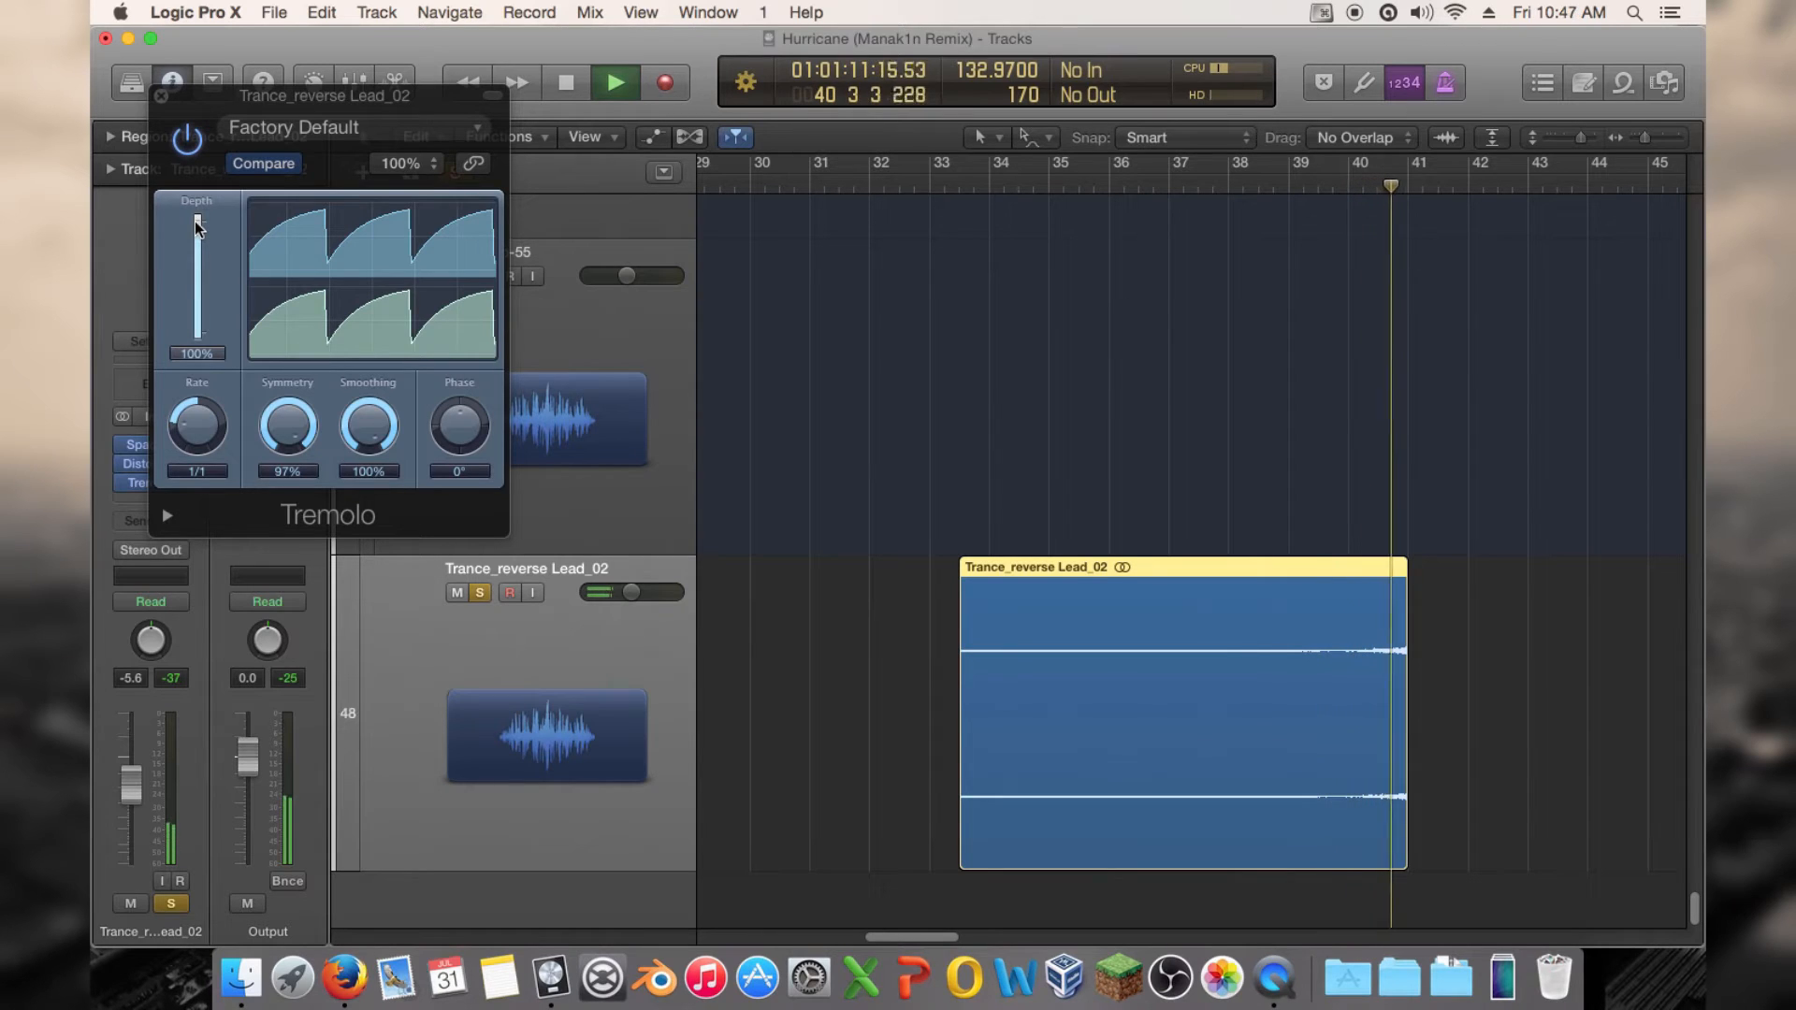
drag(197, 225, 194, 281)
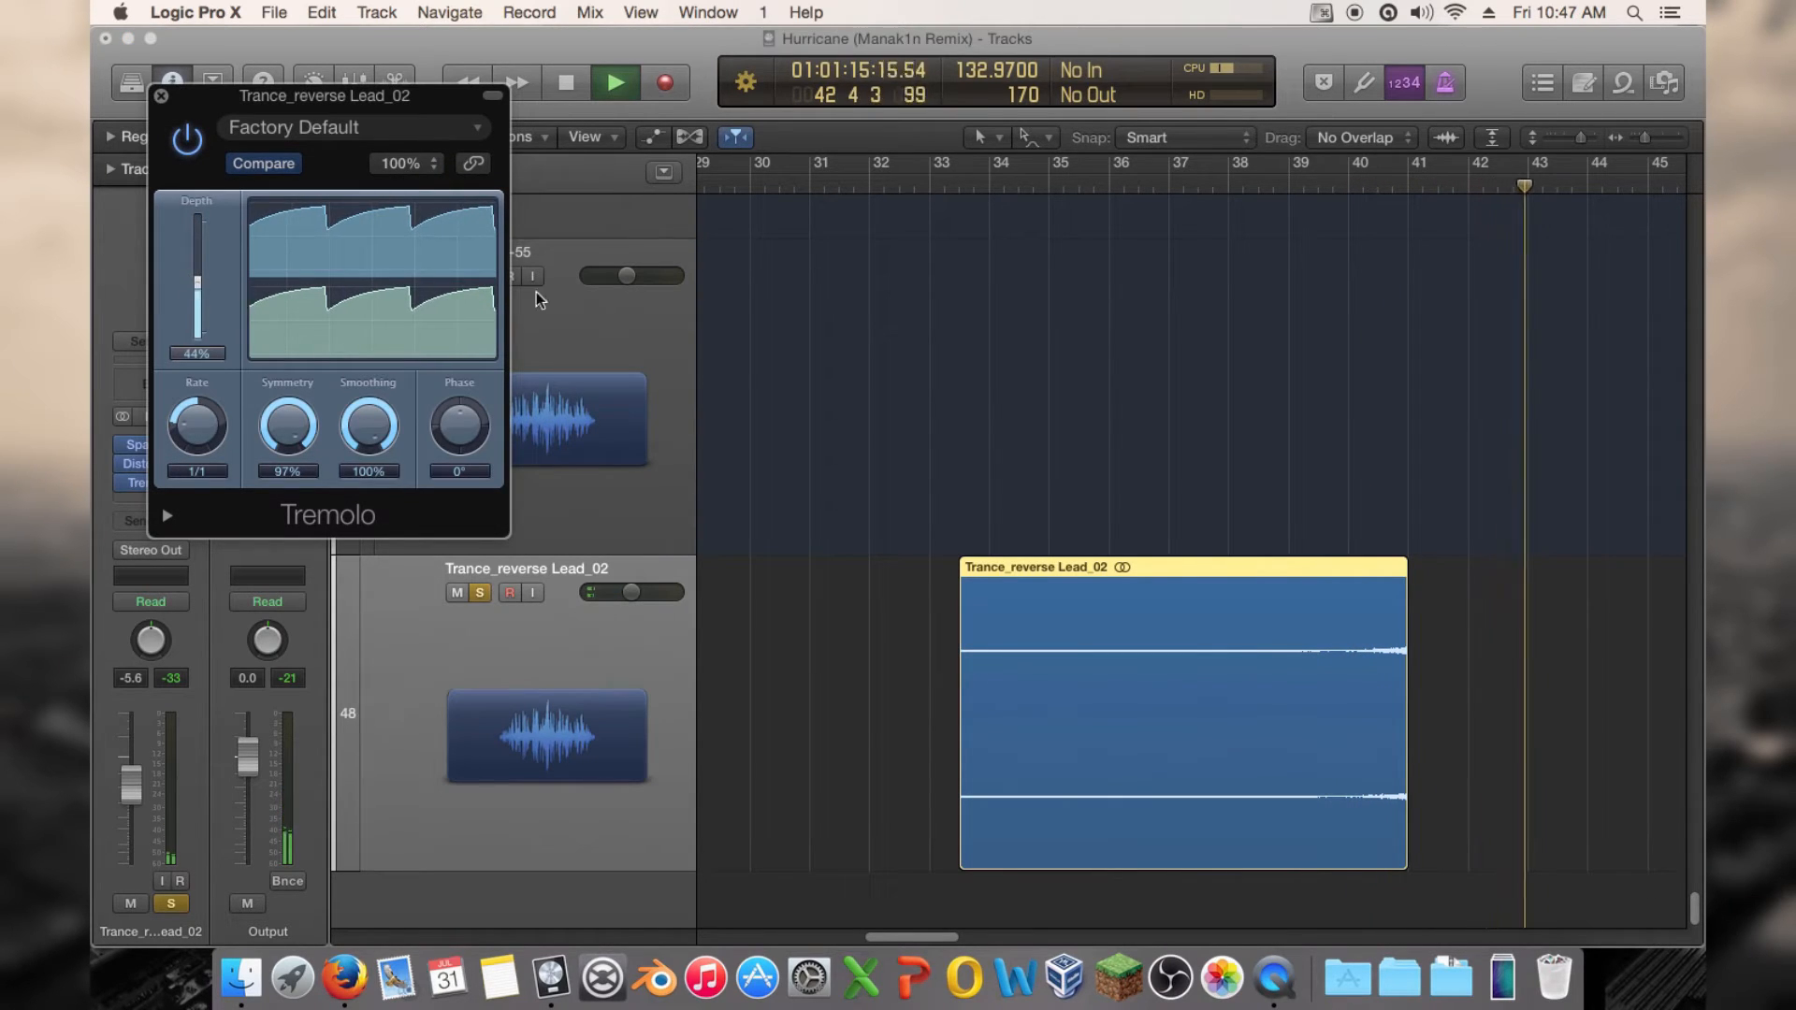
key(space)
Audition the Trance_reverse Lead_02 region one bar later in the unsoloed mix, and move it back to end at bar 41
drag(1344, 661, 1403, 659)
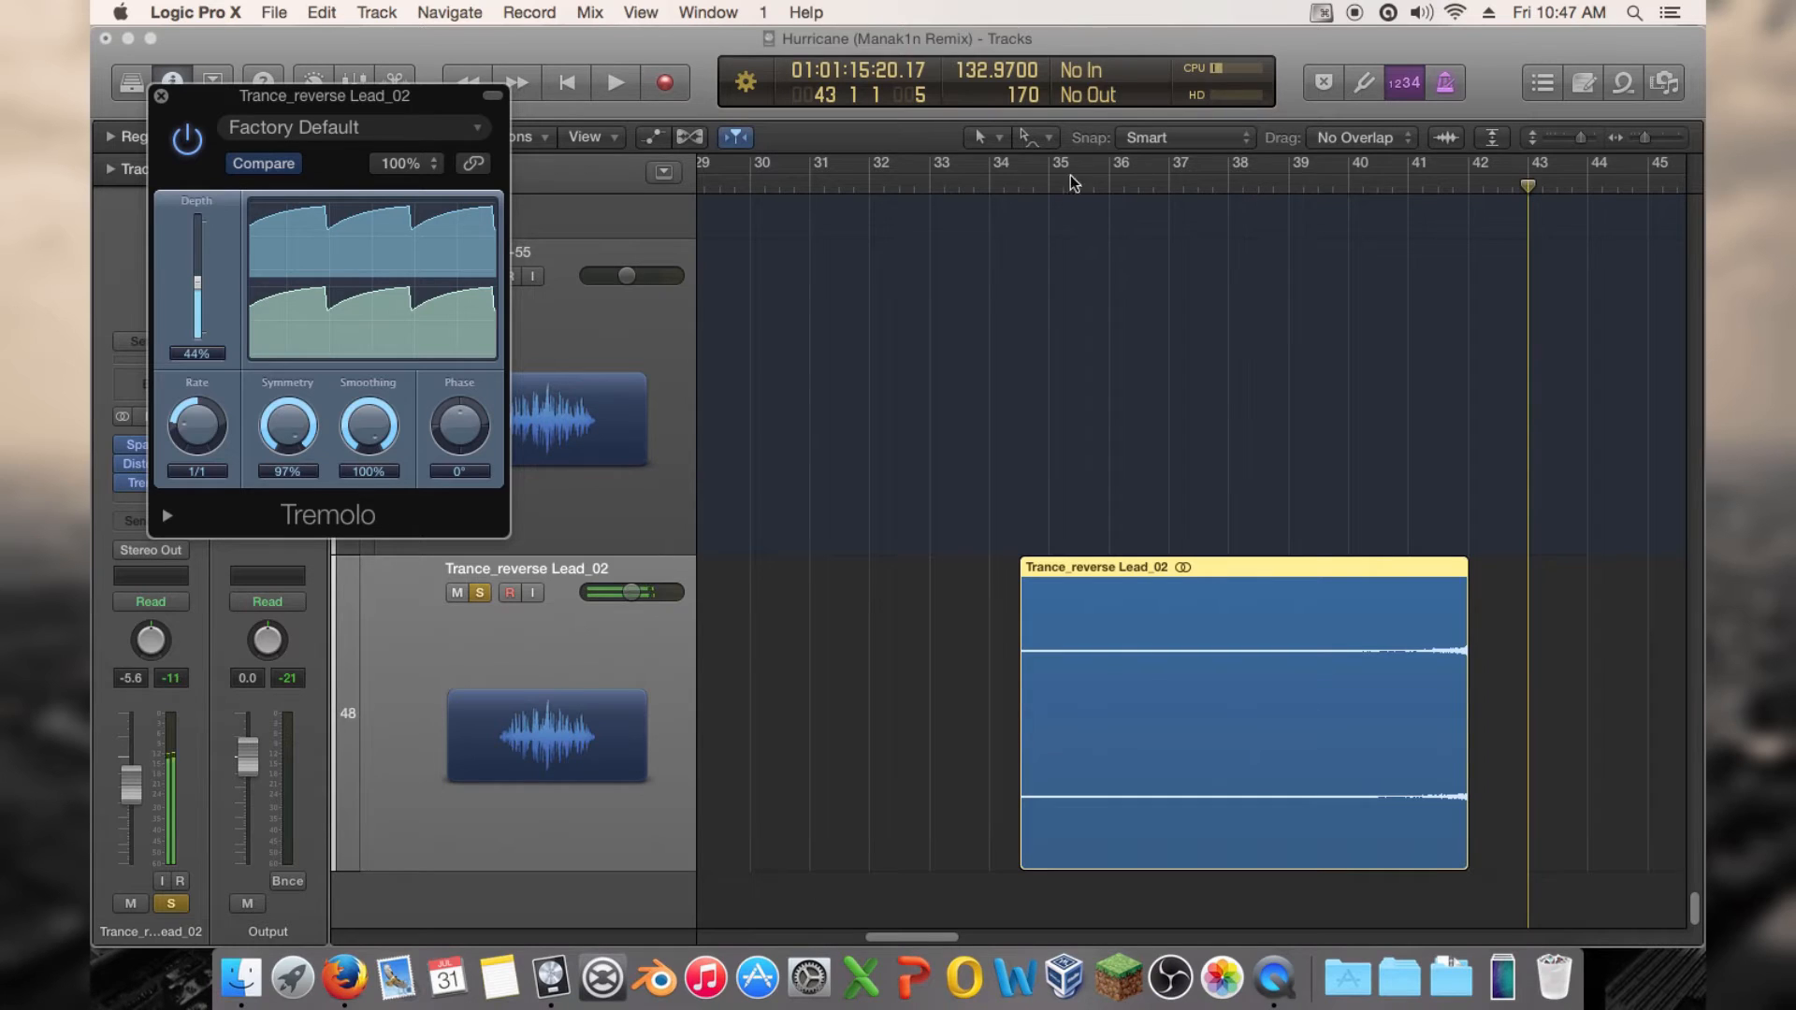
key(space)
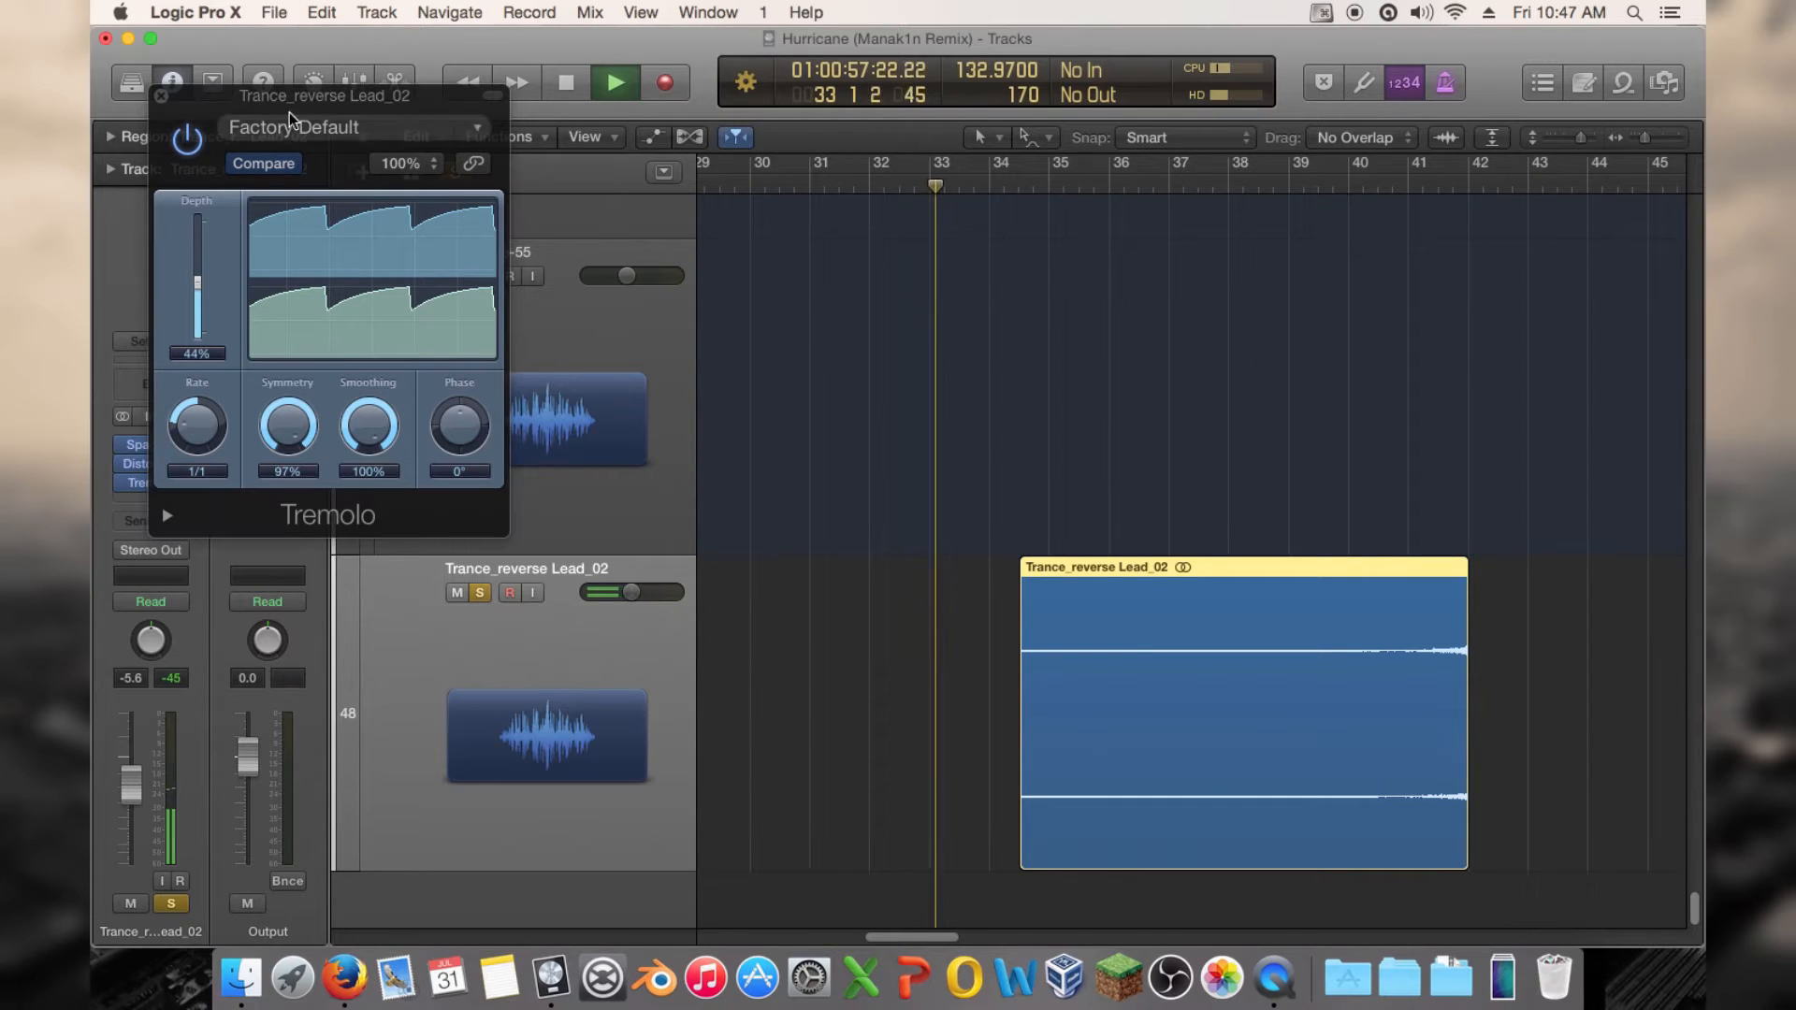
click(161, 96)
click(173, 902)
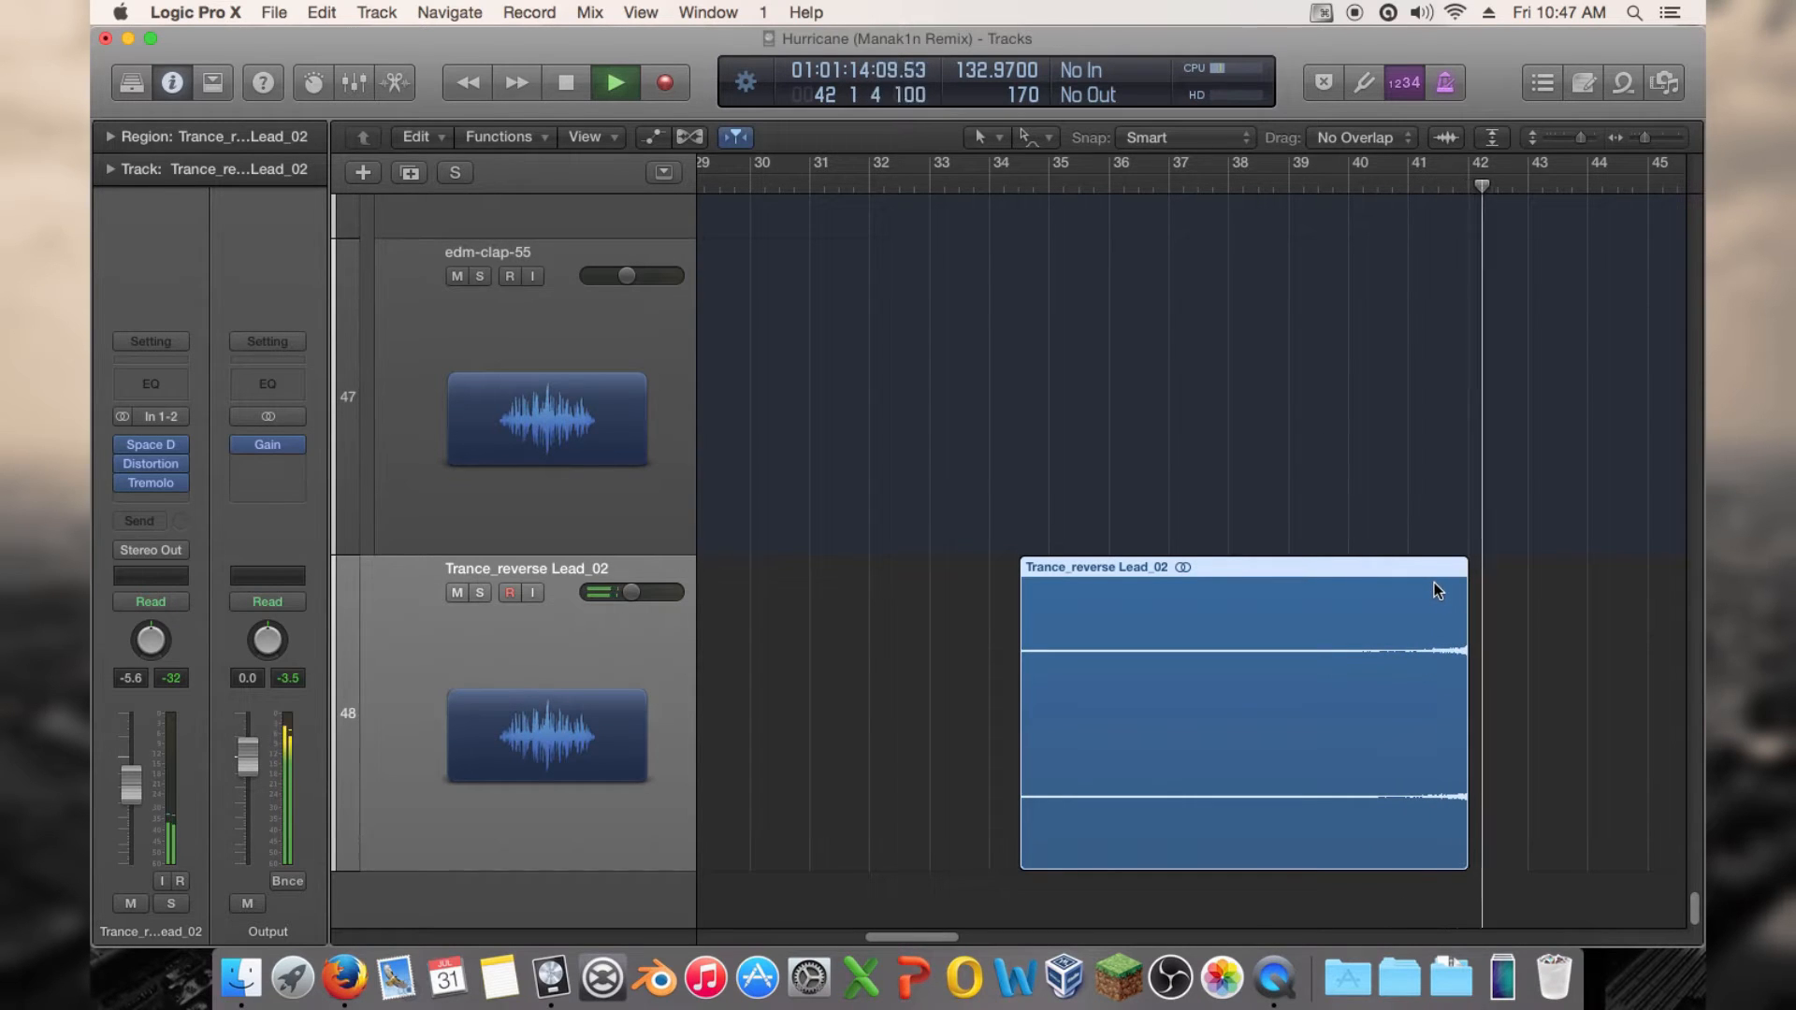
key(space)
drag(1404, 582, 1380, 585)
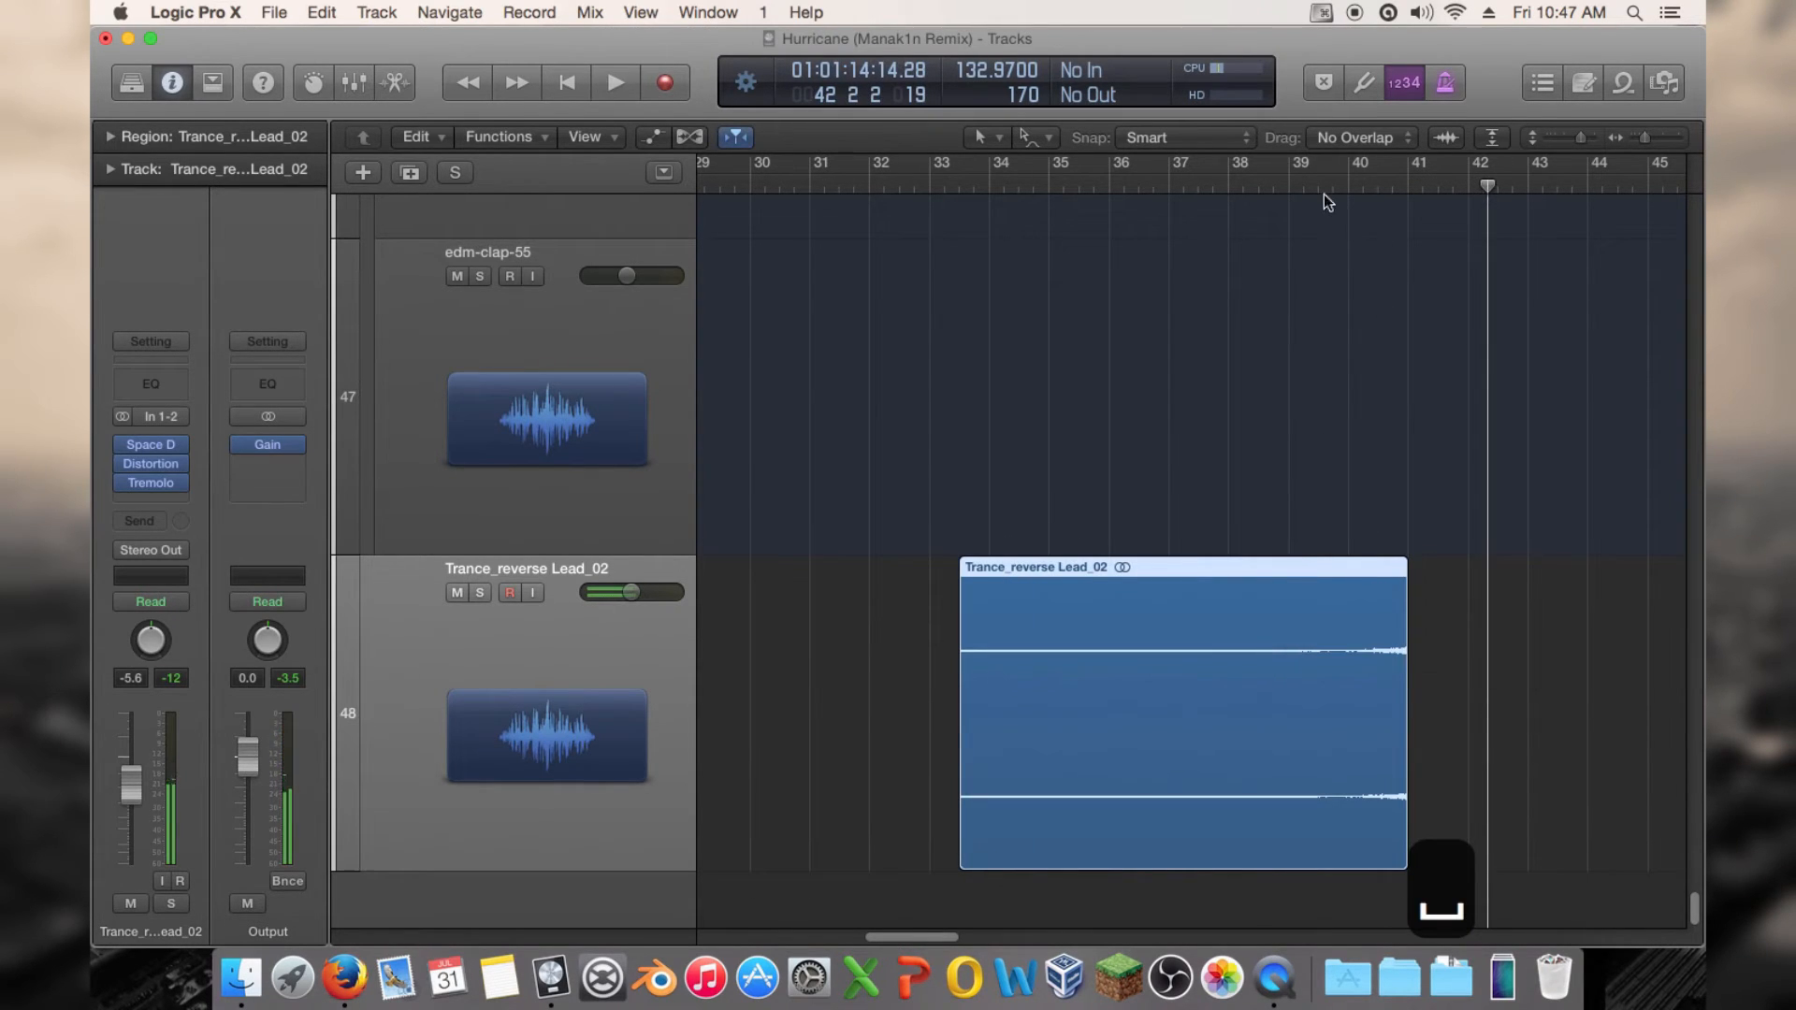
key(space)
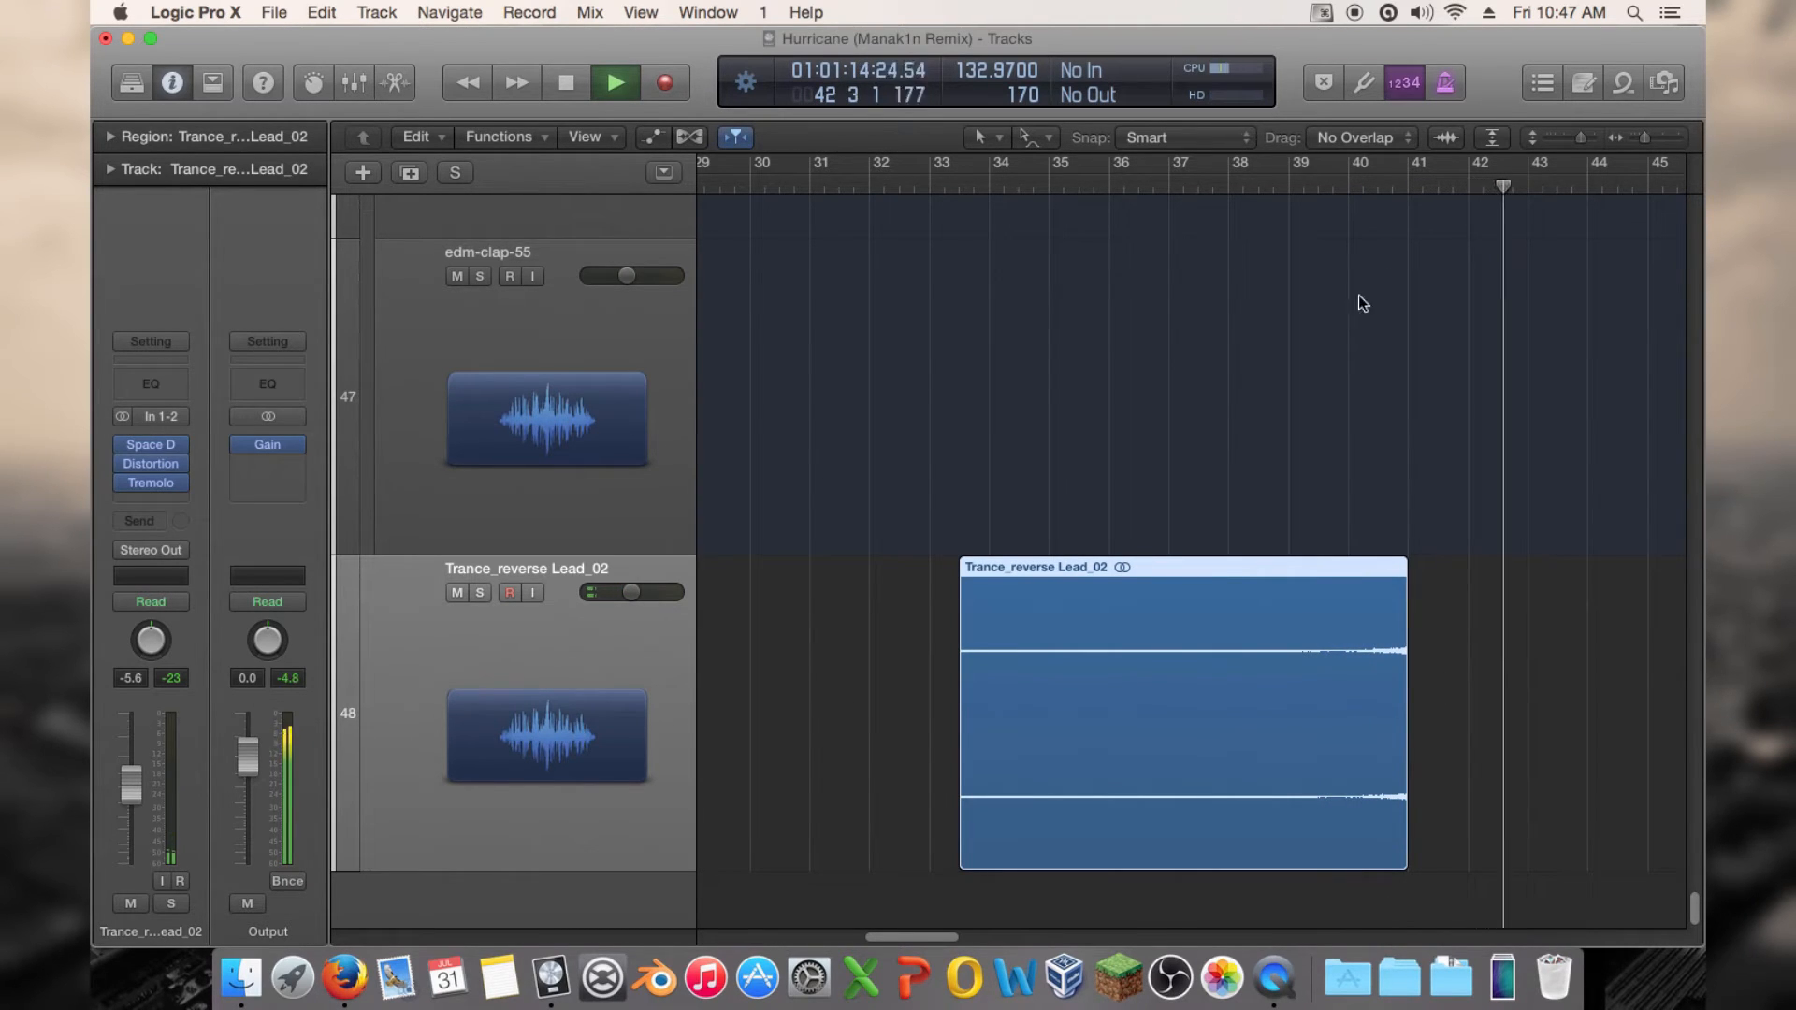
Play the build-up from about bar 37 while comparing Trance_reverse Lead_02 muted and unmuted, leaving the track muted
drag(1643, 138, 1564, 137)
click(1065, 176)
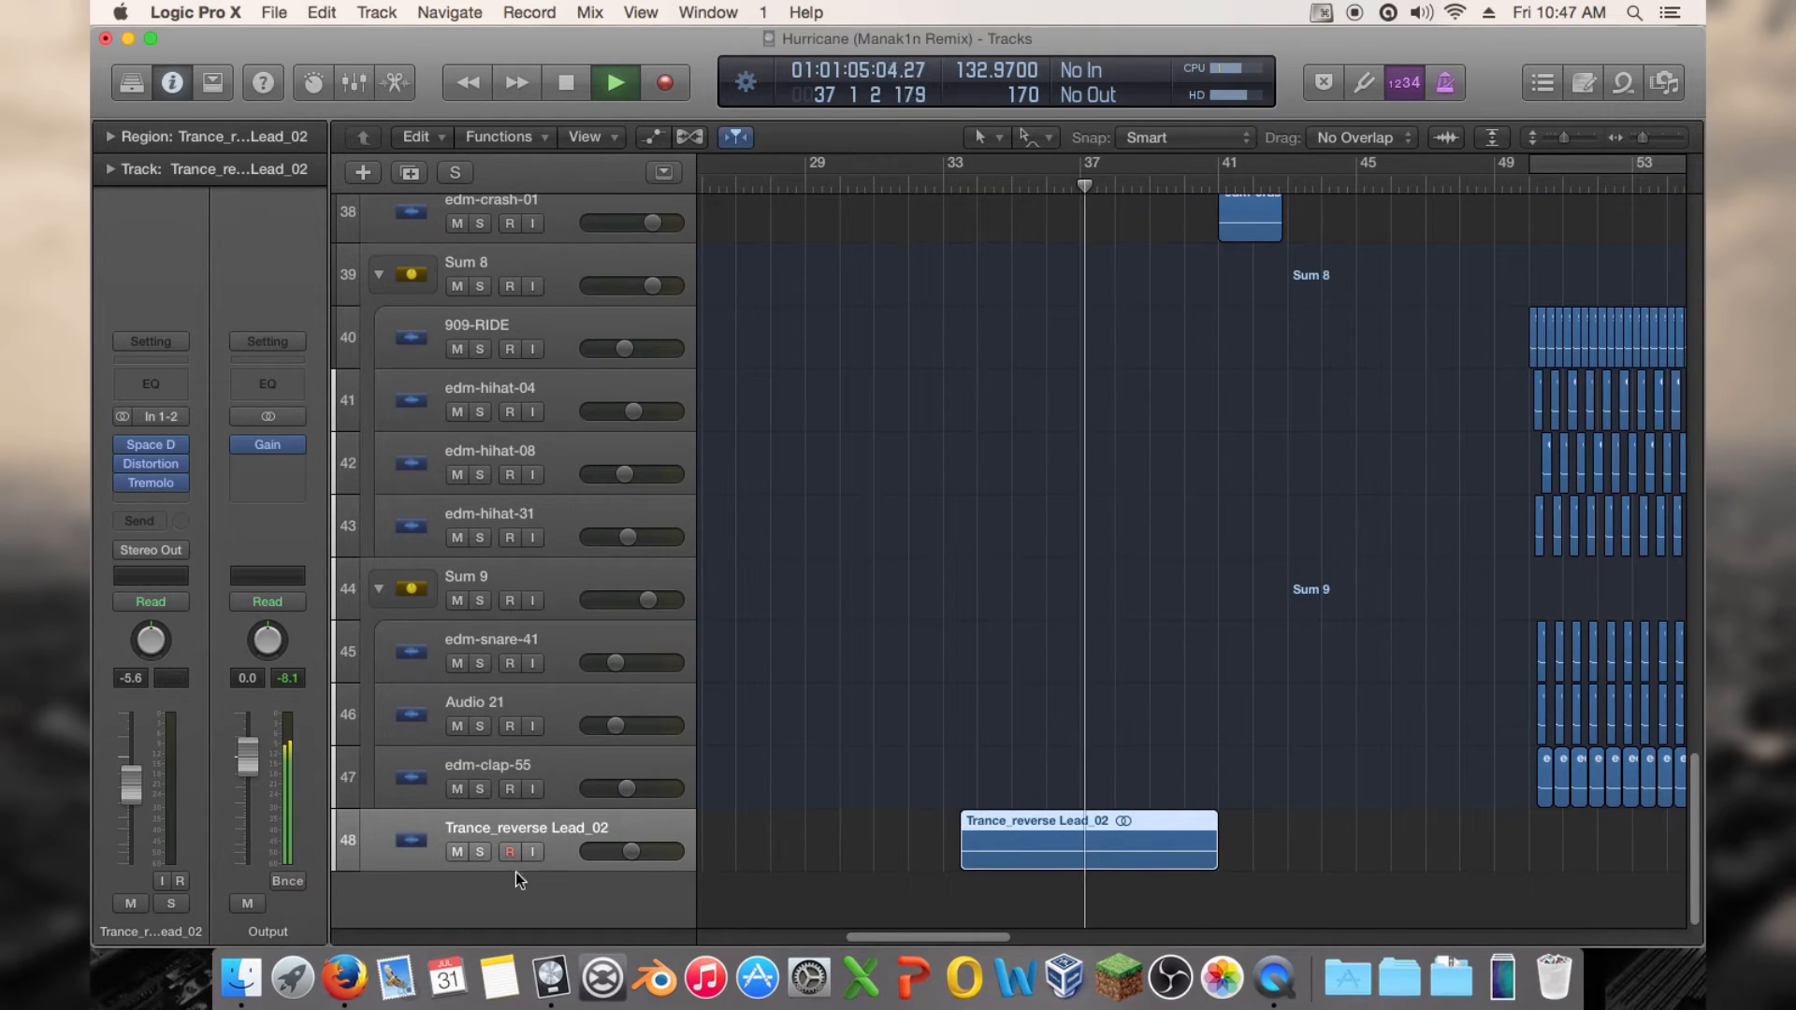
click(457, 852)
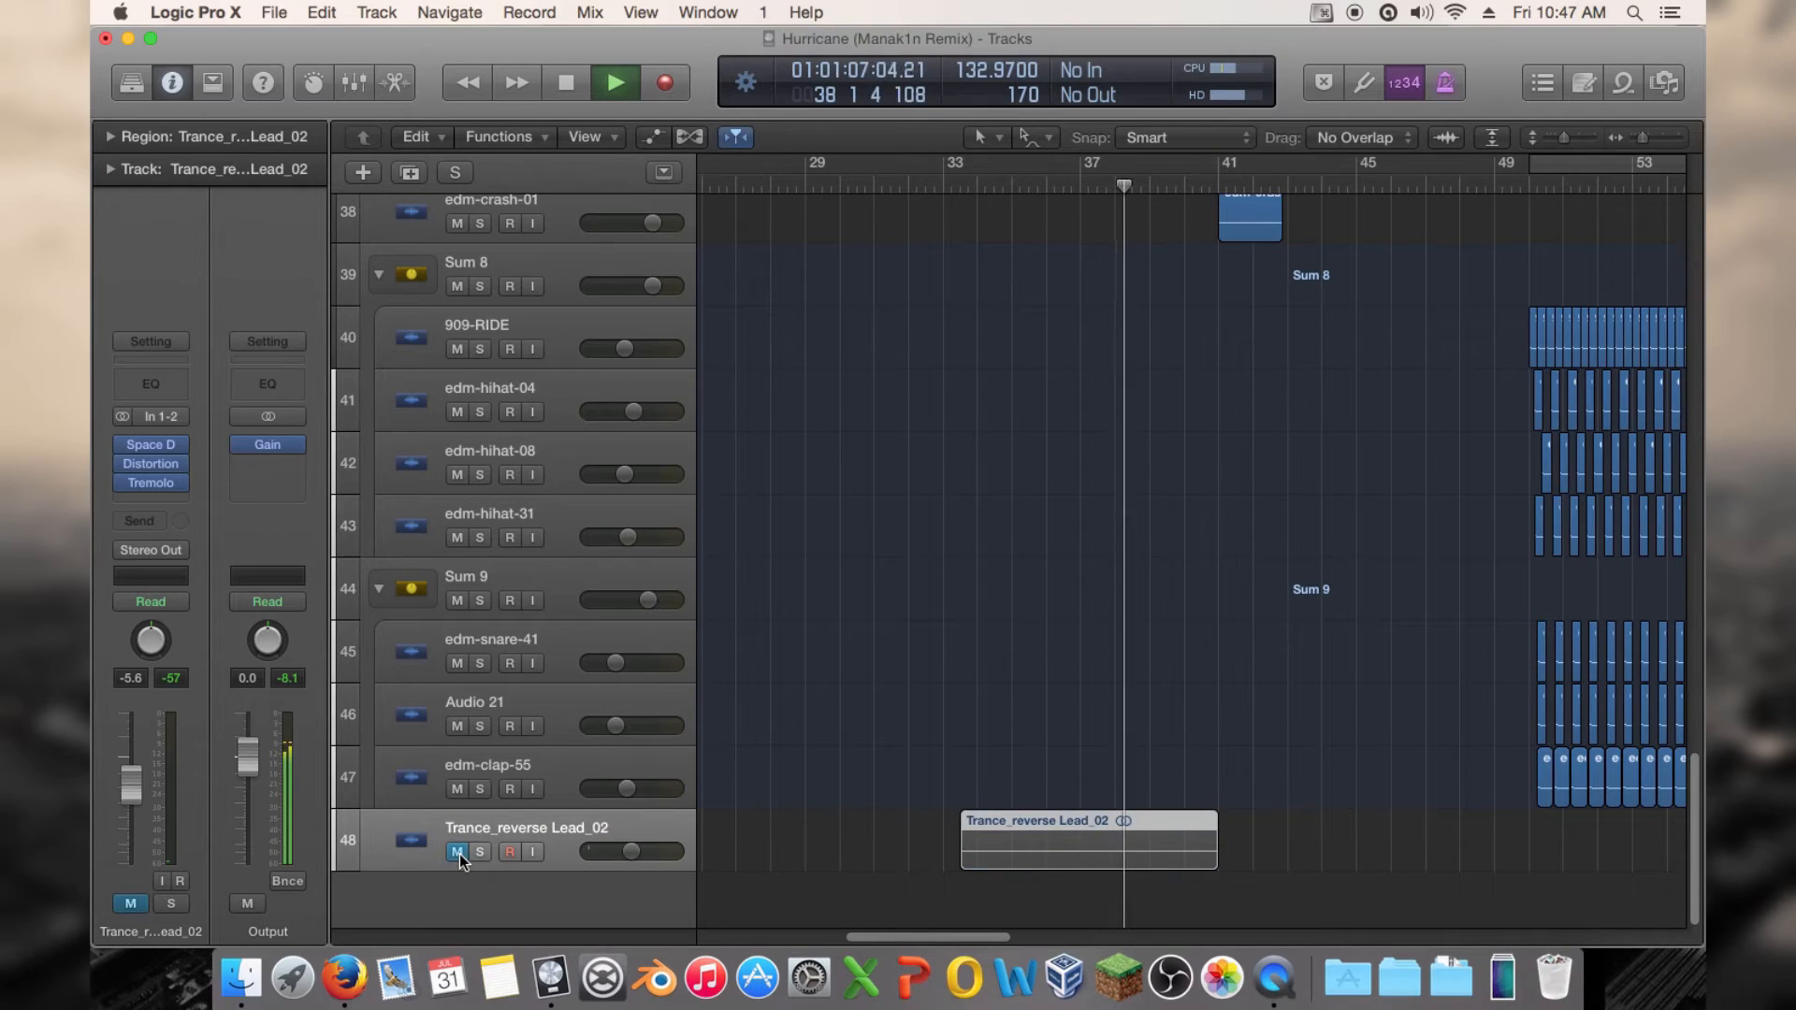
click(457, 852)
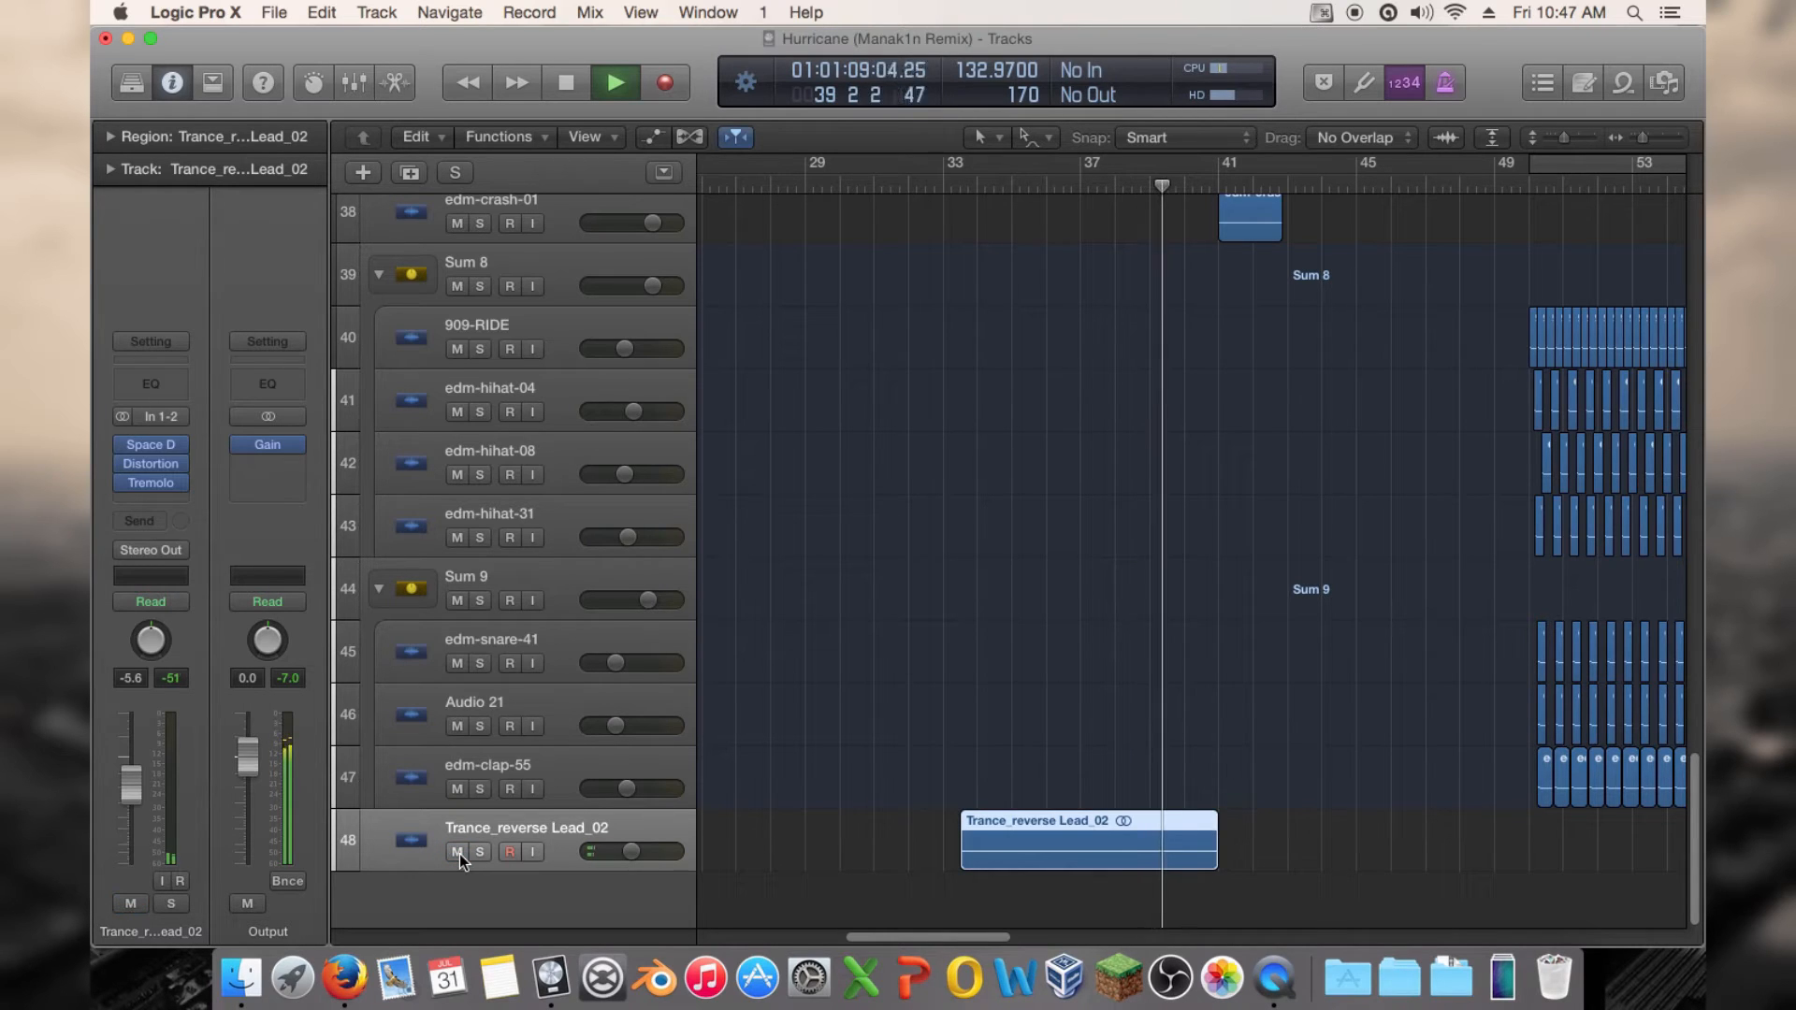
click(457, 852)
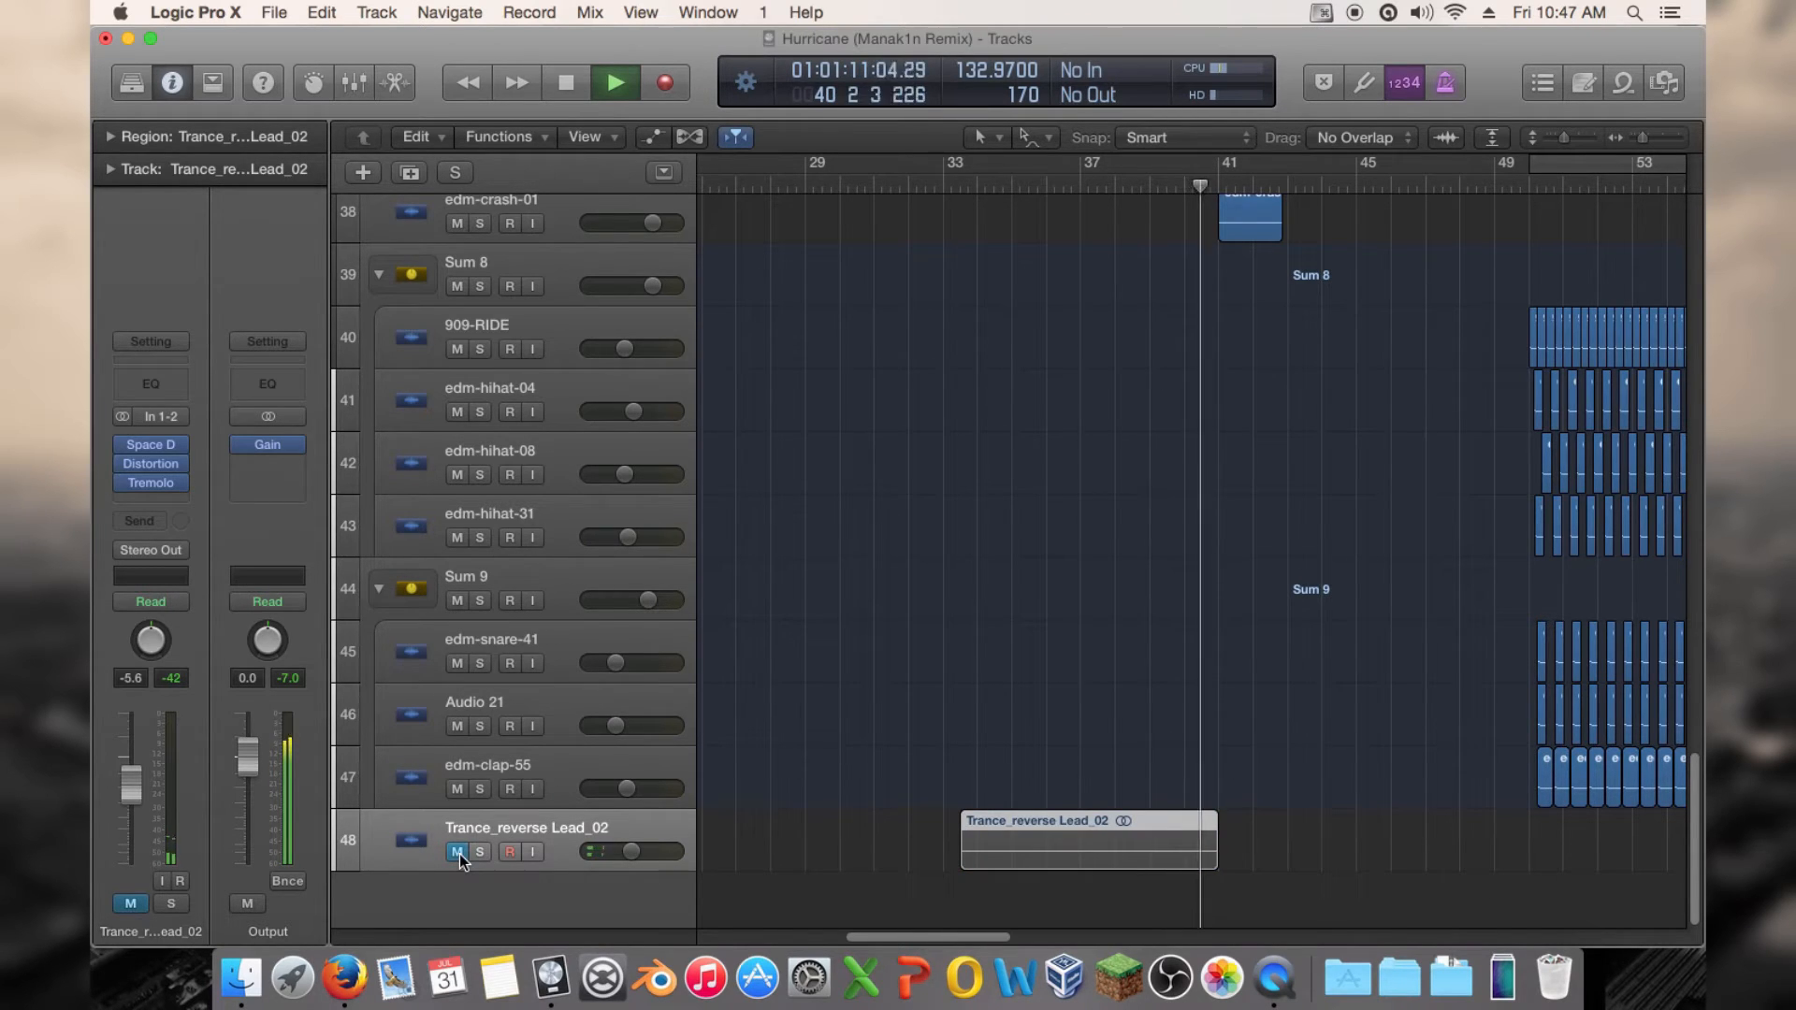
click(457, 853)
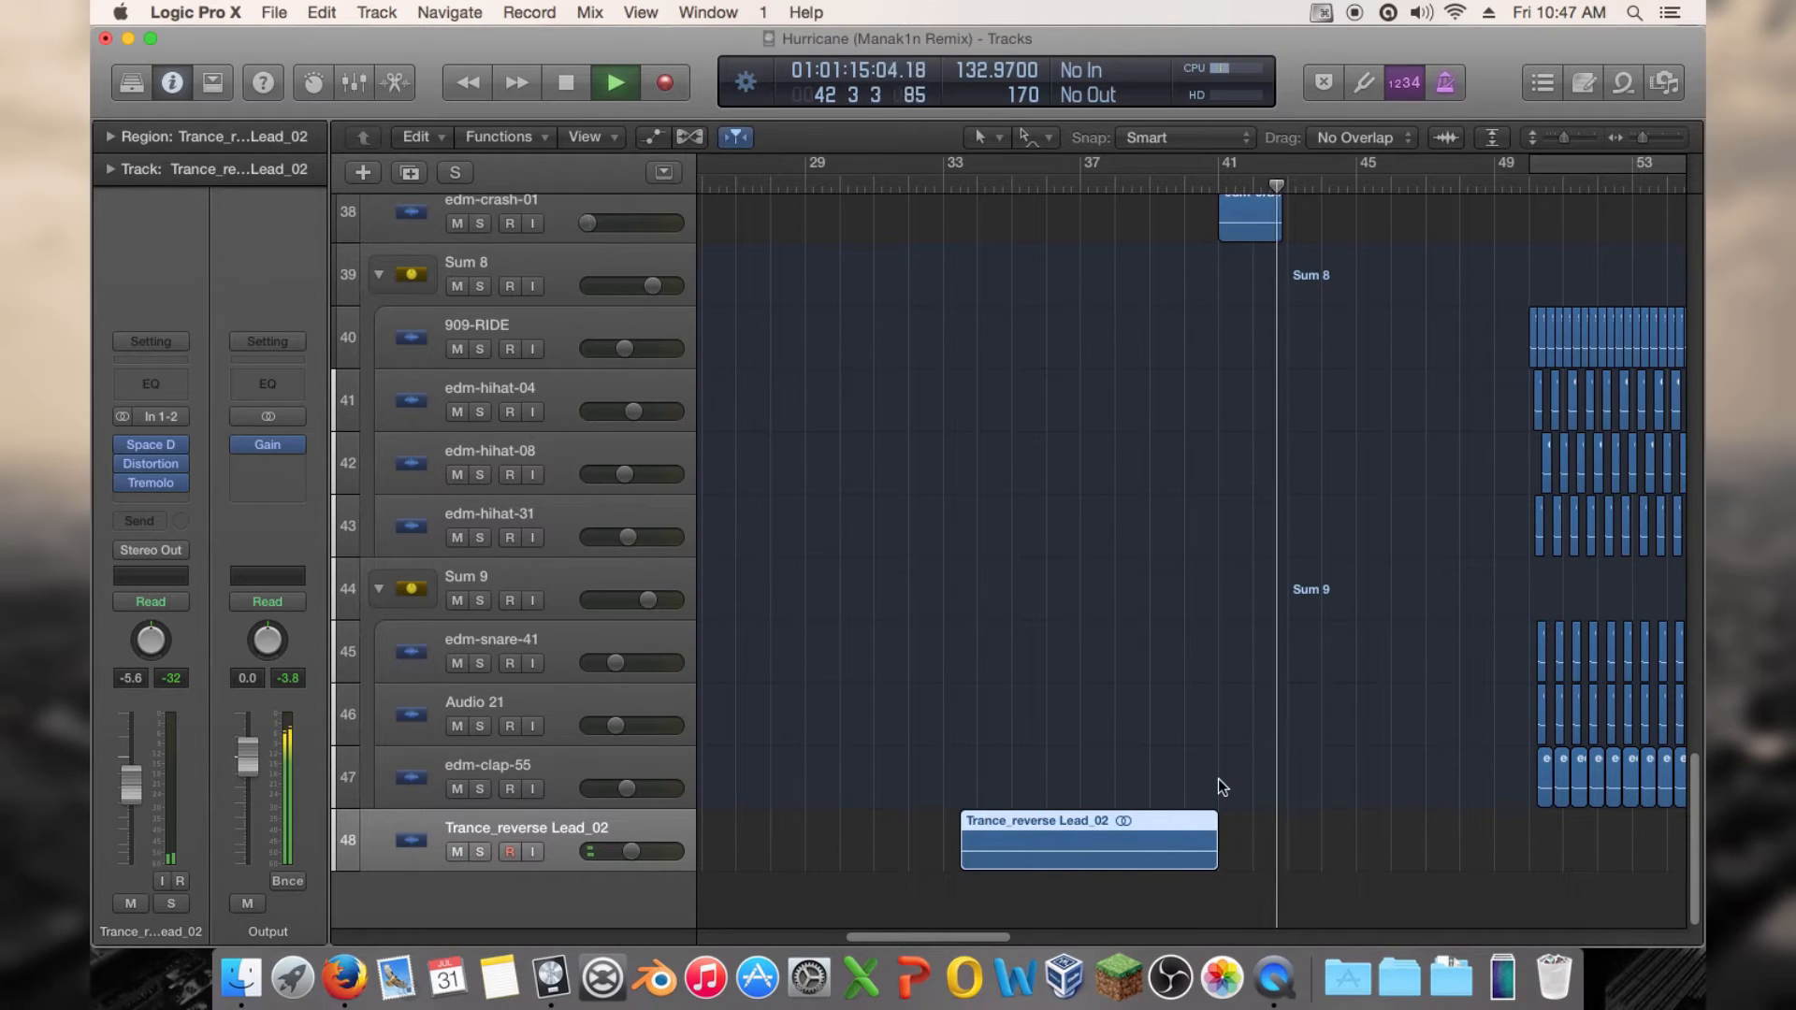
scroll(1216, 778, up, 5)
scroll(1216, 777, down, 5)
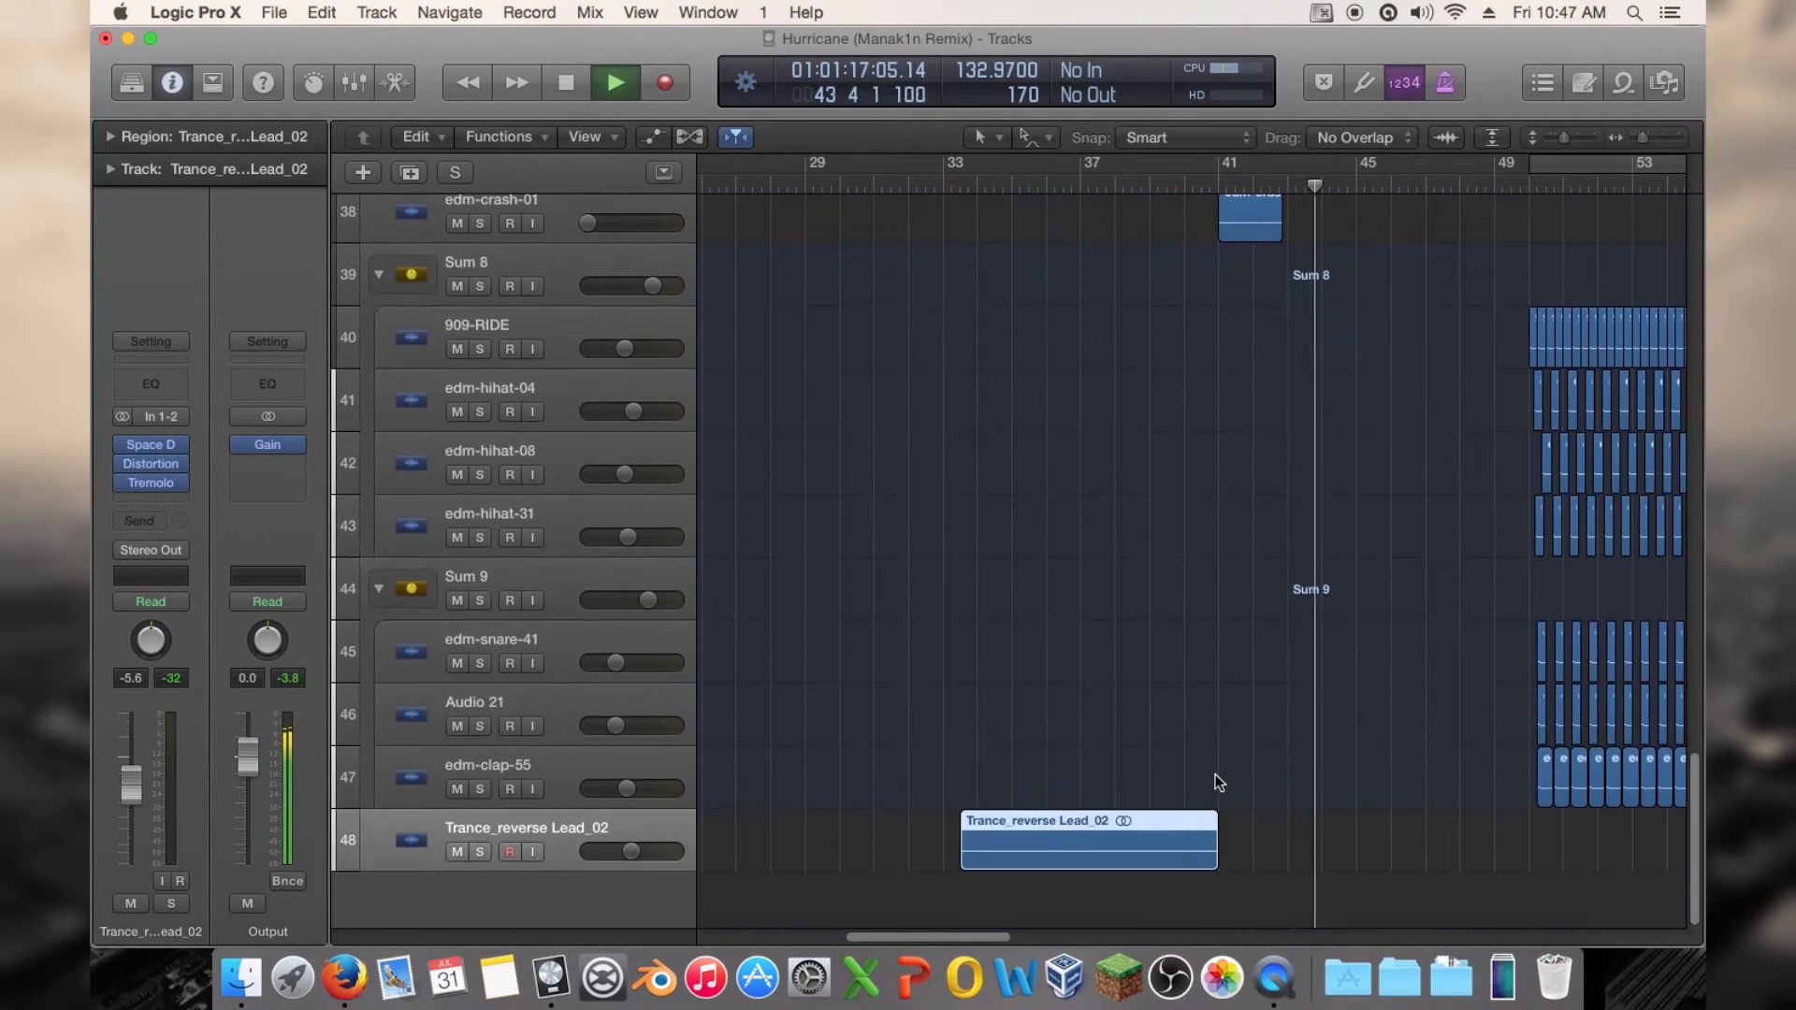
click(456, 852)
scroll(1592, 275, up, 4)
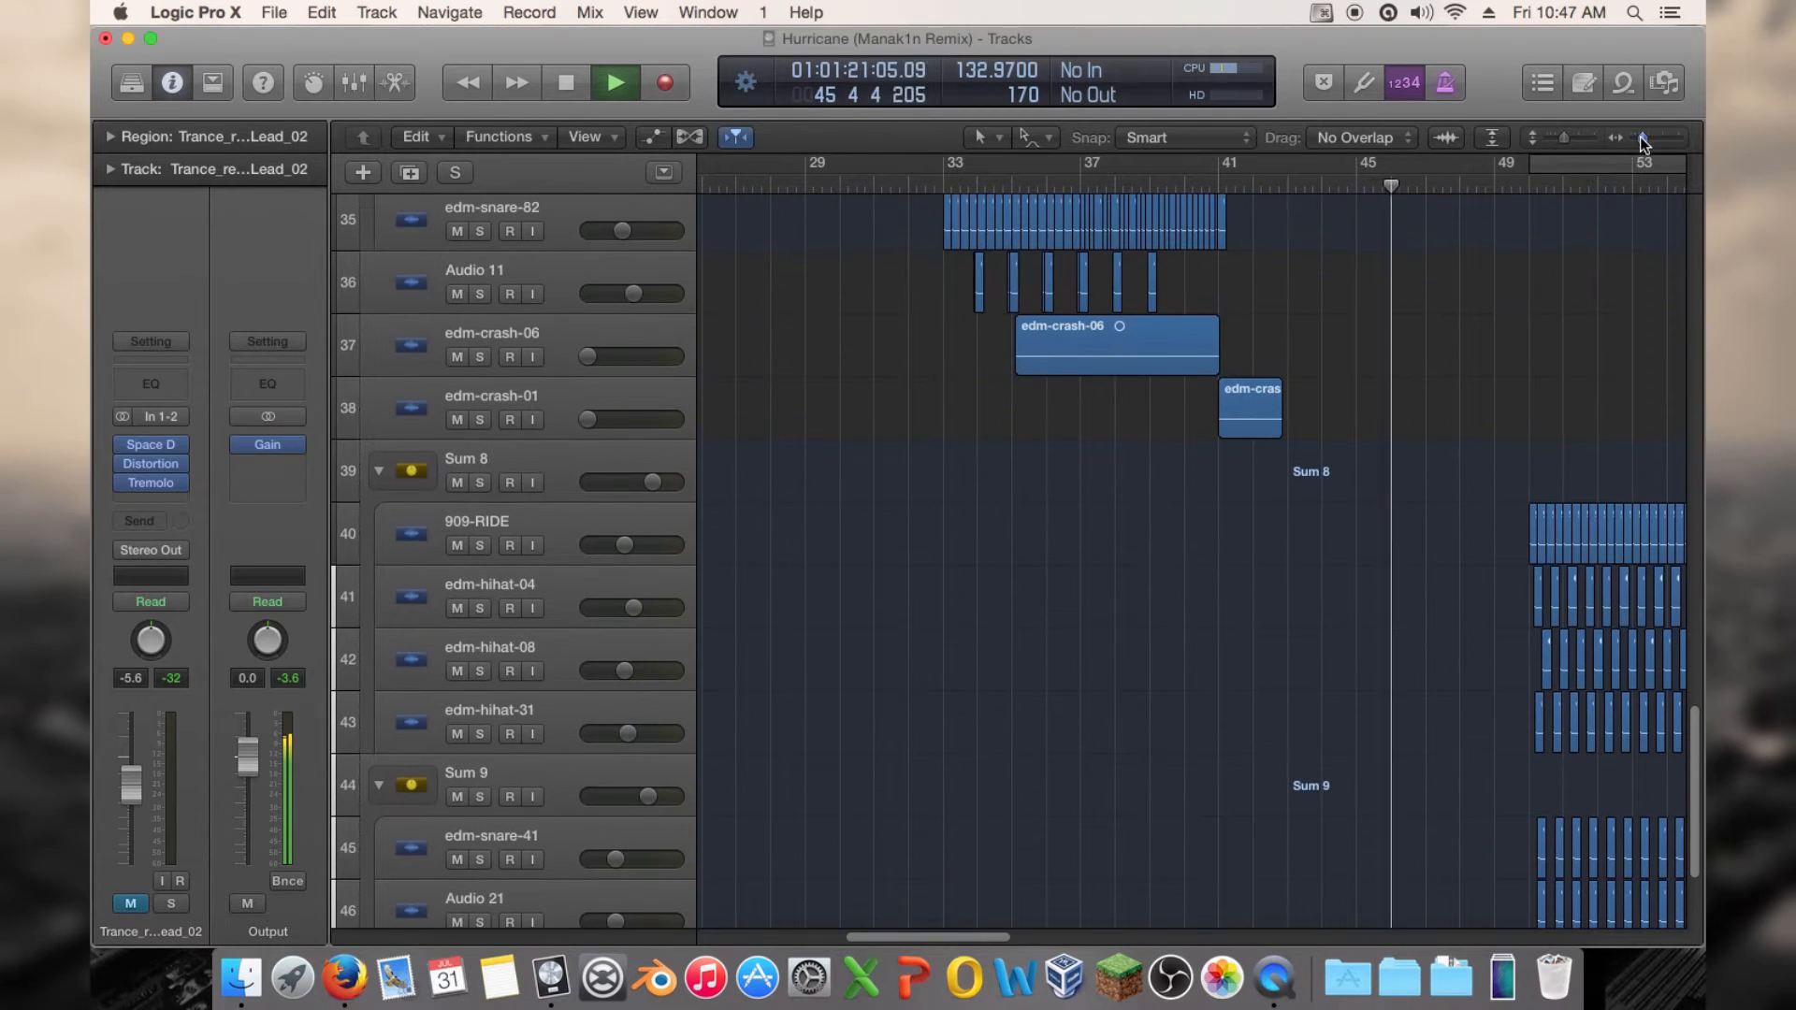
drag(1643, 138, 1546, 138)
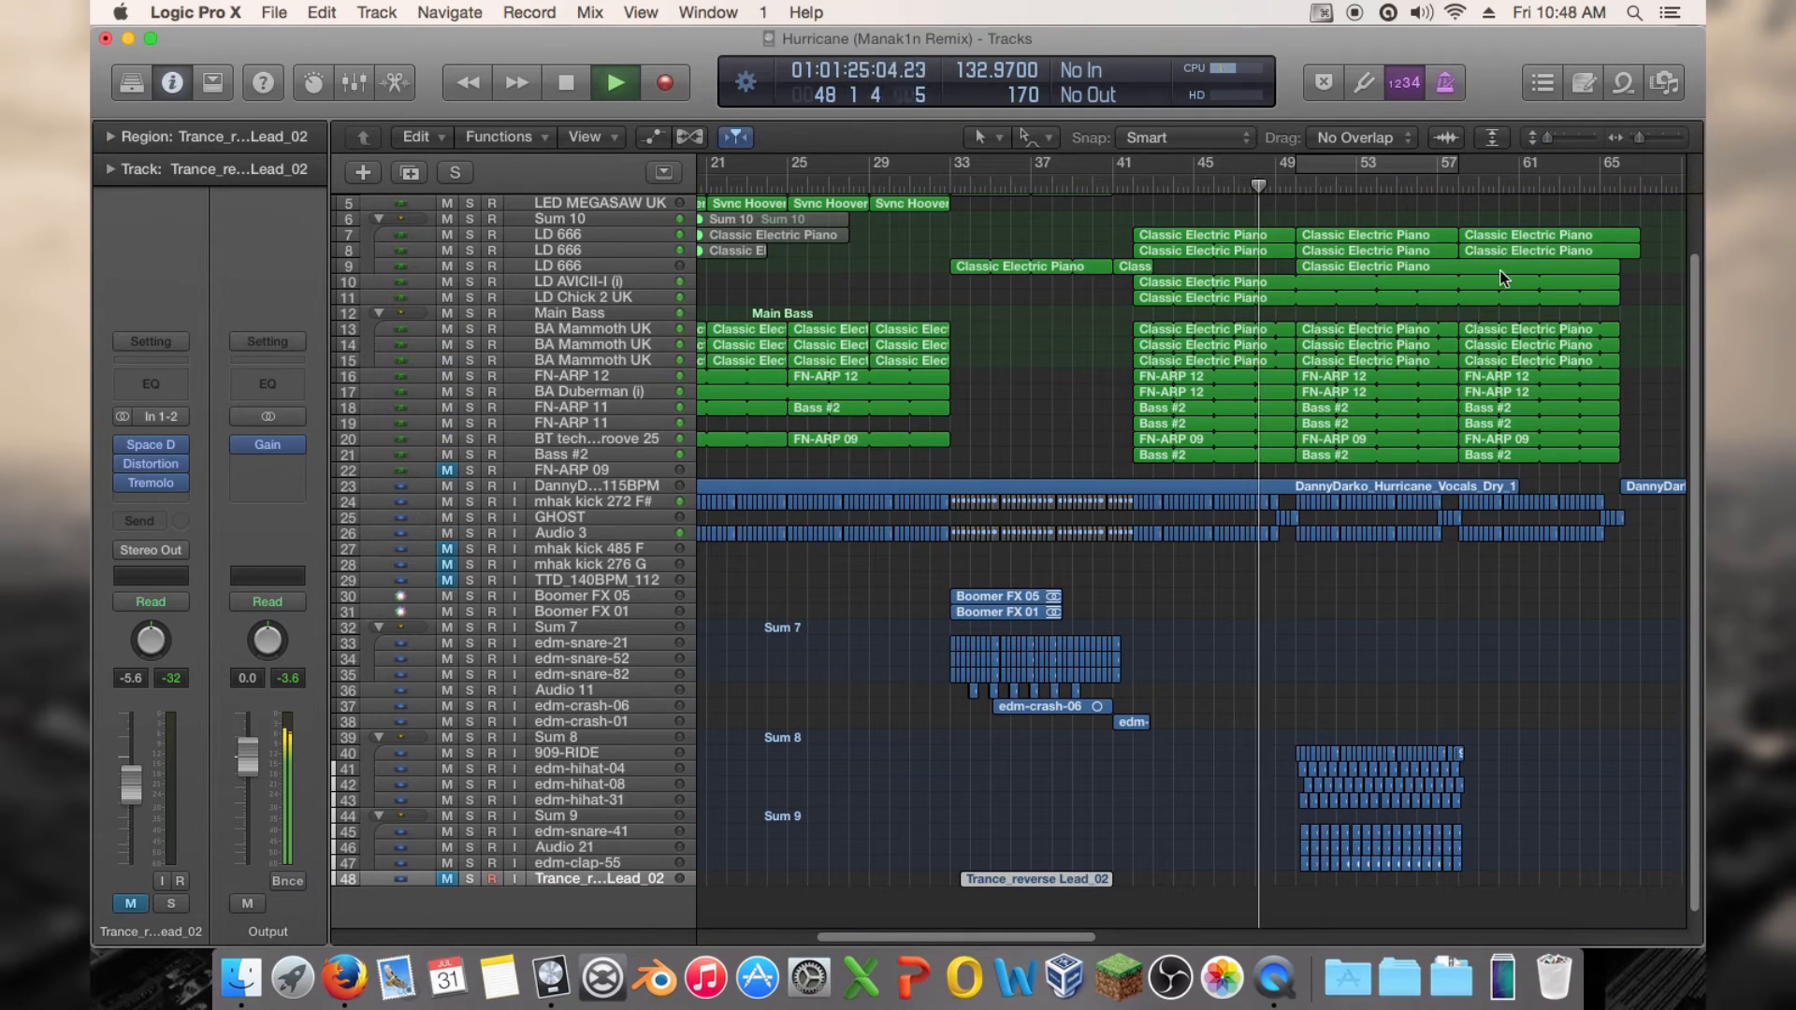
key(space)
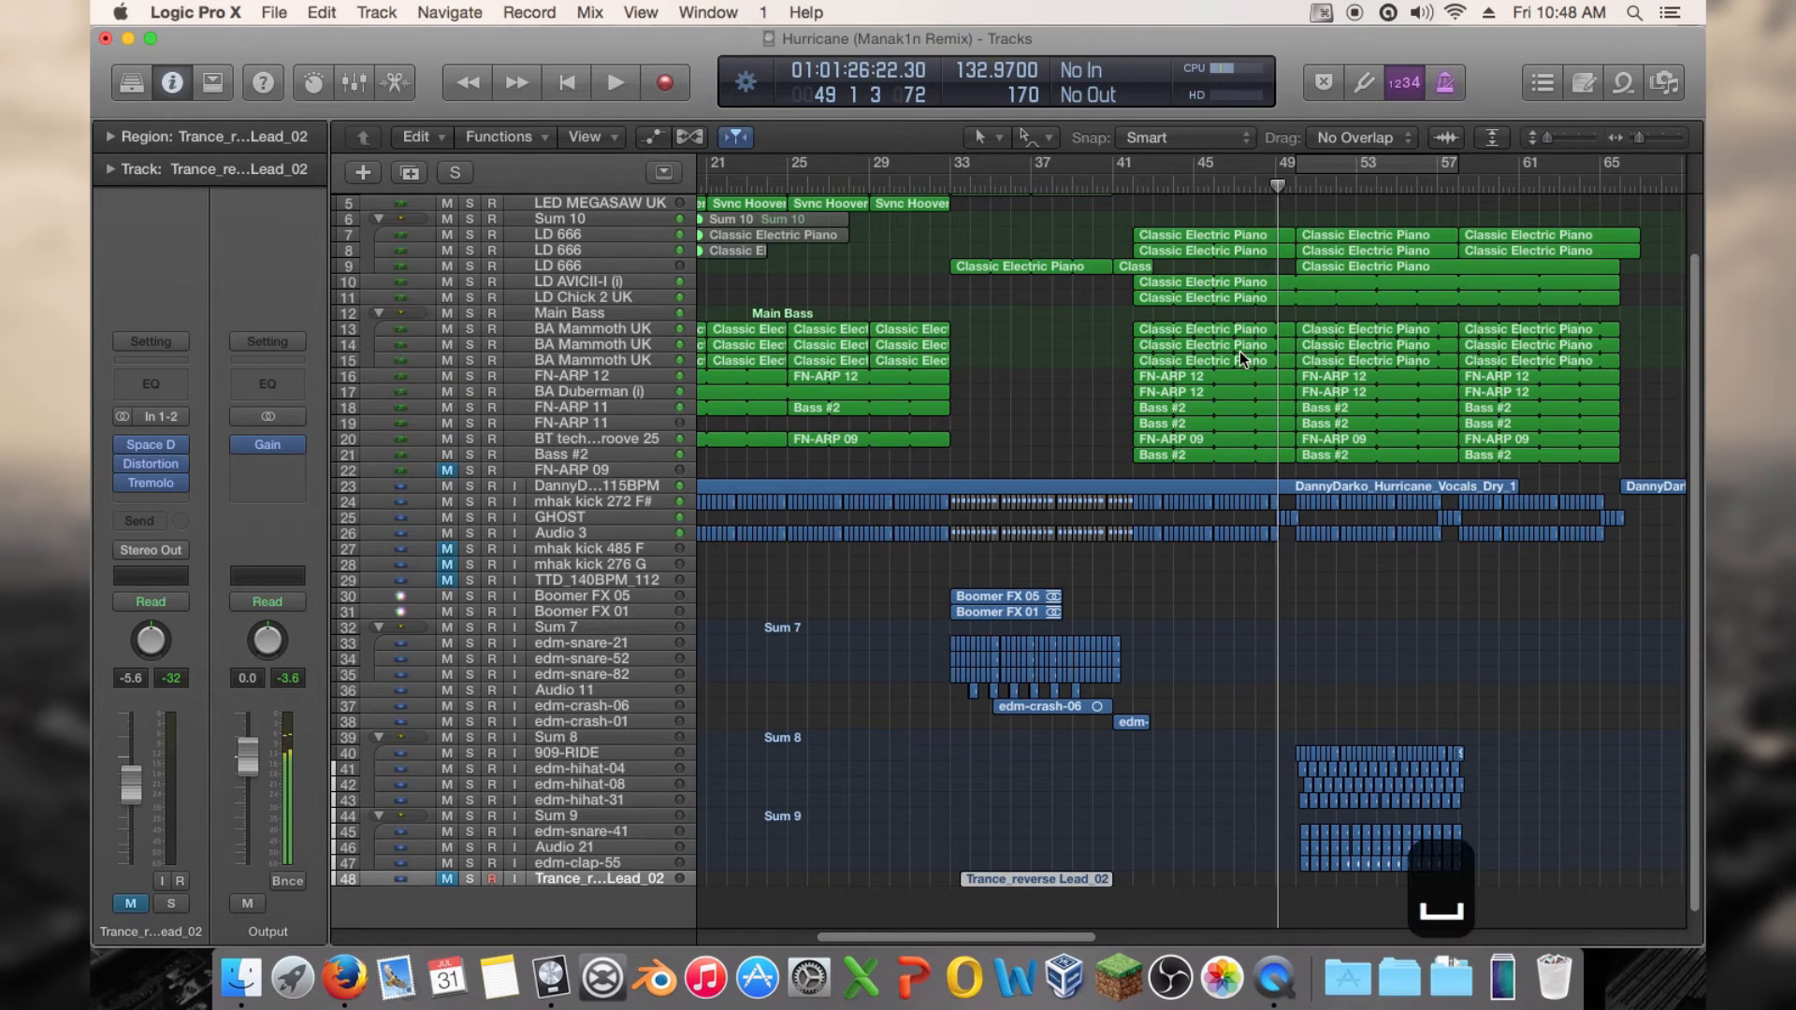
Browse the My Samples folder for further effects, checking the contents of trance-sample-pack and musicradar-trance-samples
click(1665, 83)
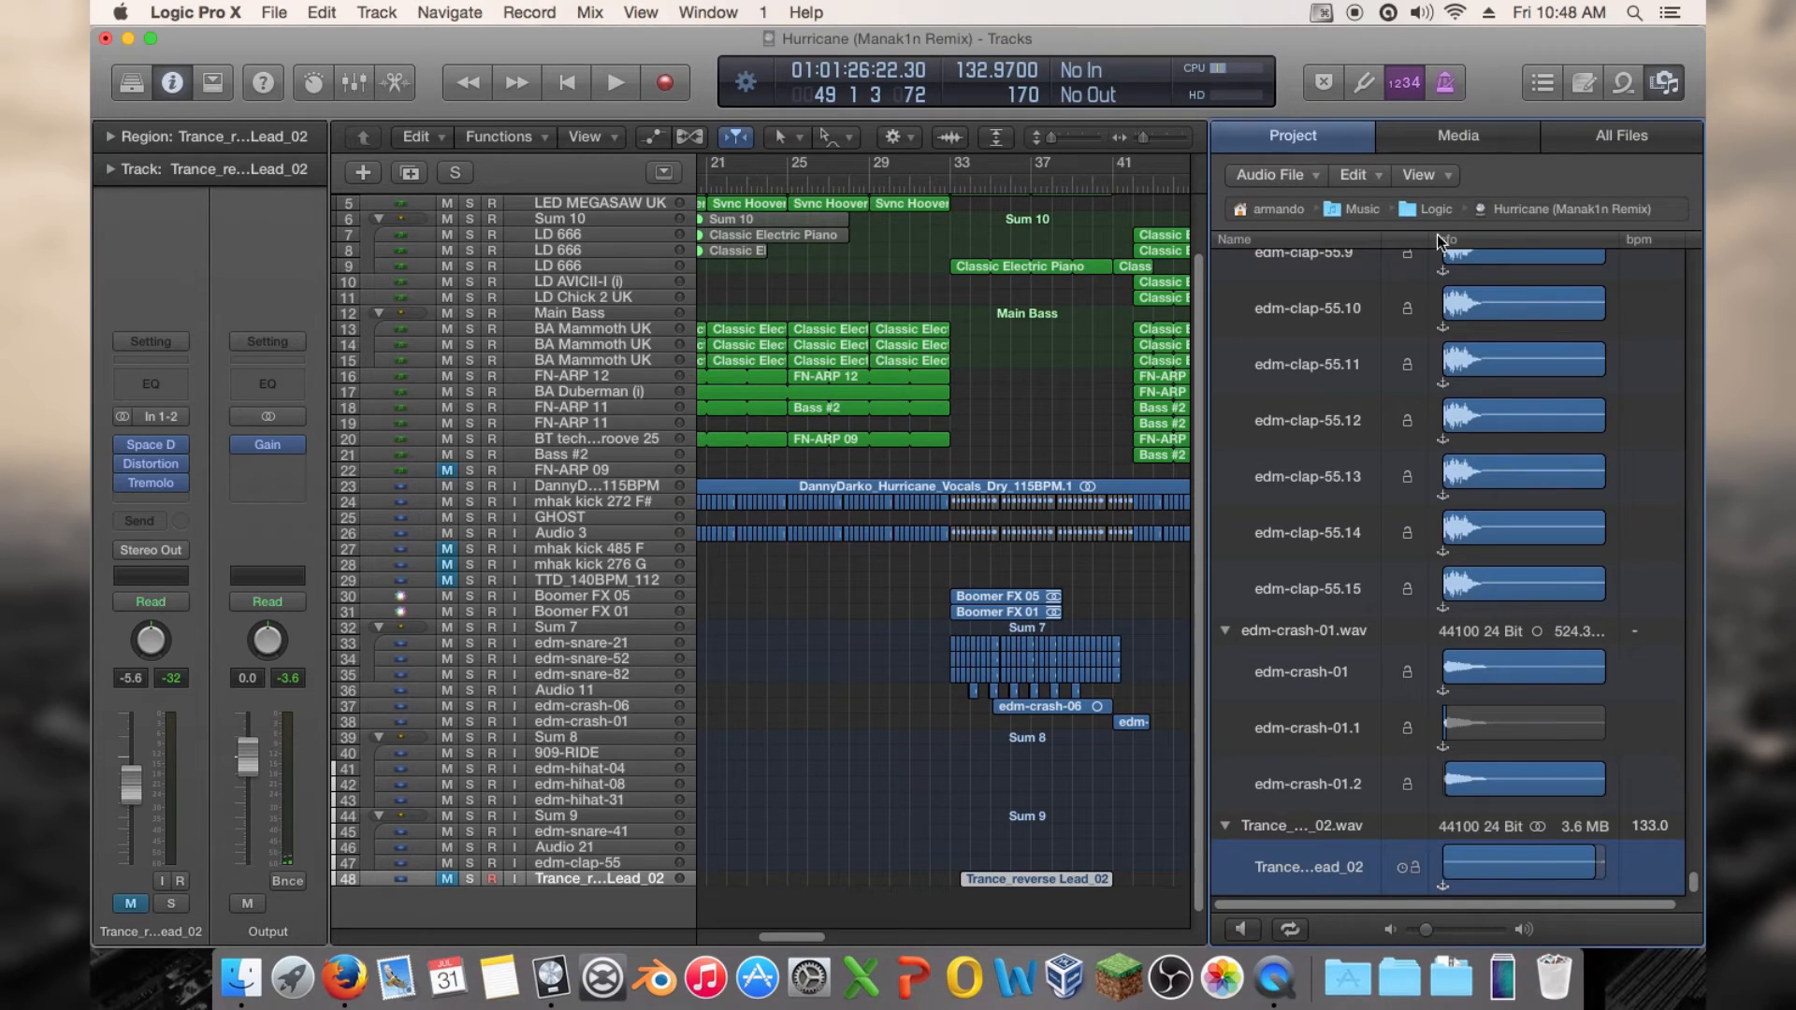
click(1578, 142)
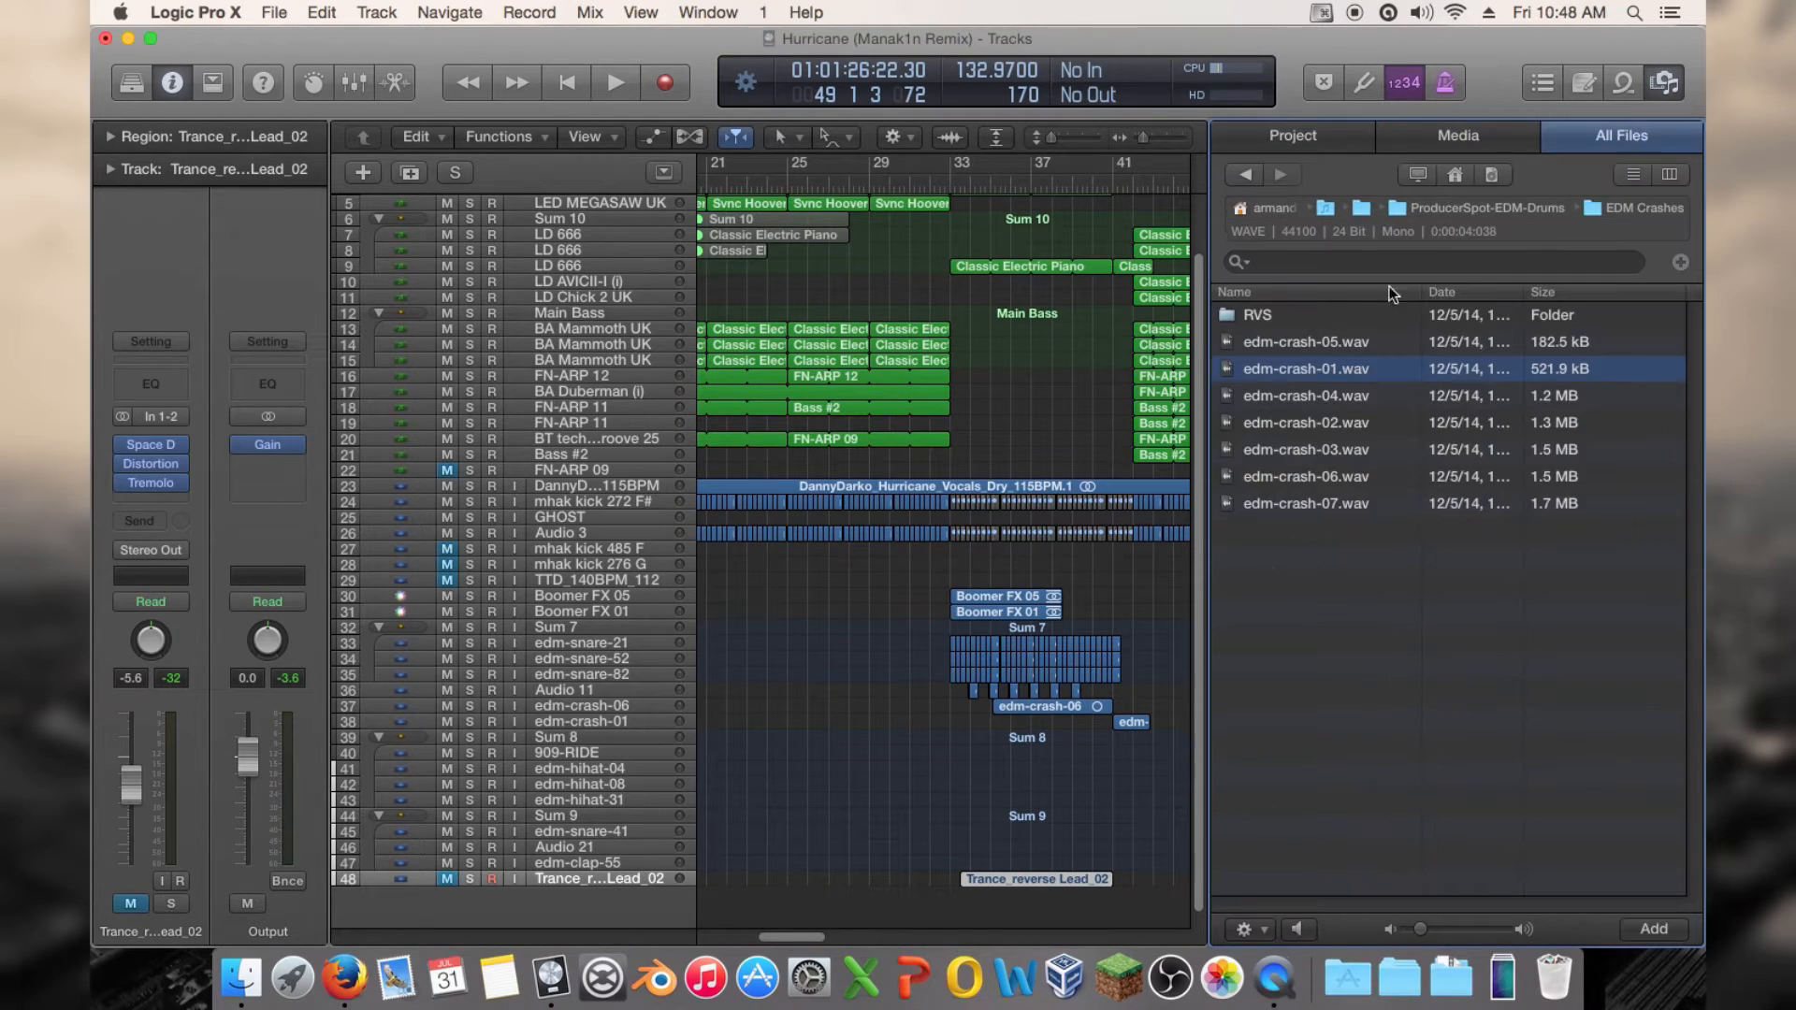
click(1523, 208)
click(1424, 208)
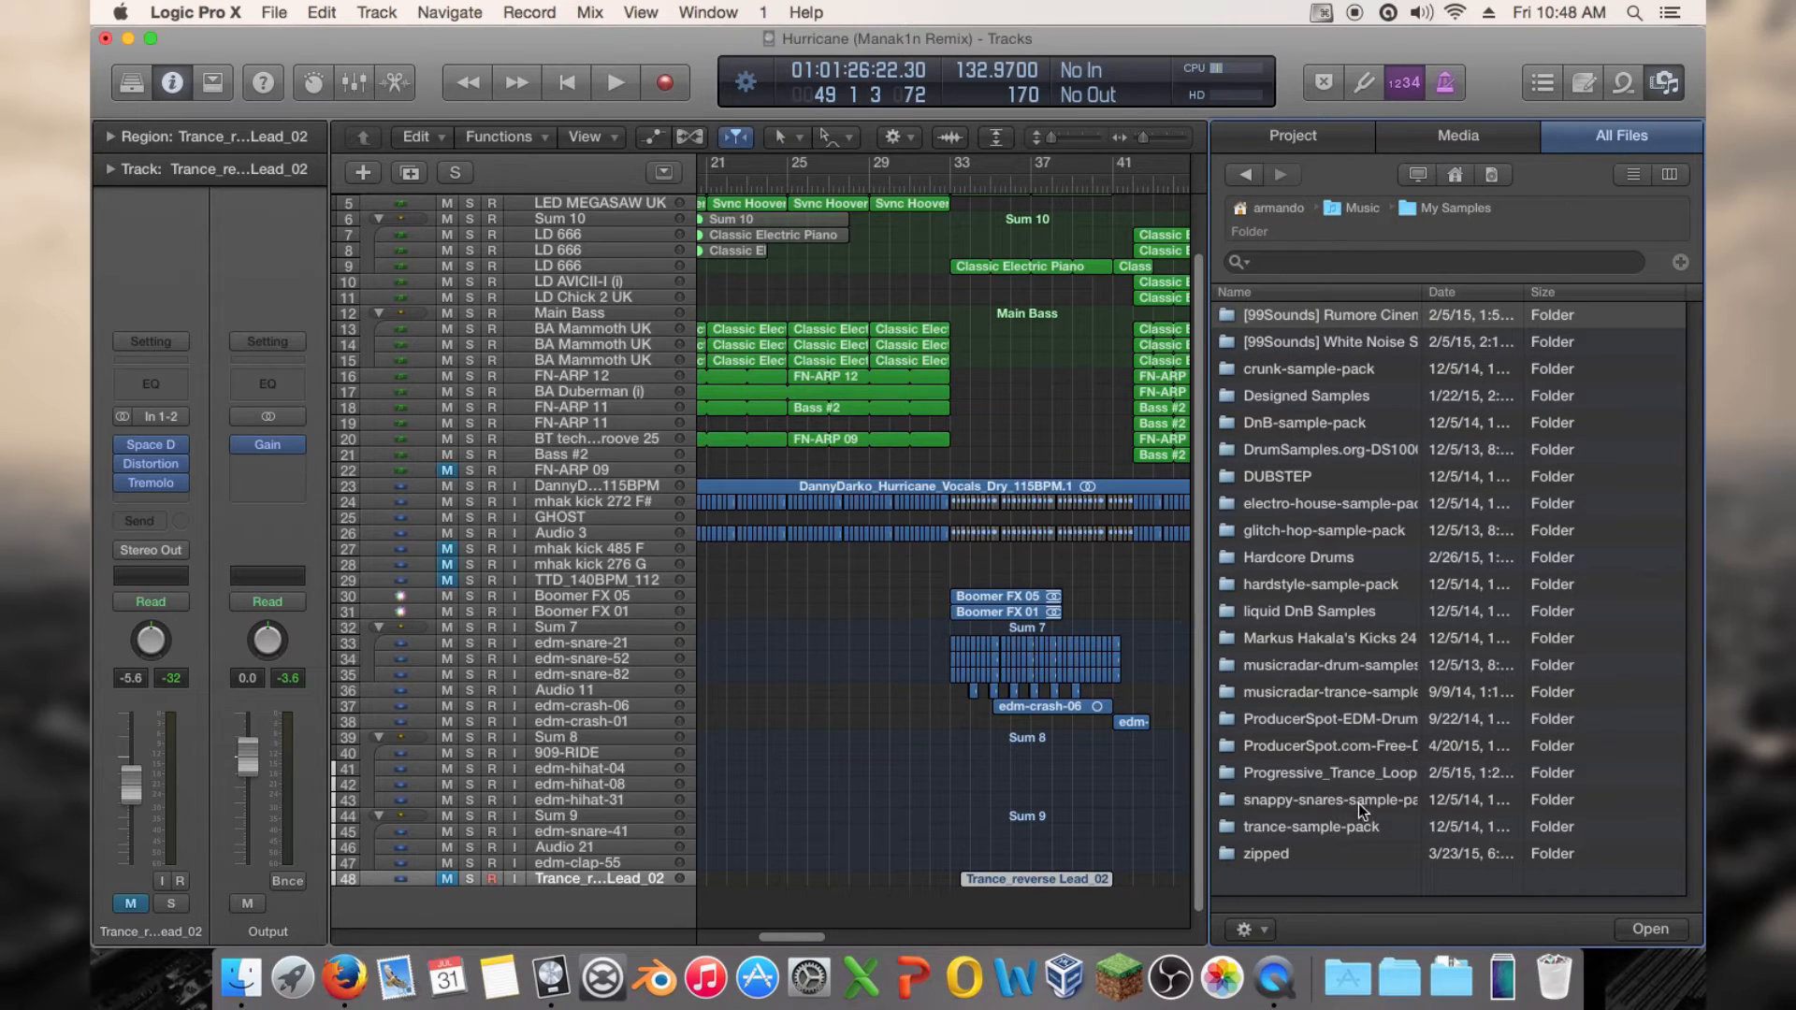
double_click(1325, 827)
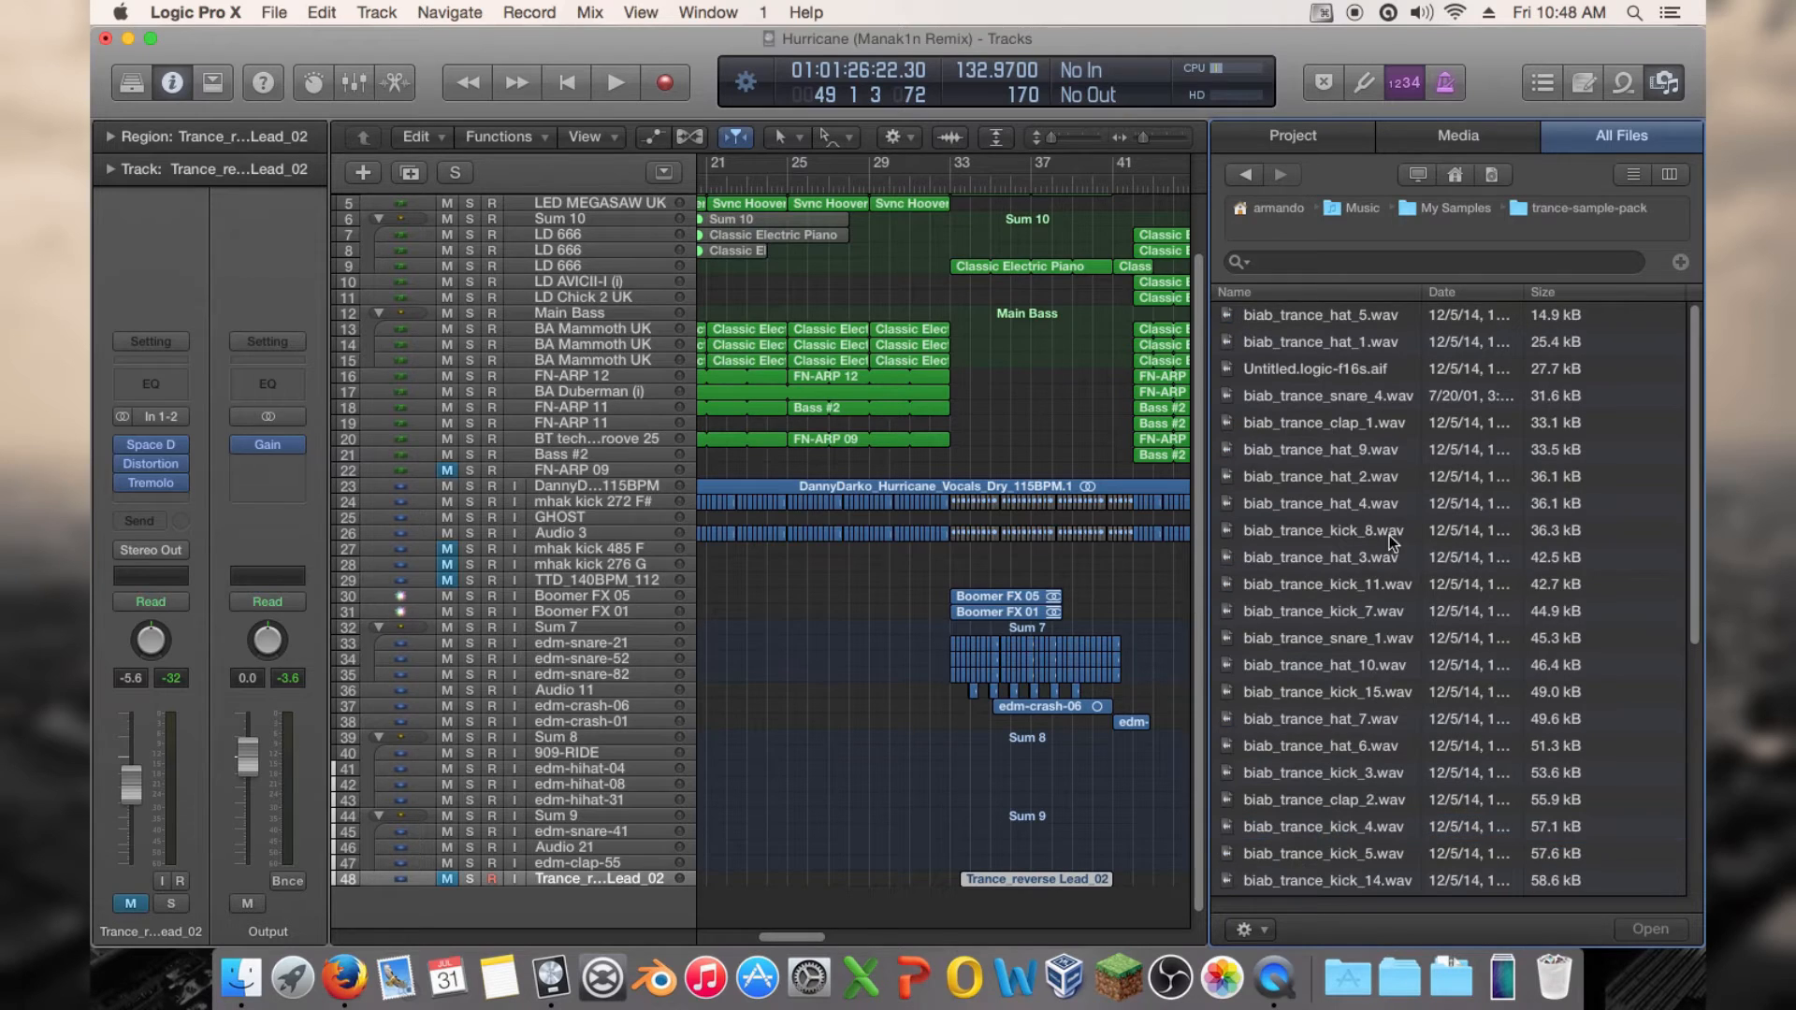
click(1455, 208)
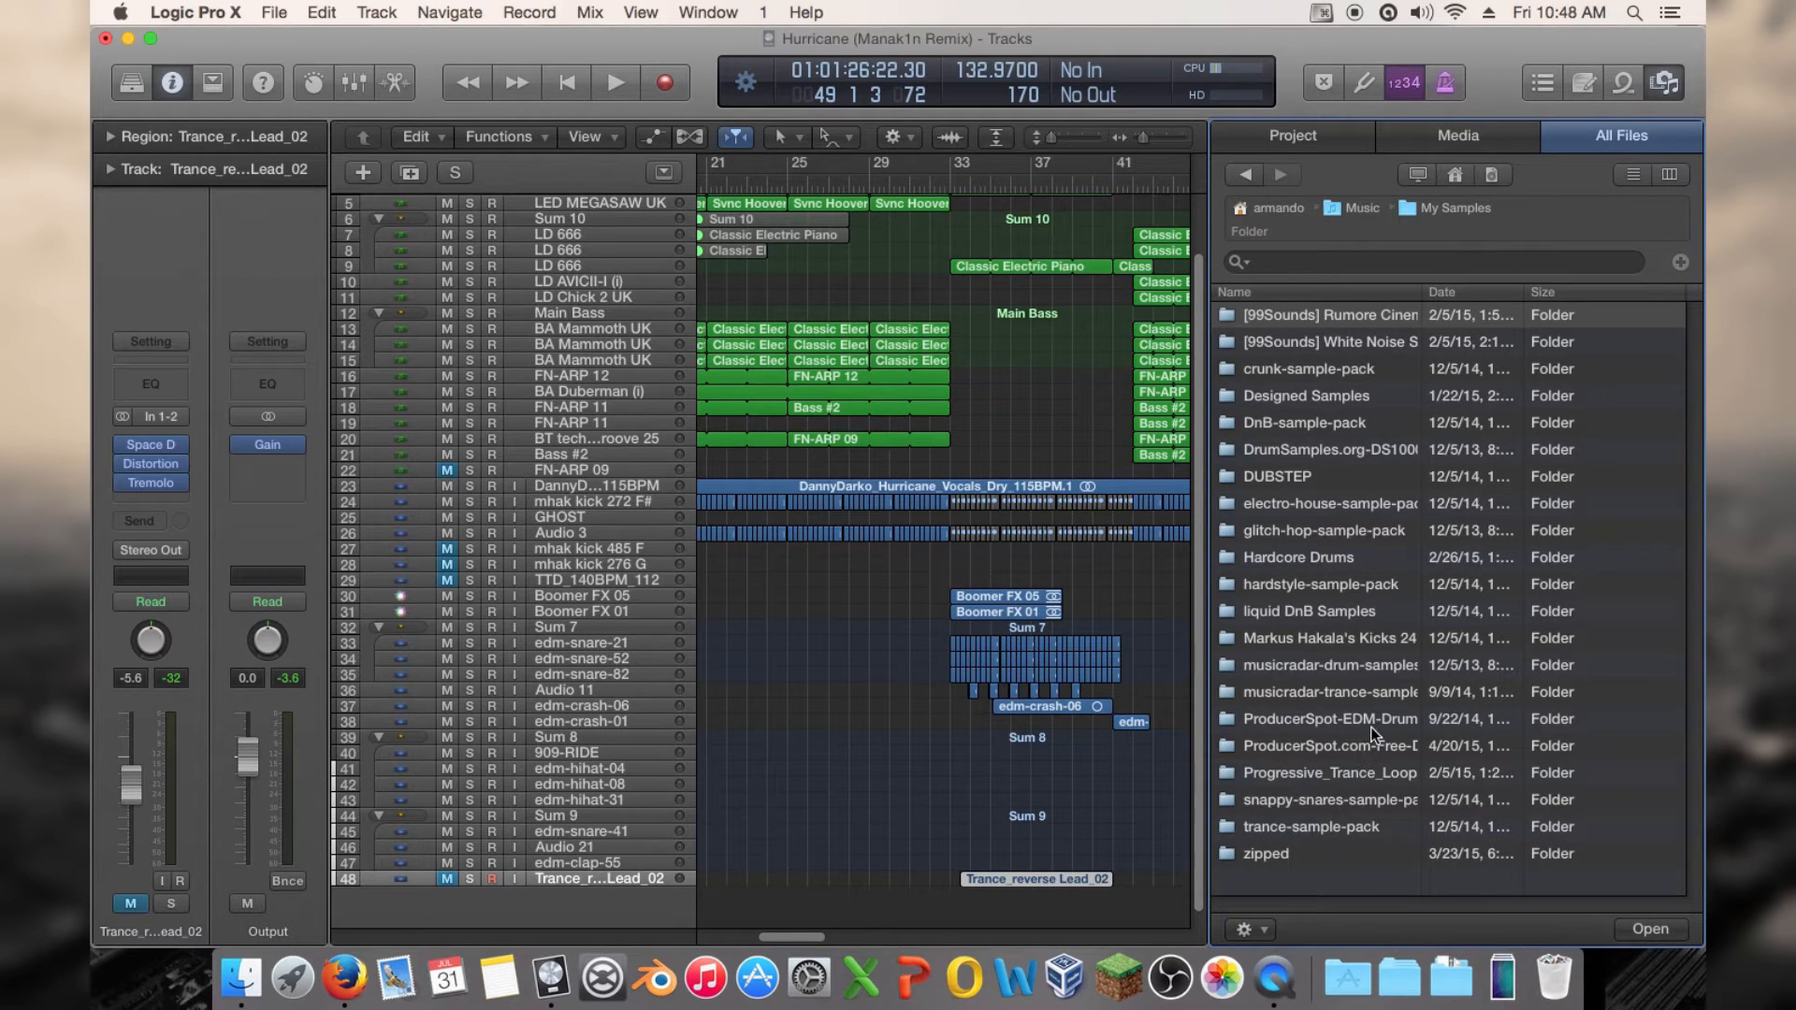
double_click(1379, 694)
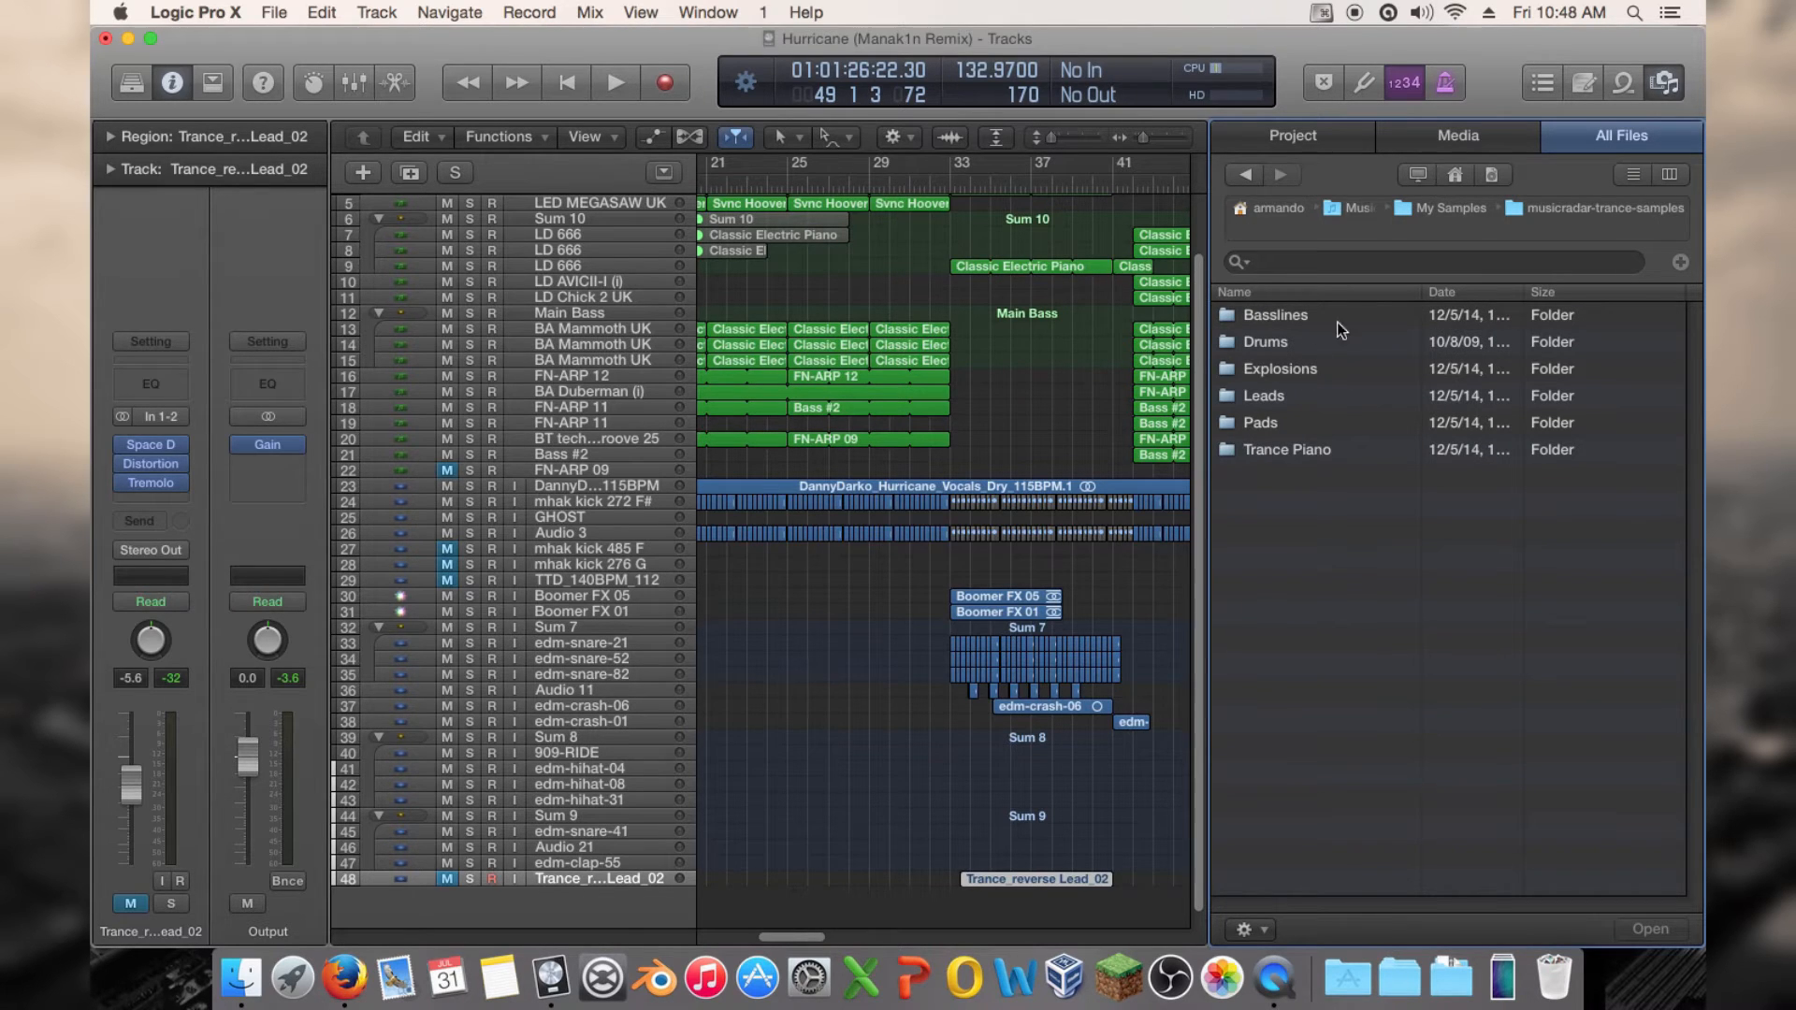
click(1452, 208)
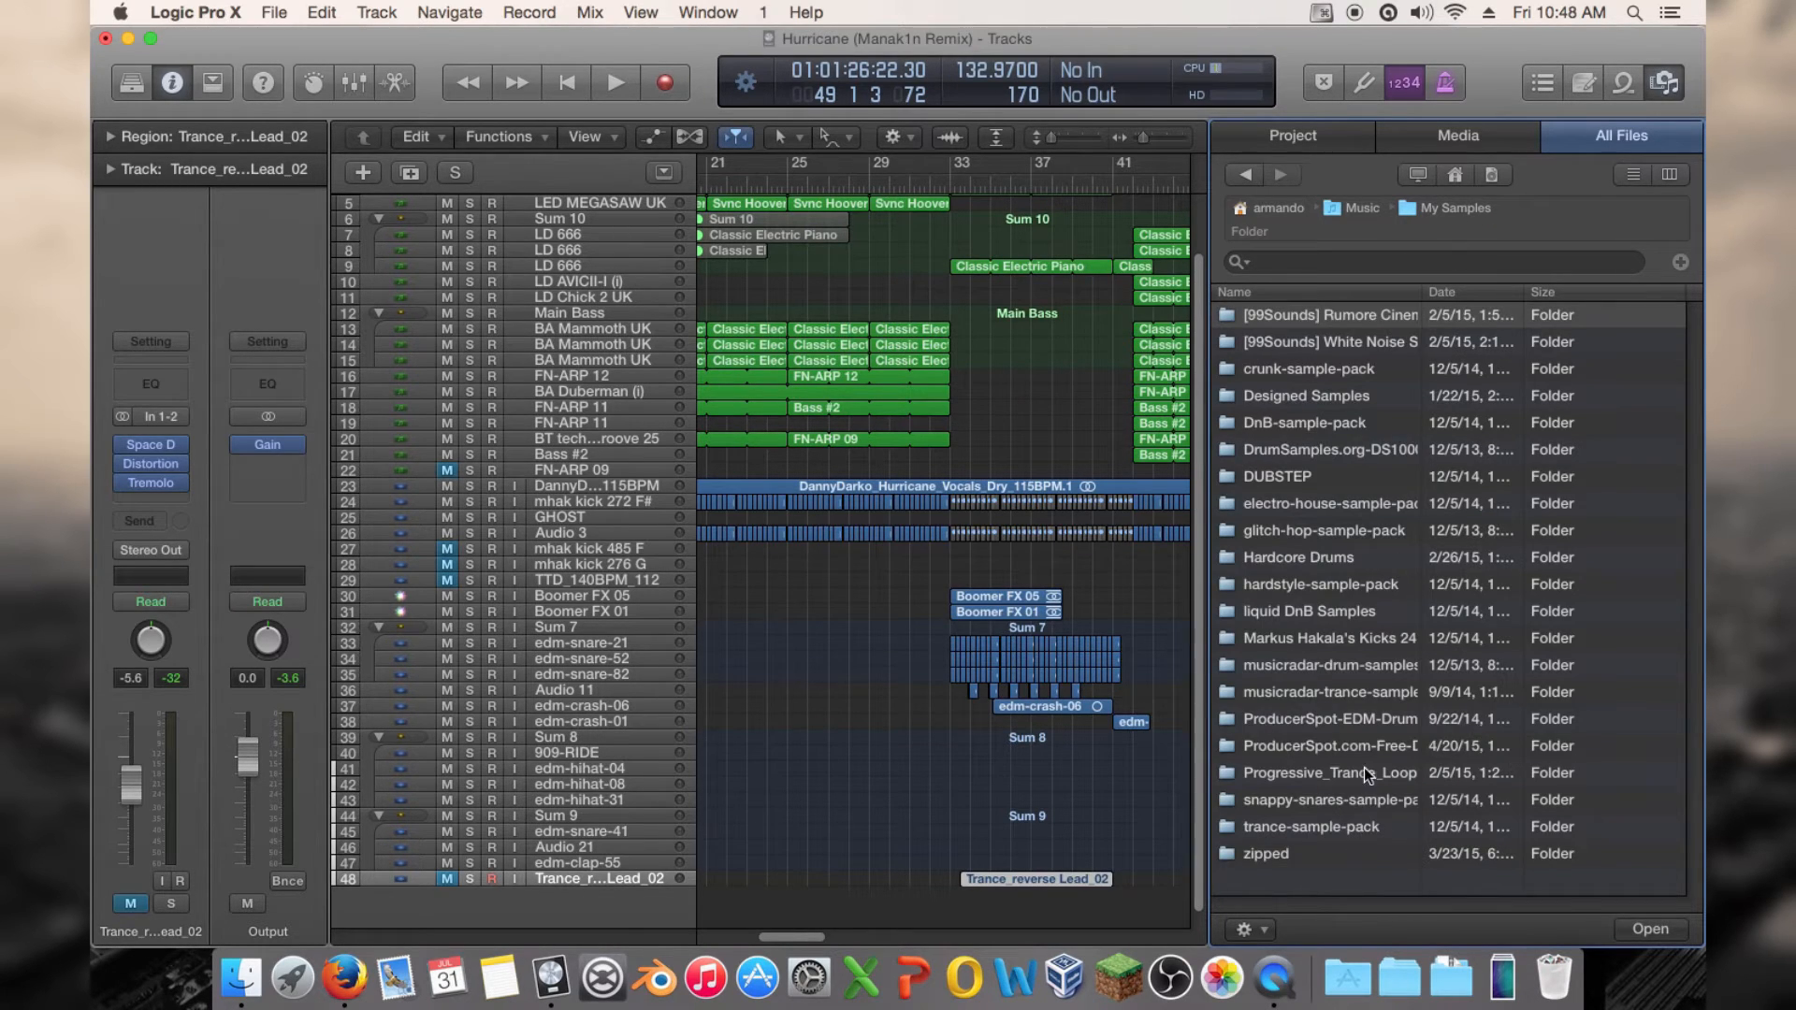
Open the Apple_Loops folder inside Trance_FX of the Progressive_Trance_Loops_&_Samples pack
double_click(1364, 773)
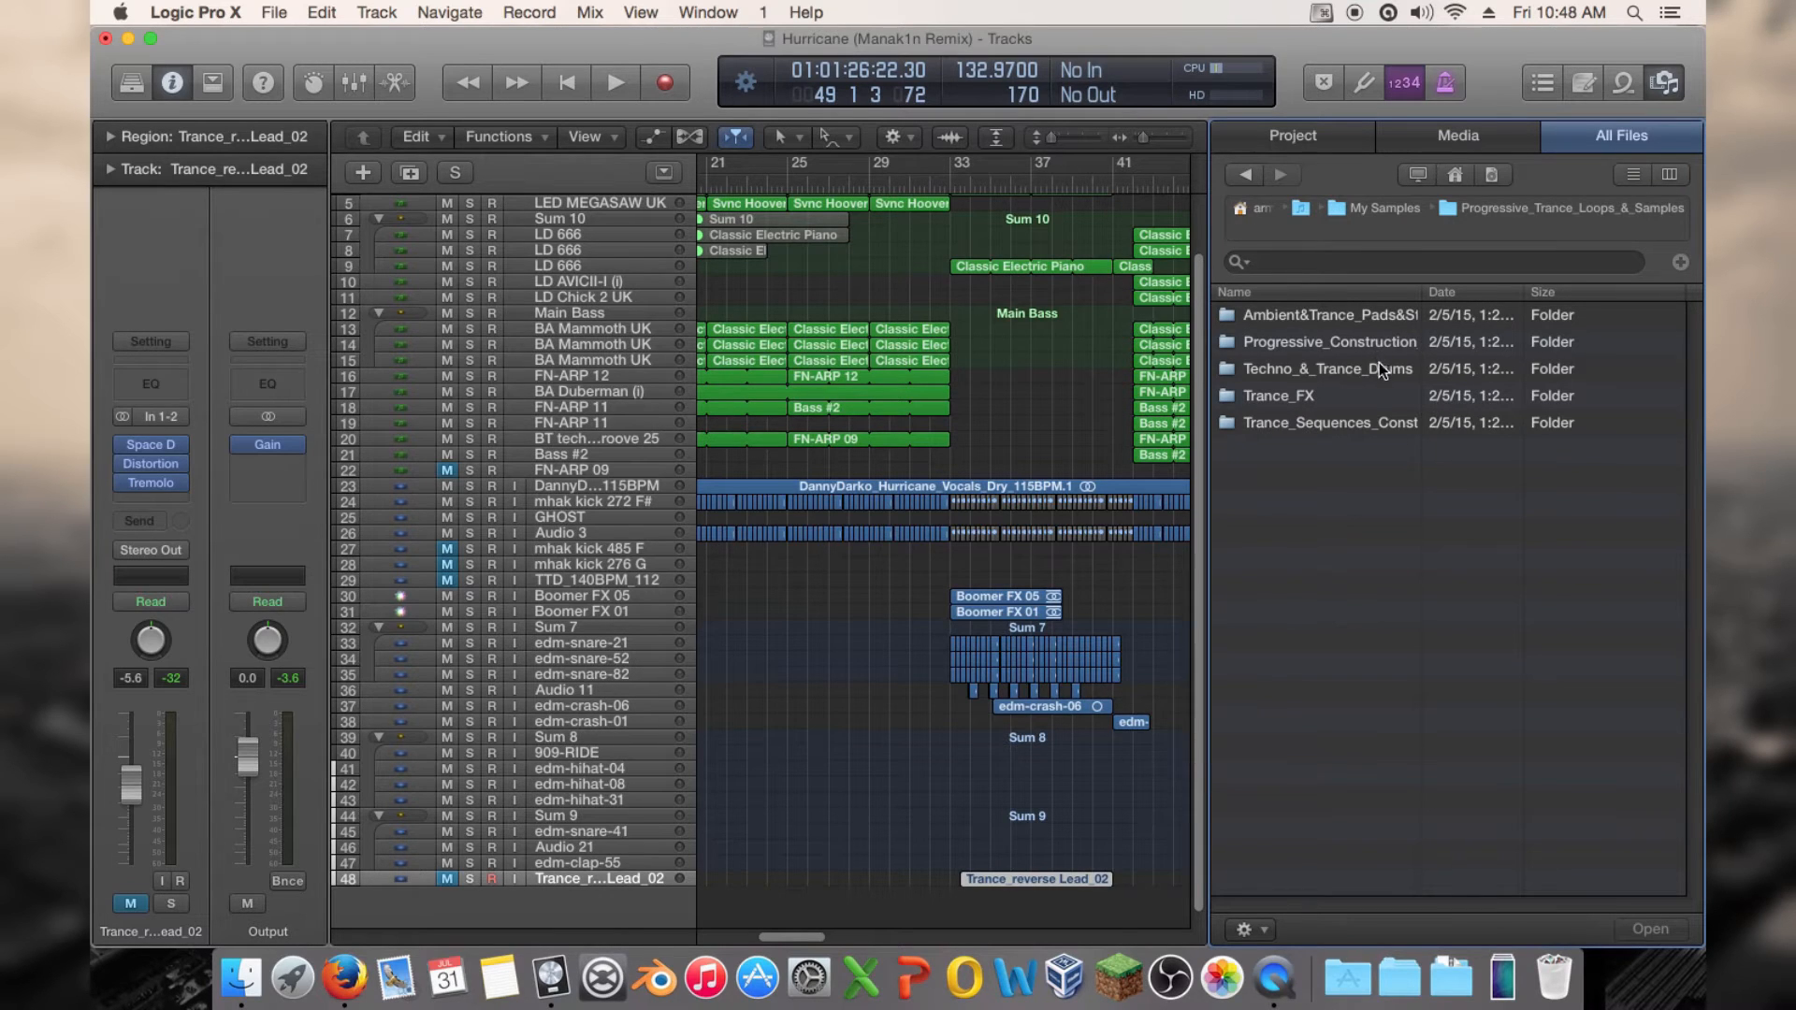
double_click(1375, 396)
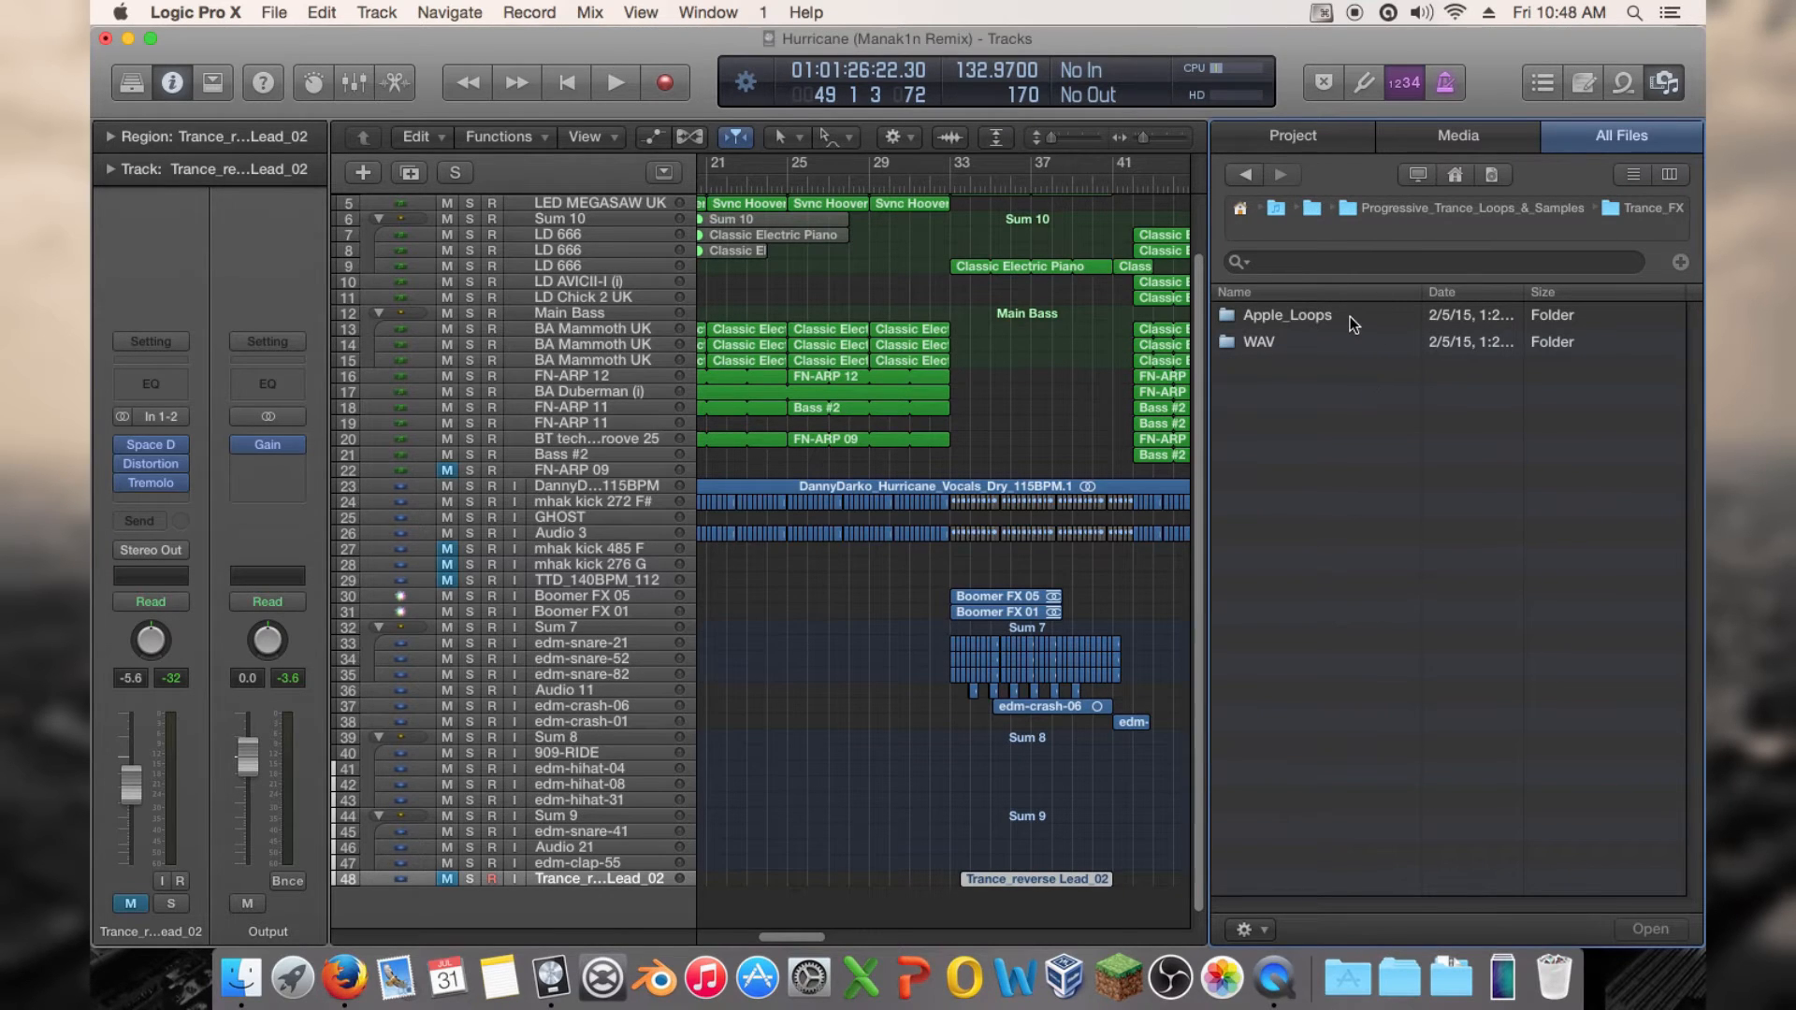
double_click(1350, 316)
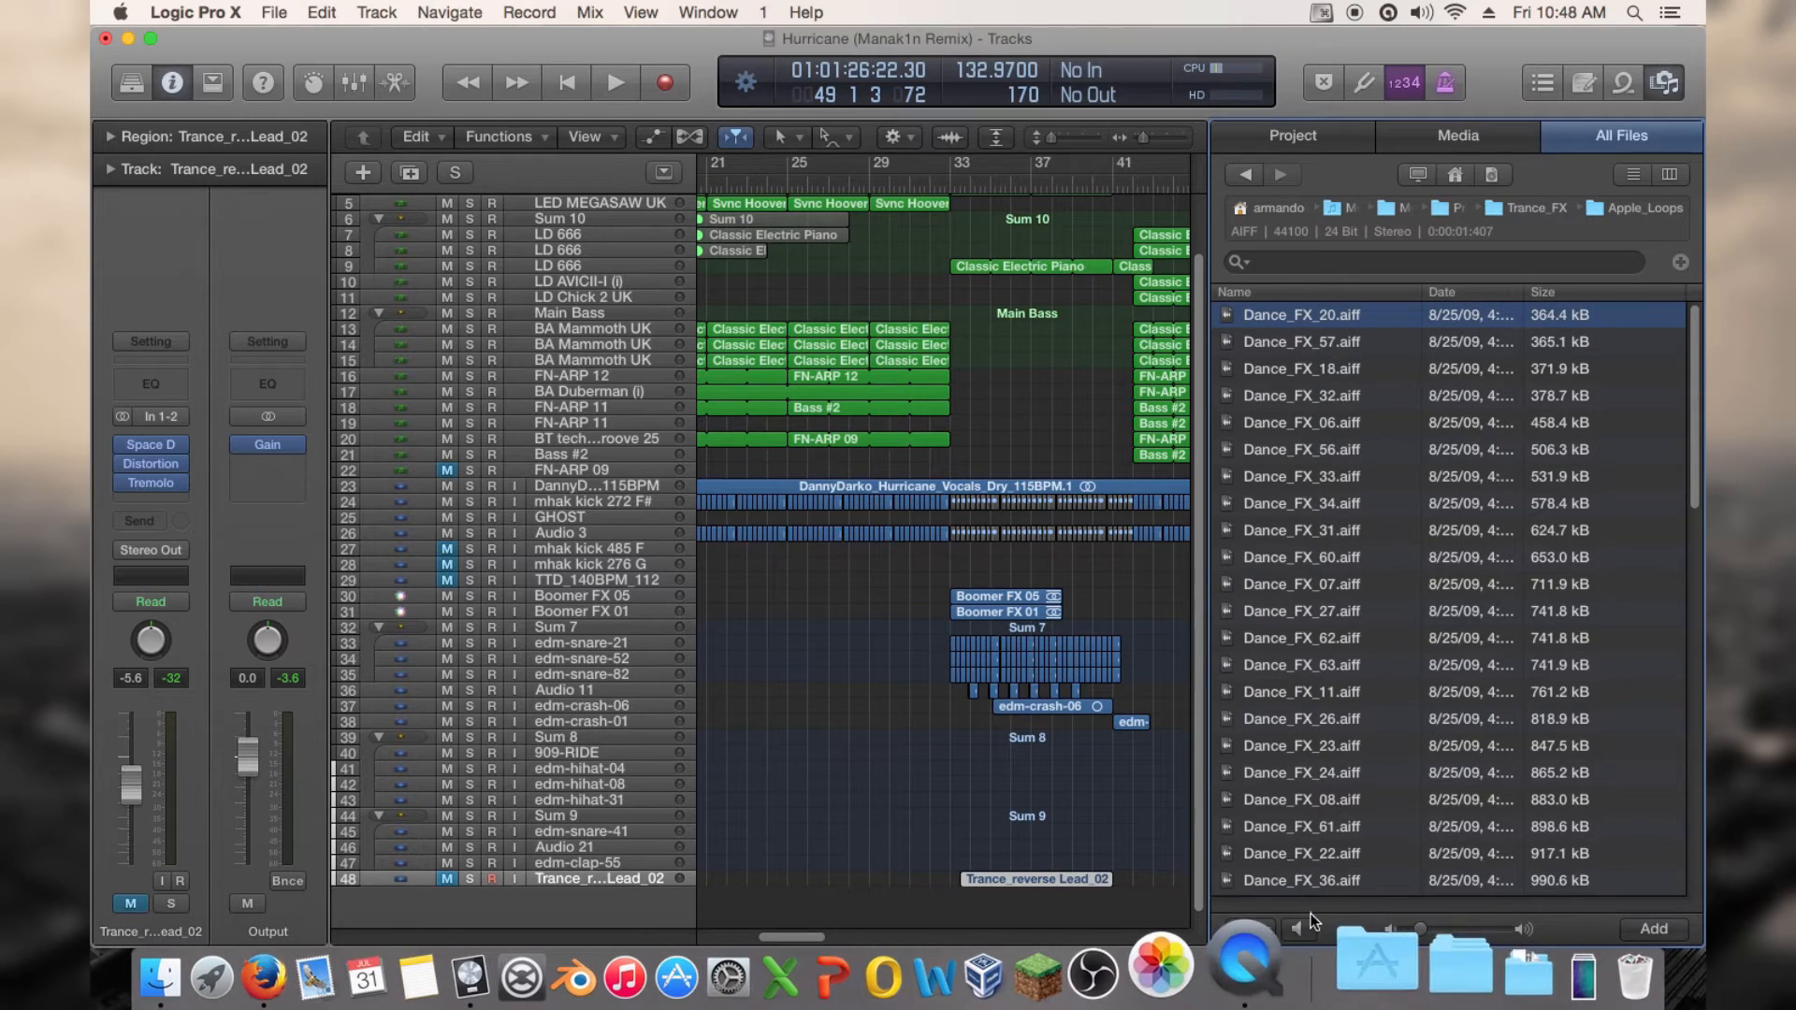
Turn on sample preview and audition the shorter Dance_FX files in order, from Dance_FX_20.aiff through Dance_FX_30.aiff
click(1298, 929)
key(Down)
key(Down)
key(Down)
key(Down)
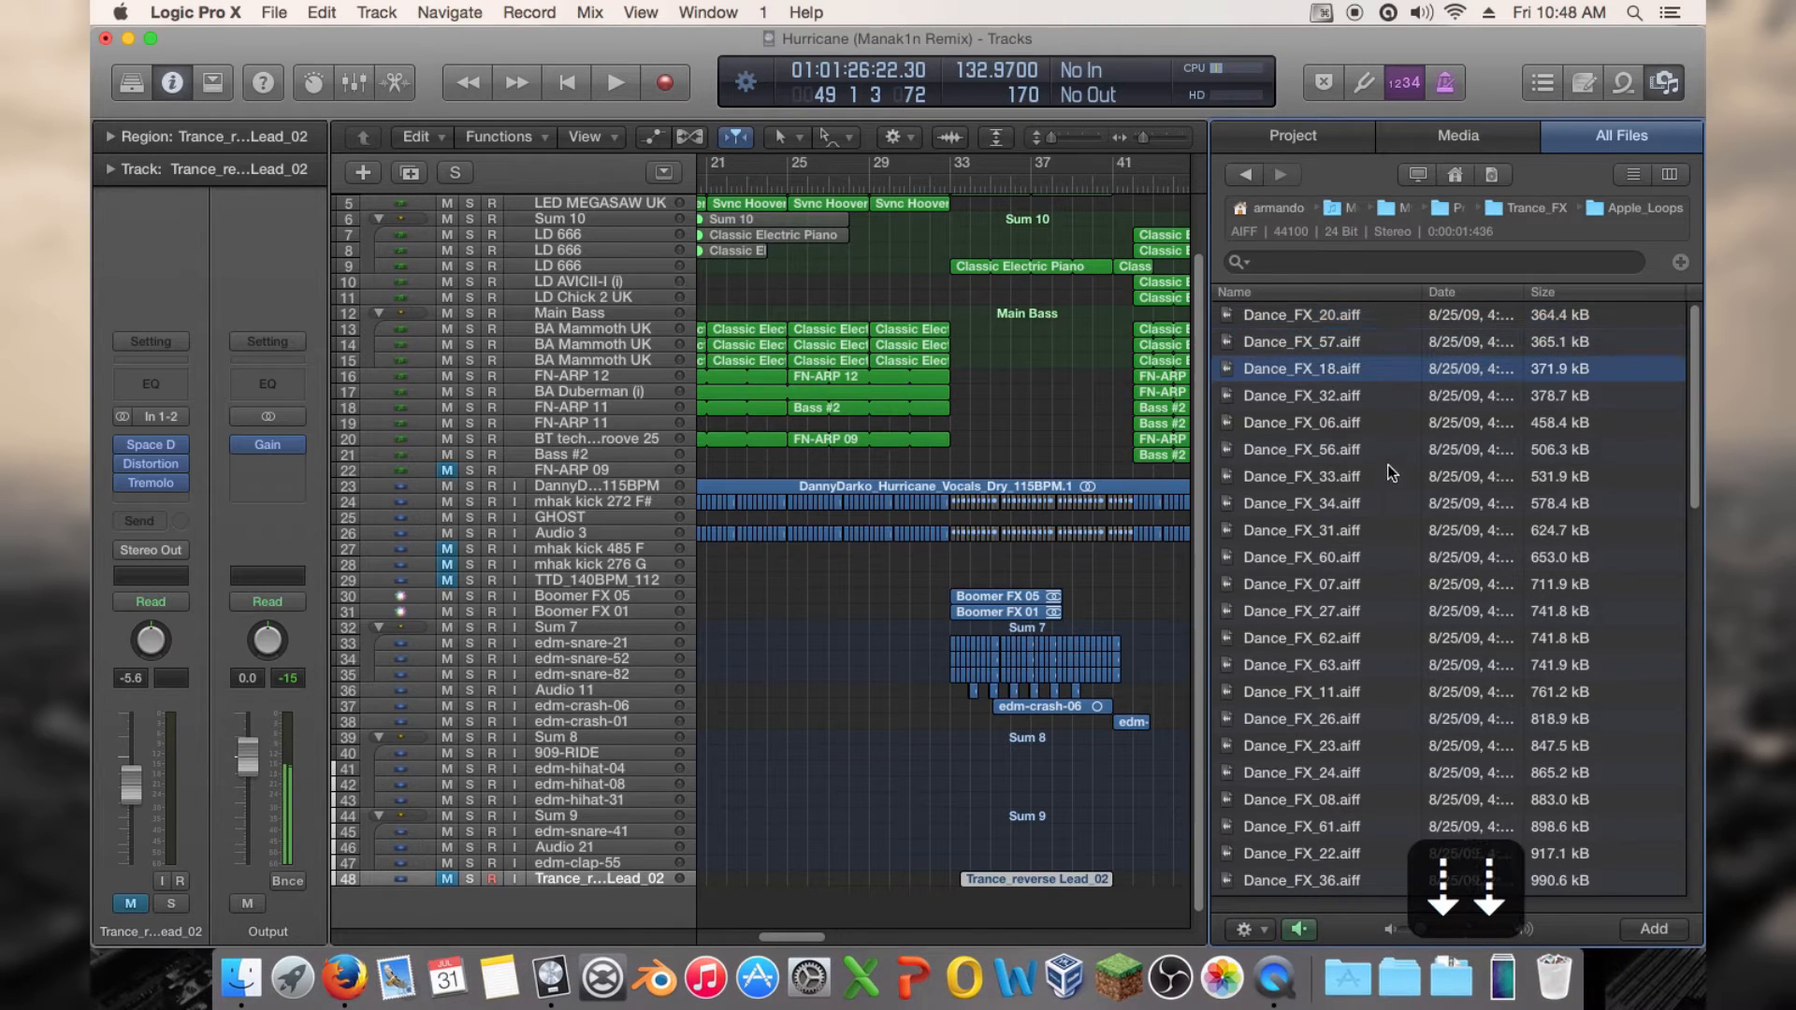
key(Down)
key(Down)
key(Down)
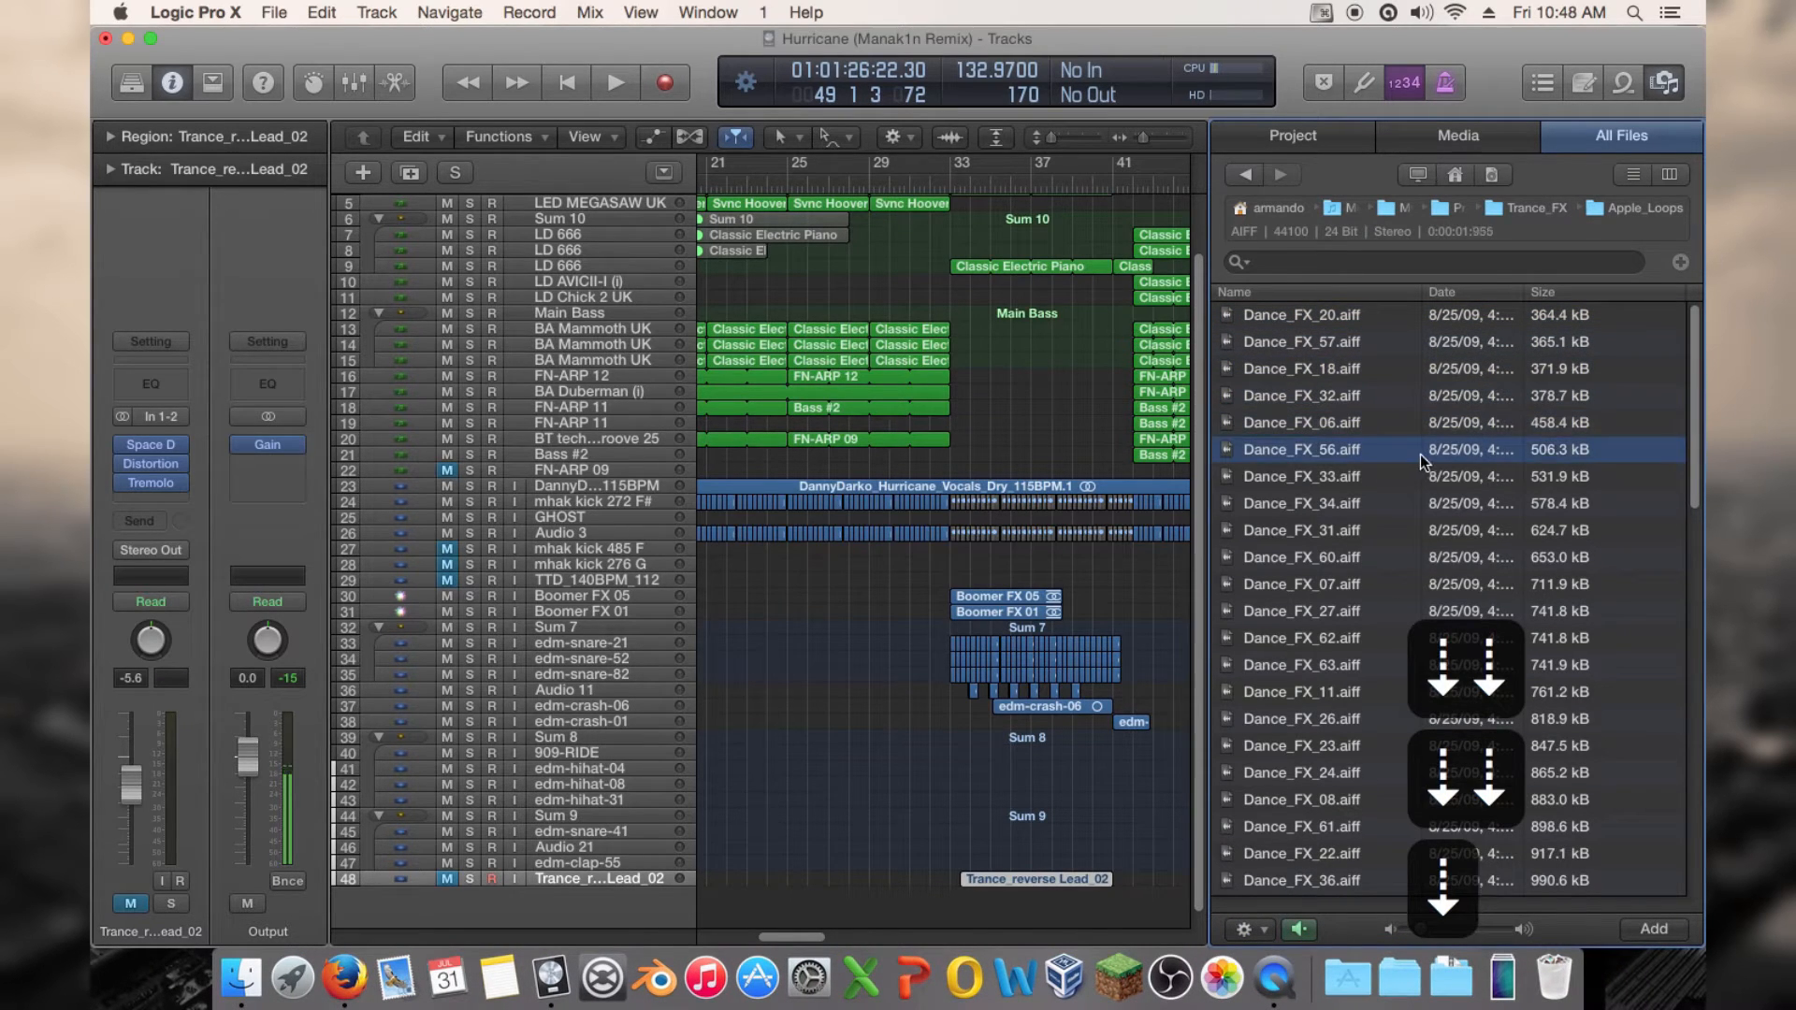
key(Down)
key(Down)
key(Down)
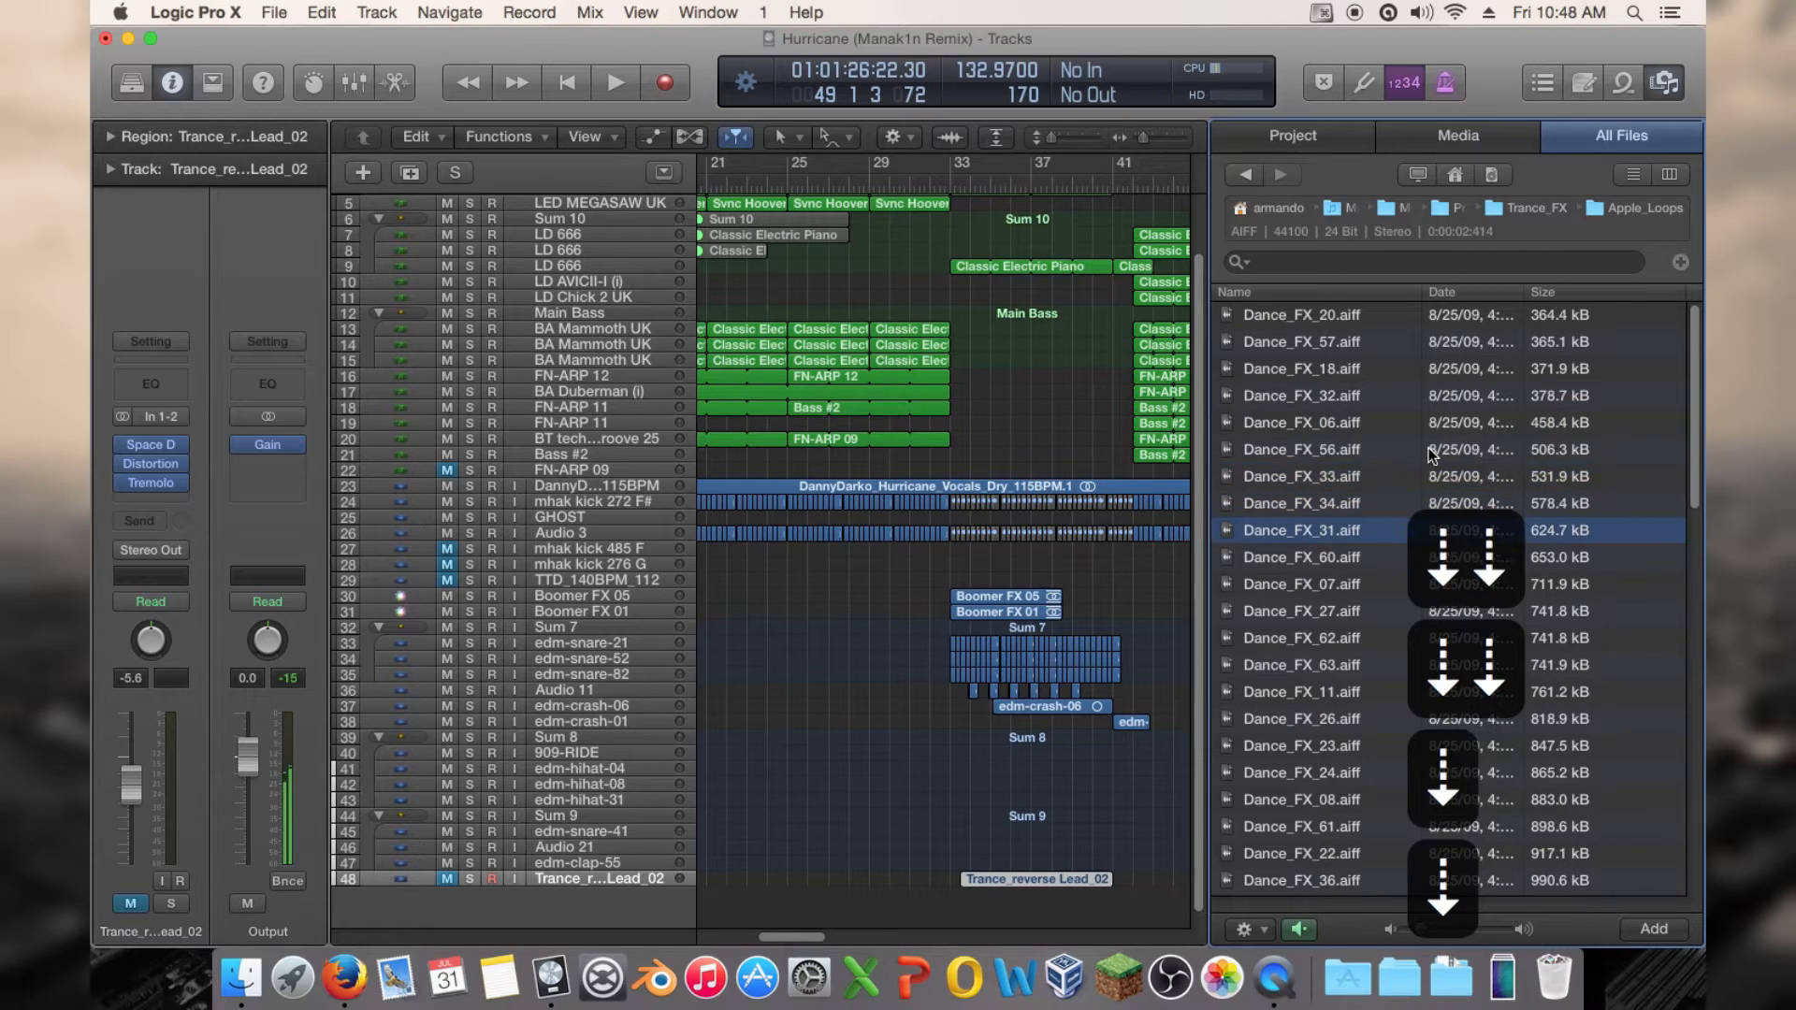
key(Down)
key(Down)
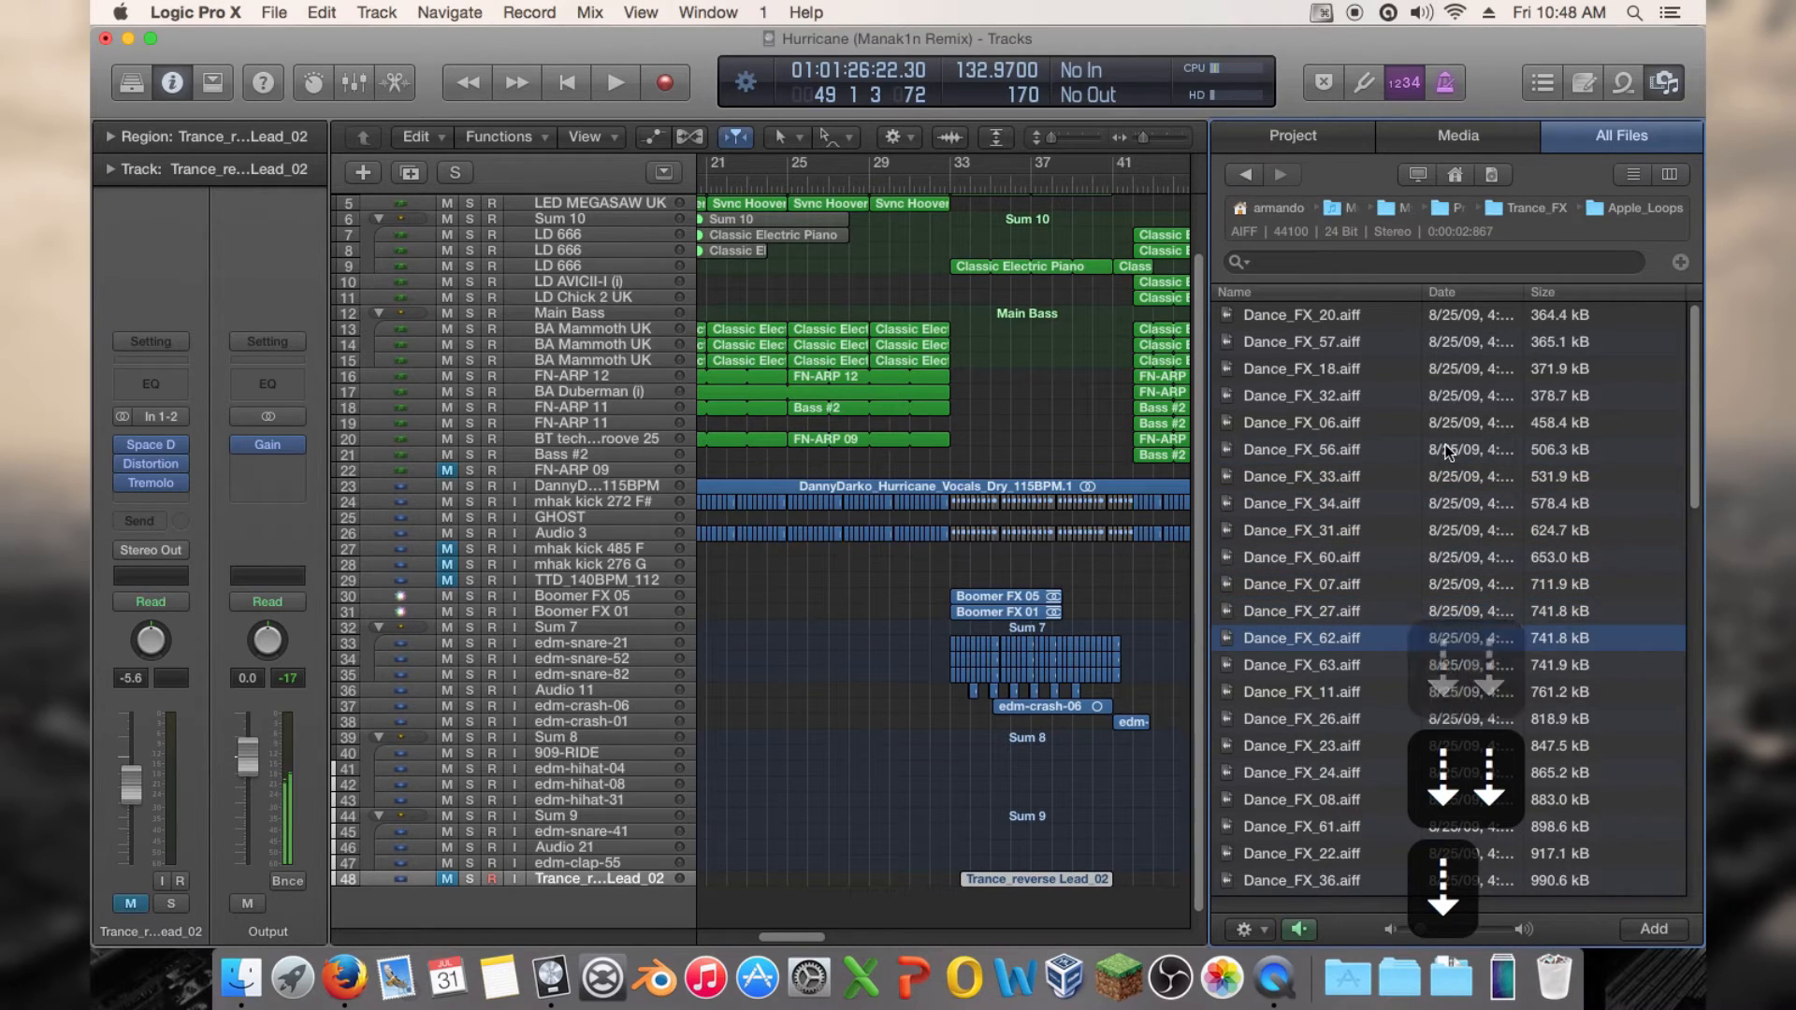
key(Down)
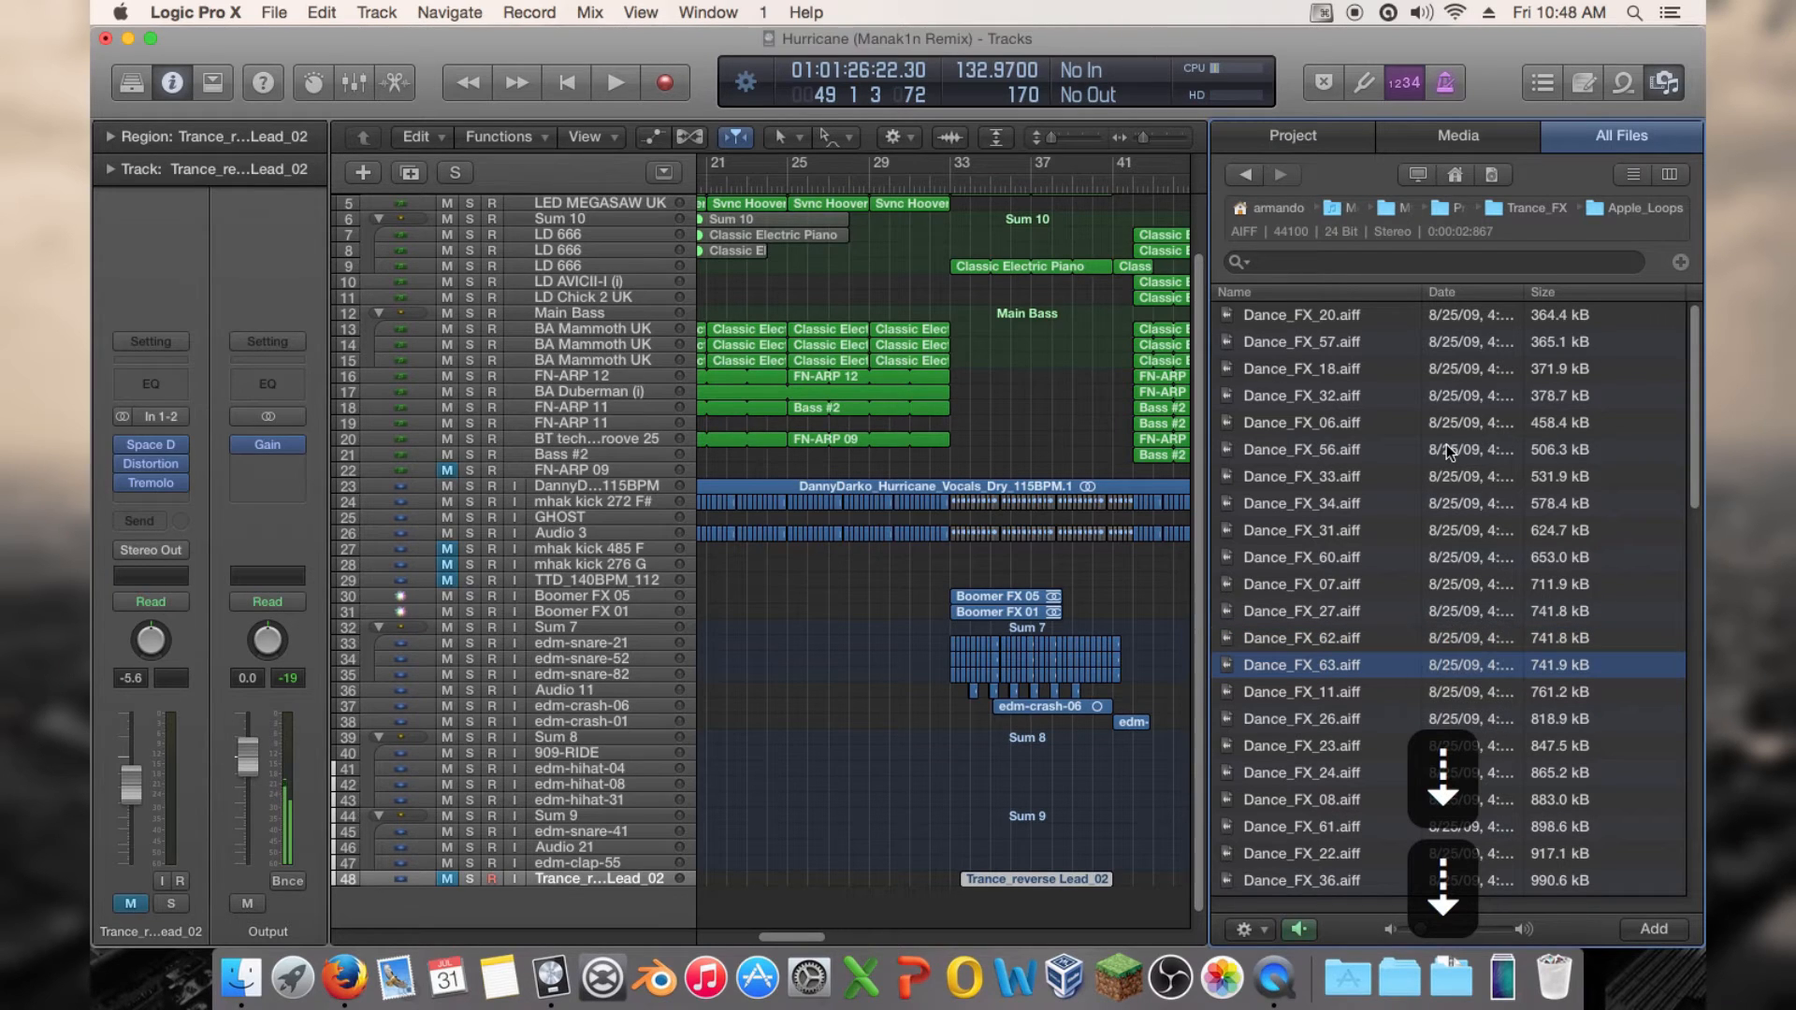
key(Down)
key(Down)
key(Down)
key(Down)
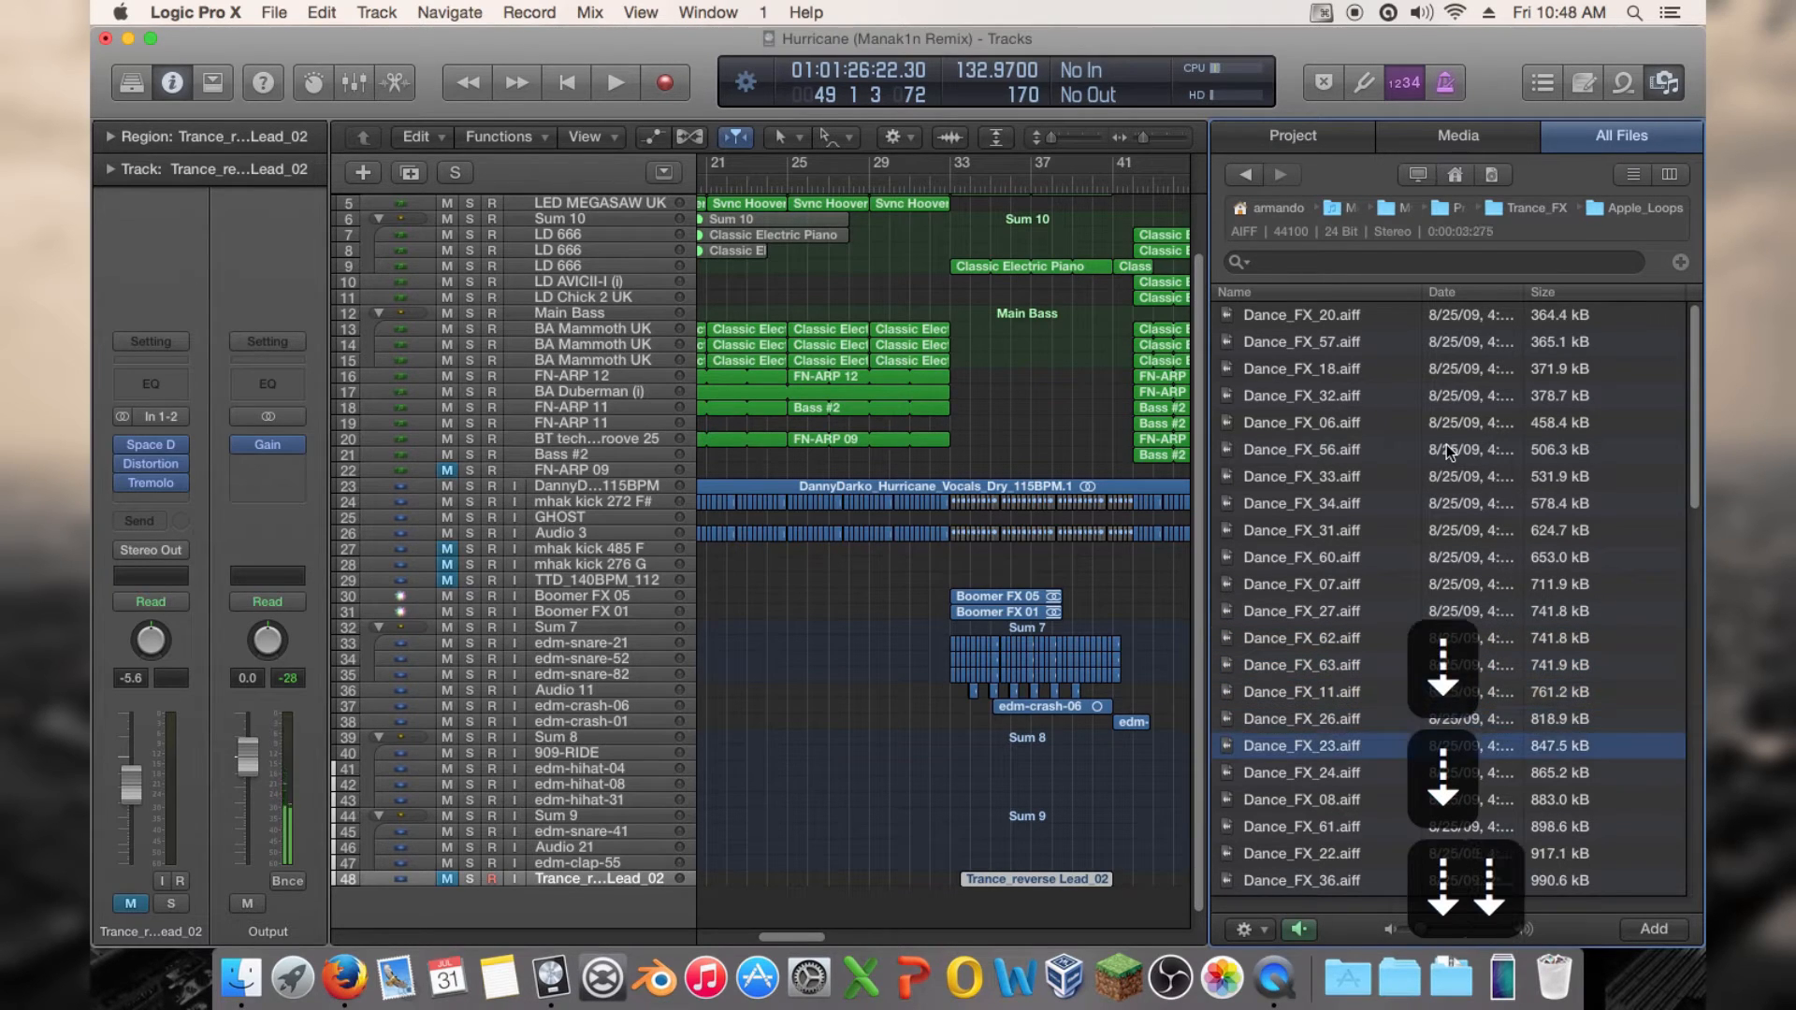
key(Down)
key(Down)
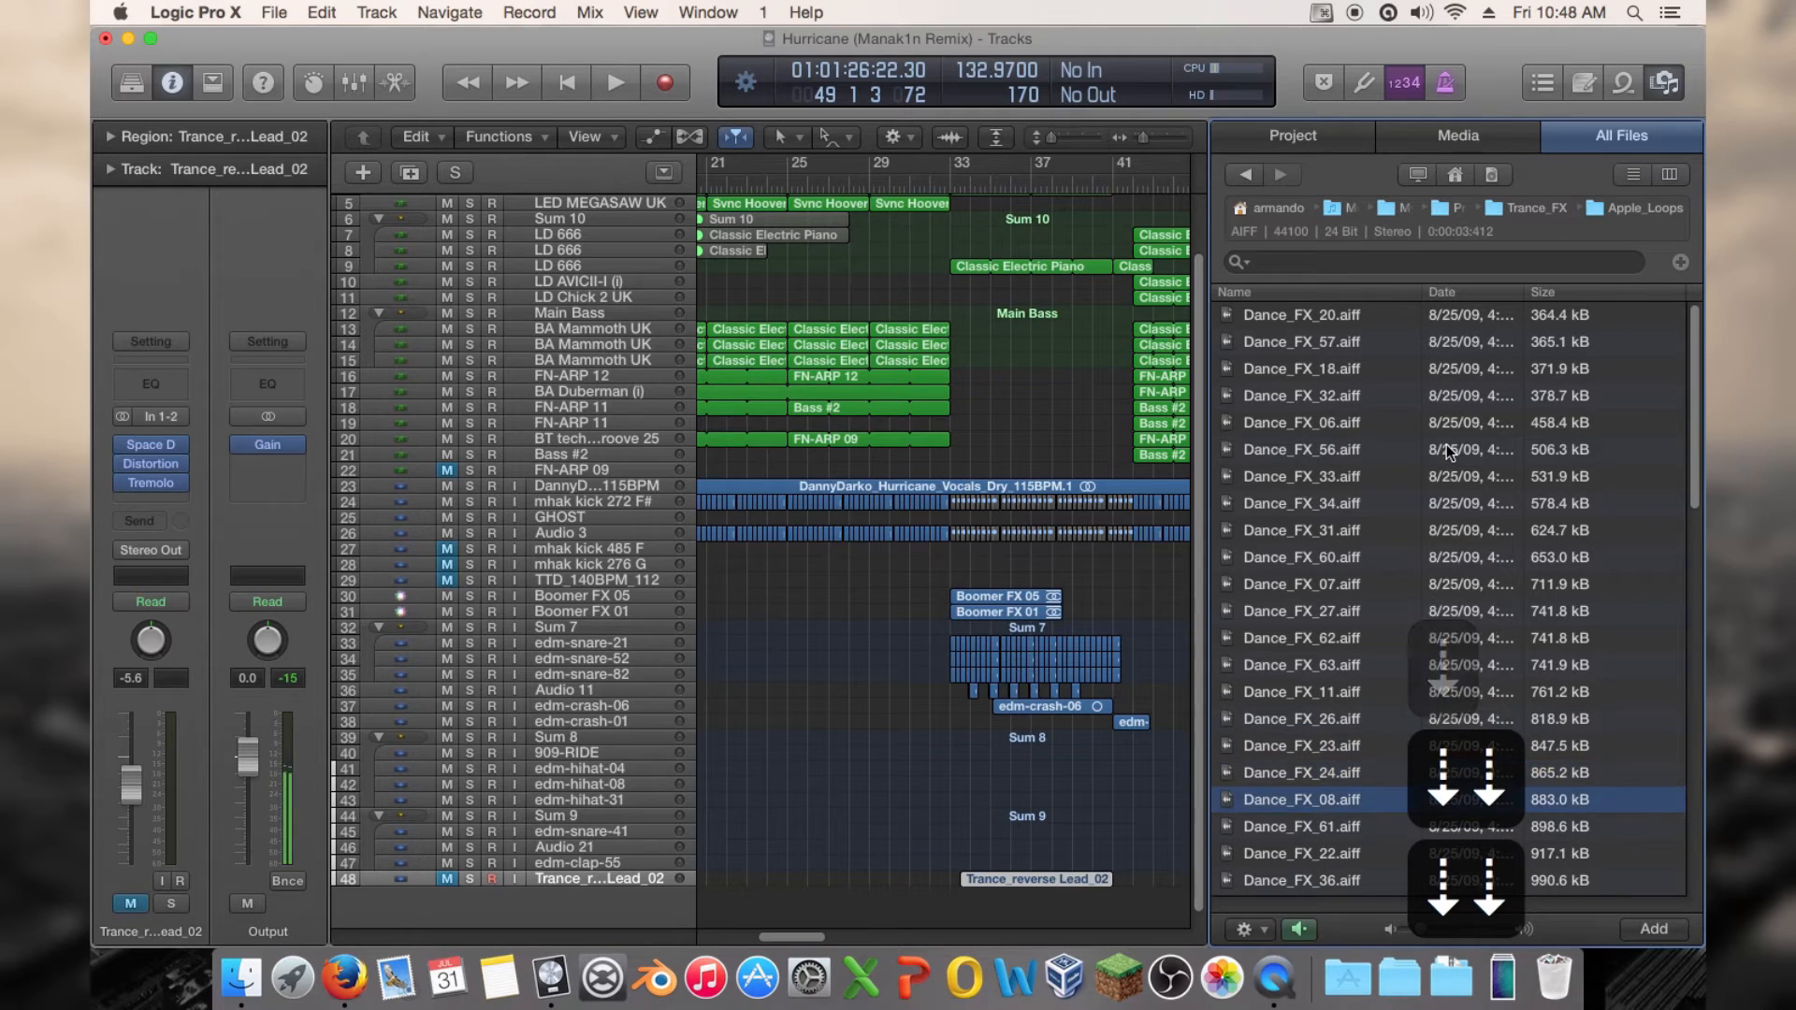
key(Down)
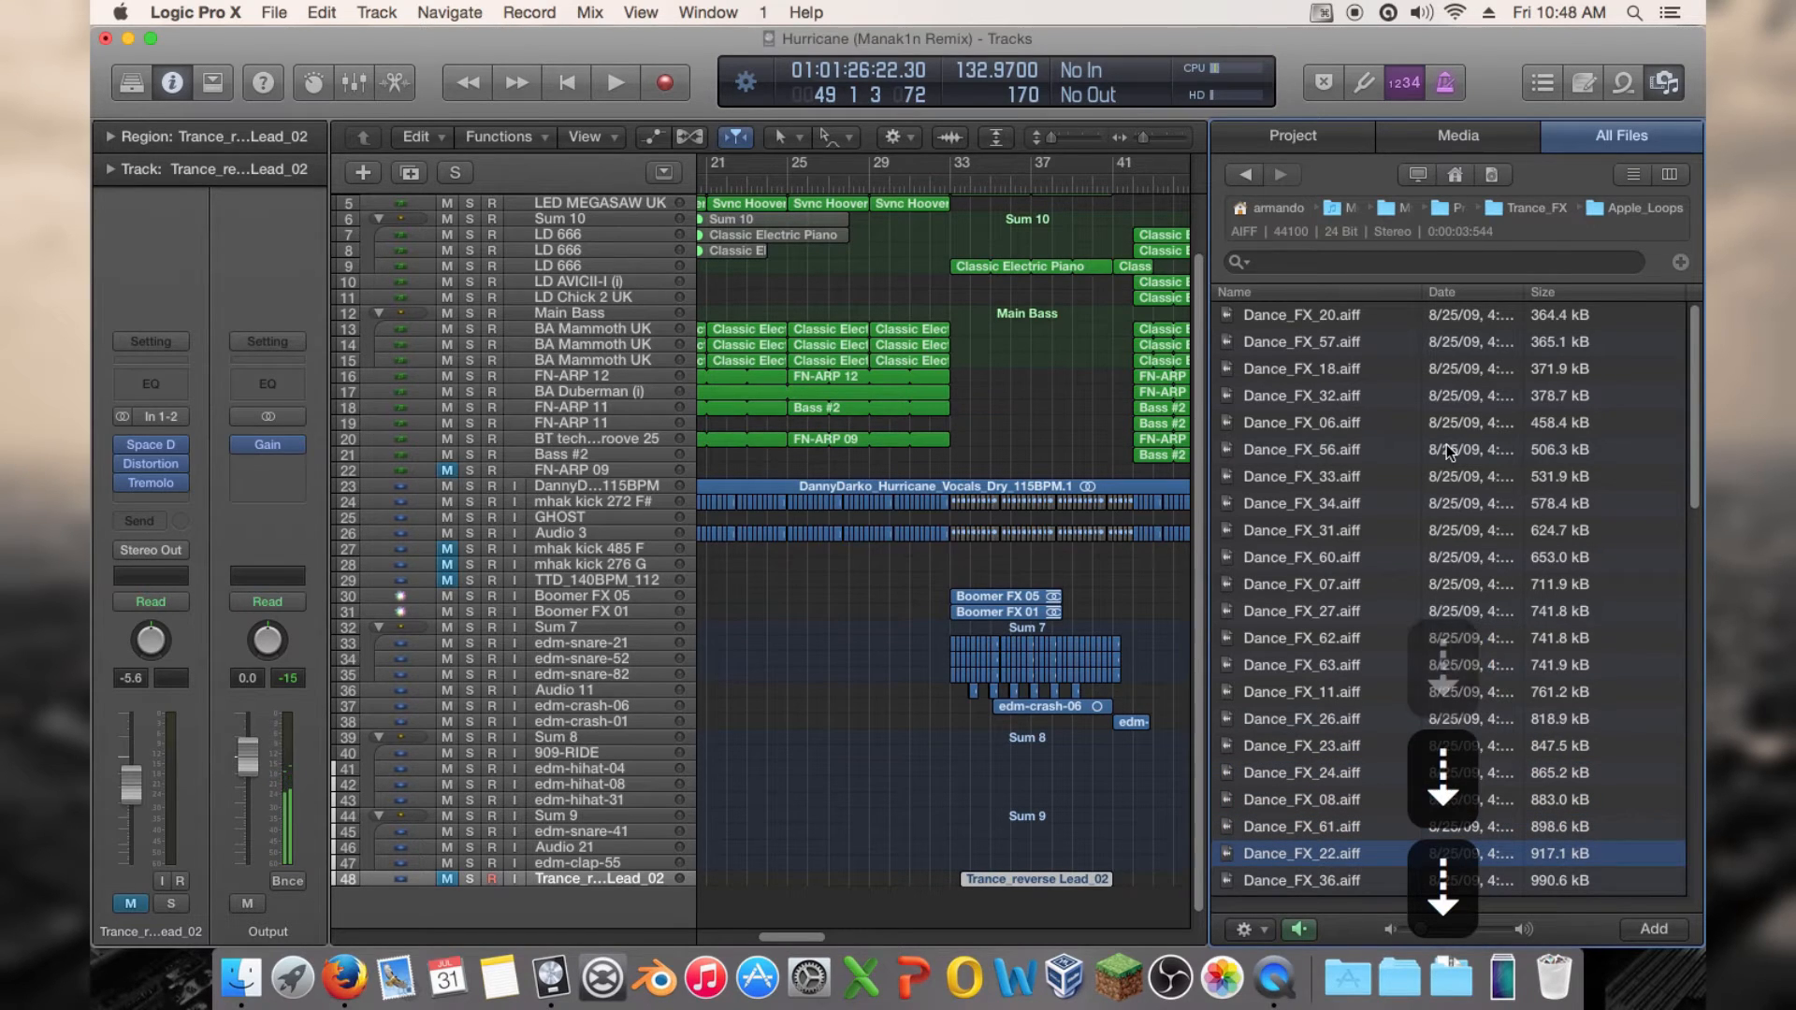
key(Down)
key(Down)
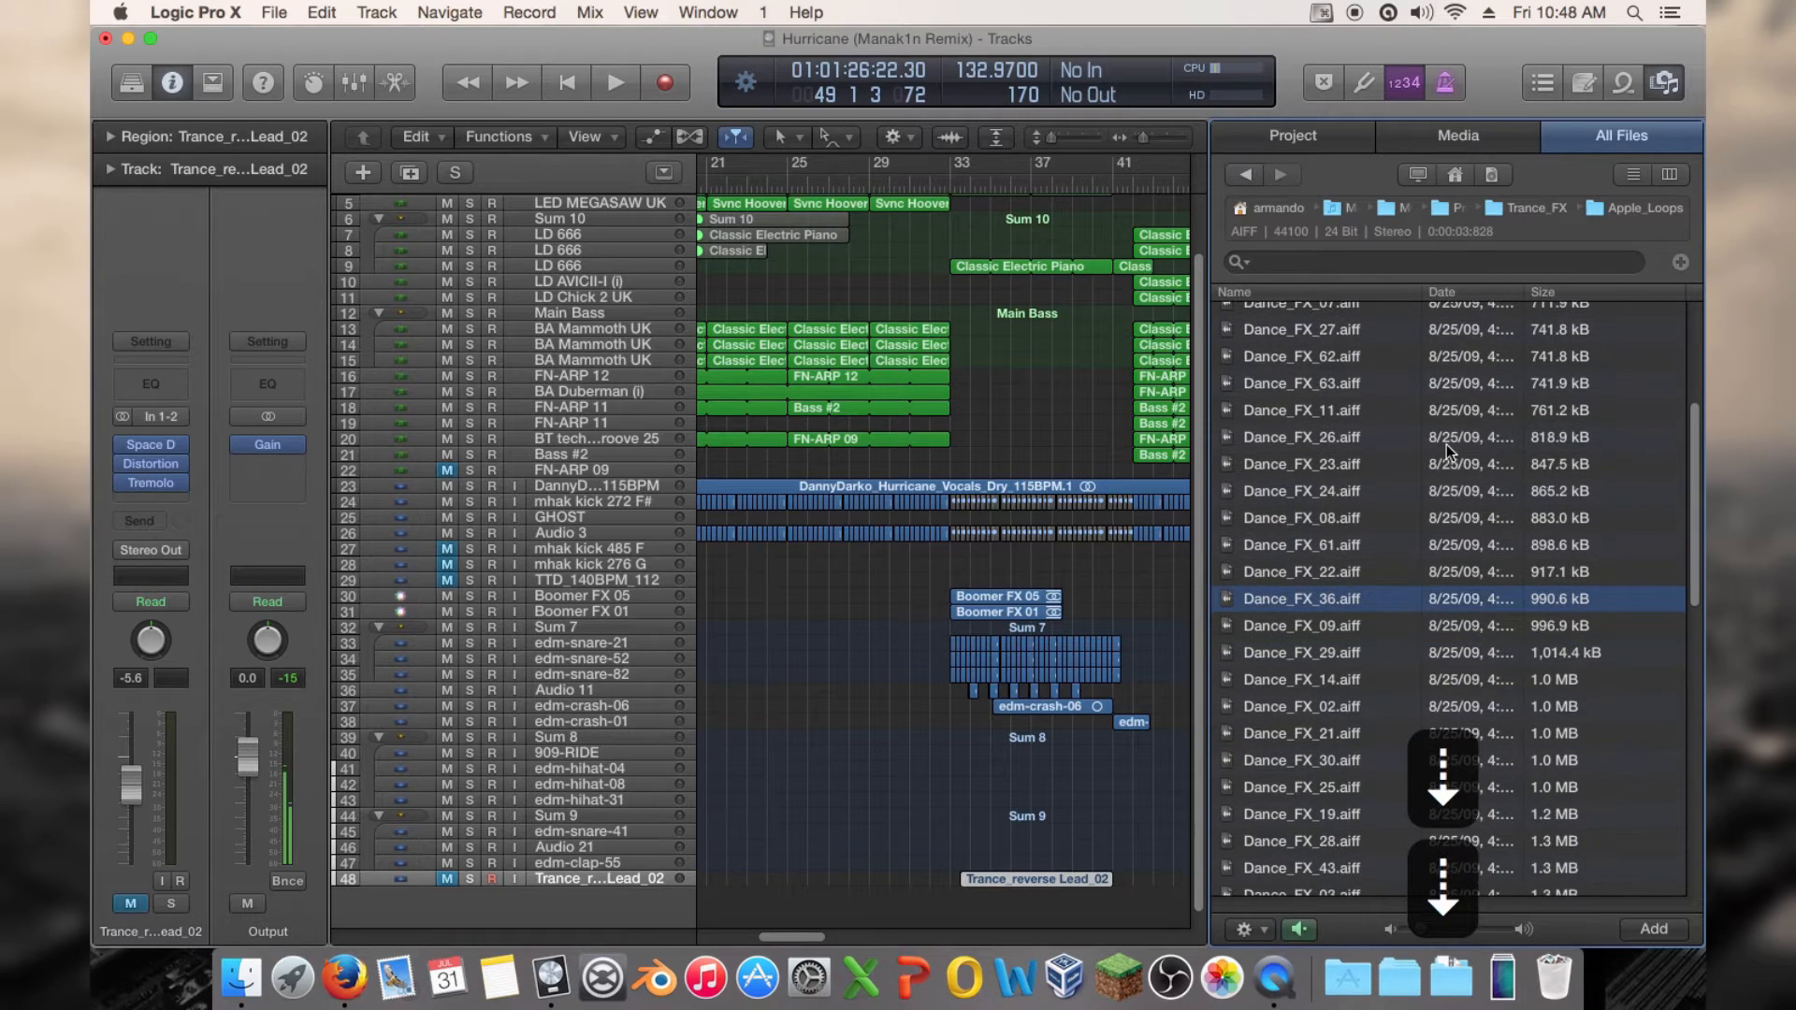
key(Down)
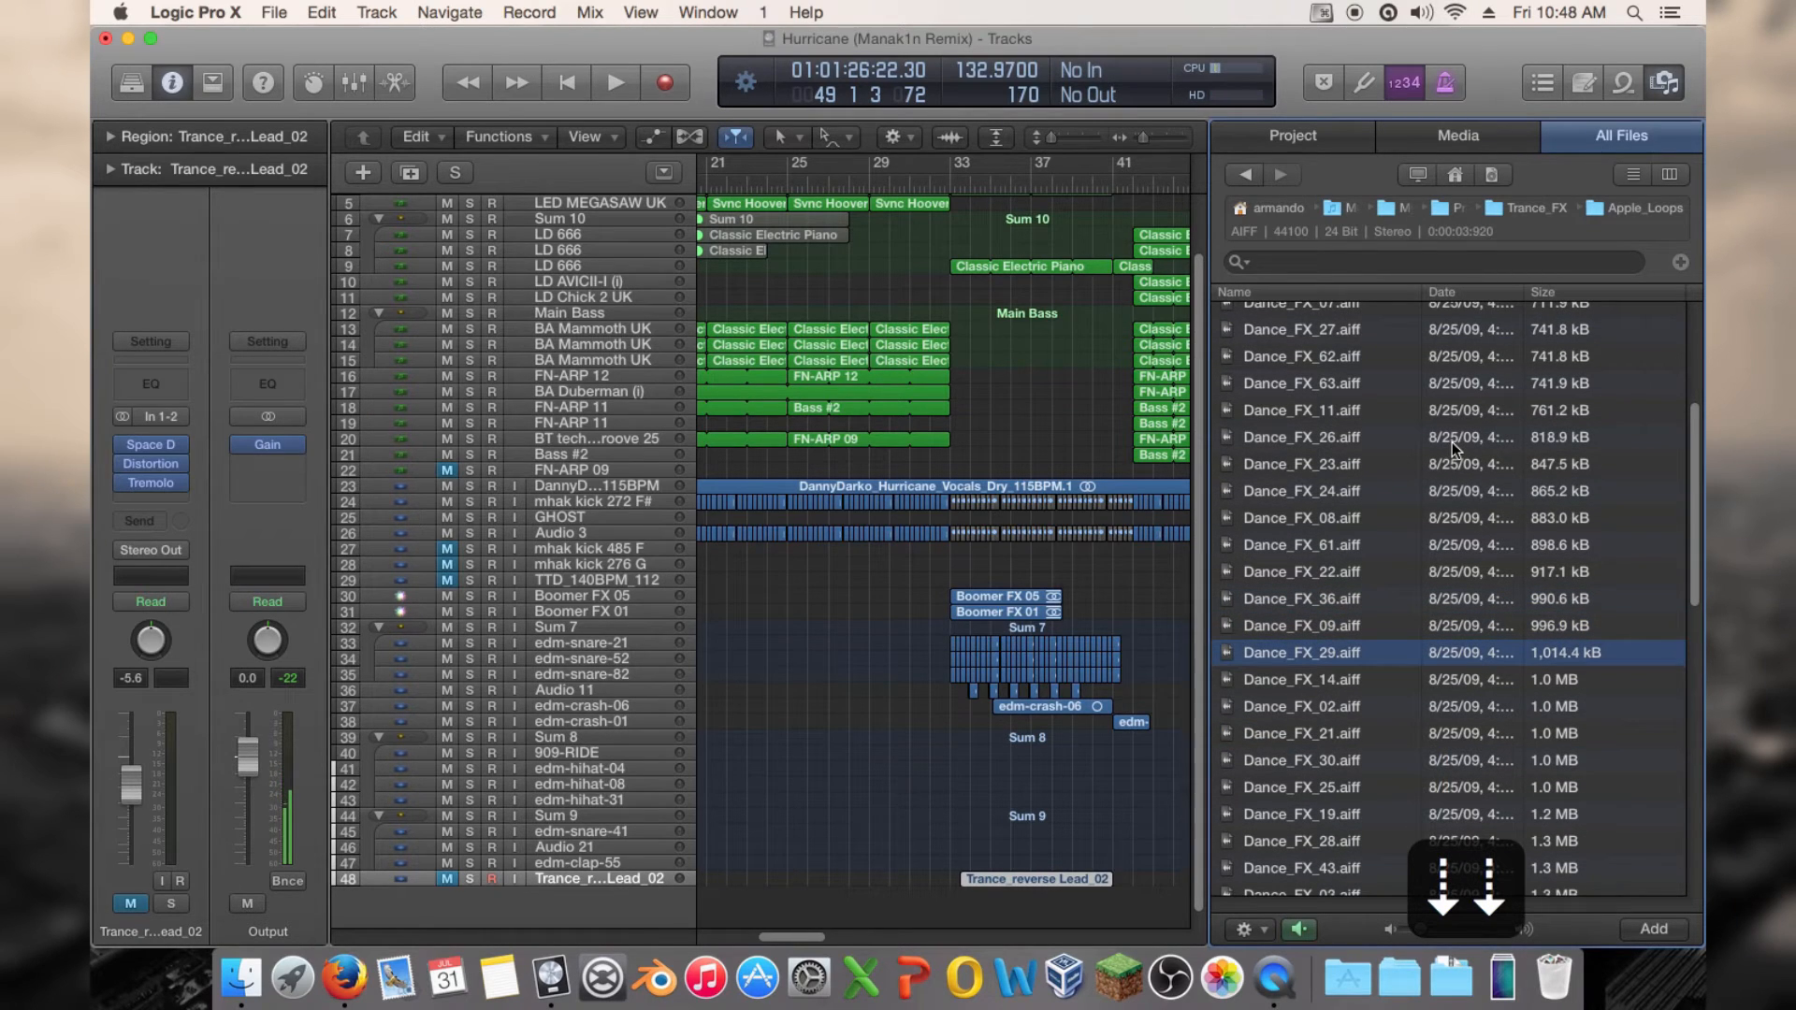
key(Down)
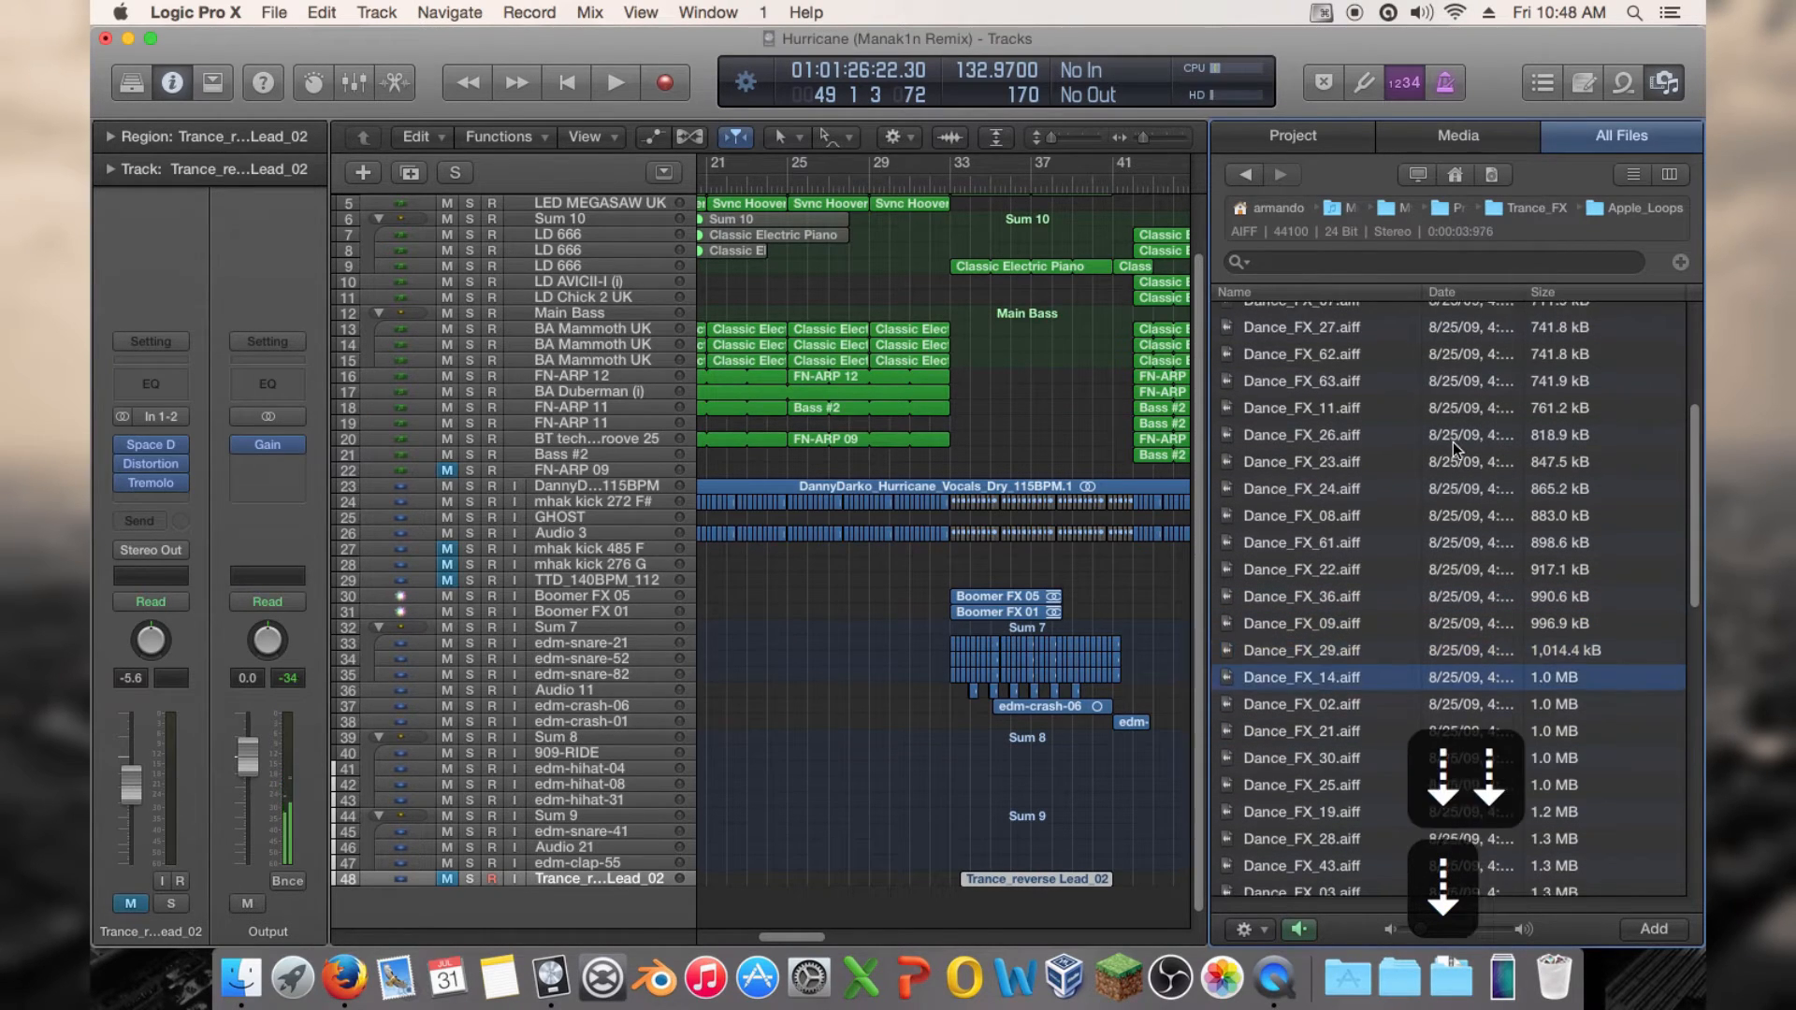
key(Down)
key(Down)
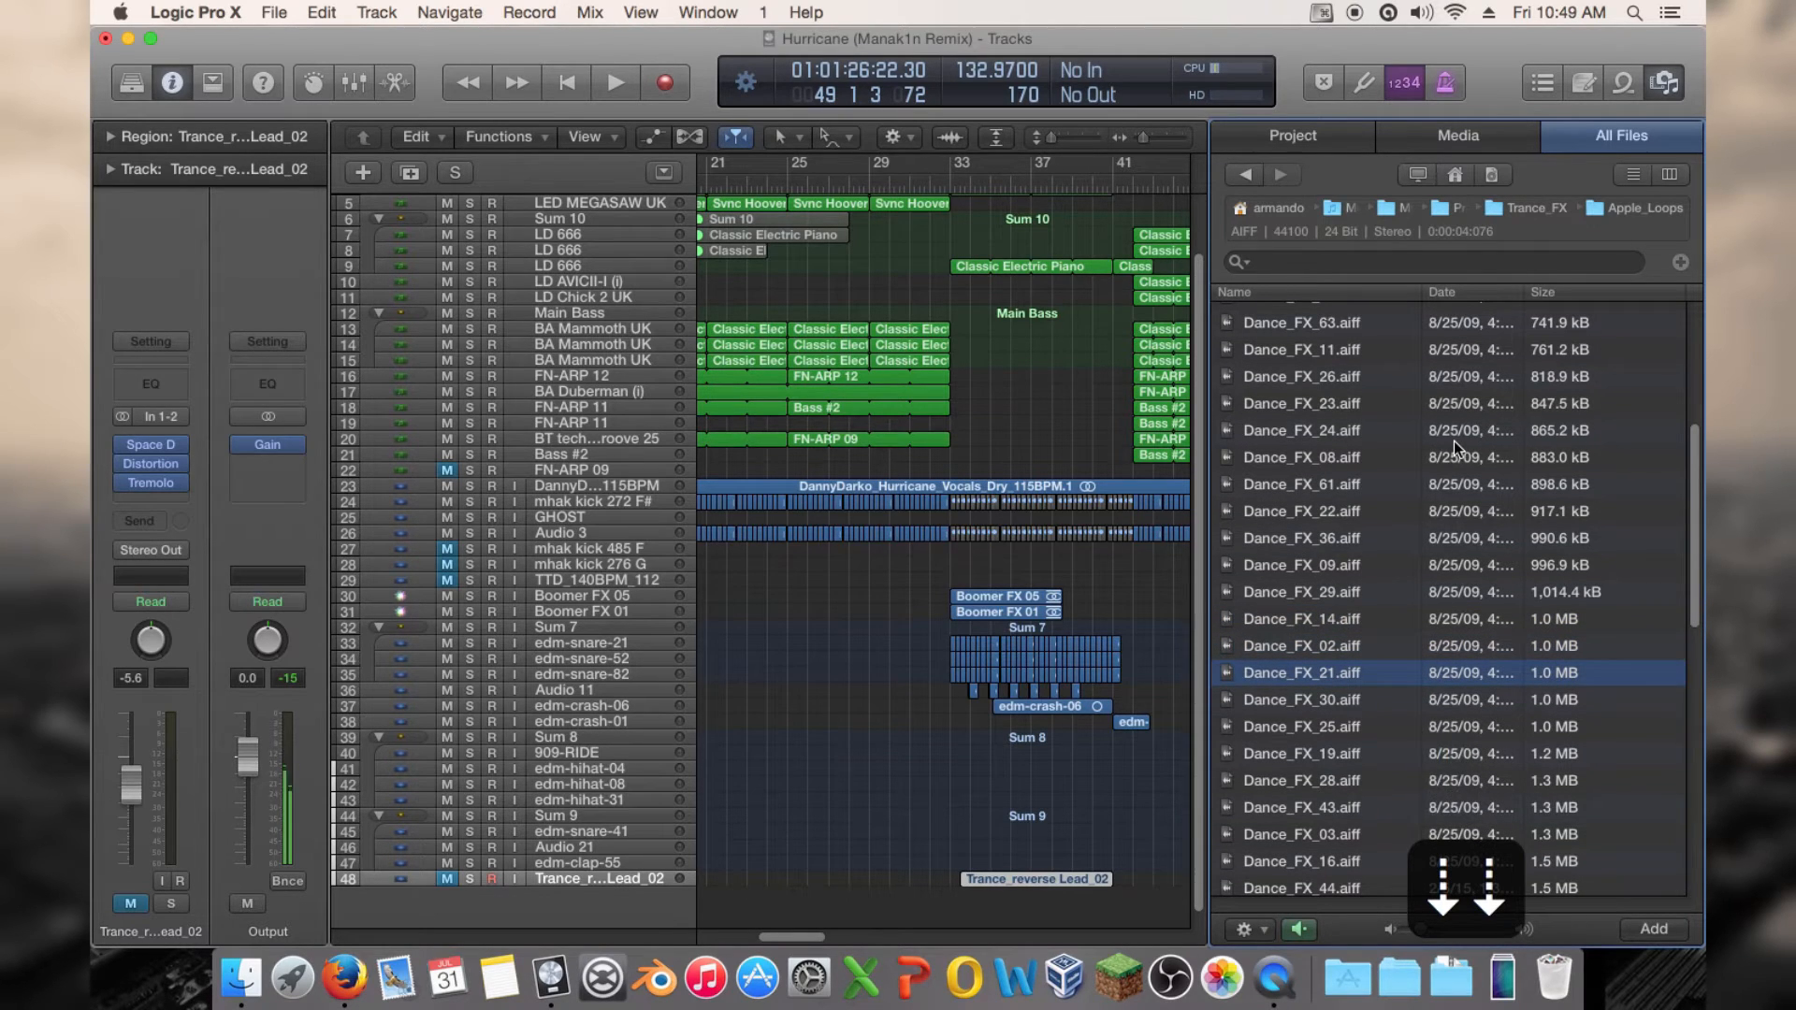
key(Down)
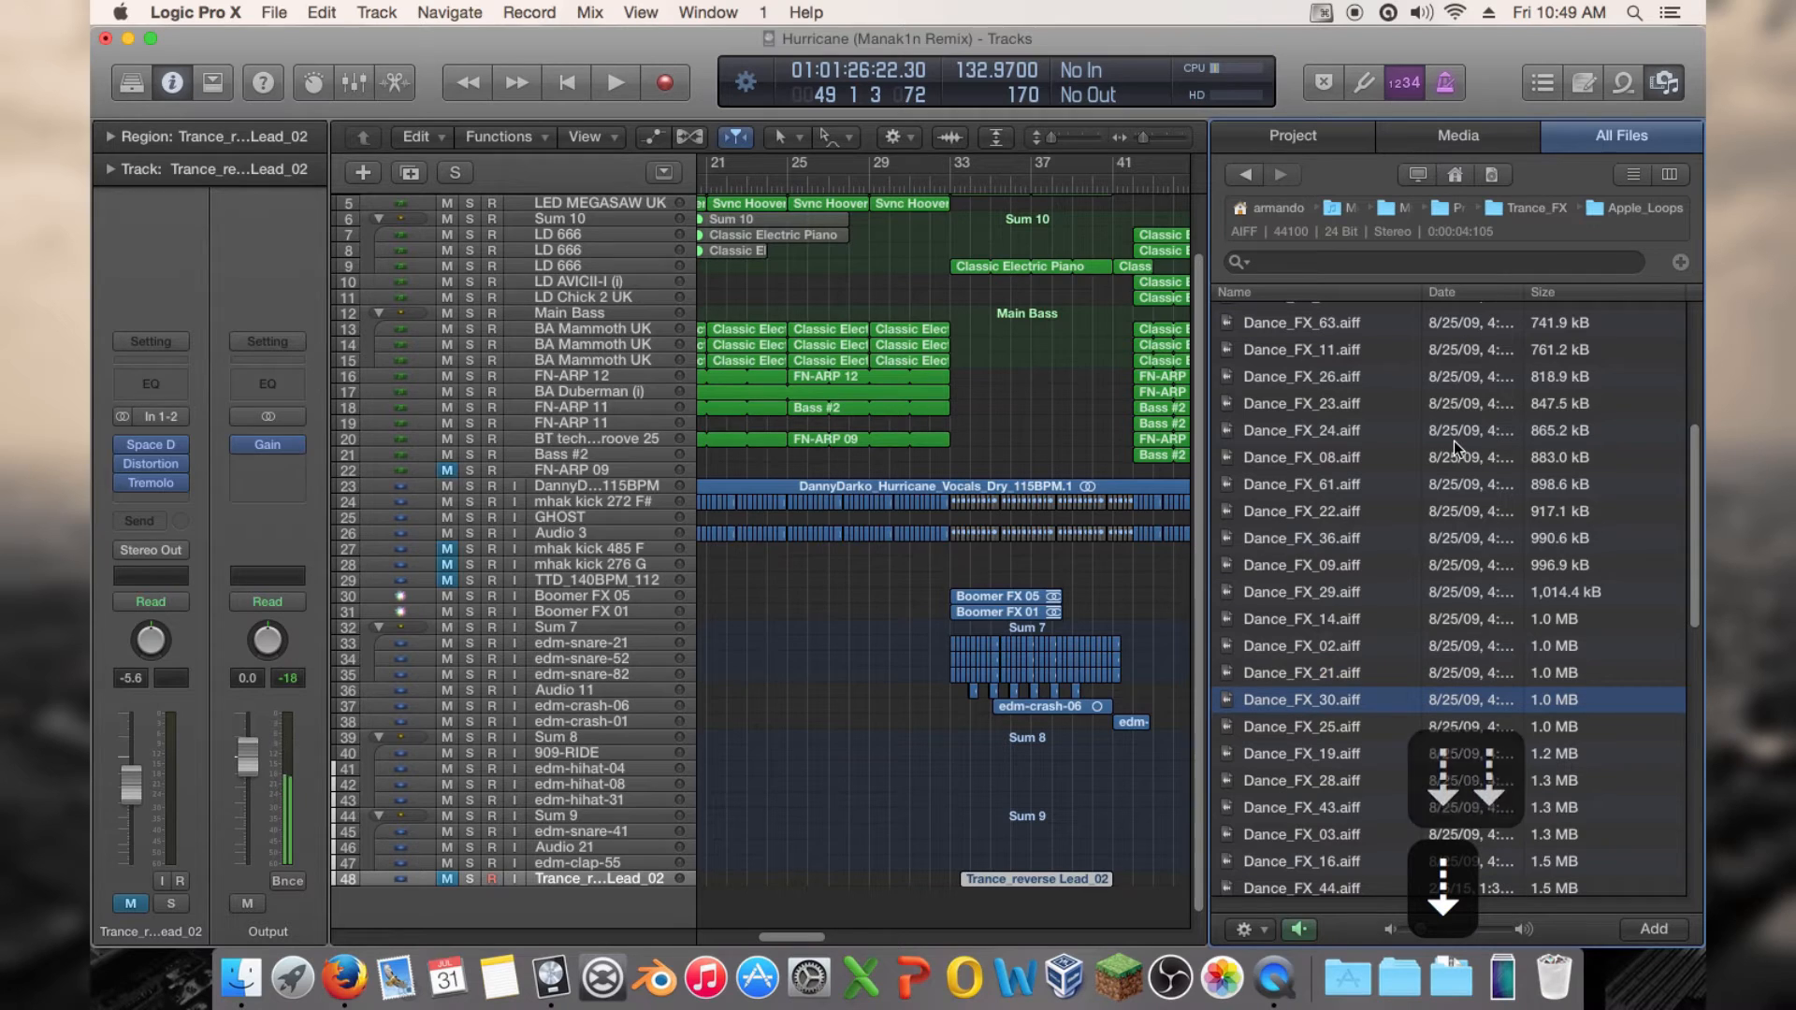
Audition the longest Dance_FX files in reverse order, from Dance_FX_13.aiff back to Dance_FX_35.aiff
scroll(1454, 441, down, 5)
scroll(1384, 598, down, 3)
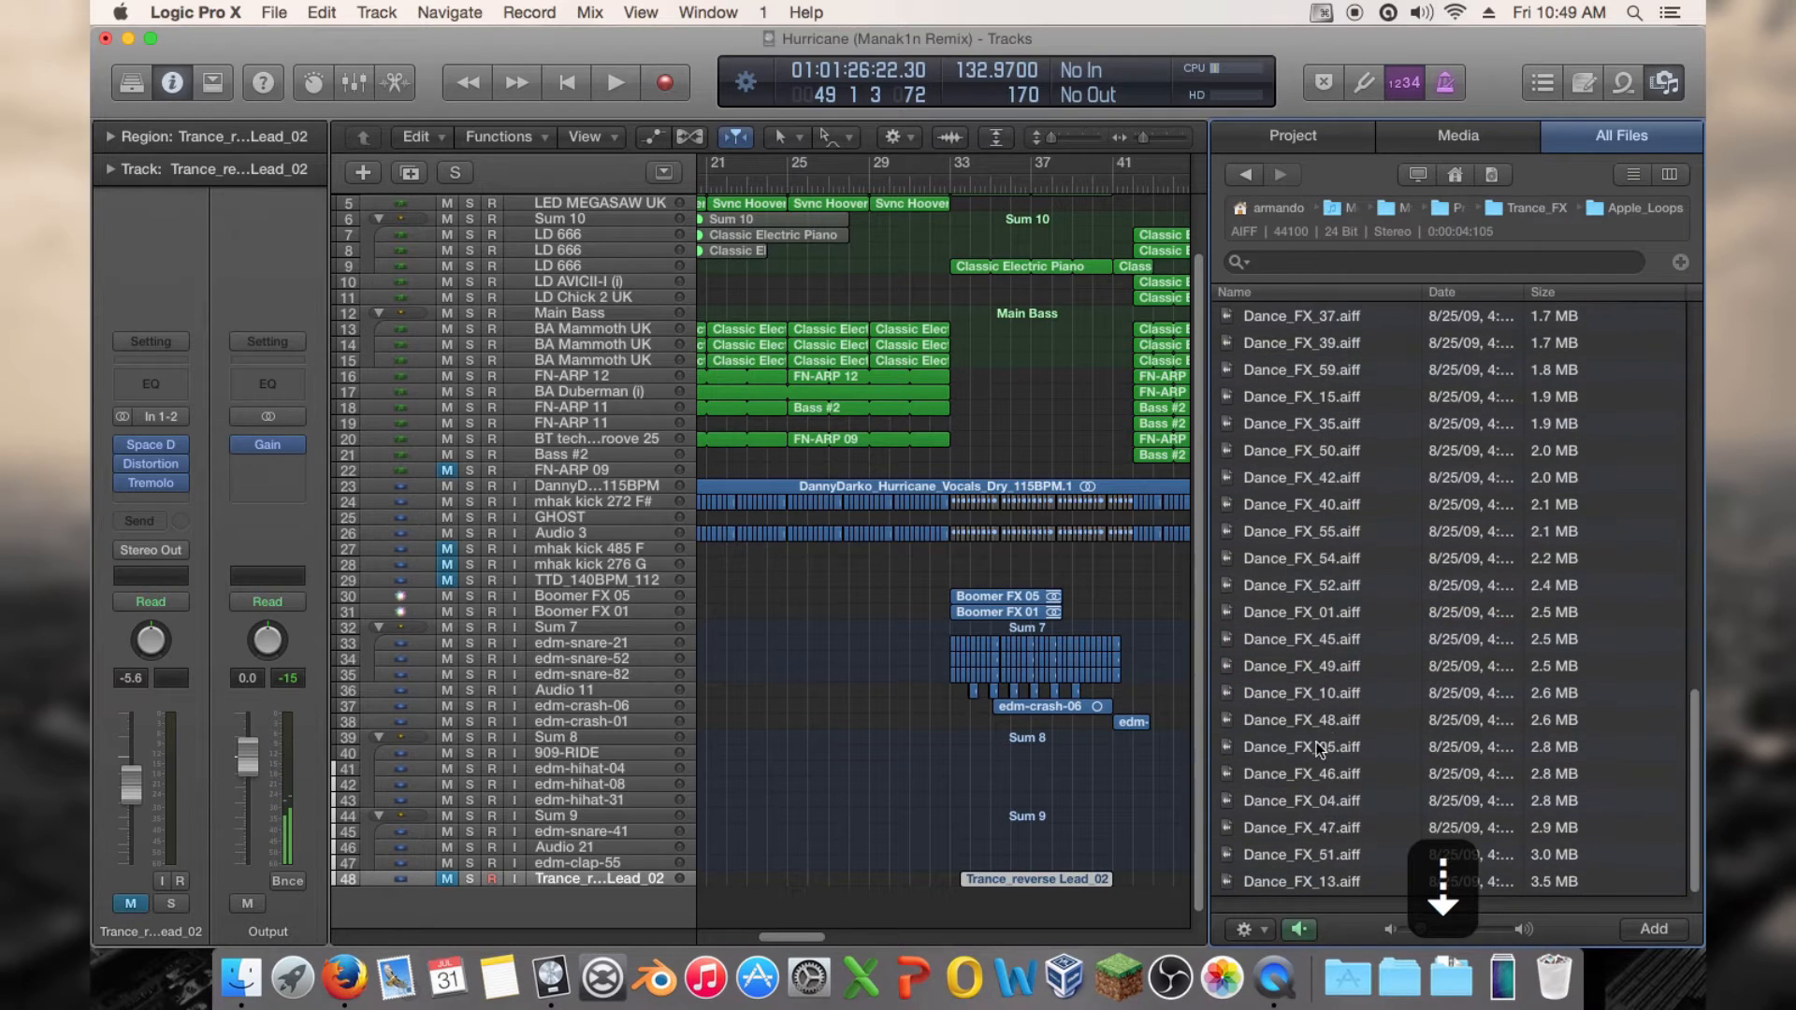
click(1329, 880)
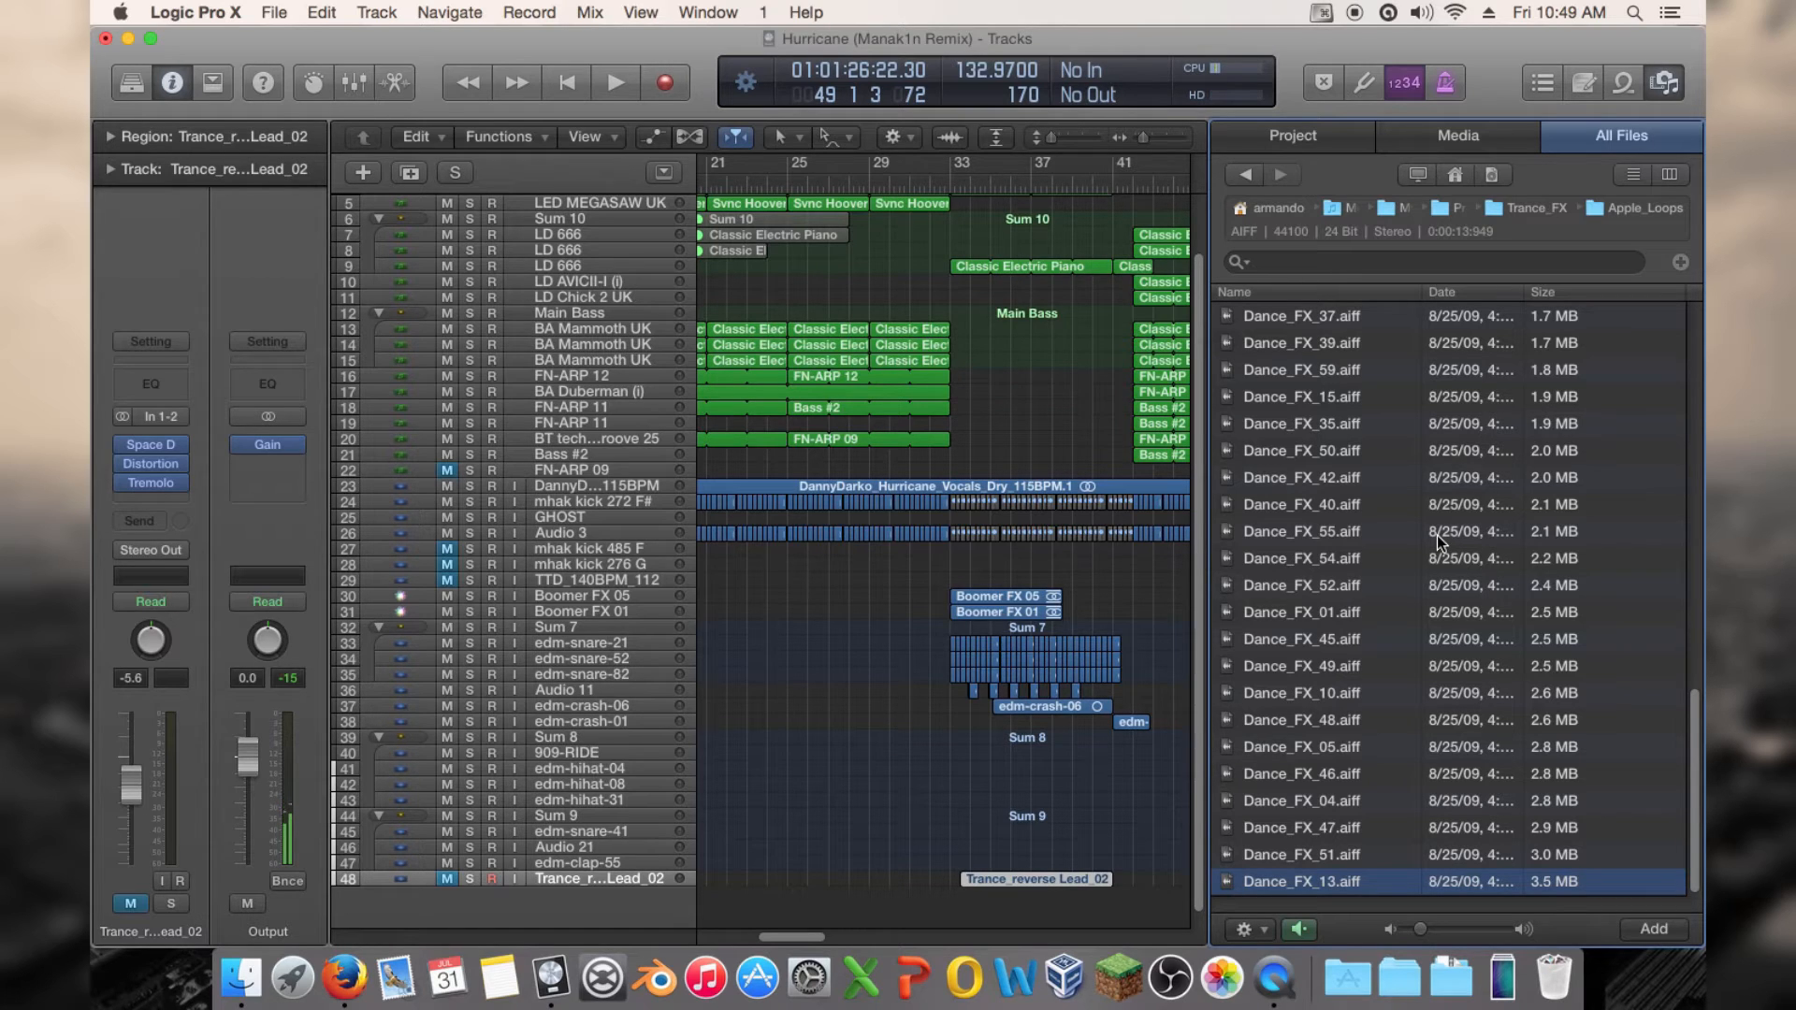
key(Up)
key(Up)
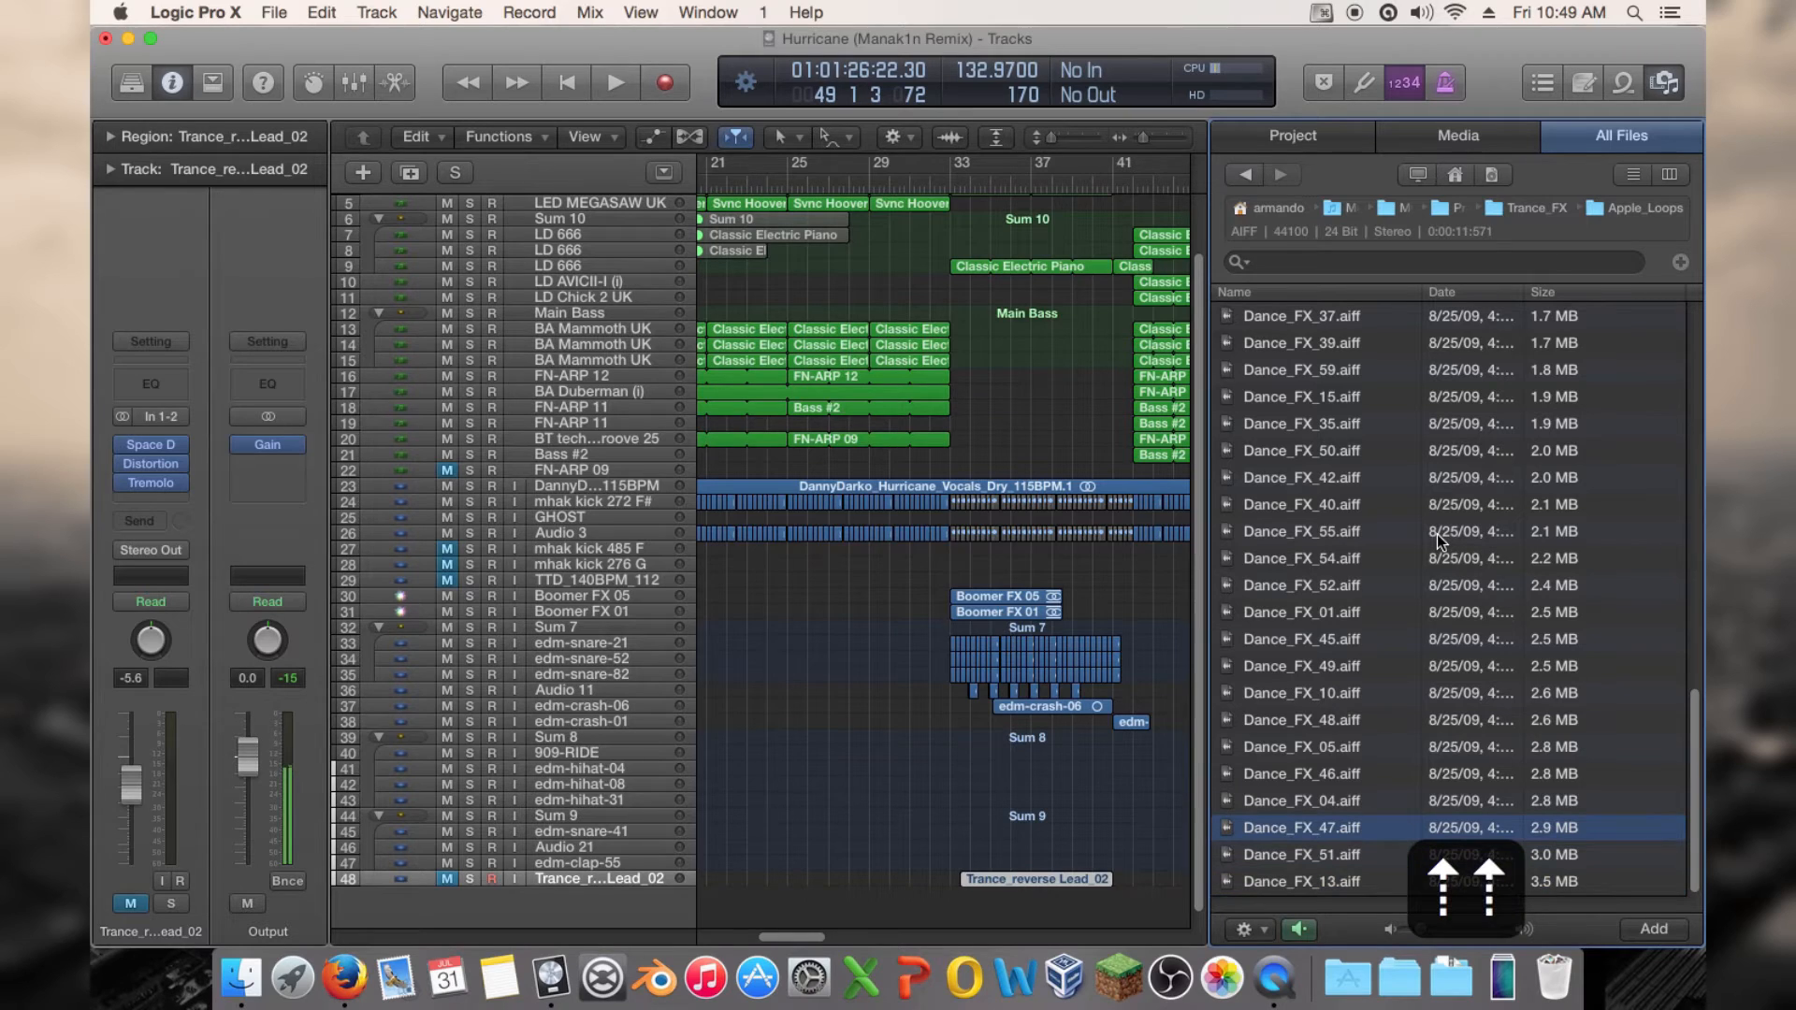
key(Up)
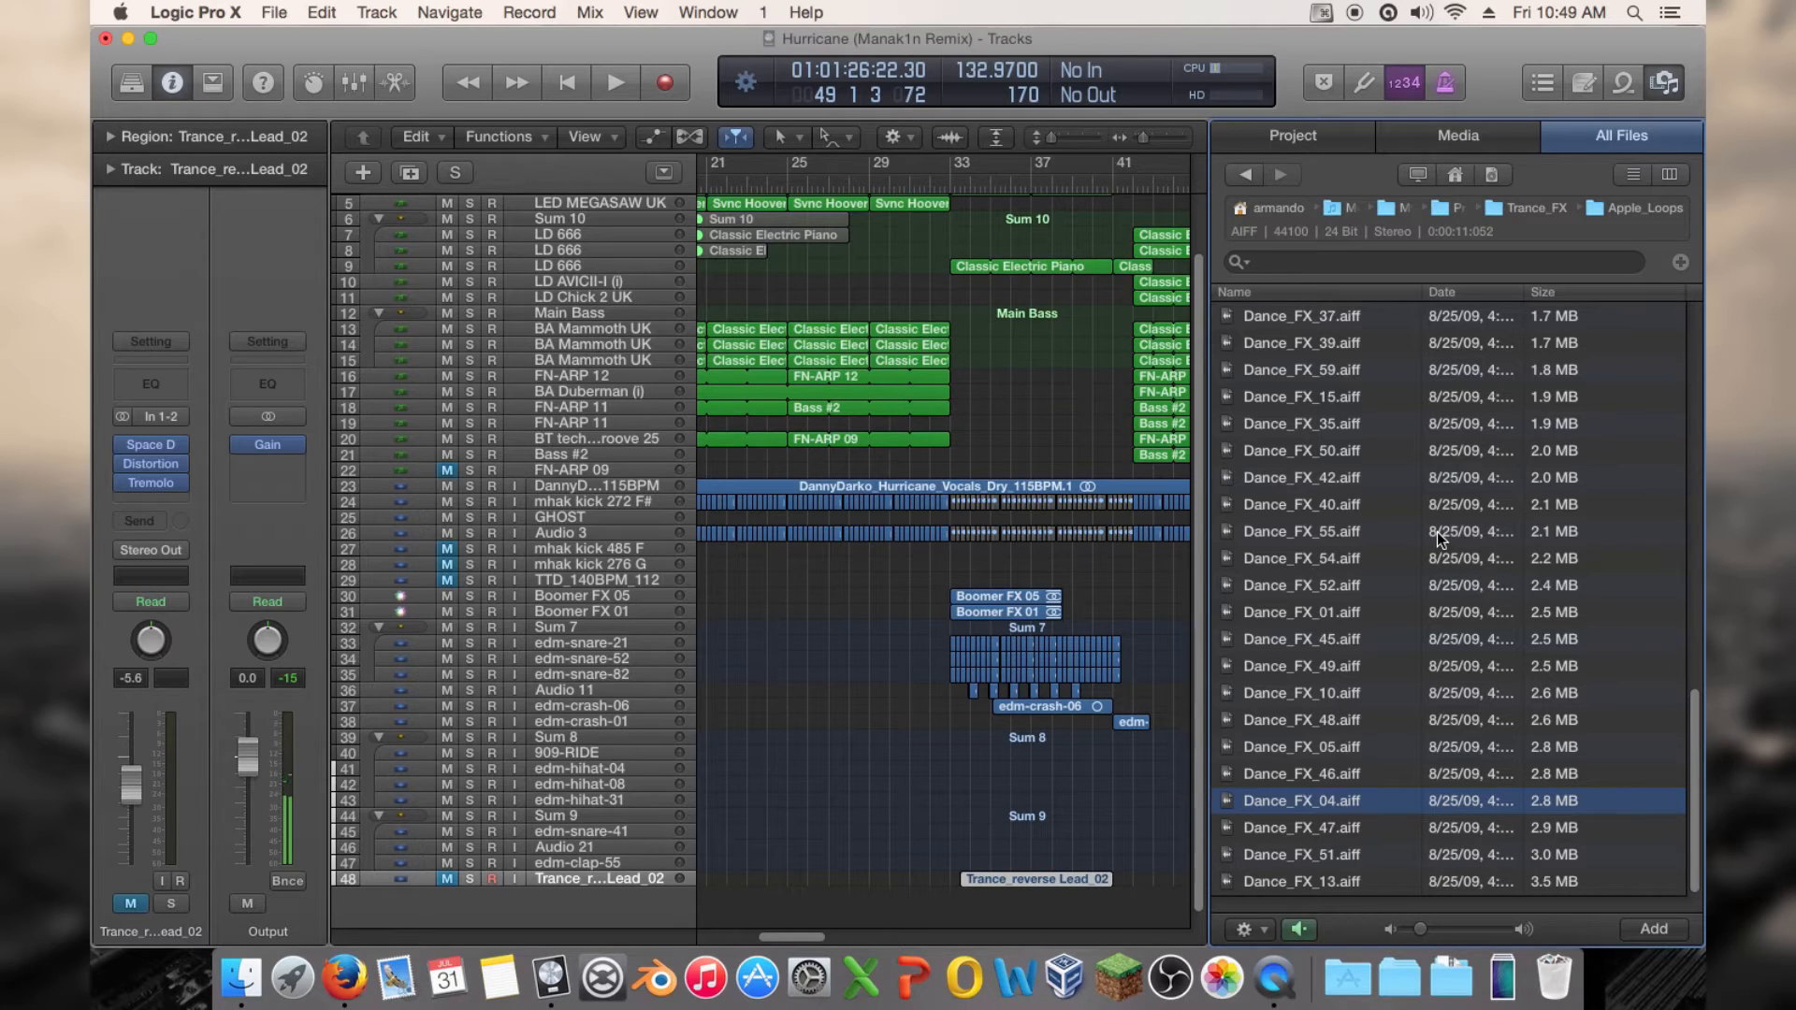
key(Up)
key(Up)
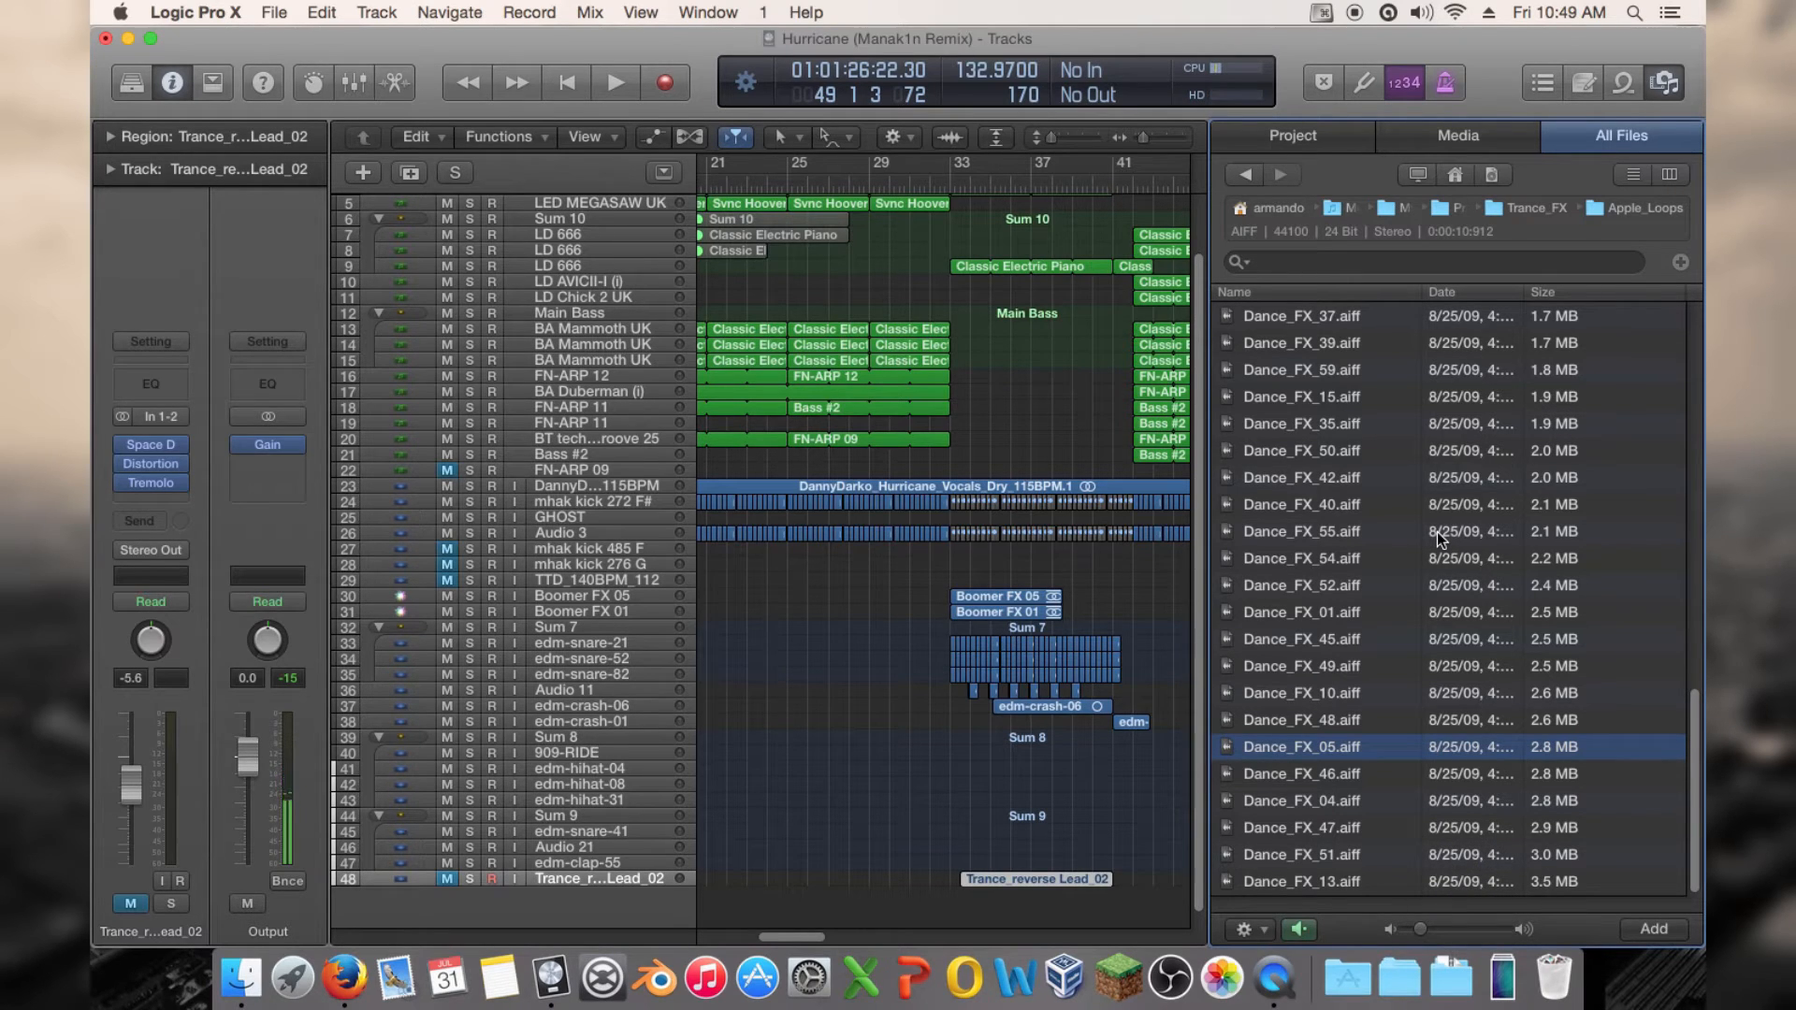
key(Up)
key(Up)
key(Up)
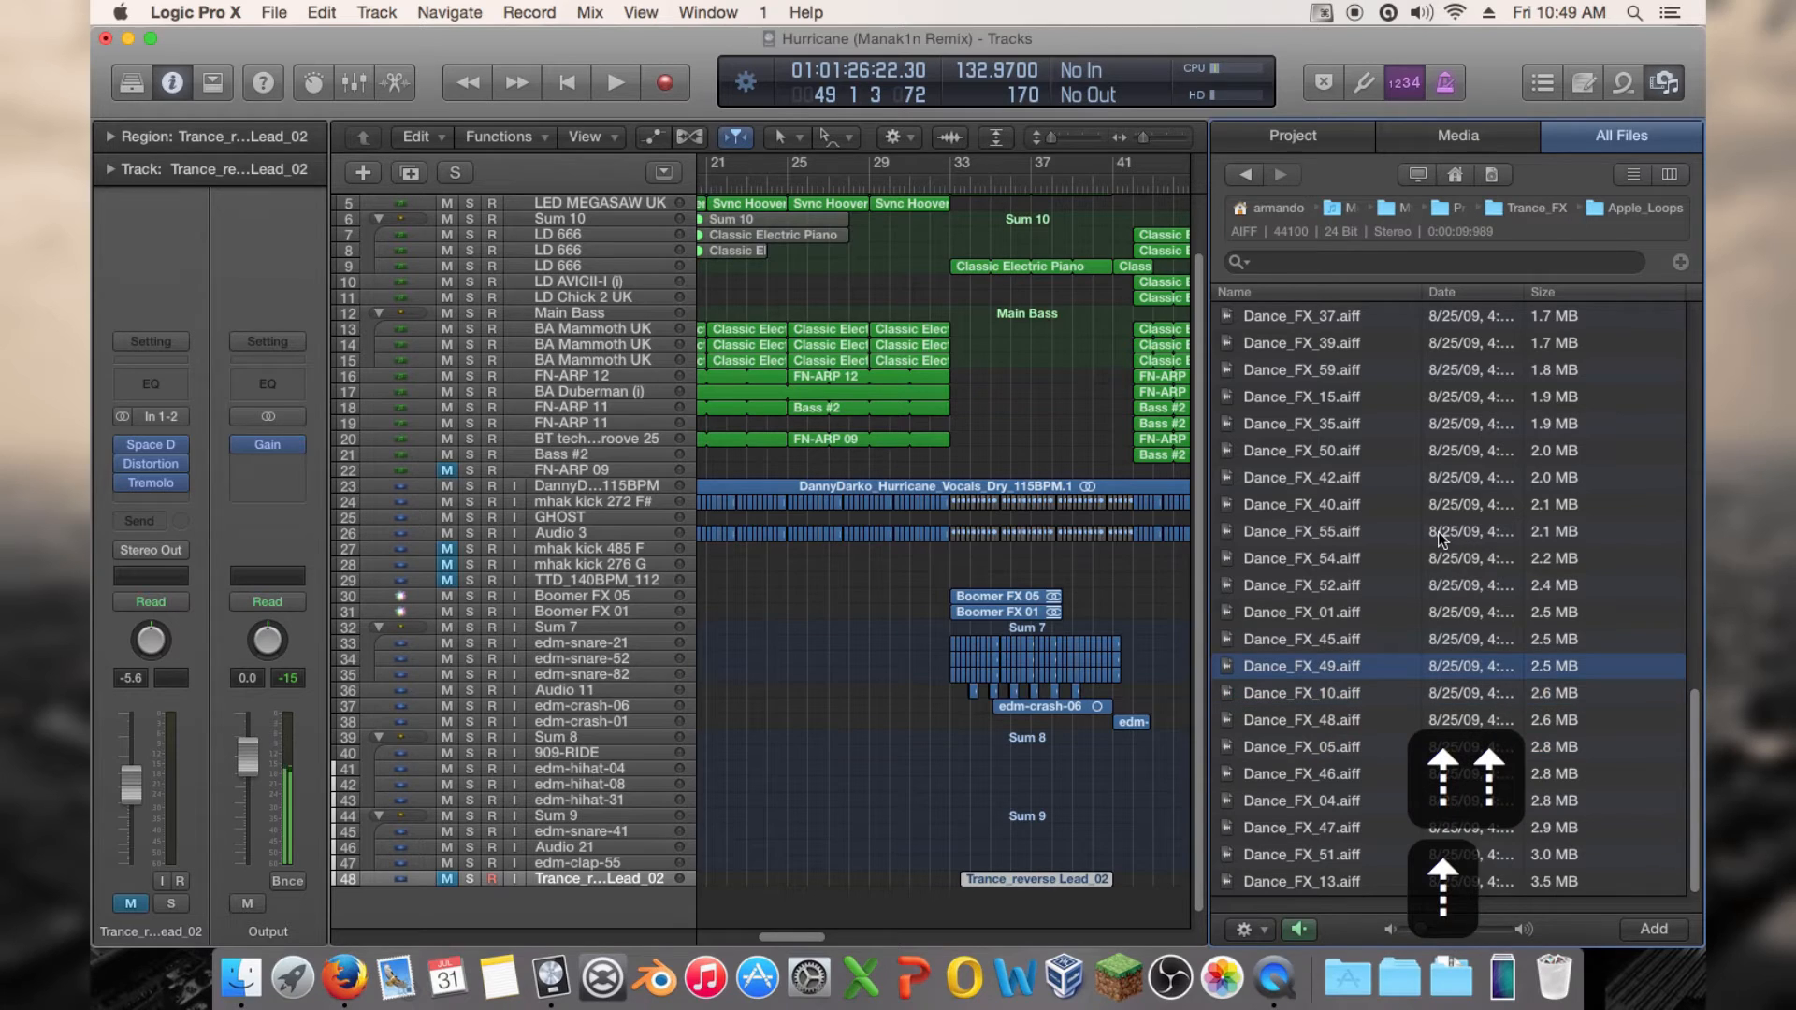
key(Up)
key(Up)
key(Up)
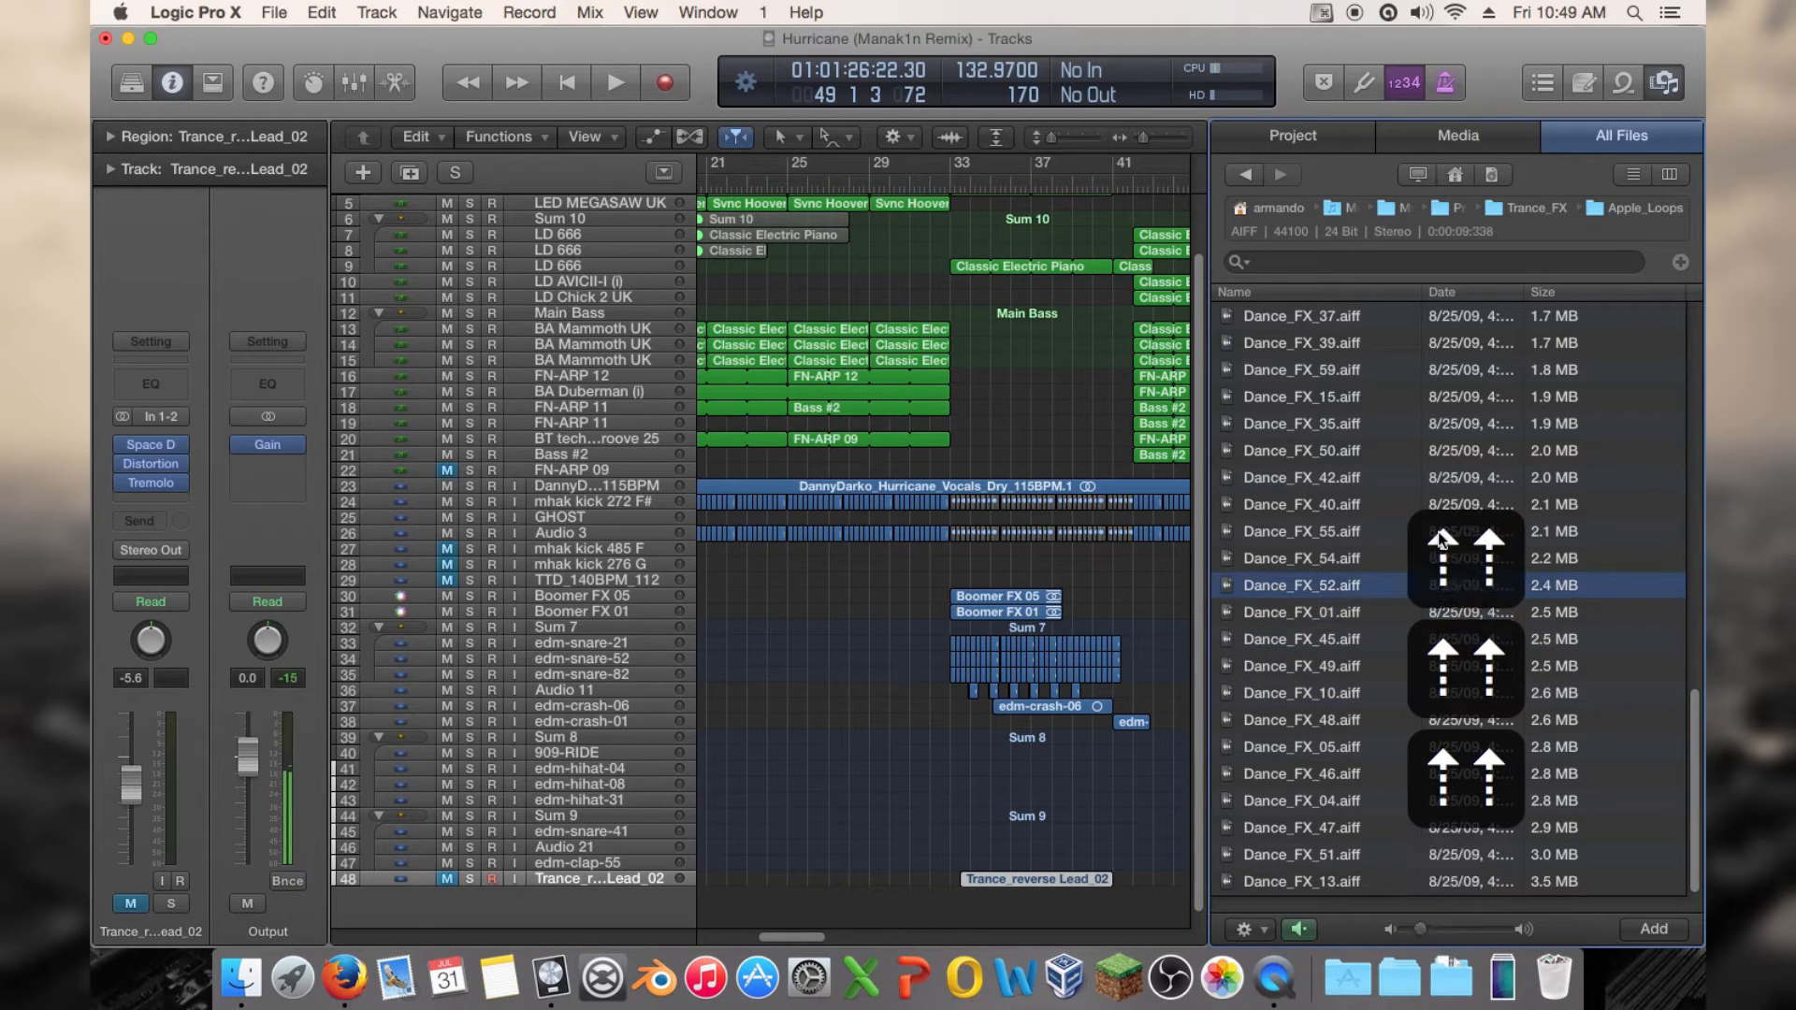
key(Up)
key(Up)
key(Up)
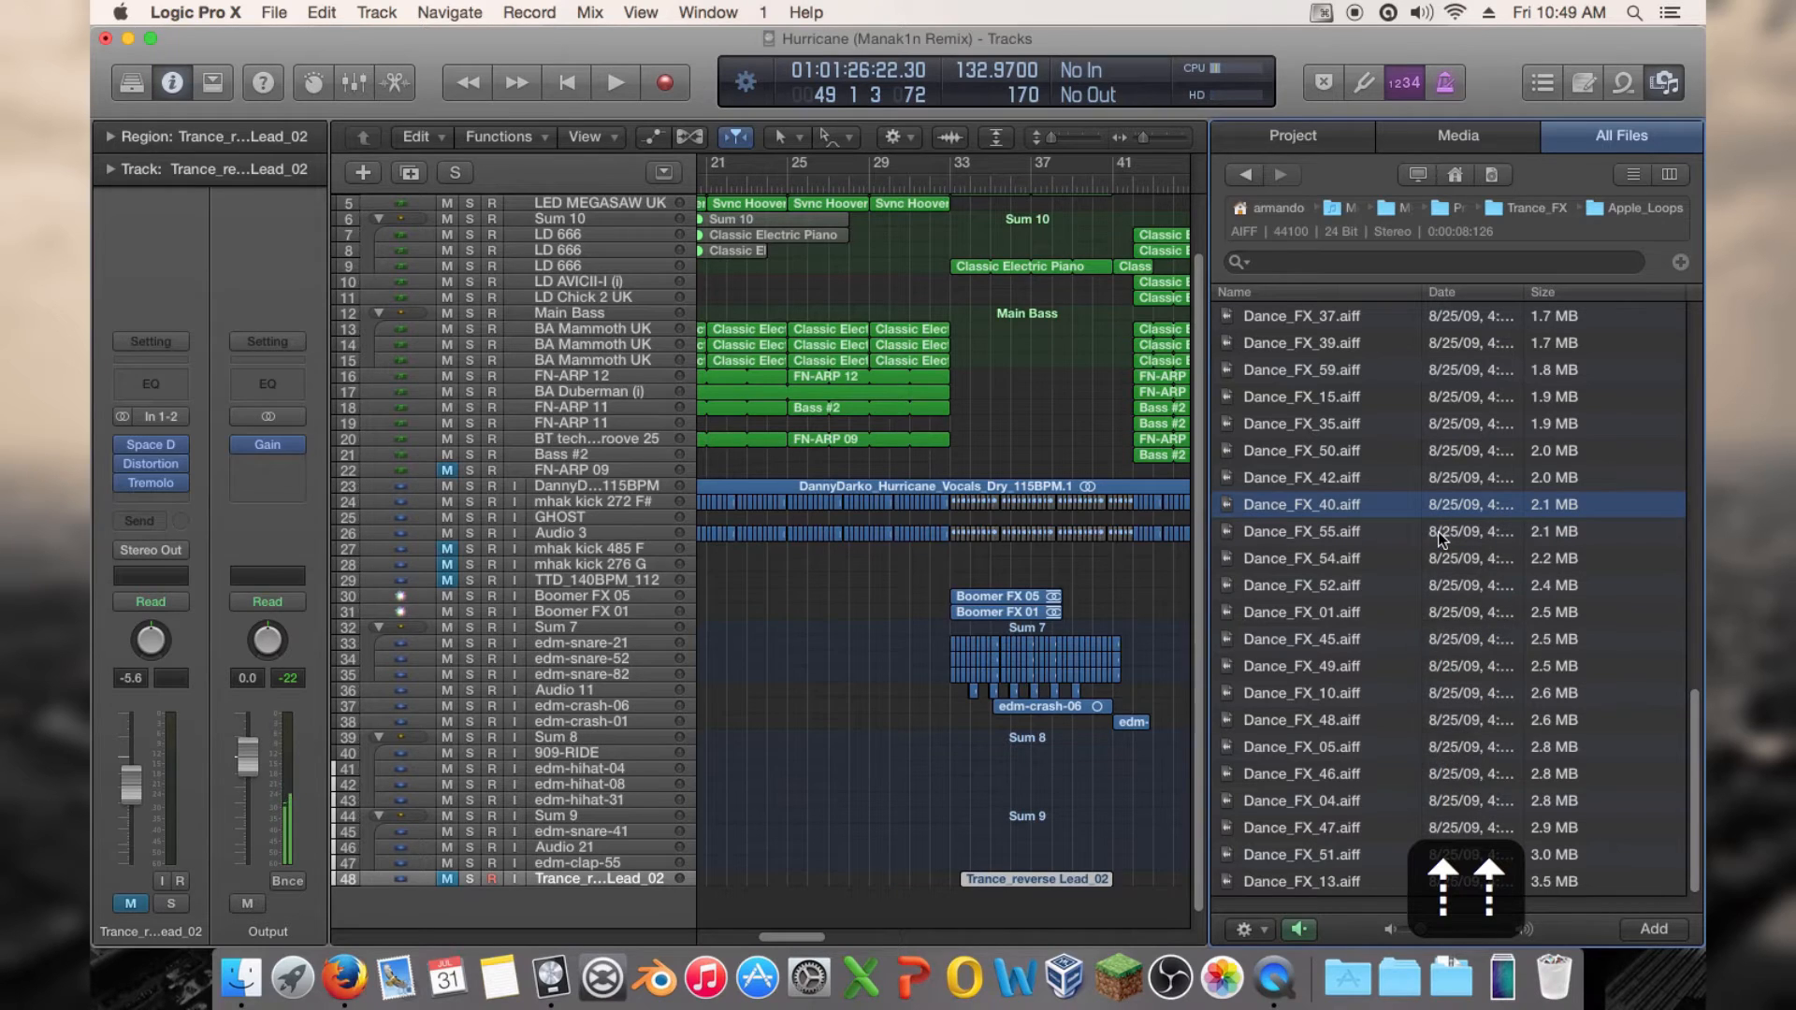
key(Up)
key(Up)
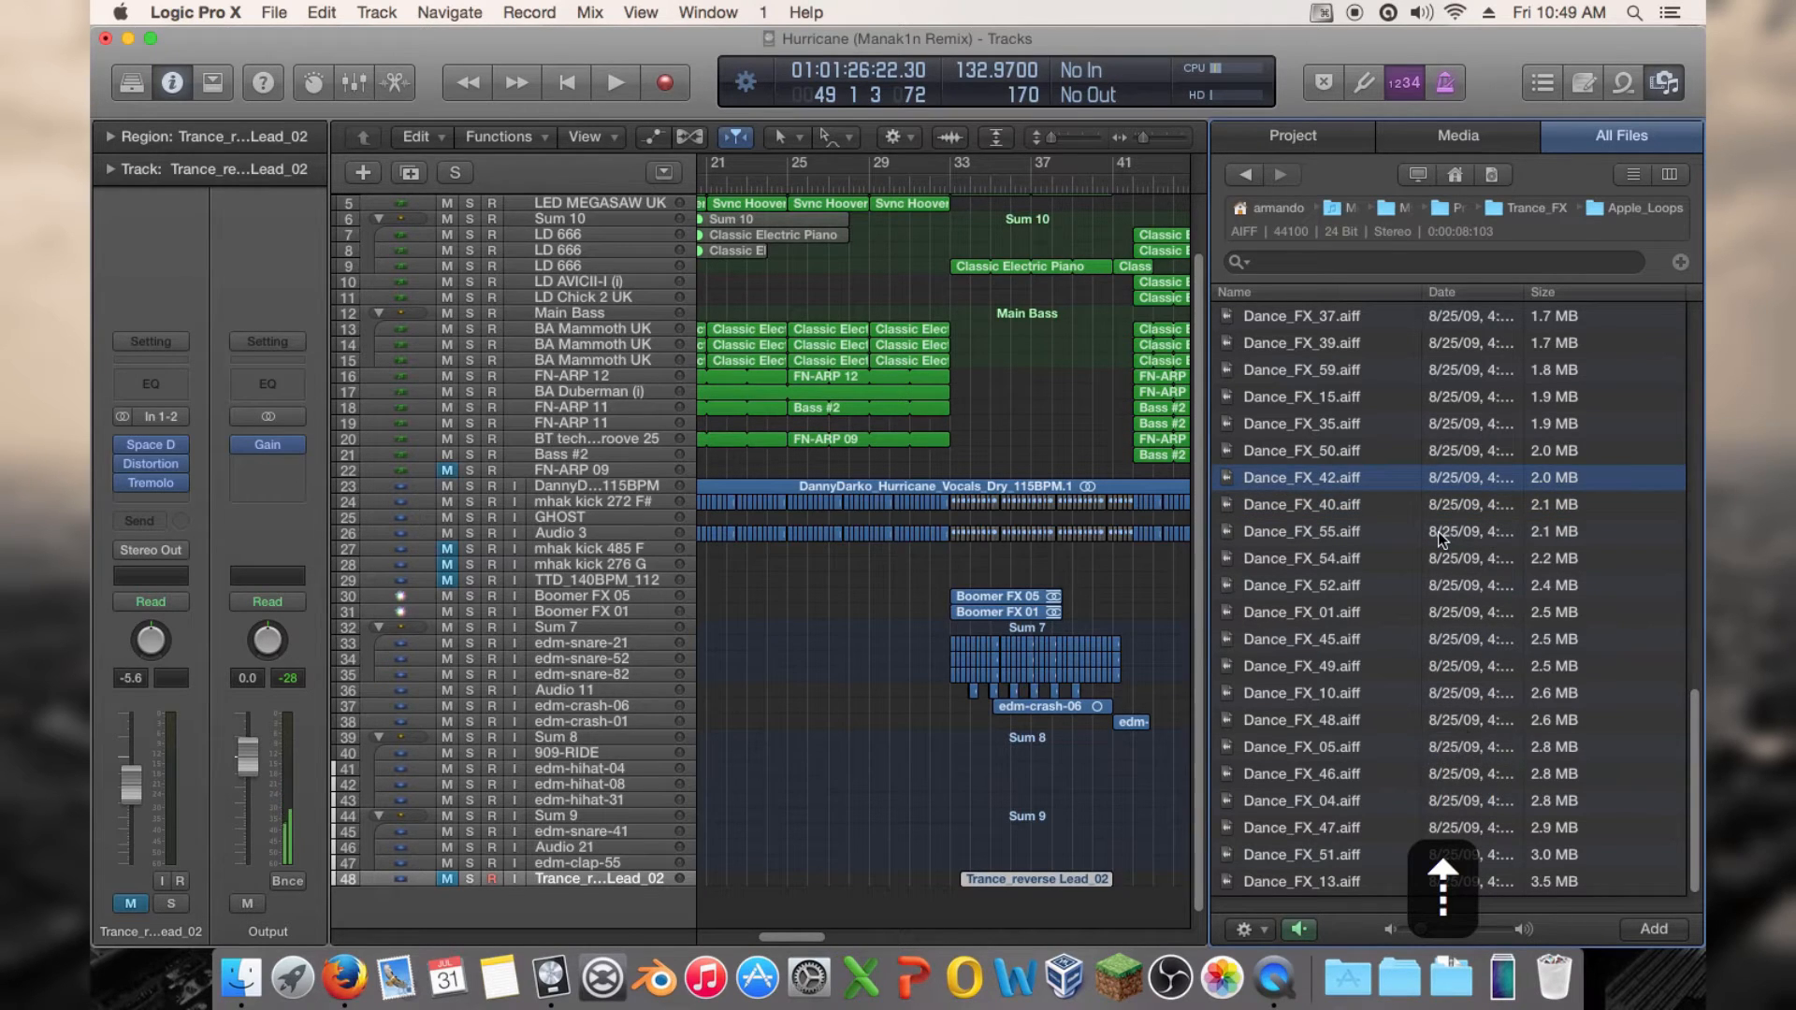
key(Up)
key(Up)
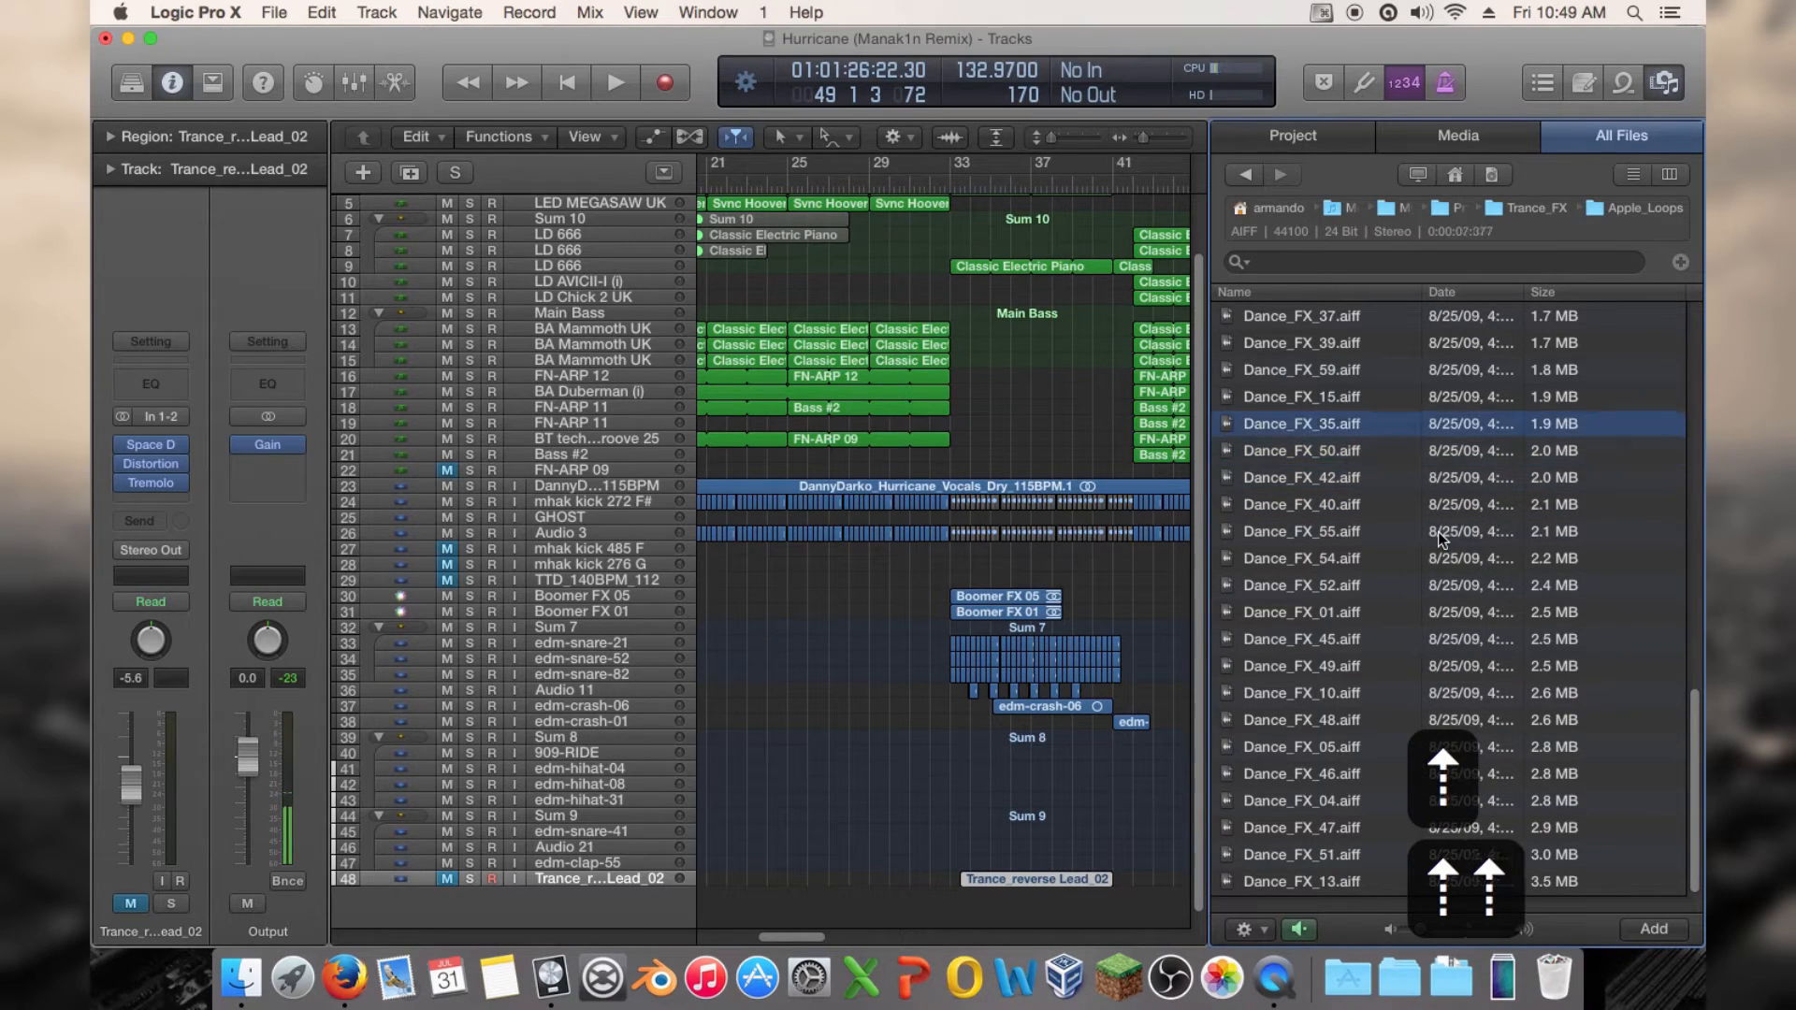
Preview Dance_FX_05.aiff again and place it on a new track below Trance_reverse Lead_02, starting at about bar 34
click(1335, 749)
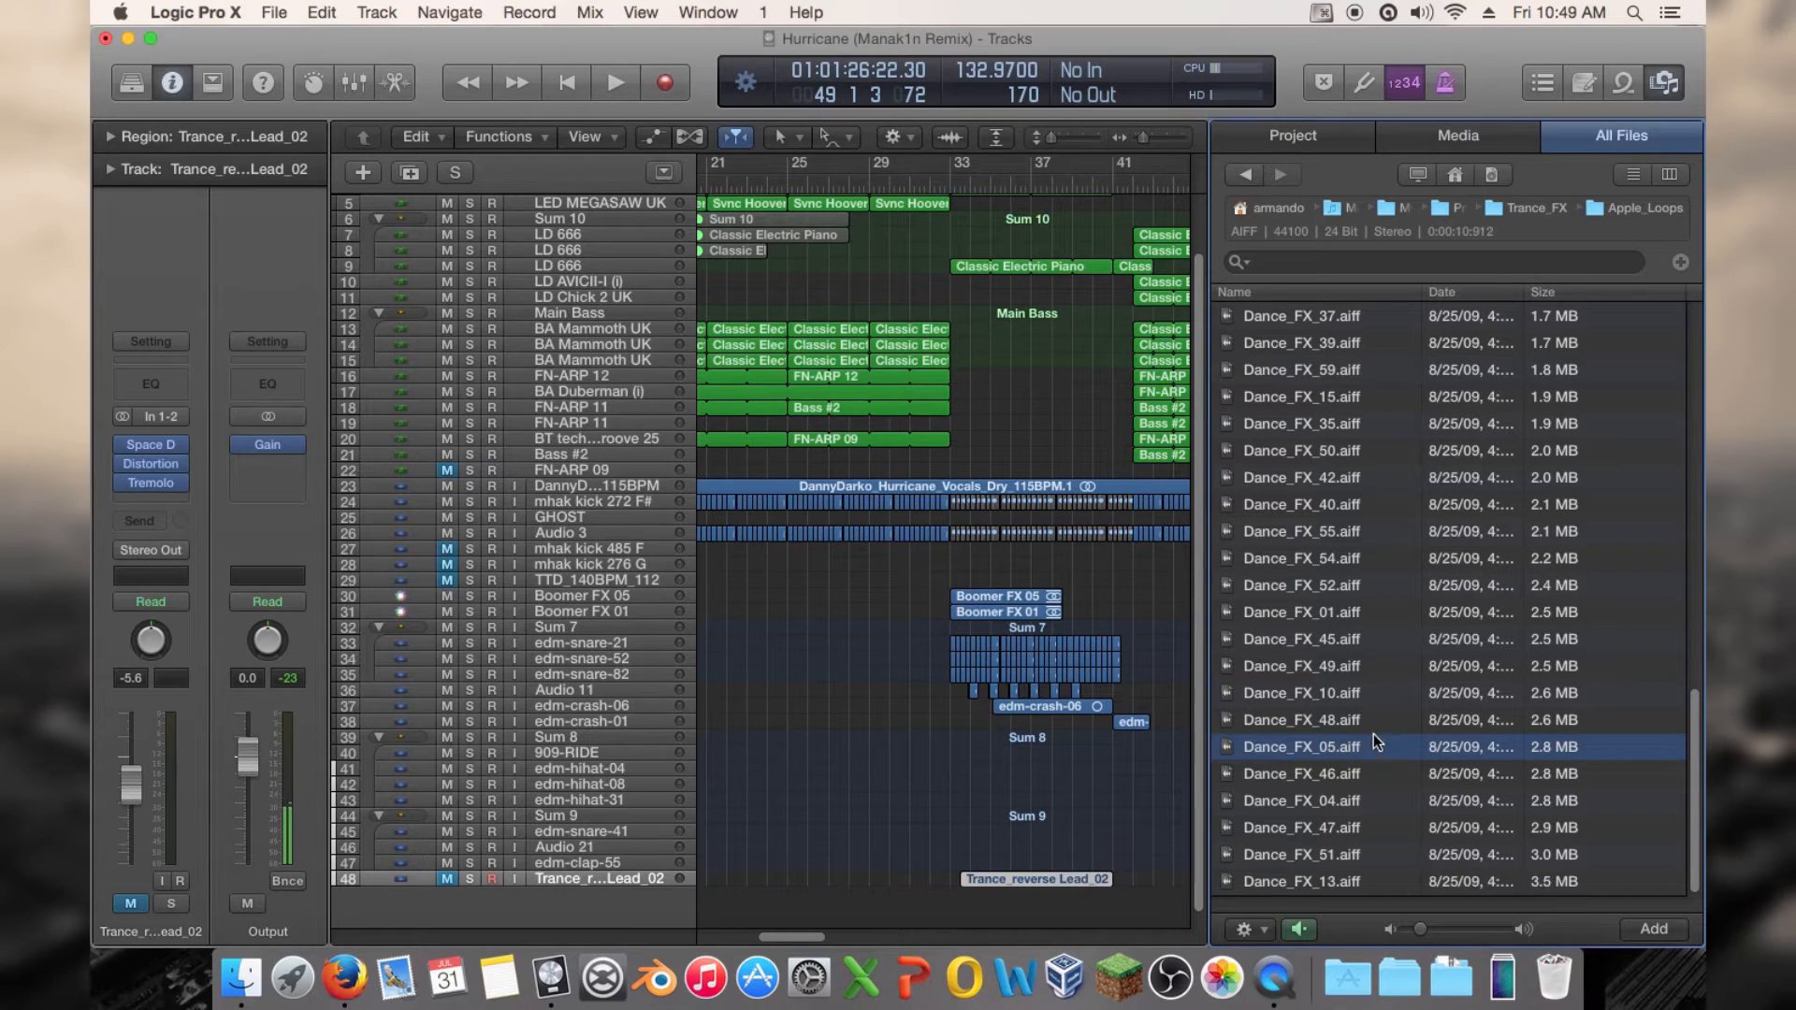
drag(1245, 739, 965, 889)
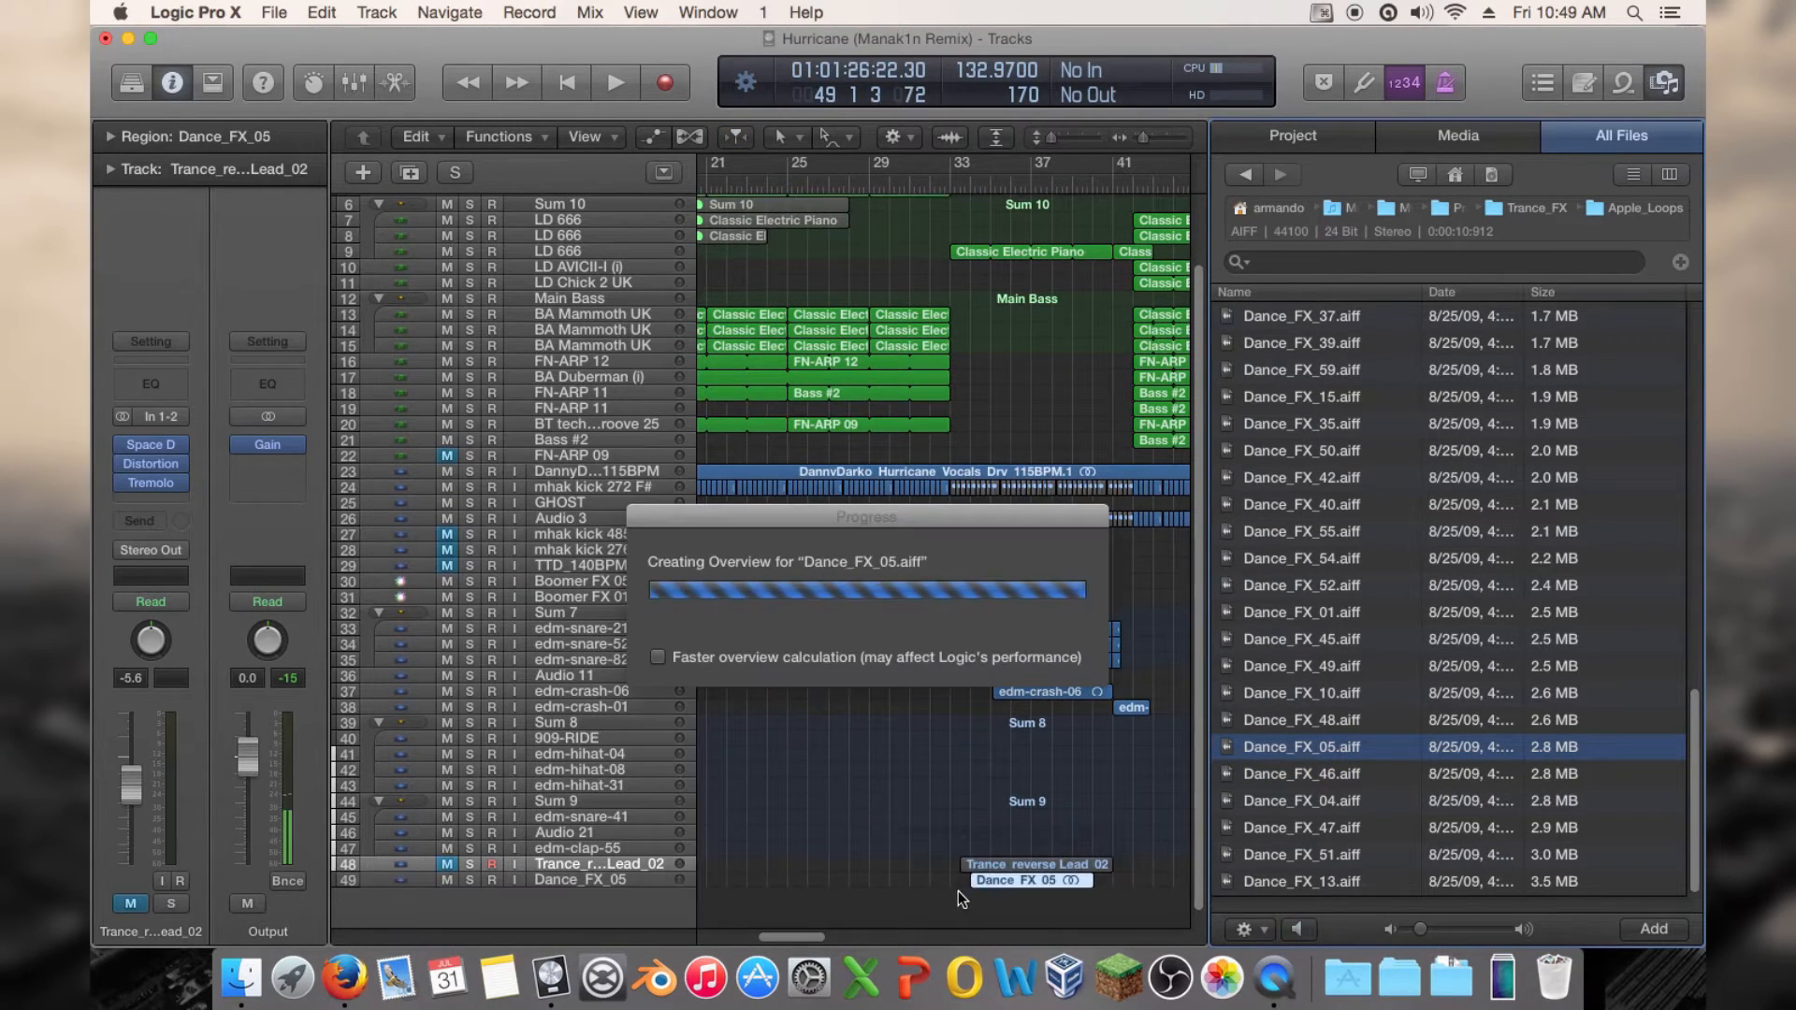
Set the Dance_FX_05 region's gain to -24 dB
click(112, 139)
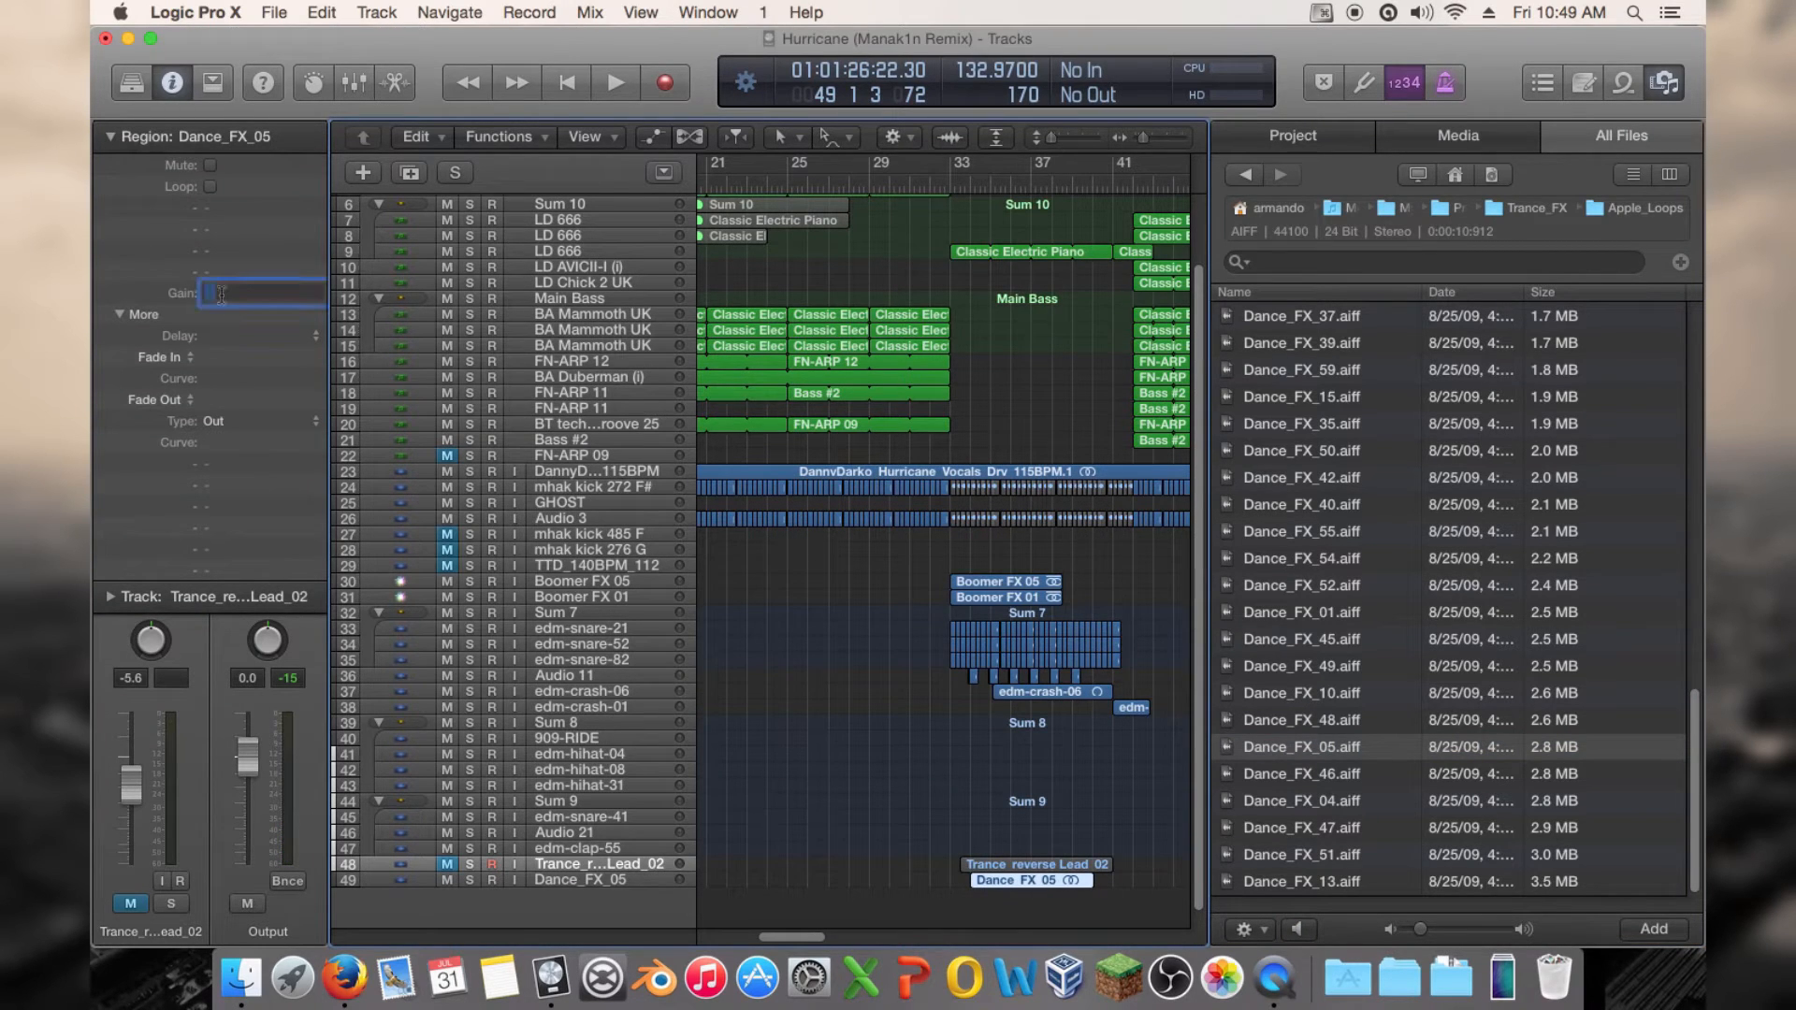
text(-24)
key(Return)
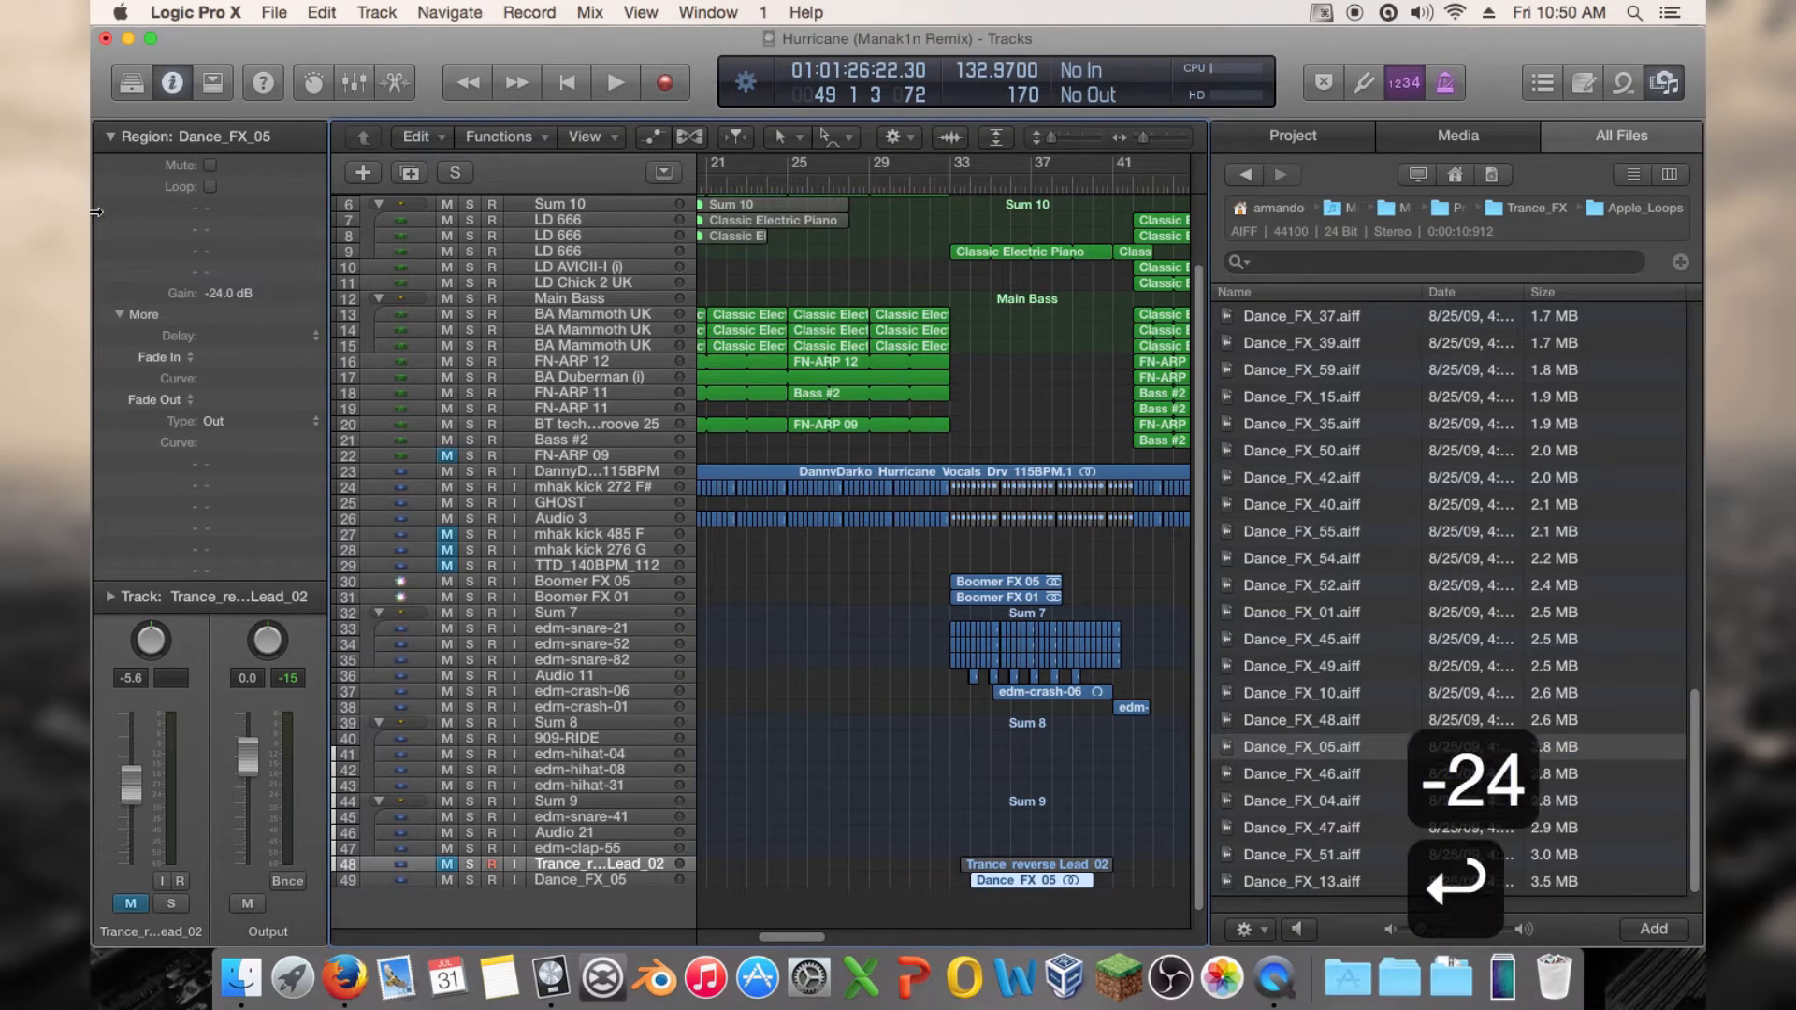
click(108, 138)
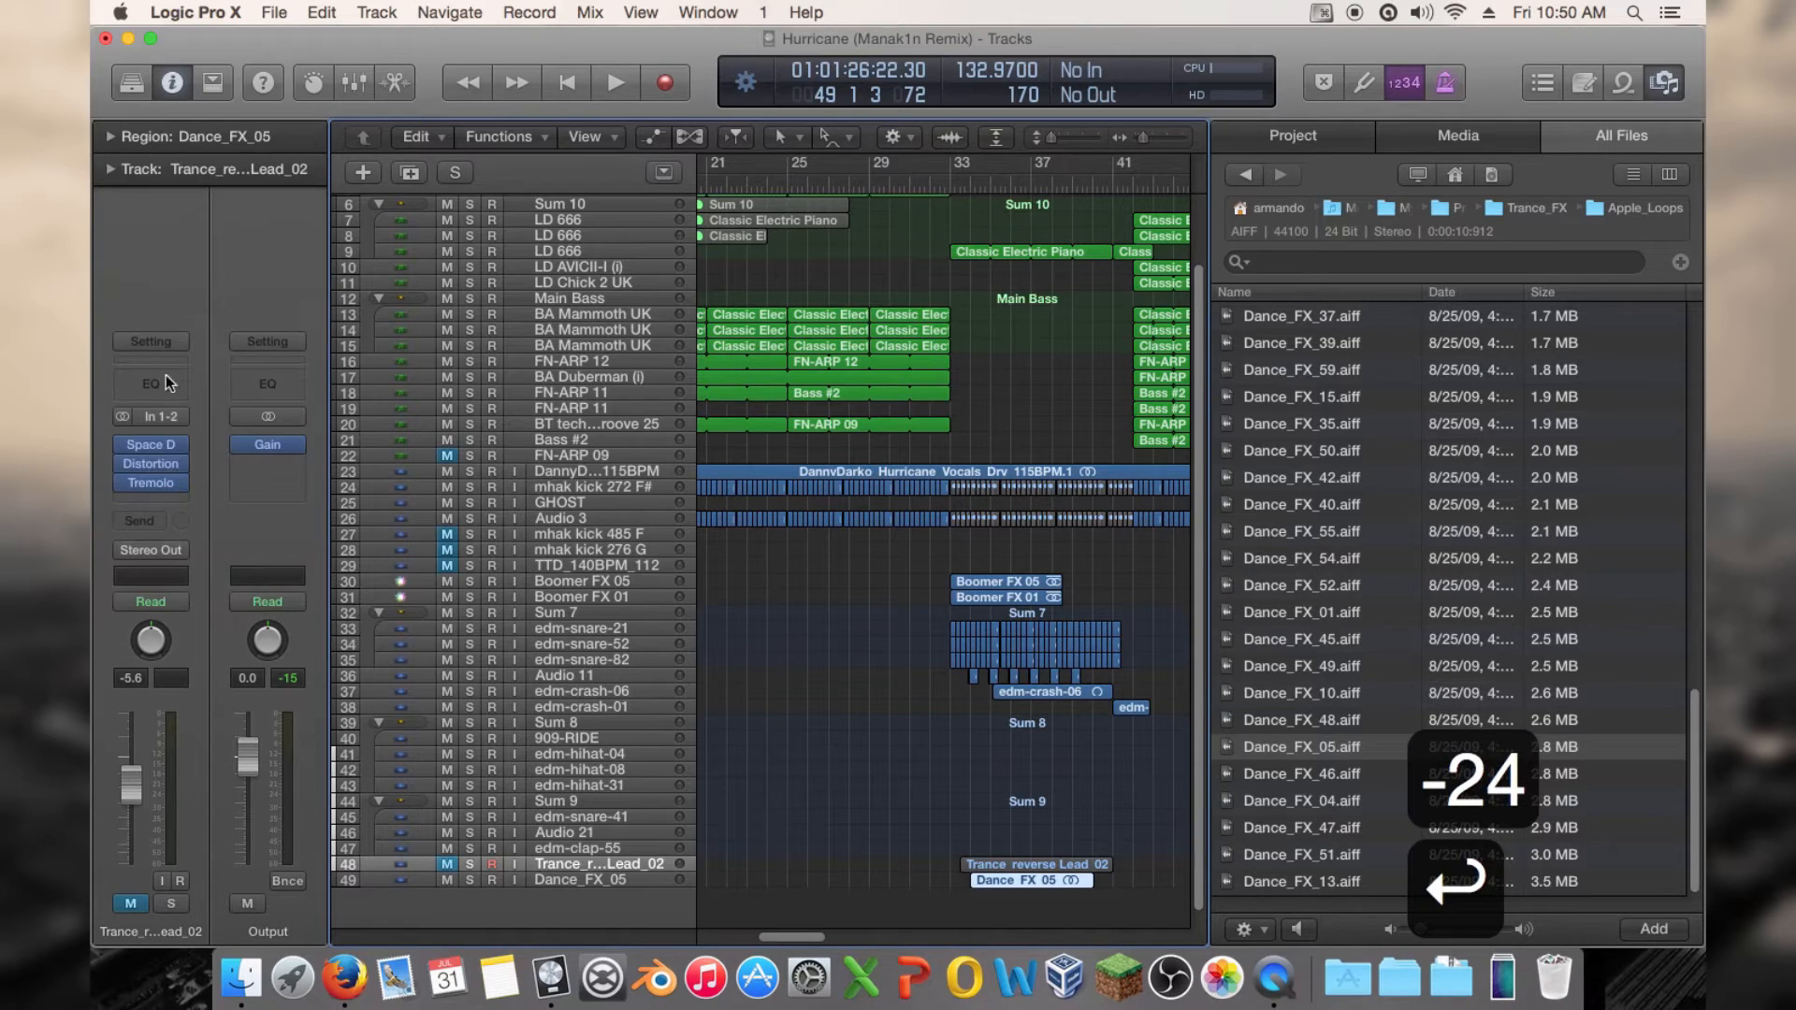
Move the Dance_FX_05 region to start at bar 33 and play the transition from just before it
click(617, 886)
key(space)
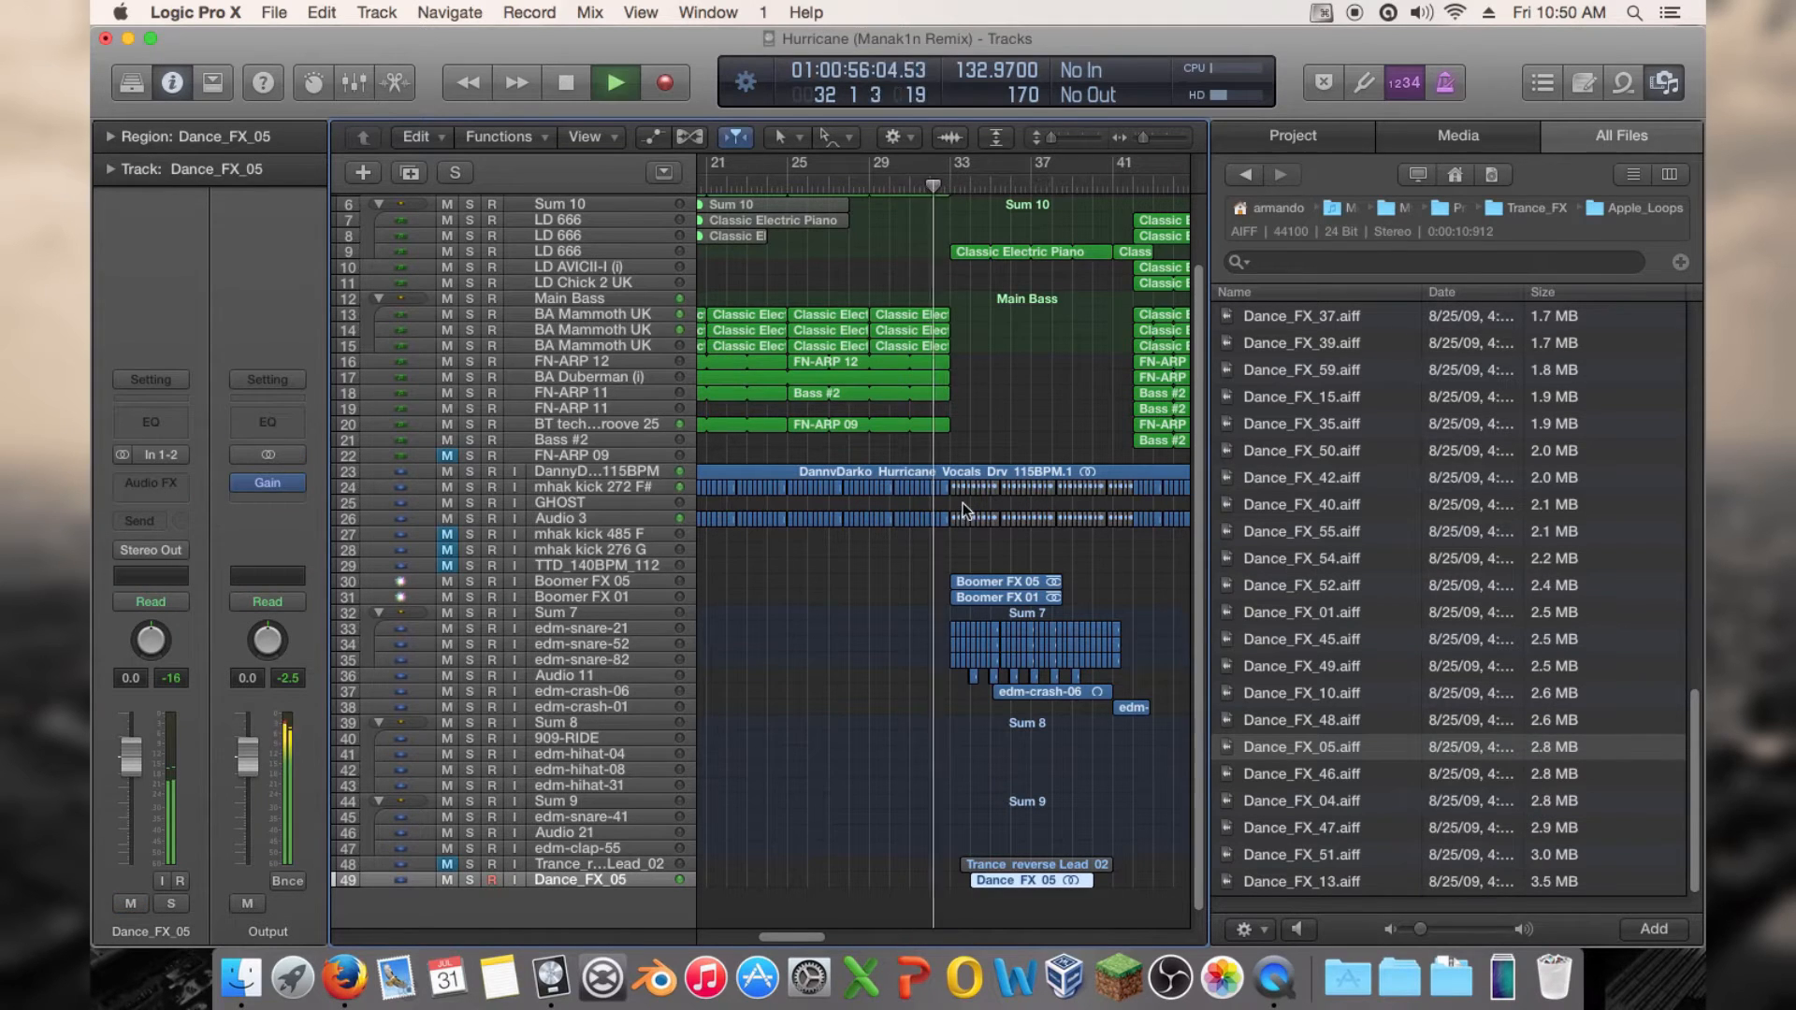
click(1664, 84)
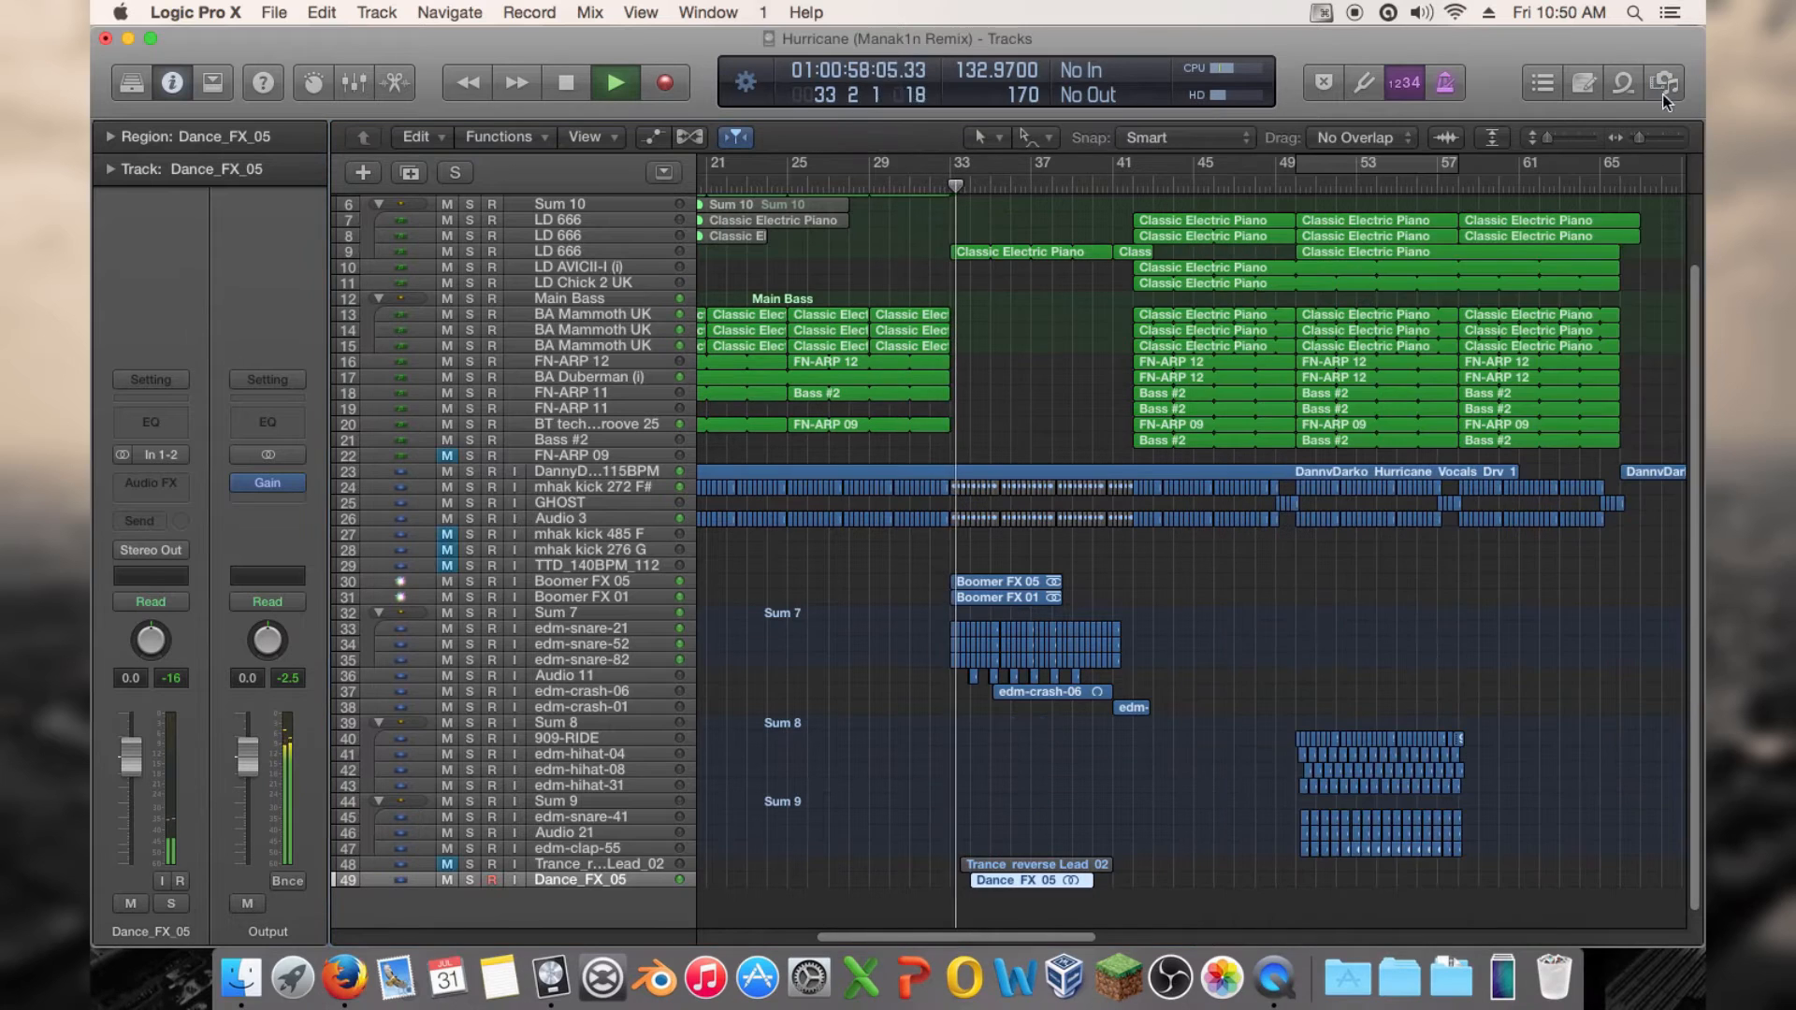
drag(985, 883, 968, 883)
click(940, 182)
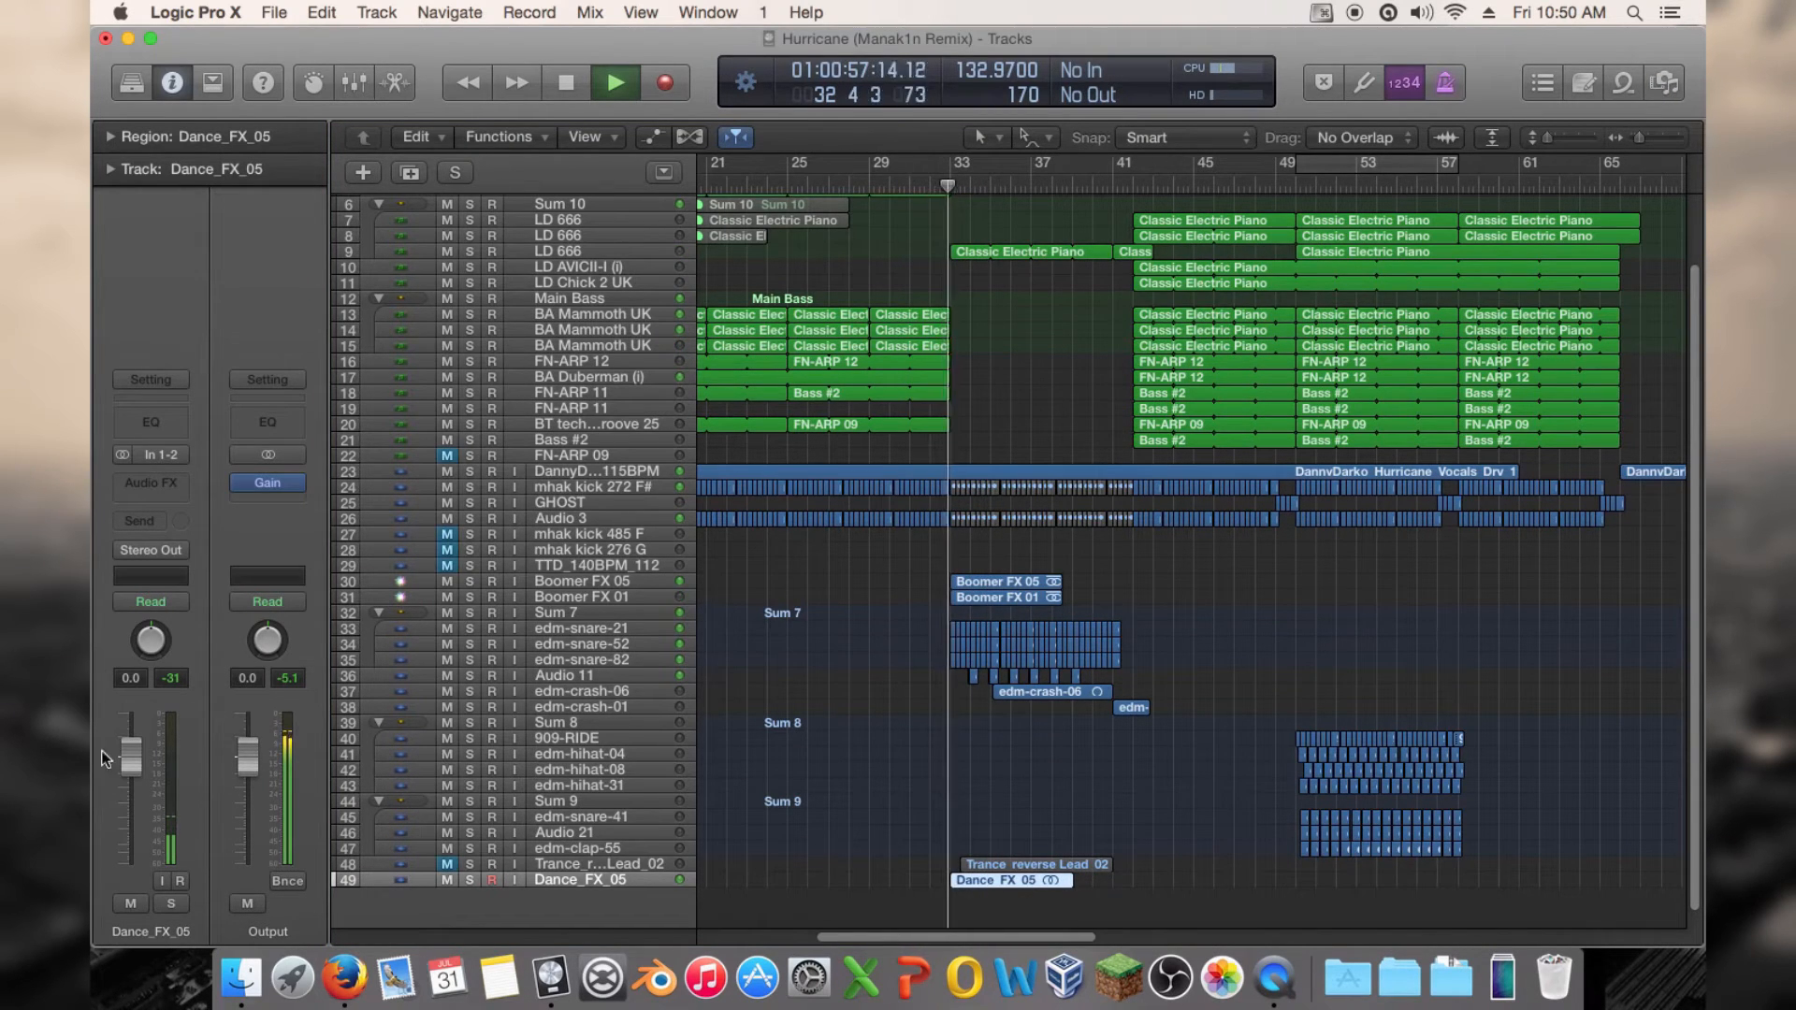
Lower the Dance_FX_05 track's volume to about -12.6 dB and send it to Bus 2 at about +3.4 dB
drag(131, 754, 130, 807)
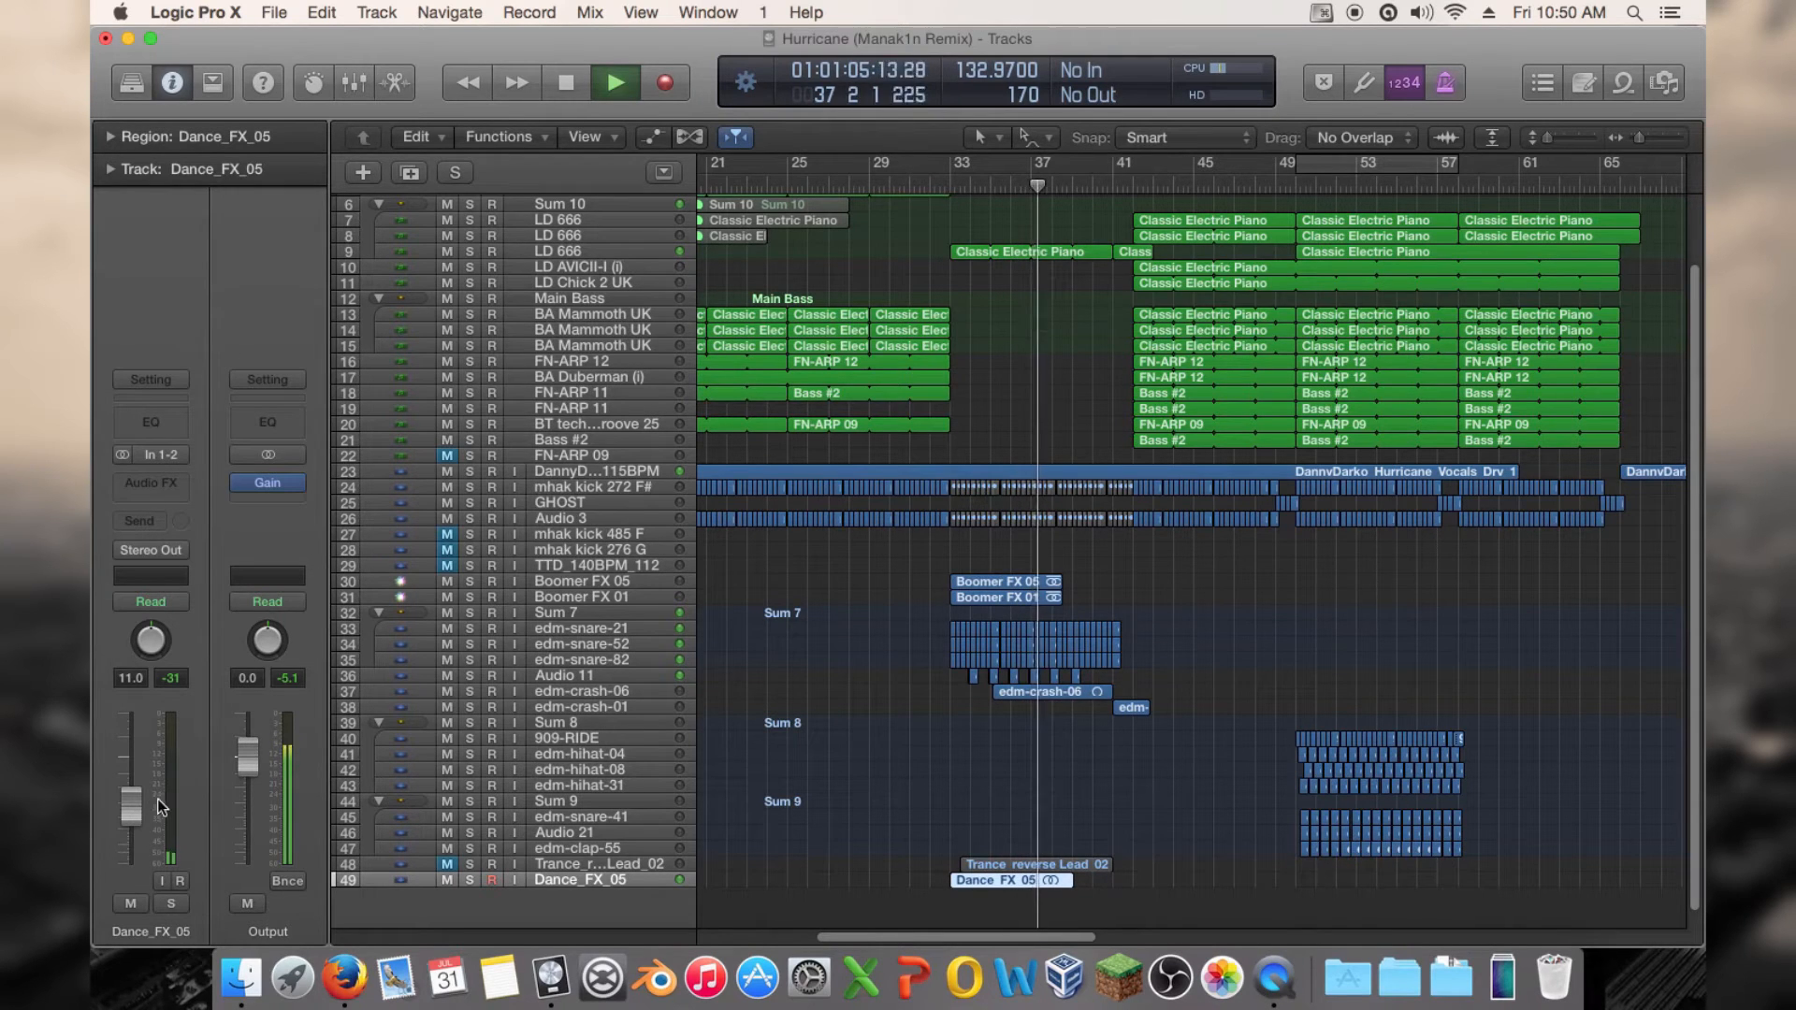
click(140, 520)
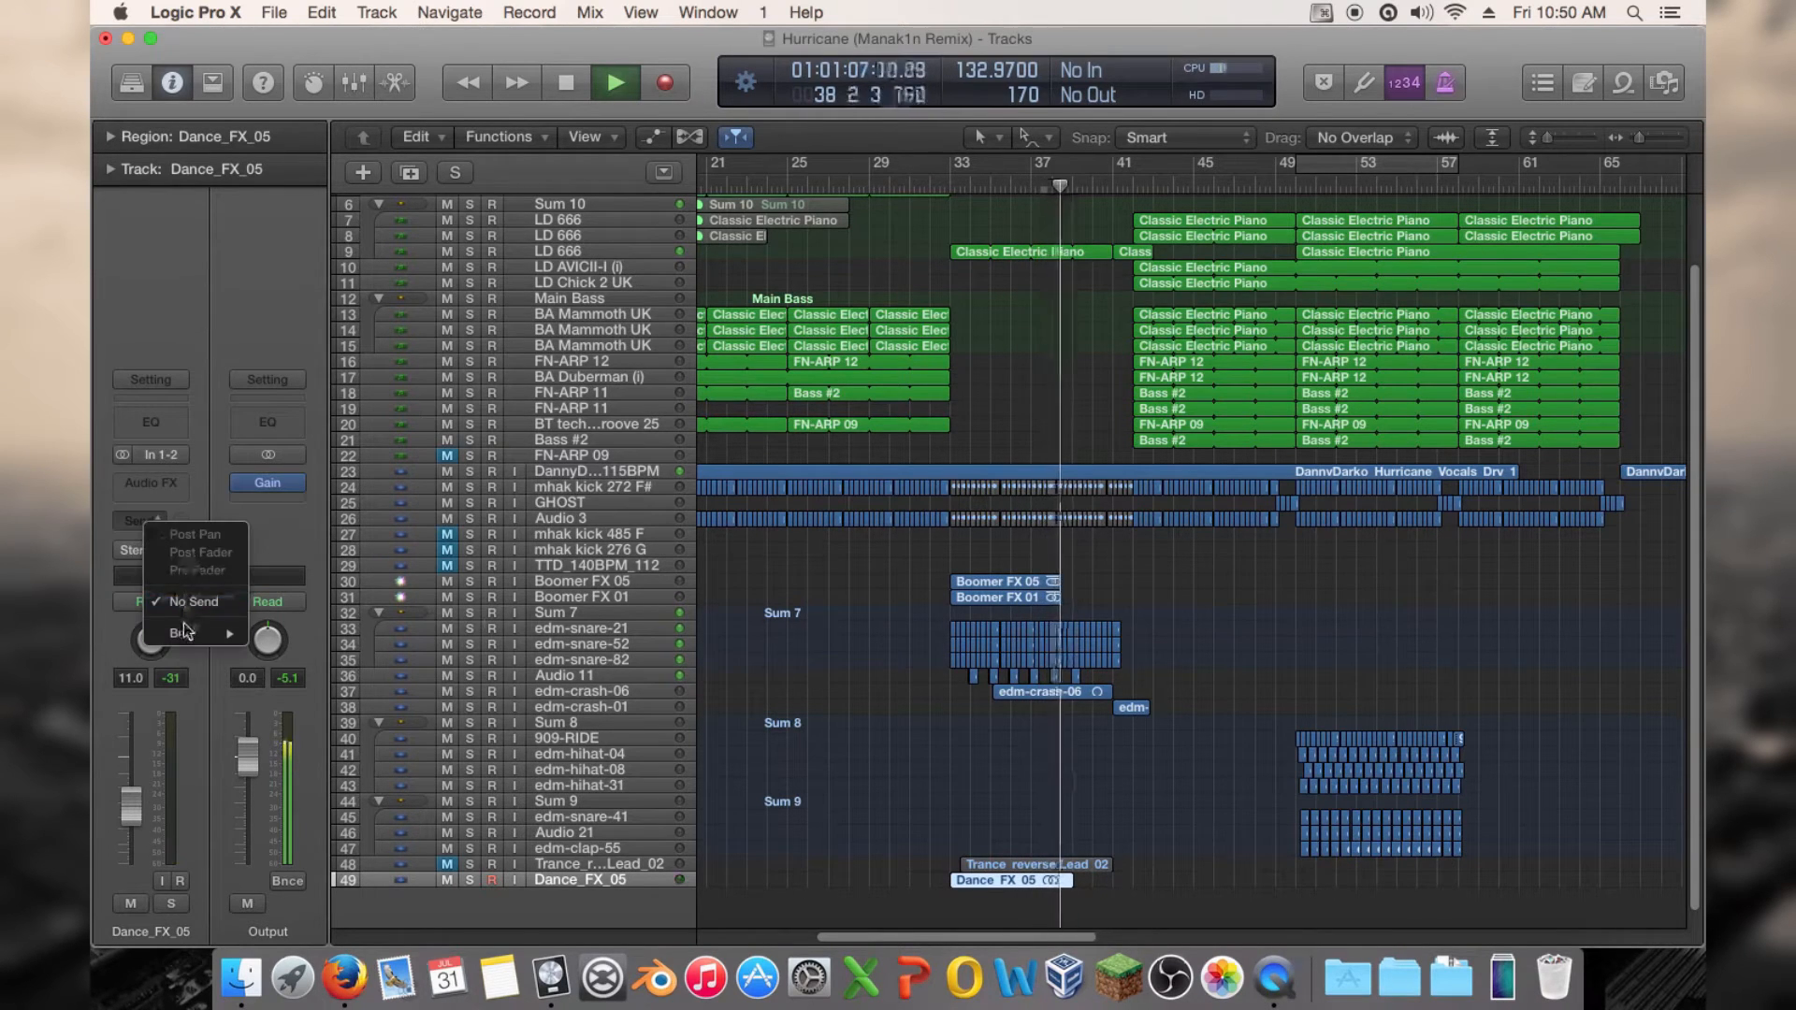
mouse_move(184, 632)
click(309, 562)
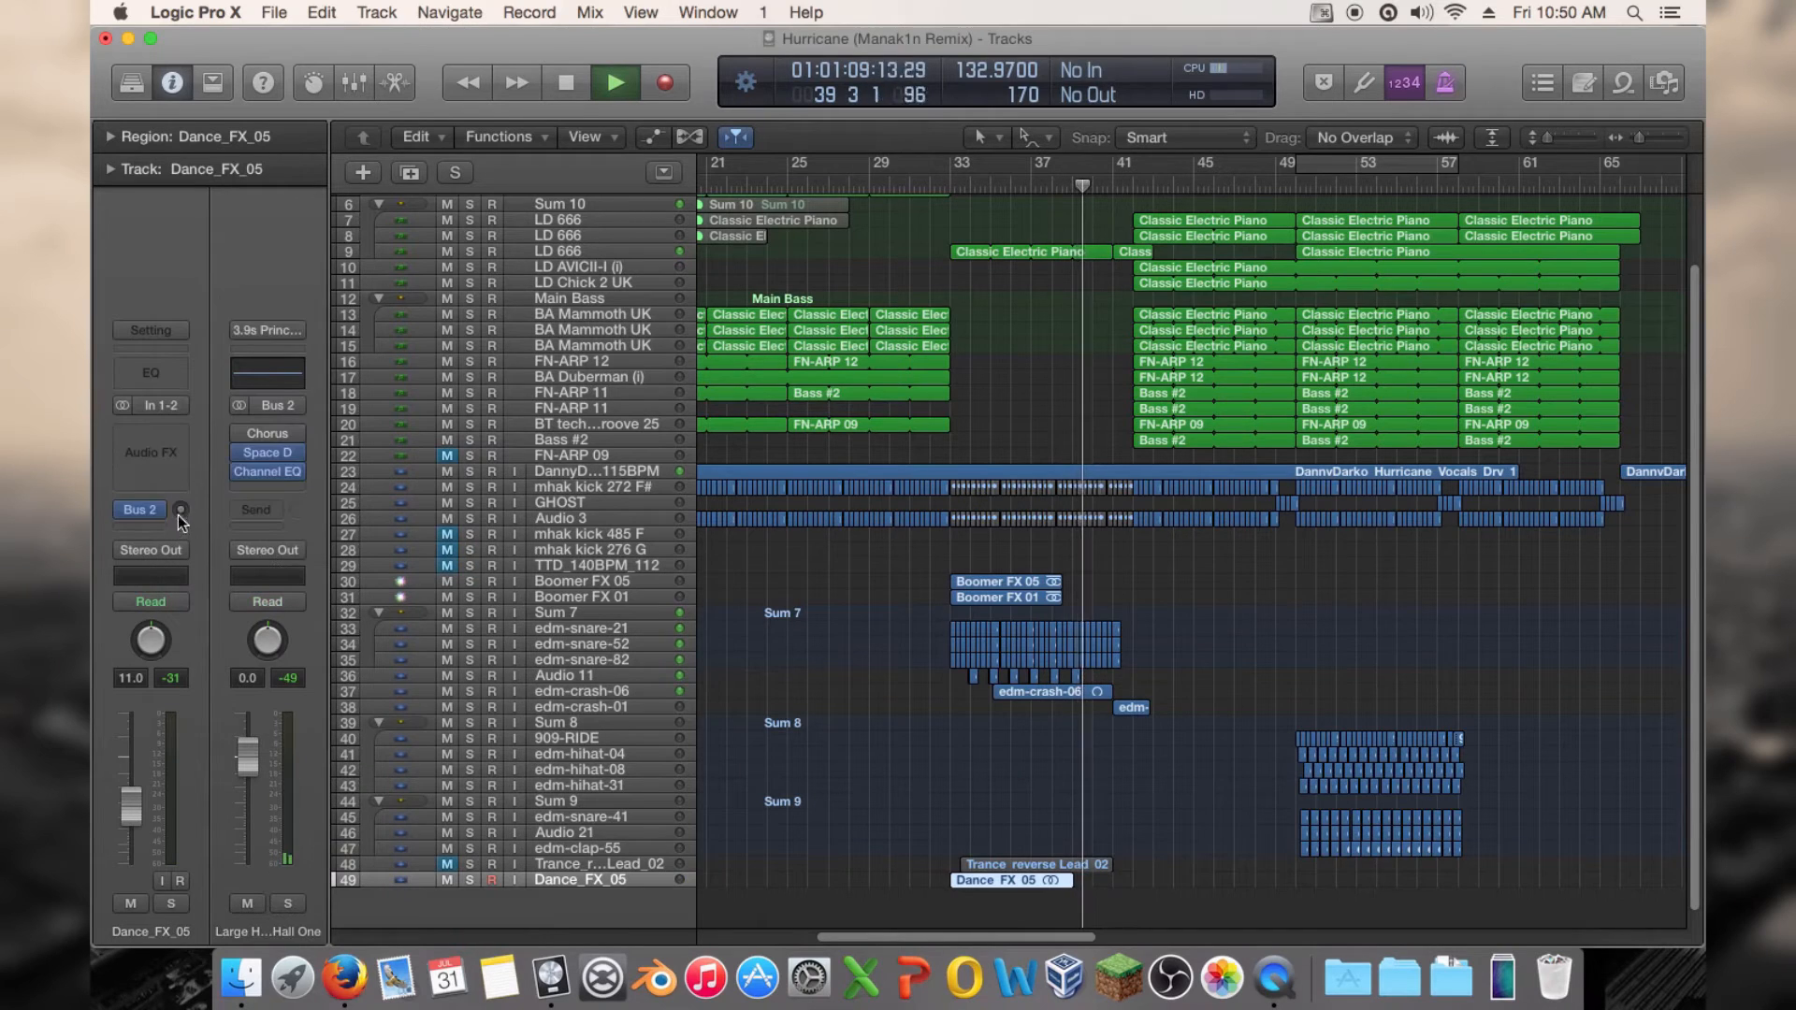
drag(180, 513, 180, 489)
click(940, 184)
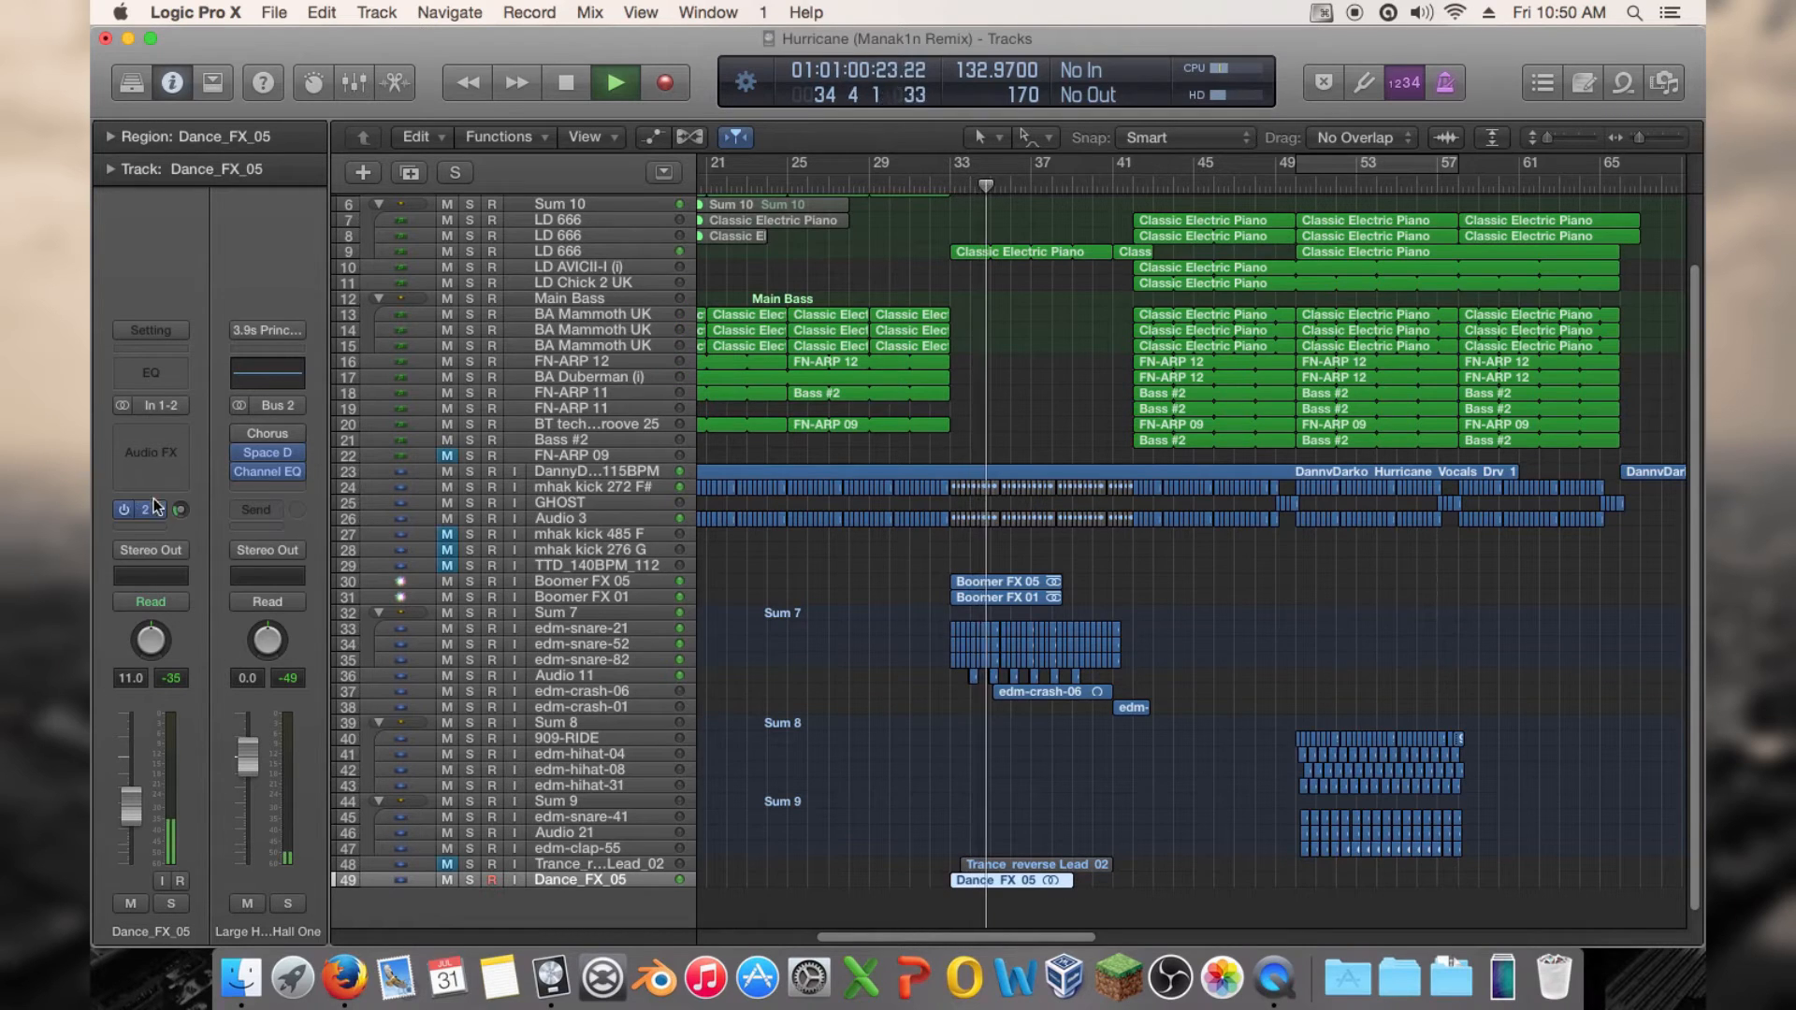
drag(181, 510, 201, 341)
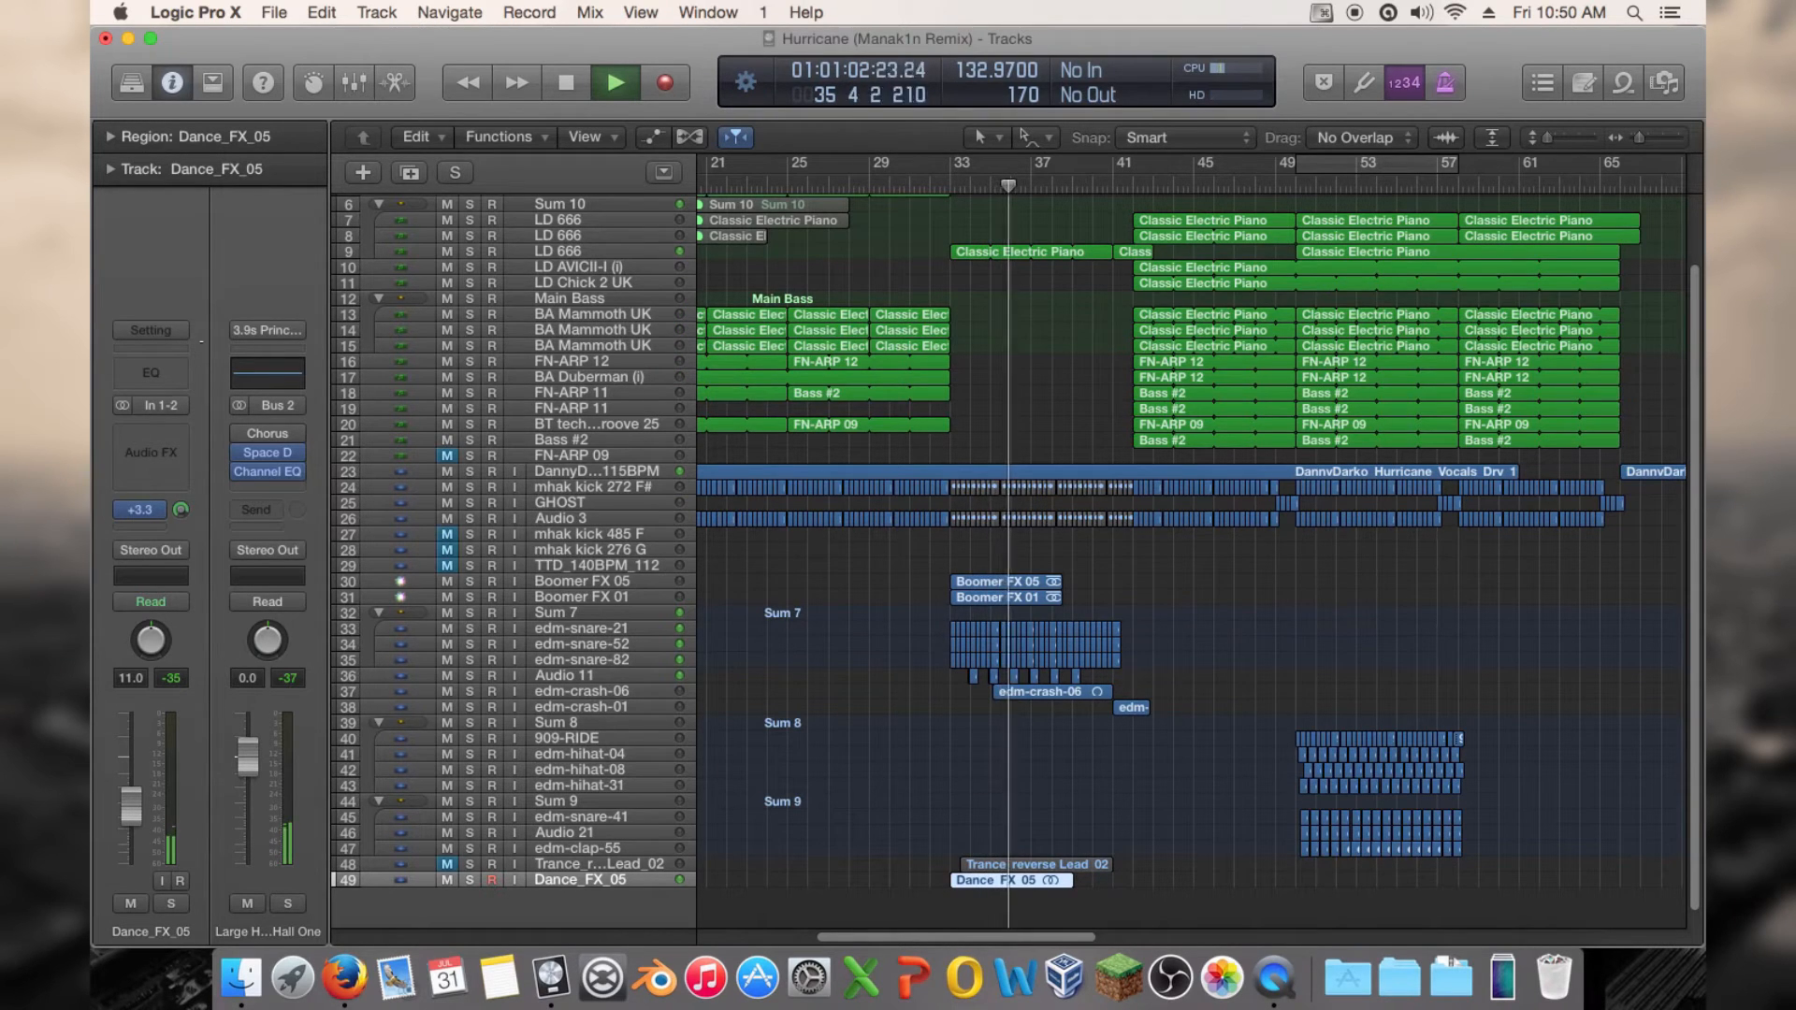
drag(137, 810, 135, 816)
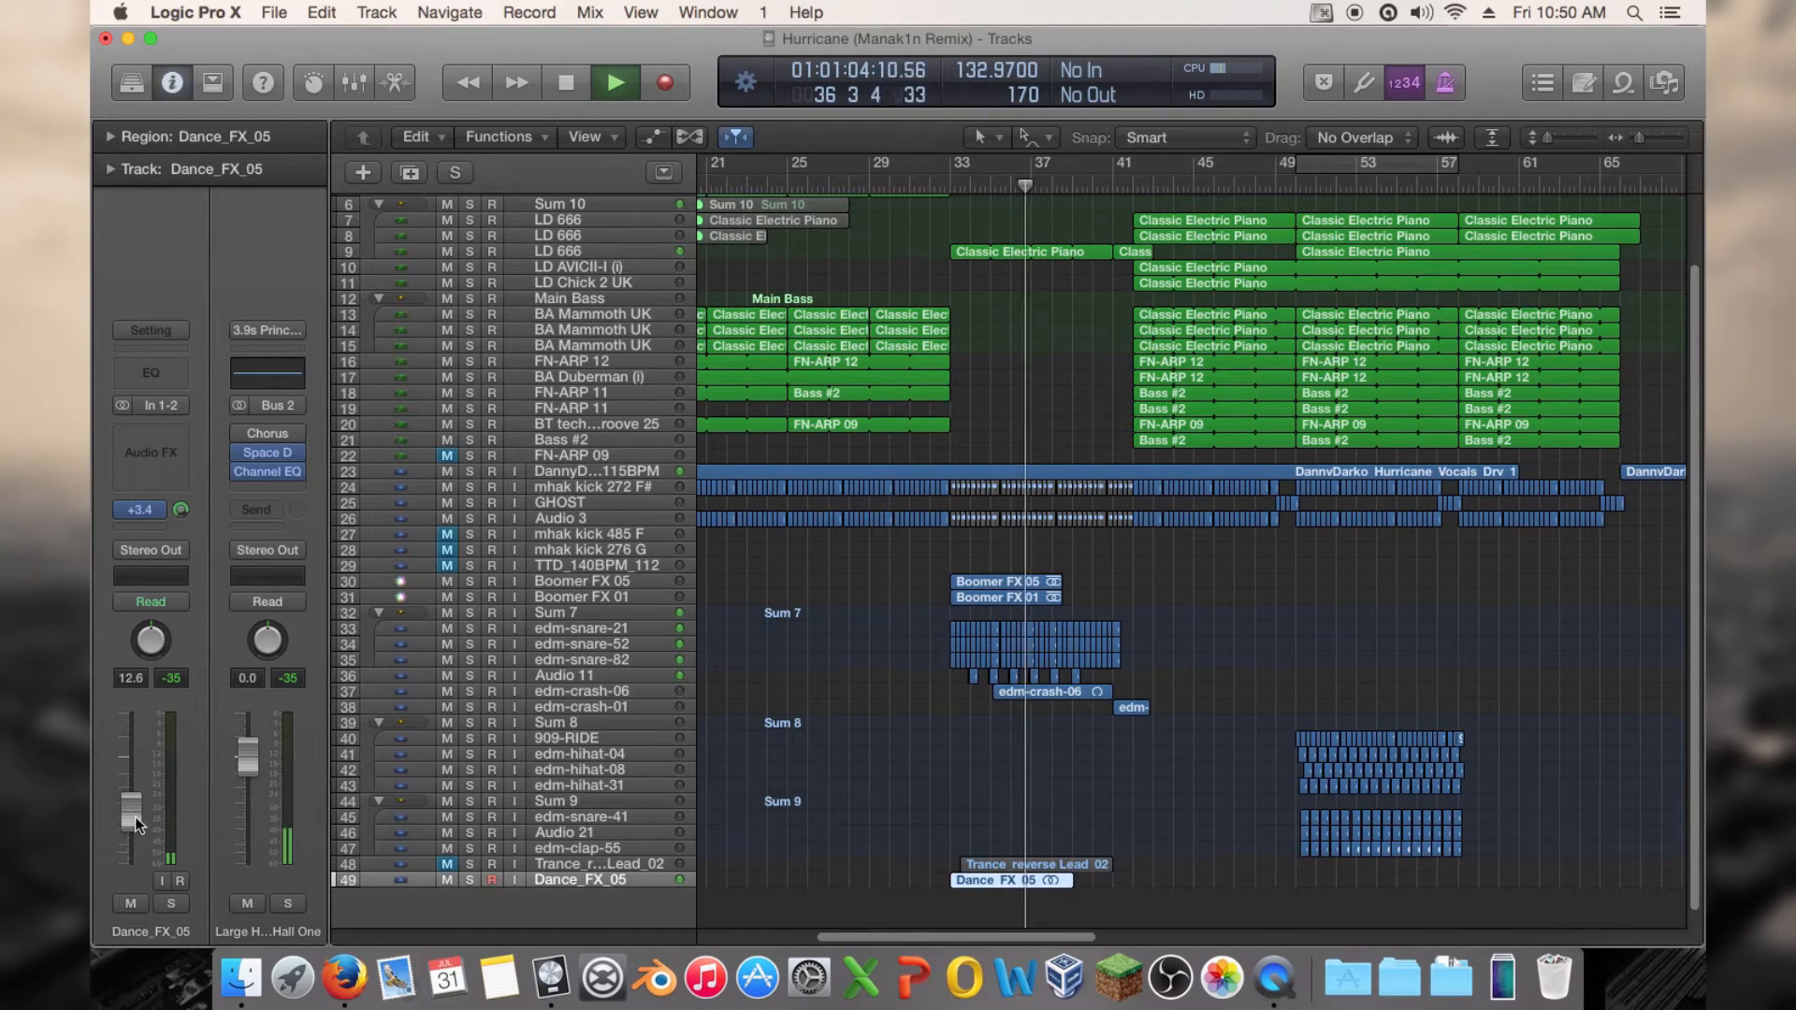
Add a Channel EQ to the Dance_FX_05 track and enable its high-cut filter at about 7800 Hz
click(148, 370)
click(1160, 208)
drag(1168, 215, 1003, 432)
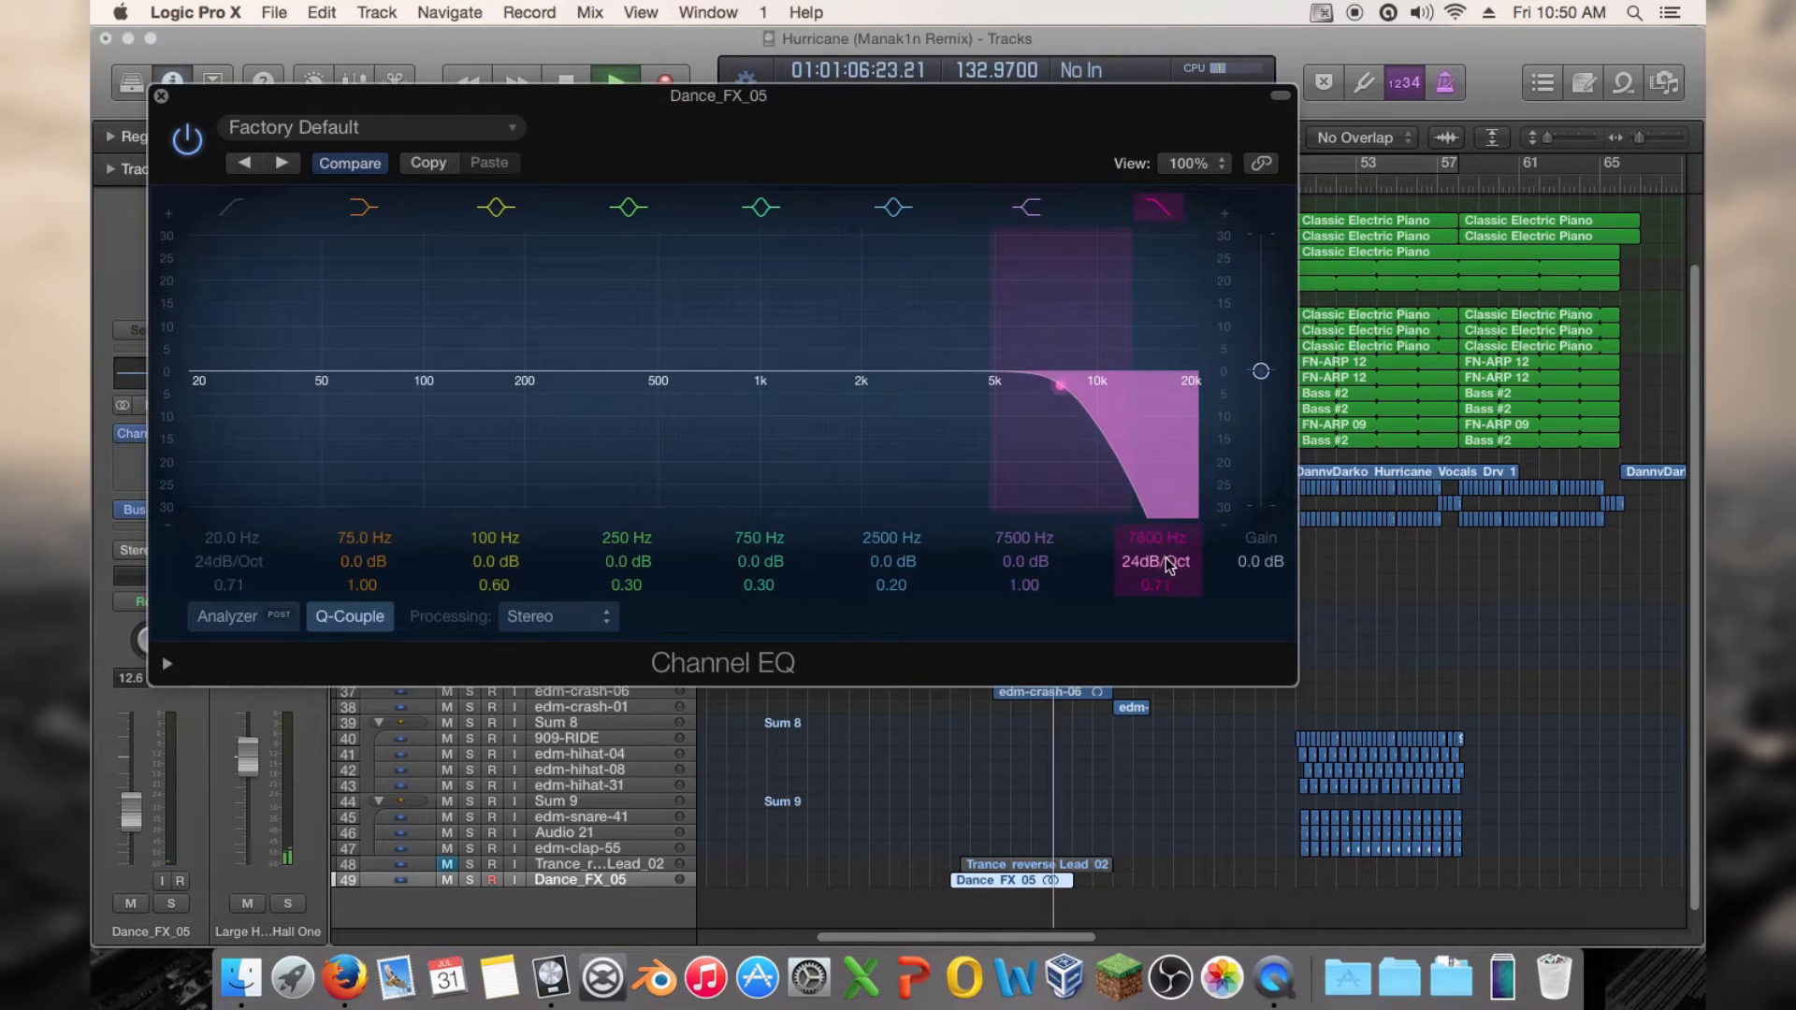
key(space)
drag(197, 101, 937, 282)
drag(1095, 282, 1470, 384)
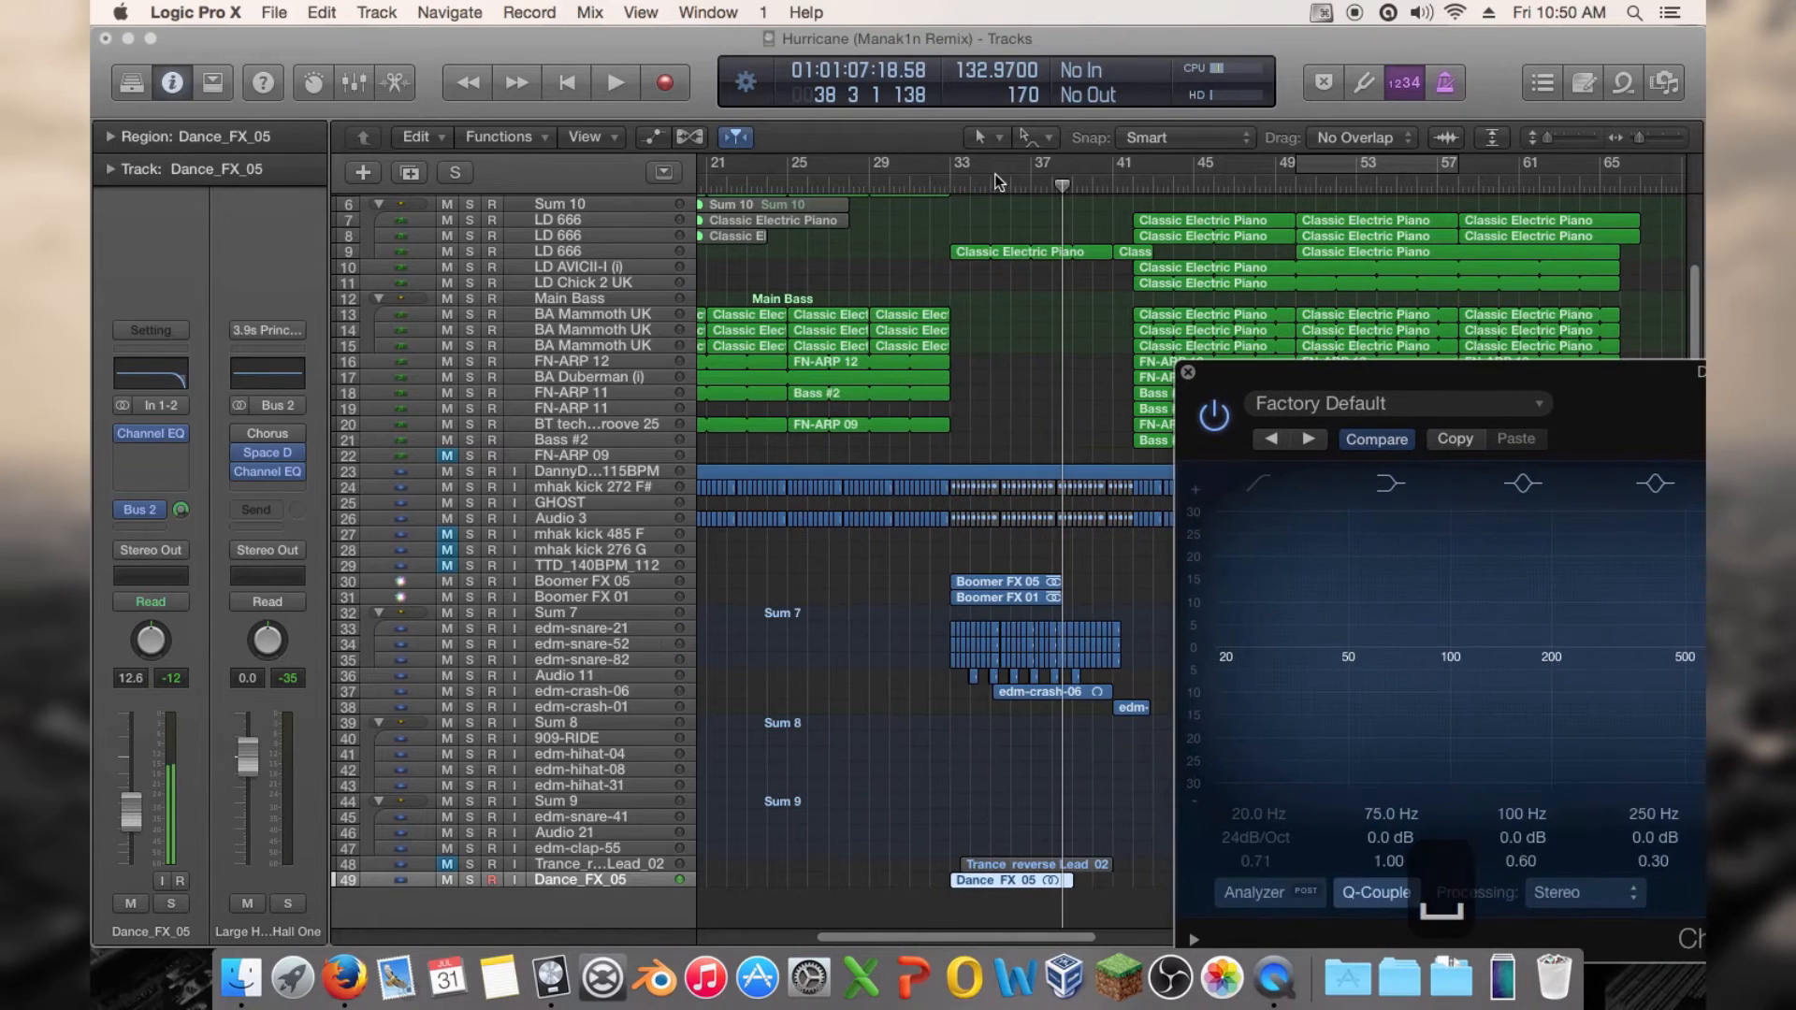
Solo Dance_FX_05 during playback and set the EQ's high-cut filter to 2700 Hz with a 12 dB/Oct slope
click(943, 181)
key(space)
key(s)
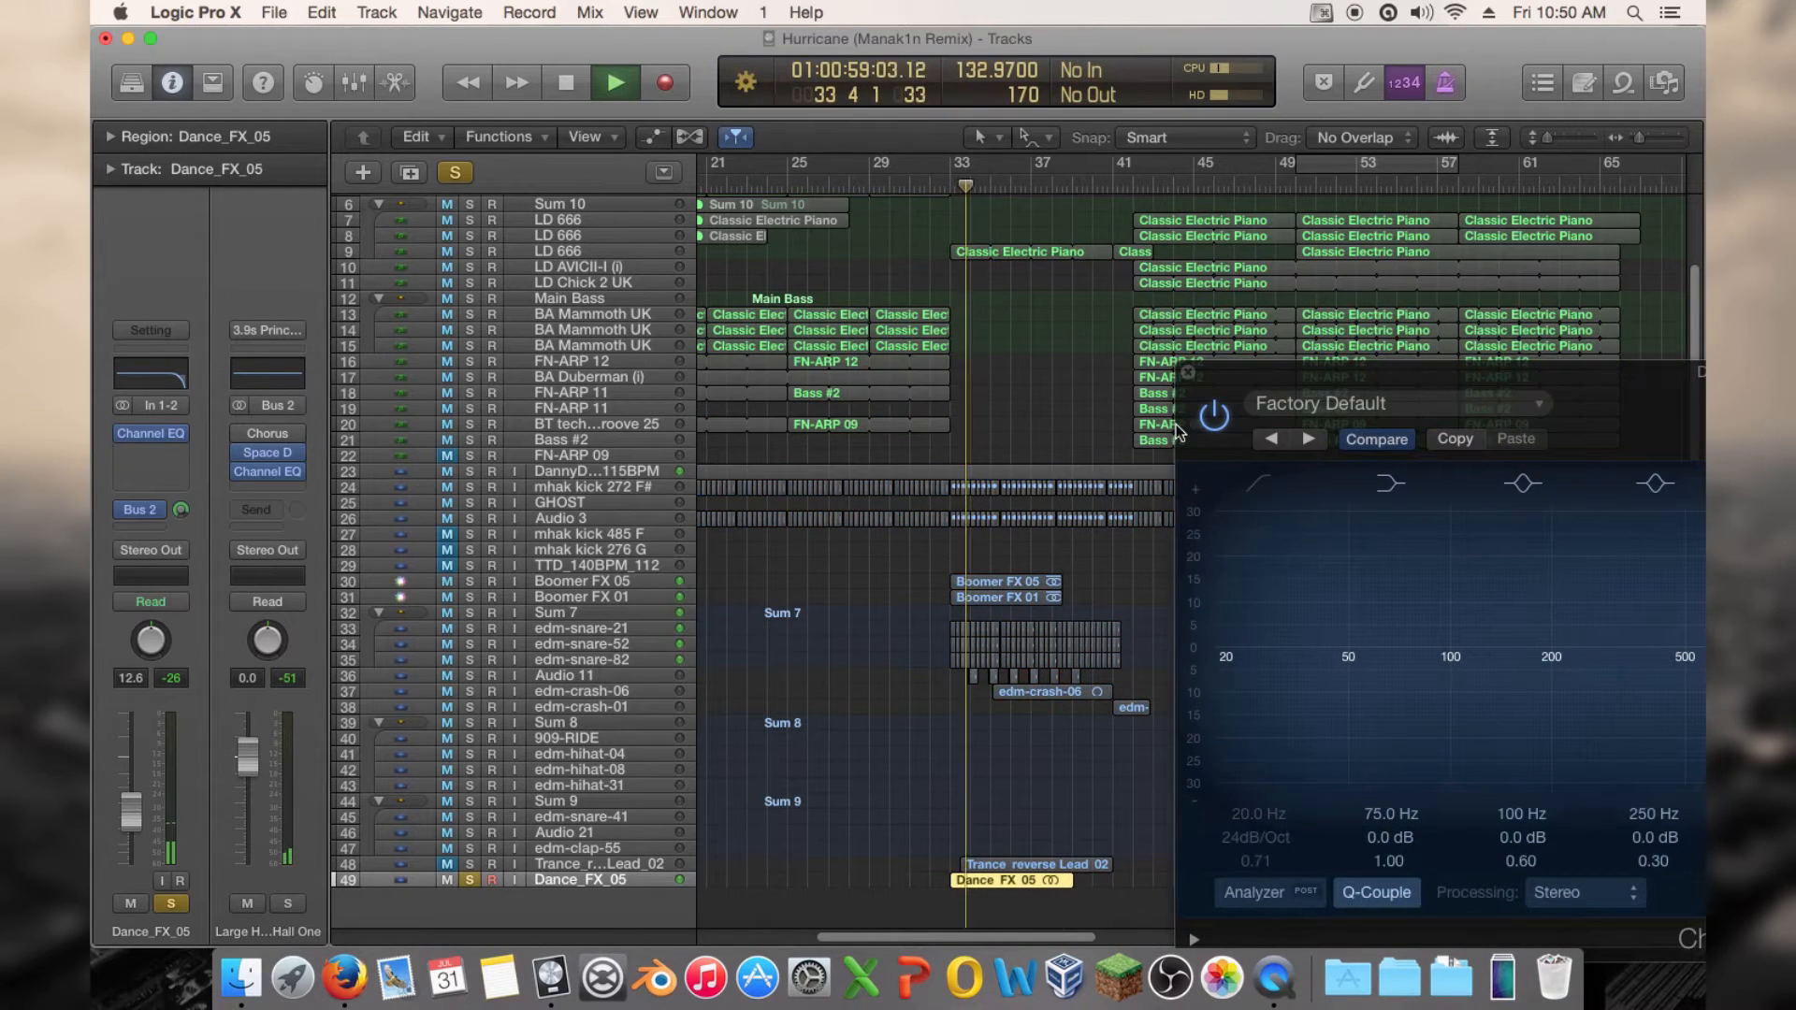
drag(1282, 369, 613, 313)
drag(1394, 644, 1232, 643)
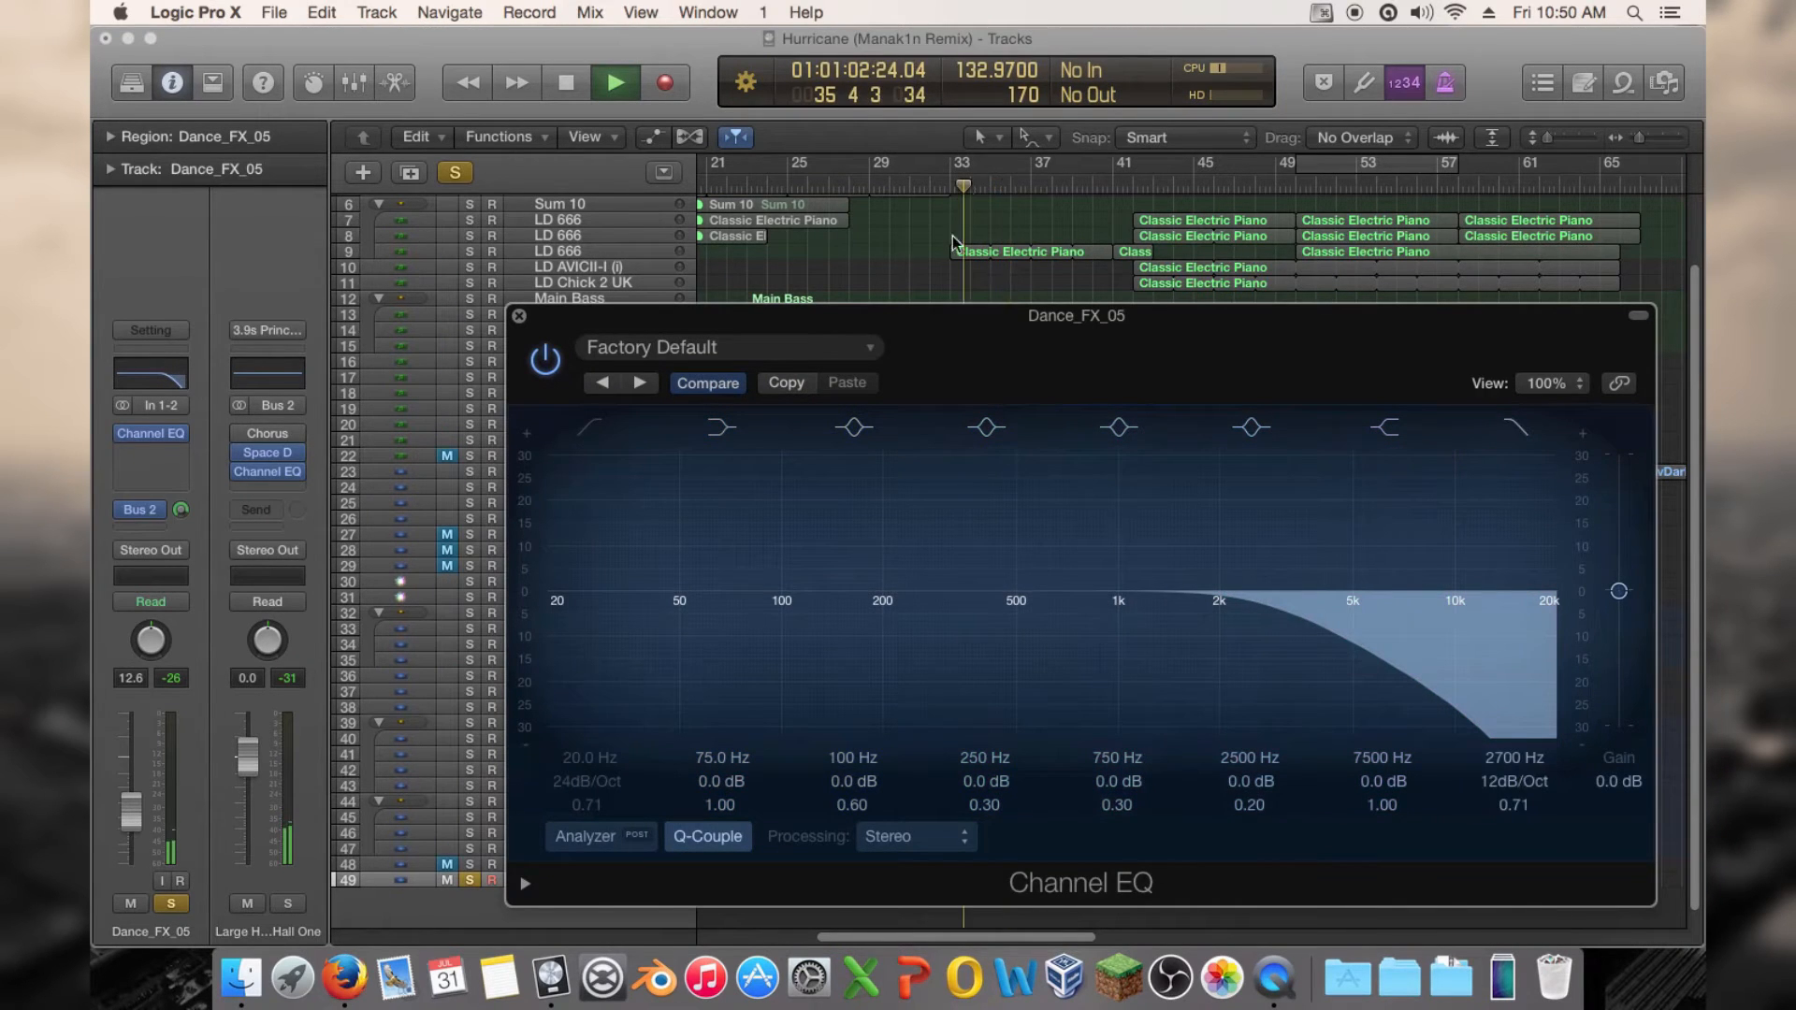
Set the Dance_FX_05 volume to about -13.3 dB, unsolo the track and soften the high-cut slope to 6 dB/Oct
drag(130, 813, 130, 799)
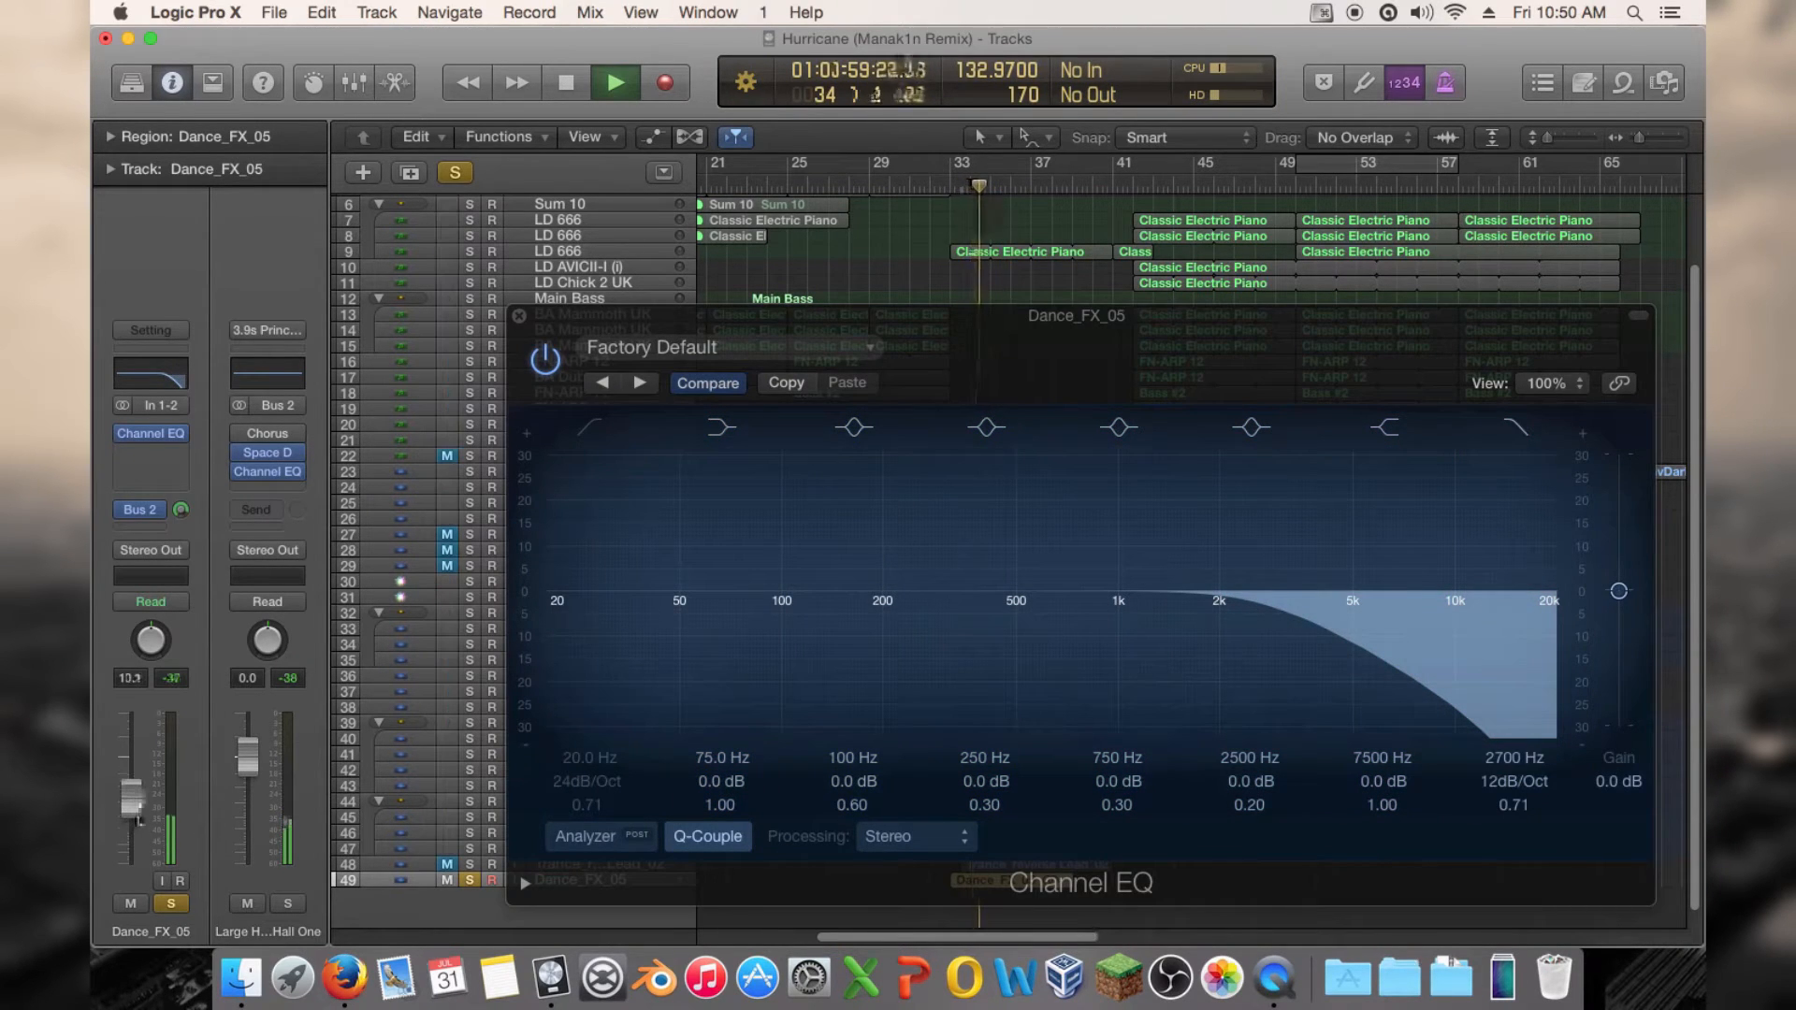
click(173, 903)
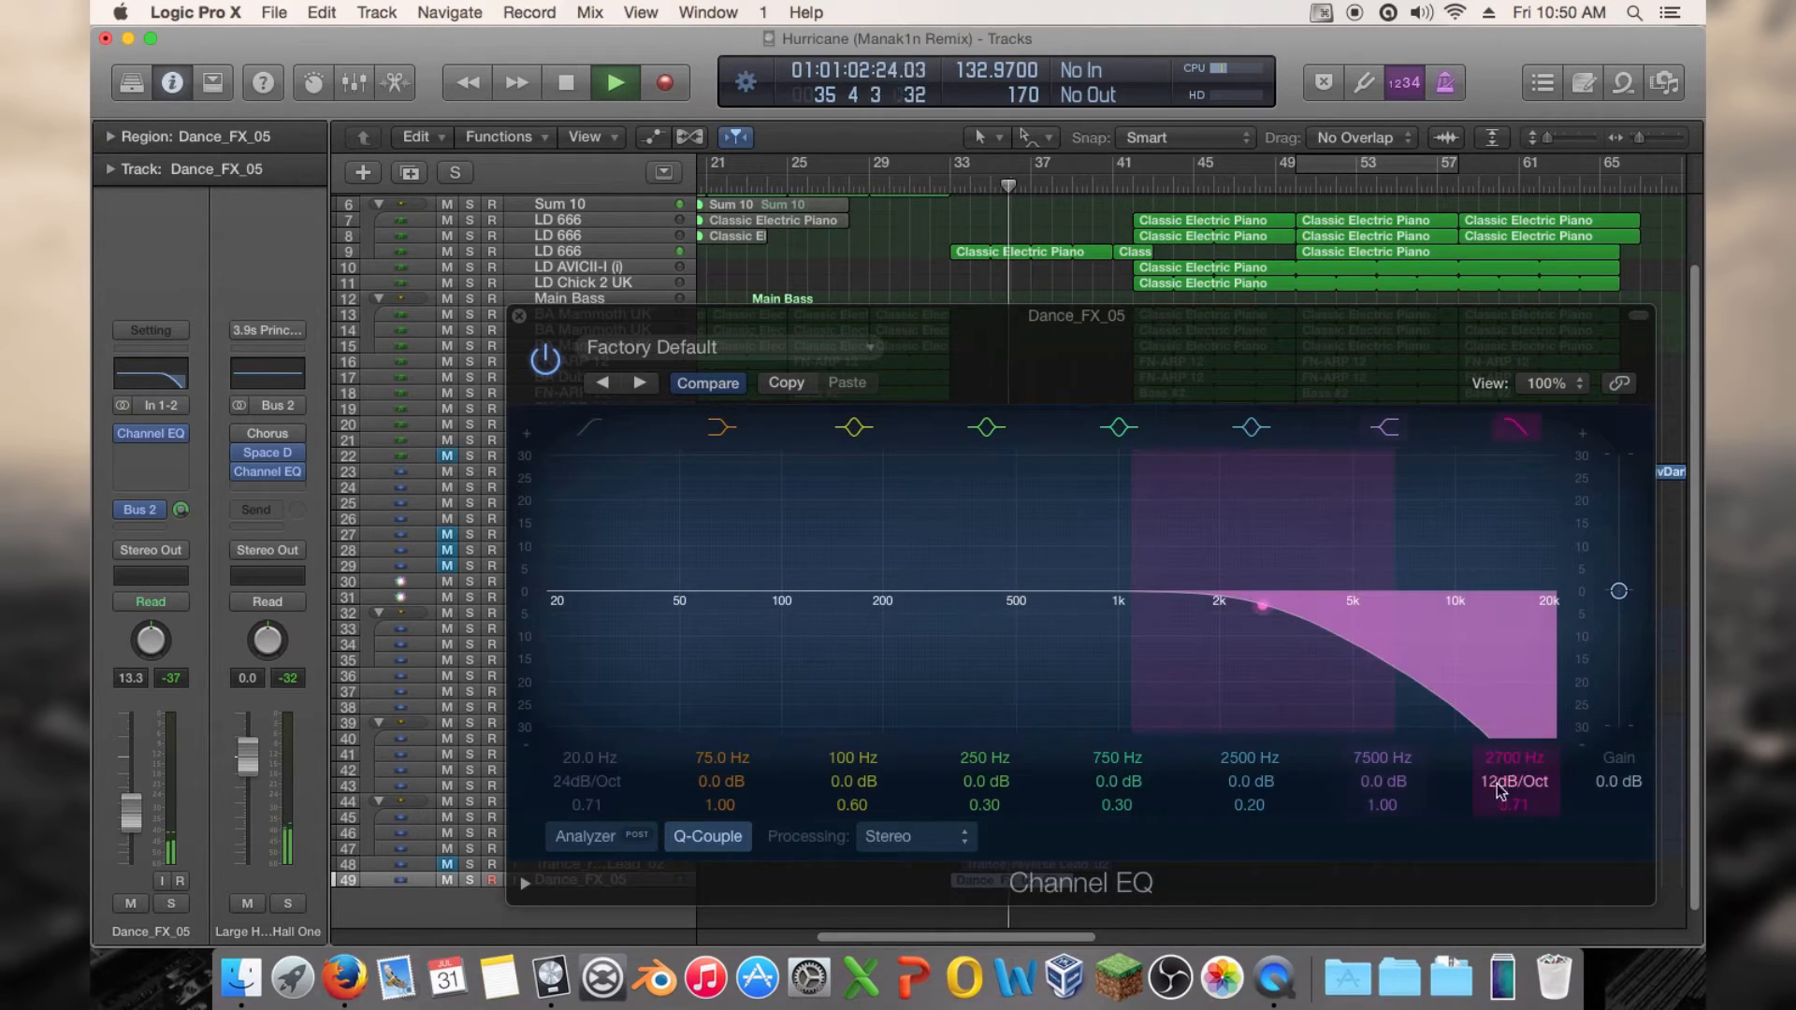
drag(1500, 783, 1500, 801)
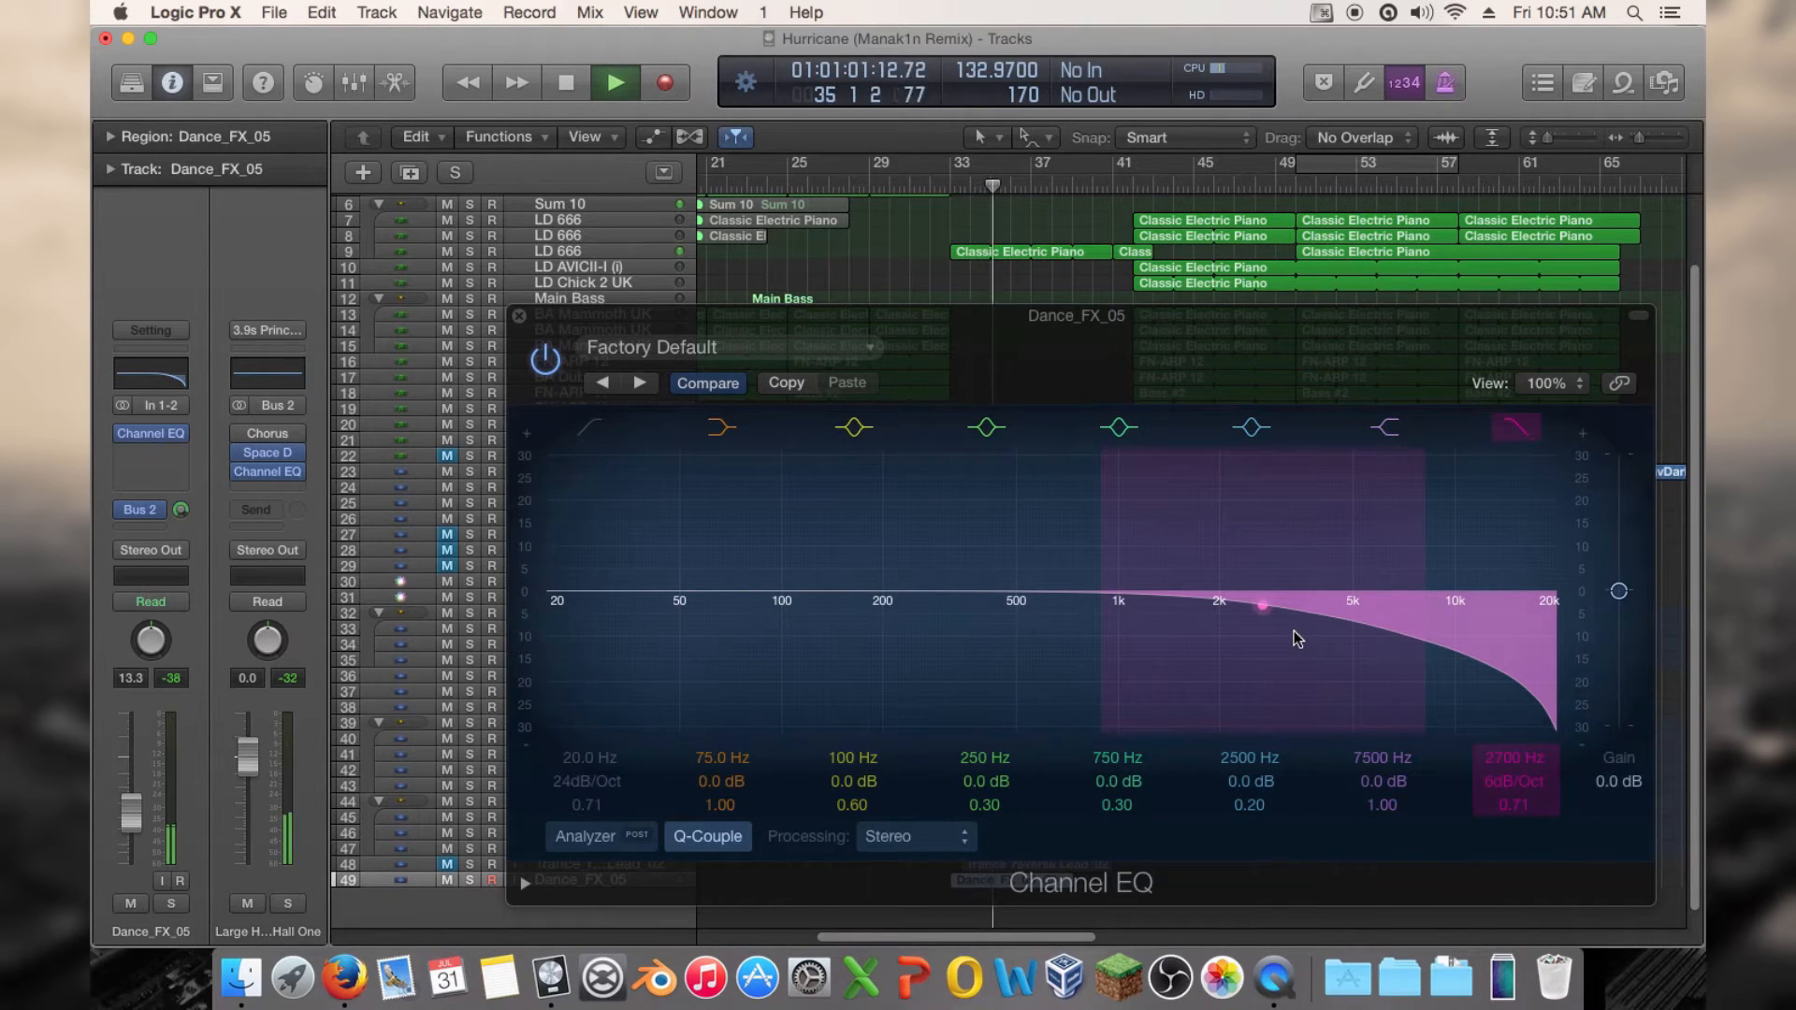
With the Bus 2 reverb return soloed, cut the EQ's 750 Hz band by 13 dB at 760 Hz with a Q of 0.25
mouse_move(1077, 609)
mouse_down()
mouse_move(1071, 650)
mouse_move(1058, 621)
mouse_up()
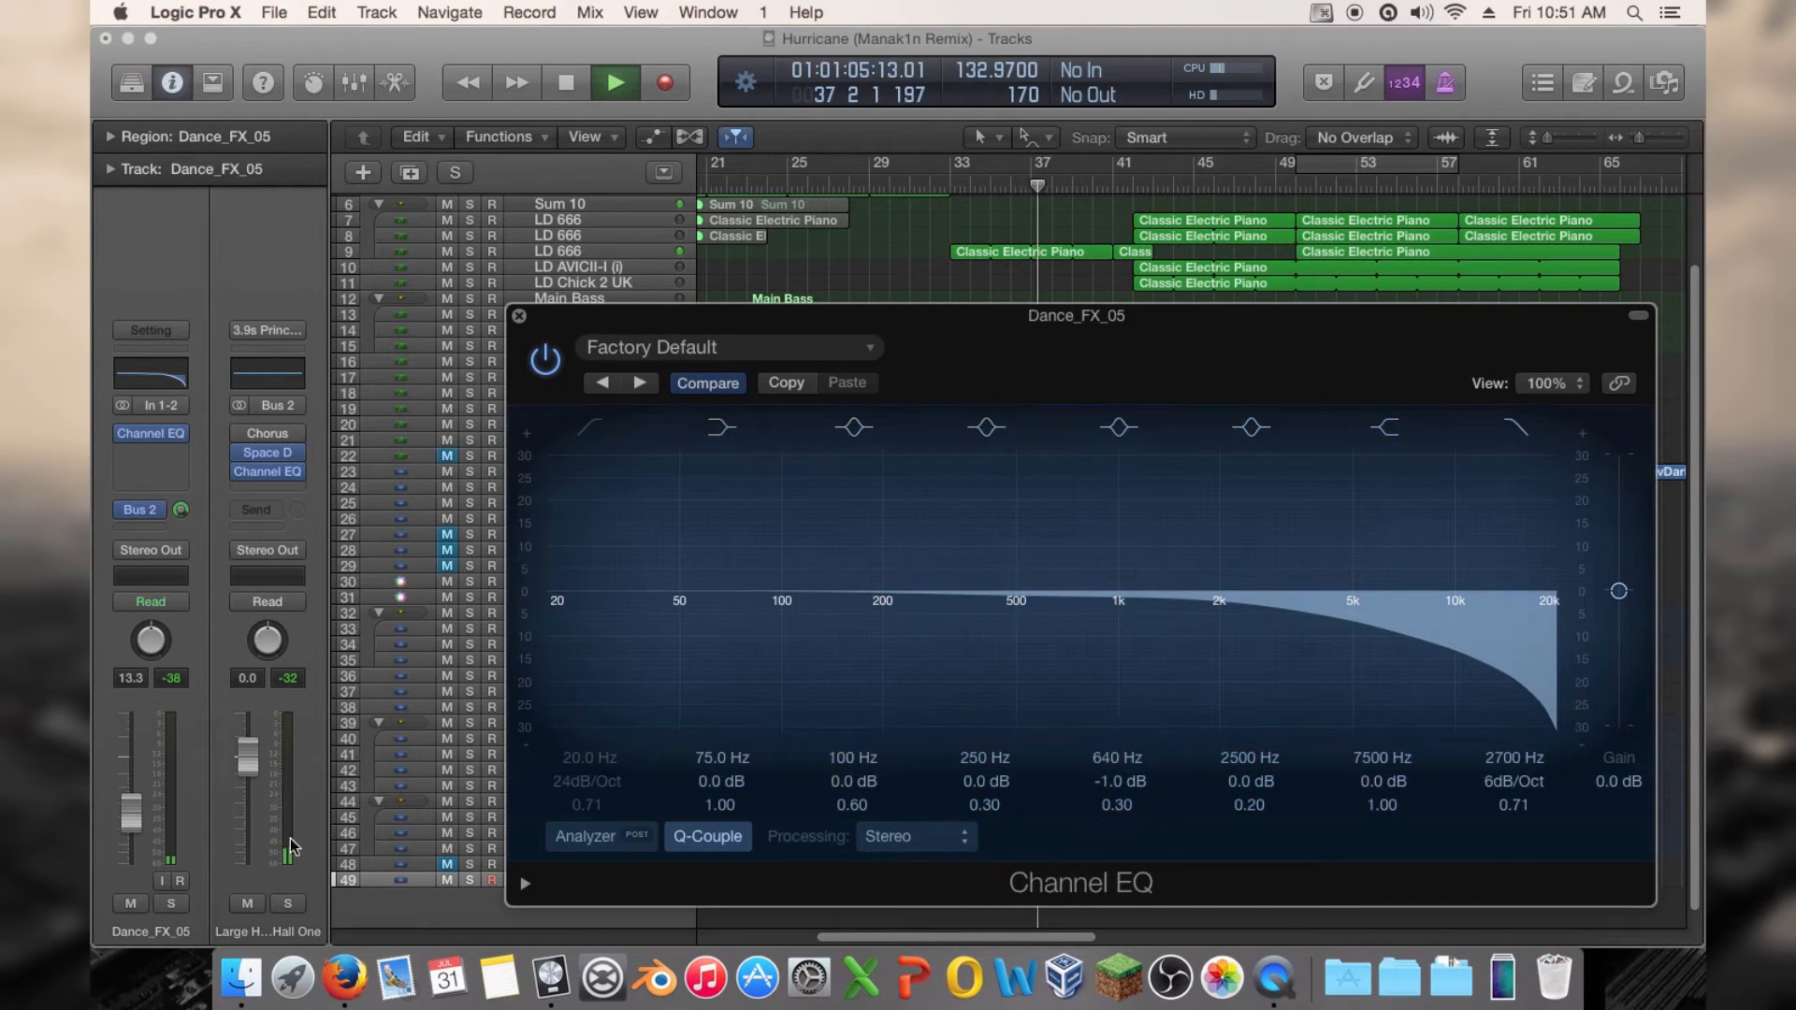
click(285, 904)
click(963, 186)
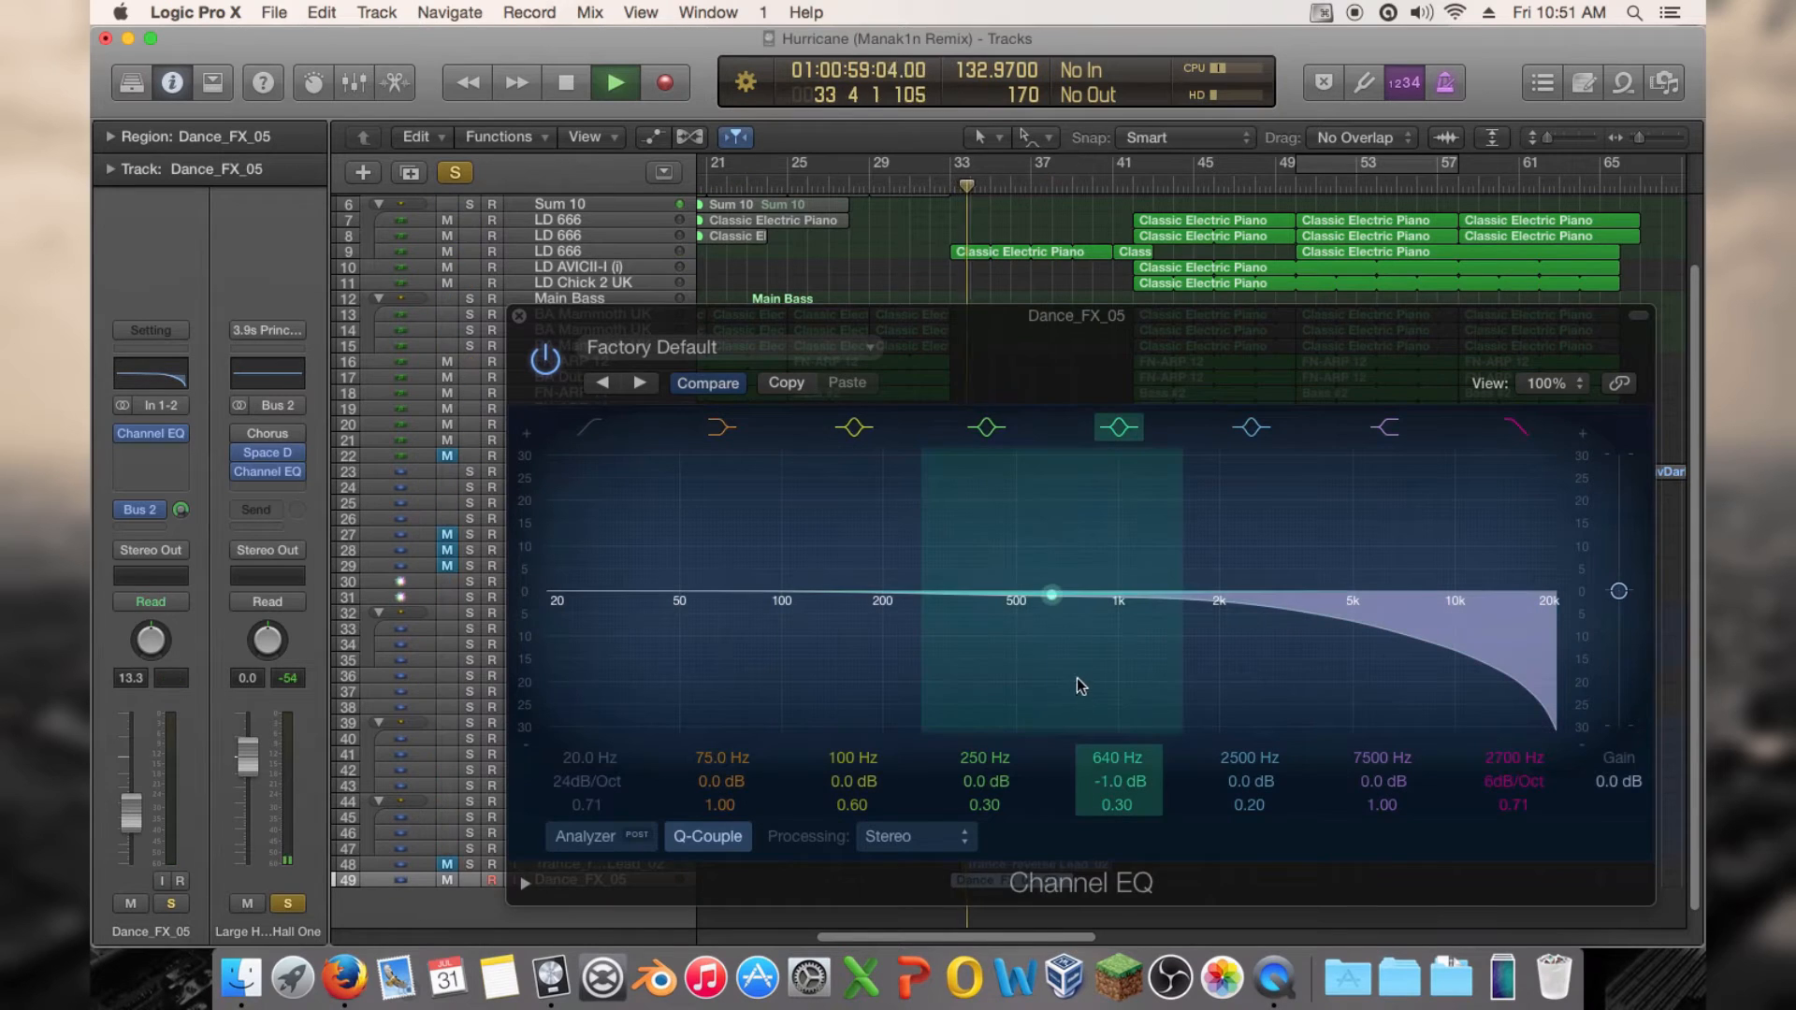
drag(1076, 677, 1148, 670)
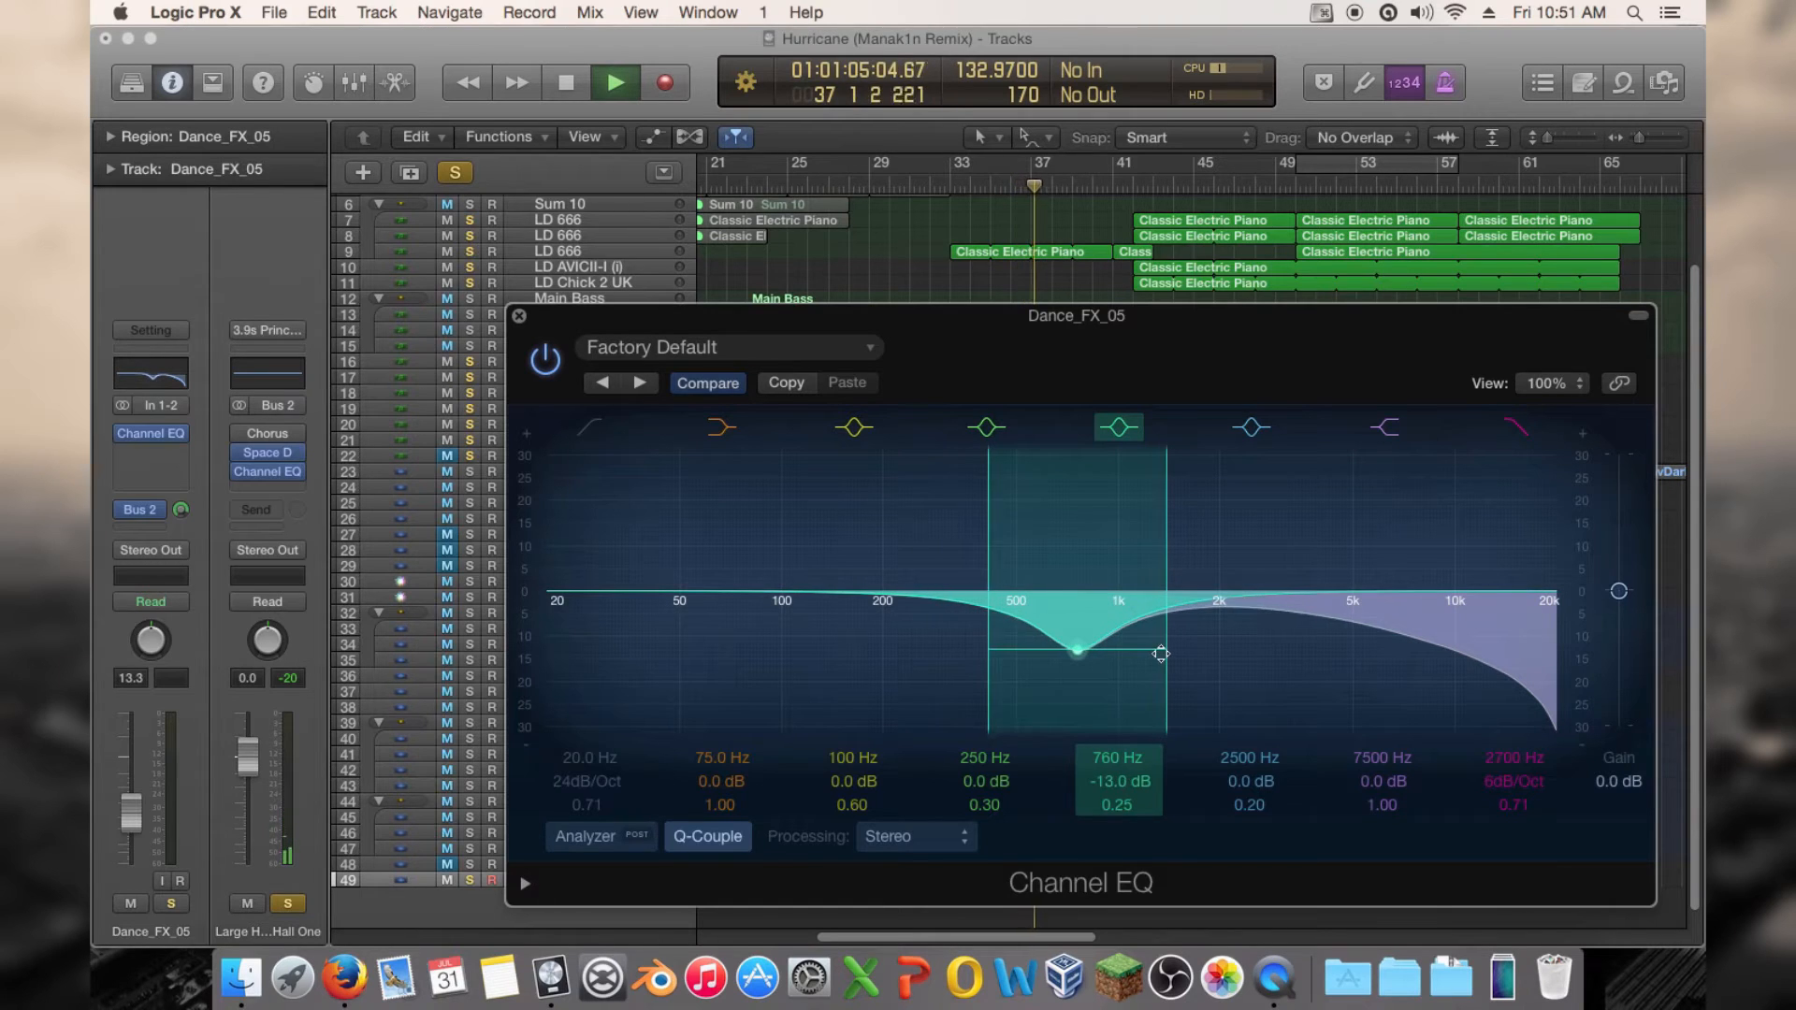
Reduce the Bus 2 send to about -7.4 dB and raise the Dance_FX_05 volume to -5.0 dB, ending with the reverb return unsoloed
click(978, 186)
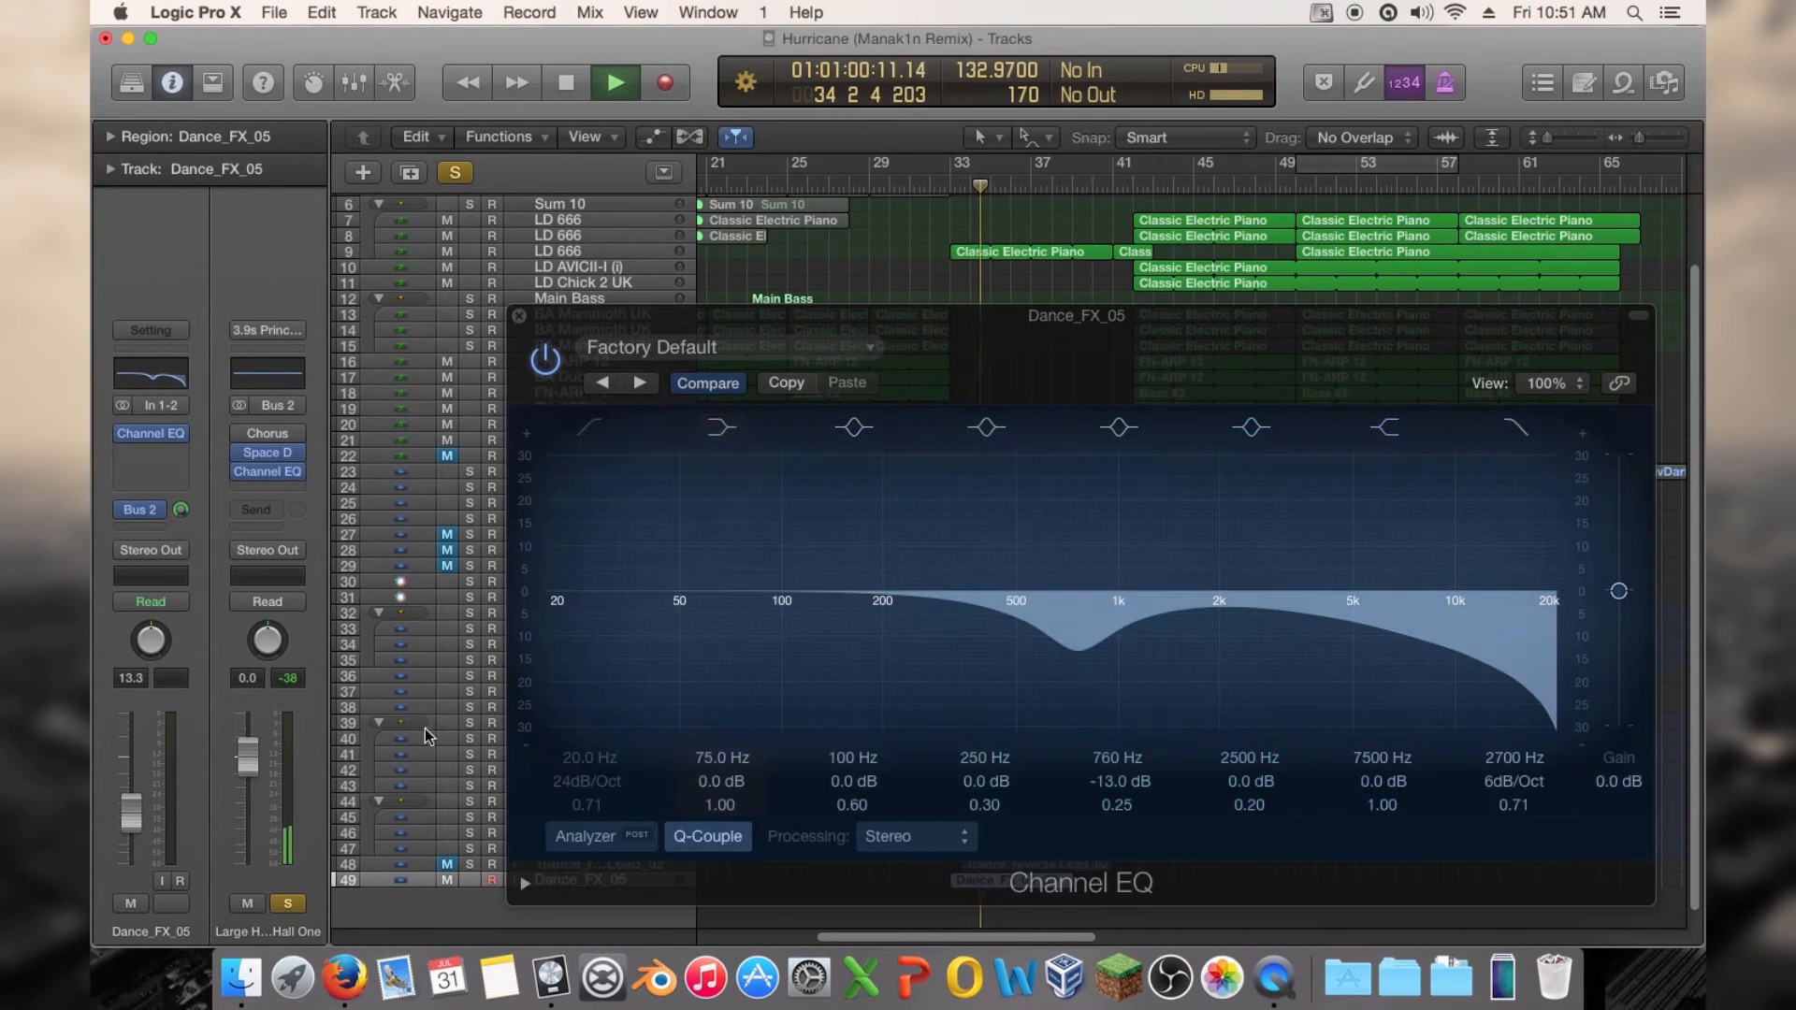
drag(181, 510, 182, 533)
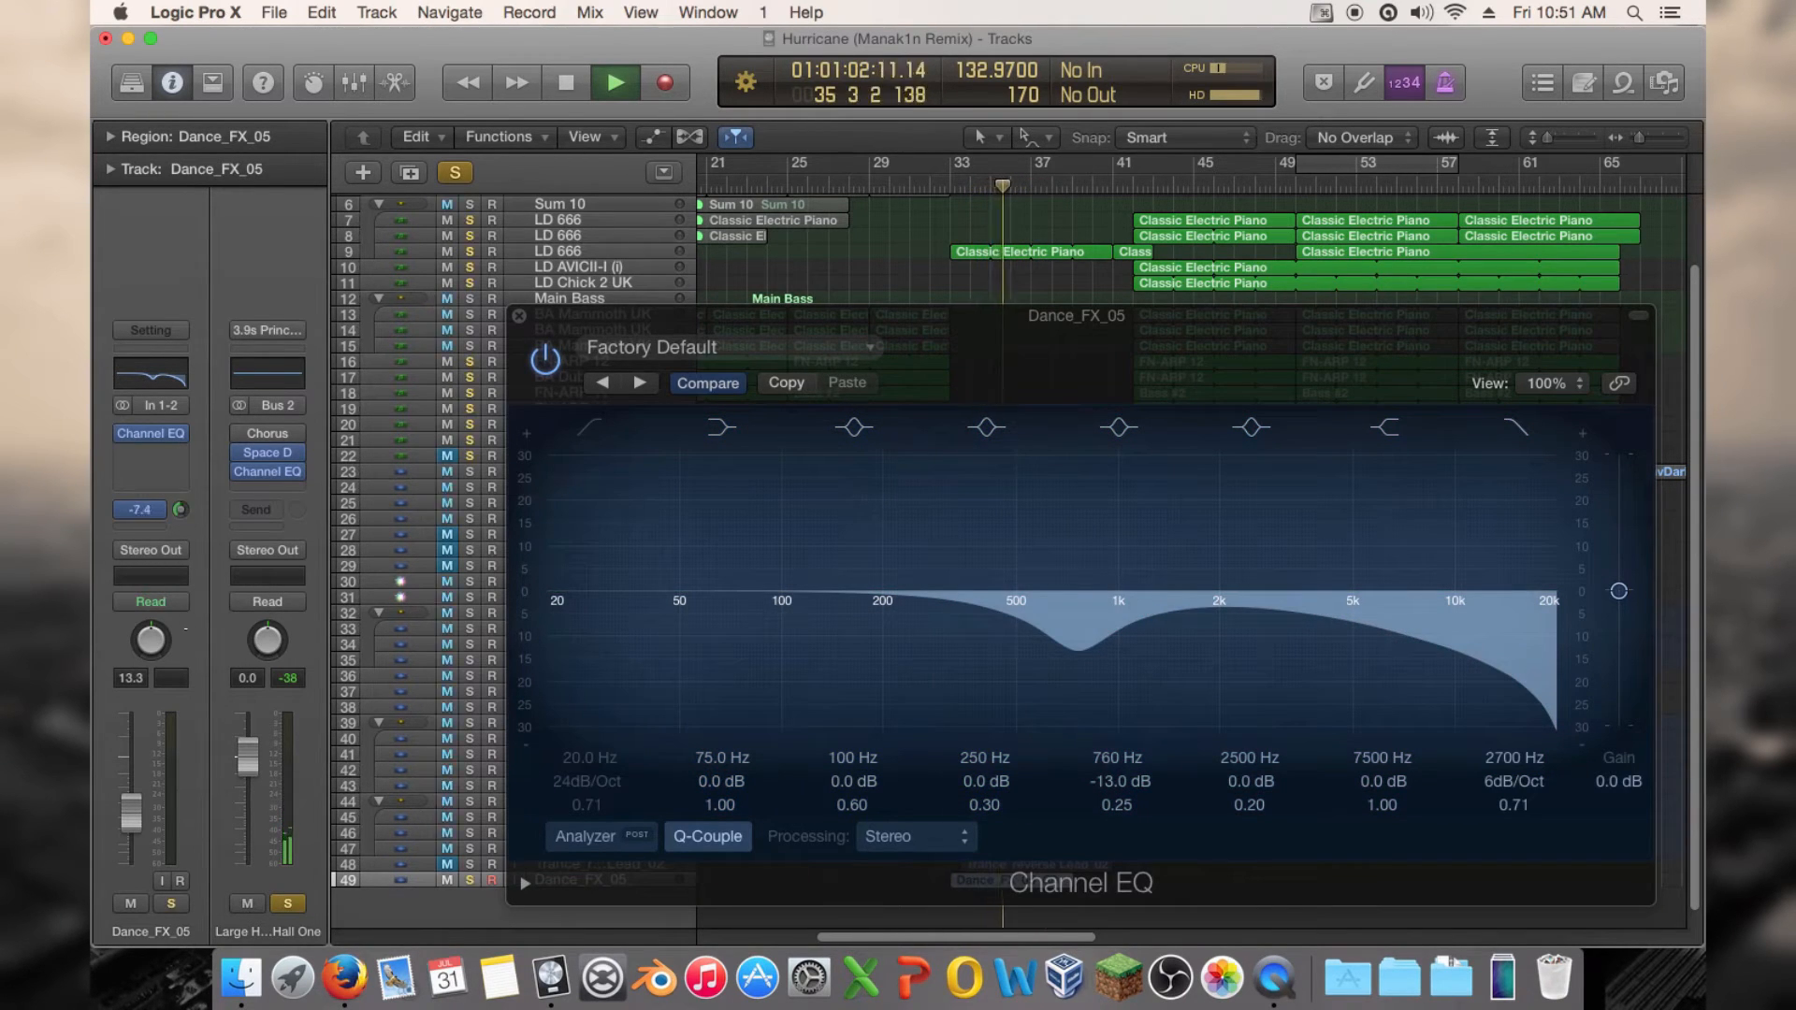
click(978, 186)
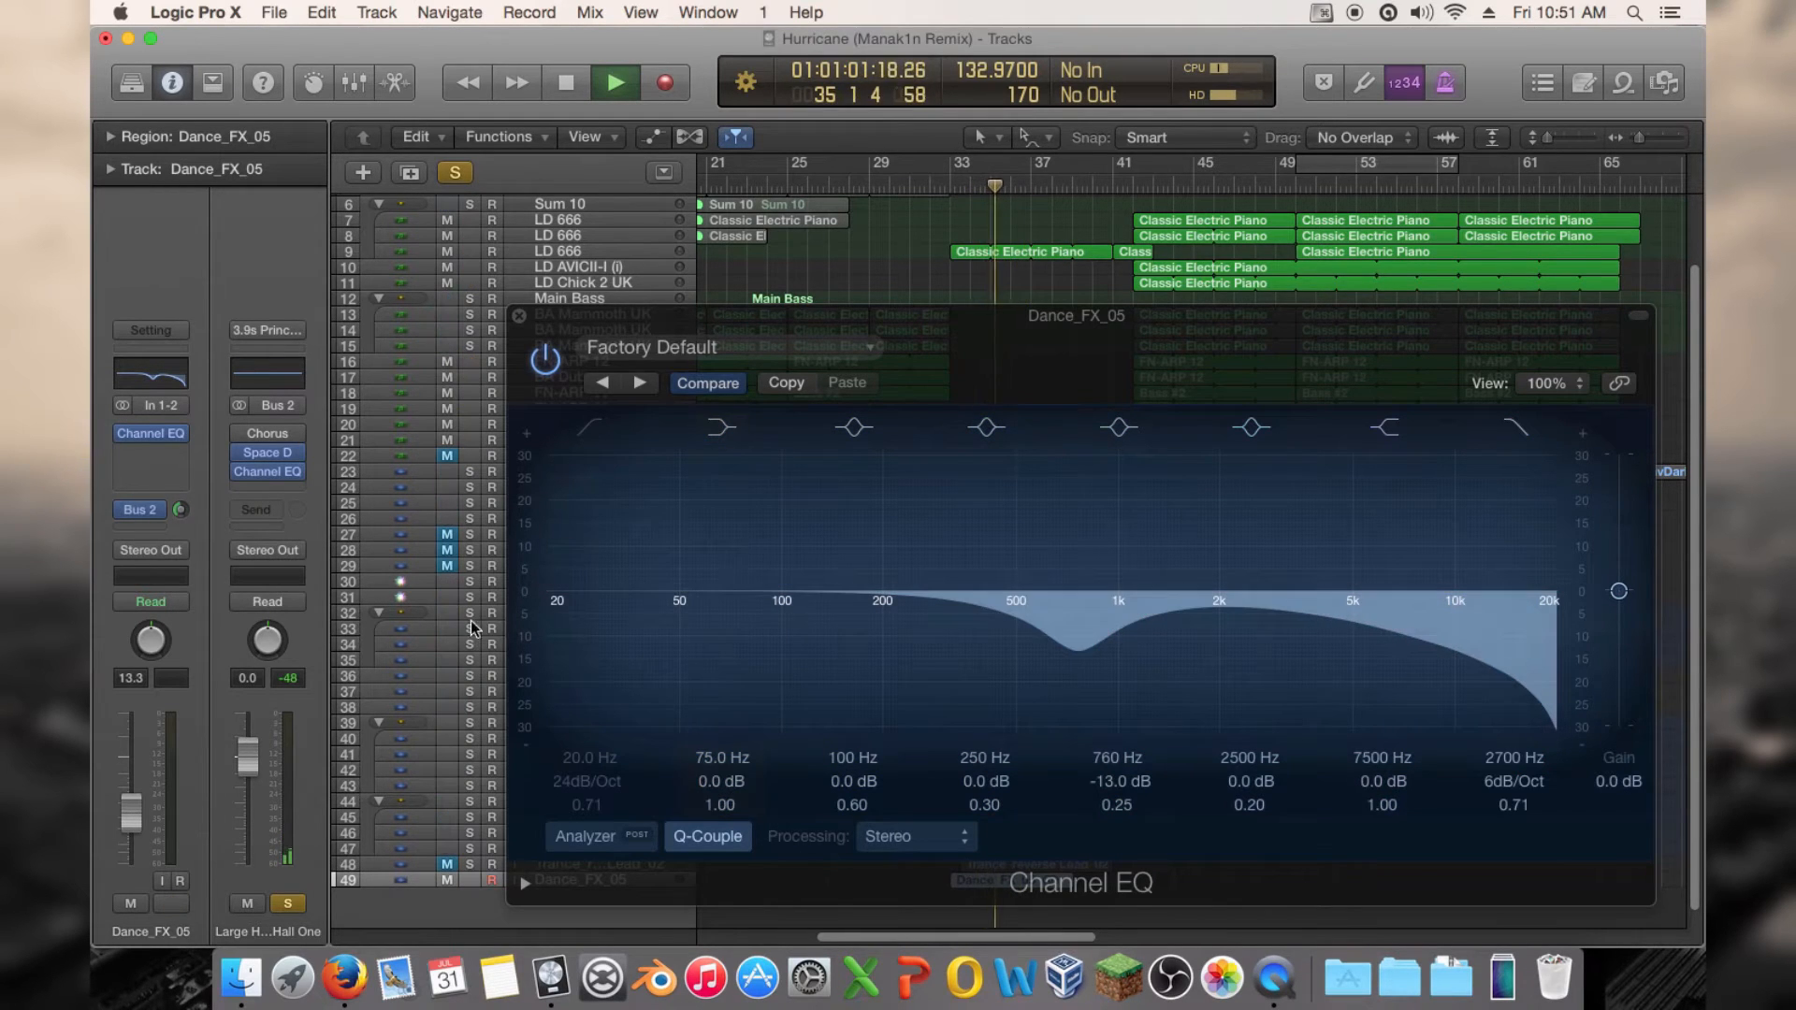
drag(125, 814, 134, 769)
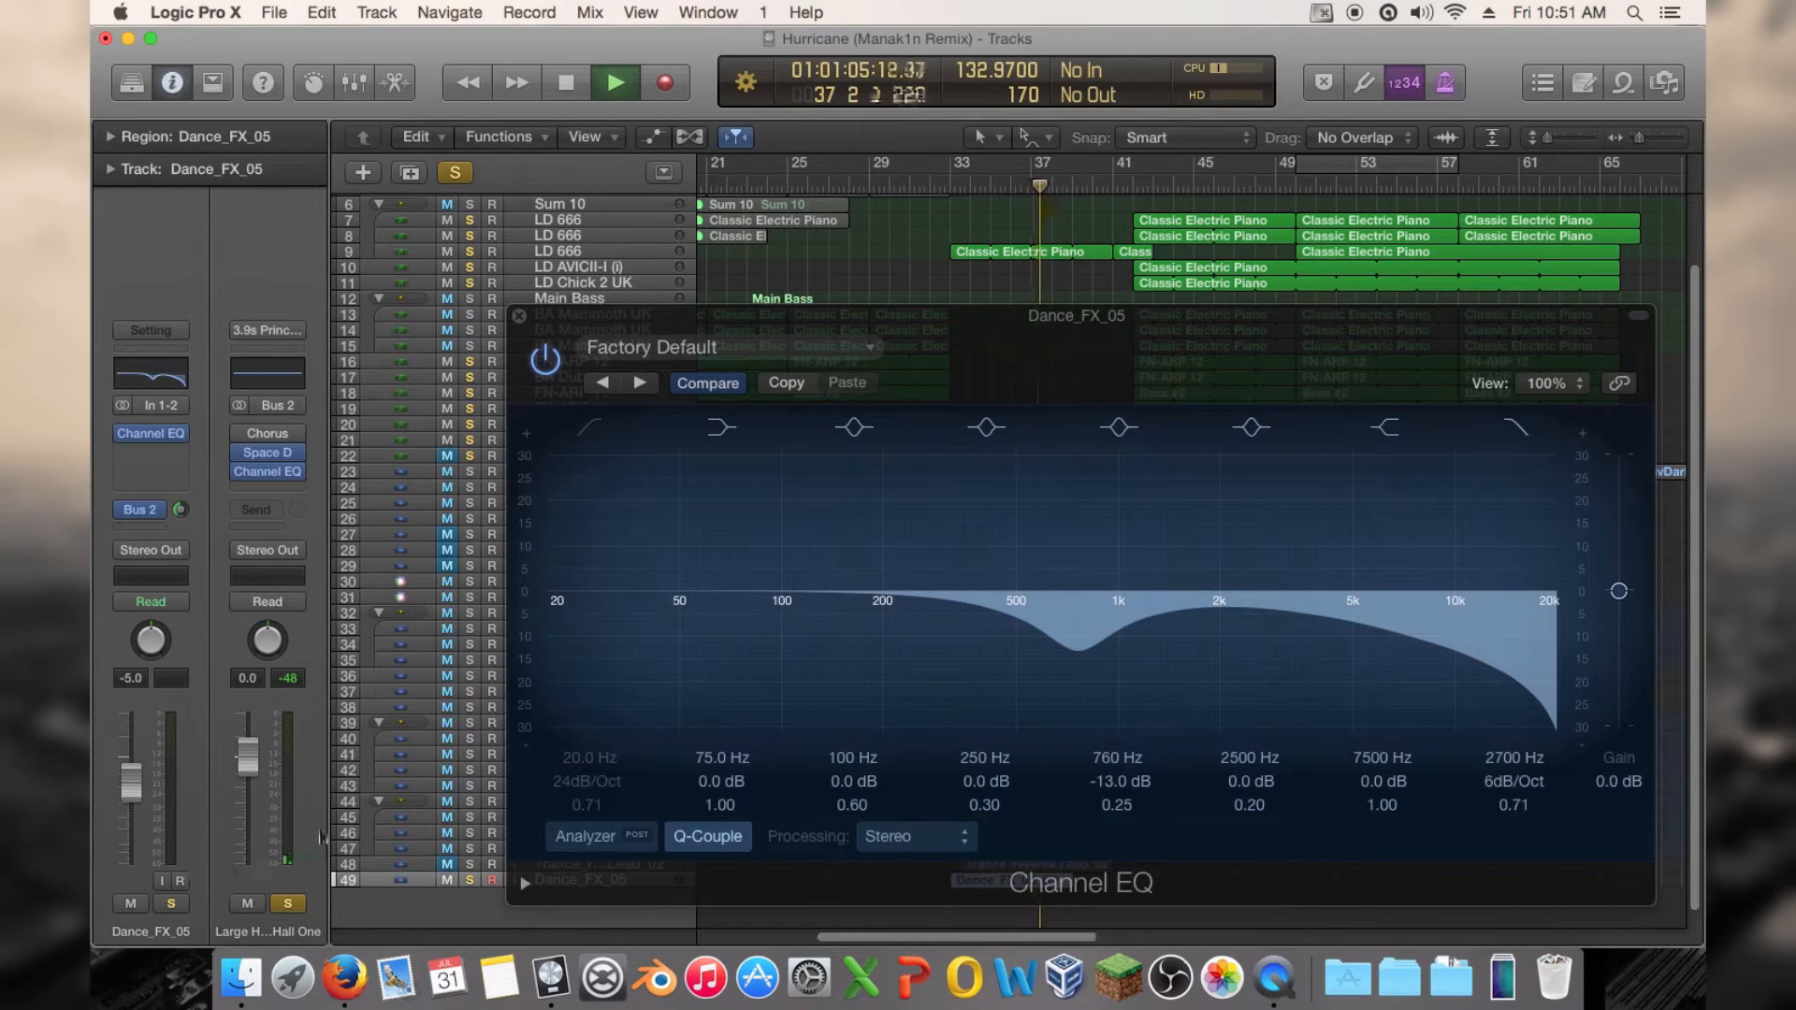
click(287, 903)
key(space)
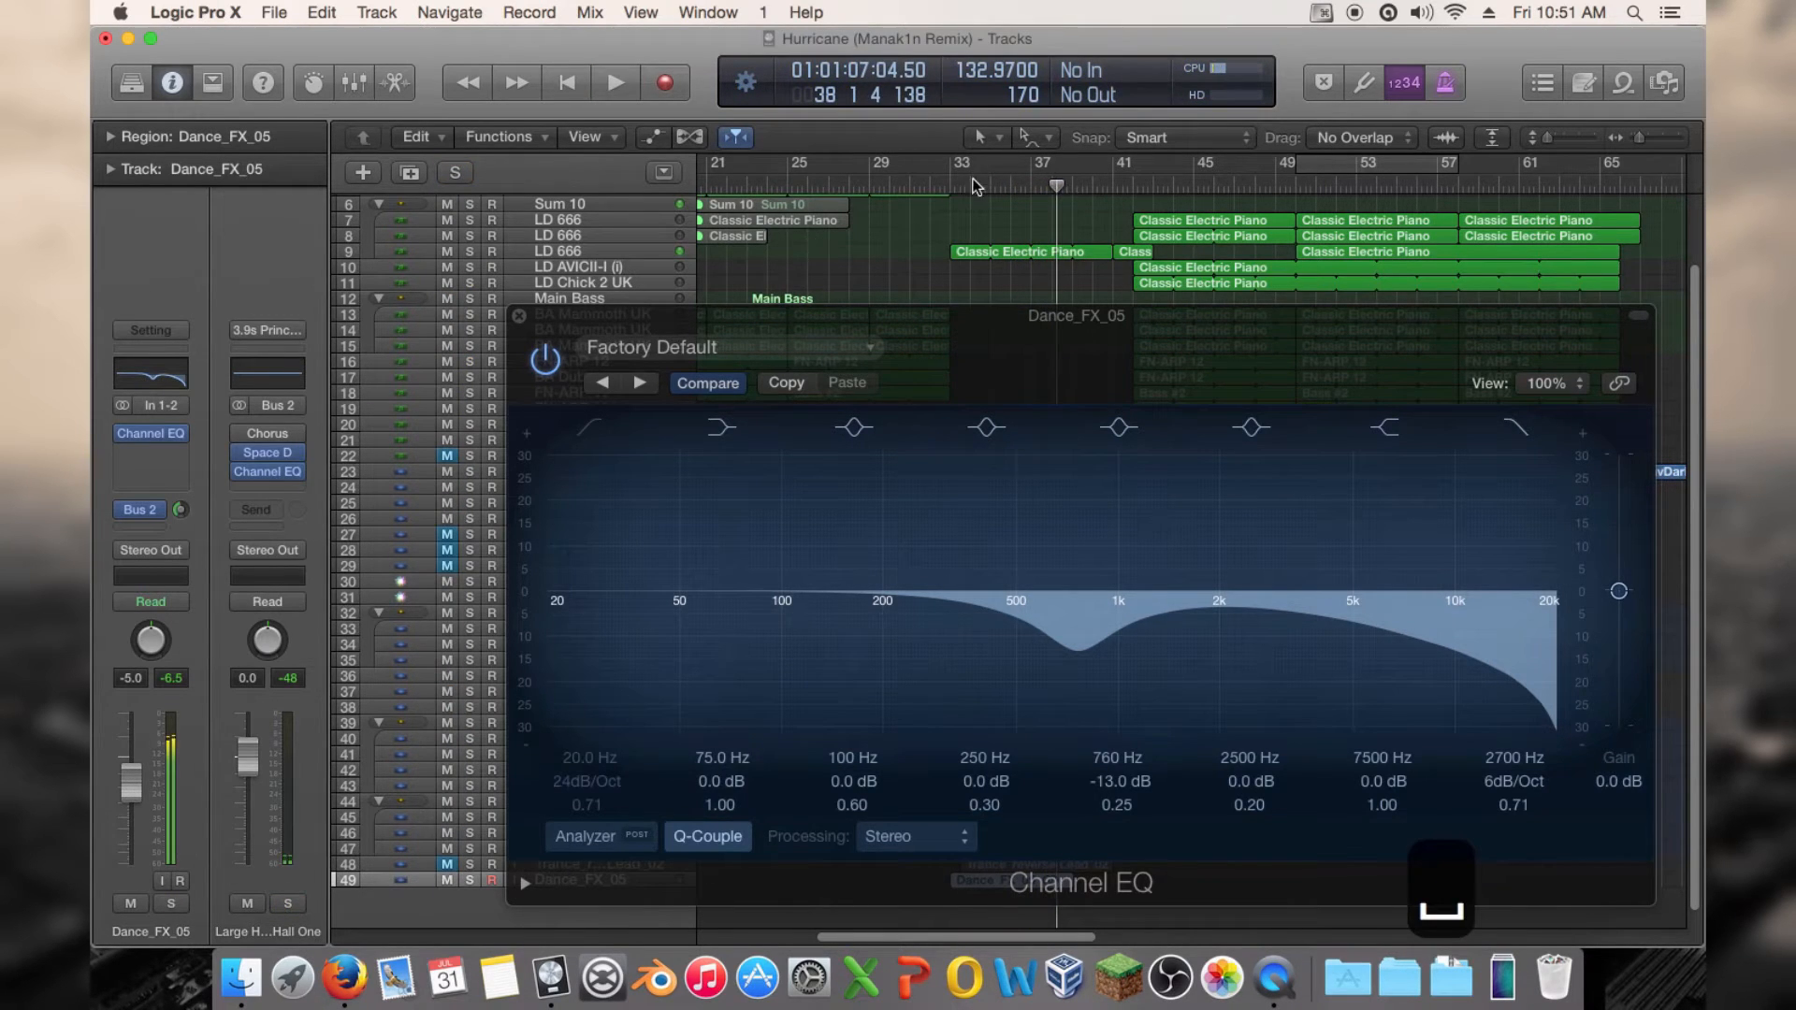
Solo Dance_FX_05 to deepen its mid EQ cut to -14.5 dB at 740 Hz, then unsolo it and close the EQ
click(171, 904)
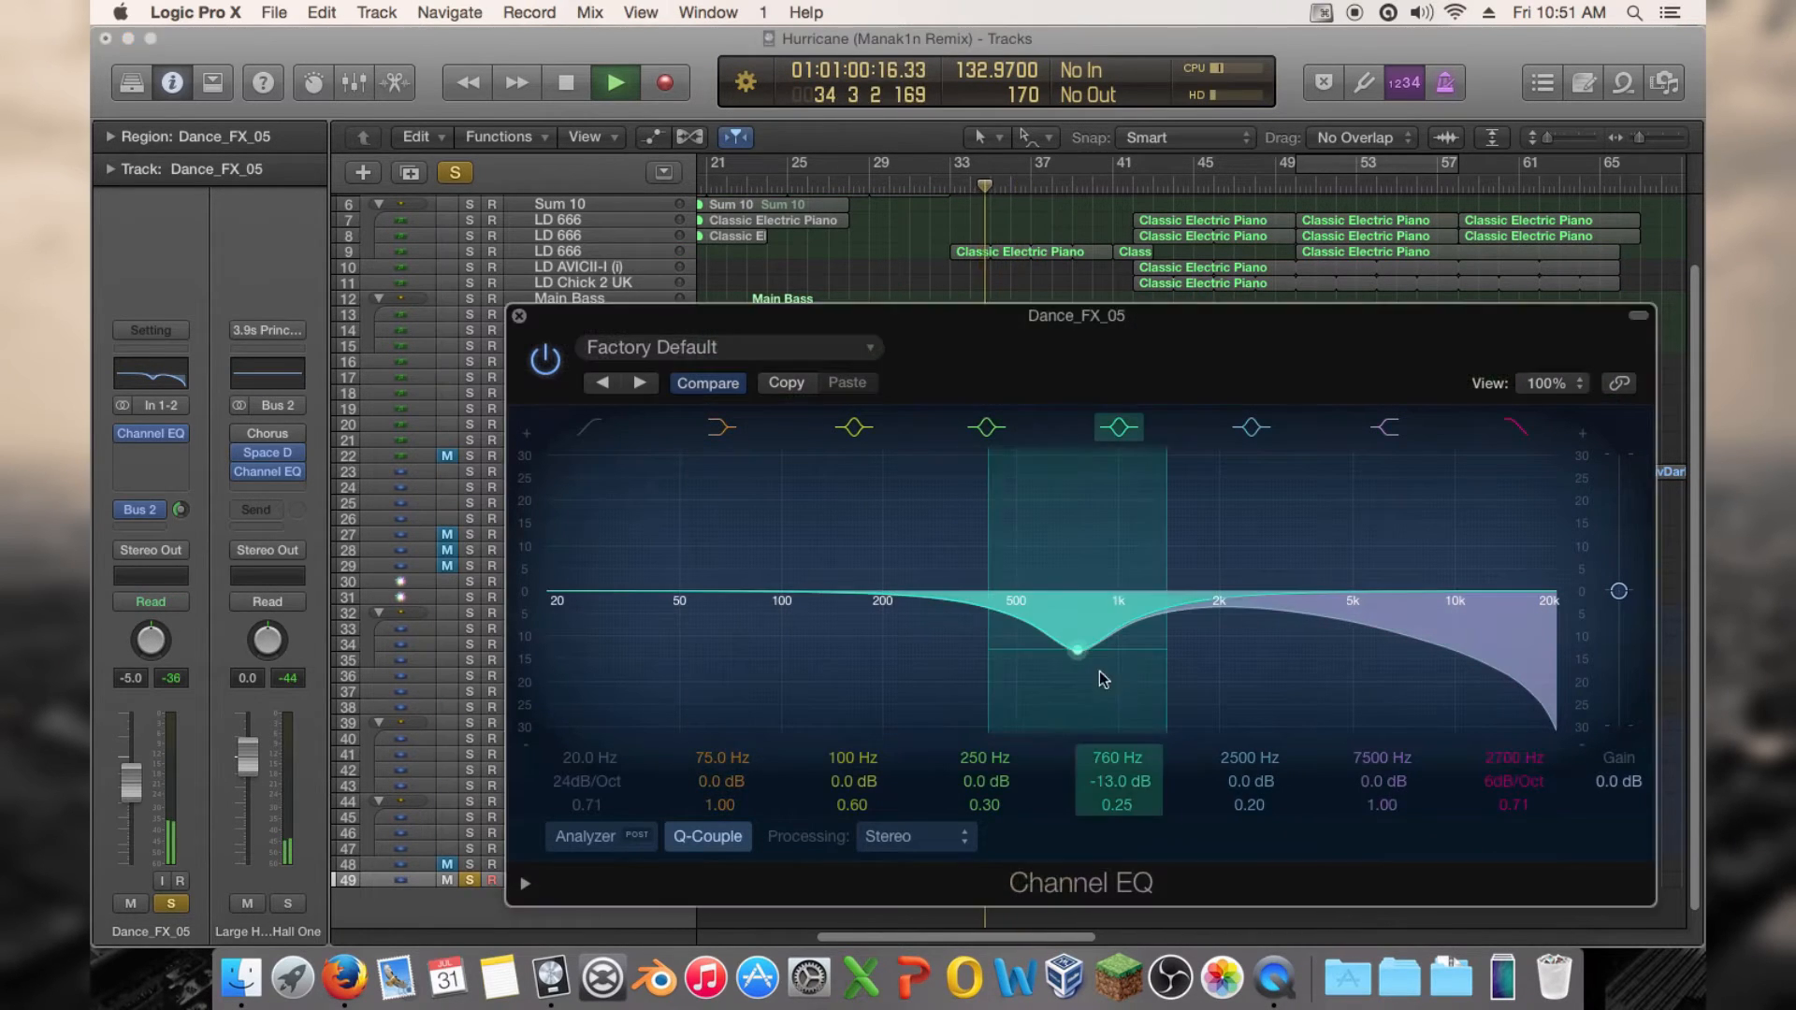
mouse_move(1098, 670)
mouse_down()
mouse_move(1094, 560)
mouse_move(1095, 693)
mouse_up()
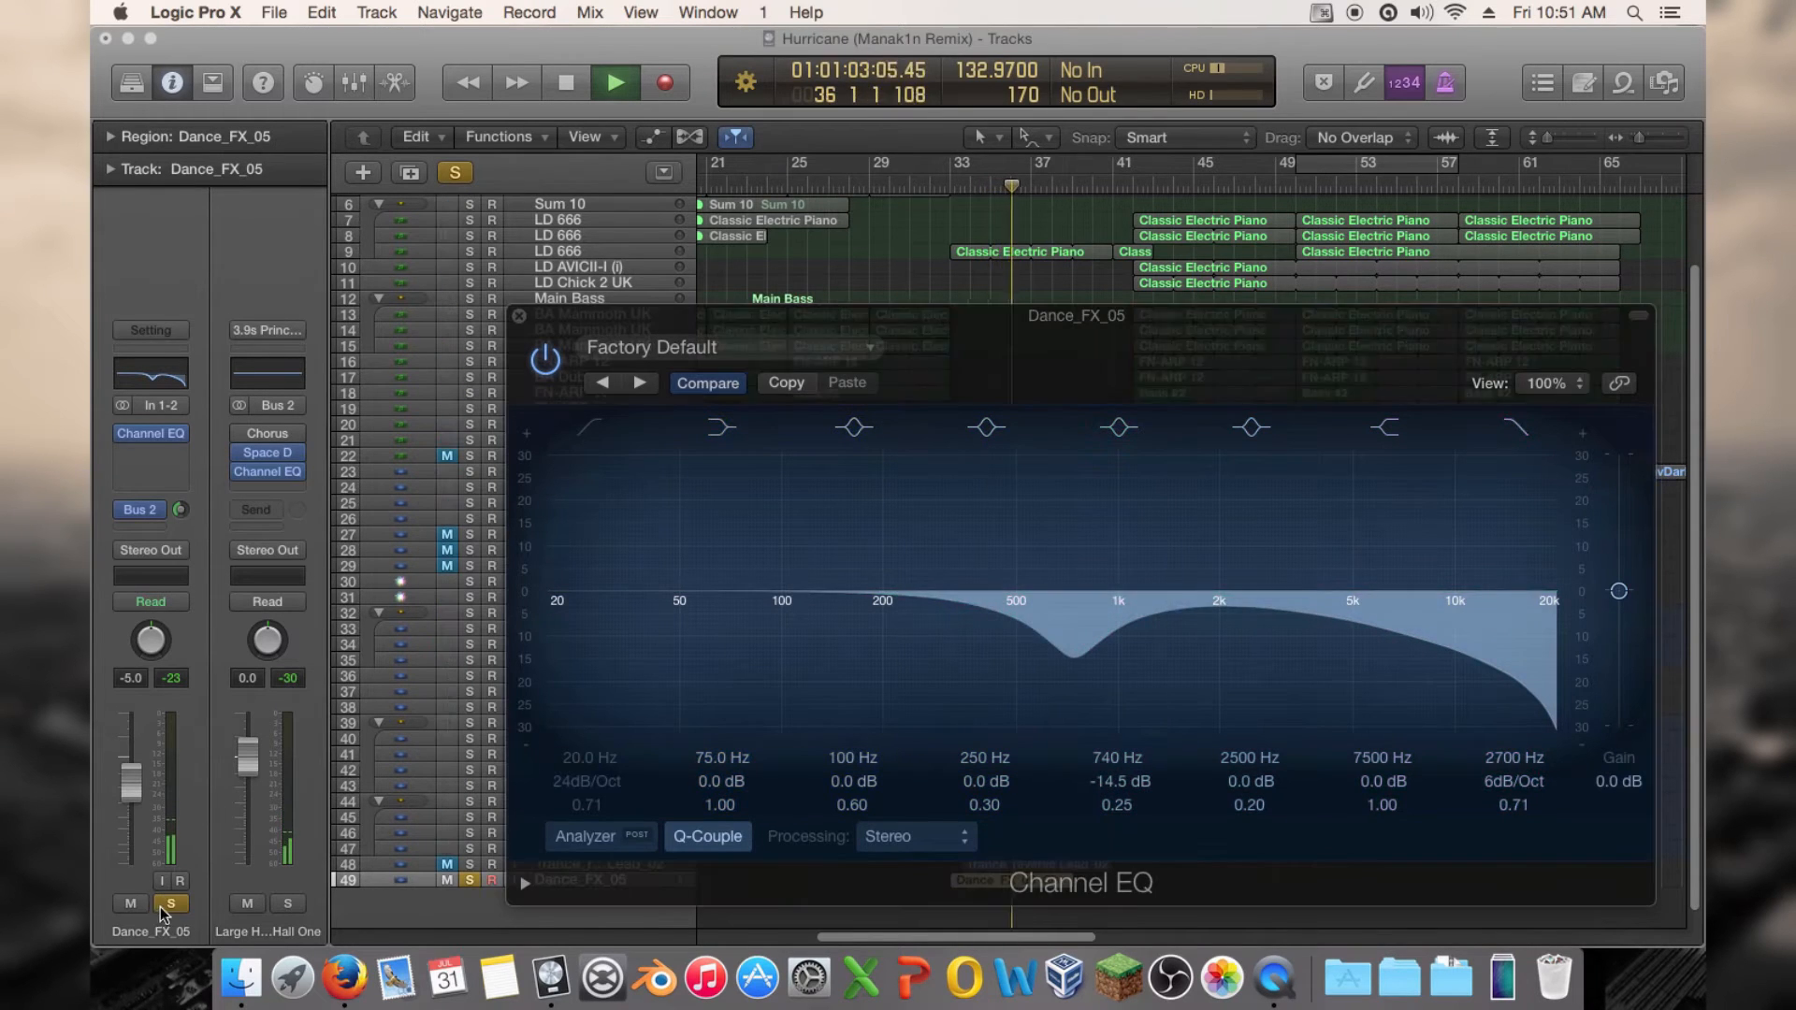
click(171, 903)
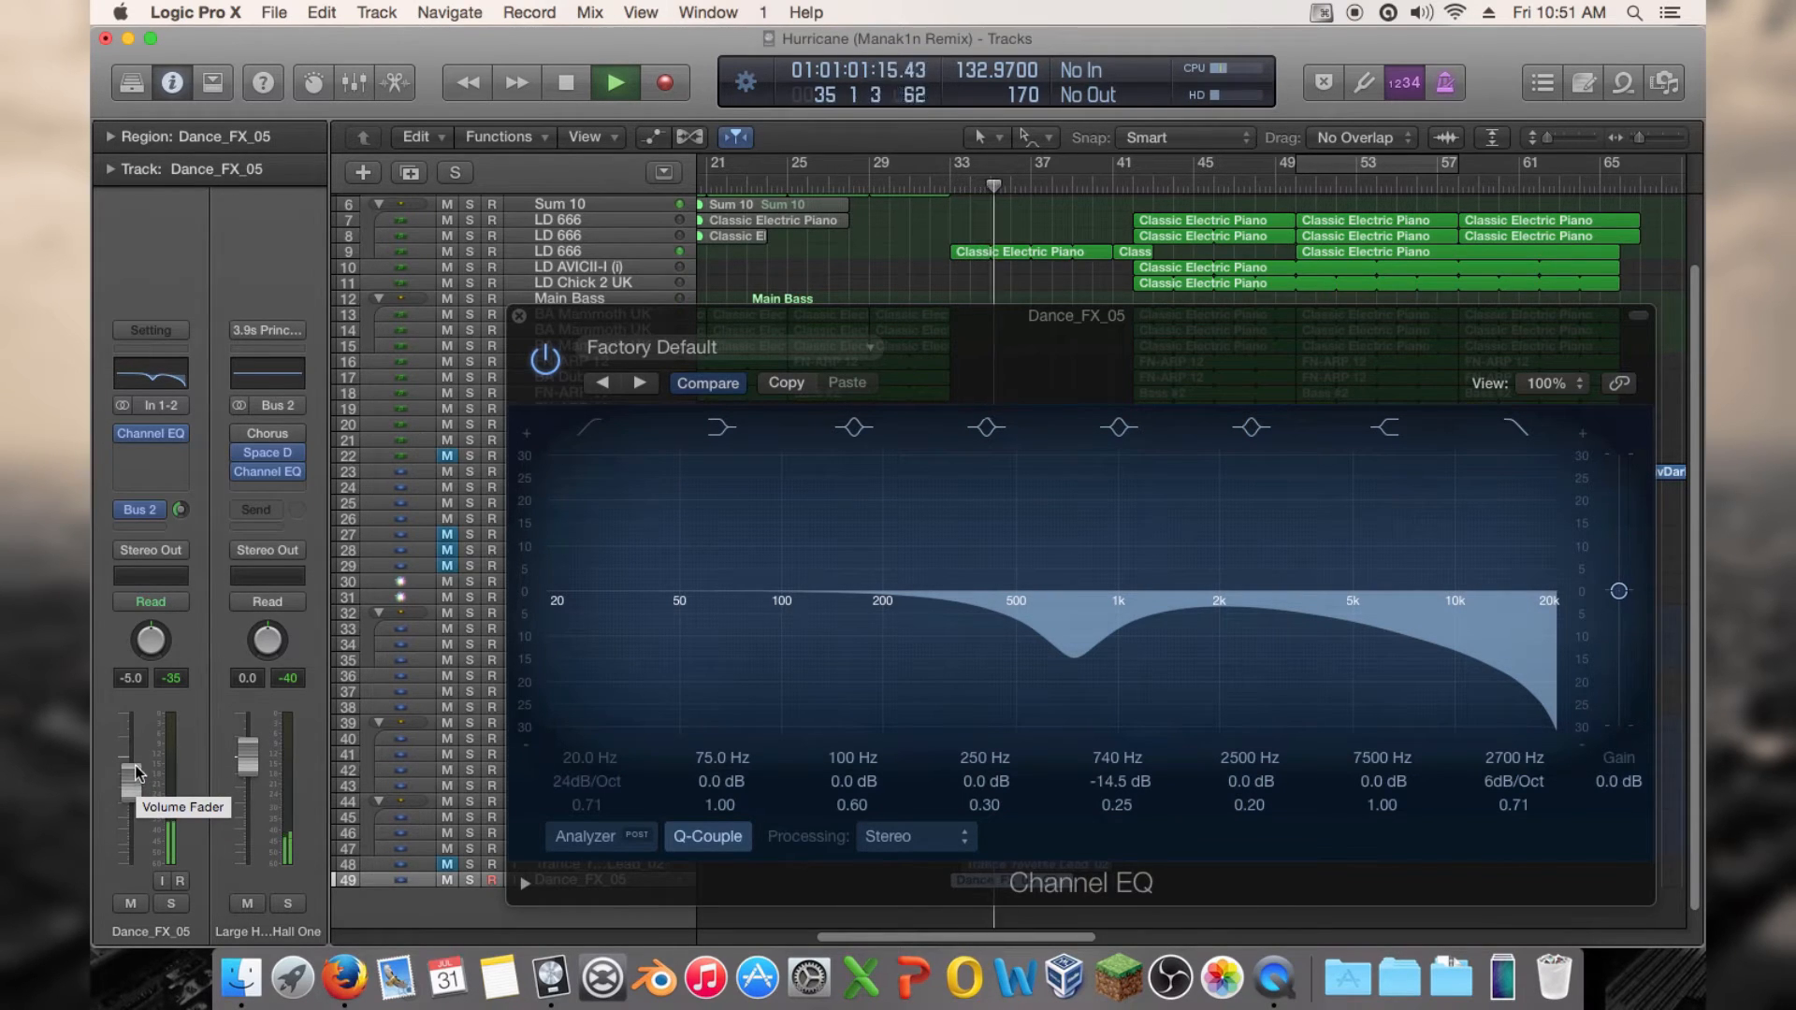
key(space)
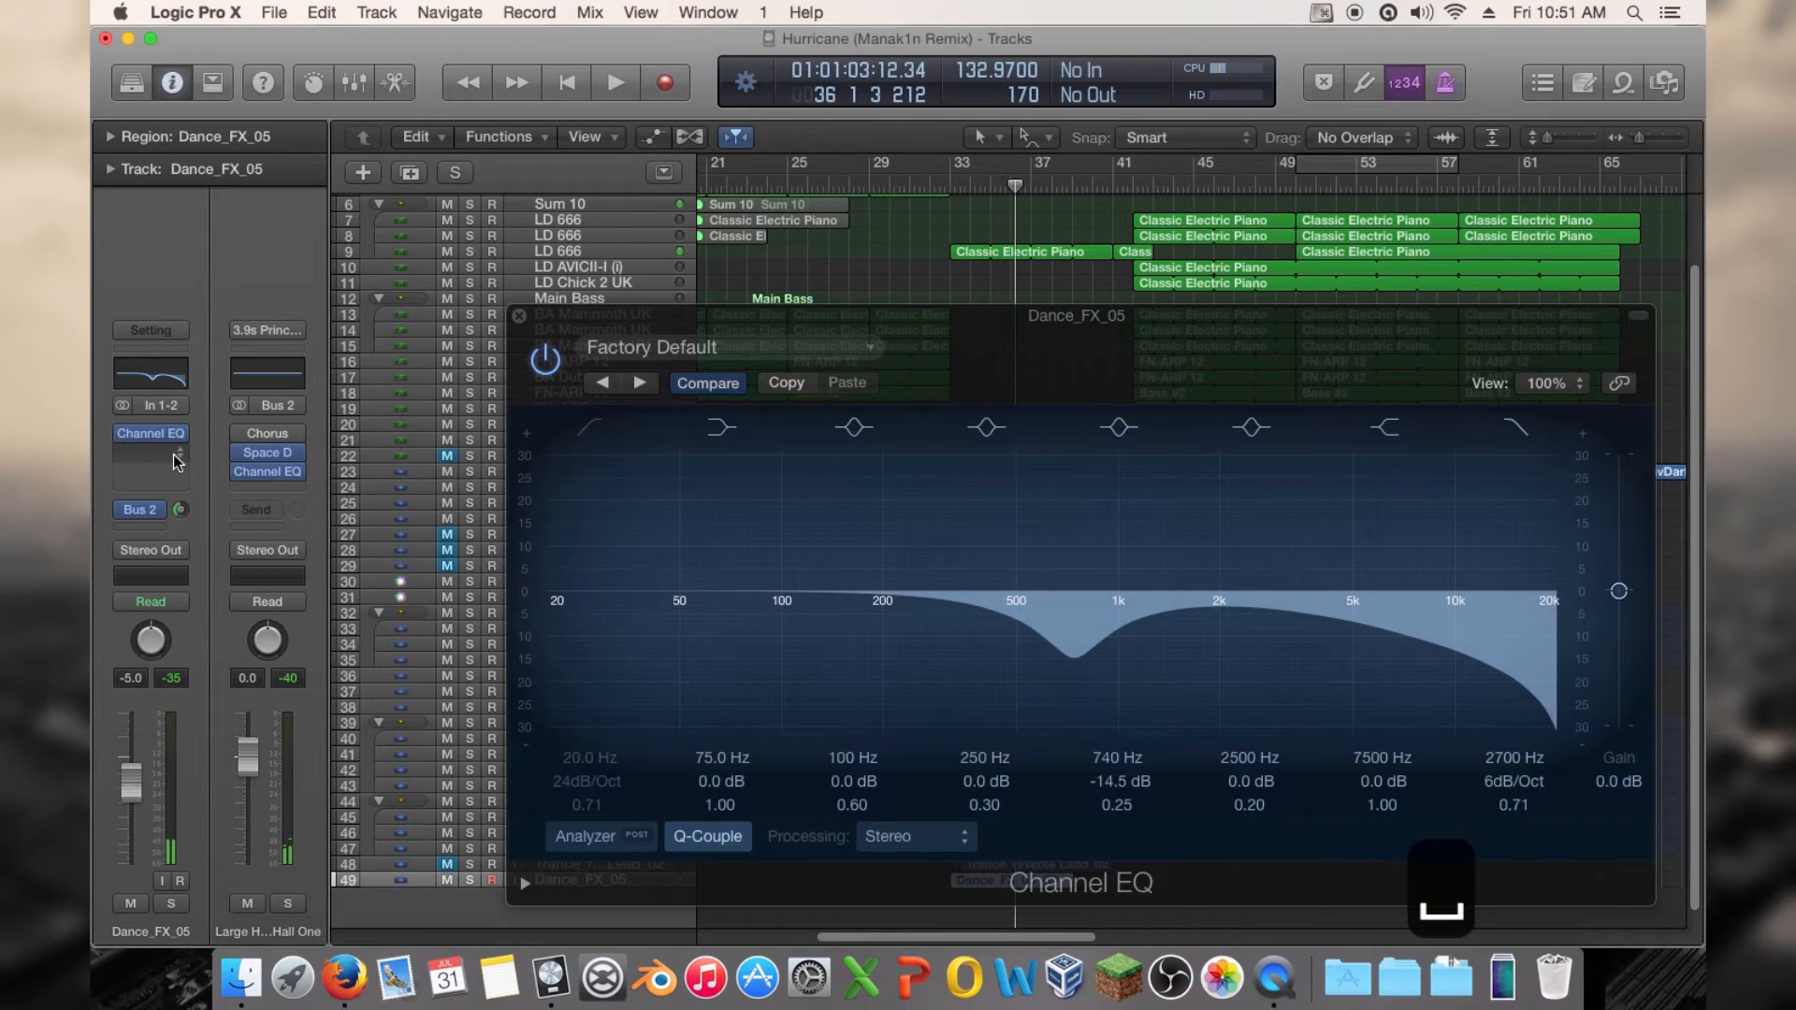
click(518, 317)
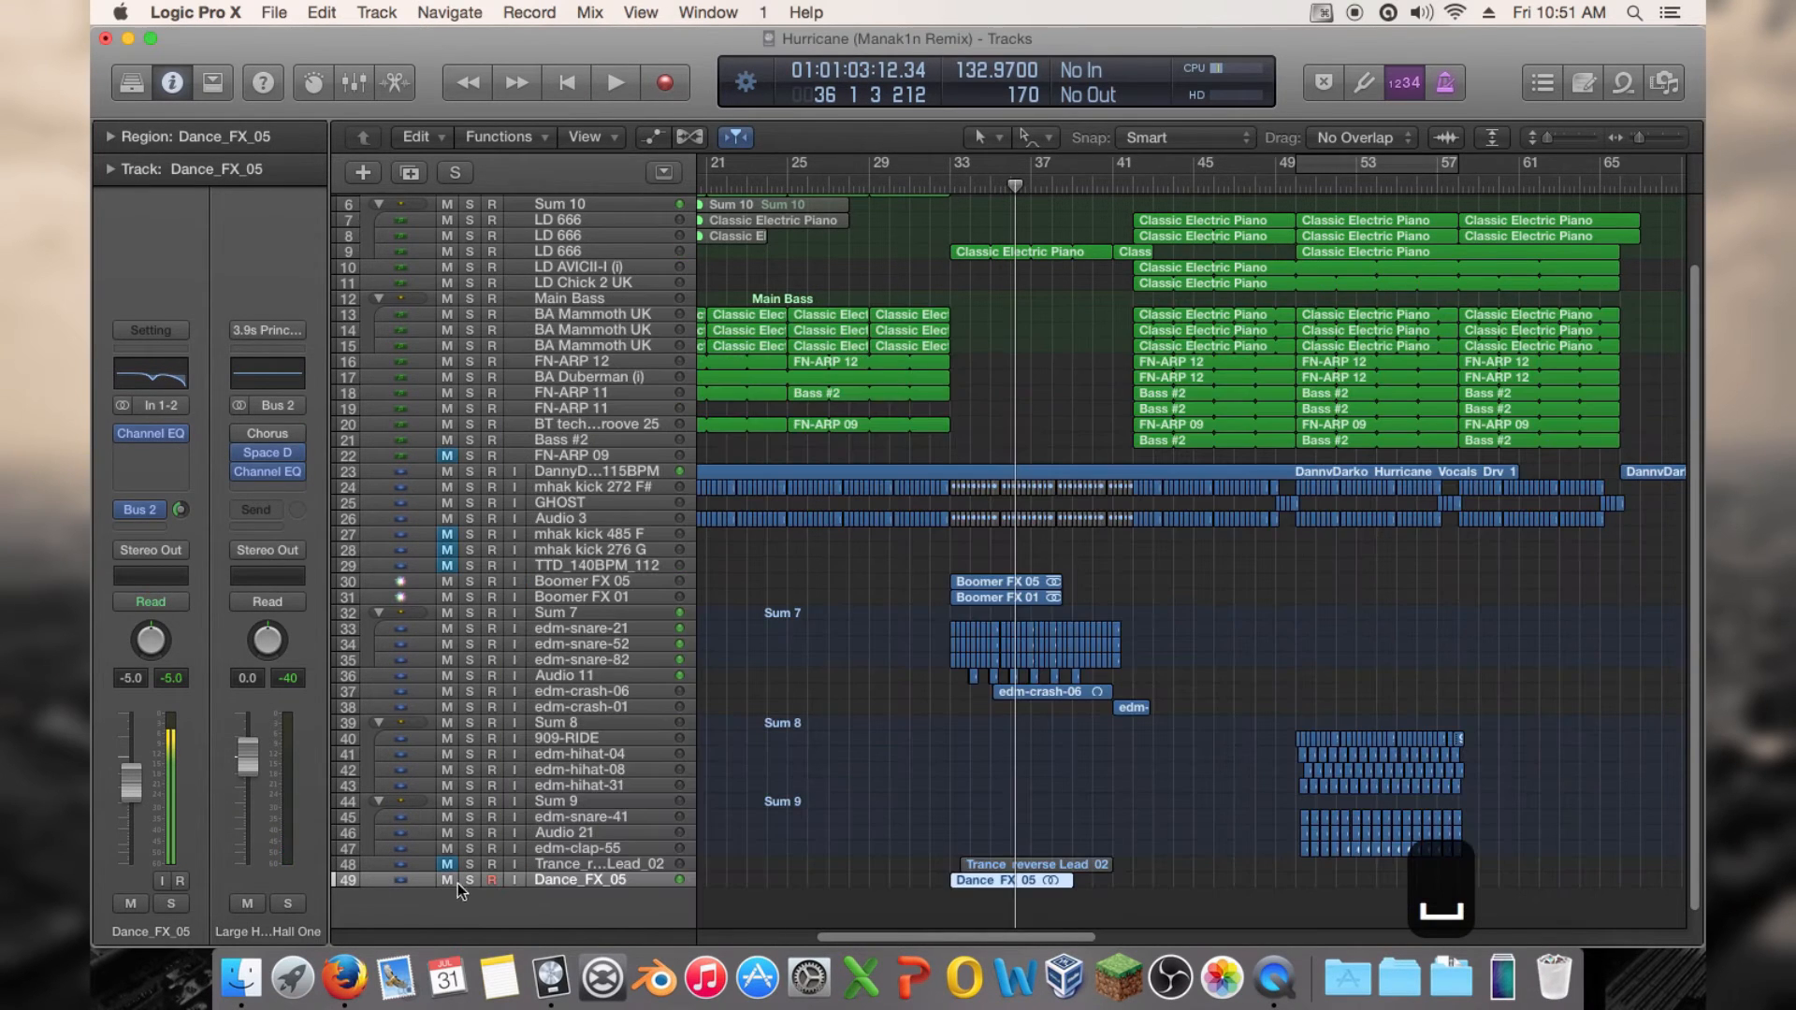
Solo Dance_FX_05, enlarge the track heights to show its waveform and play from about bar 32
click(470, 880)
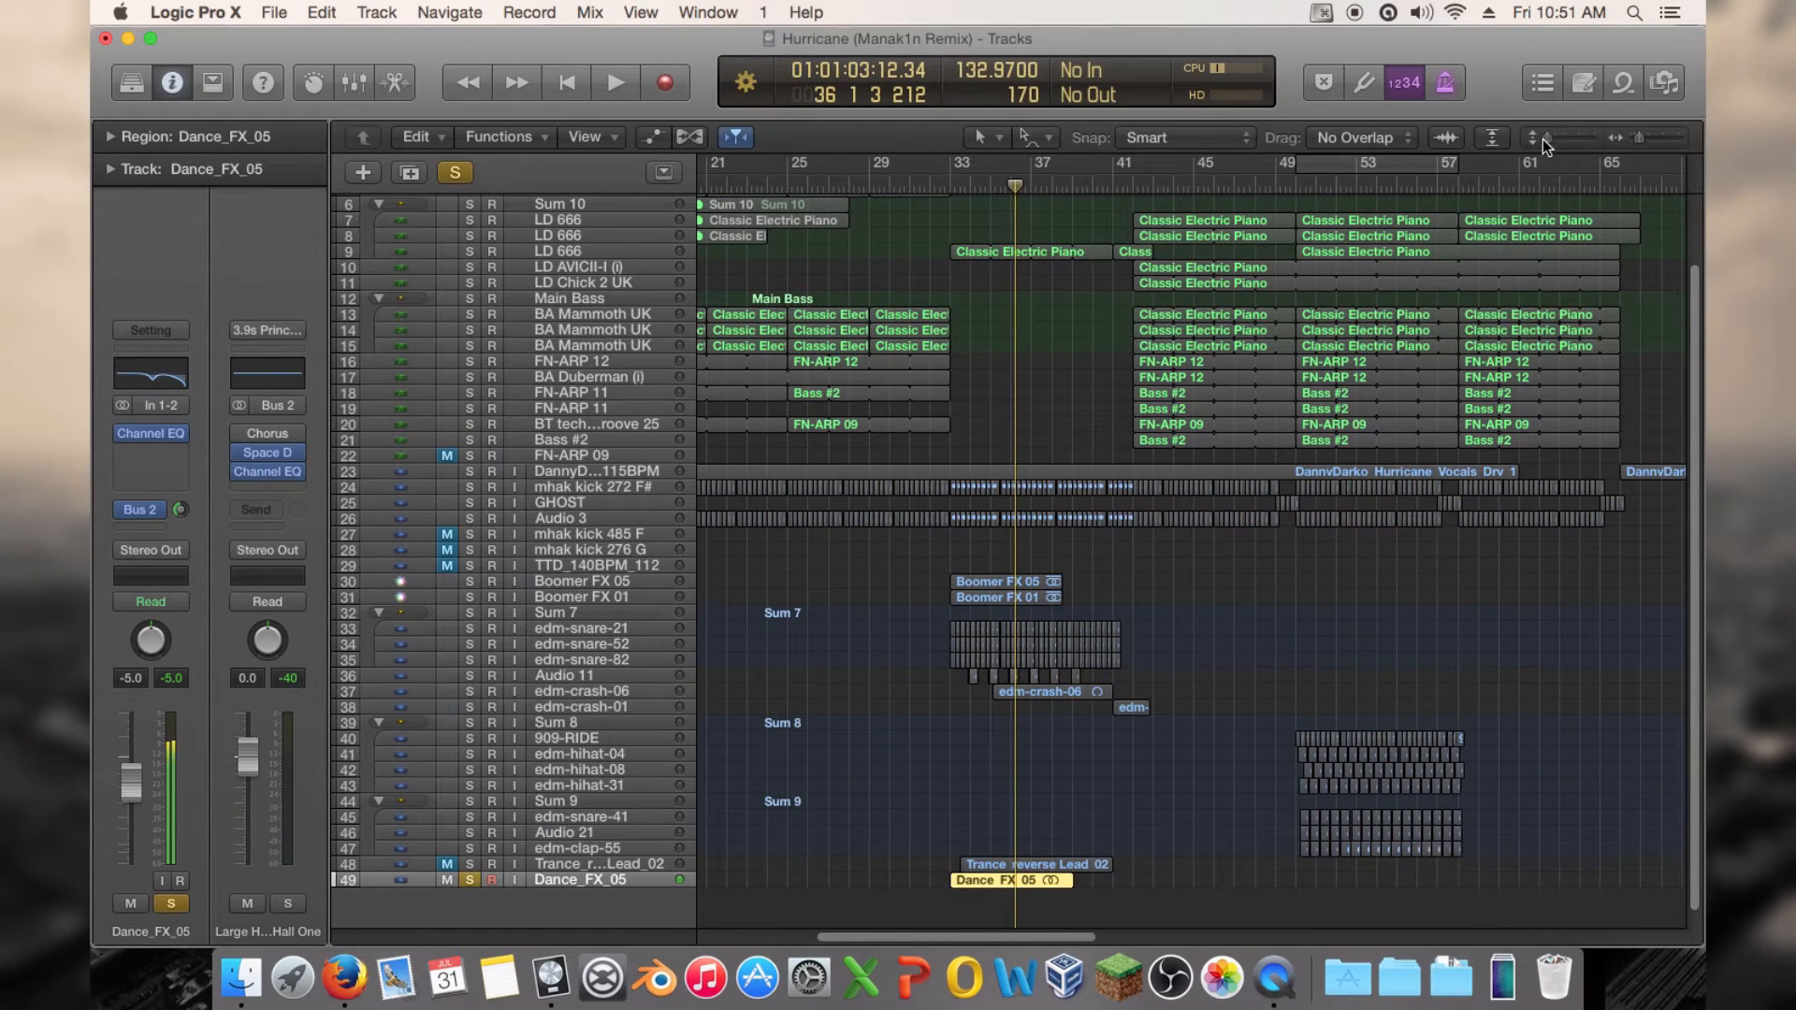
drag(1546, 137, 1572, 127)
double_click(932, 187)
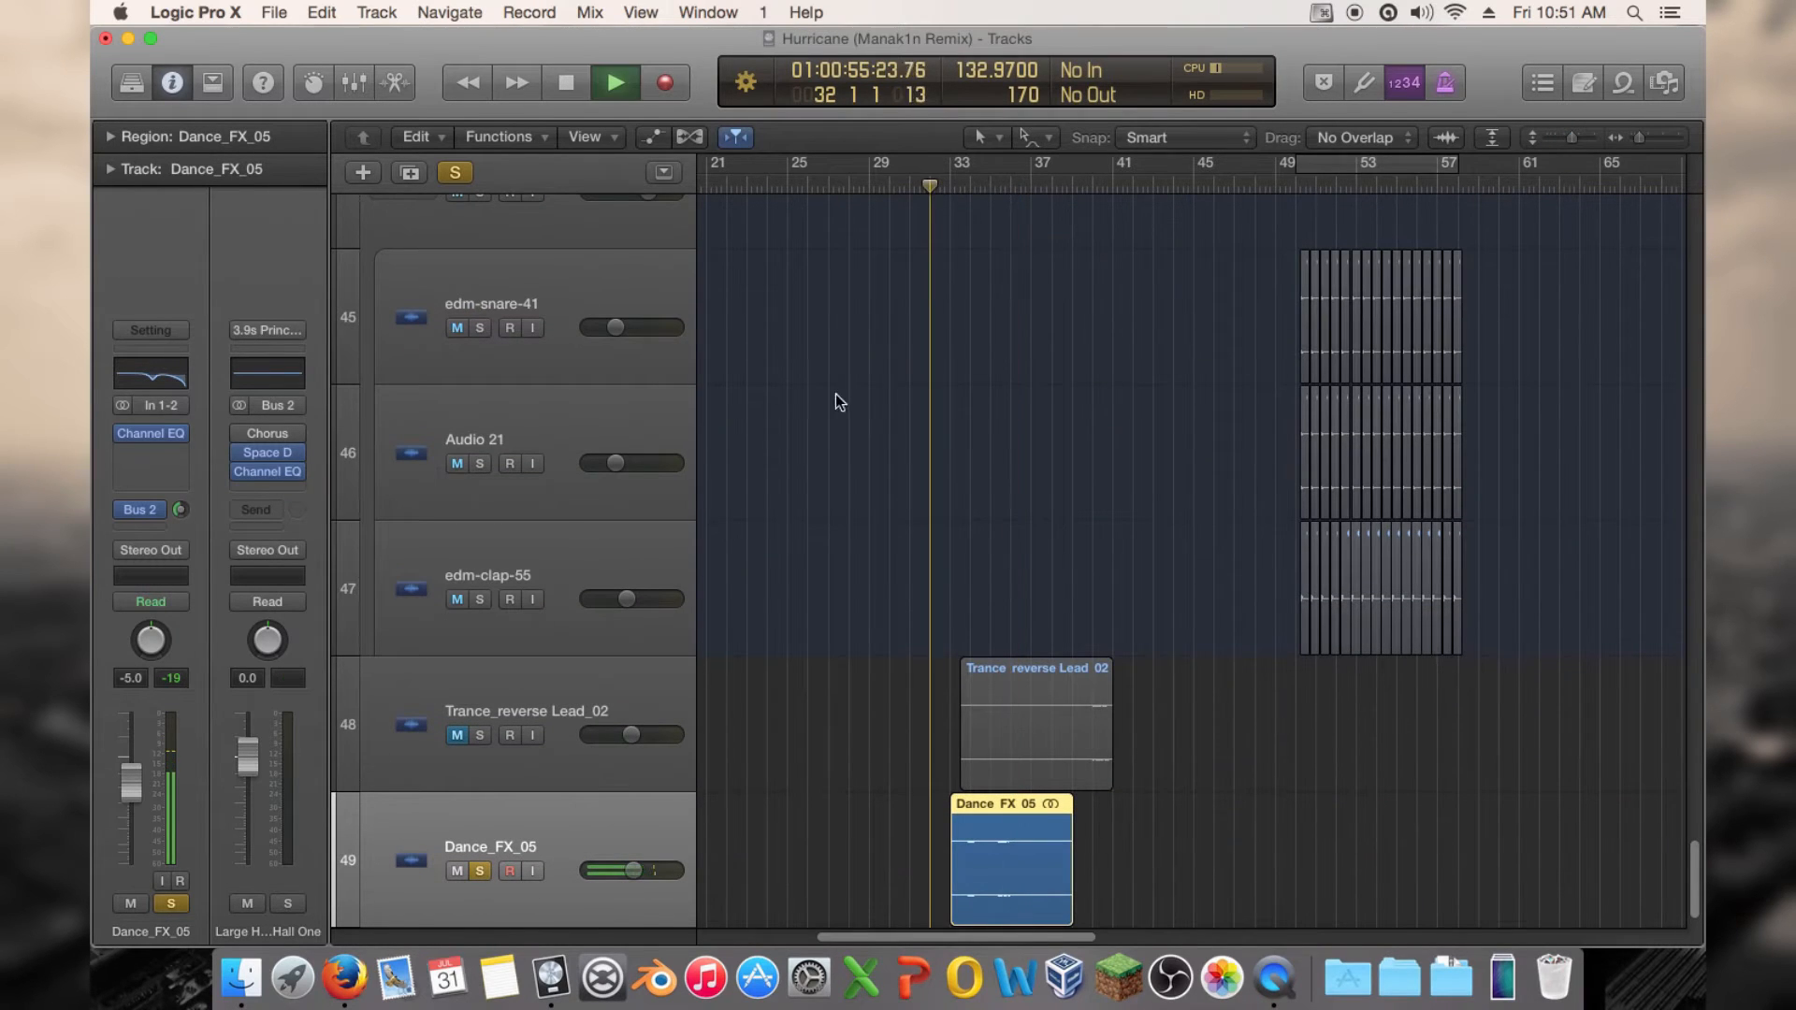
Insert a Compressor after the EQ on Dance_FX_05 with a threshold of -39.5 dB and a ratio of 4.2:1
click(163, 457)
mouse_move(185, 521)
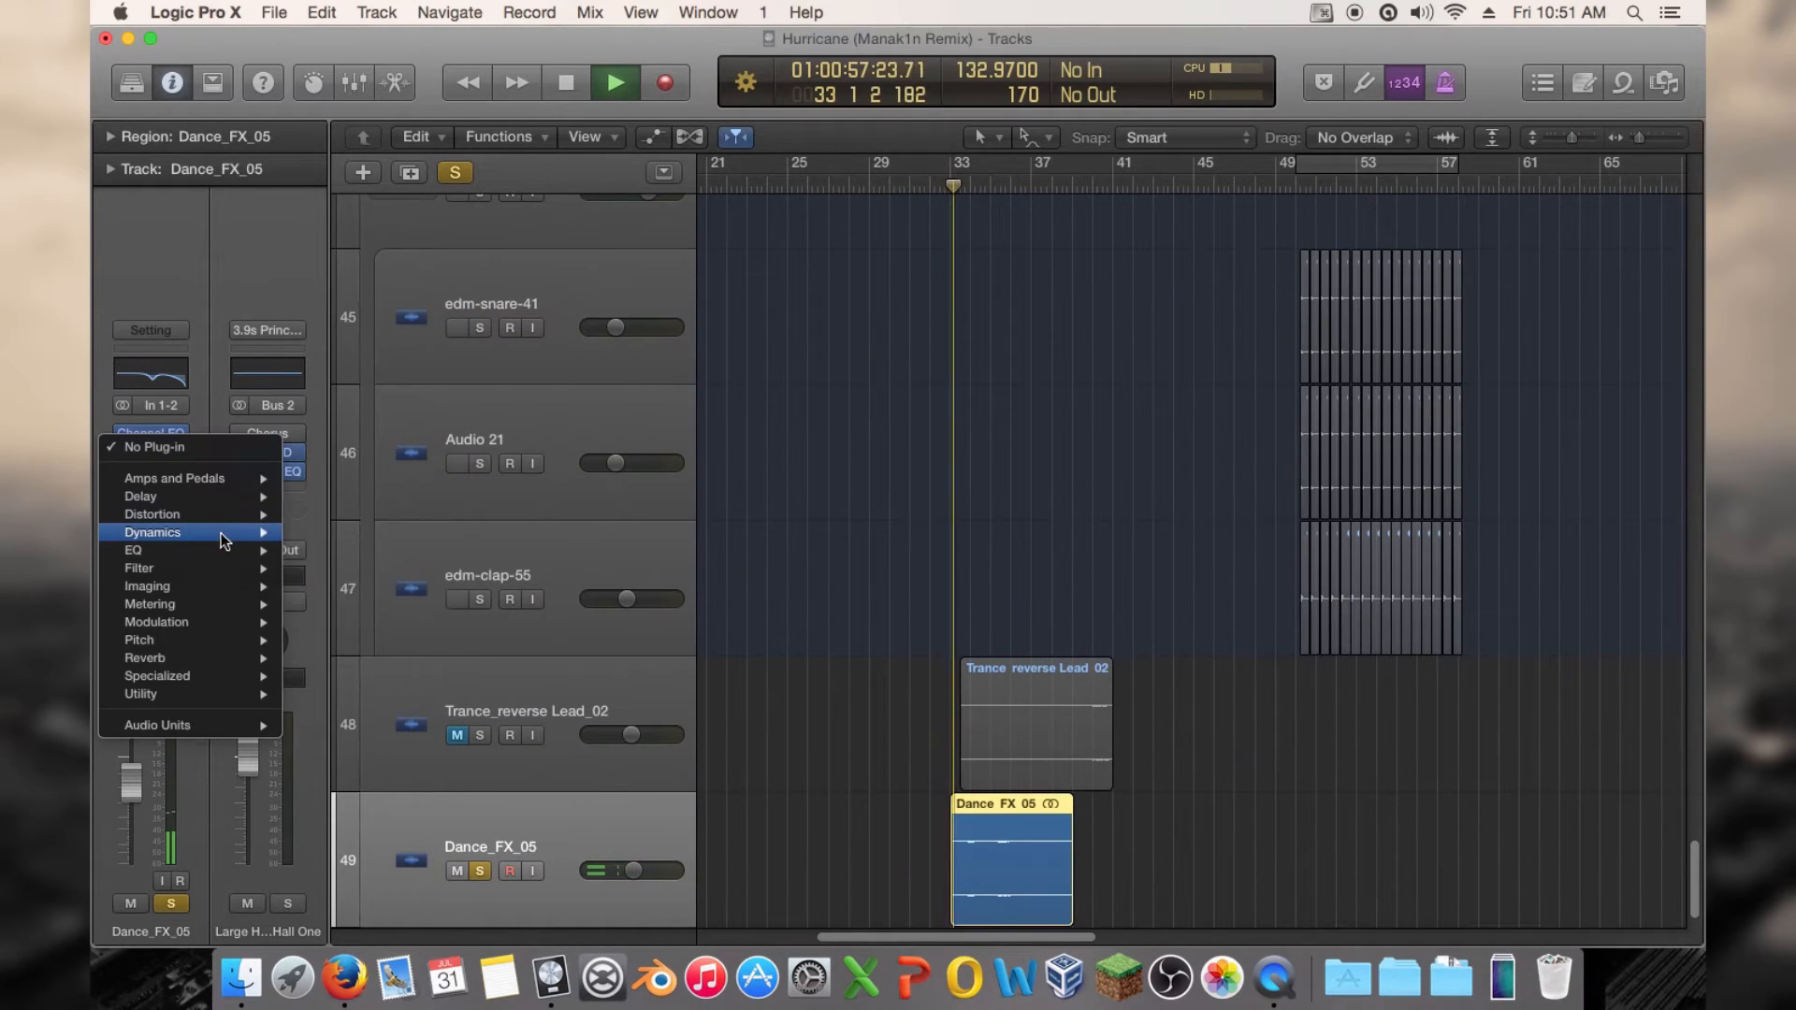
mouse_move(394, 552)
click(489, 552)
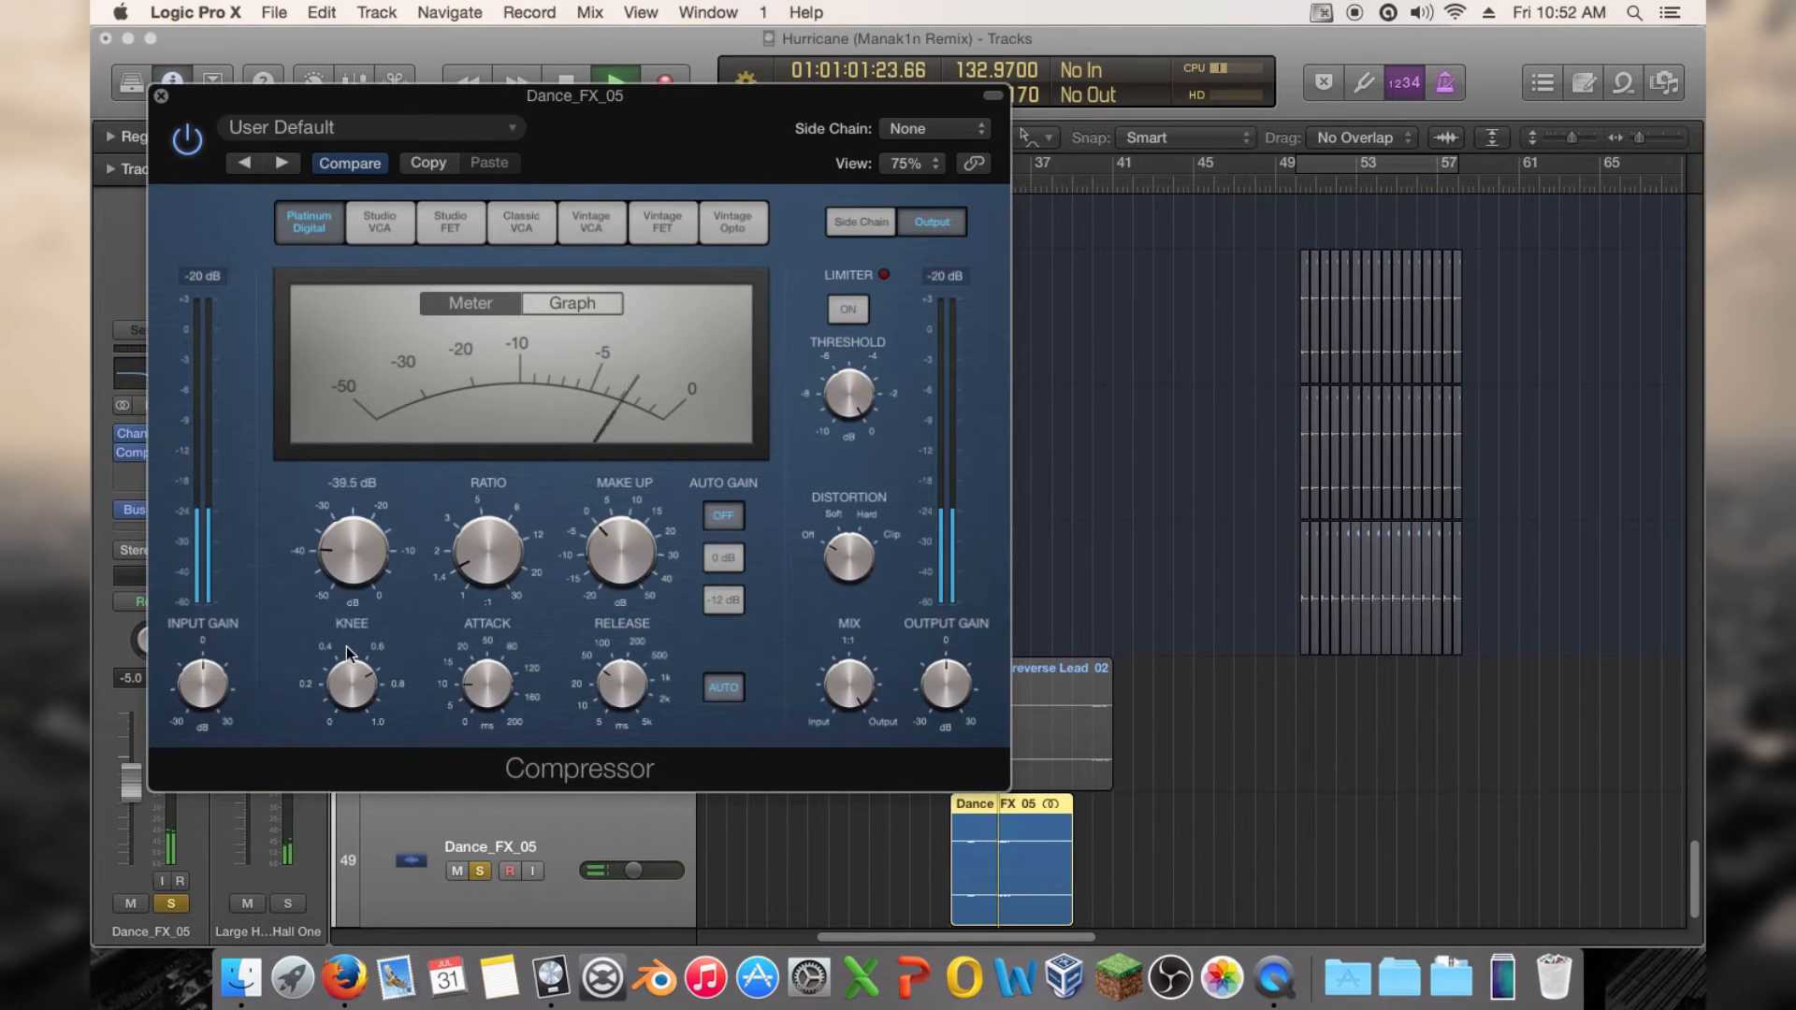
drag(493, 548, 500, 475)
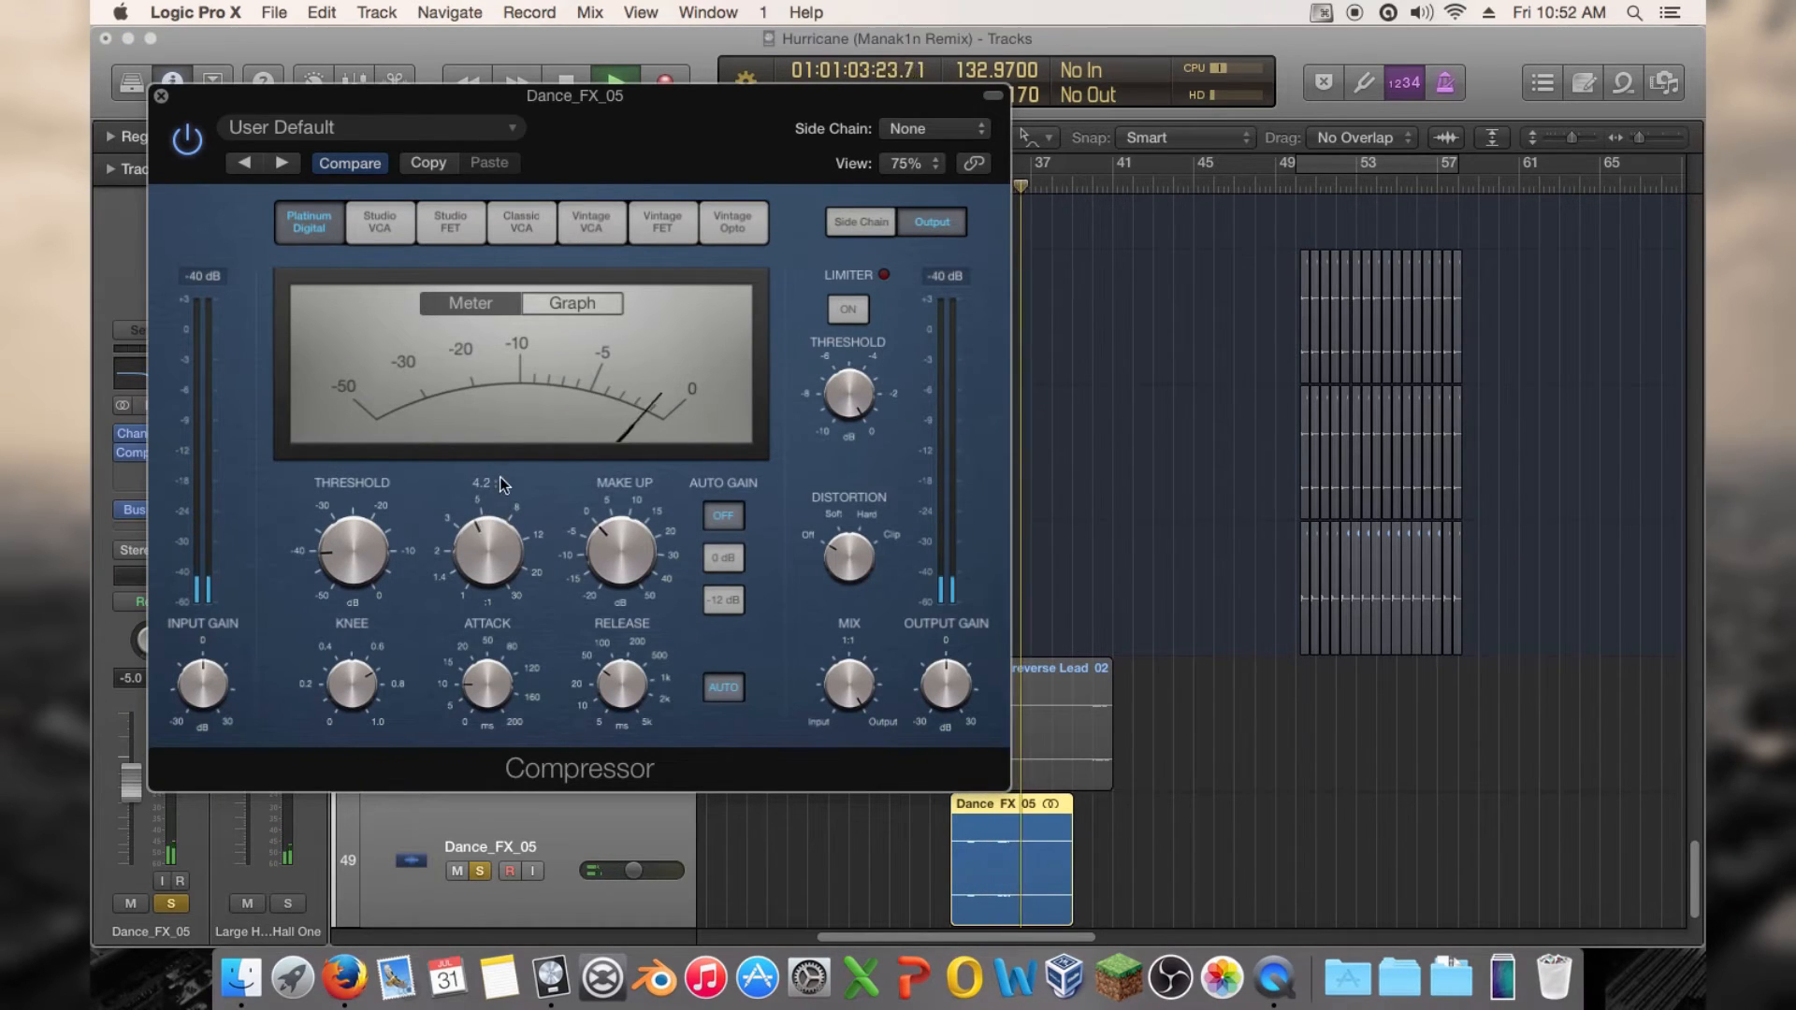
click(161, 95)
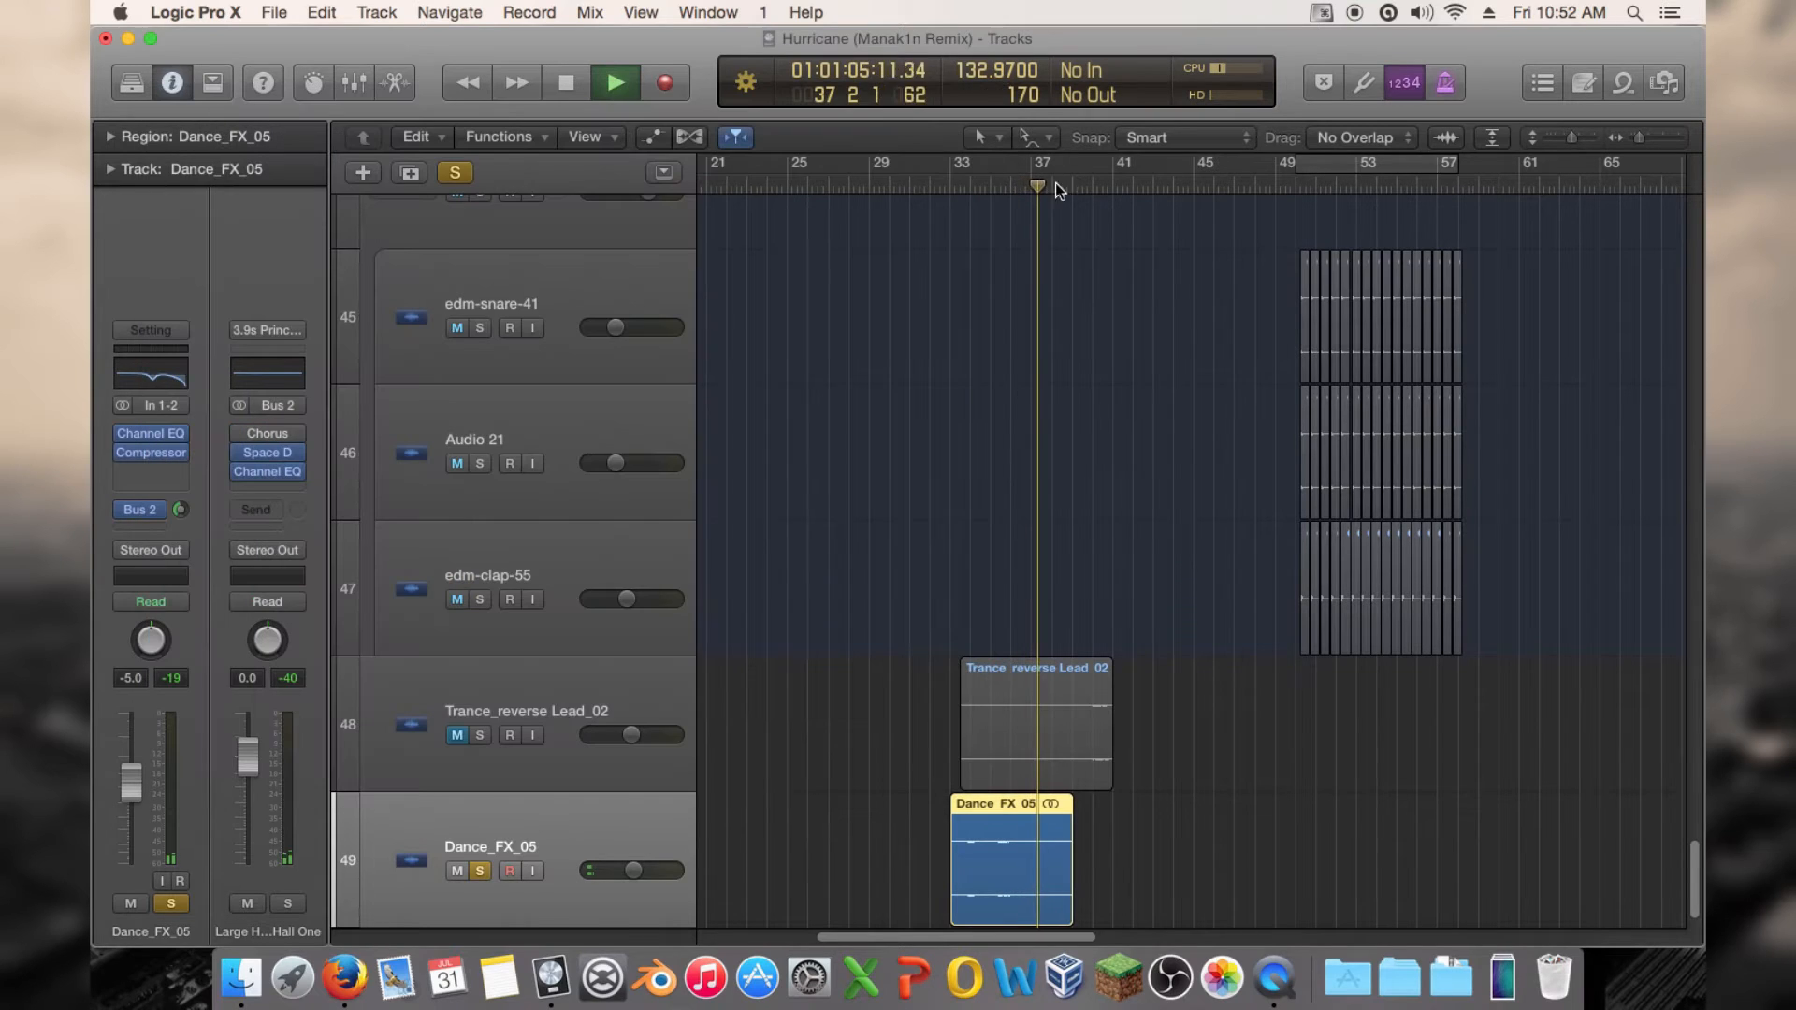
Unsolo Dance_FX_05, replay the build-up with the full mix and raise the track's volume to -3.5 dB
click(948, 188)
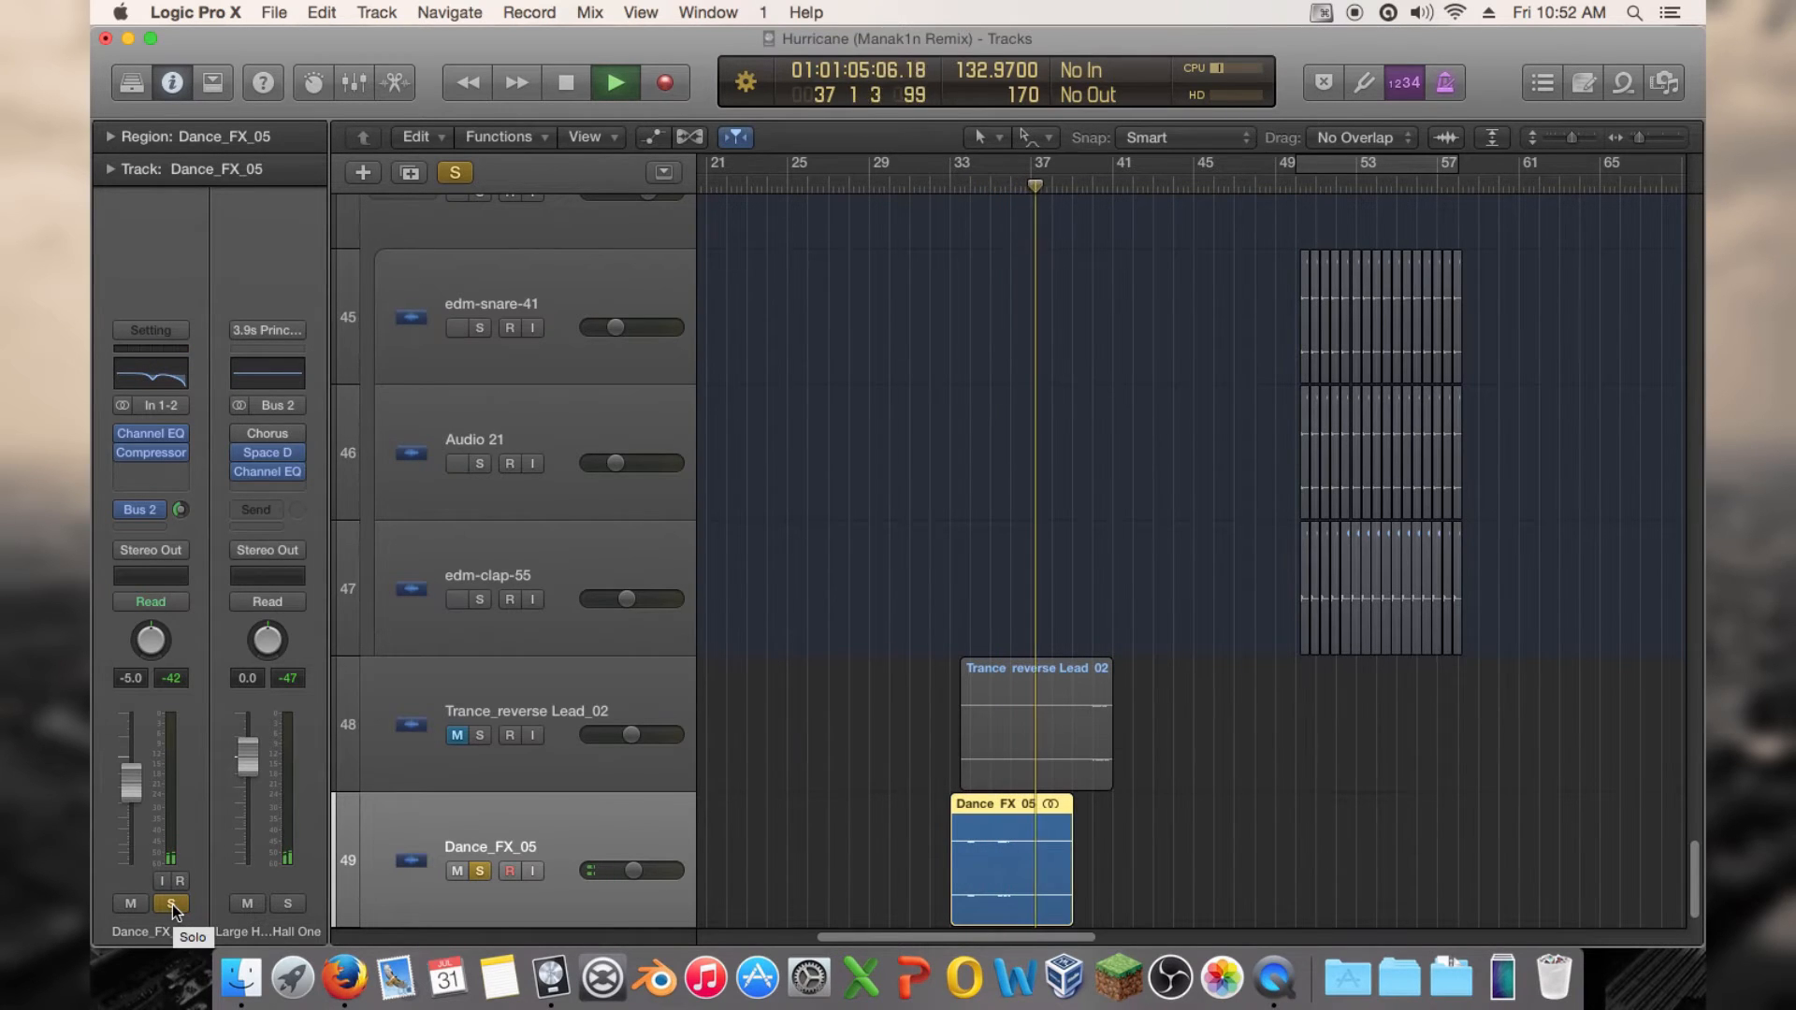
click(171, 904)
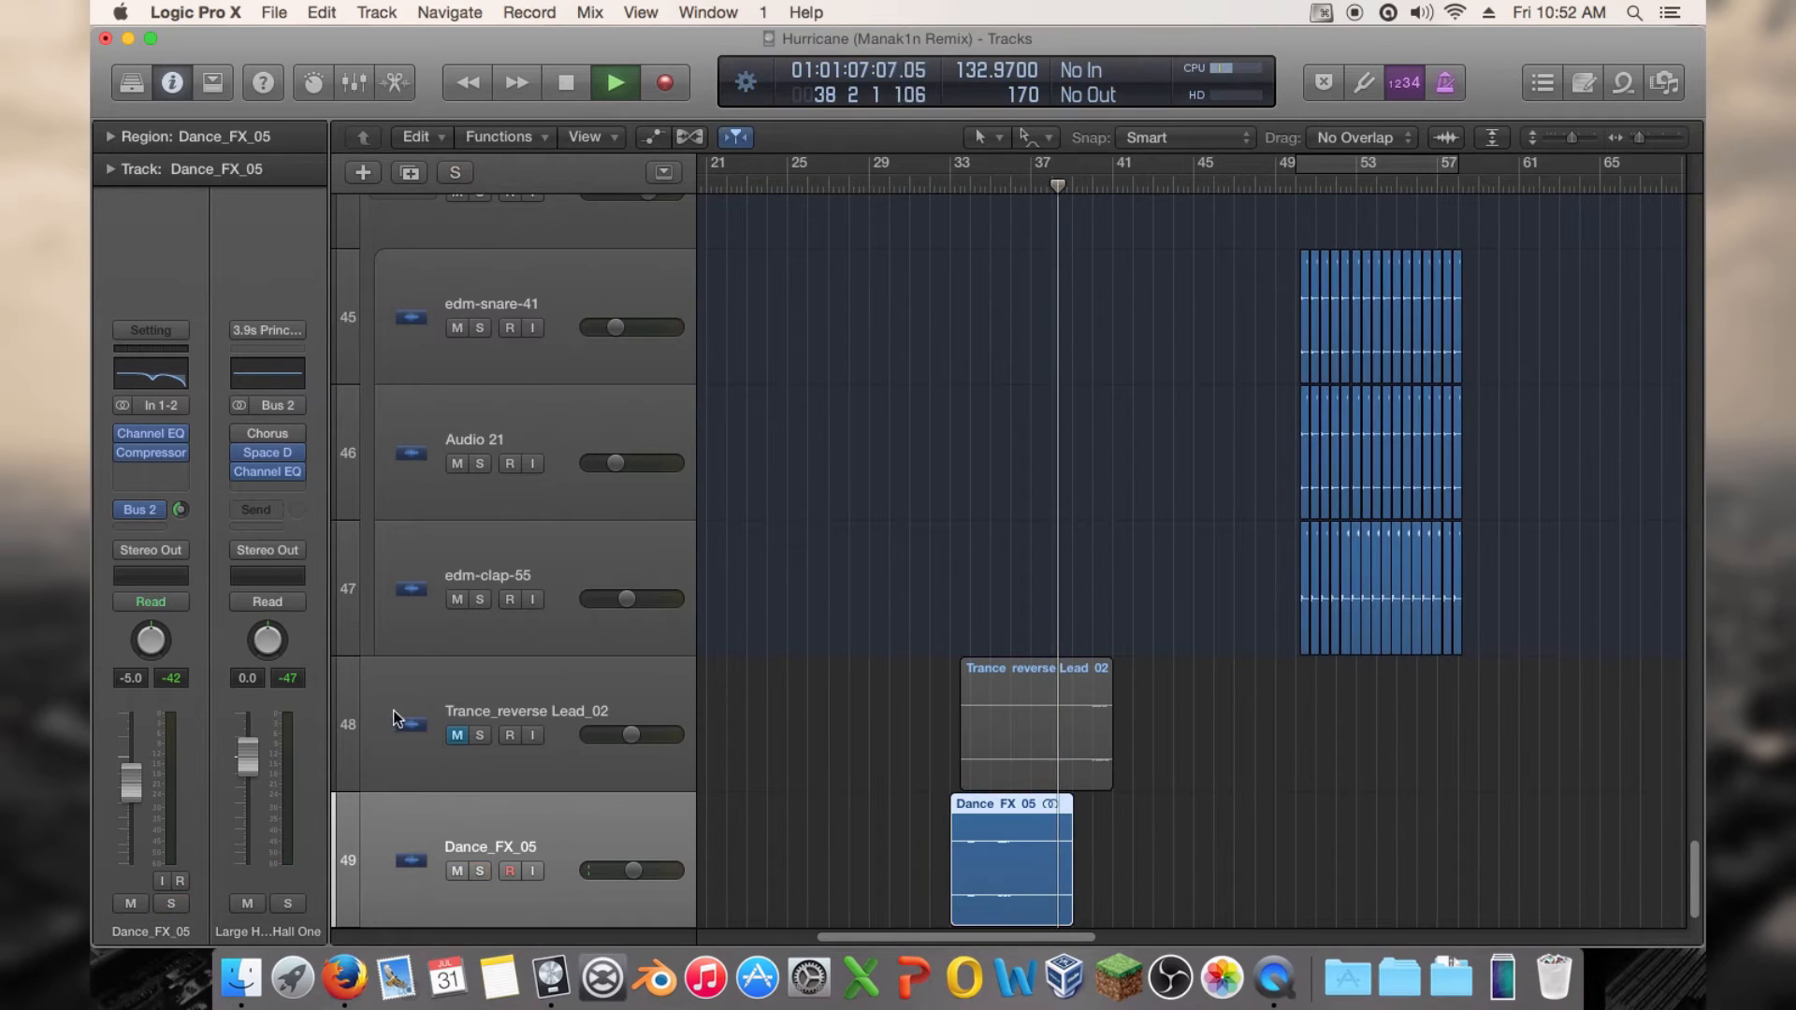
click(932, 176)
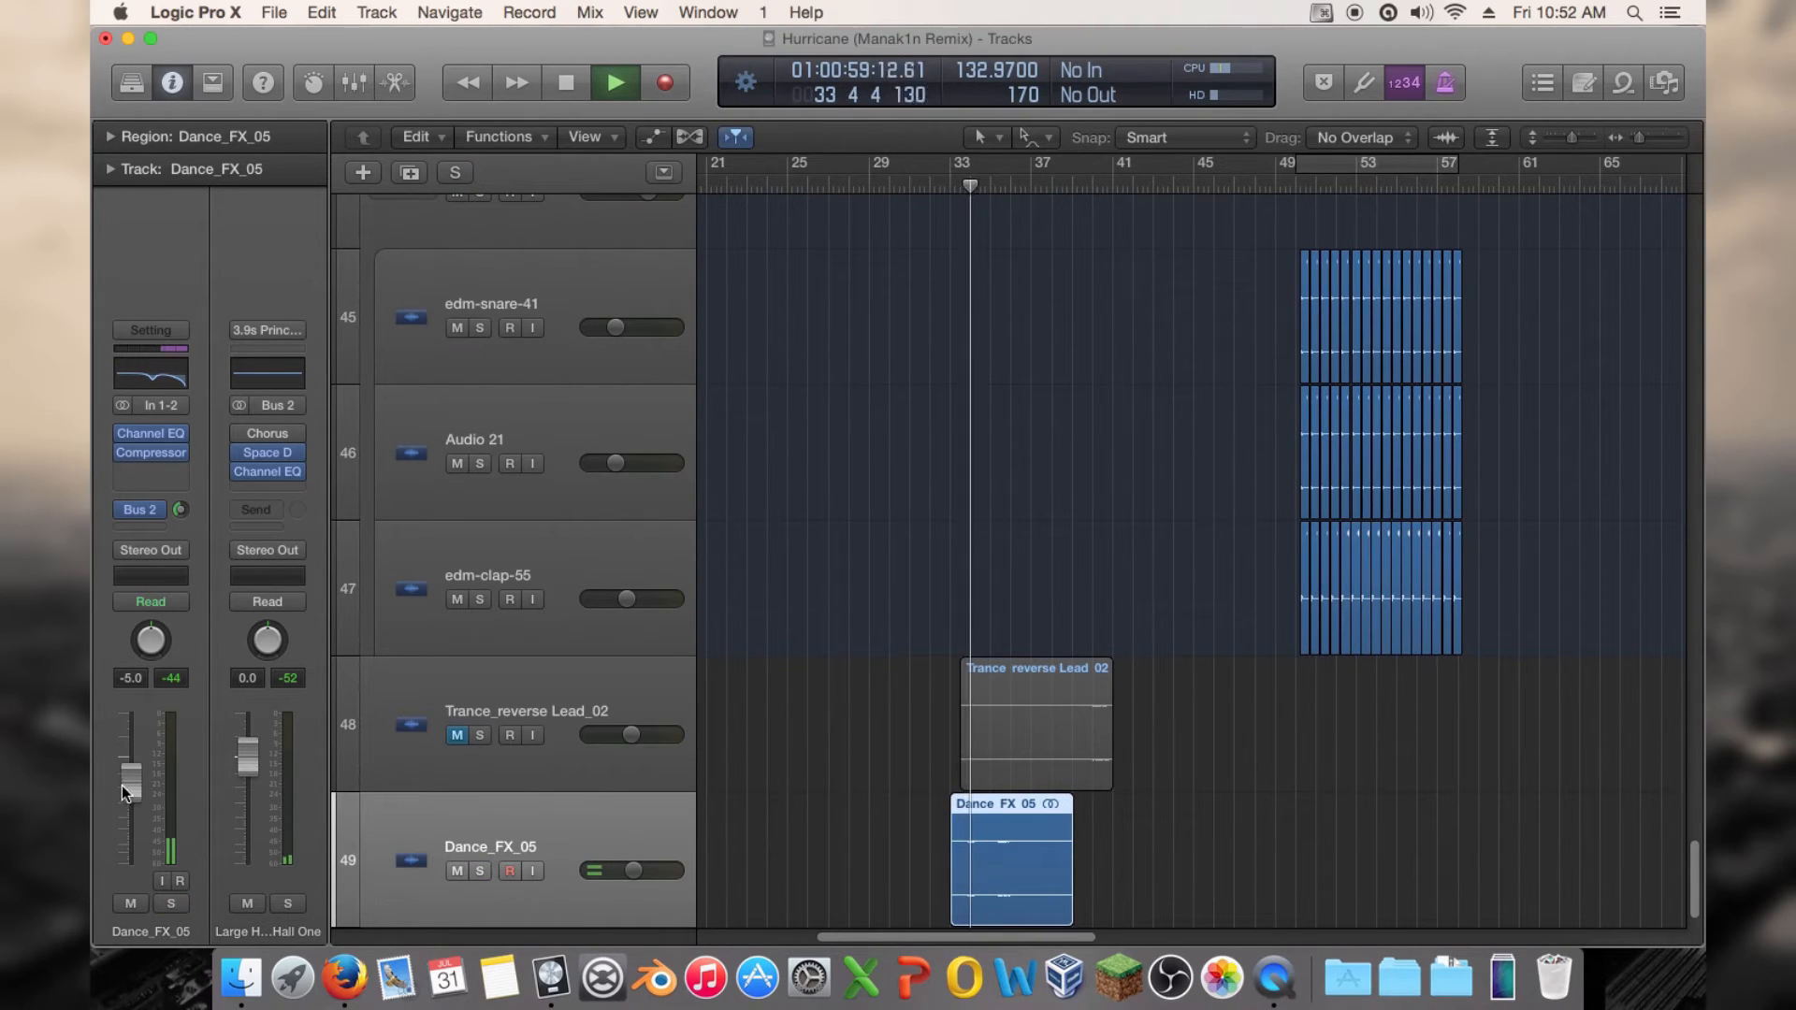
drag(122, 784, 122, 776)
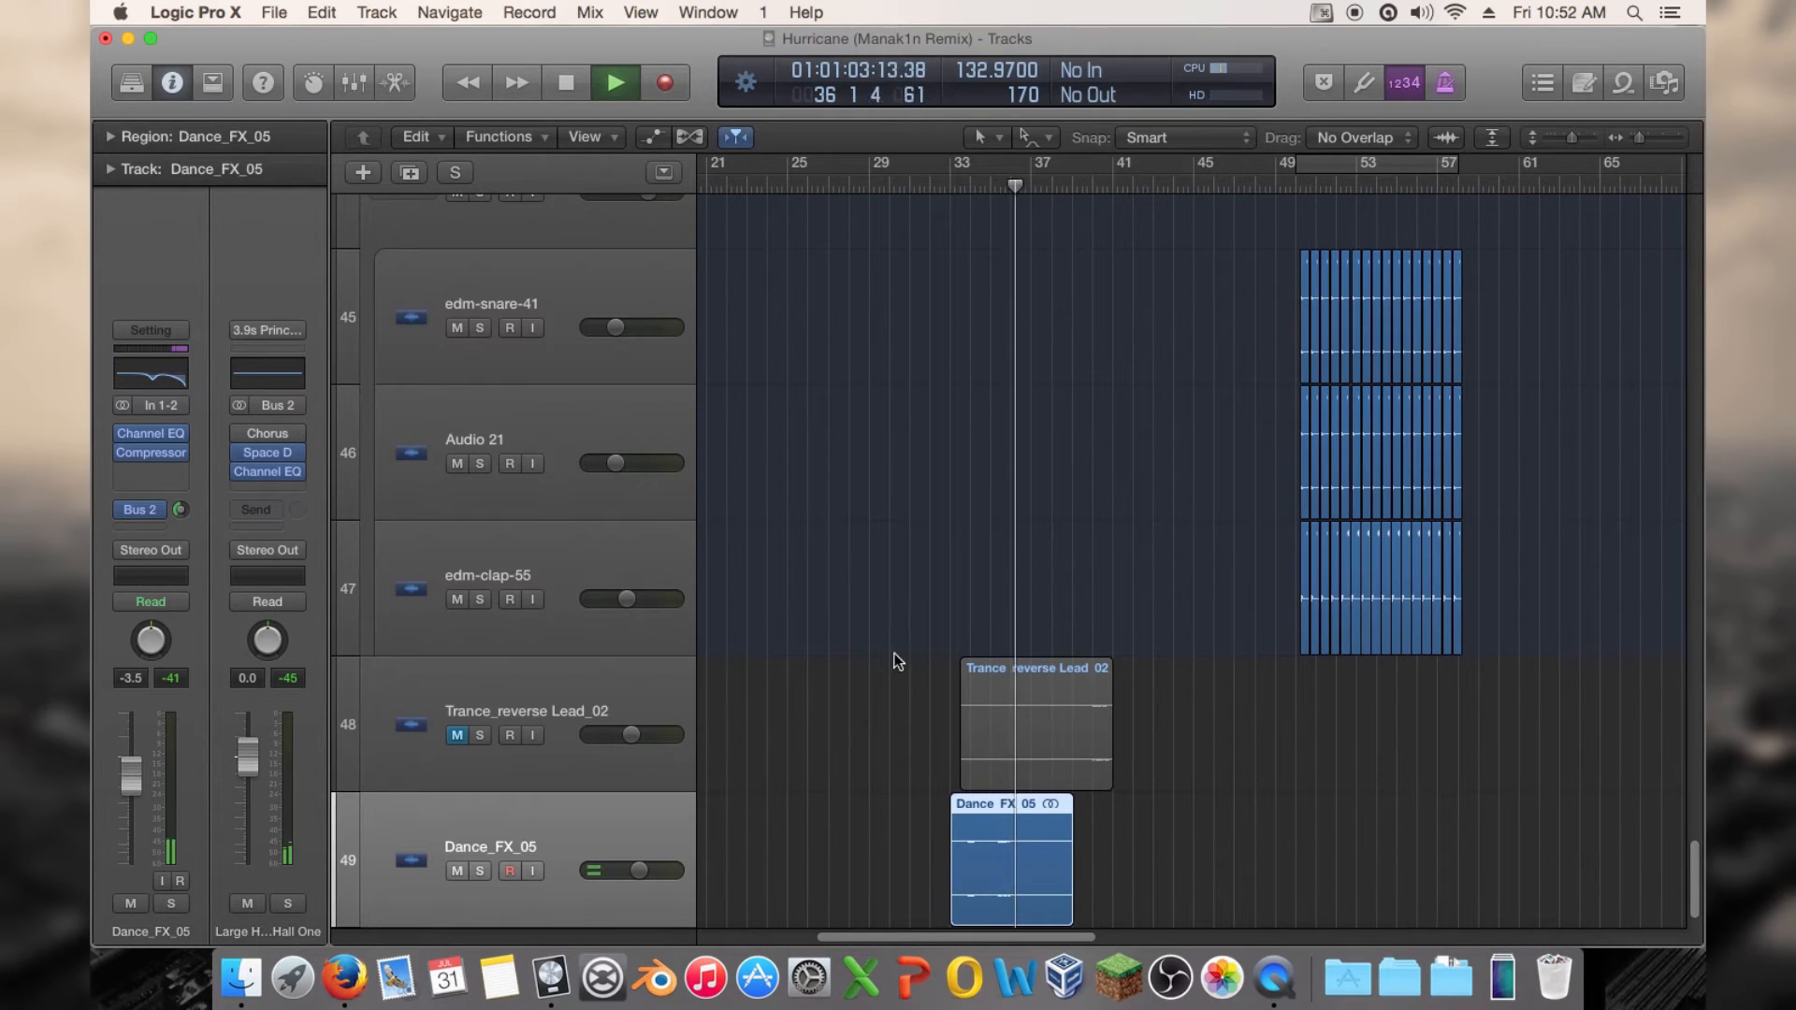
Unmute the Trance_reverse Lead_02 track and play both effects together until about bar 42
scroll(900, 622, down, 2)
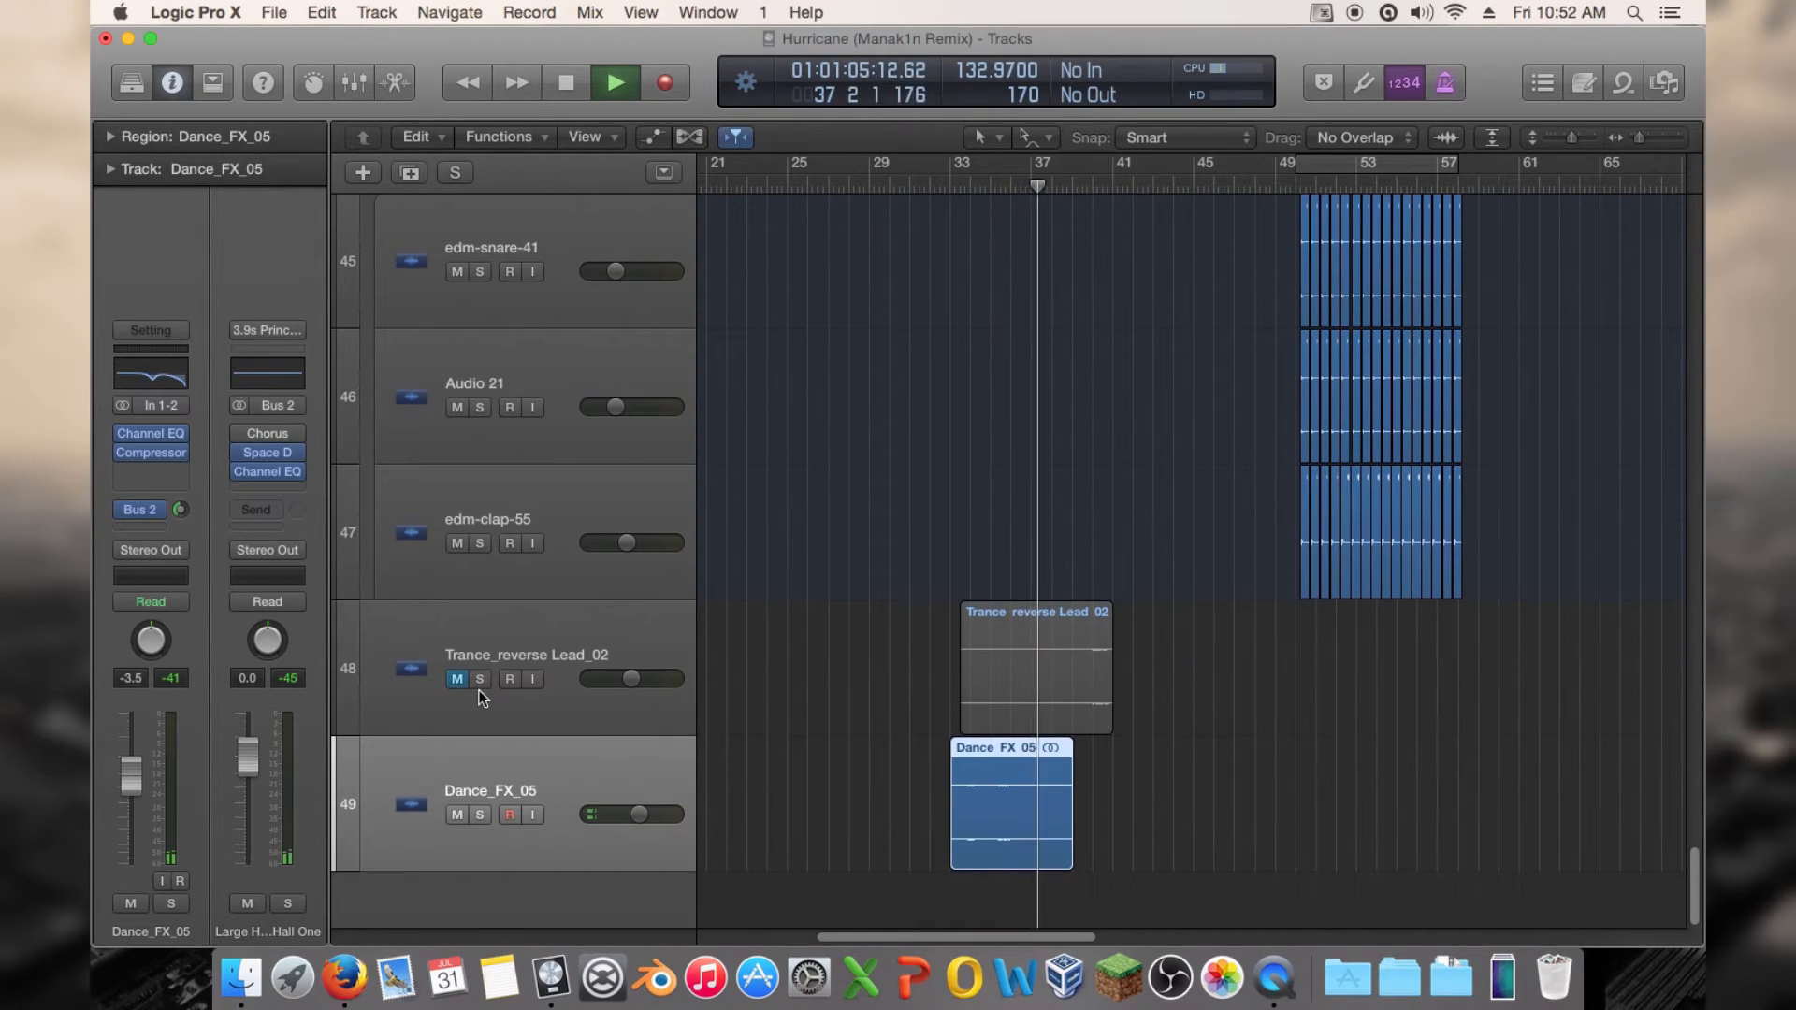
click(458, 680)
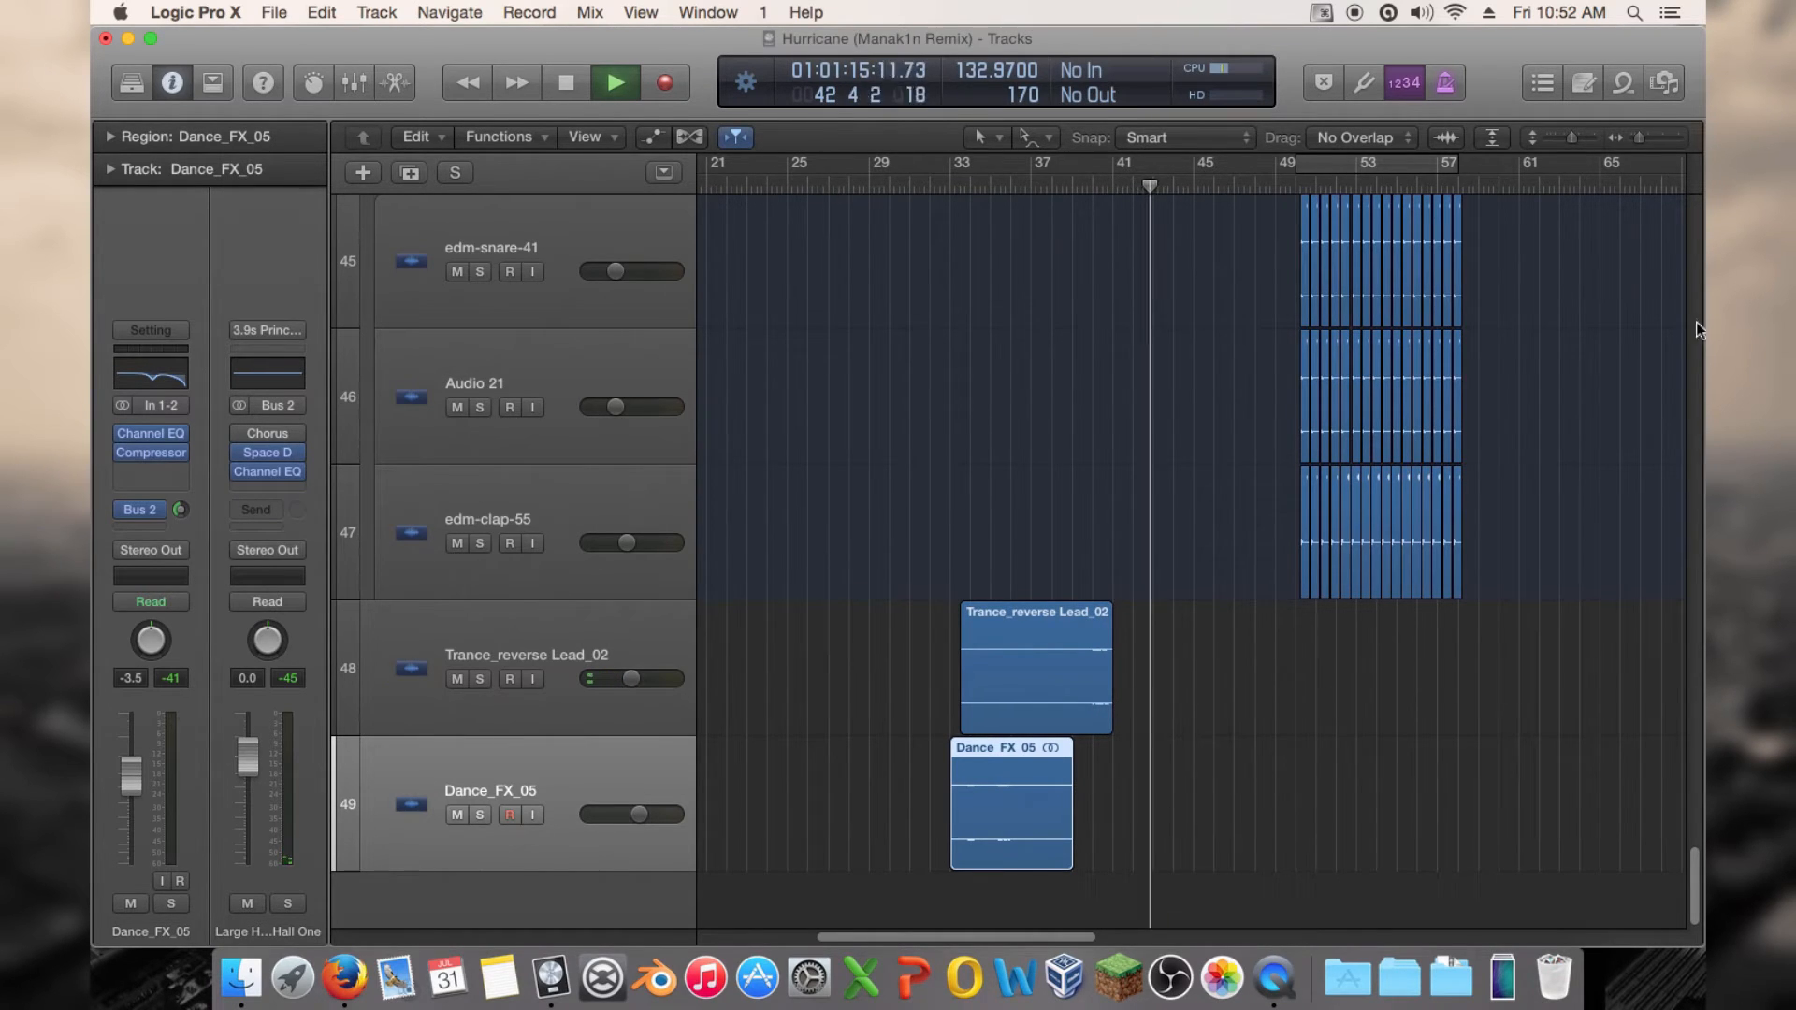
key(space)
Extend the end of the Trance_reverse Lead_02 region slightly past bar 41 and play the transition from bar 40
click(1654, 139)
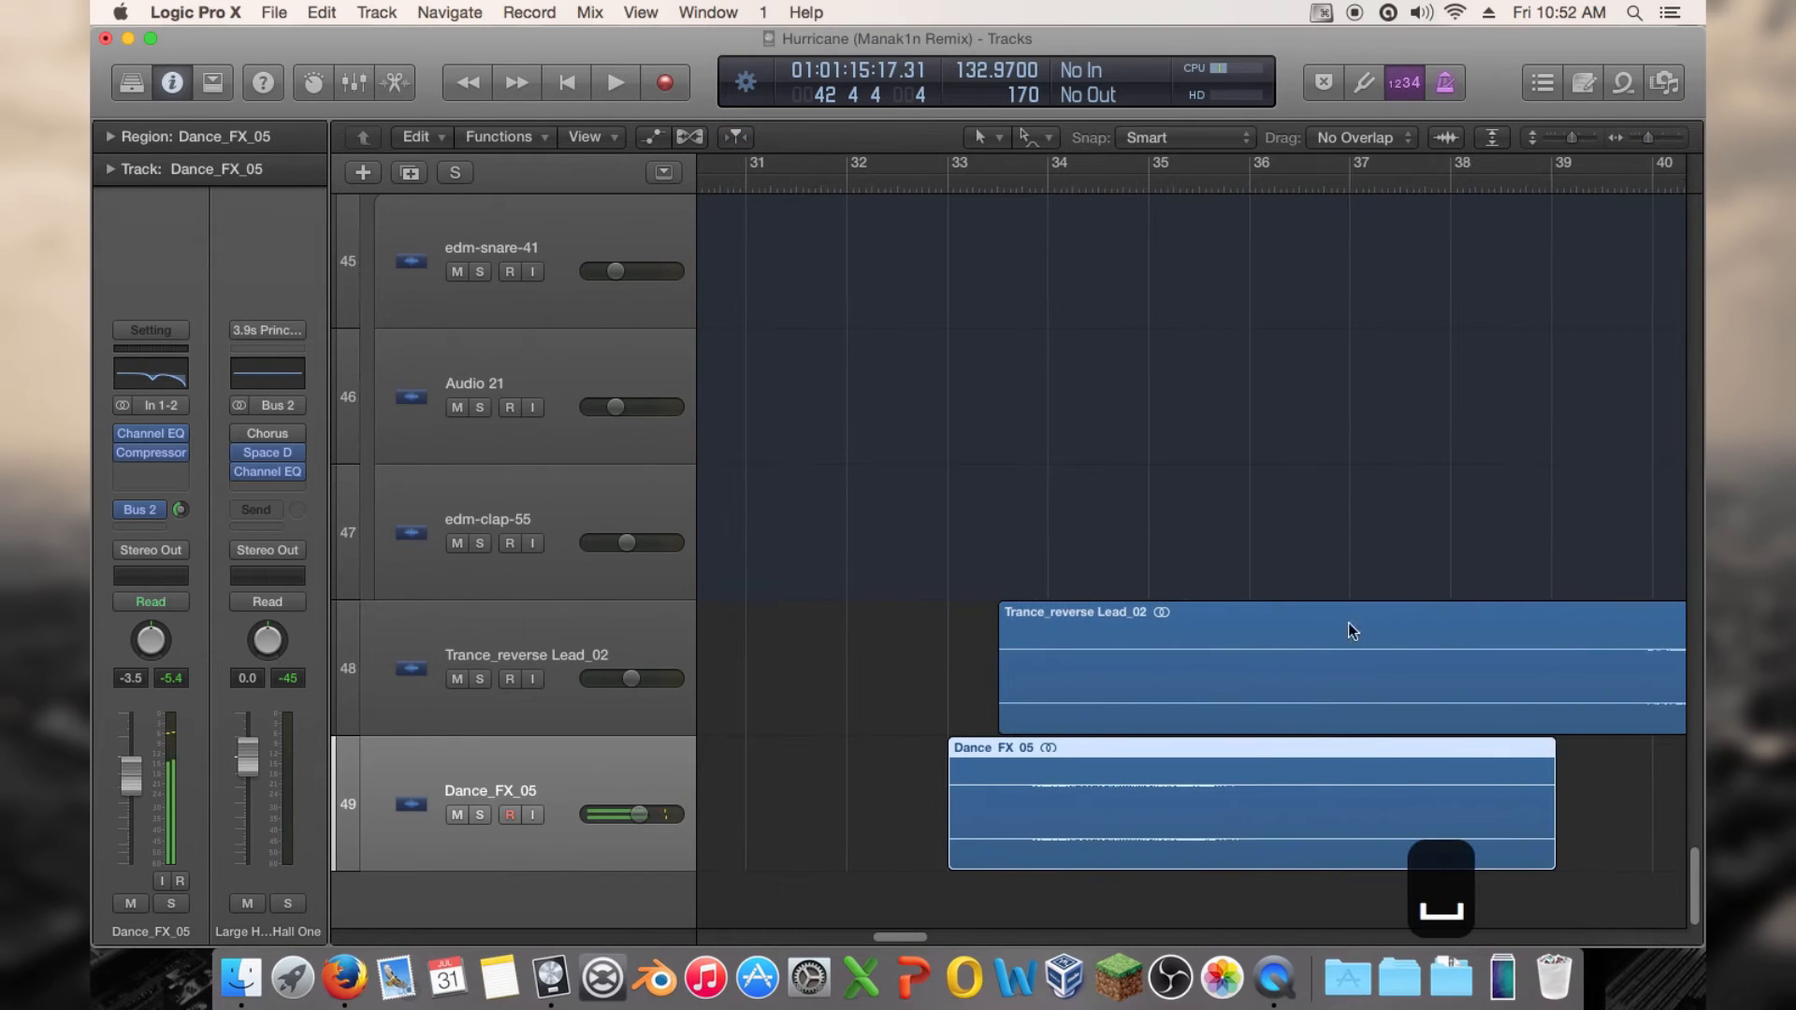
drag(884, 936, 936, 935)
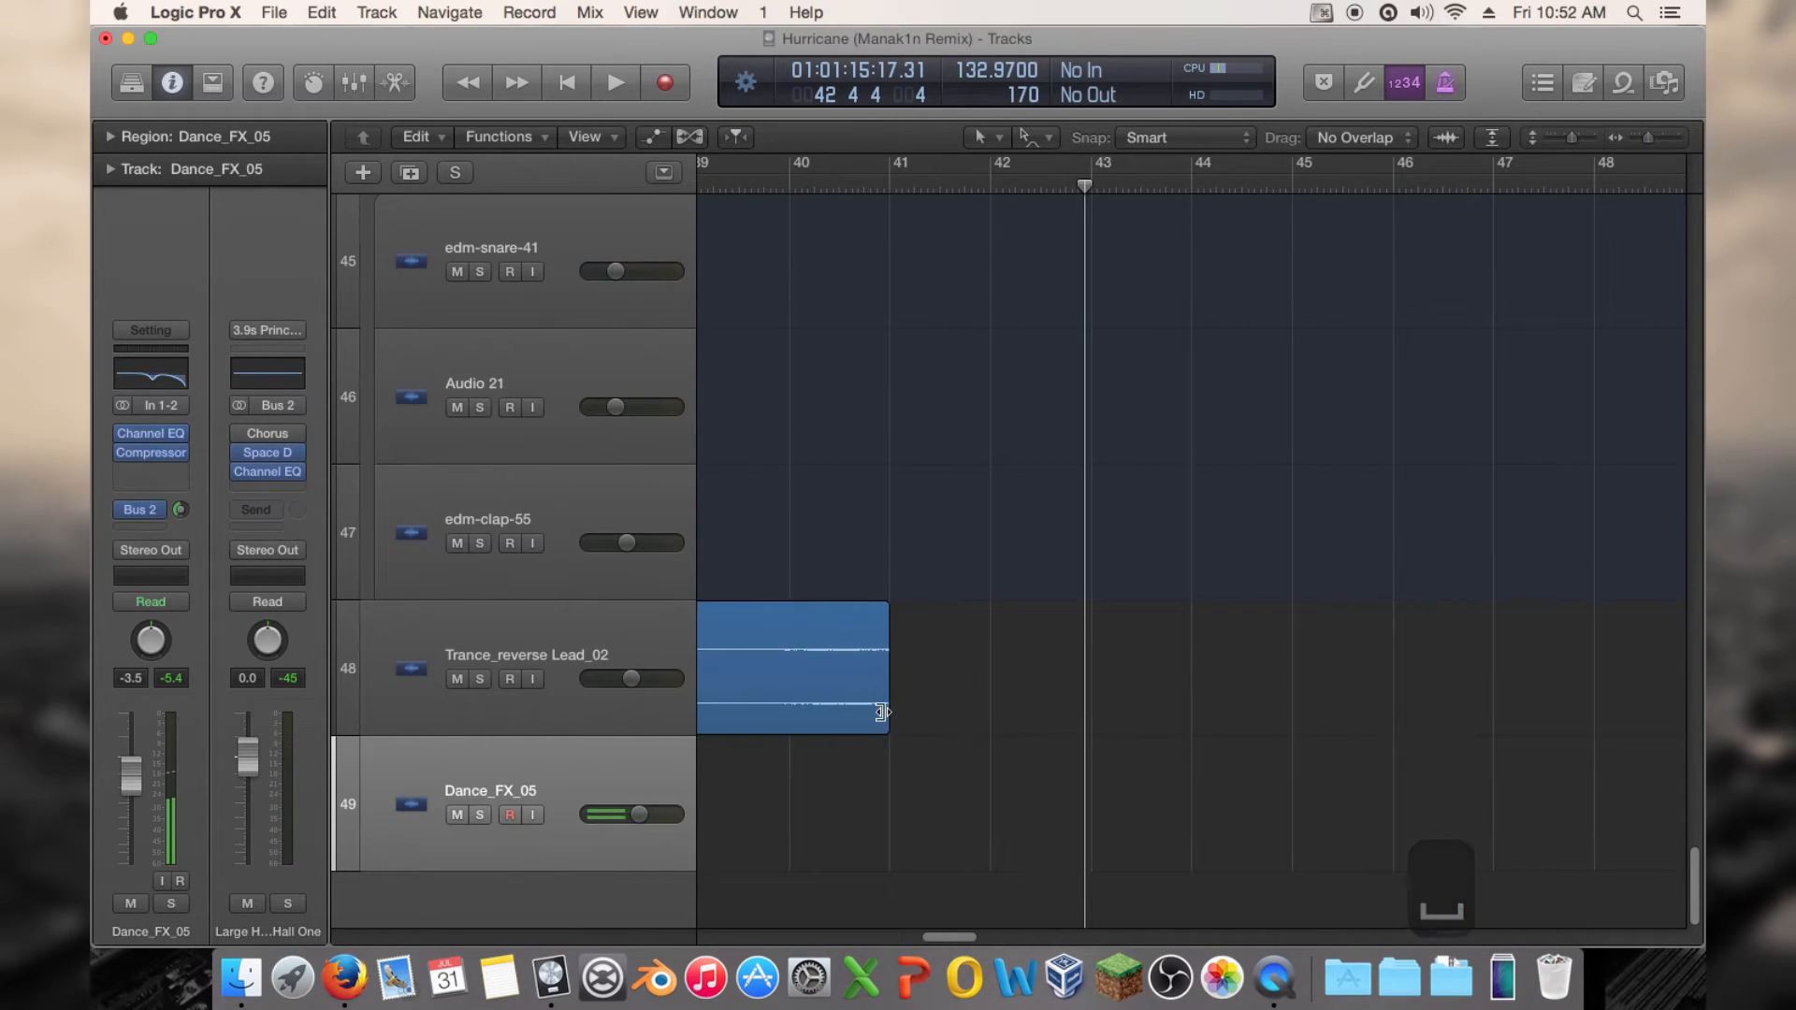
drag(885, 710, 903, 711)
click(786, 182)
key(space)
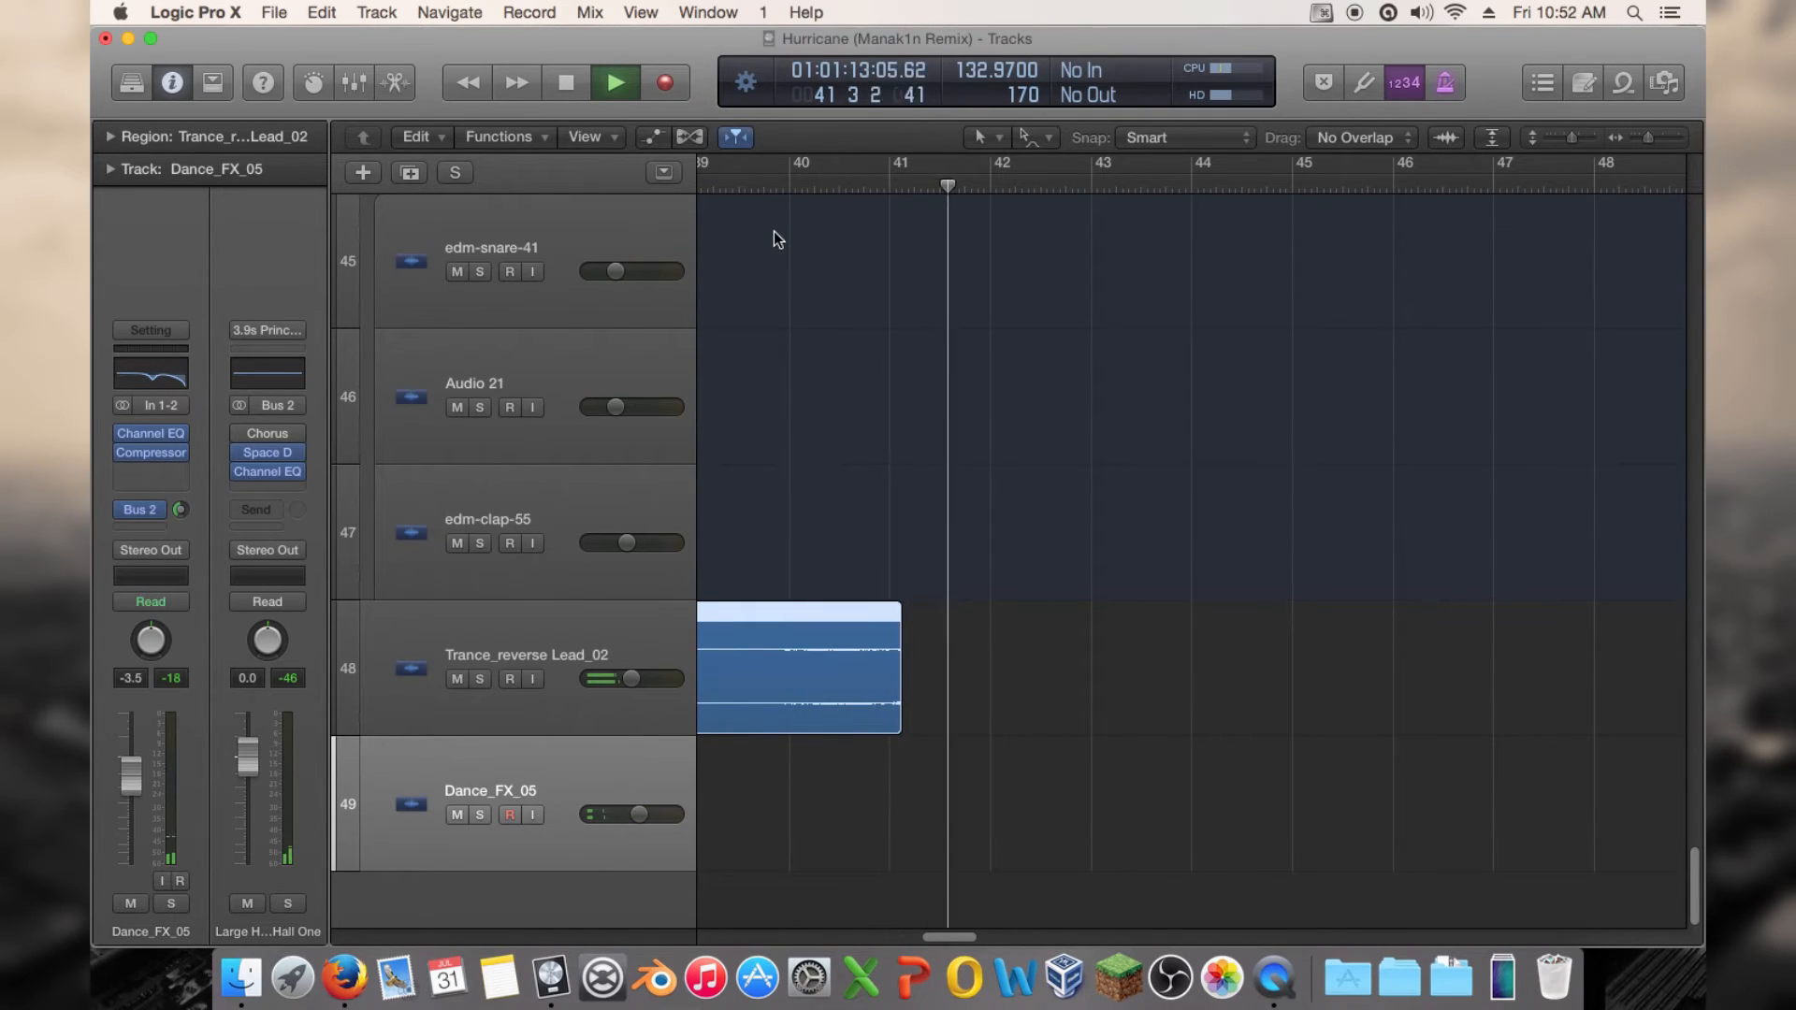
Stop playback, trim the end of the Trance_reverse Lead_02 region back to bar 41, and mute its track
key(space)
drag(896, 720, 888, 720)
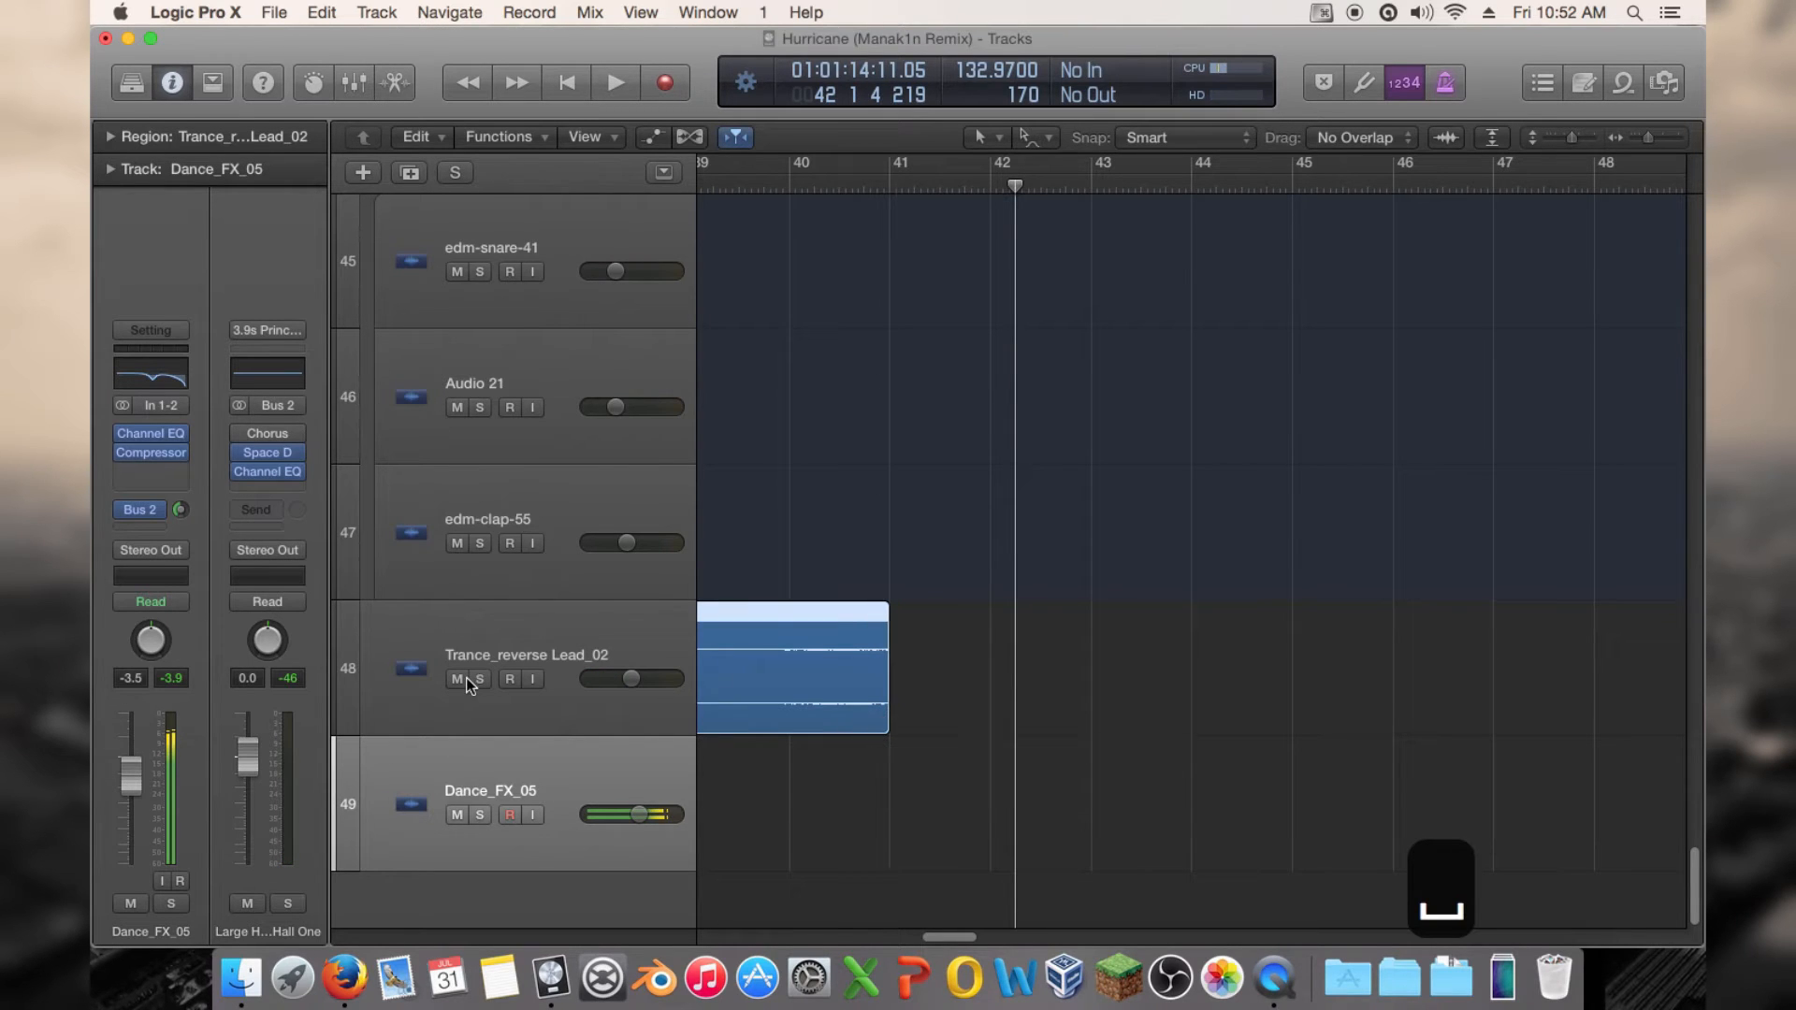
click(457, 678)
scroll(1170, 799, down, 5)
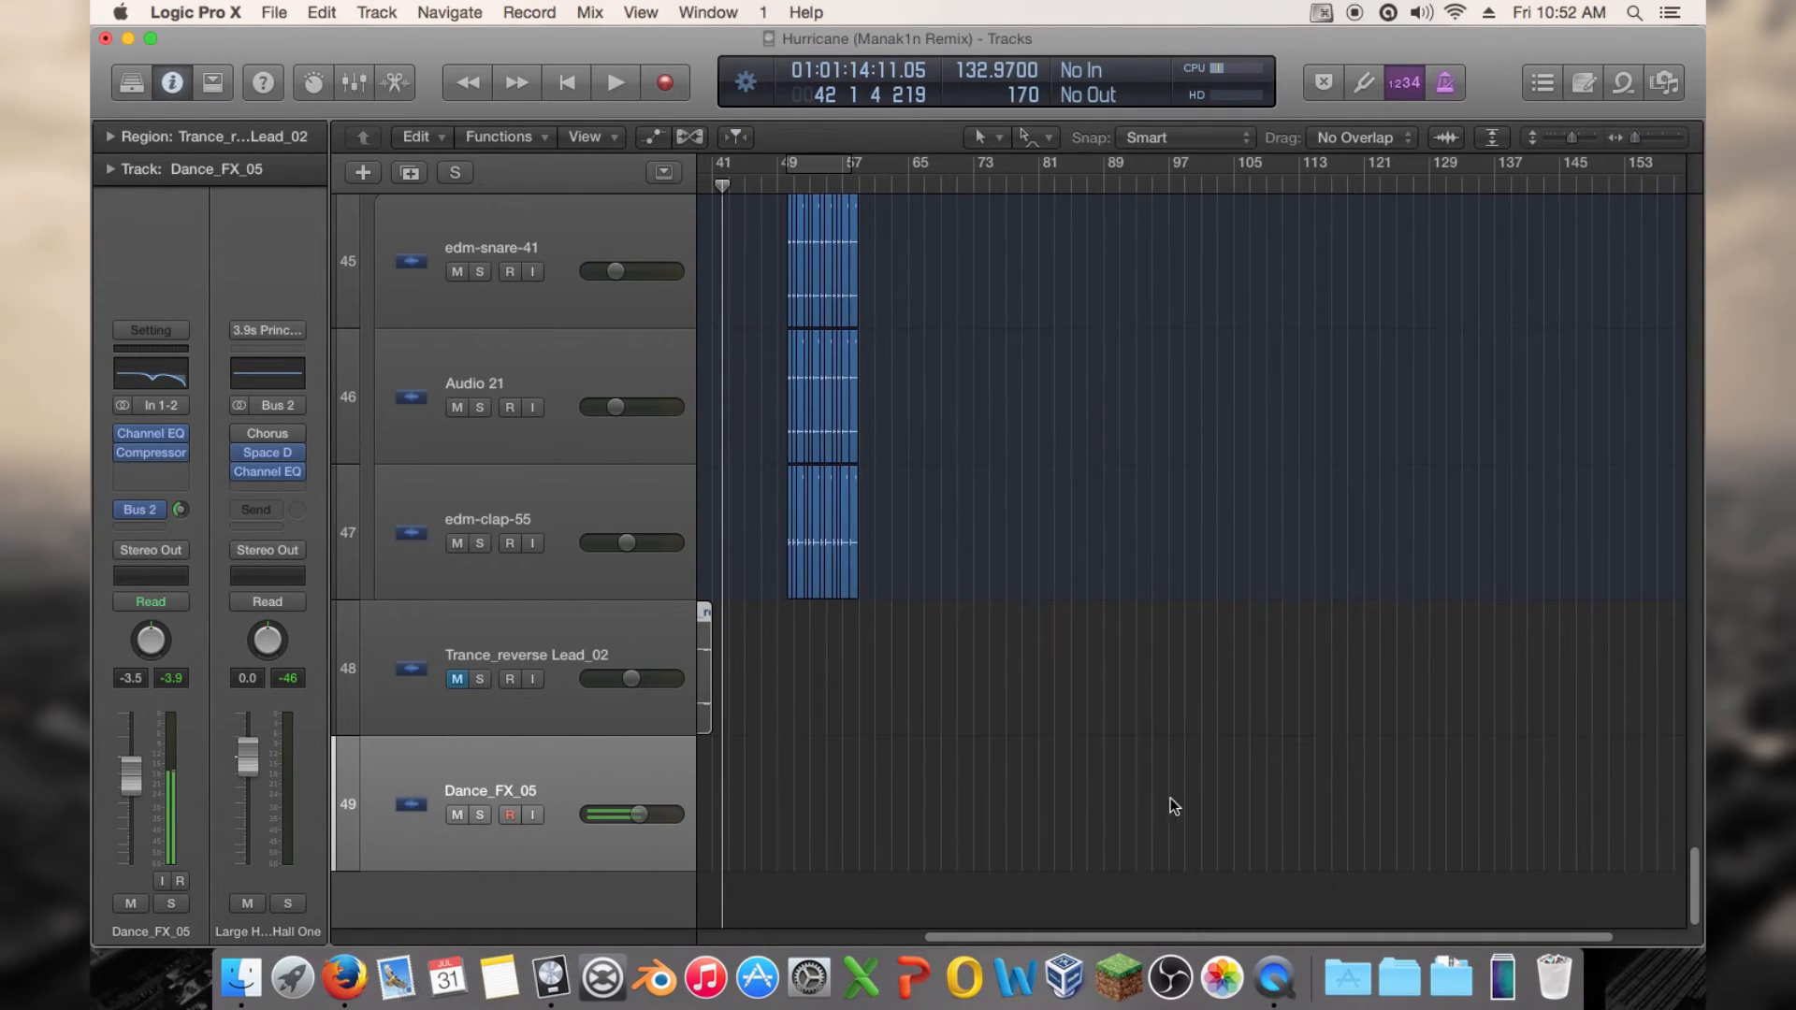
Create one new software instrument track below the Dance_FX_05 track
drag(1007, 936, 811, 936)
click(494, 773)
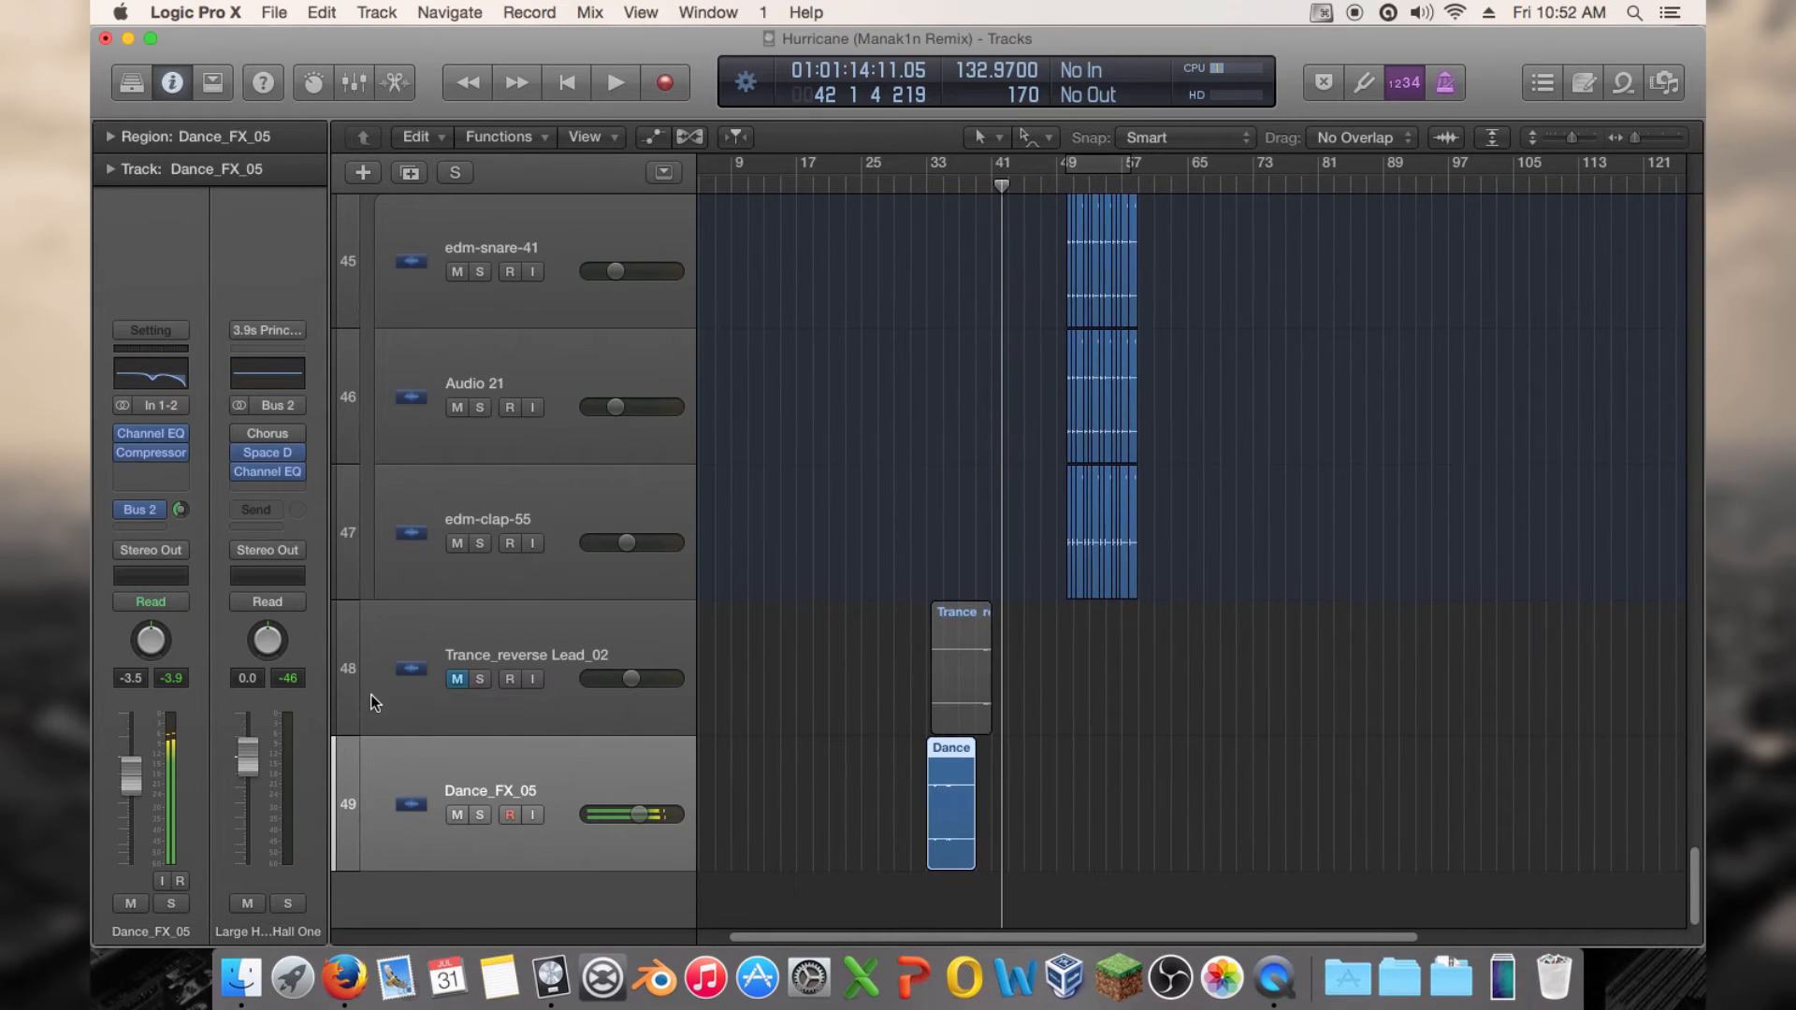
key(alt+super+n)
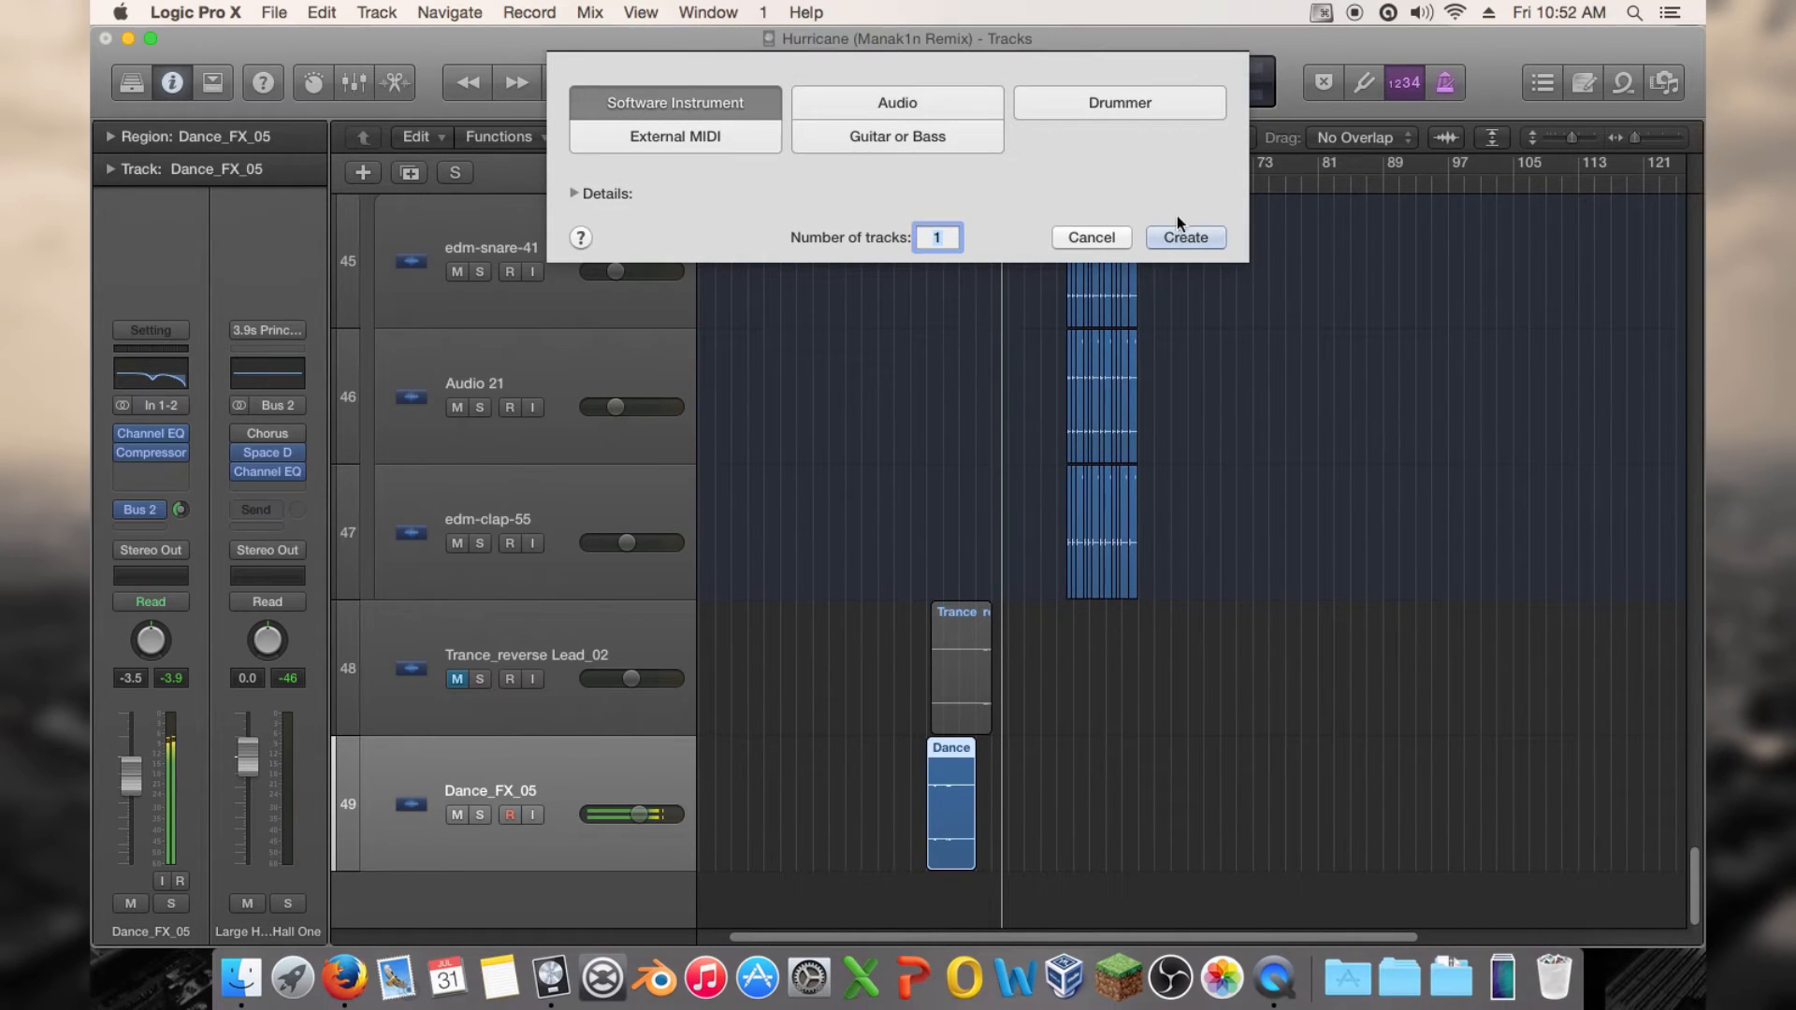
click(1181, 238)
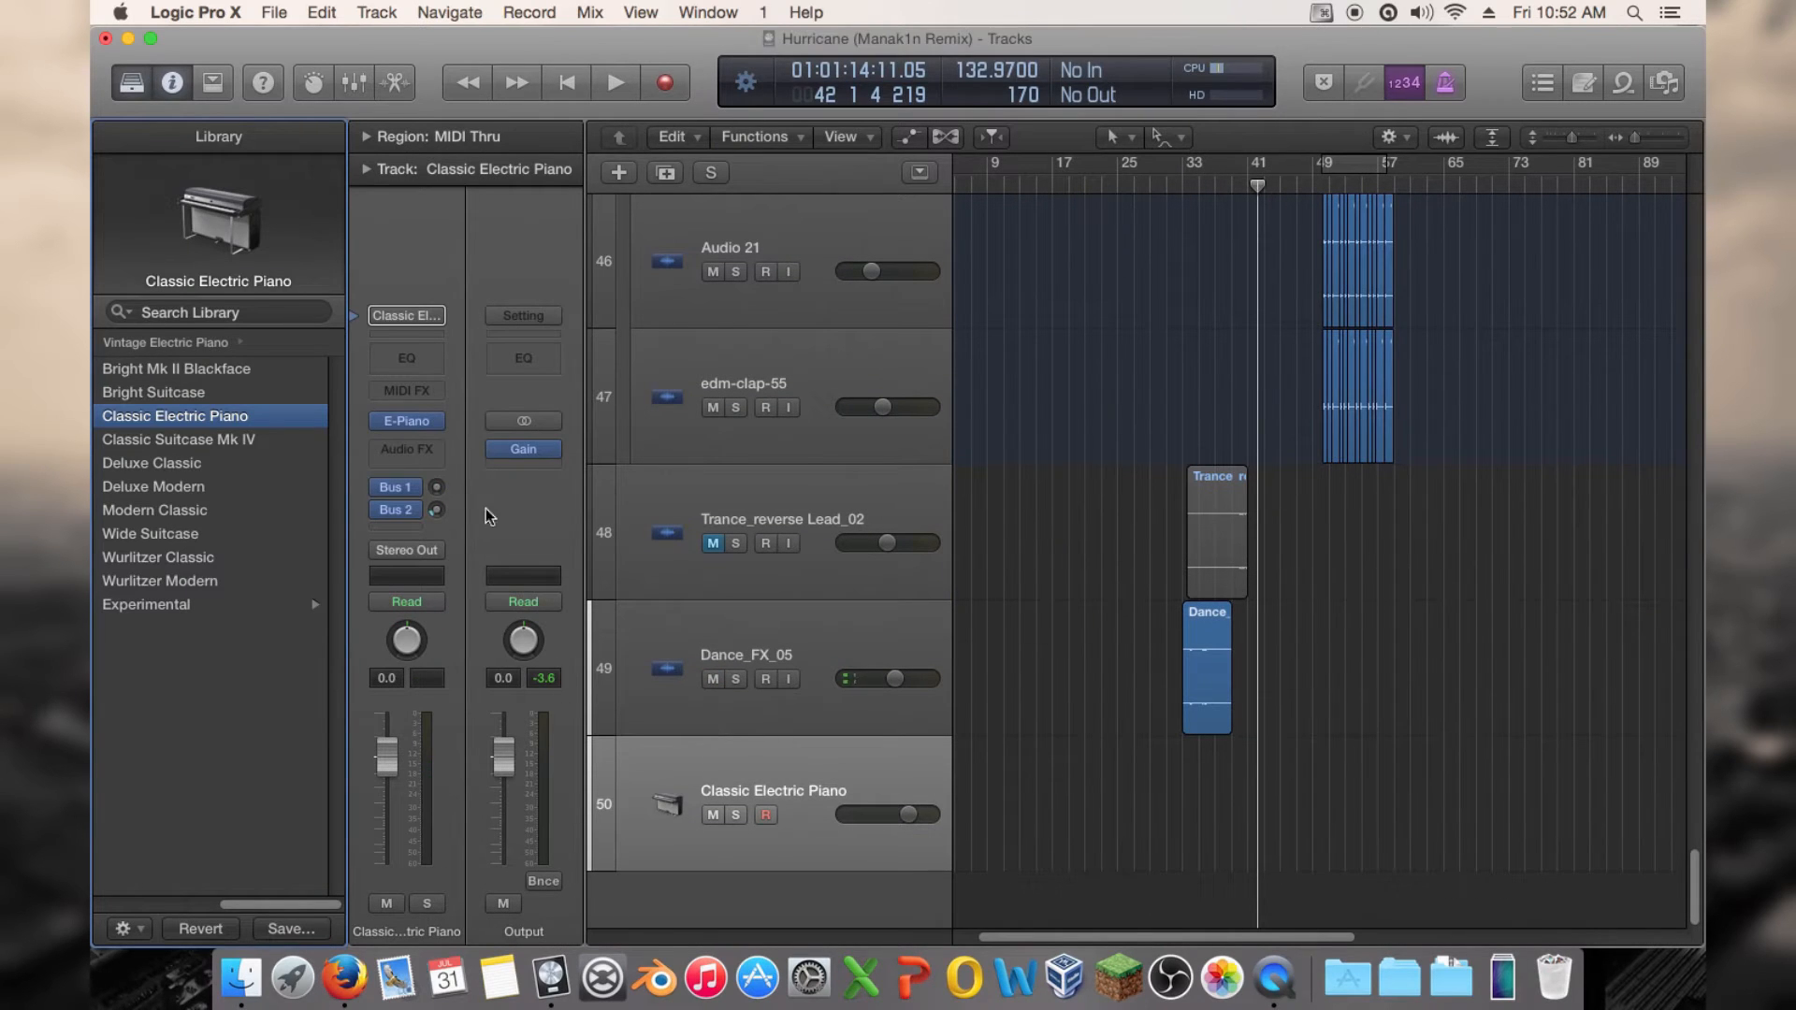
Load SynthMaster 2.6 Instrument as the new track's instrument and hide the Library
click(431, 423)
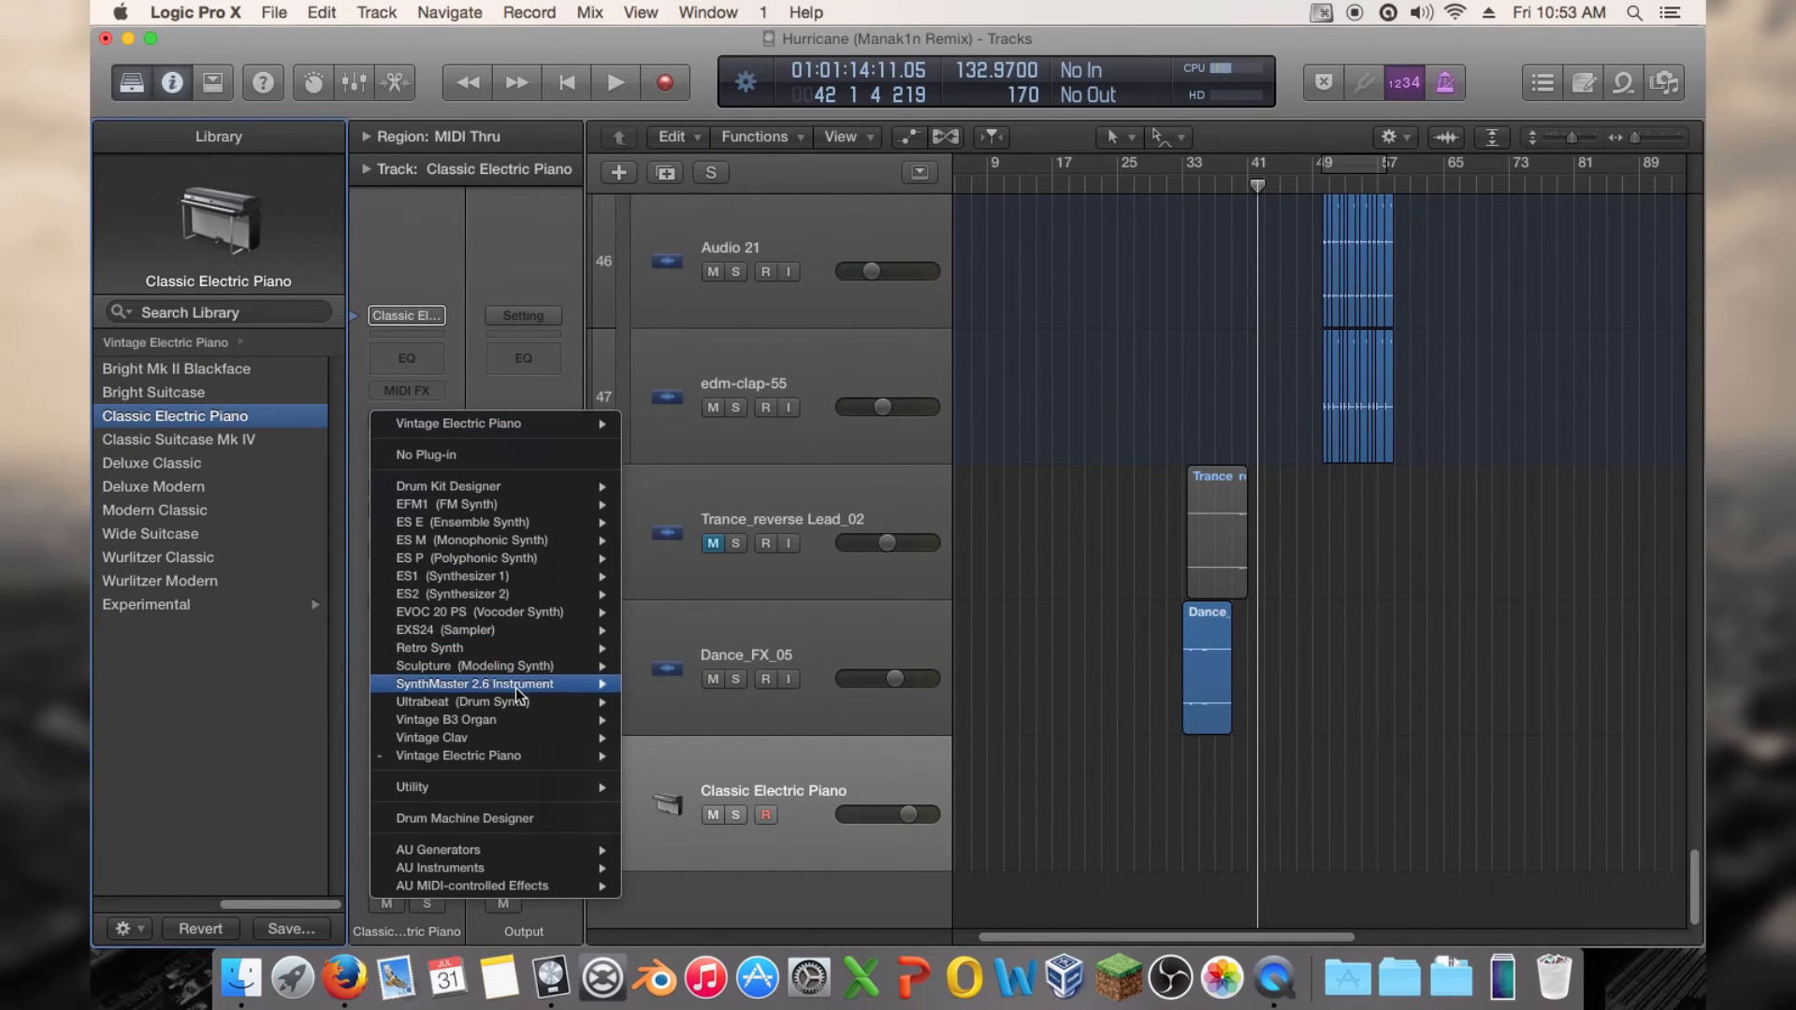
click(666, 683)
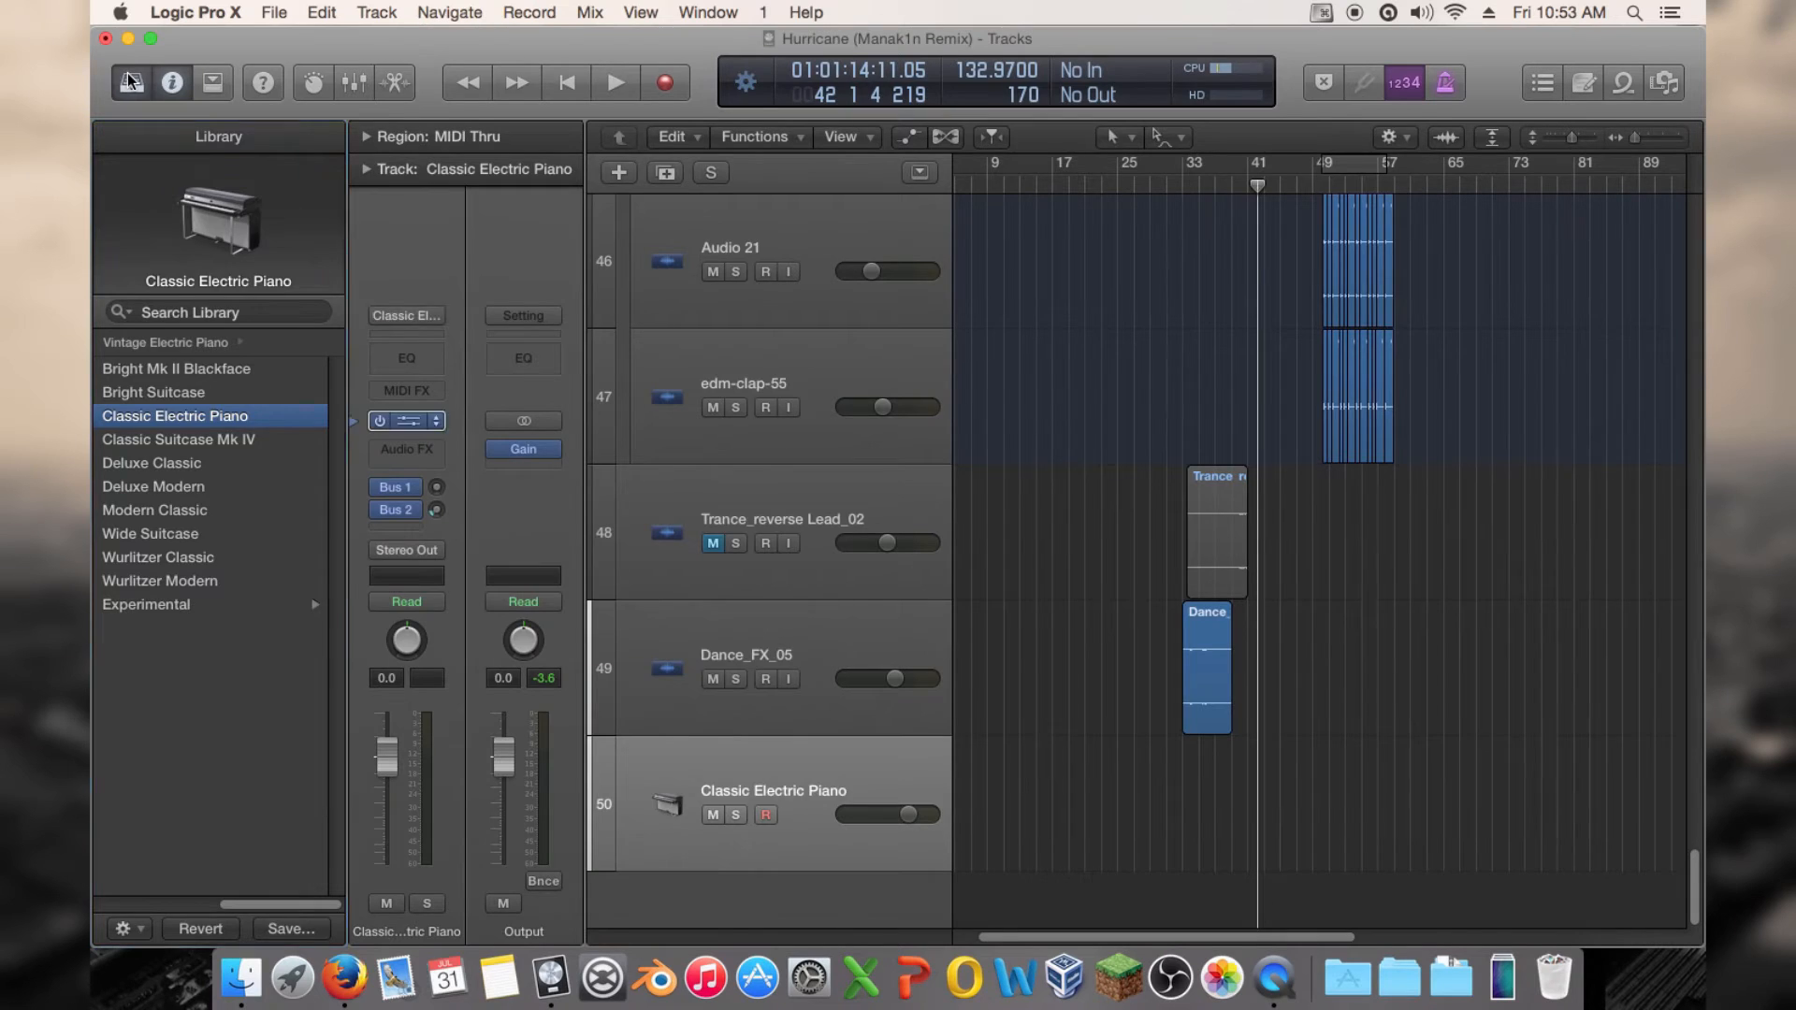
click(129, 82)
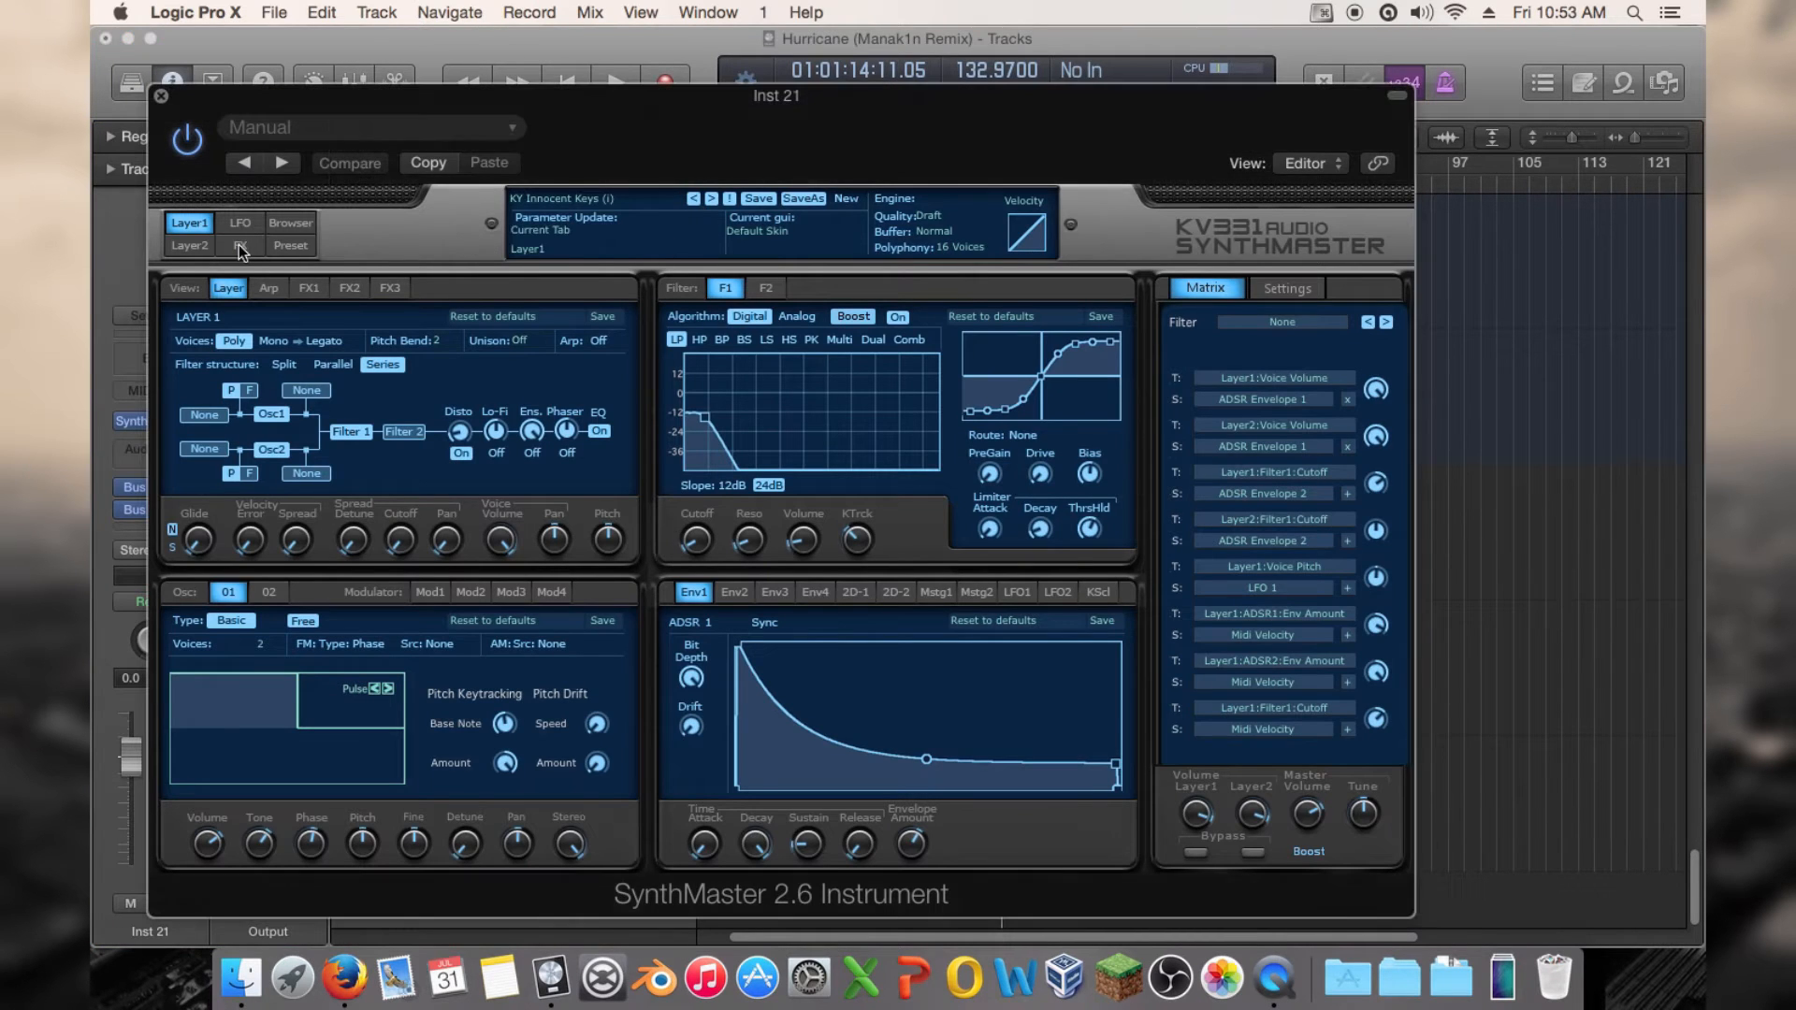
Browse SynthMaster's FX presets and load FX - Big Riser AZ
click(240, 245)
click(292, 221)
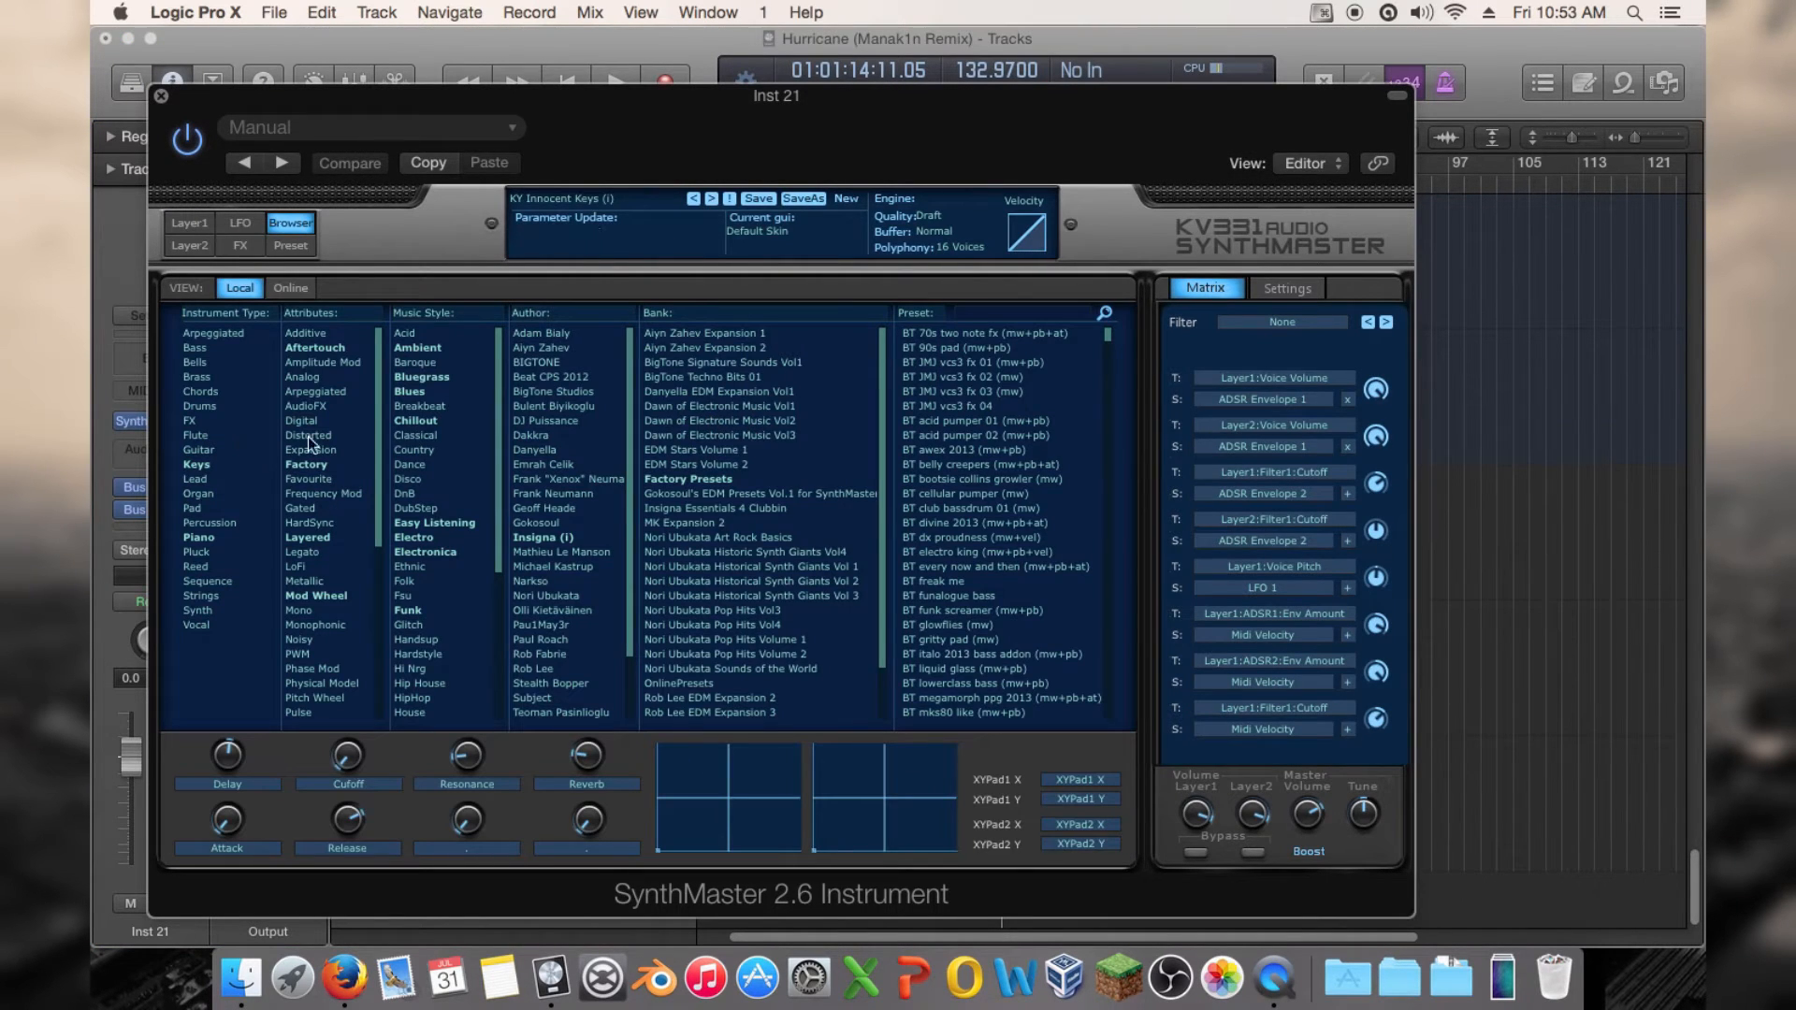
click(201, 420)
scroll(1009, 487, down, 5)
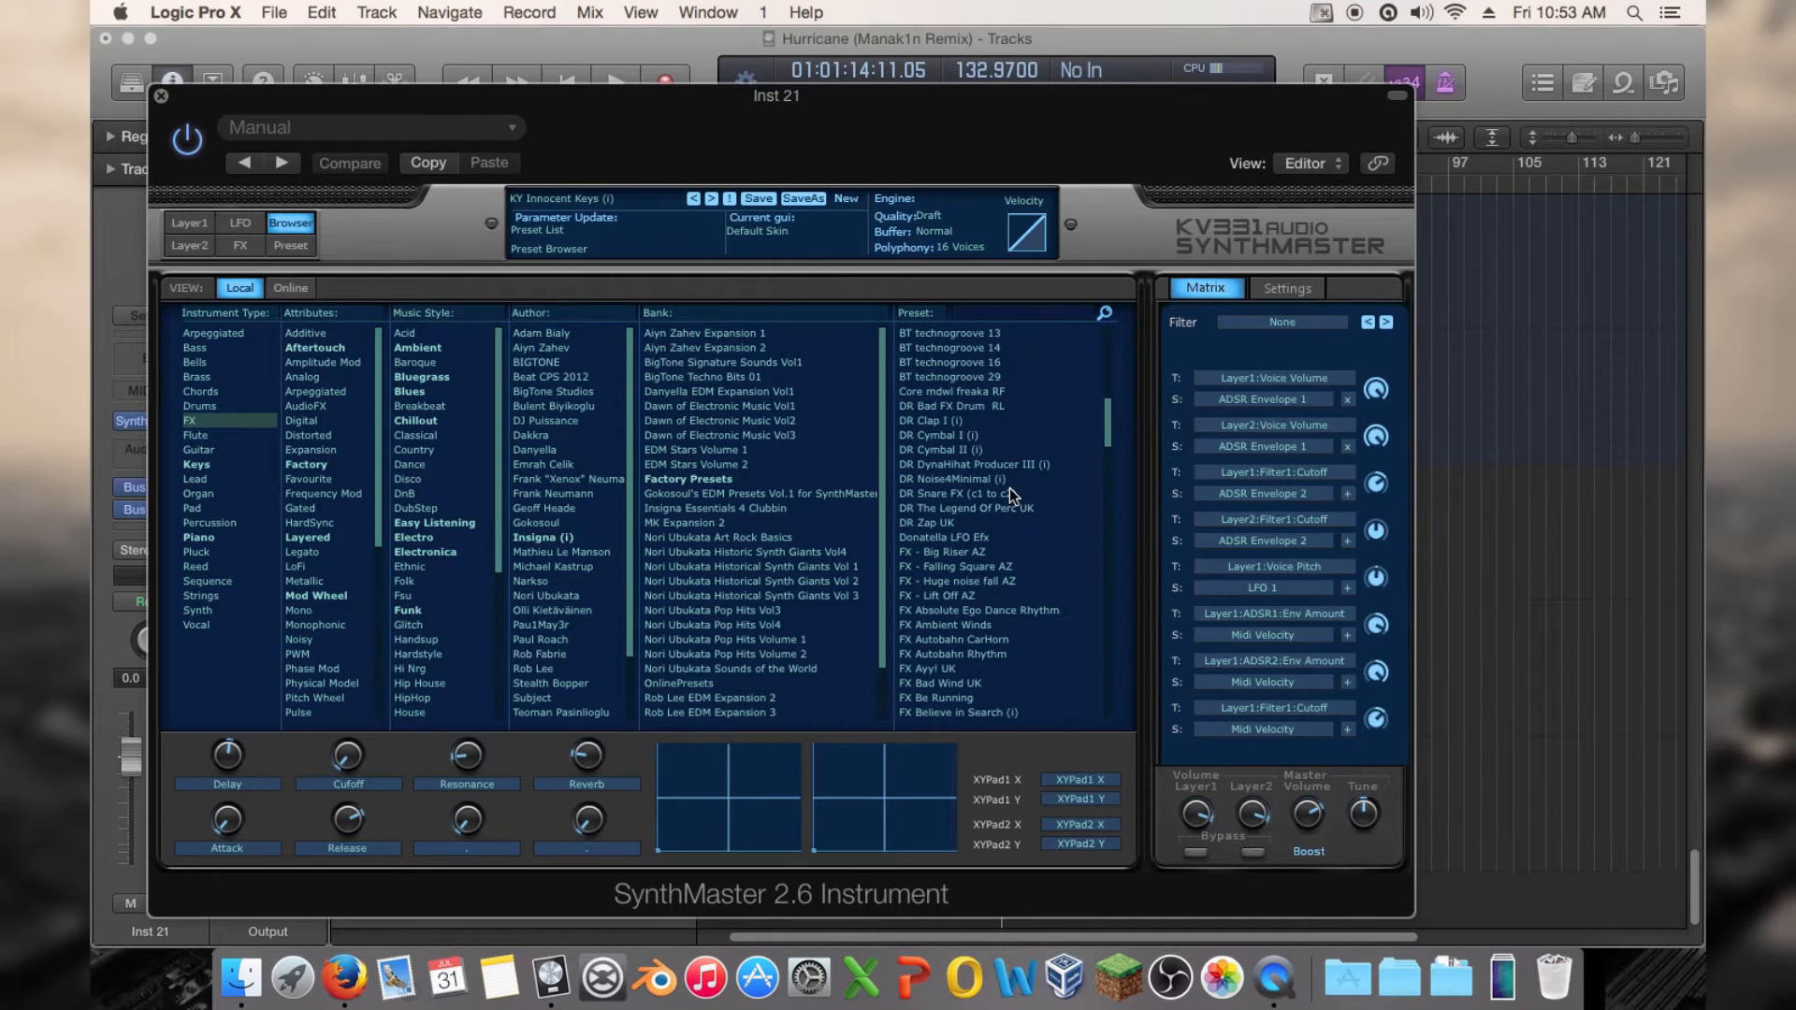
click(981, 551)
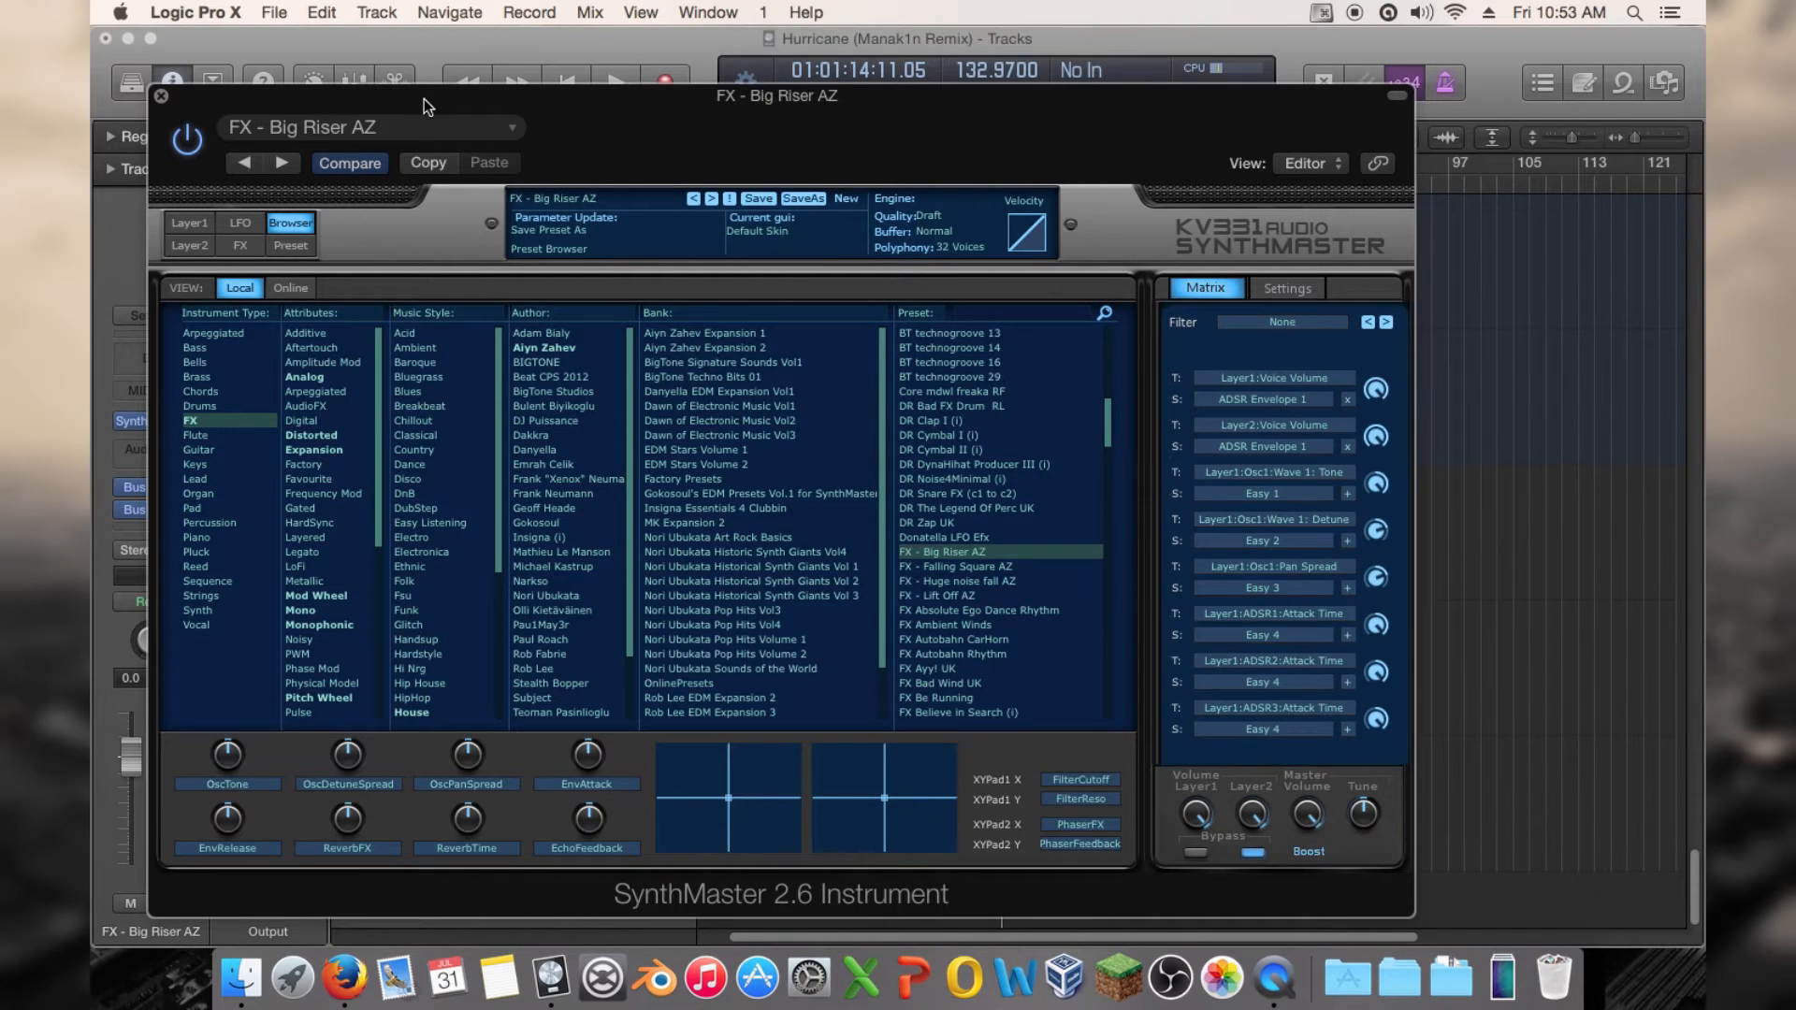
Create an empty MIDI region at bar 33 on the riser track and open it in the Piano Roll
drag(423, 98, 1527, 290)
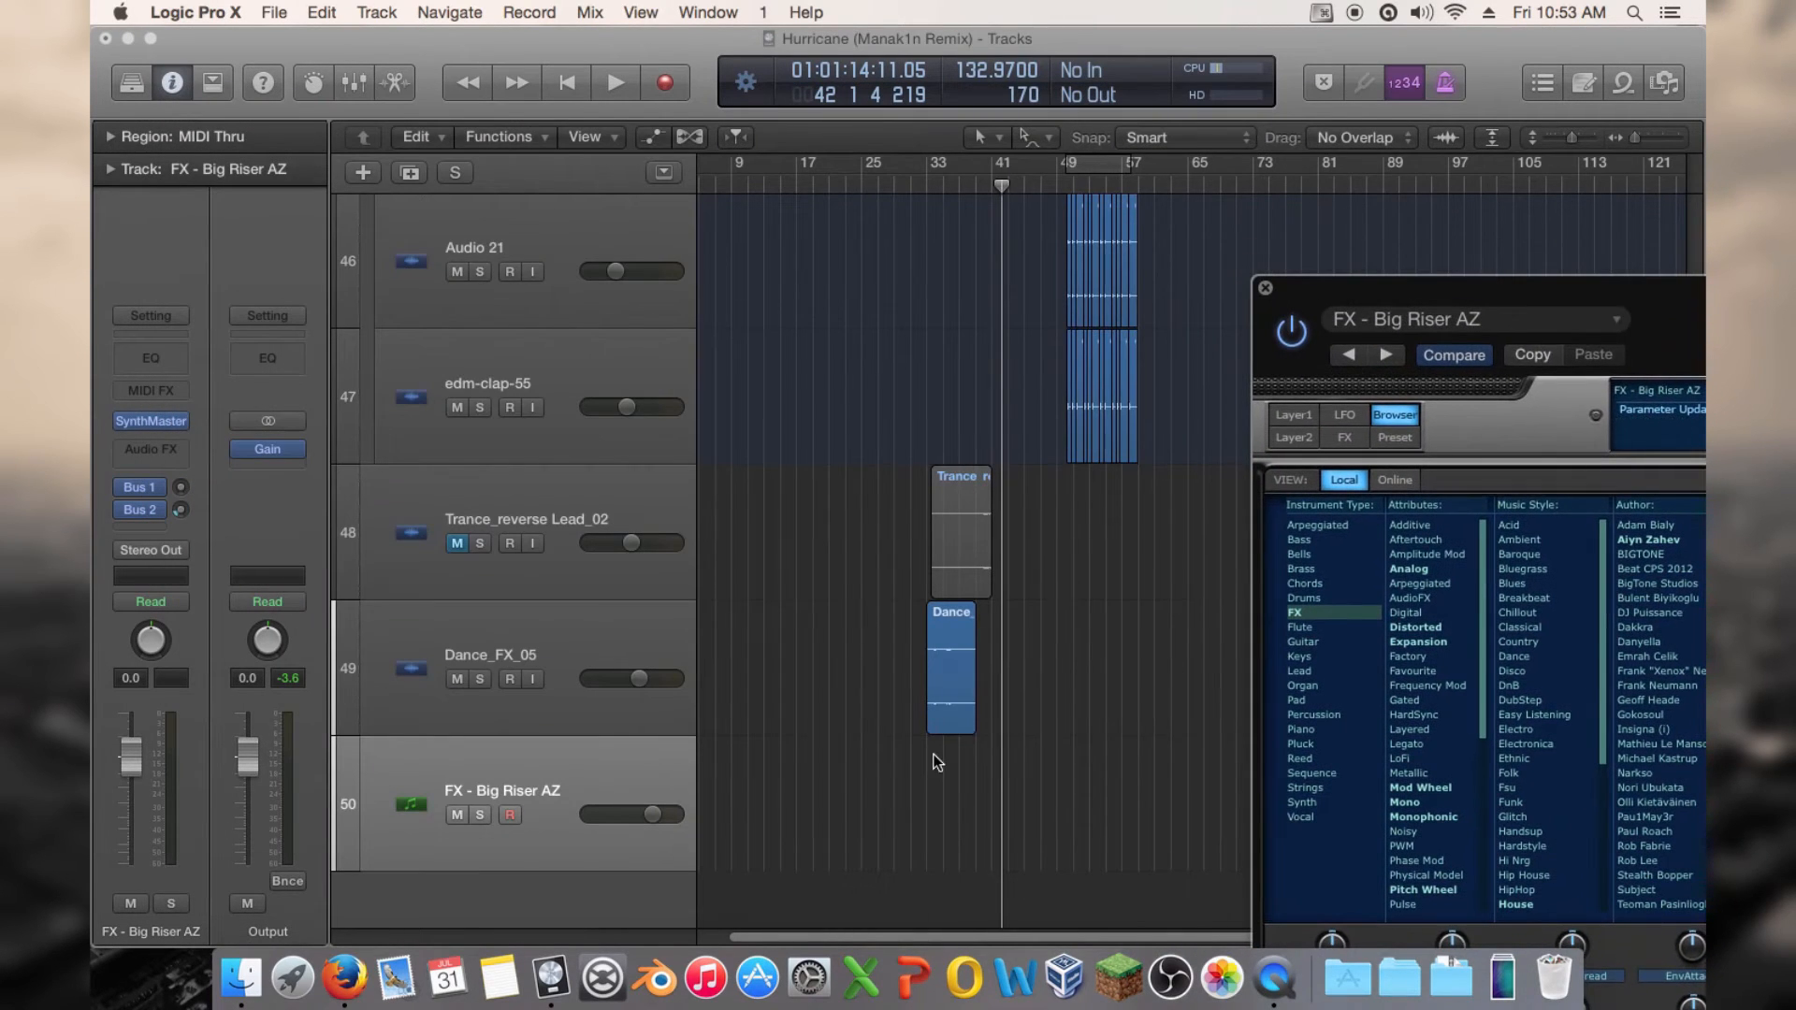
right_click(937, 762)
click(968, 713)
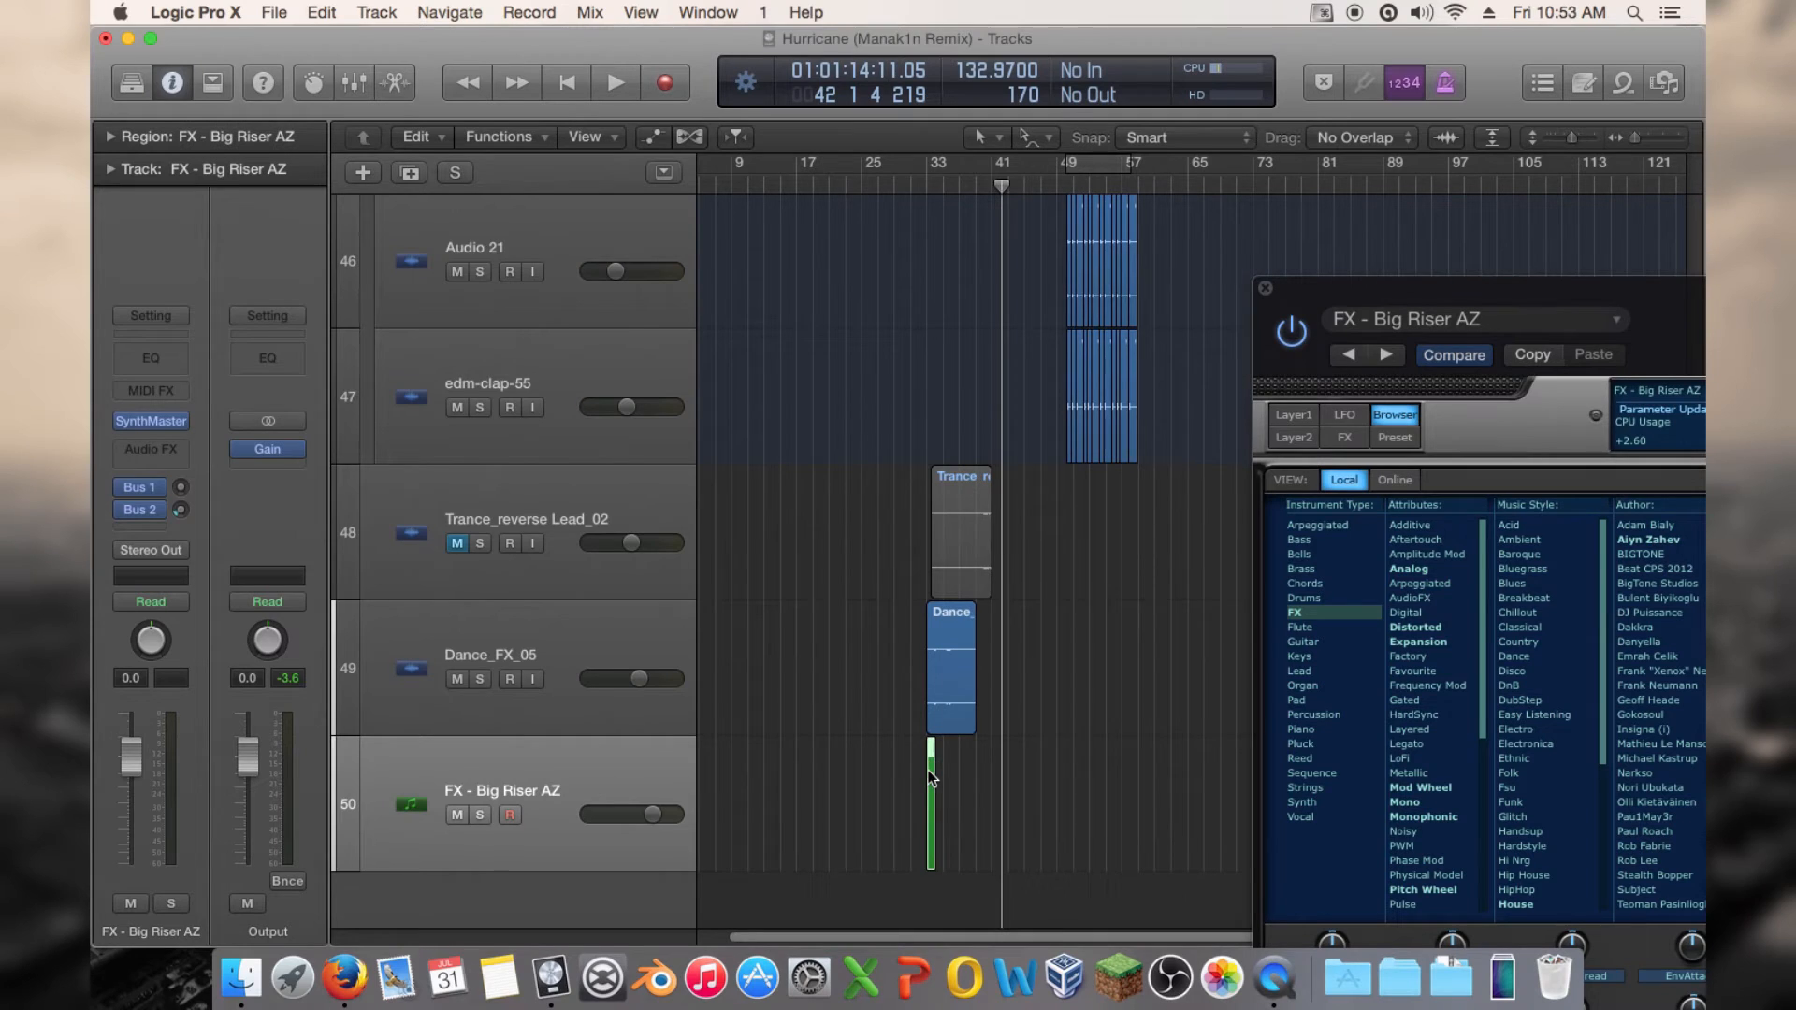
double_click(928, 771)
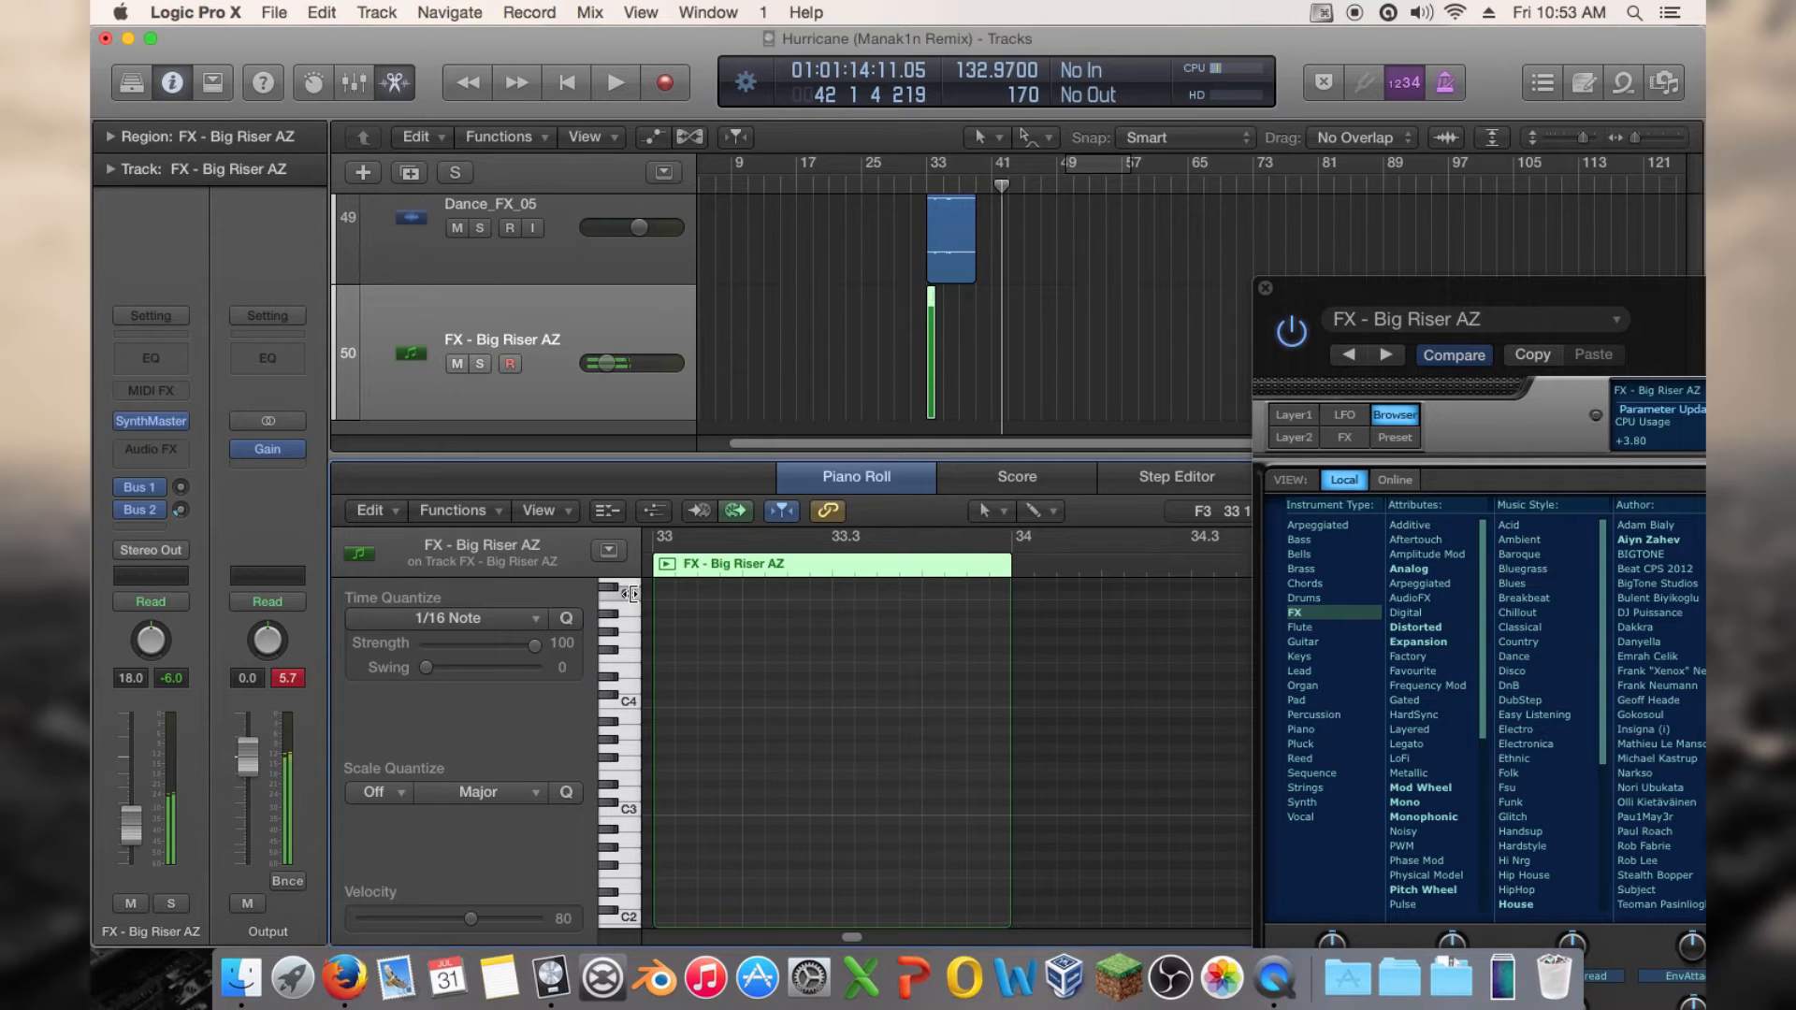
Switch the synth to the FX Psytrance Uplifter preset and audition a note with it
drag(1281, 291, 537, 205)
scroll(1339, 661, down, 7)
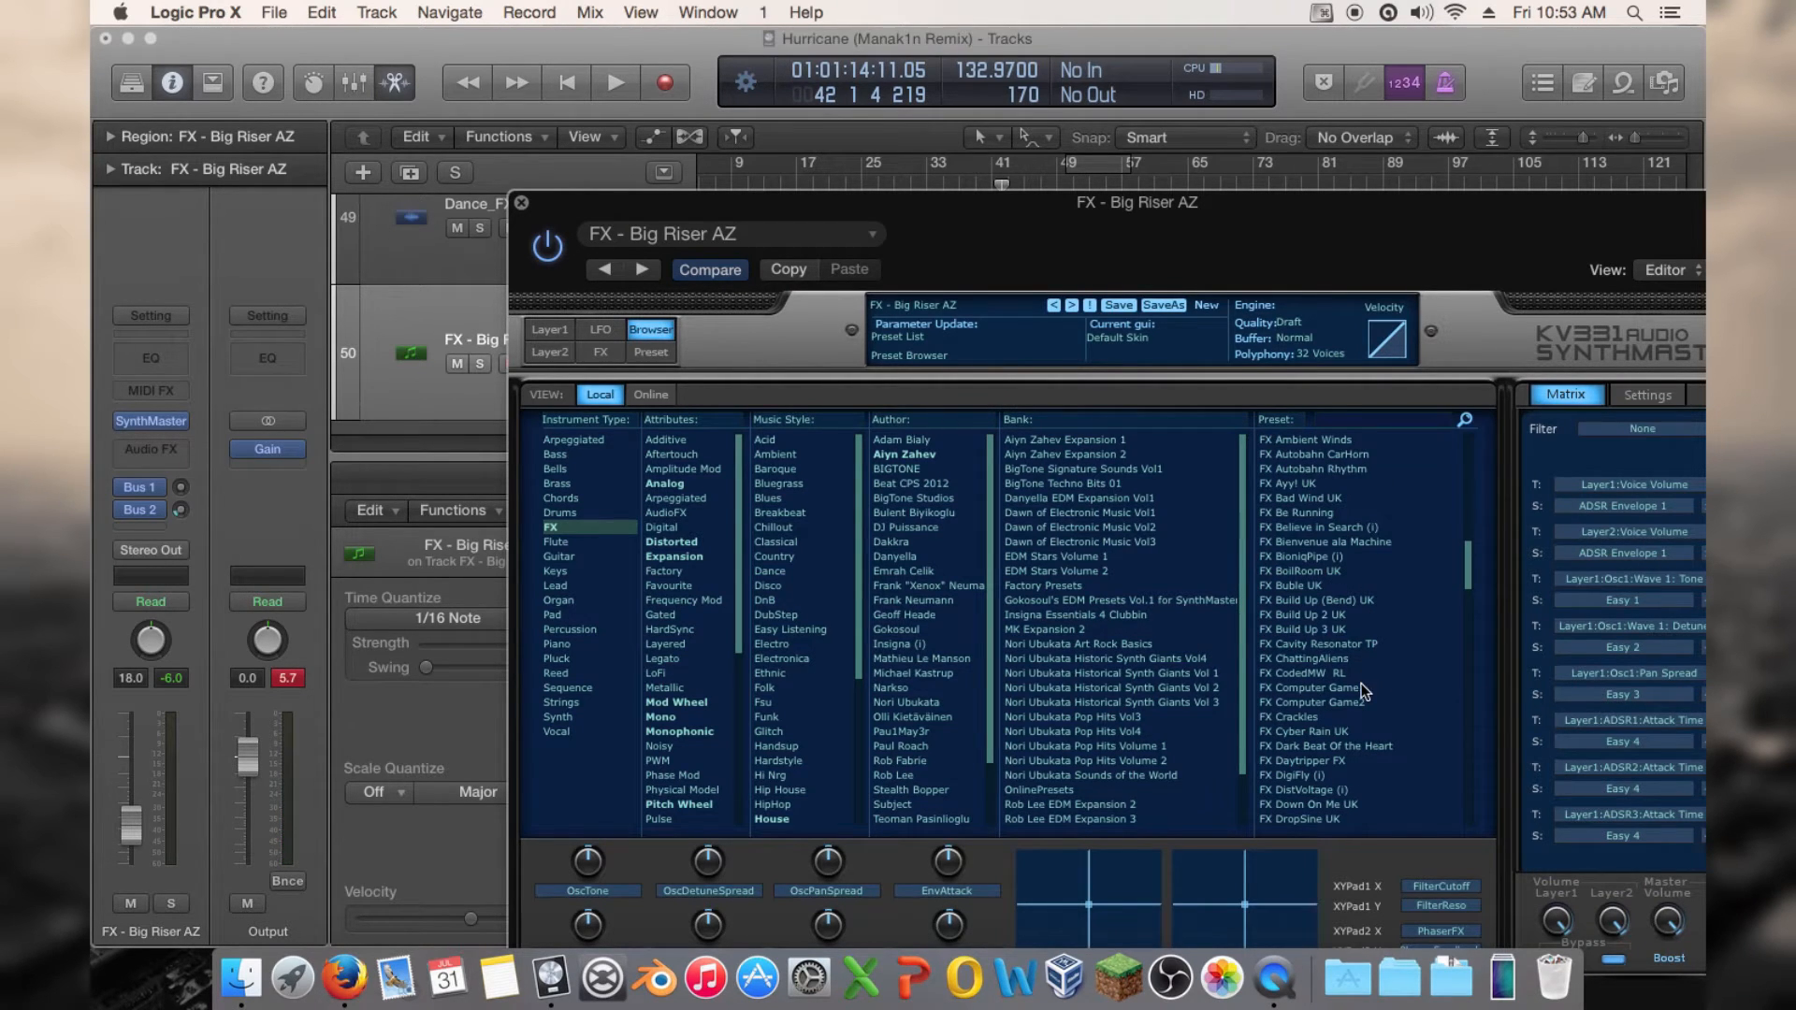
scroll(1361, 683, down, 10)
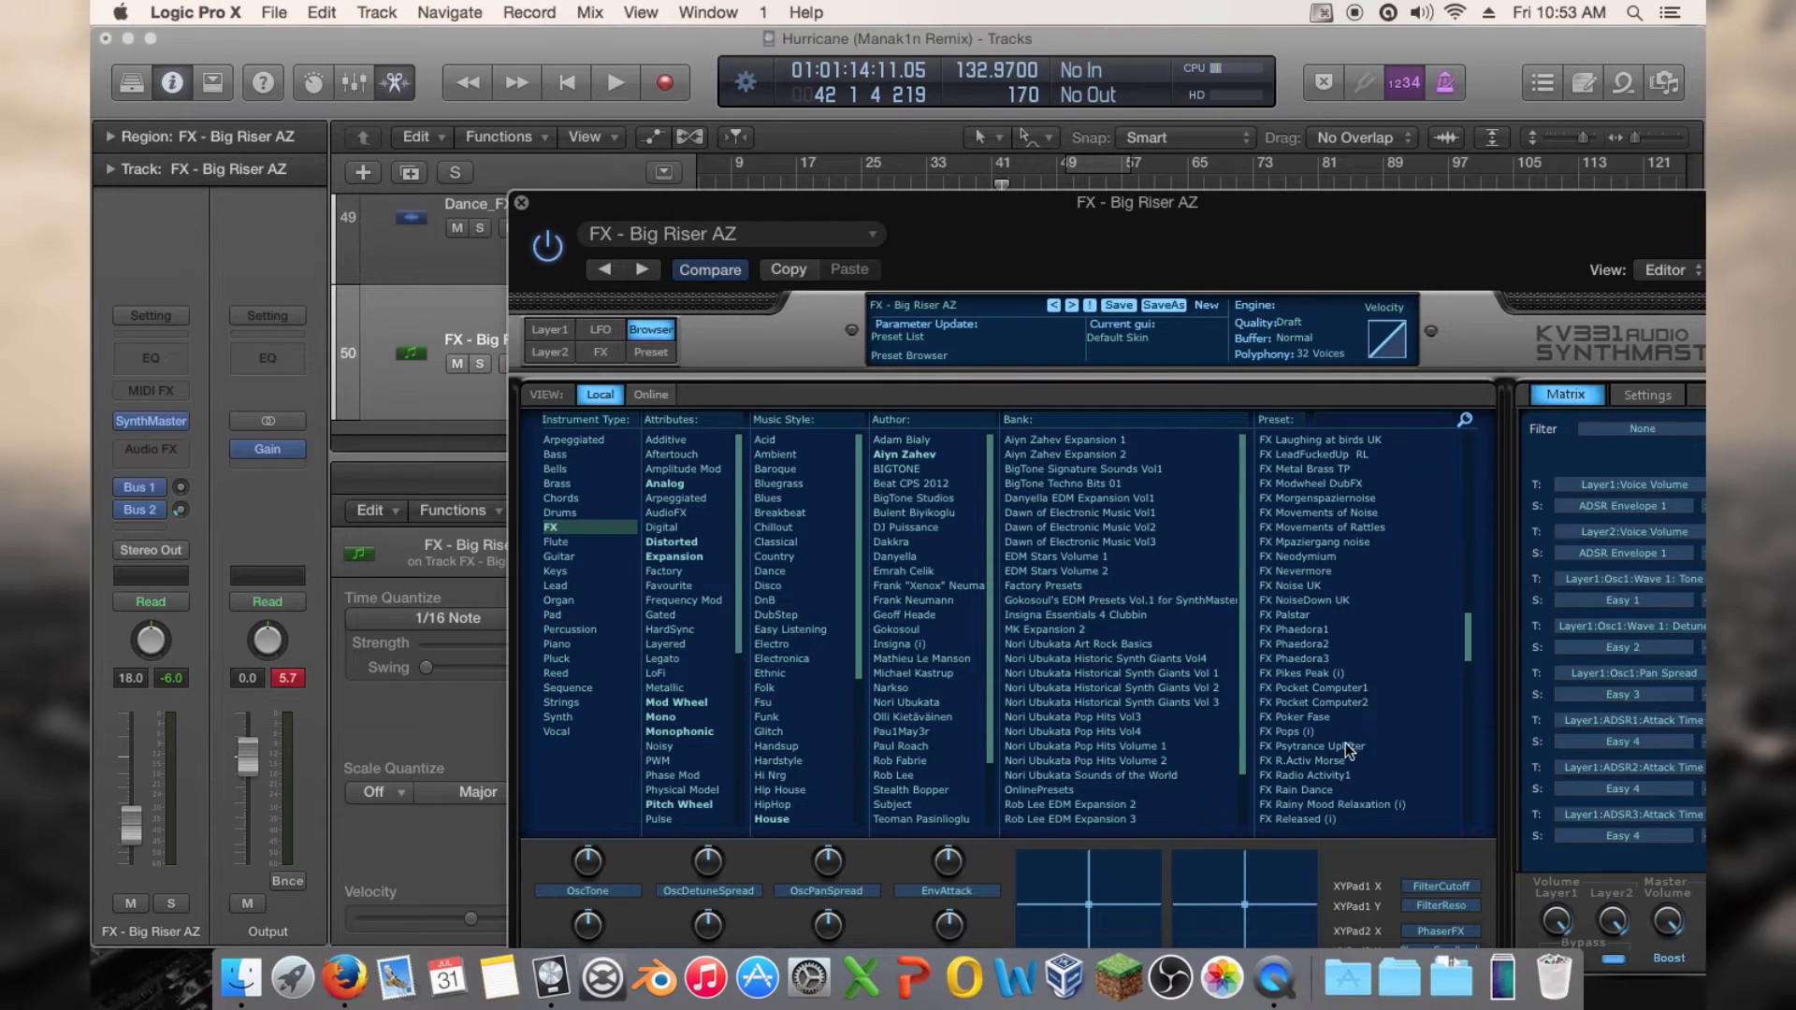
click(1345, 745)
drag(676, 219, 985, 251)
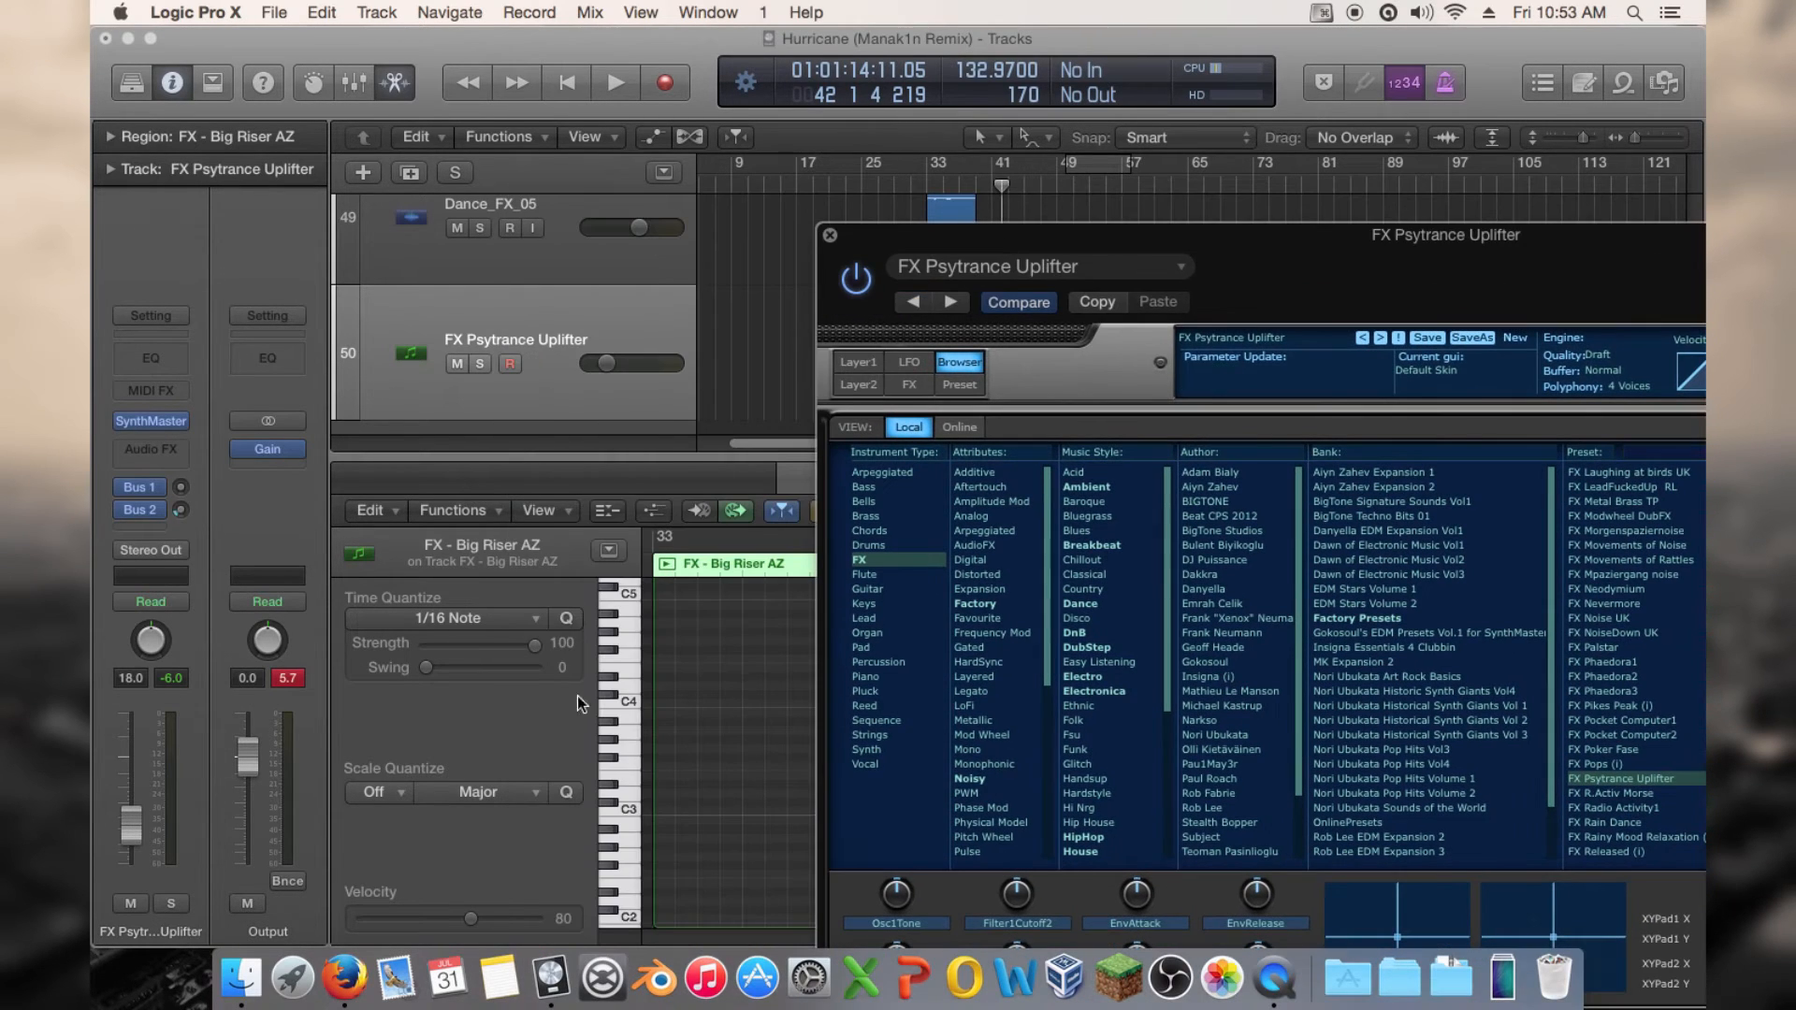
click(623, 758)
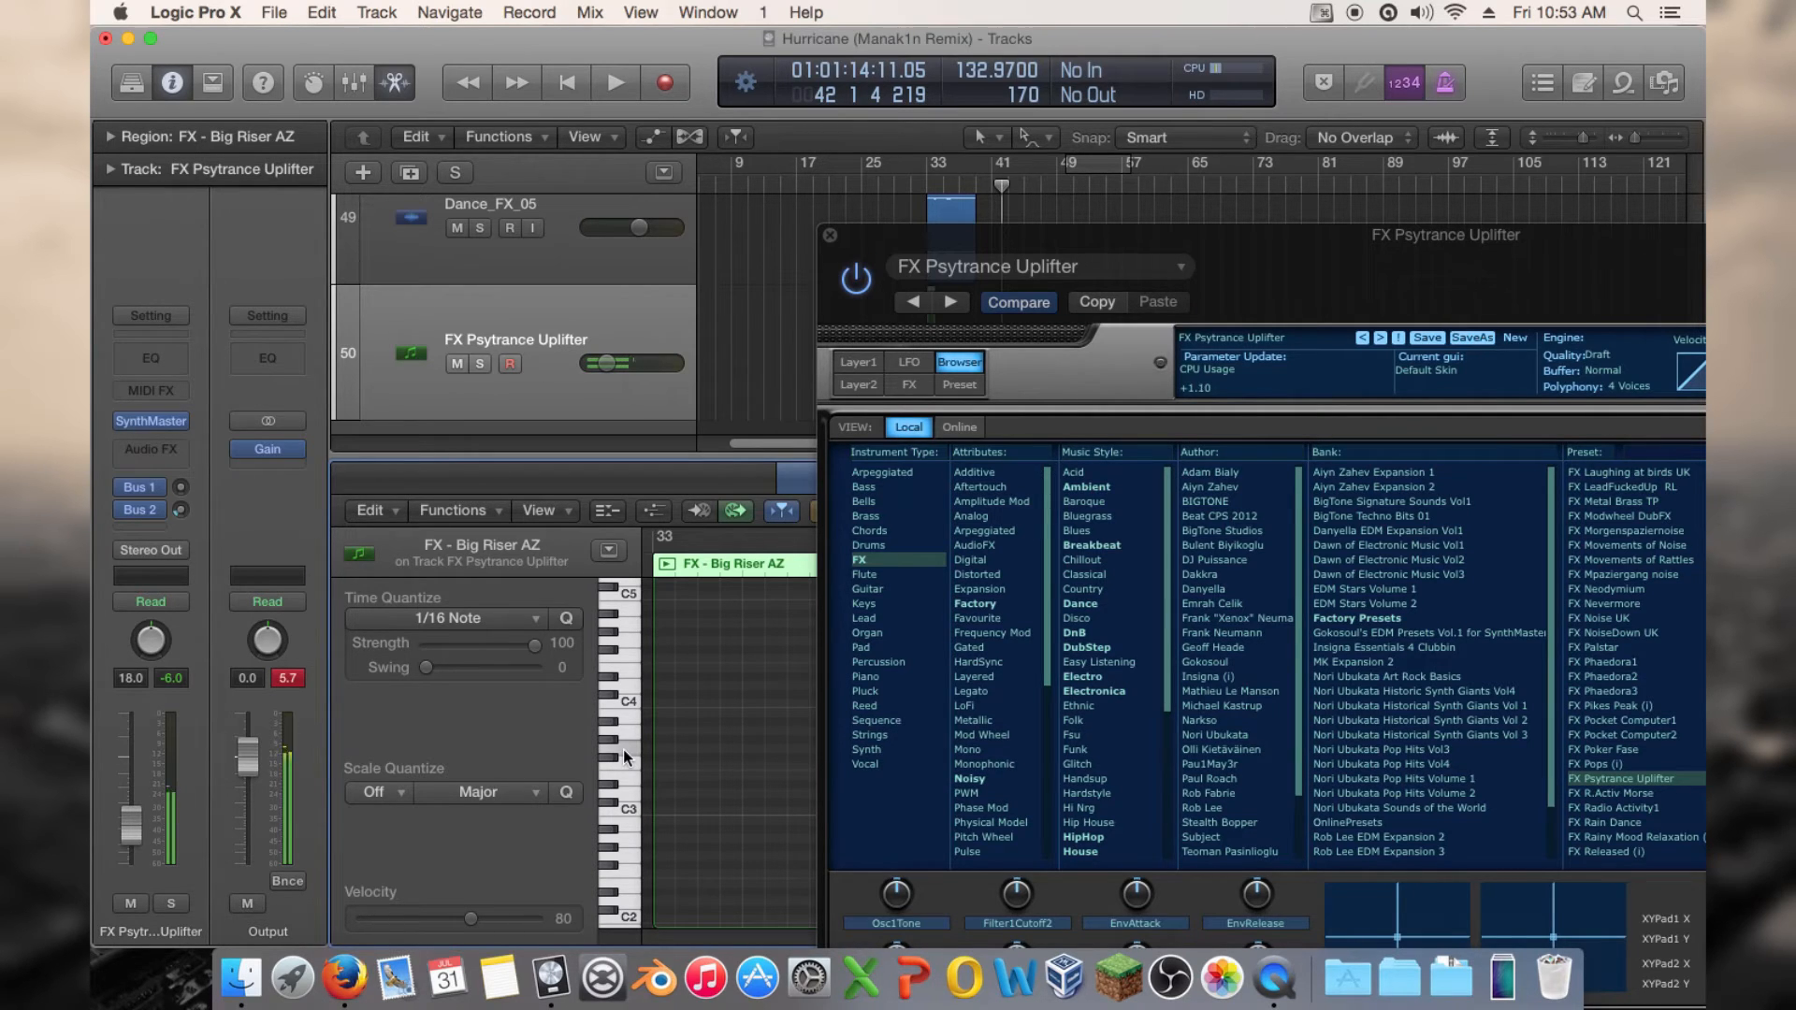
Close the synth window and lengthen the MIDI region on the FX Psytrance Uplifter track so it ends at bar 41
click(828, 236)
scroll(963, 356, down, 1)
drag(932, 399, 968, 400)
scroll(1025, 250, up, 10)
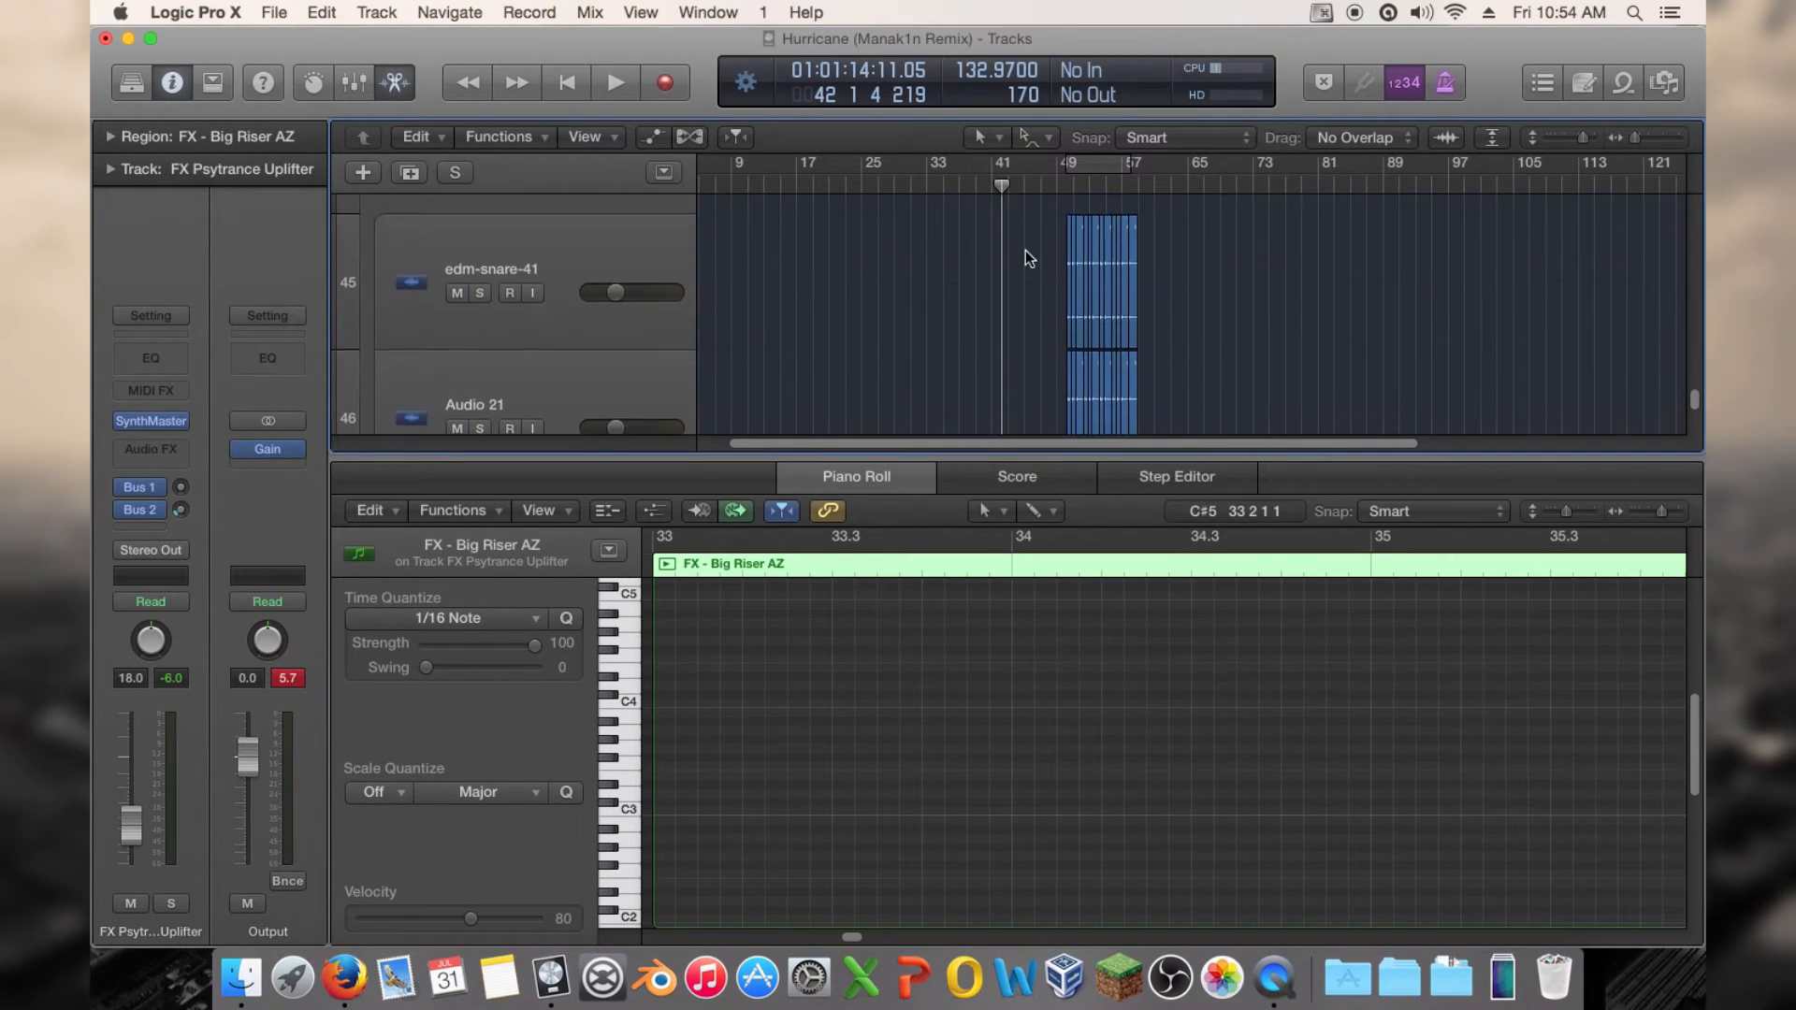
scroll(1016, 234, up, 7)
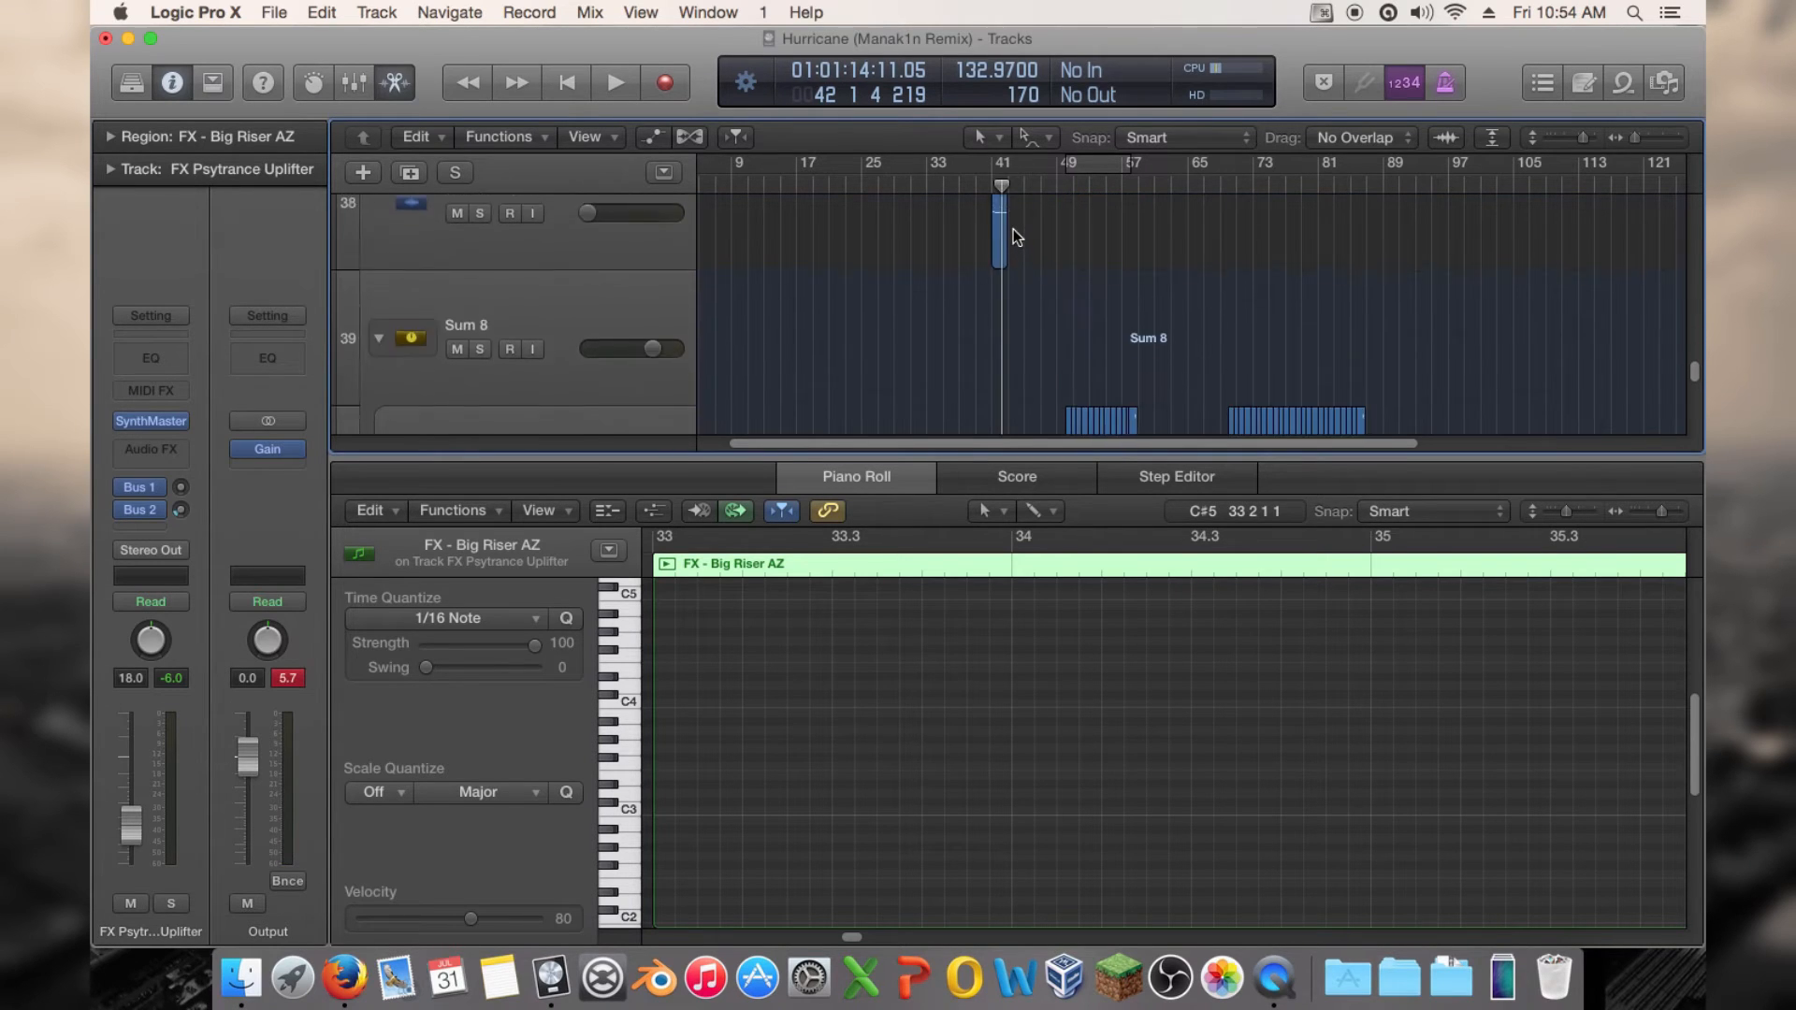
scroll(1013, 231, up, 4)
scroll(1013, 230, down, 1)
drag(1000, 185, 991, 186)
drag(1694, 333, 1694, 549)
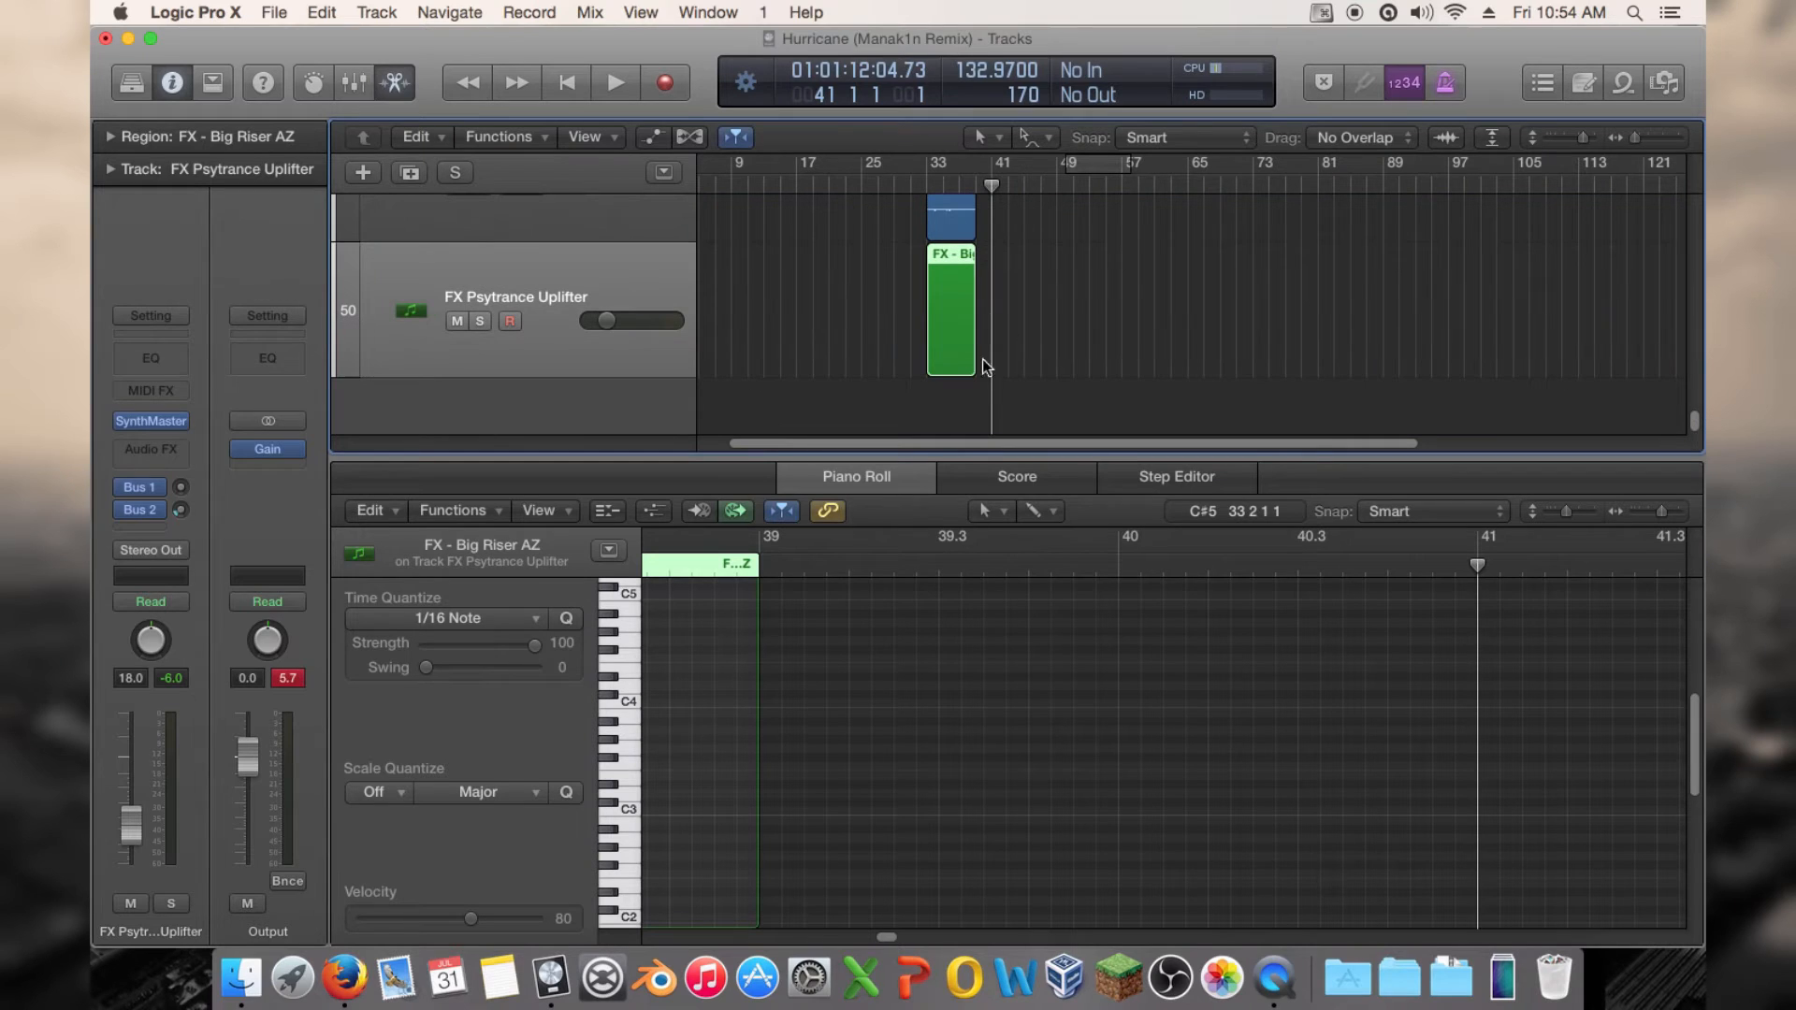
drag(974, 367, 971, 353)
key(e)
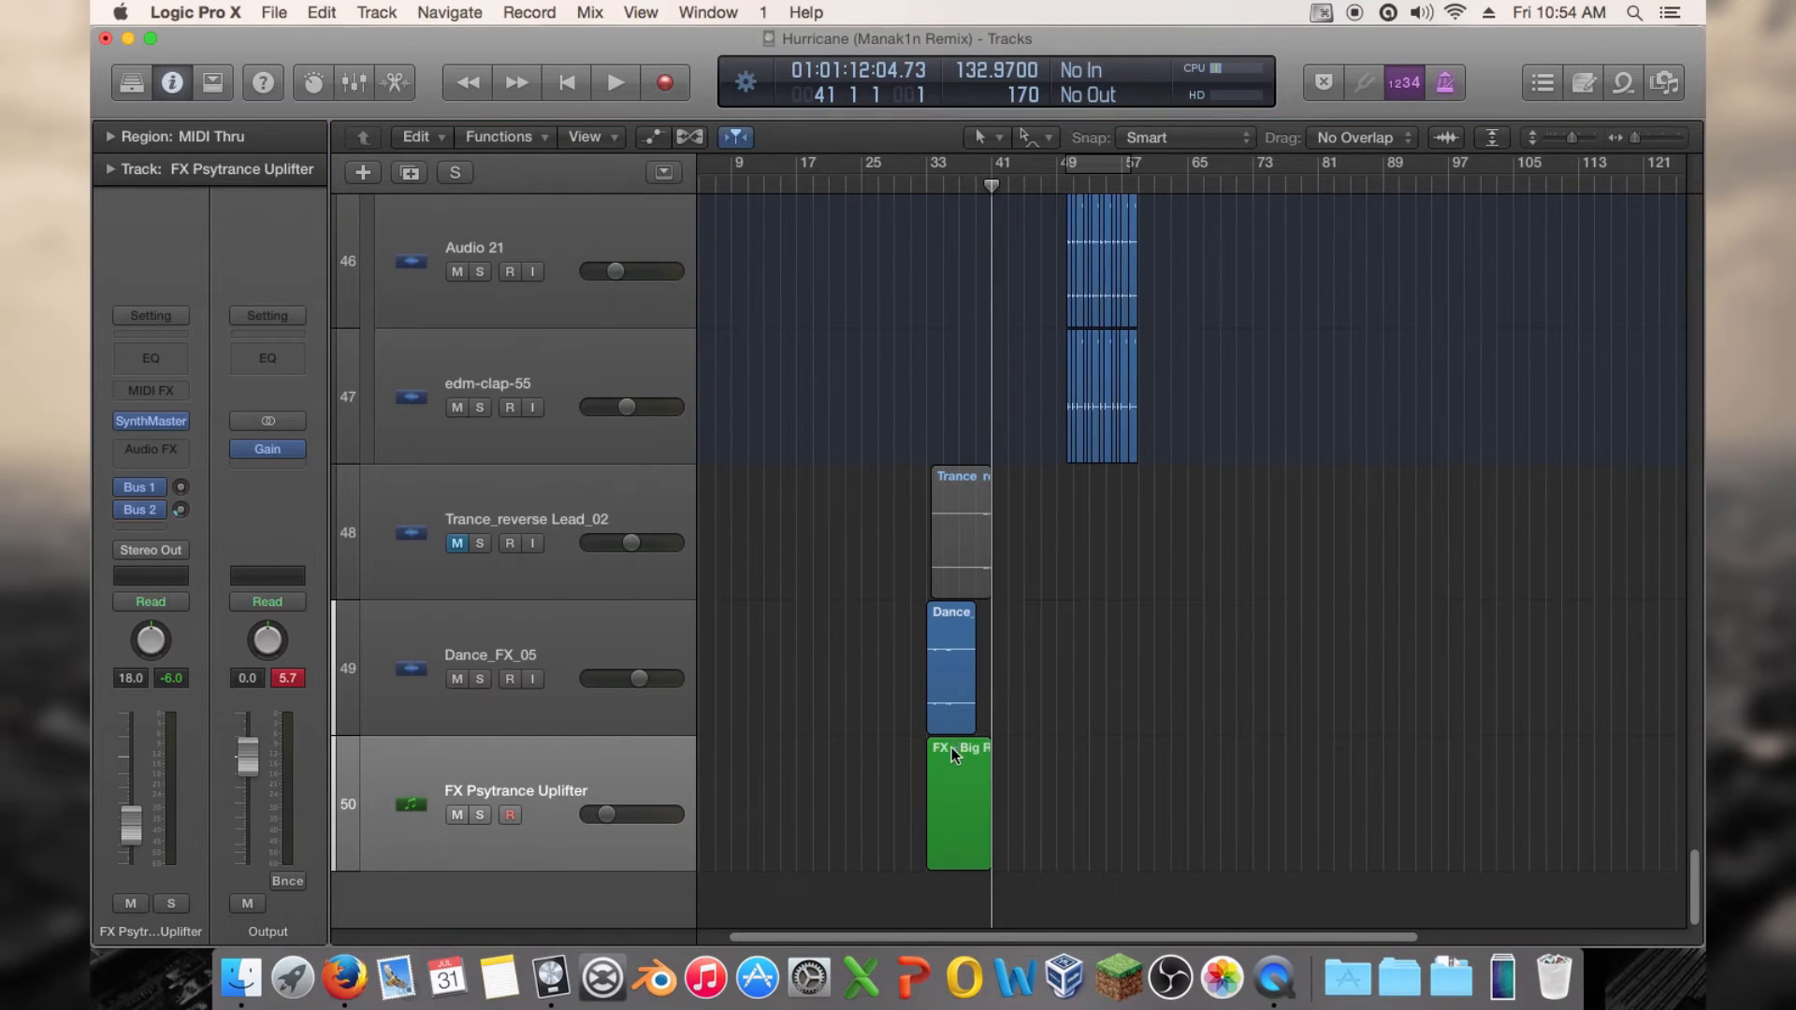
Draw one sustained C#3 note in the uplifter region, starting at bar 33 and spanning the region's length
double_click(951, 748)
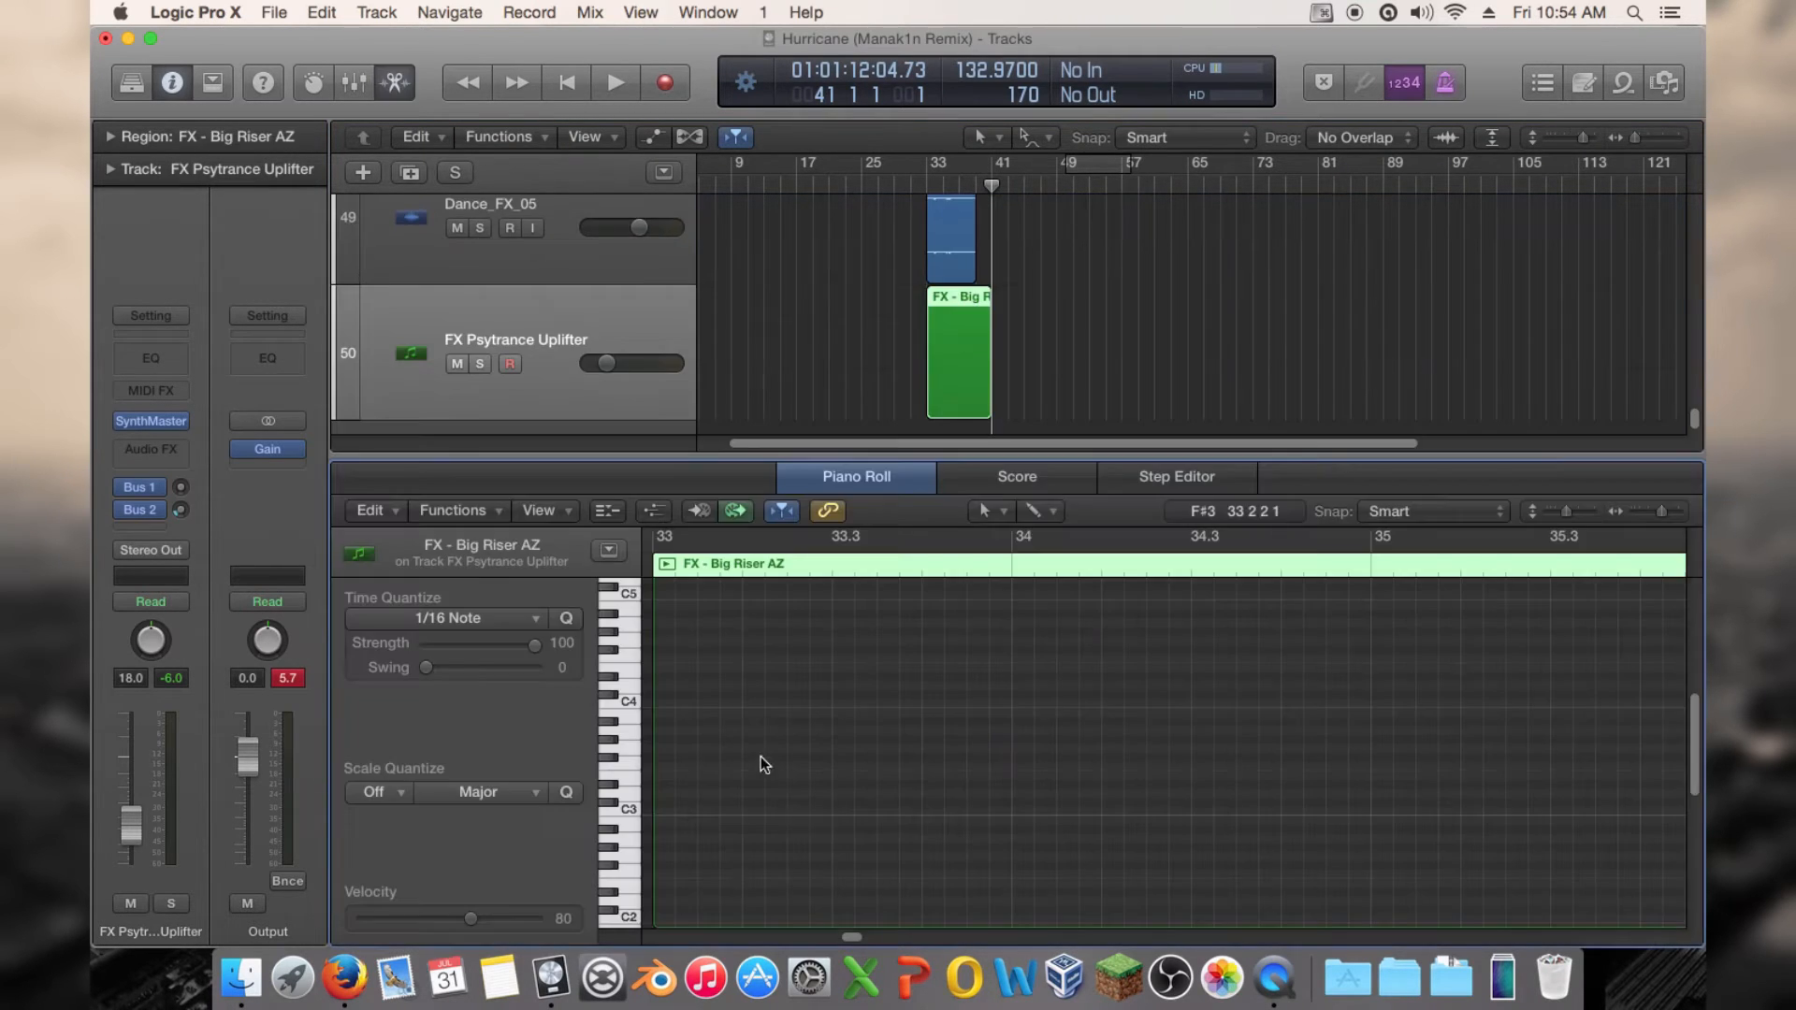
click(665, 804)
drag(666, 804, 1579, 803)
Play the arrangement from about bar 30 to hear the uplifter in the build-up
click(907, 182)
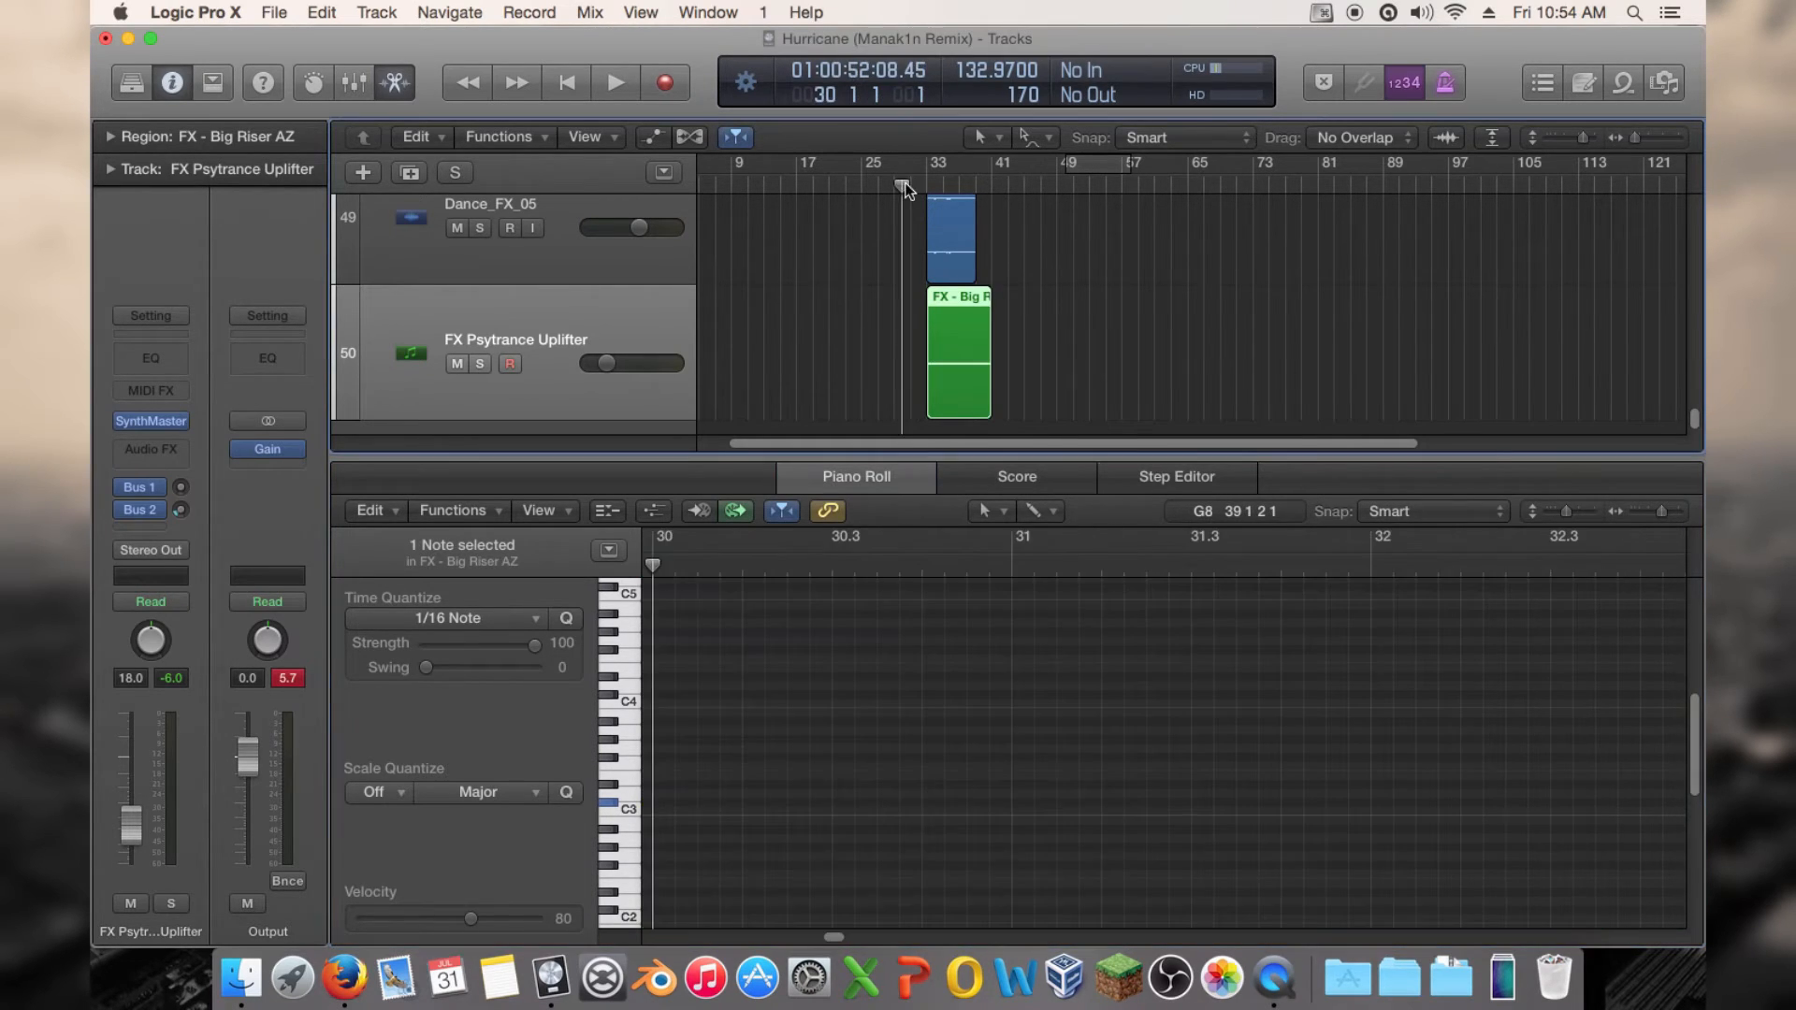
key(space)
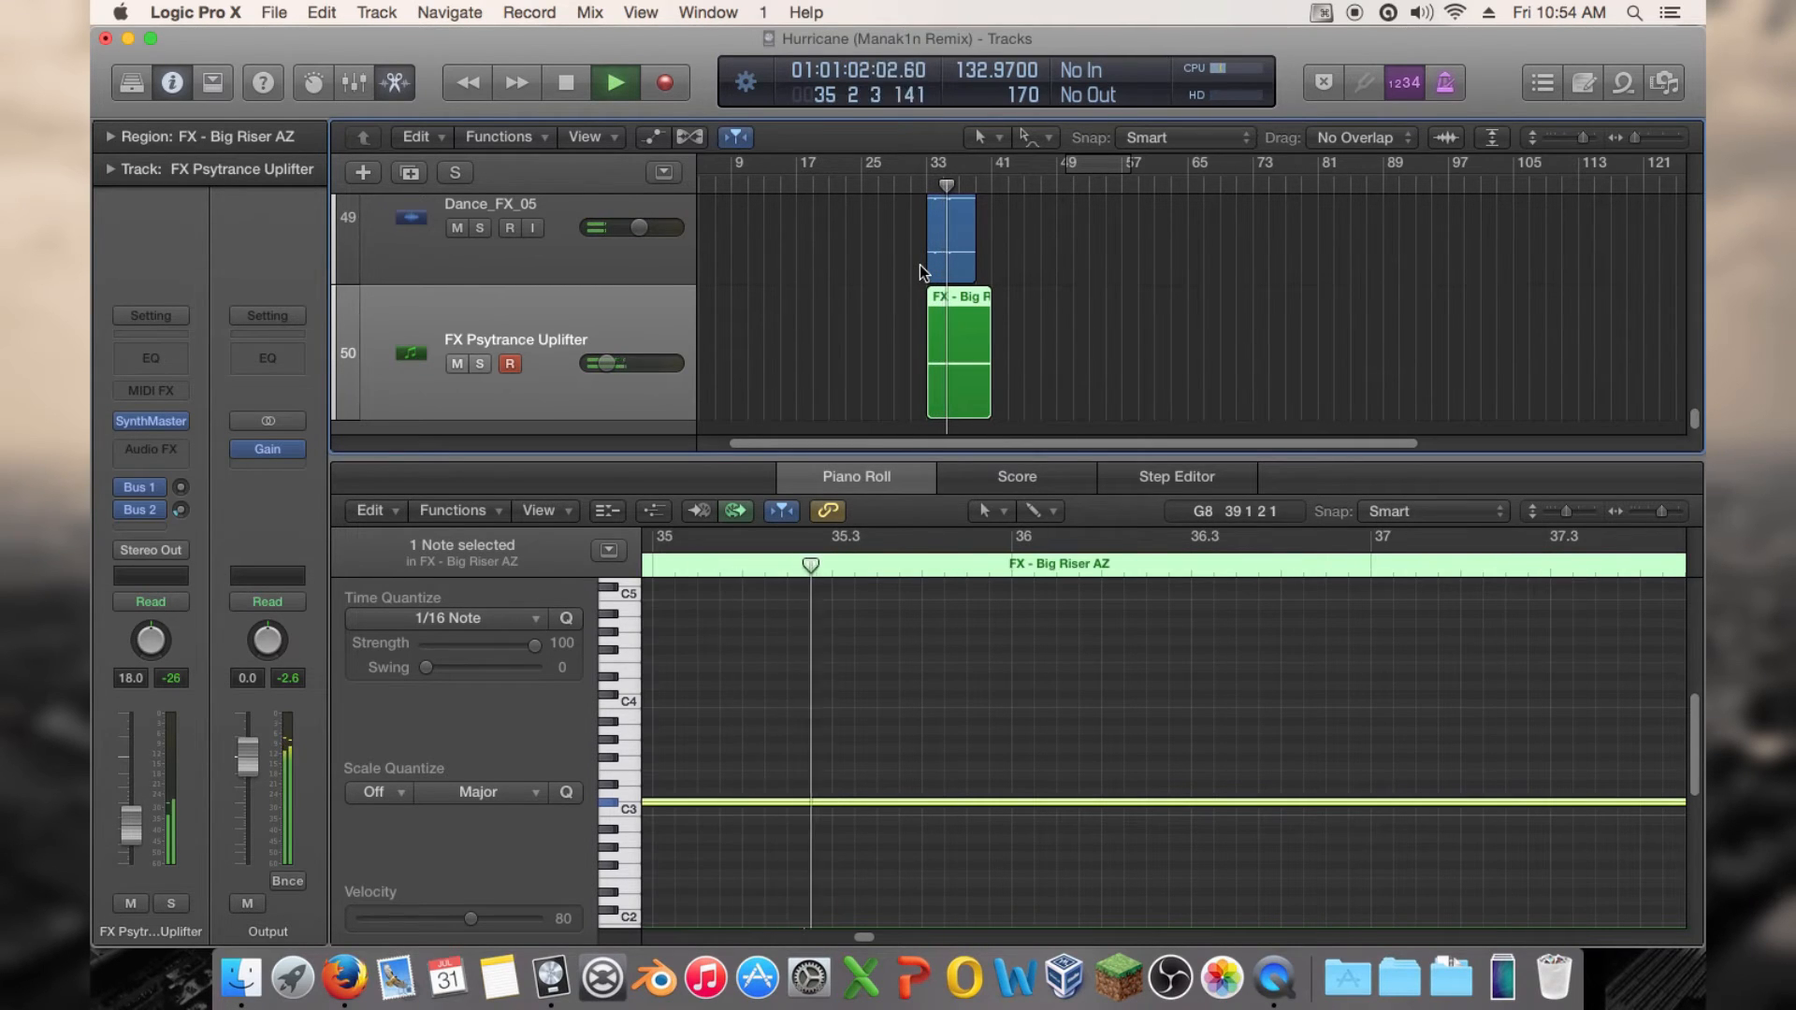
drag(638, 359, 596, 371)
click(912, 183)
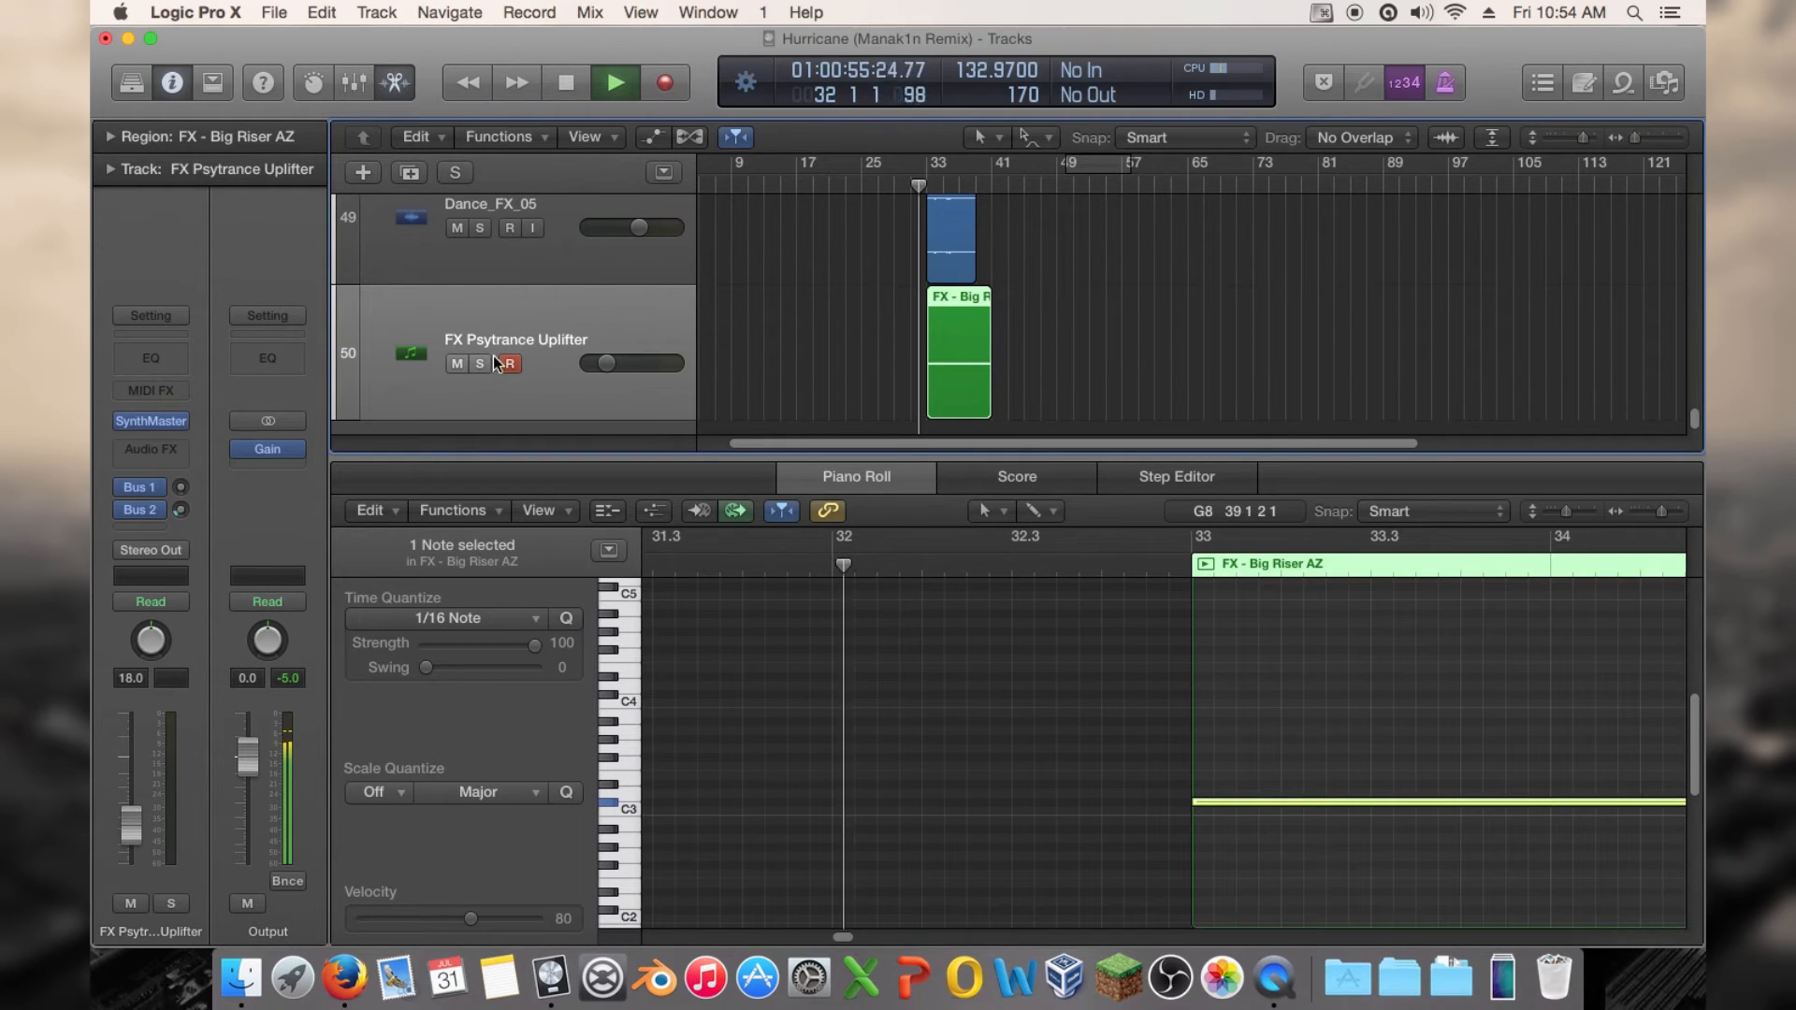
Solo the FX Psytrance Uplifter track, stop playback, and move its MIDI region to start at bar 35
key(ctrl+s)
key(space)
drag(949, 300, 965, 301)
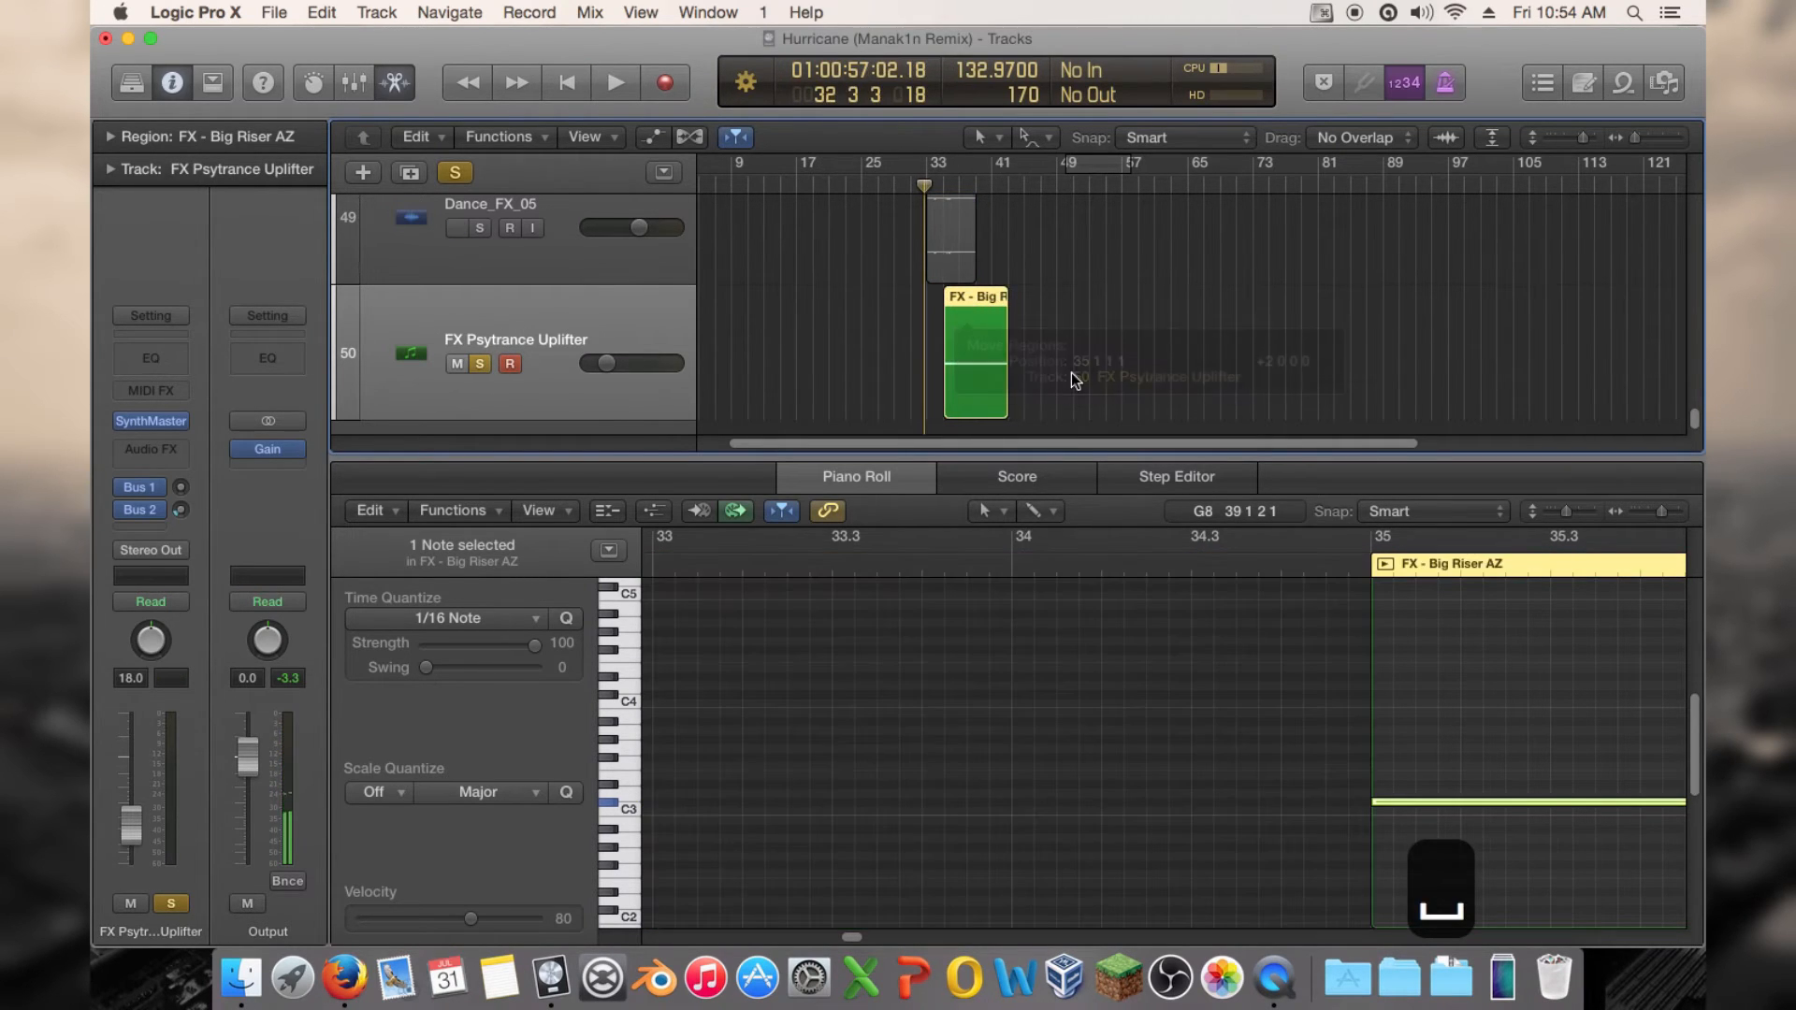
Split the uplifter region at bar 41, shortening the overlapping note, and delete the part after bar 41
double_click(996, 366)
click(991, 185)
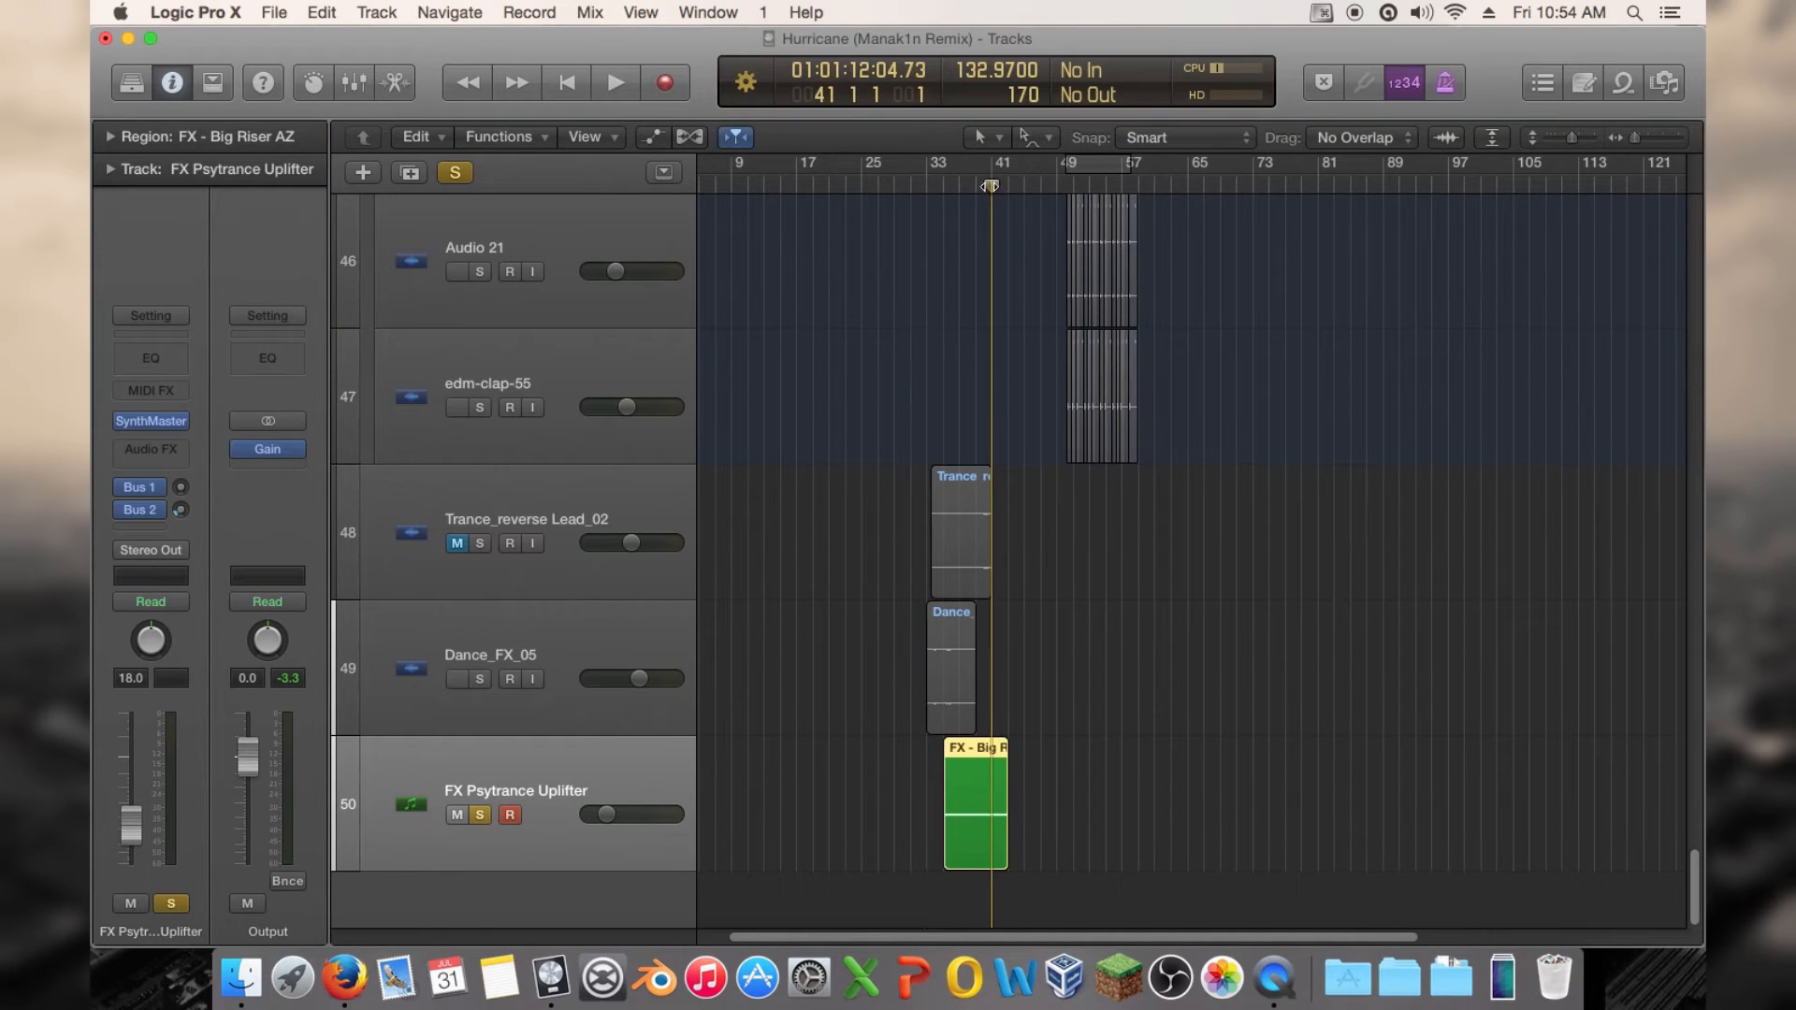
right_click(962, 767)
click(1061, 592)
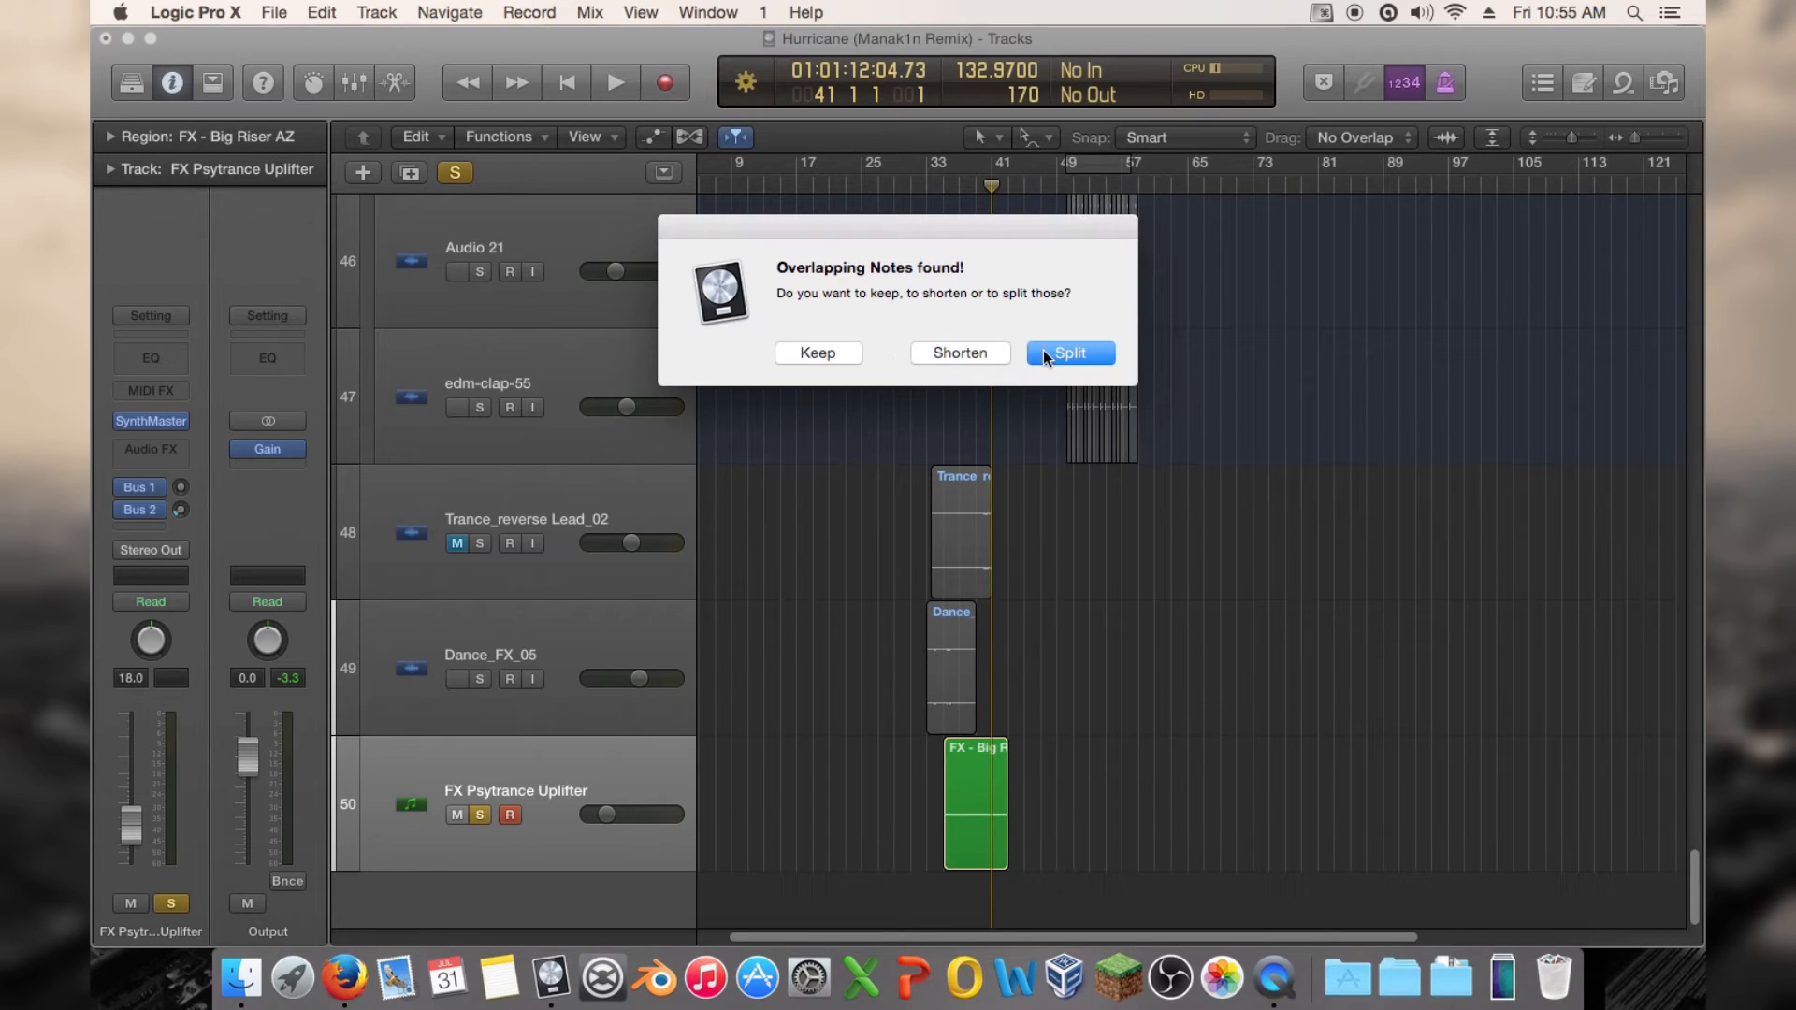
click(992, 351)
key(Delete)
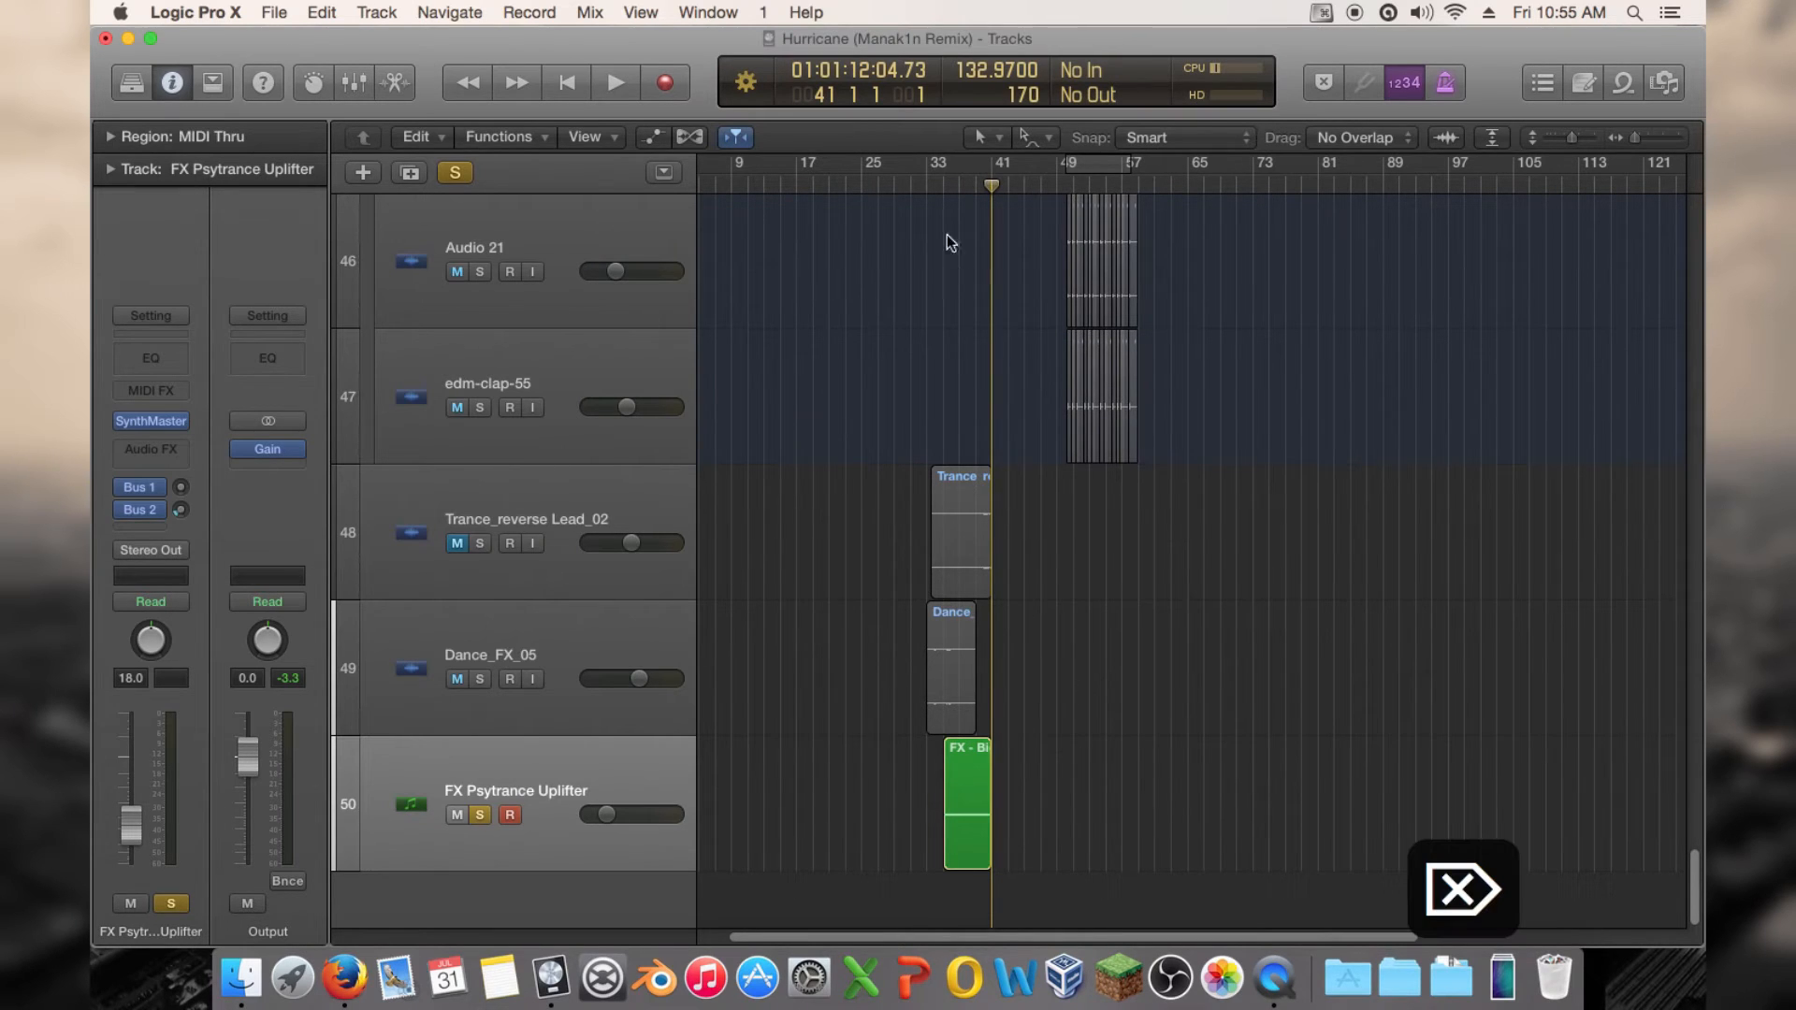
Play from about bar 32 and turn off the solo on the FX Psytrance Uplifter track
click(919, 187)
key(space)
click(478, 815)
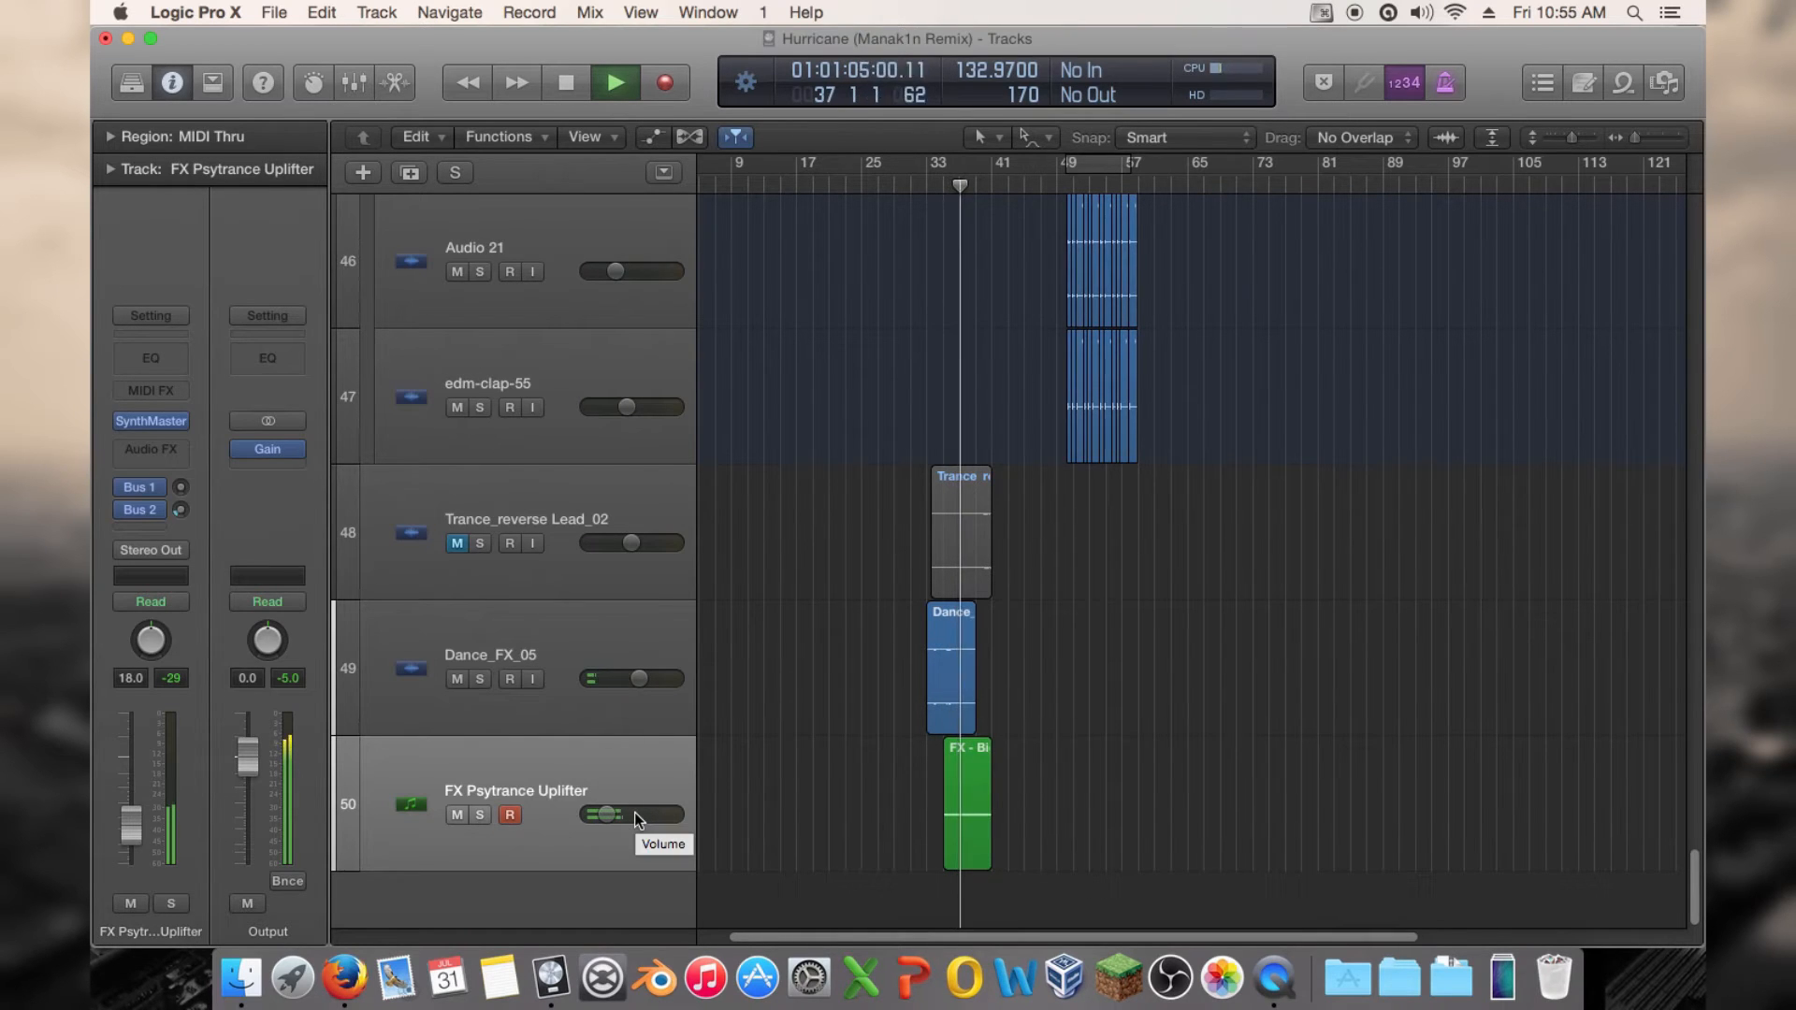
Lower the uplifter track's volume to -26.0 dB and set its Bus 2 send to about -17.4 dB
drag(604, 814, 599, 815)
click(179, 509)
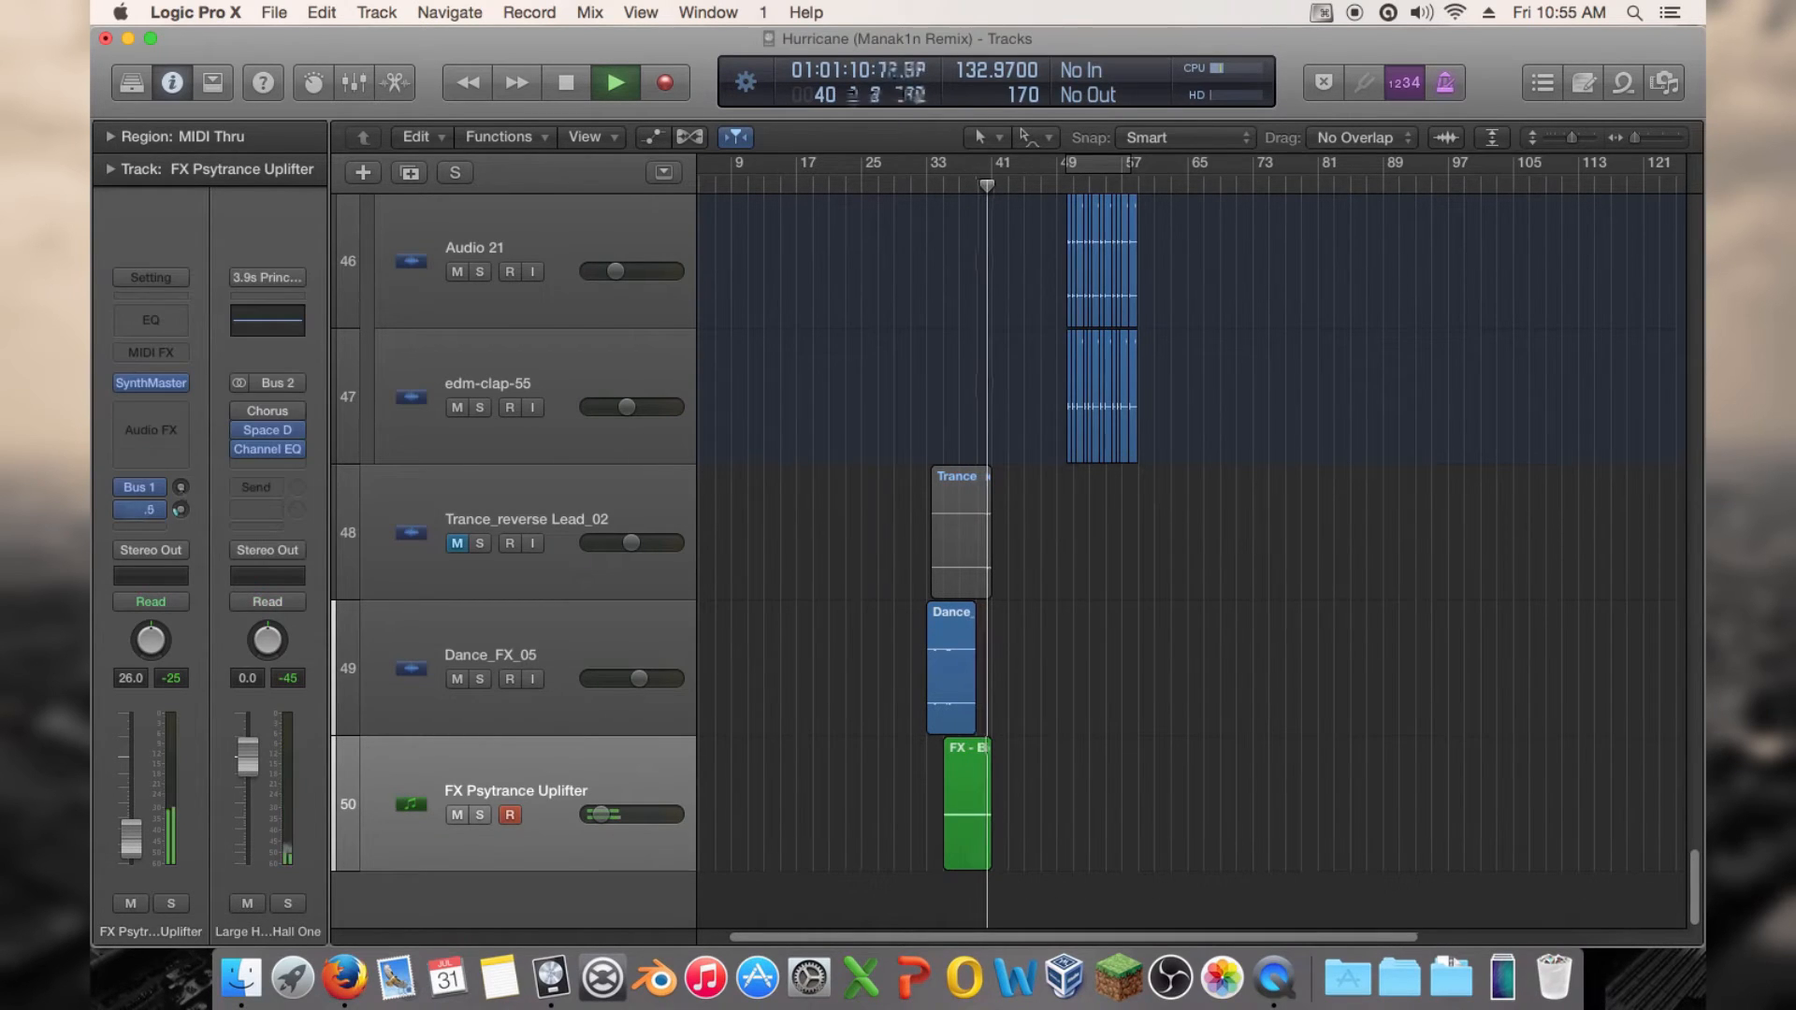
drag(180, 509, 180, 510)
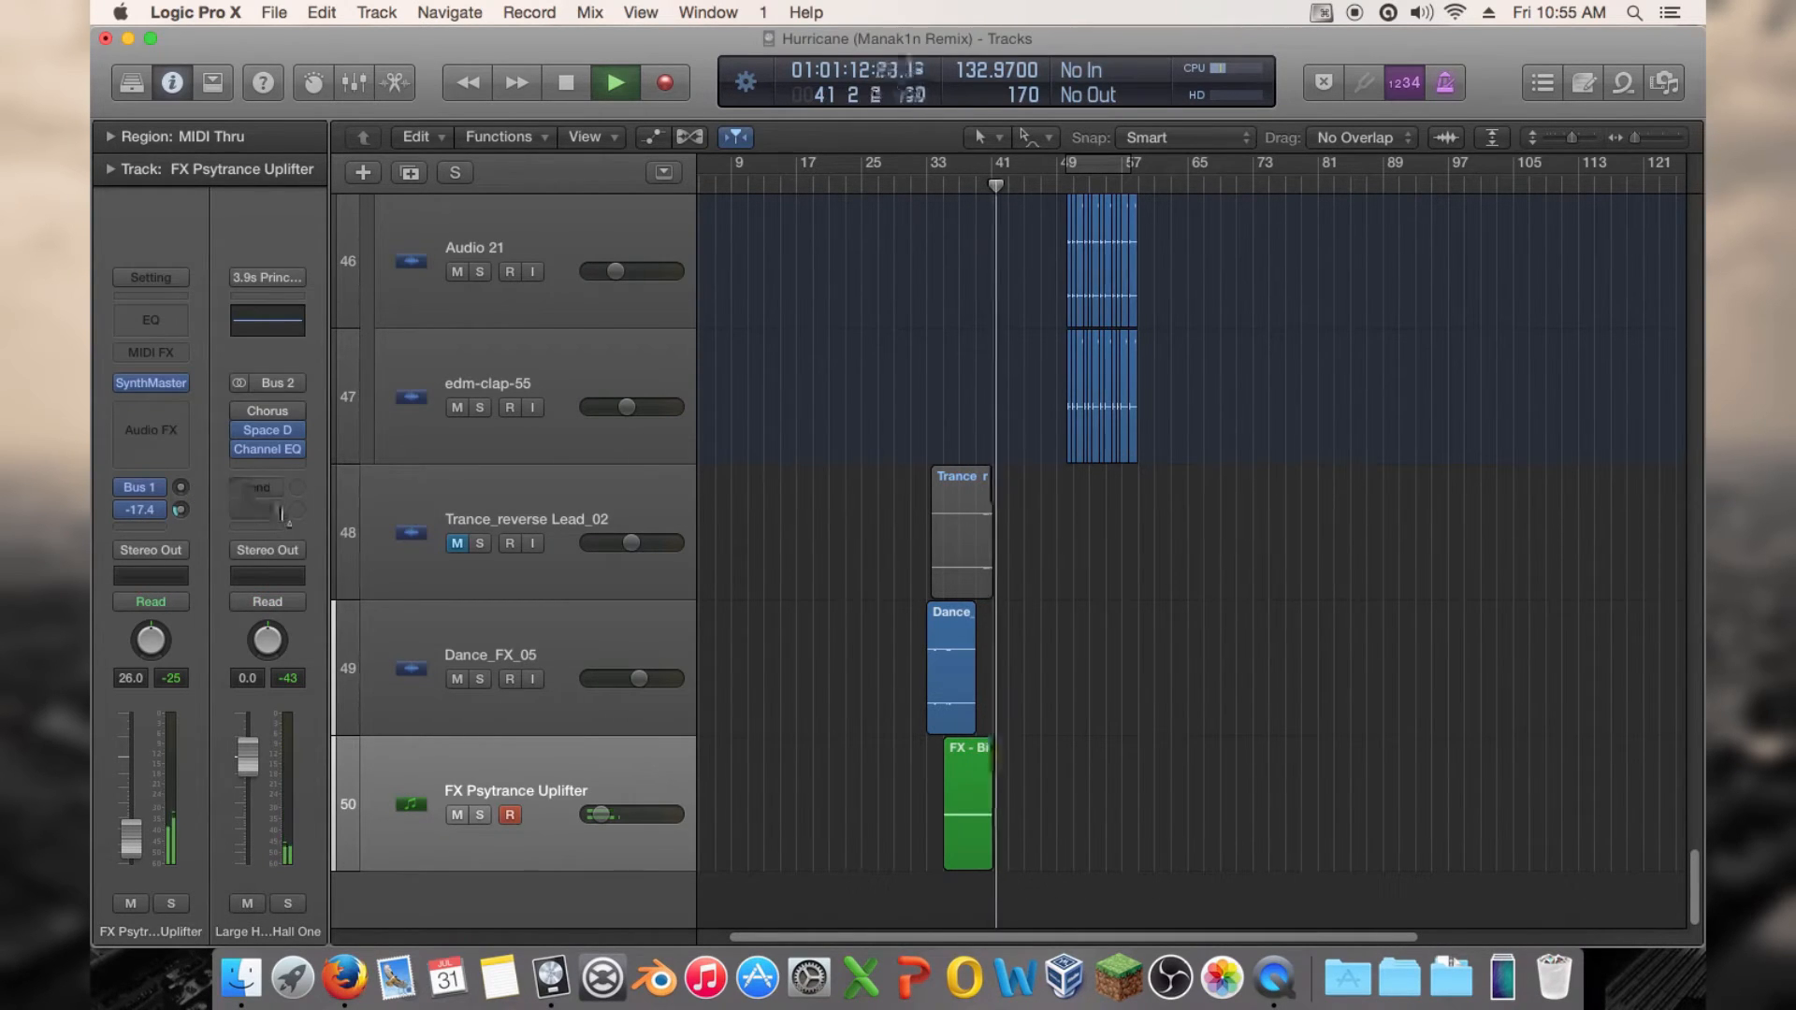
key(space)
Automate the FX Psytrance Uplifter's volume to dip to silence at about bar 35 and curve back up to -26.0 dB just before bar 41
double_click(968, 782)
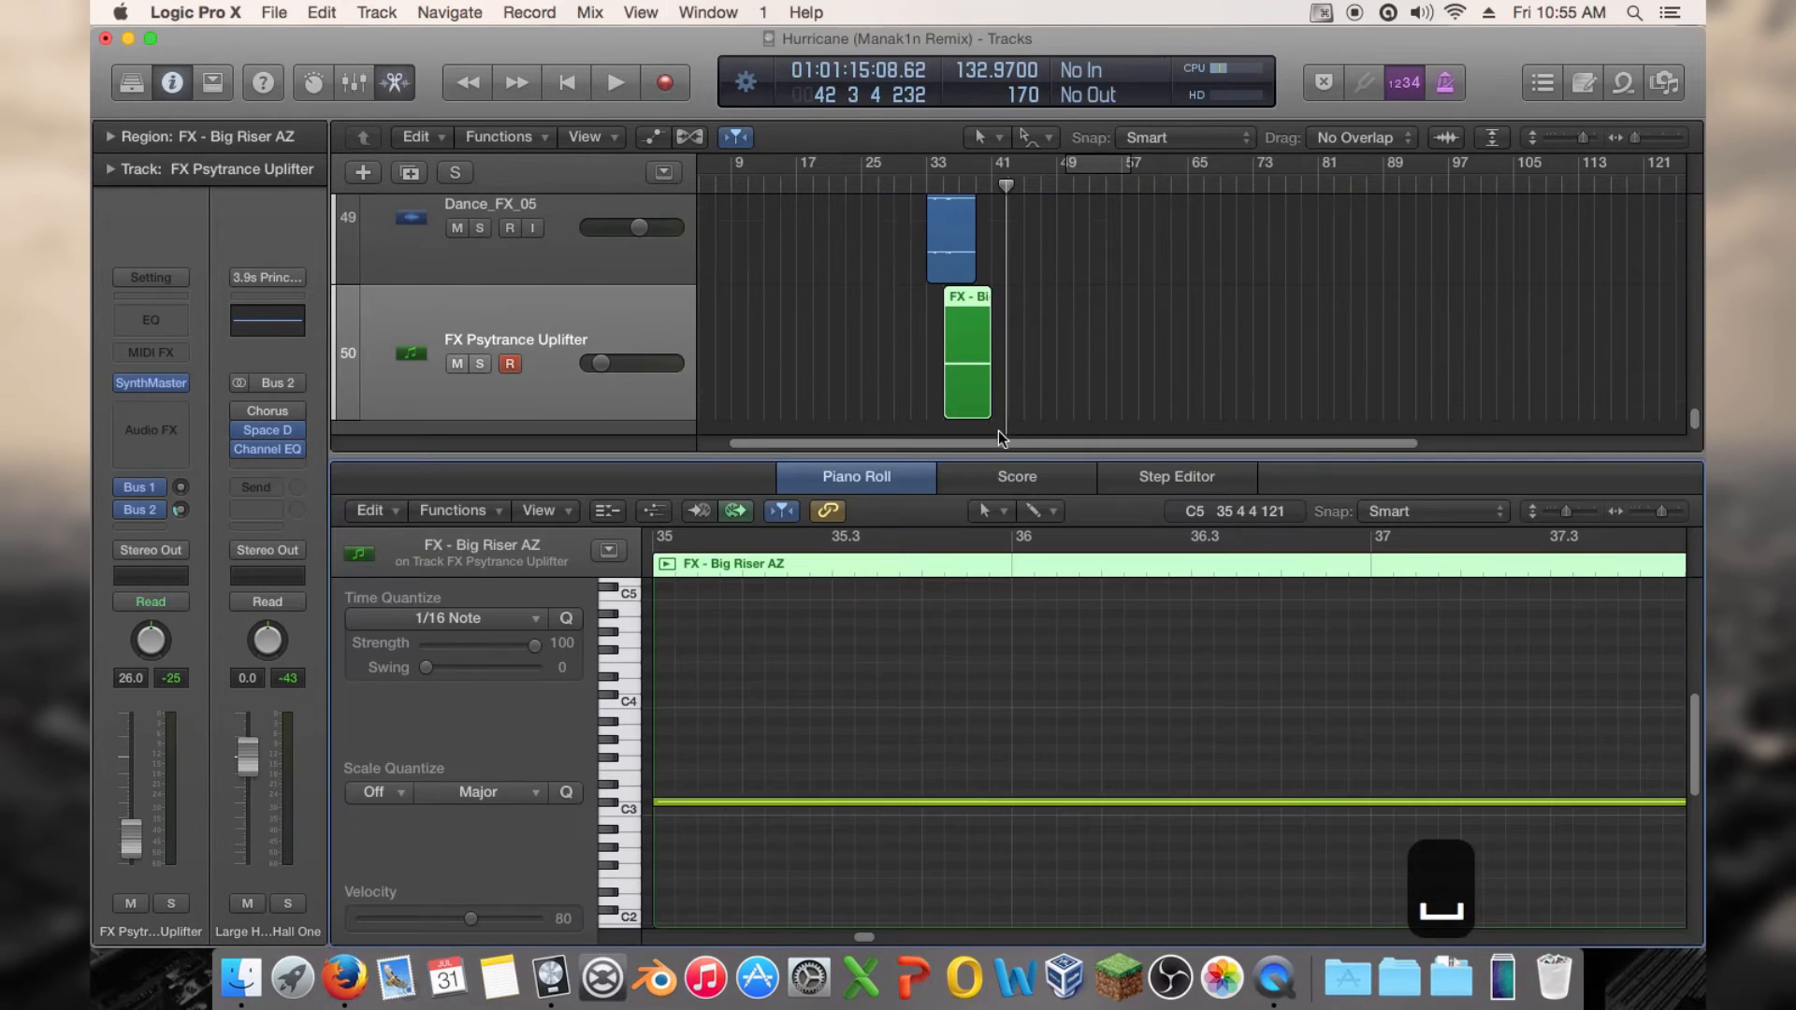
key(a)
click(924, 407)
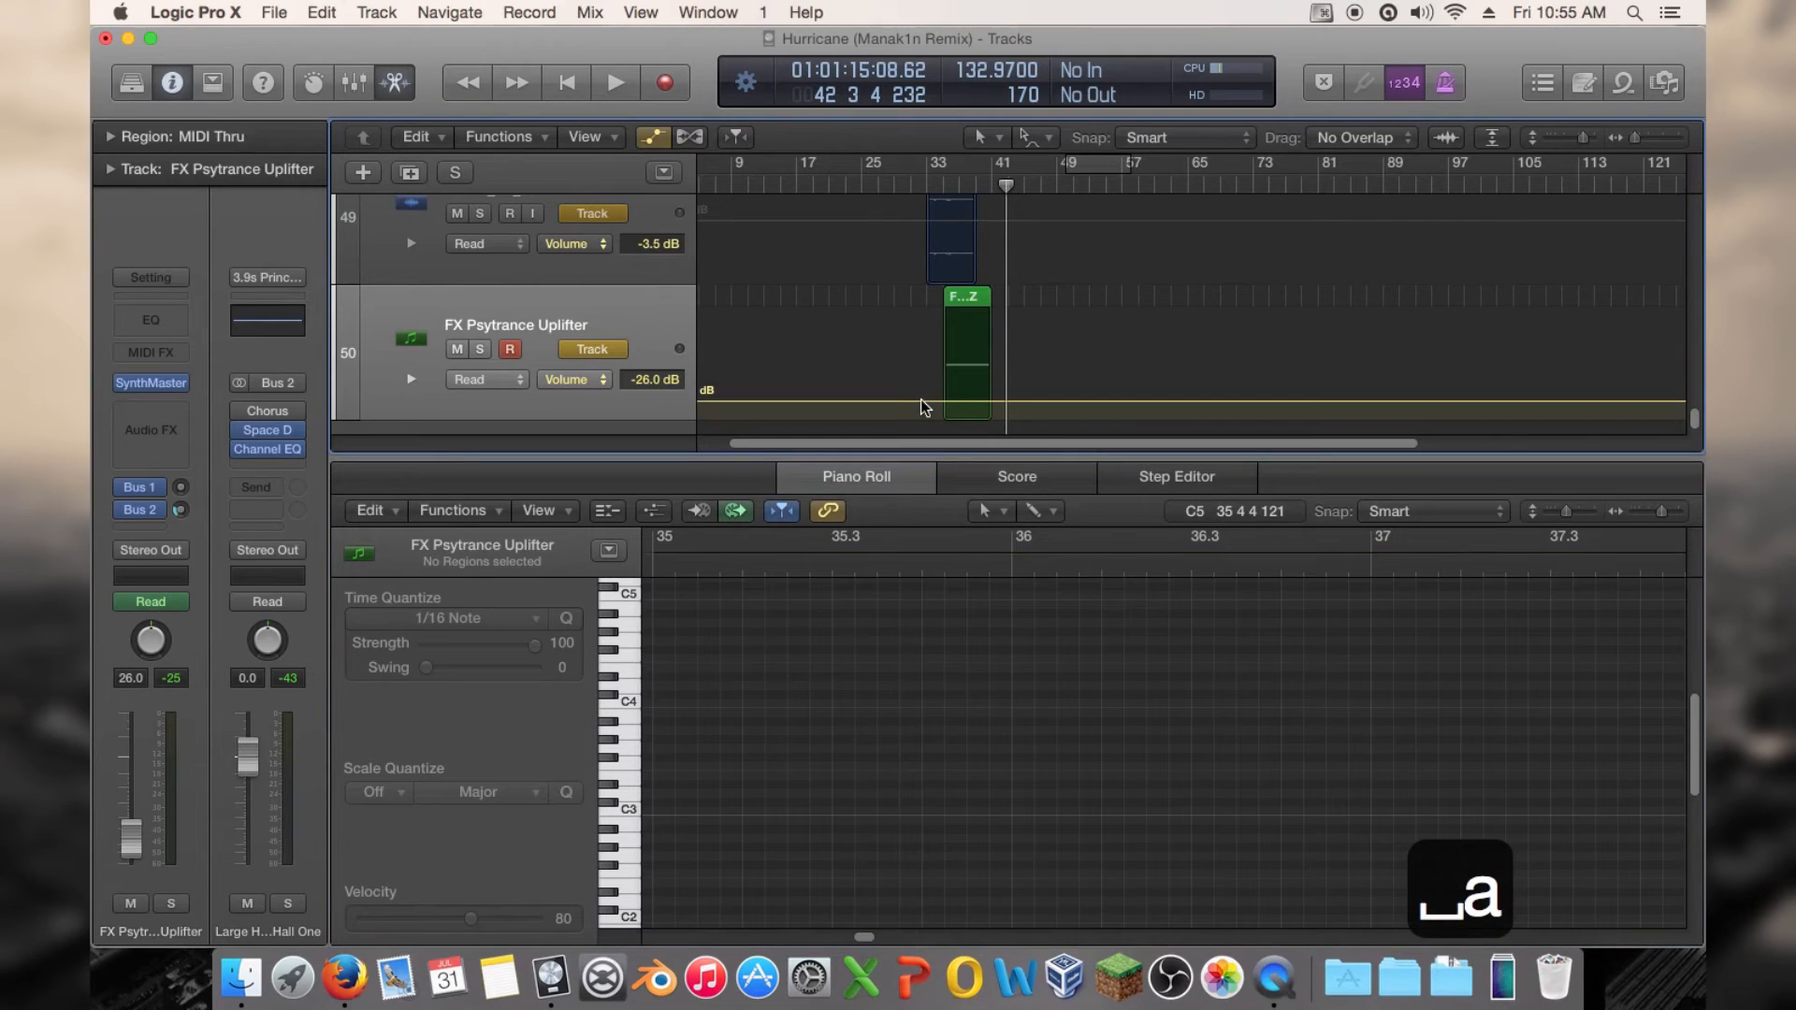
click(991, 402)
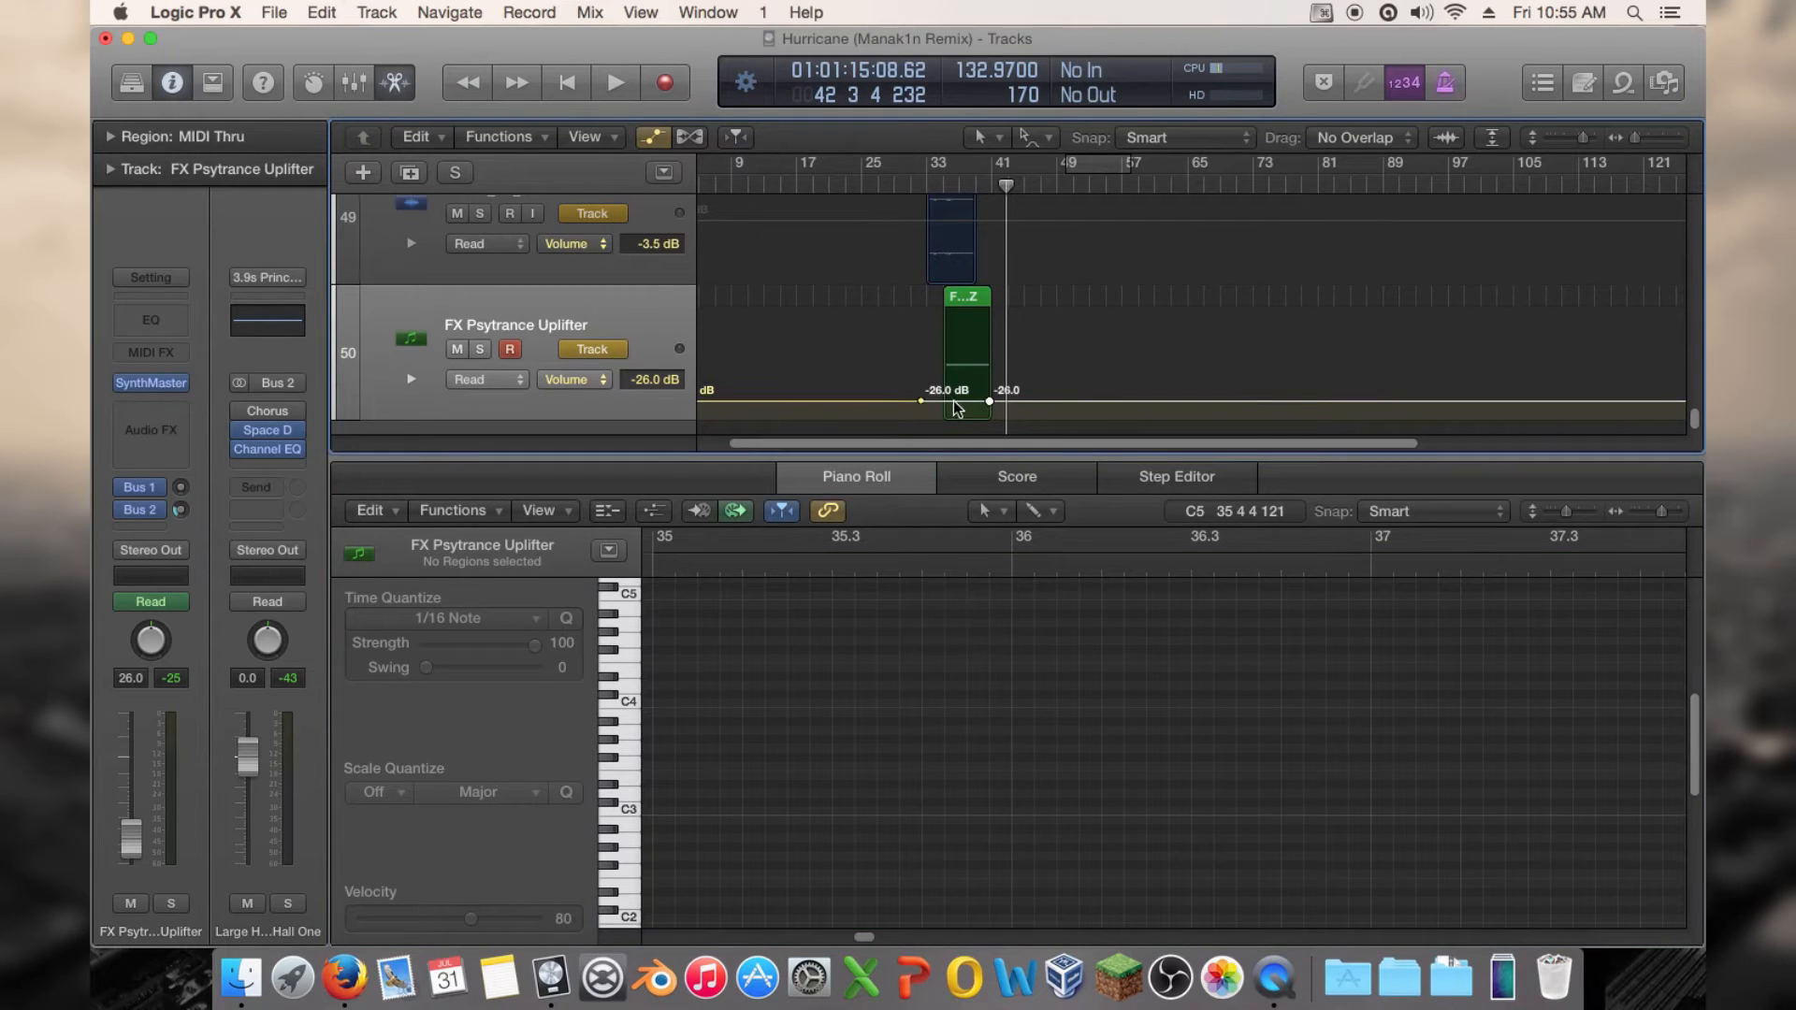
drag(942, 403, 942, 418)
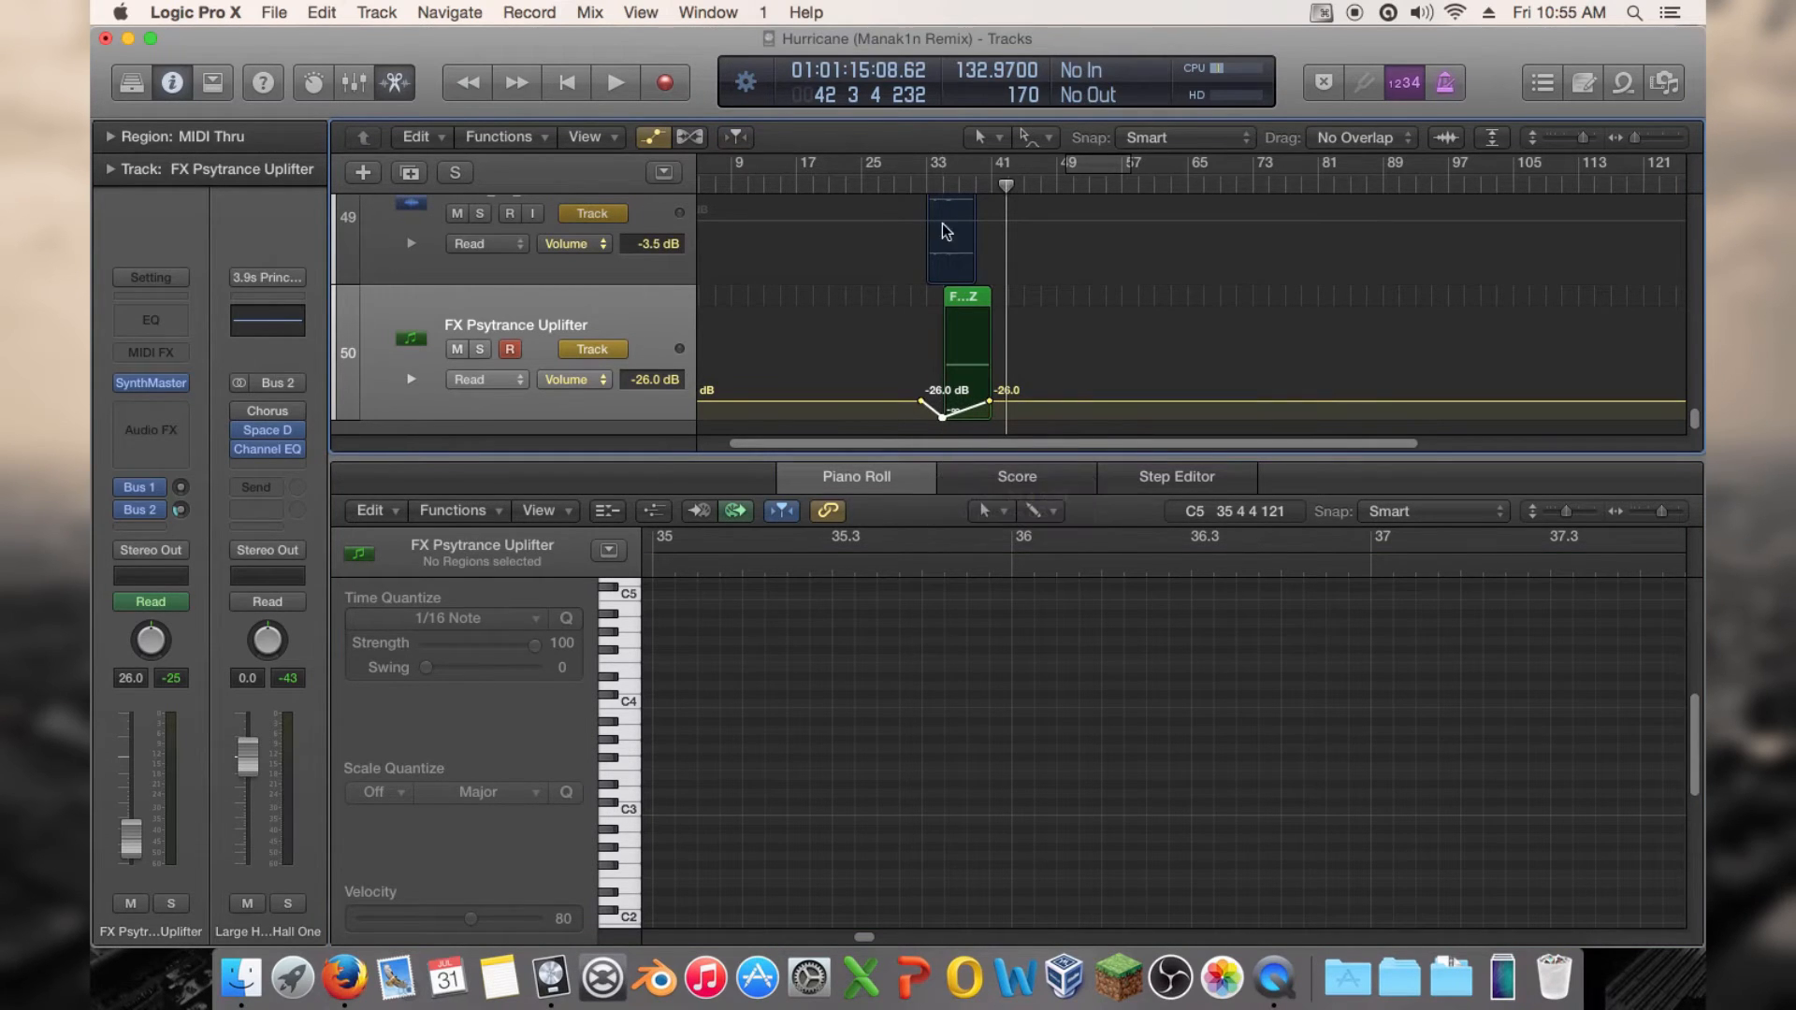
key(space)
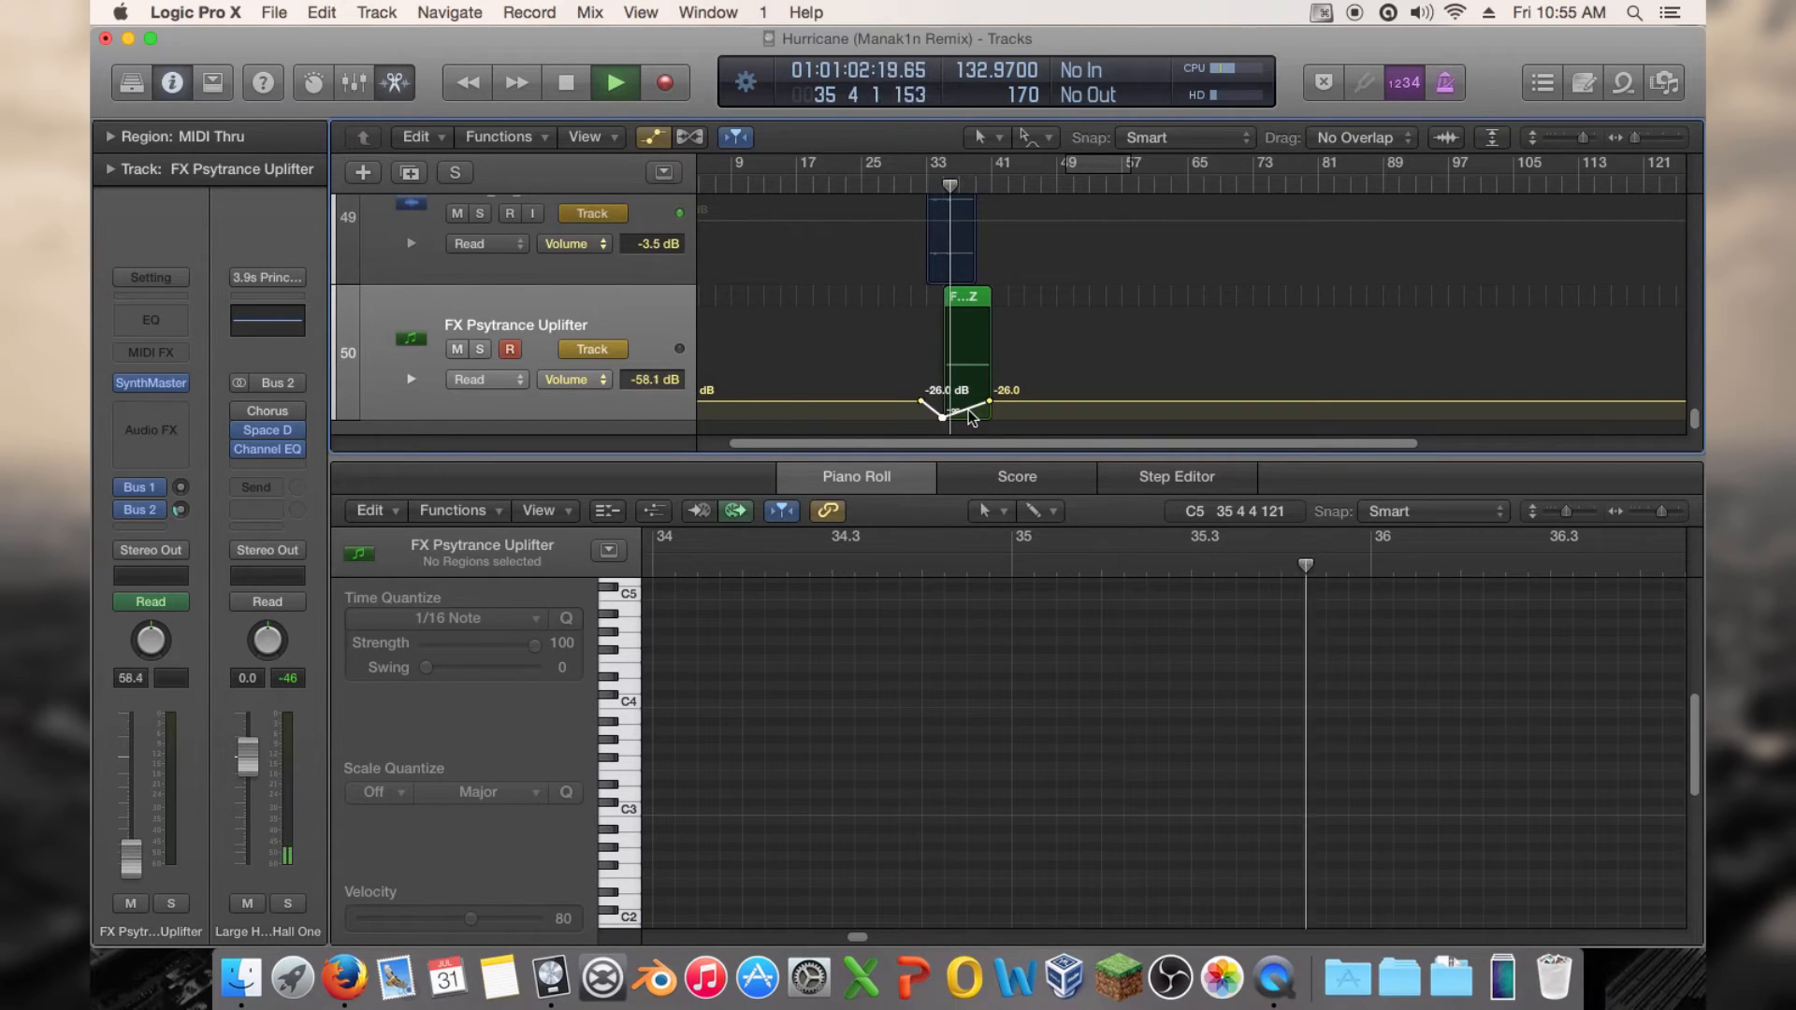
drag(967, 409, 966, 407)
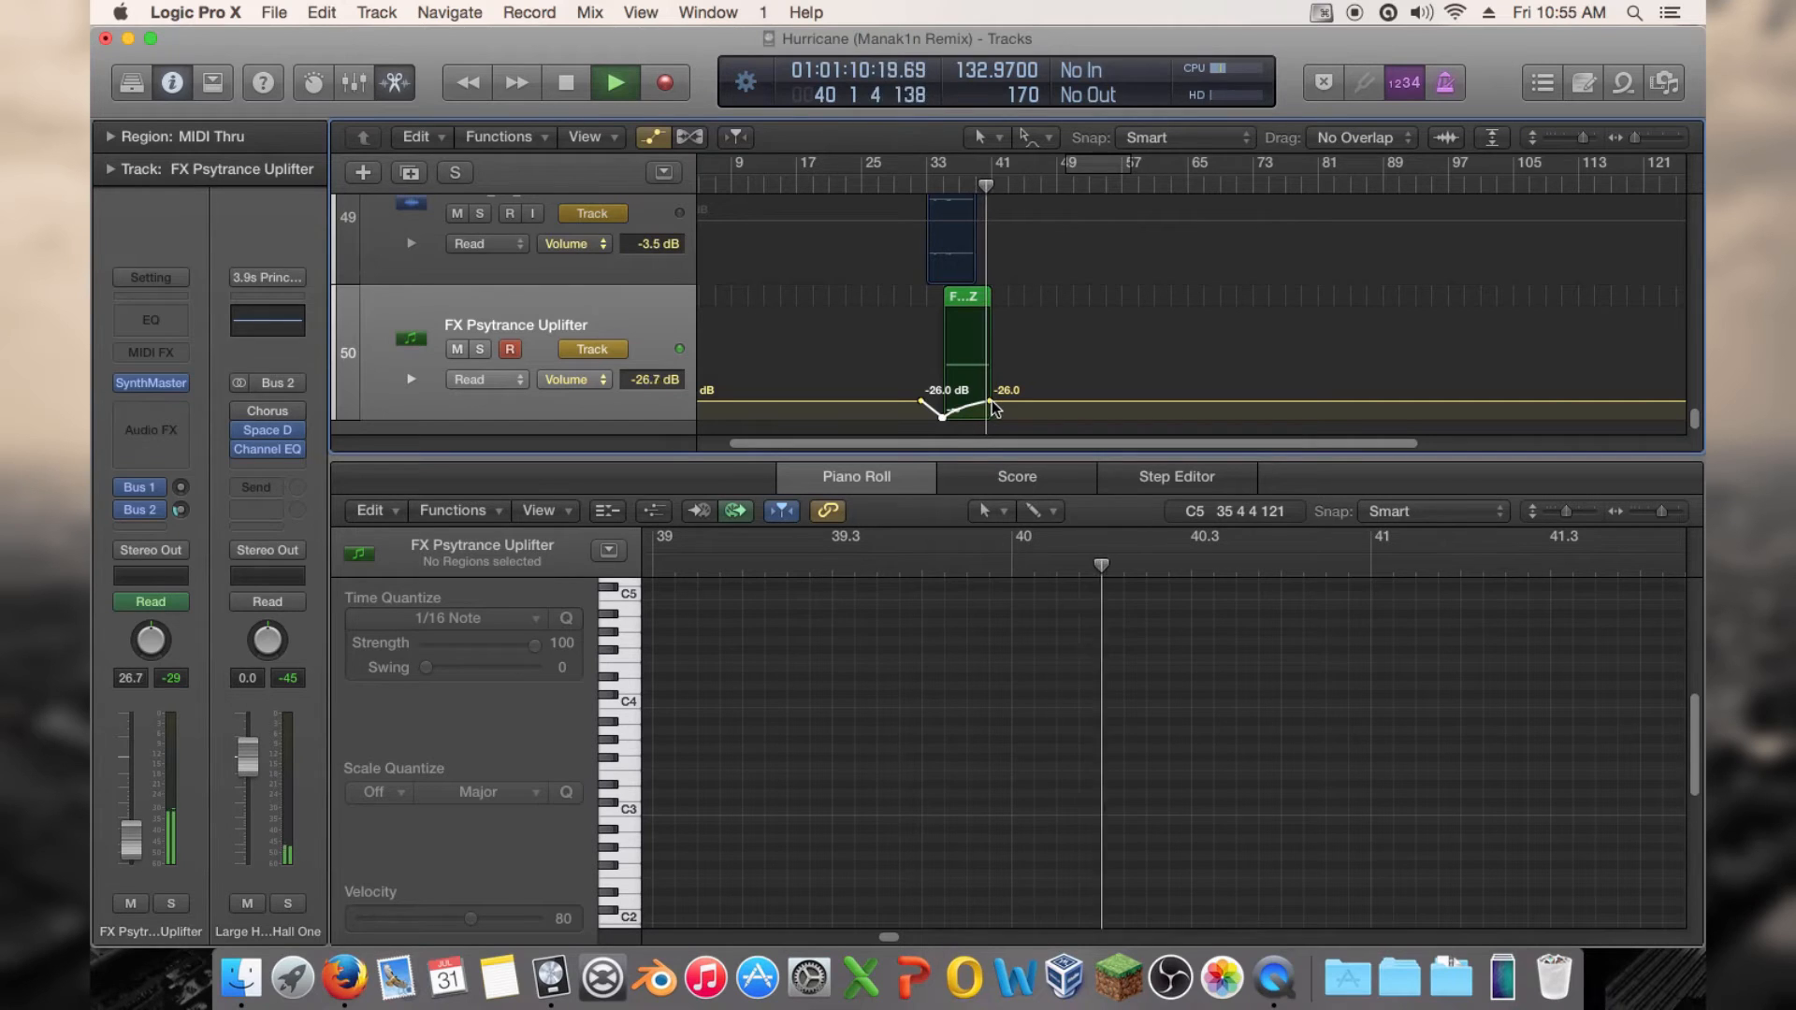
Play the uplifter from about bar 35 and examine the Env1, Env2 and Env3 envelopes of its SynthMaster instrument
click(153, 383)
key(space)
click(853, 363)
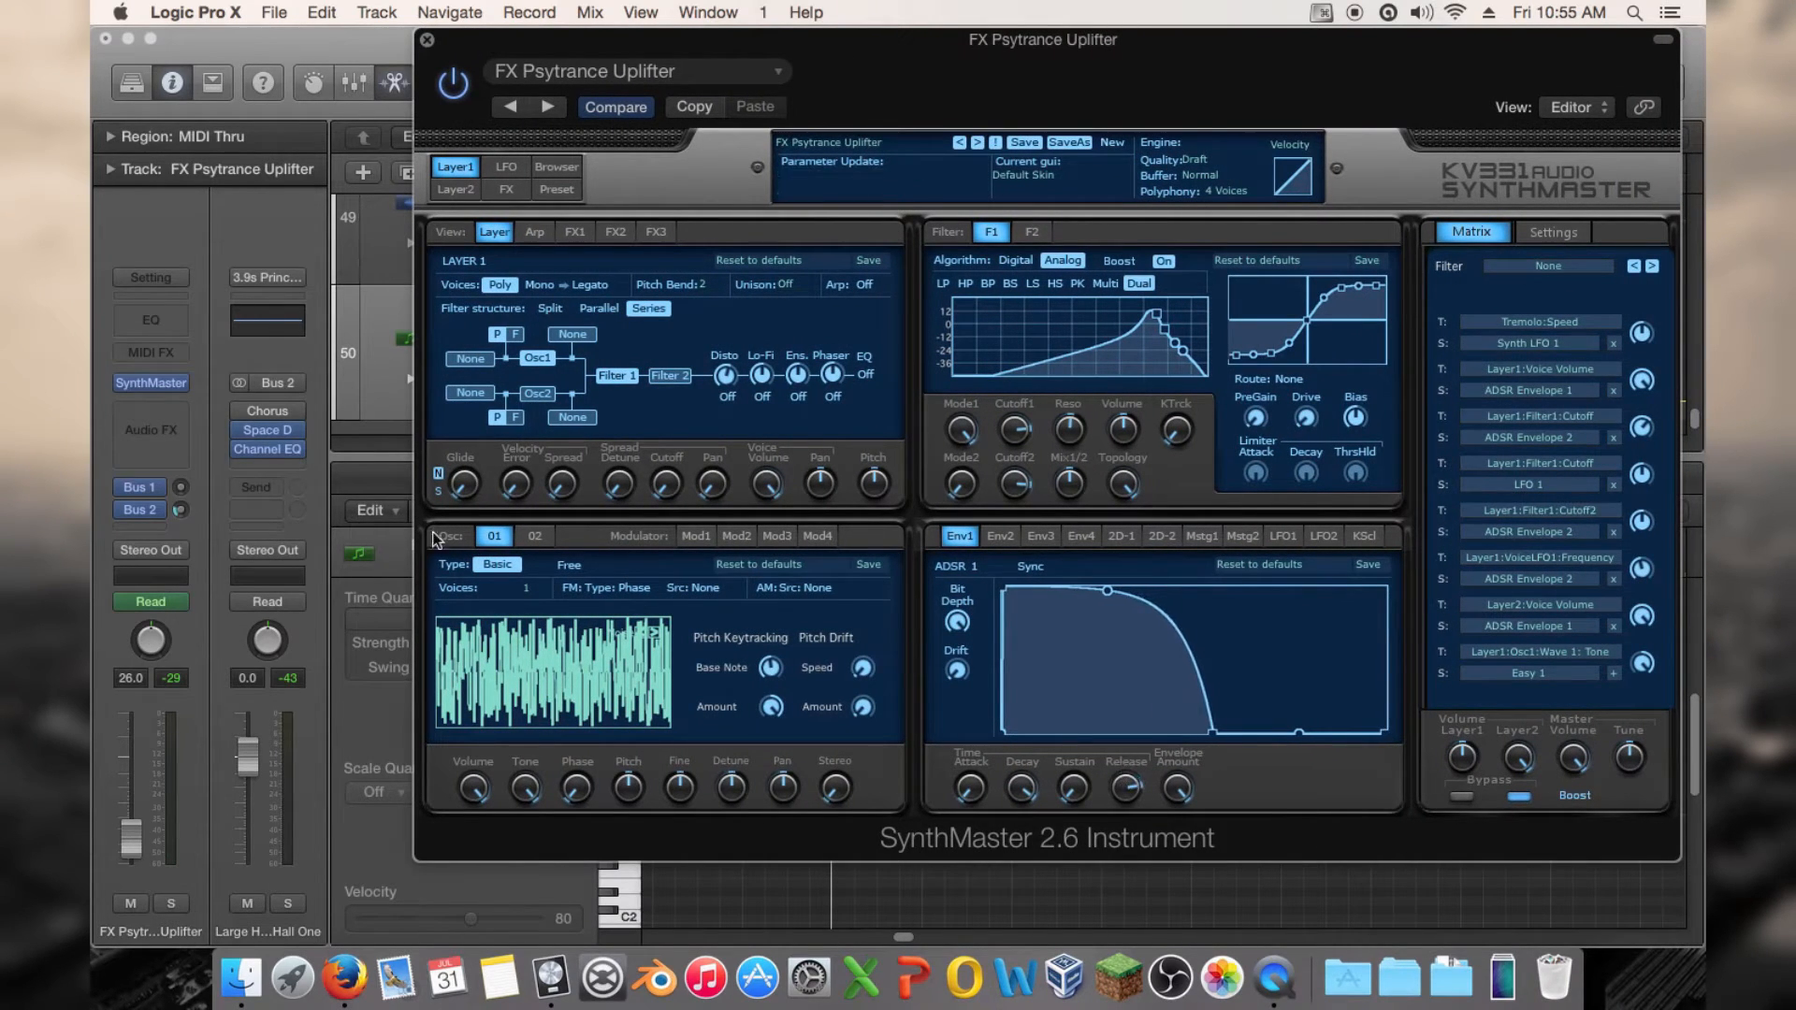
click(427, 41)
click(945, 180)
key(space)
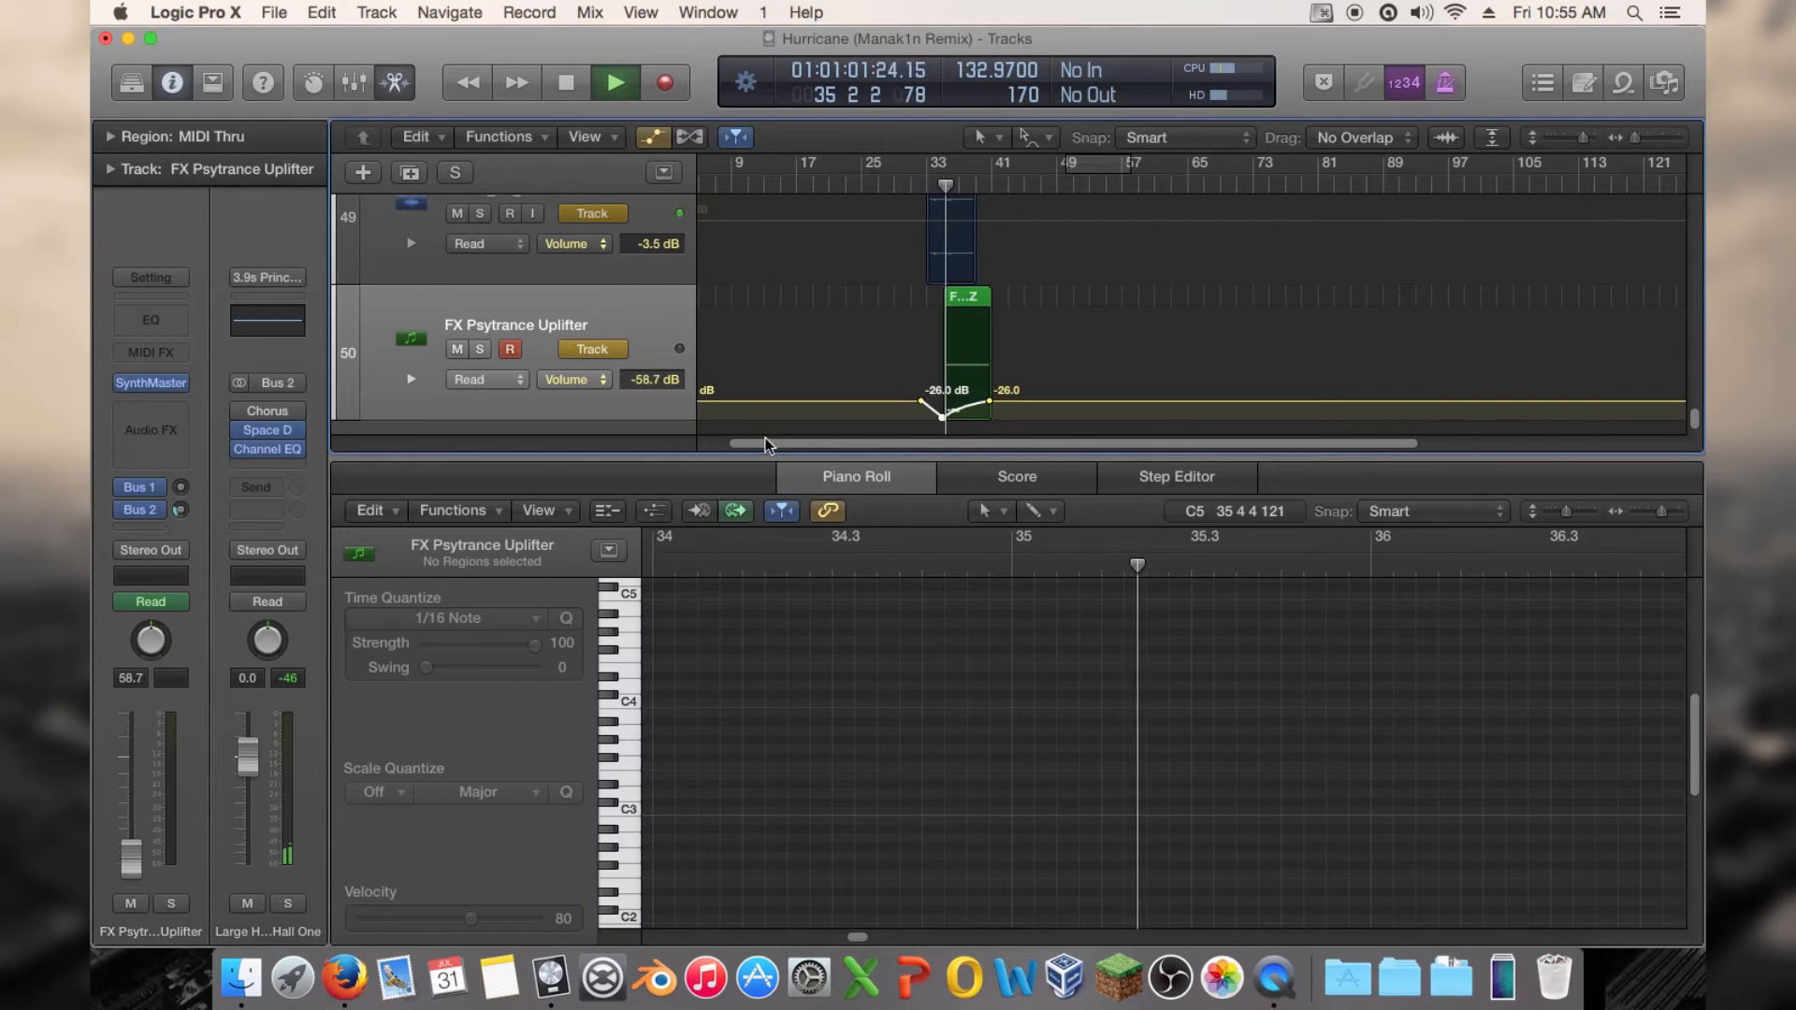
click(151, 383)
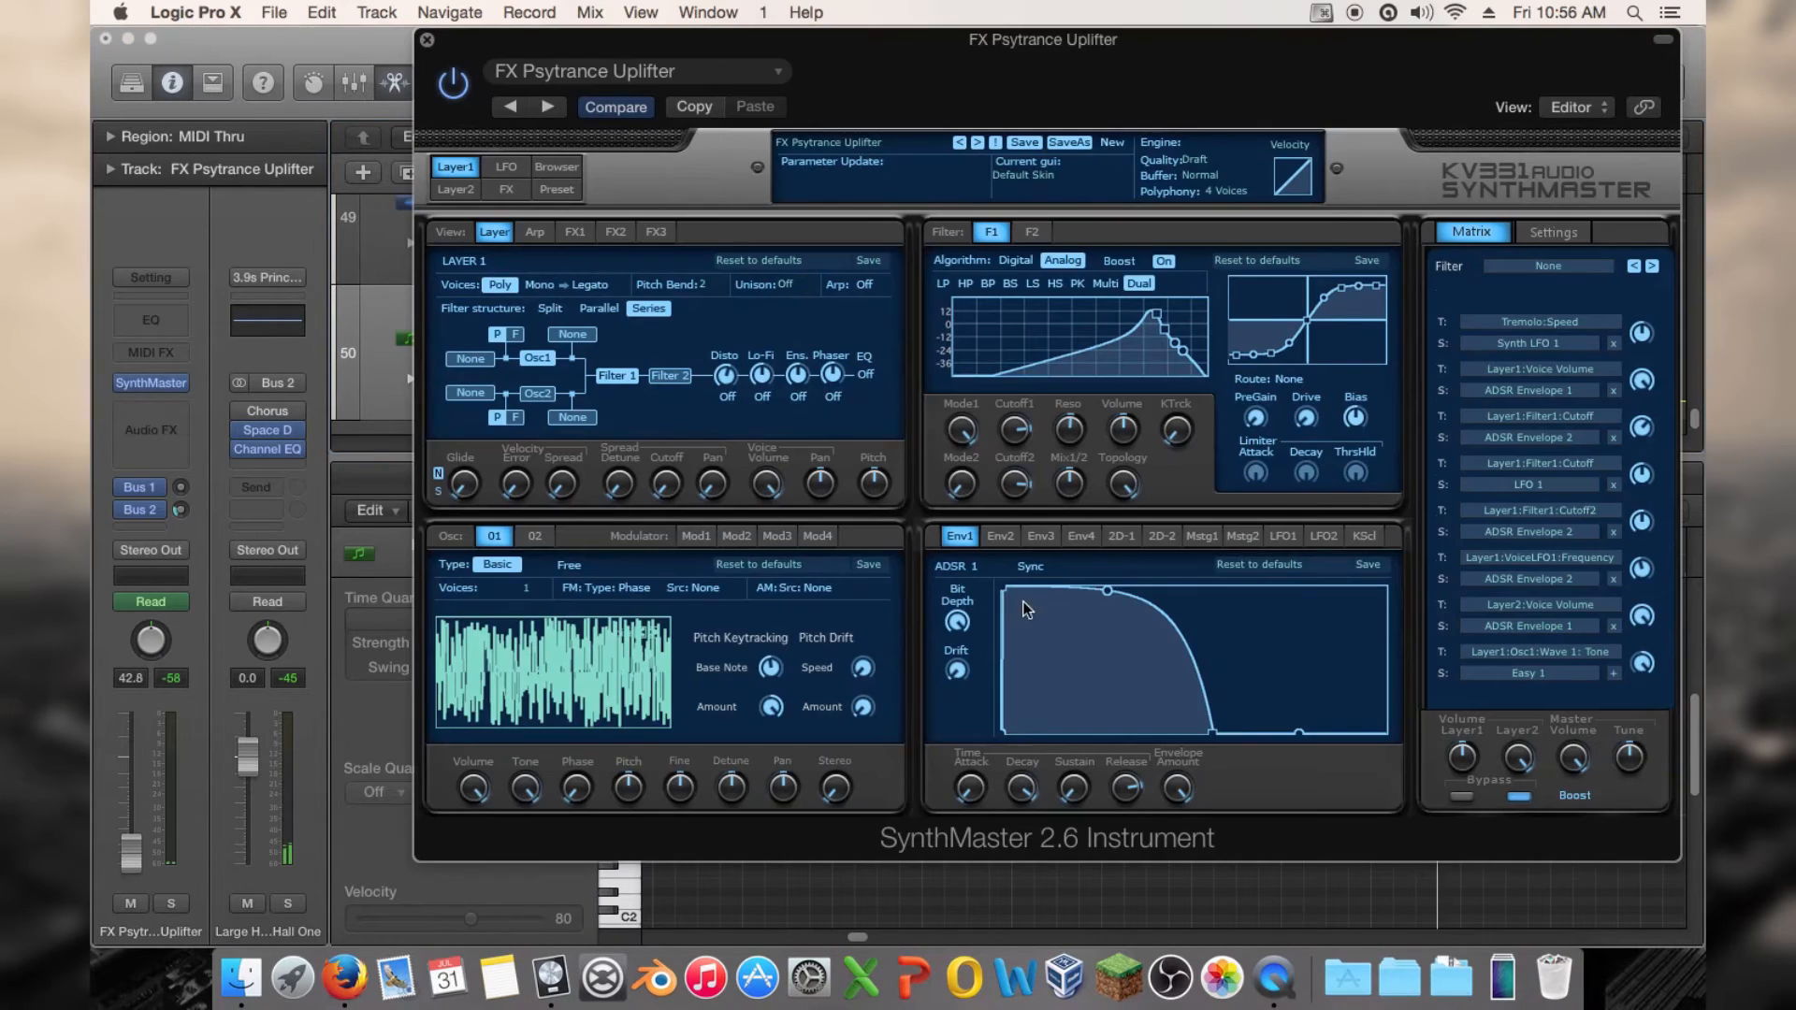
click(1003, 538)
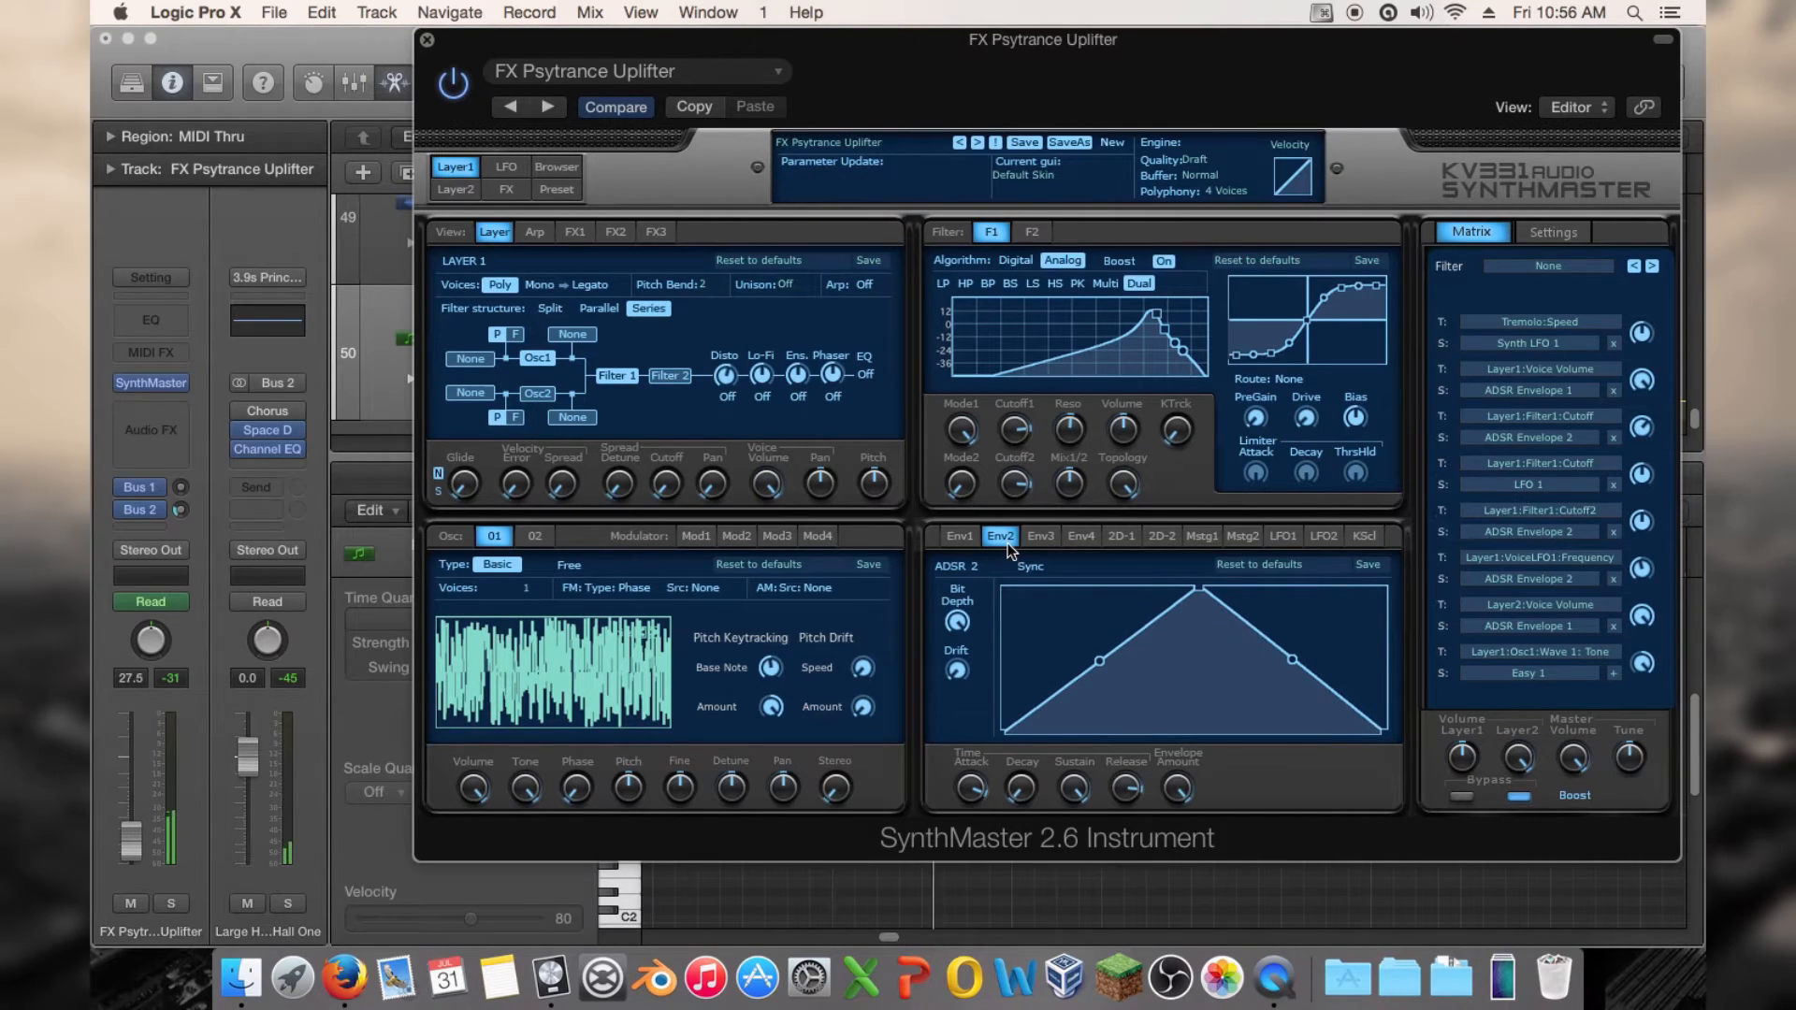
click(1041, 537)
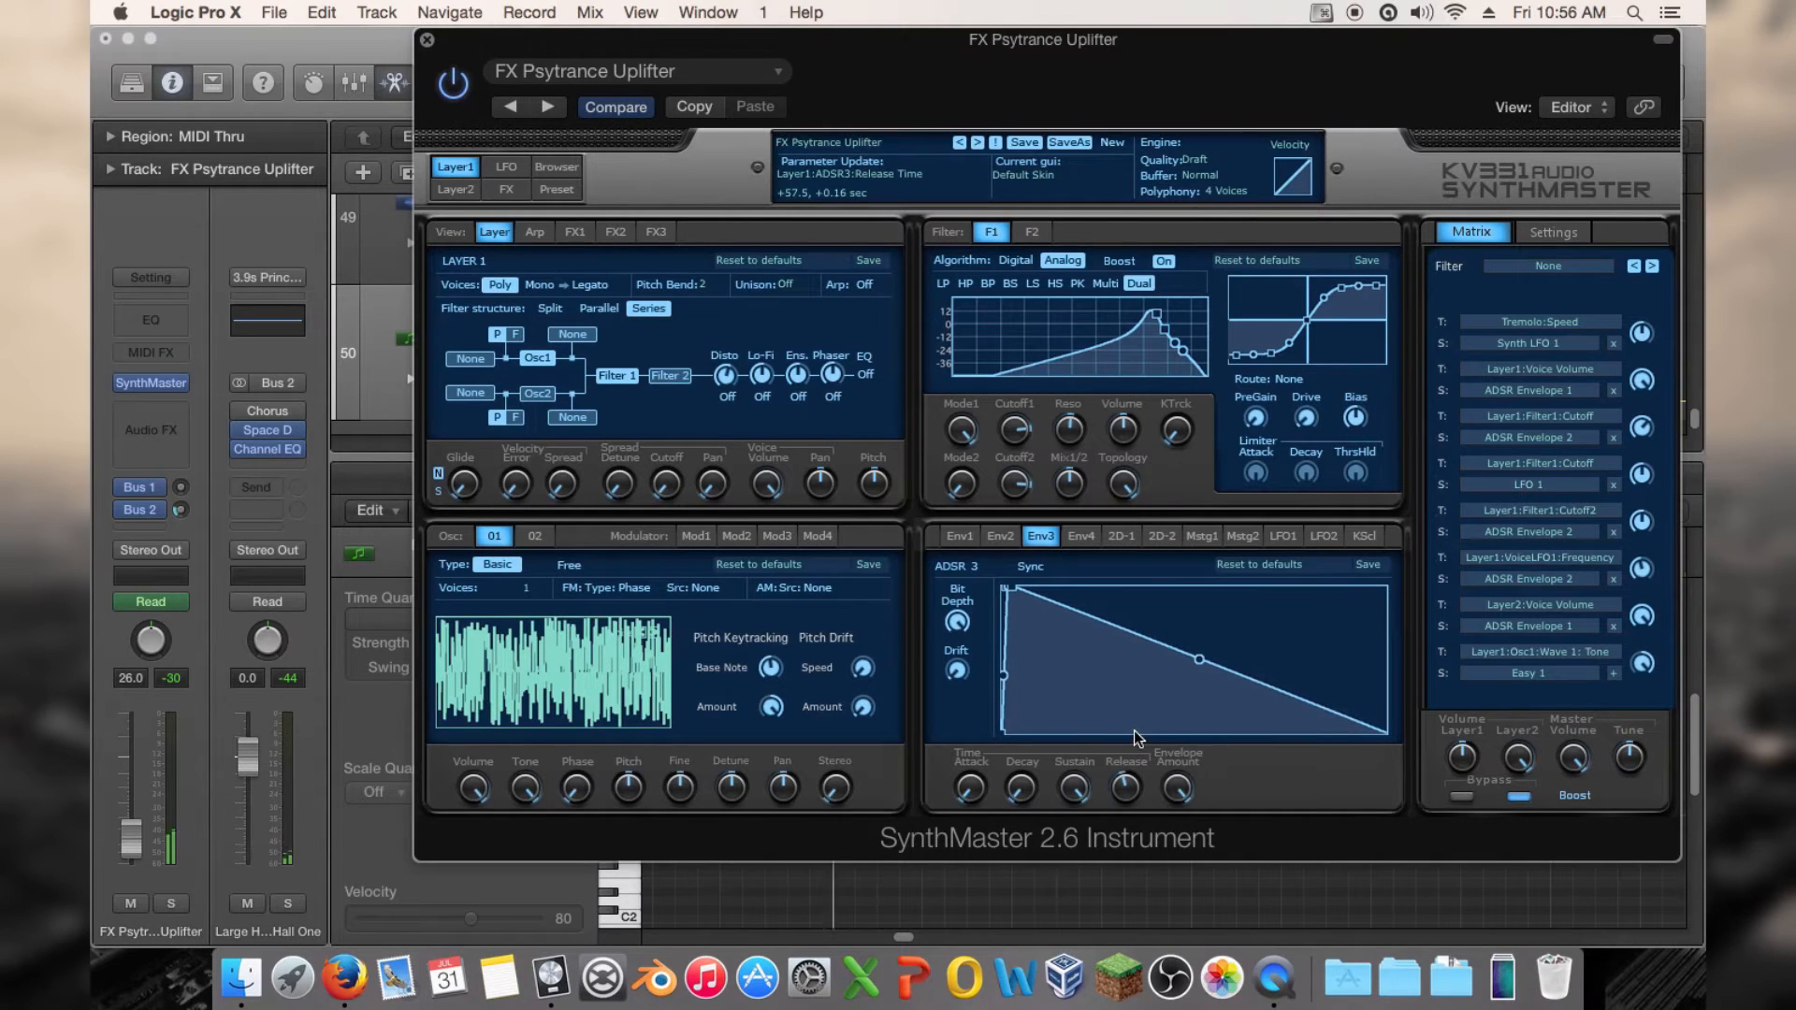
click(426, 42)
key(space)
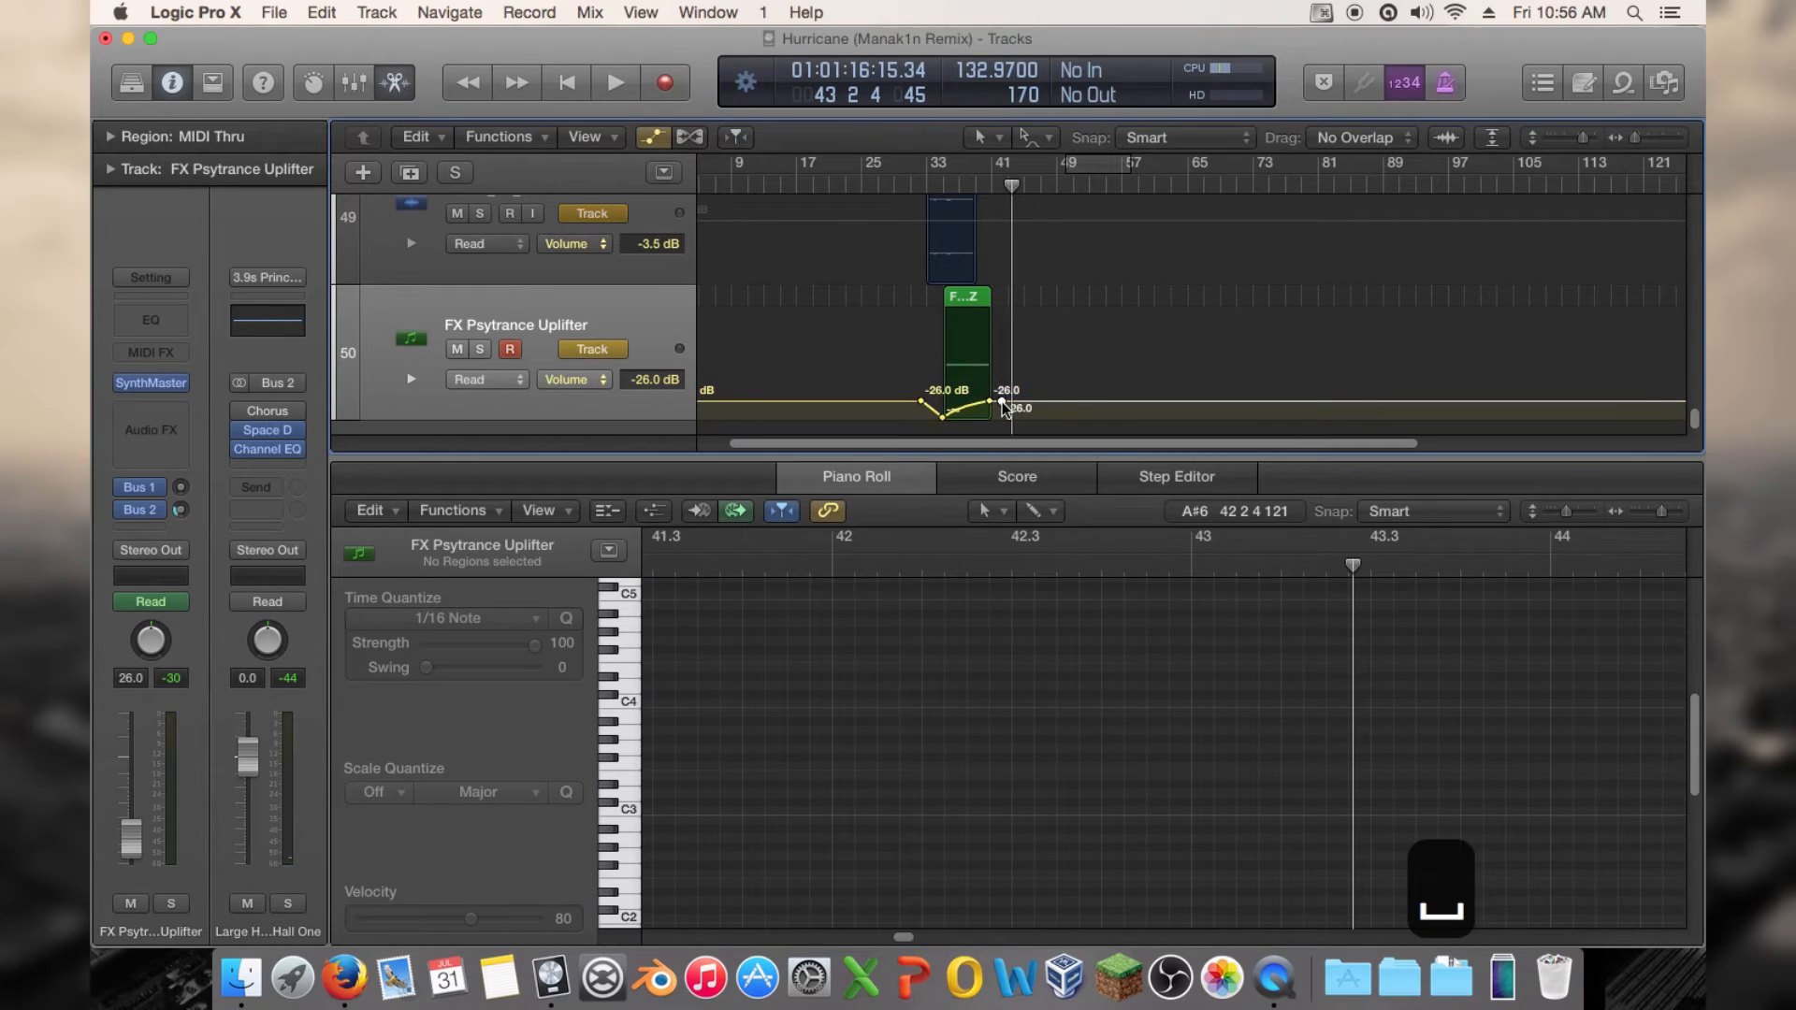
Automate the uplifter's volume to fall from -26.0 dB to silence at about bar 42, after its region ends
drag(1635, 140, 1651, 141)
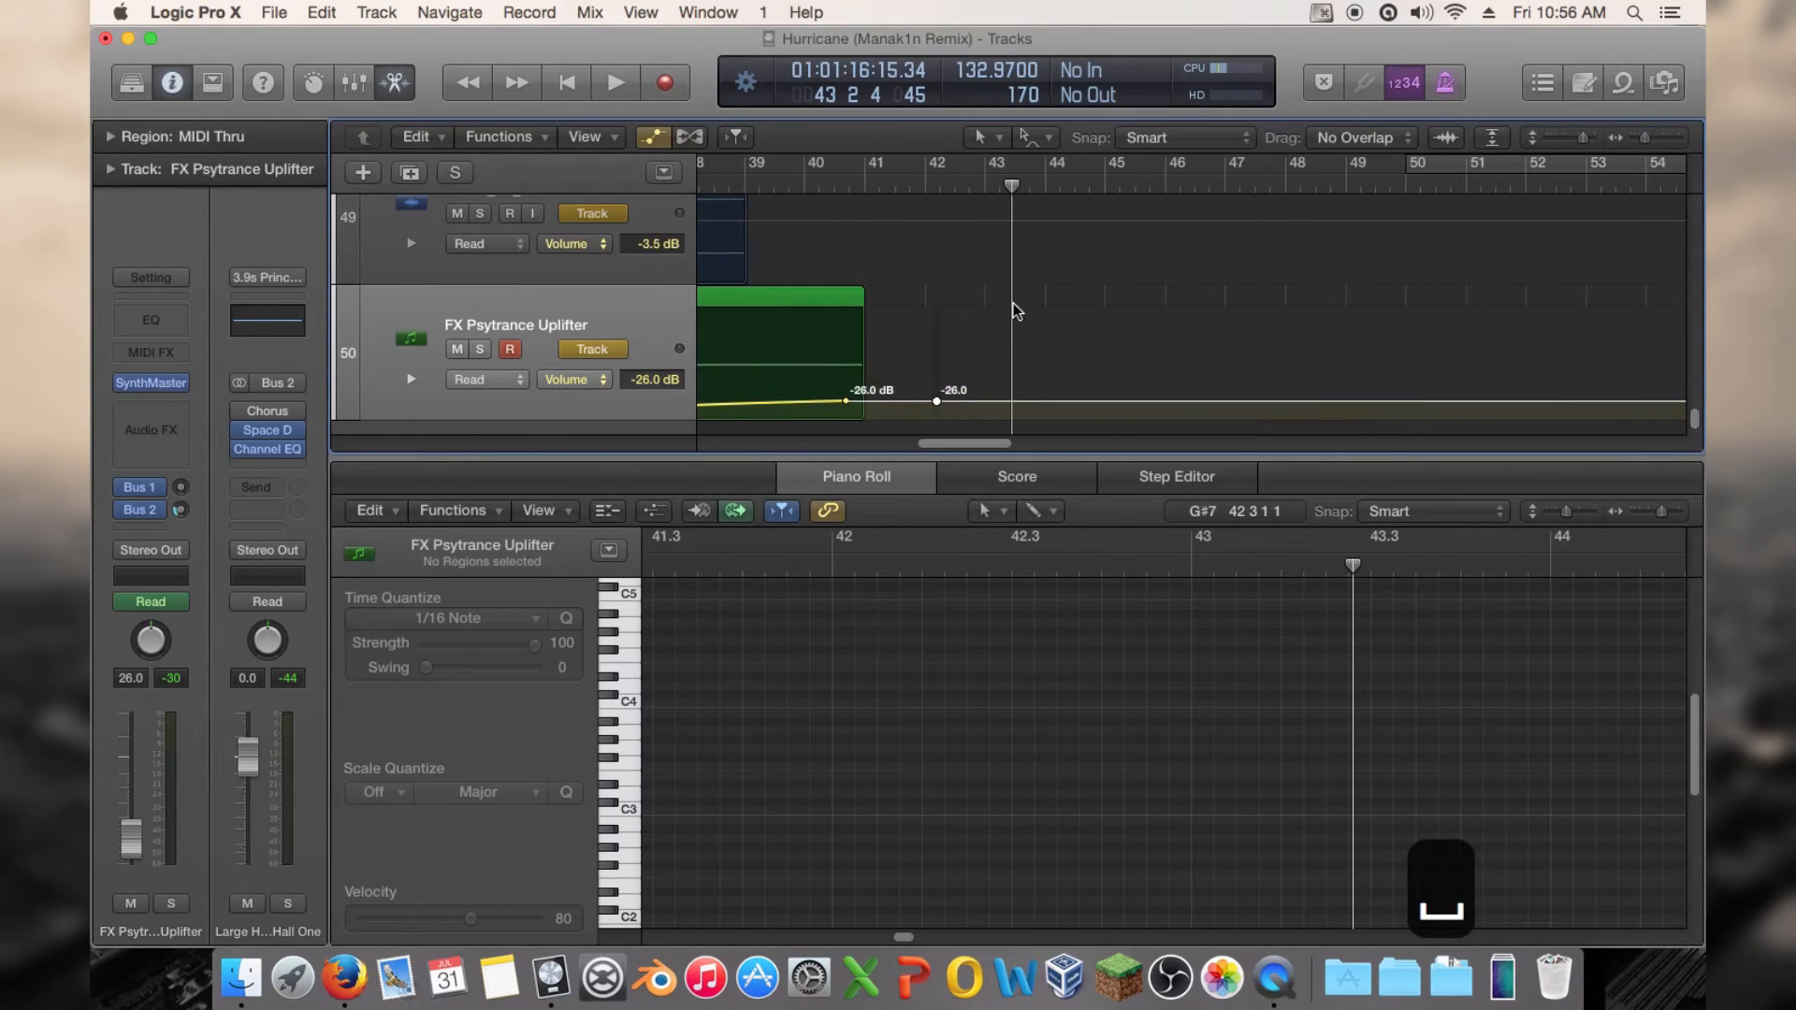
drag(903, 403, 936, 453)
click(936, 402)
drag(1639, 138, 1635, 138)
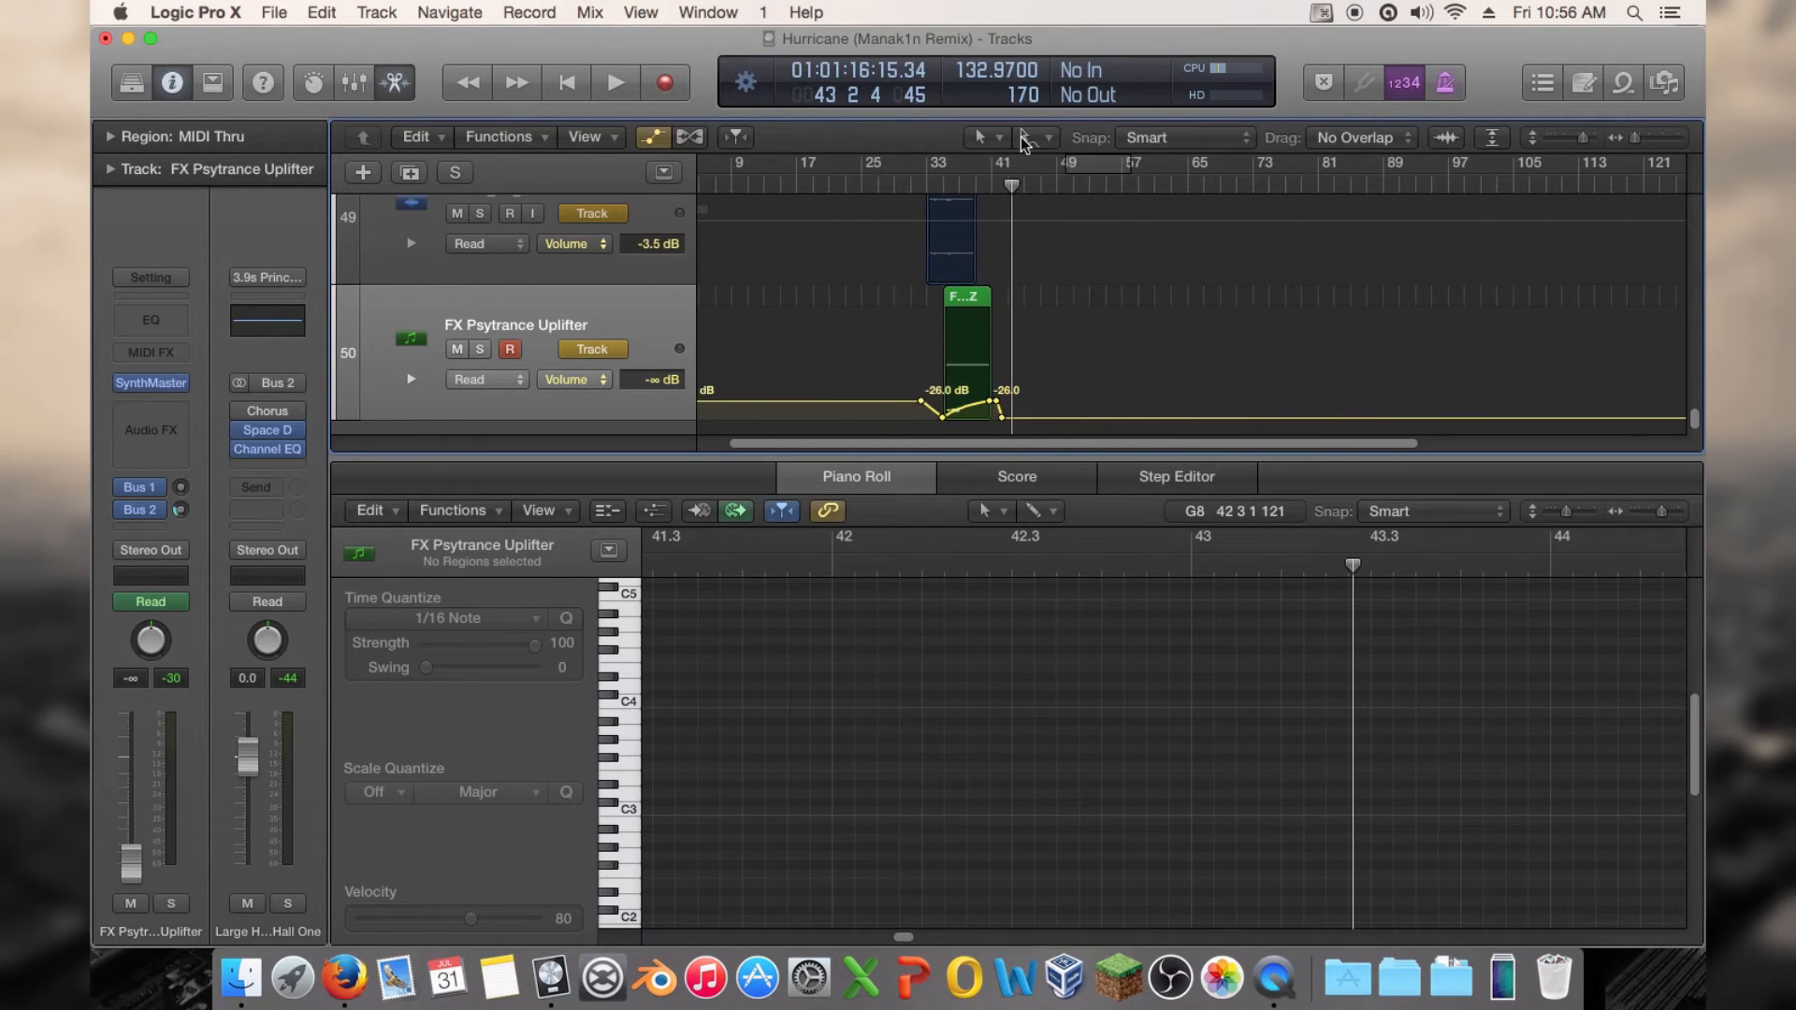
Play the transition from about bar 27 with the automation and Piano Roll hidden, and select the DannyDarko Hurricane vocals track
click(884, 178)
key(space)
key(a)
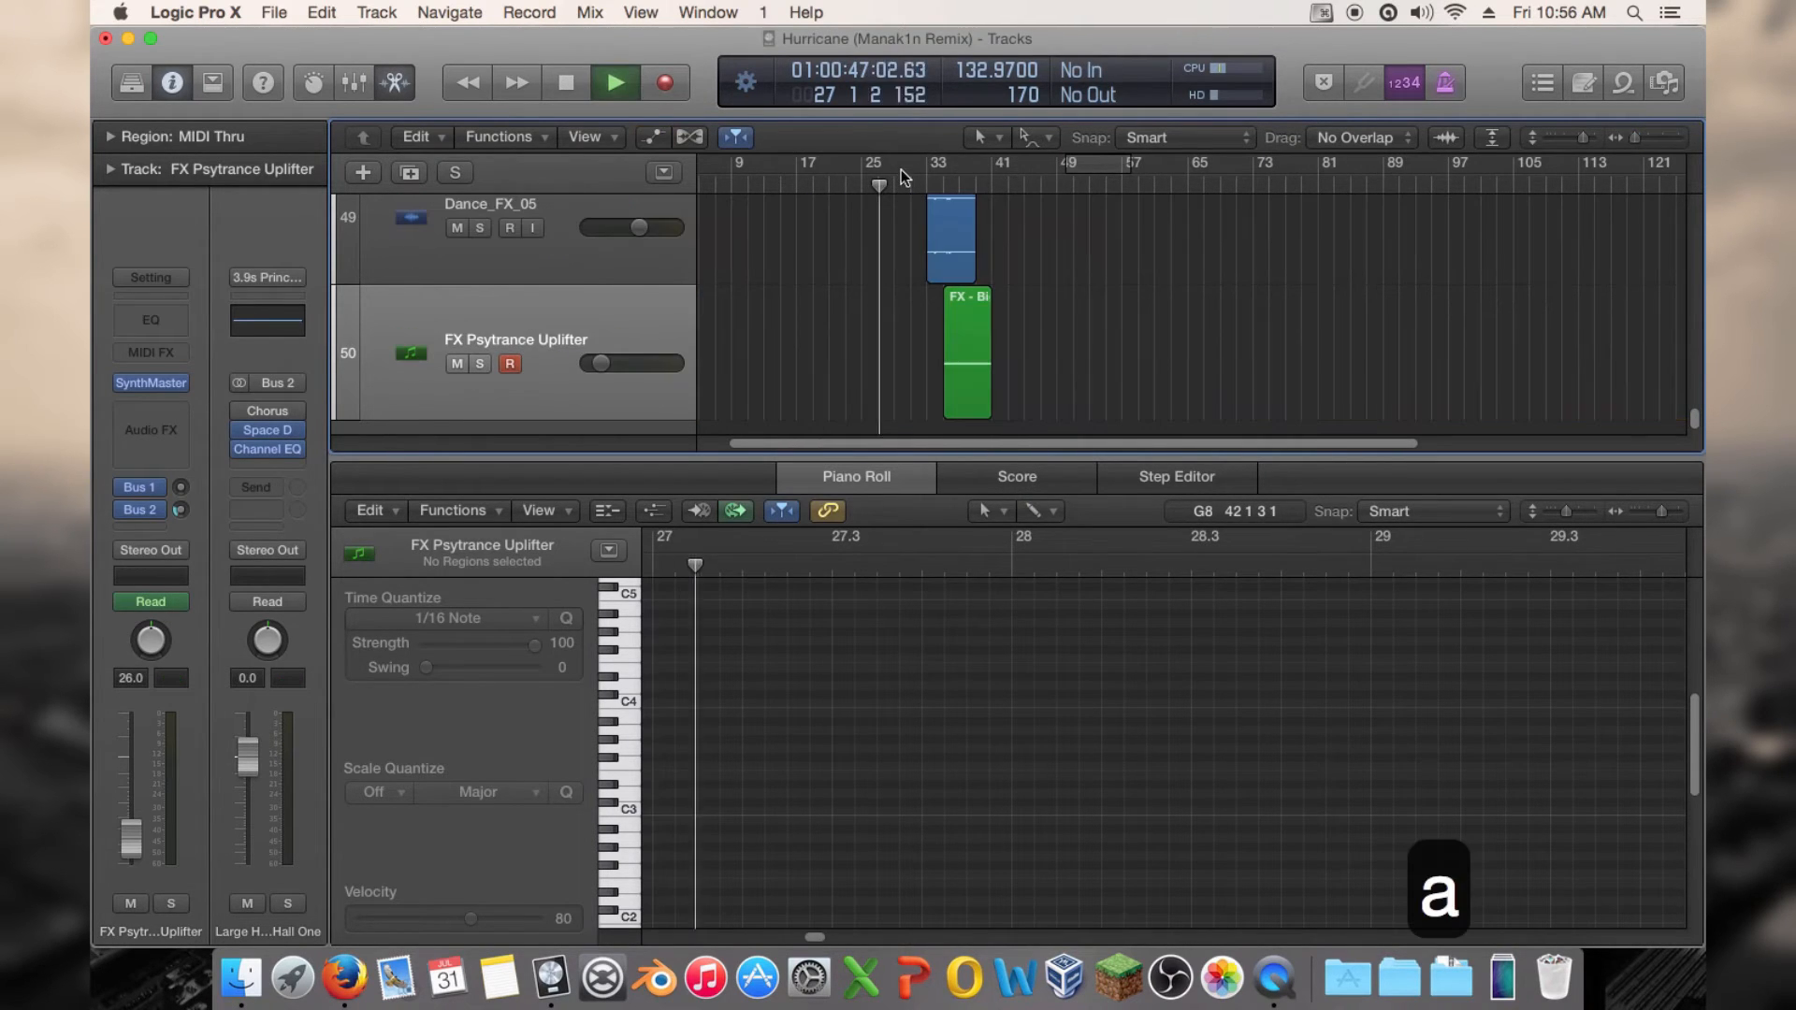
double_click(929, 457)
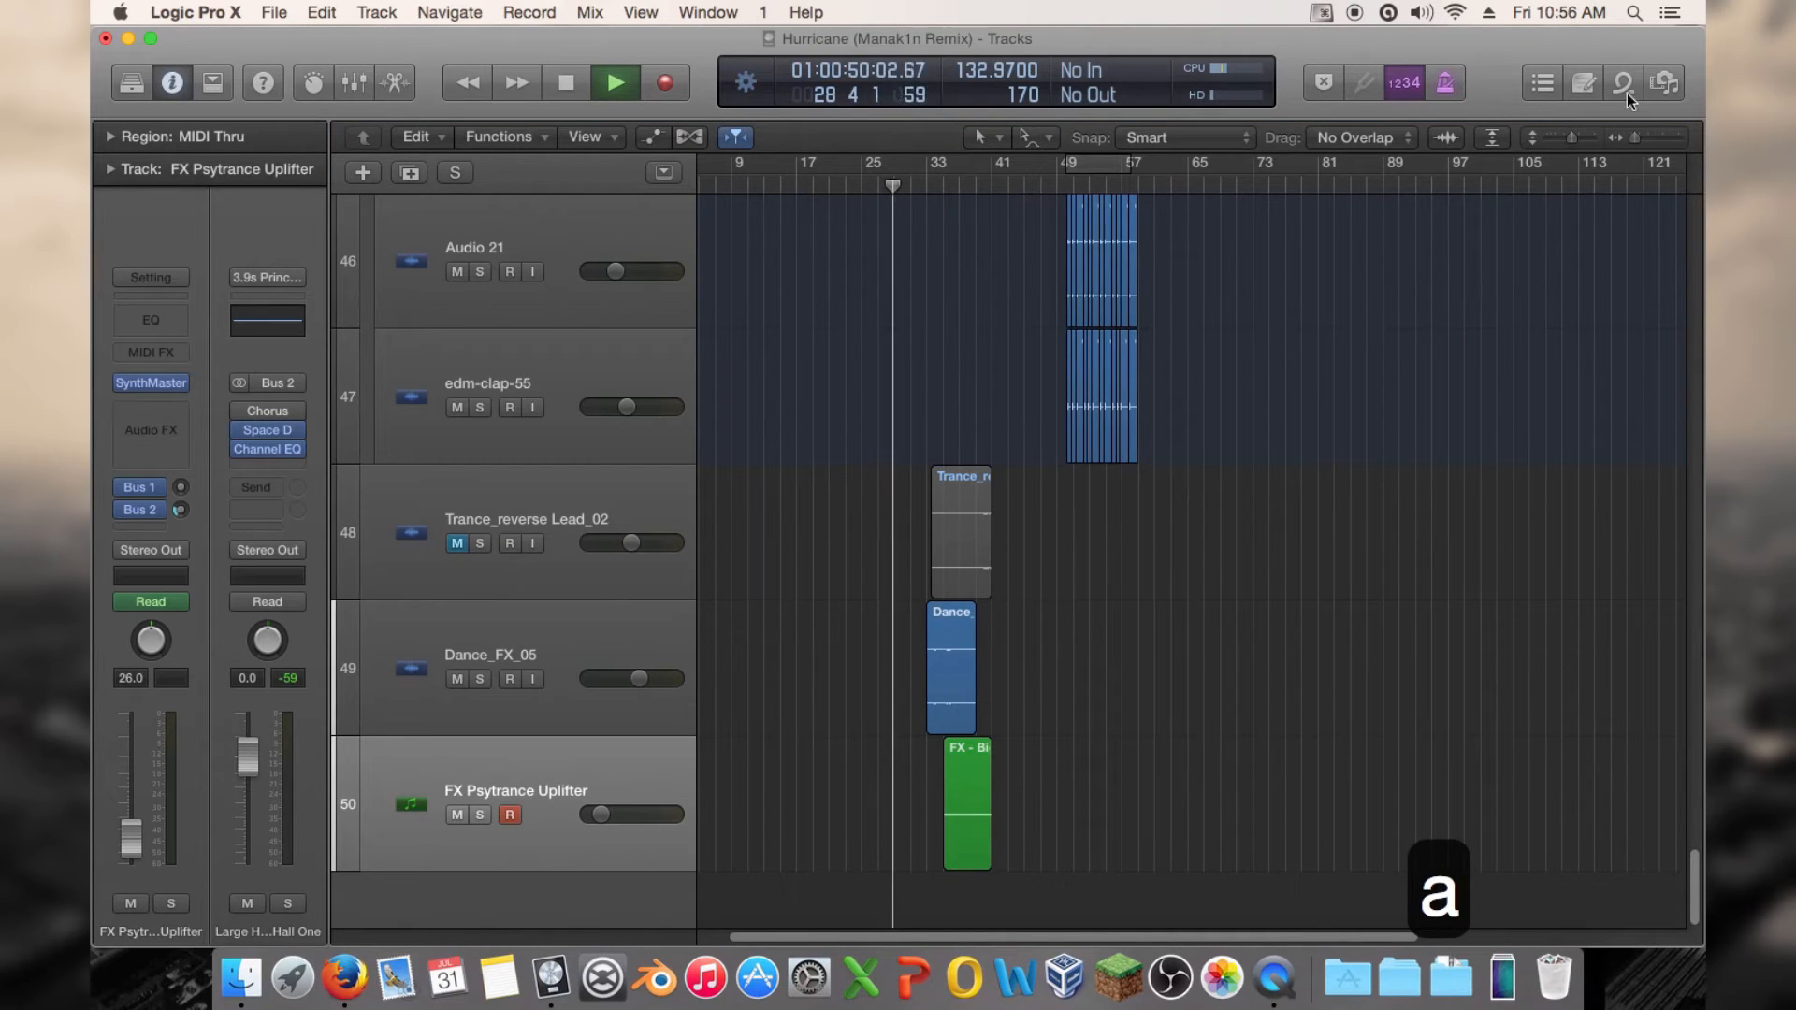
drag(1572, 139, 1544, 142)
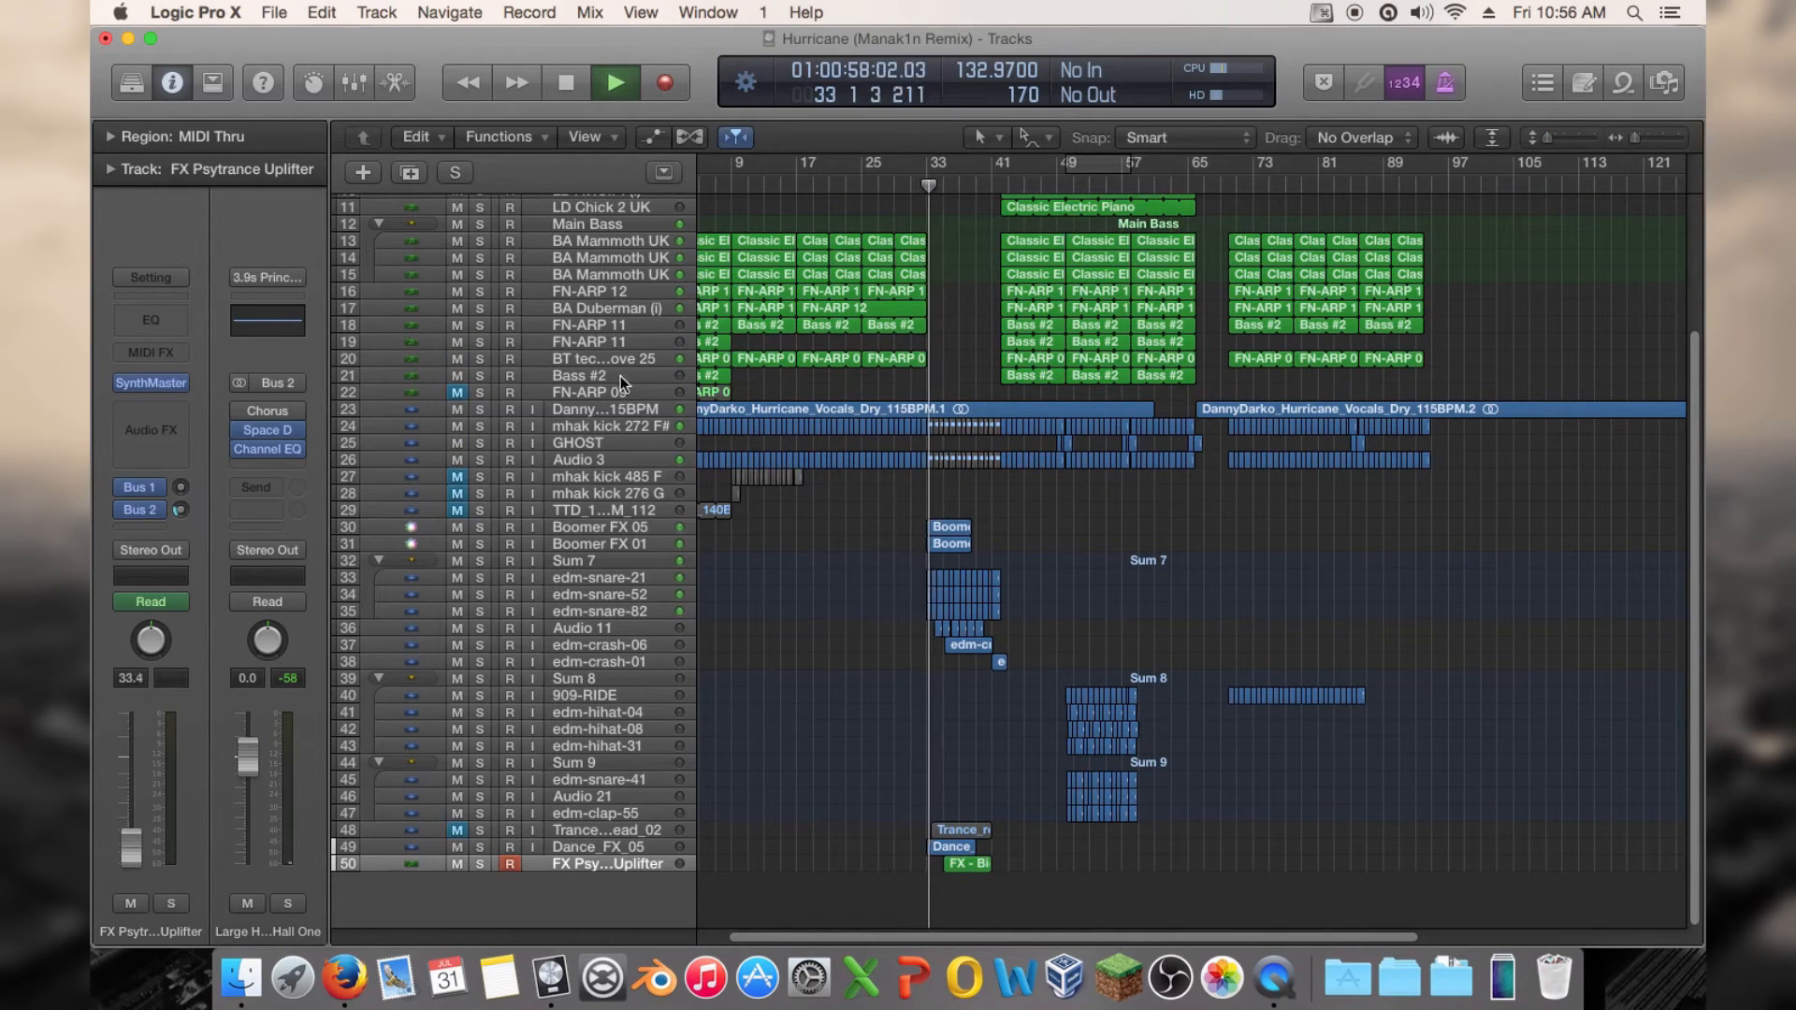
click(592, 406)
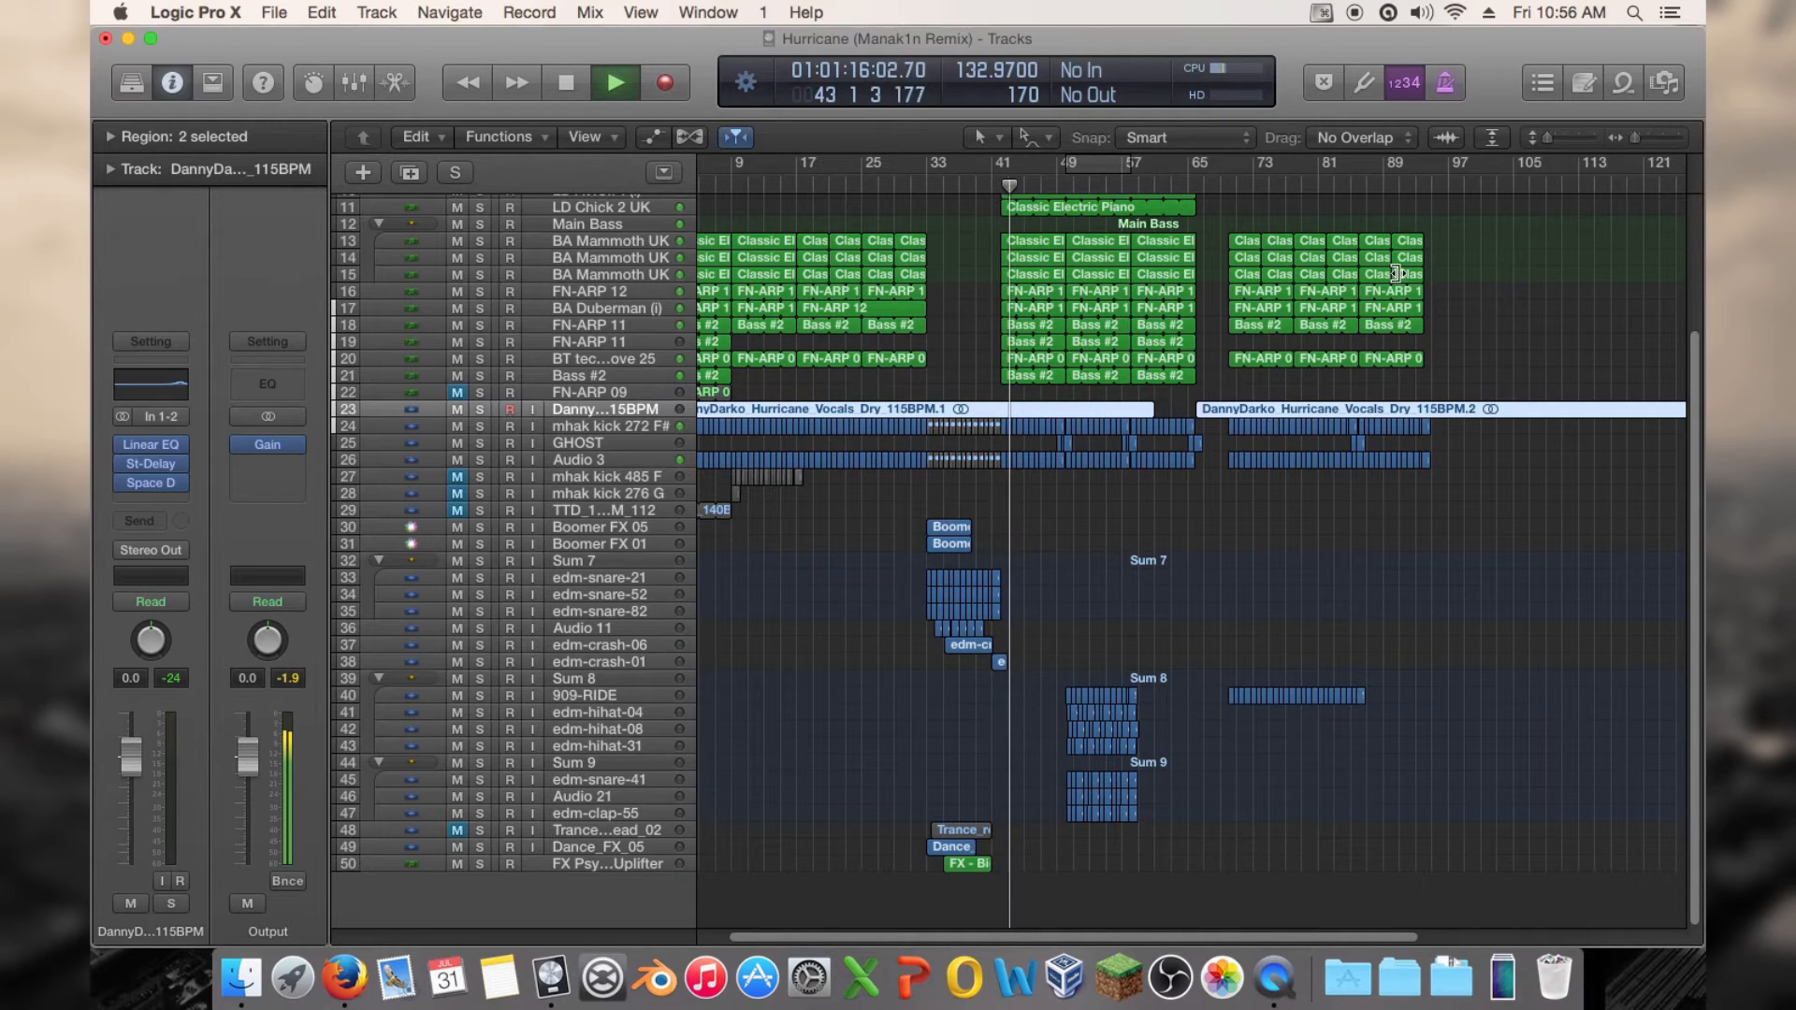
key(space)
Extend the Trance_reverse Lead_02 region past bar 41, shift it slightly later, and trim its length to 7 3 0 0, ending at 41 4 1
drag(1634, 138, 1553, 137)
scroll(1429, 303, down, 10)
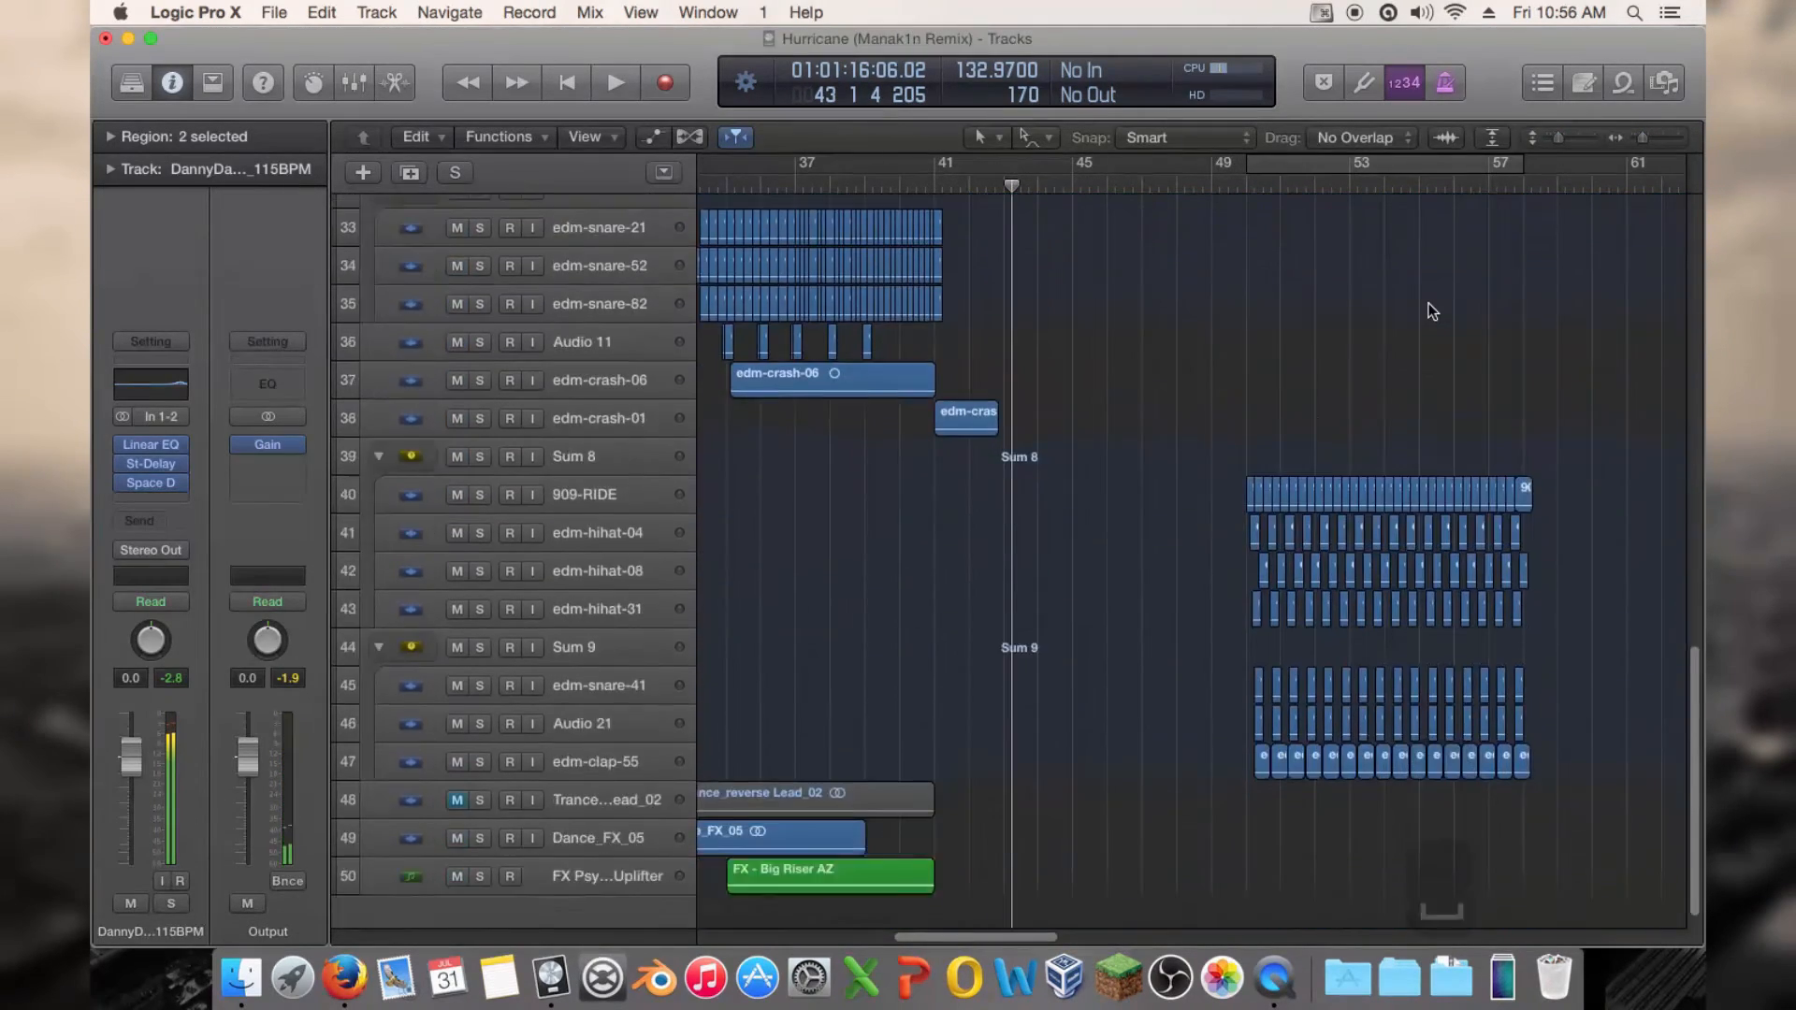
drag(926, 790, 950, 790)
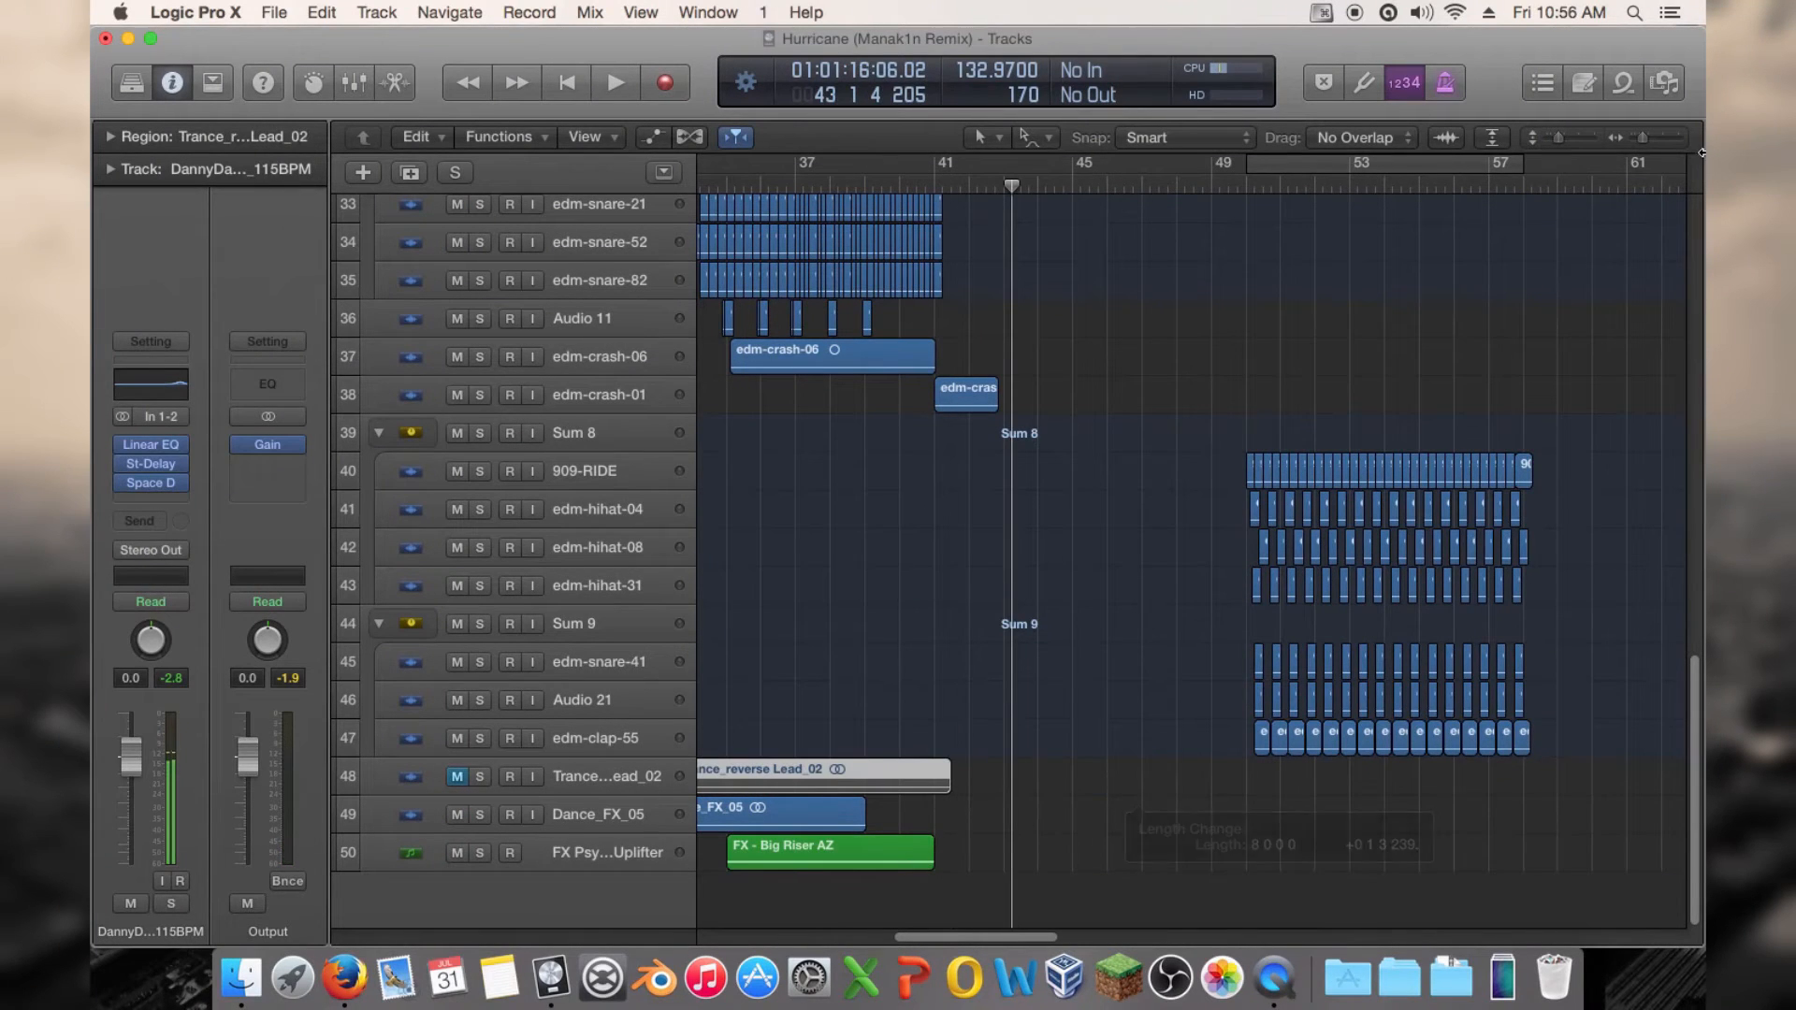
drag(1647, 138, 1578, 139)
scroll(1438, 433, down, 5)
drag(1230, 548, 1255, 541)
drag(1270, 192, 1303, 182)
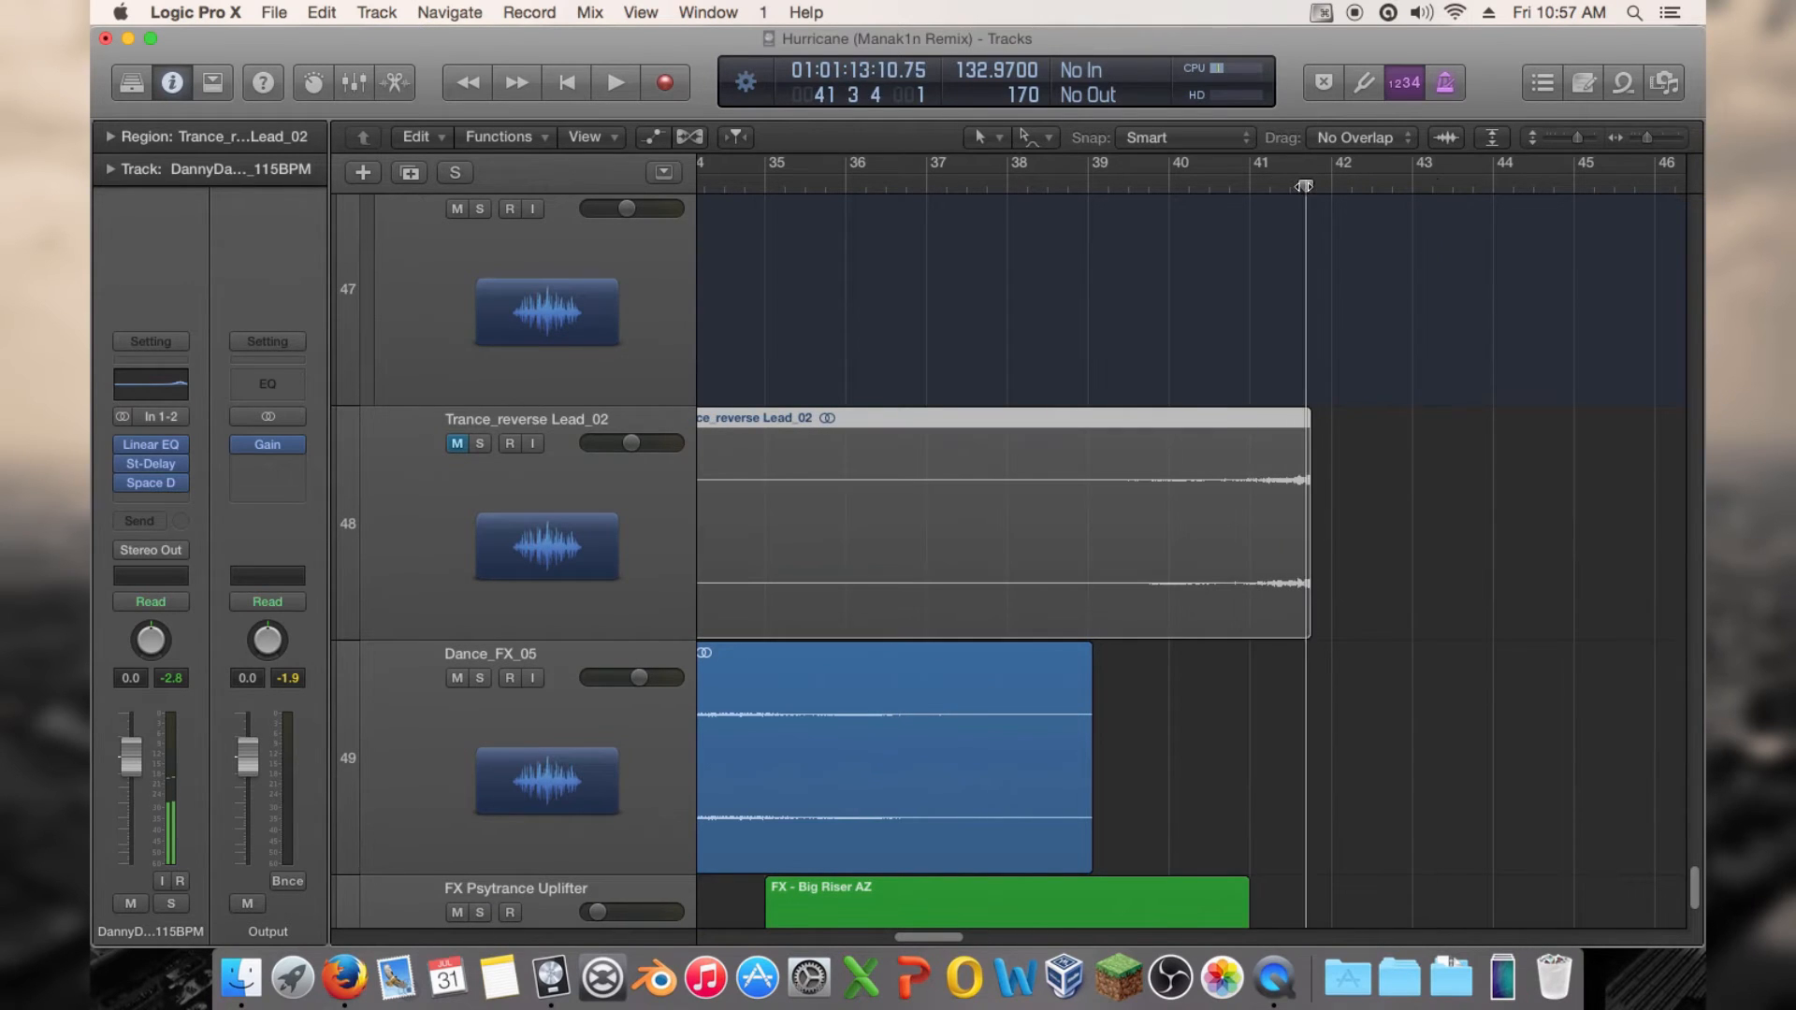
drag(1263, 493, 1283, 510)
drag(1329, 621, 1312, 618)
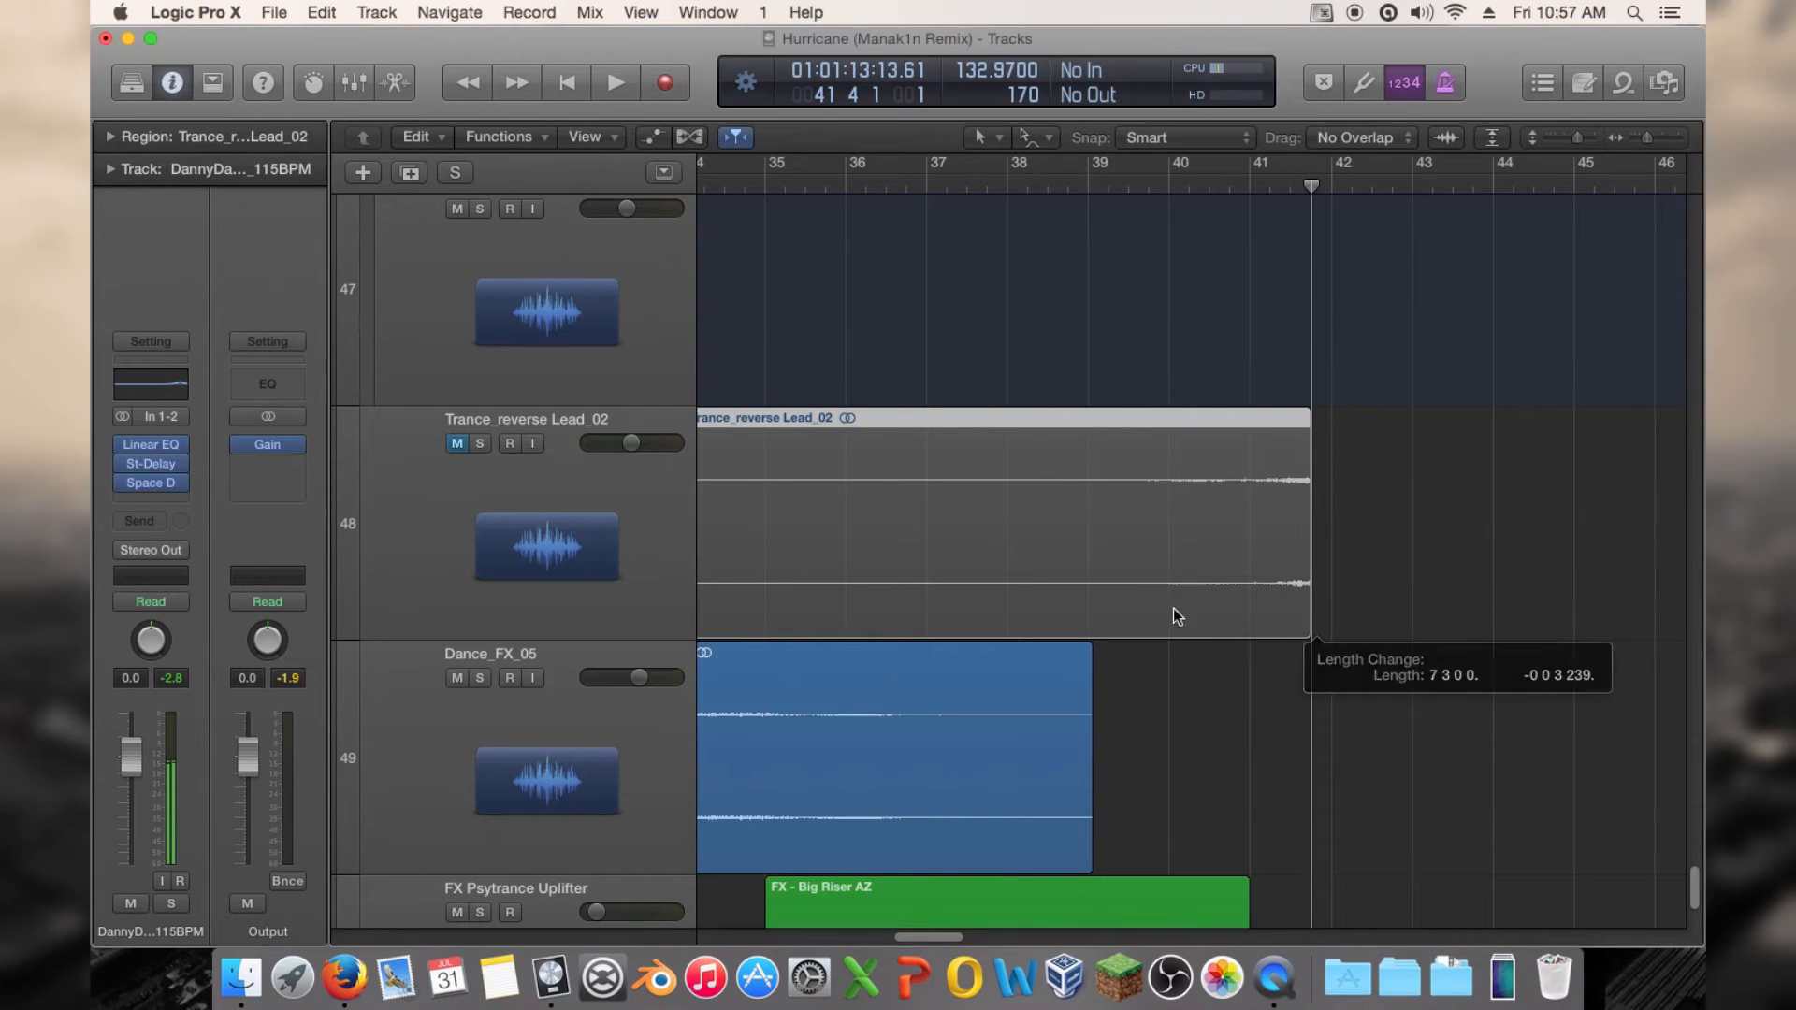
Split the Trance_reverse Lead_02 region at bar 40 and delete the part before the split
drag(1115, 176, 1090, 180)
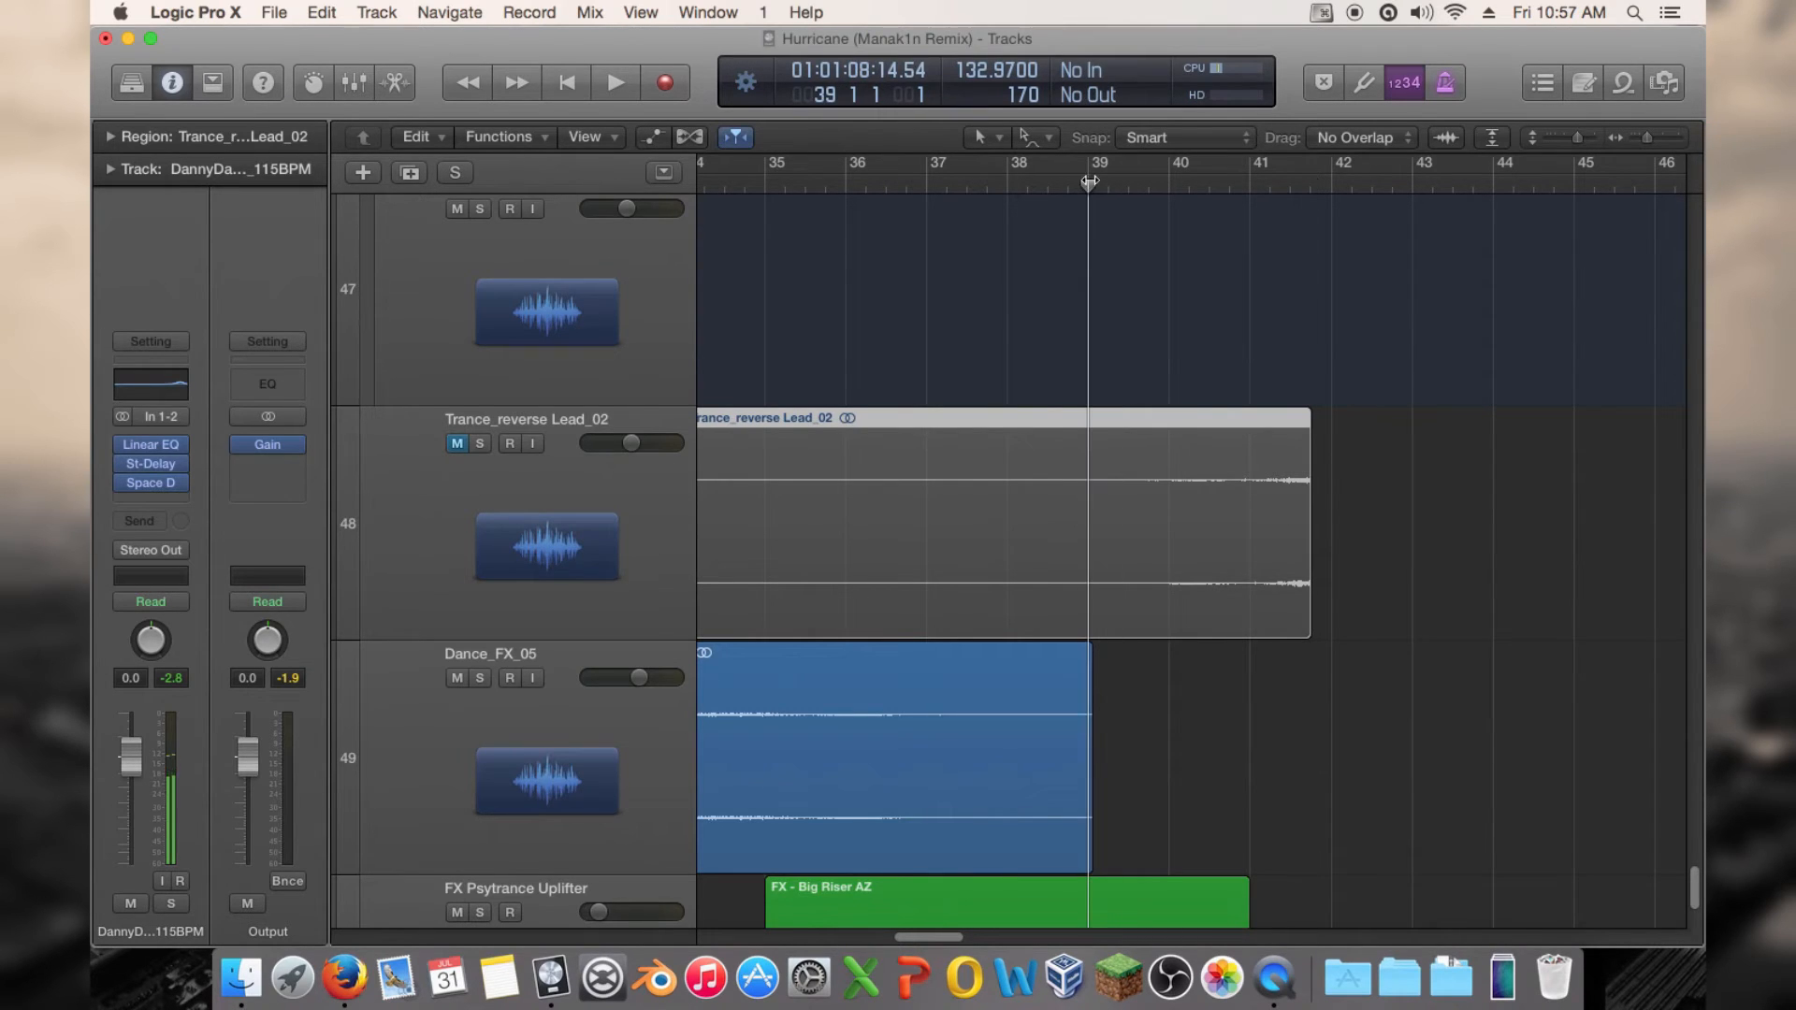
drag(1251, 183, 1168, 185)
right_click(1183, 486)
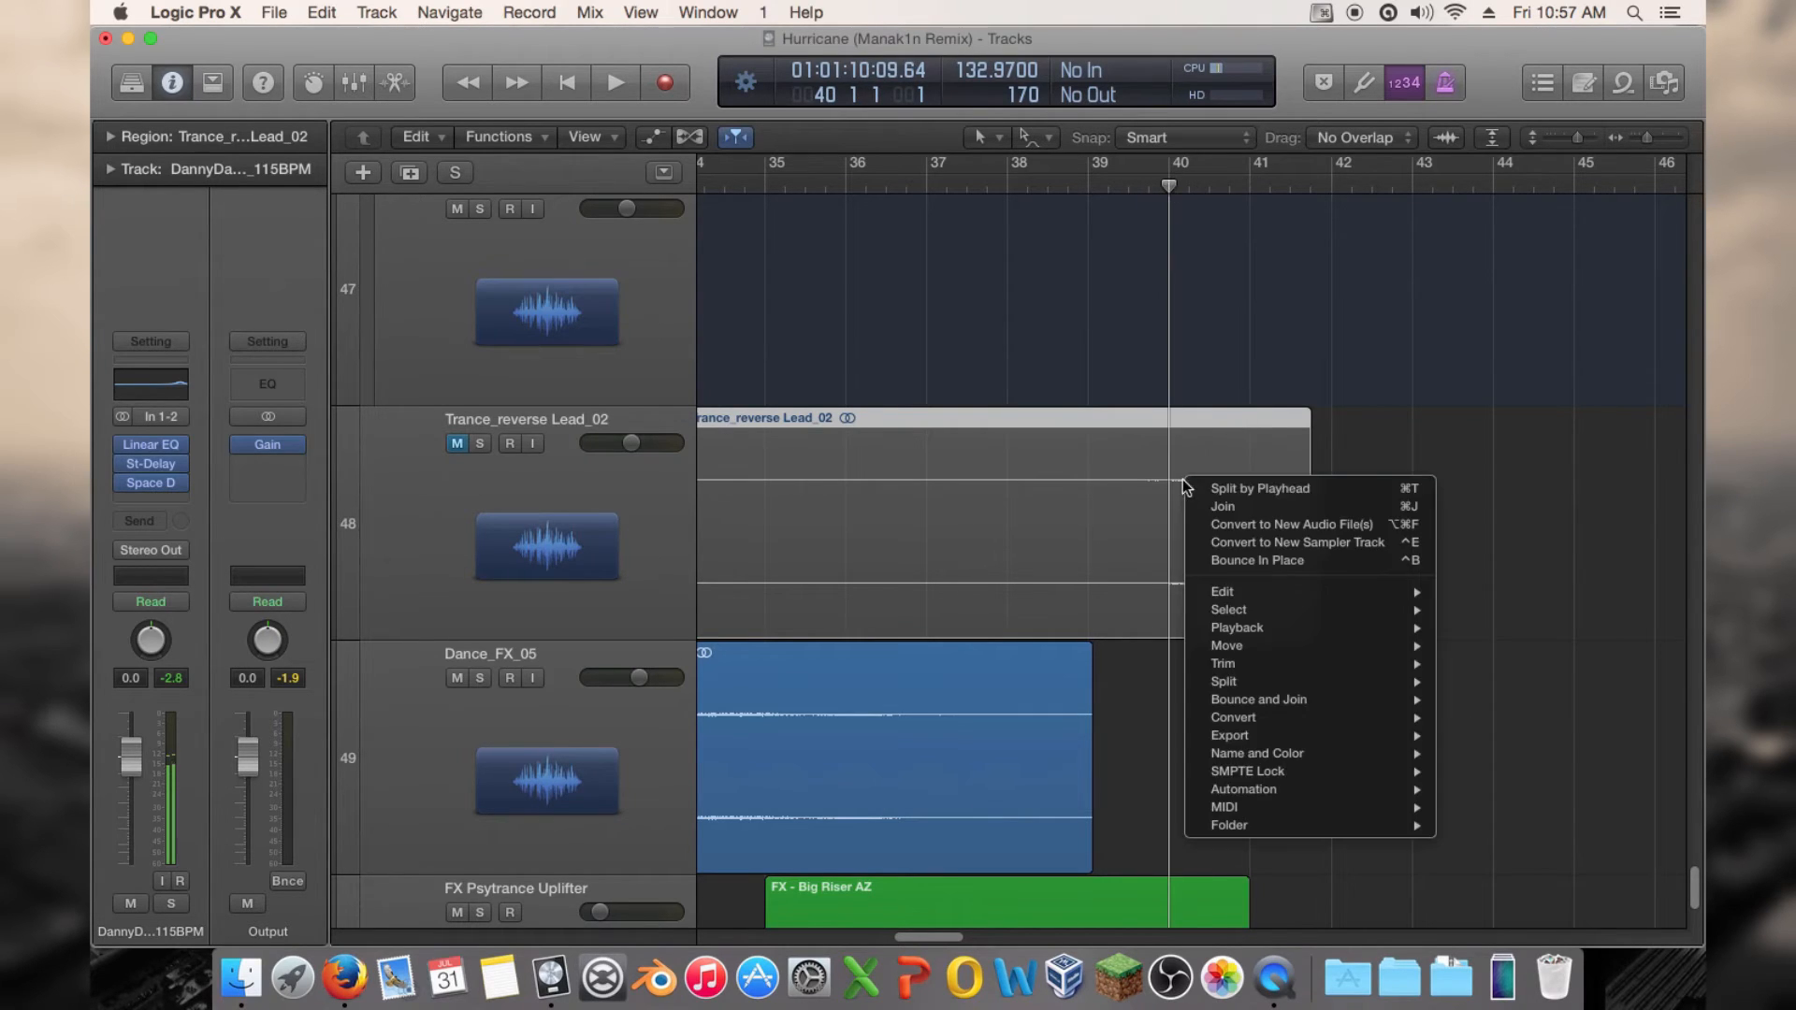
click(1232, 490)
click(1010, 502)
key(Delete)
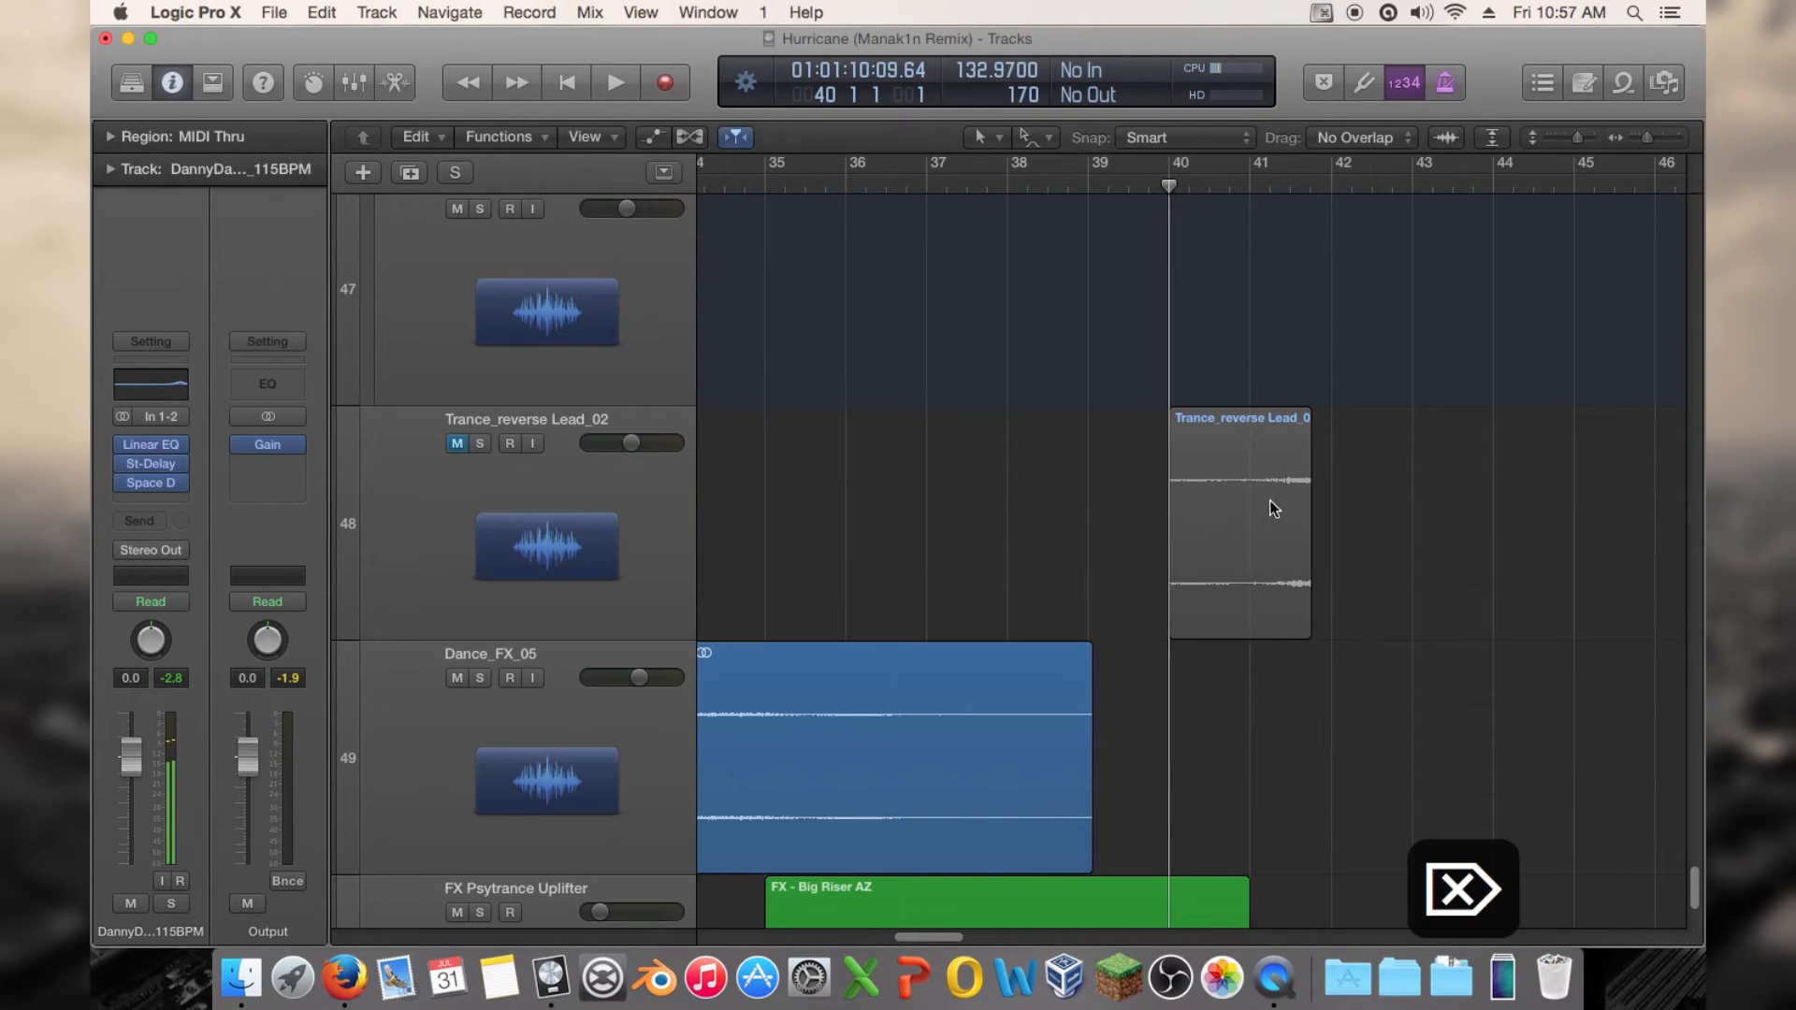
Set the fade-in of the remaining Trance_reverse Lead_02 region to 3137
click(110, 138)
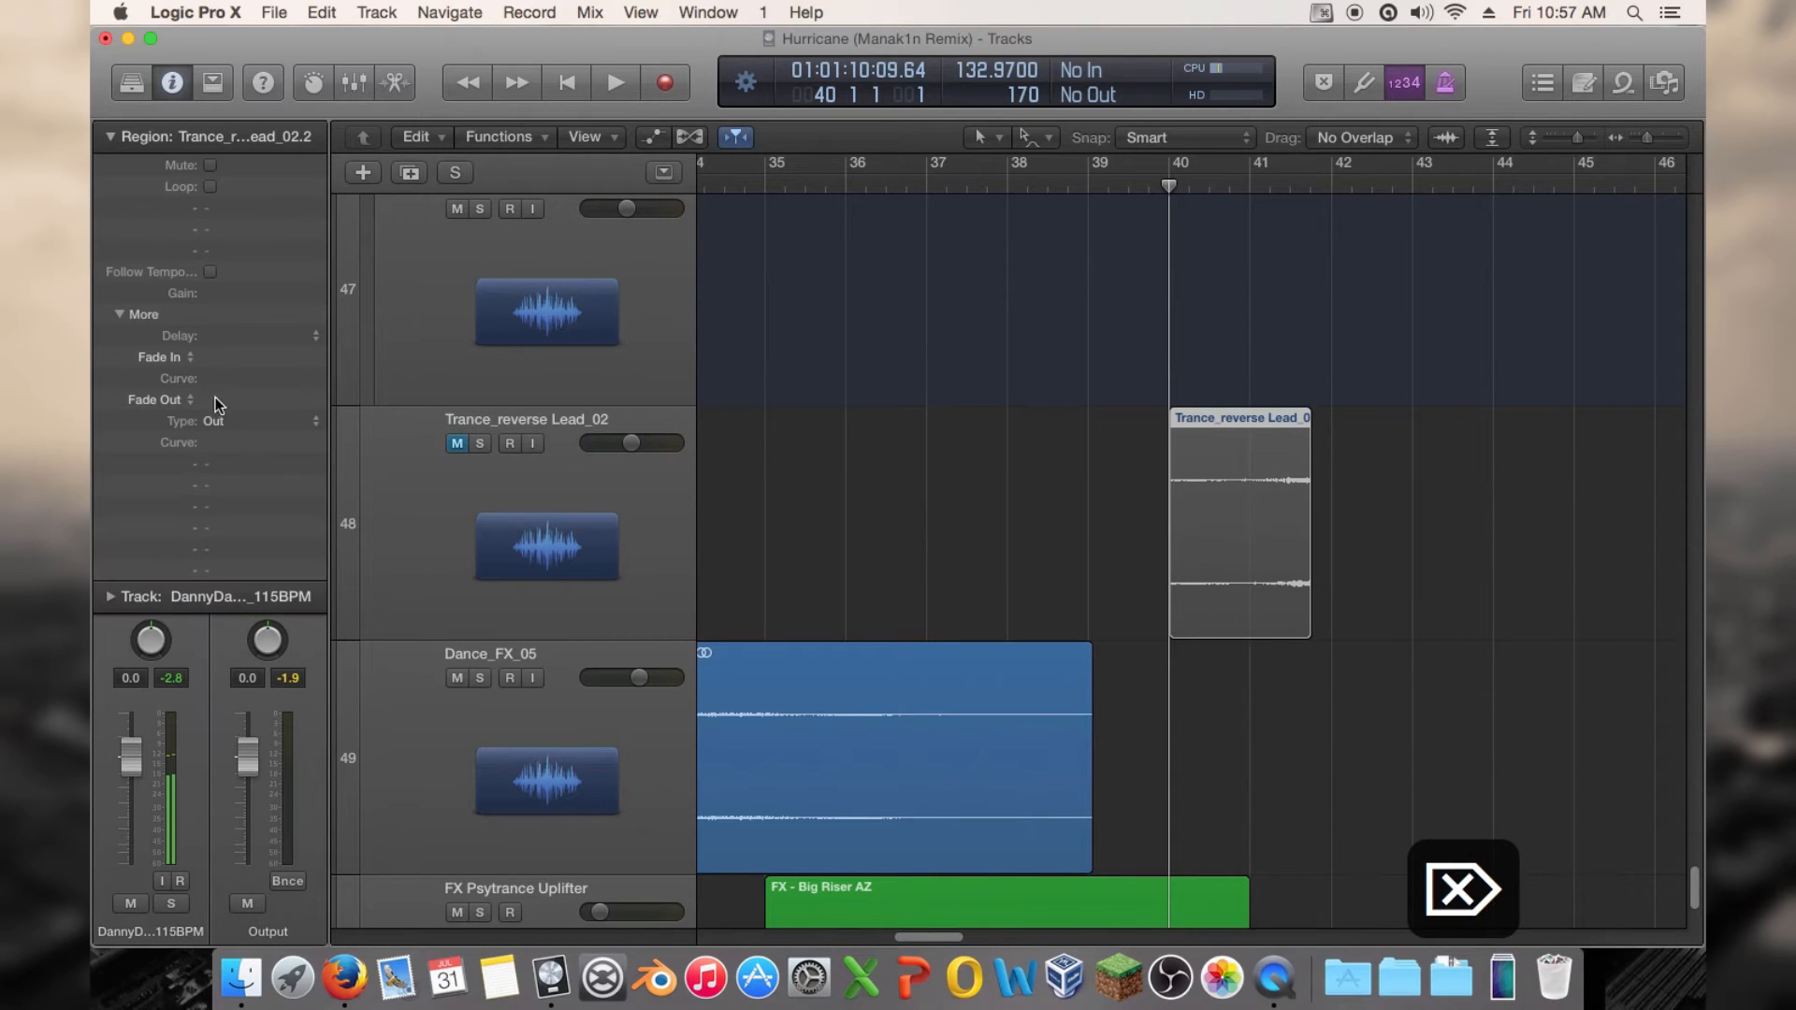
drag(214, 358, 215, 252)
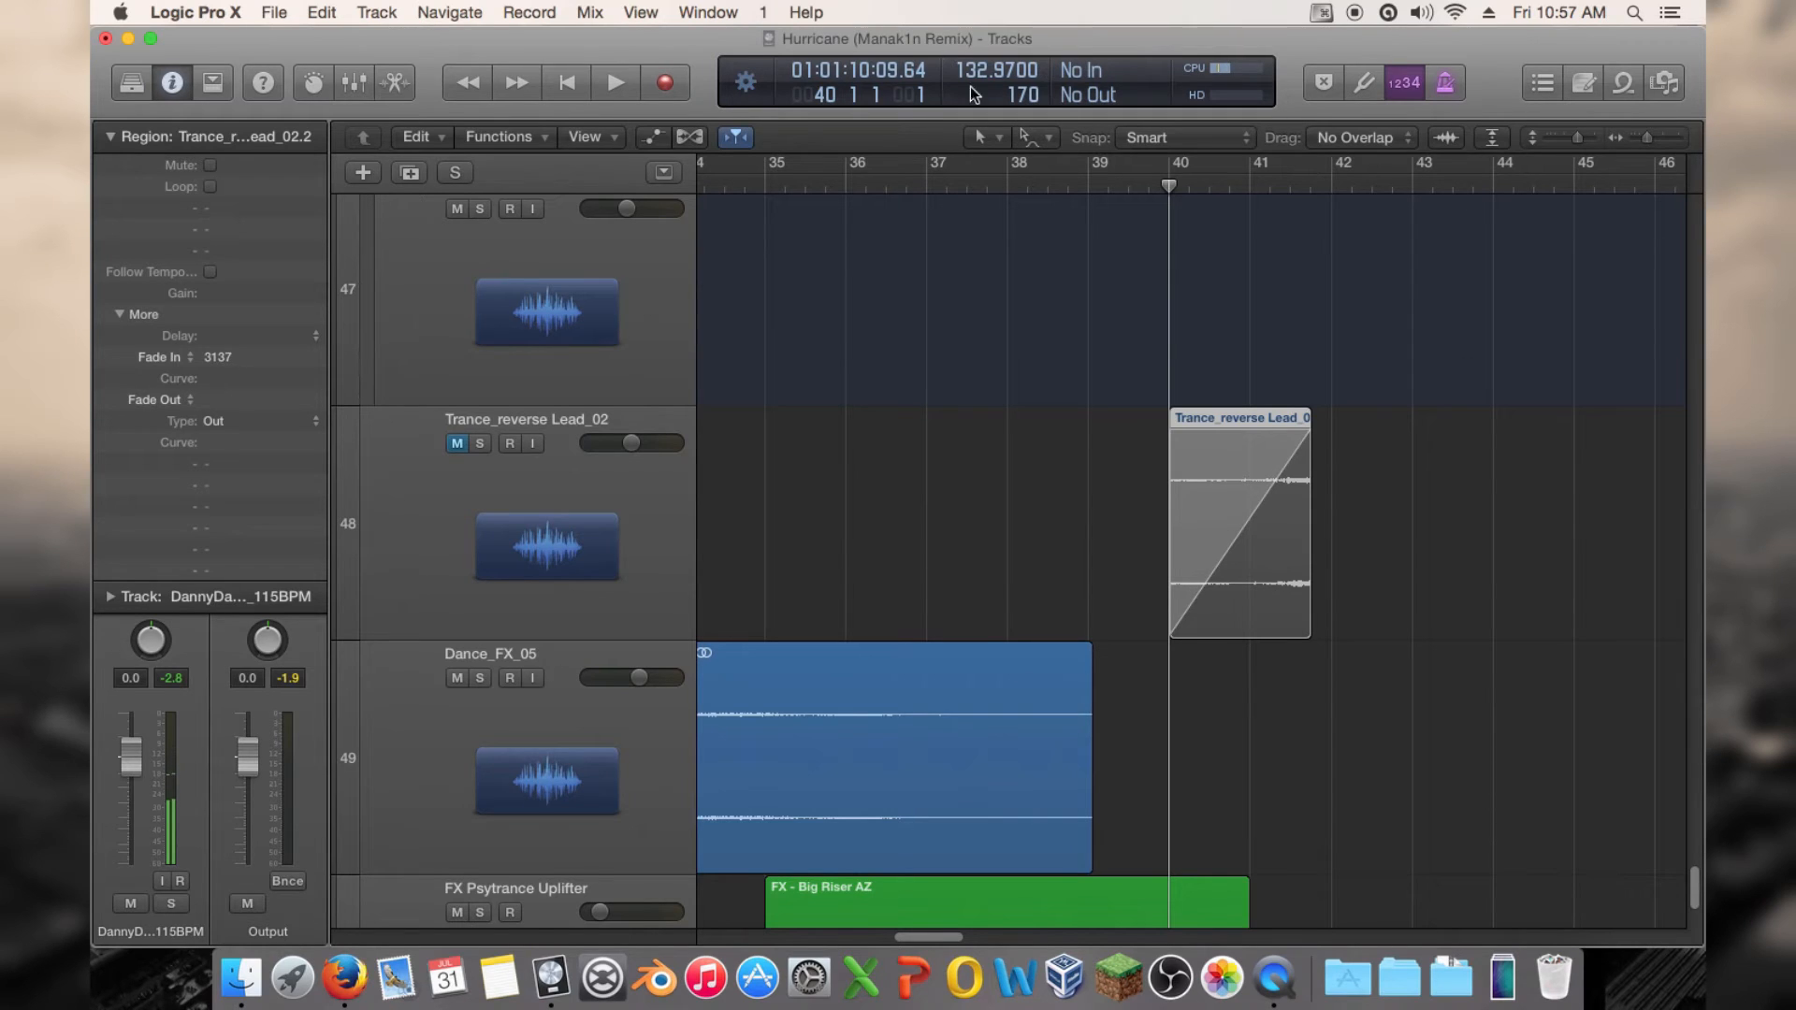
click(109, 138)
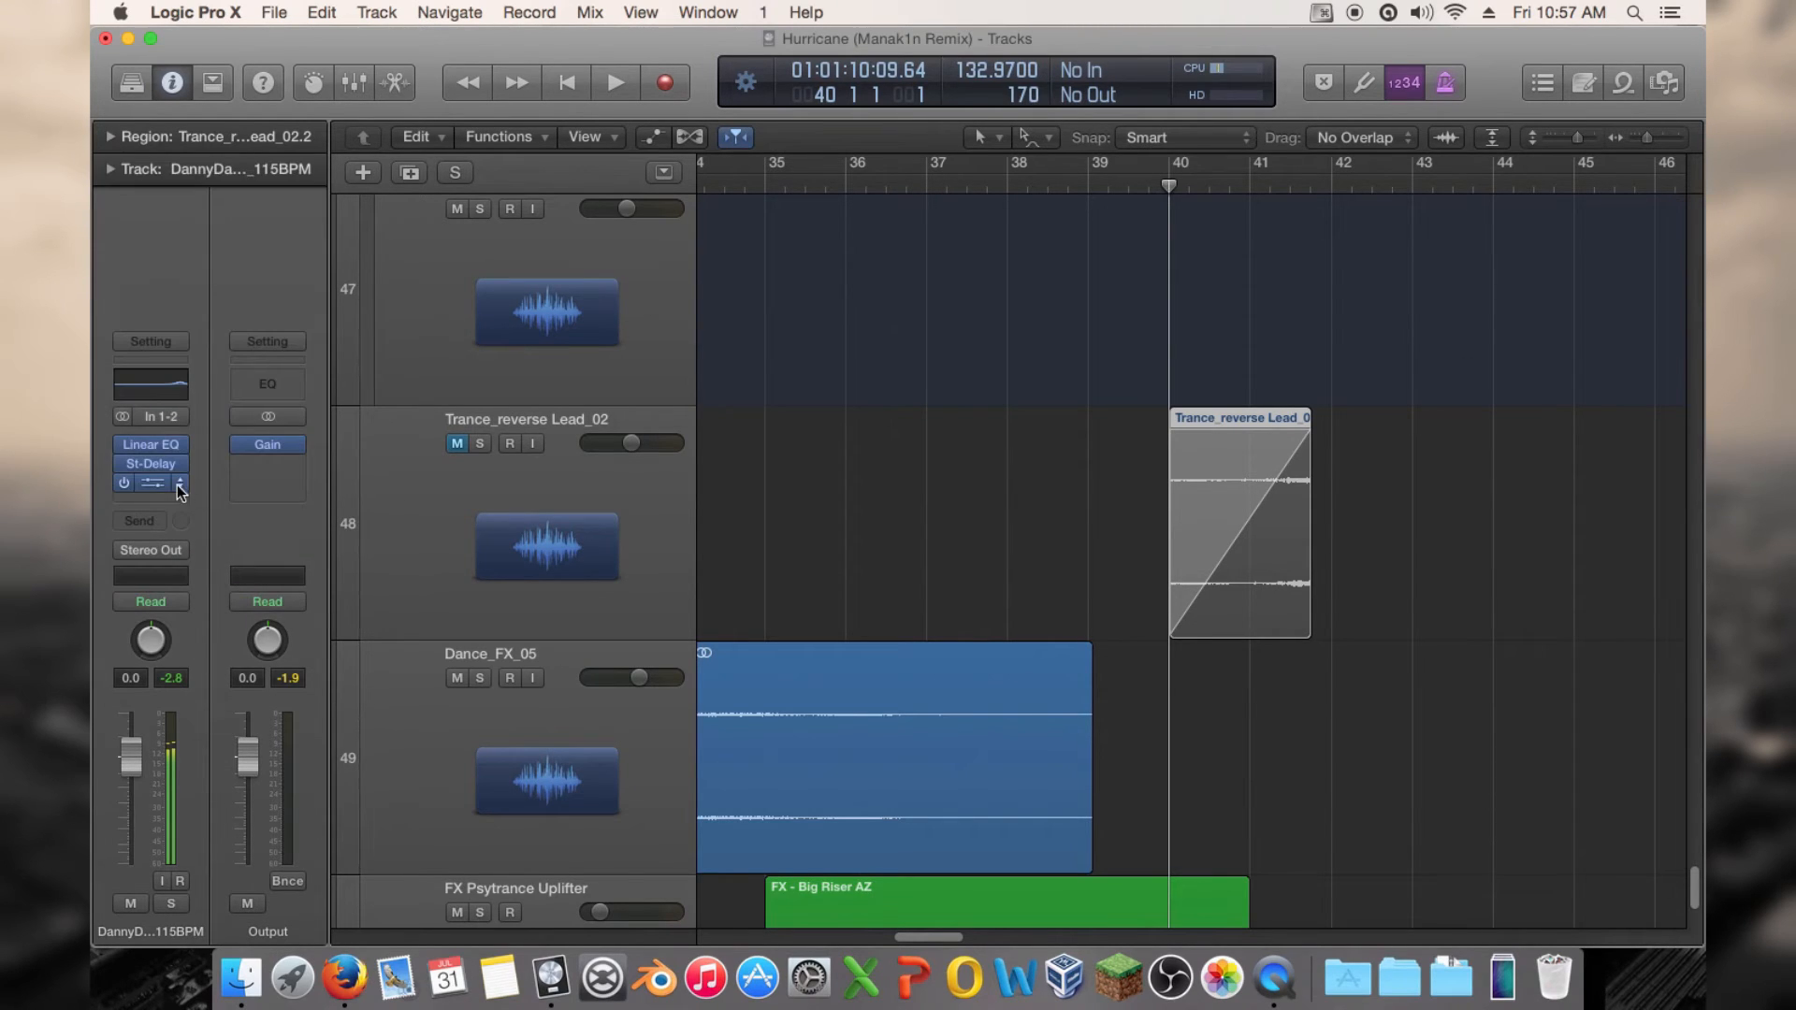
Remove the third audio effect from the Trance_reverse Lead_02 track, unmute the track, and play from about bar 38
click(599, 544)
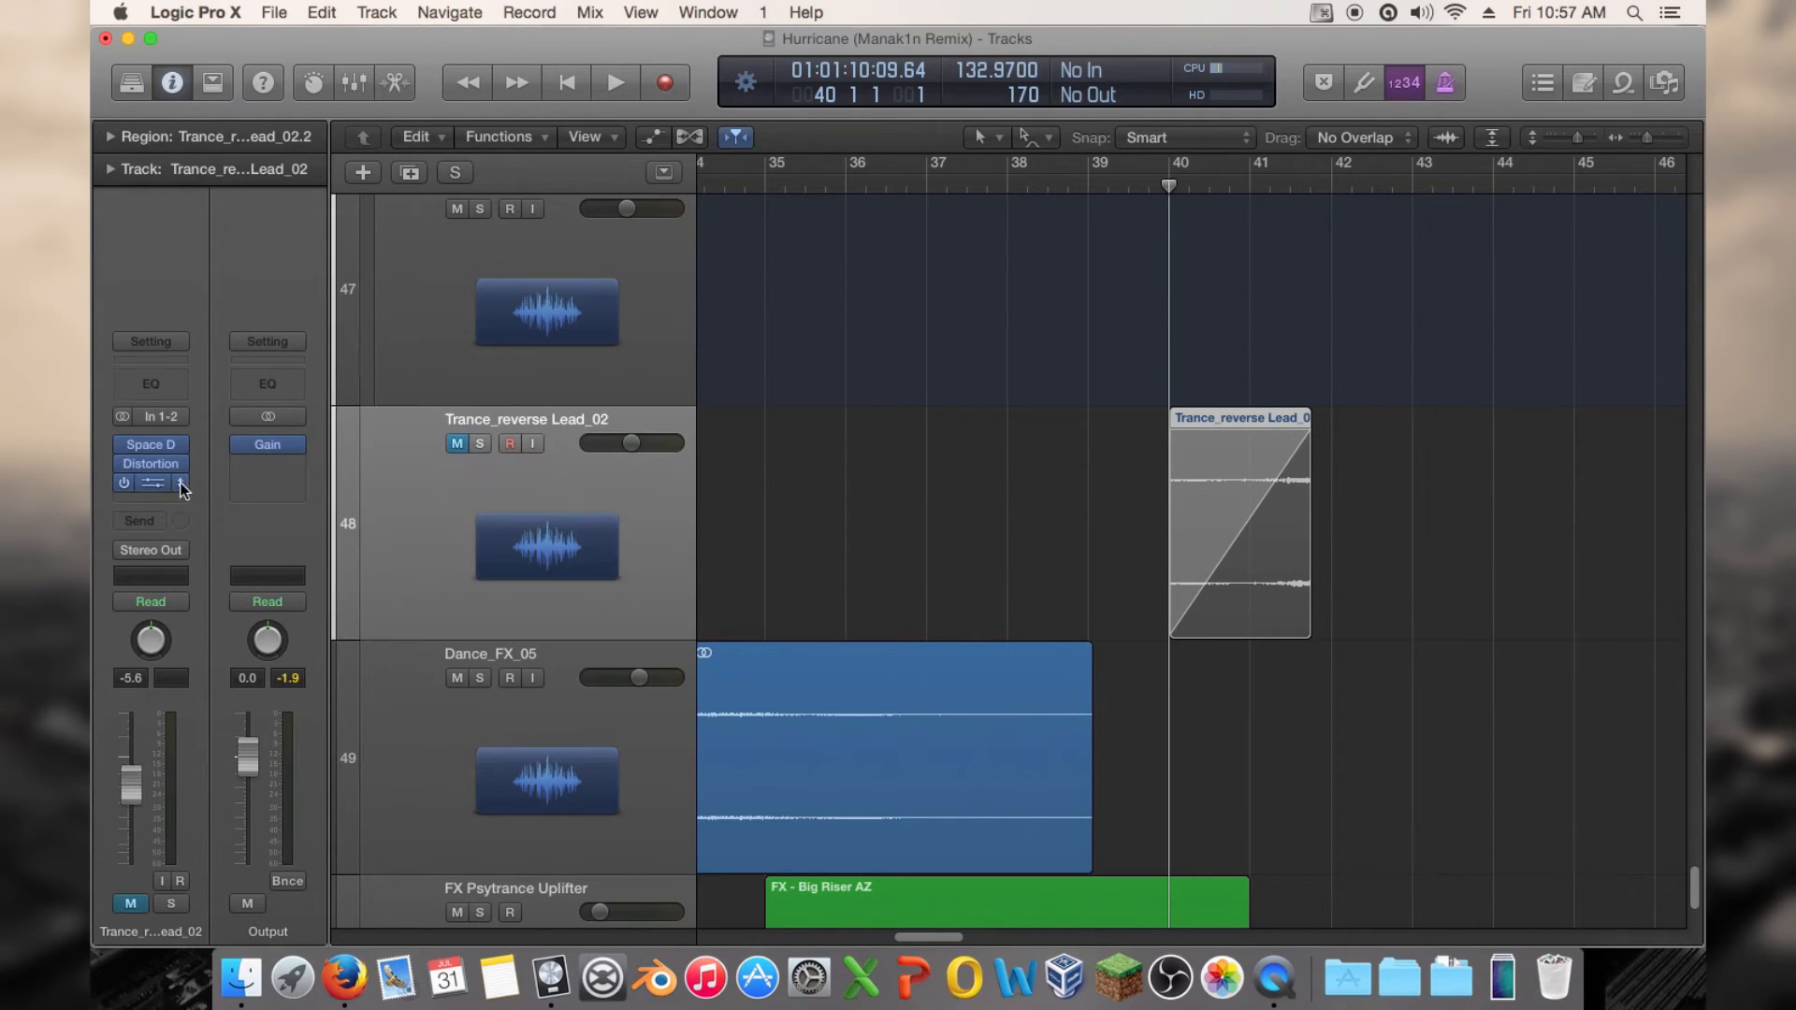
click(180, 484)
click(183, 517)
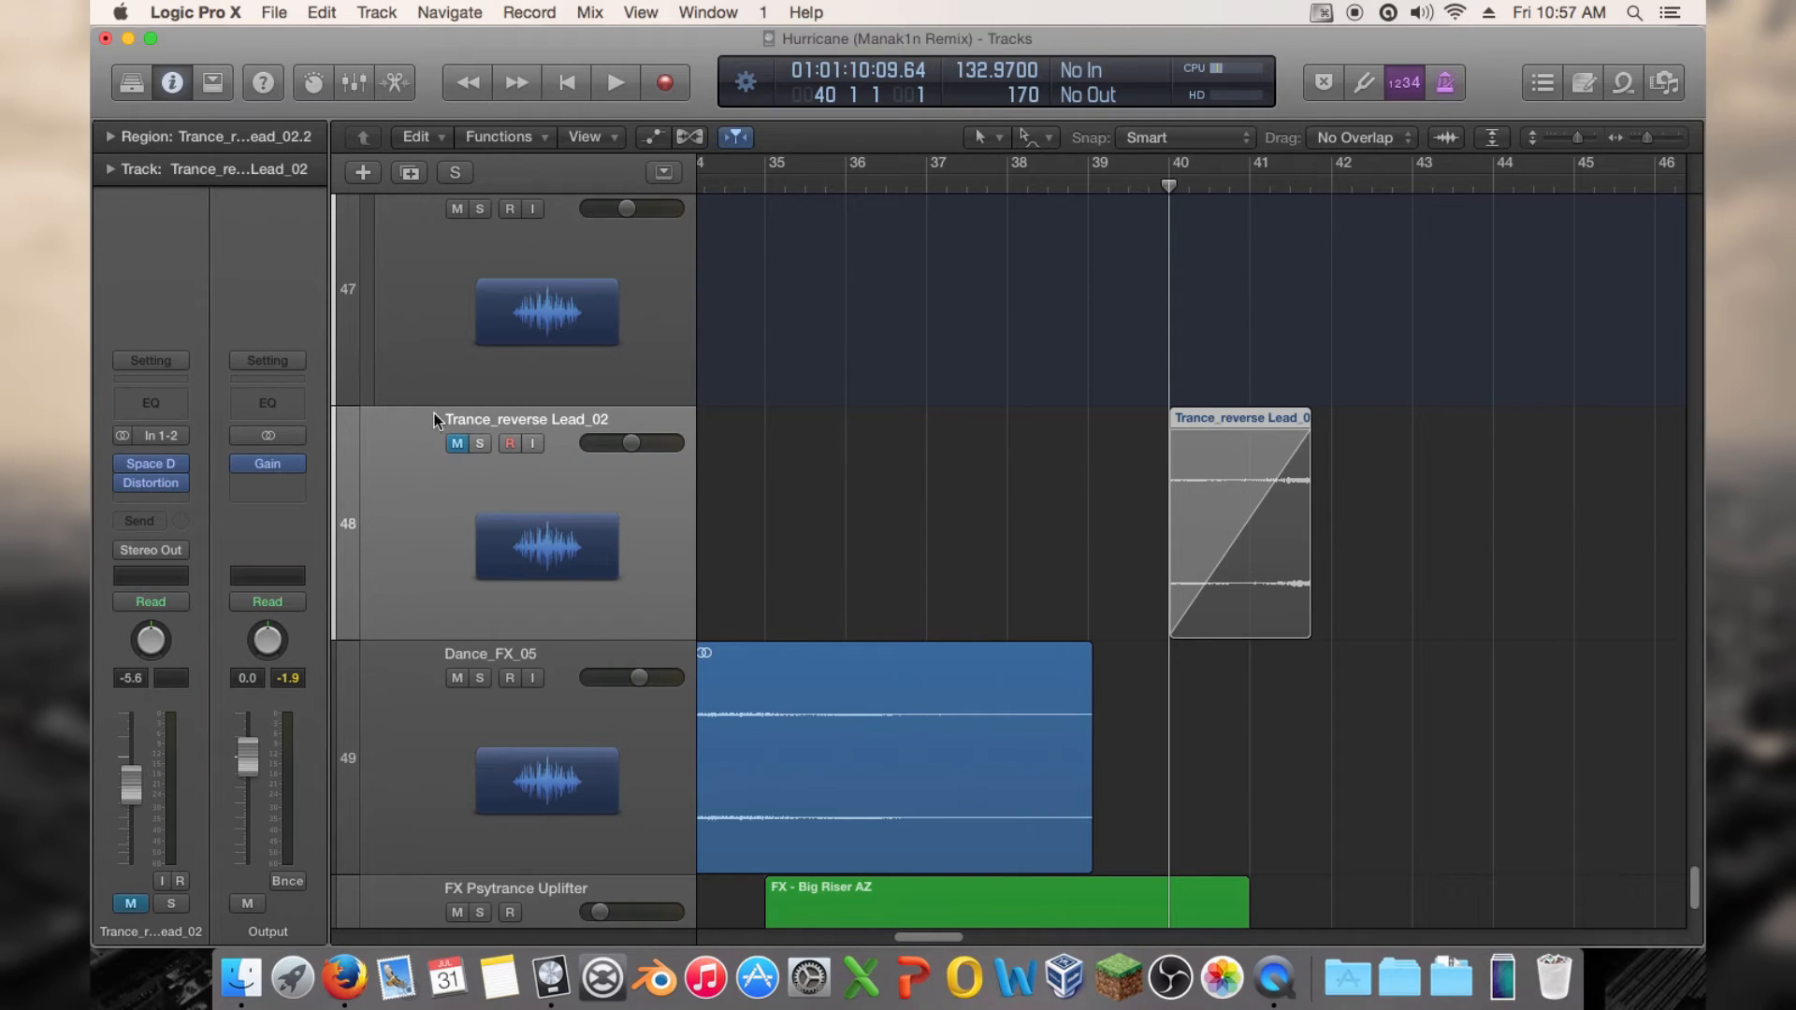
click(457, 443)
click(1048, 187)
key(space)
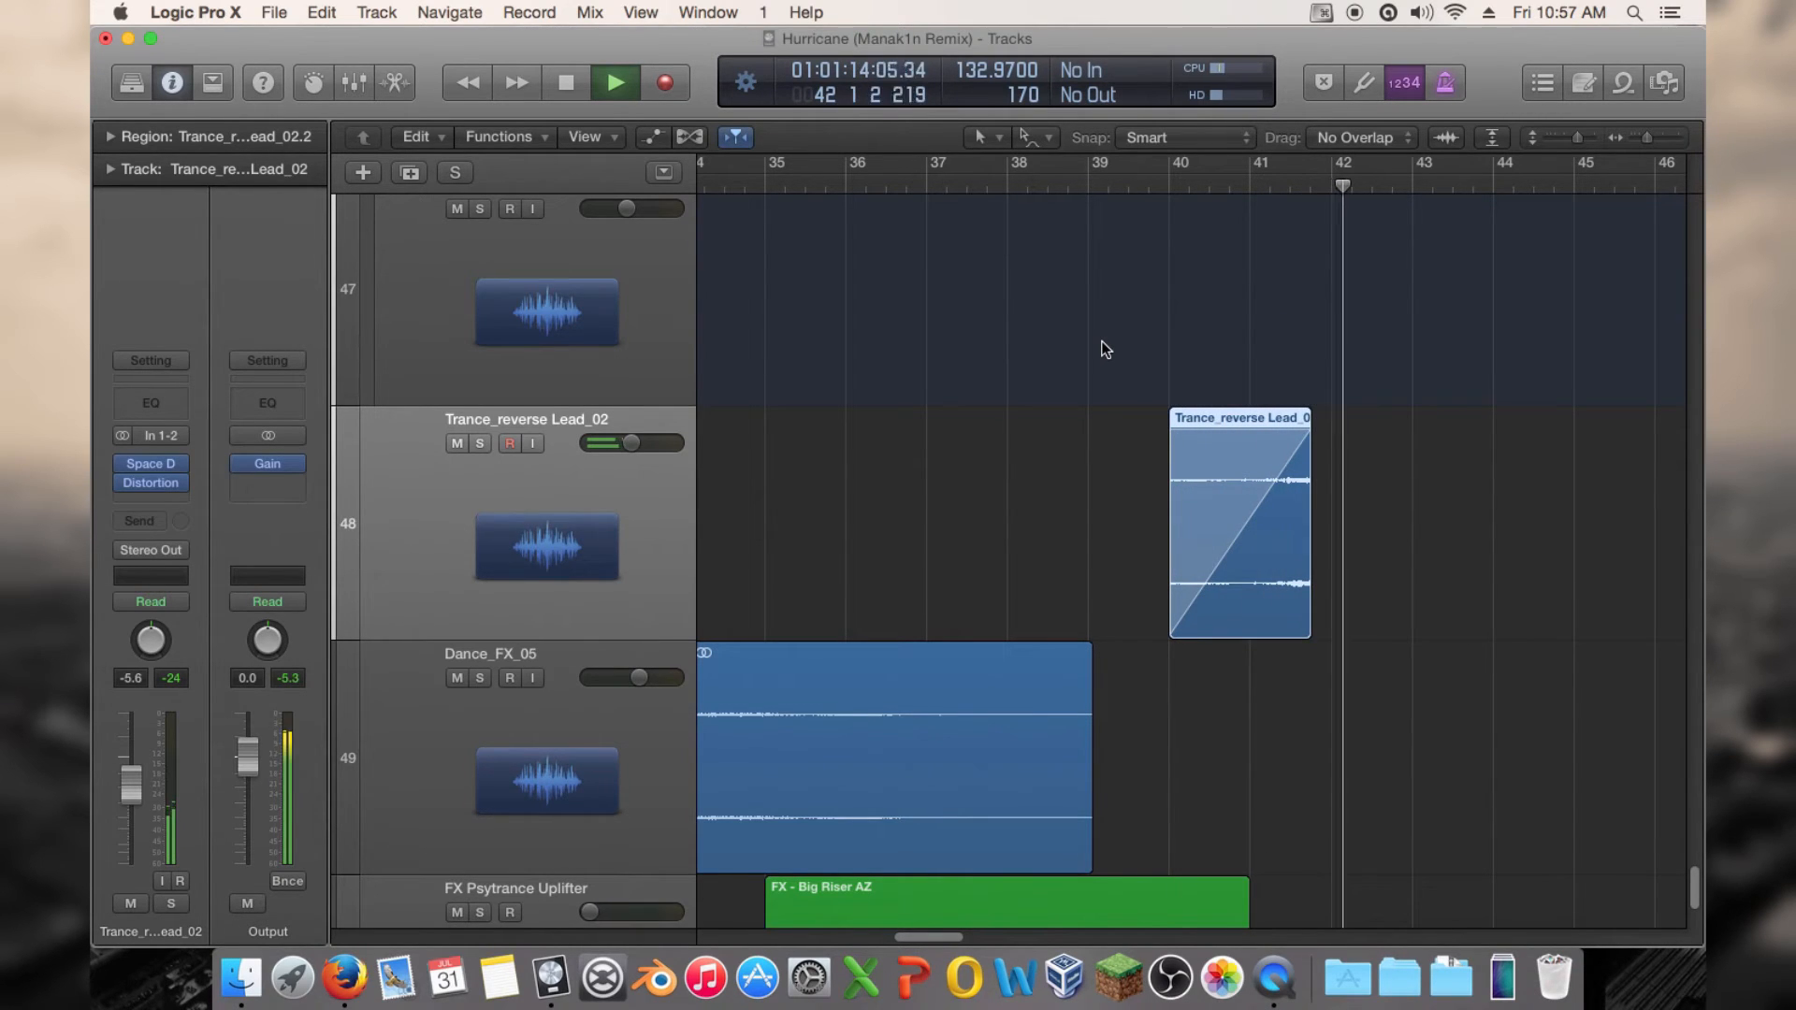
Replay from bar 40 with the track's Space Designer bypassed, and set the reverb's synthesized IR length to 3.750 s
mouse_move(178, 465)
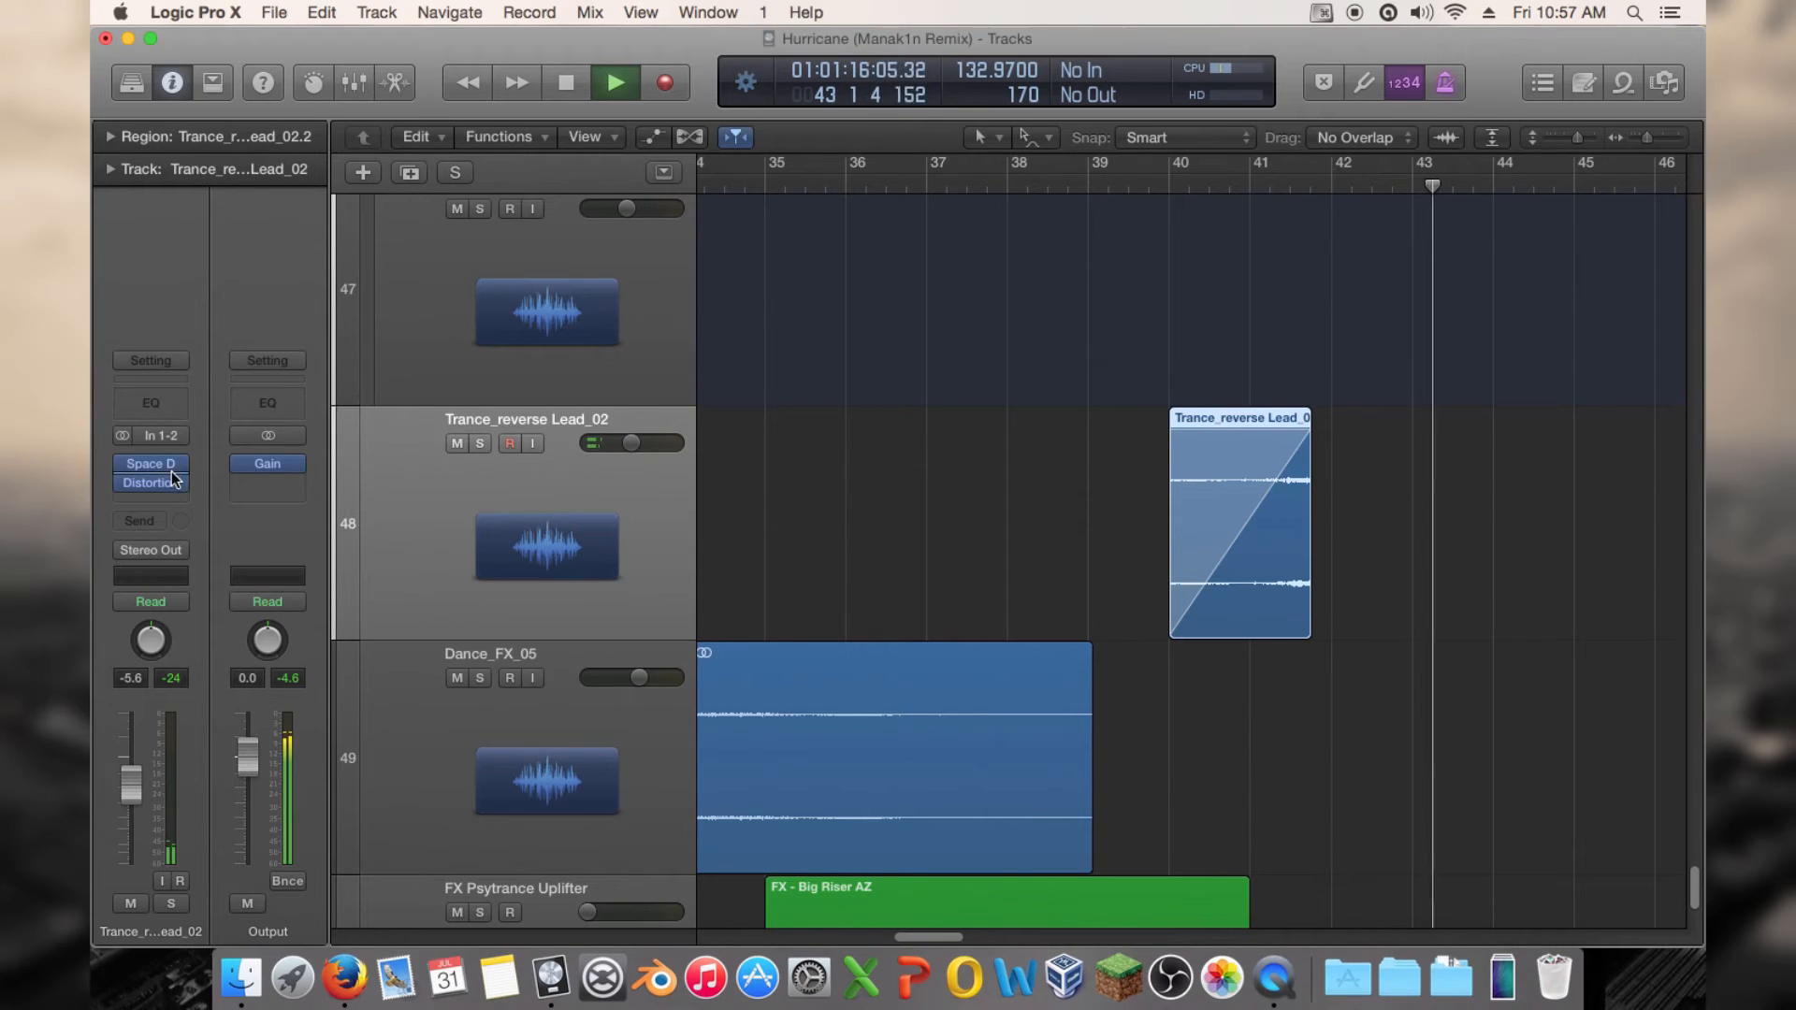
click(1179, 183)
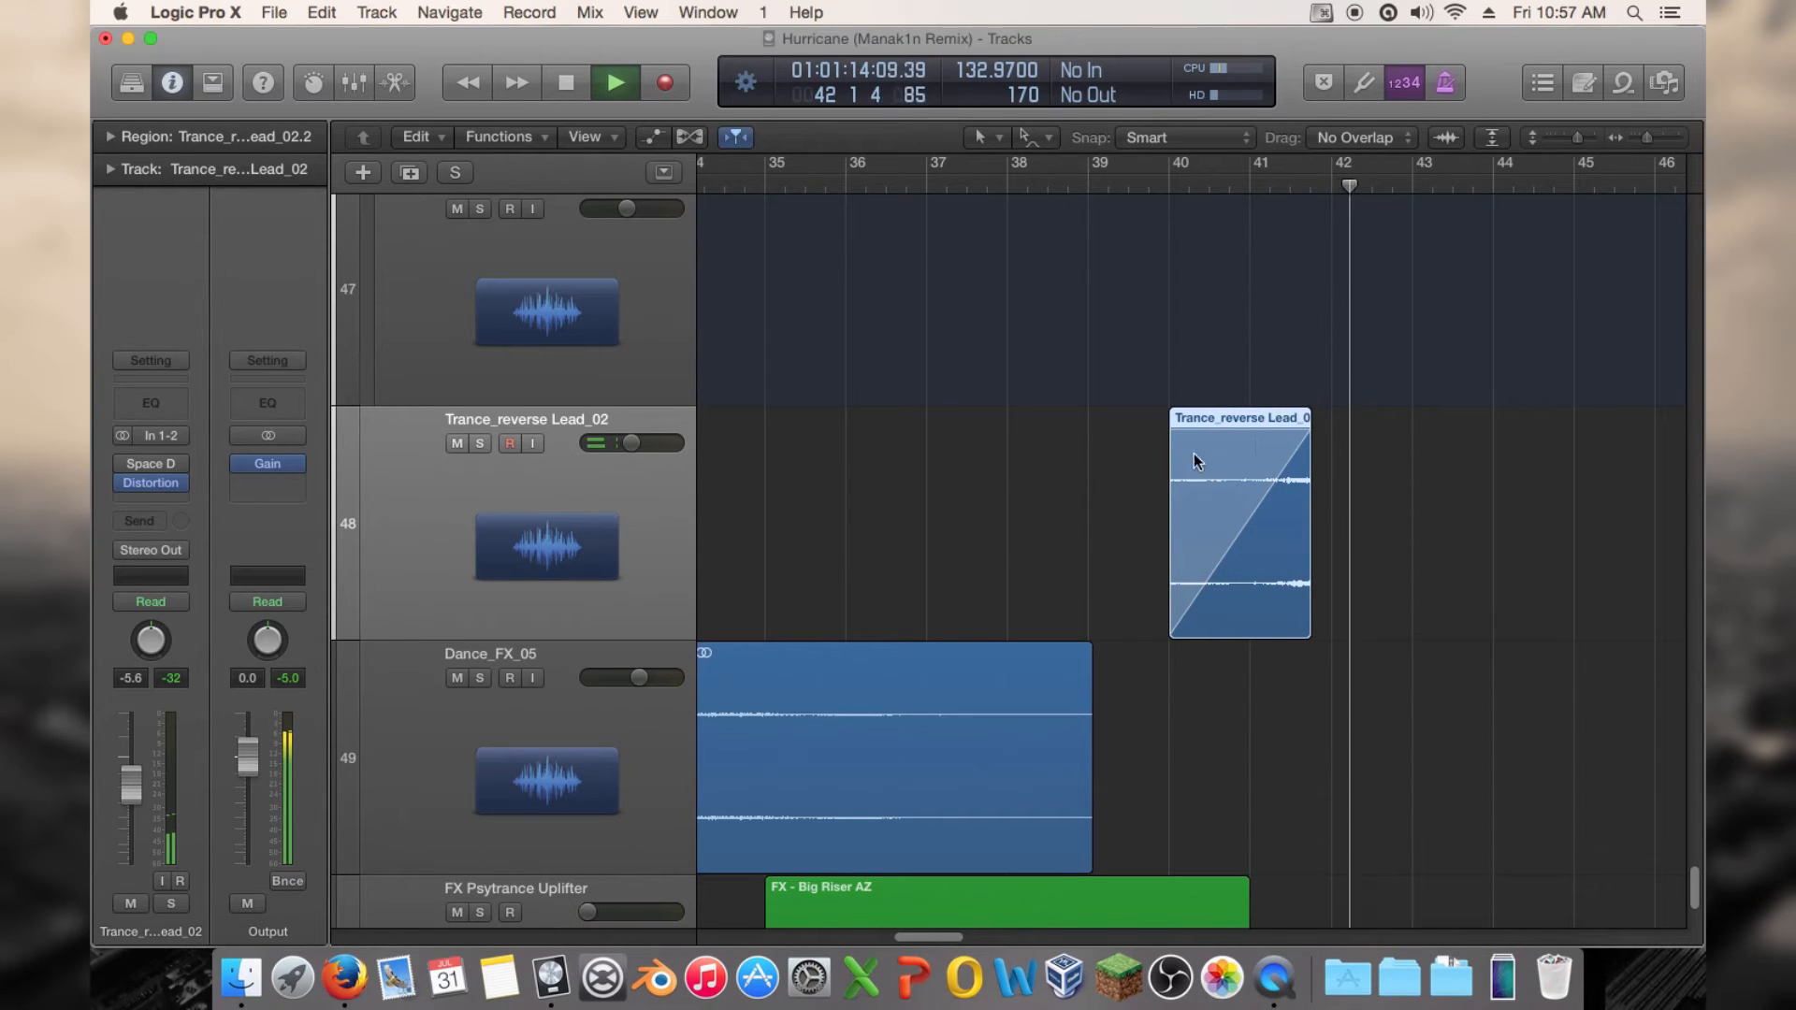
click(149, 460)
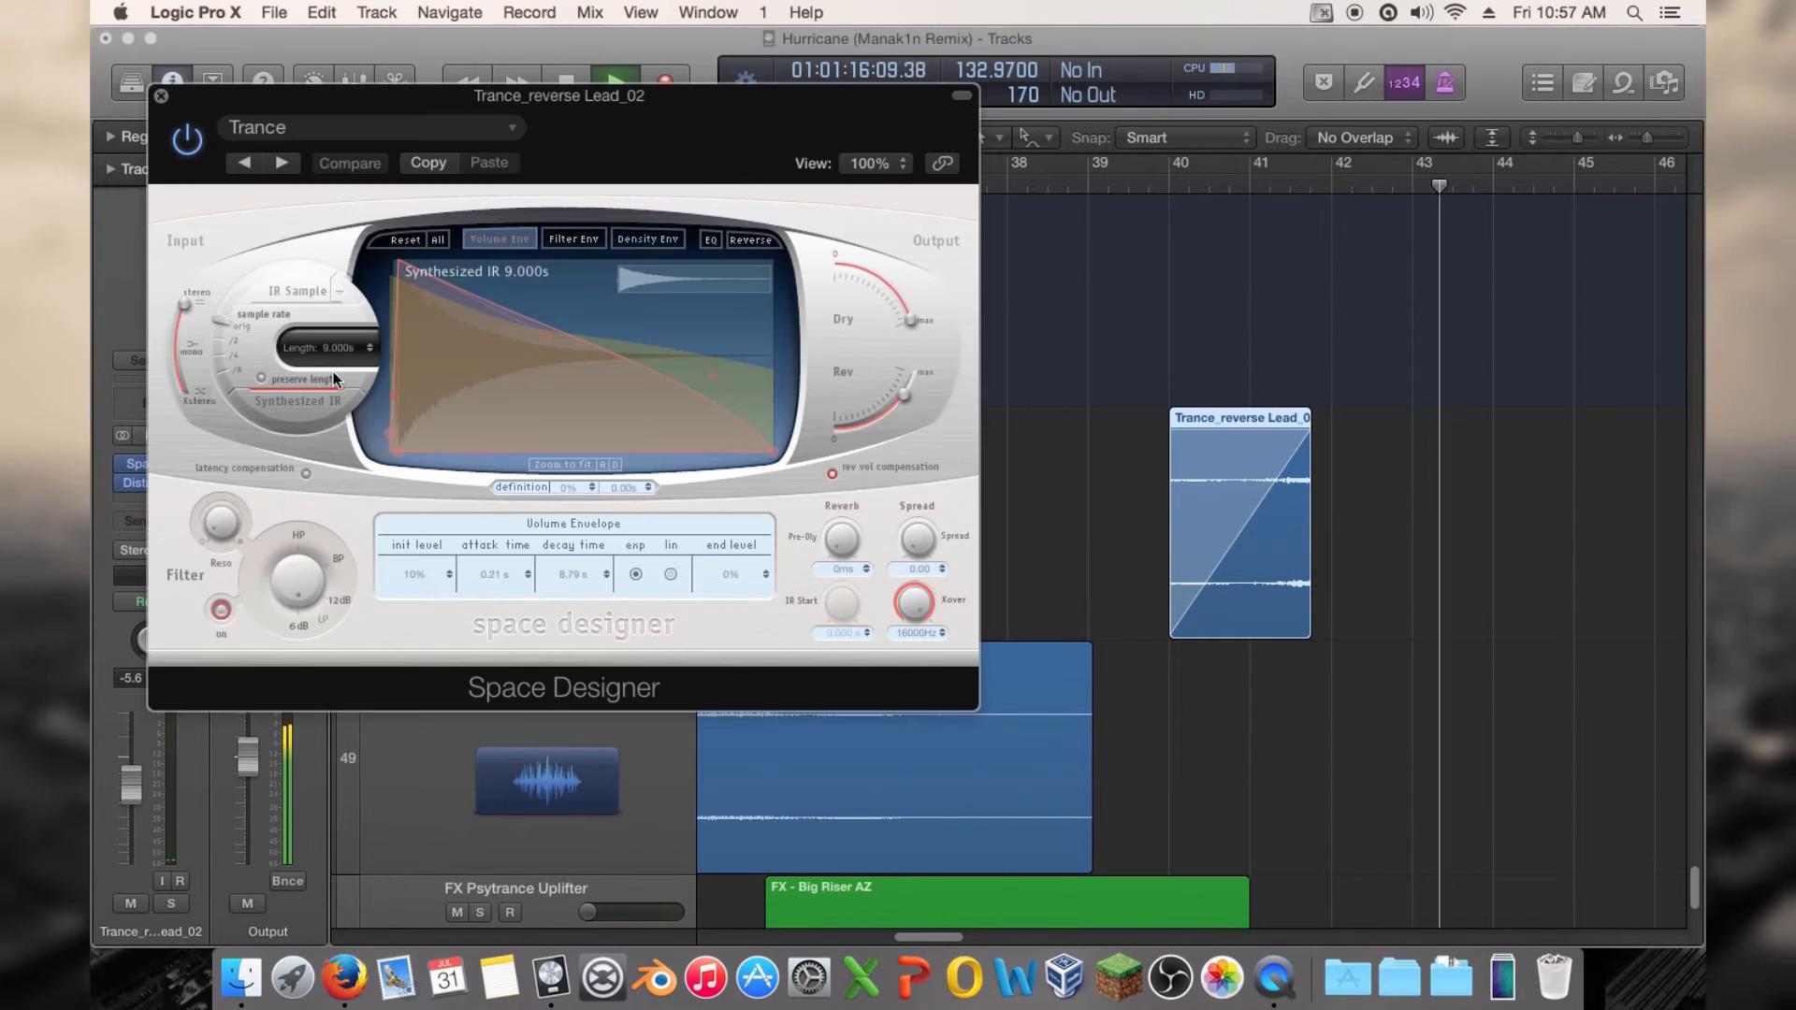
drag(333, 351, 335, 403)
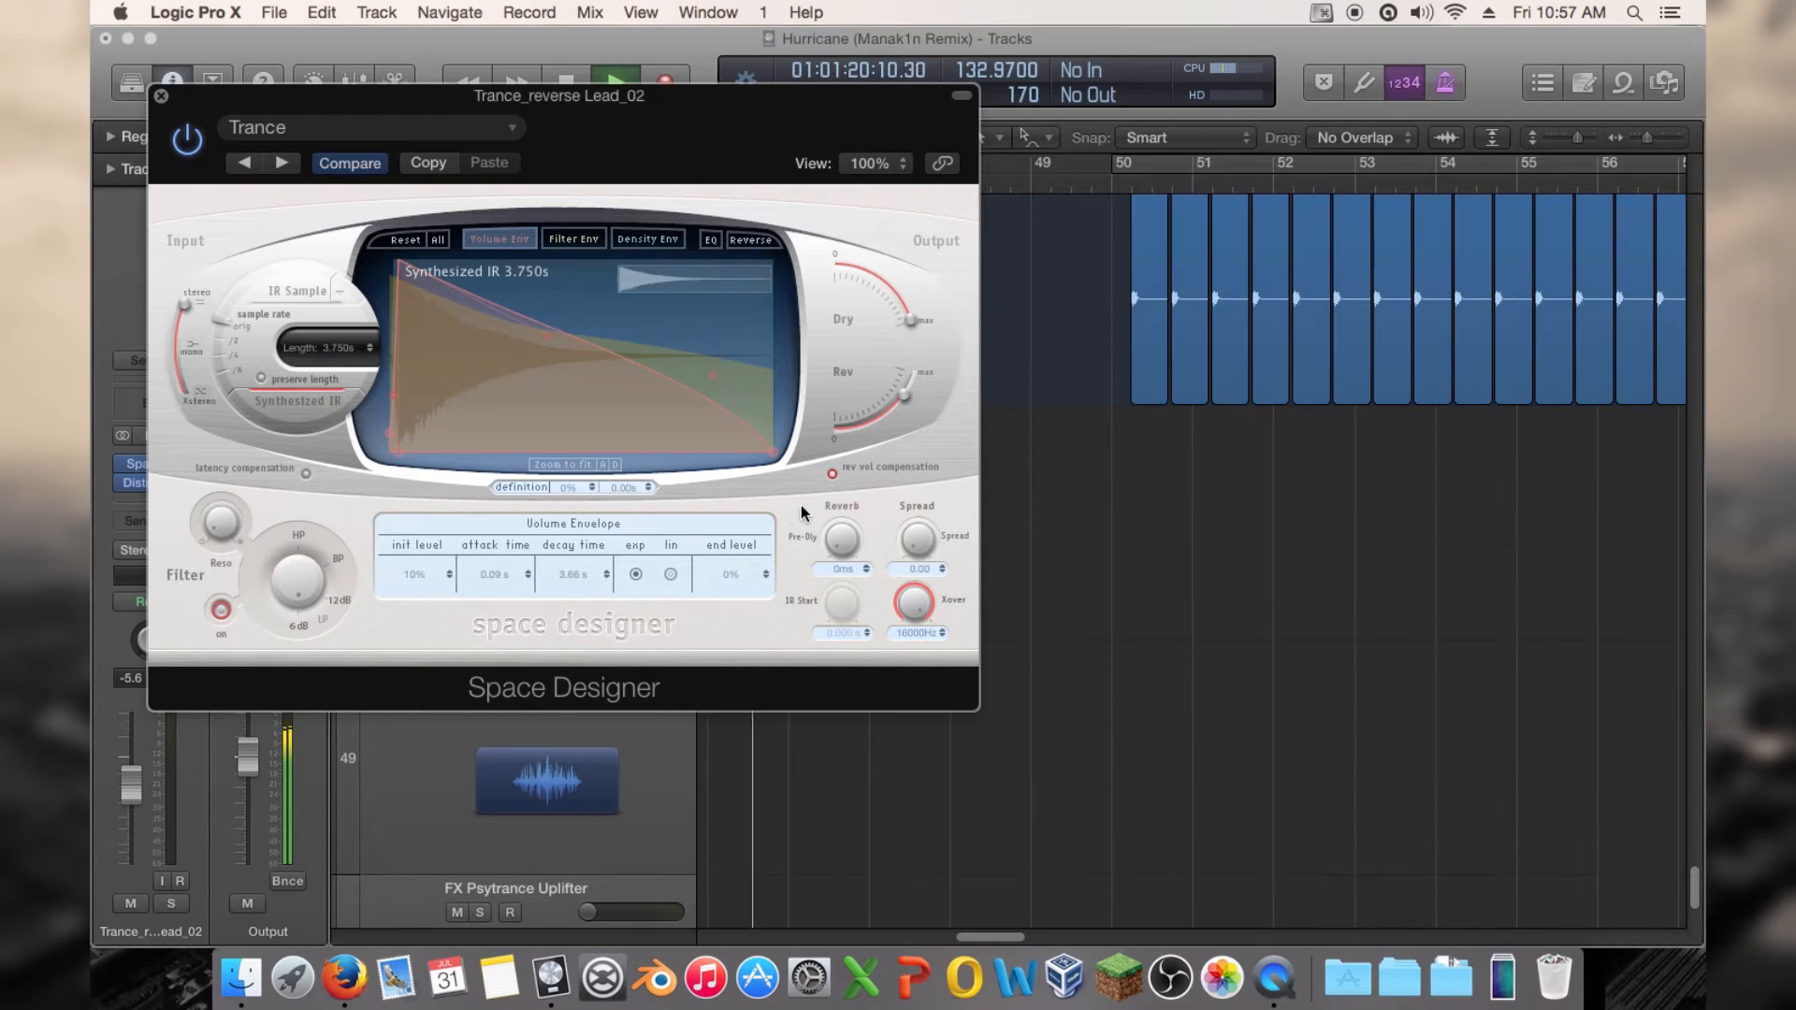
Replay the transition from about bar 40 and set Space Designer's synthesized IR length to 2.000 s
drag(991, 932, 941, 936)
click(1198, 435)
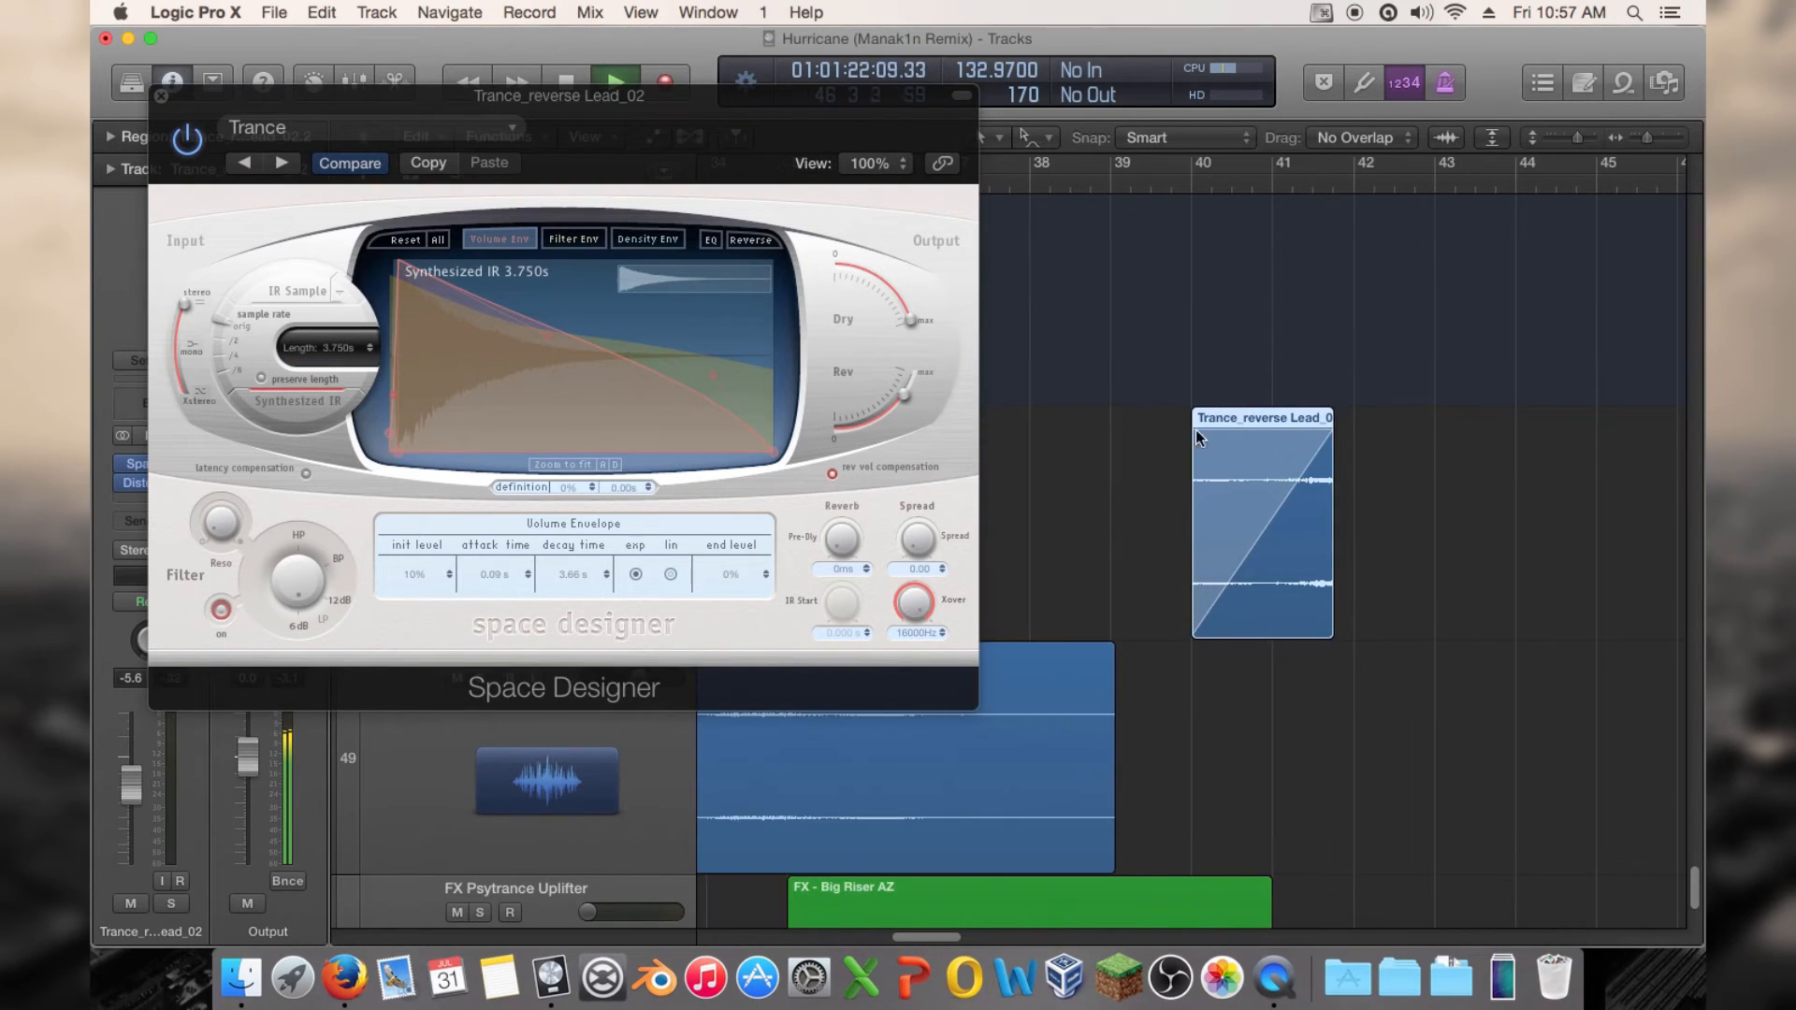
click(1263, 190)
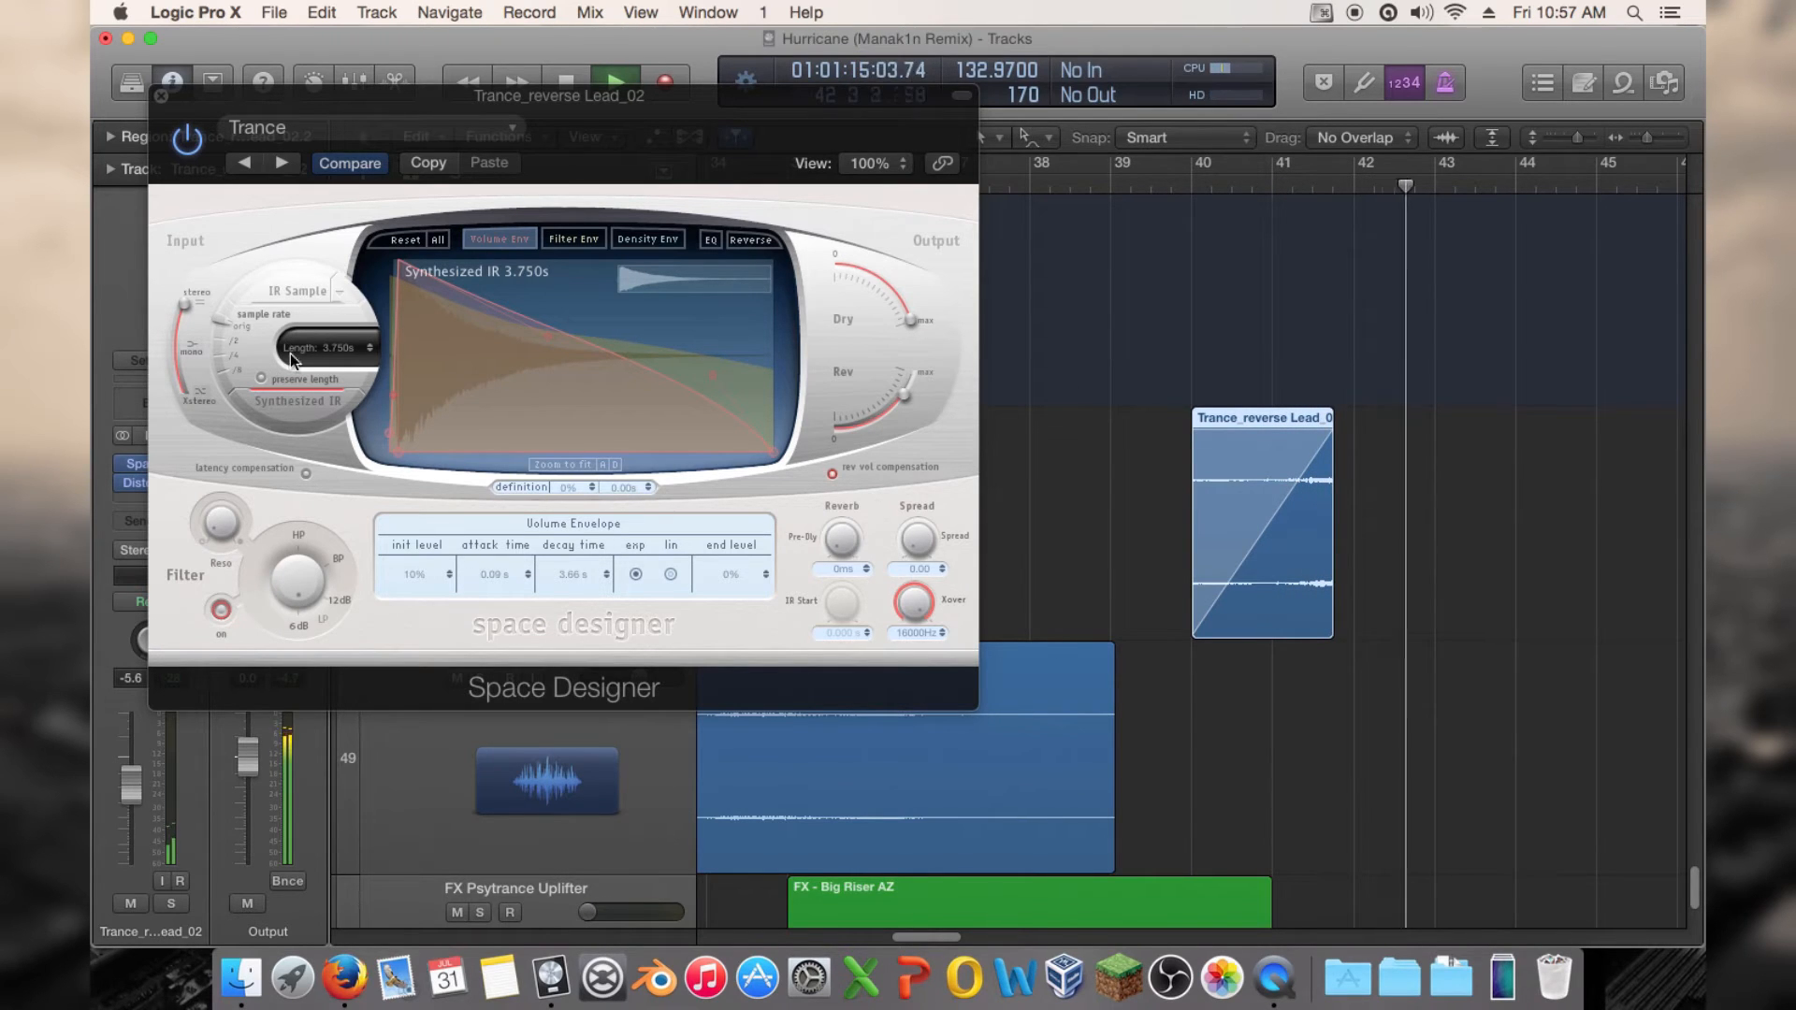
drag(322, 351, 328, 401)
drag(988, 937, 928, 937)
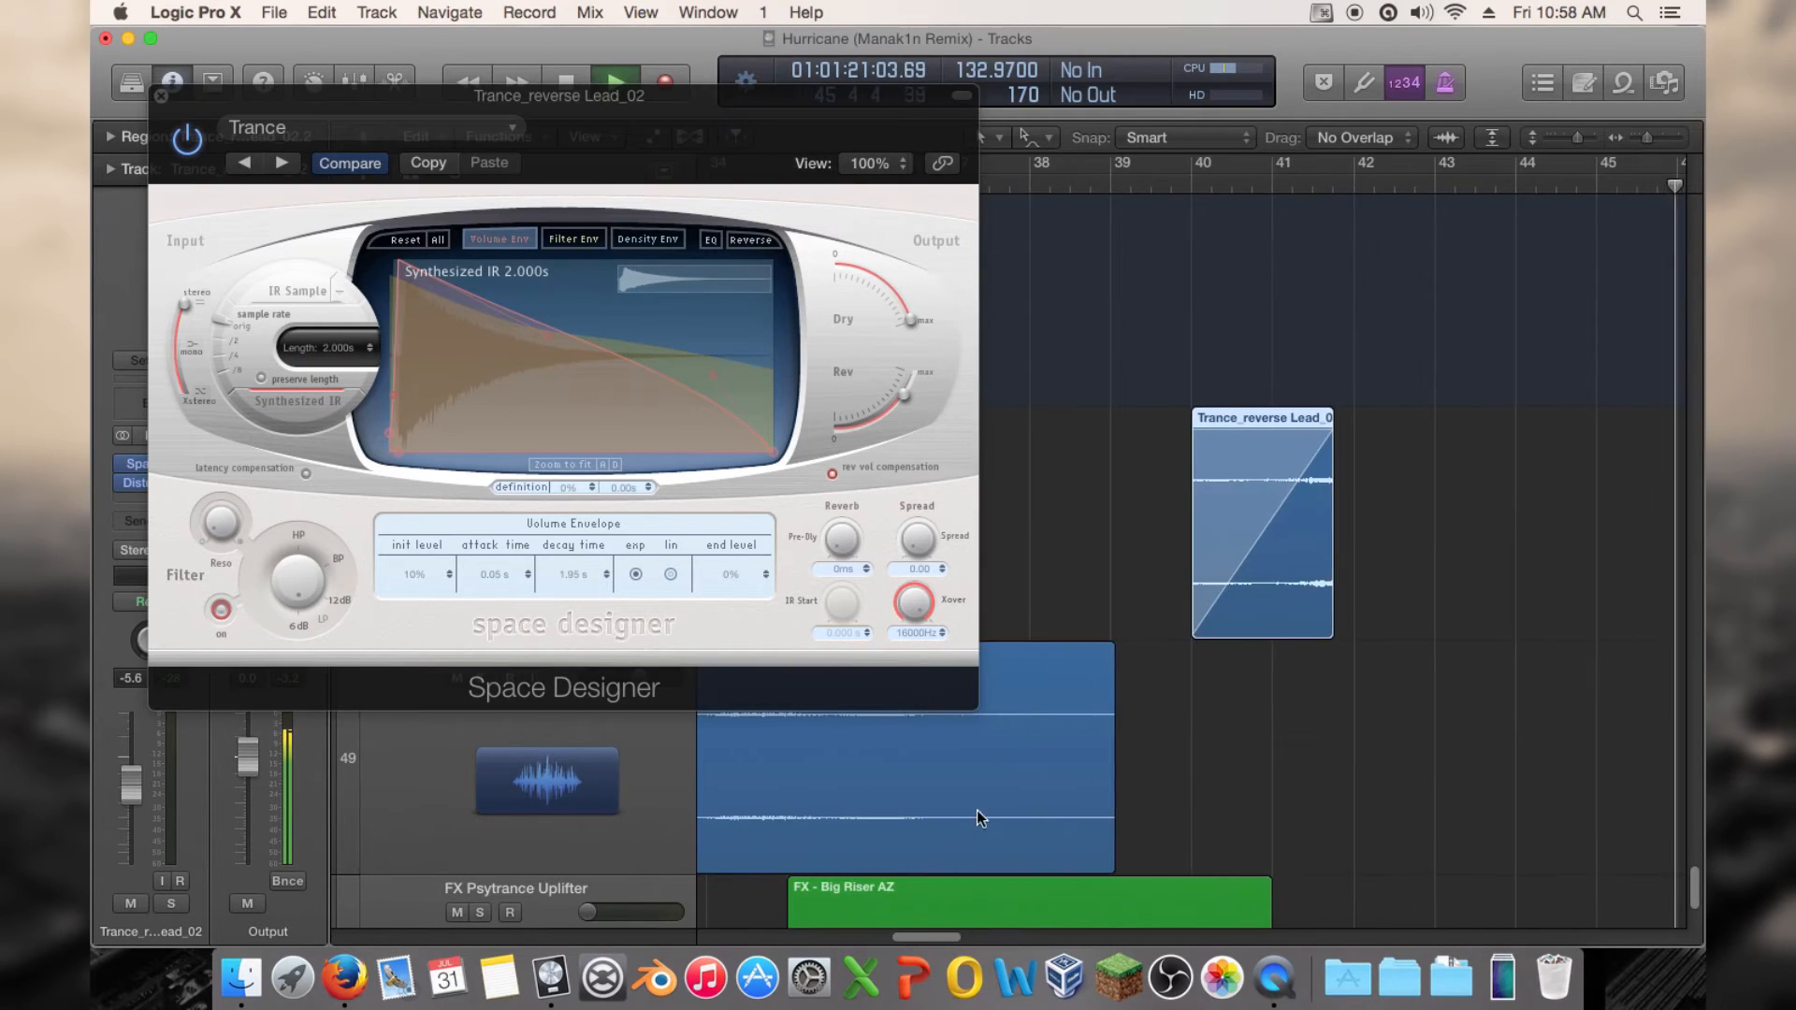
Set Space Designer's synthesized IR length to 1.200 s while replaying from about bar 40, and close the plug-in
click(1242, 193)
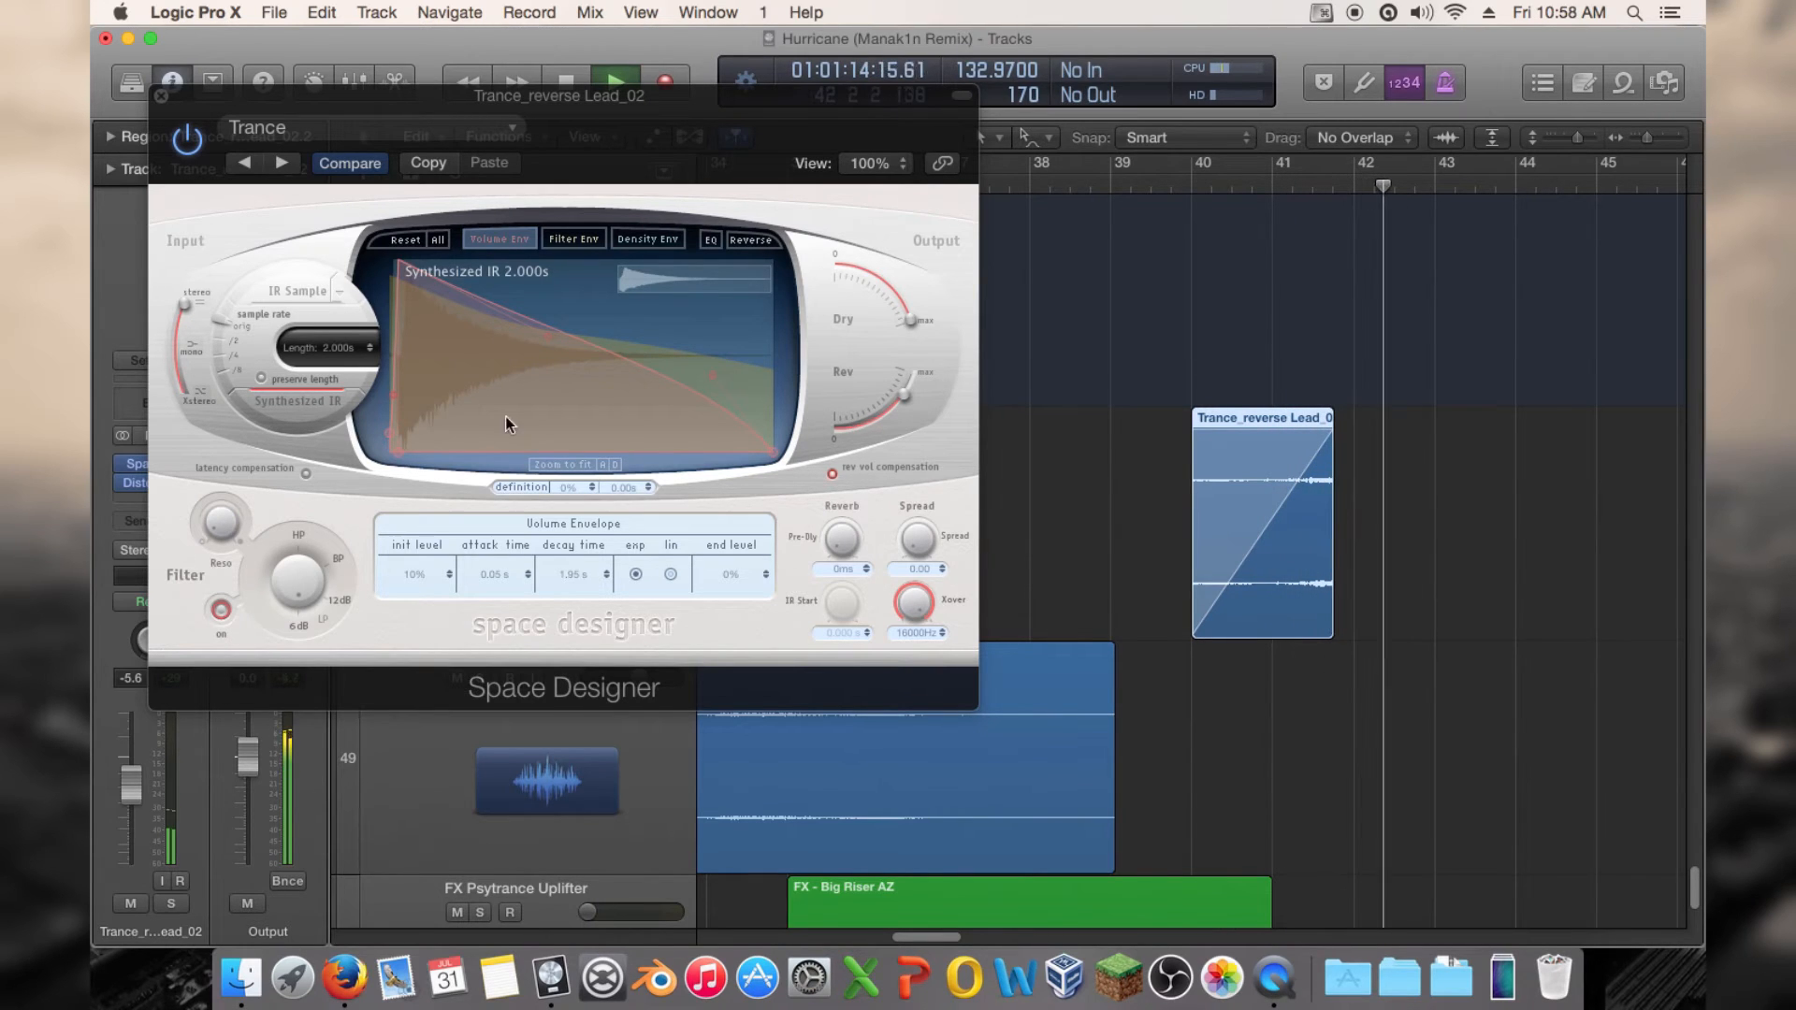
drag(339, 351, 338, 376)
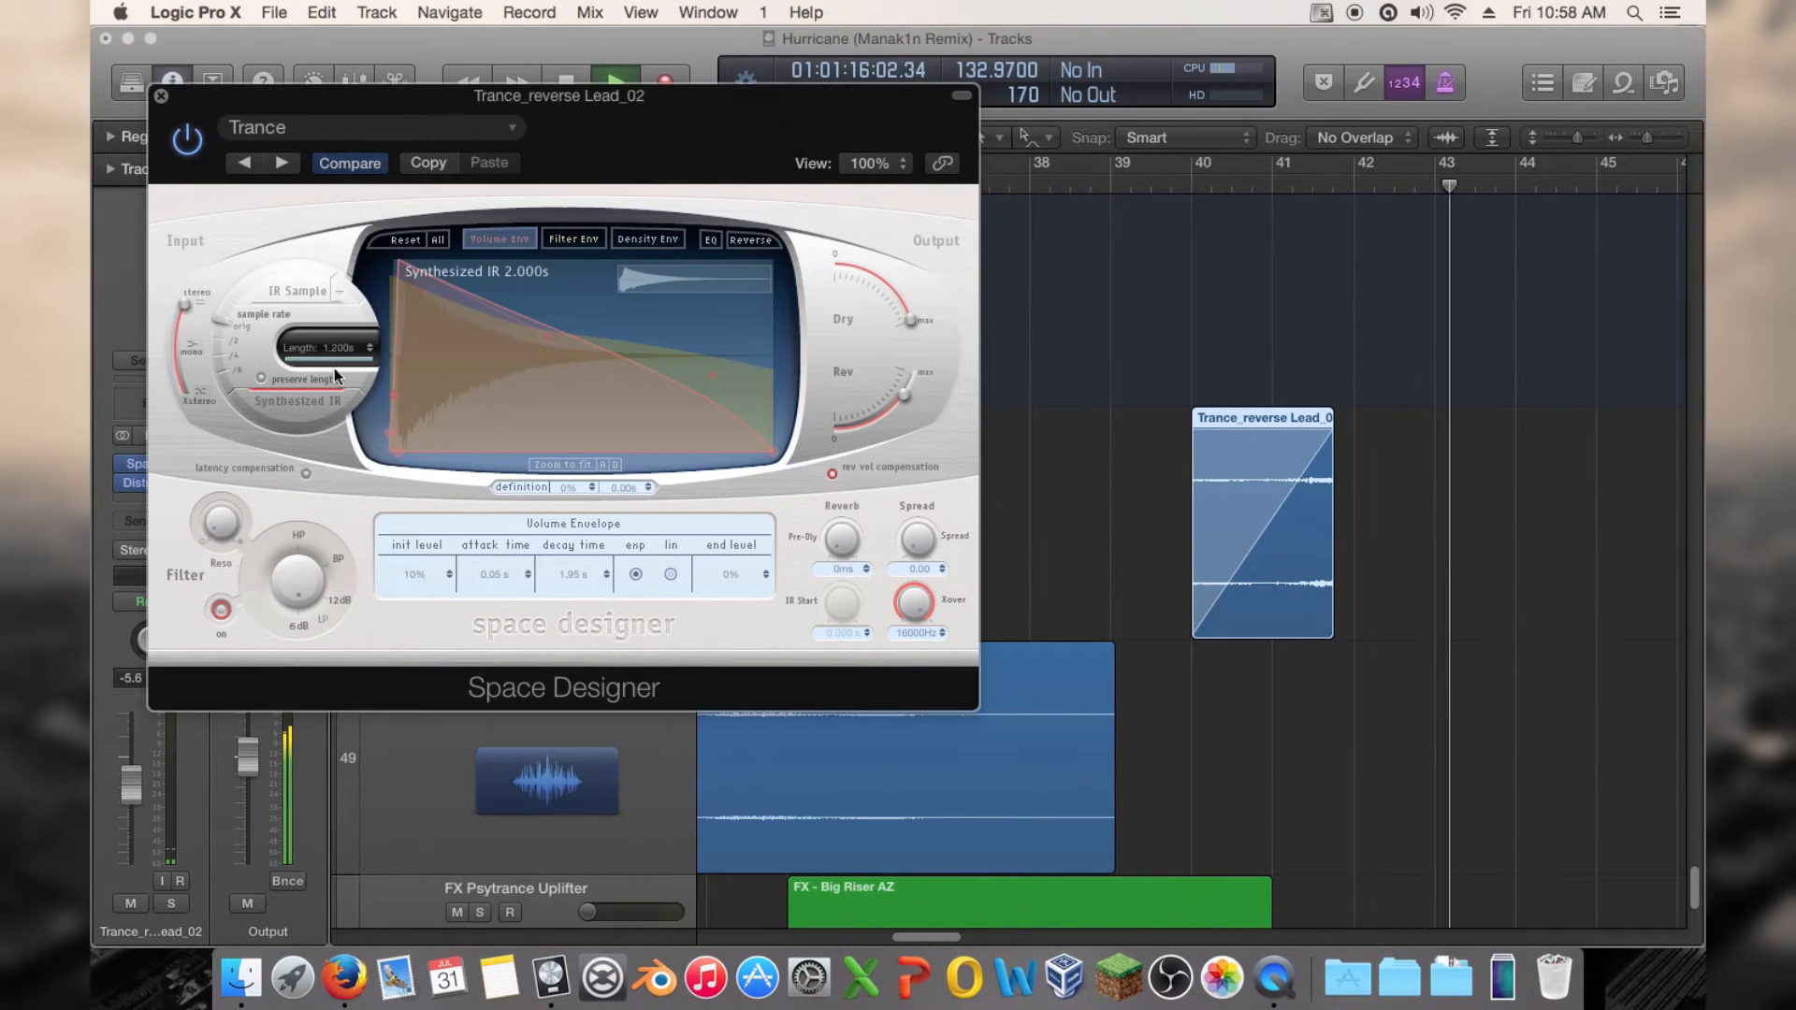
click(1267, 194)
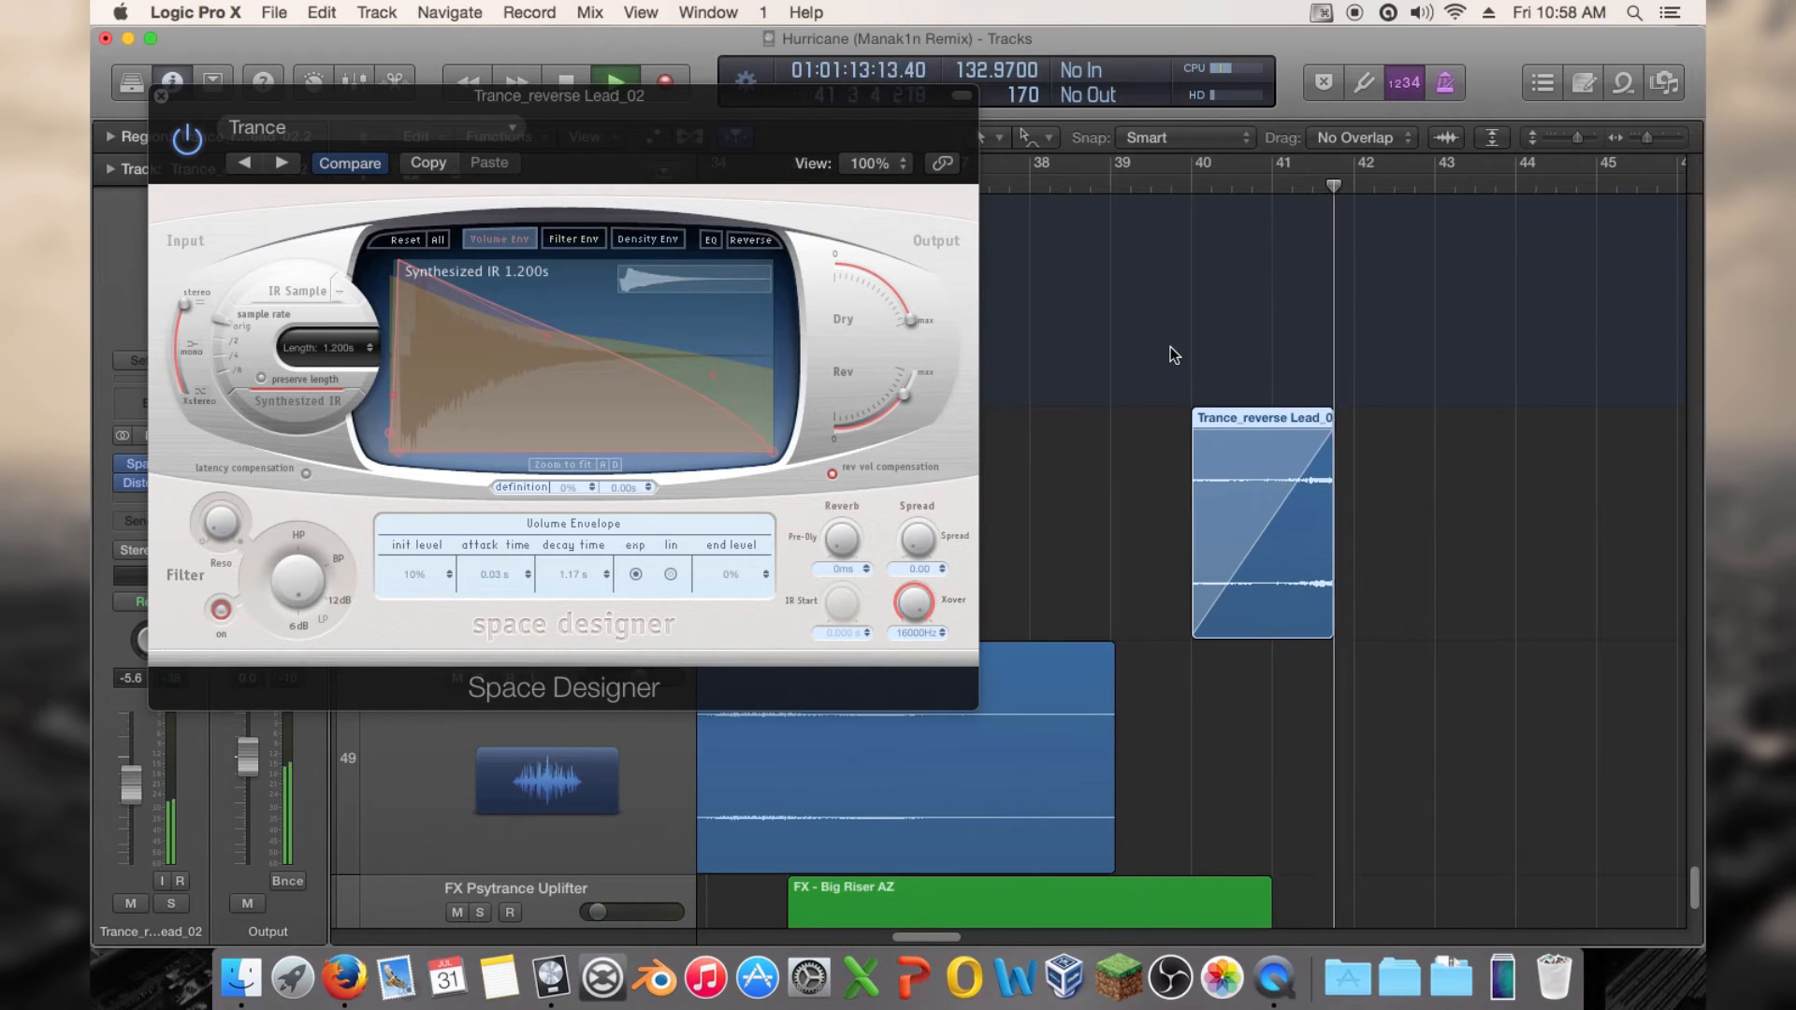
click(161, 98)
key(space)
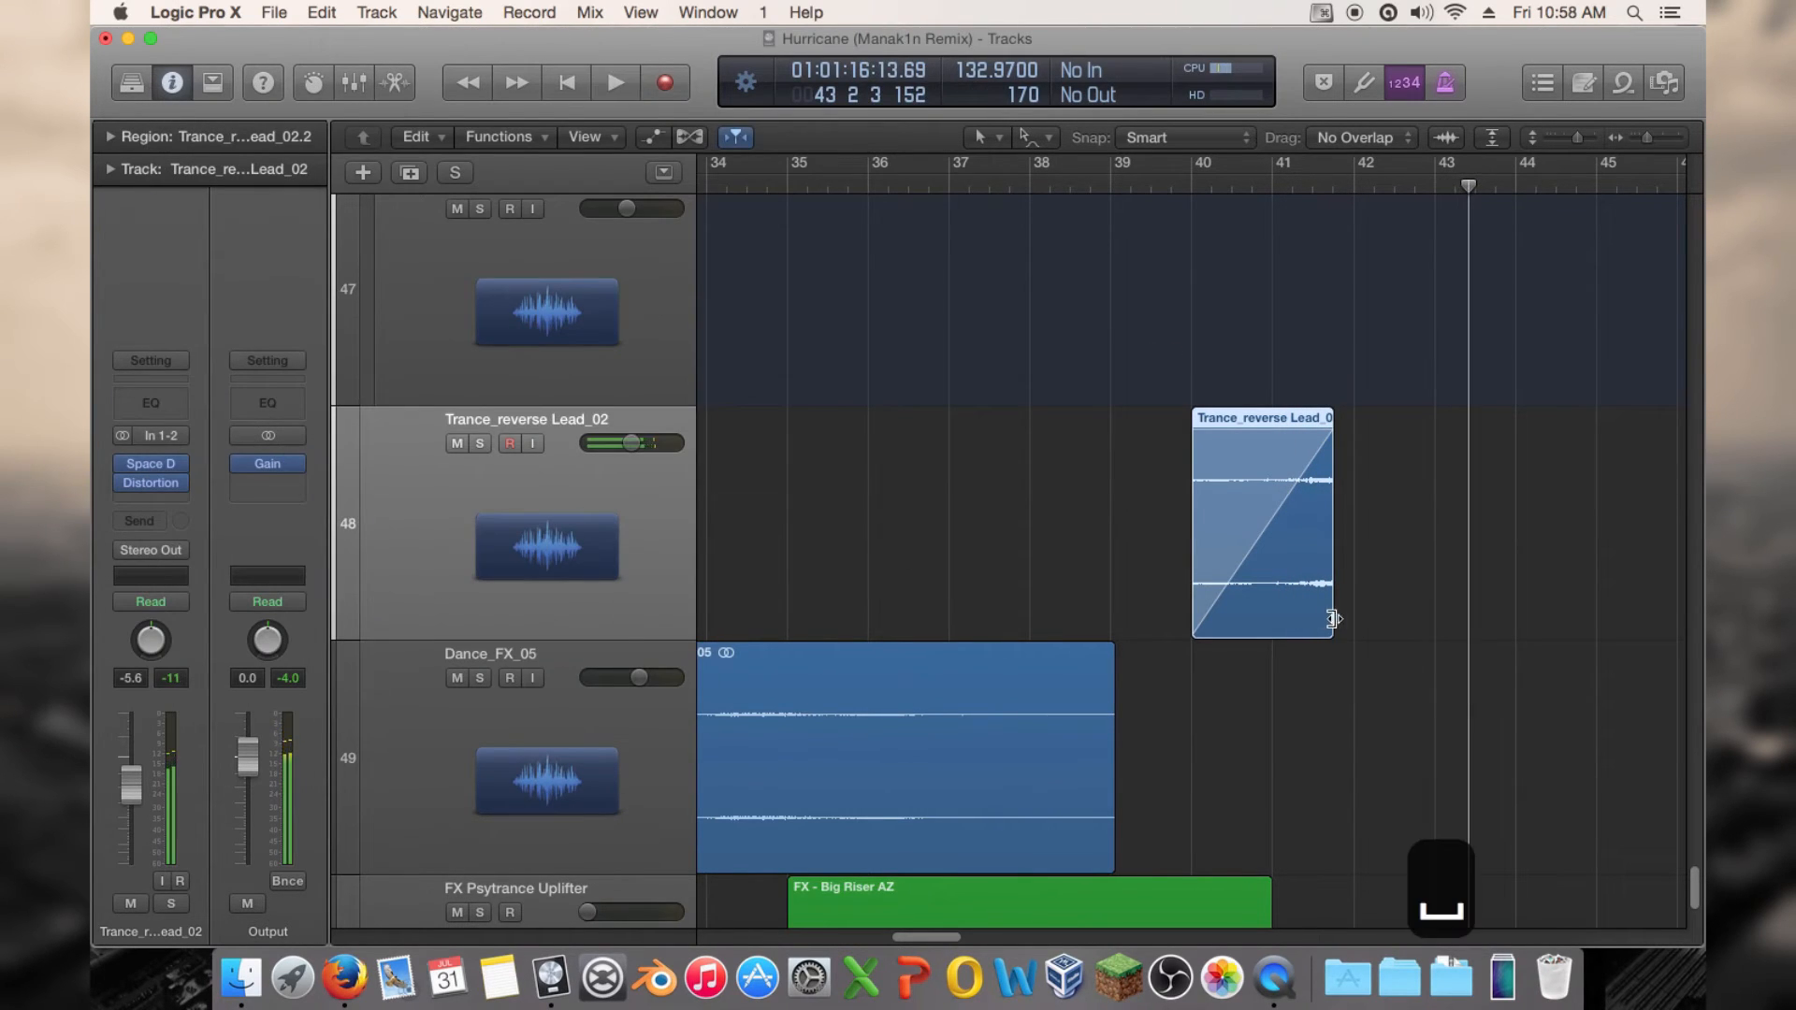
Adjust the end and start edges of the Trance_reverse Lead_02.2 region to shift its audio earlier, and replay from about bar 40
drag(1334, 619, 1352, 619)
drag(1196, 630, 1247, 613)
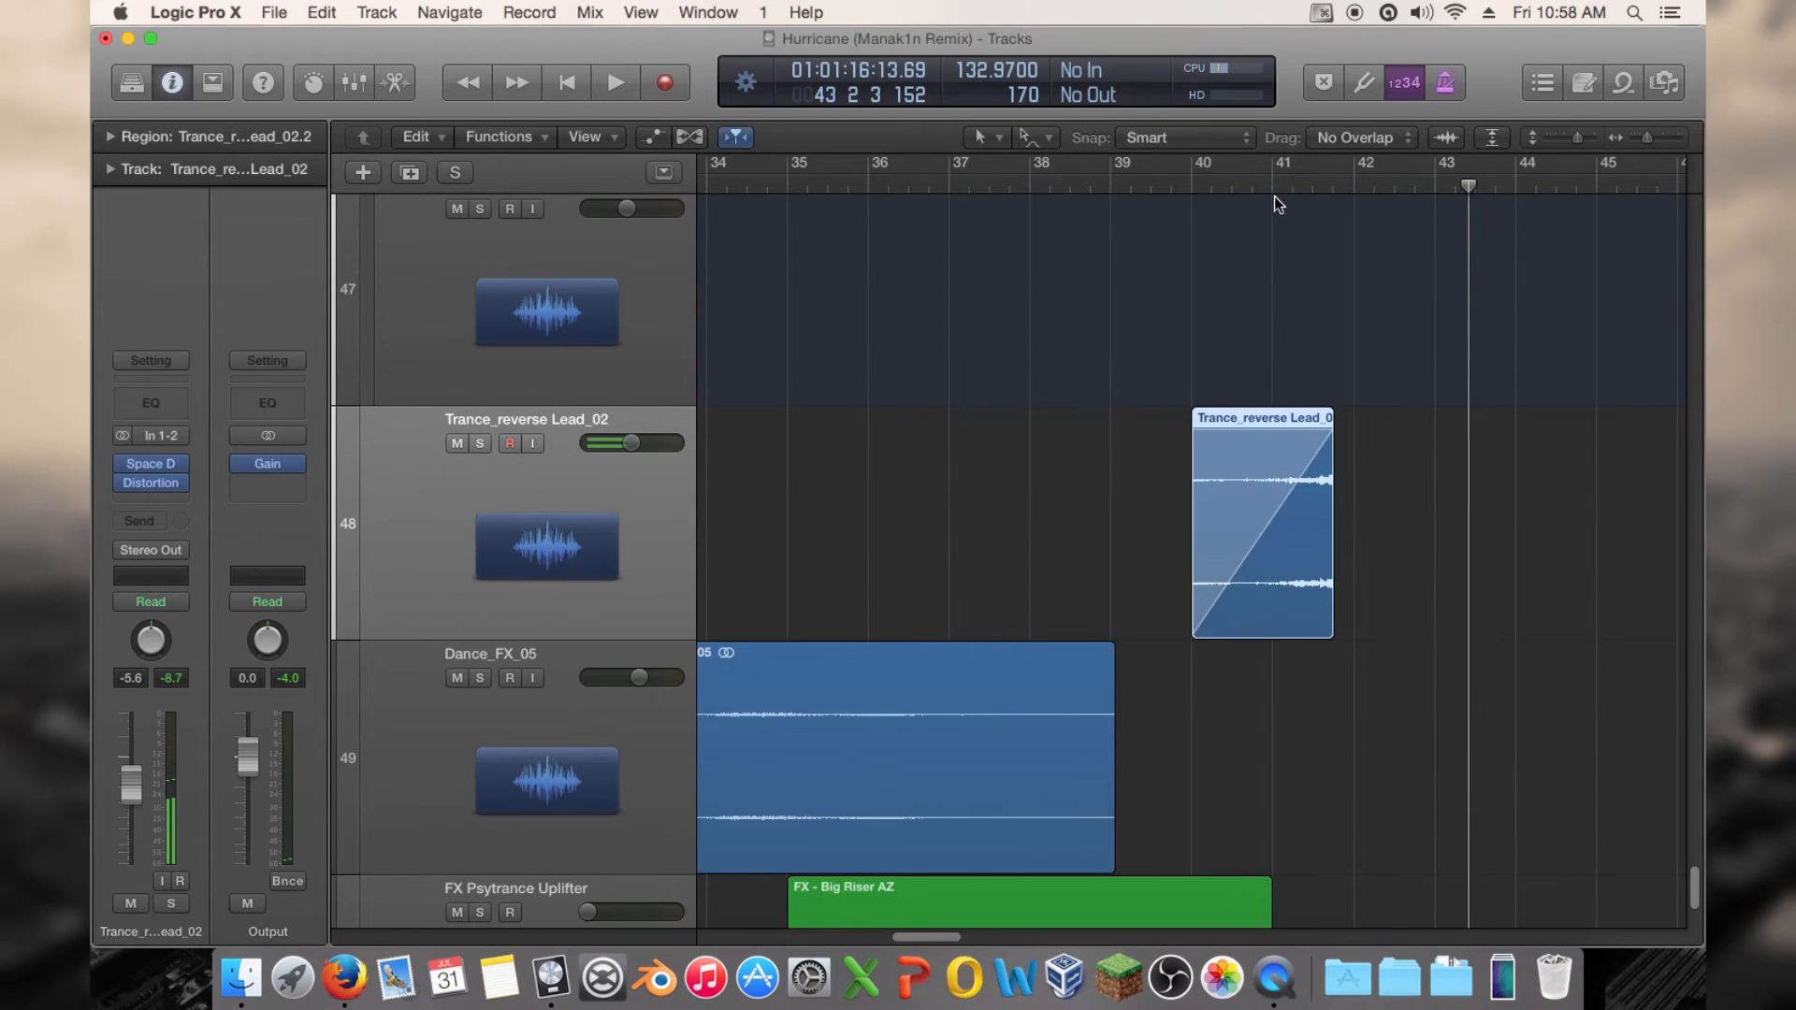
click(1231, 185)
key(space)
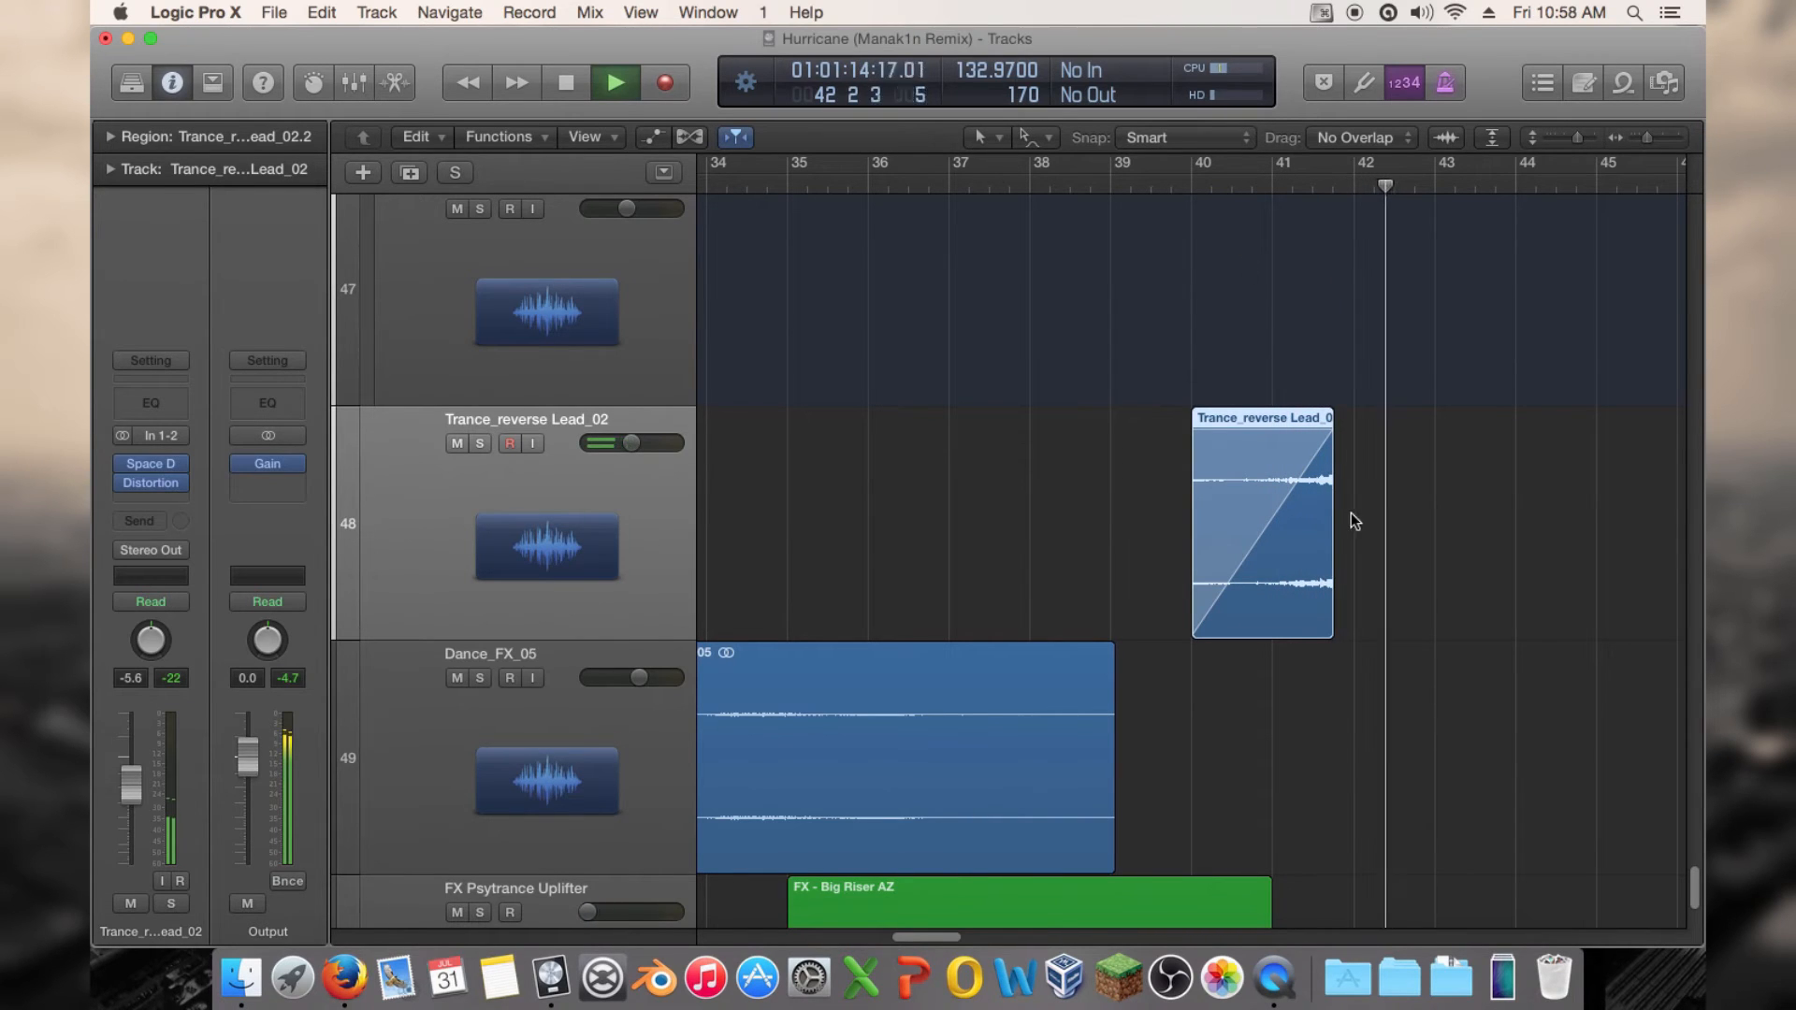
Stop playback, shorten the end of the Trance_reverse Lead_02.2 region slightly, and move the region to position 40 1 3 1
drag(1647, 138, 1651, 139)
key(space)
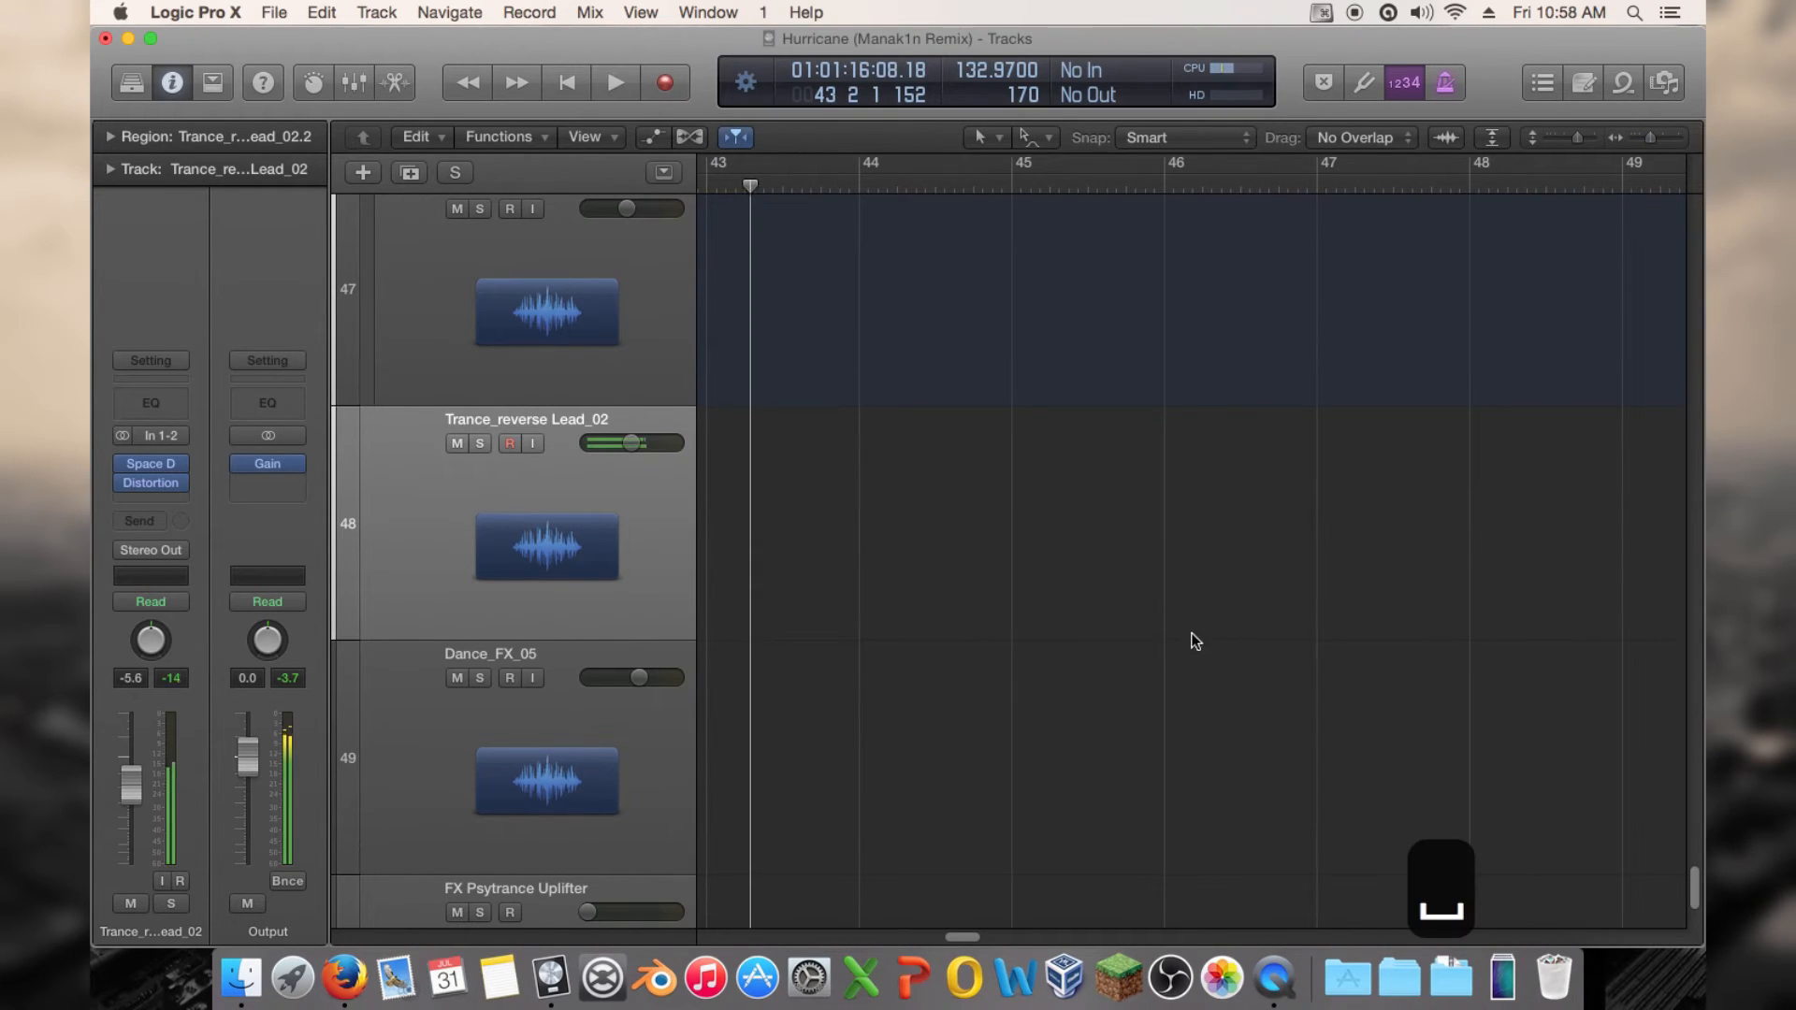
drag(964, 937, 943, 902)
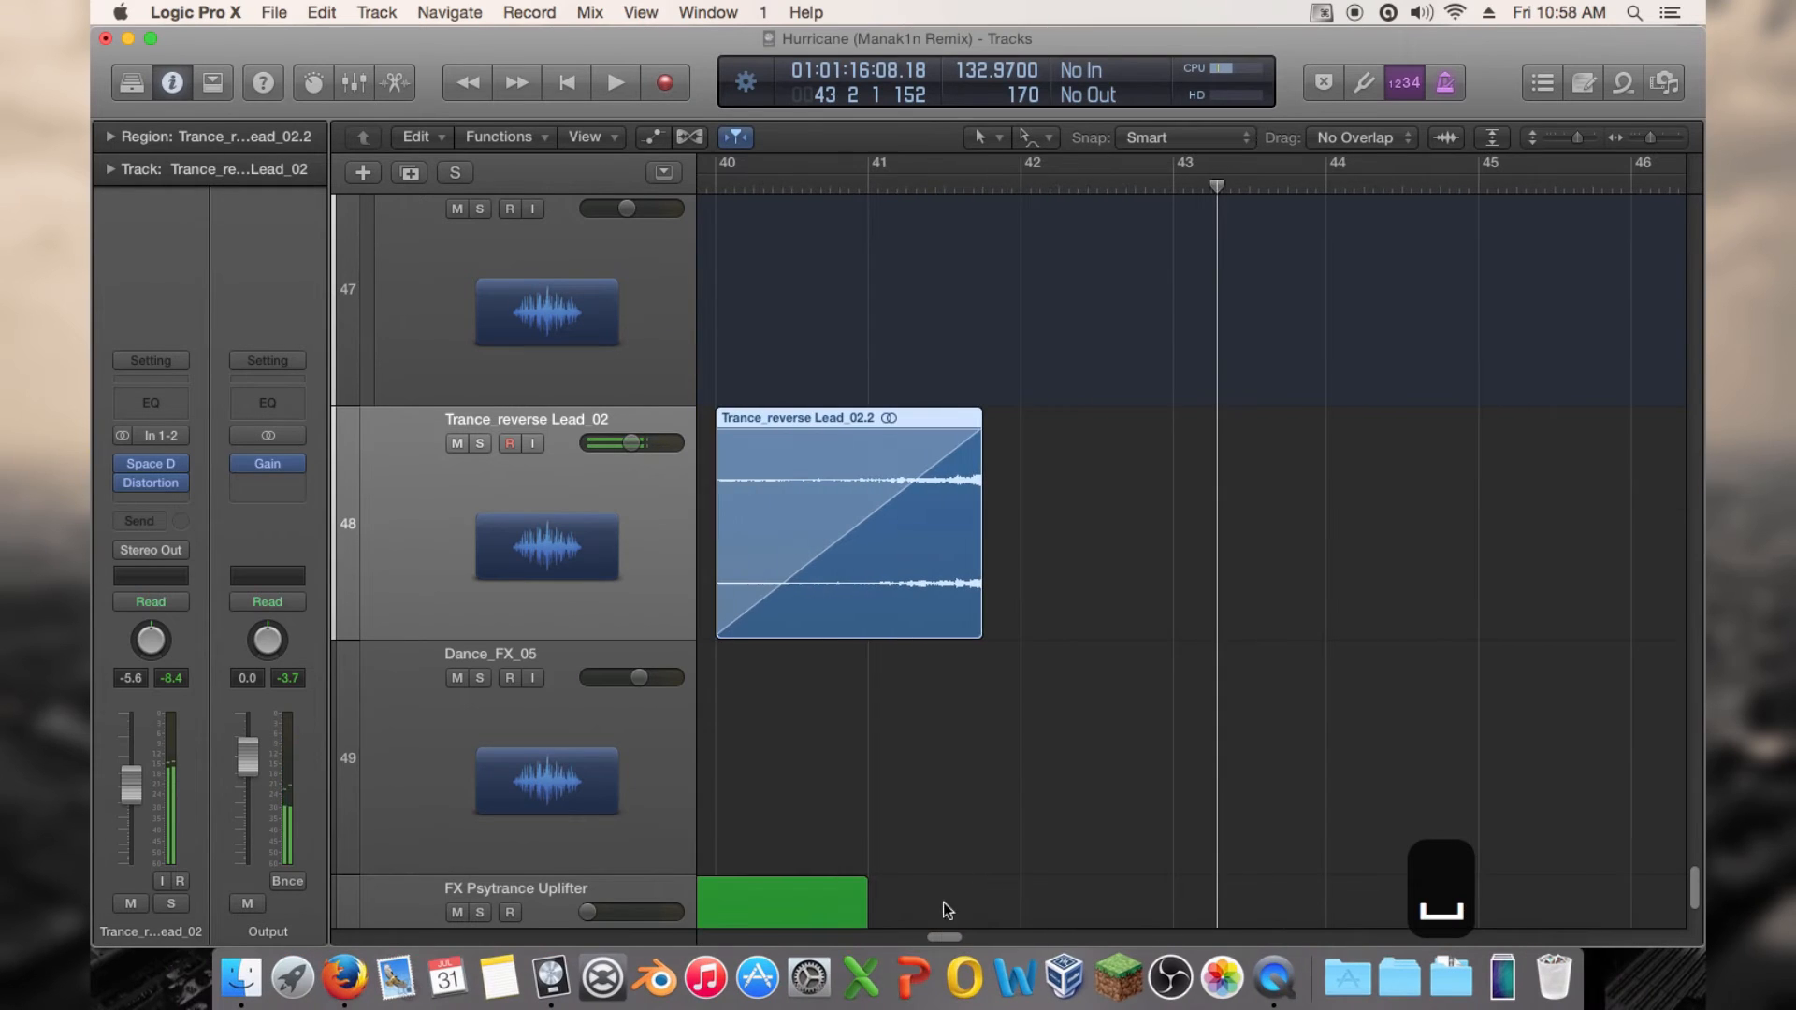
drag(975, 614, 963, 622)
drag(855, 597, 874, 597)
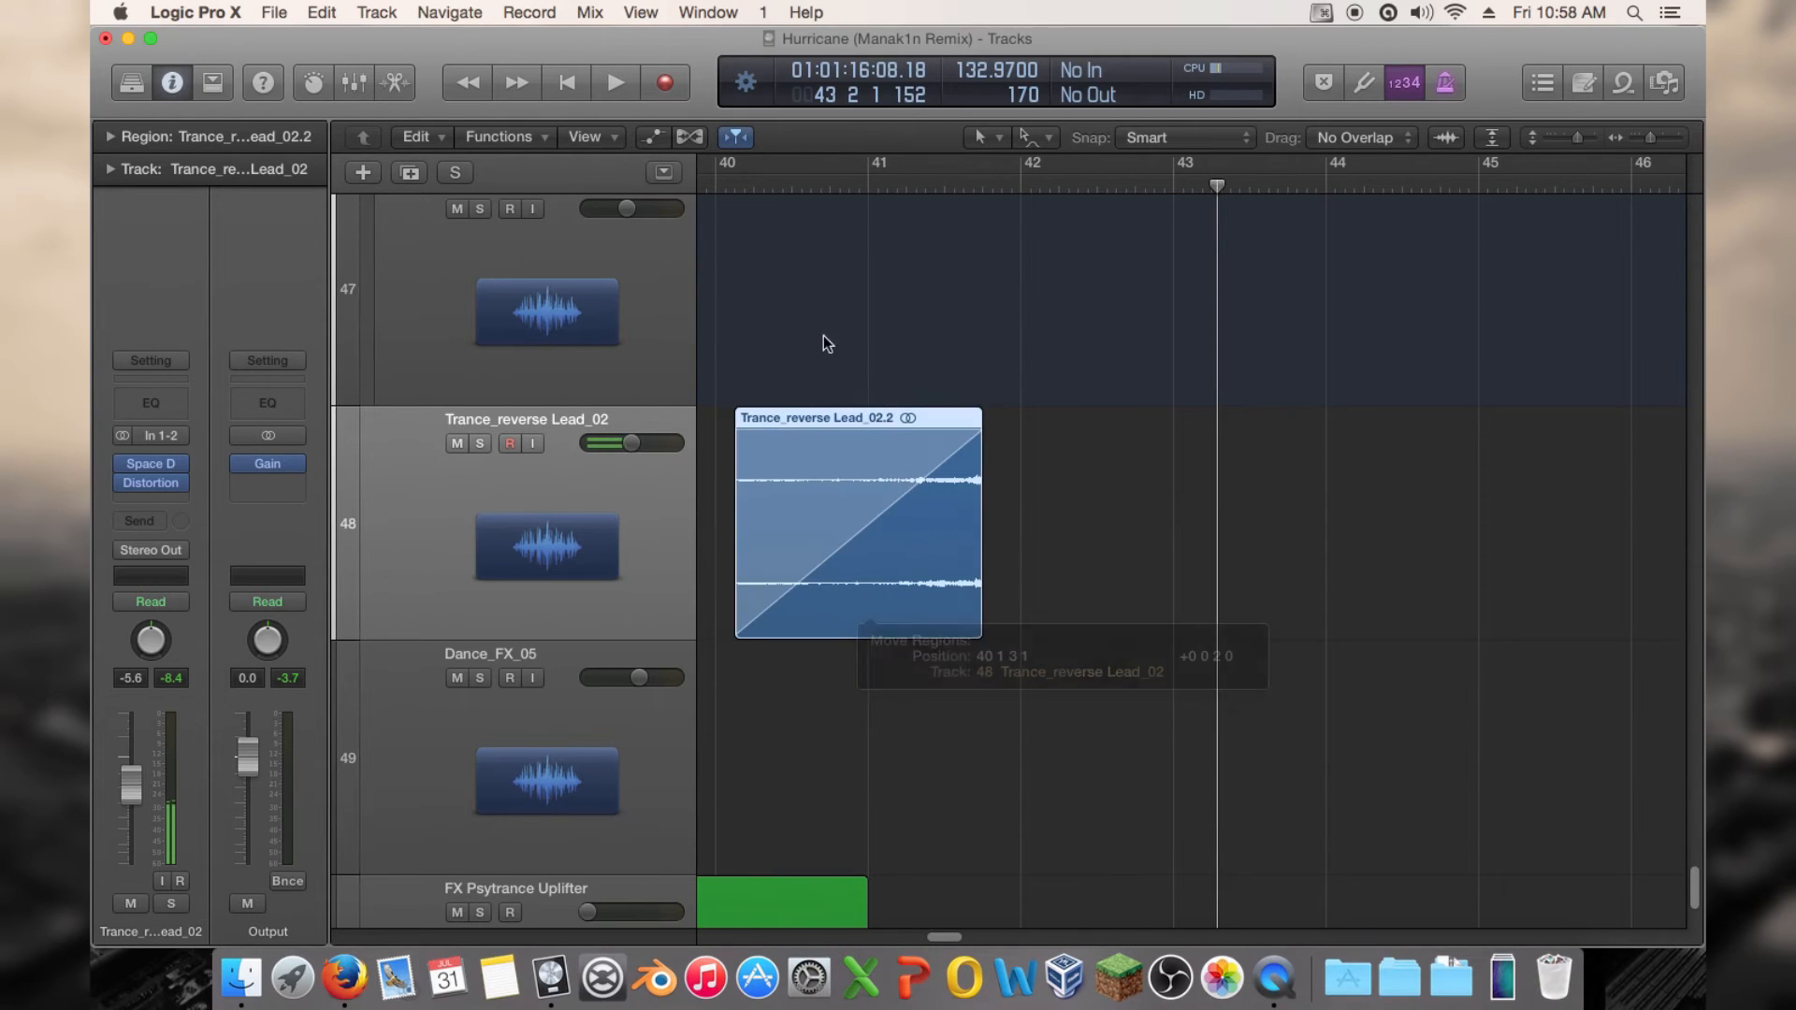
Replay from bar 40 and trim the start of the Trance_reverse Lead_02.2 region to position 40 2 1 1
click(722, 183)
key(space)
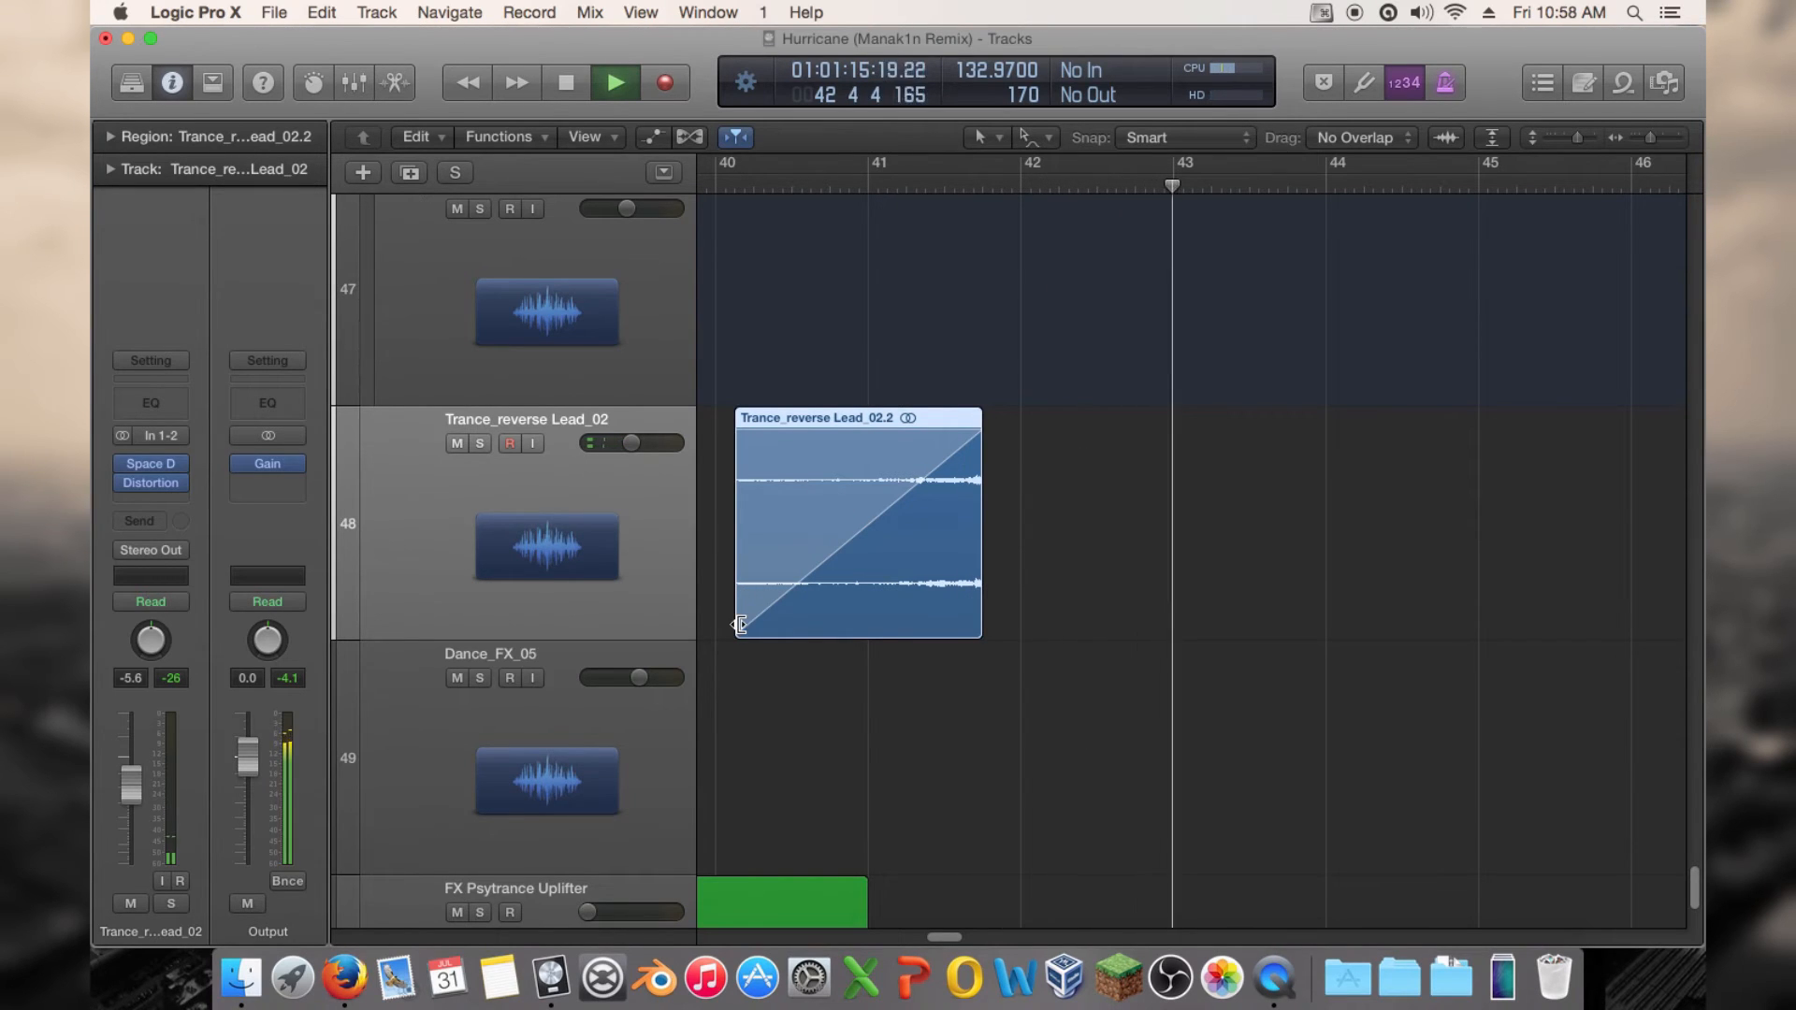
key(space)
drag(739, 625, 756, 625)
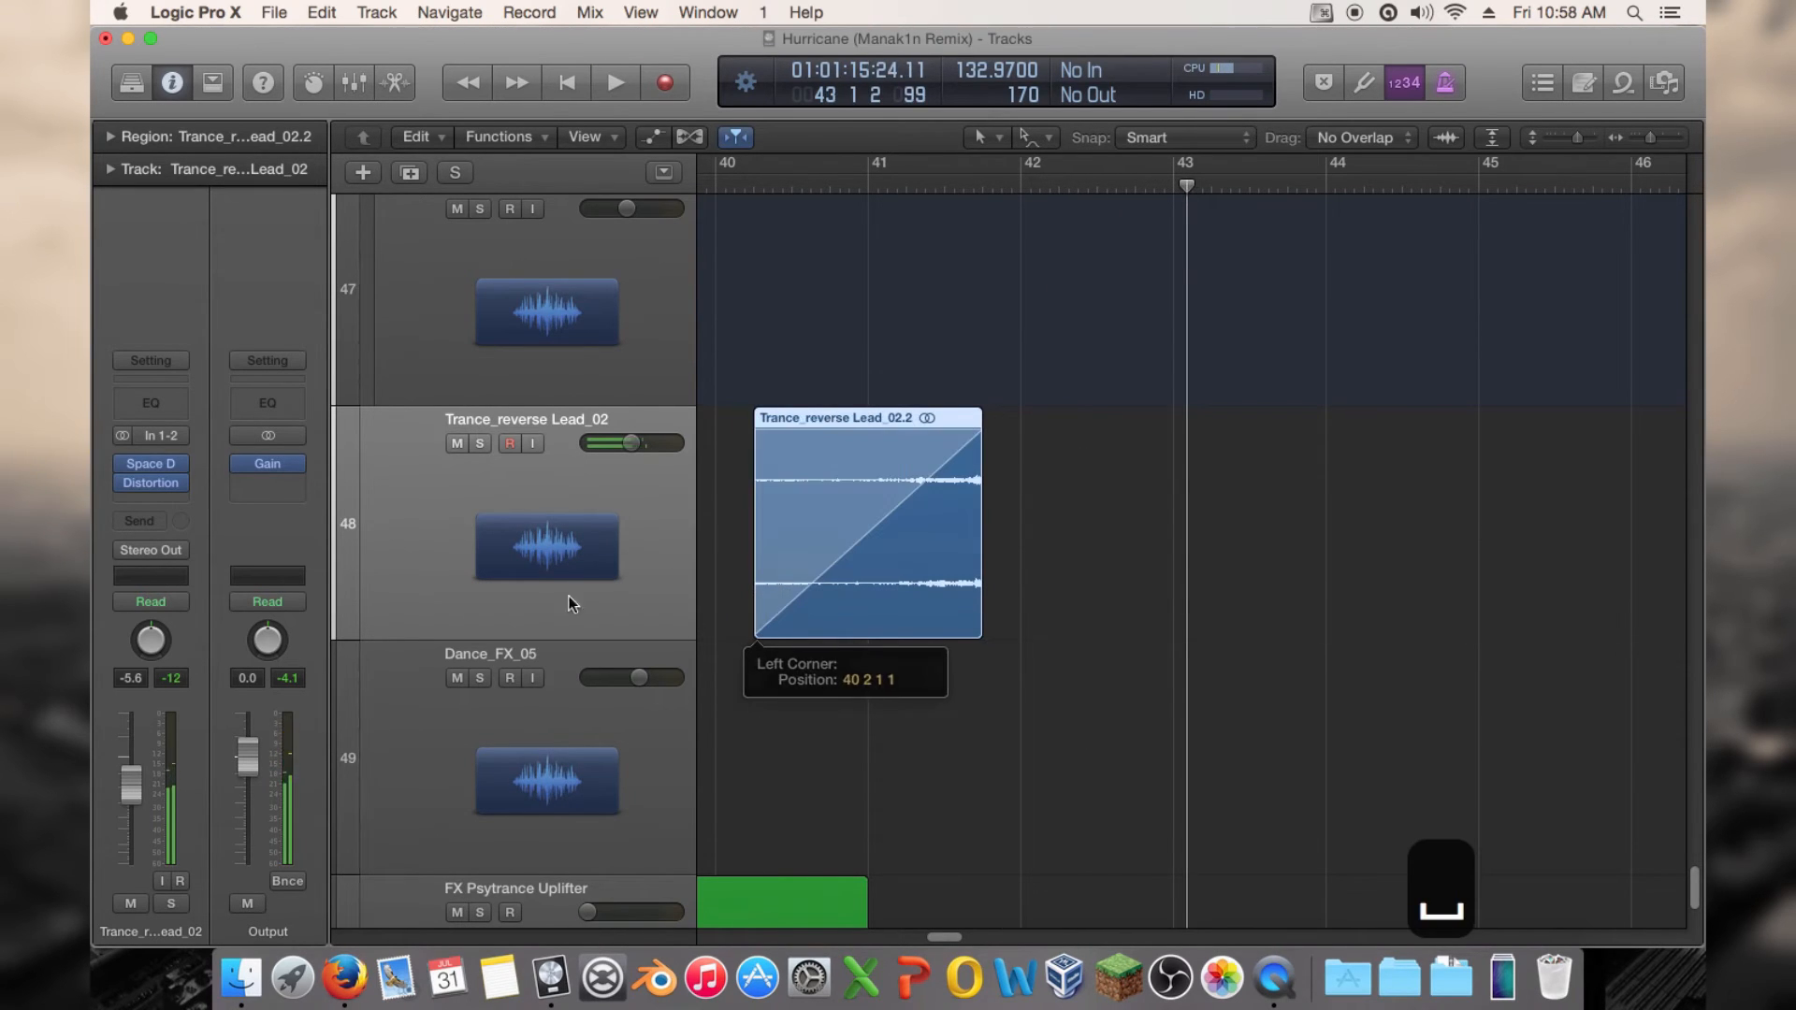
Lower Space Designer's dry level and set the Distortion output to -16.5 dB on the Trance_reverse Lead_02 track
click(159, 468)
drag(924, 333, 913, 288)
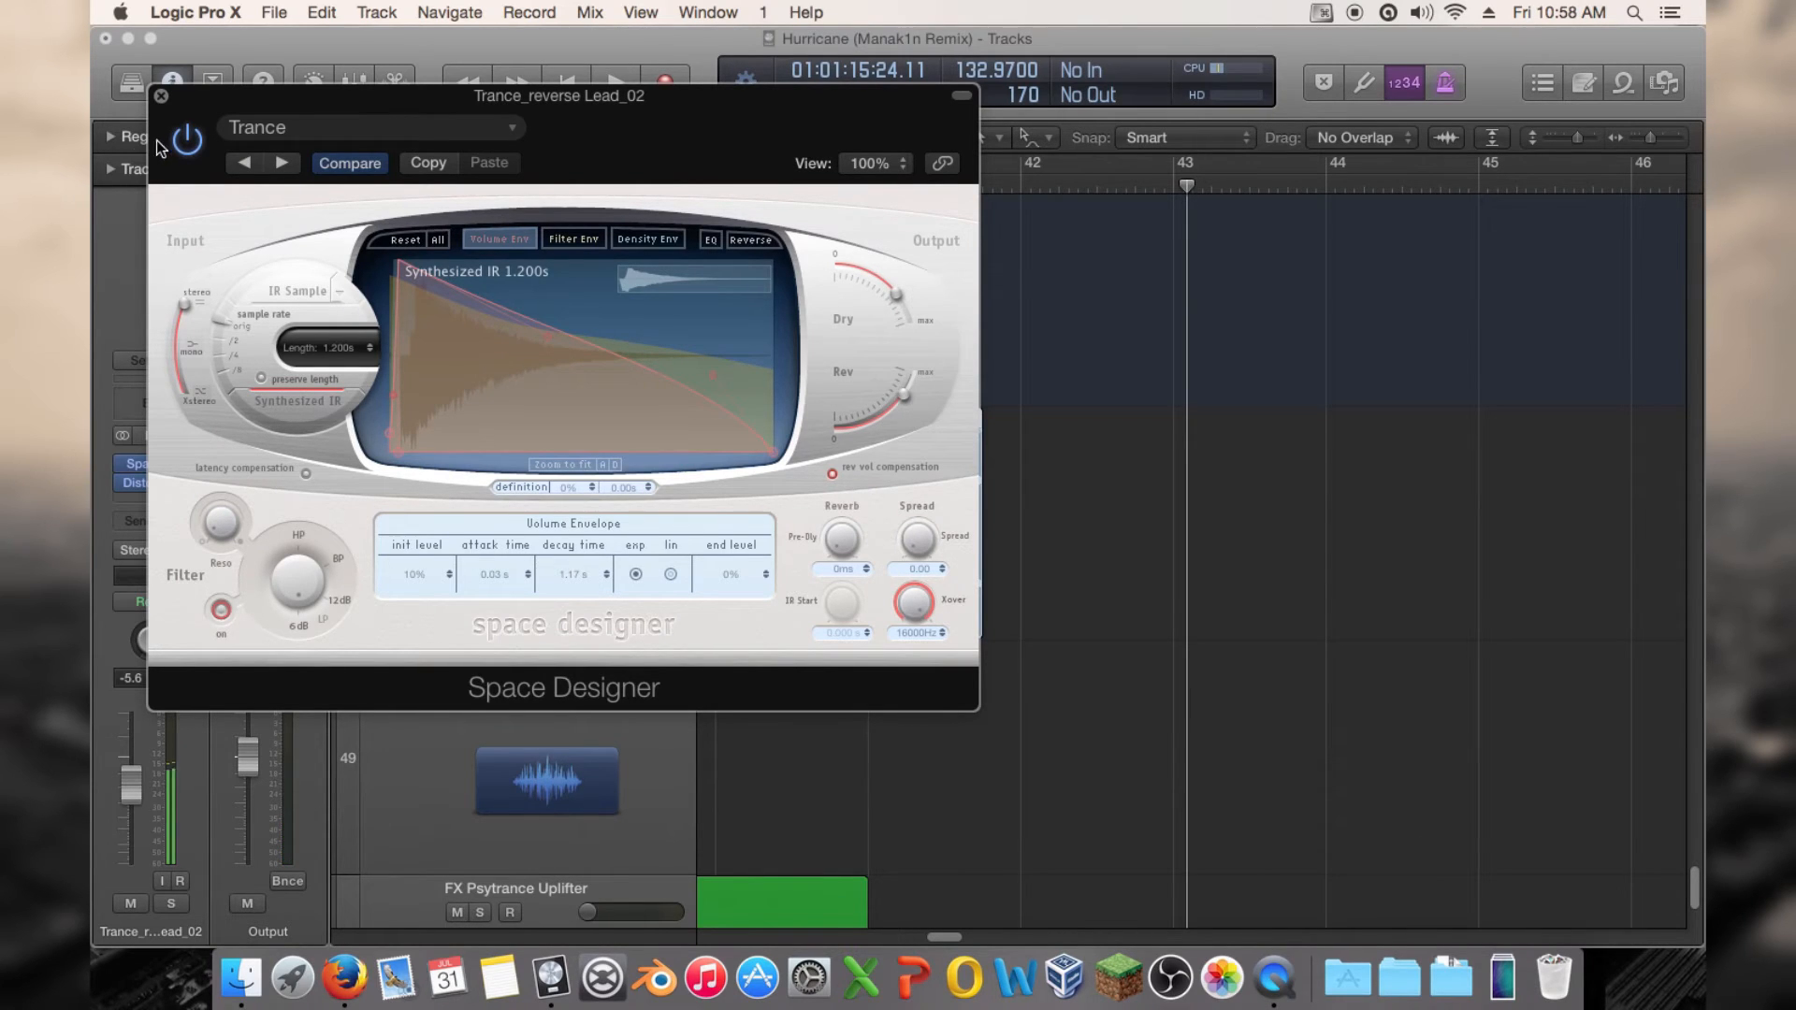
click(161, 96)
click(153, 483)
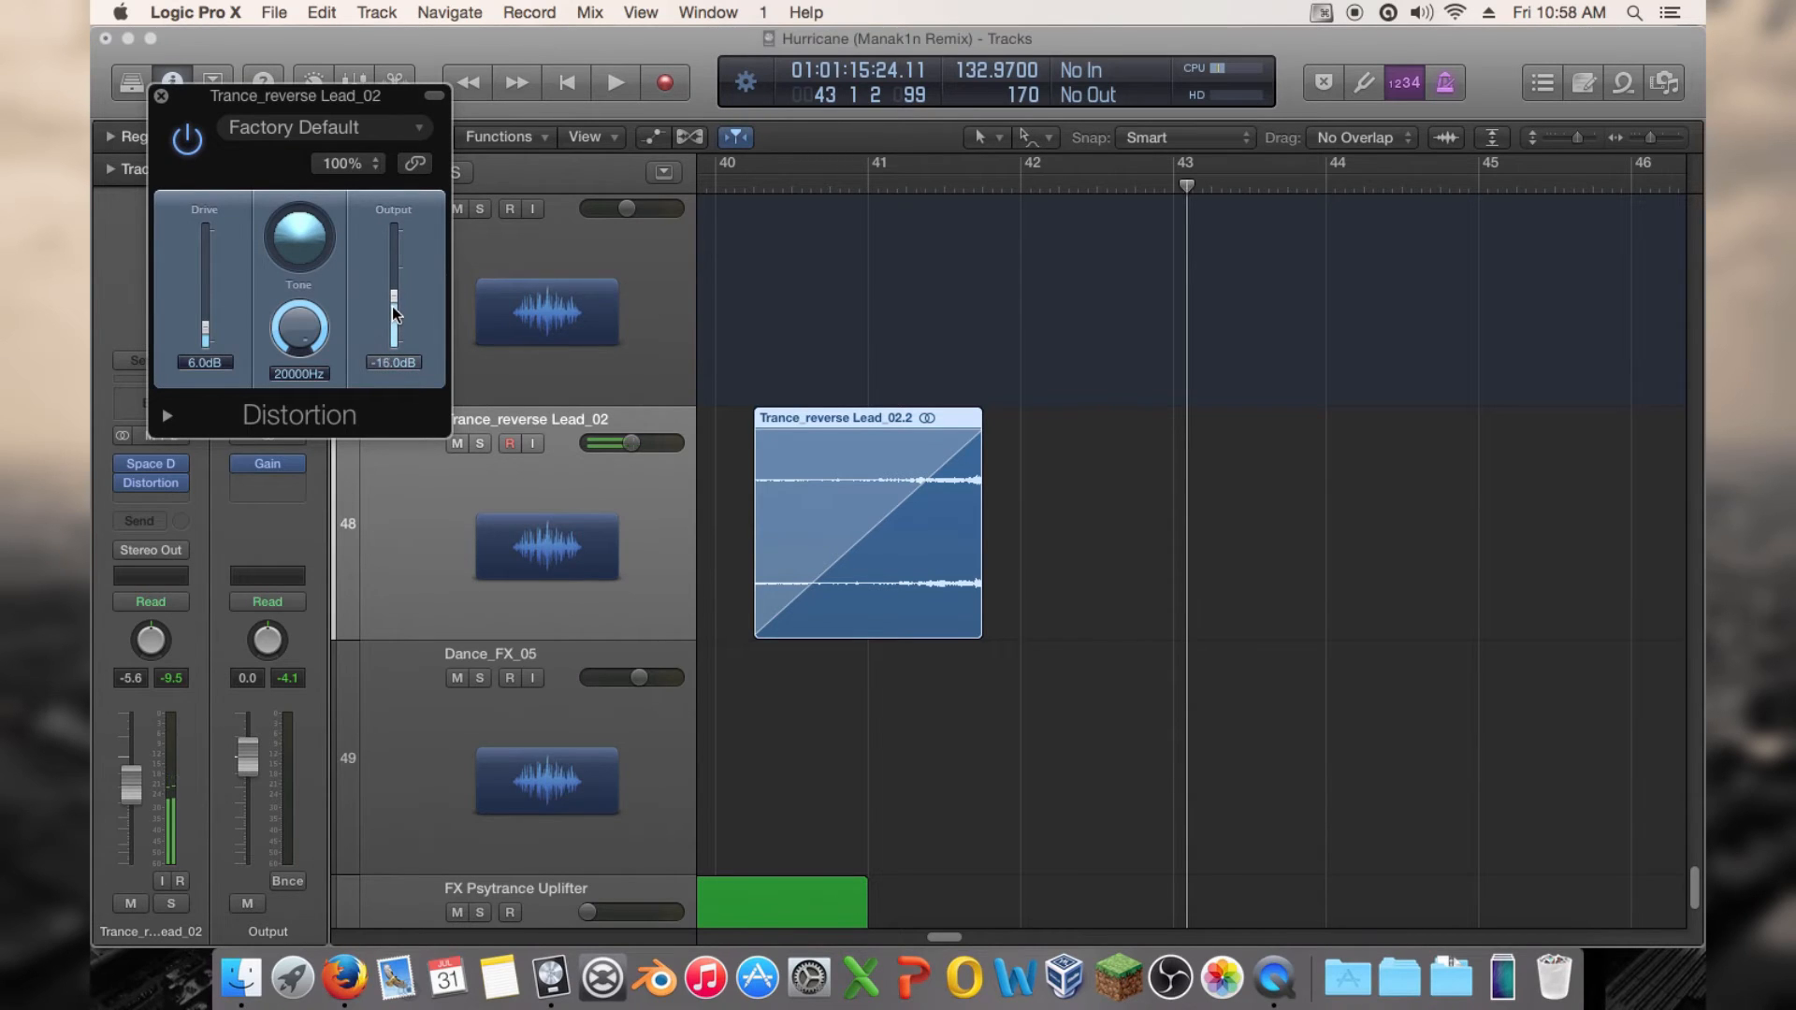
click(161, 97)
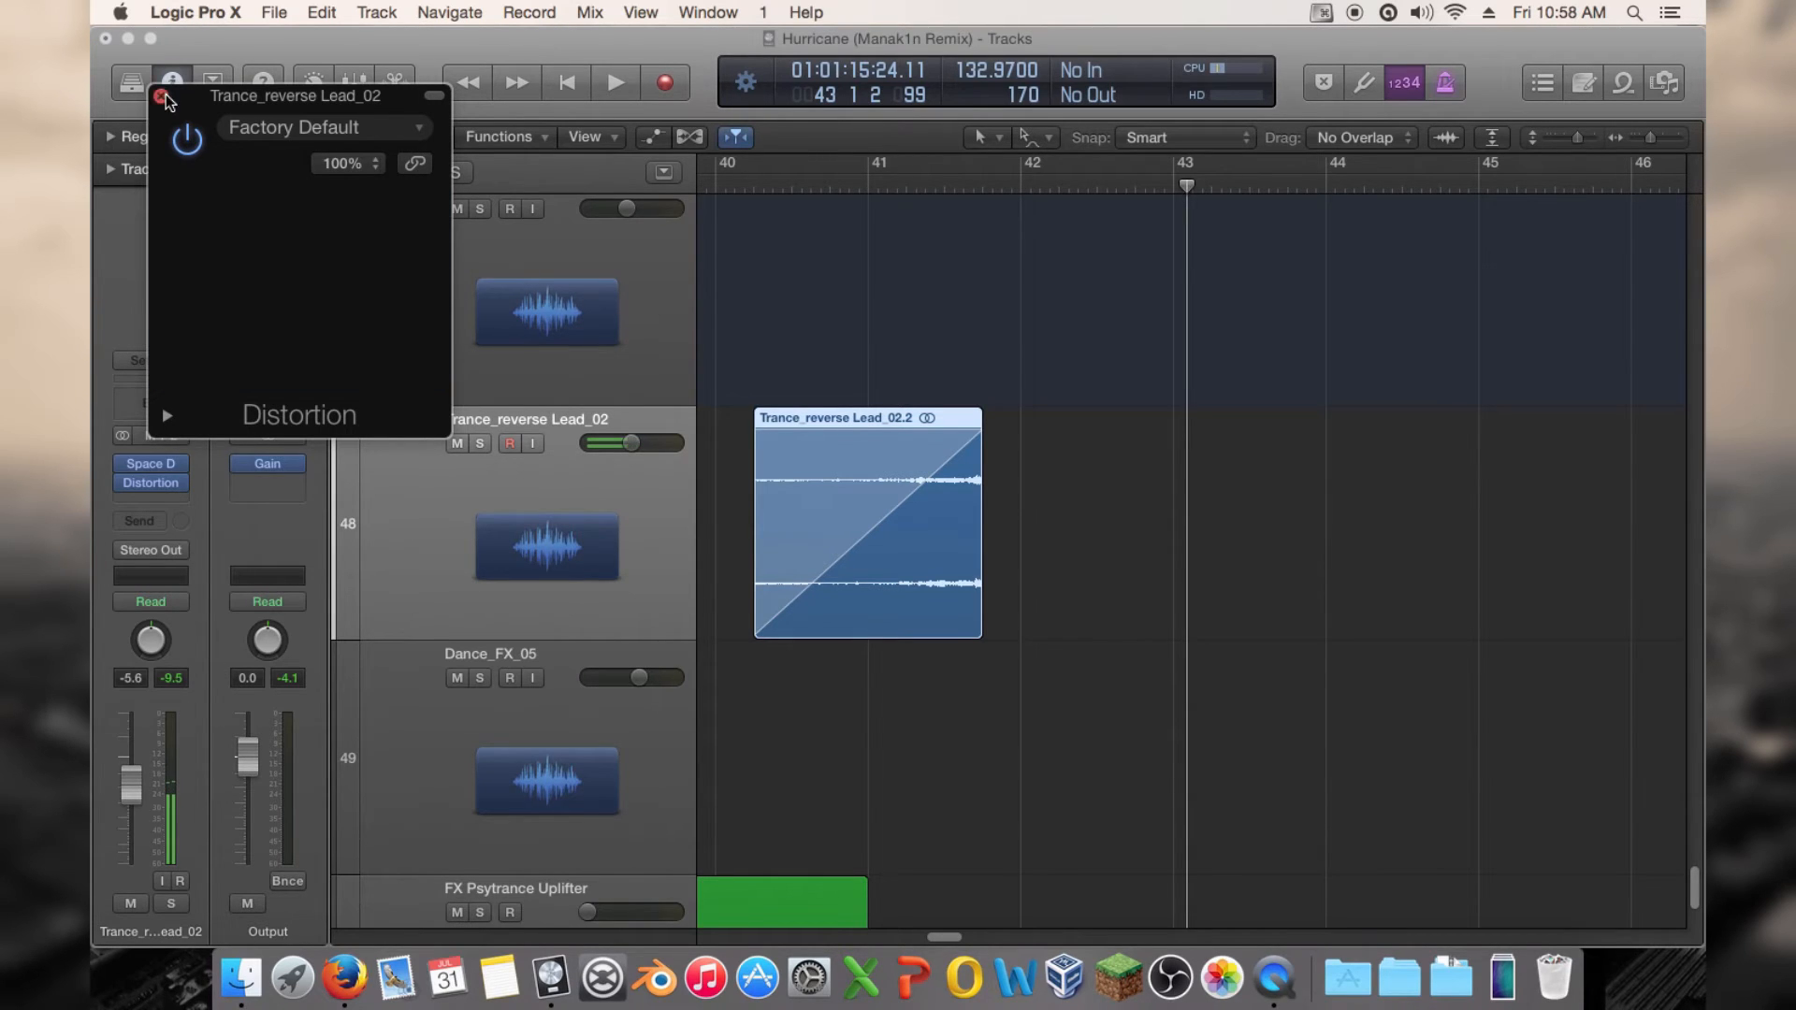
Set the Trance_reverse Lead_02 track volume to -8.2 dB while replaying its region from position 40 2 1 1
click(762, 182)
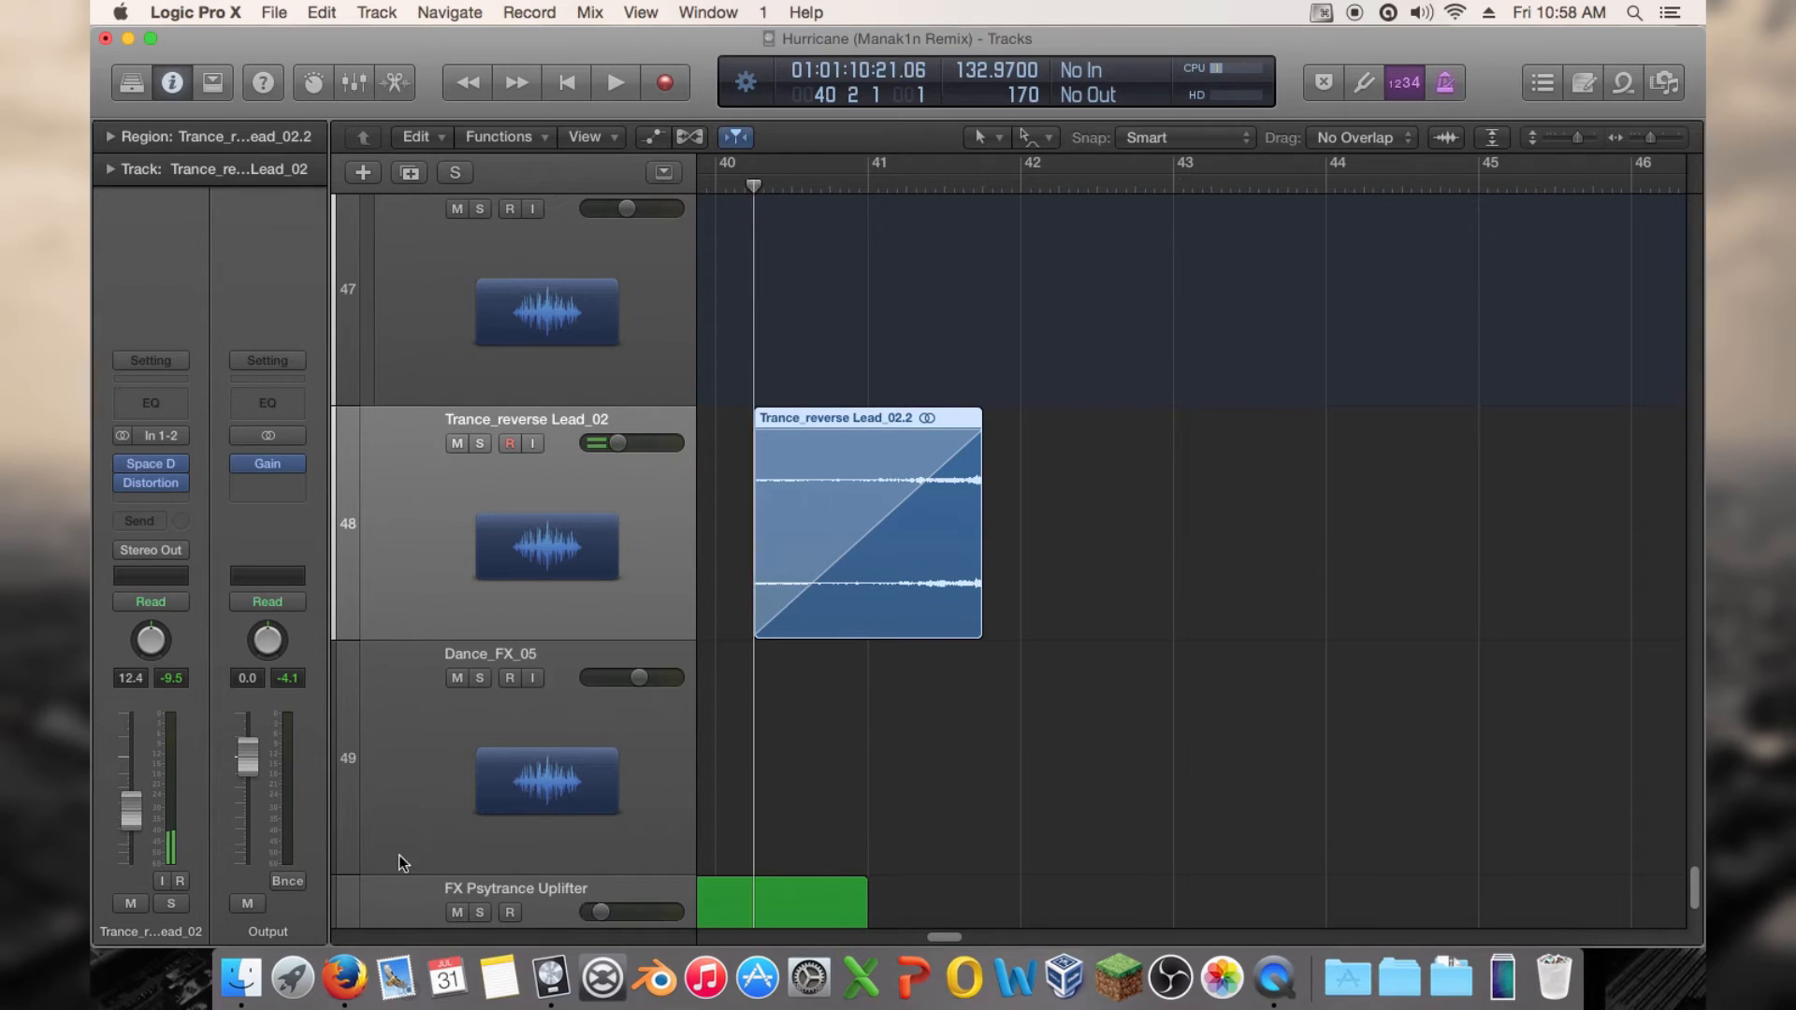
key(space)
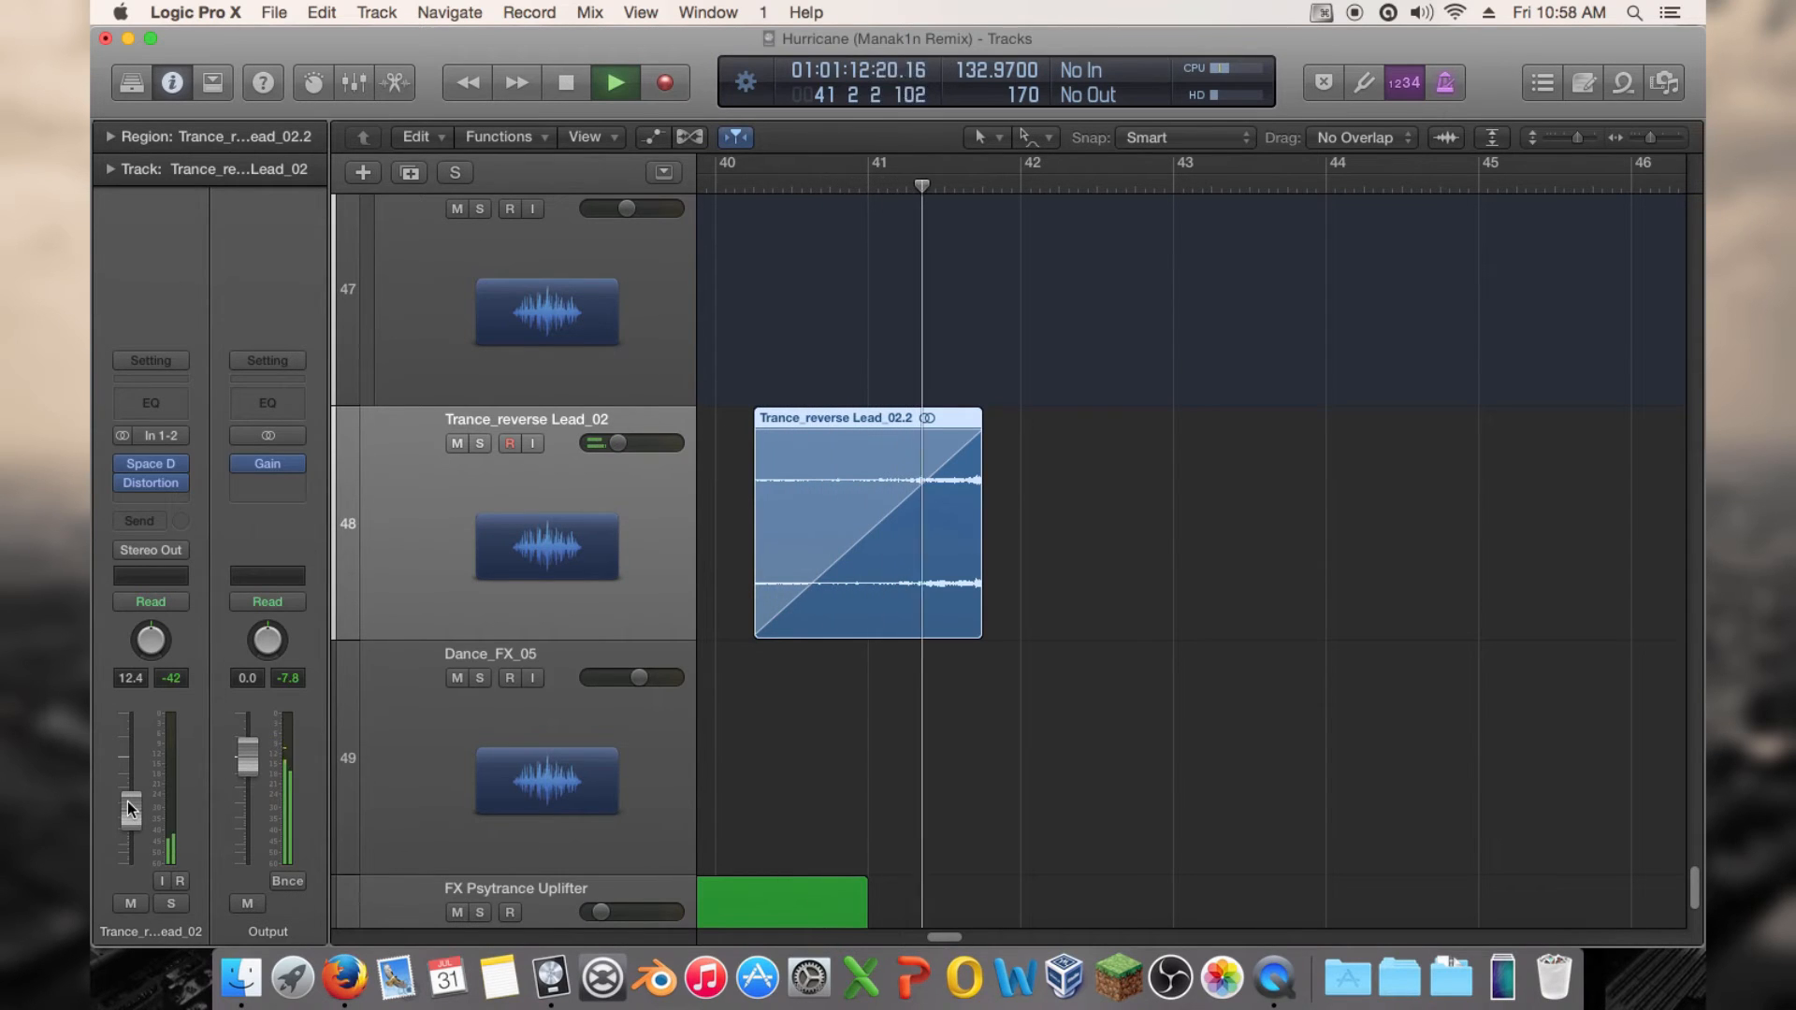
drag(130, 809, 130, 798)
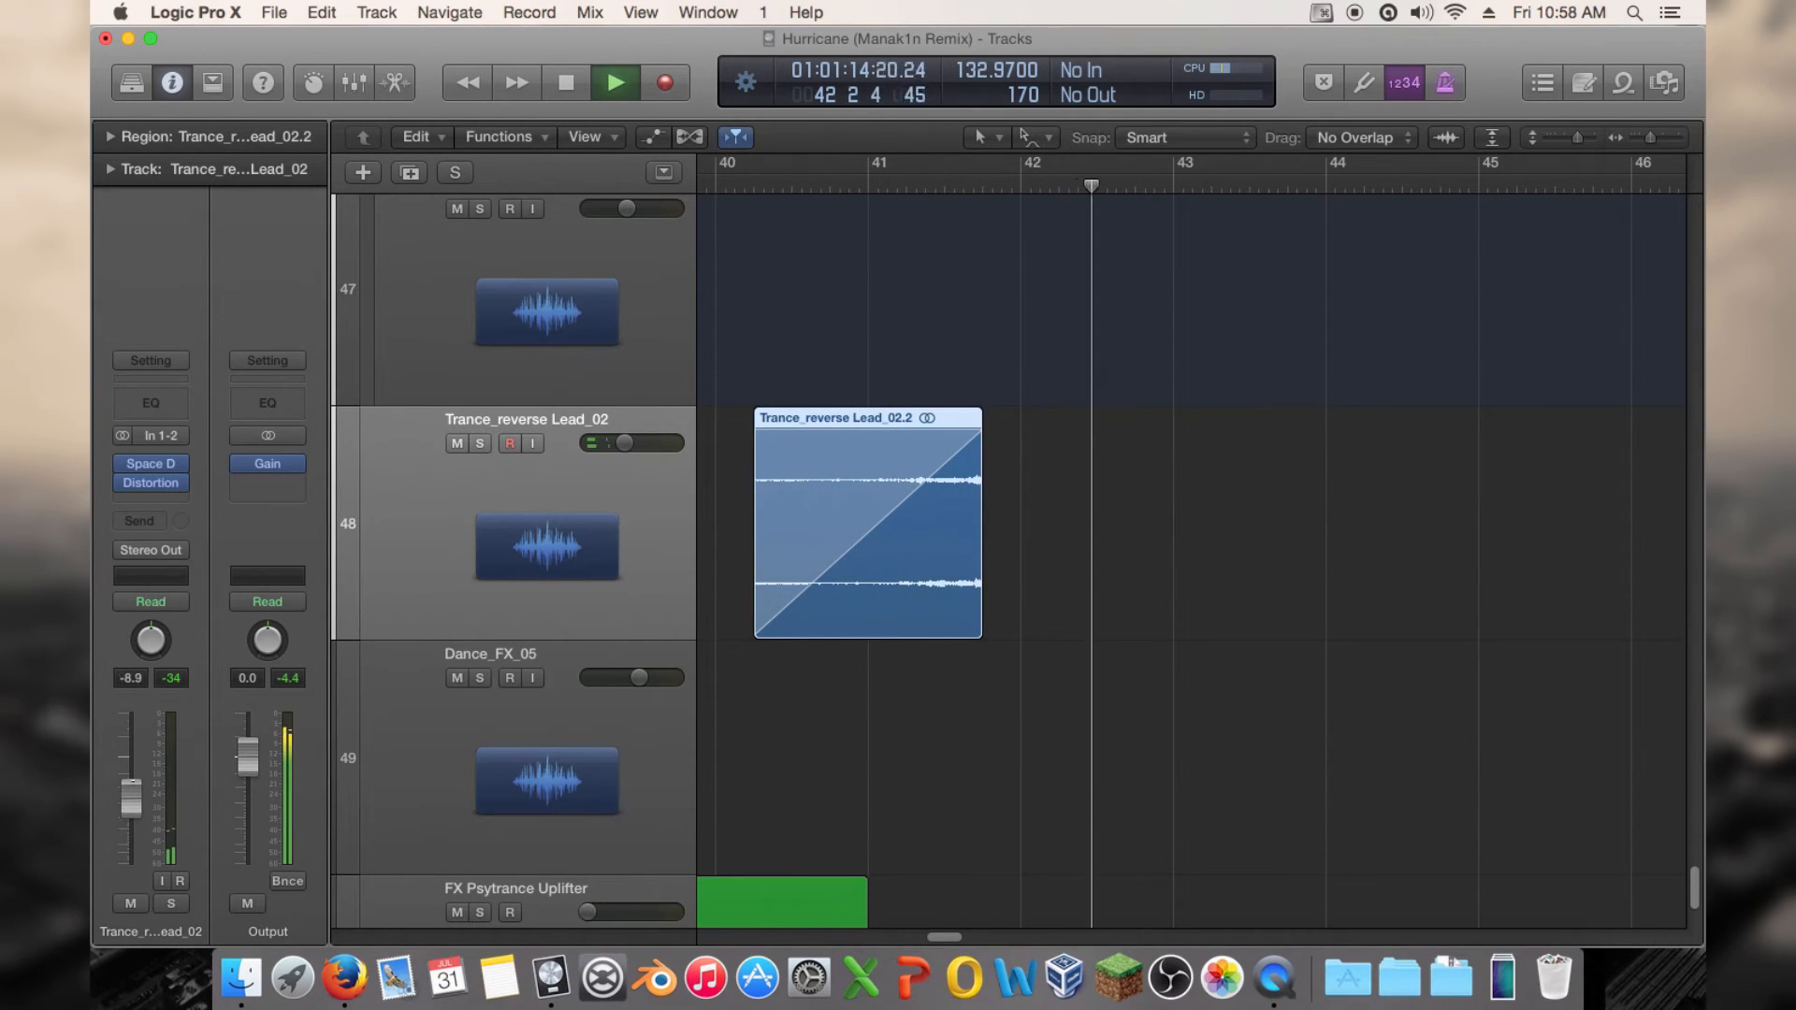
click(868, 205)
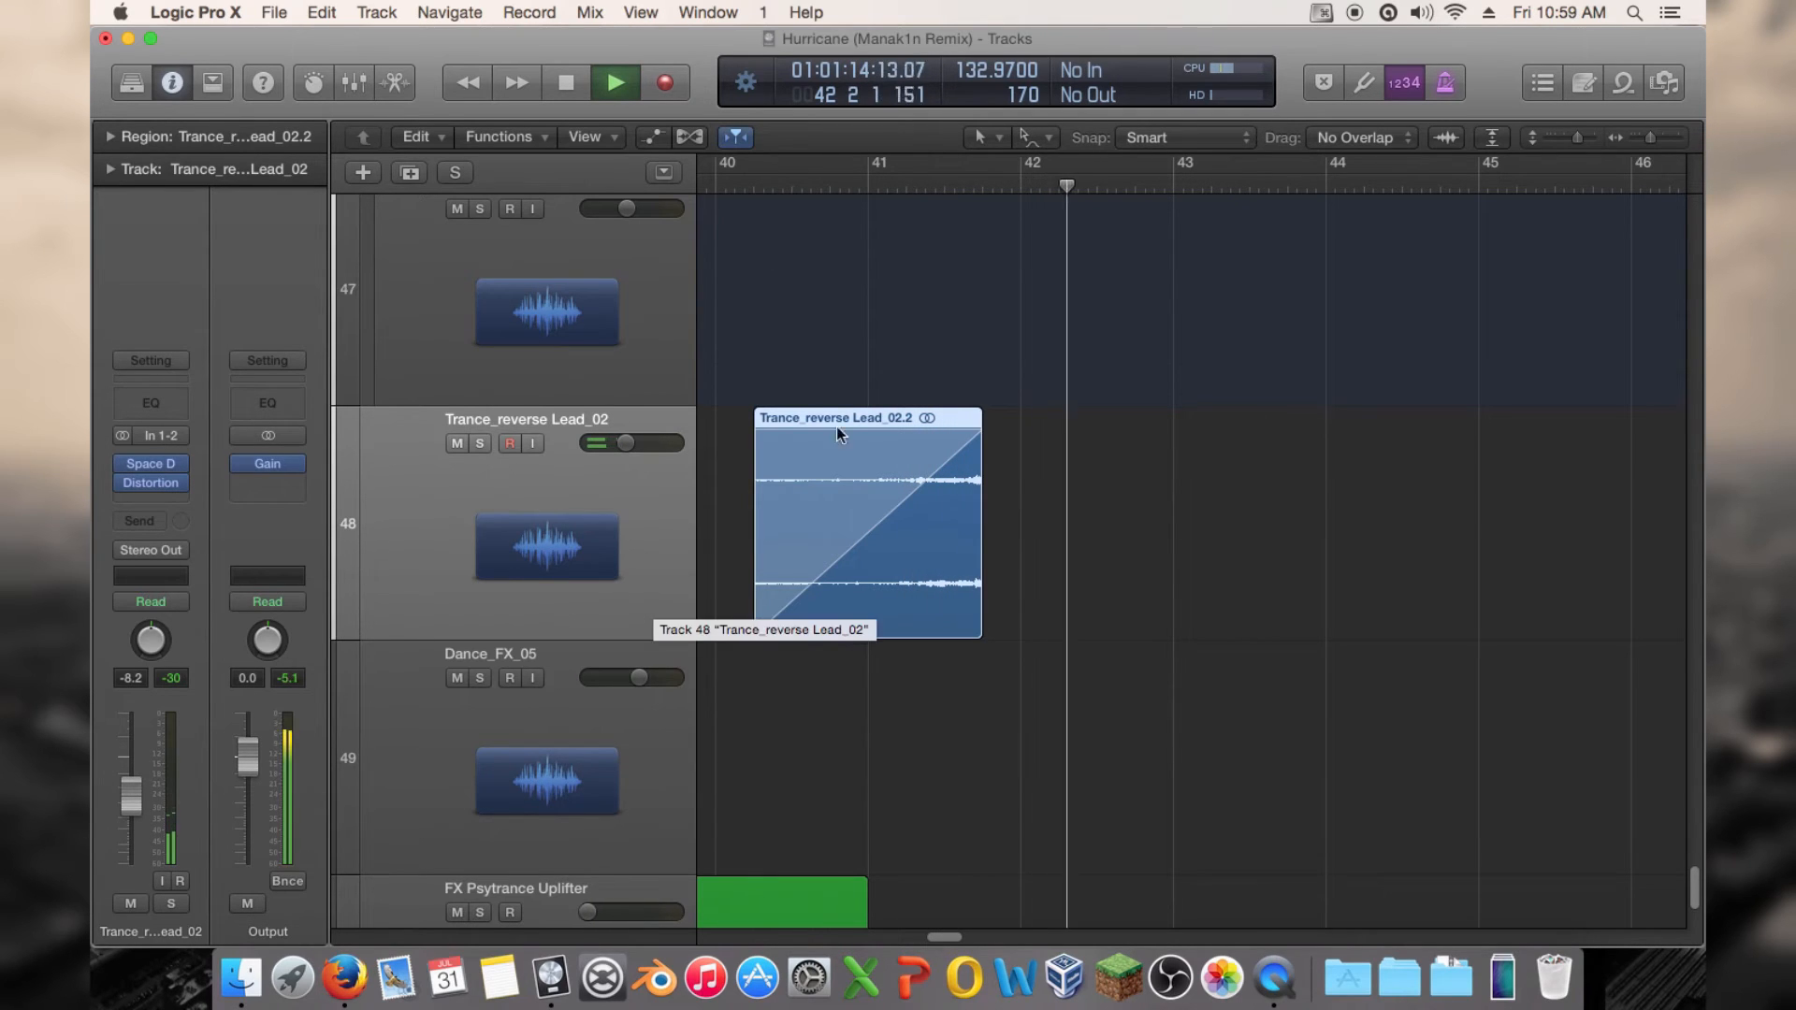
click(926, 187)
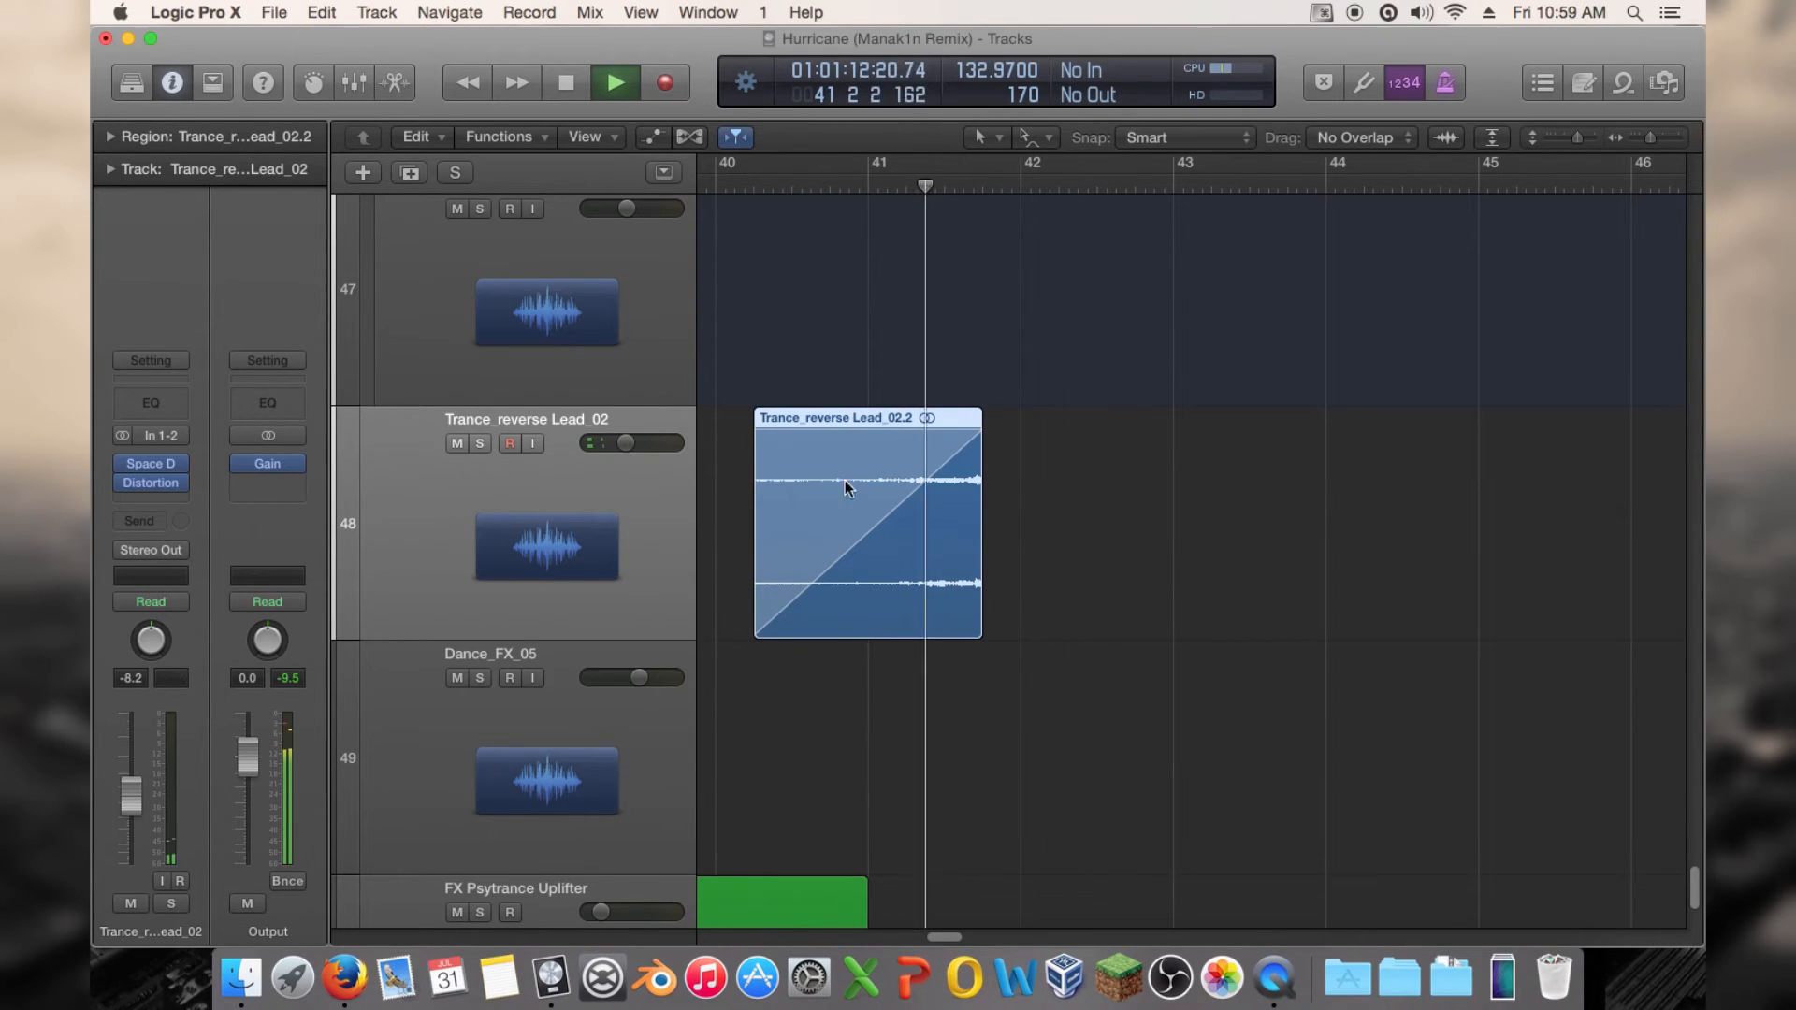
Examine the track's Space Designer reverb settings and listen to the reverse lead again from about bar 41
key(space)
click(150, 461)
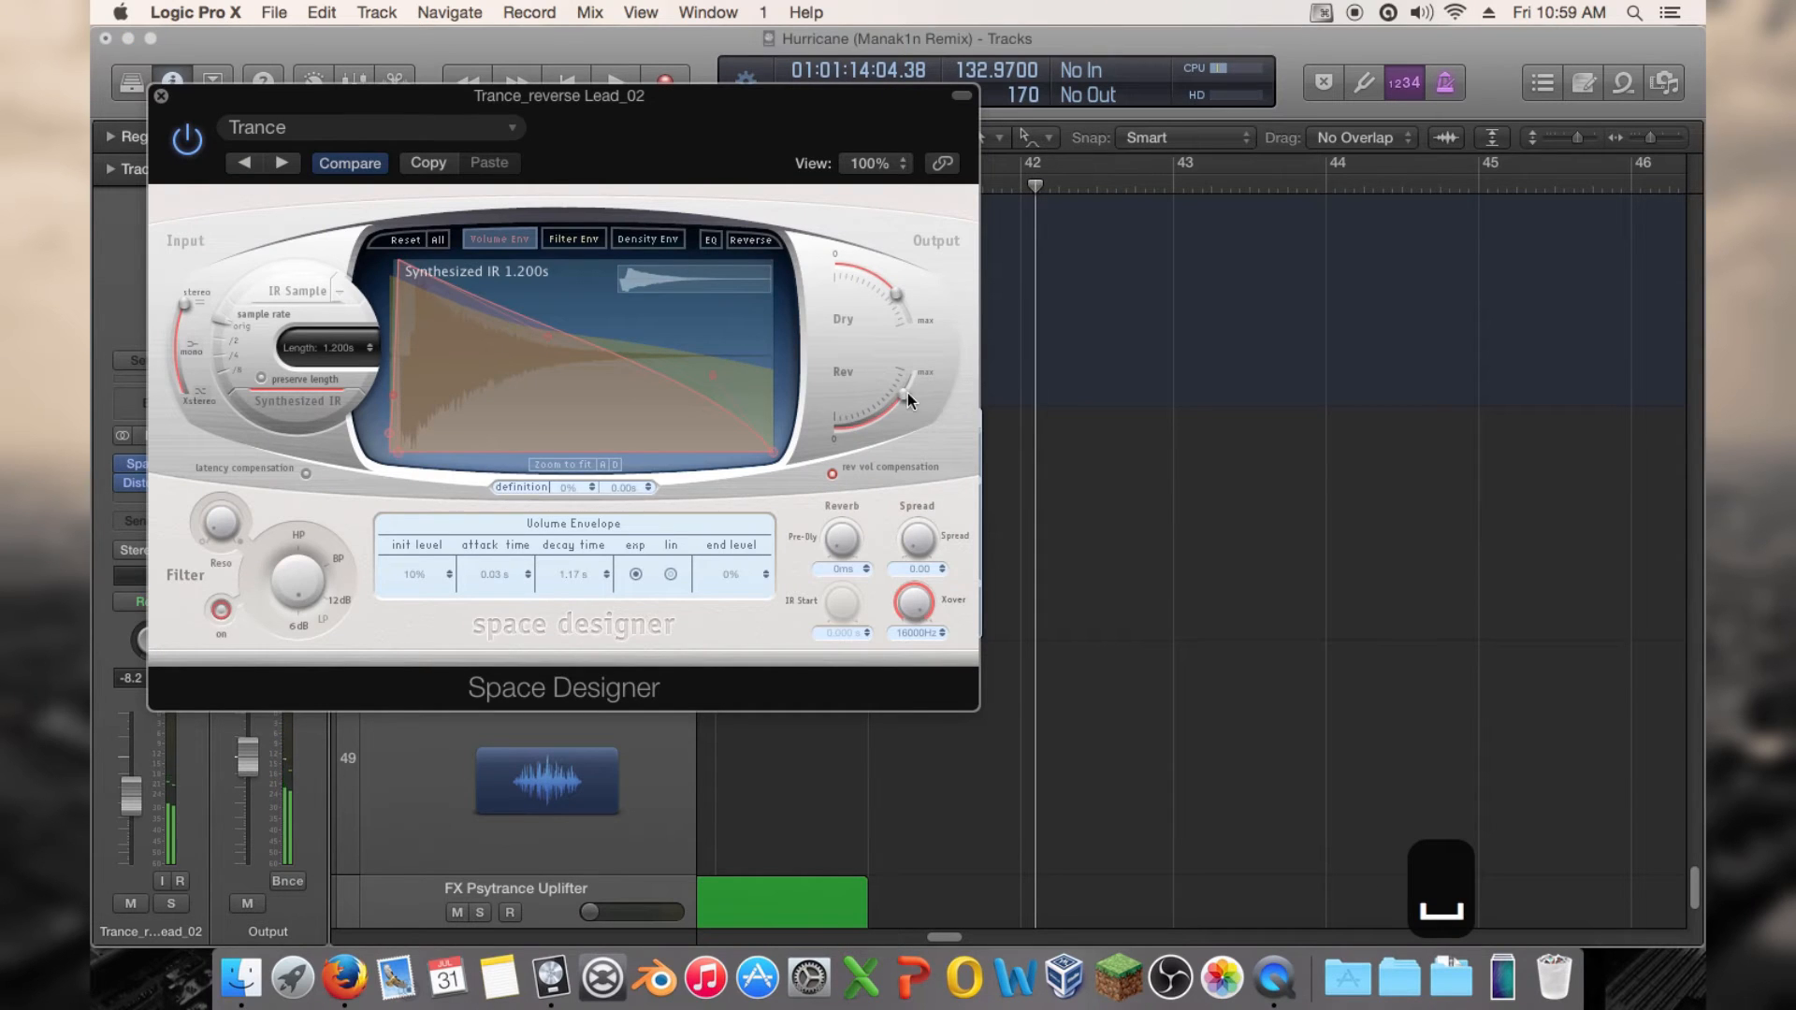
click(161, 95)
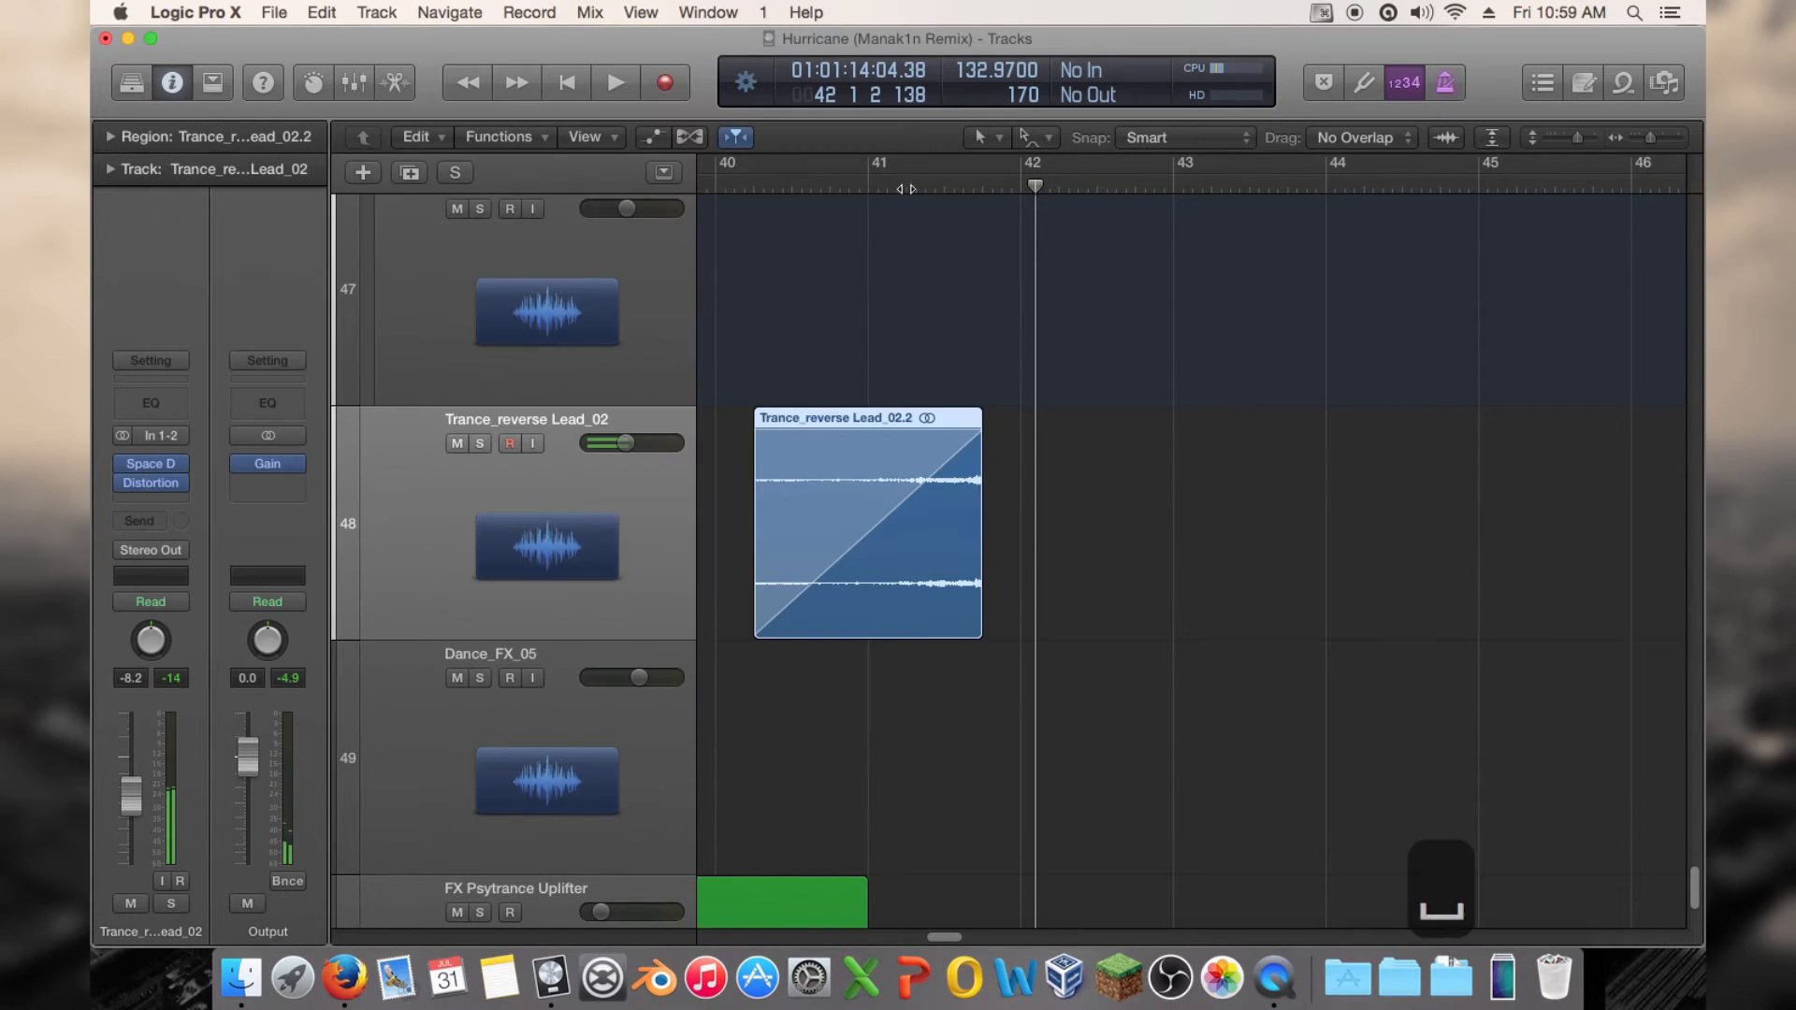
key(space)
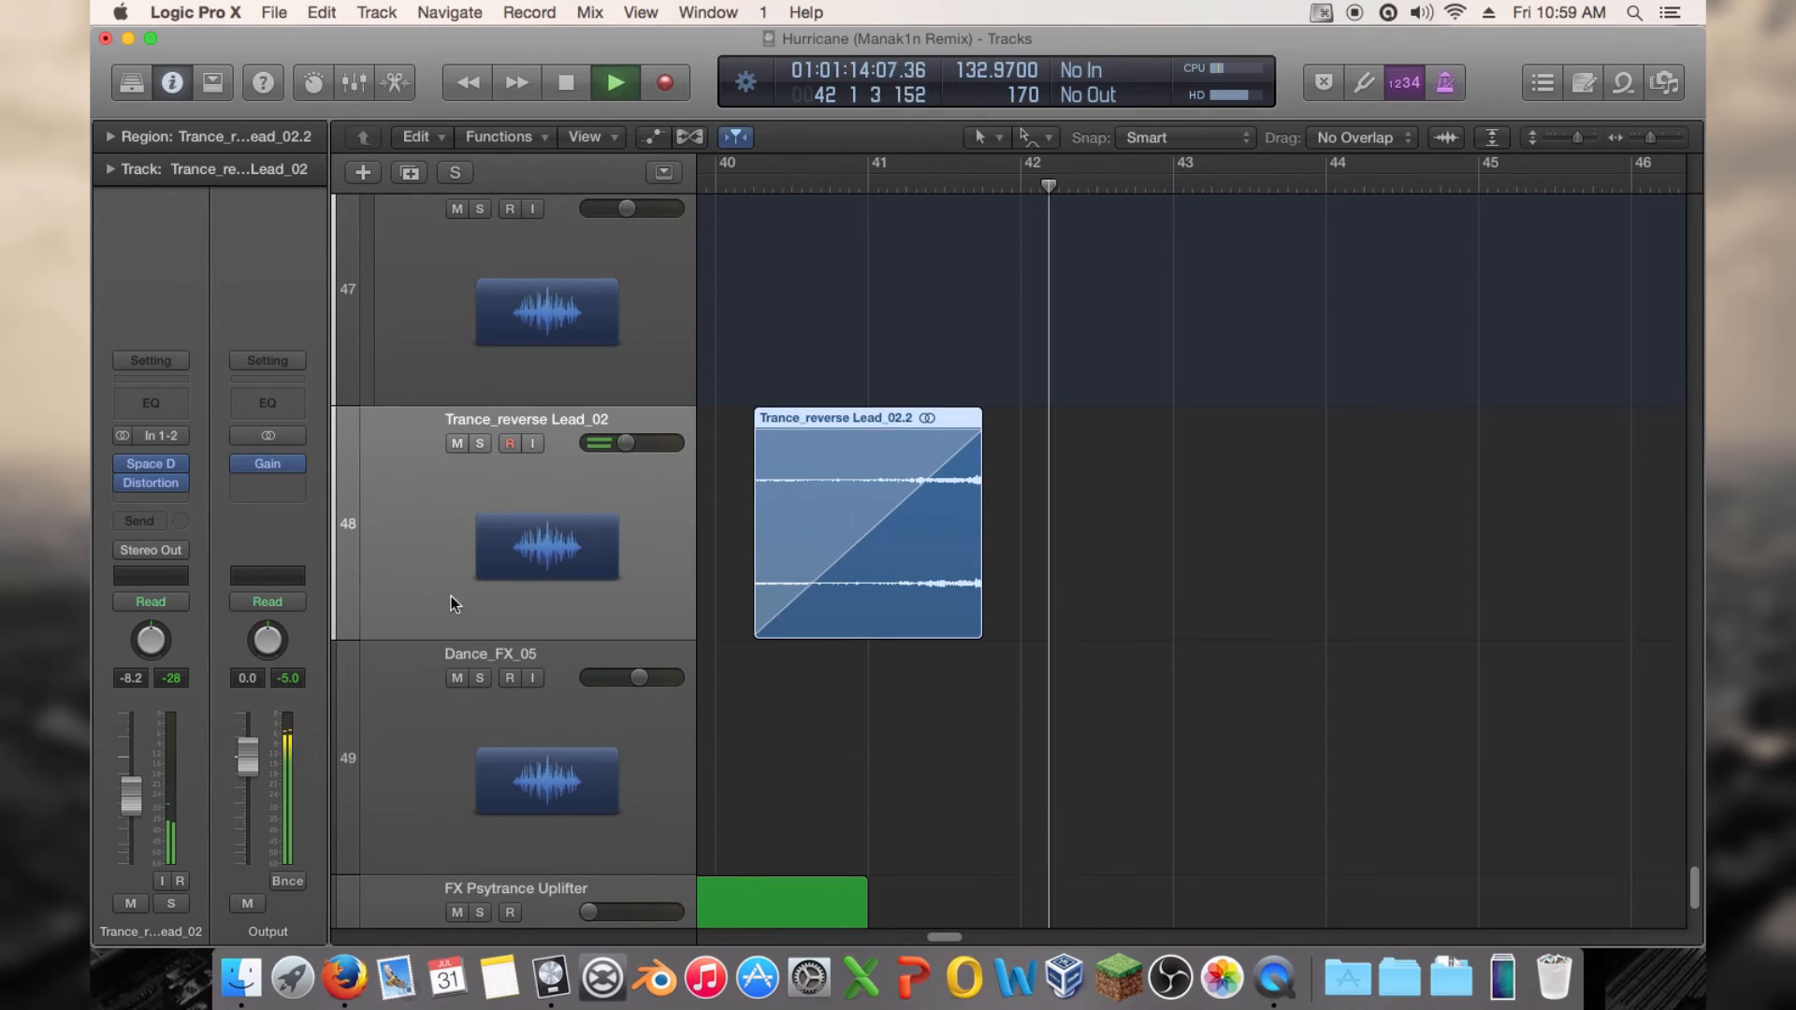
key(space)
Set the track's Distortion drive to 16.5 dB and output to -27.0 dB while replaying the reverse lead, and close the plug-in
click(150, 483)
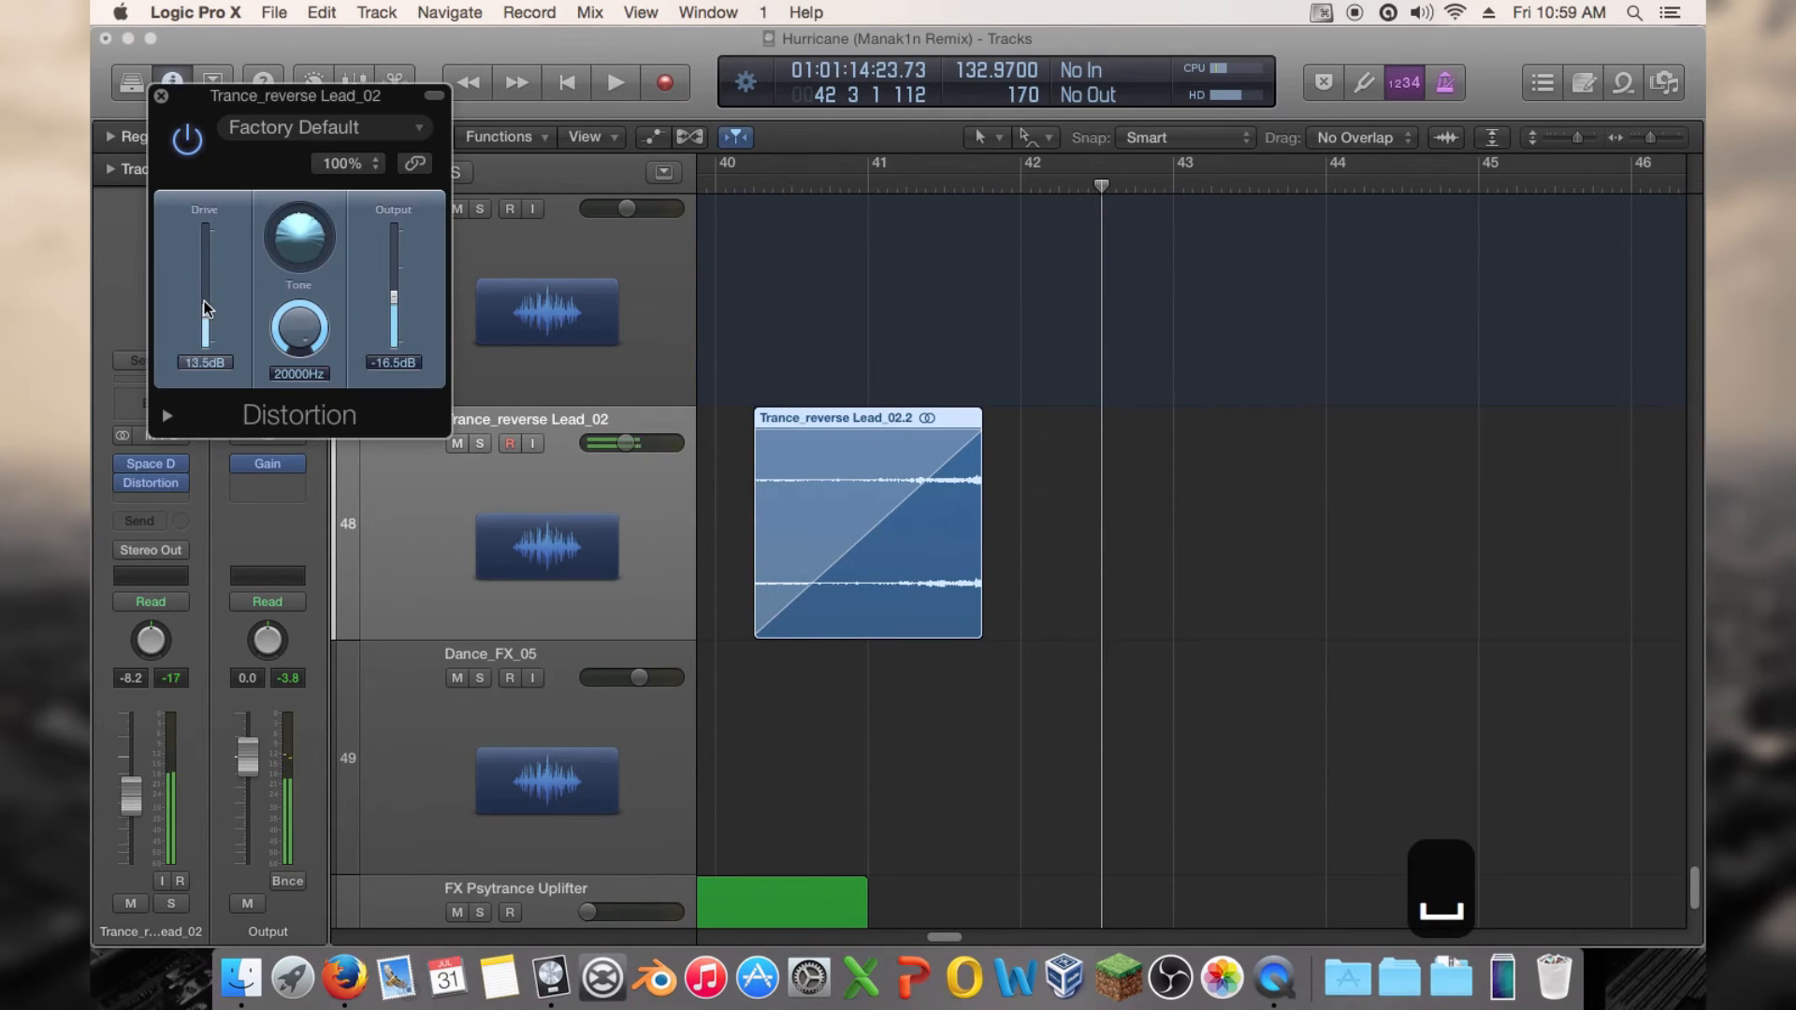
click(915, 196)
key(space)
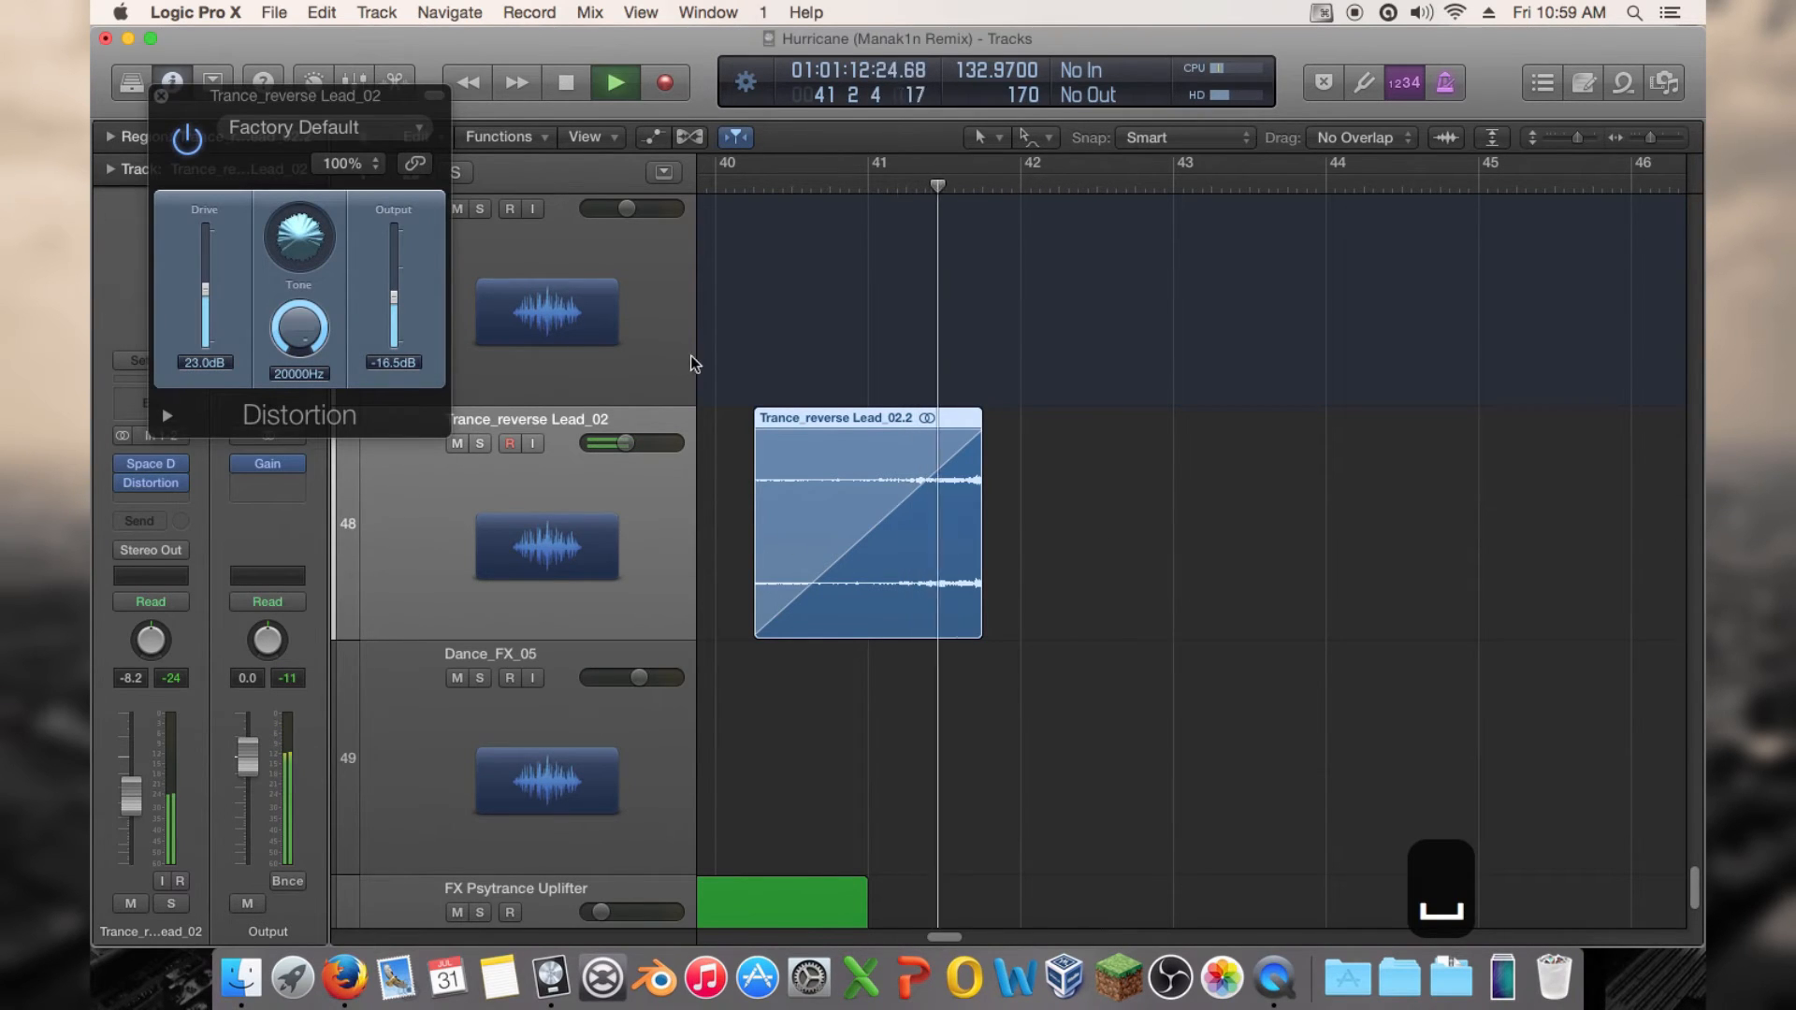
drag(401, 300, 401, 318)
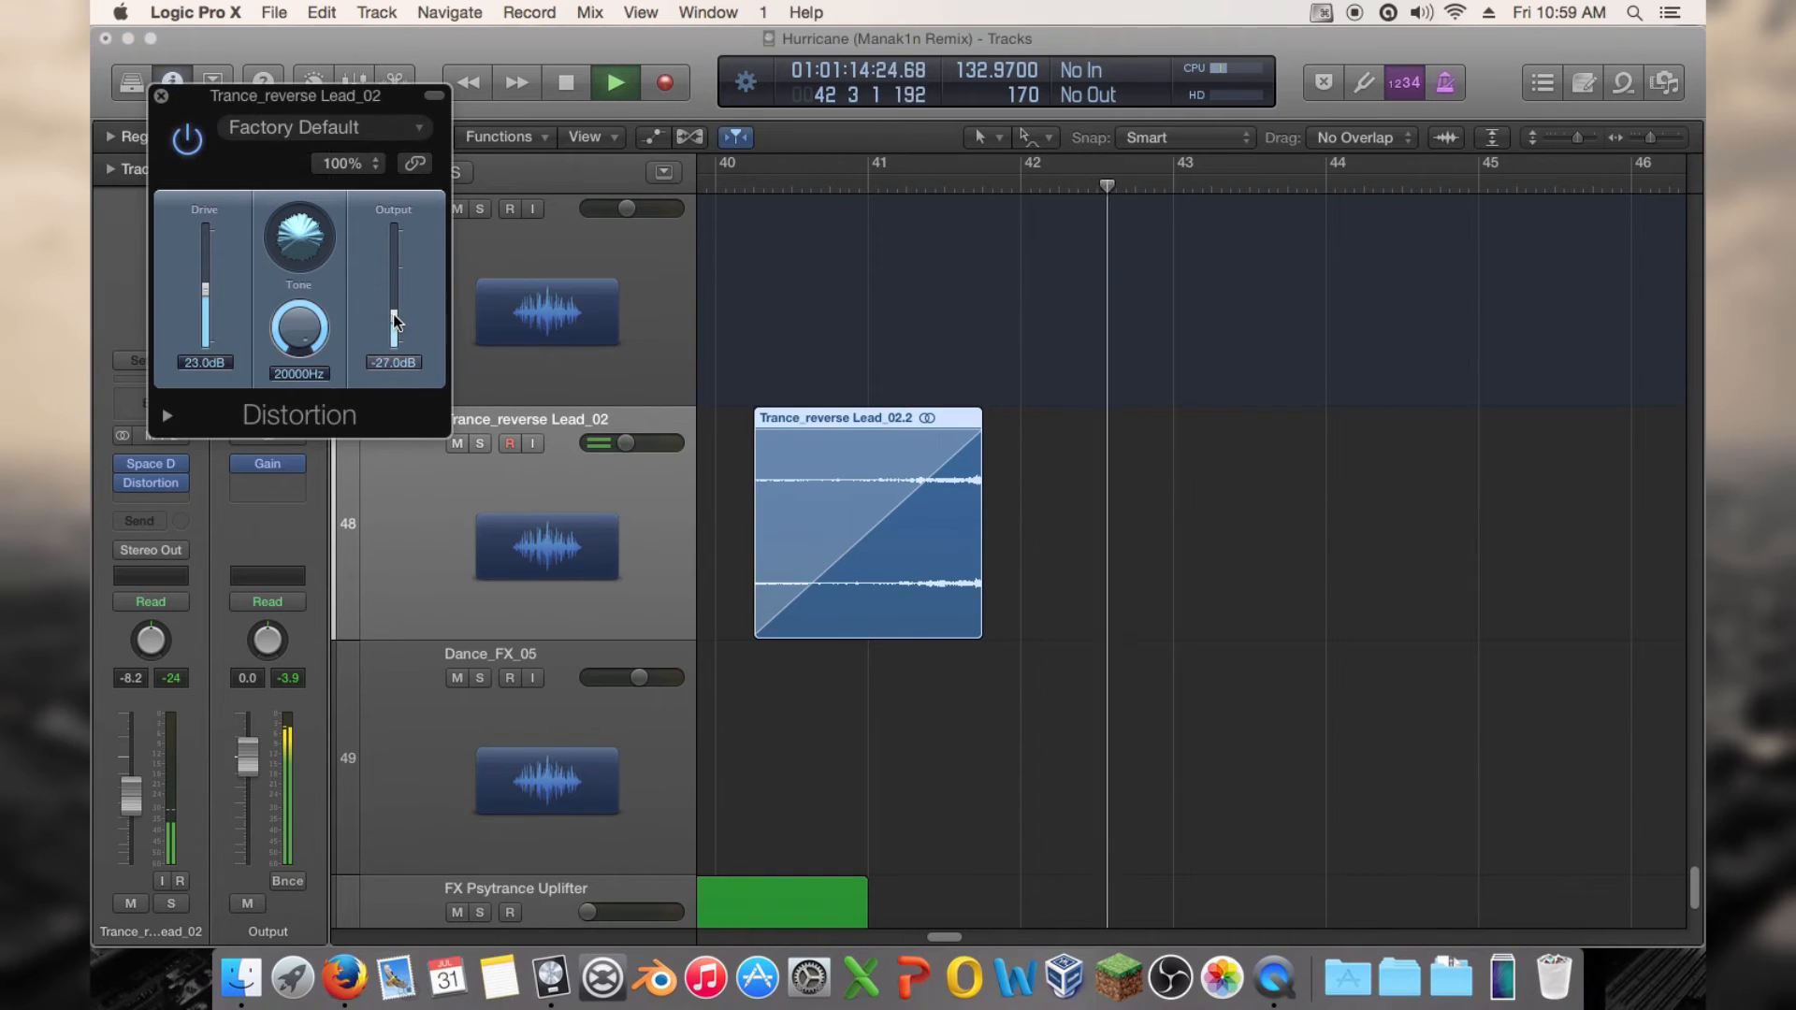
click(809, 187)
drag(205, 297, 208, 319)
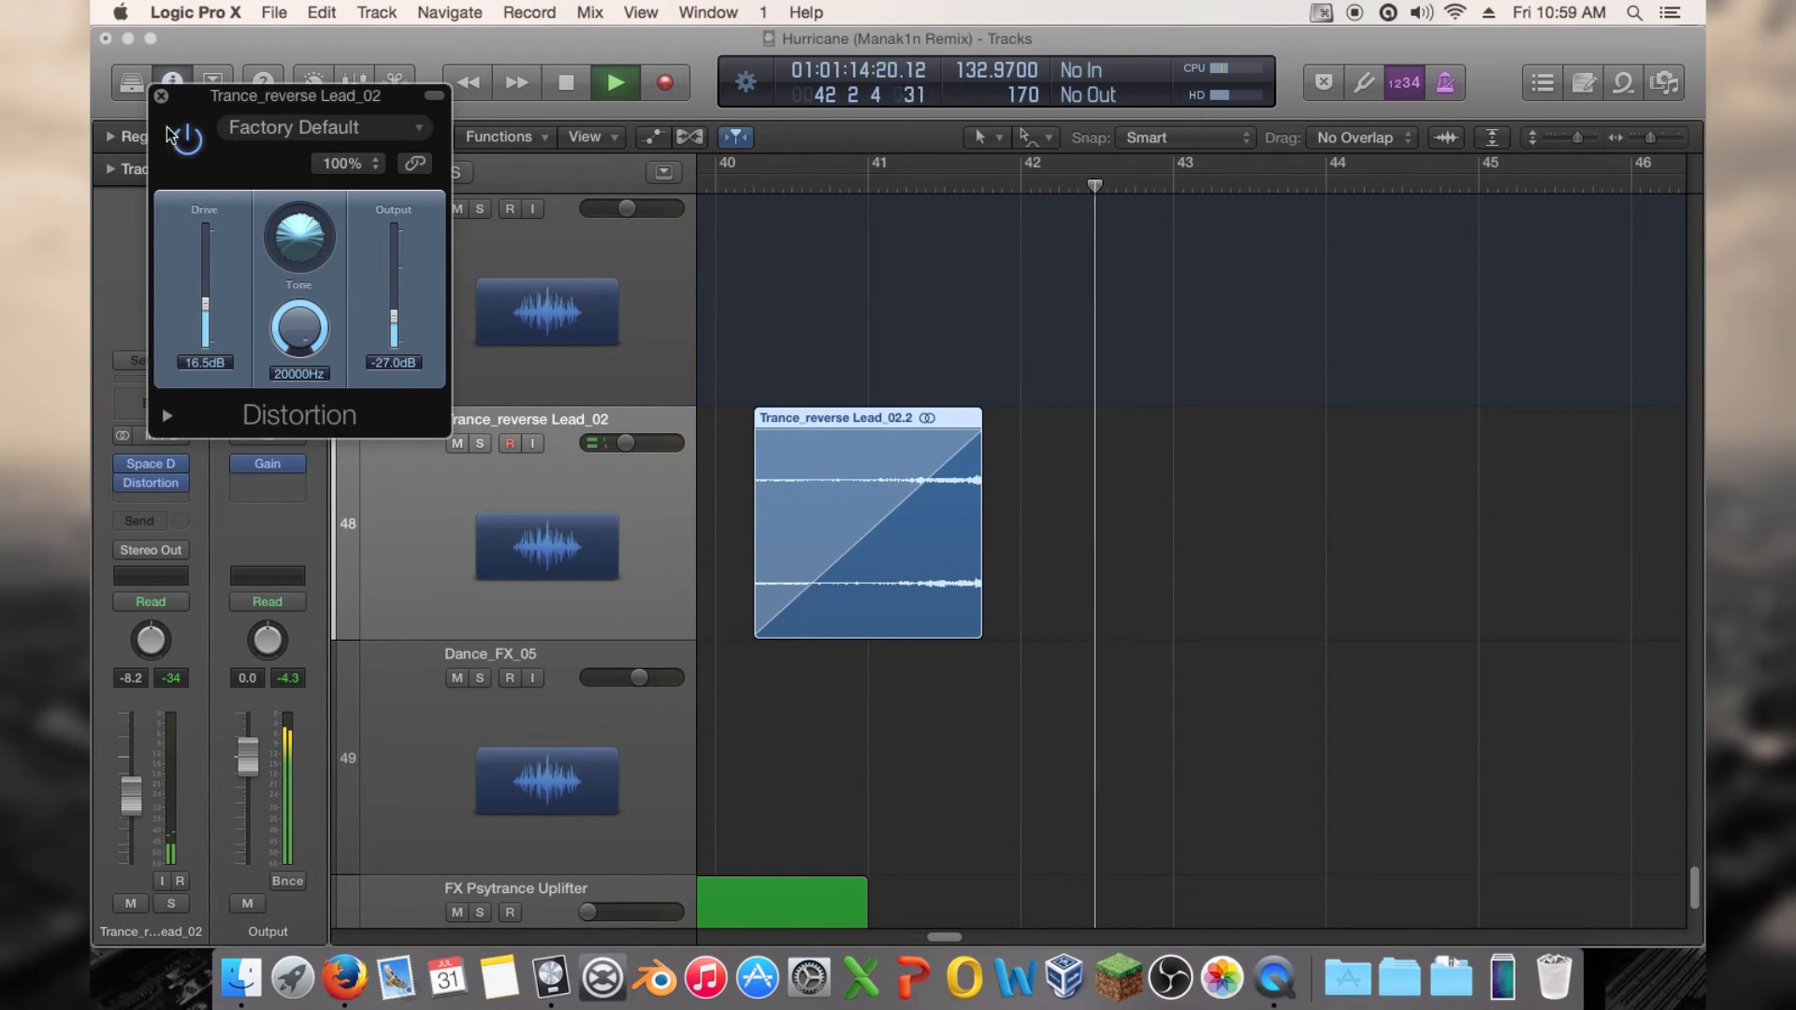
click(833, 187)
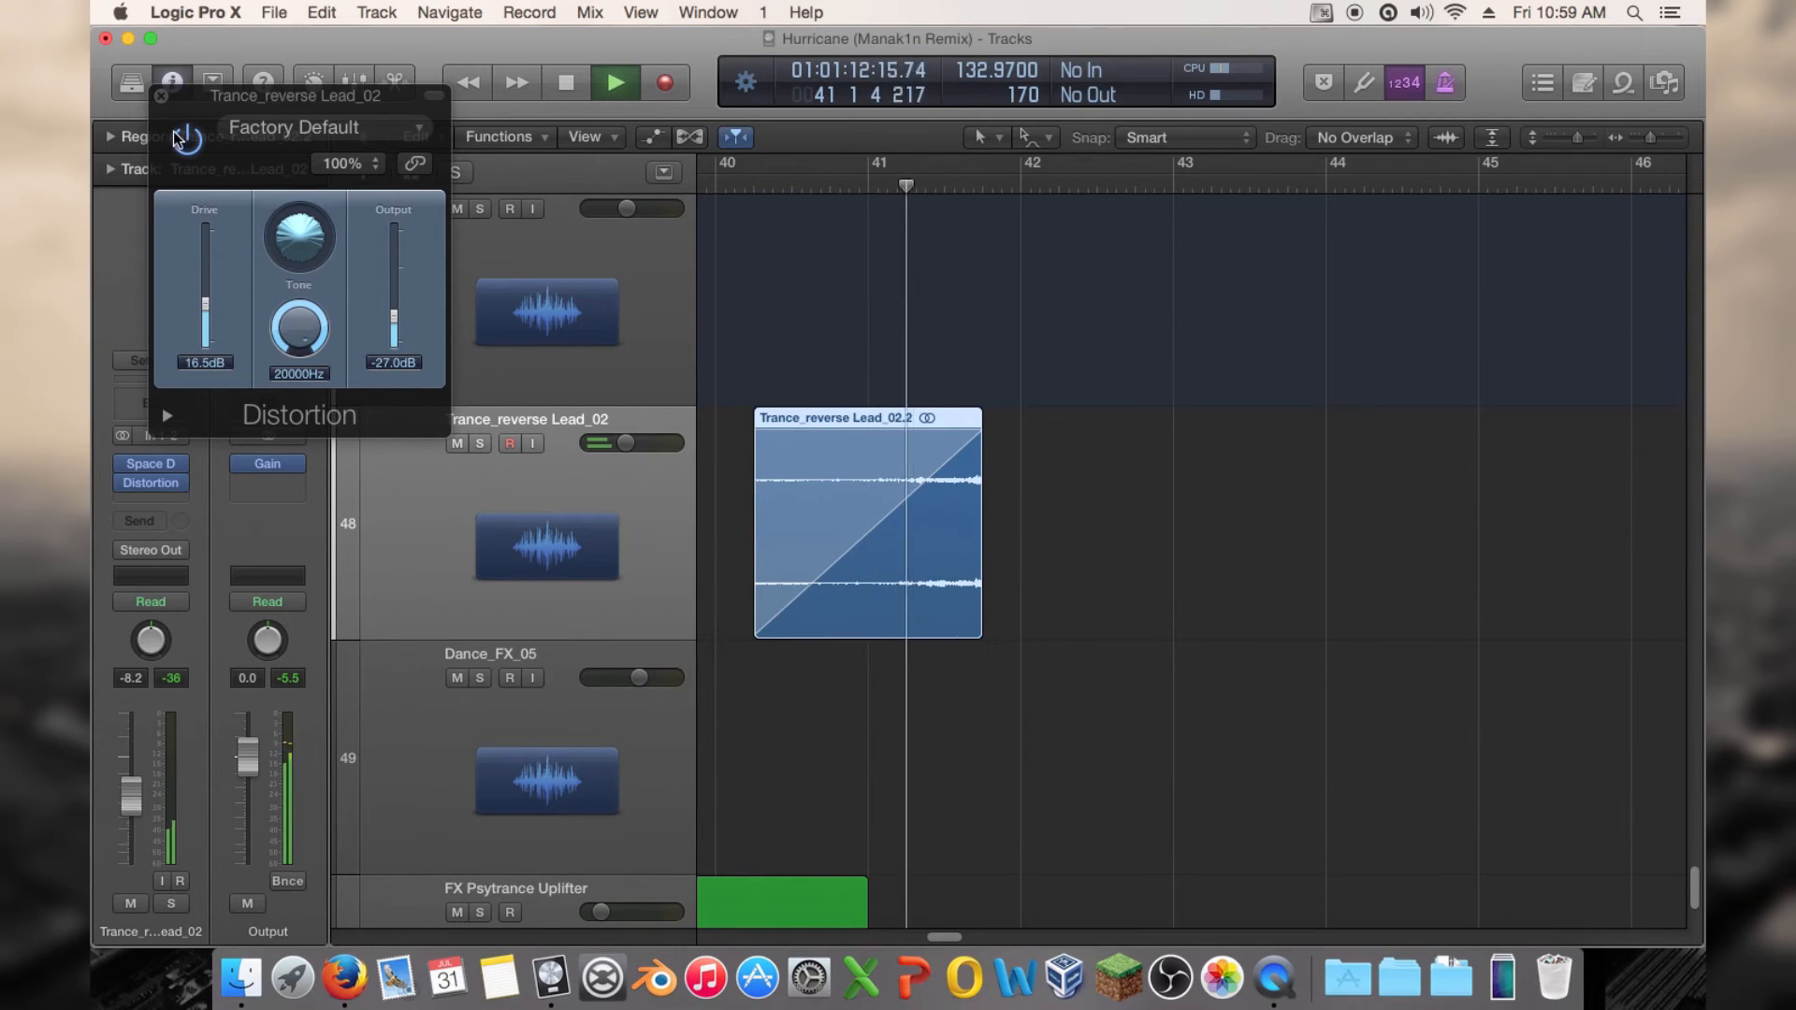
click(161, 97)
Add a Channel EQ to the Trance_reverse Lead_02 track and boost its fourth band by 20.0 dB at 445 Hz during playback
click(151, 403)
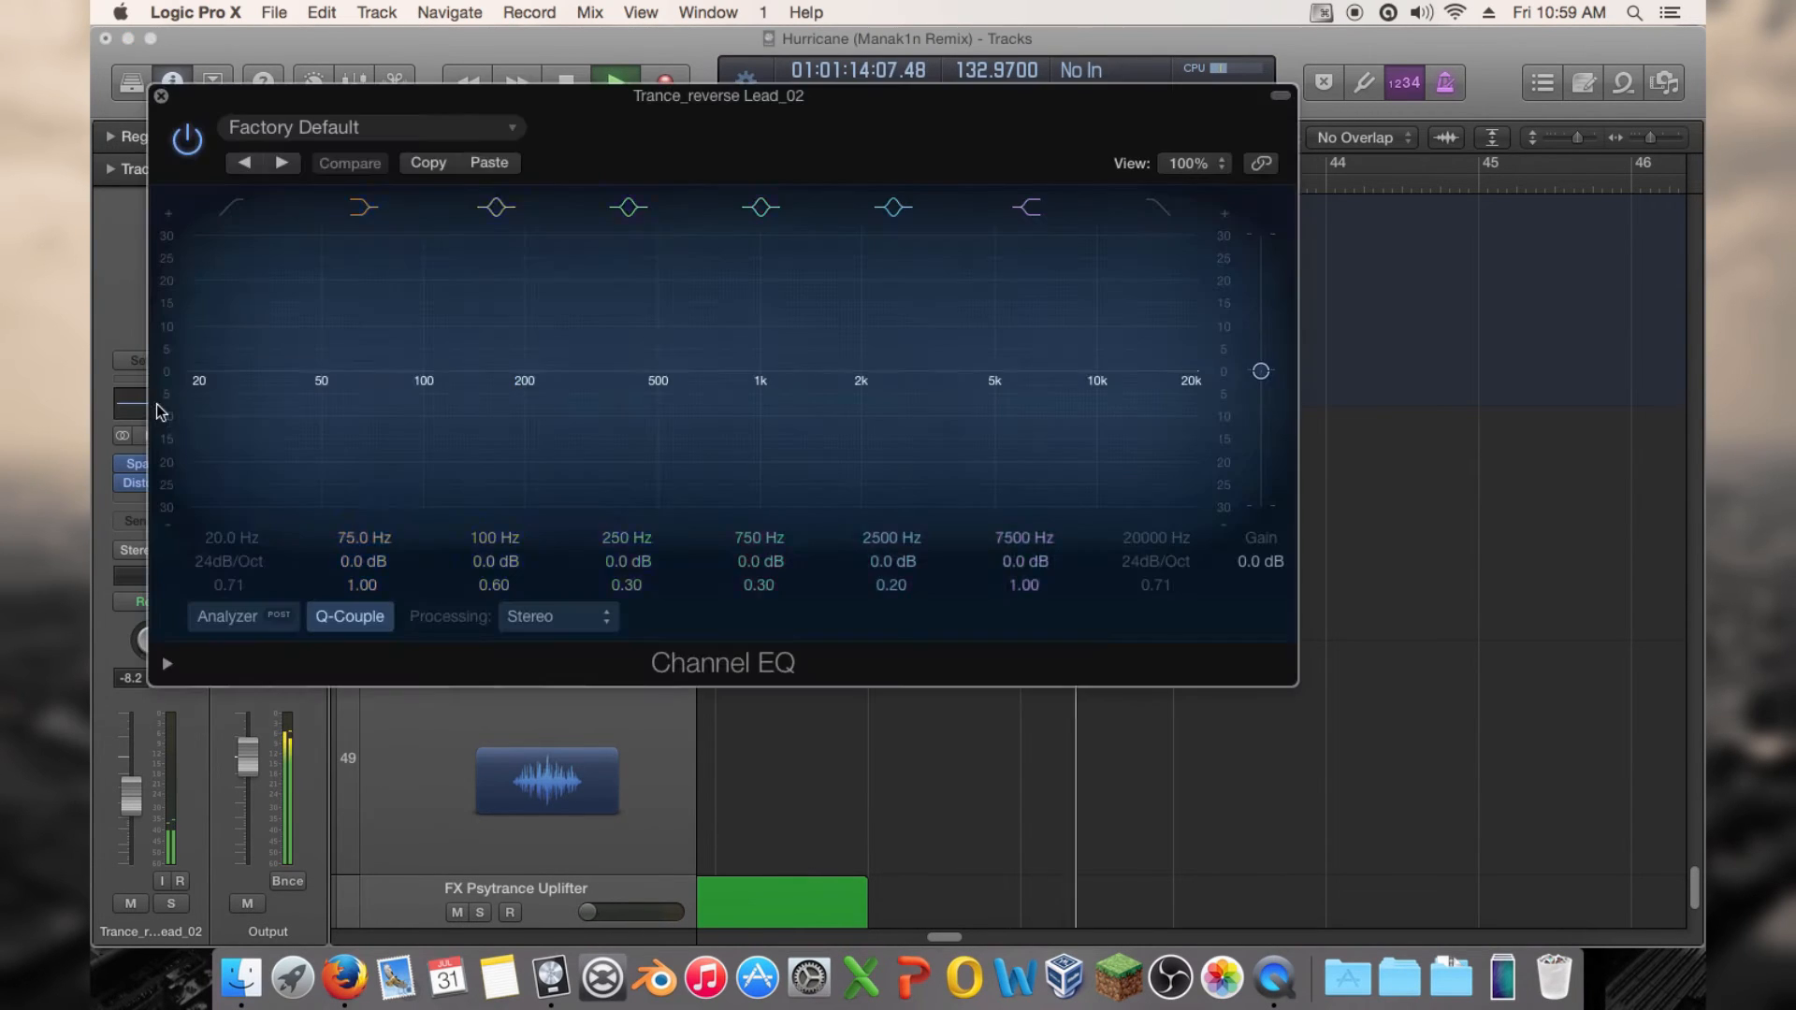
drag(610, 412, 730, 333)
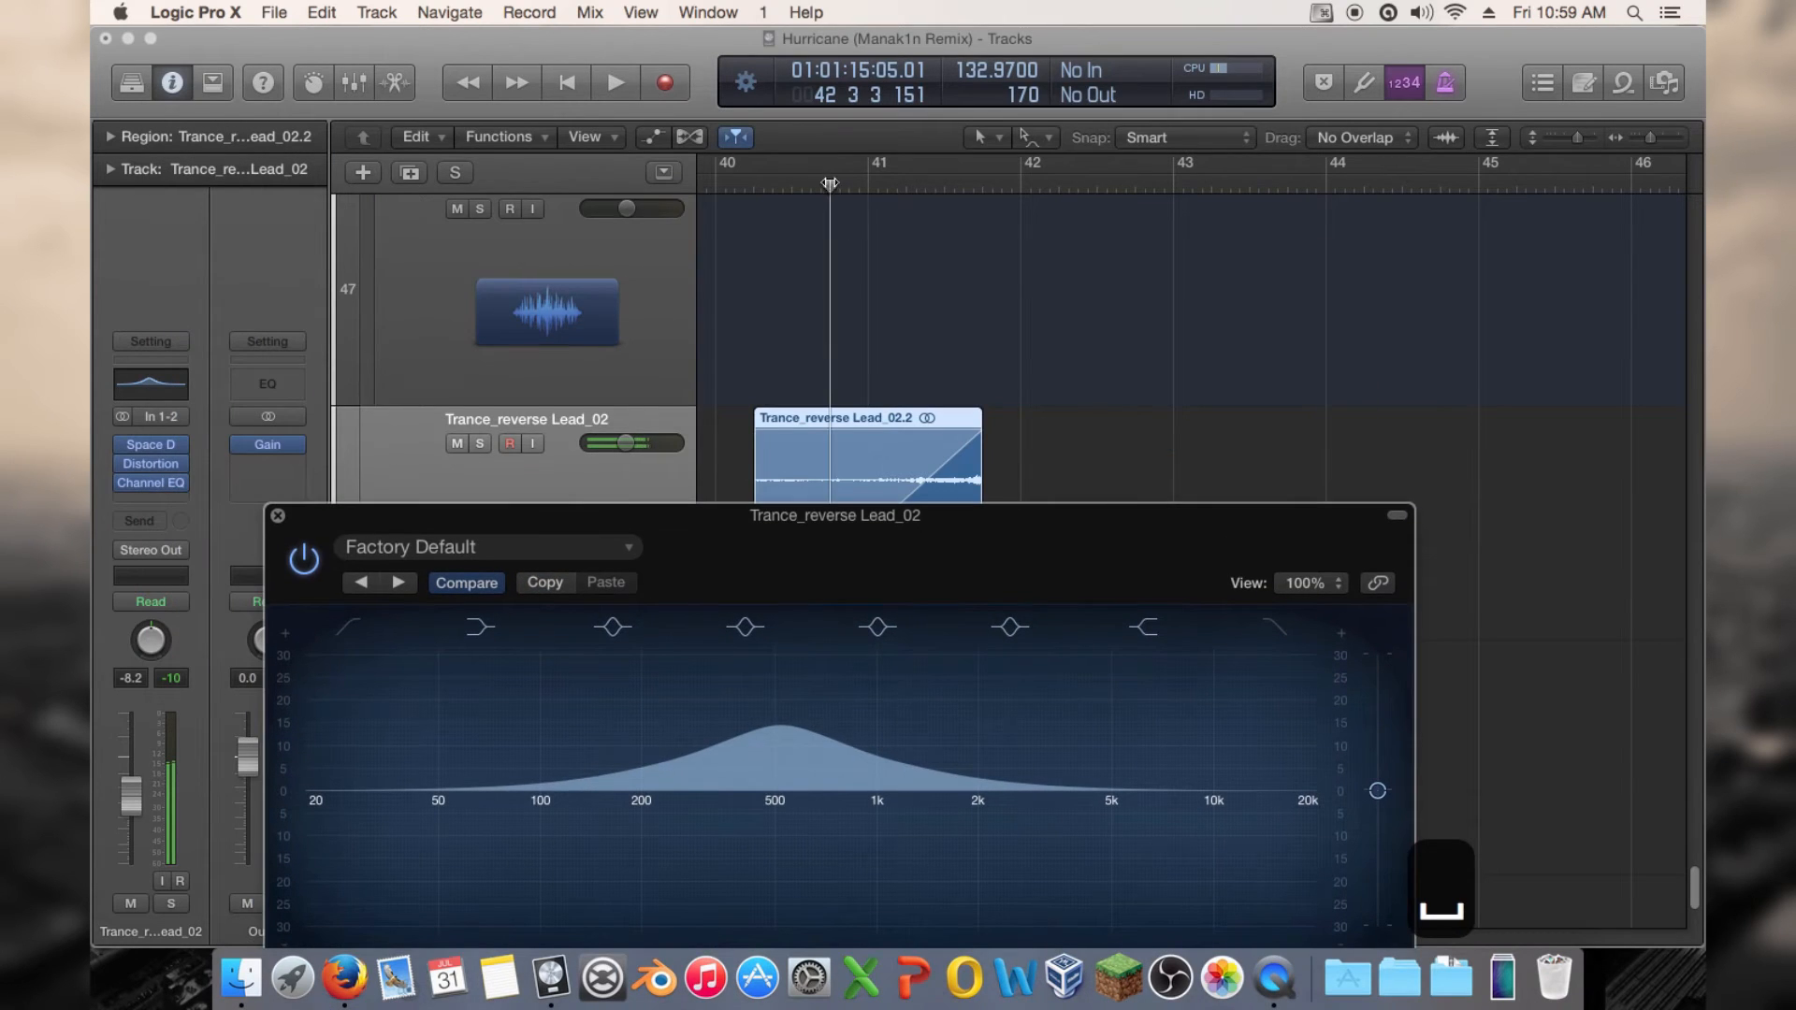
key(space)
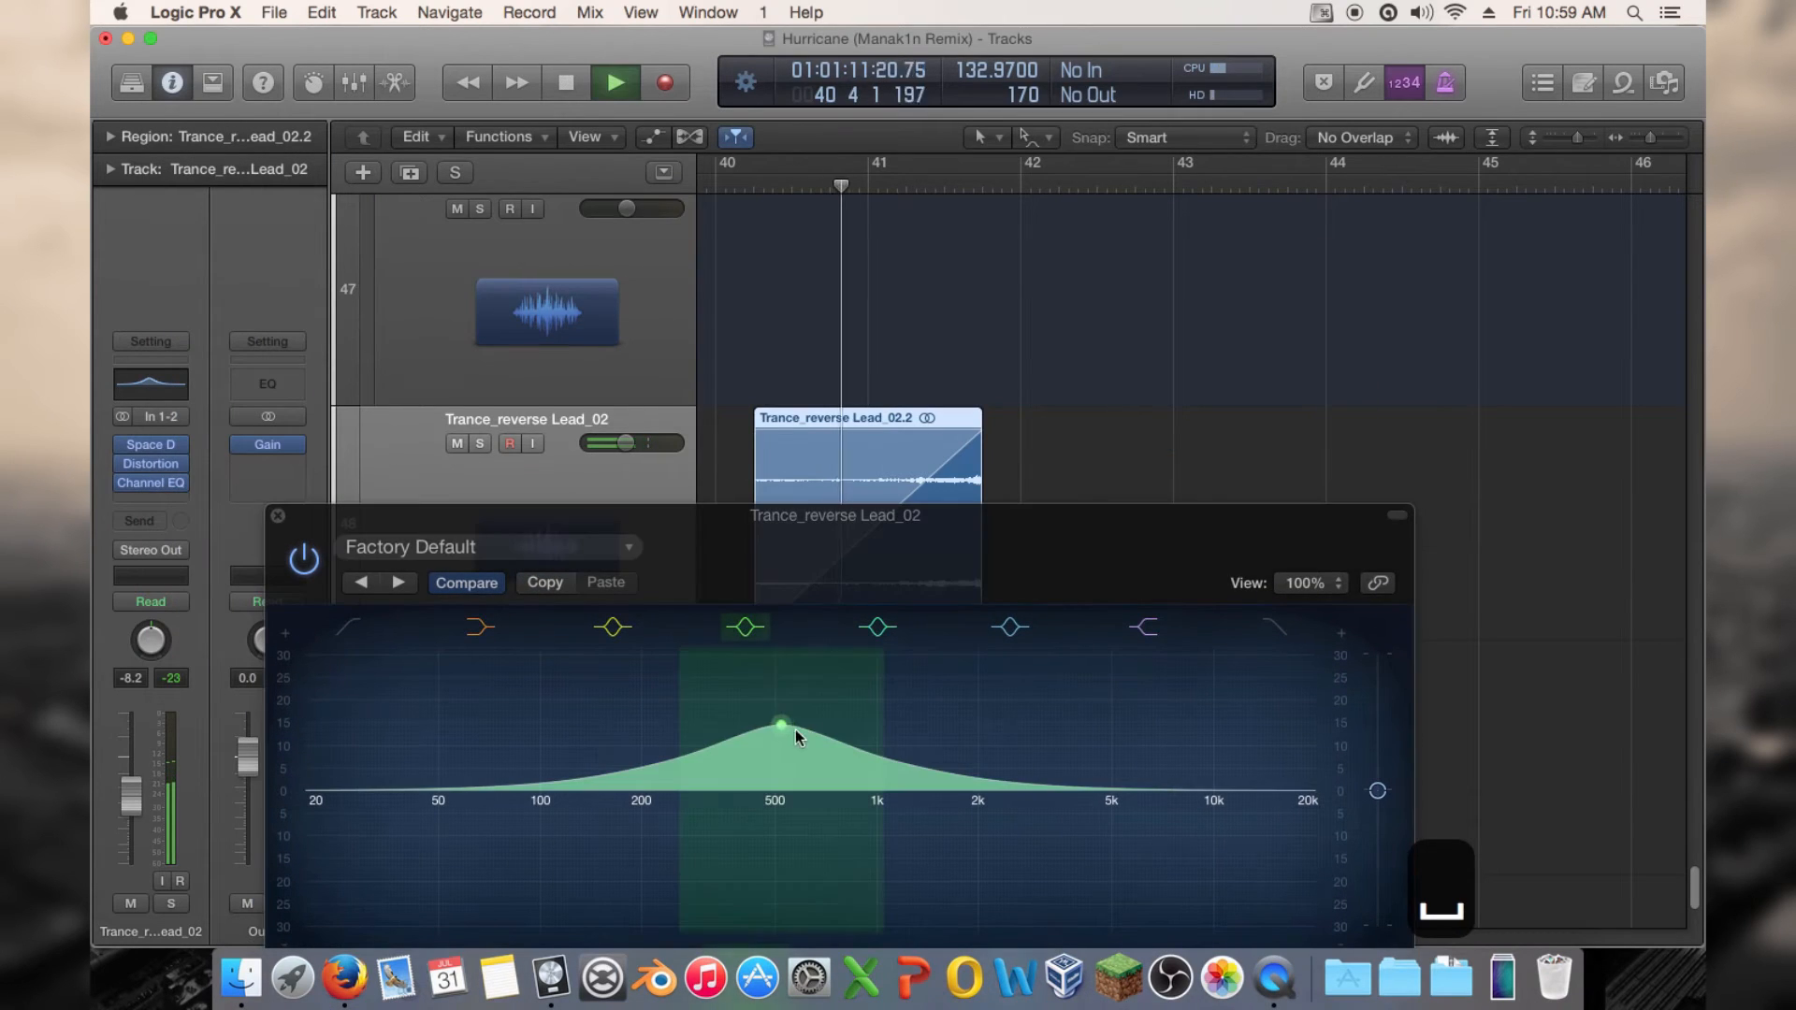
drag(823, 702, 799, 675)
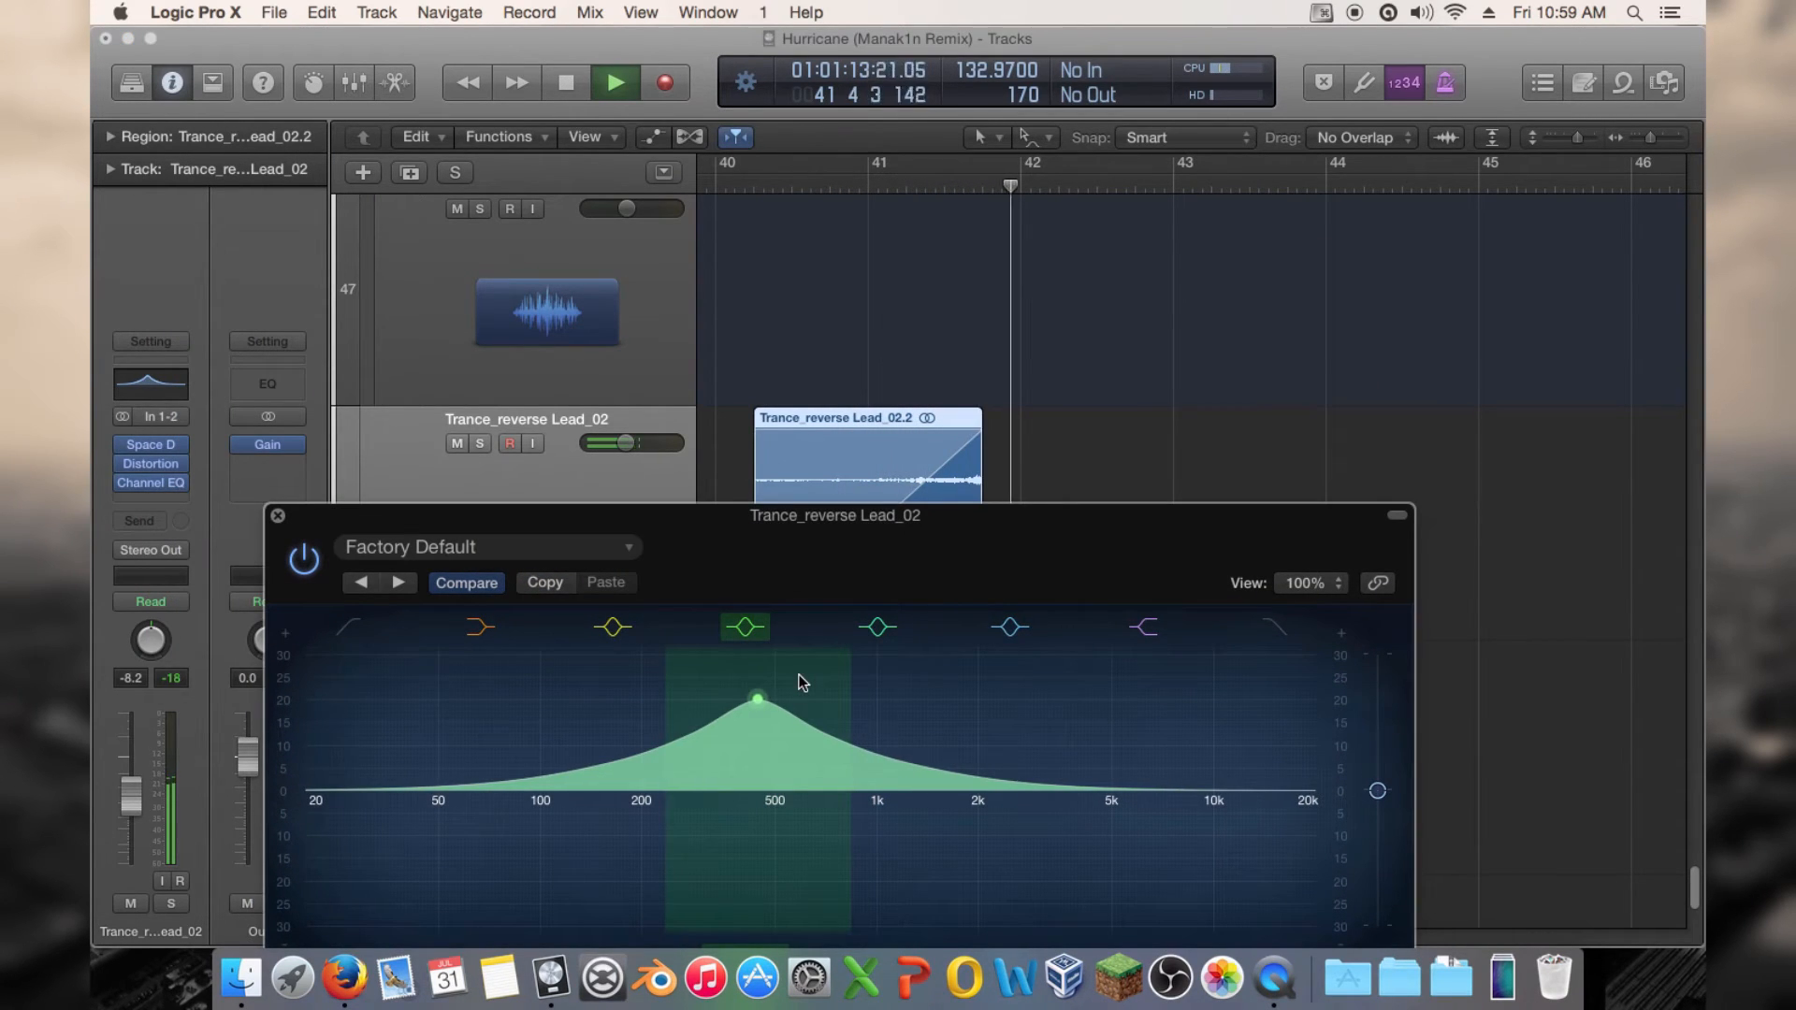
Cut the Channel EQ's 445 Hz band to about -13 dB and replay the reverse lead from before bar 41
drag(778, 512, 778, 143)
key(space)
double_click(745, 613)
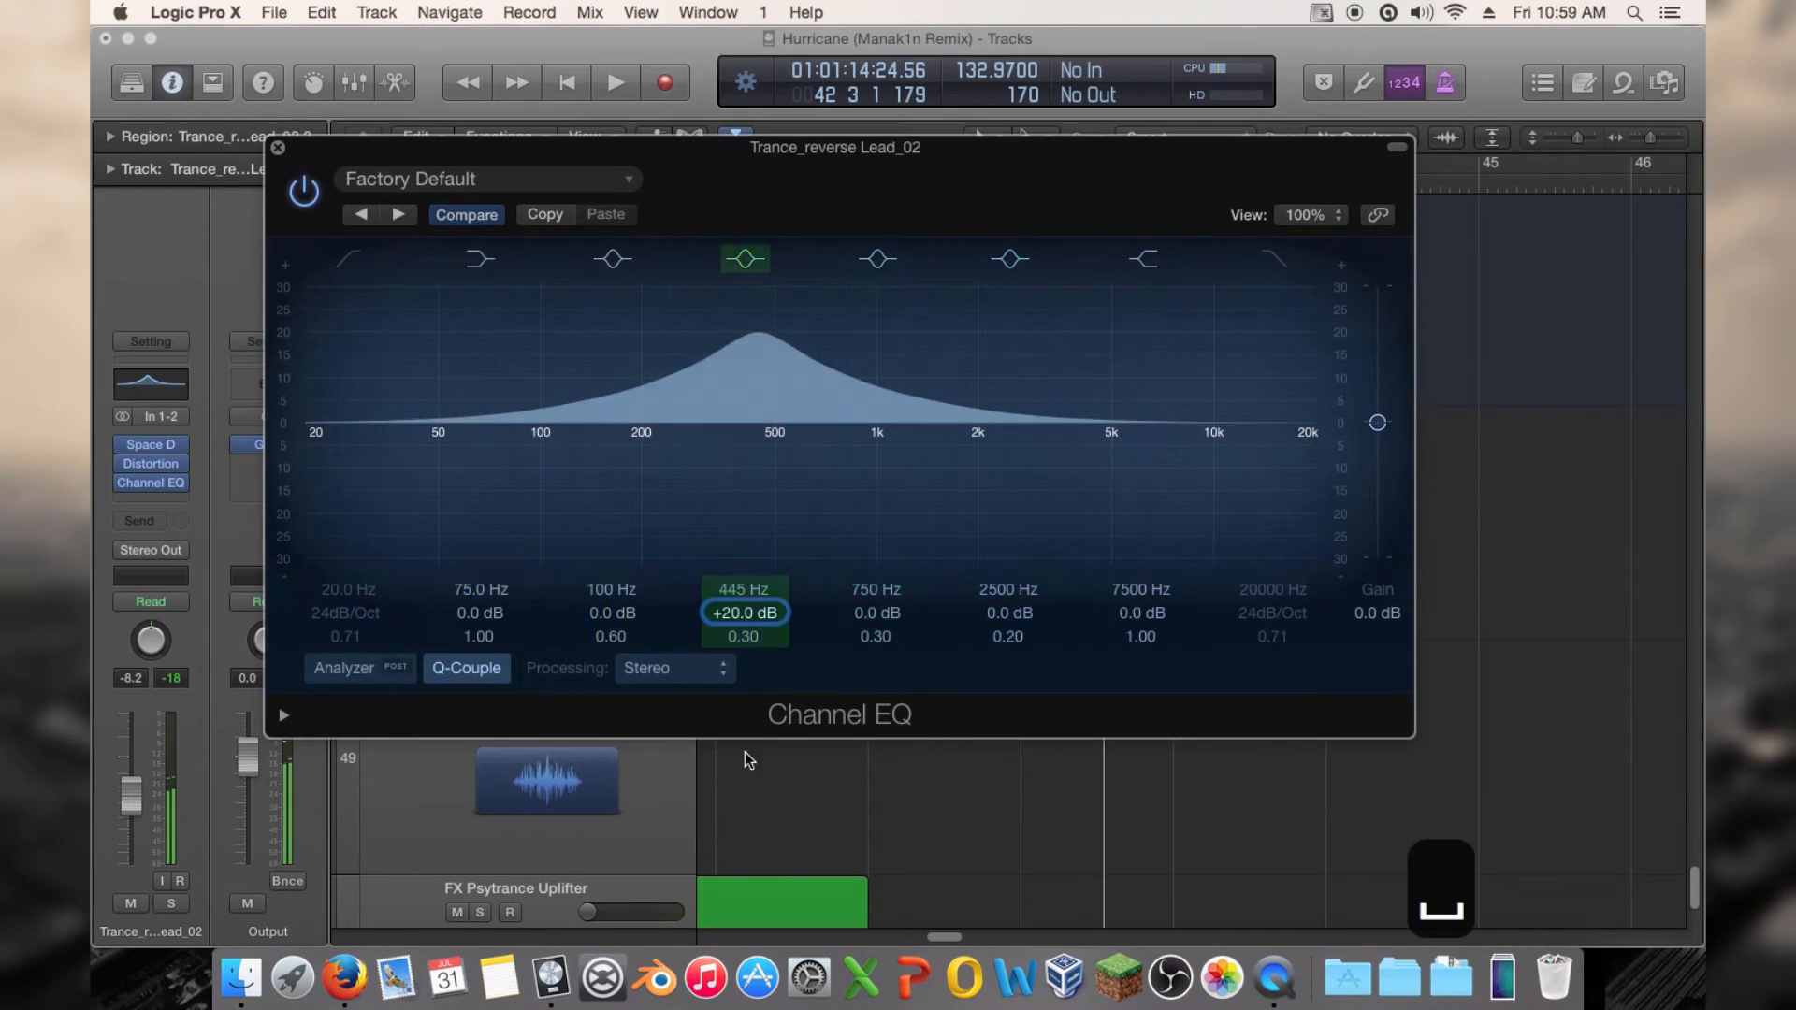
drag(747, 609, 752, 665)
drag(419, 150, 1385, 399)
click(822, 183)
key(space)
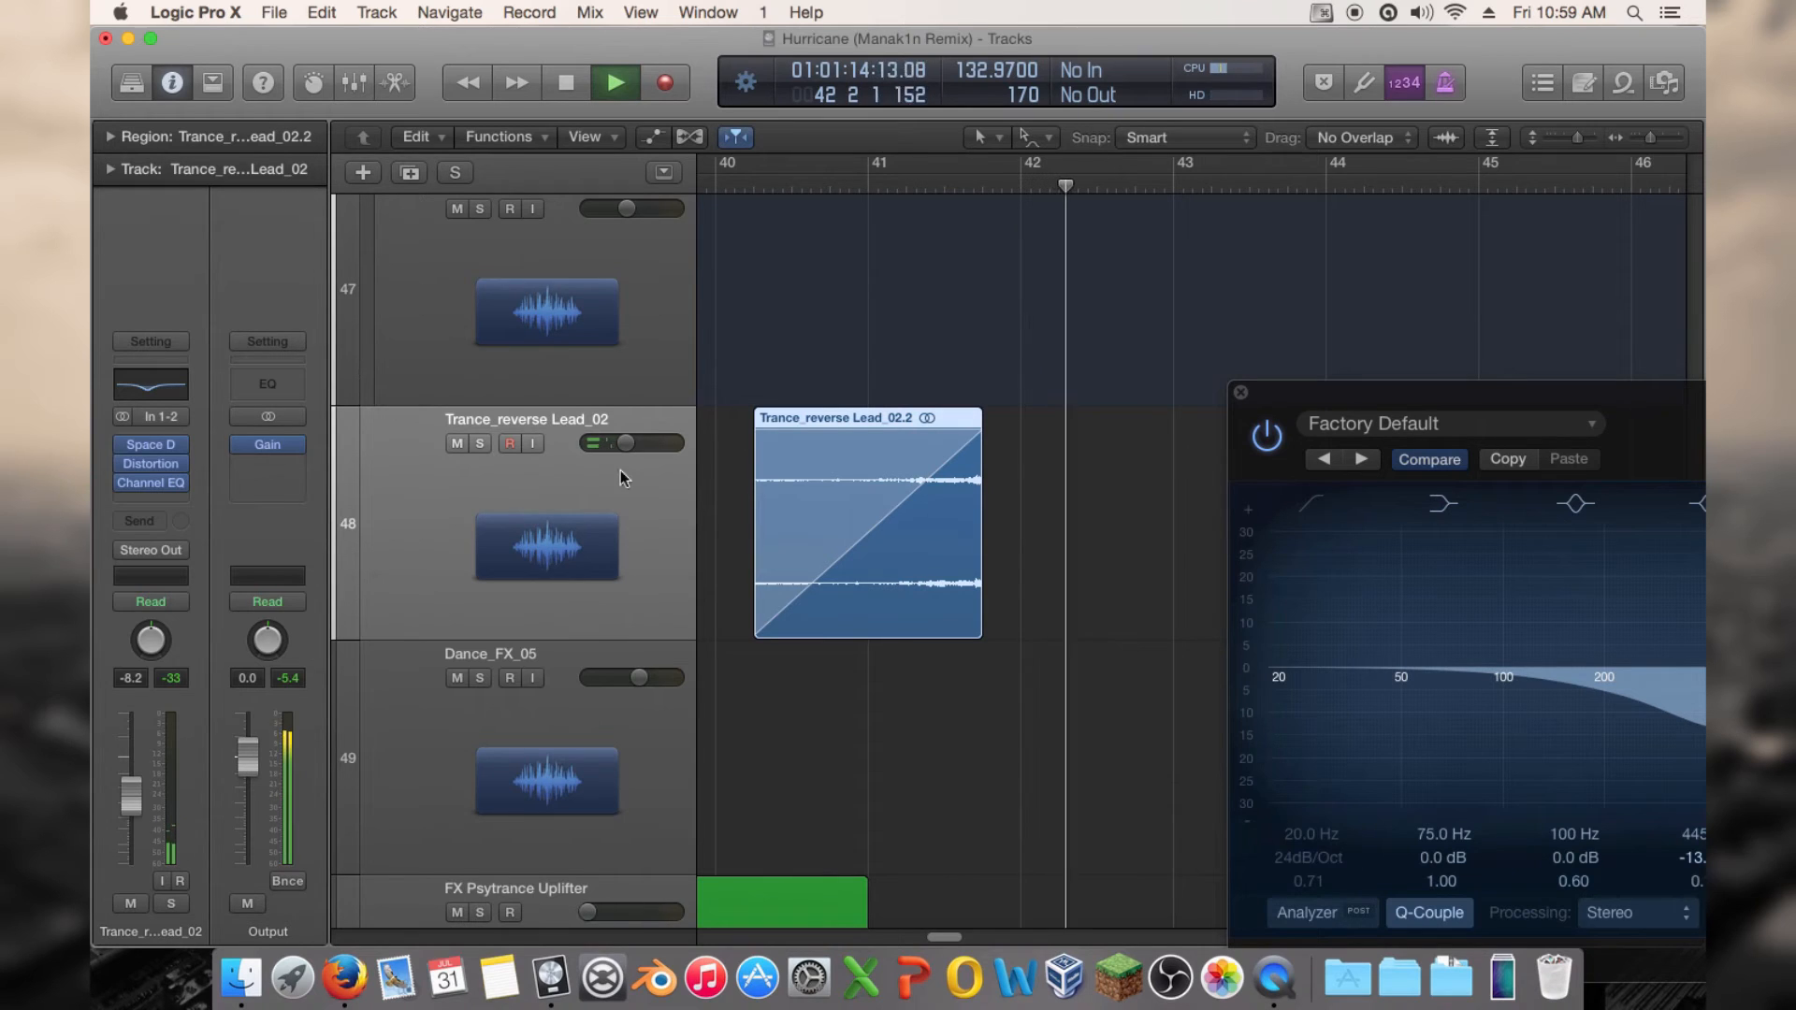
Reset the Trance_reverse Lead_02 track volume to 0.0 dB and replay from bar 41
alt+click(132, 795)
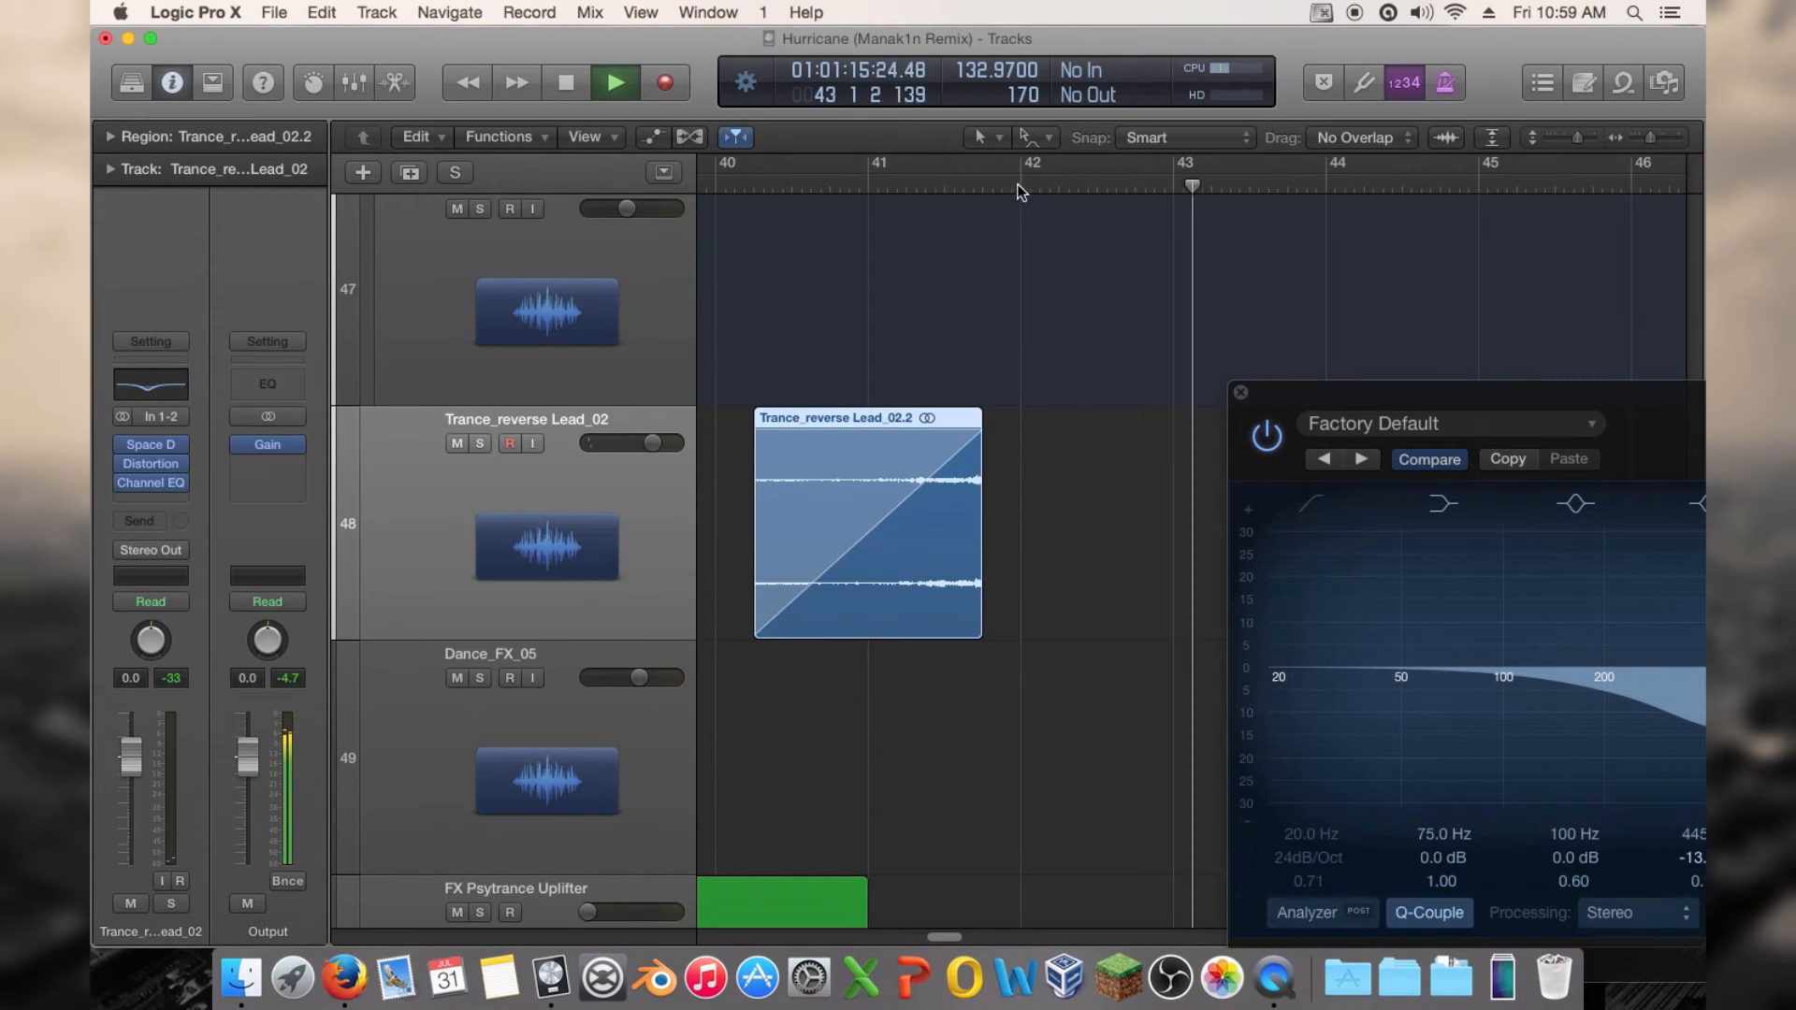
click(868, 193)
drag(1347, 400, 848, 213)
key(space)
Set the EQ's 445 Hz band to -8.0 dB with a Q of 0.24, replay the reverse lead and close the EQ
drag(1272, 583, 1269, 545)
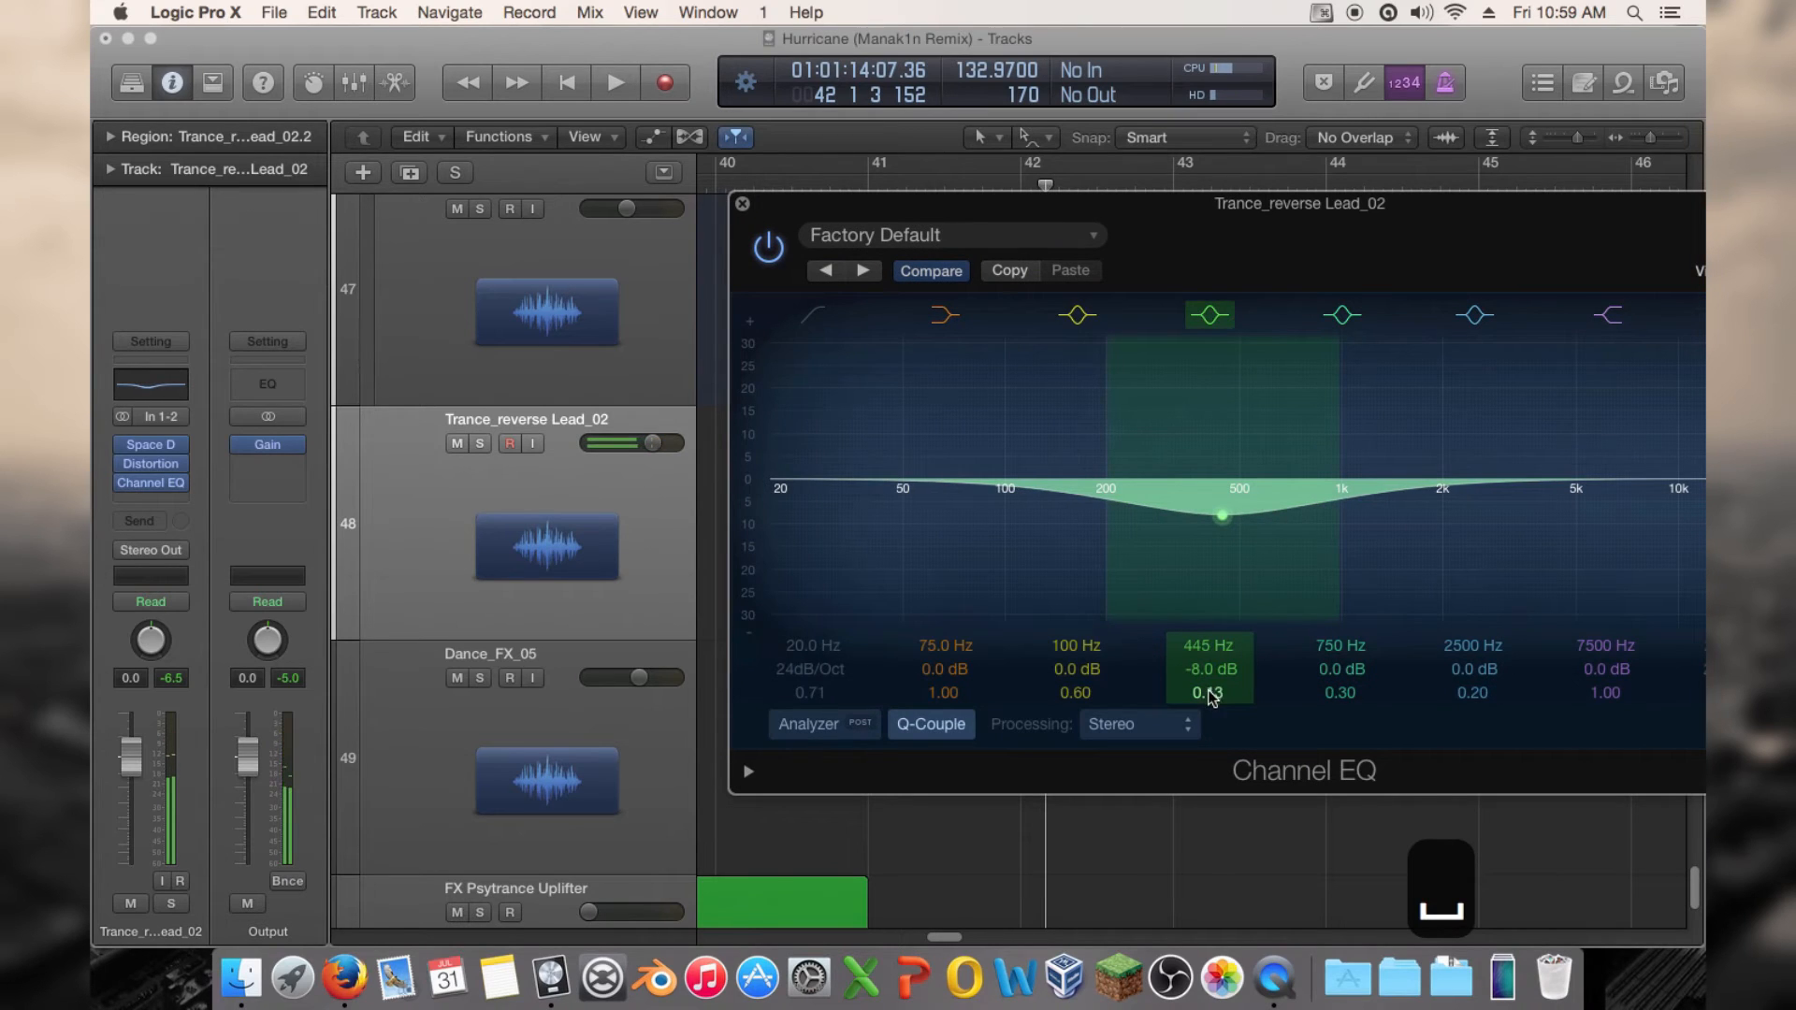
drag(1209, 697, 1210, 689)
drag(963, 203, 797, 375)
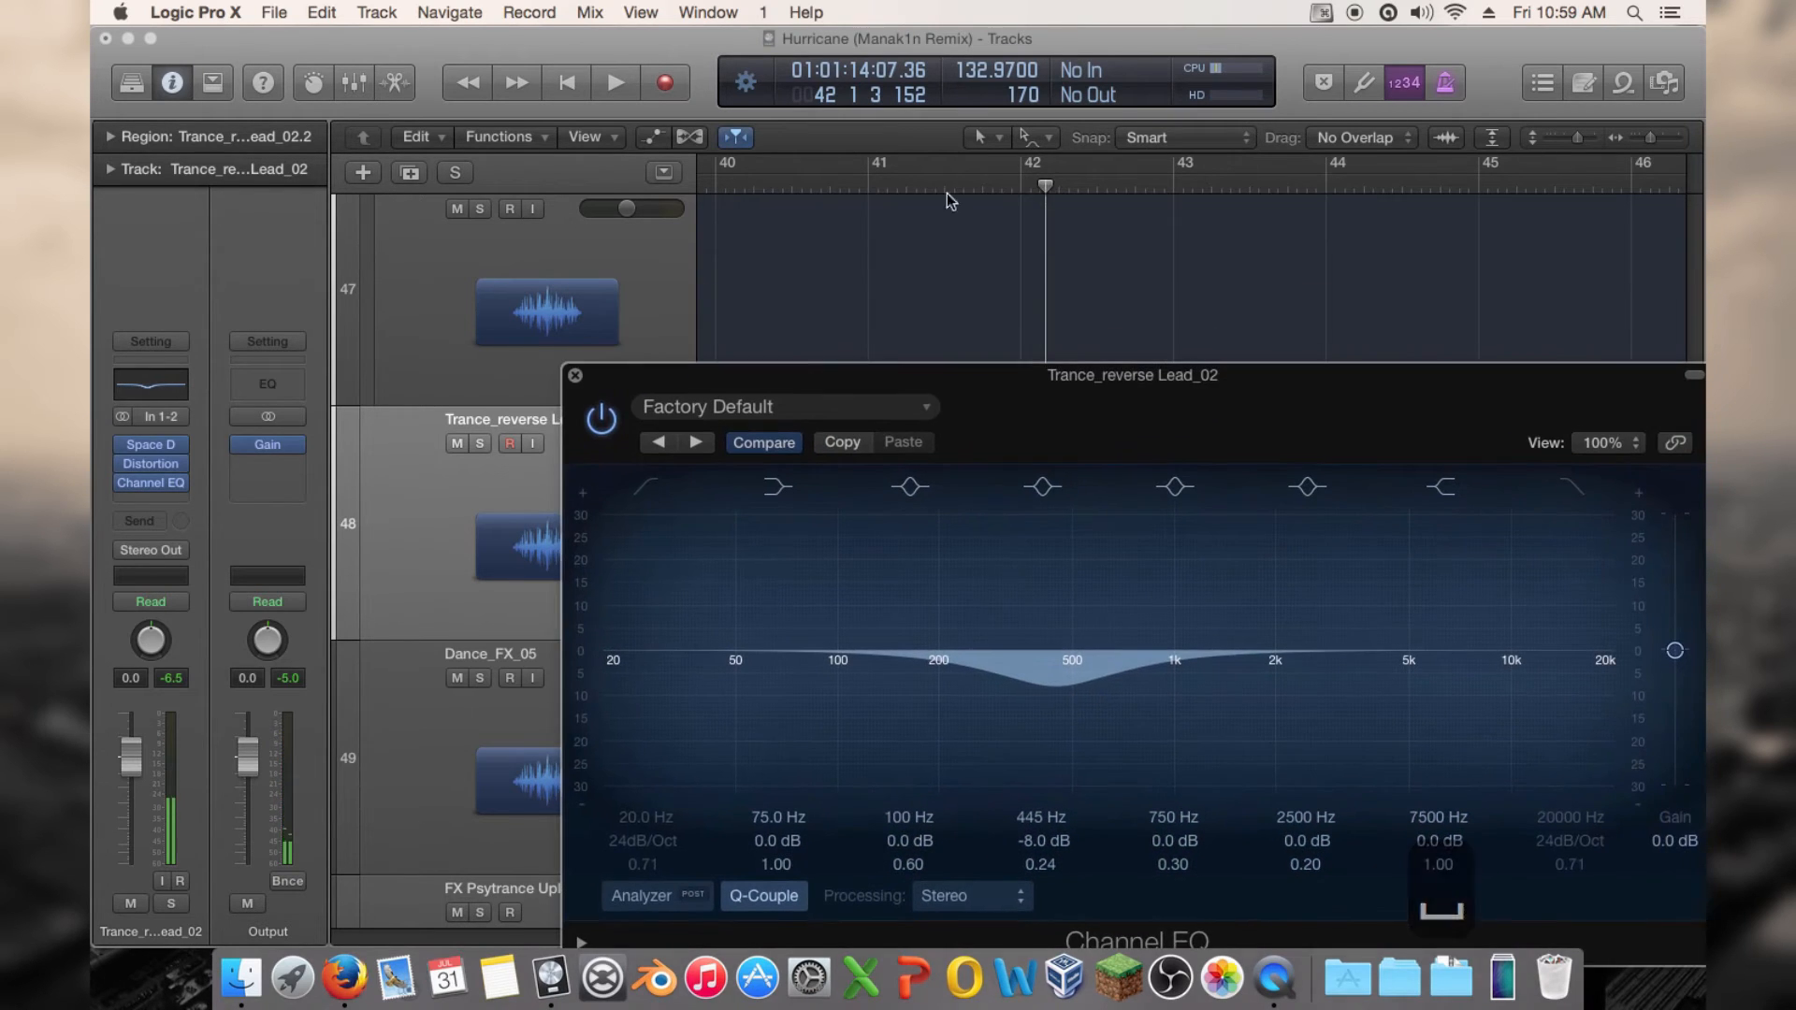
click(912, 180)
key(space)
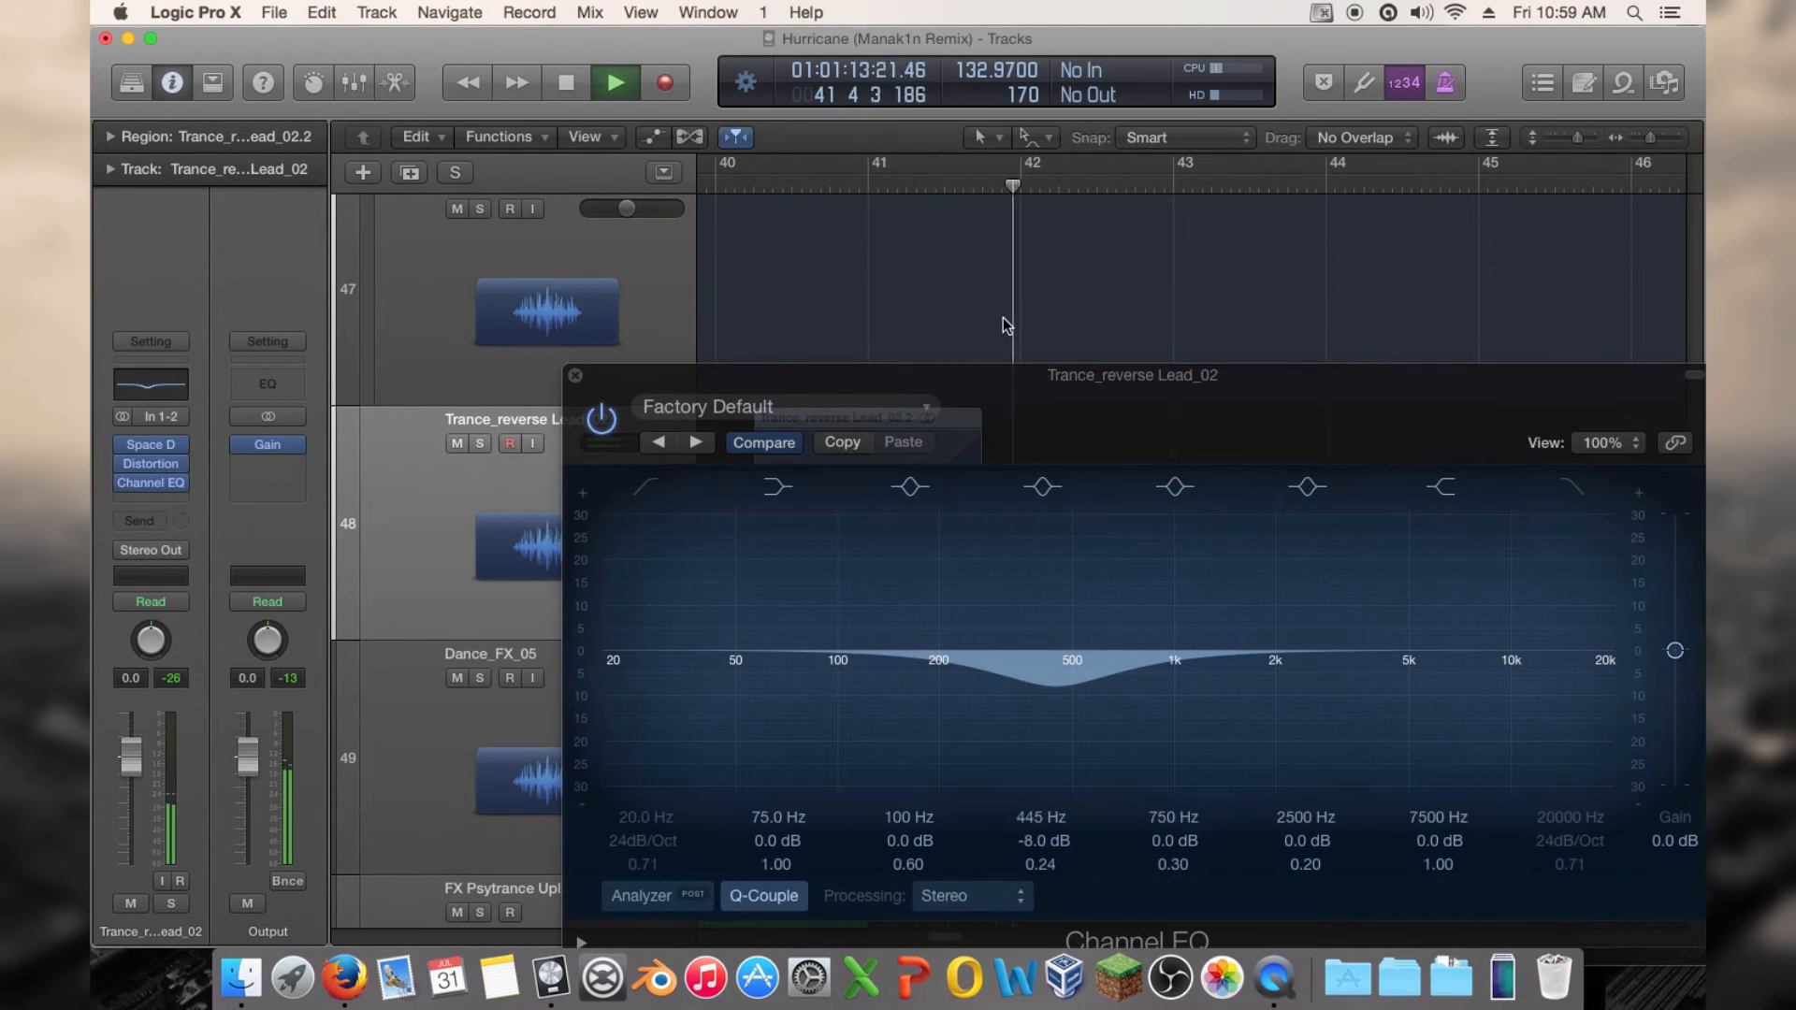
key(space)
click(576, 375)
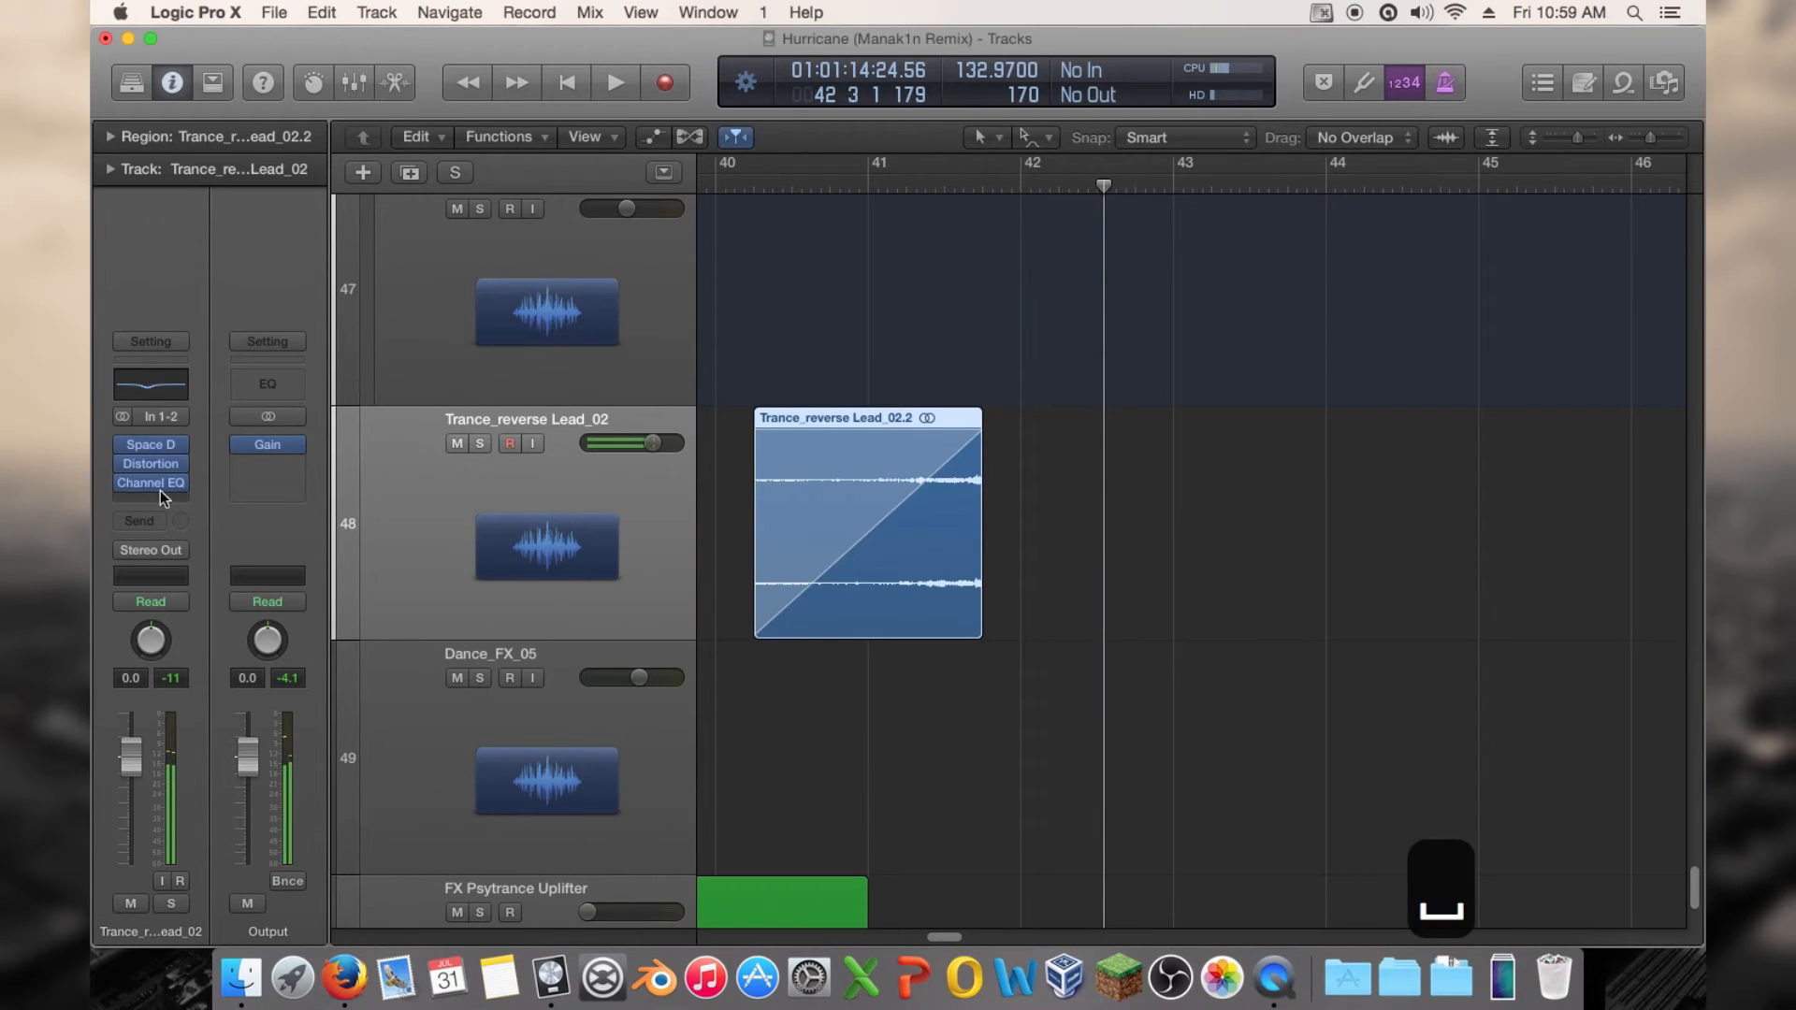
Set the Space Designer impulse response length to 2.800 s and replay the reverse lead from about bar 41
click(152, 446)
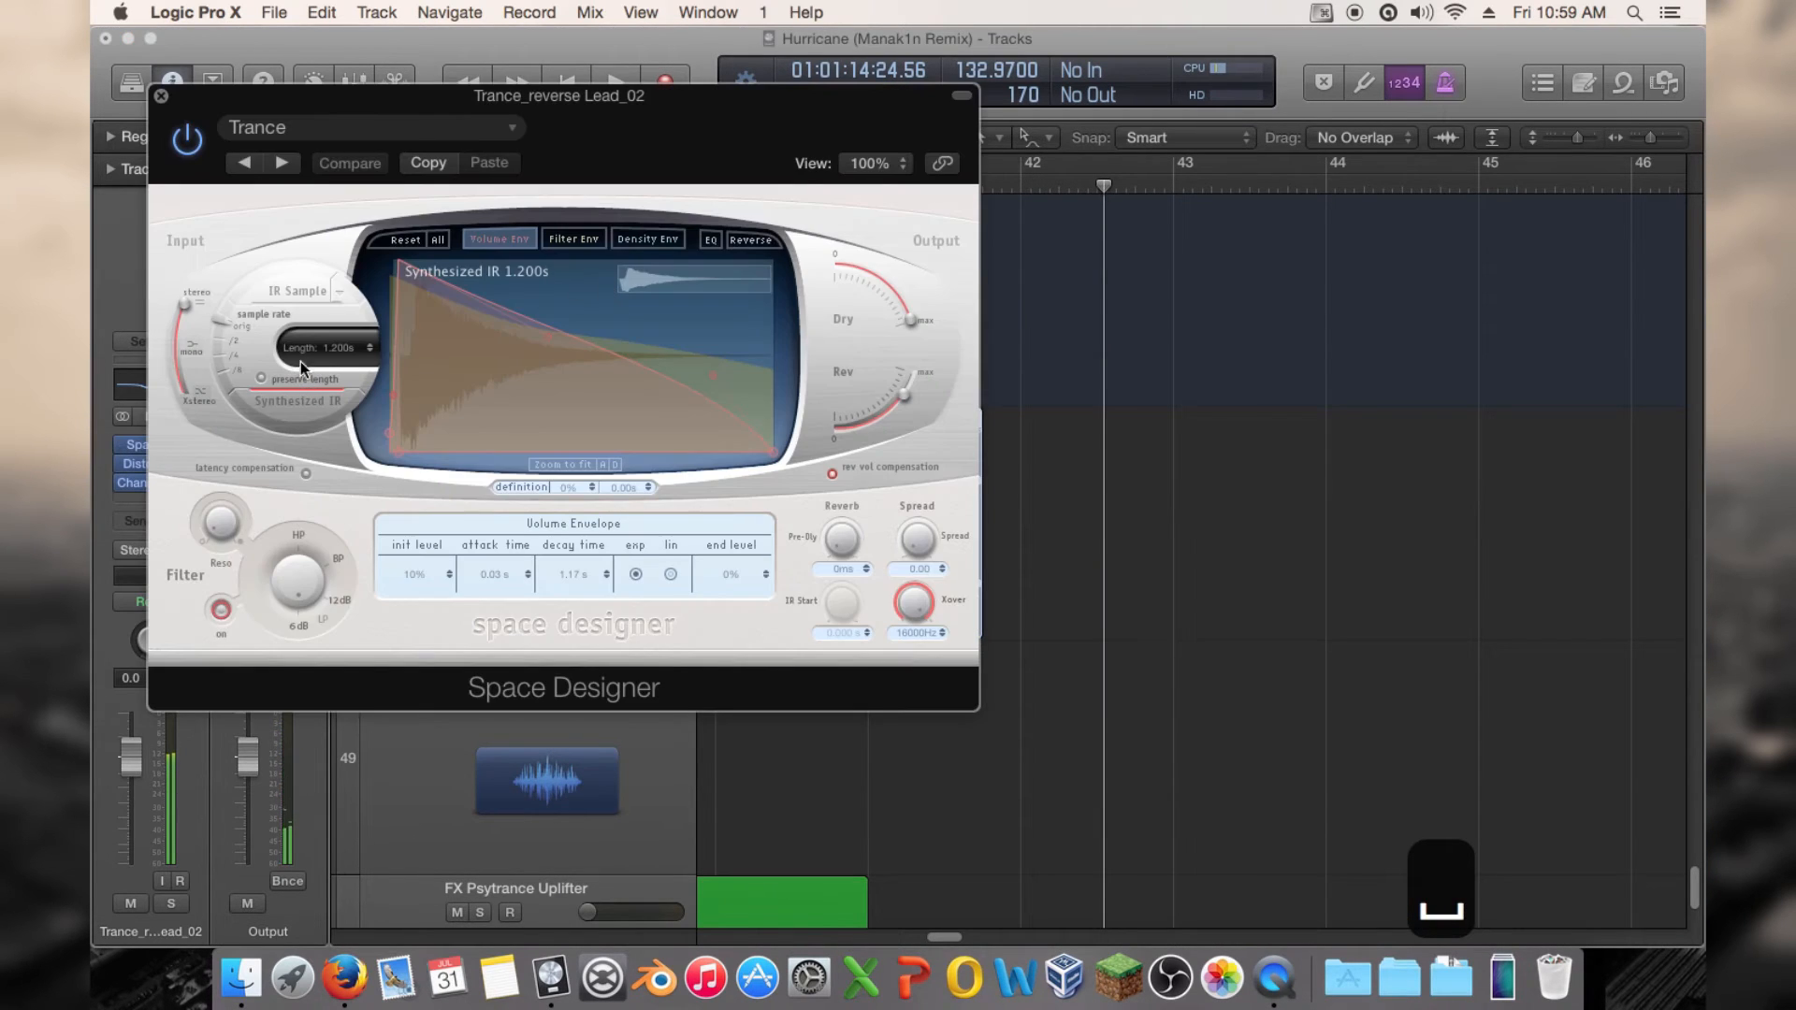
drag(332, 343, 336, 314)
drag(496, 128, 262, 129)
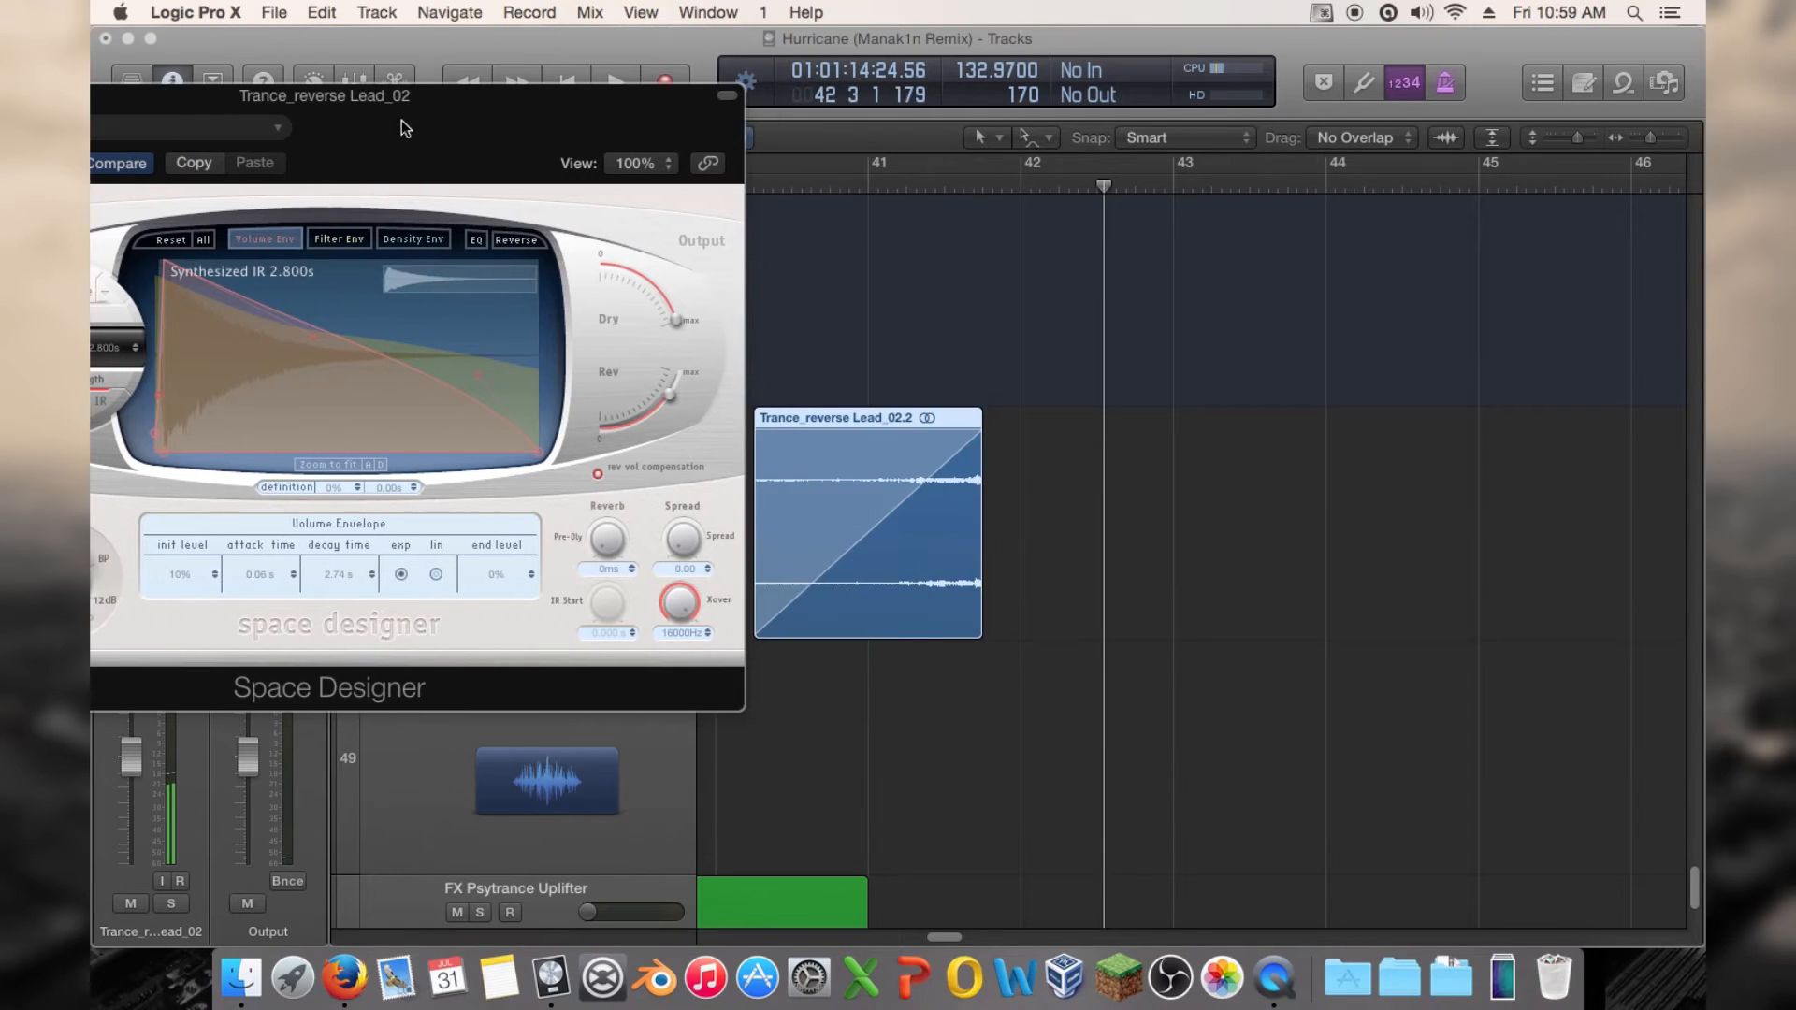
click(862, 185)
key(space)
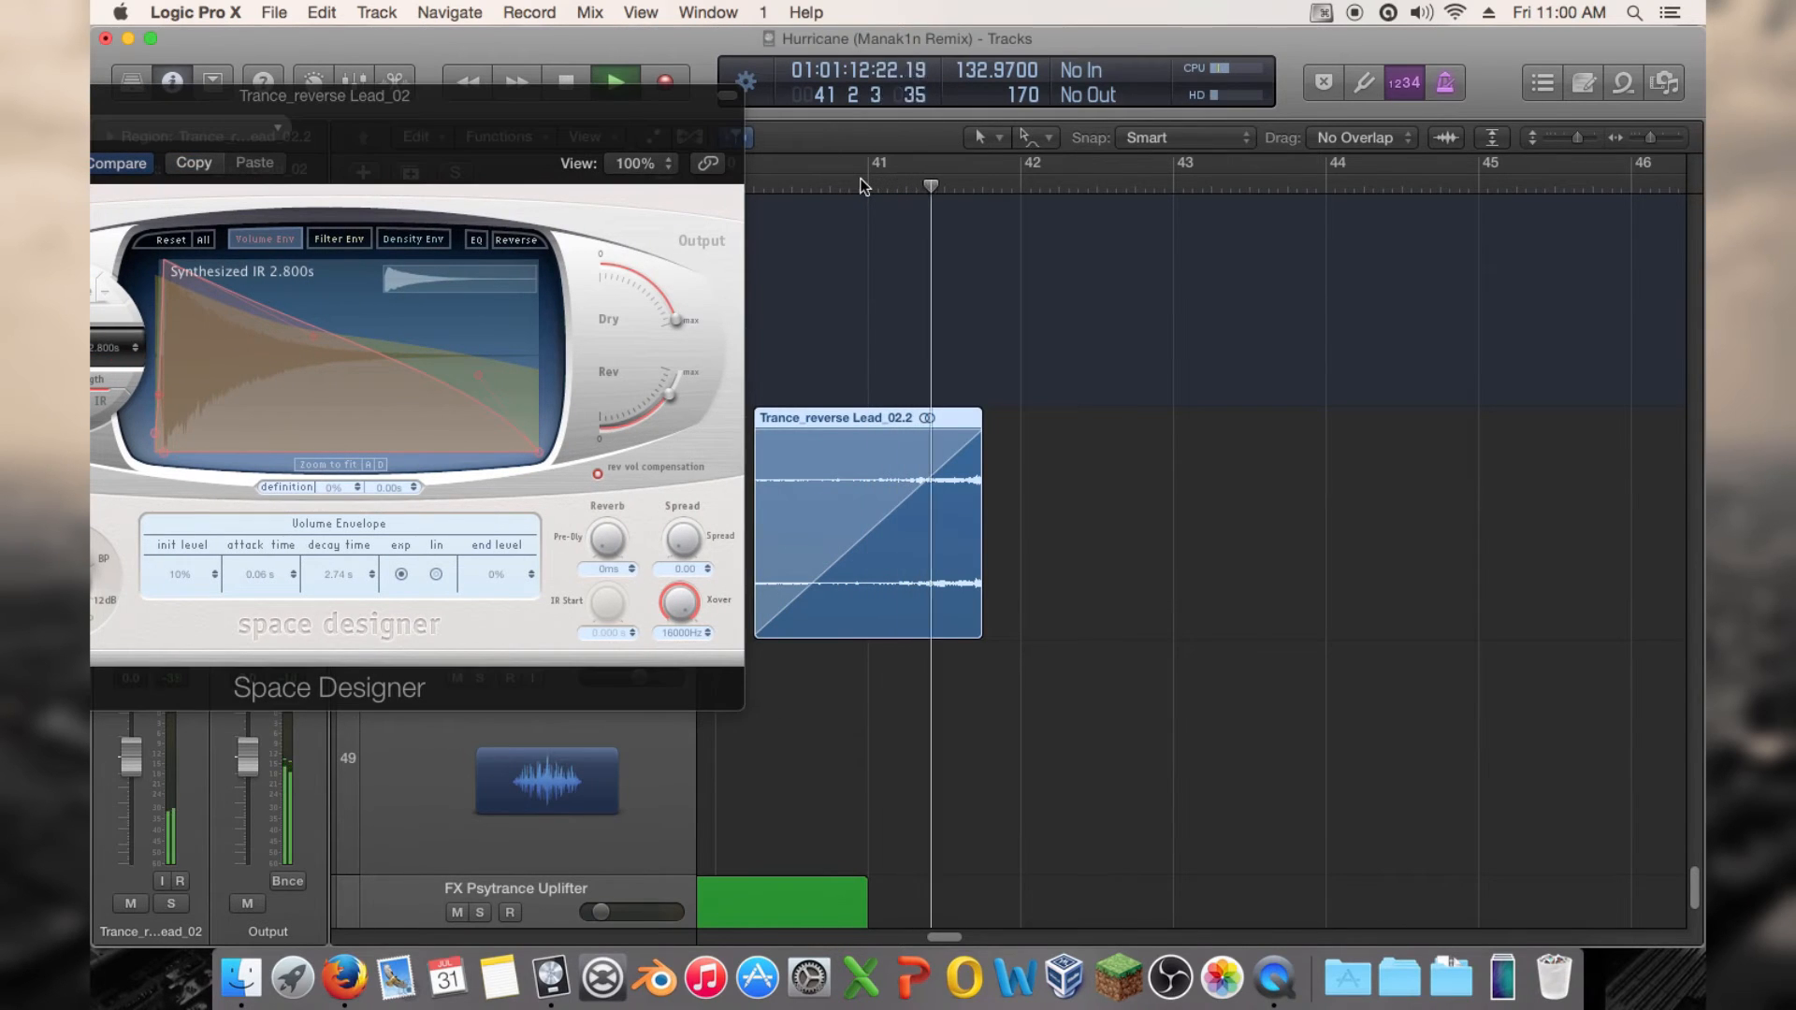
drag(560, 135, 1277, 180)
key(space)
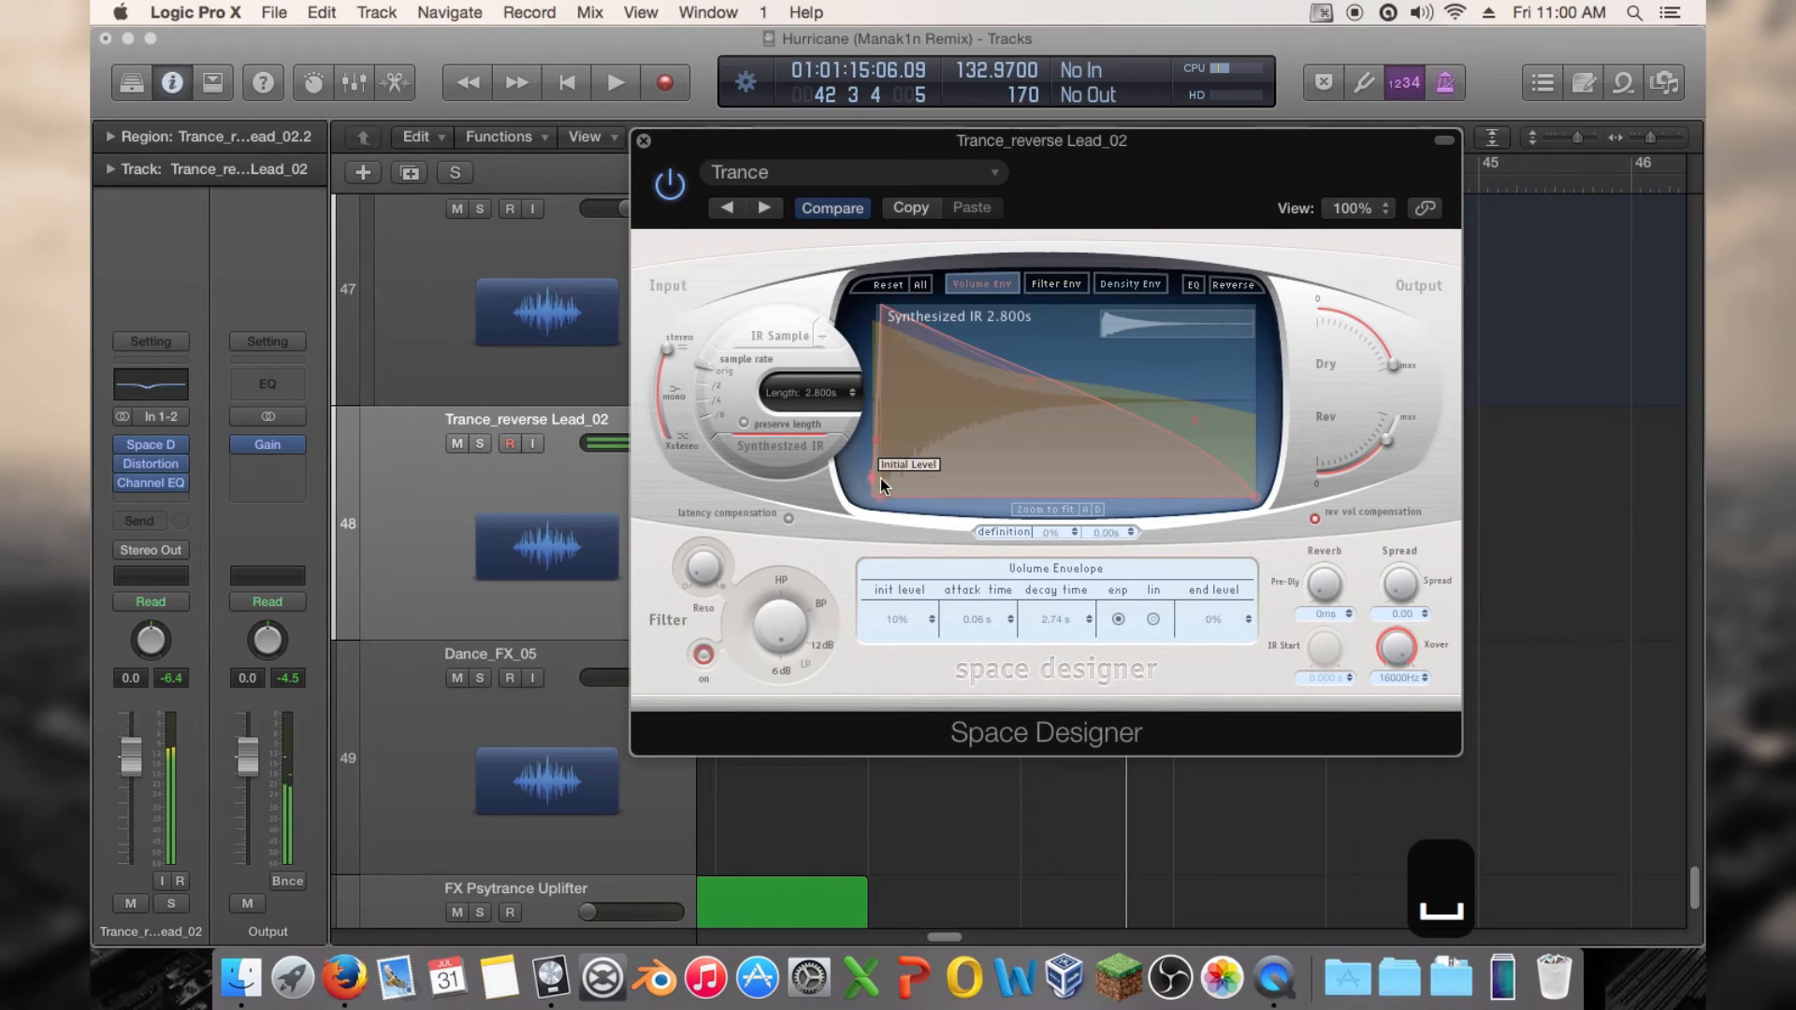
Set the reverb's volume envelope attack time to 0.00 s, checking the density and filter envelopes before closing Space Designer
click(1128, 283)
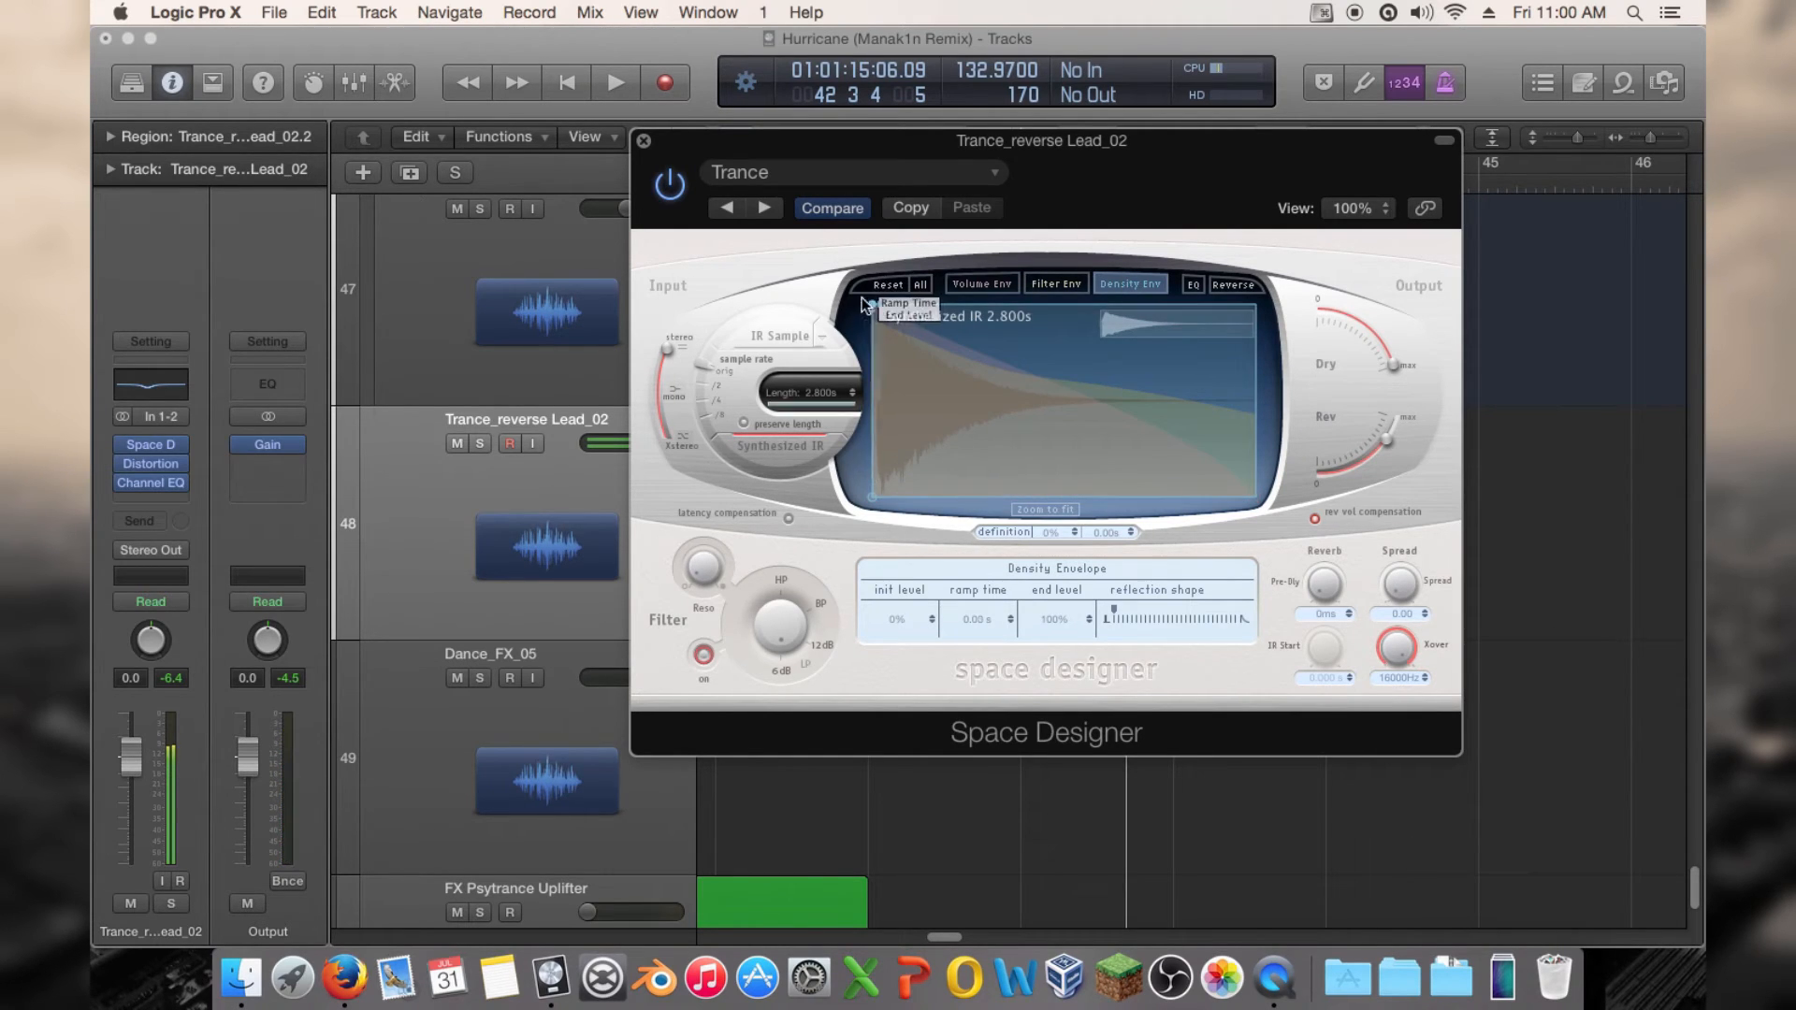
click(1057, 284)
click(1008, 285)
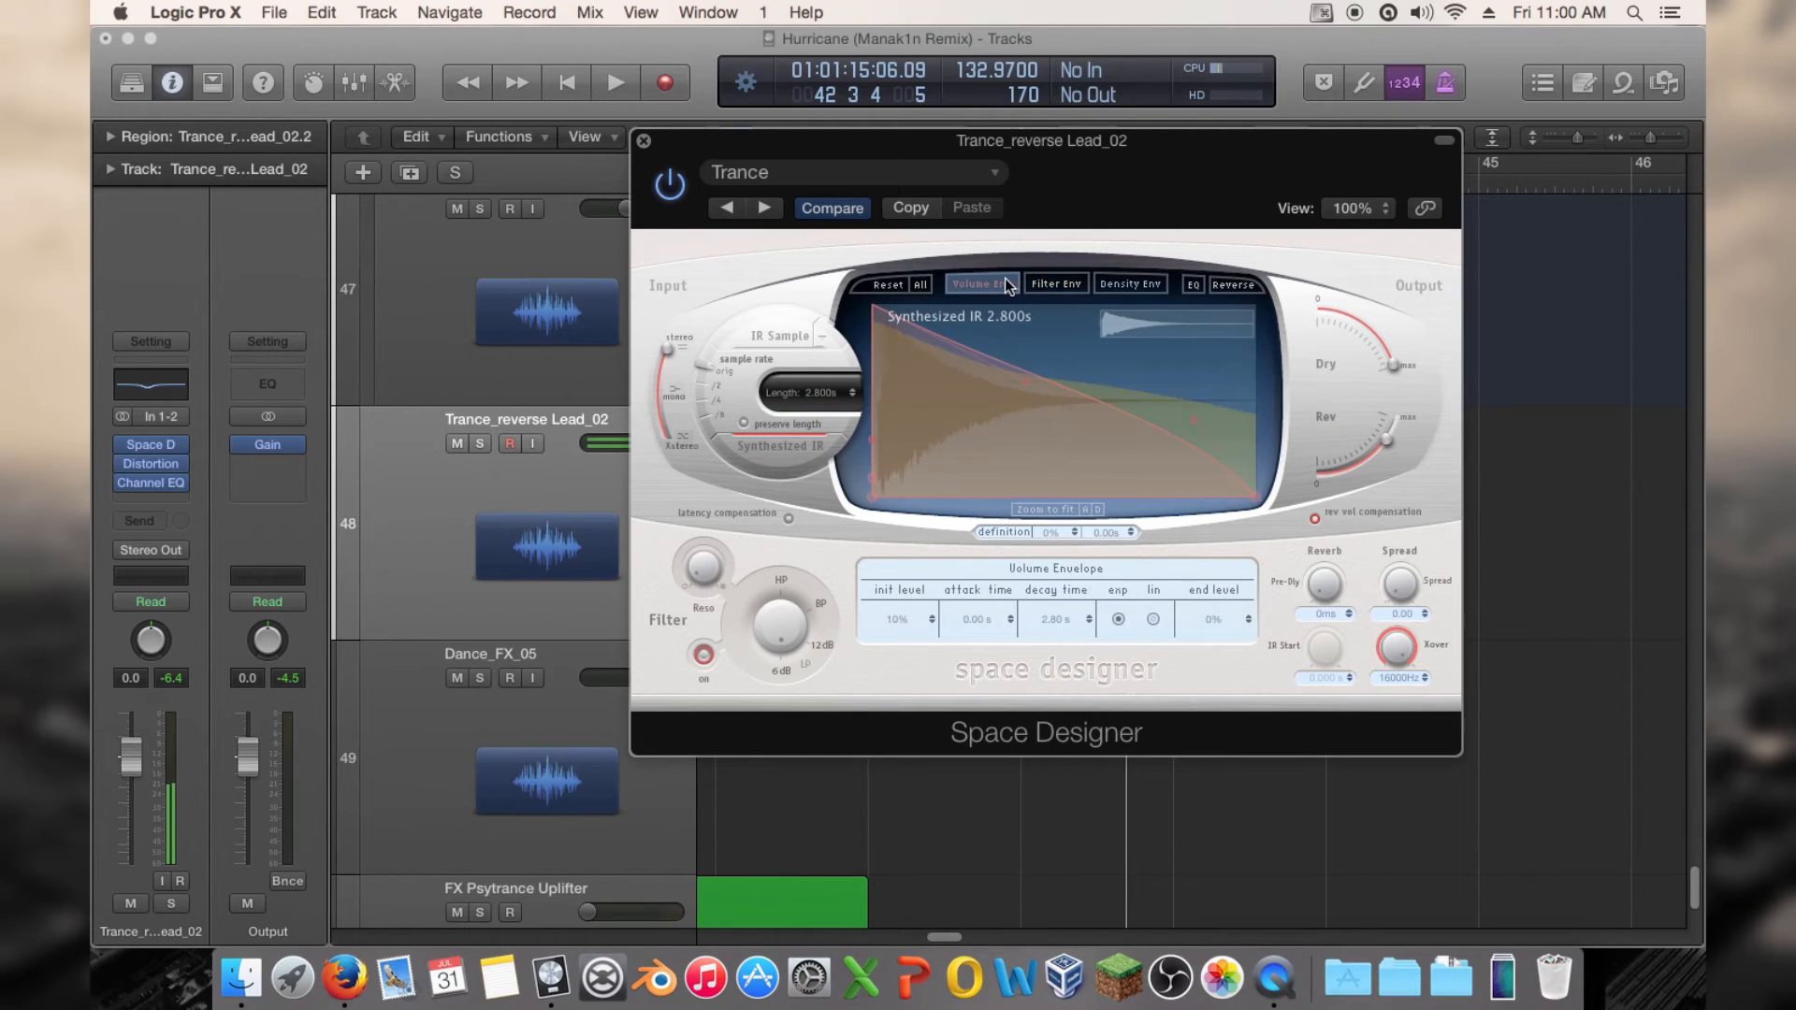
click(644, 140)
Listen to the end of the reverse lead twice, starting around bar 41
click(849, 179)
key(space)
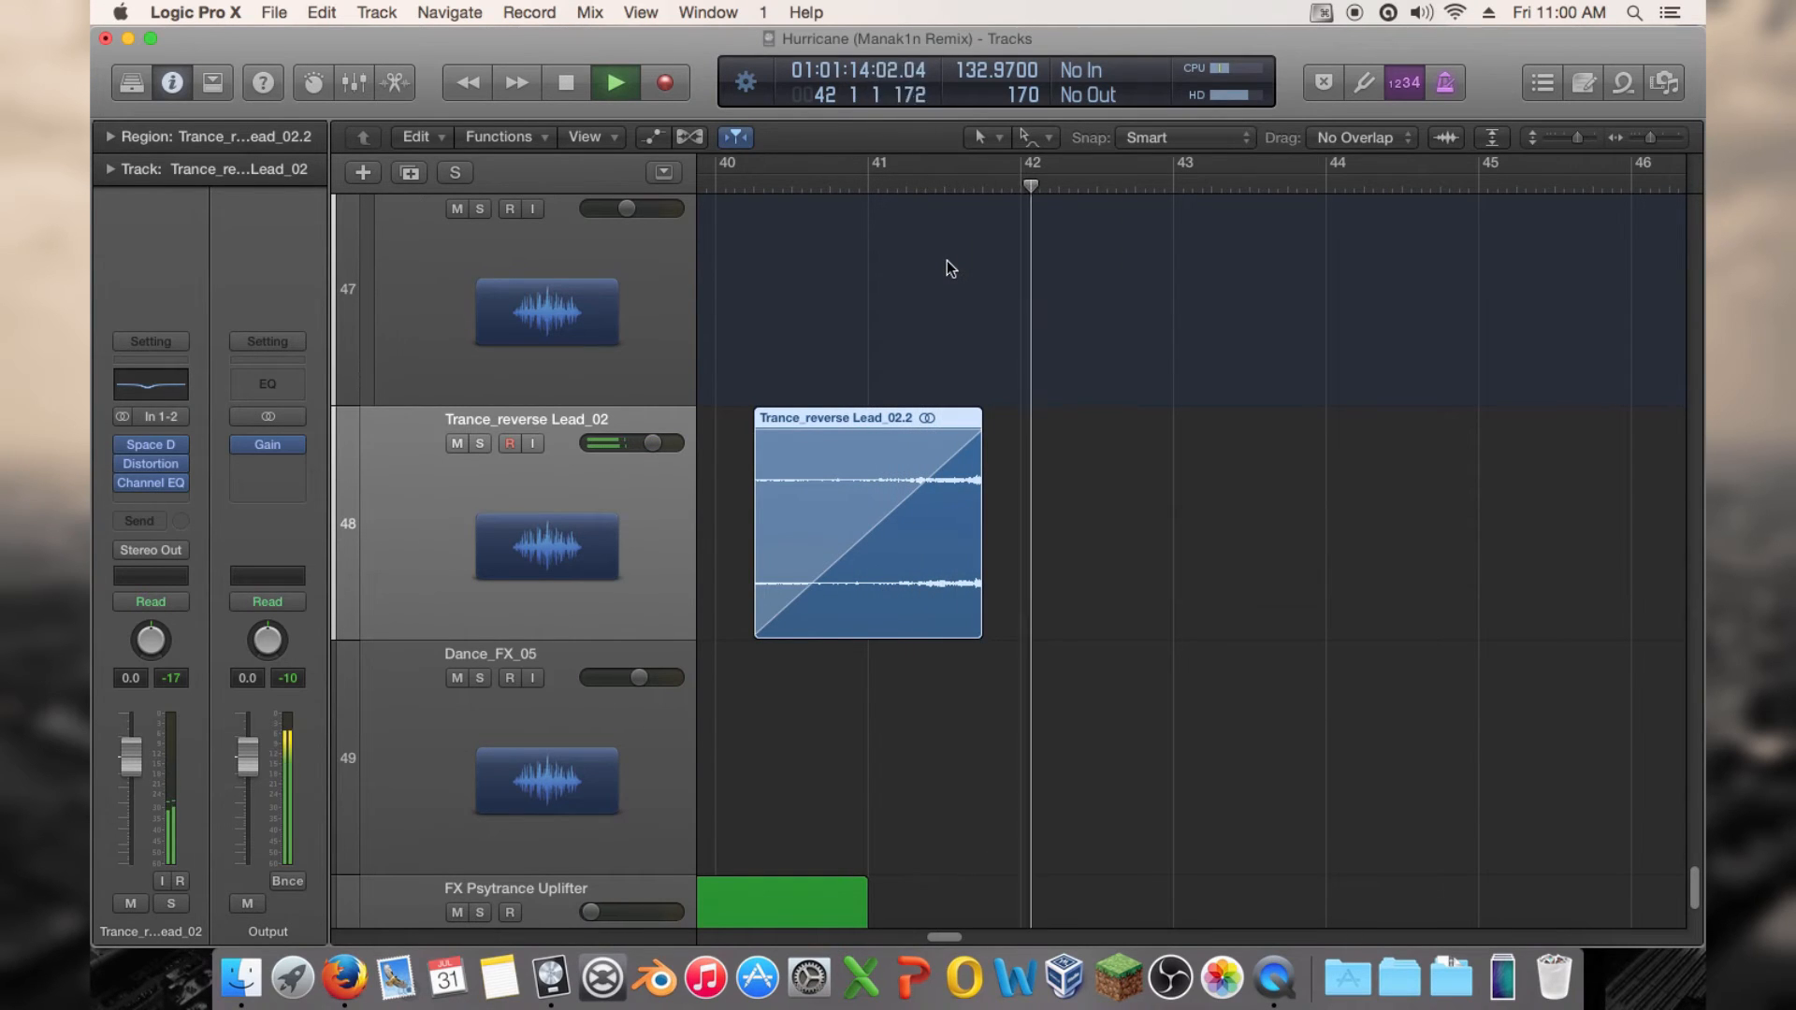
click(901, 192)
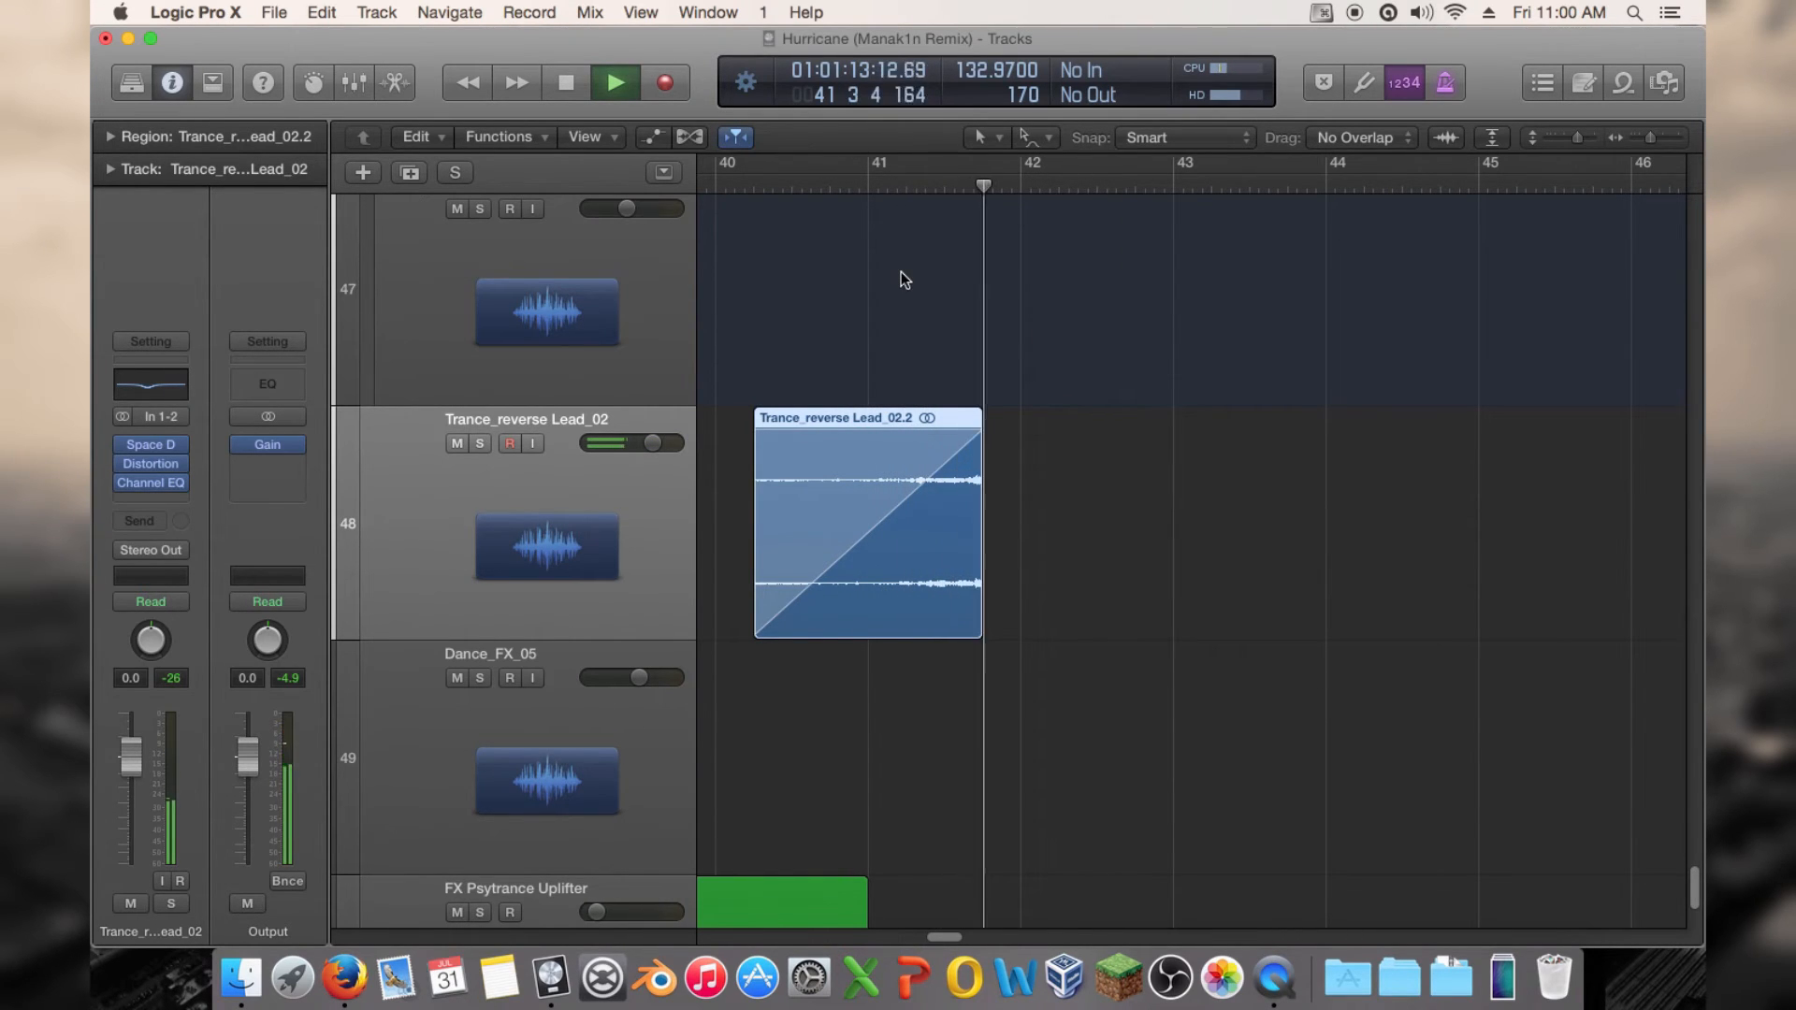
key(space)
Try a Space Designer volume envelope attack time of 0.24 s and replay the reverse lead from bar 41
click(153, 445)
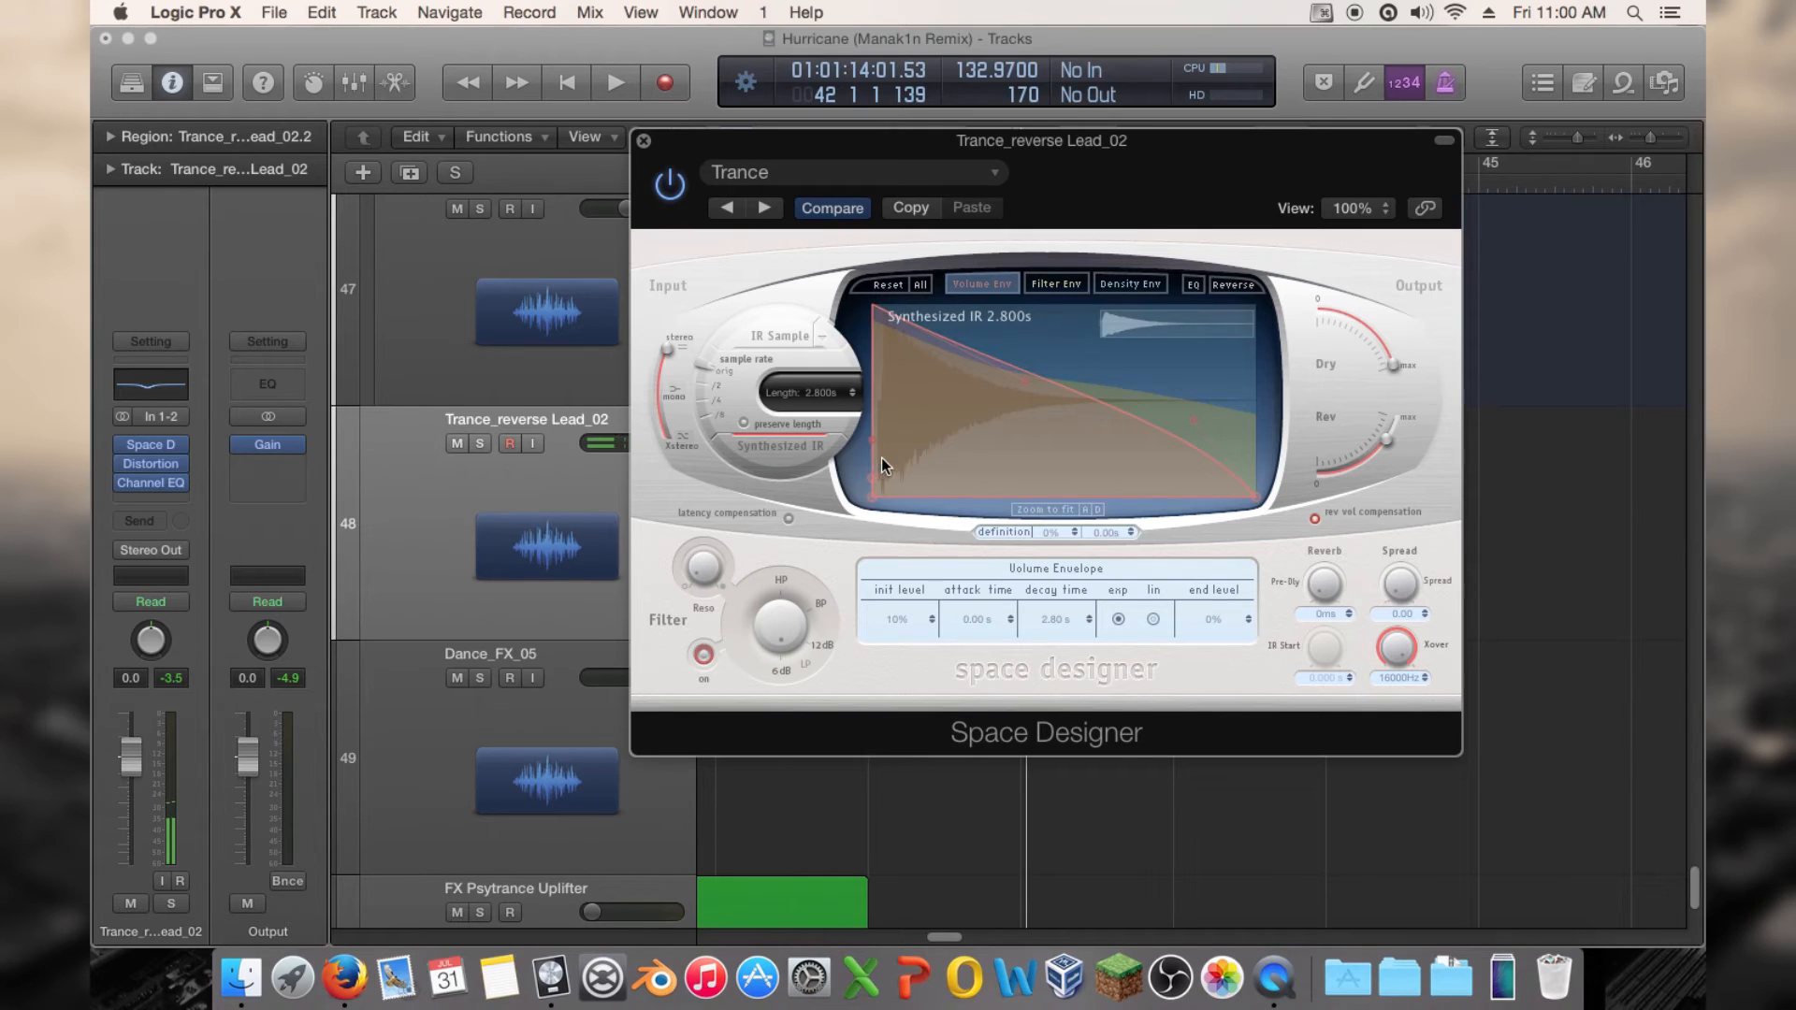
drag(873, 497, 901, 504)
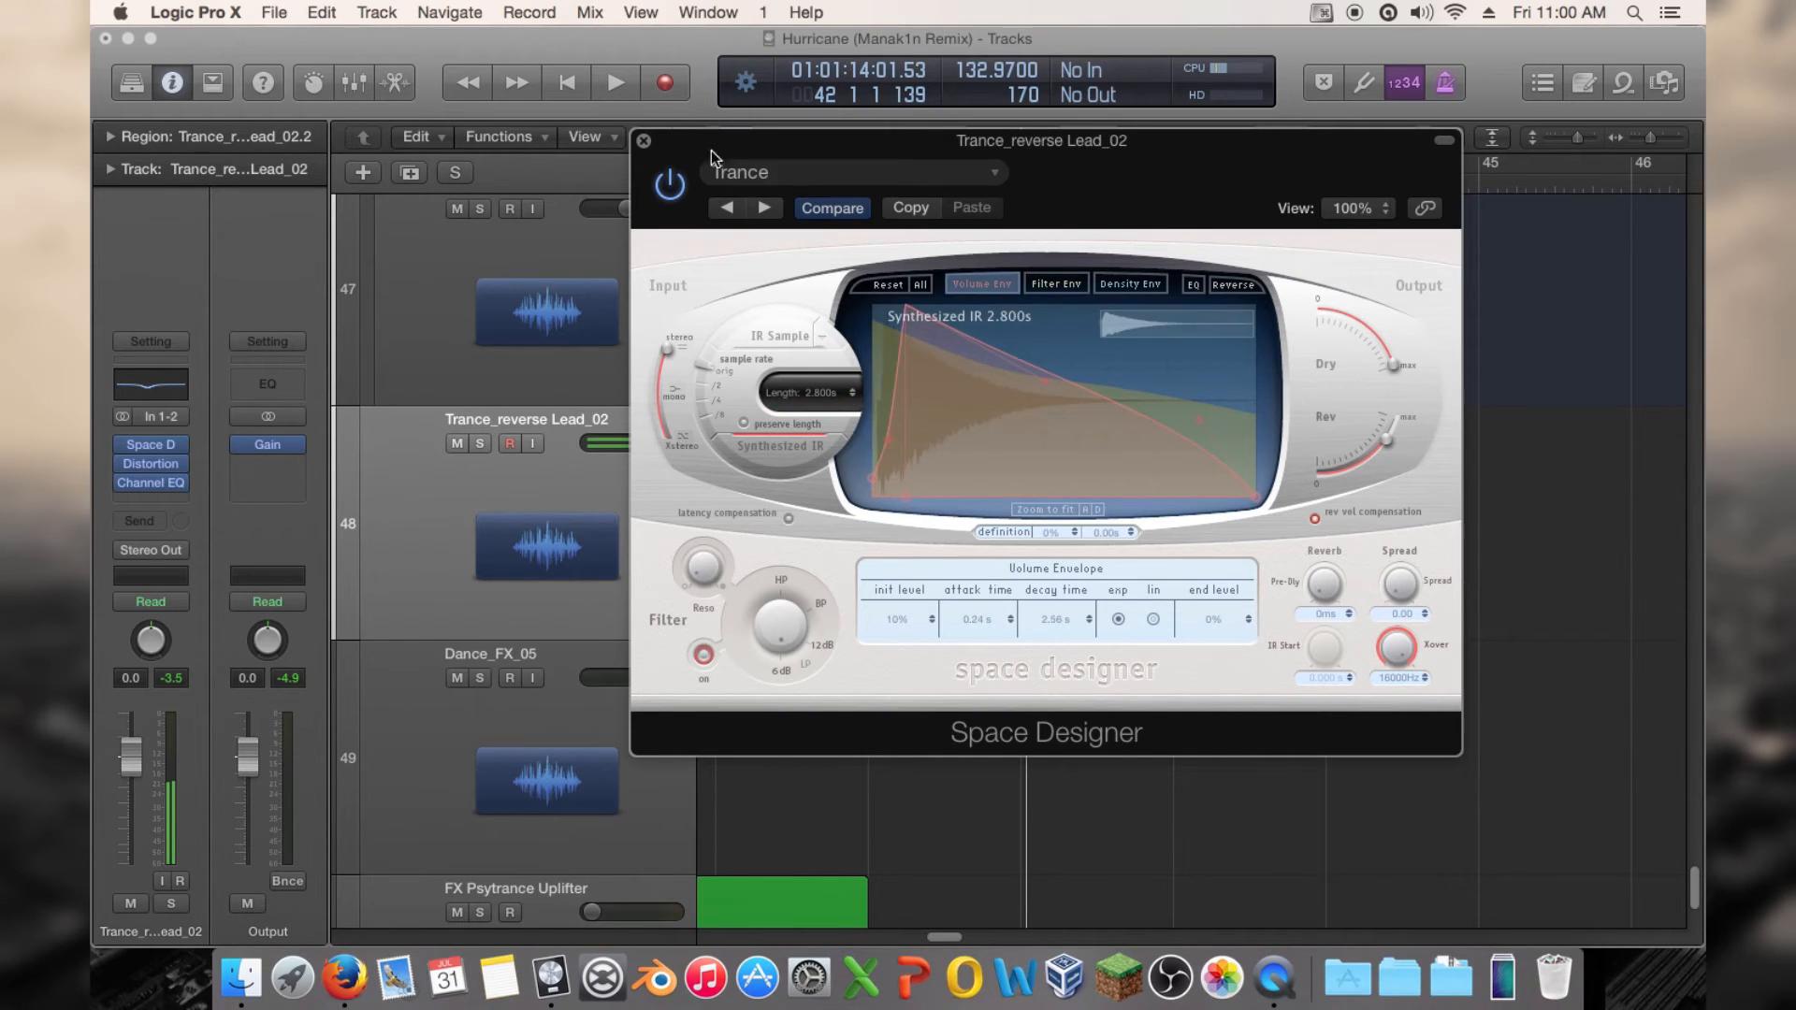
drag(711, 149, 1317, 143)
click(868, 181)
key(space)
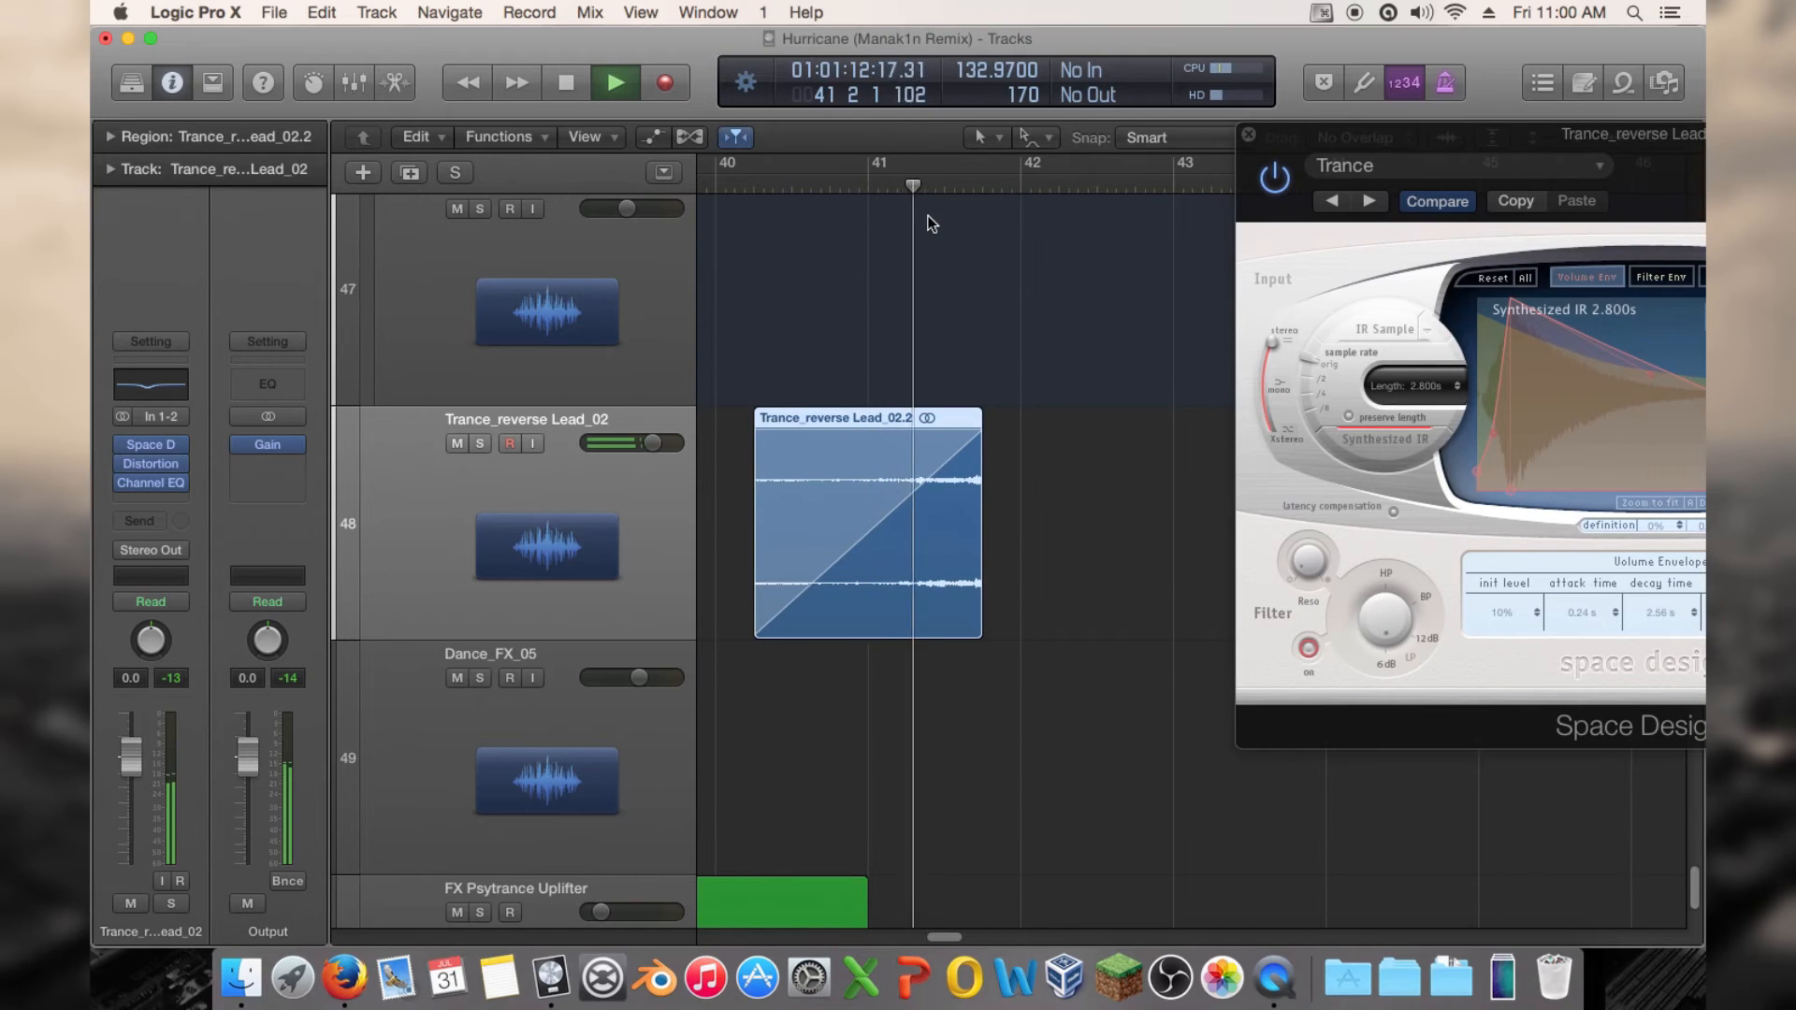
key(space)
Set the reverb's volume envelope attack time back to 0.00 s, replay the reverse lead and close Space Designer
drag(1325, 146, 1088, 142)
drag(1272, 418, 1236, 419)
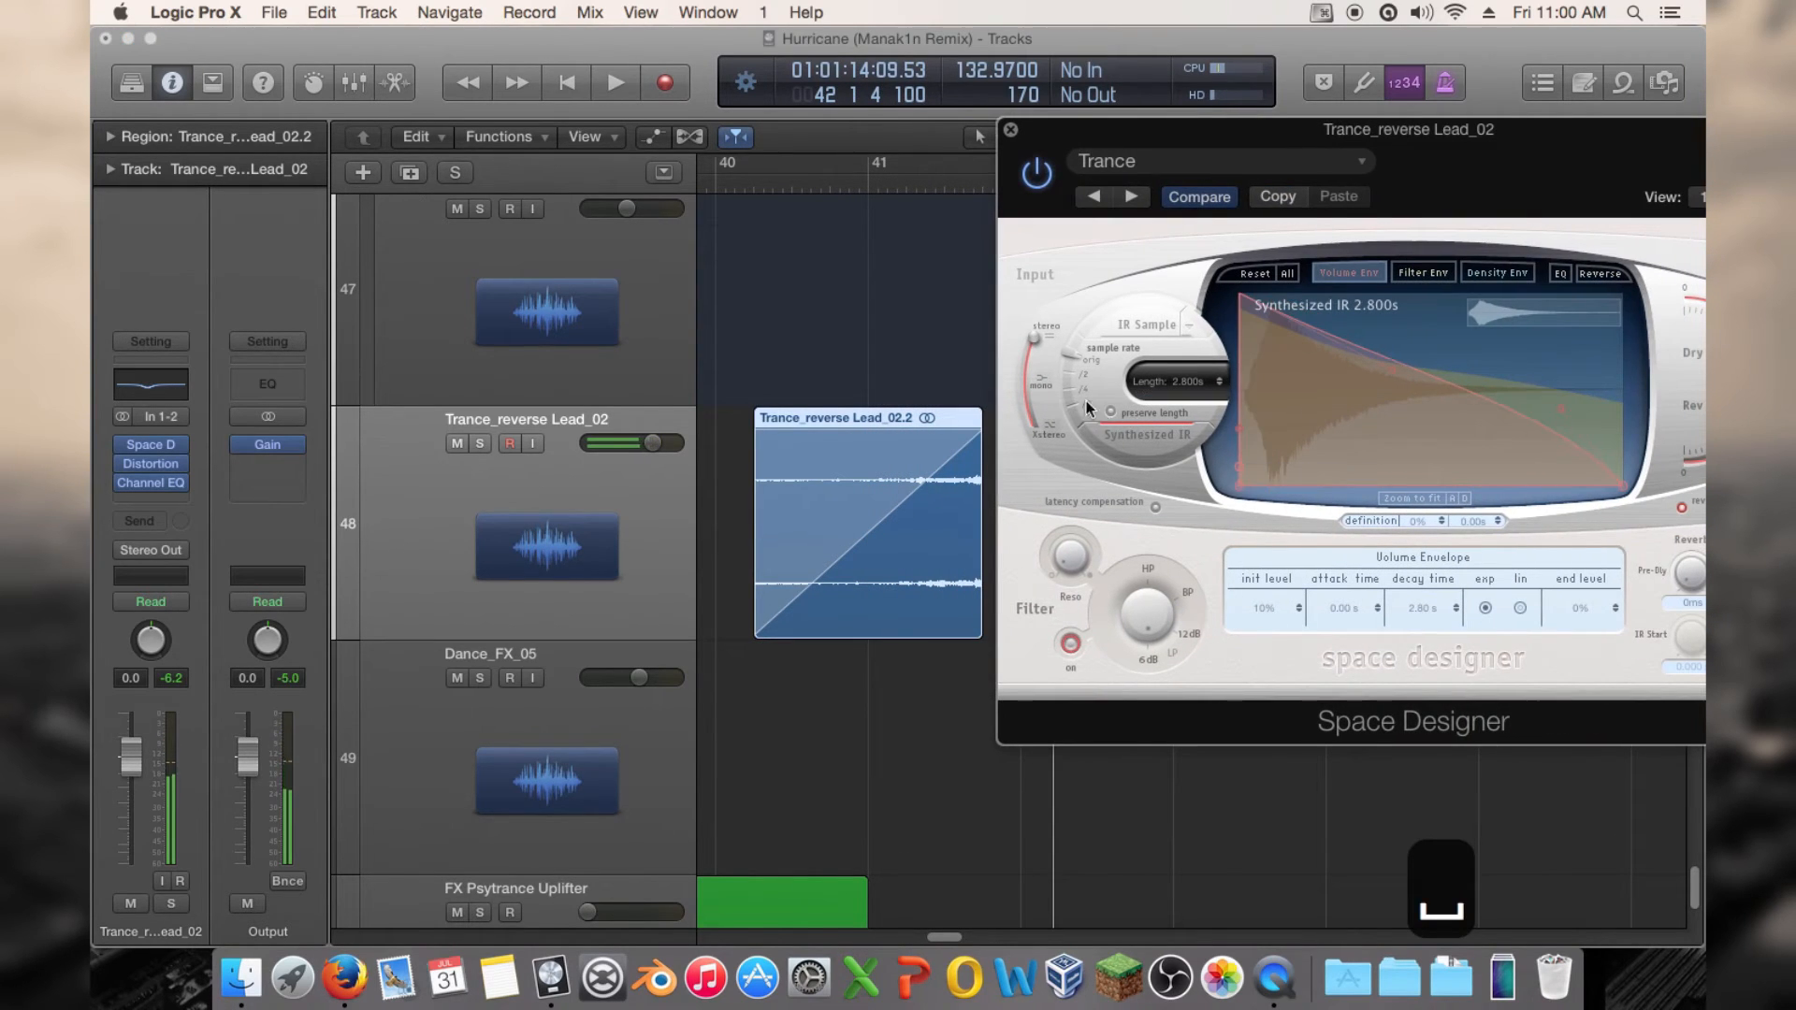
click(862, 189)
key(space)
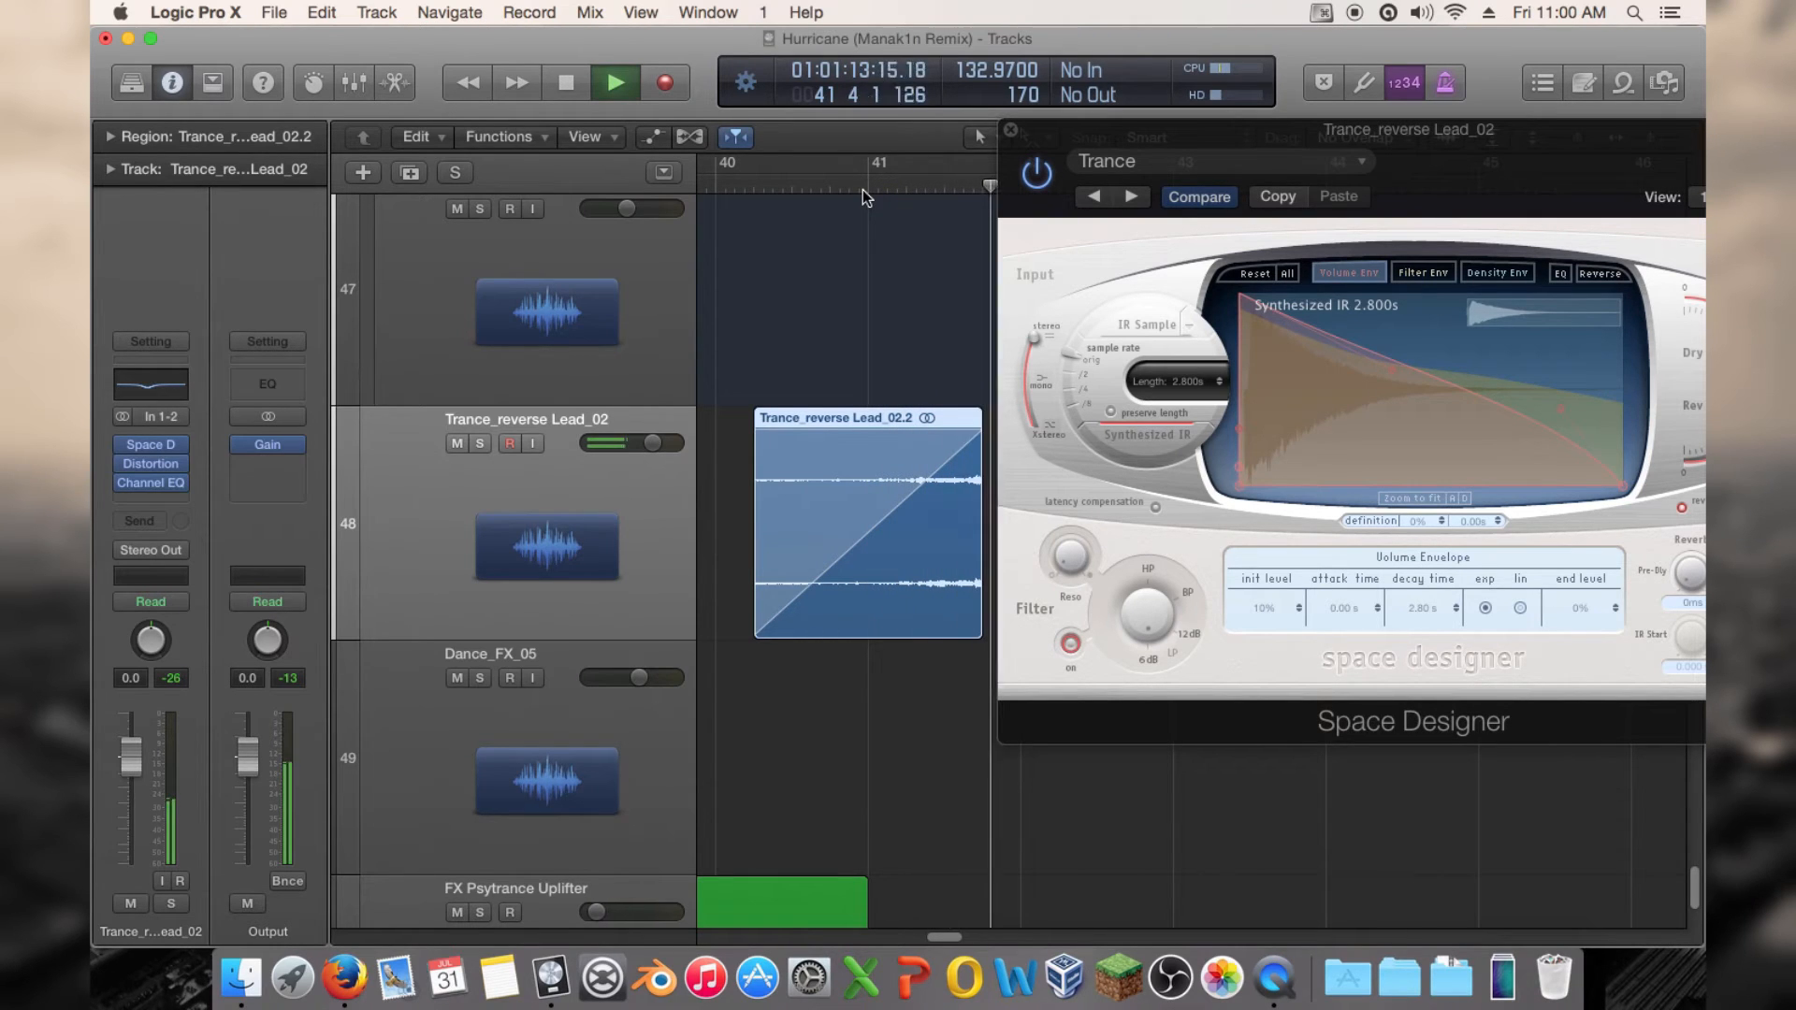
key(space)
drag(1046, 135, 748, 136)
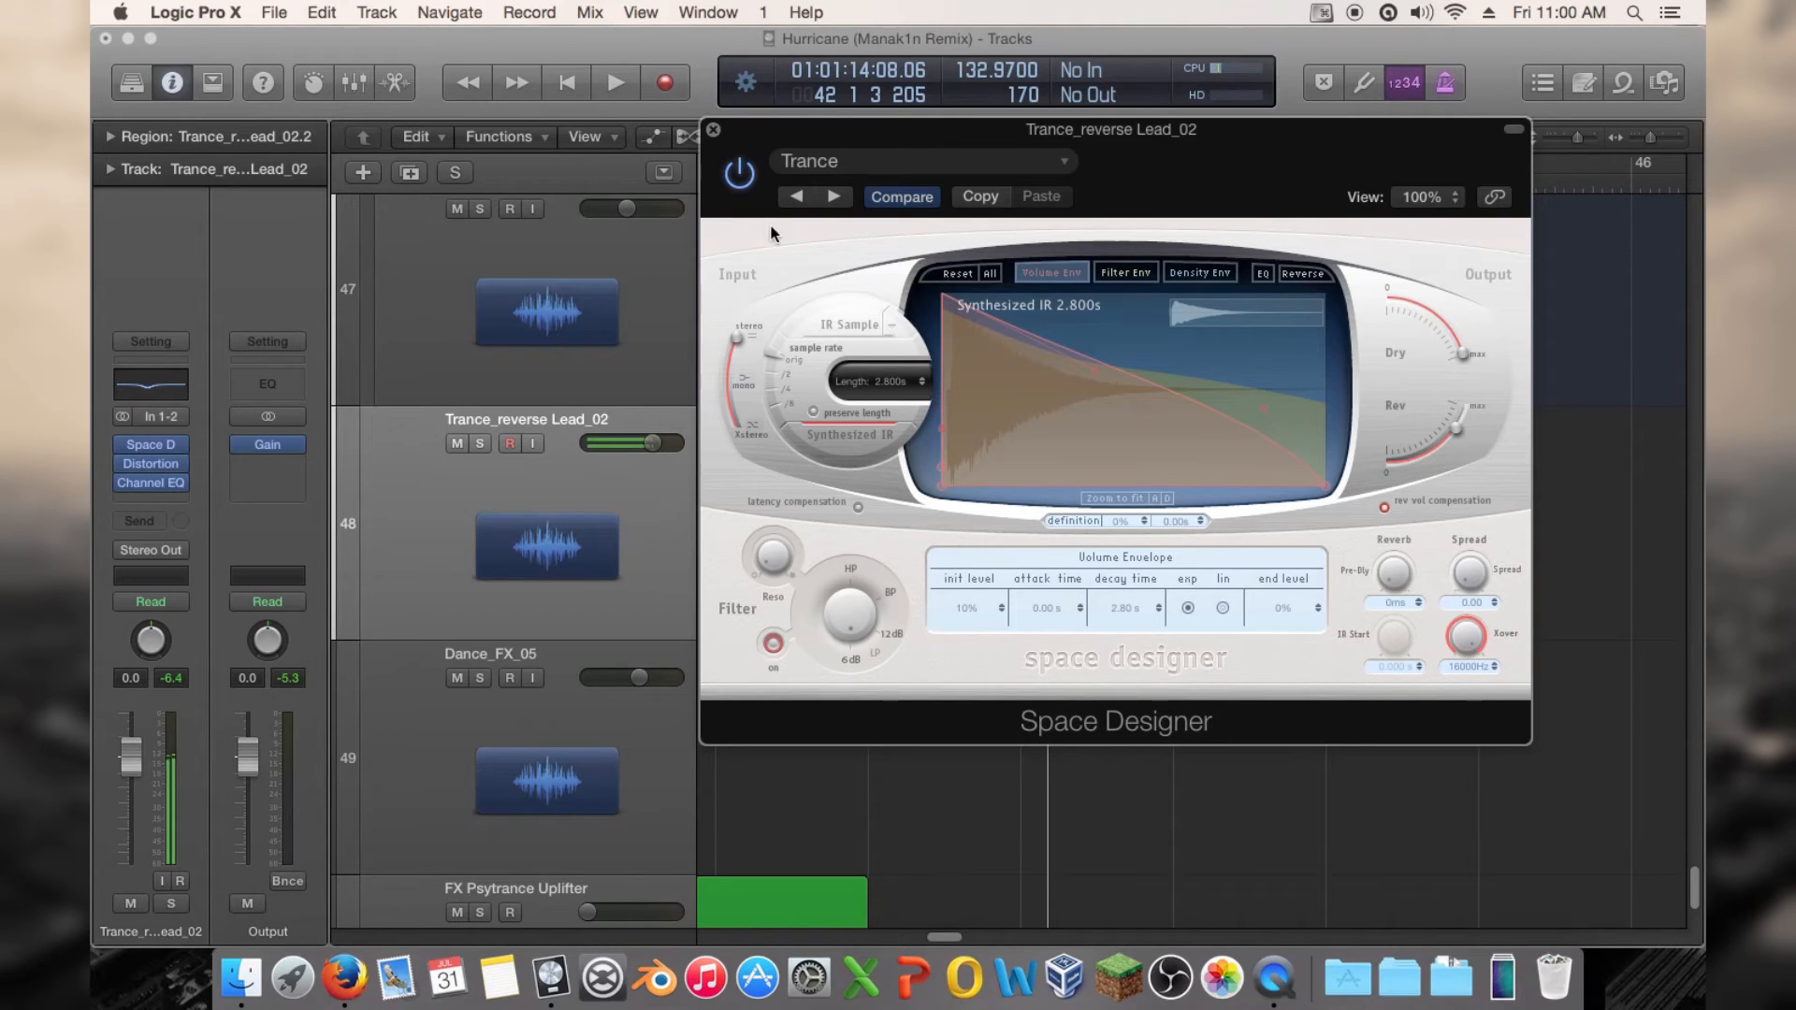
click(712, 131)
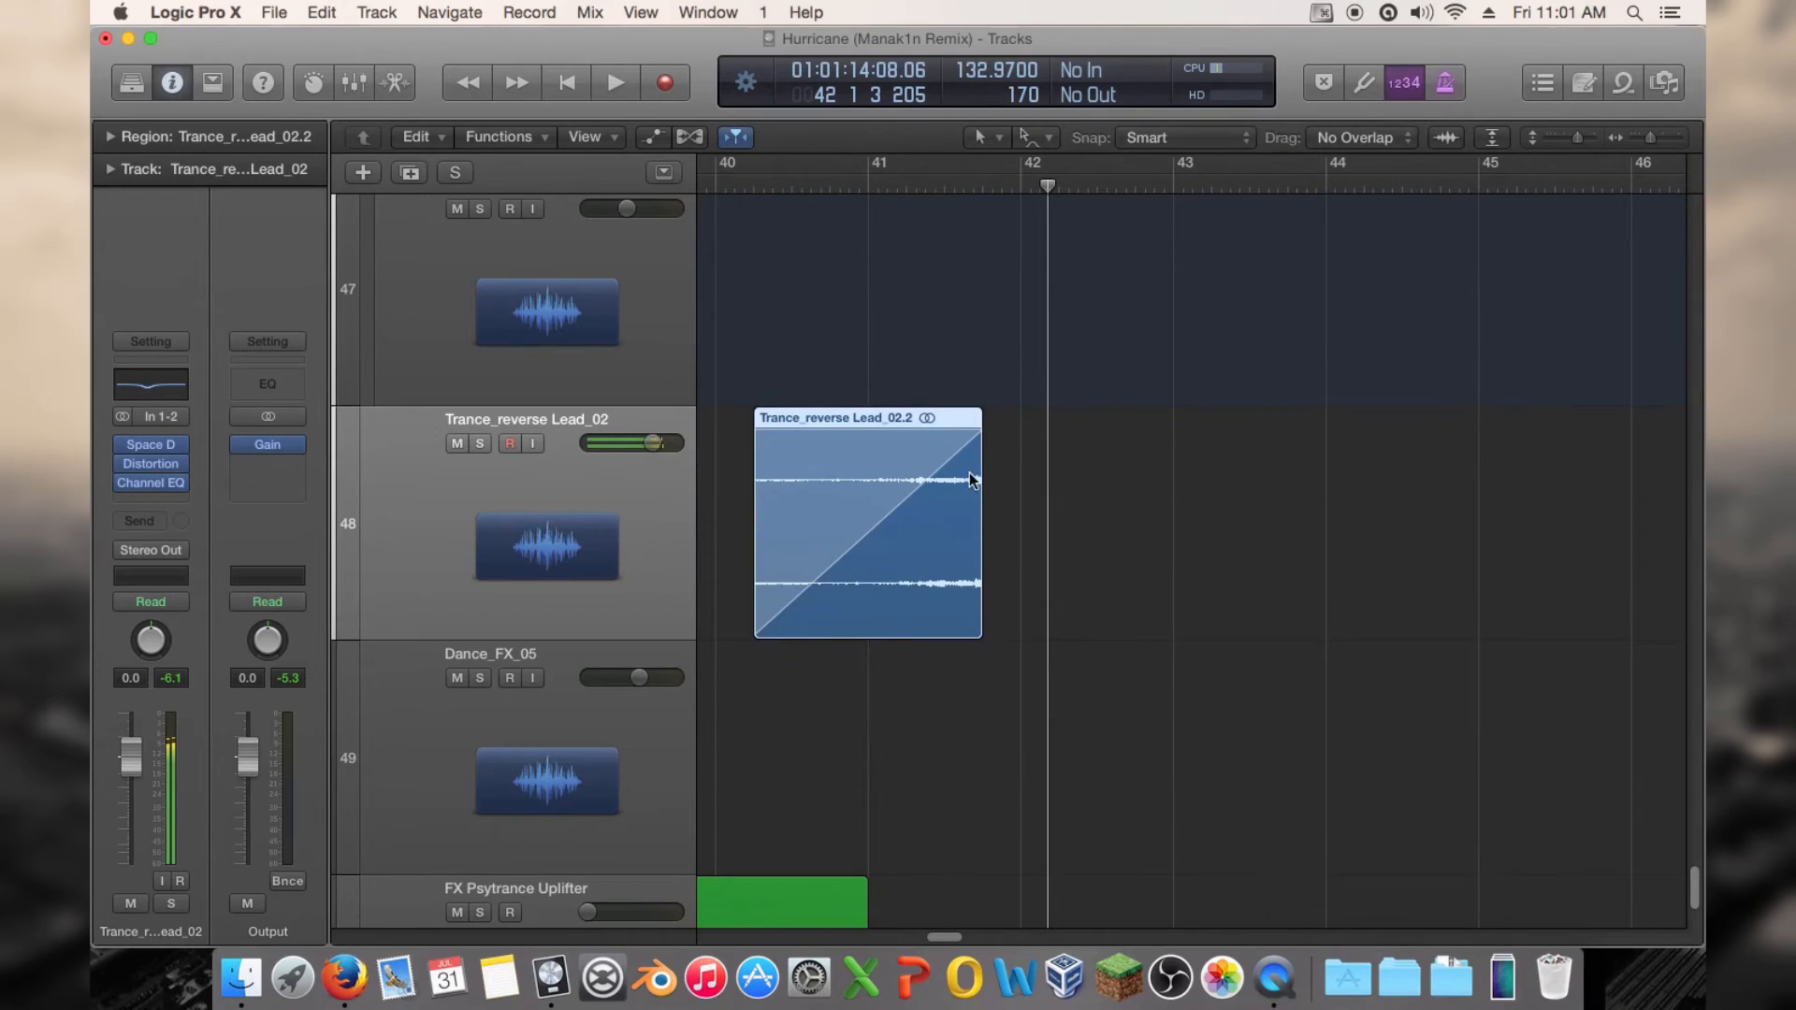
Give the Trance_reverse Lead_02.2 region a fade-out of 182 and replay it from bar 40
click(111, 138)
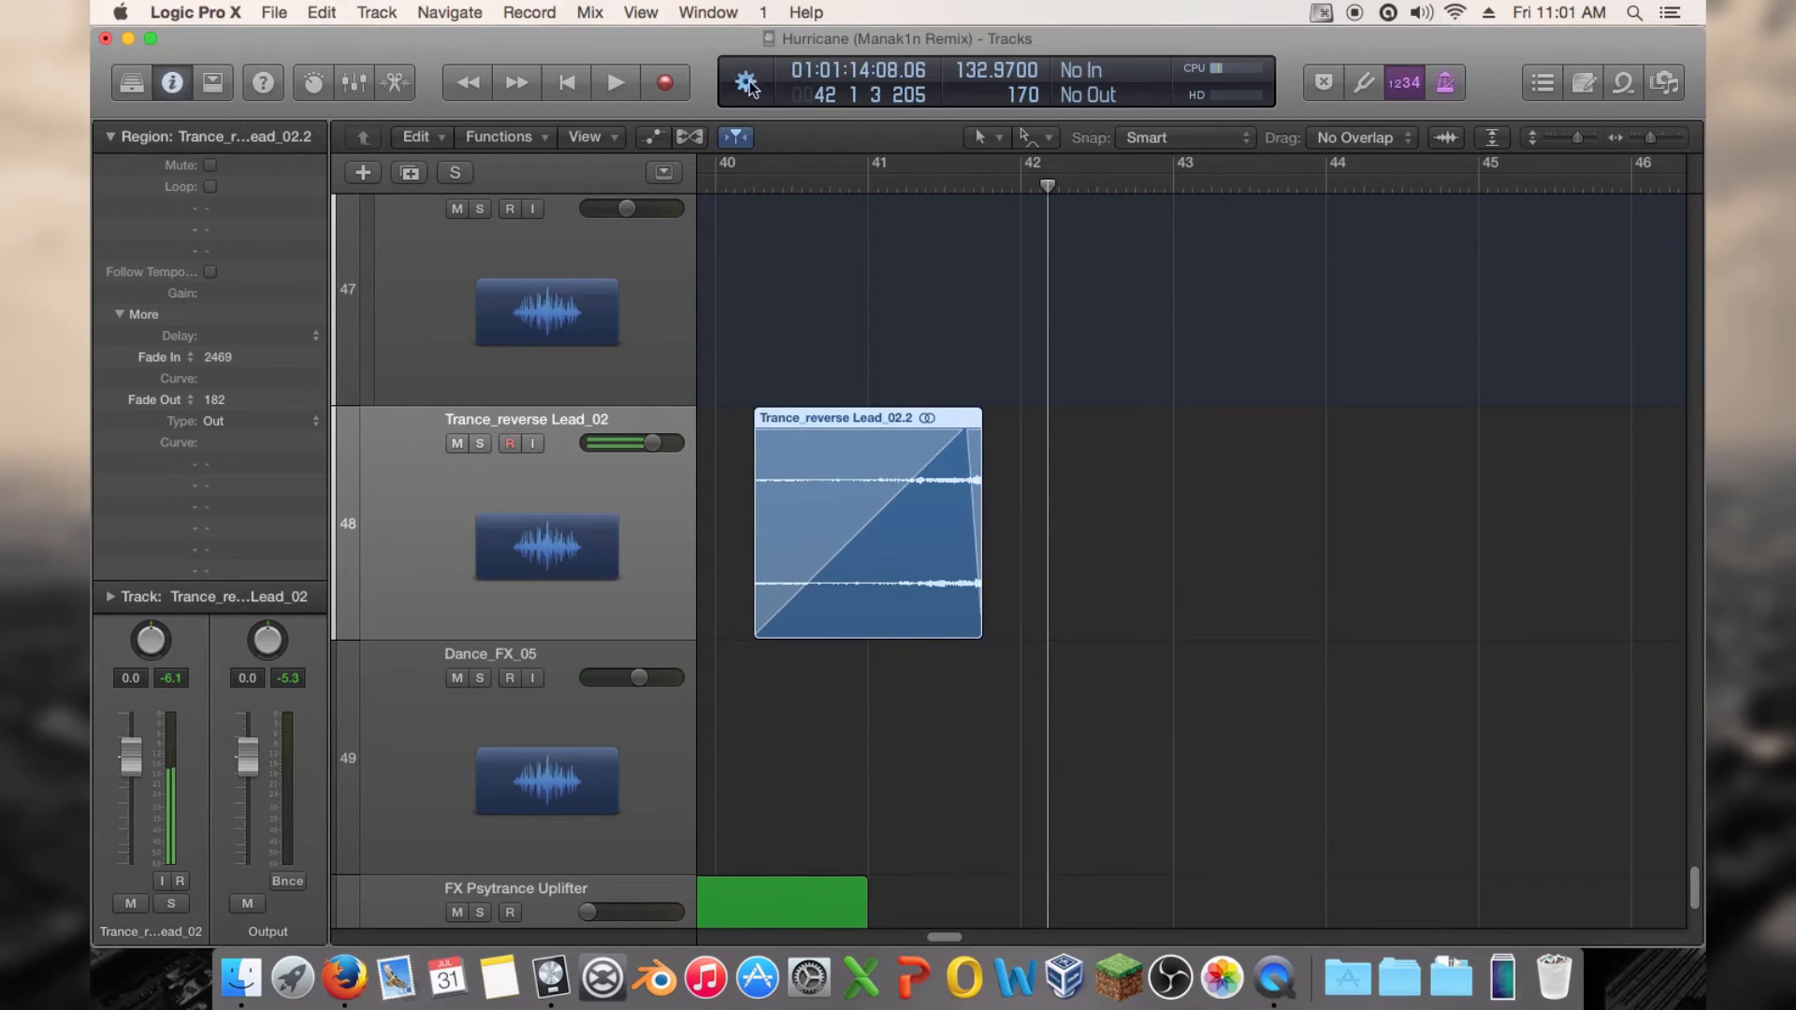
click(757, 190)
key(space)
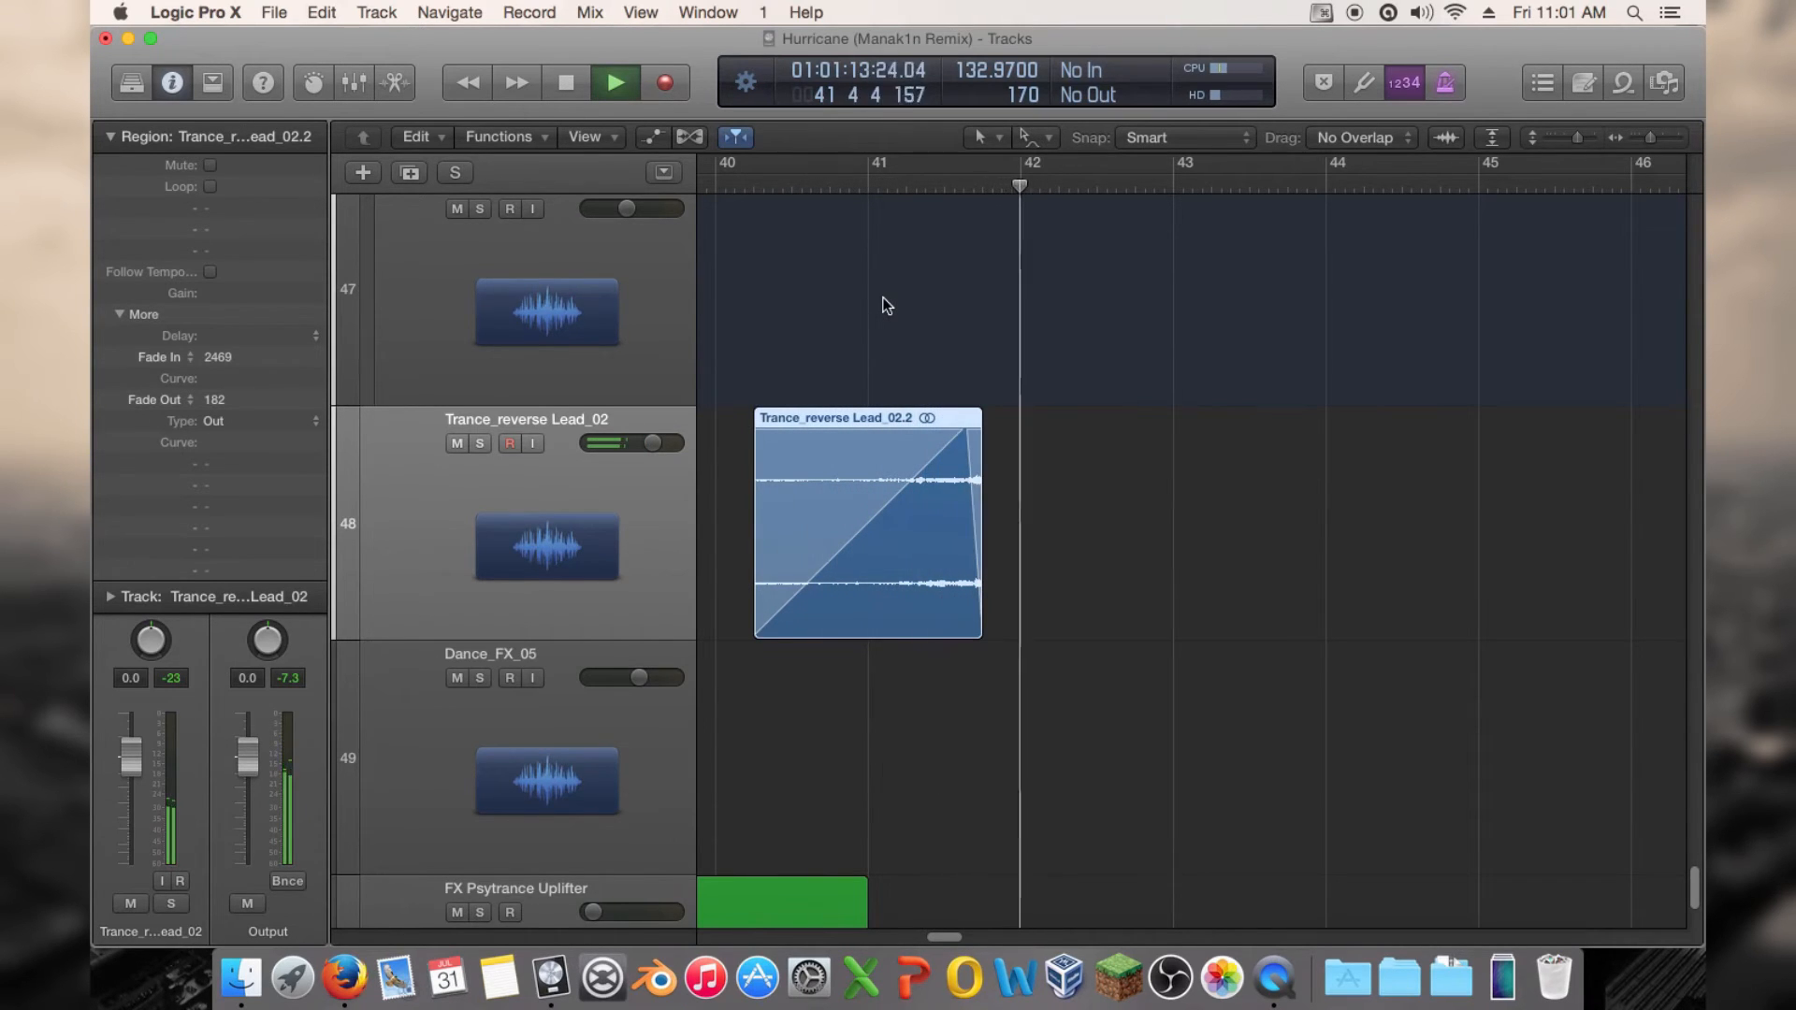
click(738, 190)
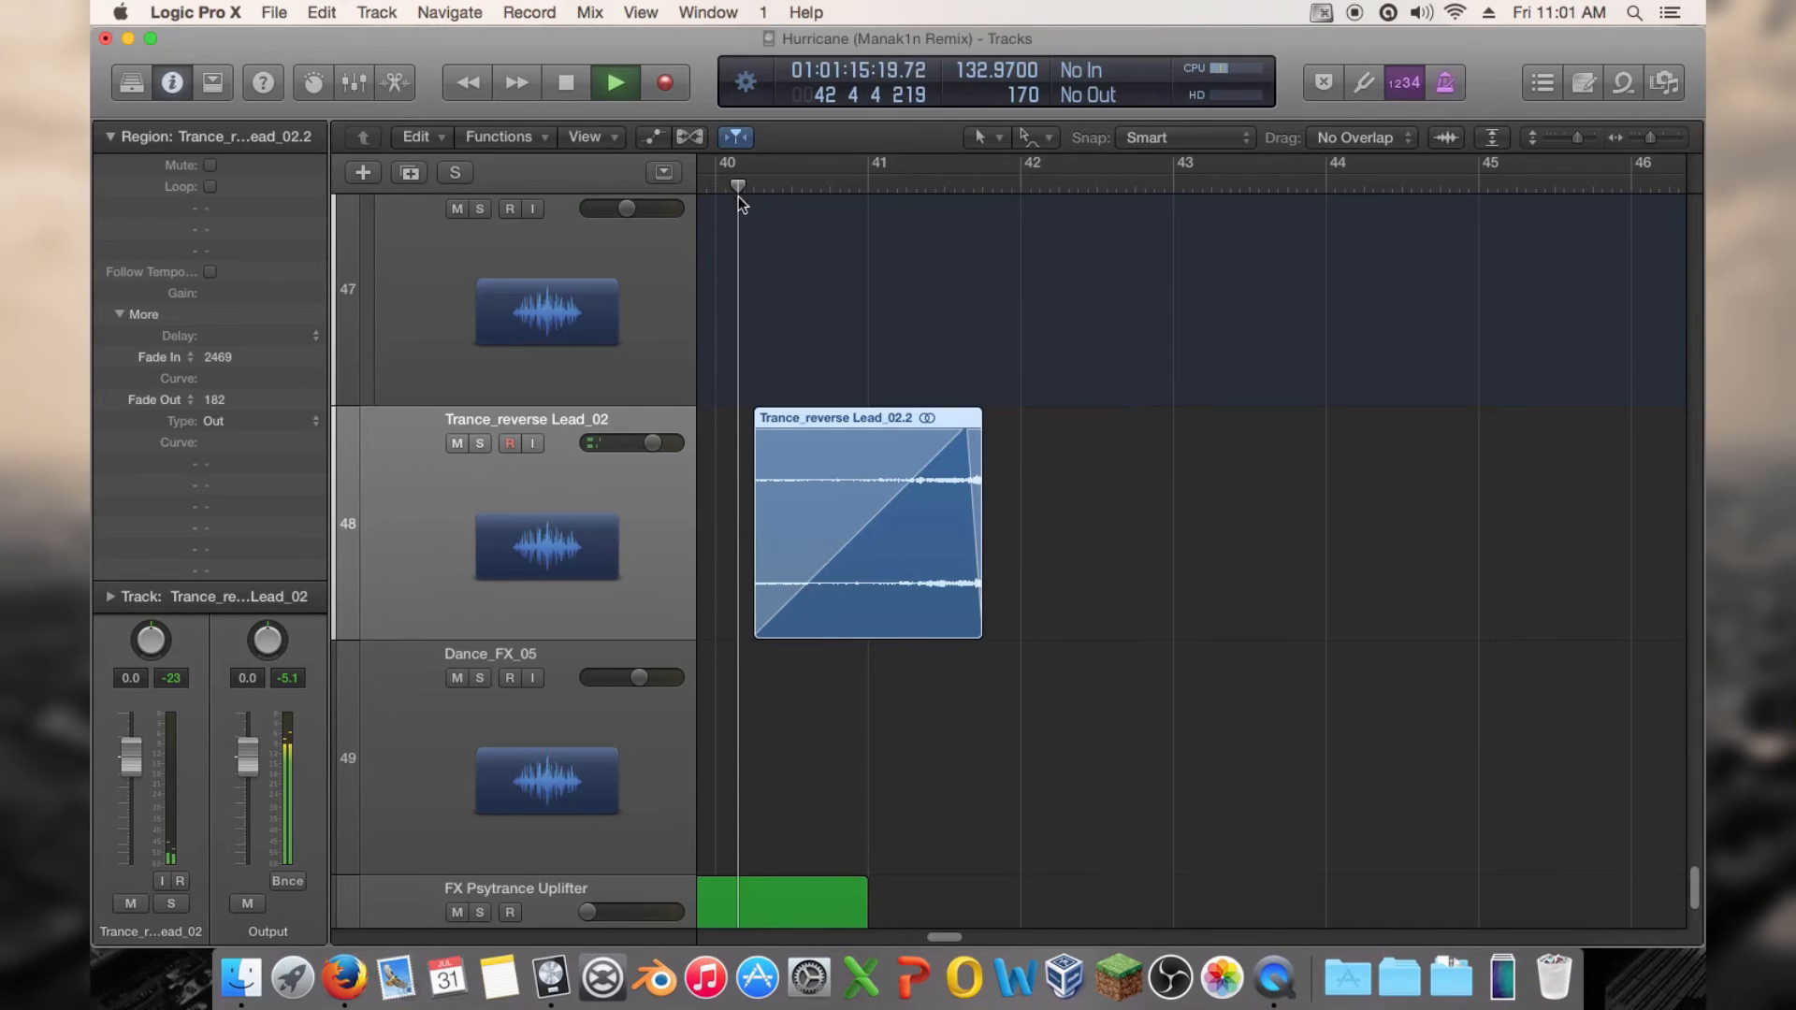
click(112, 138)
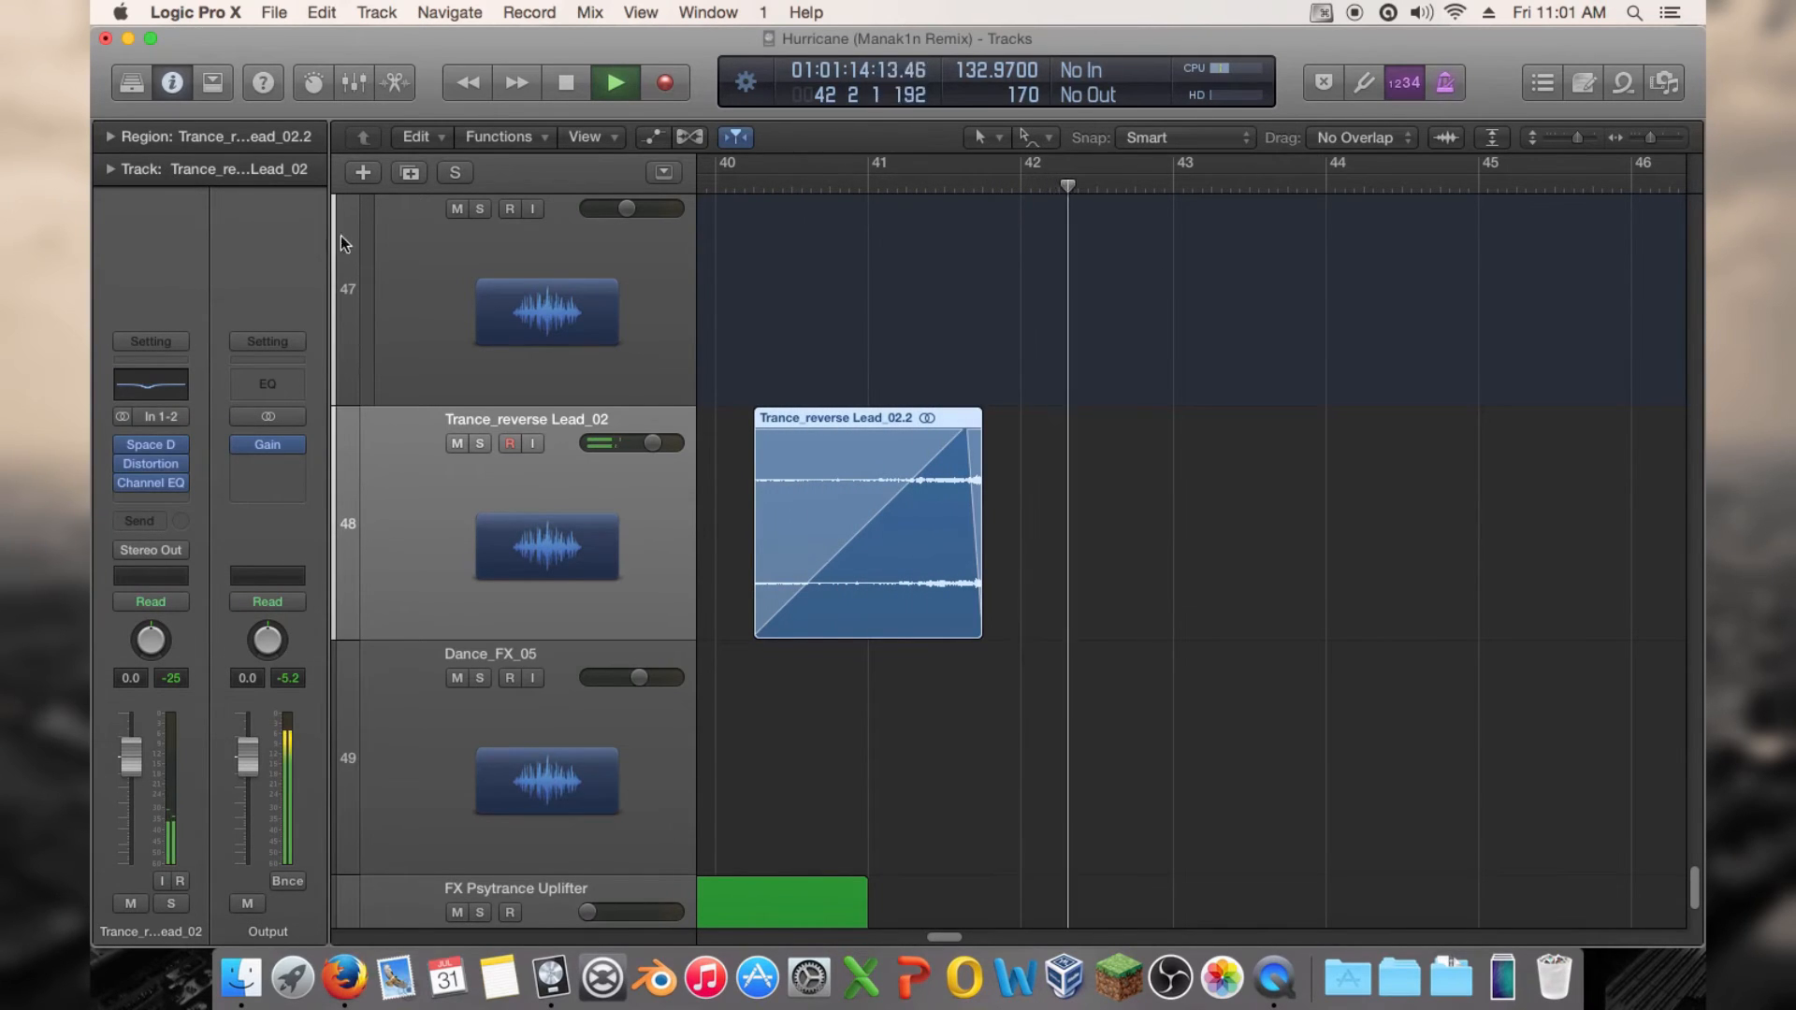
Replay the faded end of the reverse lead region from about position 41 2
key(space)
drag(1650, 138, 1656, 138)
click(1265, 186)
key(space)
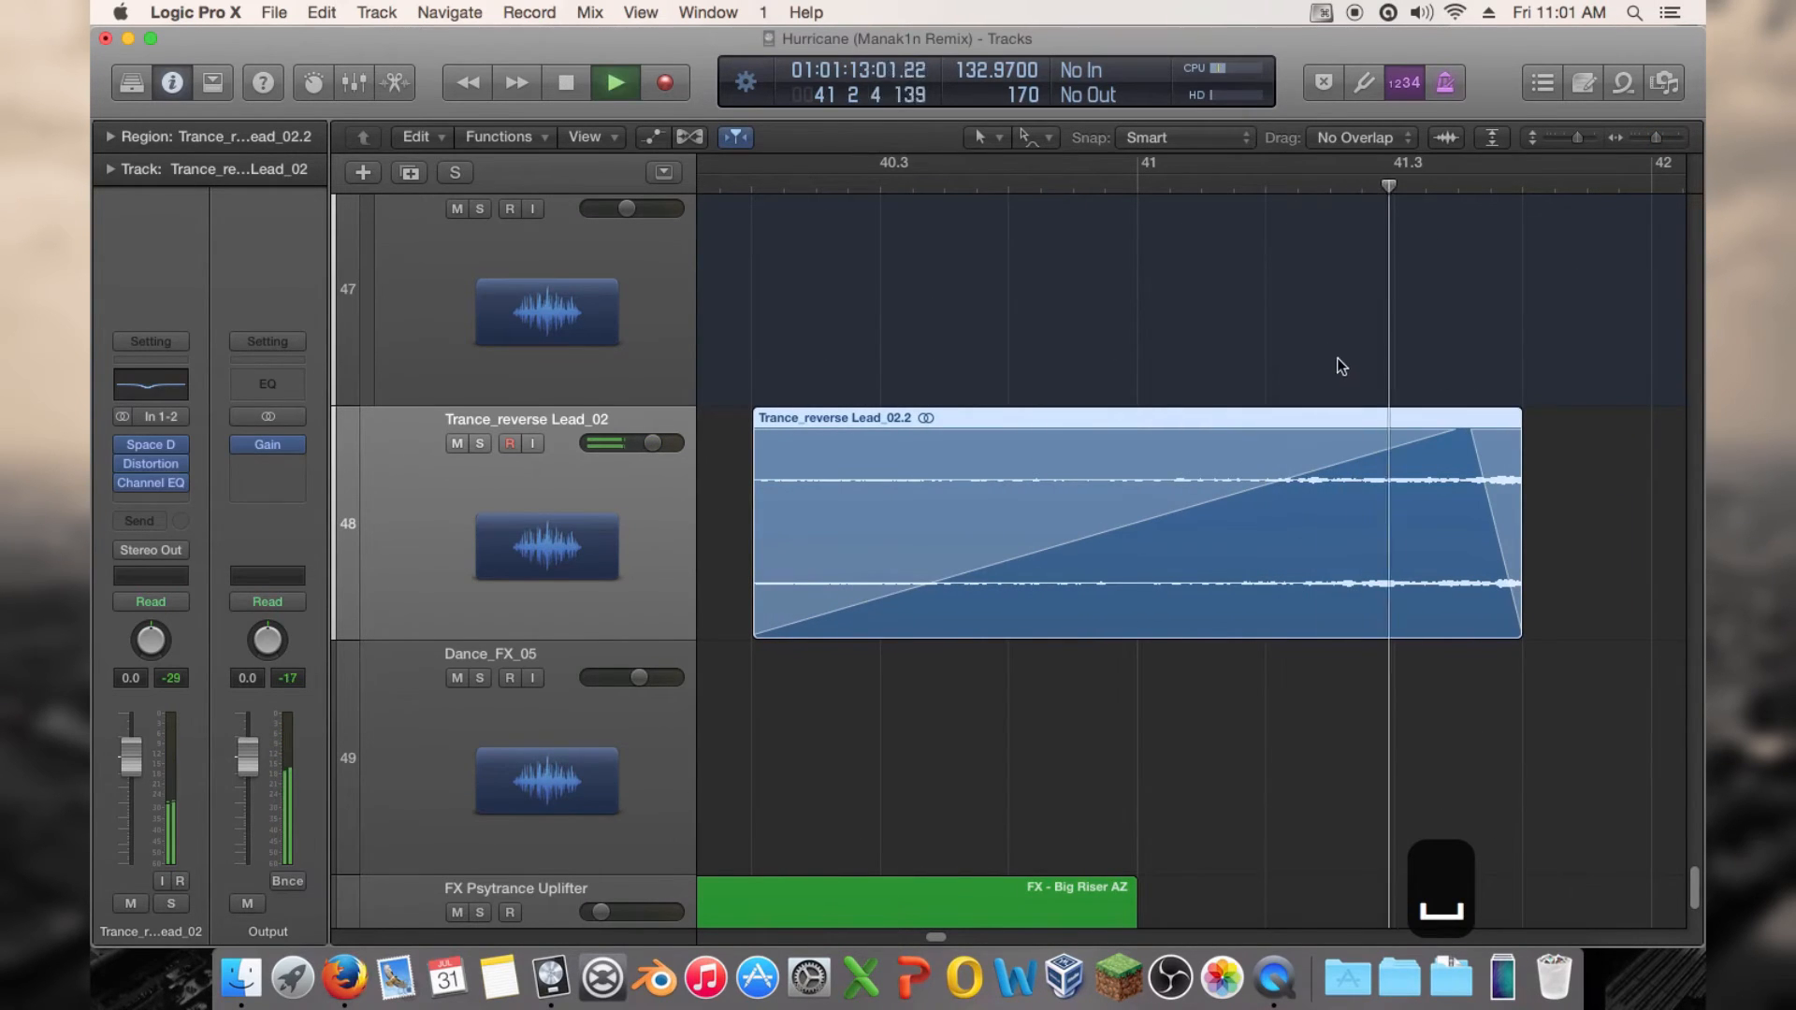
key(space)
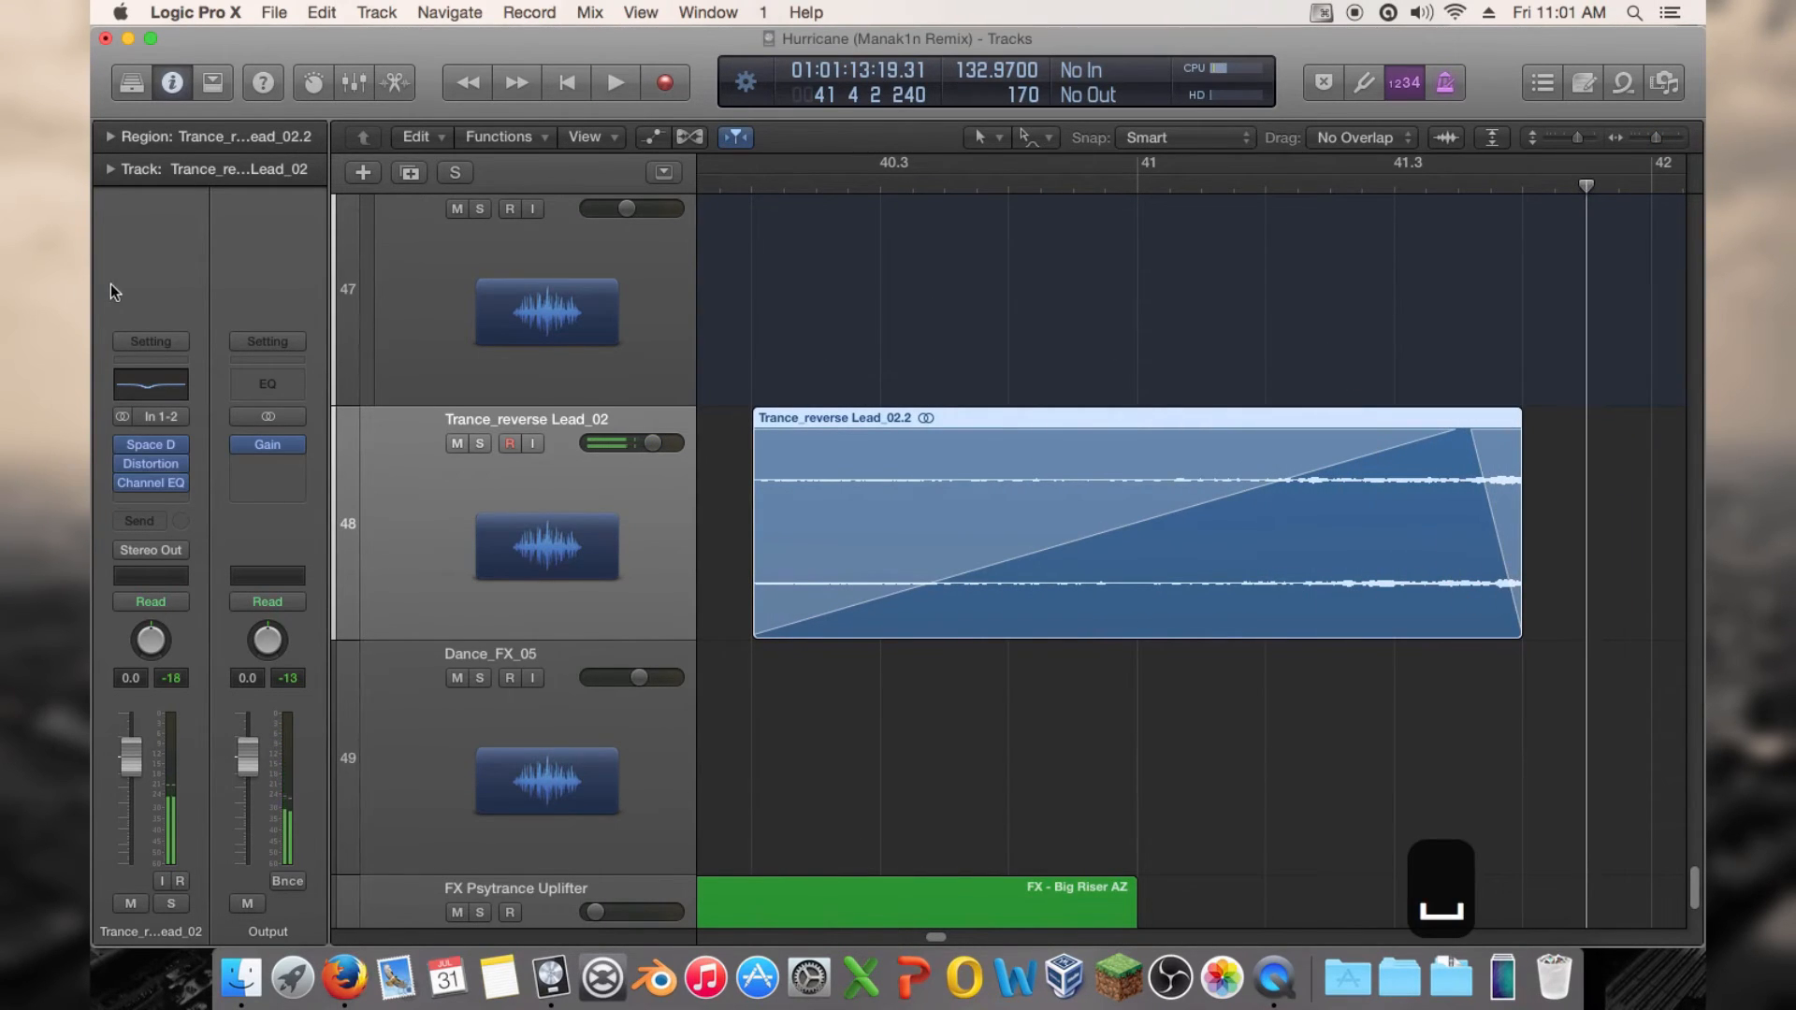
Set the reverse lead region's fade-out to 328 and play back across the drop at bar 42
click(110, 169)
click(110, 168)
click(110, 137)
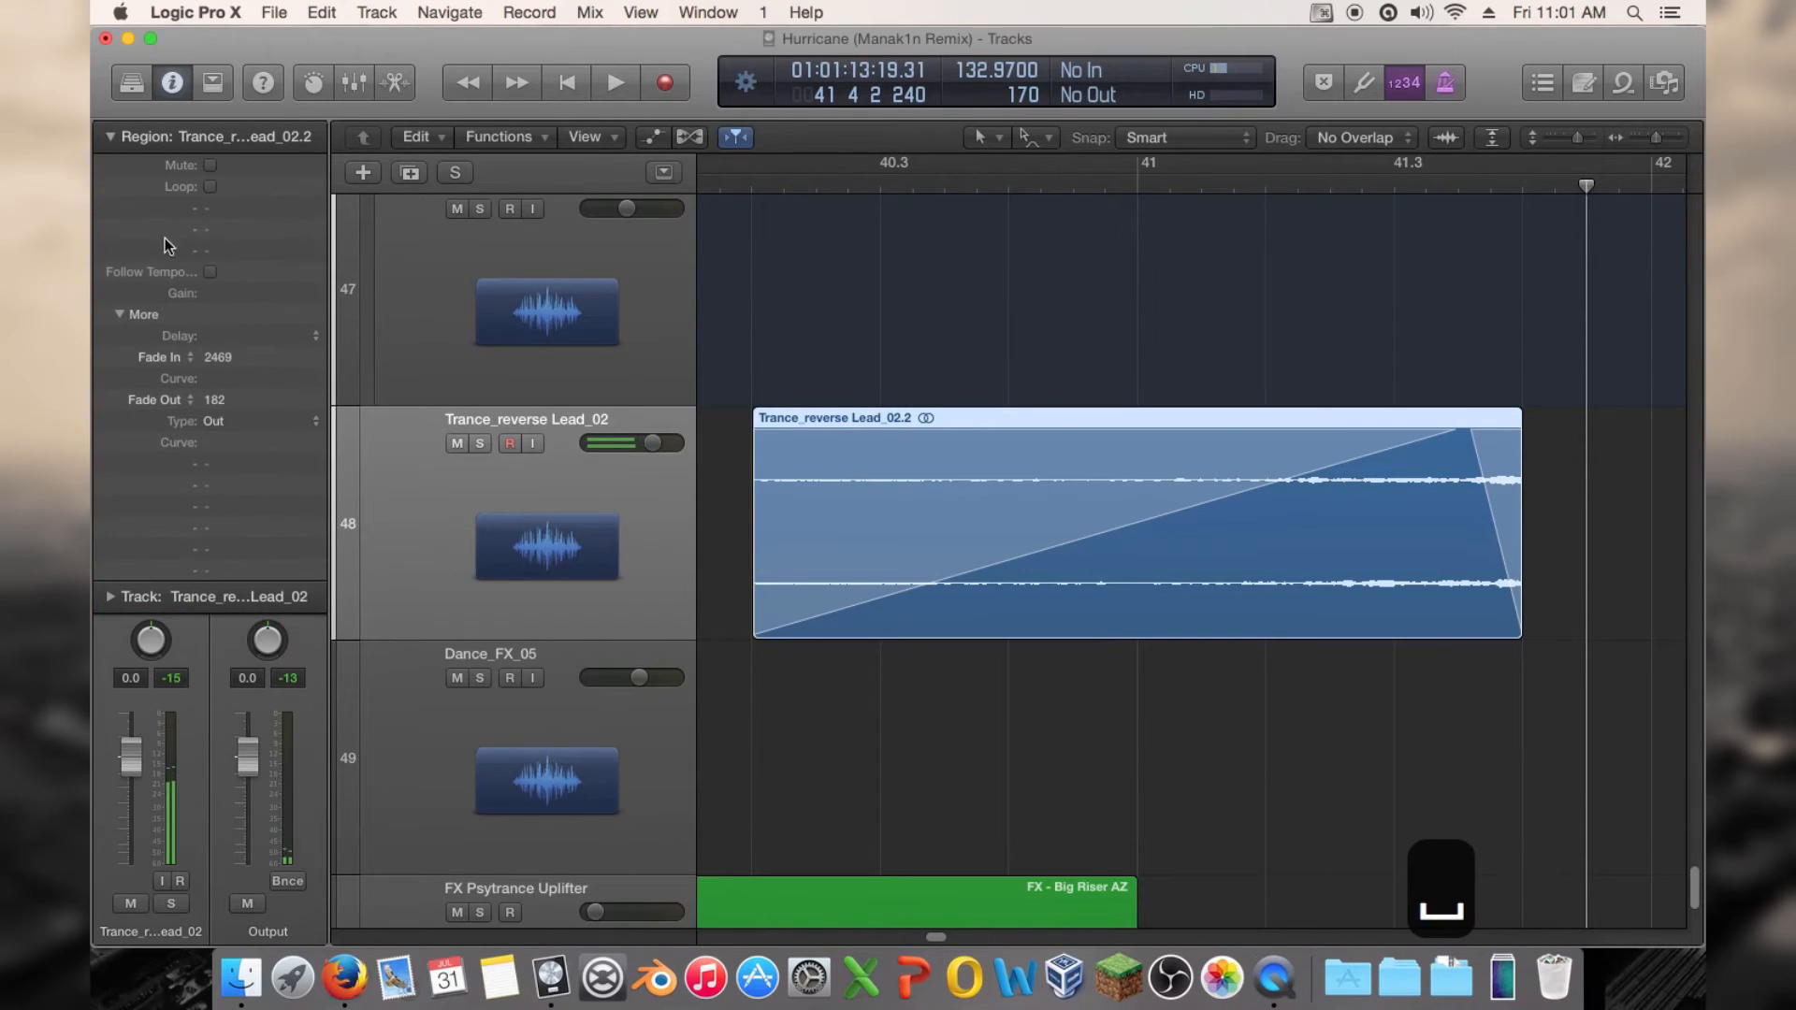
drag(243, 400, 234, 58)
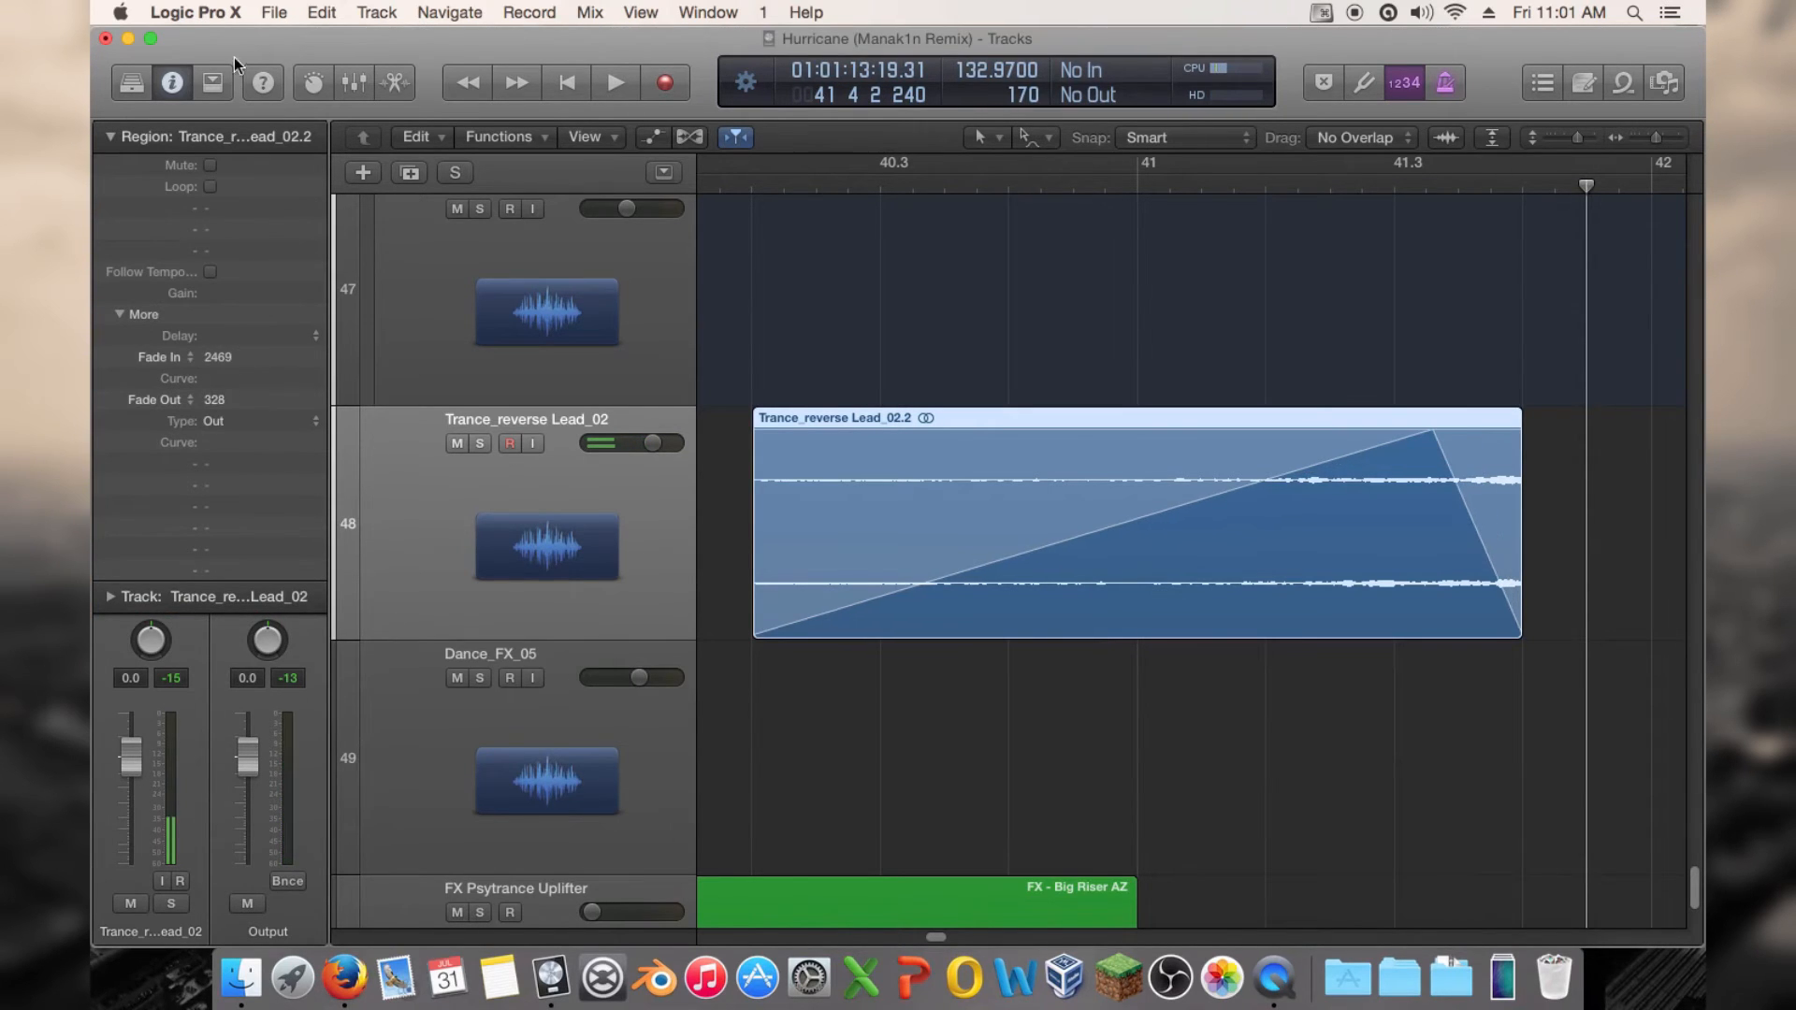
key(space)
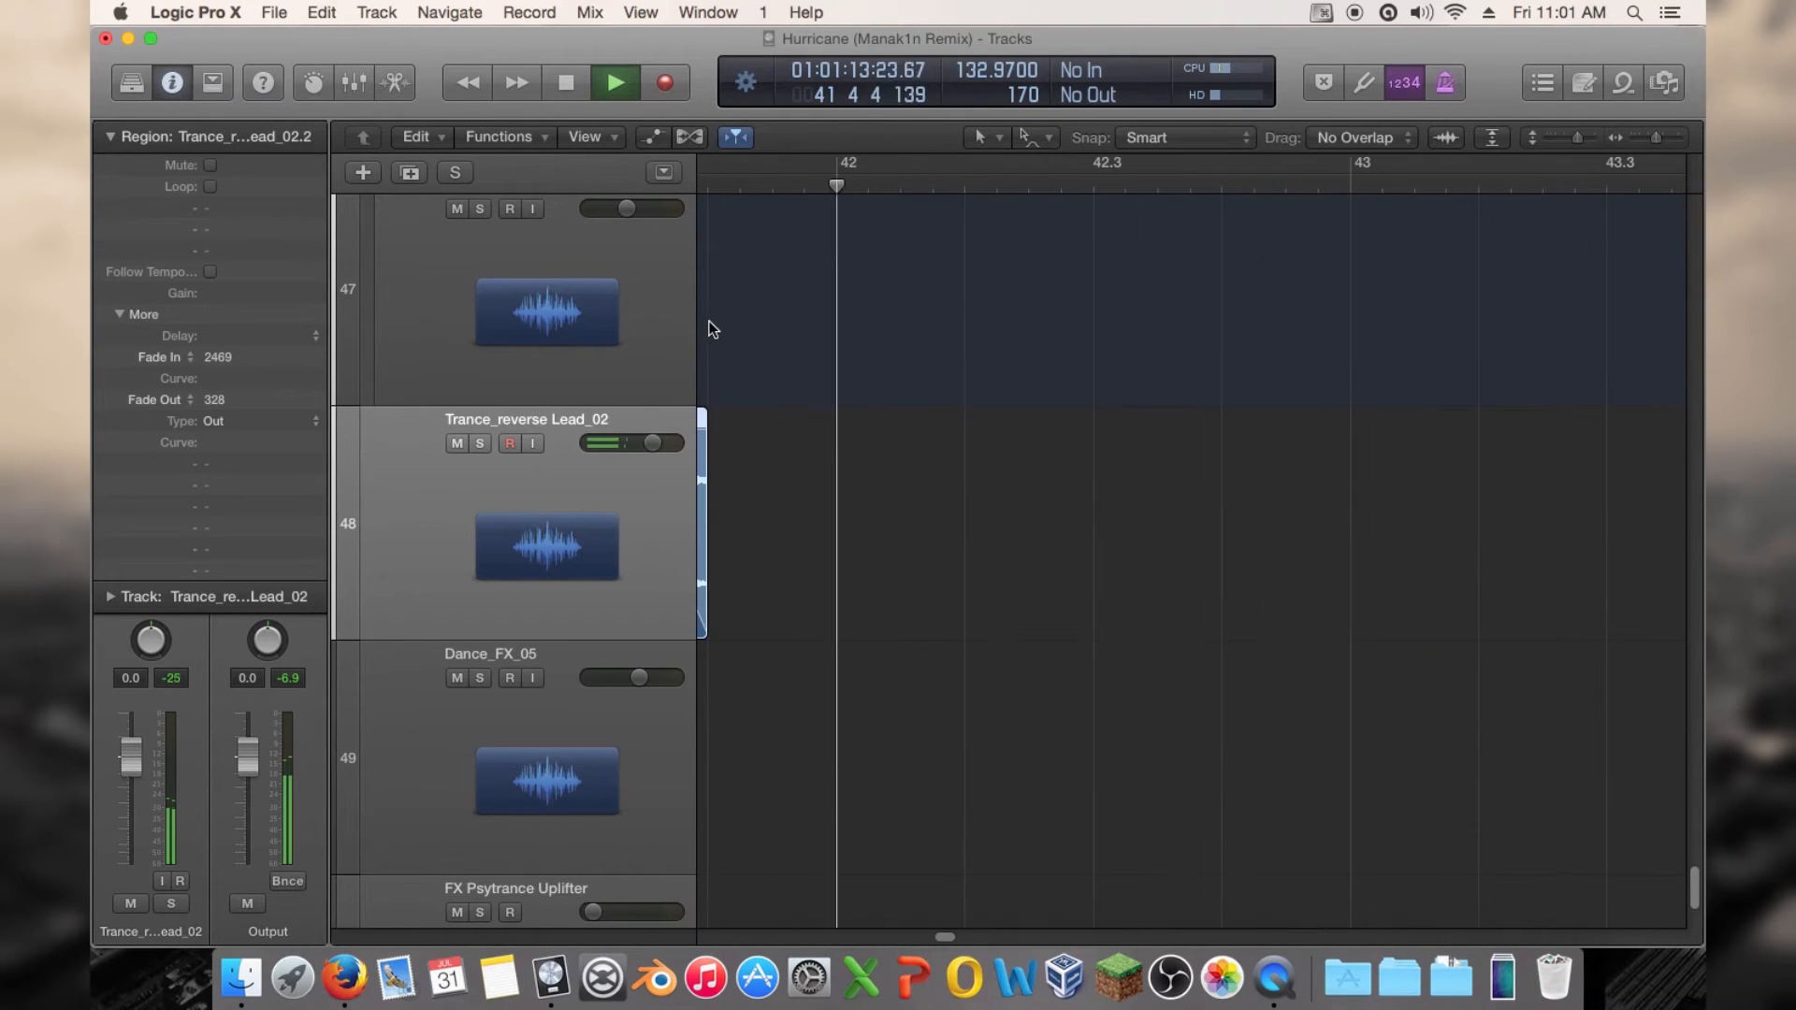
key(space)
Listen to the whole transition from about bar 39.5, and again from the start of the reverse lead region
drag(1659, 138, 1648, 137)
drag(975, 933, 930, 934)
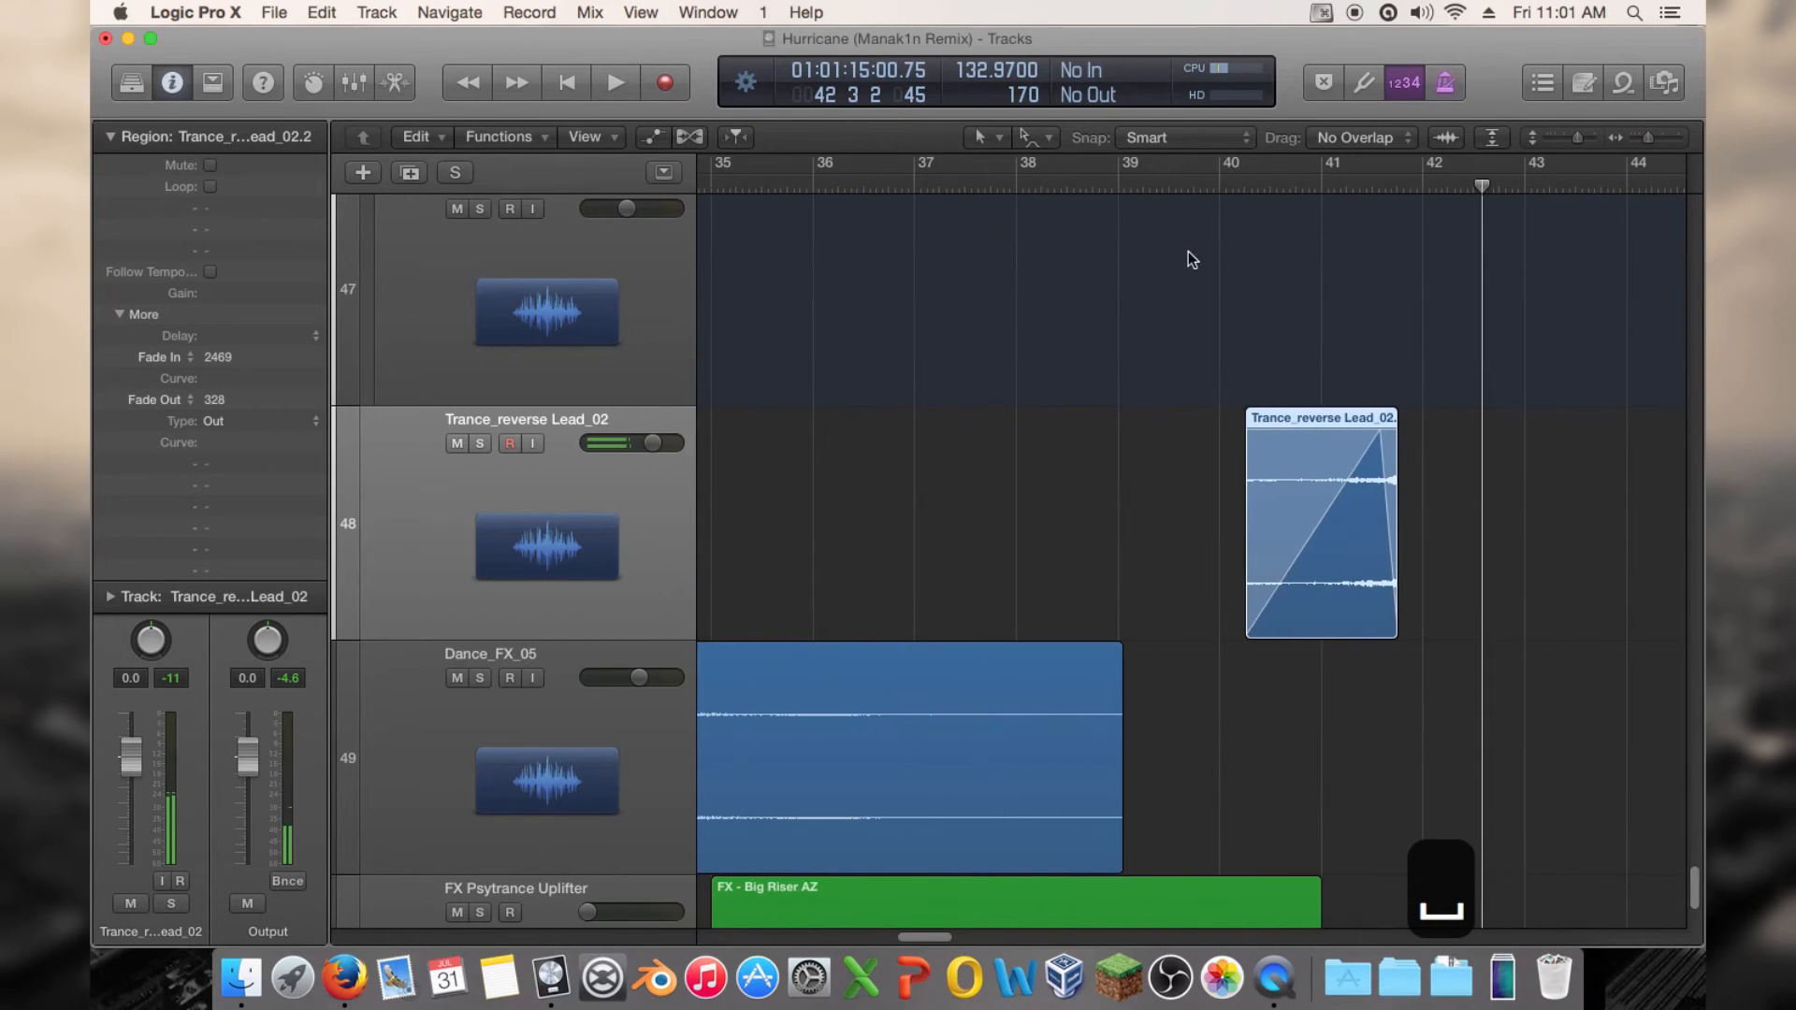
click(1175, 189)
key(space)
click(110, 136)
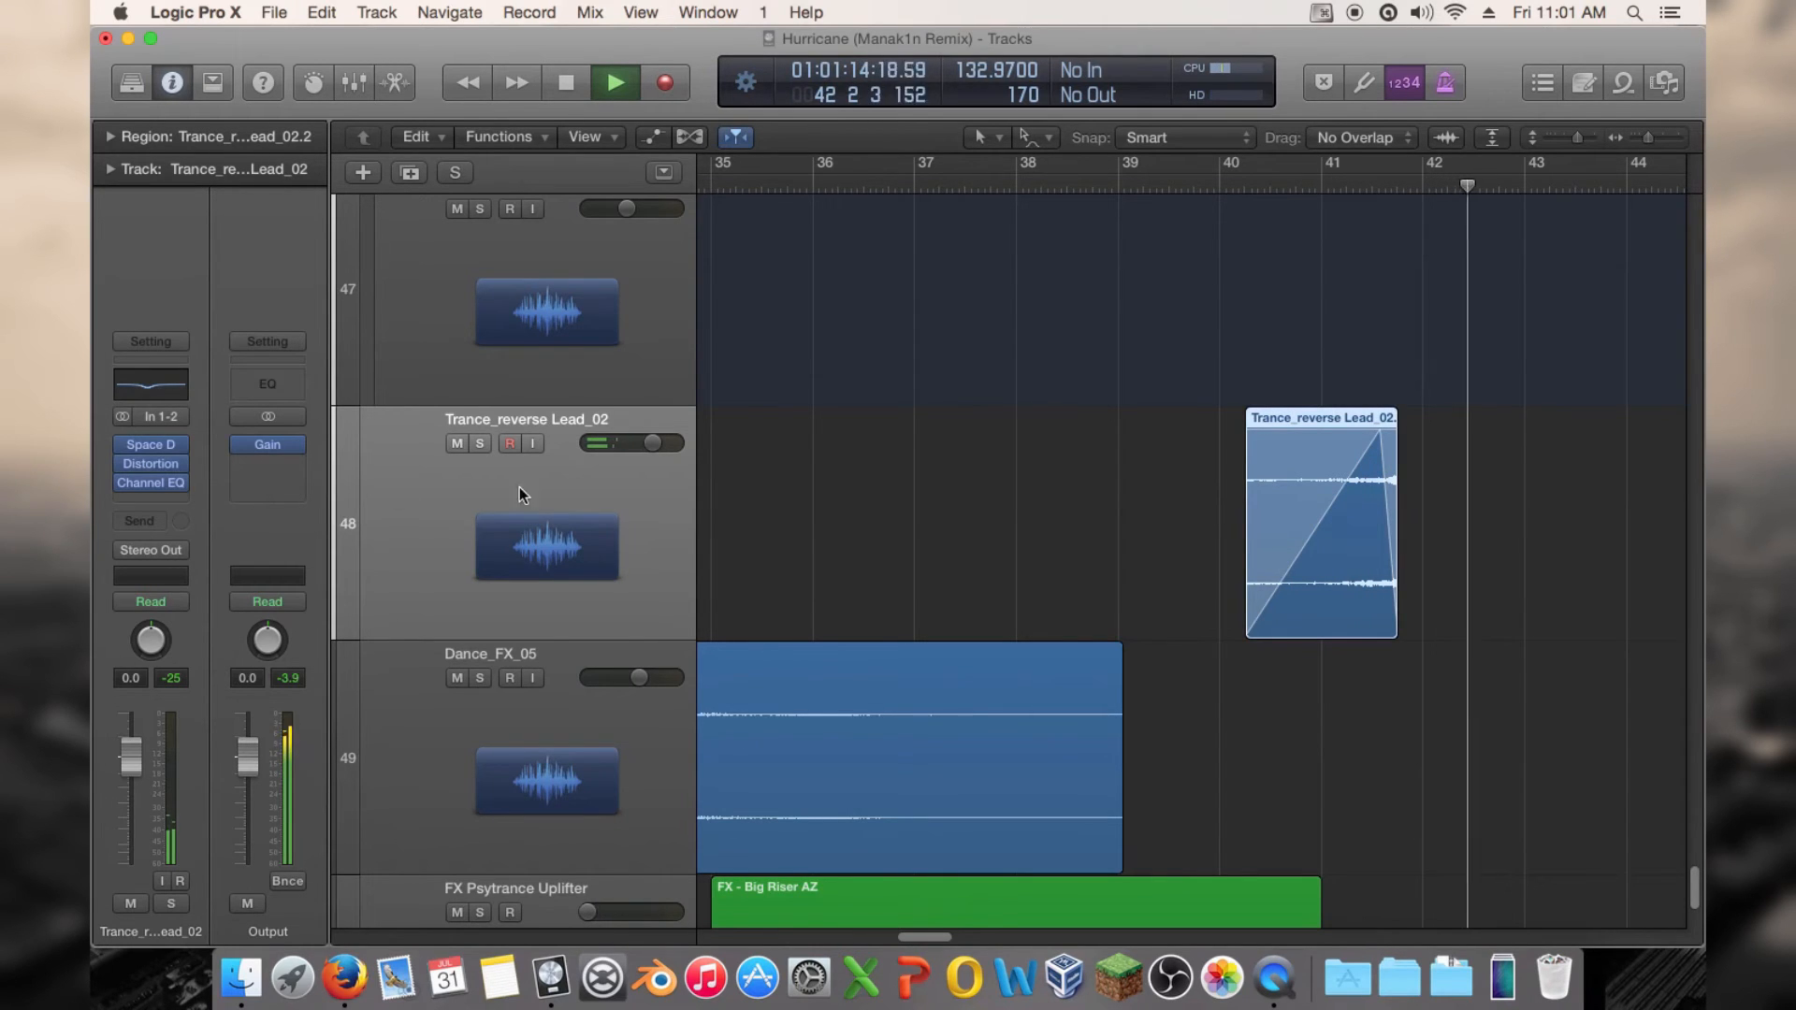
click(1257, 186)
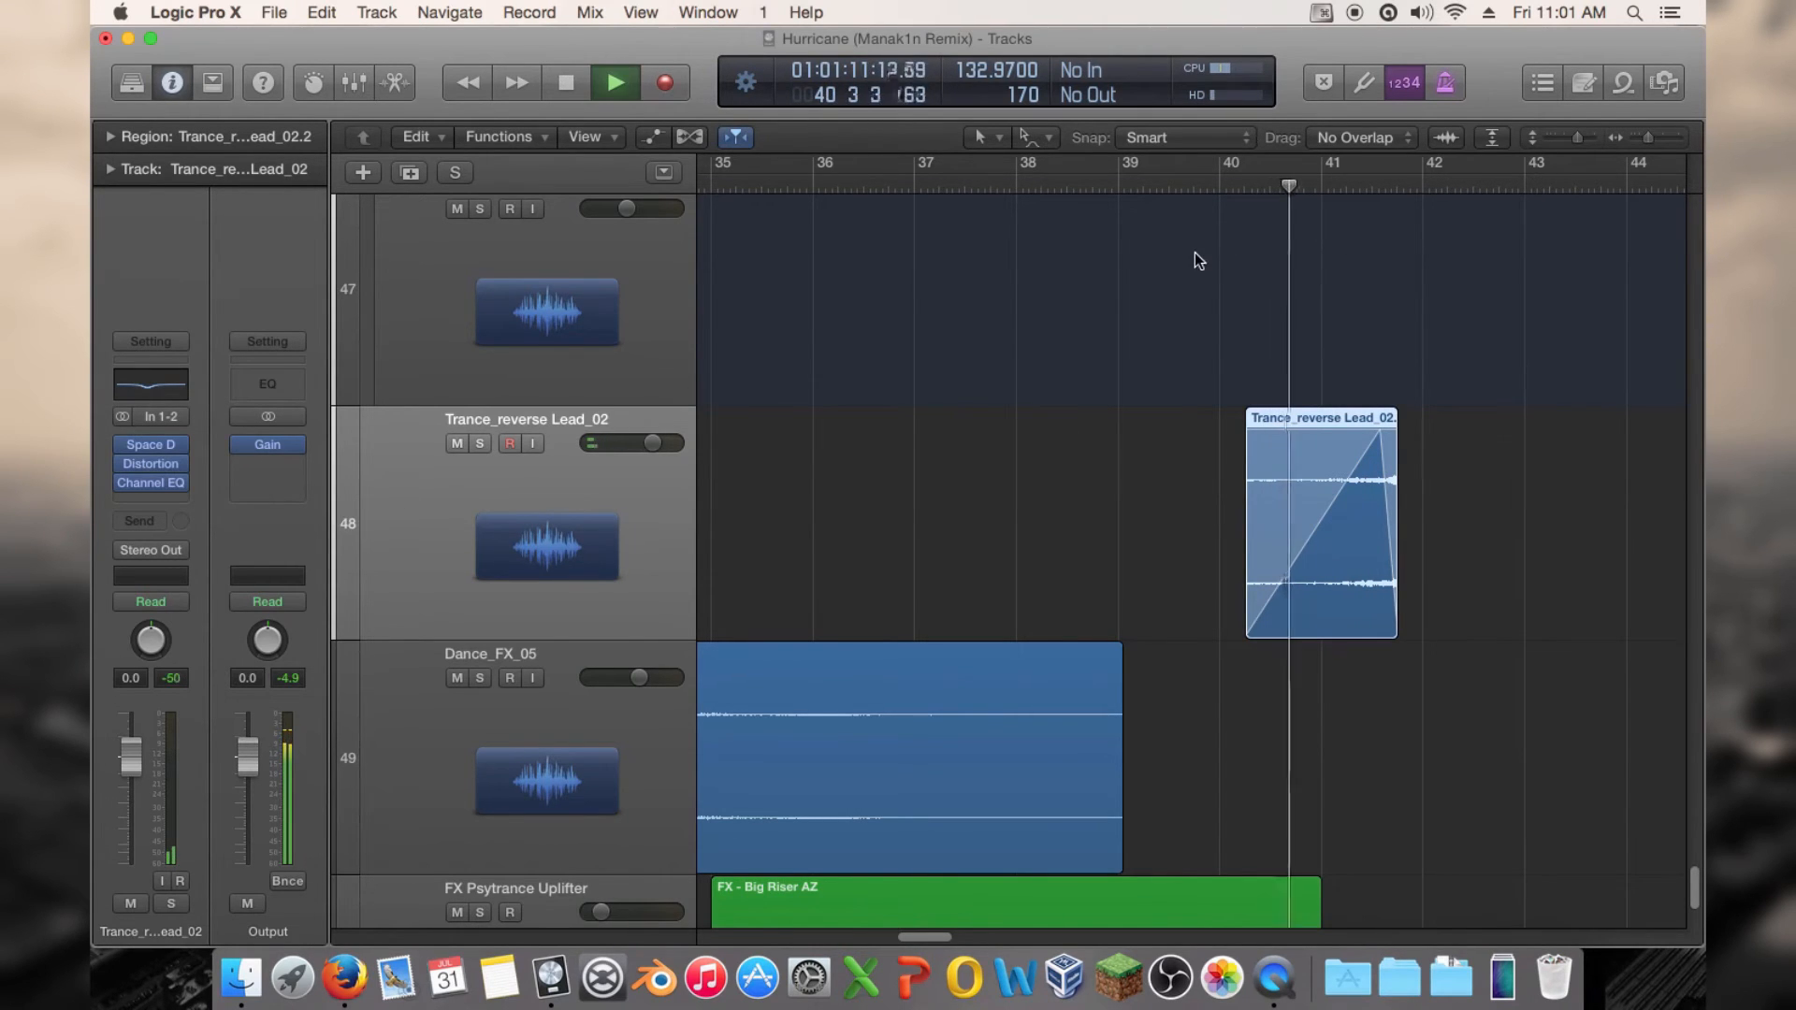
drag(1373, 523, 1377, 515)
key(space)
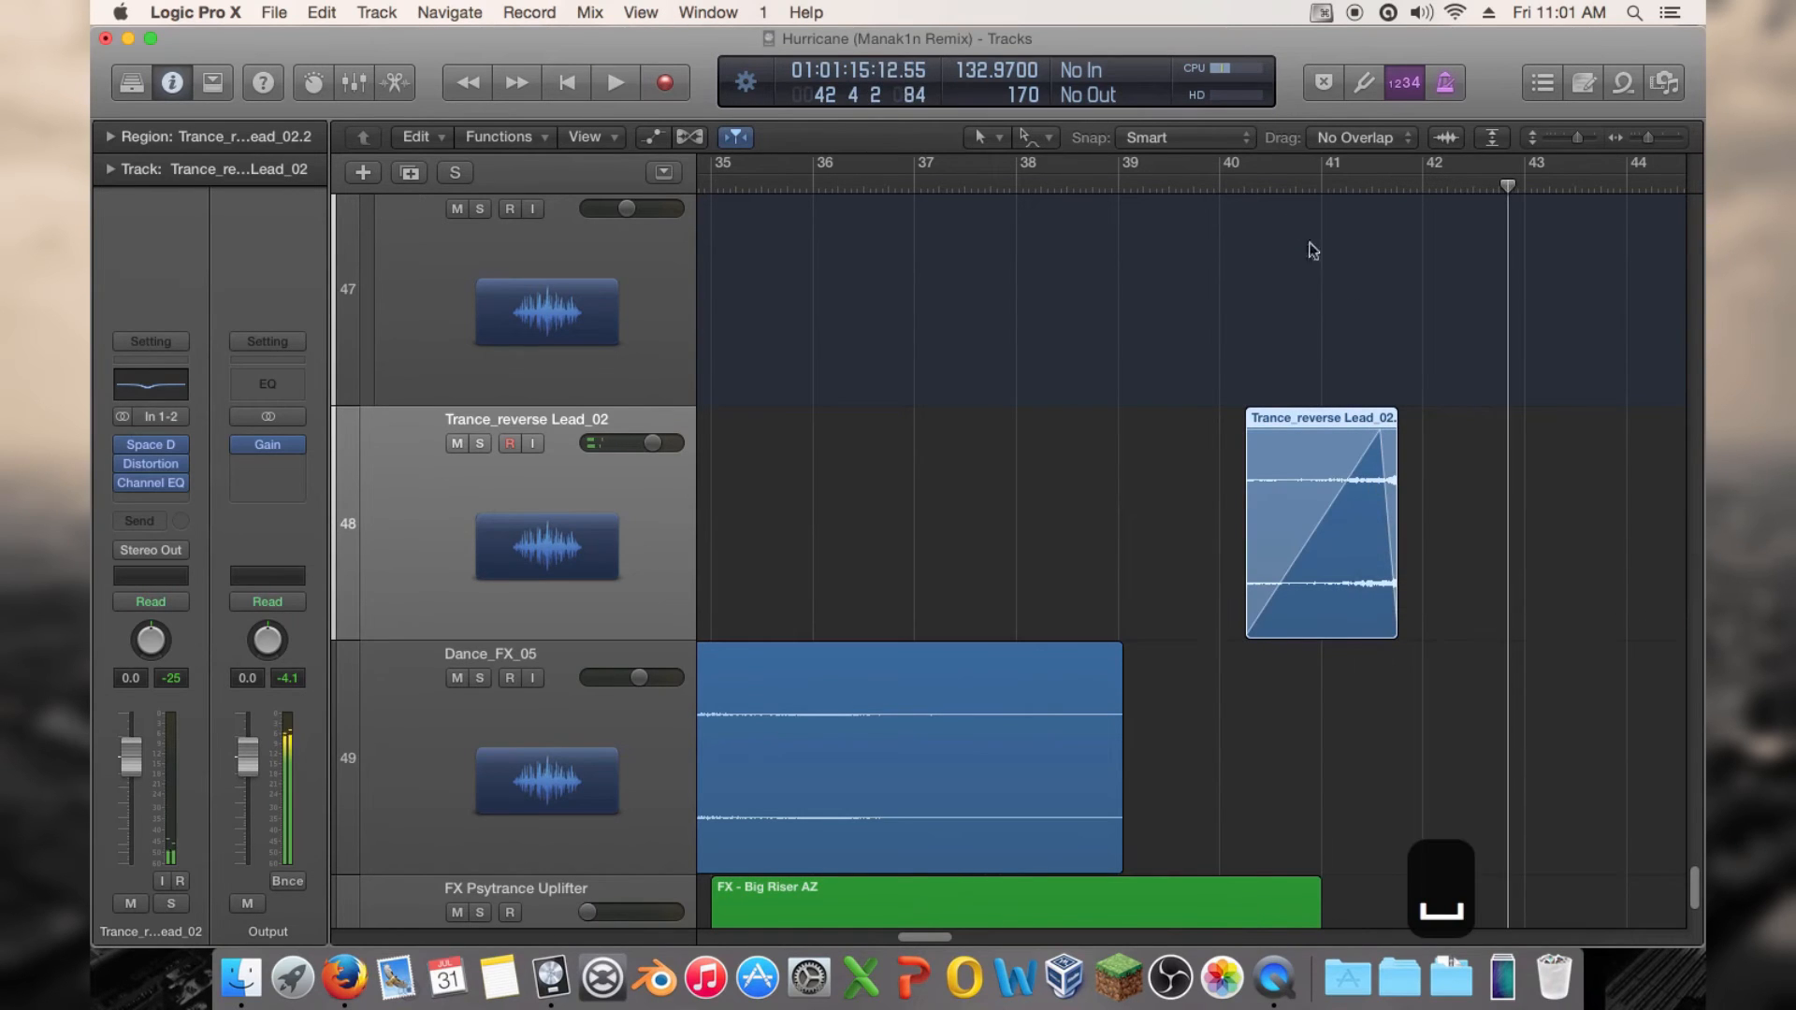
Trim the reverse lead region's end back in small amounts to just past 41.3, checking playback across bar 42
drag(1651, 141, 1657, 140)
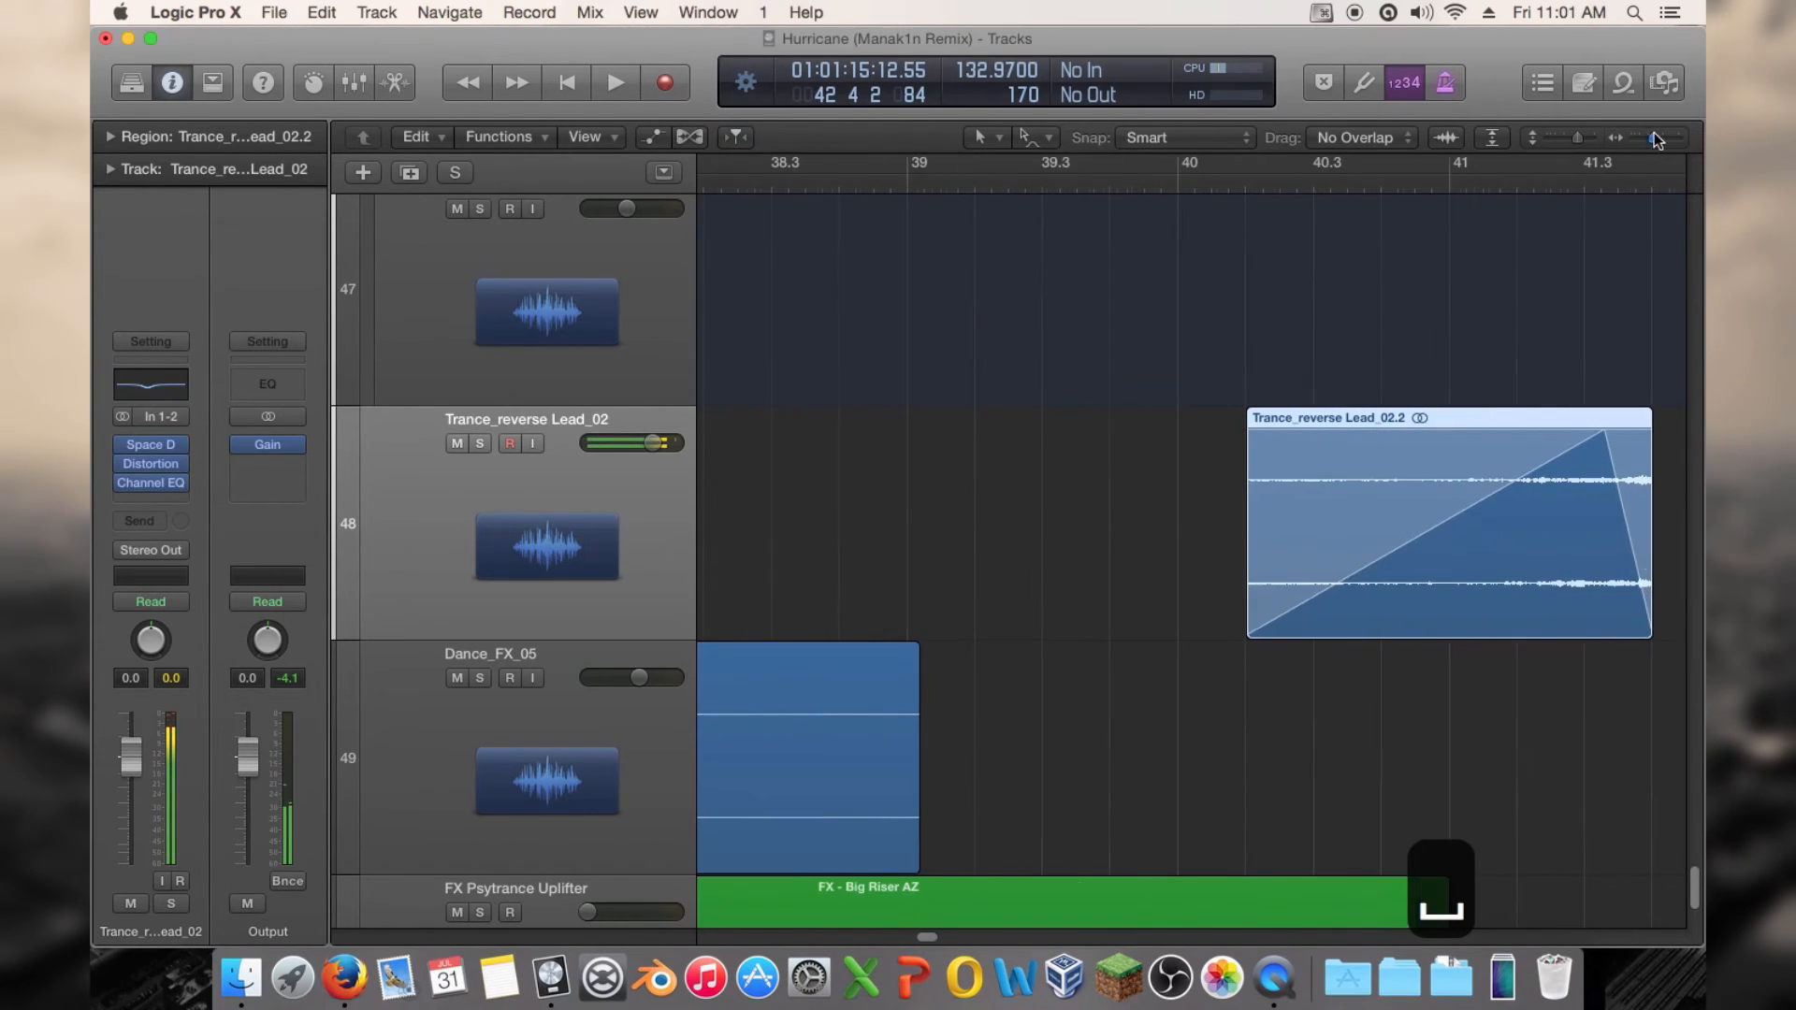
drag(1642, 608, 1634, 608)
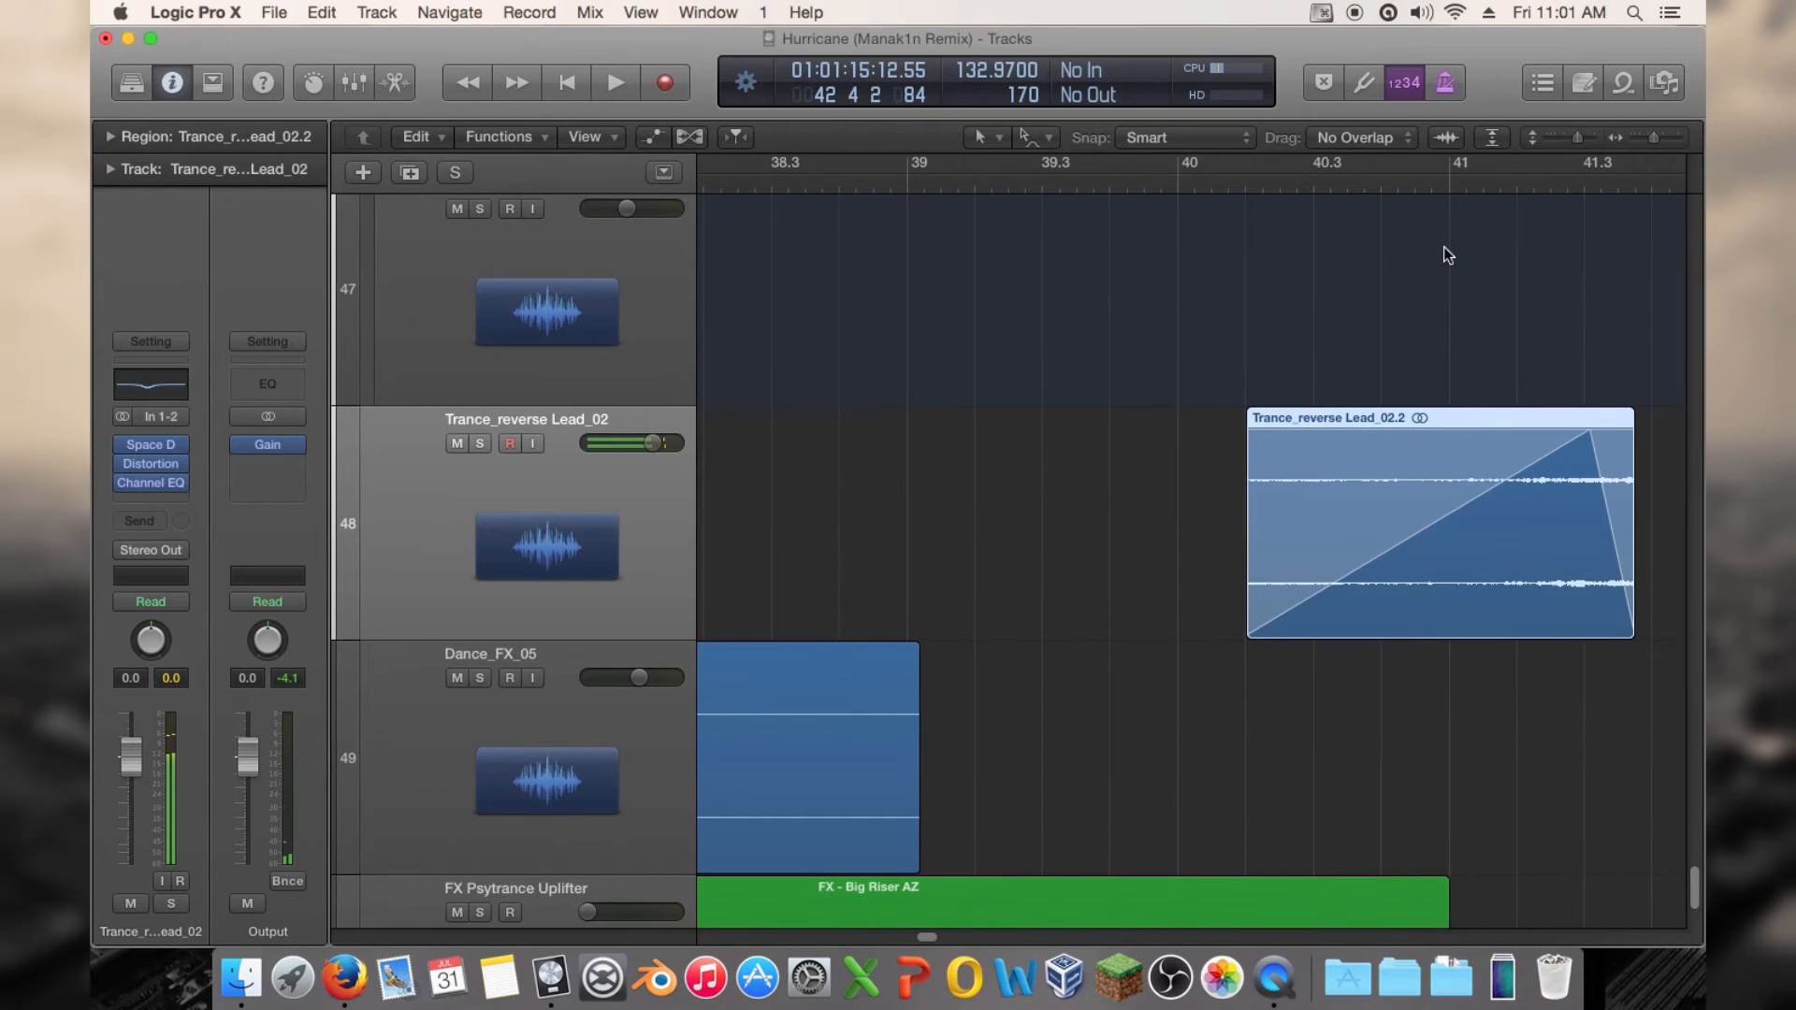
key(space)
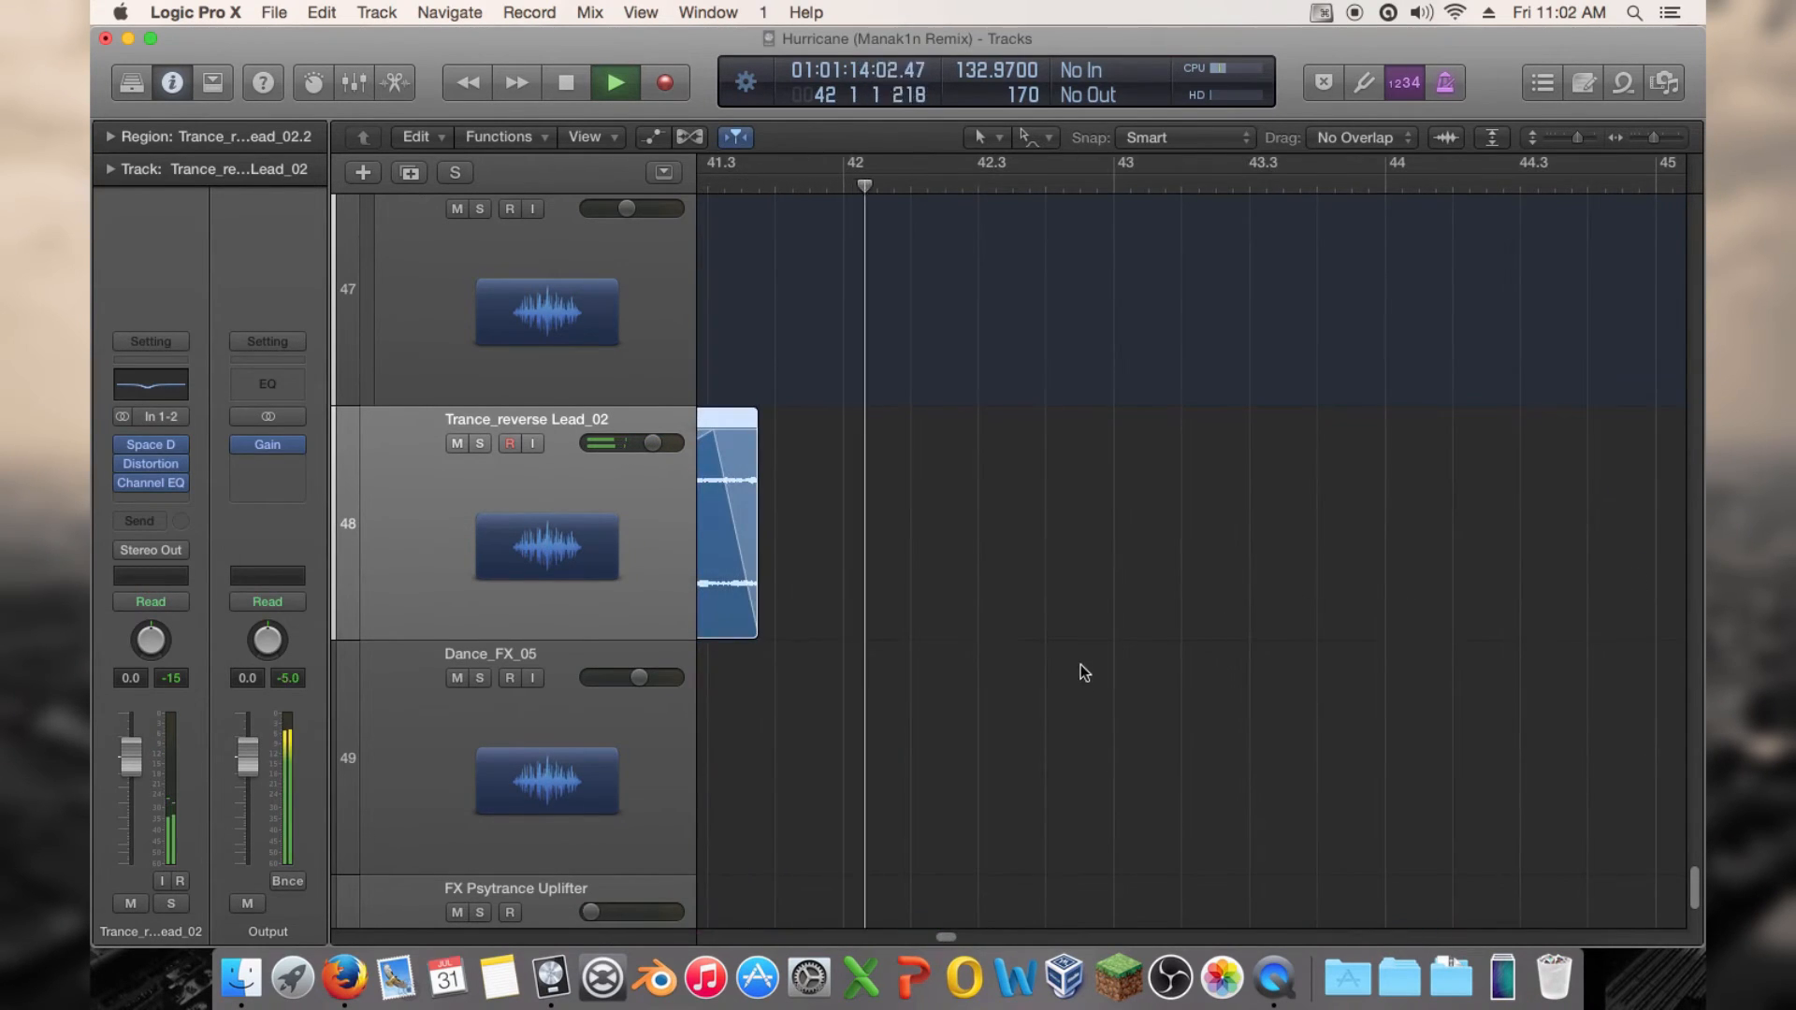
key(space)
drag(945, 937, 937, 938)
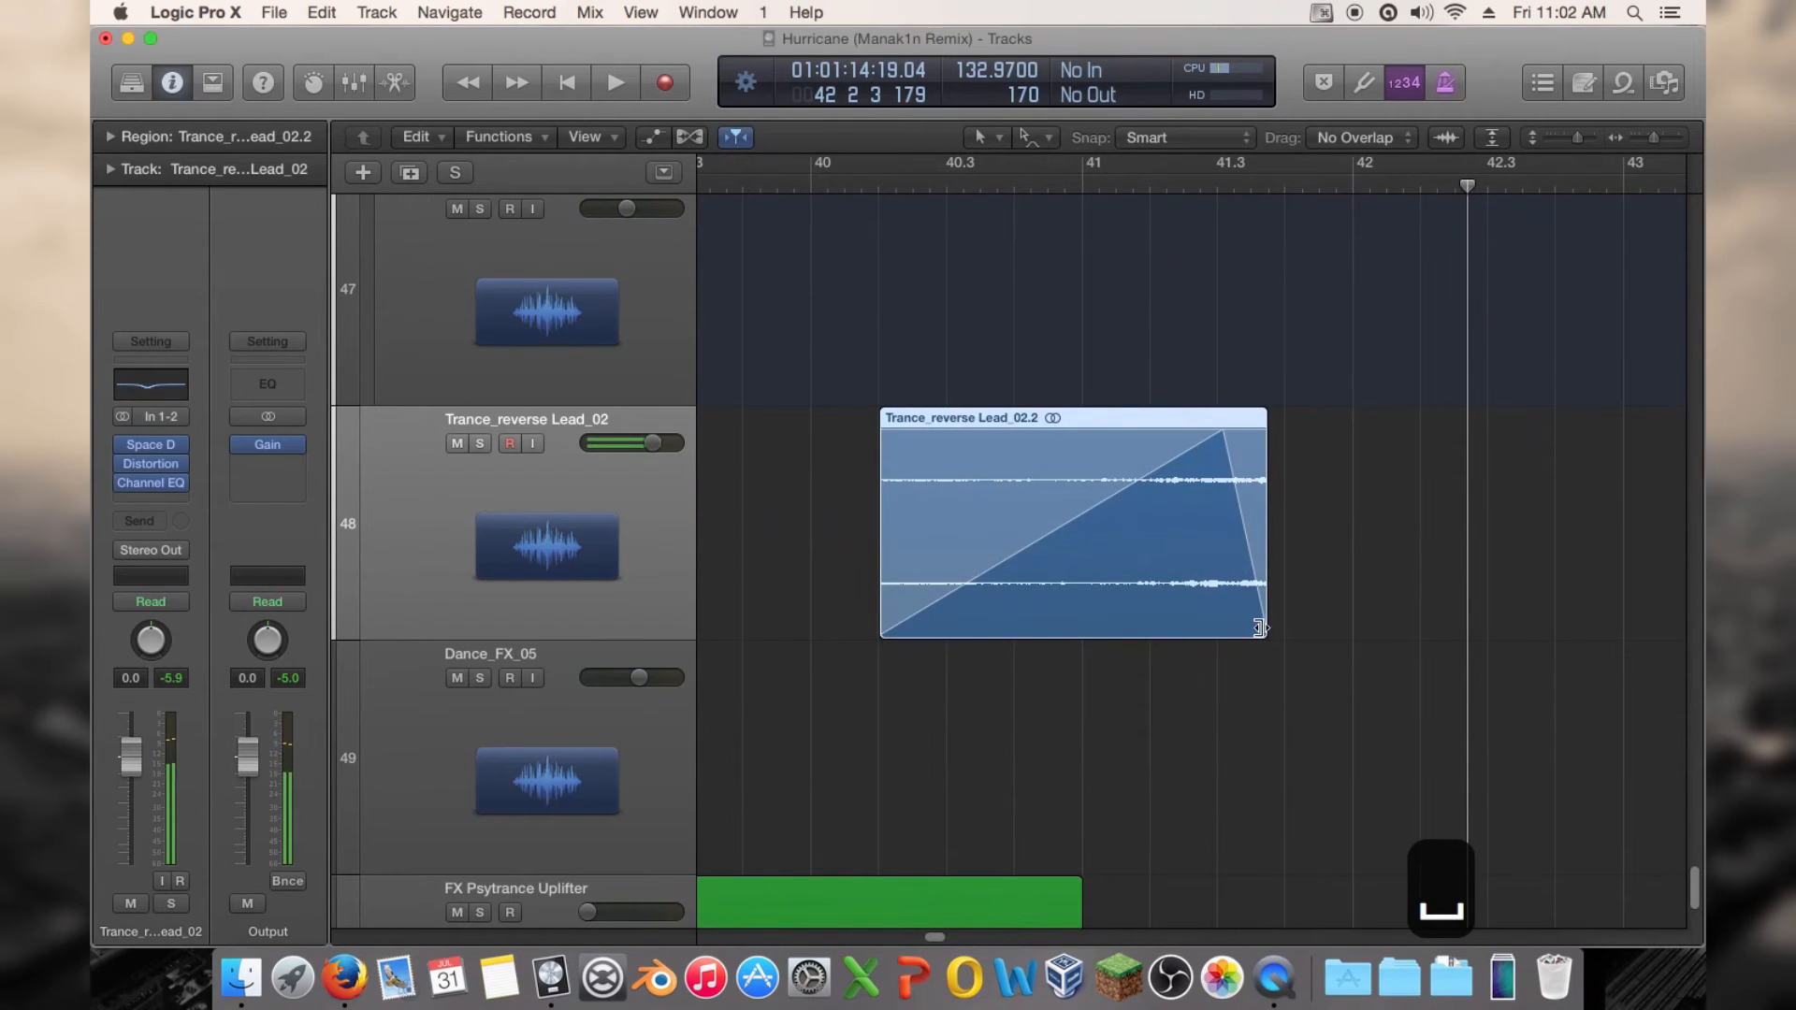
drag(1260, 627, 1253, 628)
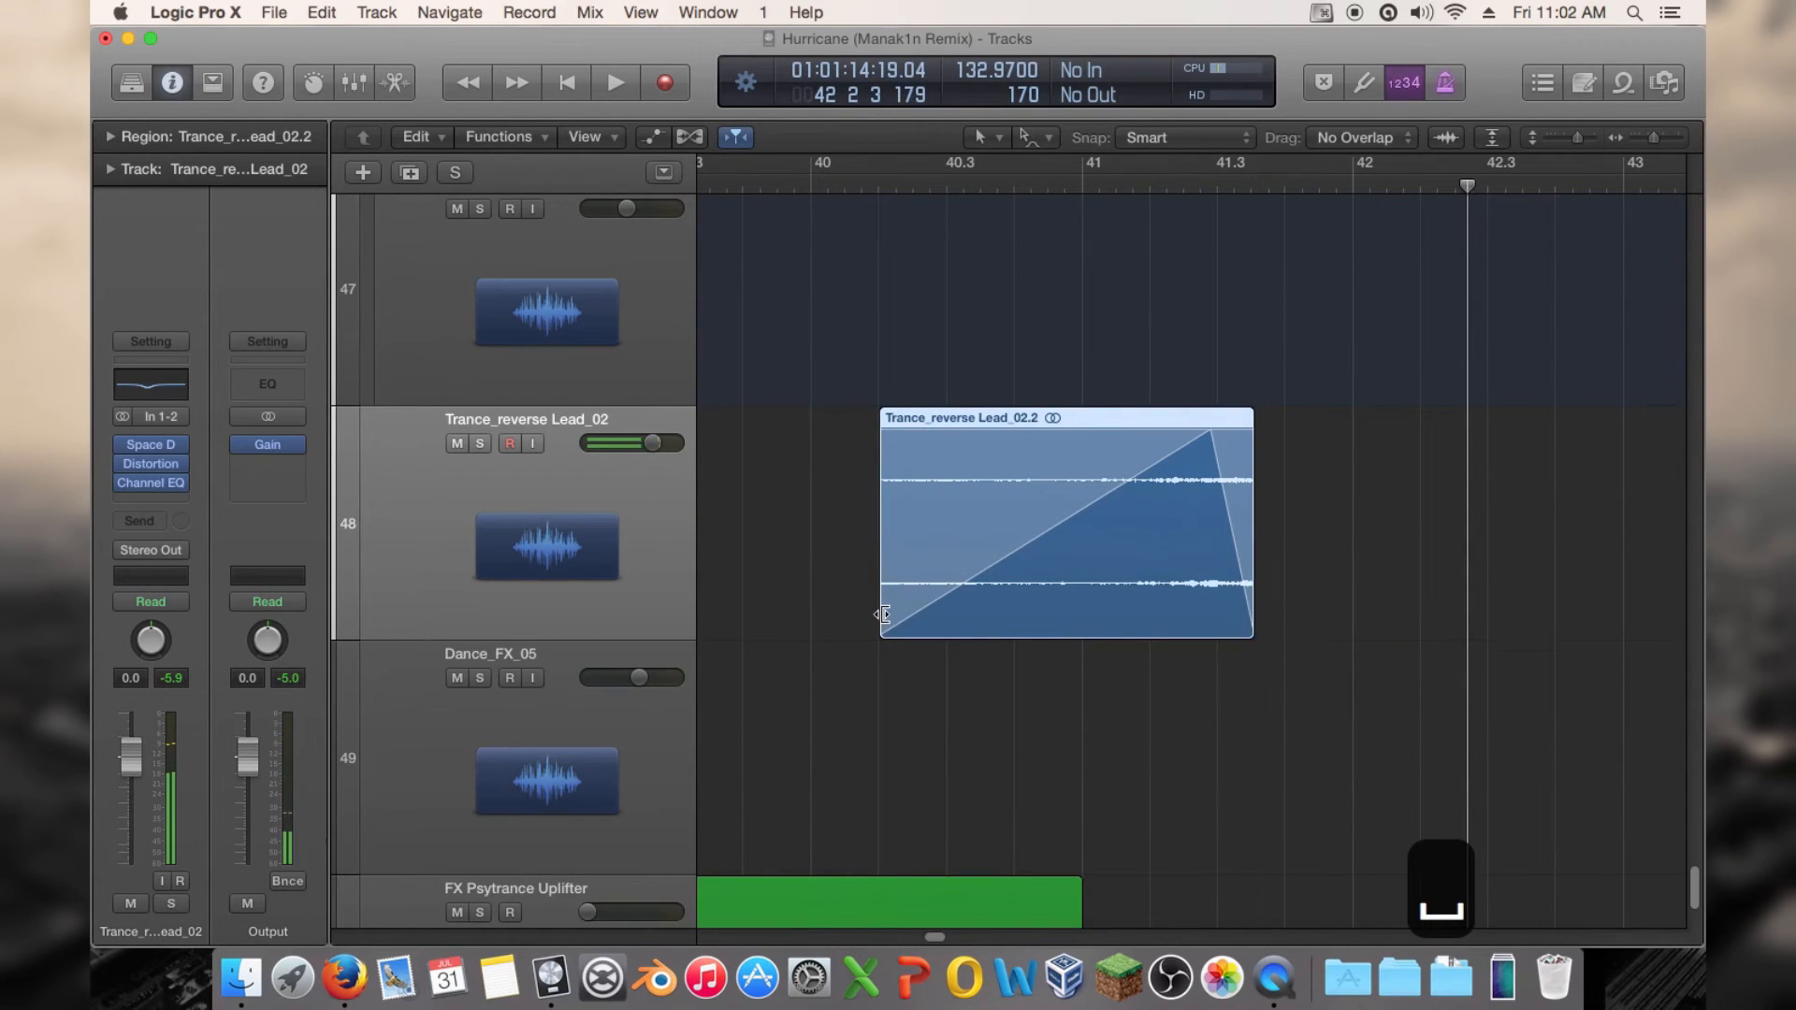
Extend the reverse lead region's start back to just after bar 40 and replay the transition into bar 42
drag(883, 614, 831, 621)
click(1039, 192)
key(space)
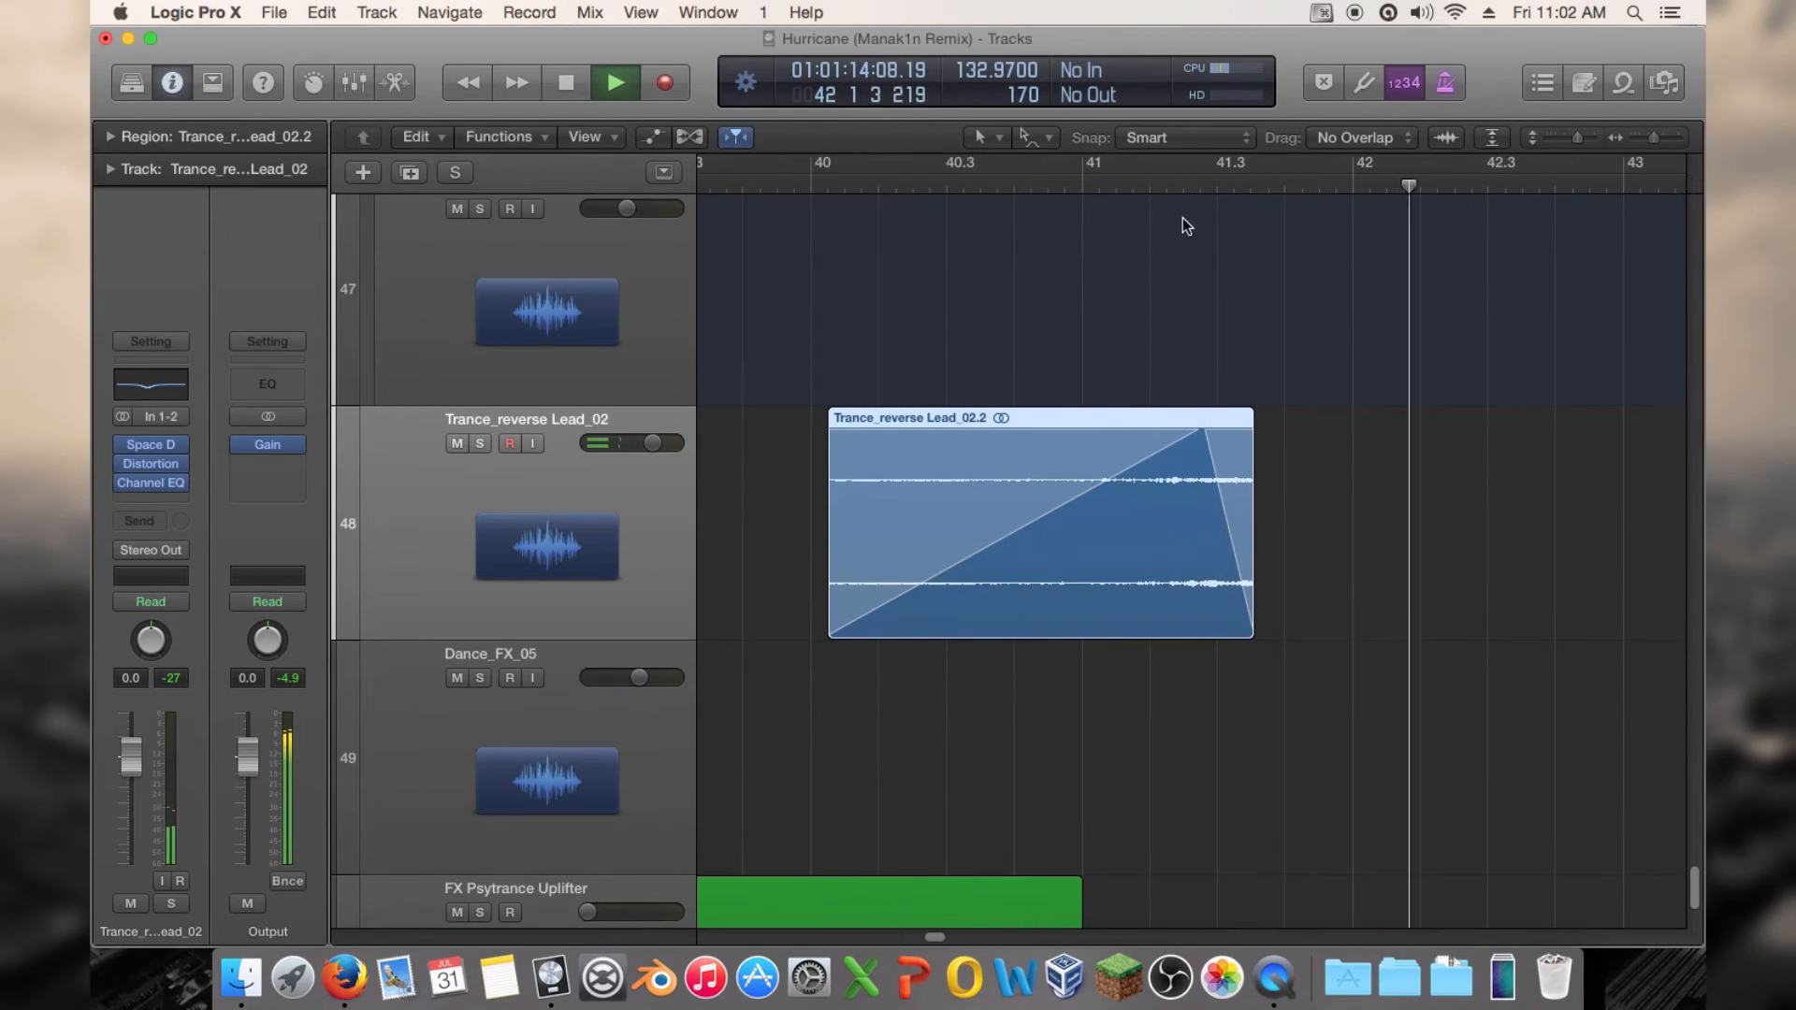
key(space)
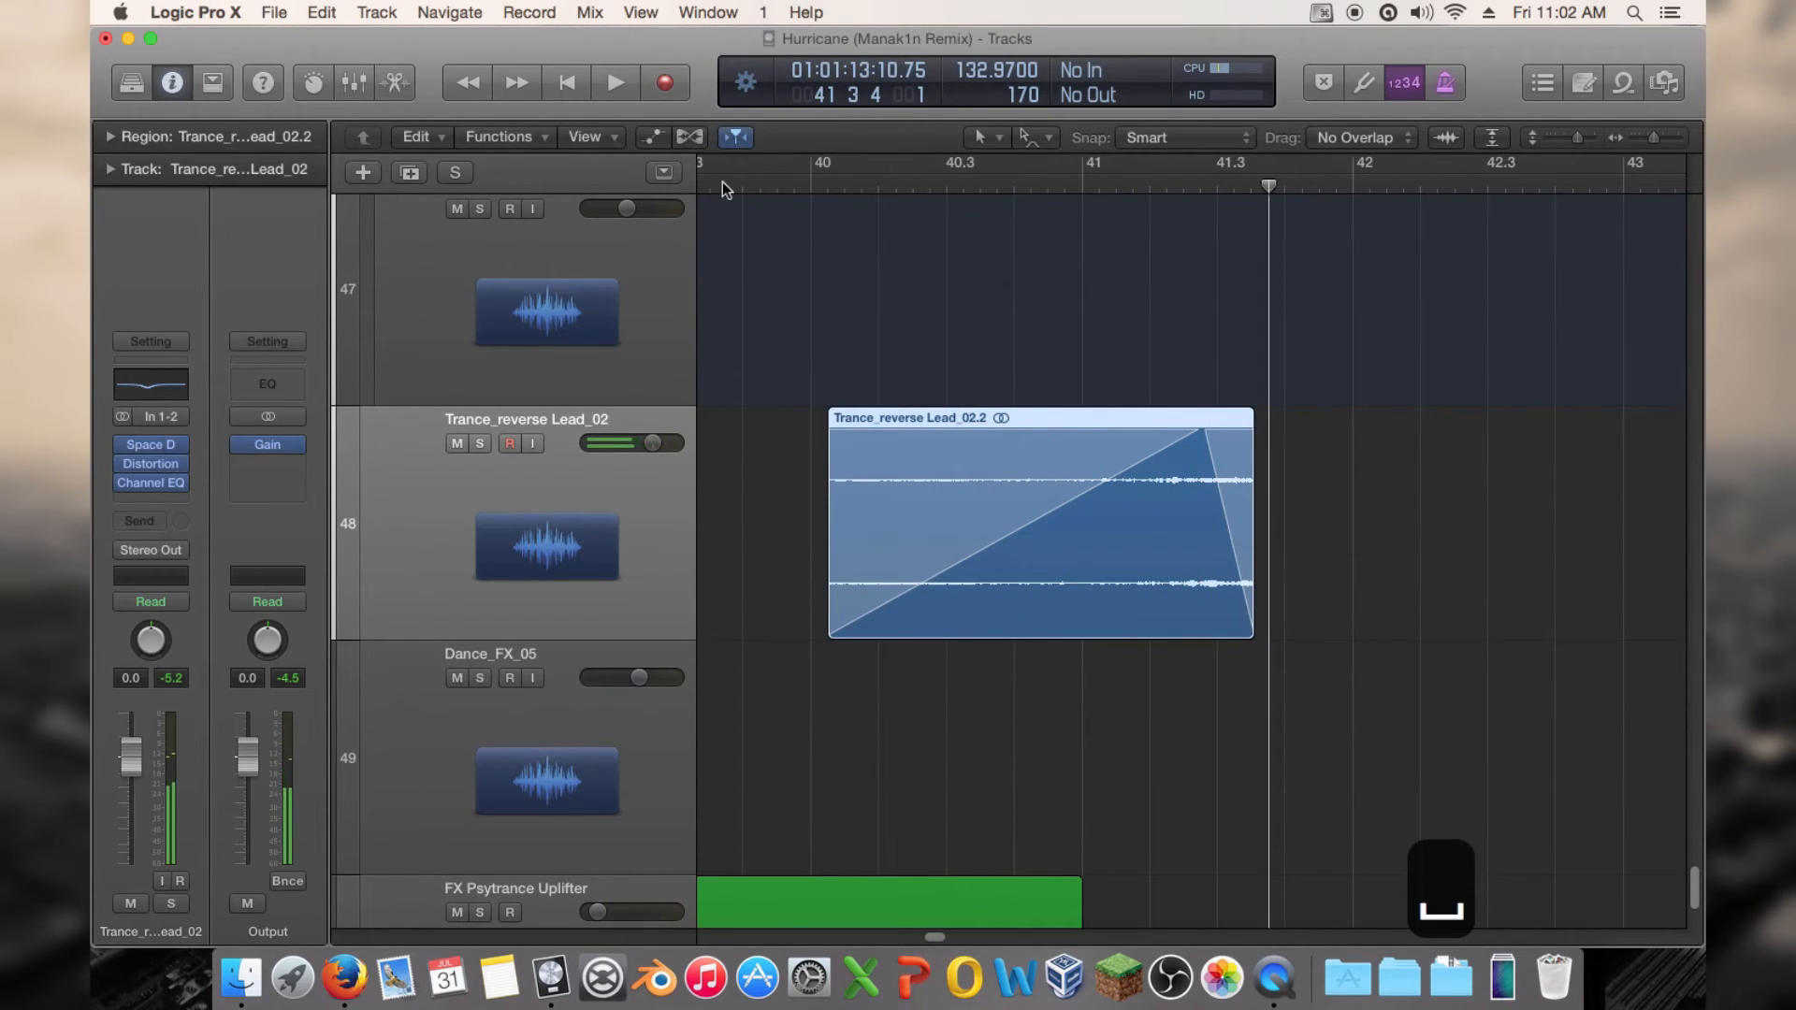
Lower the Trance_reverse Lead_02 track volume to -5.2 dB and replay the transition from just before bar 40
click(725, 183)
key(space)
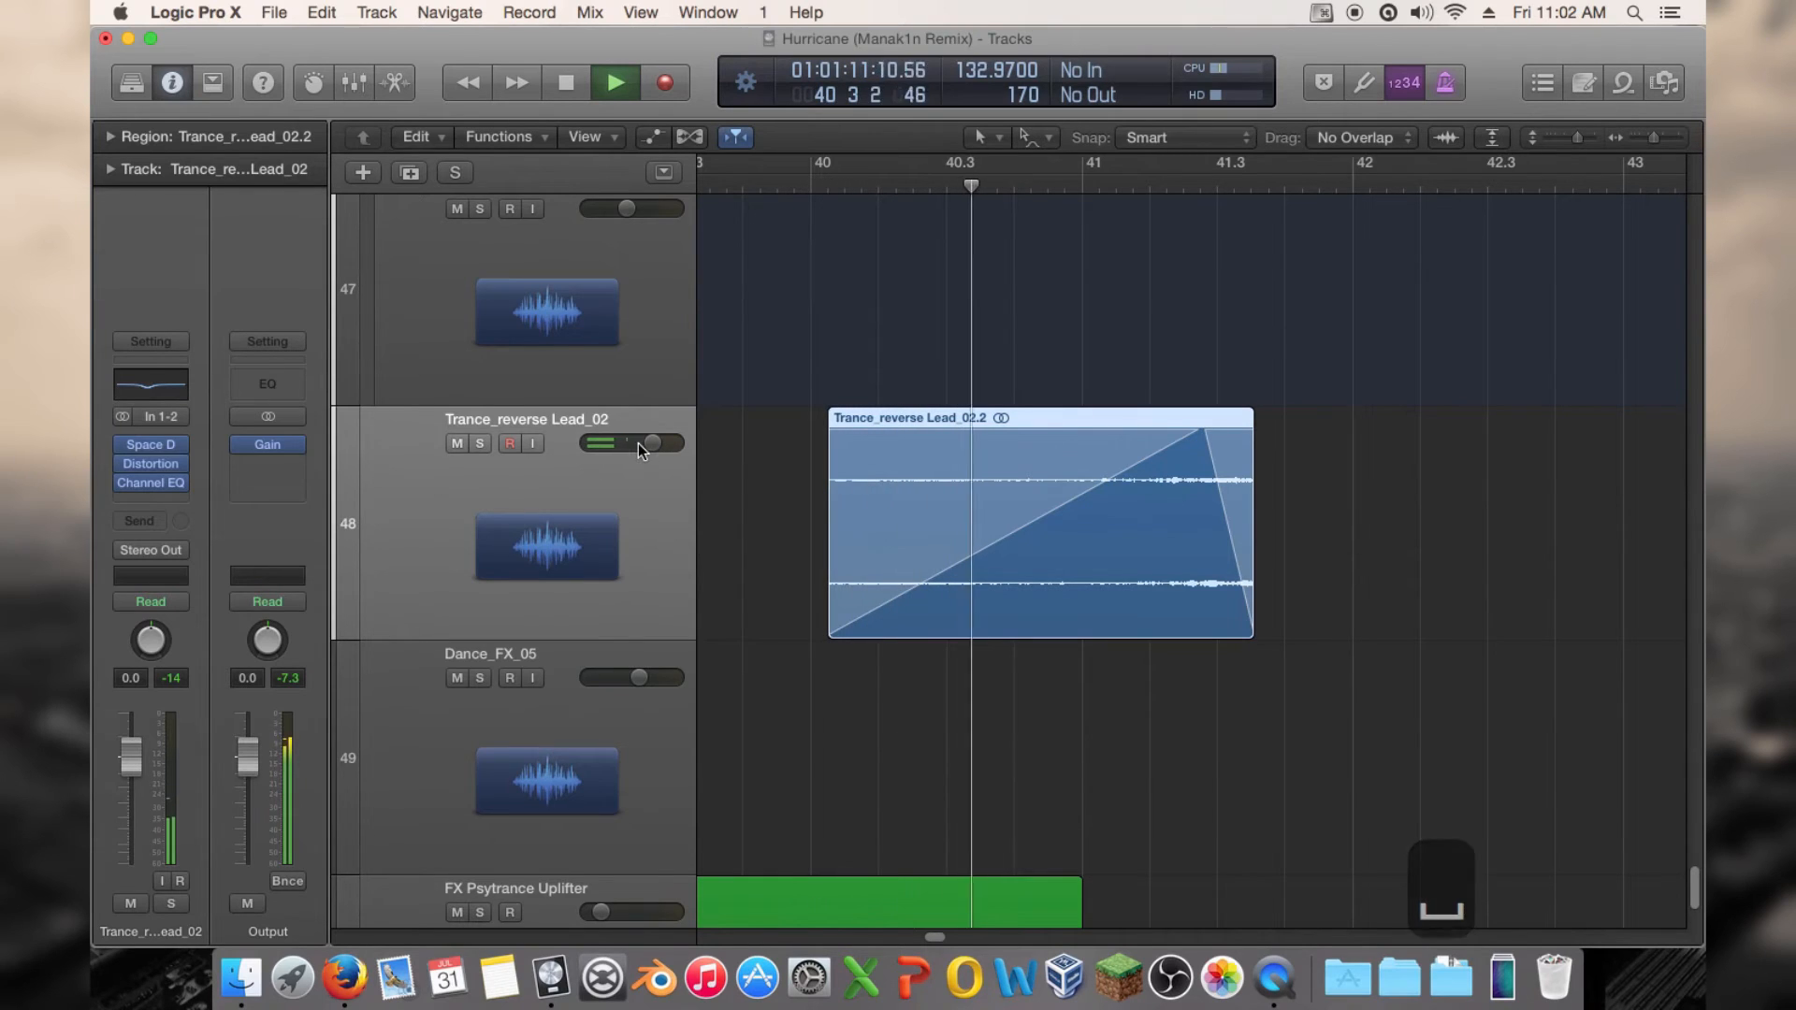
drag(638, 443, 618, 443)
key(space)
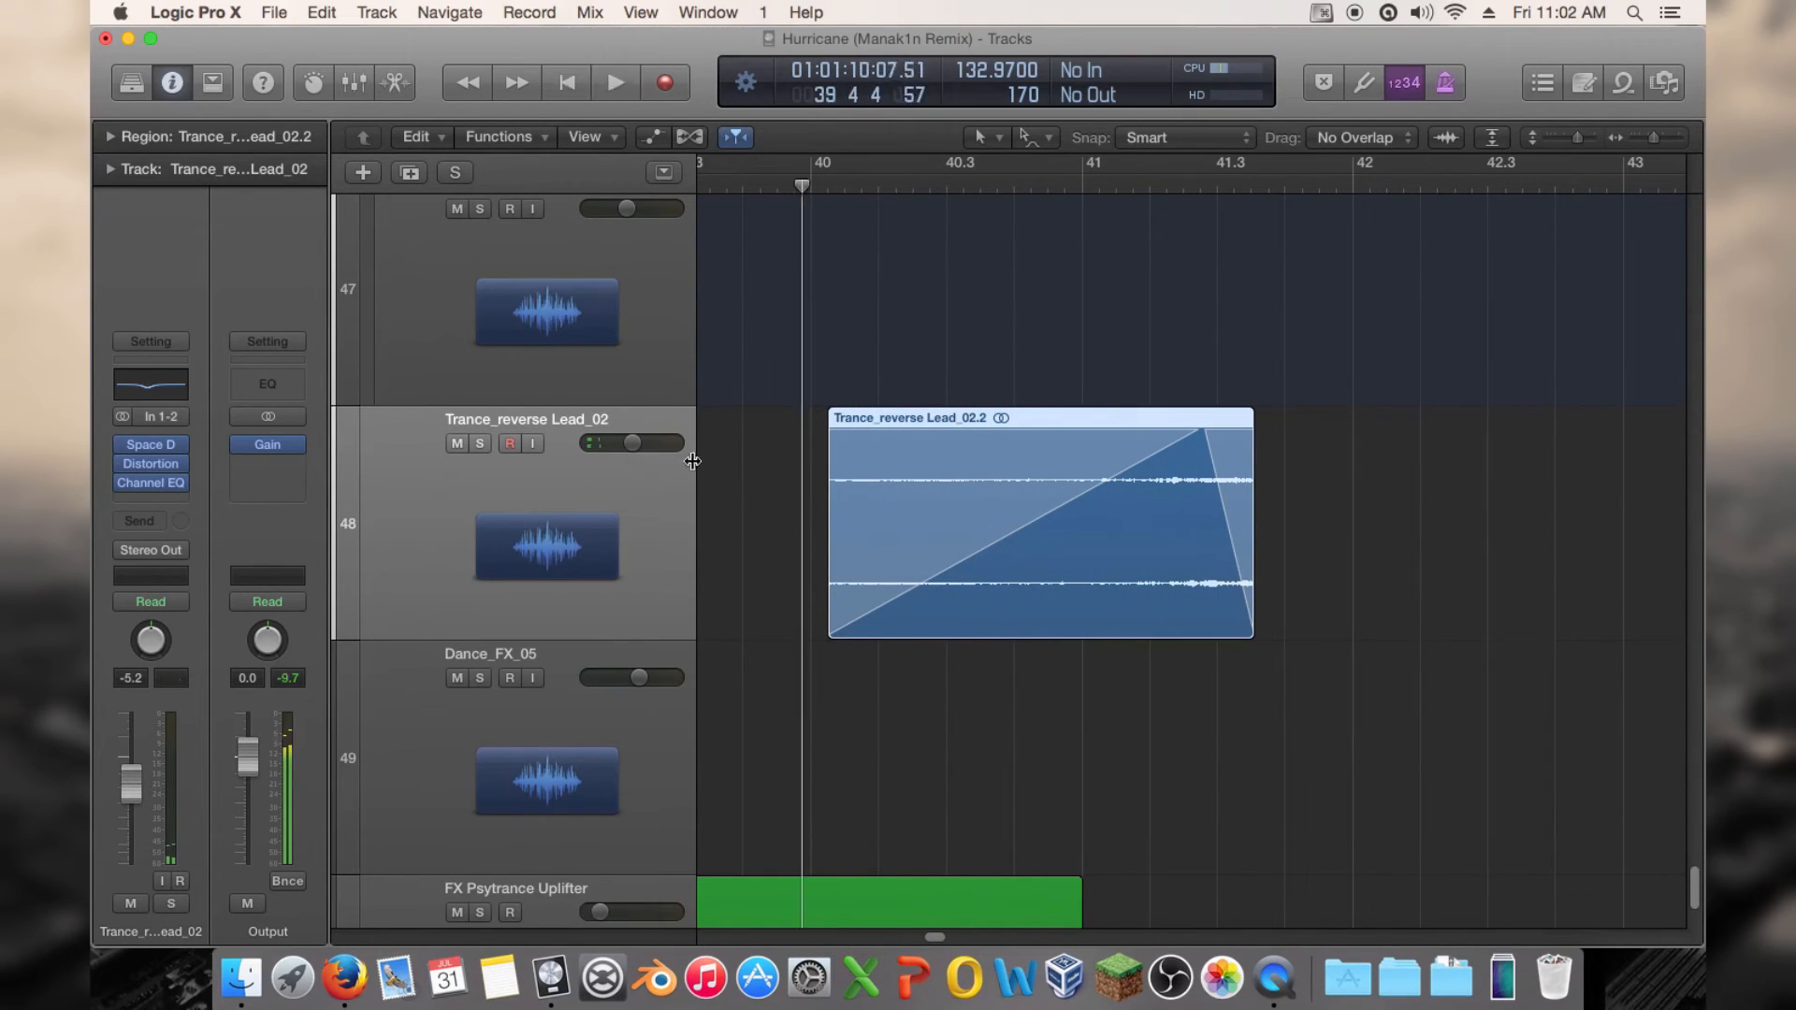
key(space)
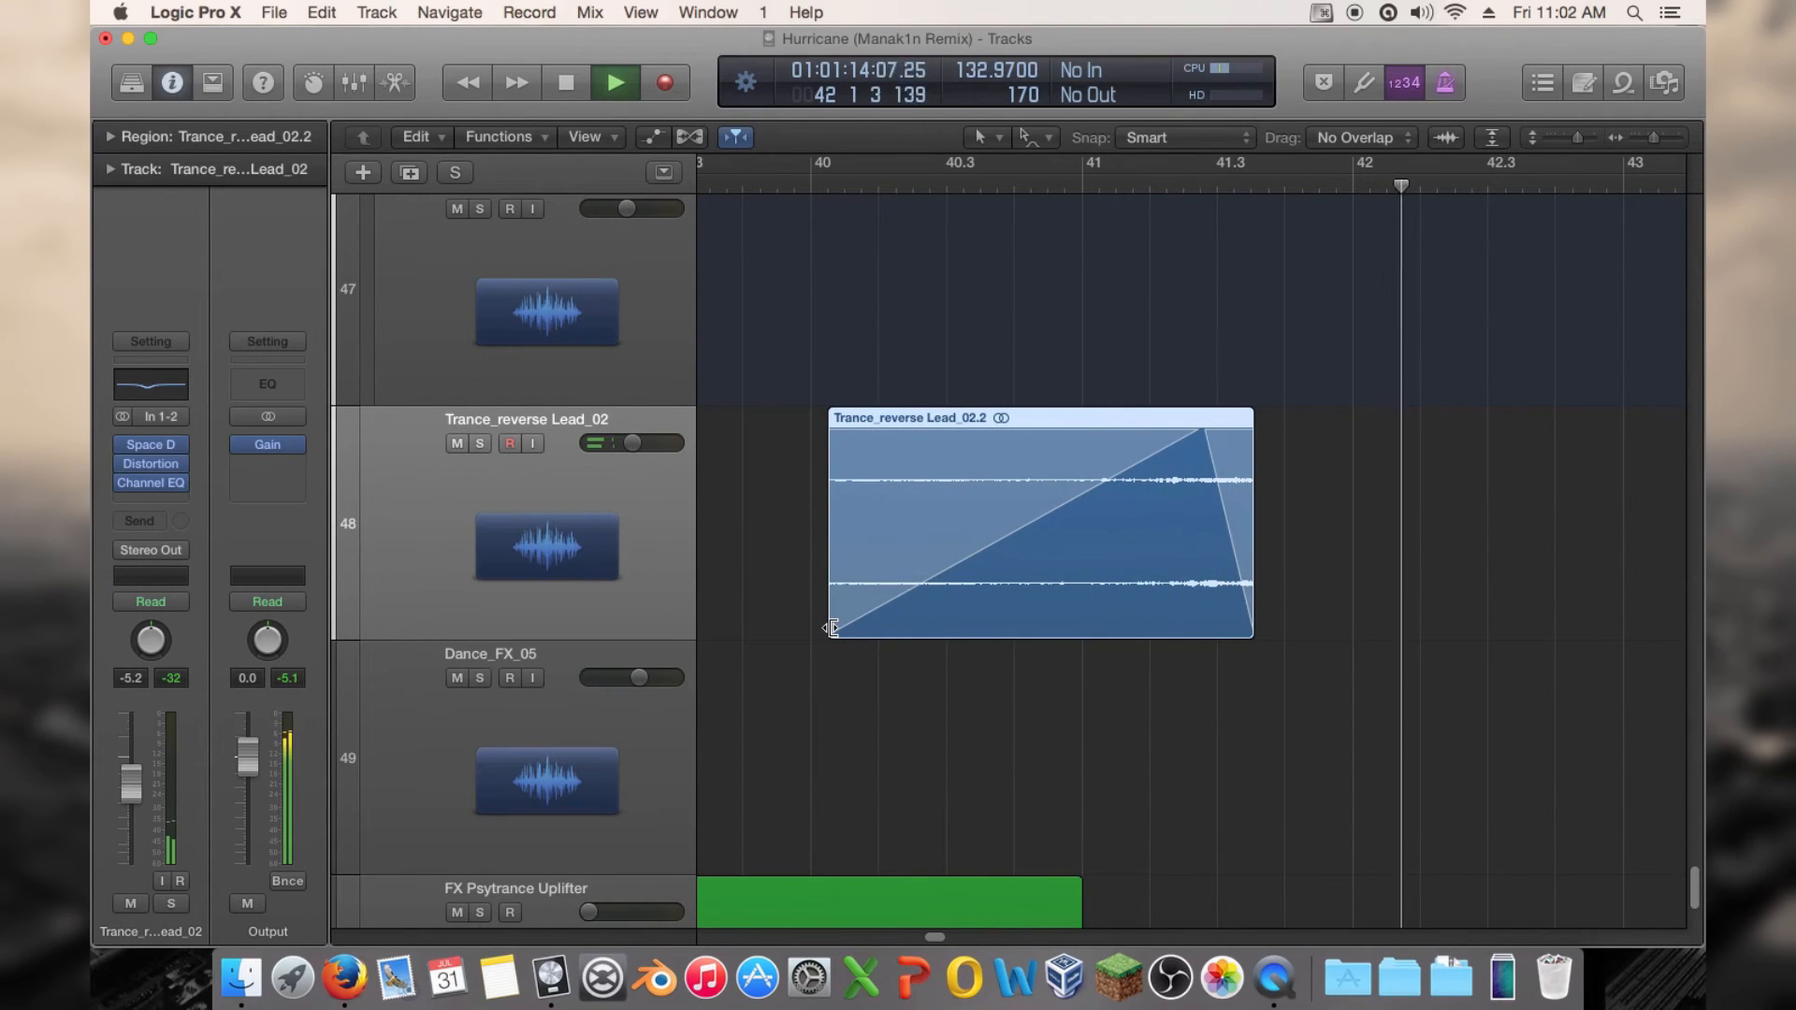
key(space)
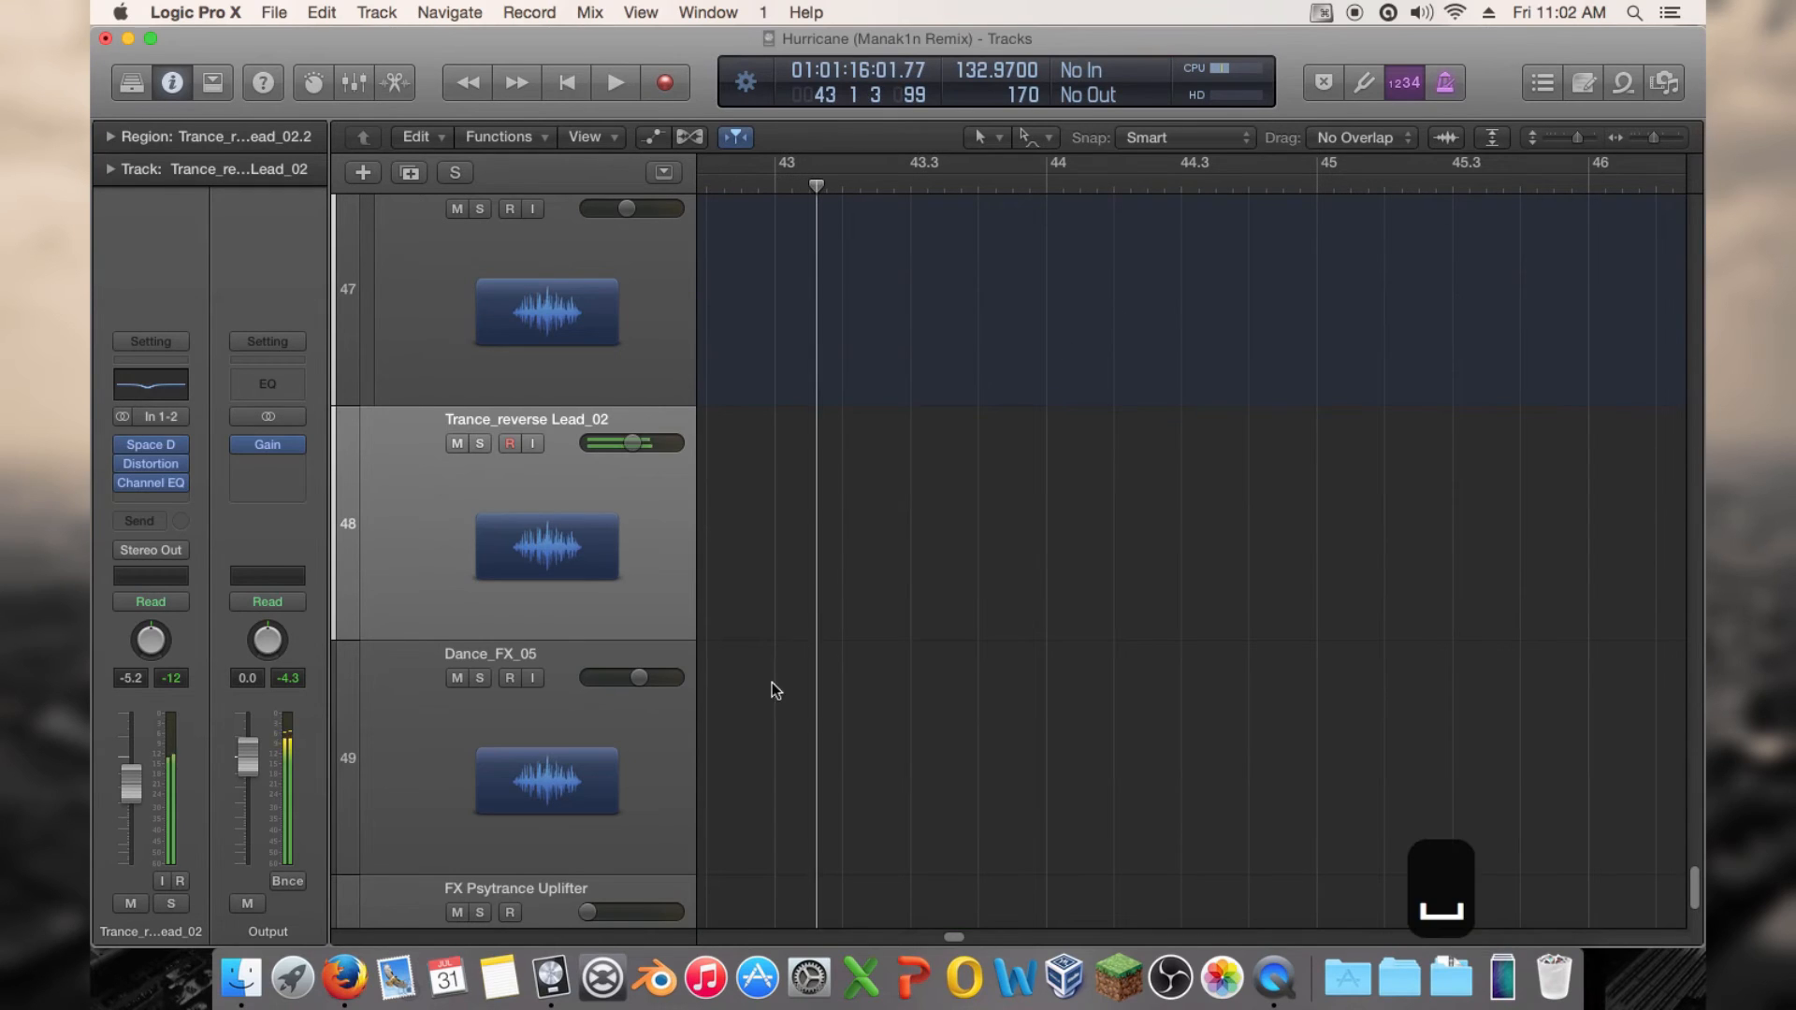
Enable the high-cut band in the reverse lead's Channel EQ at 1140 Hz with a 12 dB/Oct slope
click(147, 483)
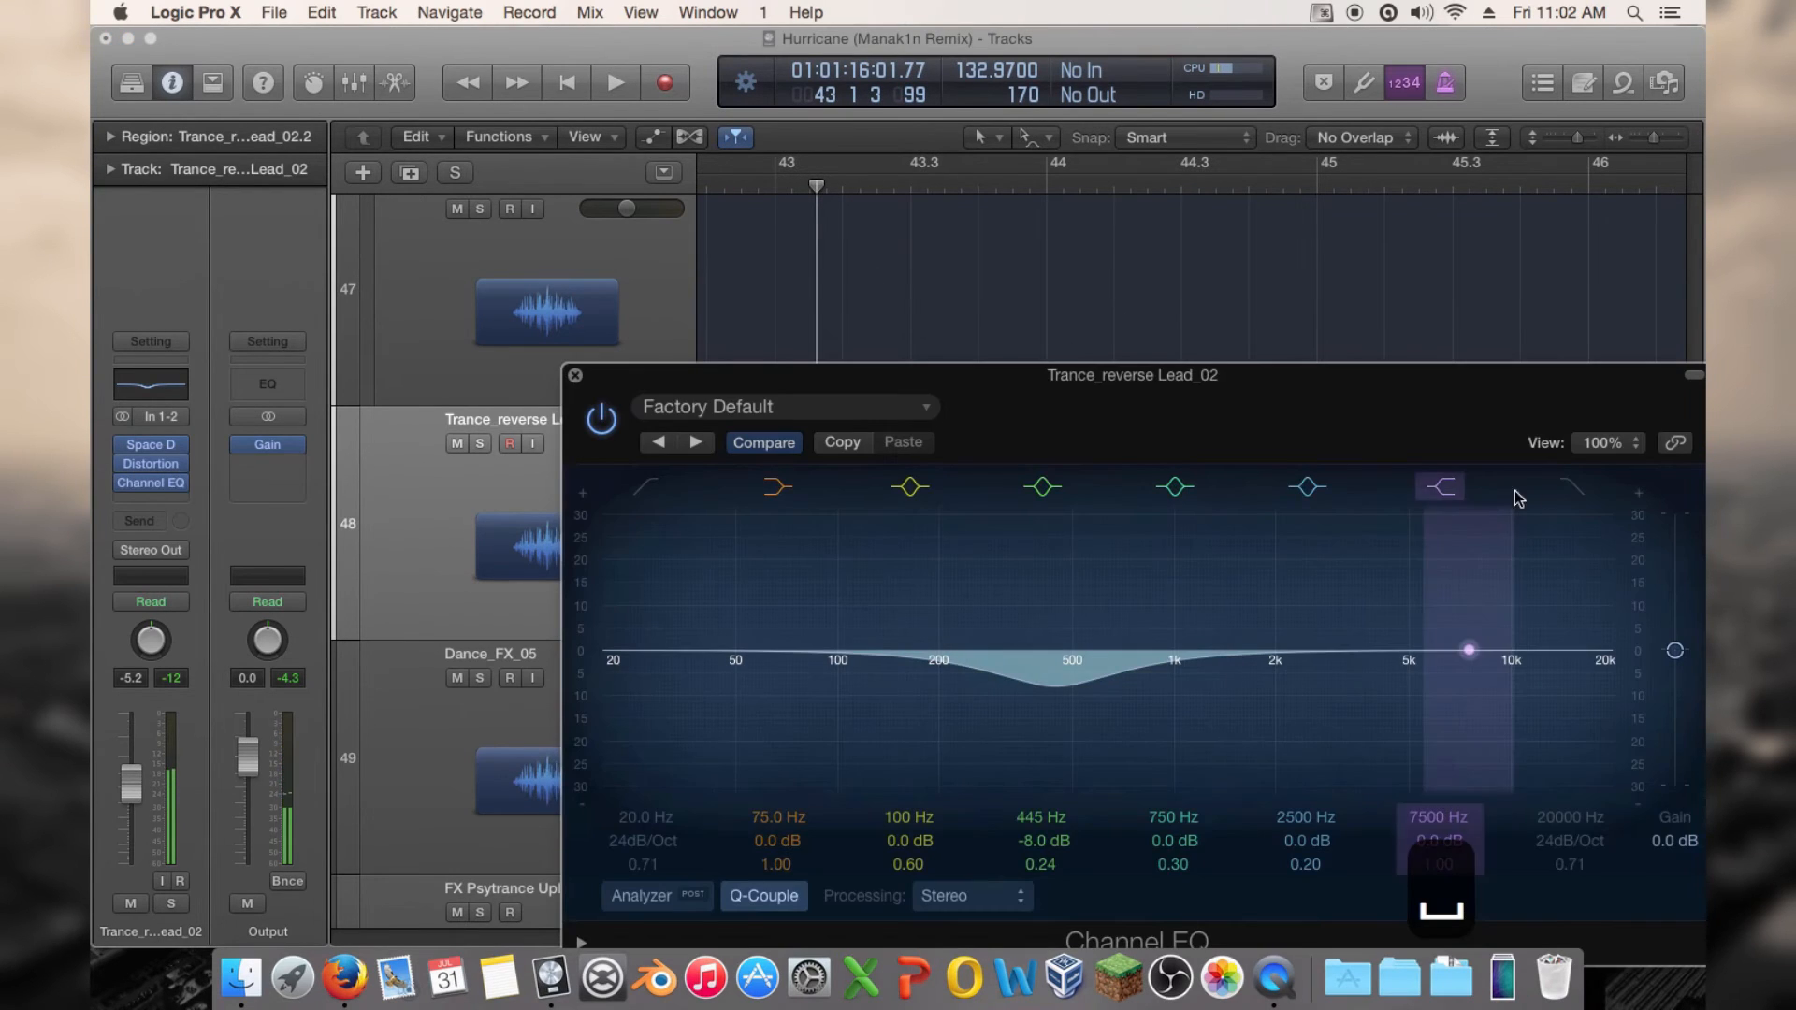
click(1572, 487)
drag(1556, 562, 1281, 613)
drag(1570, 840, 1569, 859)
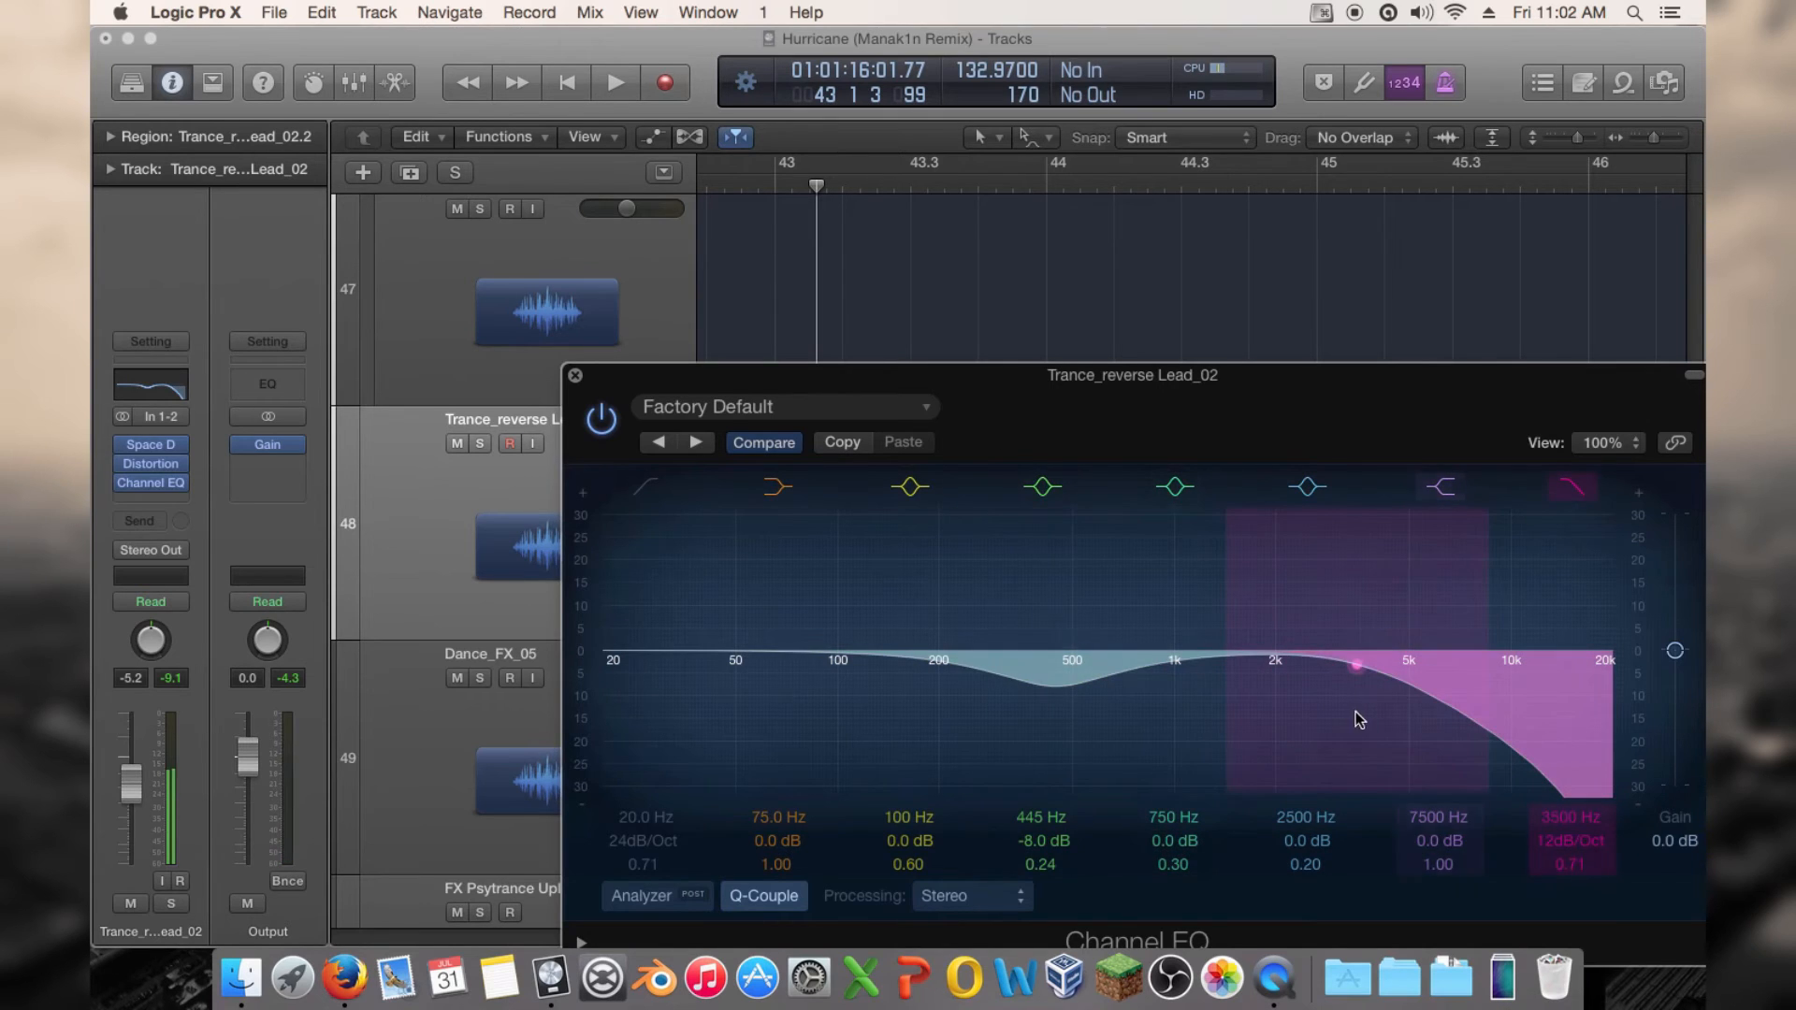
drag(1363, 714, 1193, 714)
click(575, 375)
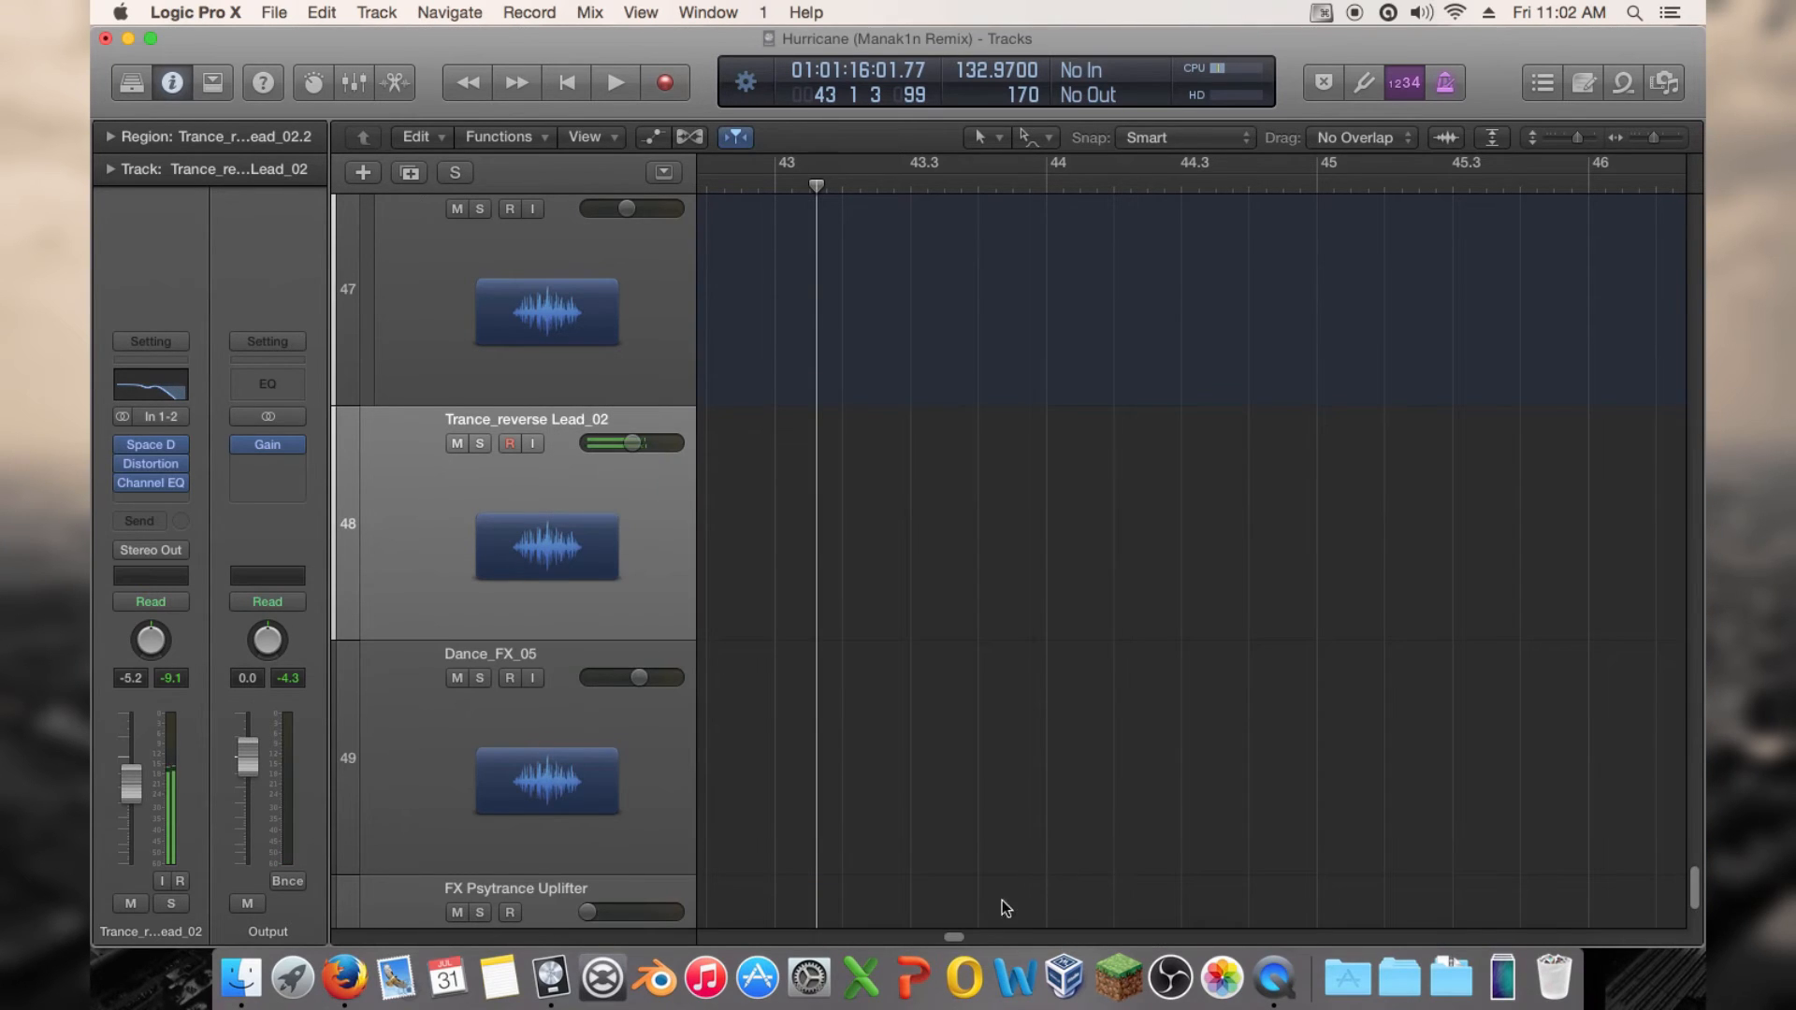
Listen to the high-cut reverse lead from bar 40 through bar 43
drag(957, 933, 933, 934)
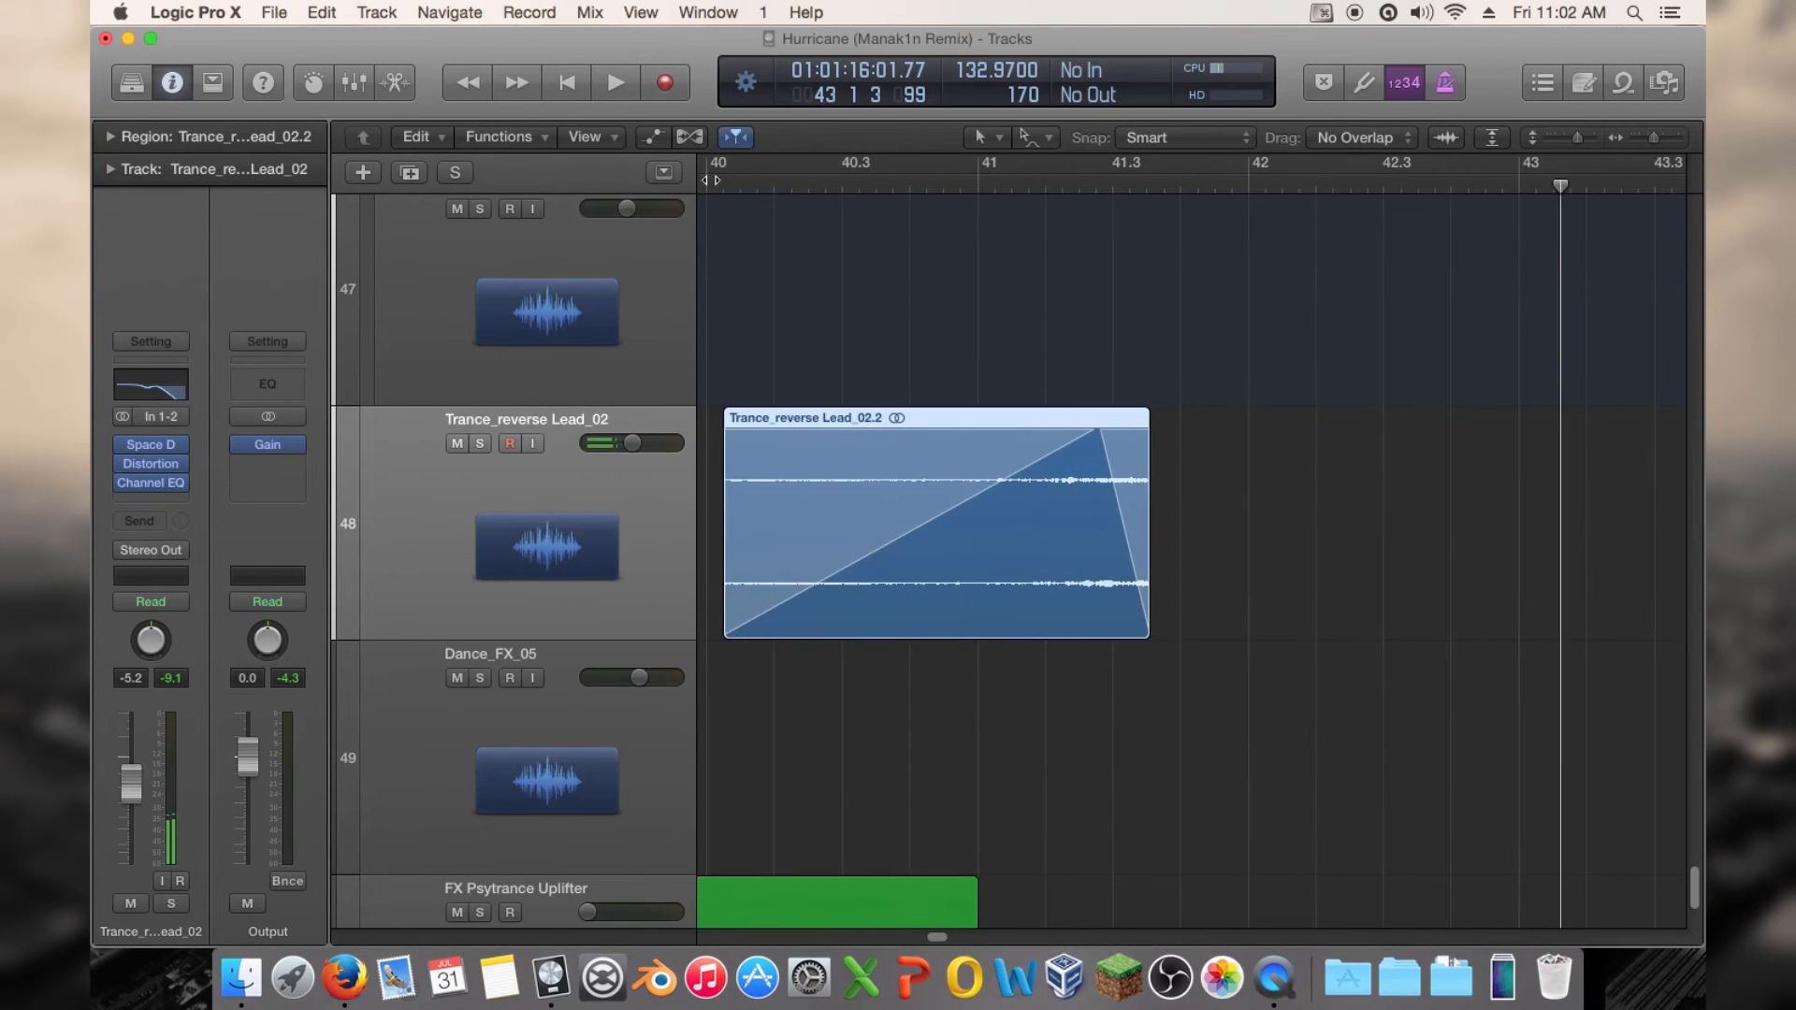
key(space)
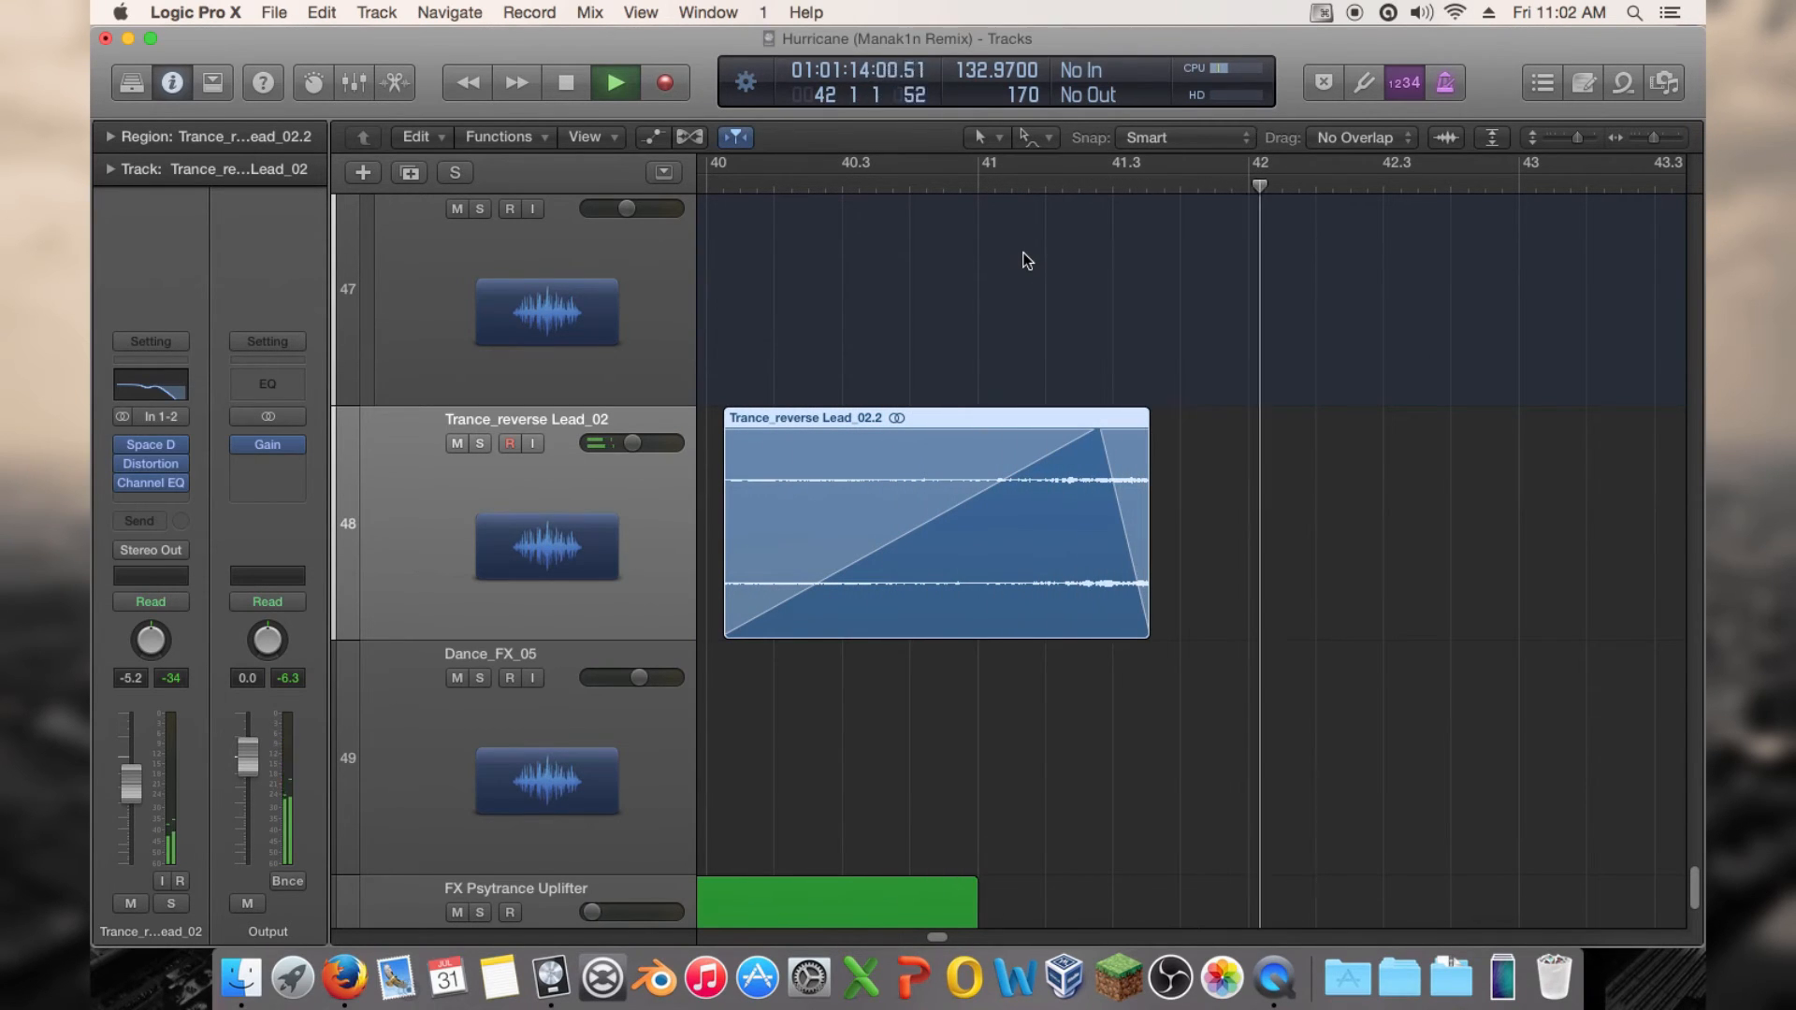
drag(1654, 137, 1650, 138)
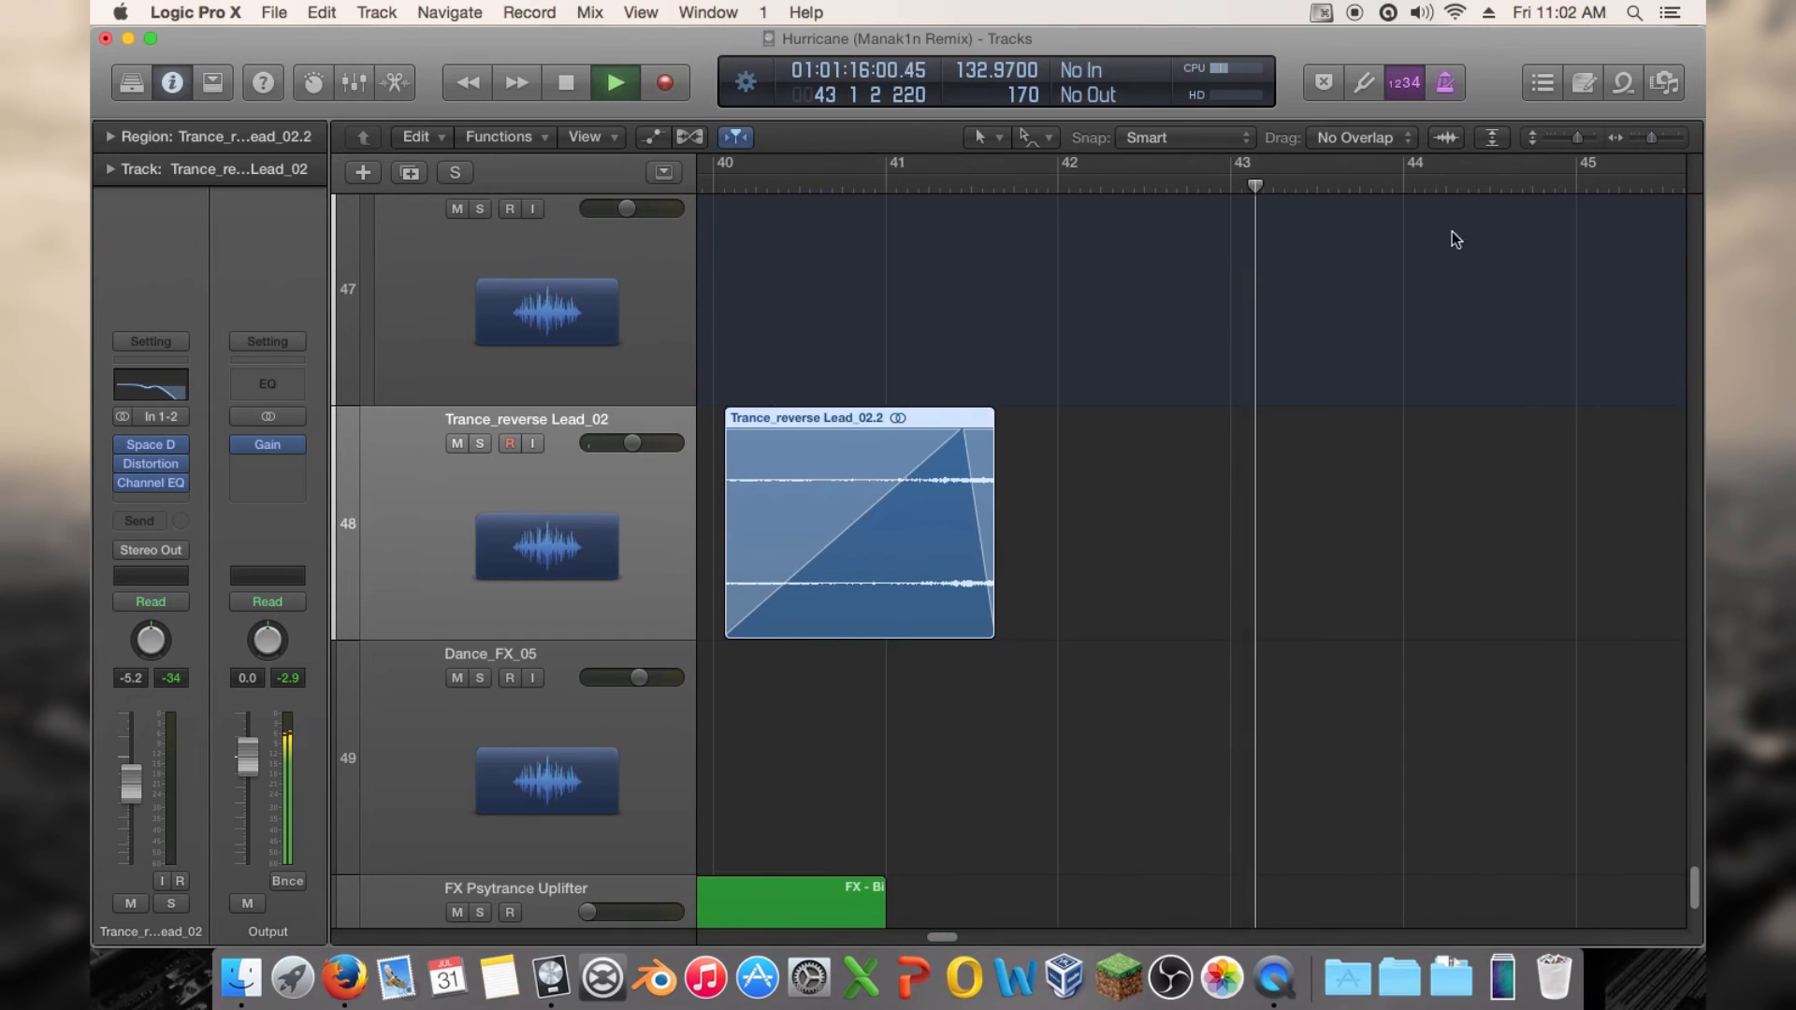
key(space)
Soften the high-cut slope in the reverse lead's Channel EQ to 6 dB/Oct
click(159, 446)
click(152, 481)
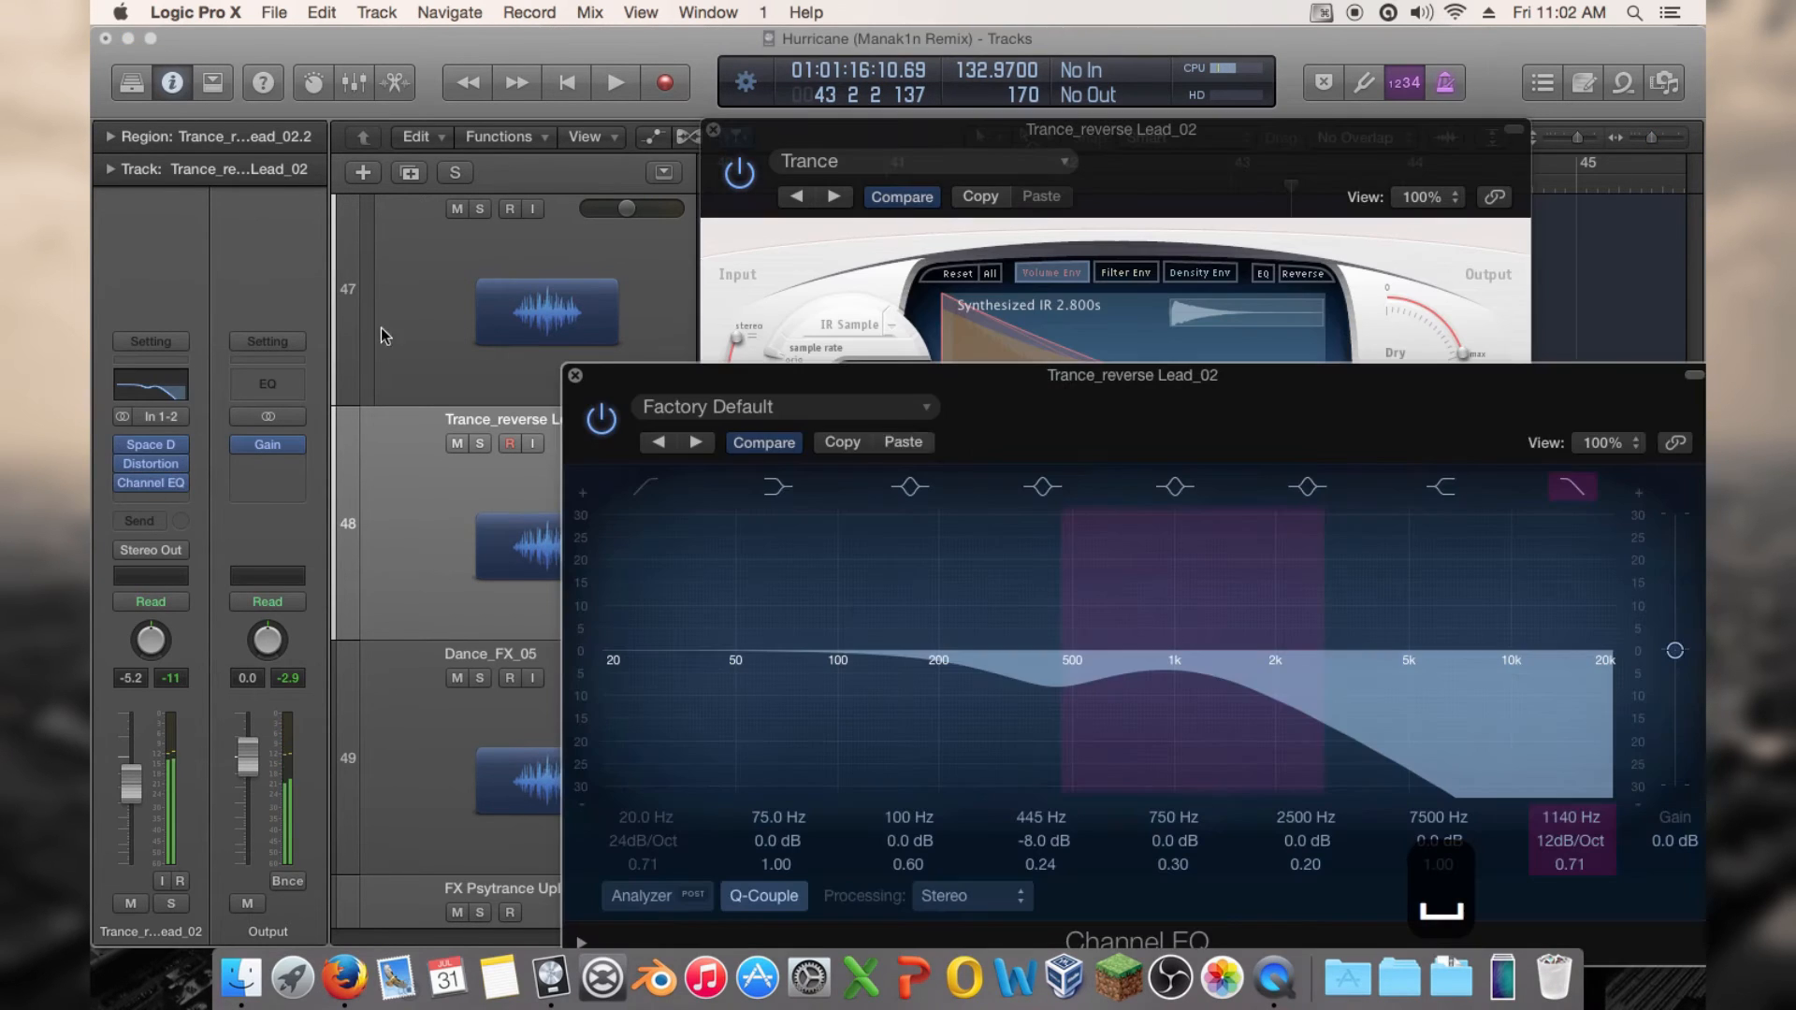
click(712, 131)
drag(784, 387, 409, 186)
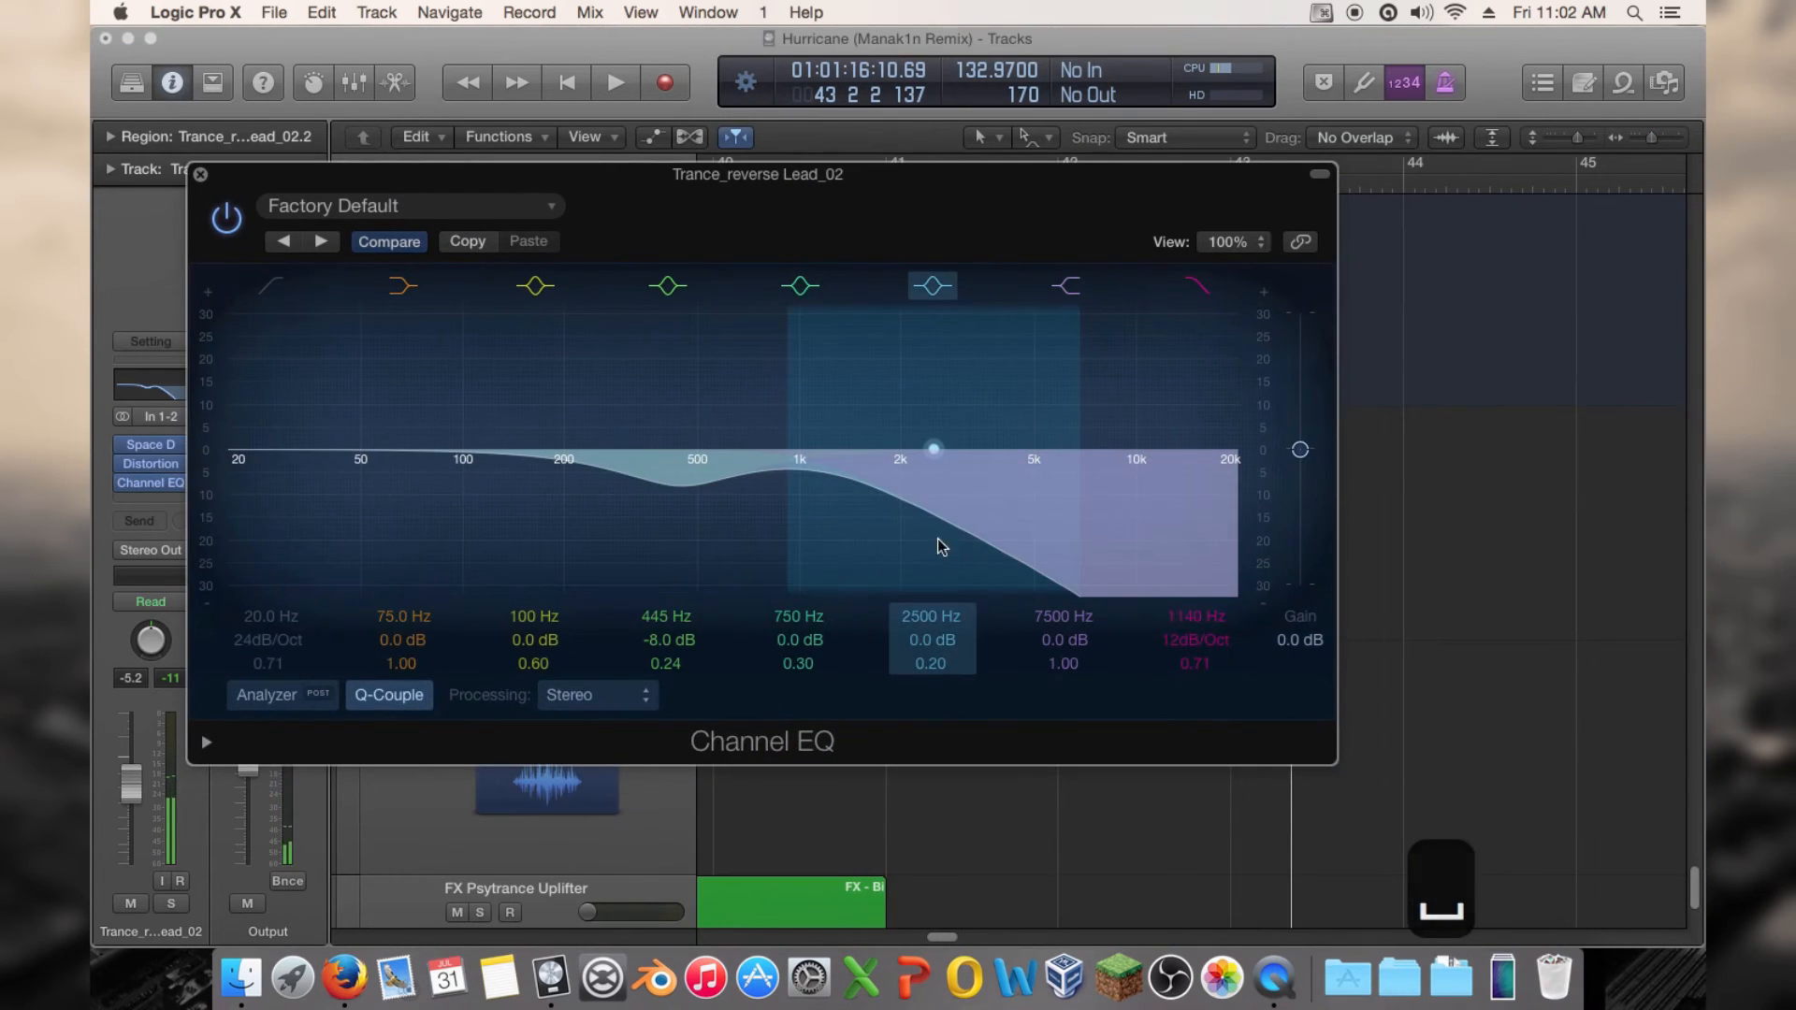
drag(1176, 652, 1176, 666)
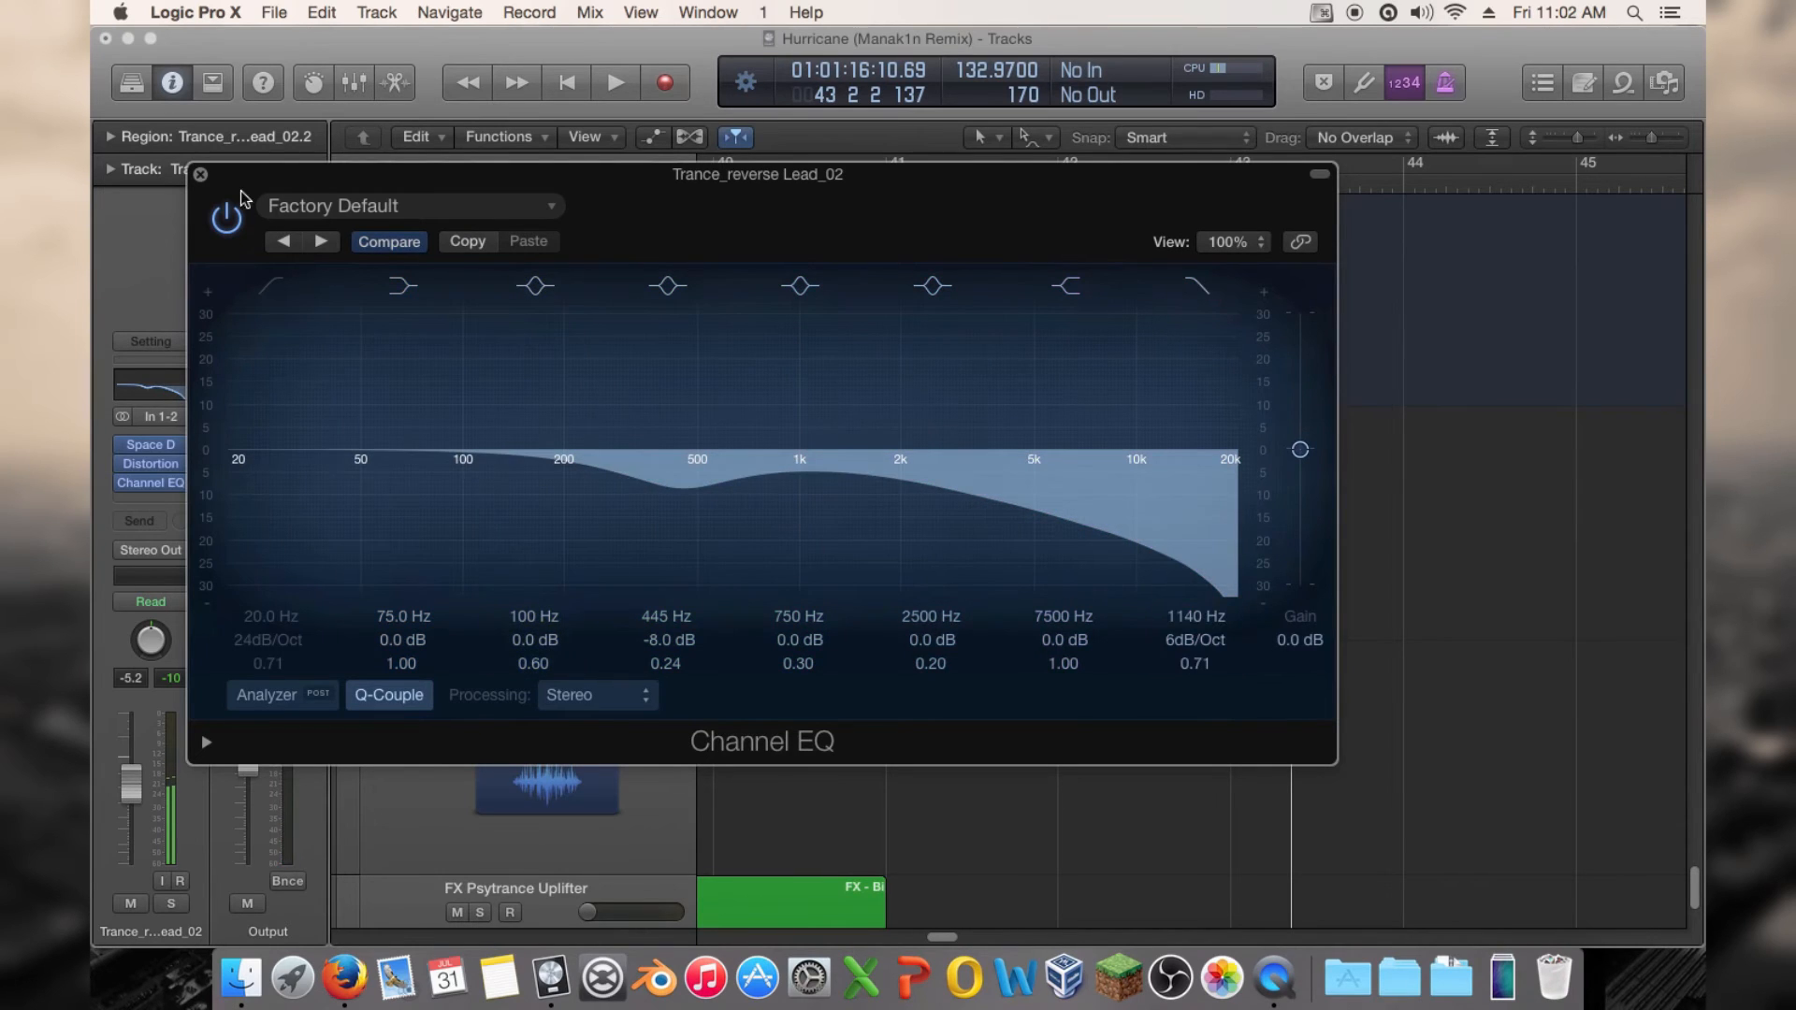
click(200, 175)
Play the transition from bar 40 and raise the reverse lead's high-cut frequency to 2450 Hz
click(705, 182)
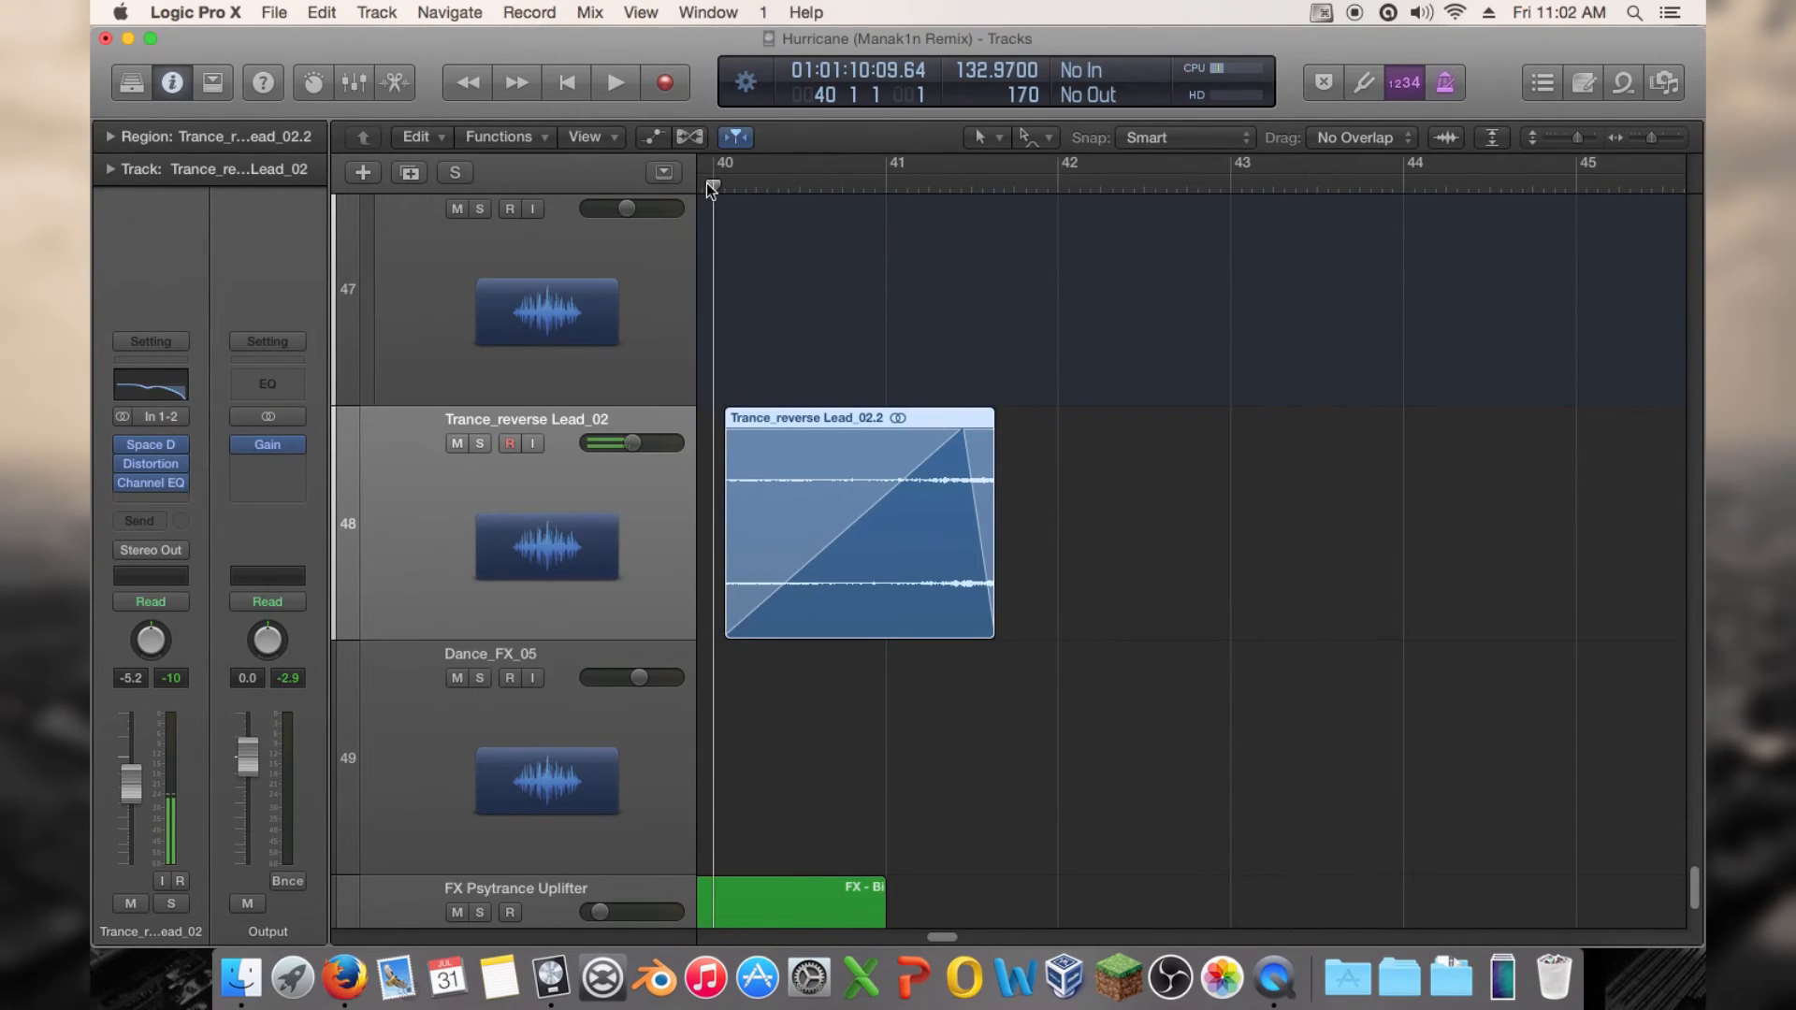
key(space)
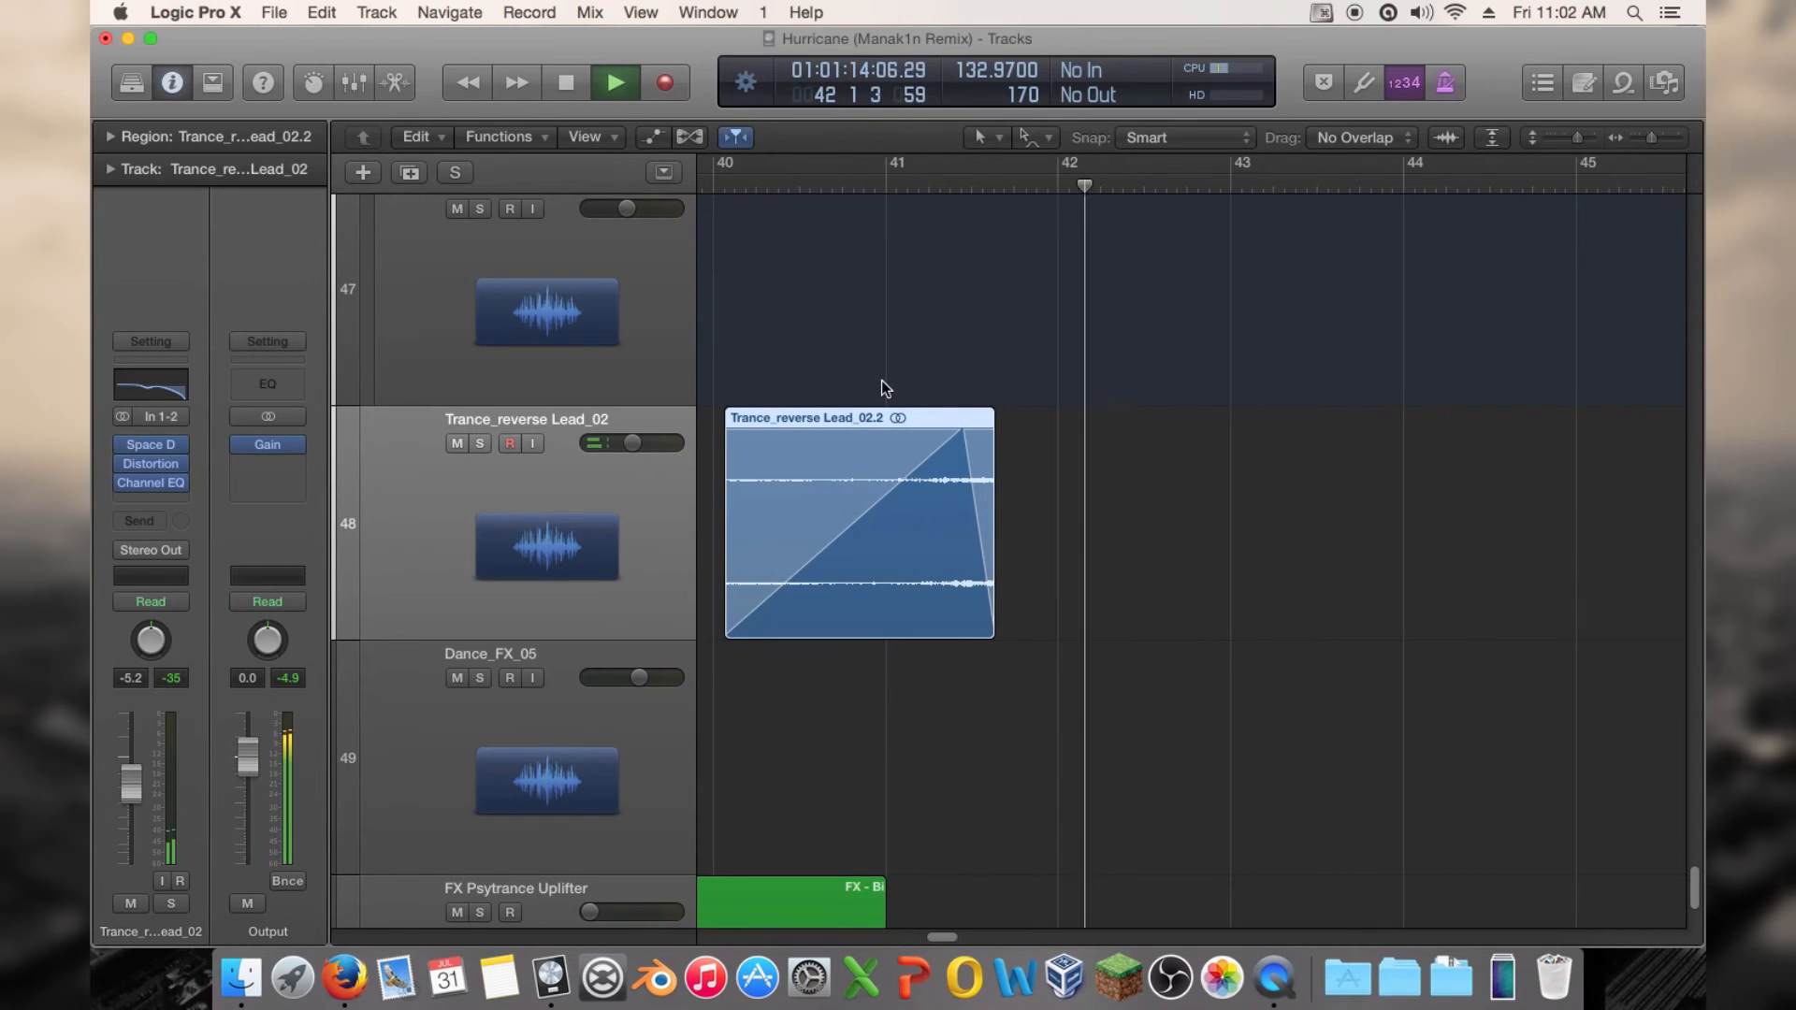
click(150, 483)
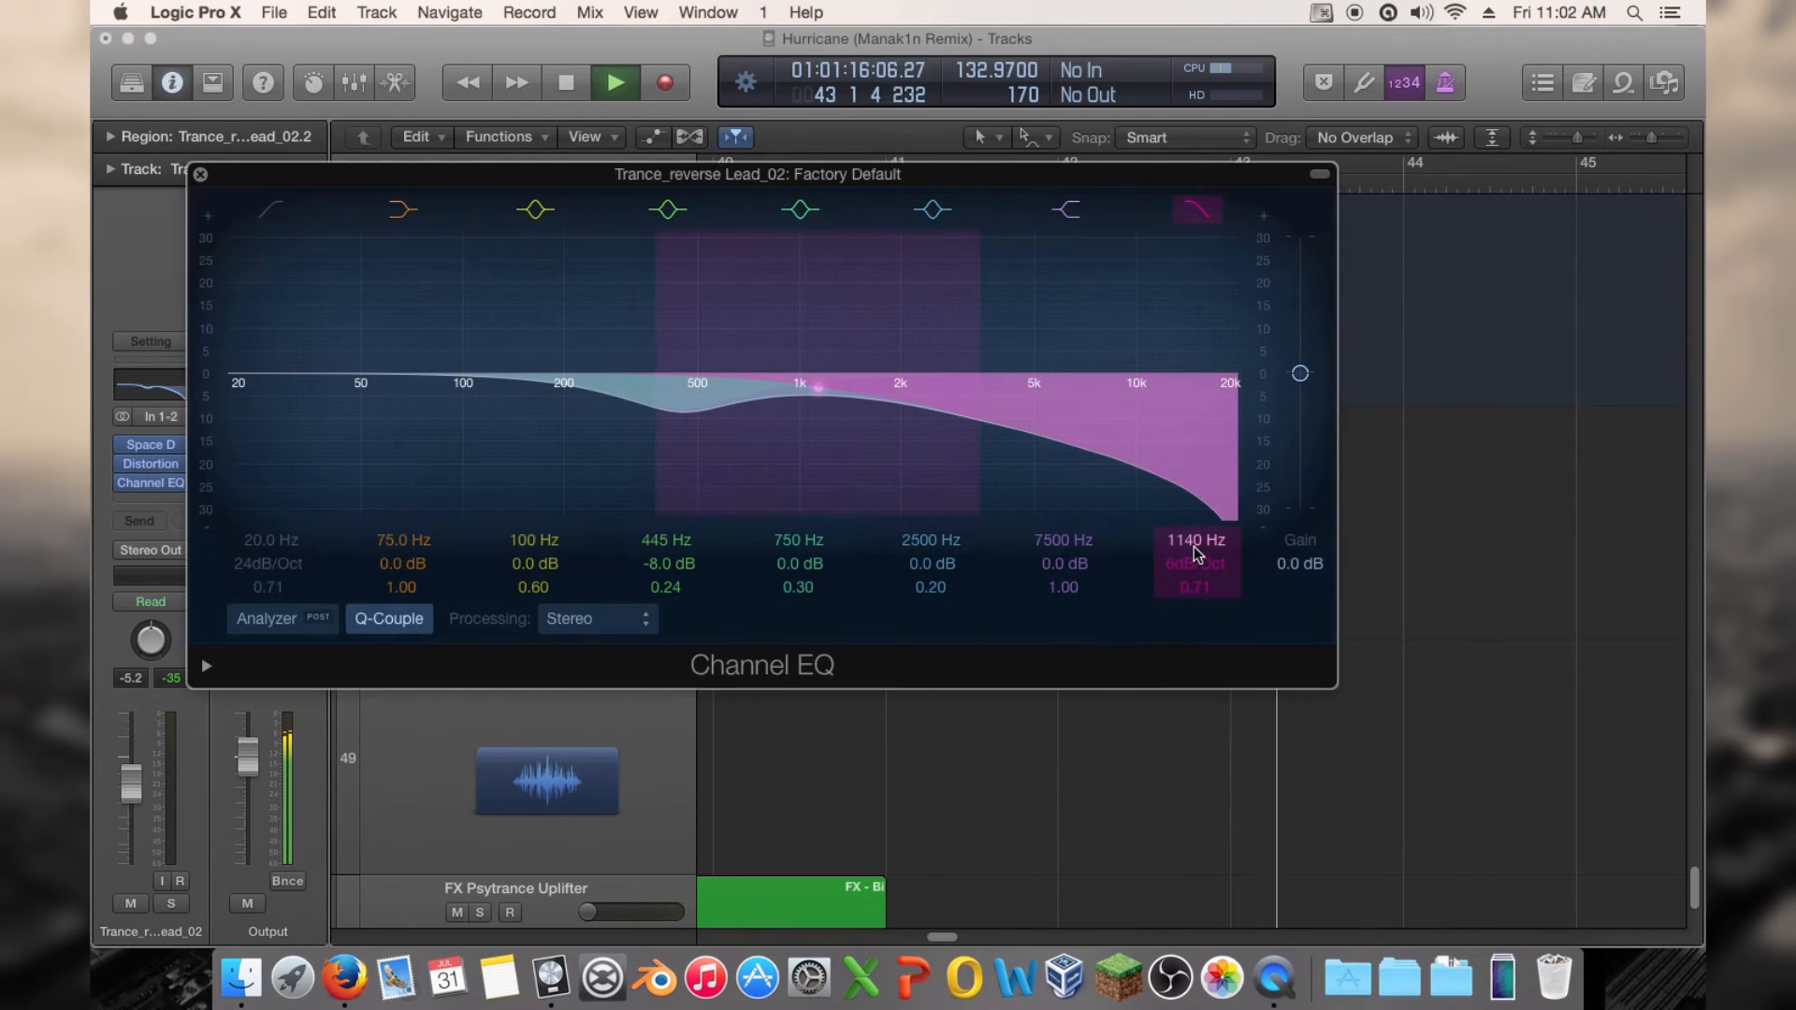
drag(1195, 544, 1195, 506)
click(198, 176)
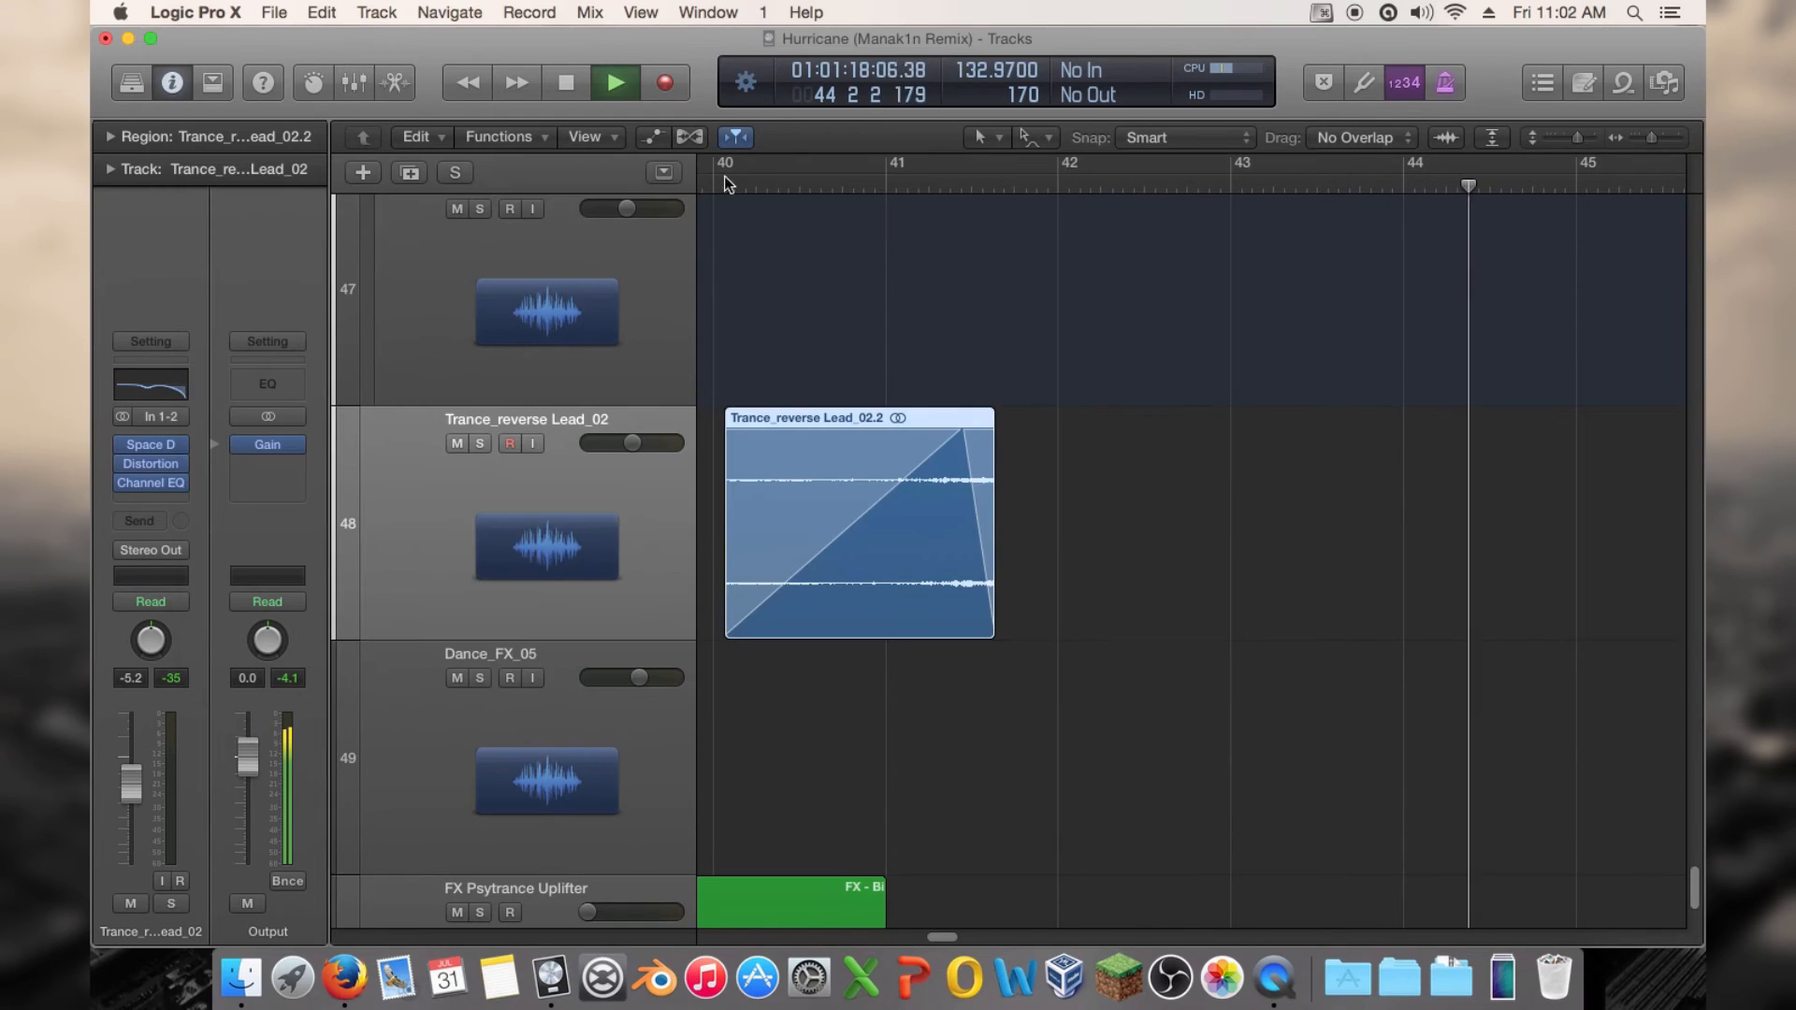
Replay the reverse lead from shortly after bar 40 and set its high-cut frequency to 4800 Hz
click(753, 183)
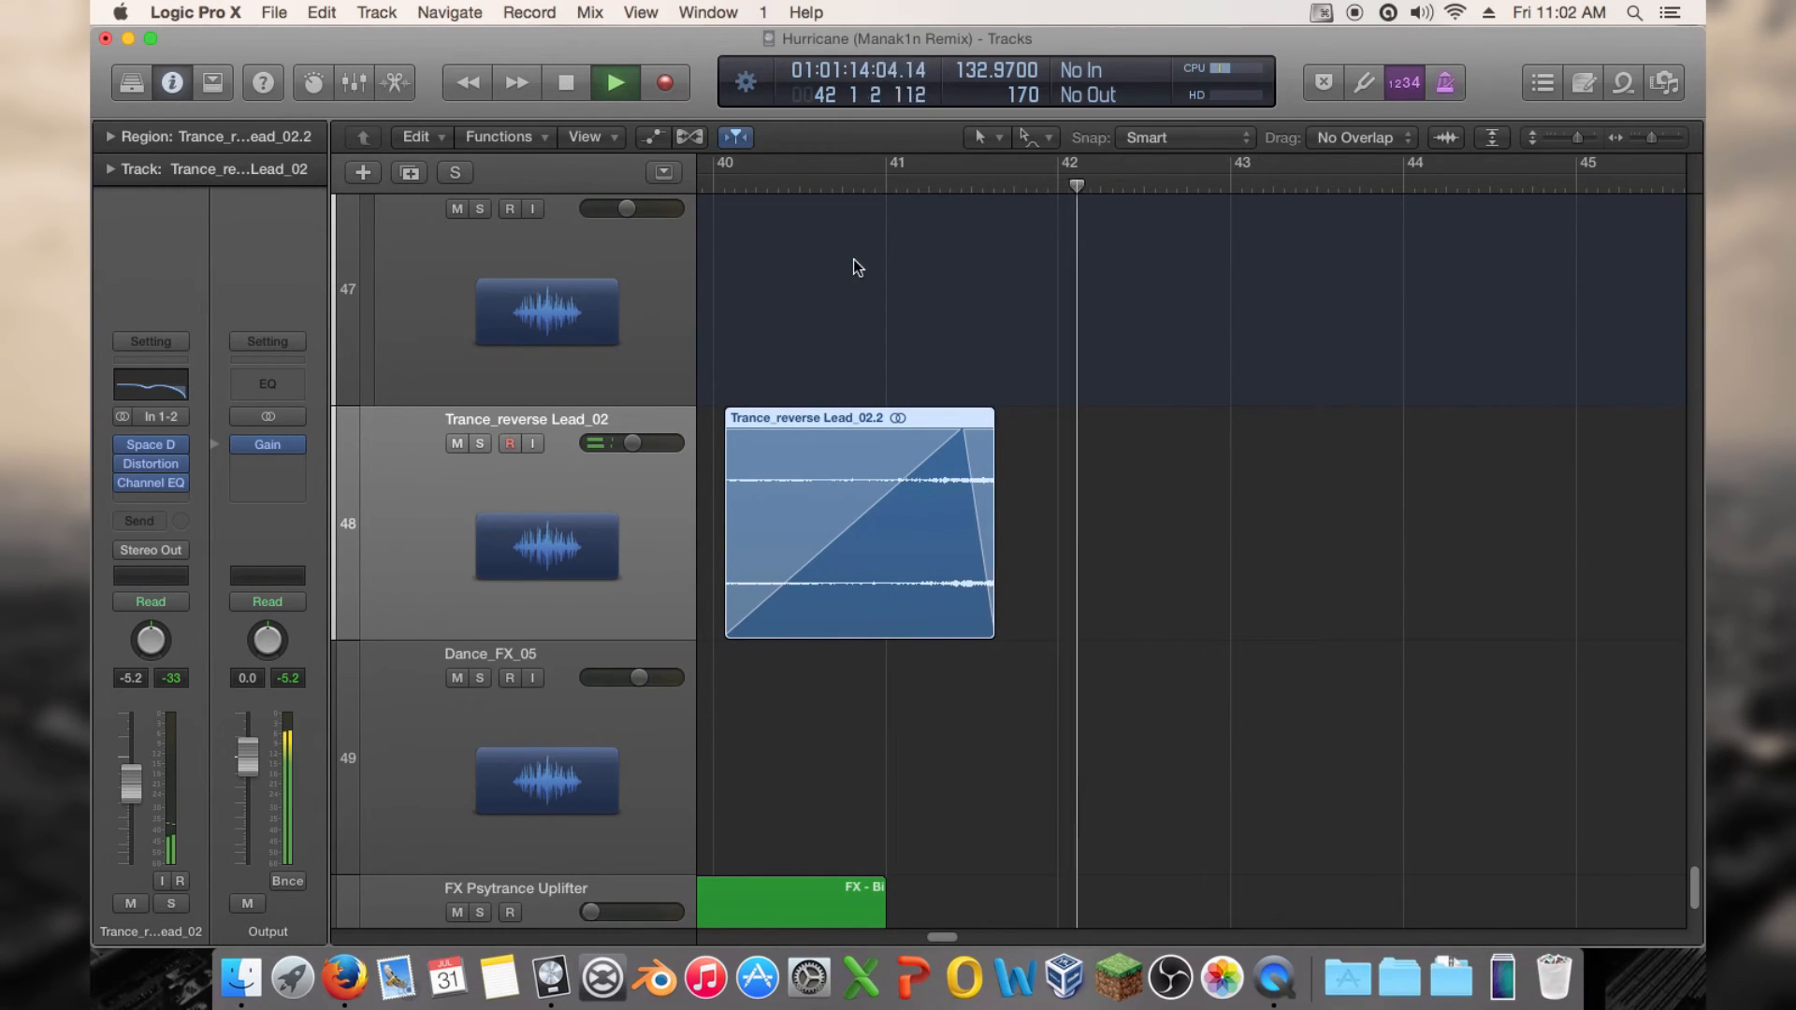
click(152, 482)
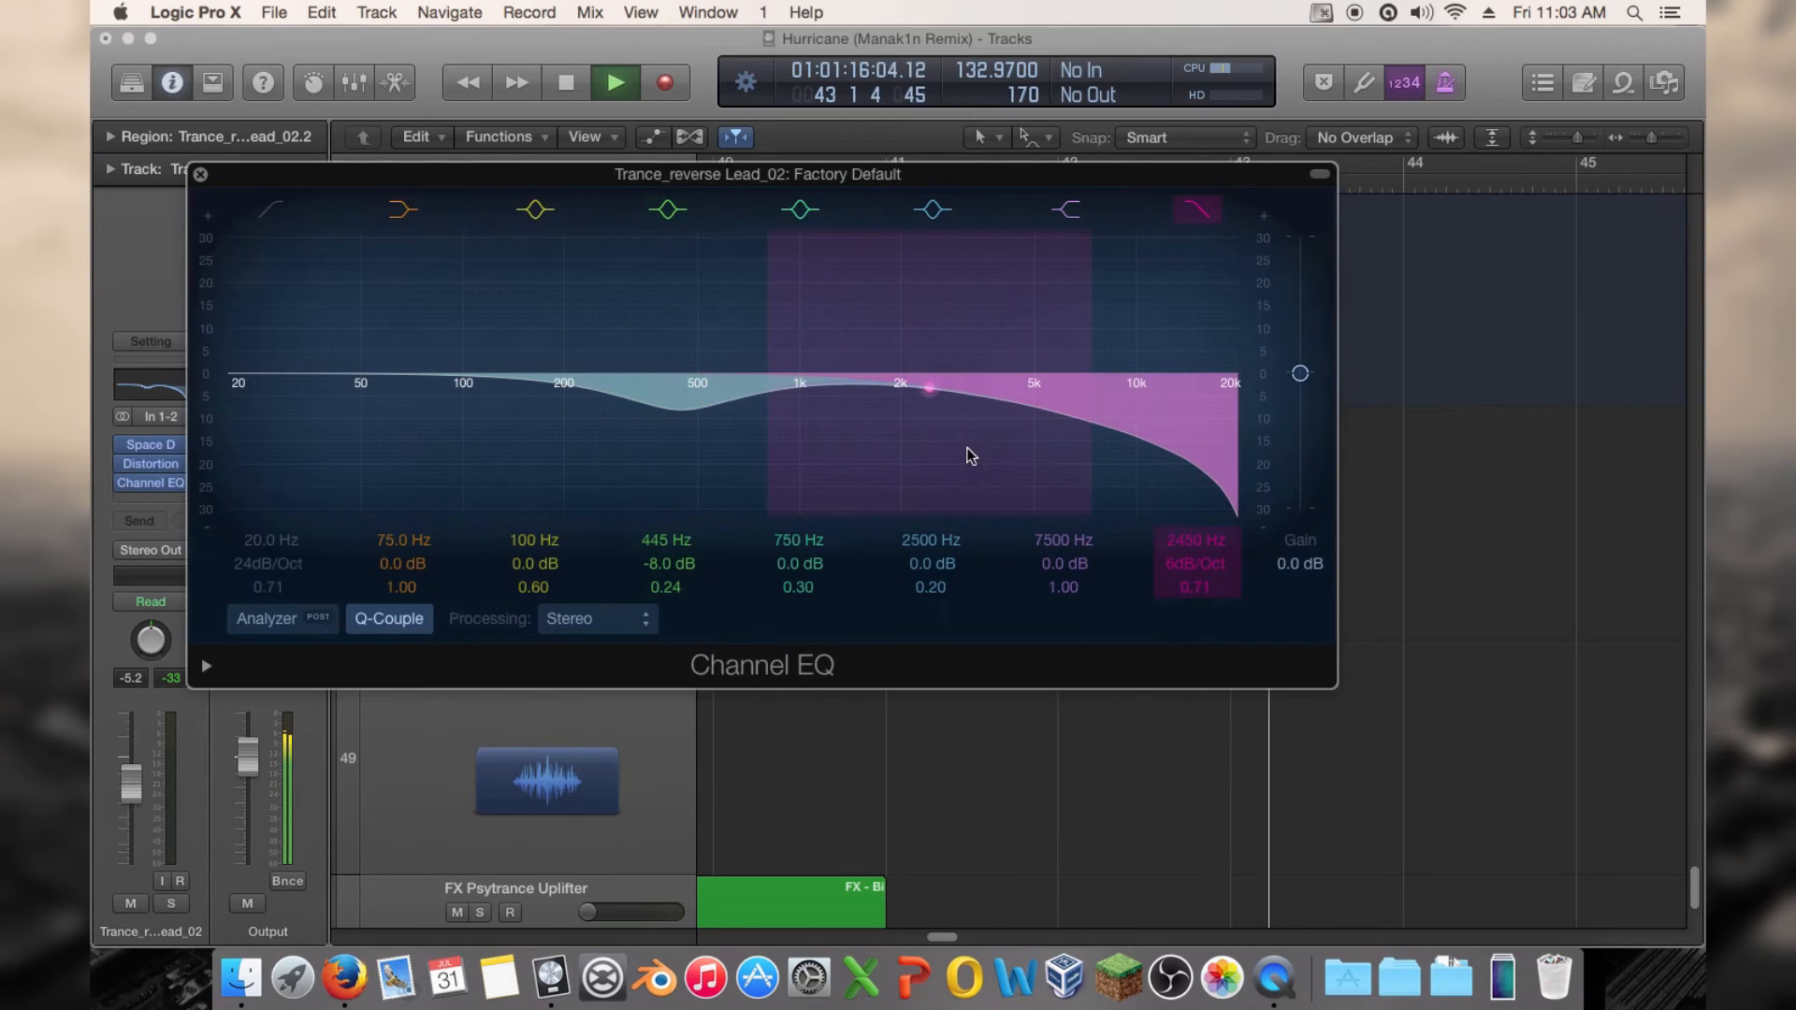
drag(966, 453, 1111, 437)
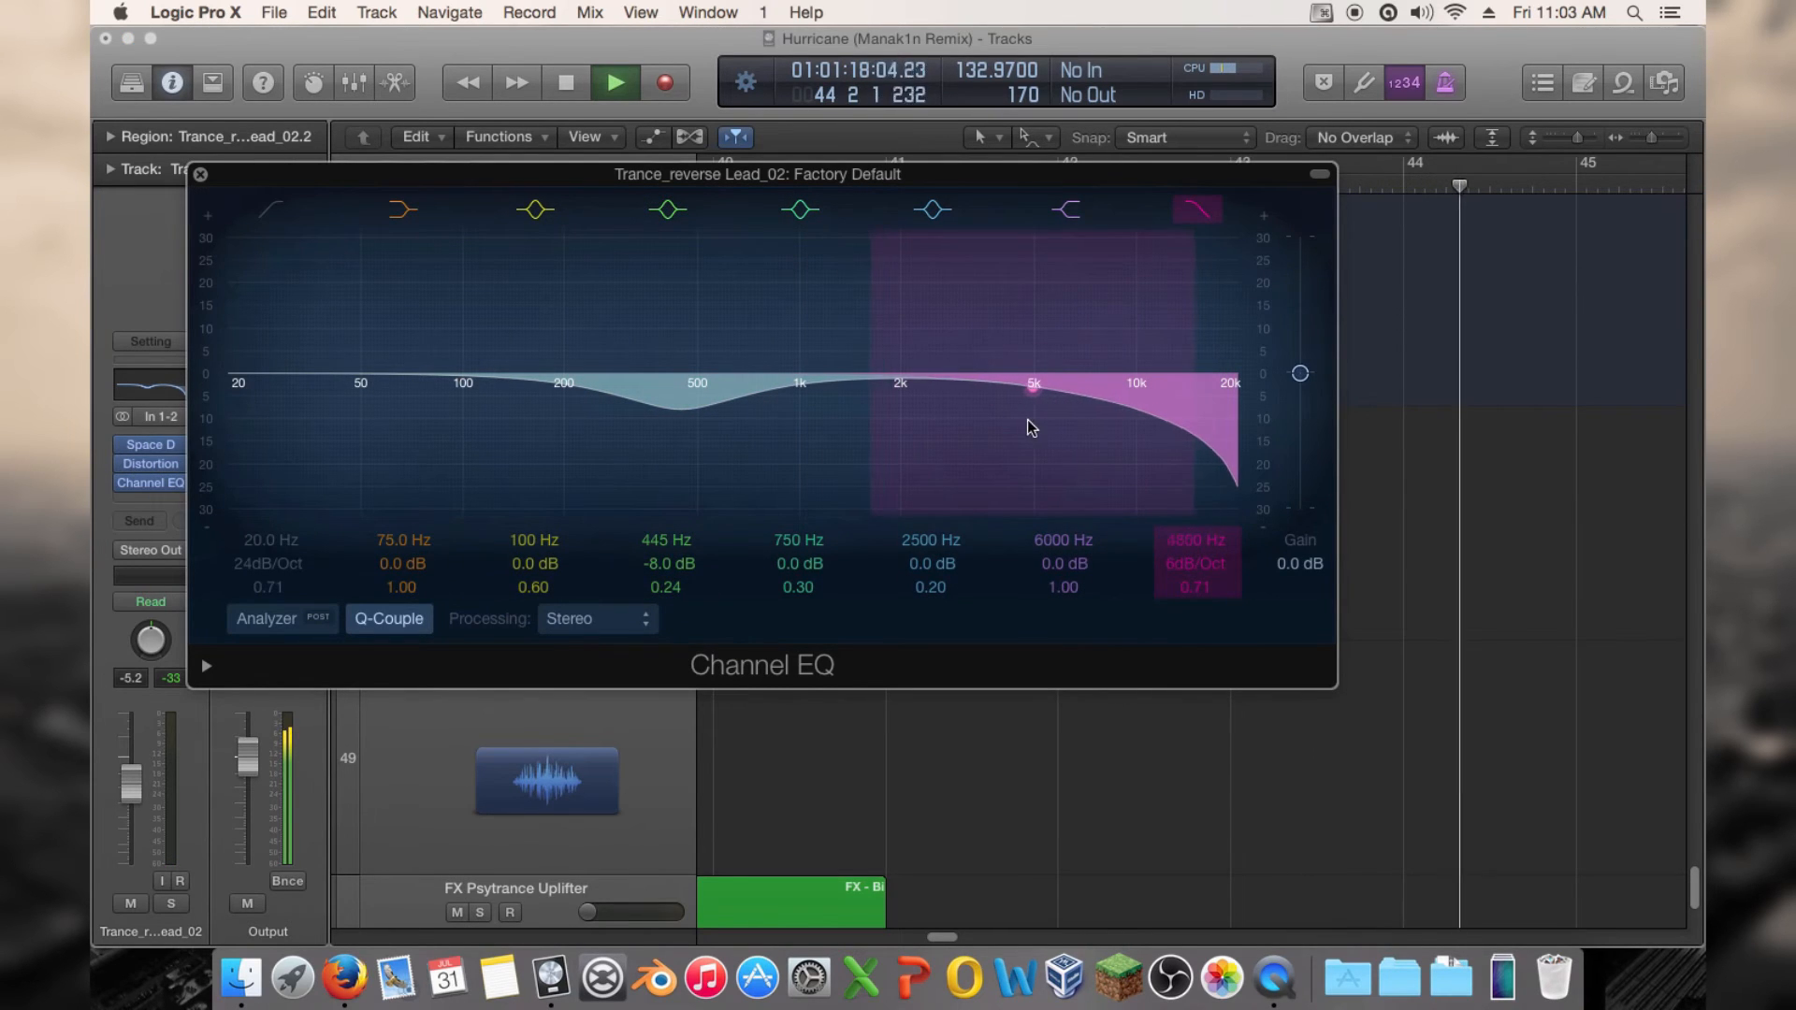
click(201, 175)
key(space)
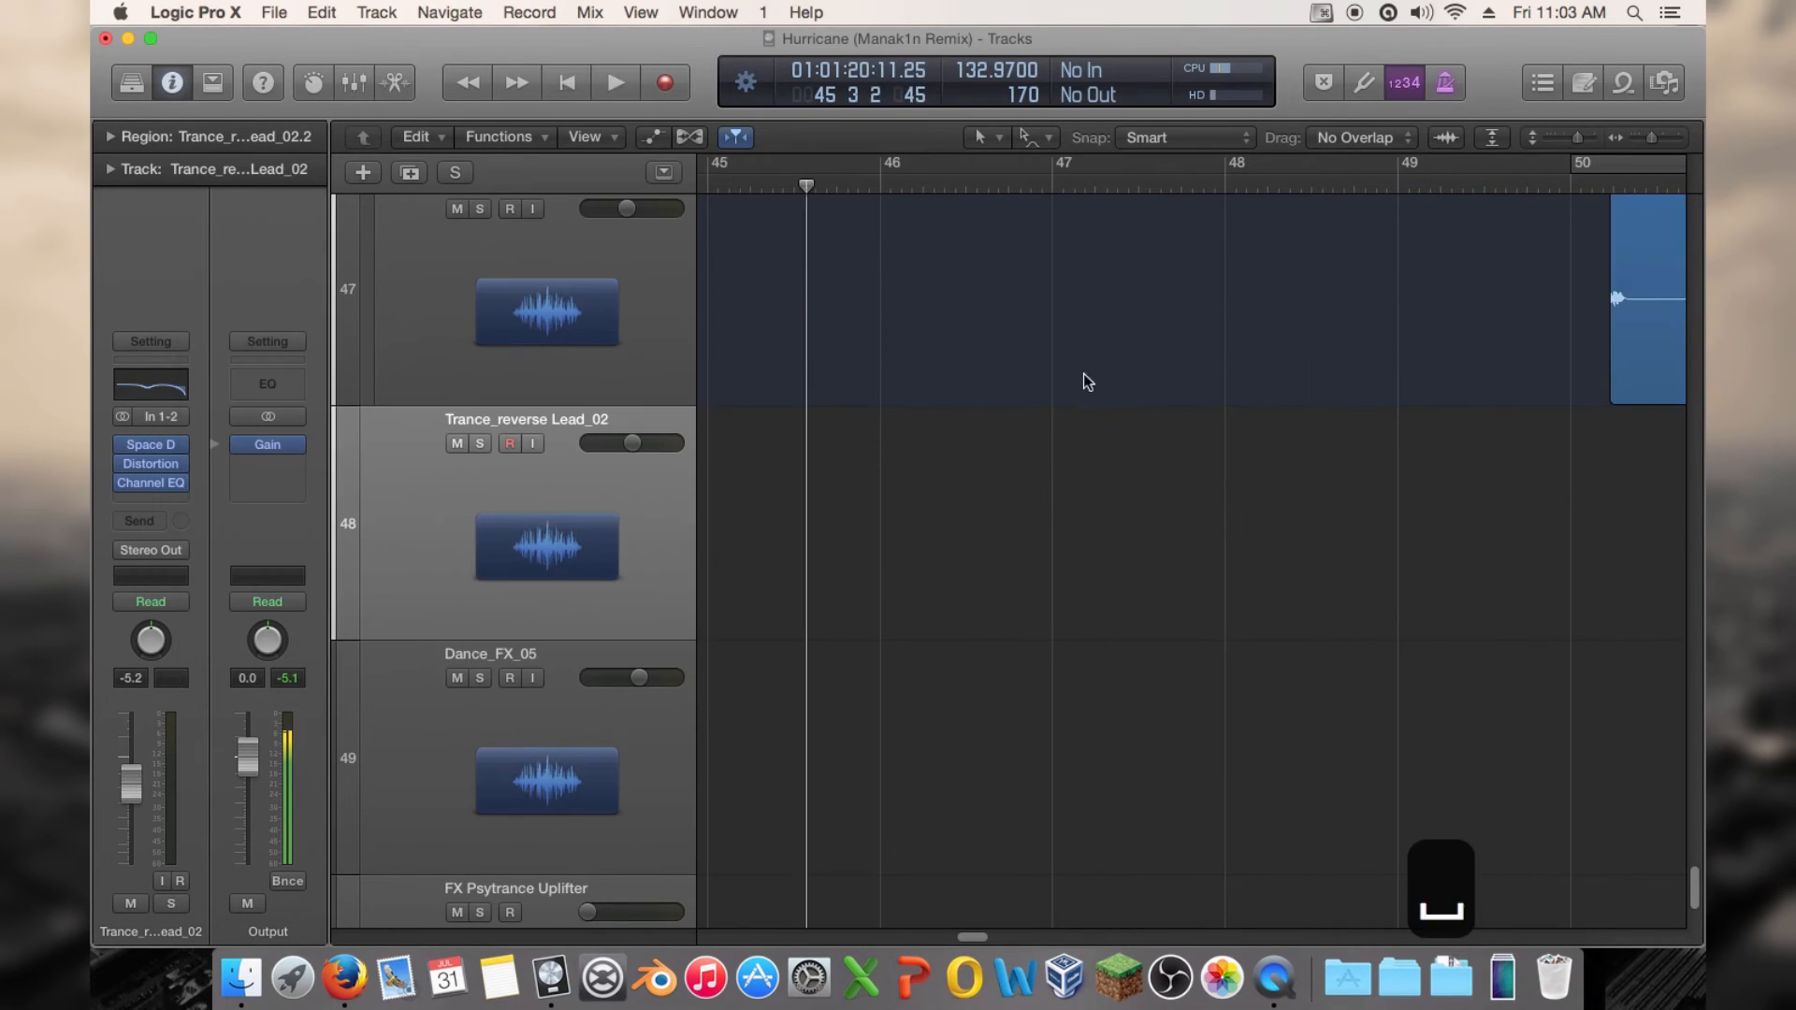
Replay the re-equalized reverse lead from about bar 40.5 across the drop at bar 42
drag(973, 936, 939, 938)
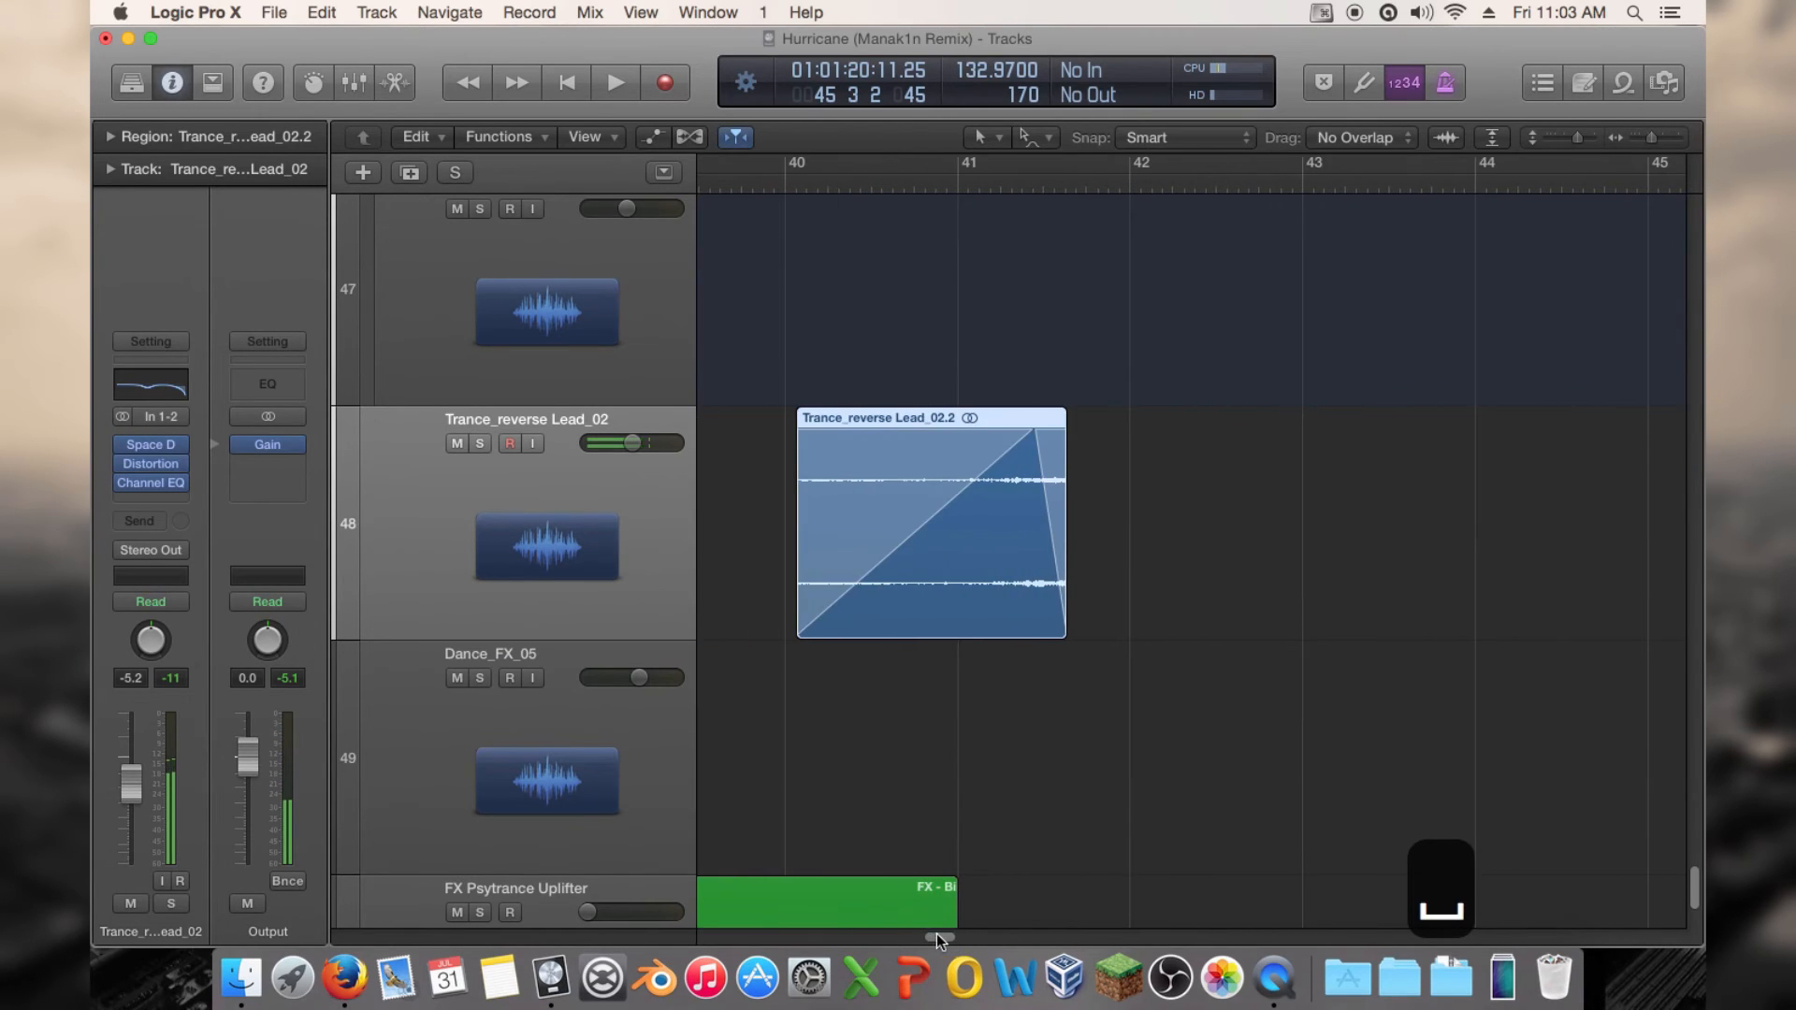
click(864, 184)
key(space)
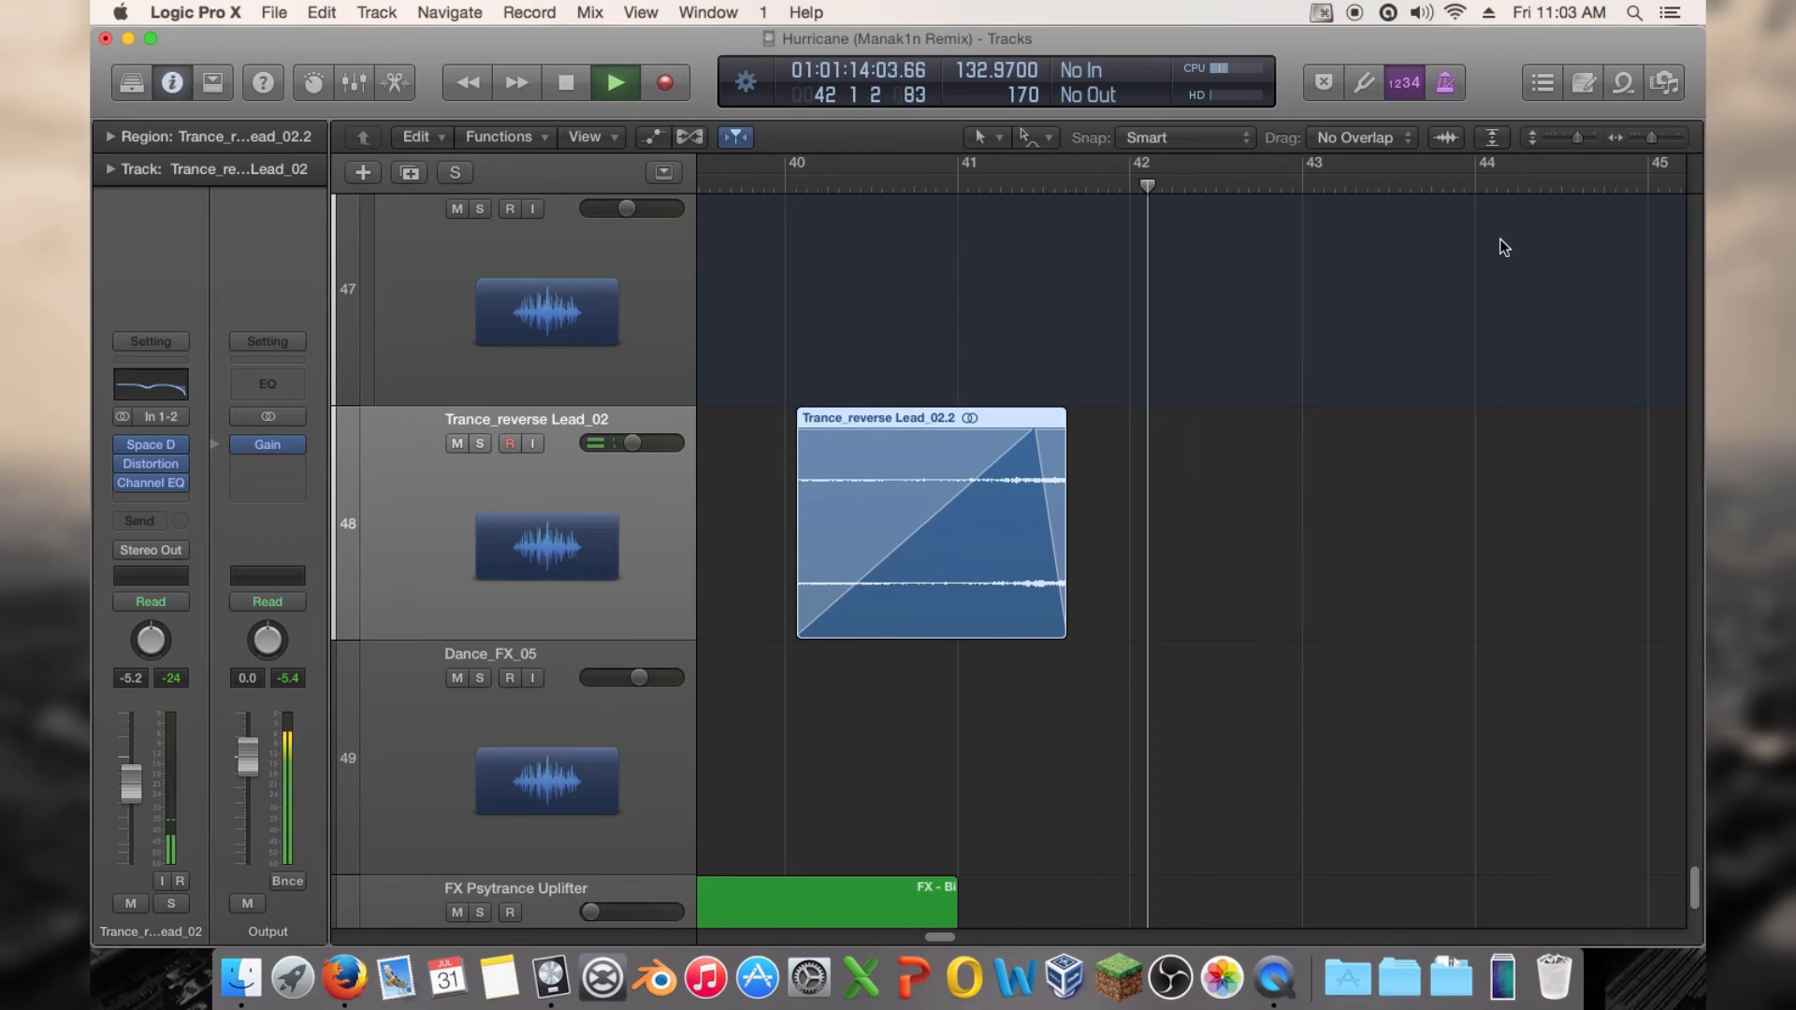
key(space)
Play the song from bar 23 with the whole arrangement in view to judge the build-up in context
drag(1577, 137, 1636, 137)
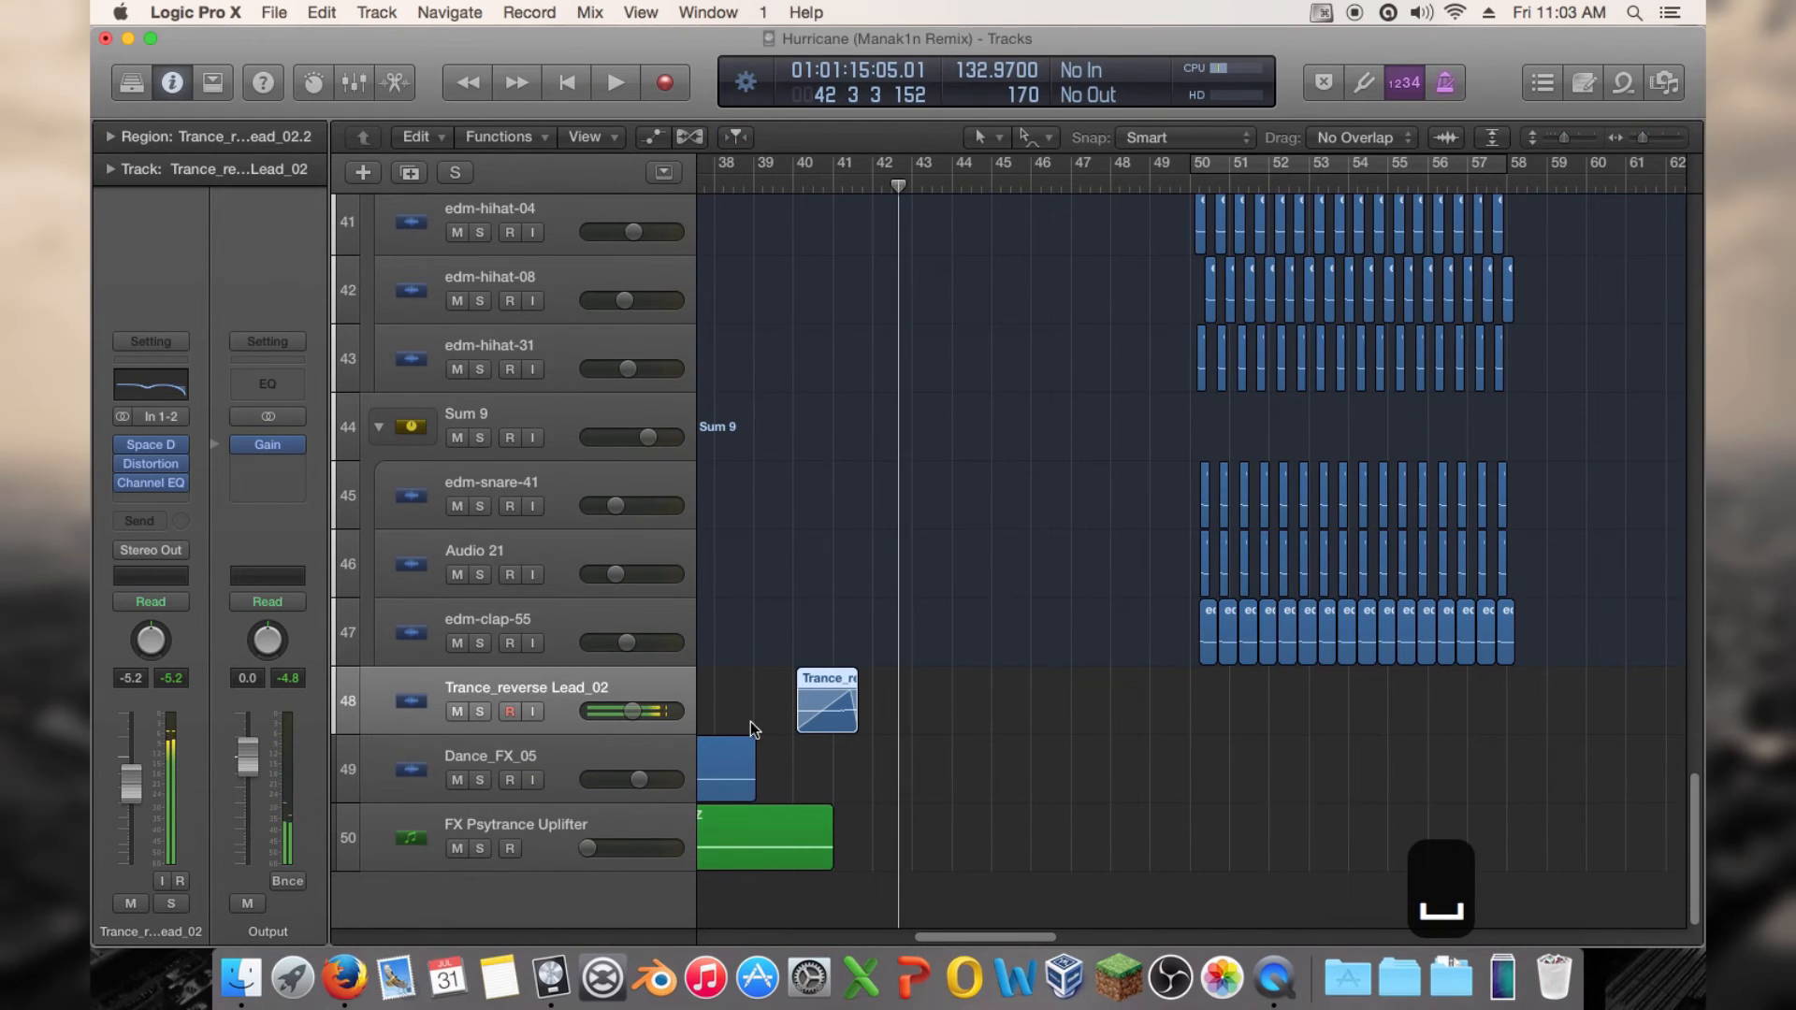
drag(996, 938, 912, 936)
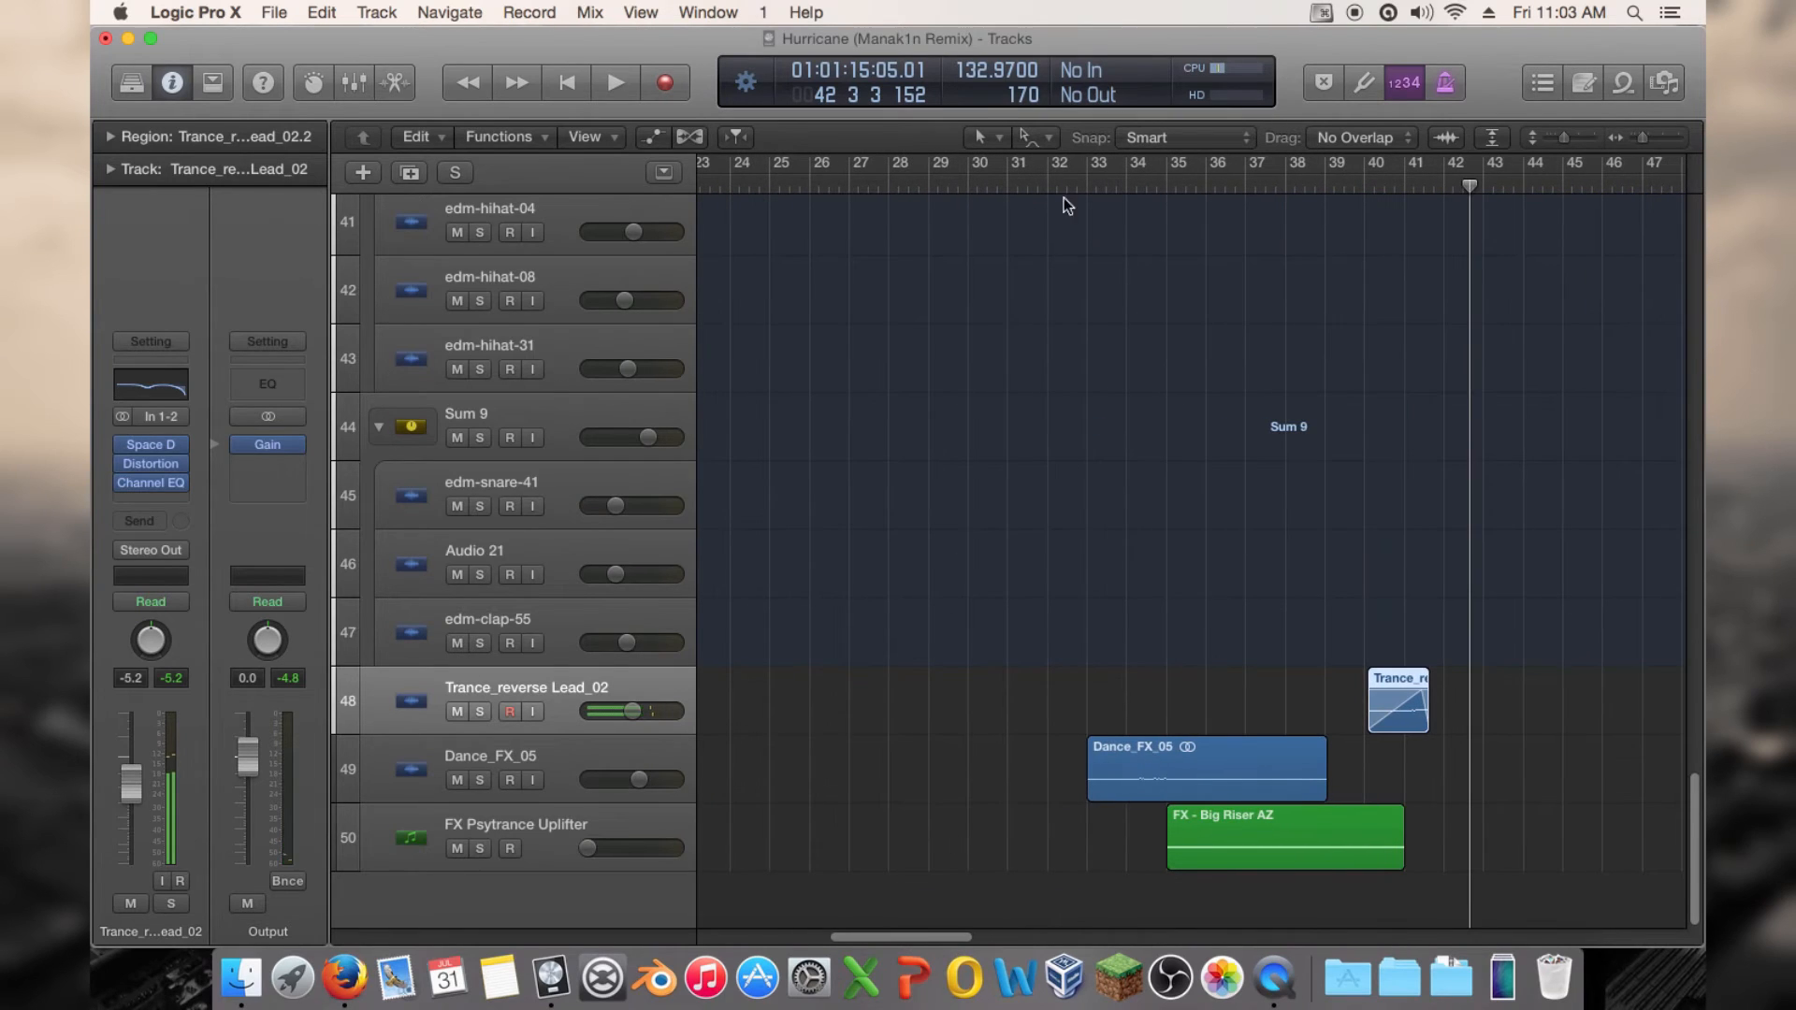
click(700, 183)
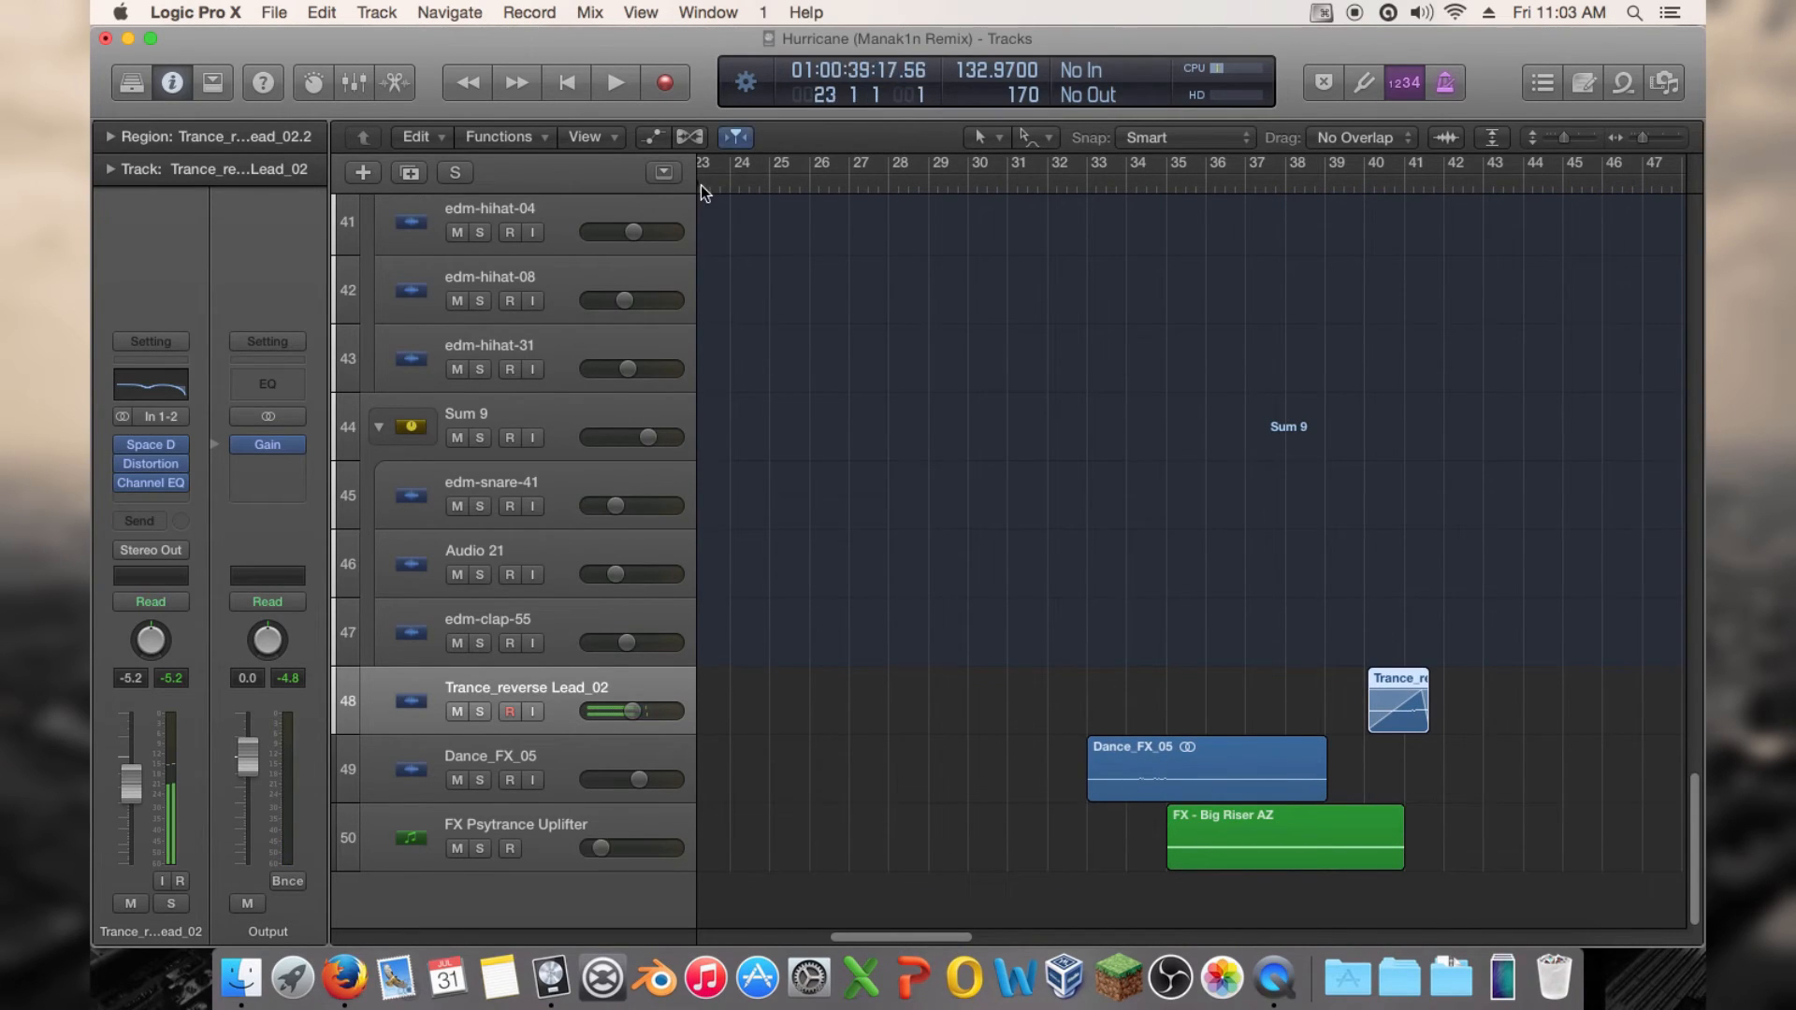
key(space)
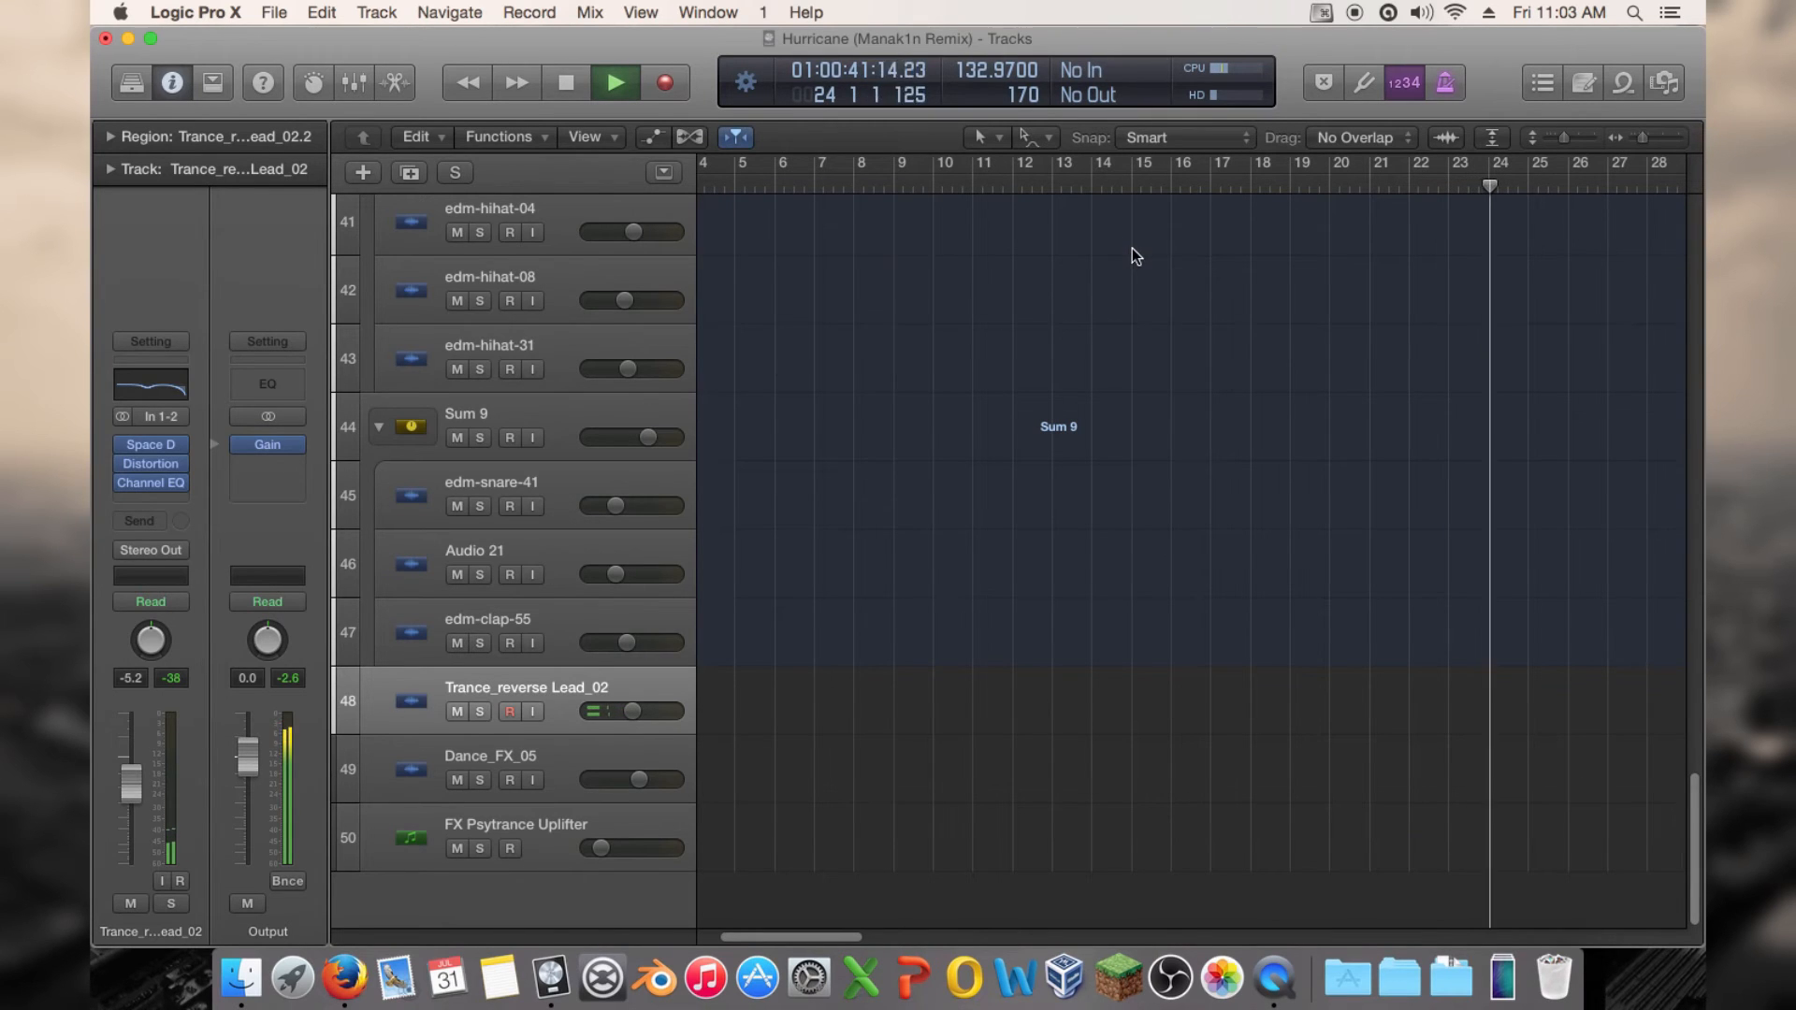
drag(1637, 142, 1546, 137)
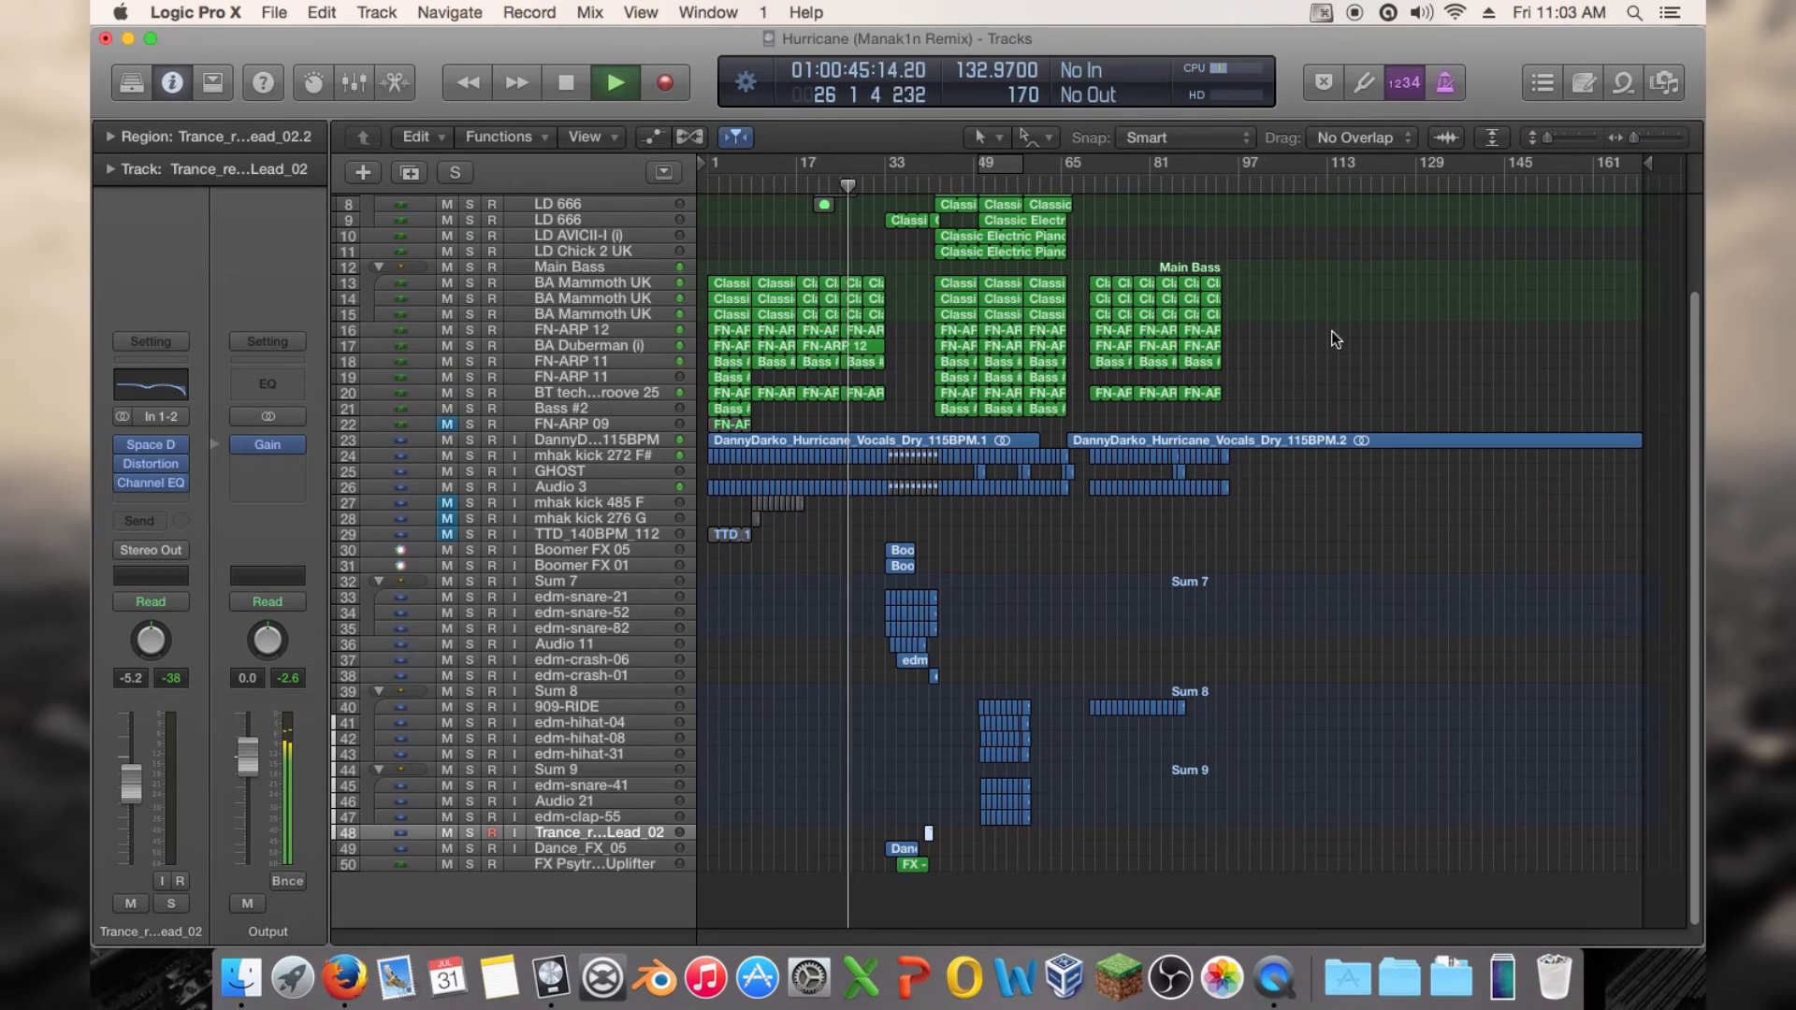
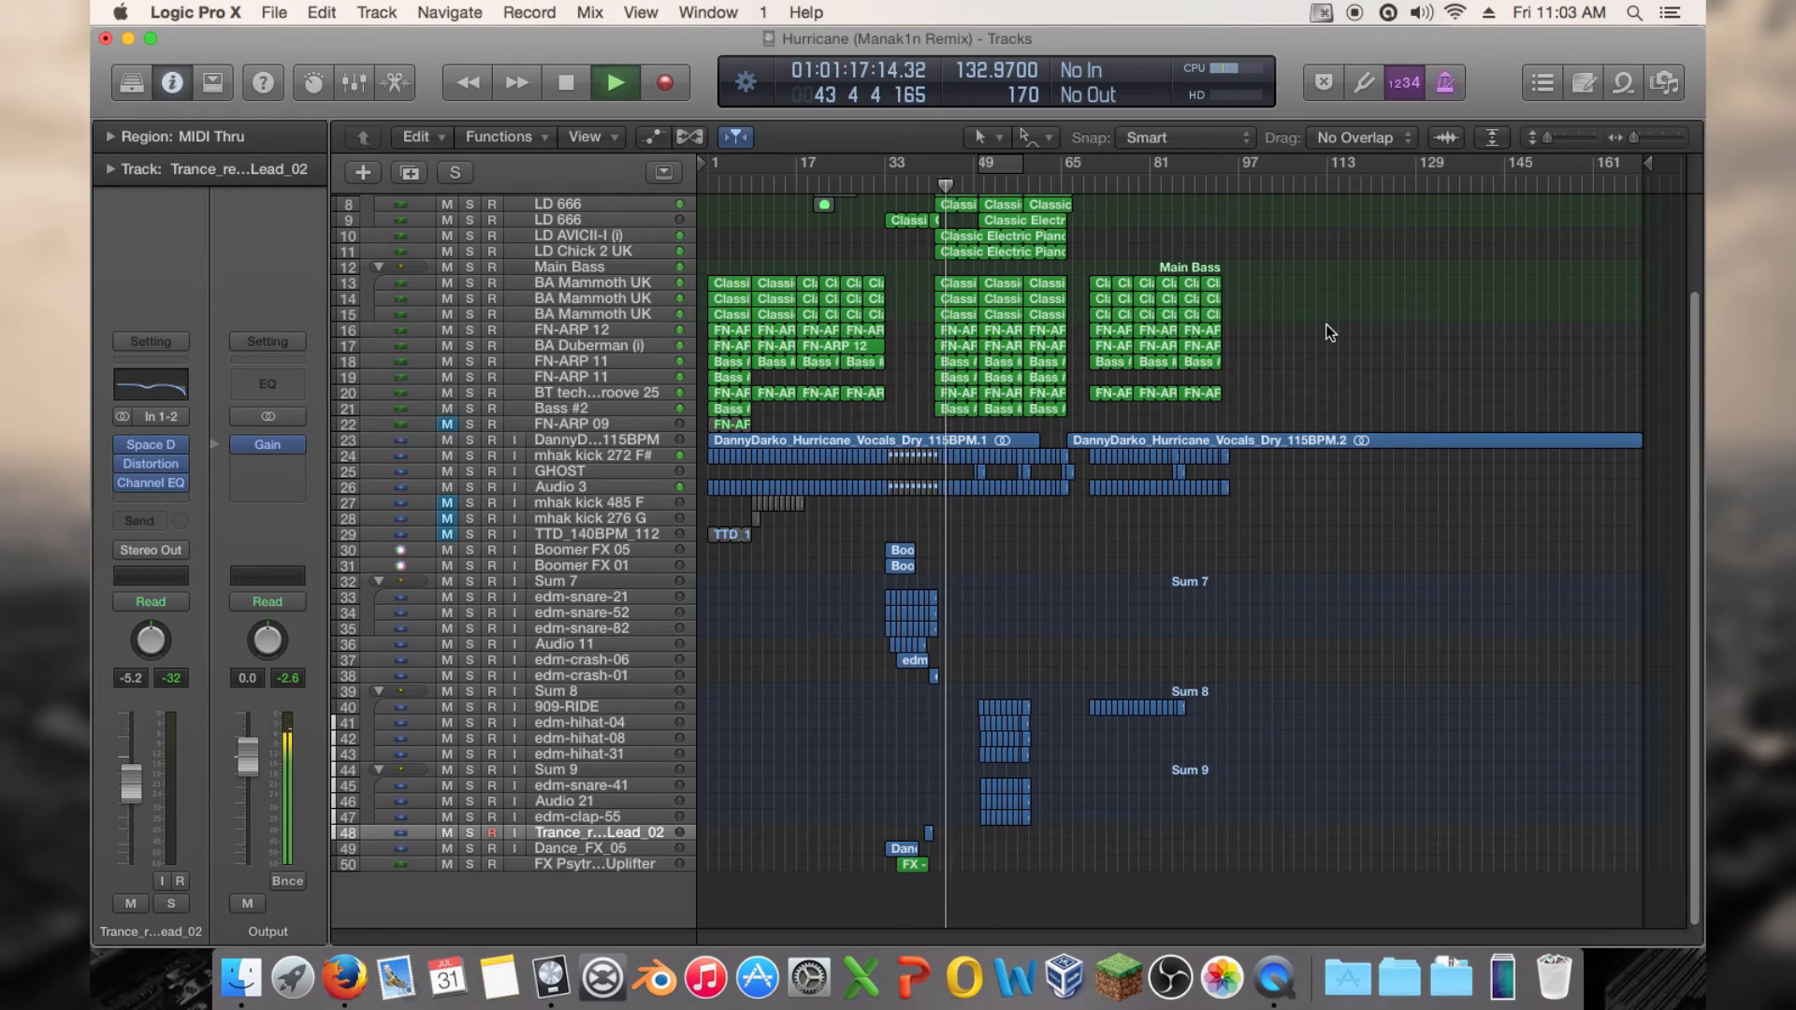
Stop playback and copy all build-up regions starting at bar 33 to bar 94, including their automation data
key(space)
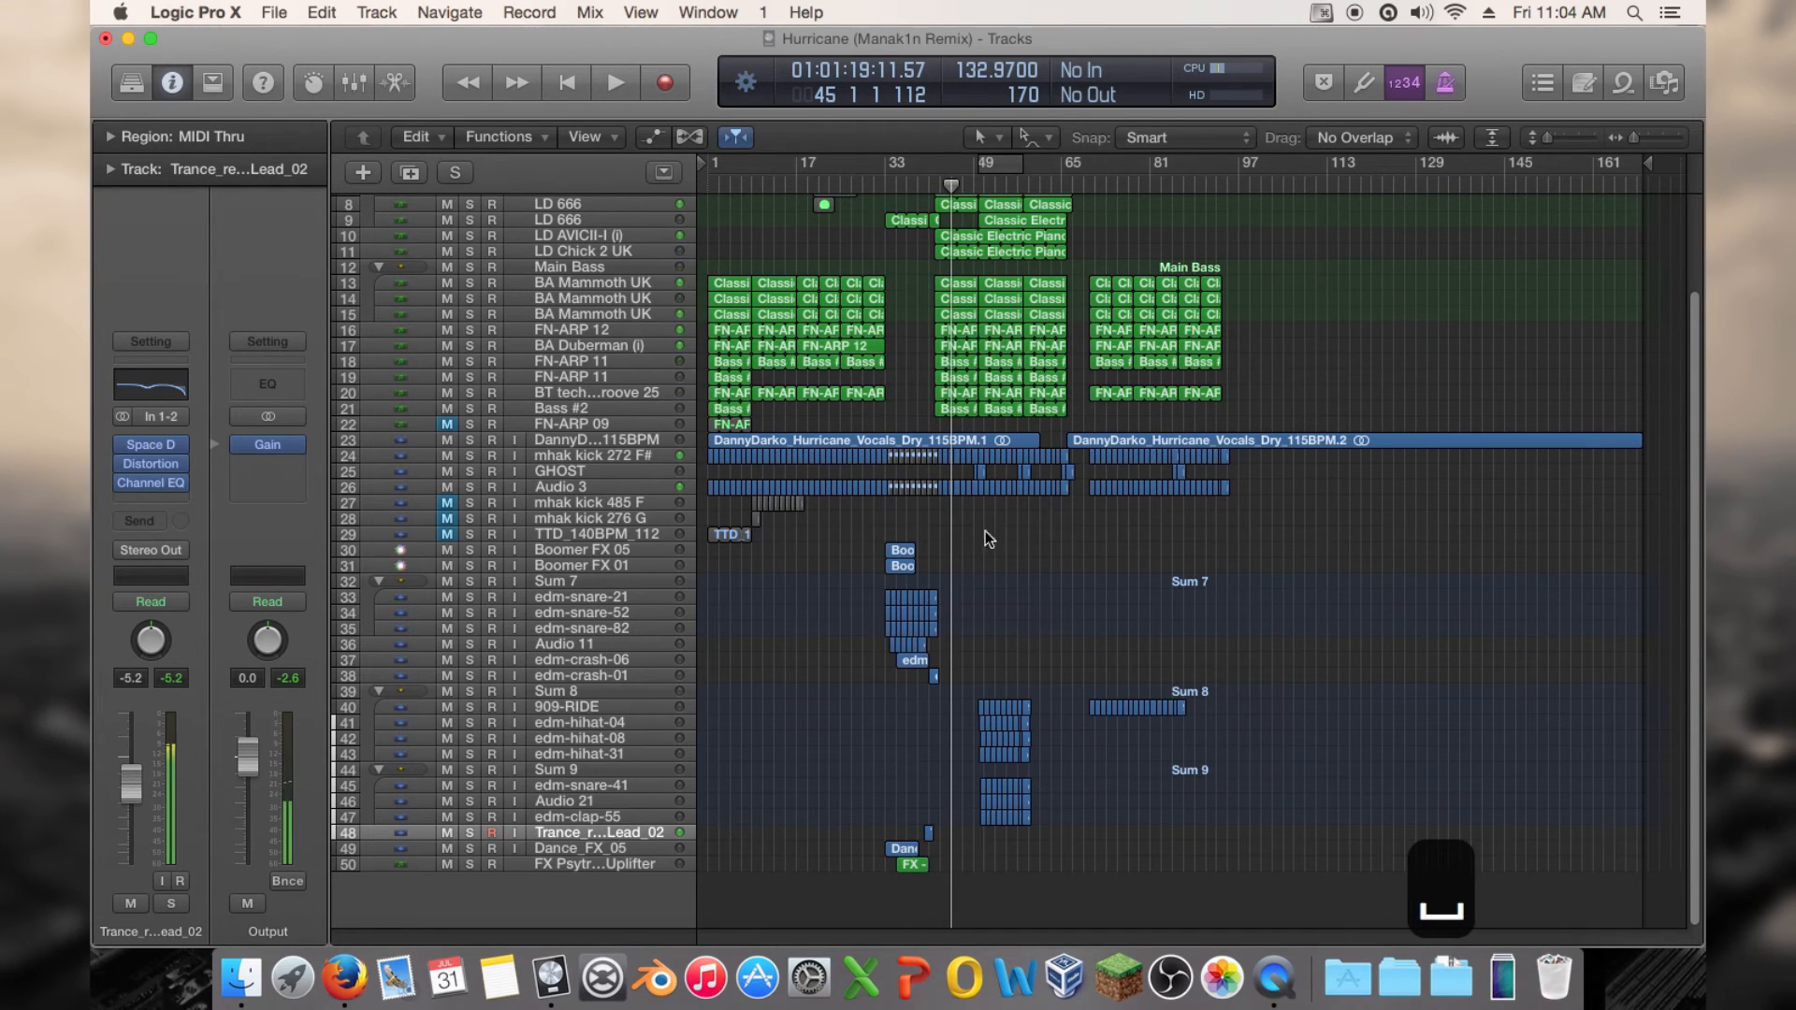
drag(913, 593, 958, 917)
scroll(969, 795, up, 3)
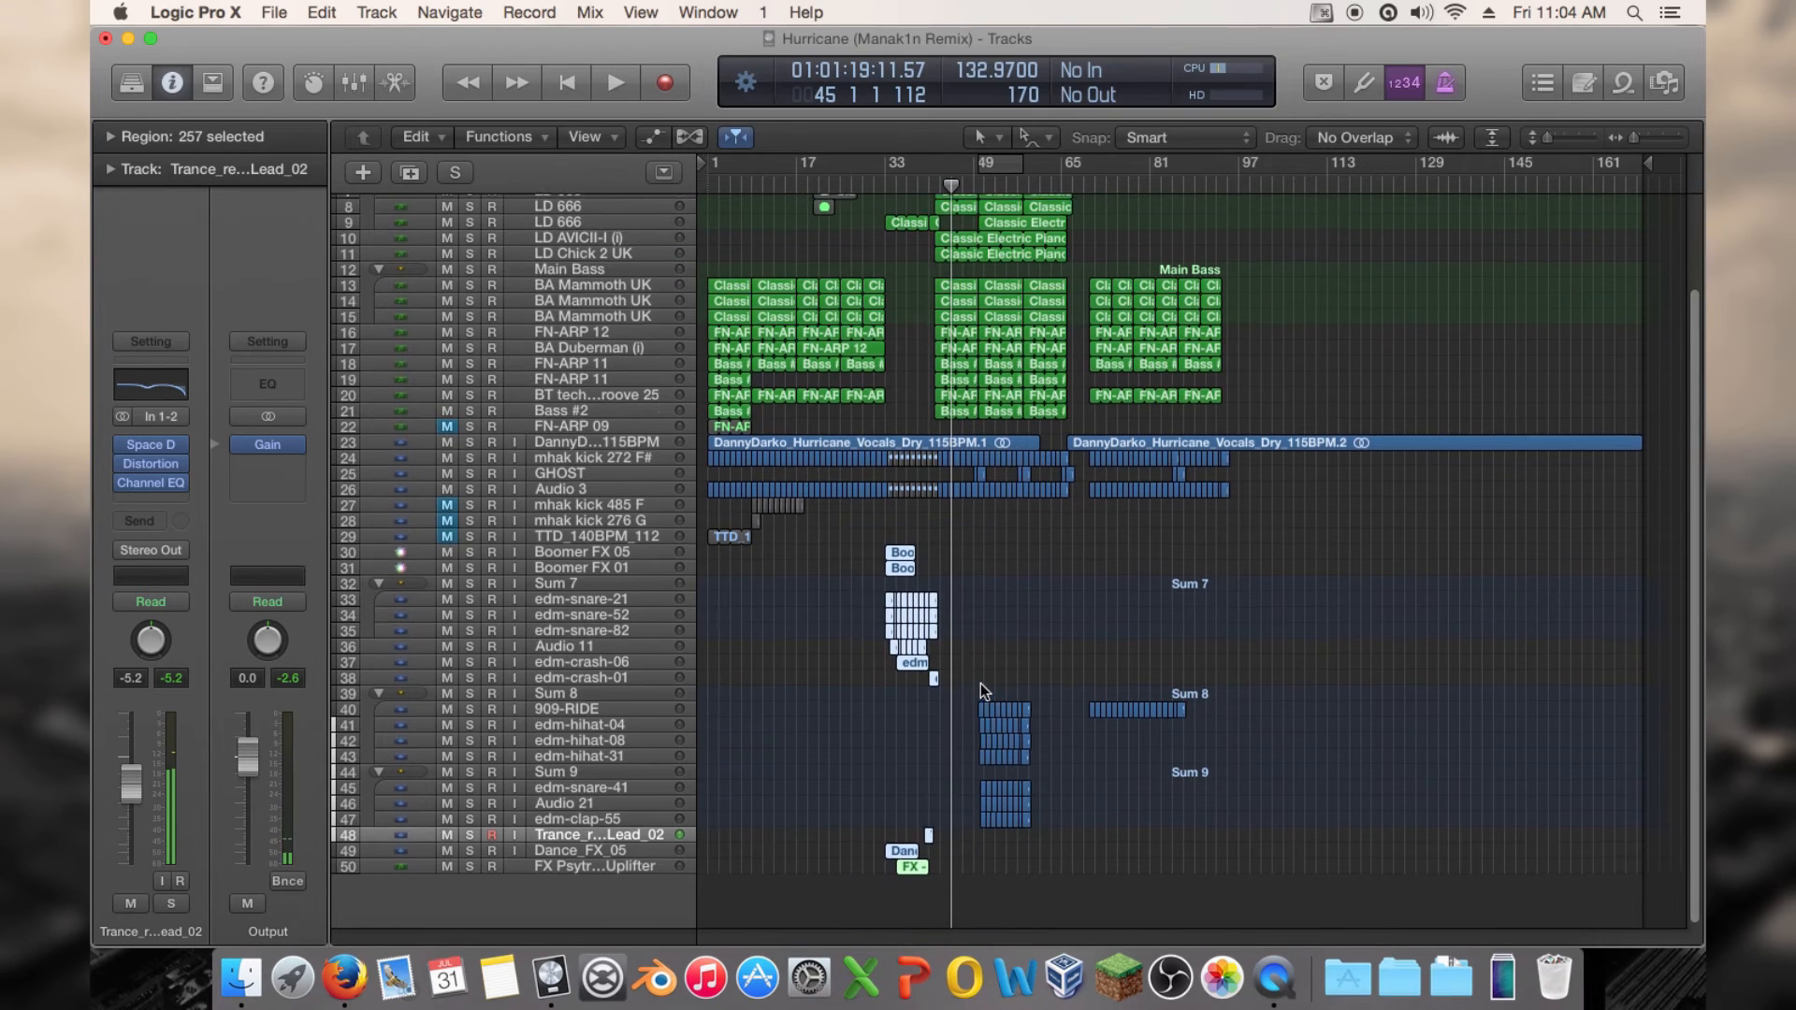
drag(906, 214, 903, 367)
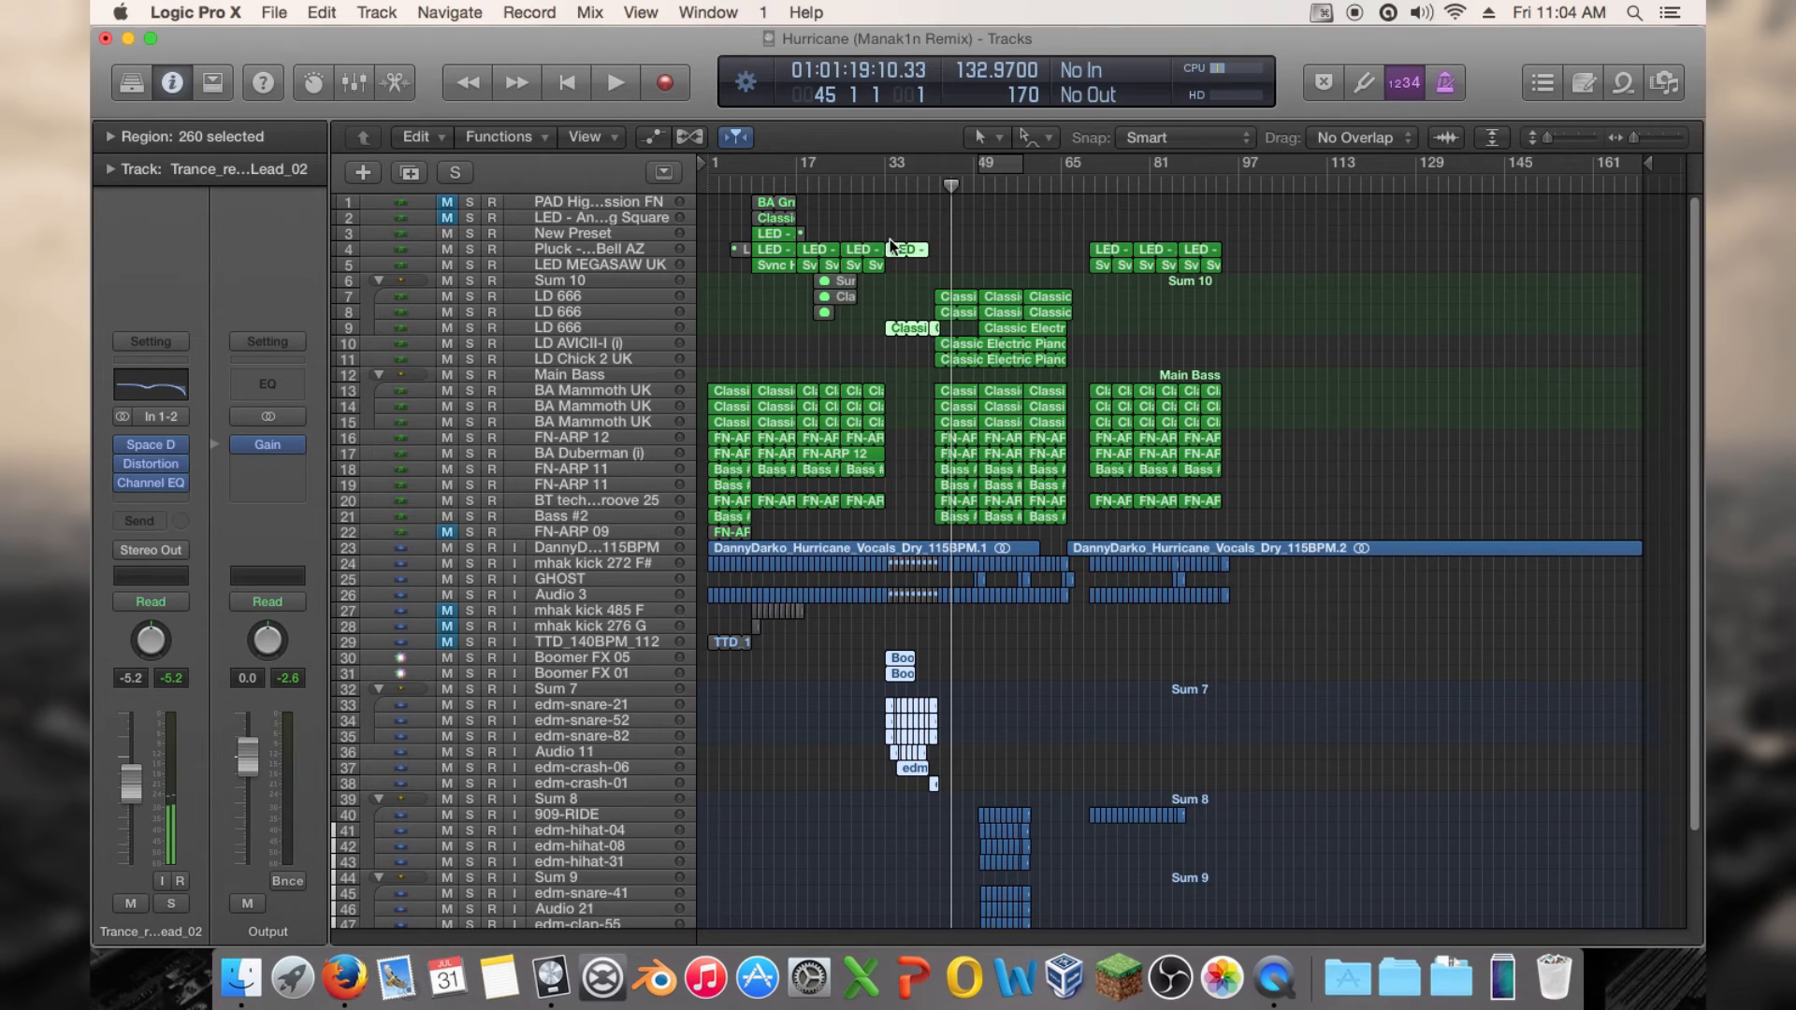
alt+drag(896, 255, 1229, 254)
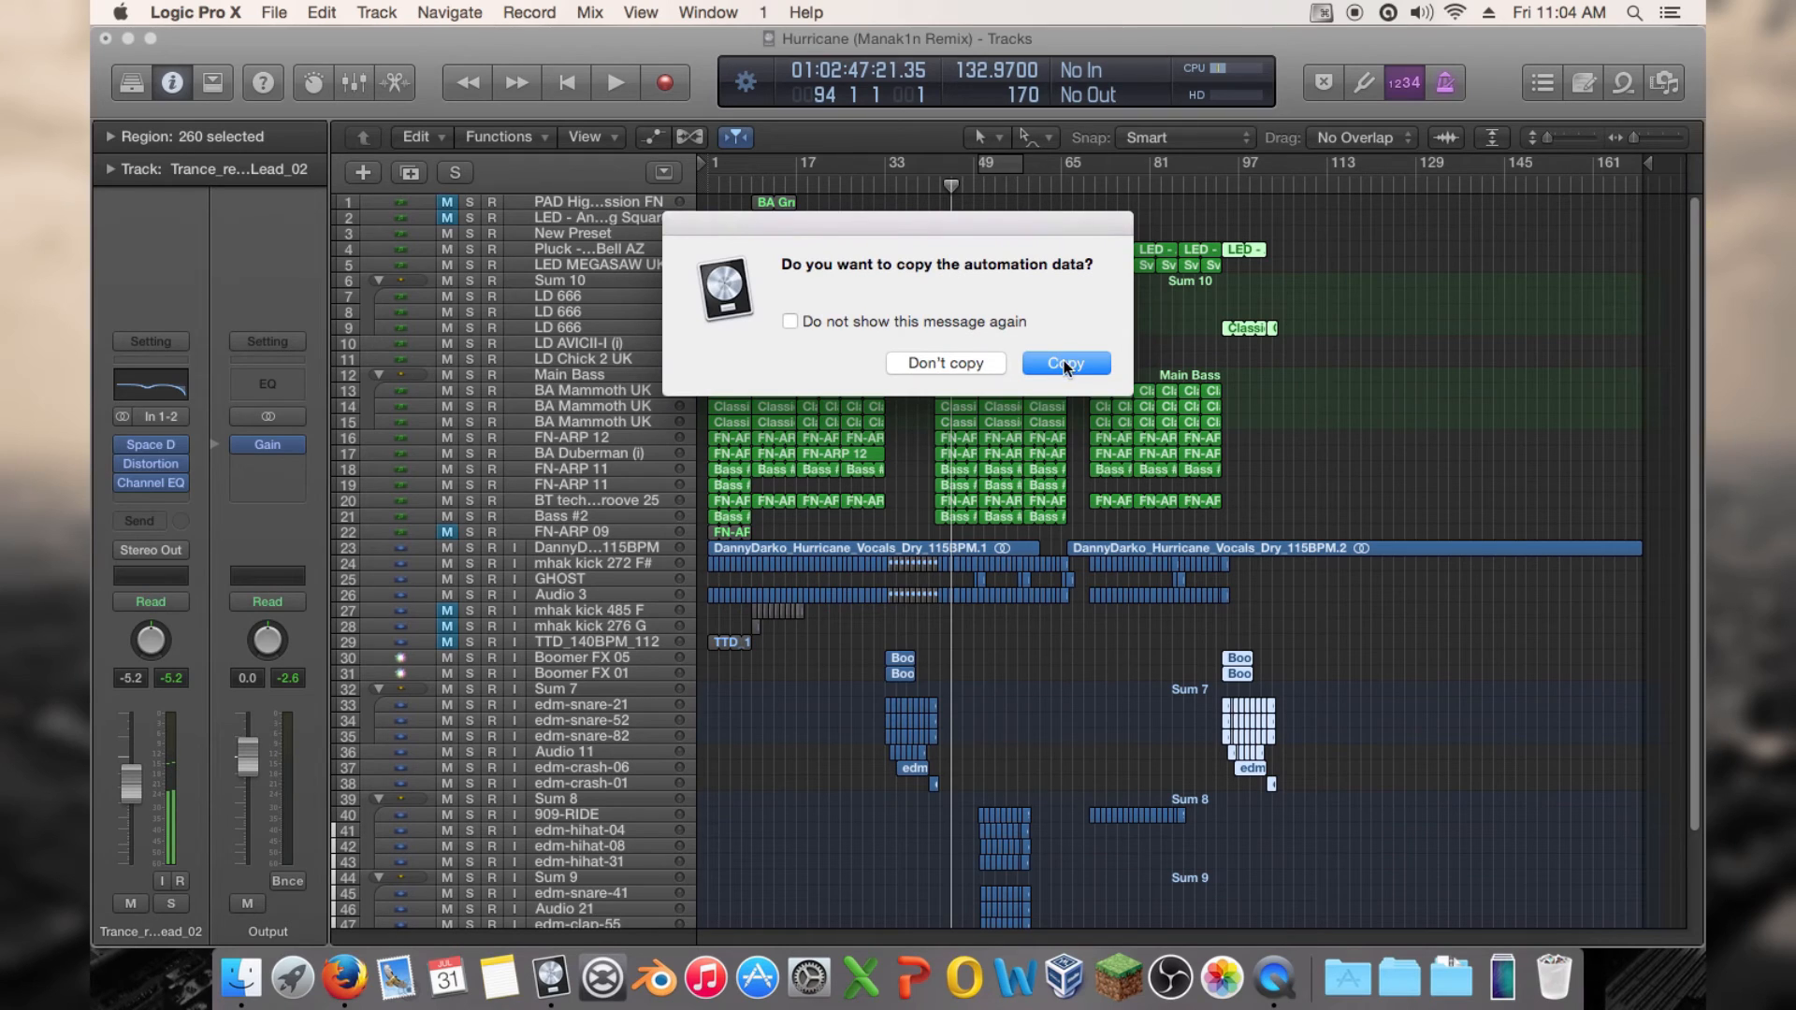
click(1080, 364)
Play from bar 91 through the copied build-up and examine the volume and filter automation on its tracks
click(1206, 187)
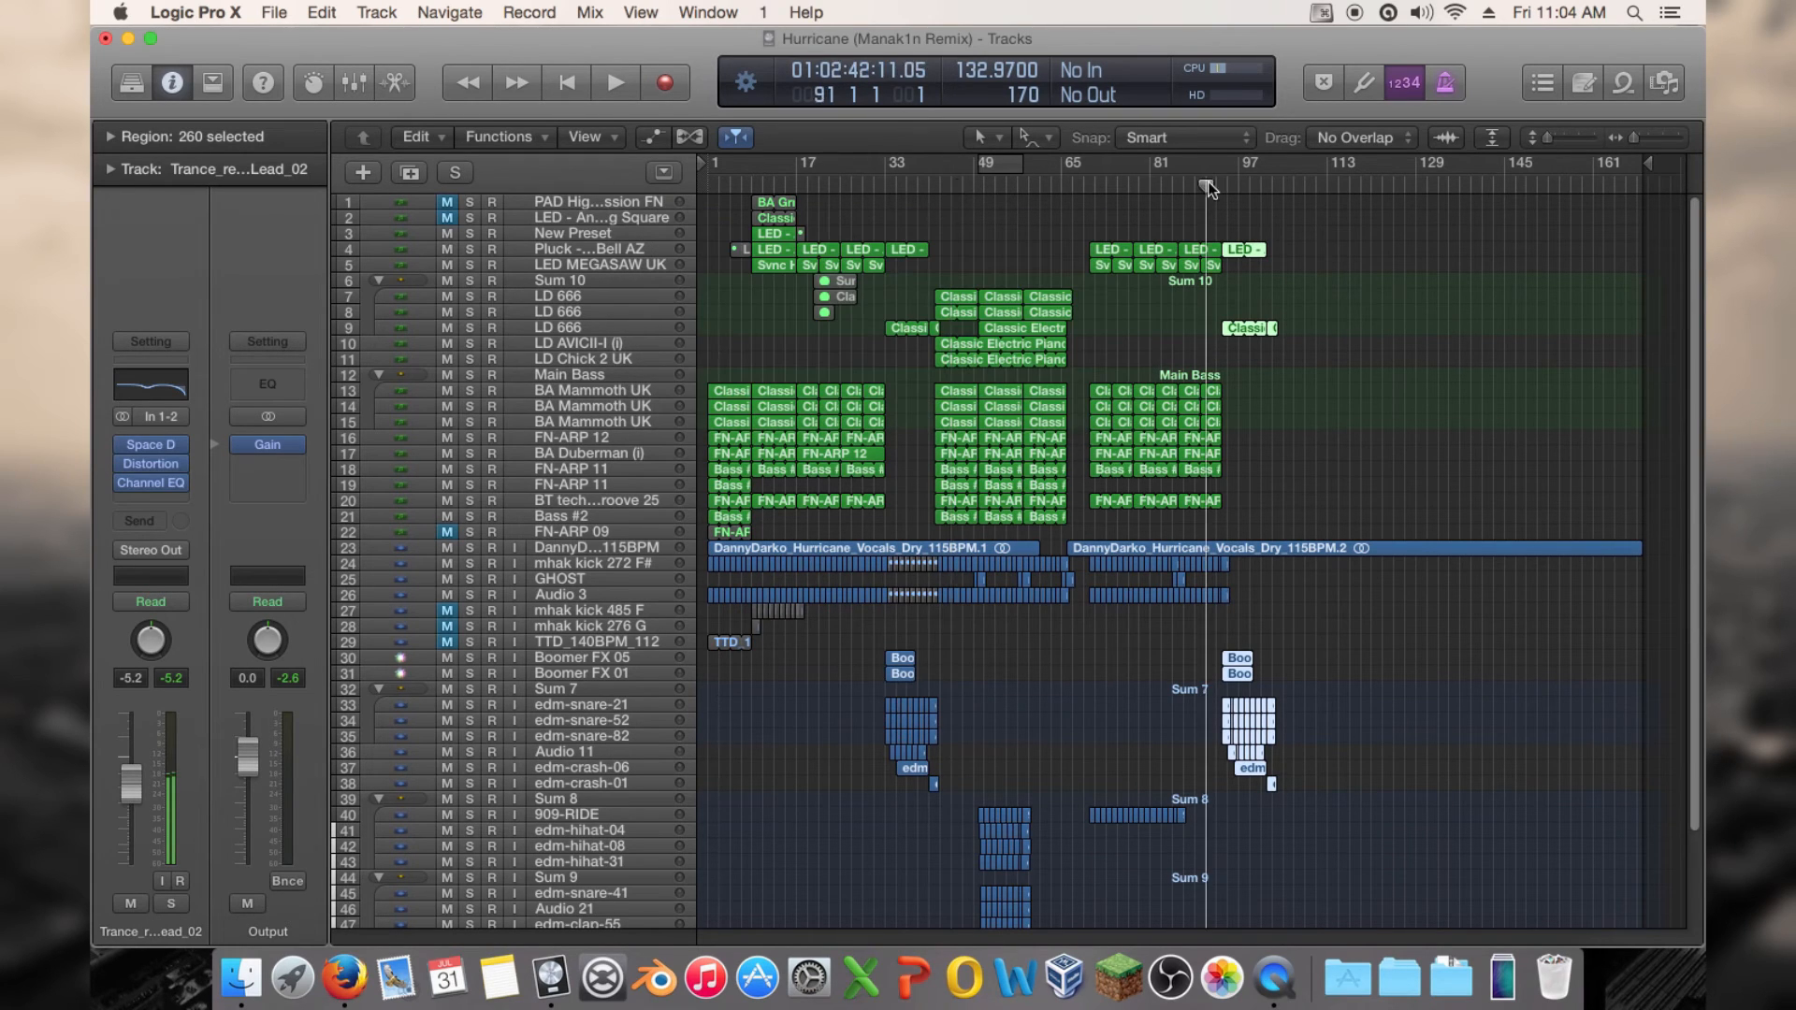
key(space)
scroll(1323, 306, down, 4)
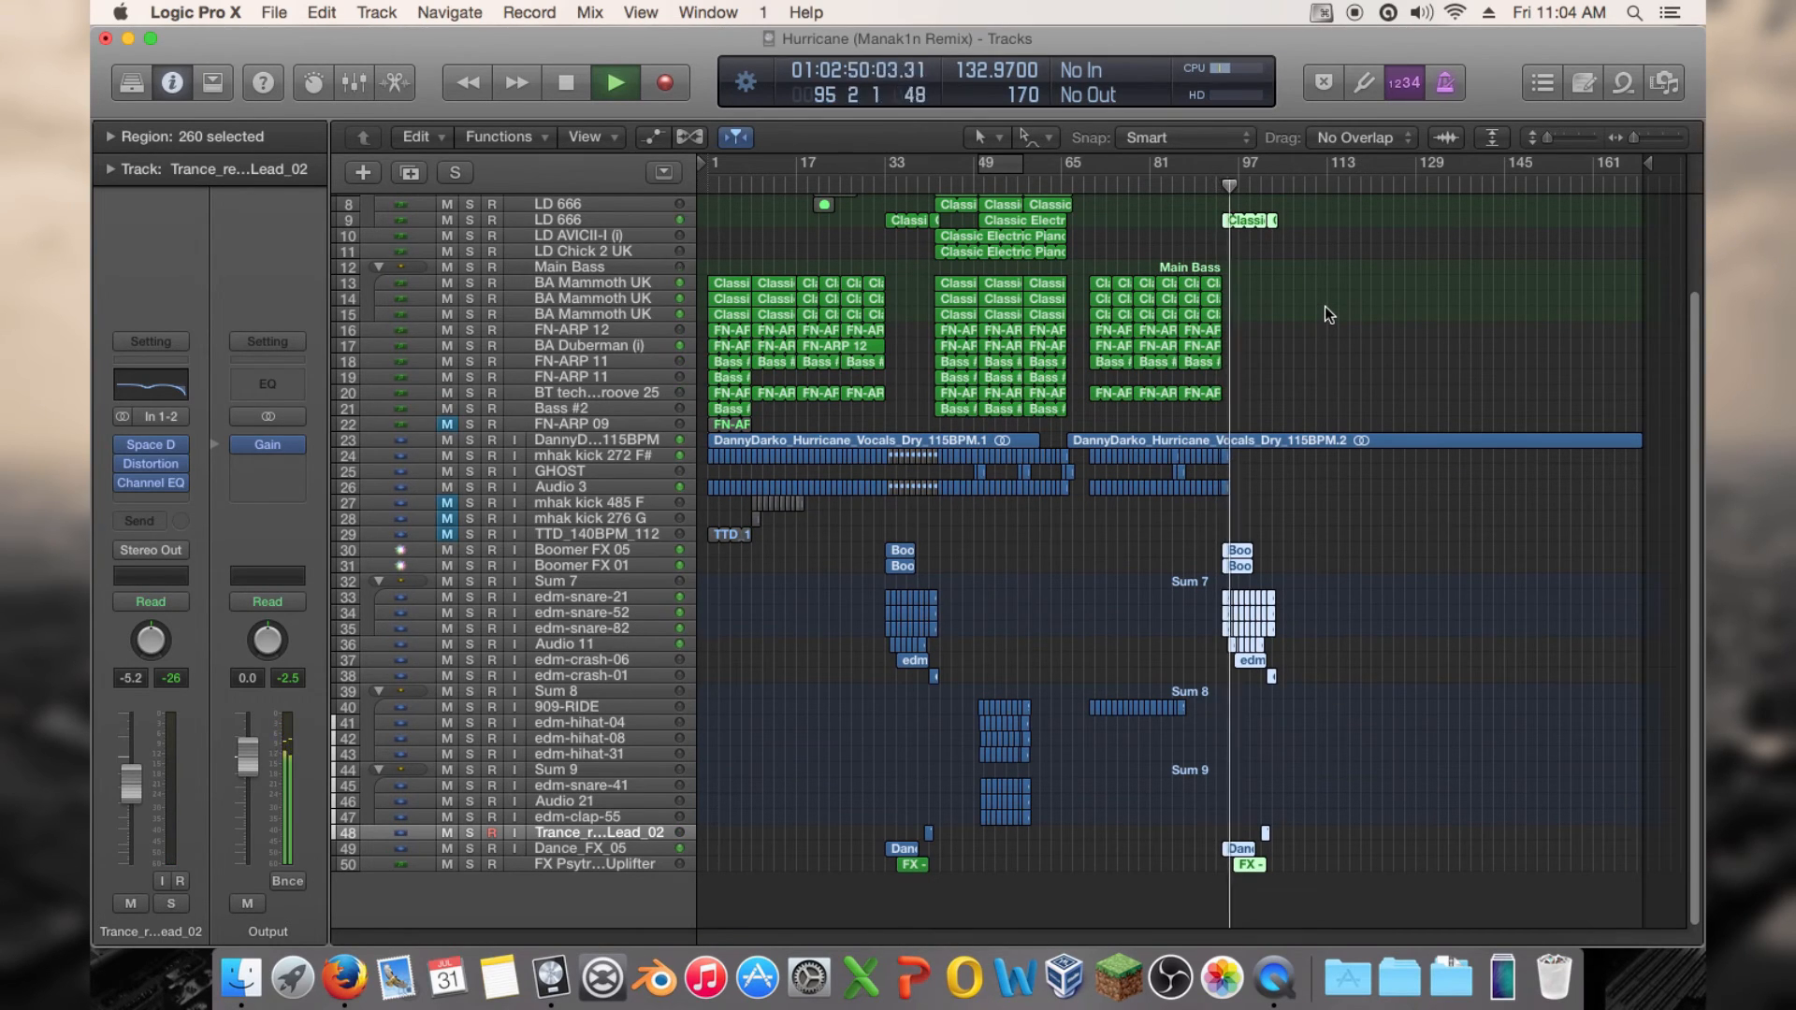
click(964, 524)
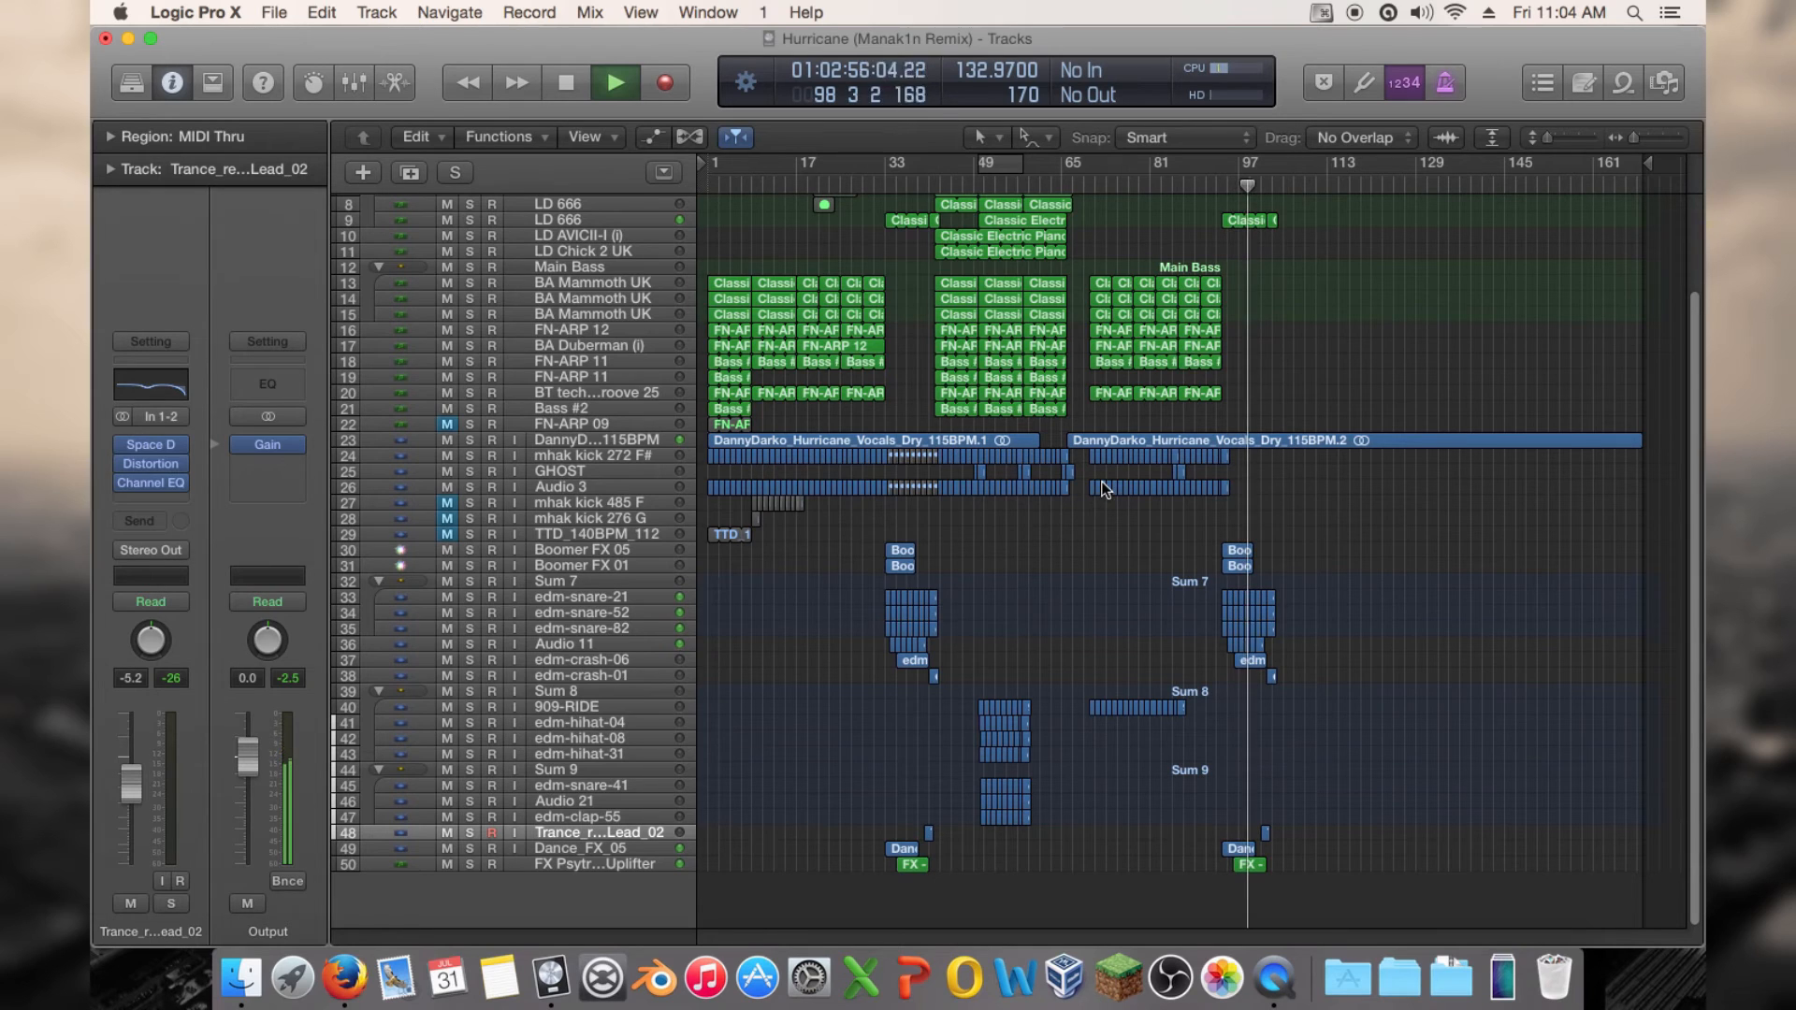
key(a)
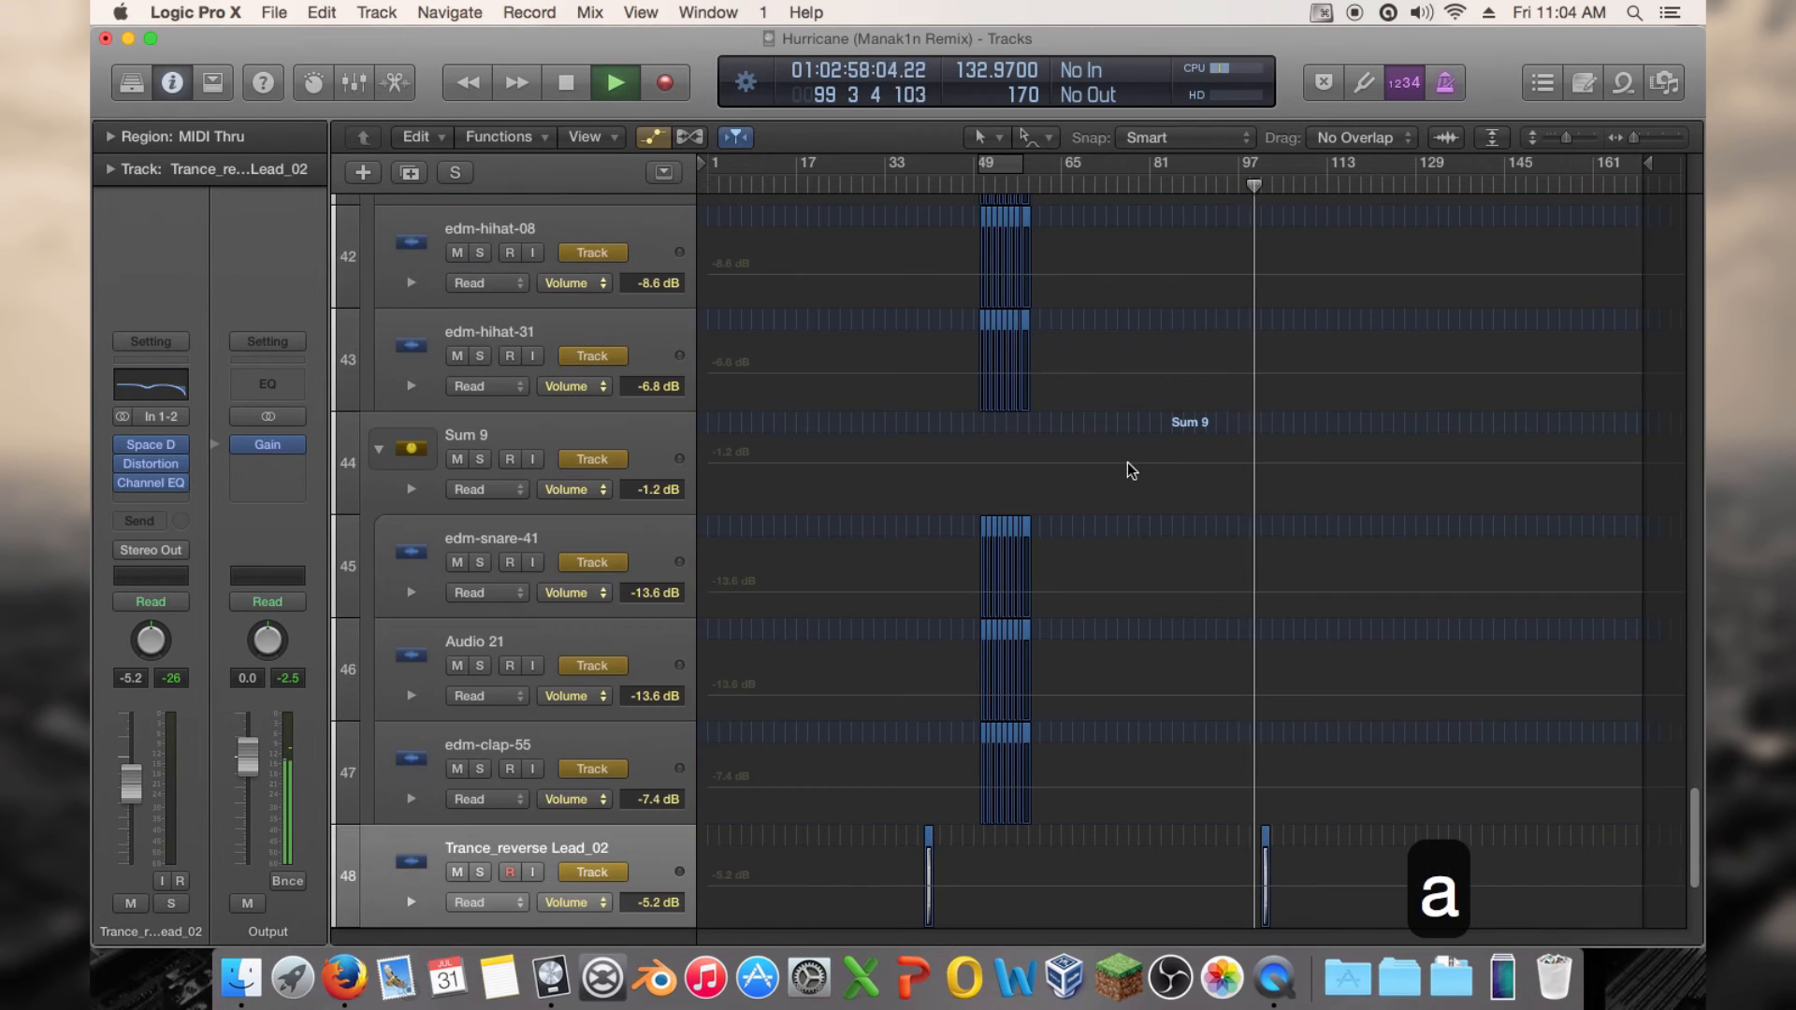
scroll(1127, 462, up, 10)
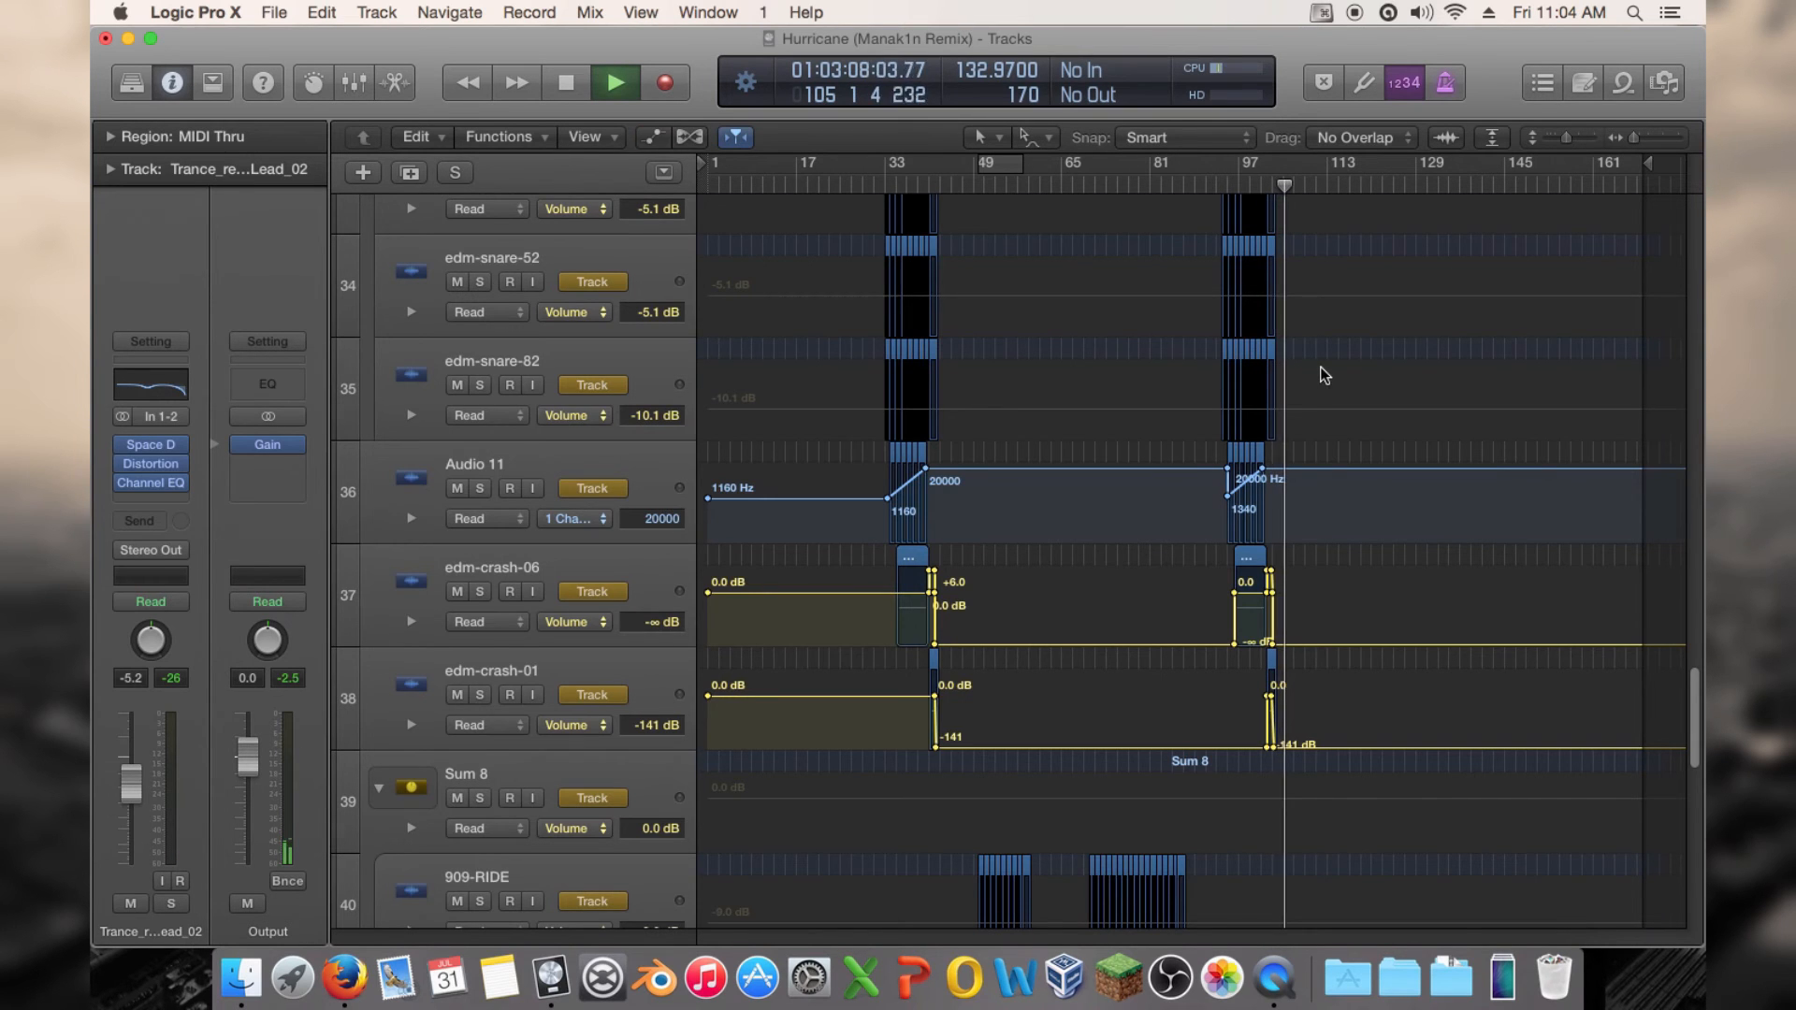
key(a)
key(a)
scroll(1338, 411, up, 10)
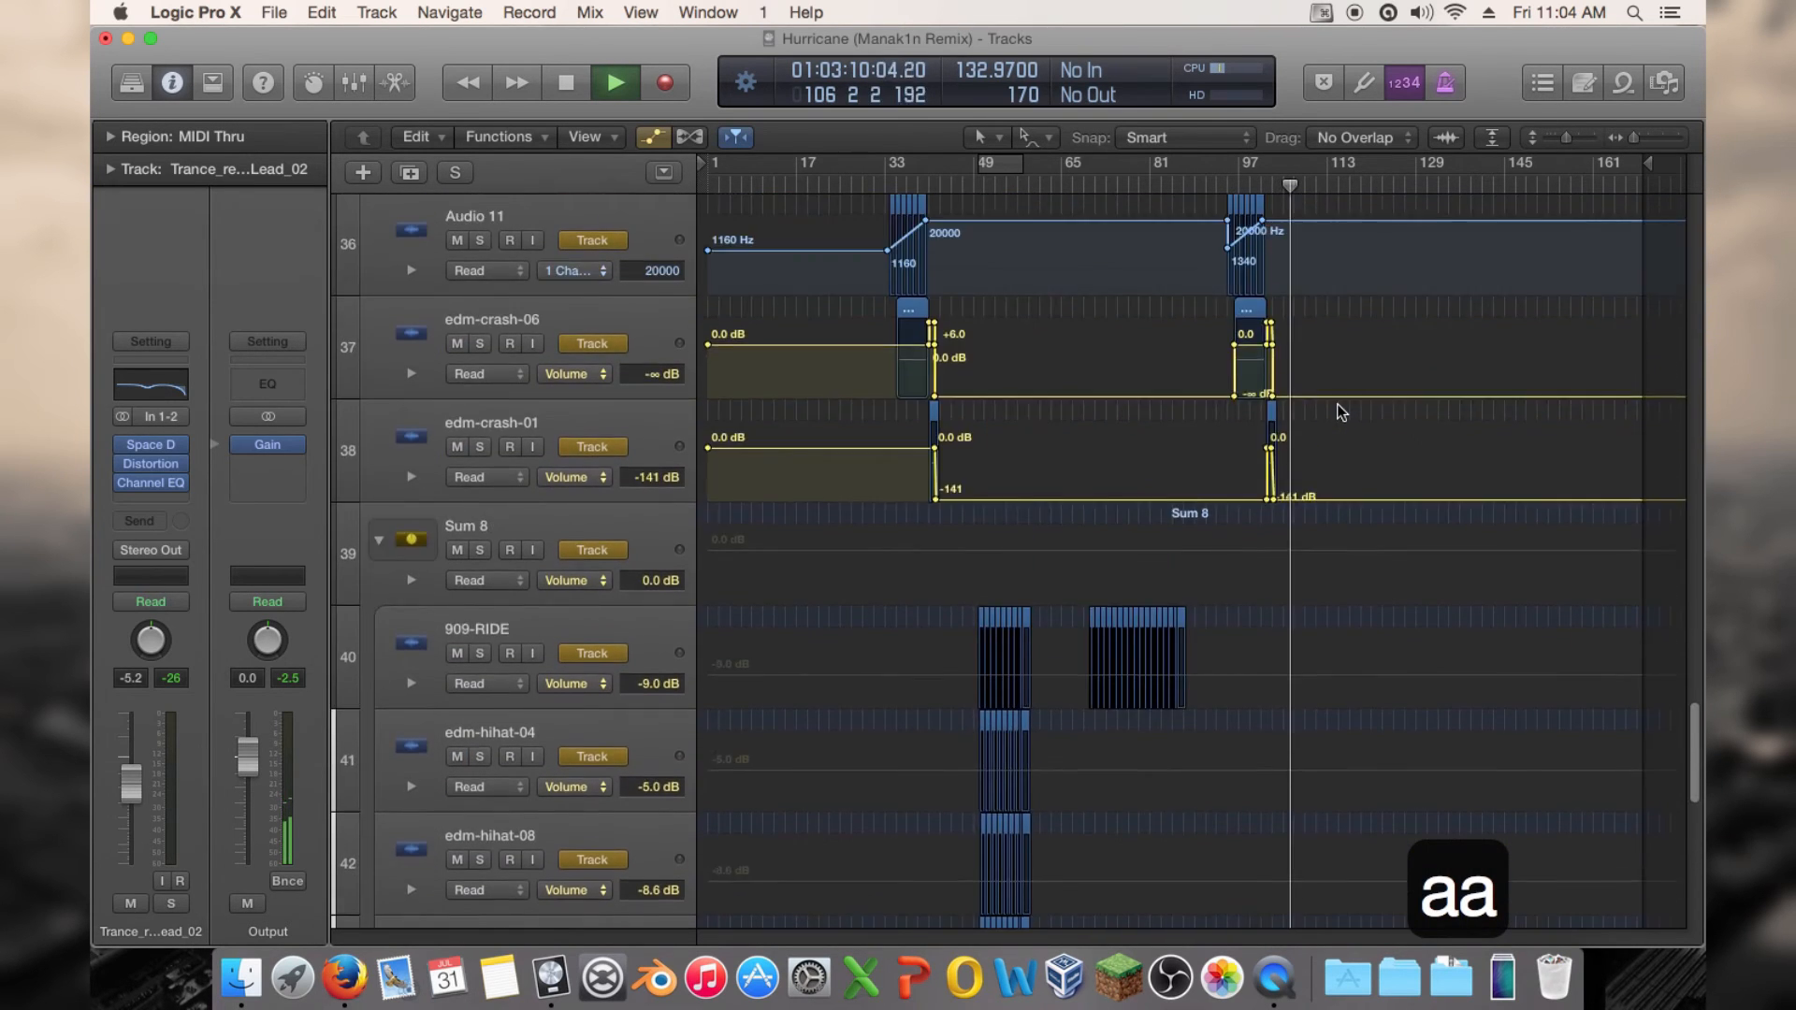
Move Audio 11's 20000 Hz automation drop ahead of the copied build-up, dipping to 1340 Hz, and replay from bar 94
click(1215, 179)
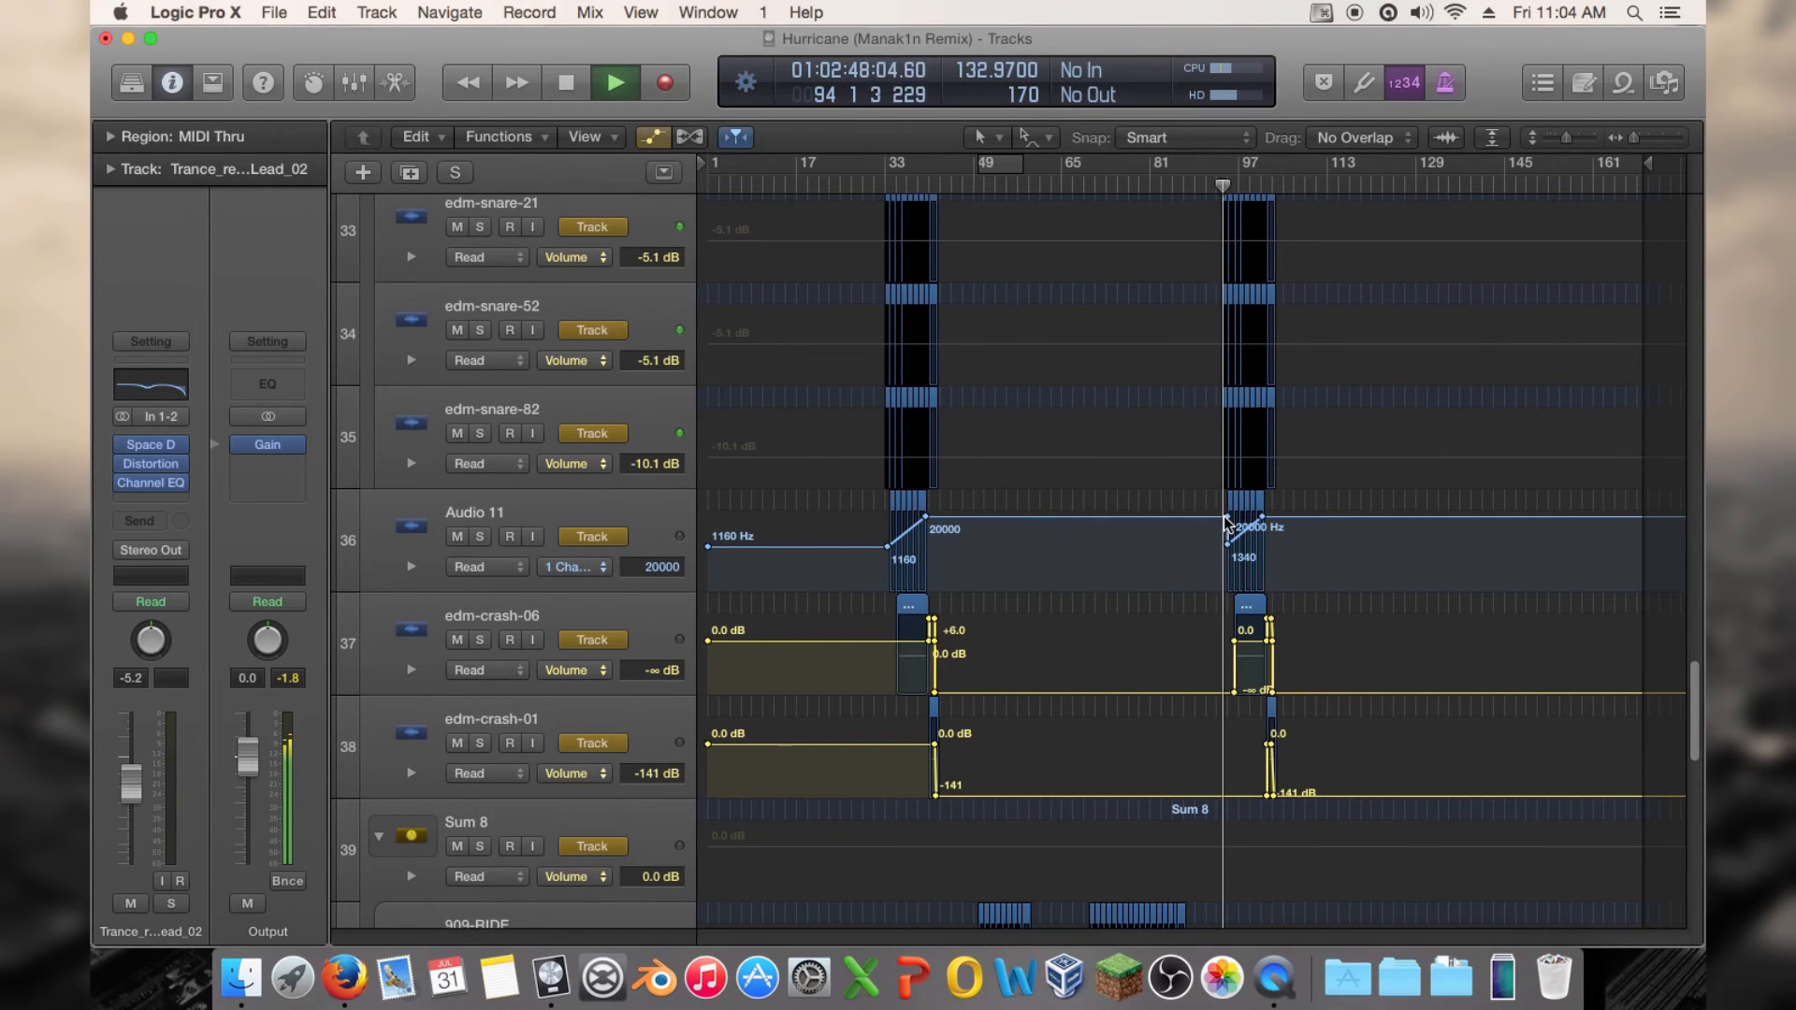
mouse_move(1226, 520)
mouse_down()
mouse_move(1195, 517)
mouse_move(1222, 544)
mouse_move(1205, 544)
mouse_up()
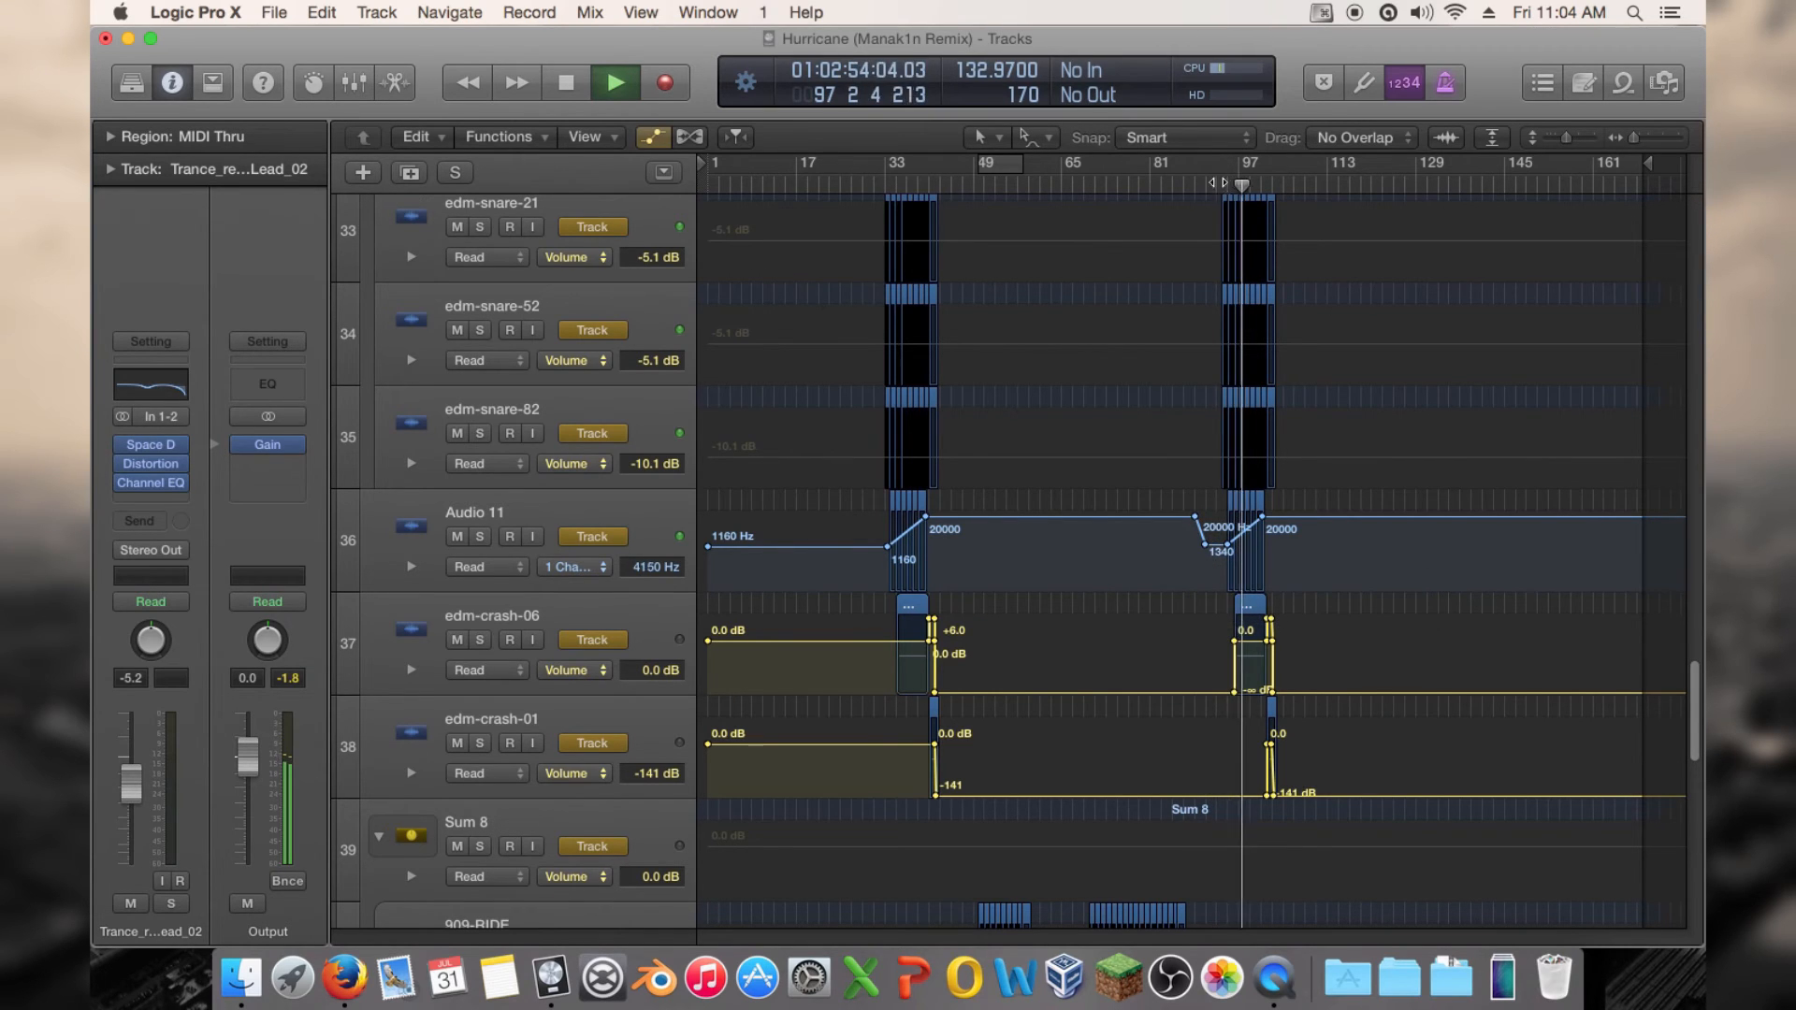
click(1220, 188)
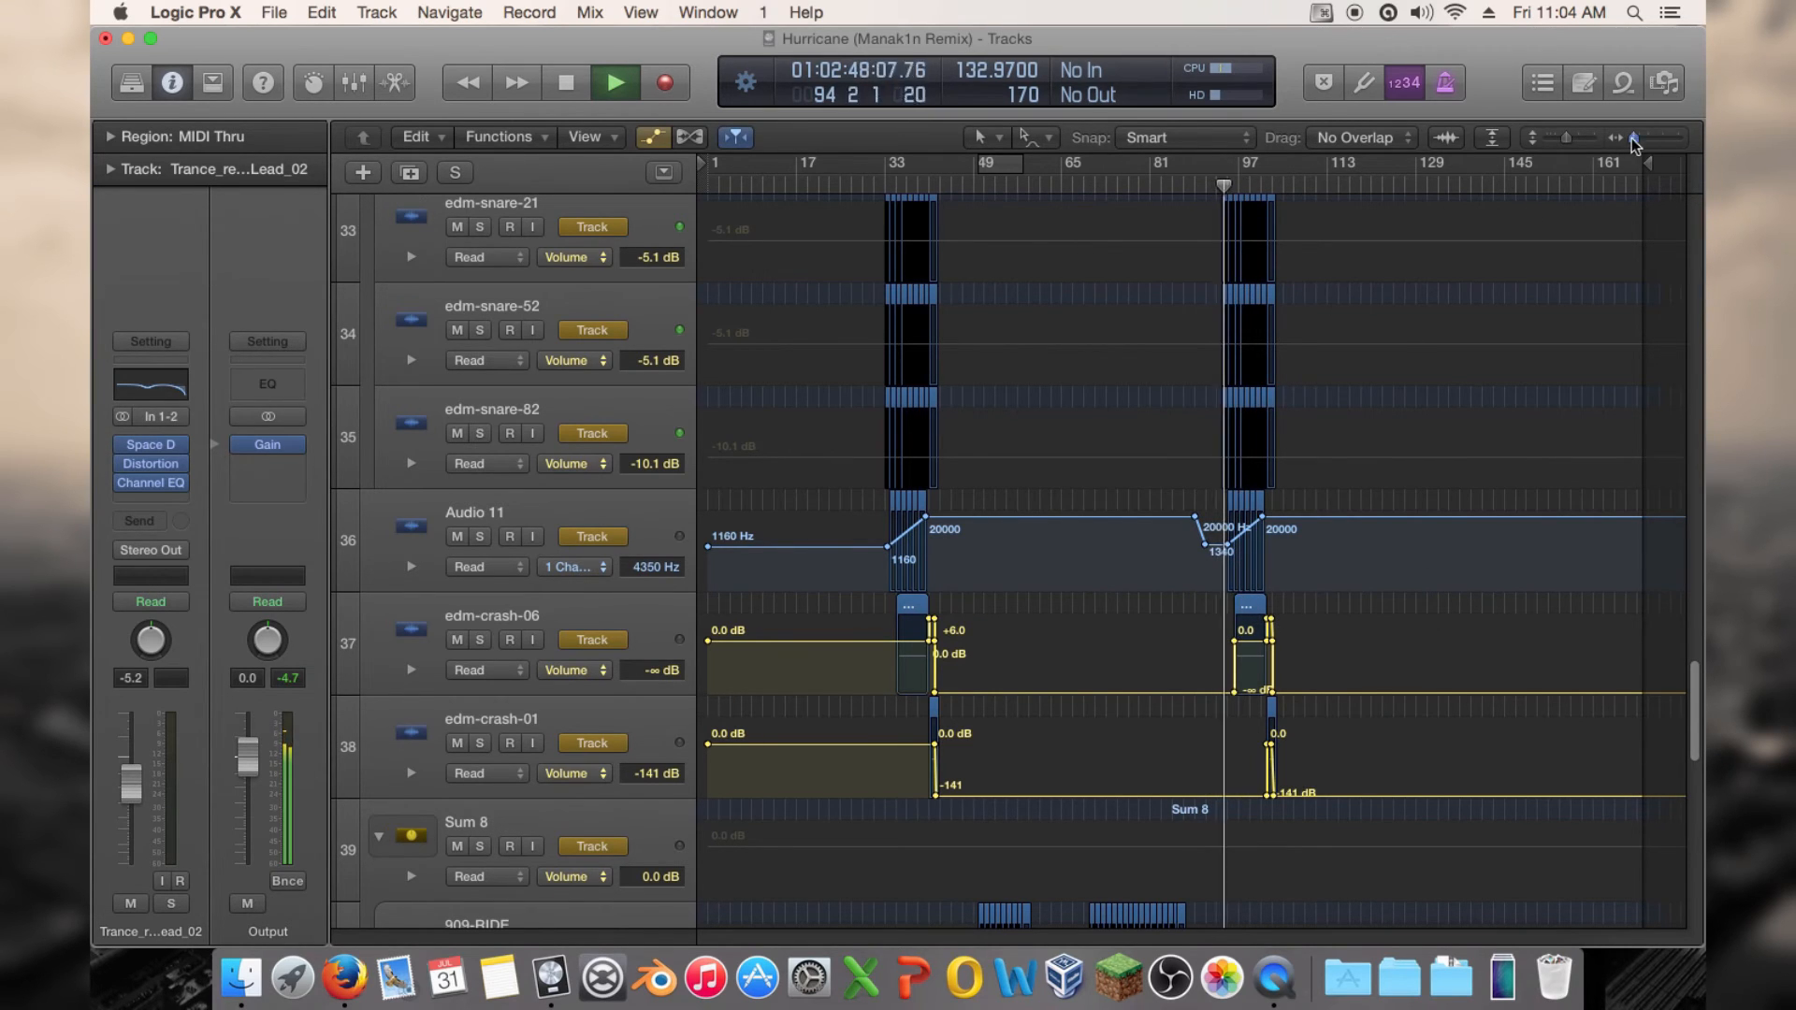
drag(1633, 138, 1636, 138)
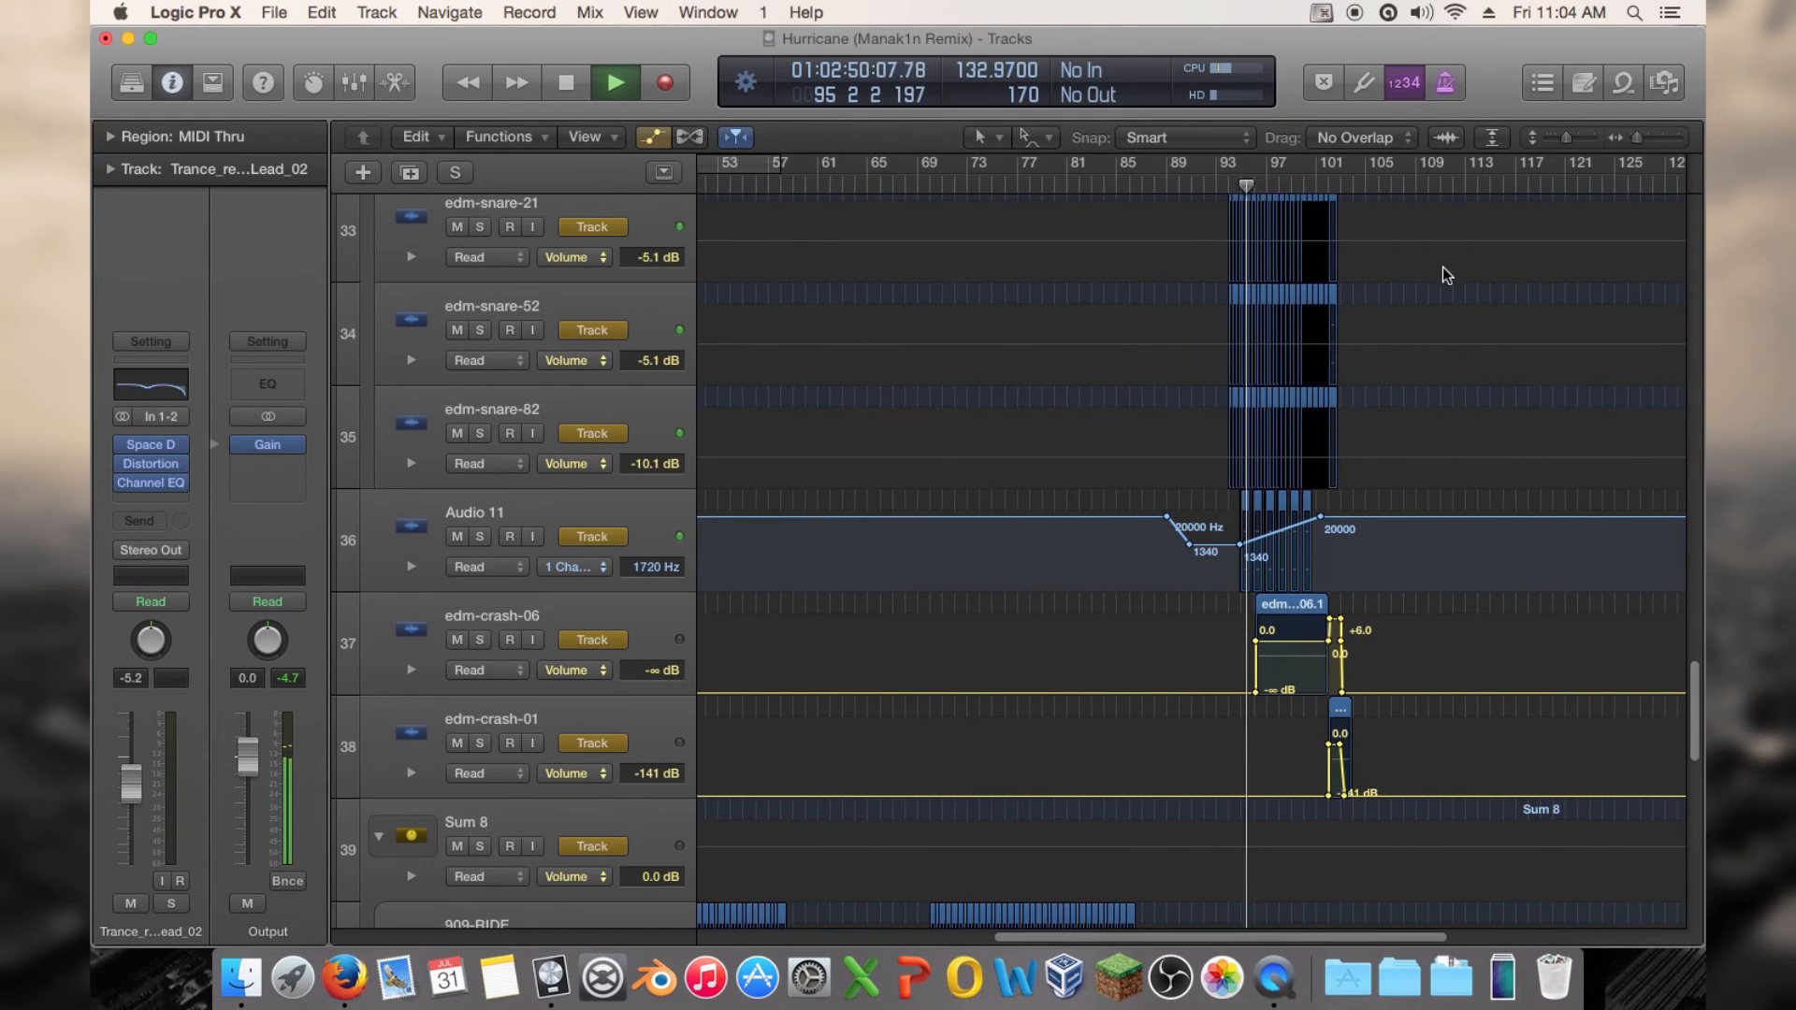
Stop playback and compare the Boomer FX and Sum 7 automation between the original and the copied build-up
key(a)
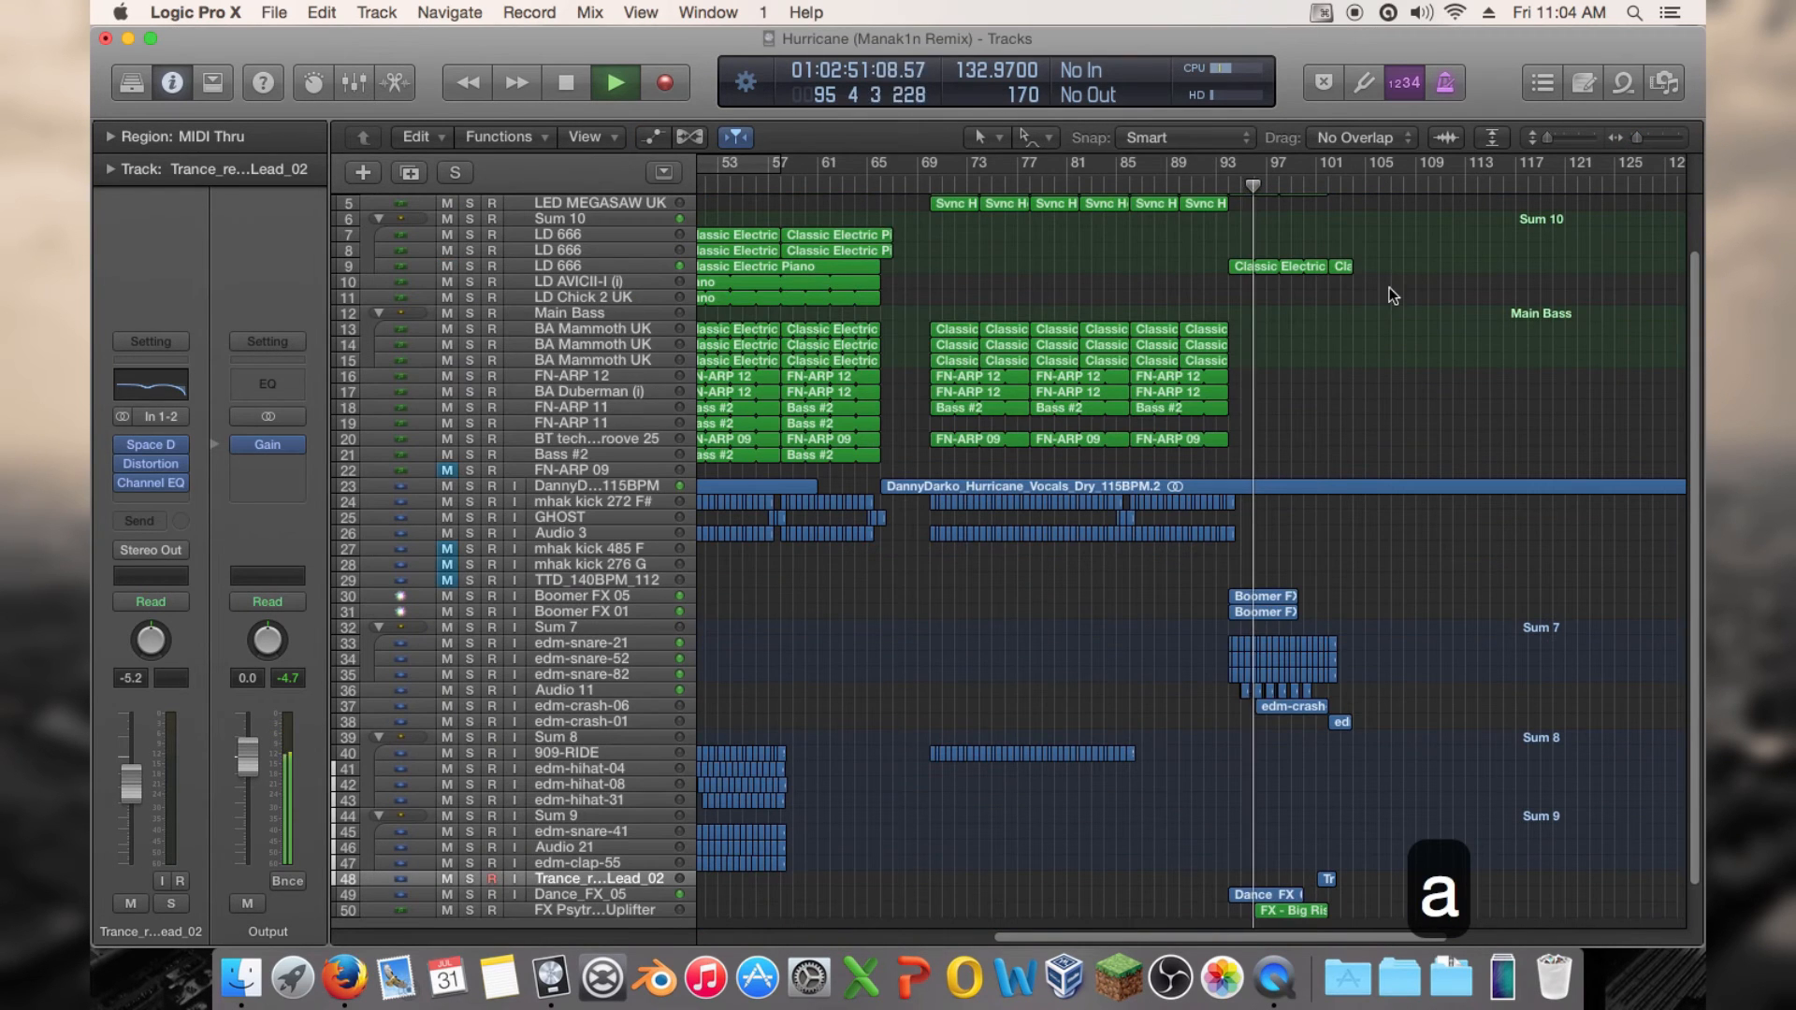
click(627, 596)
key(a)
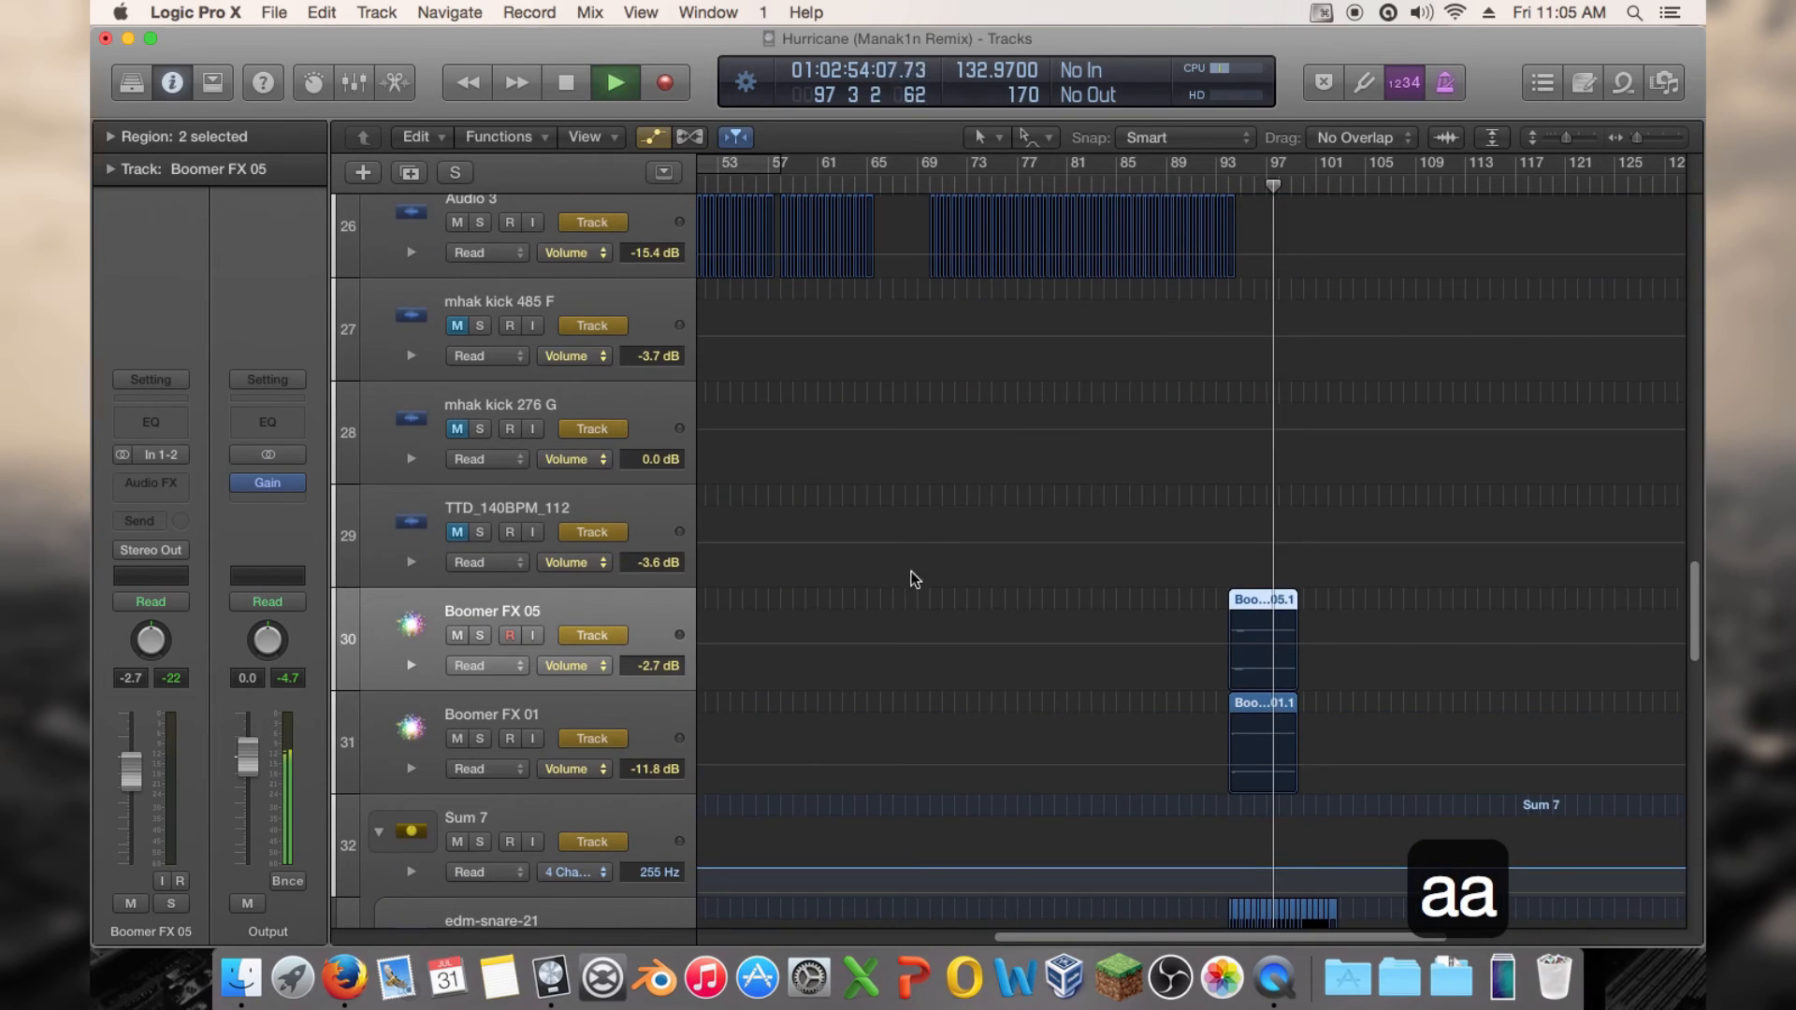
key(space)
scroll(1137, 701, down, 5)
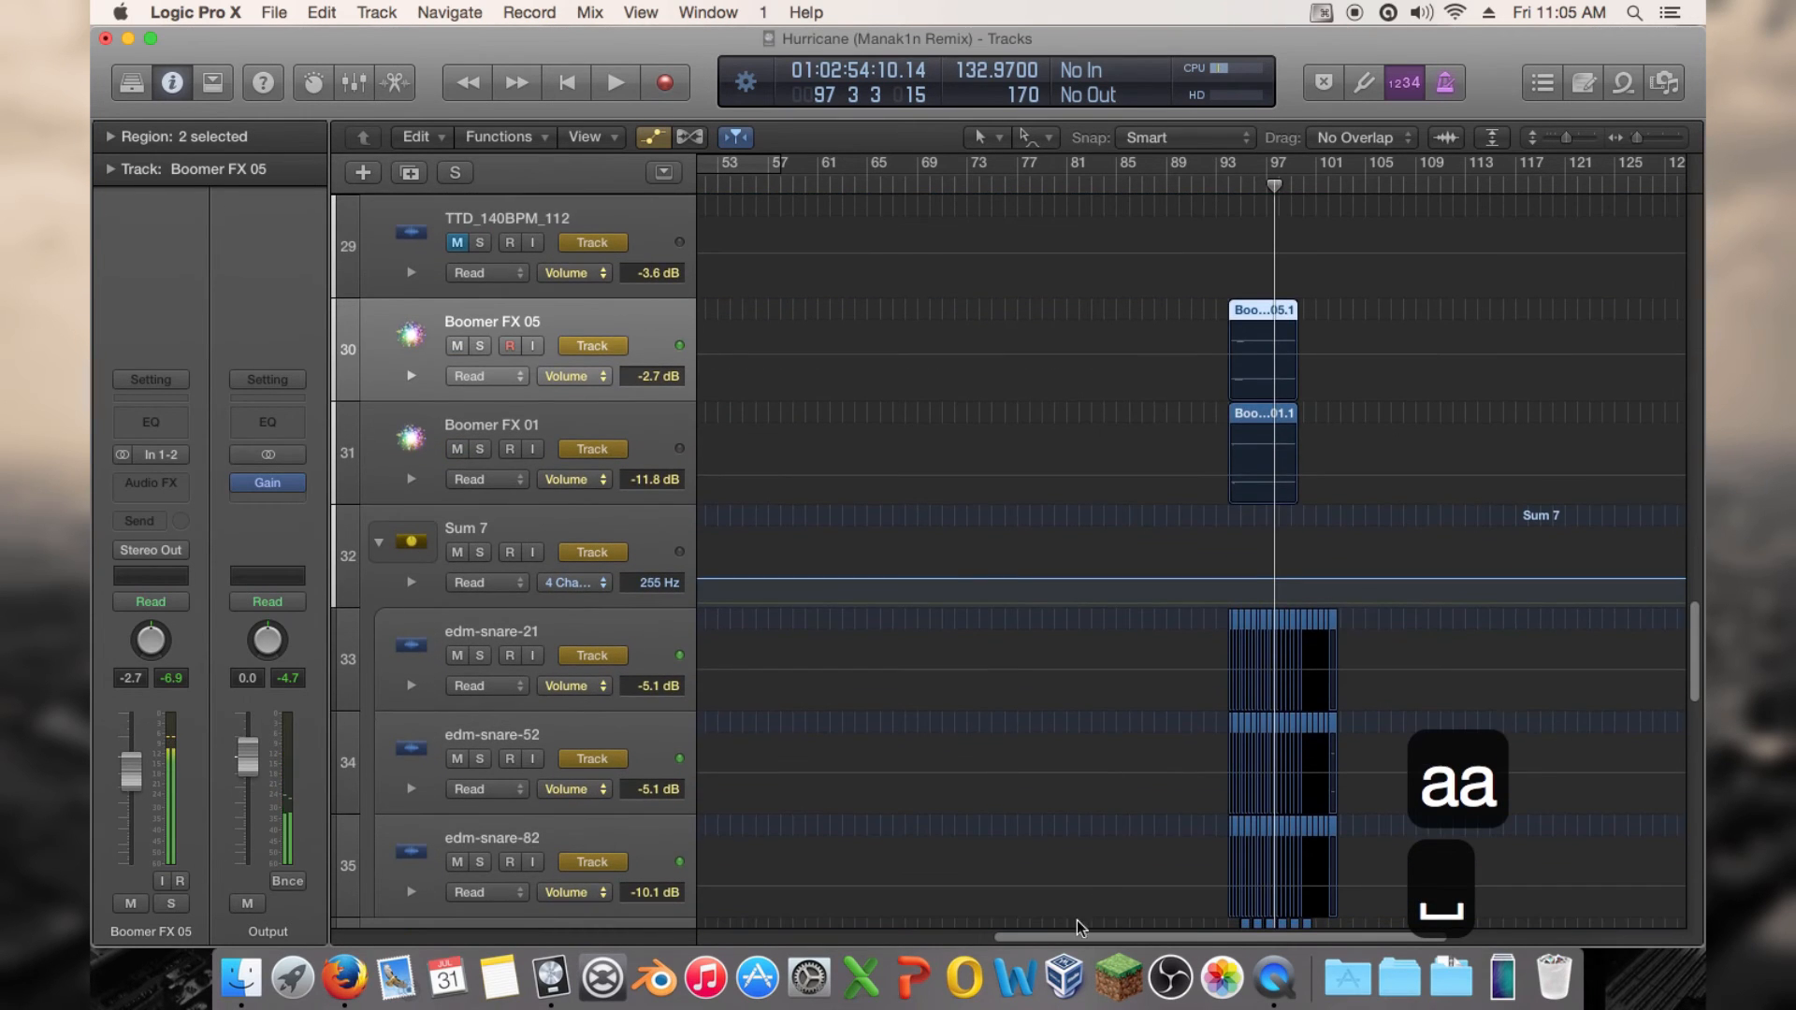
drag(1072, 937, 890, 928)
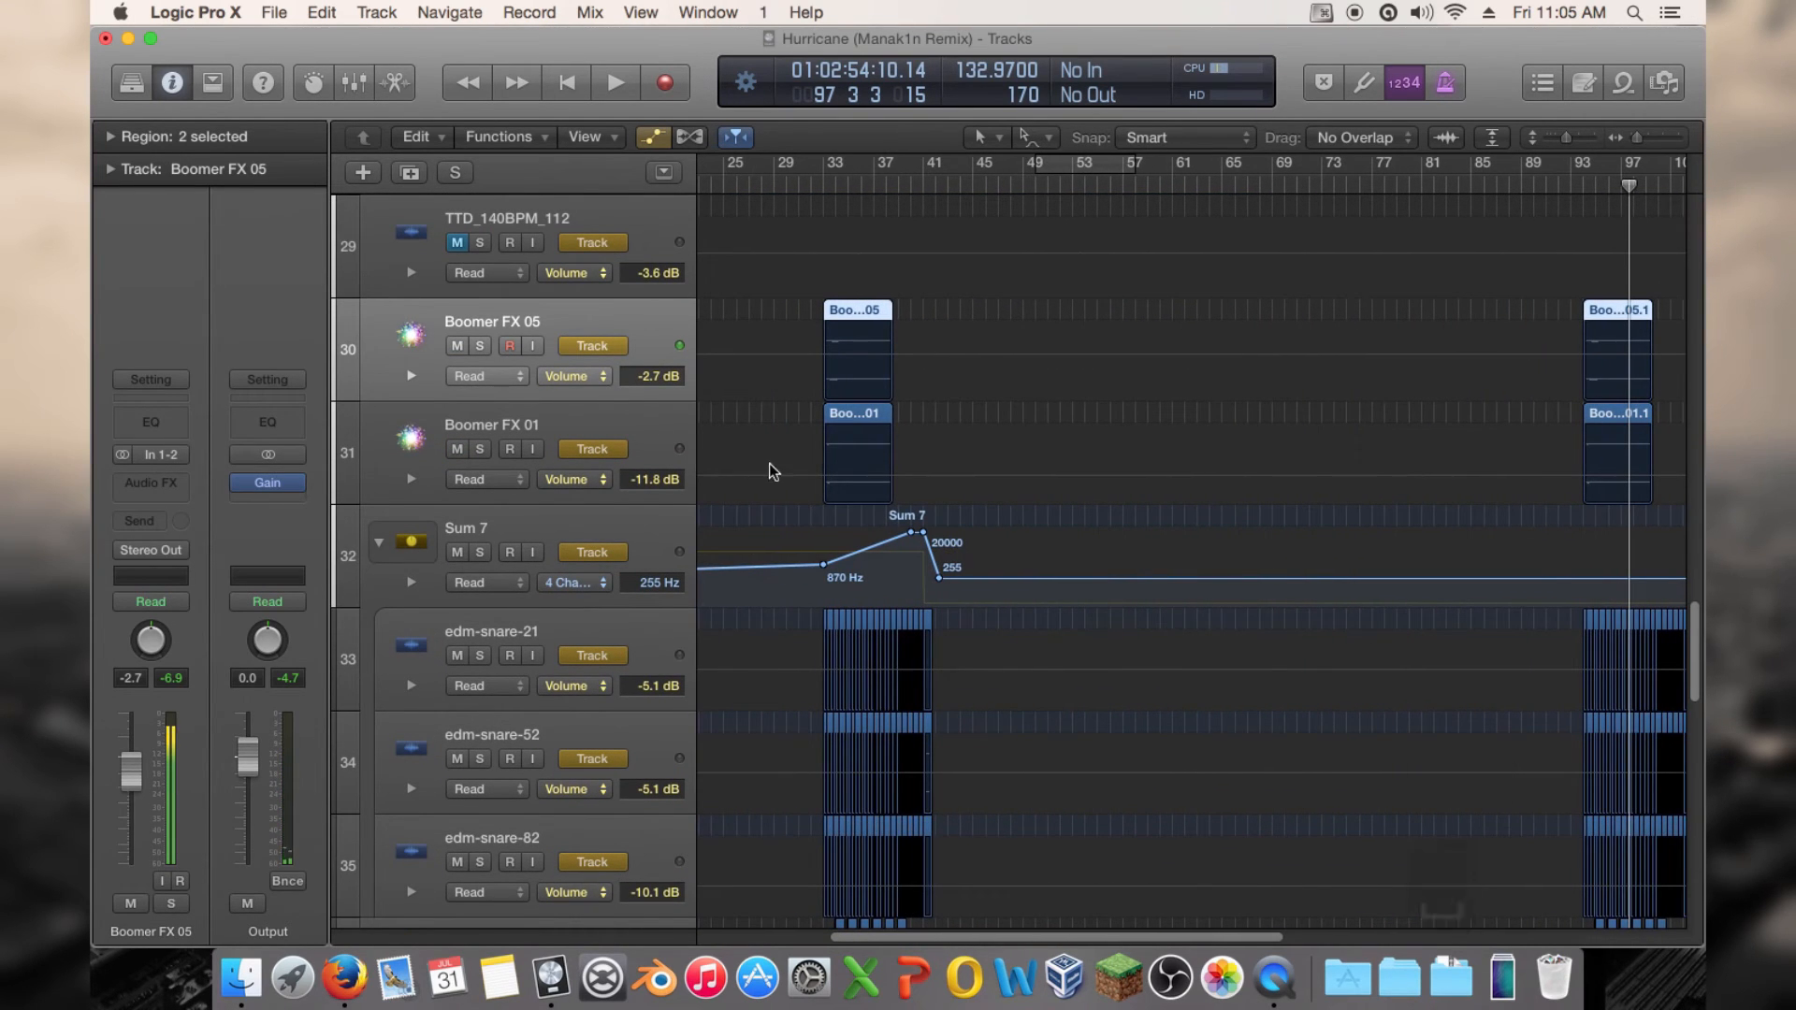
click(606, 522)
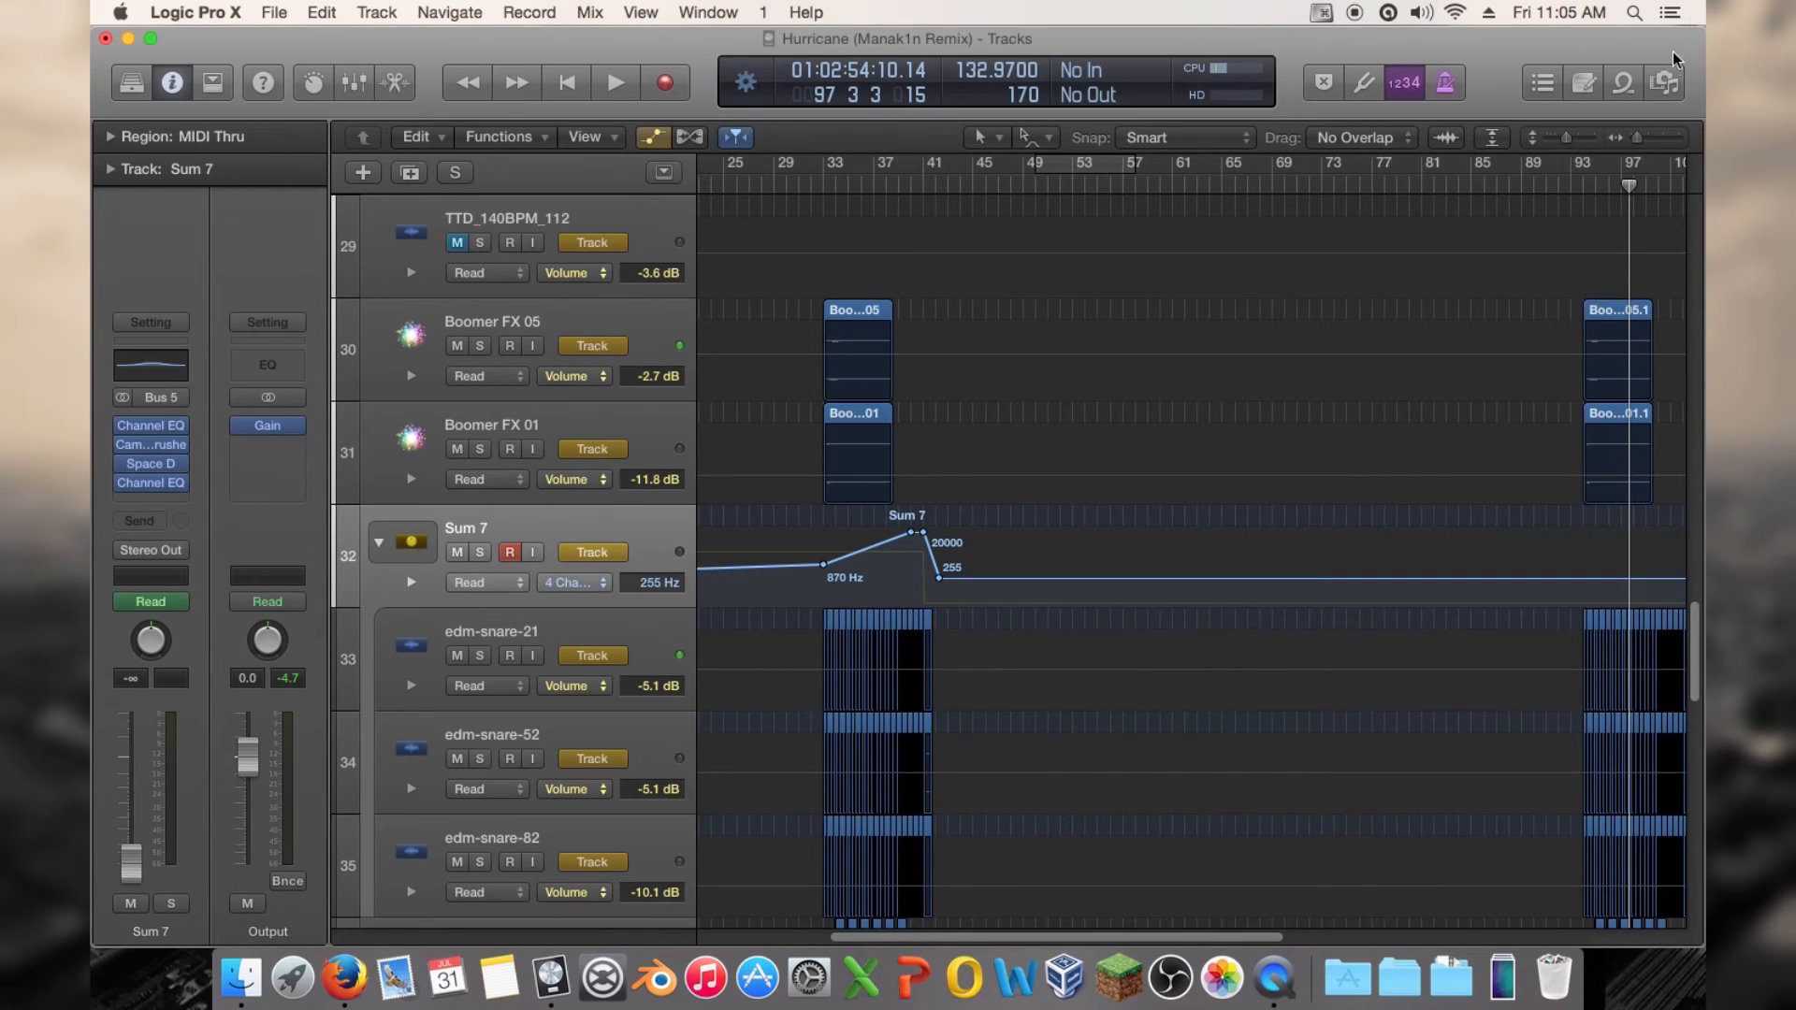
drag(1634, 139, 1631, 138)
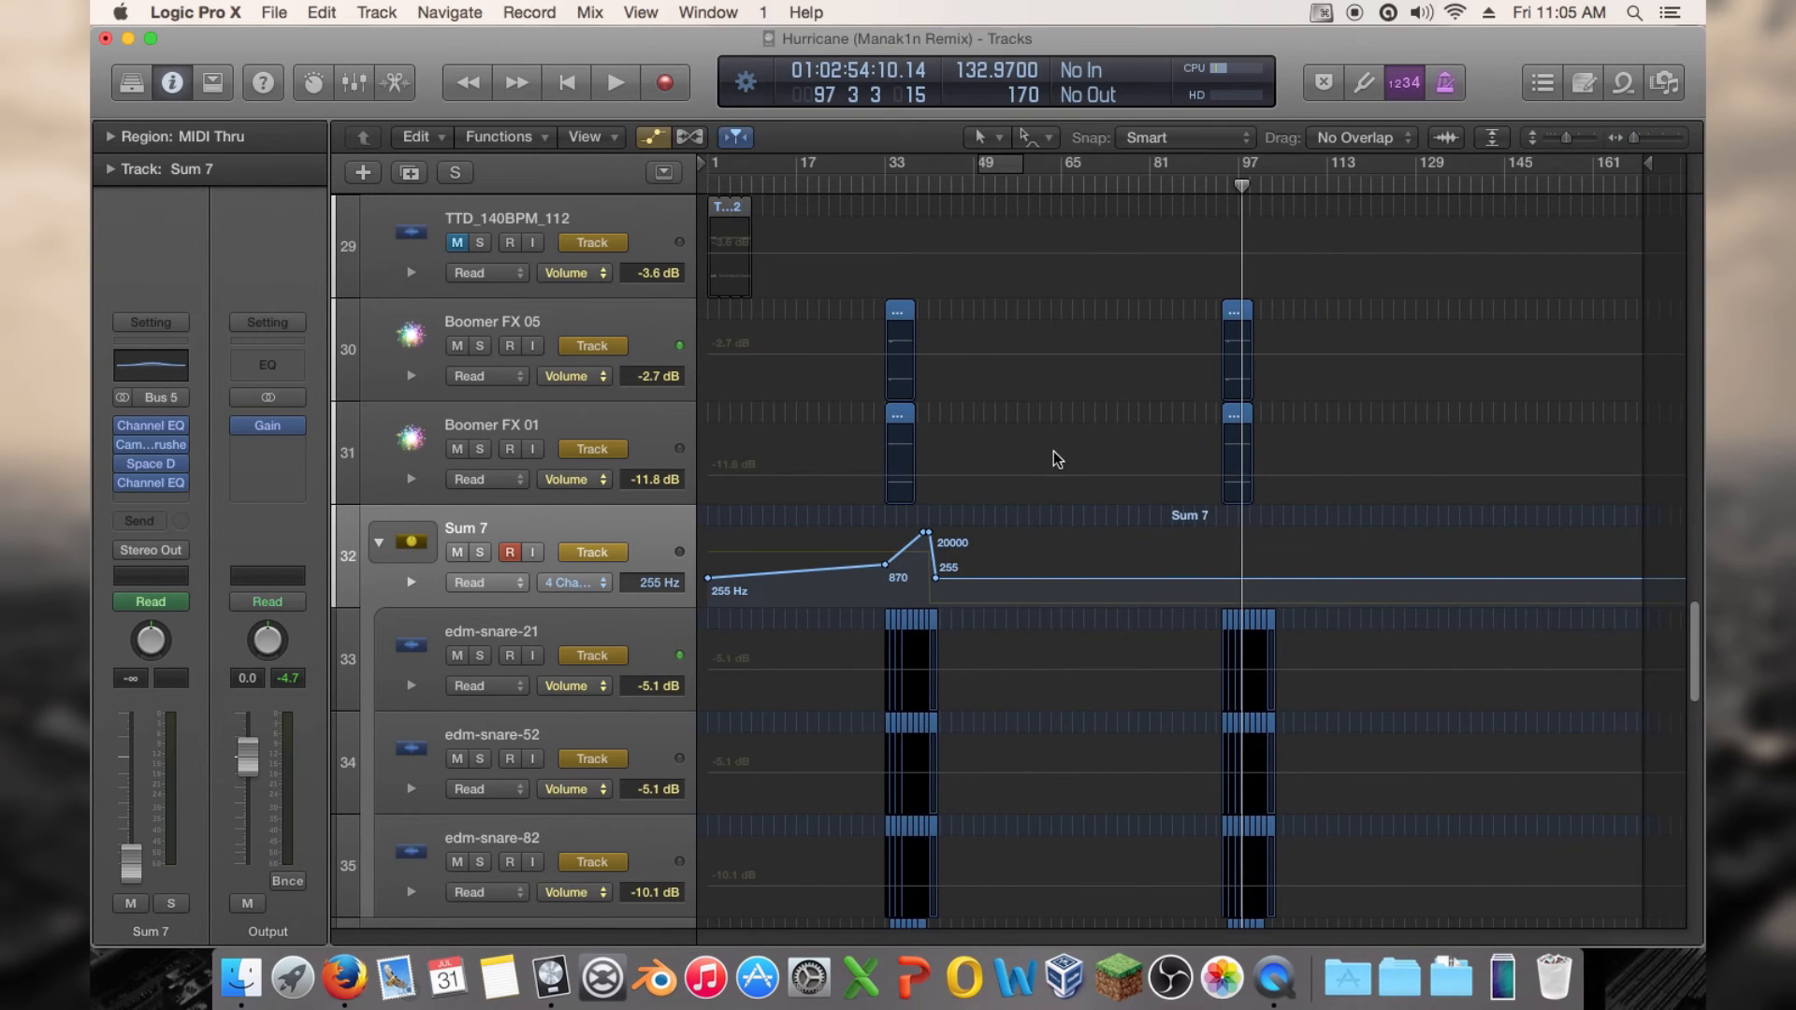
Create an empty MIDI region on the Sum 7 track covering the original build-up from bar 33 to about bar 42
key(a)
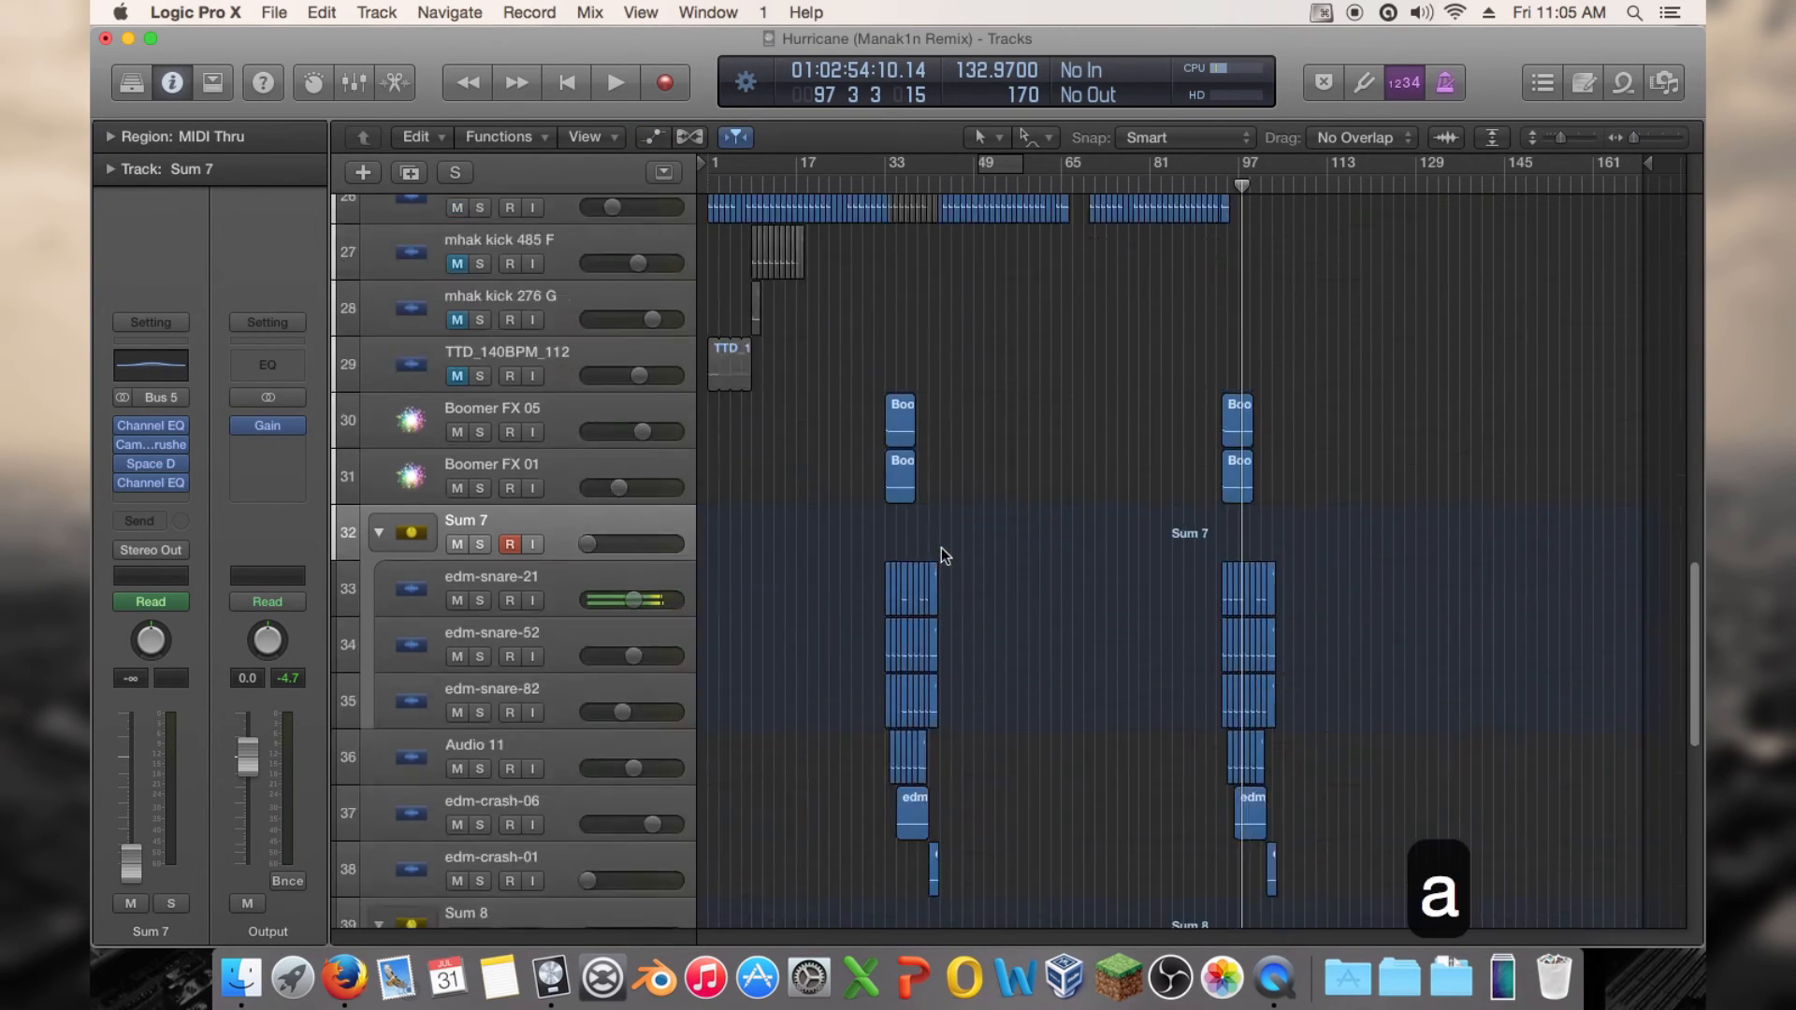
right_click(894, 581)
click(908, 587)
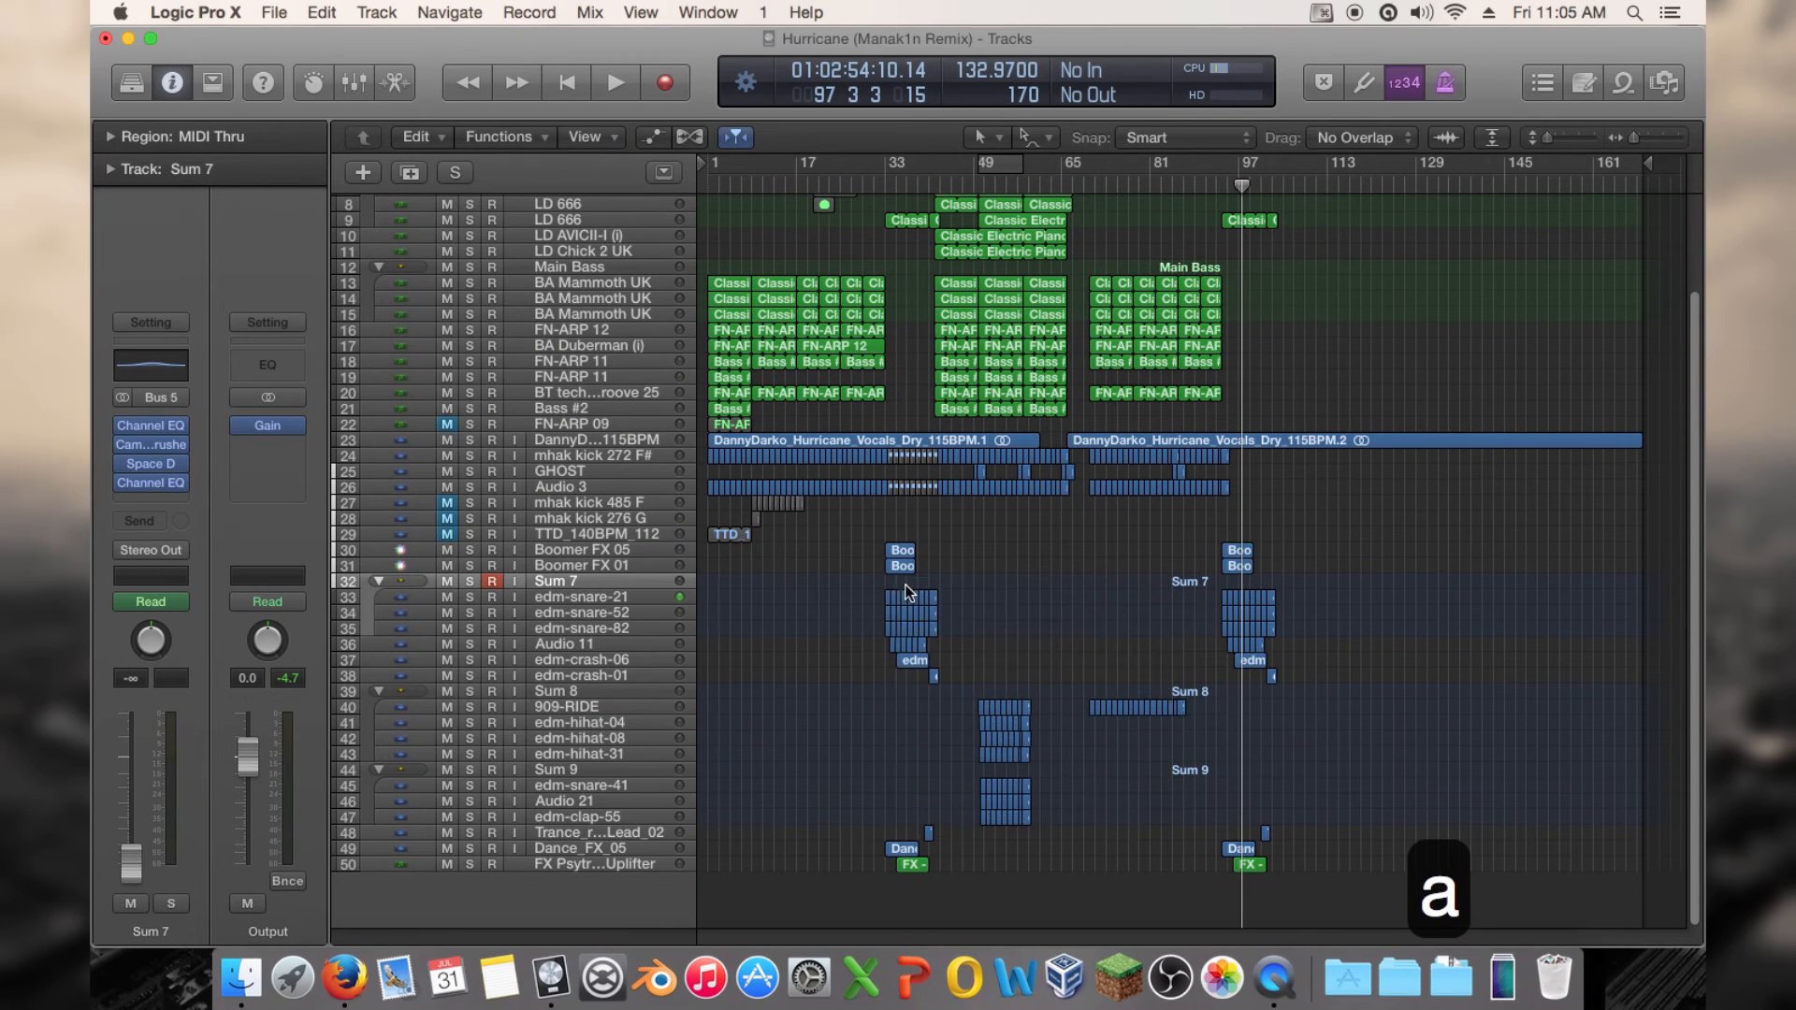
drag(898, 582, 948, 585)
click(948, 376)
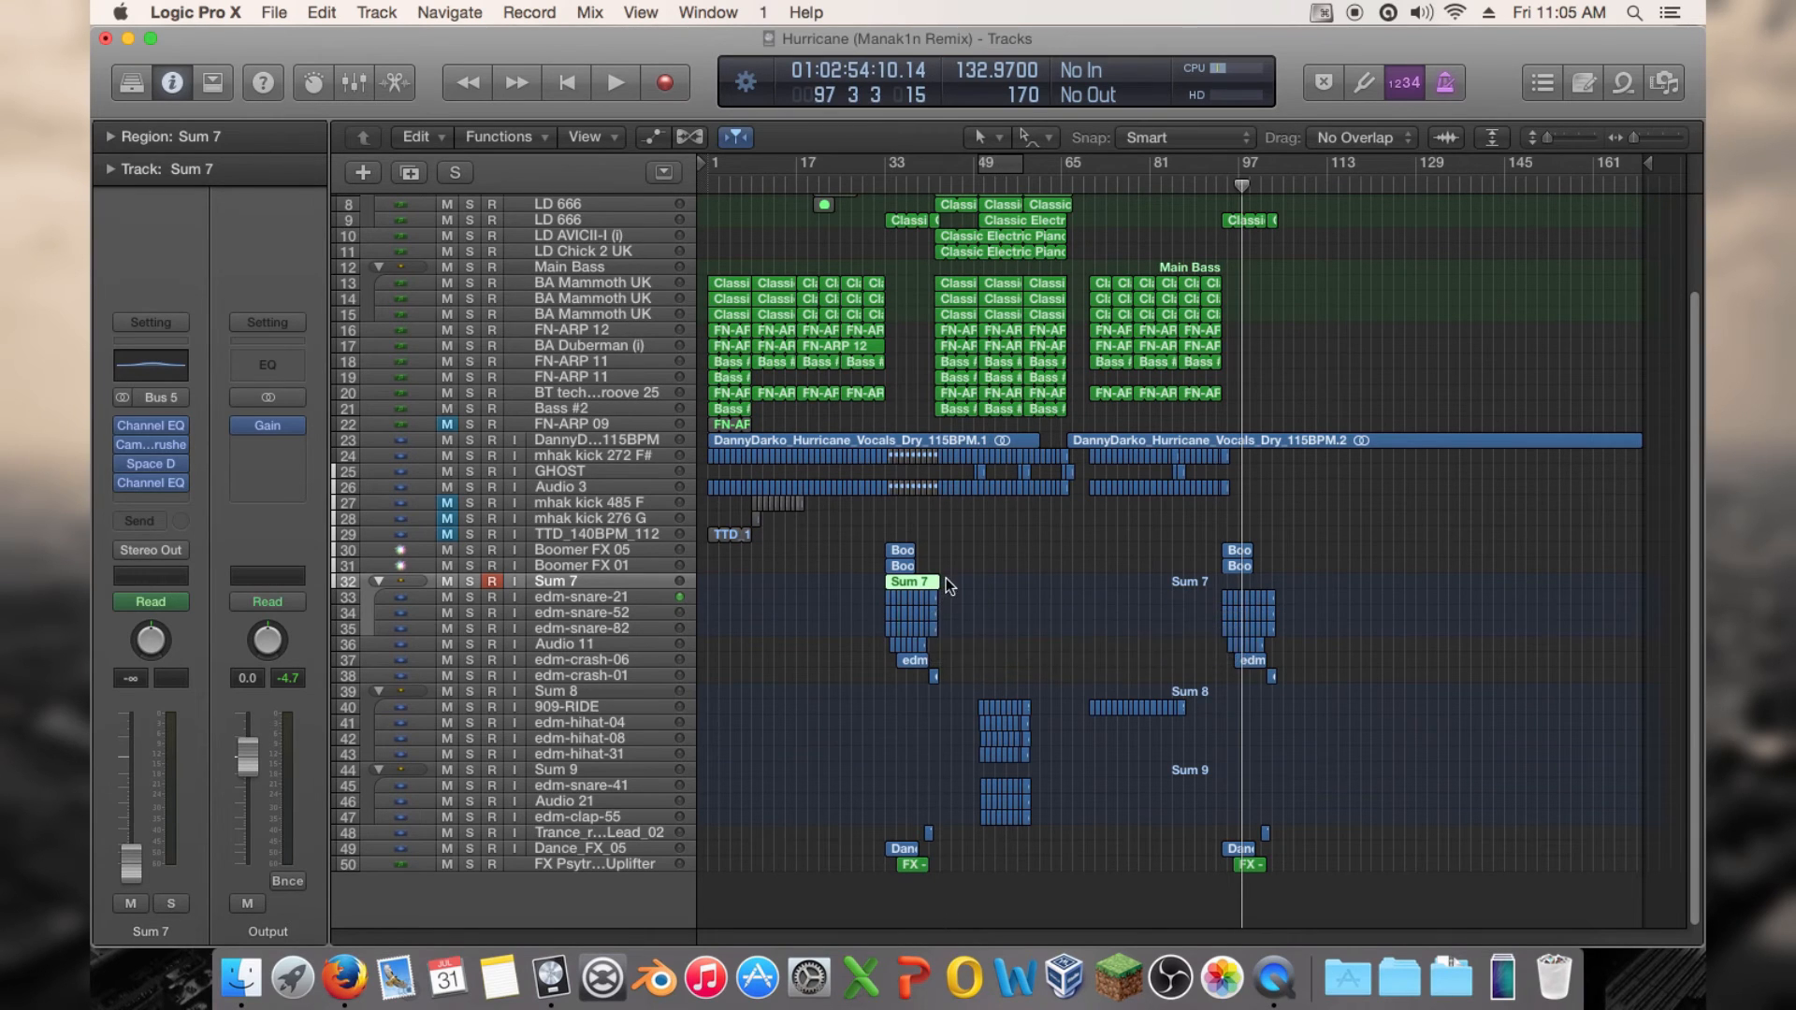
Extend the Sum 7 region's start back to about bar 31 and copy it with its automation data to bar 92
key(a)
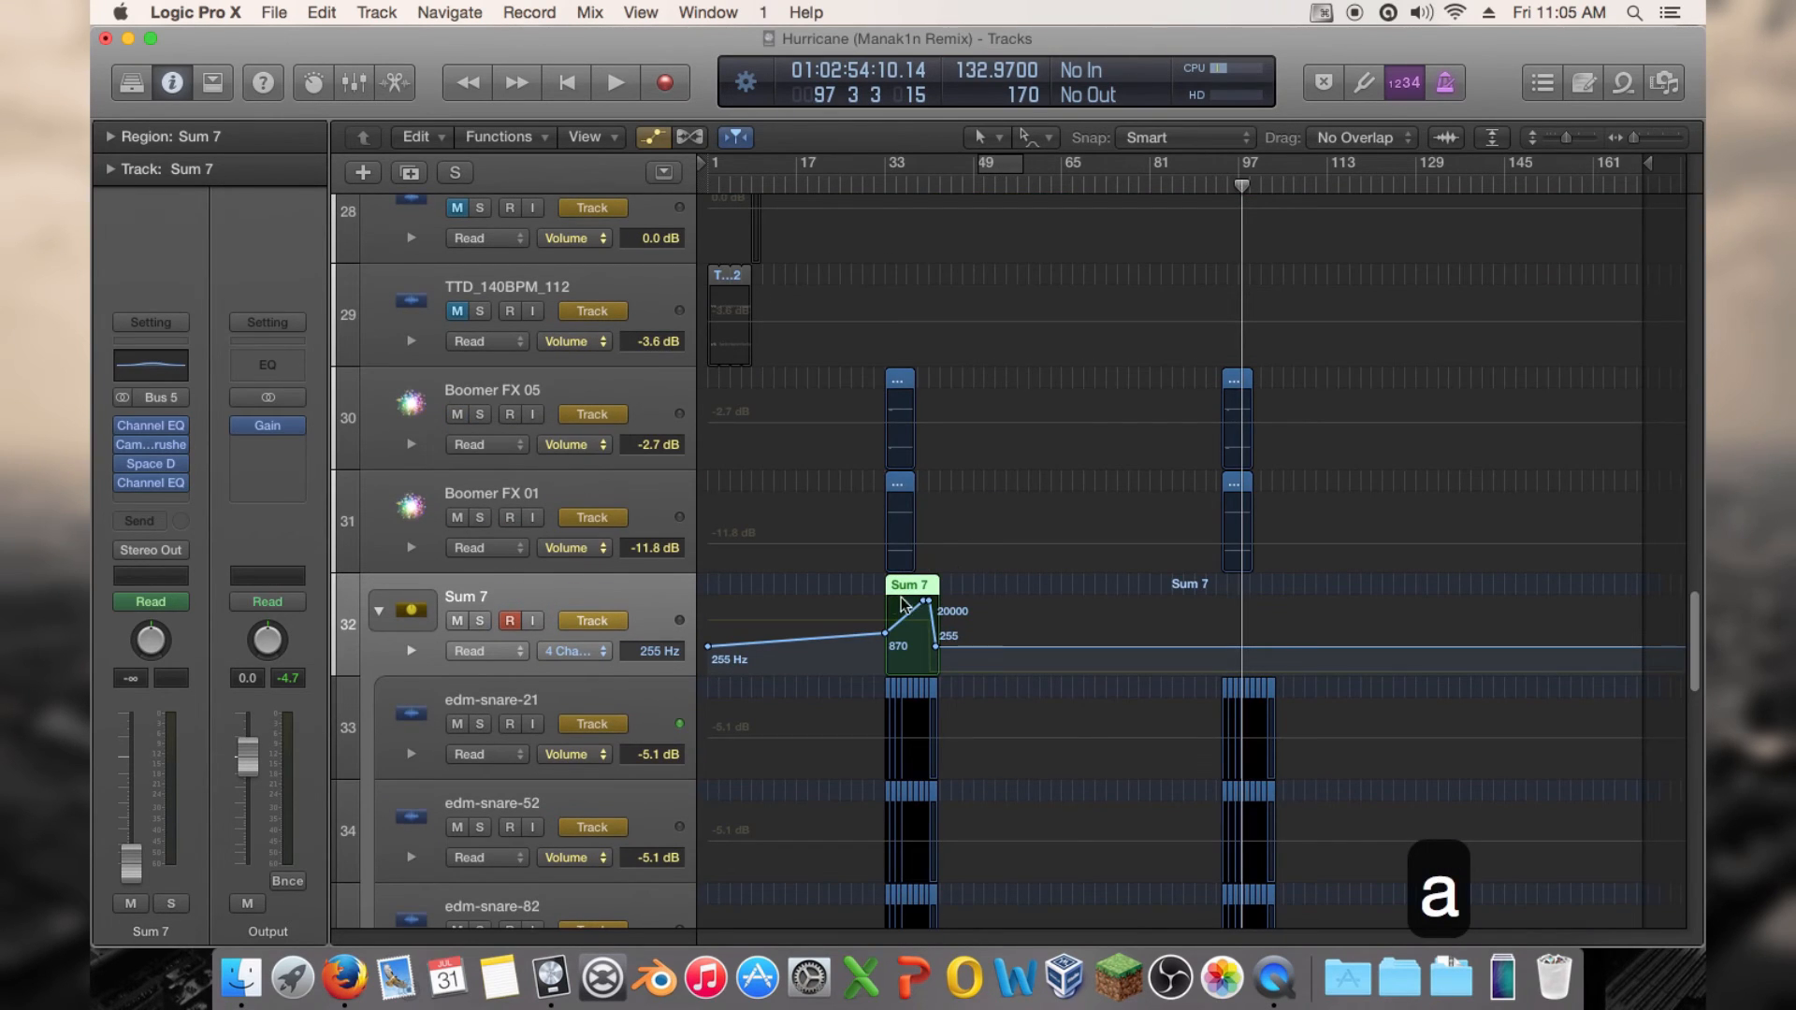
drag(889, 586, 1229, 588)
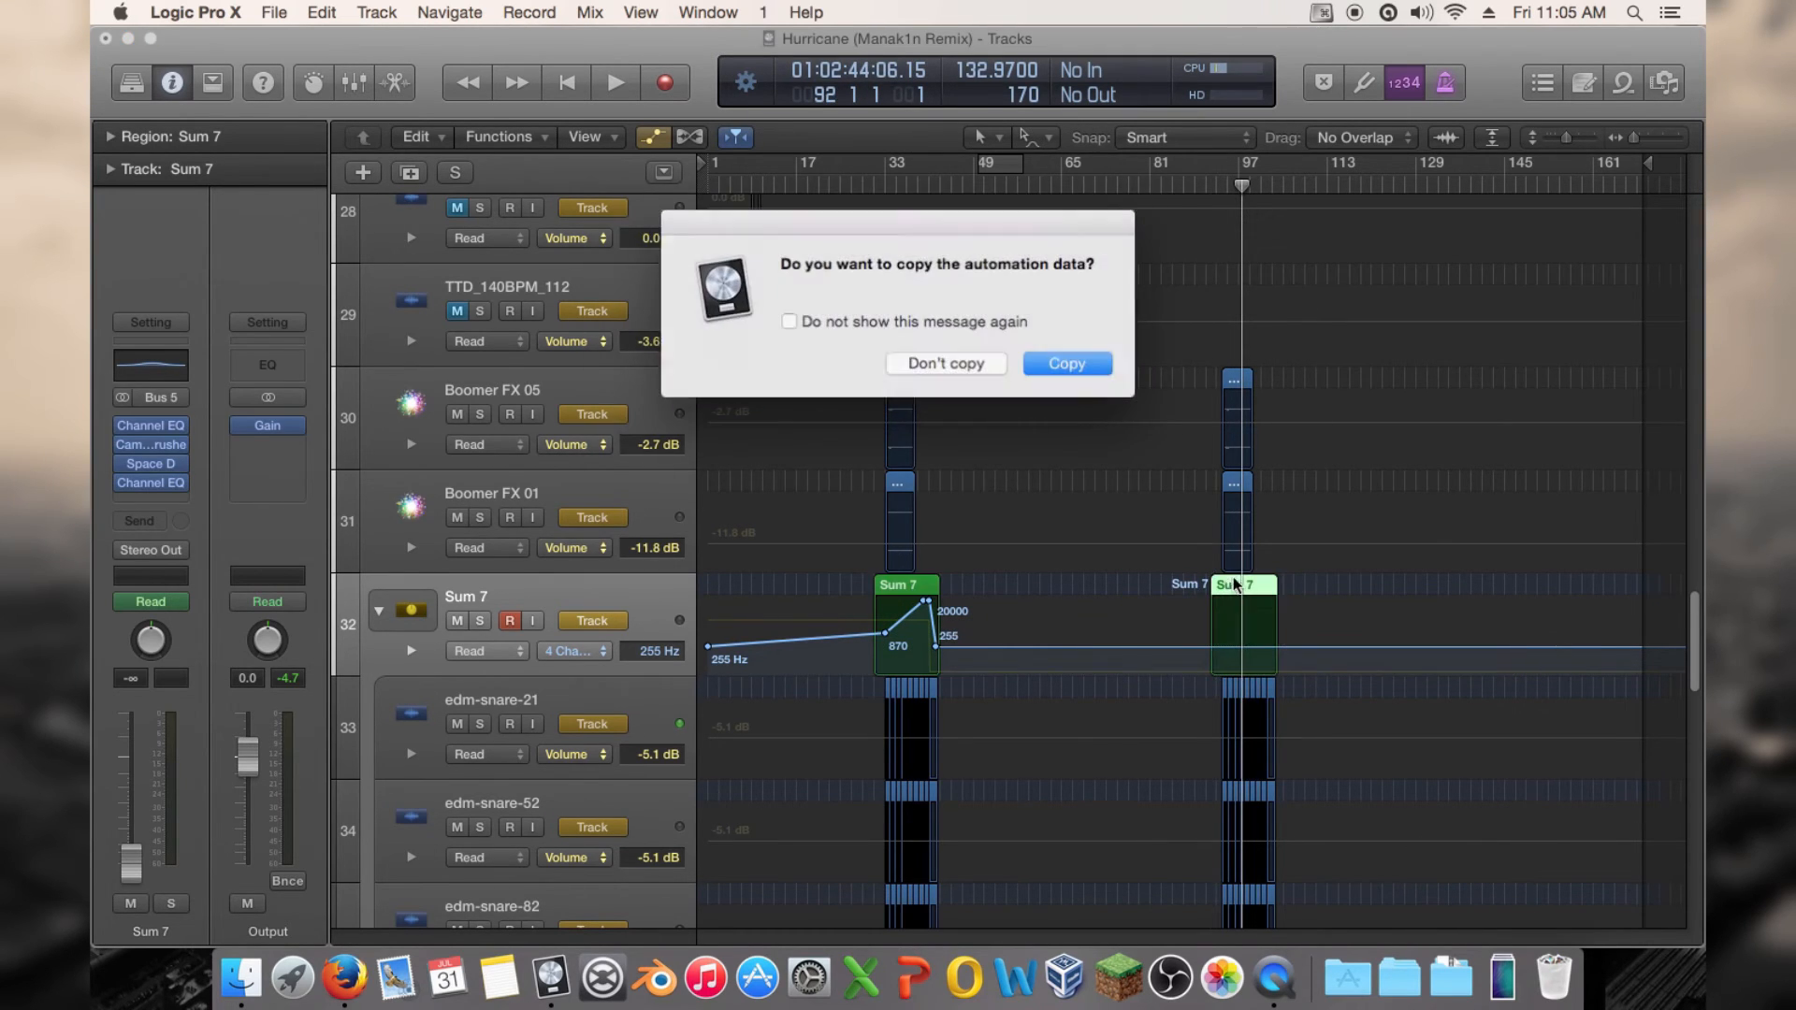
click(1060, 361)
Play the copied build-up from about bar 91 through bar 103 to check the Sum 7 filter sweep, and stop
click(1204, 181)
key(space)
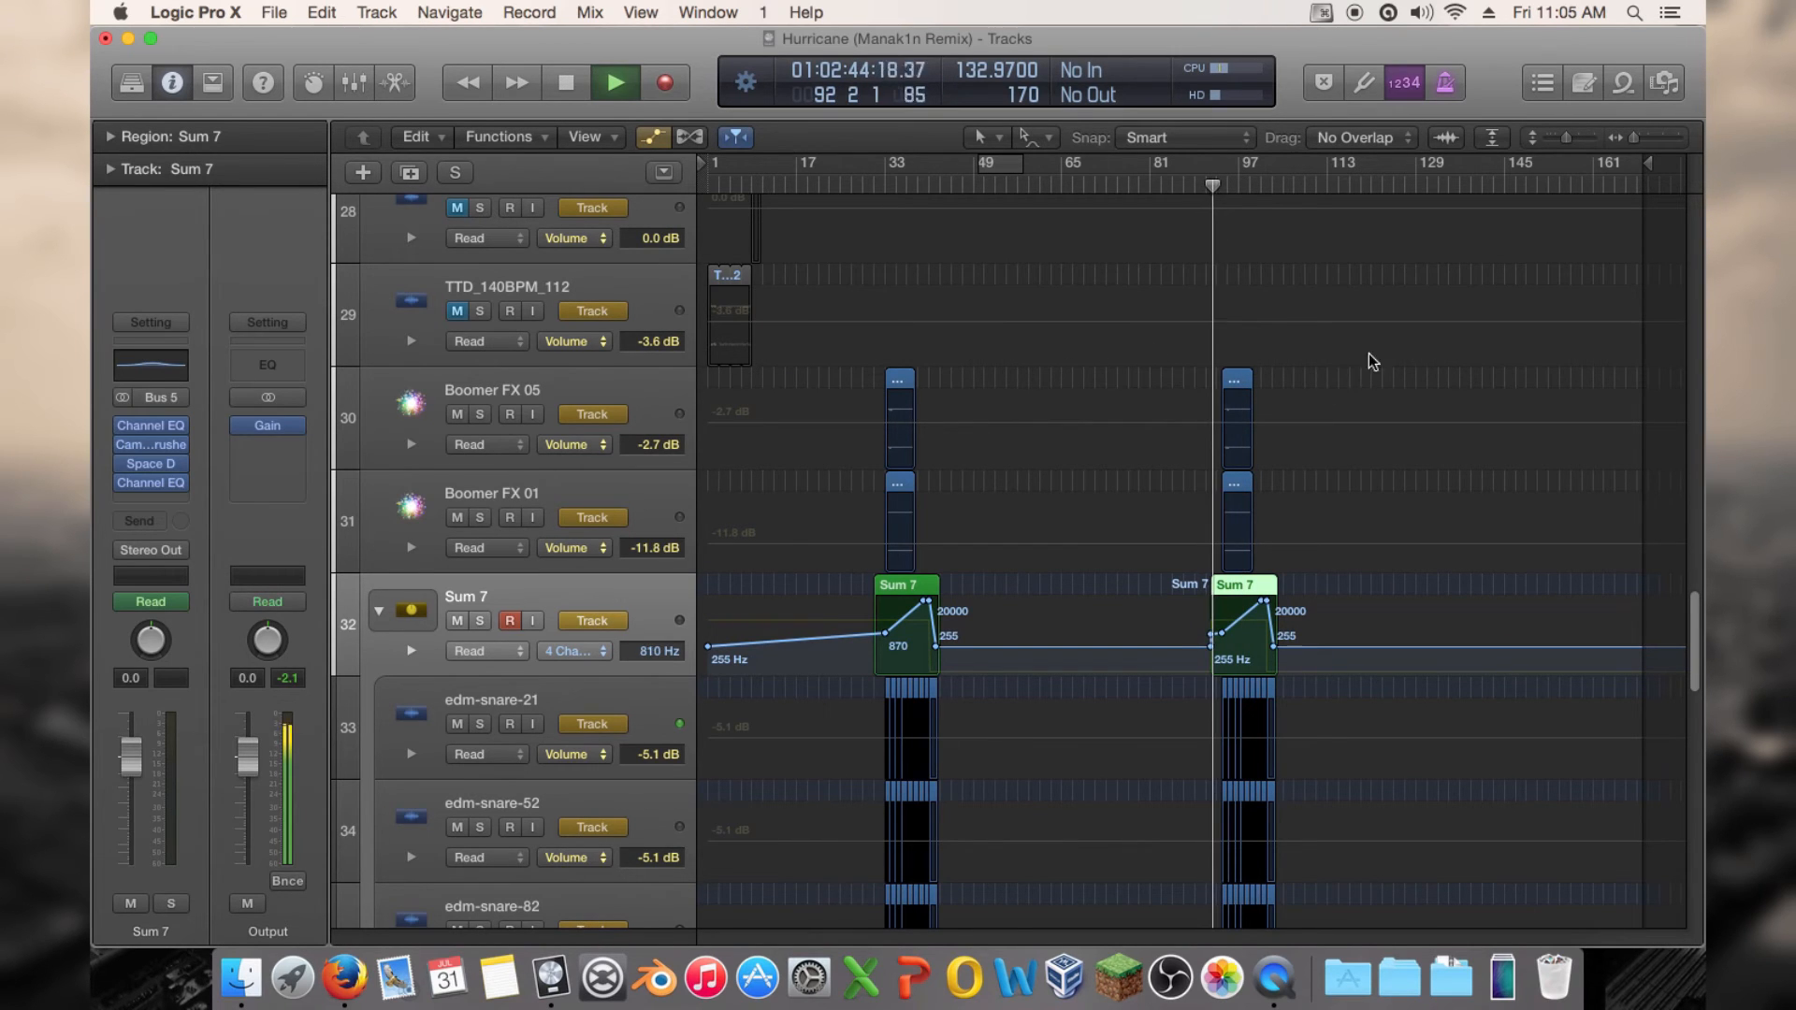
key(a)
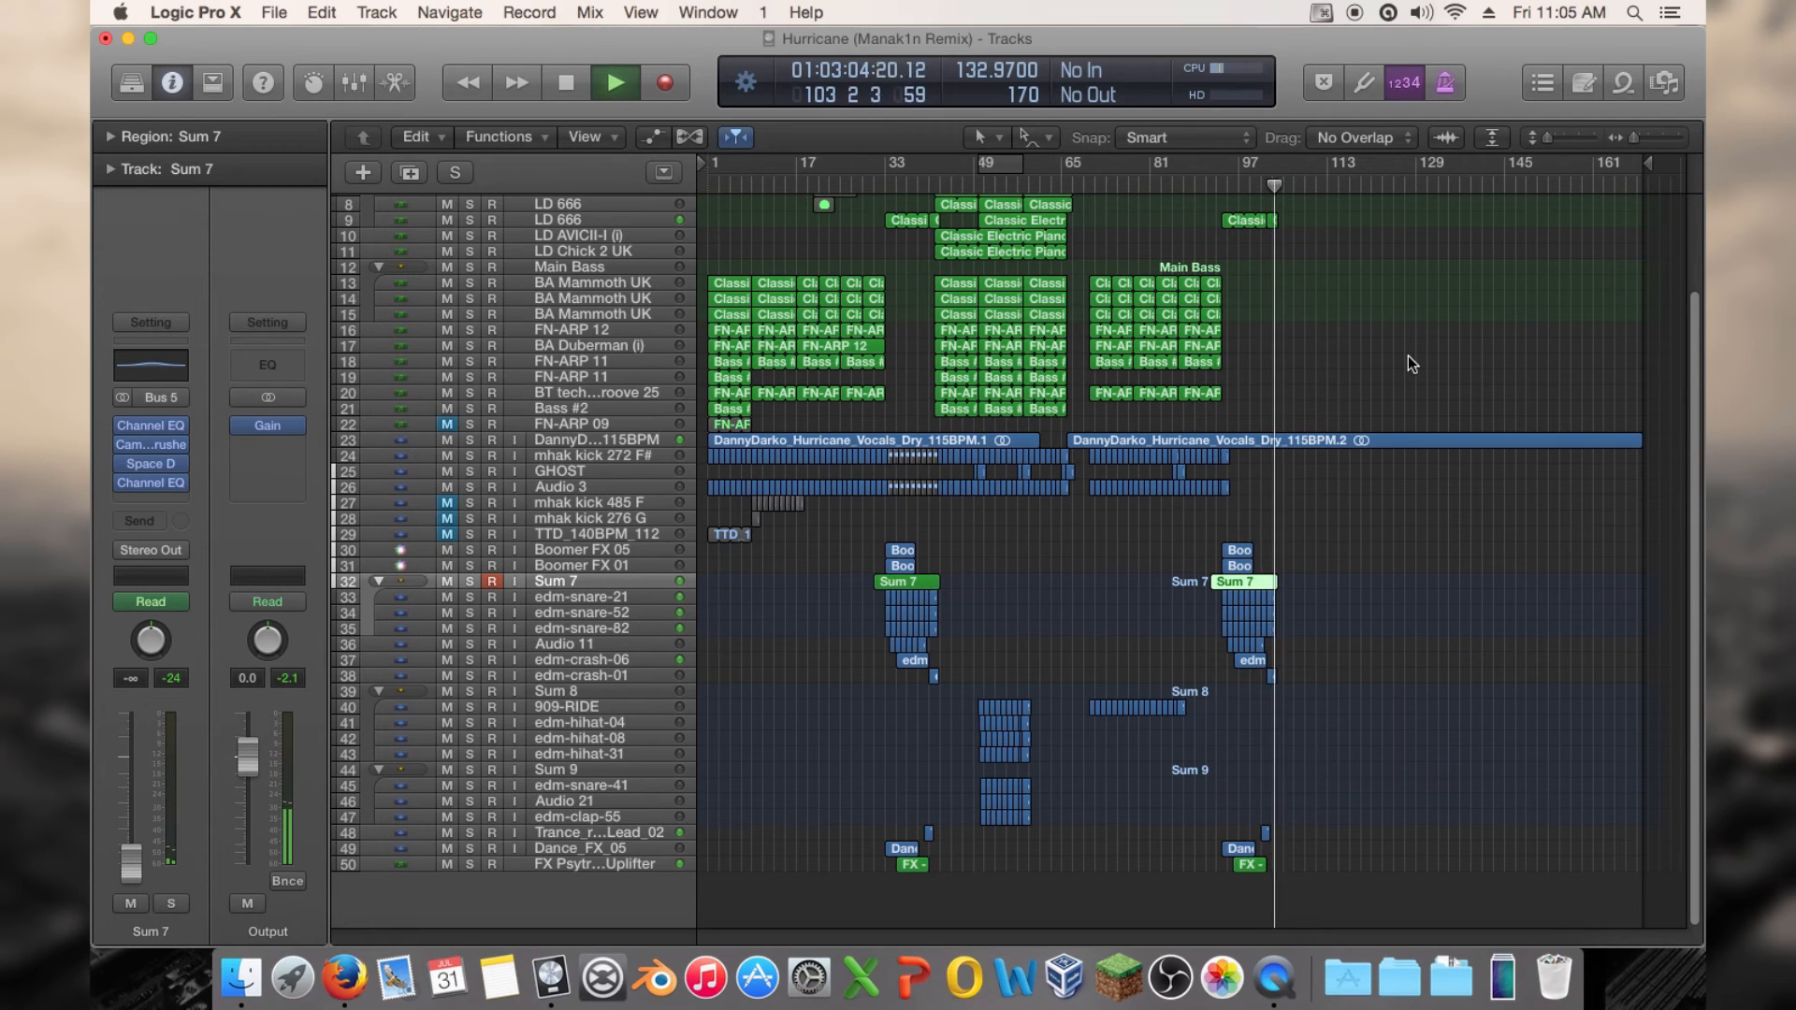
key(space)
Select the first drop's lead, bass, vocal and kick regions from about bar 42 to bar 66
scroll(1387, 355, up, 1)
scroll(1387, 354, up, 3)
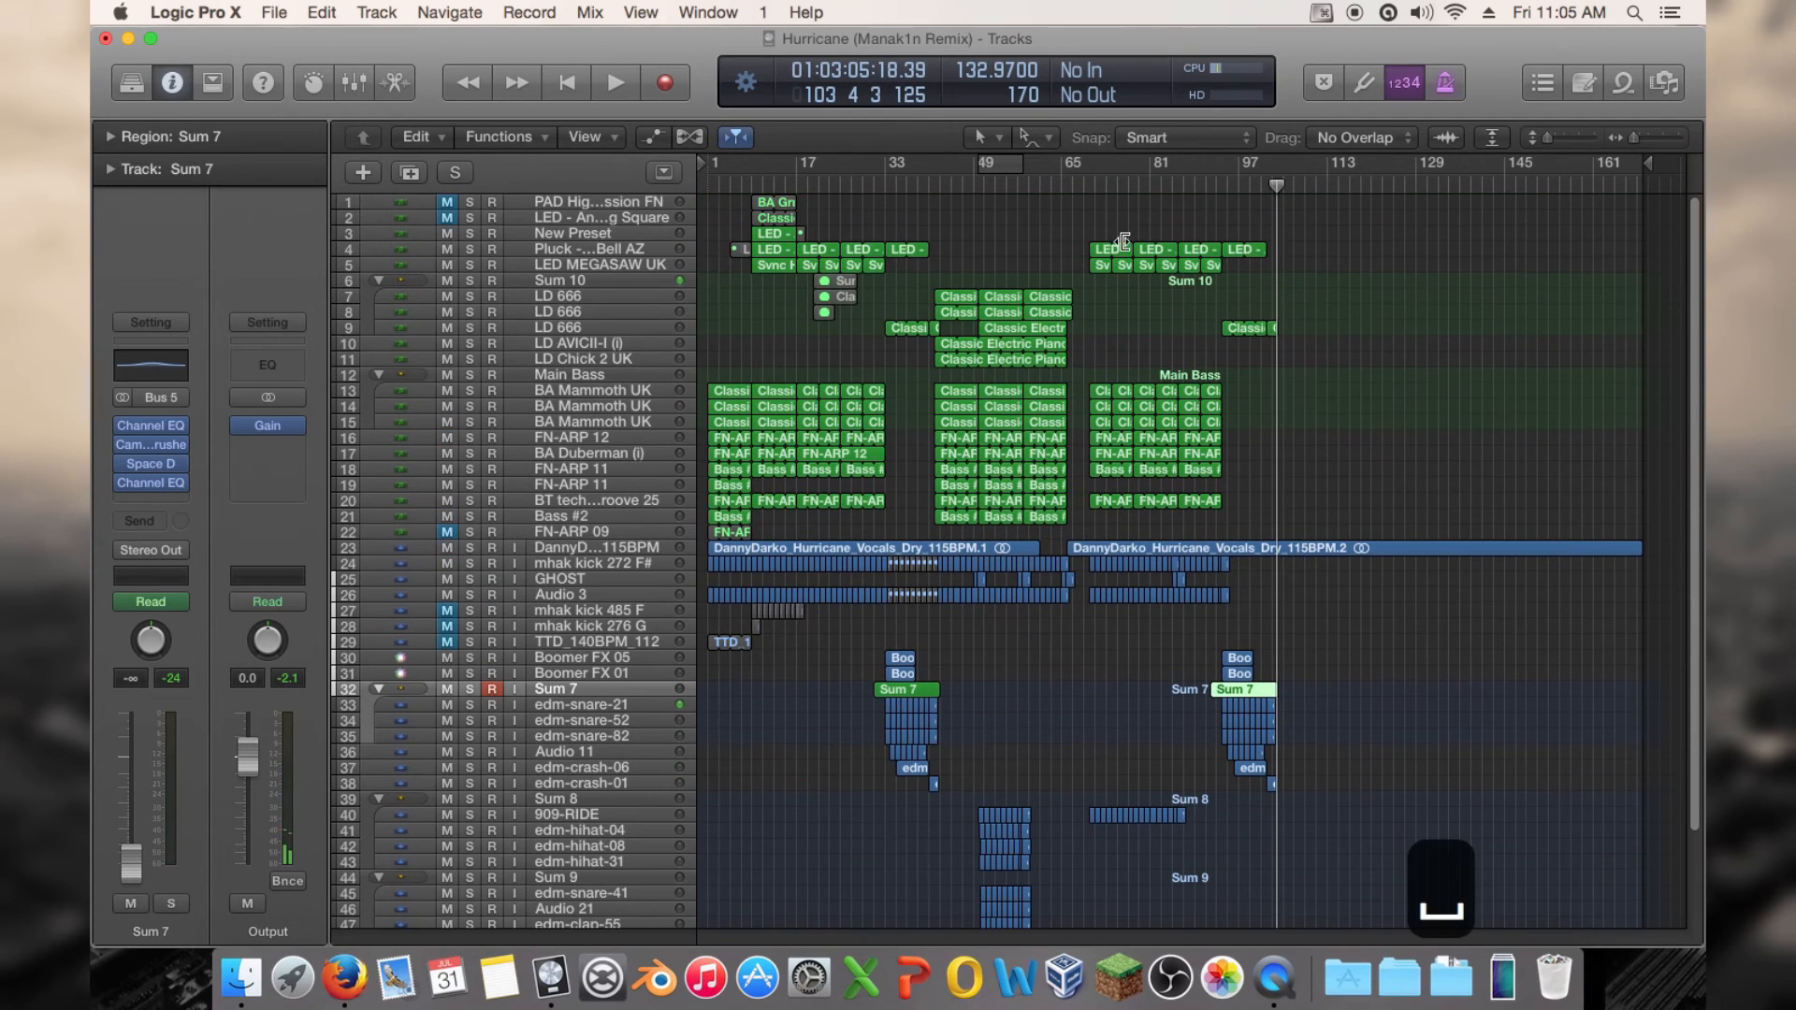
drag(1053, 237, 952, 563)
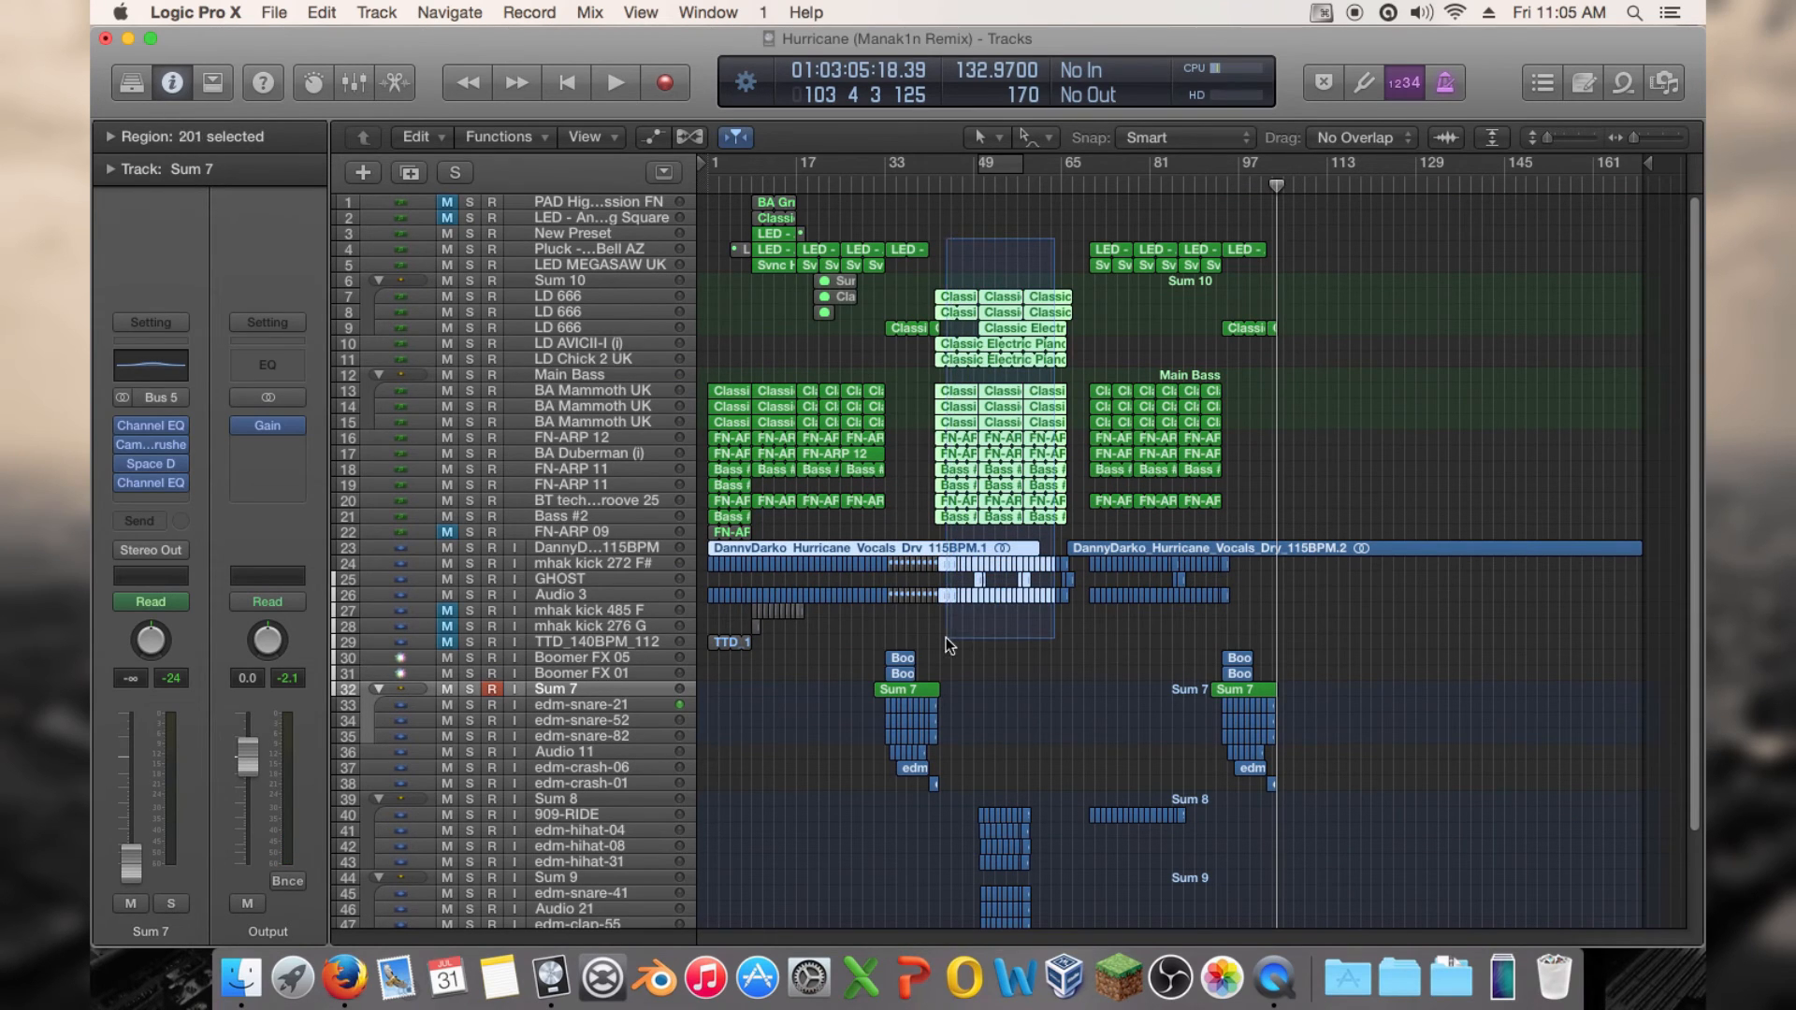
drag(945, 637, 946, 637)
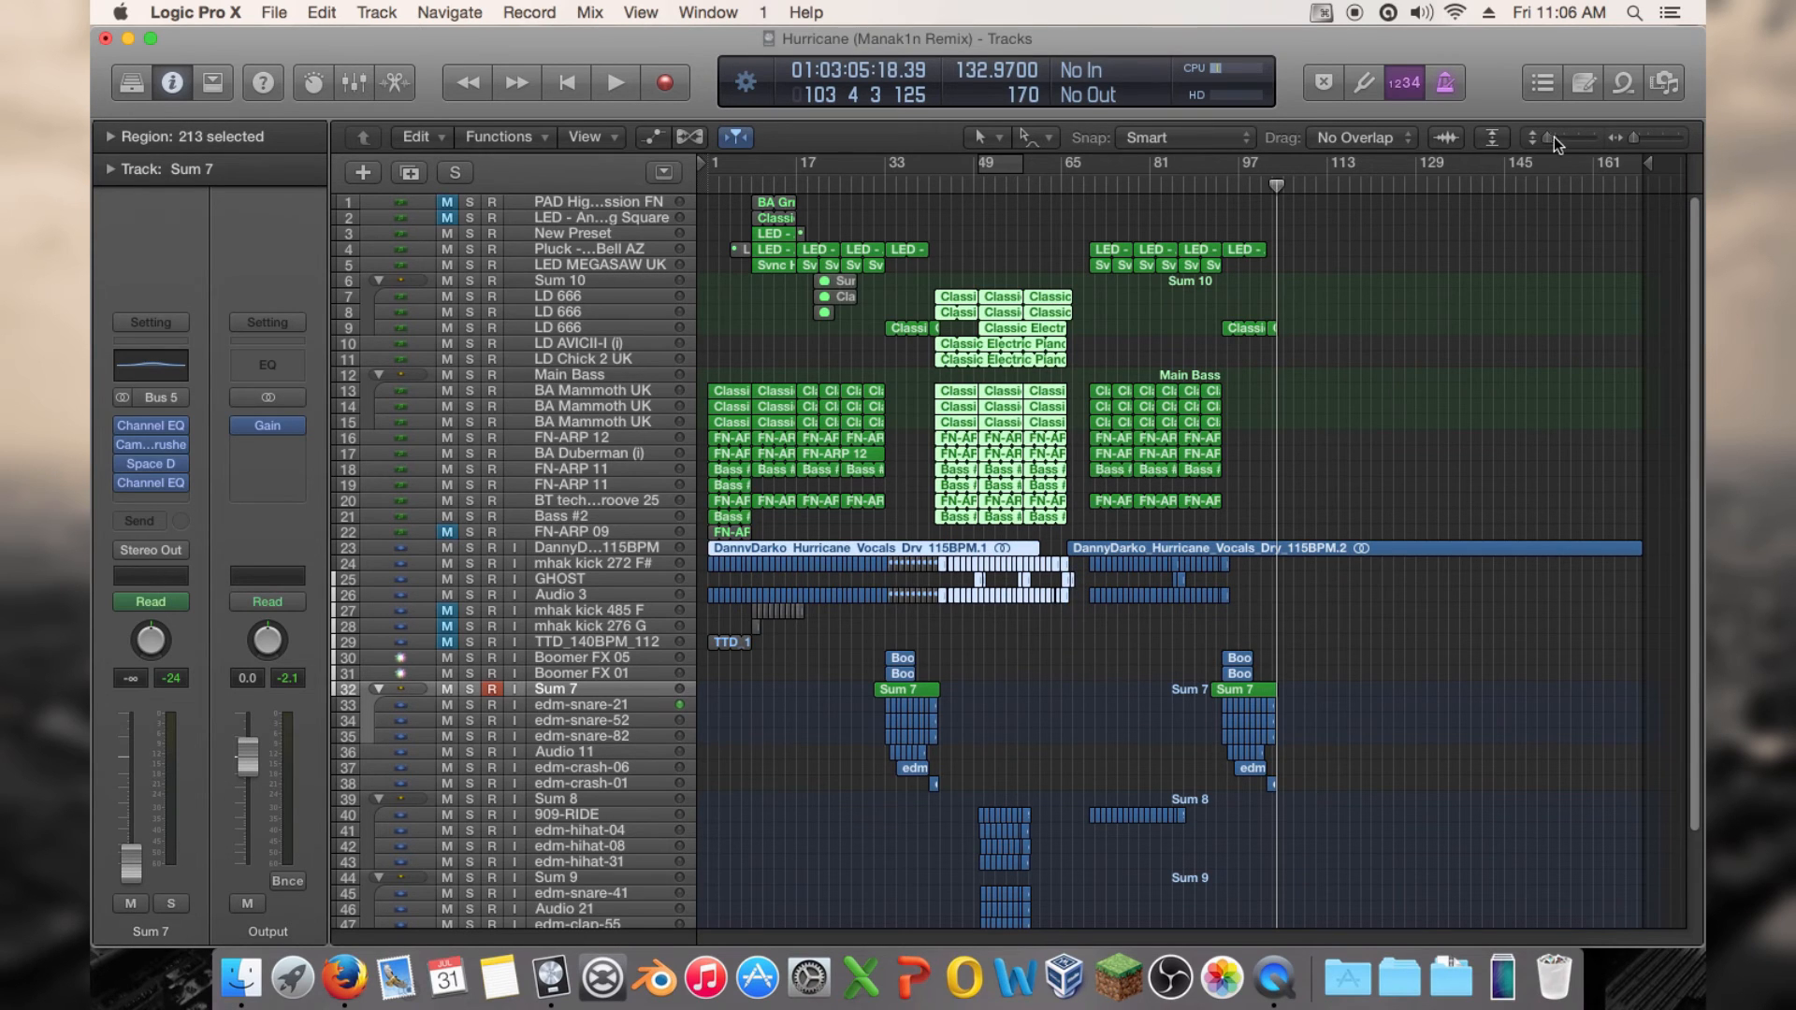
Add the Sum 8 and Sum 9 percussion regions from about bar 50 to 58 to the first drop's selection, excluding the vocal region
drag(1633, 138, 1642, 140)
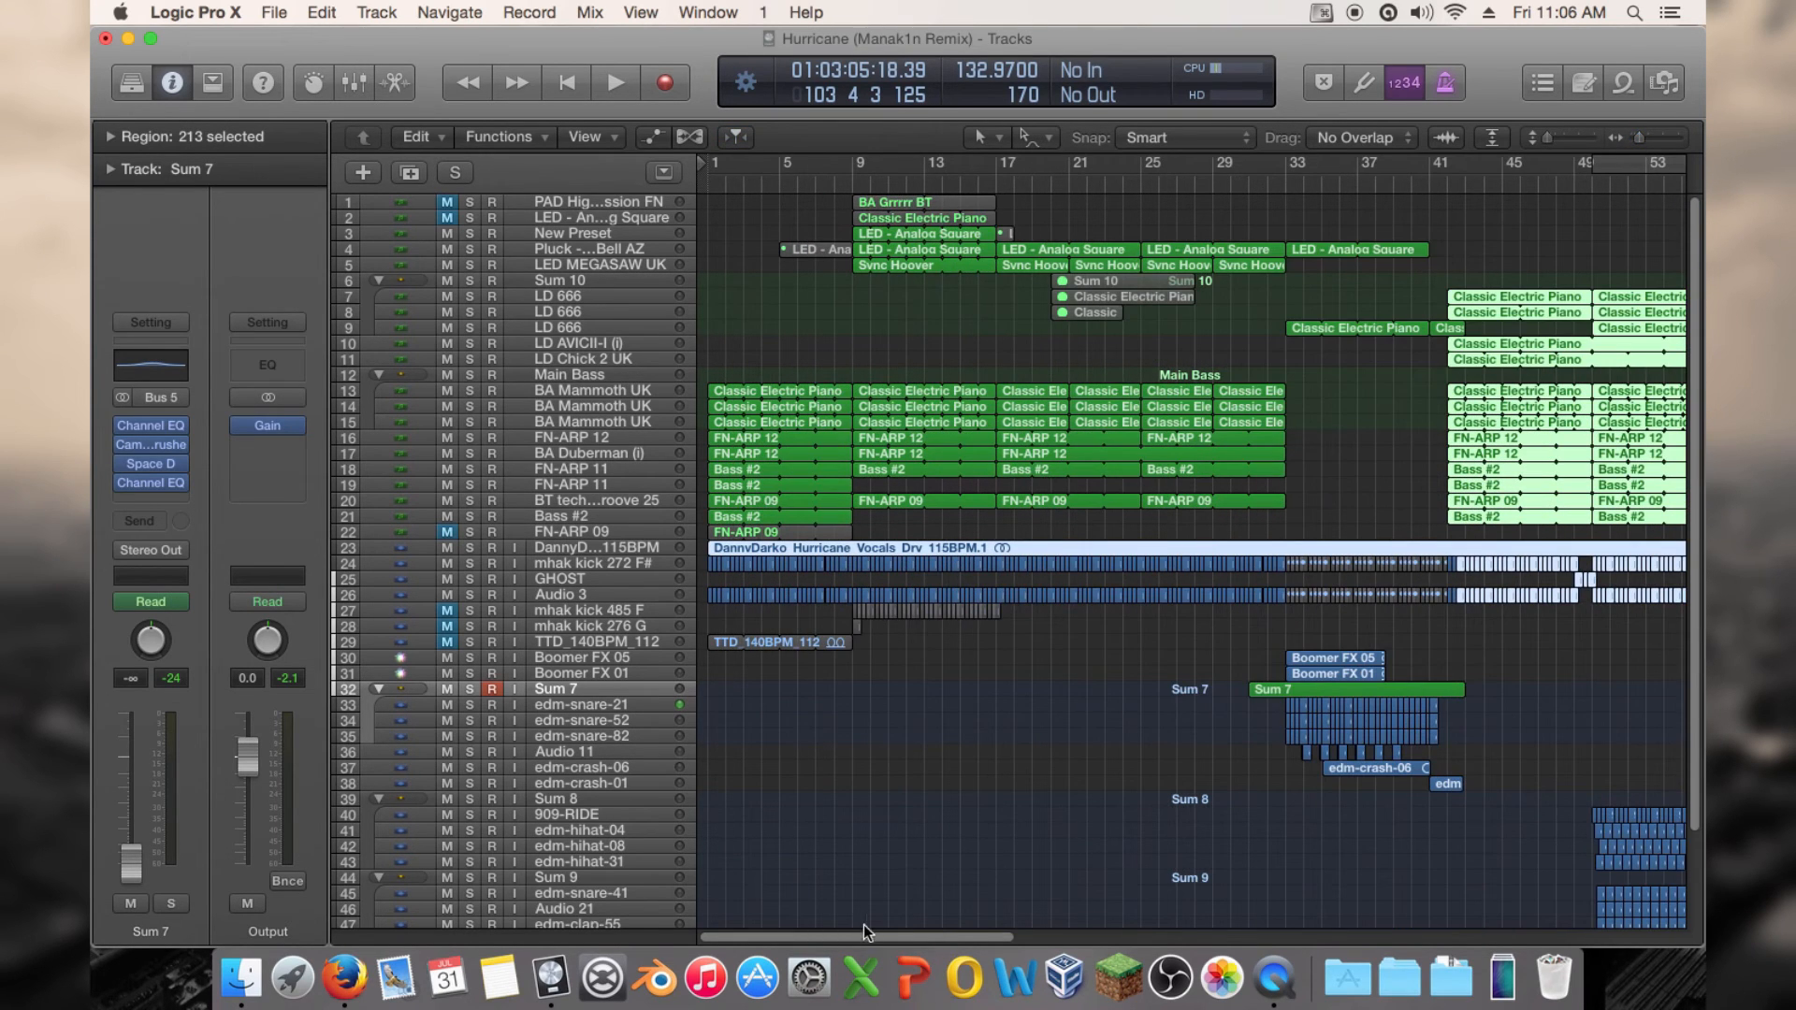
drag(862, 935, 1016, 935)
key(space)
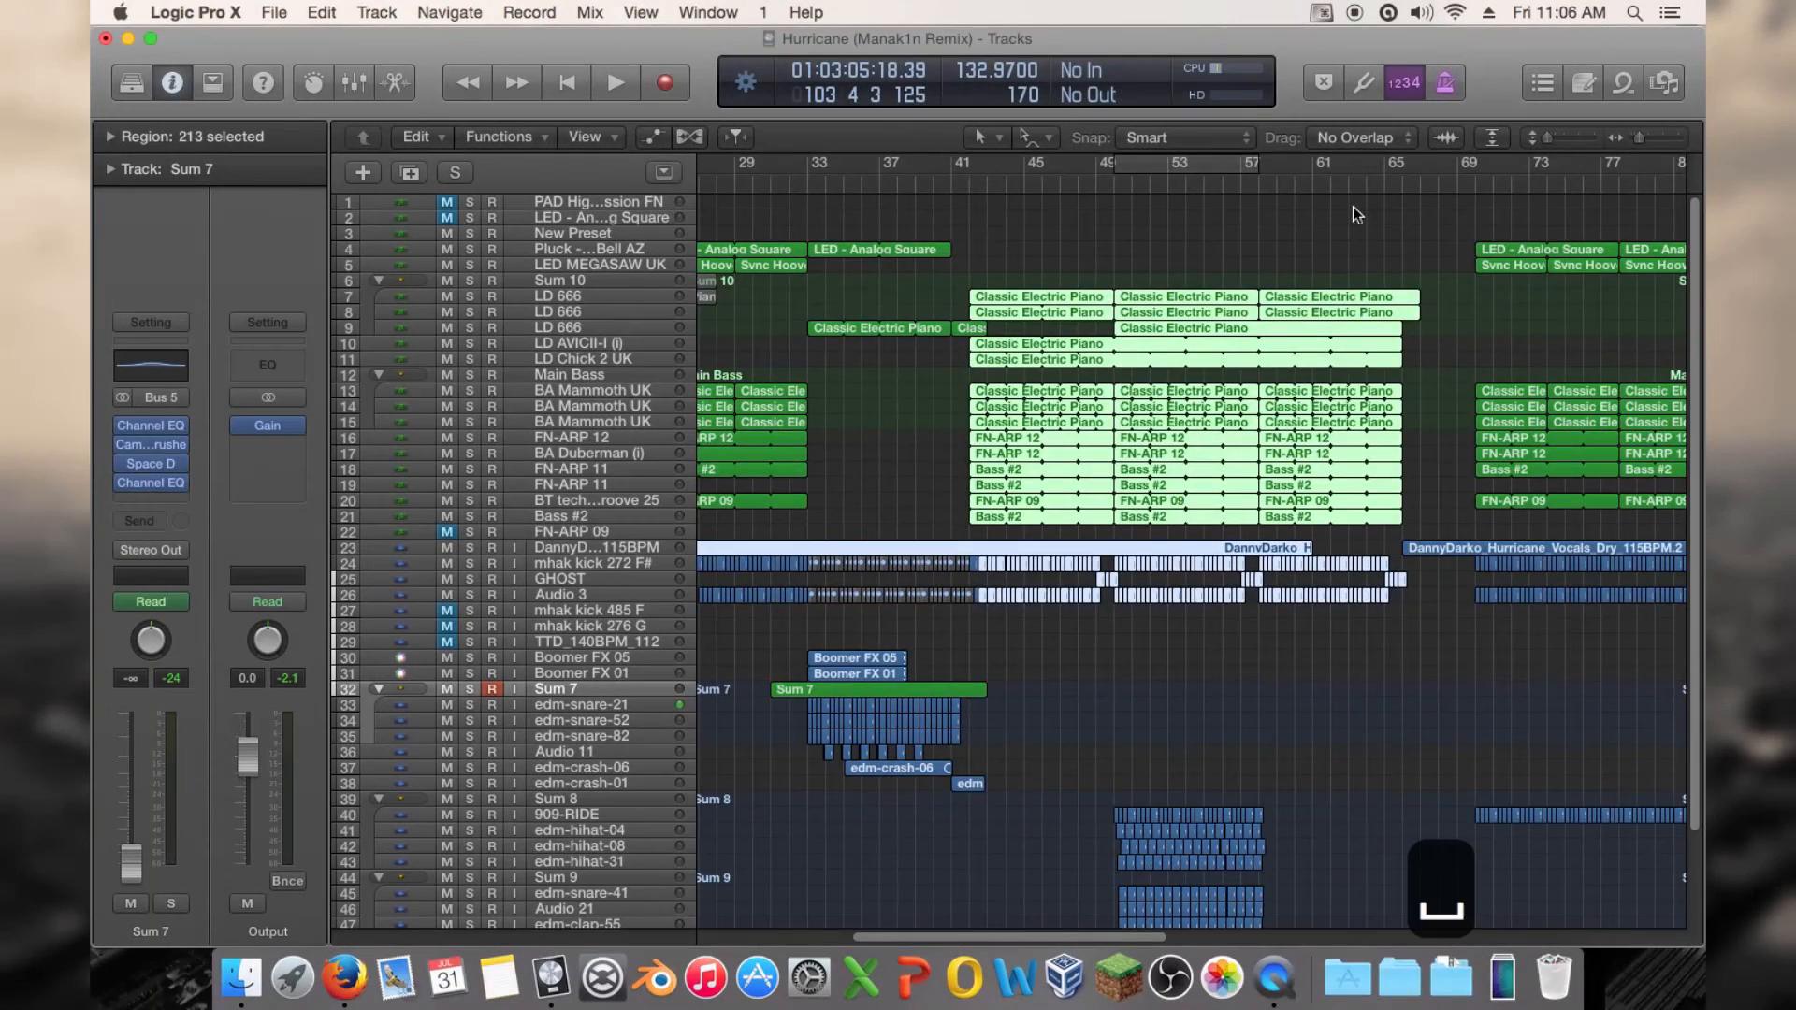
key(space)
drag(1328, 930, 900, 931)
drag(1353, 197, 935, 952)
drag(953, 659, 949, 655)
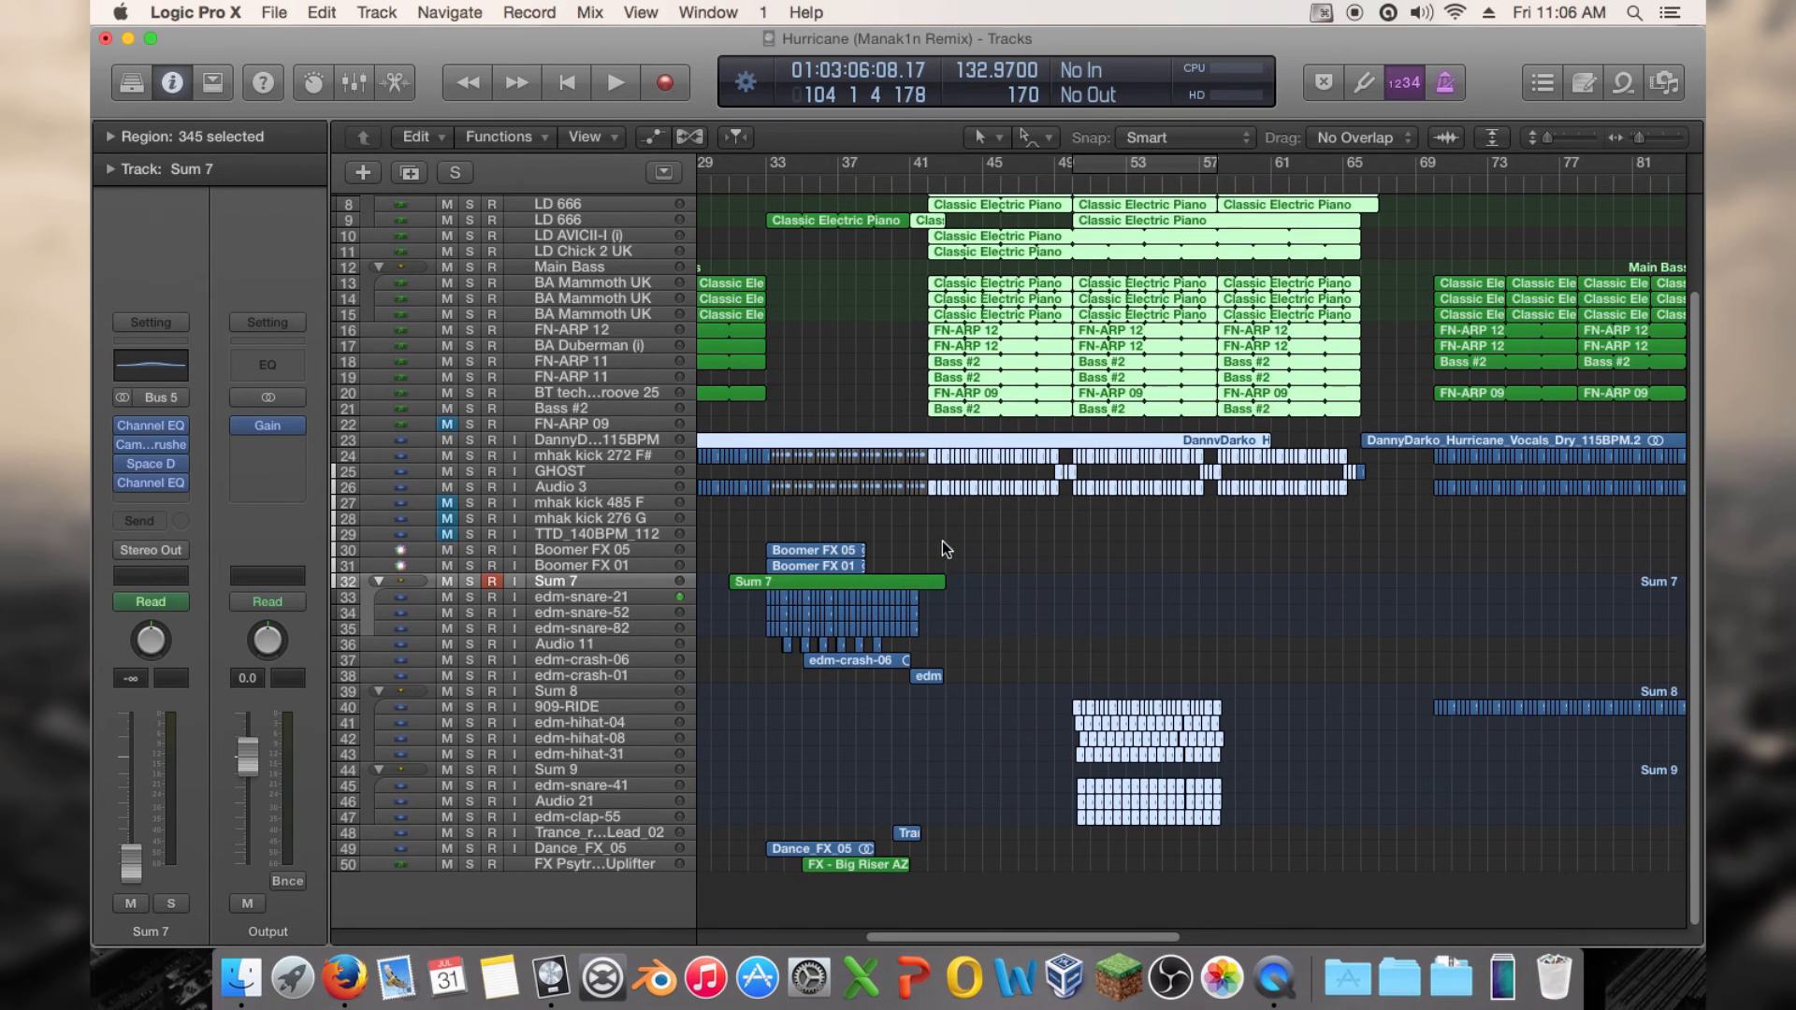
scroll(942, 549, up, 4)
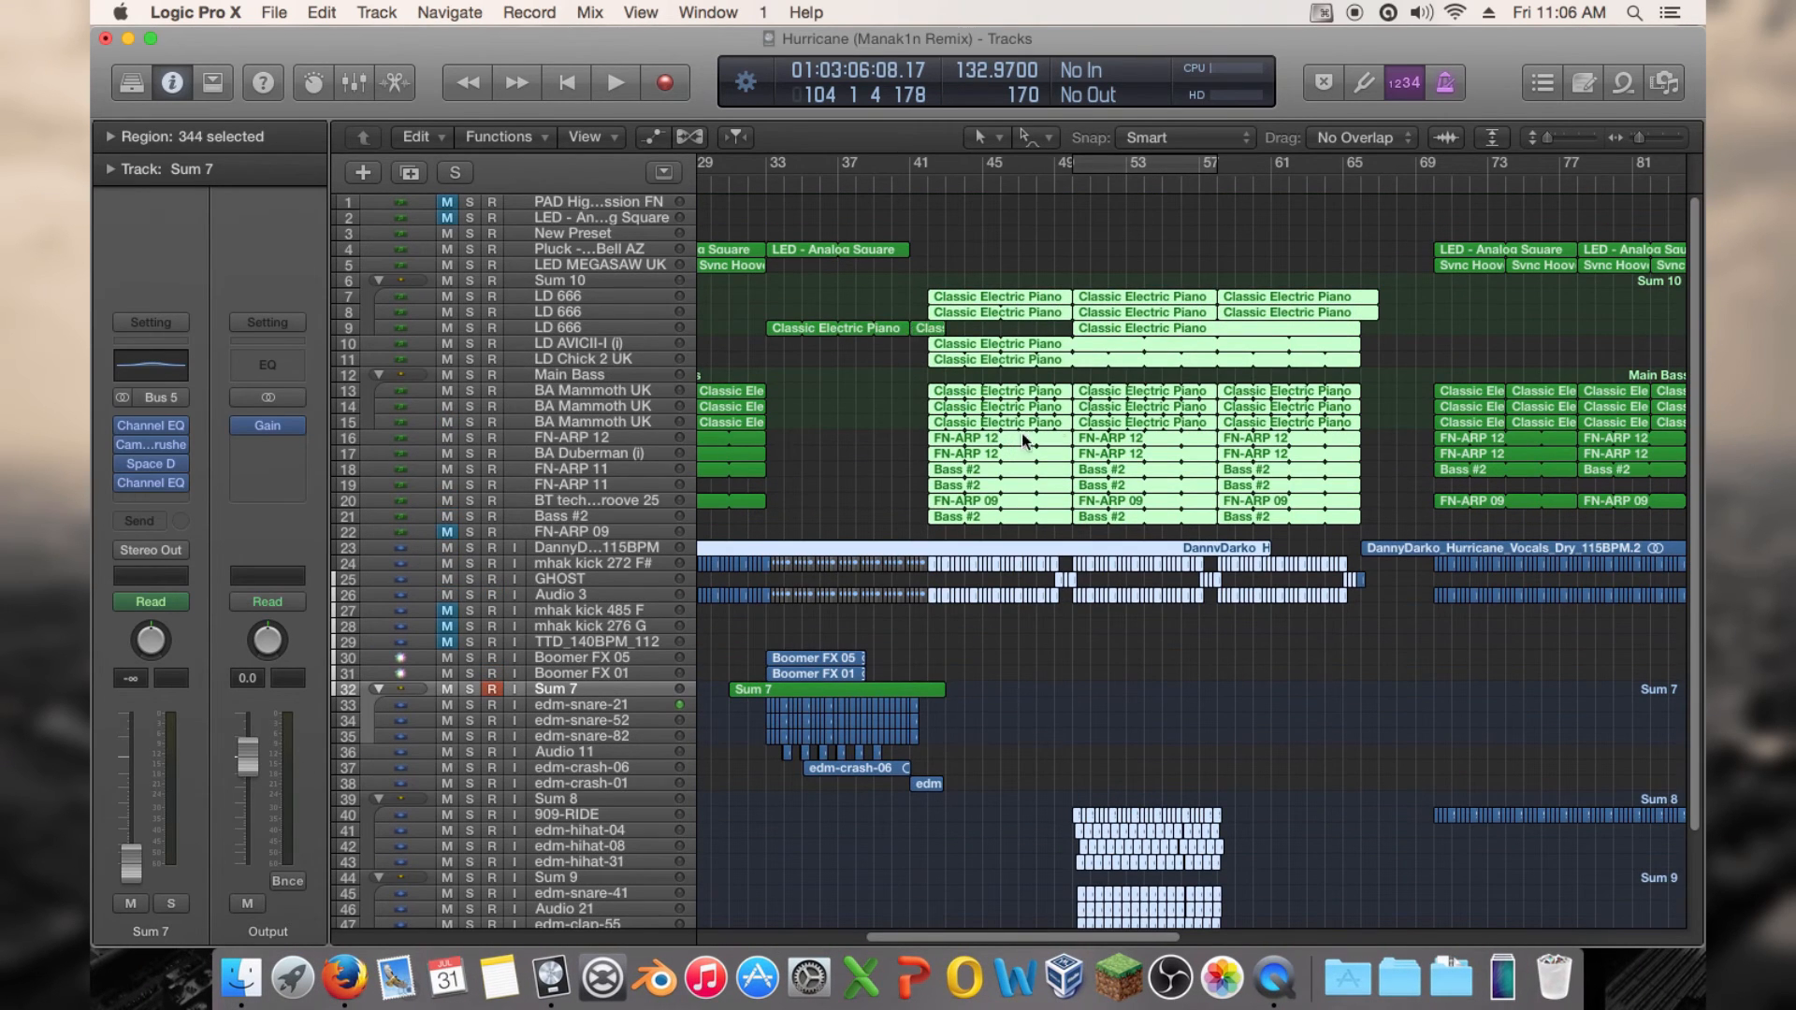
scroll(1069, 417, down, 4)
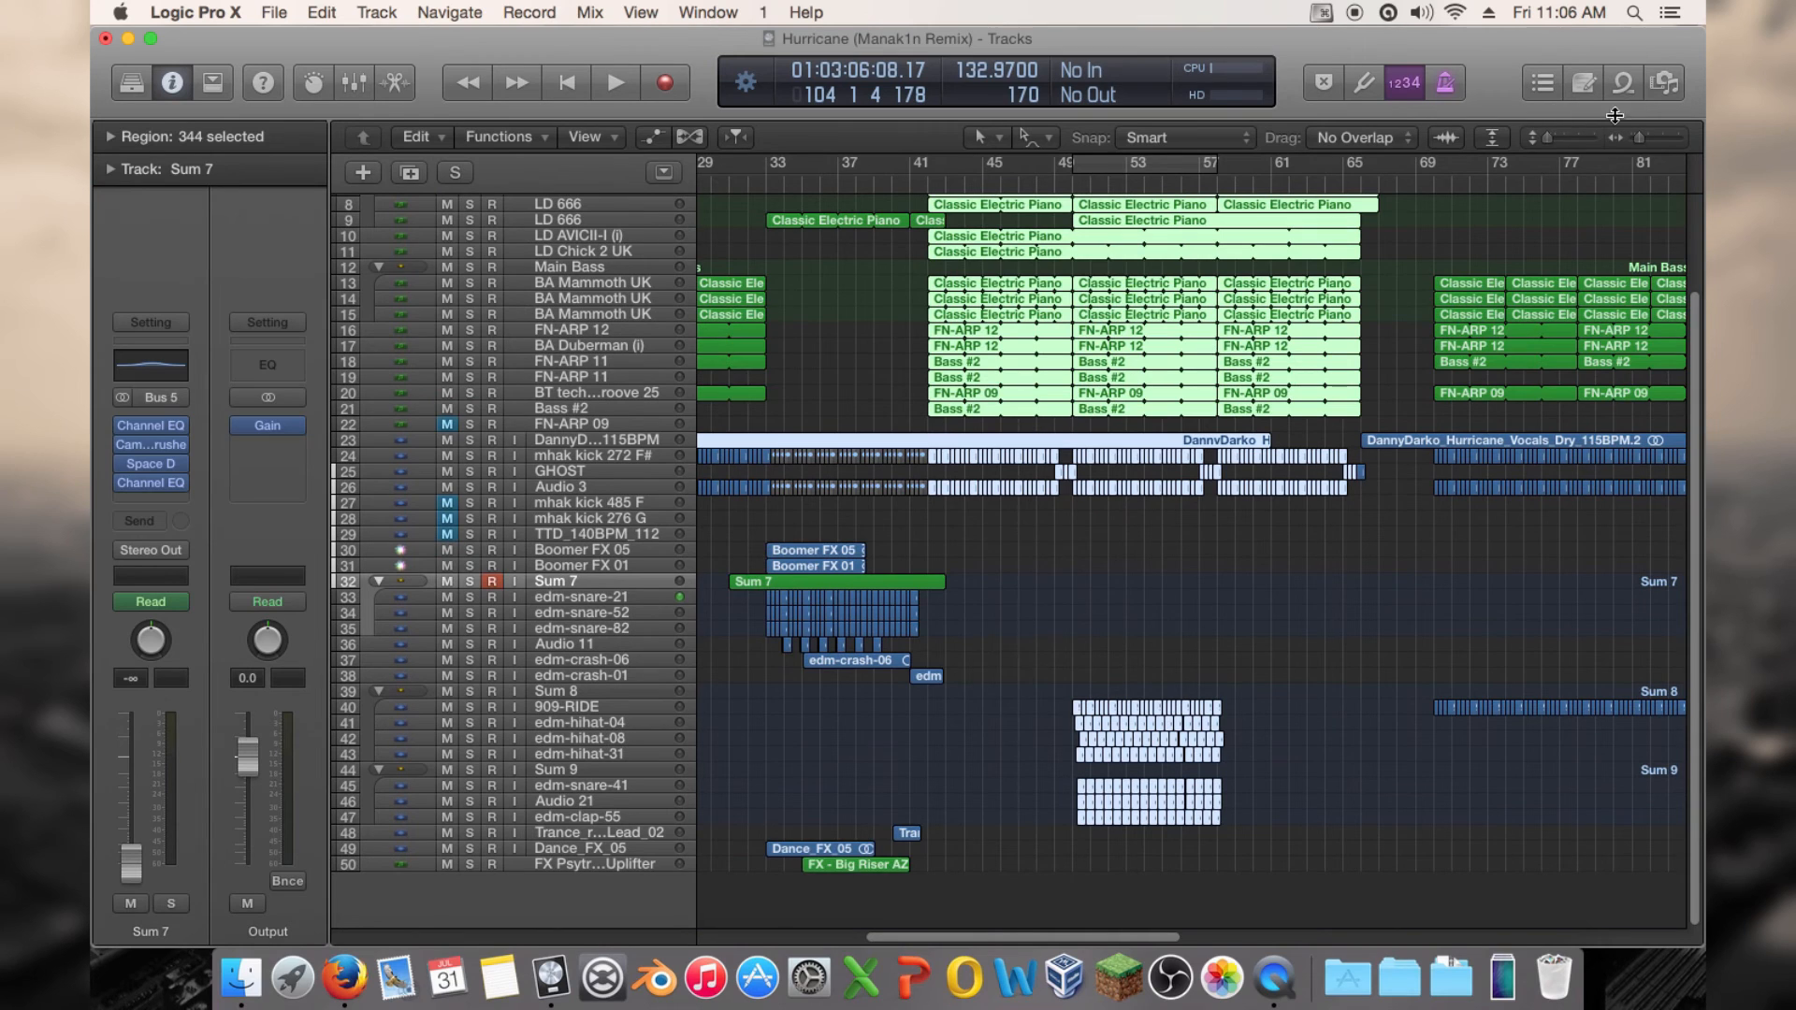
key(z)
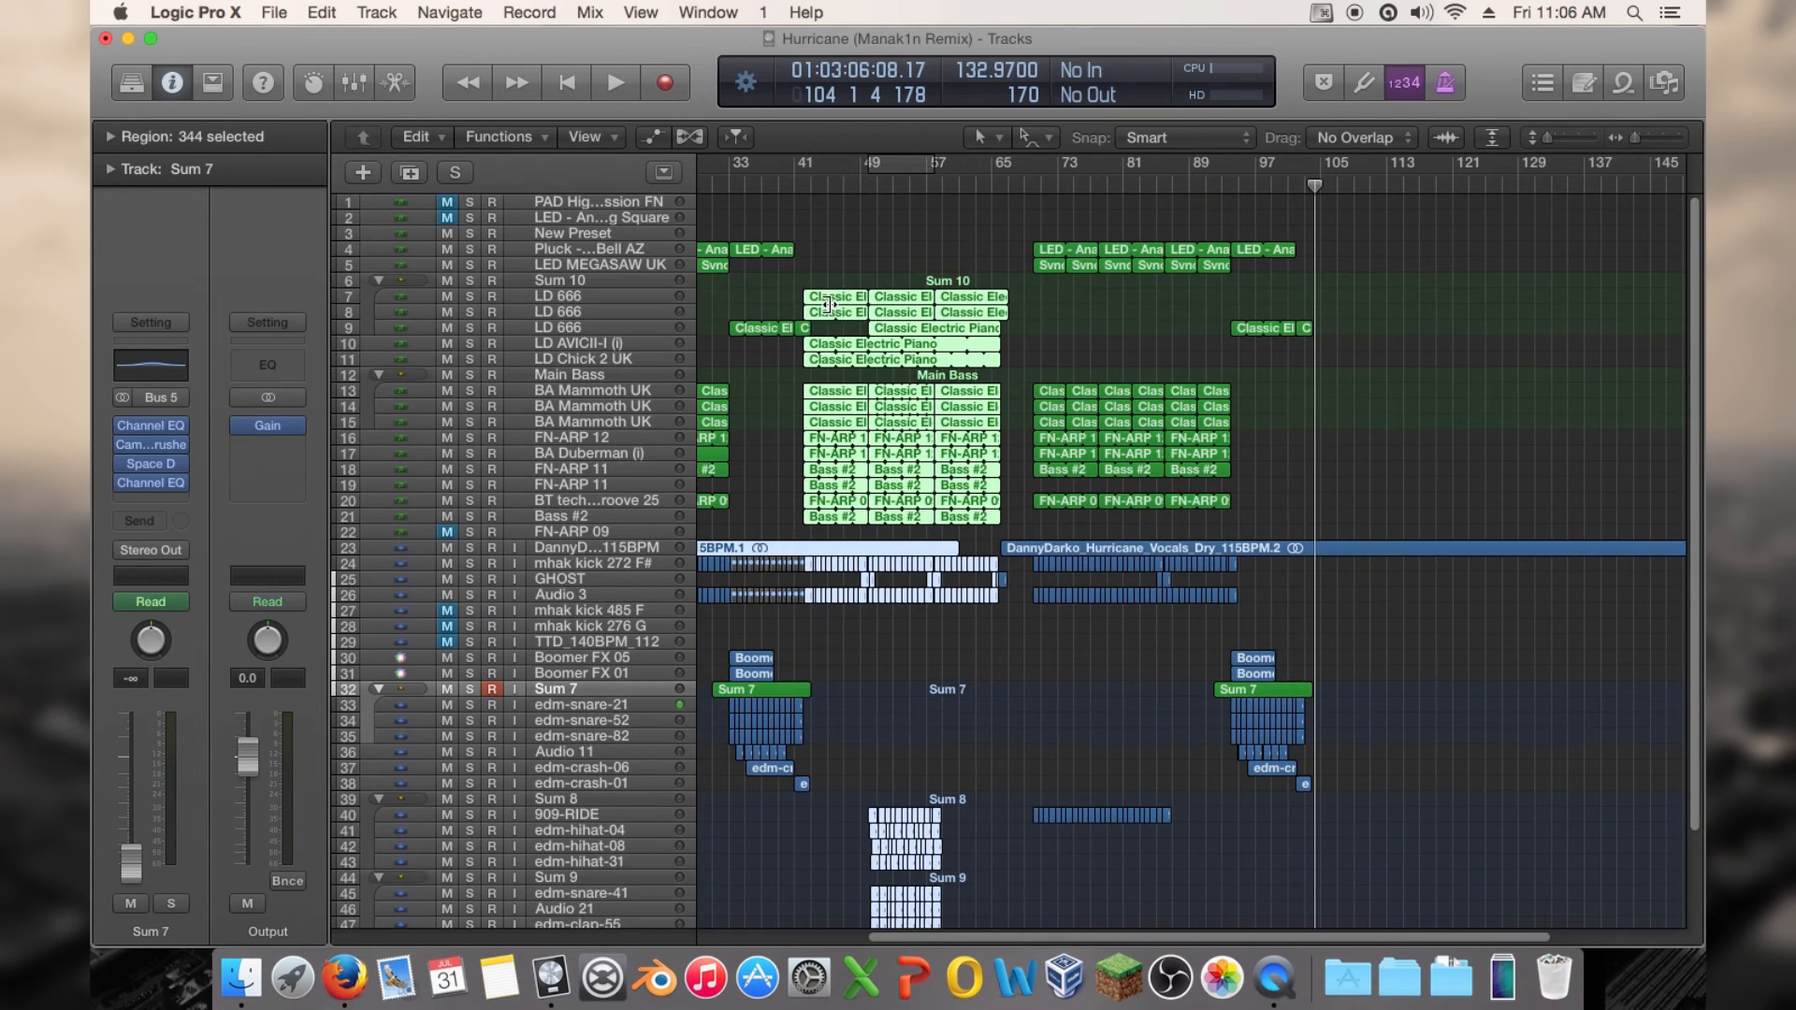
mouse_move(817, 301)
mouse_down()
mouse_move(1324, 300)
mouse_move(803, 295)
mouse_move(817, 301)
mouse_up()
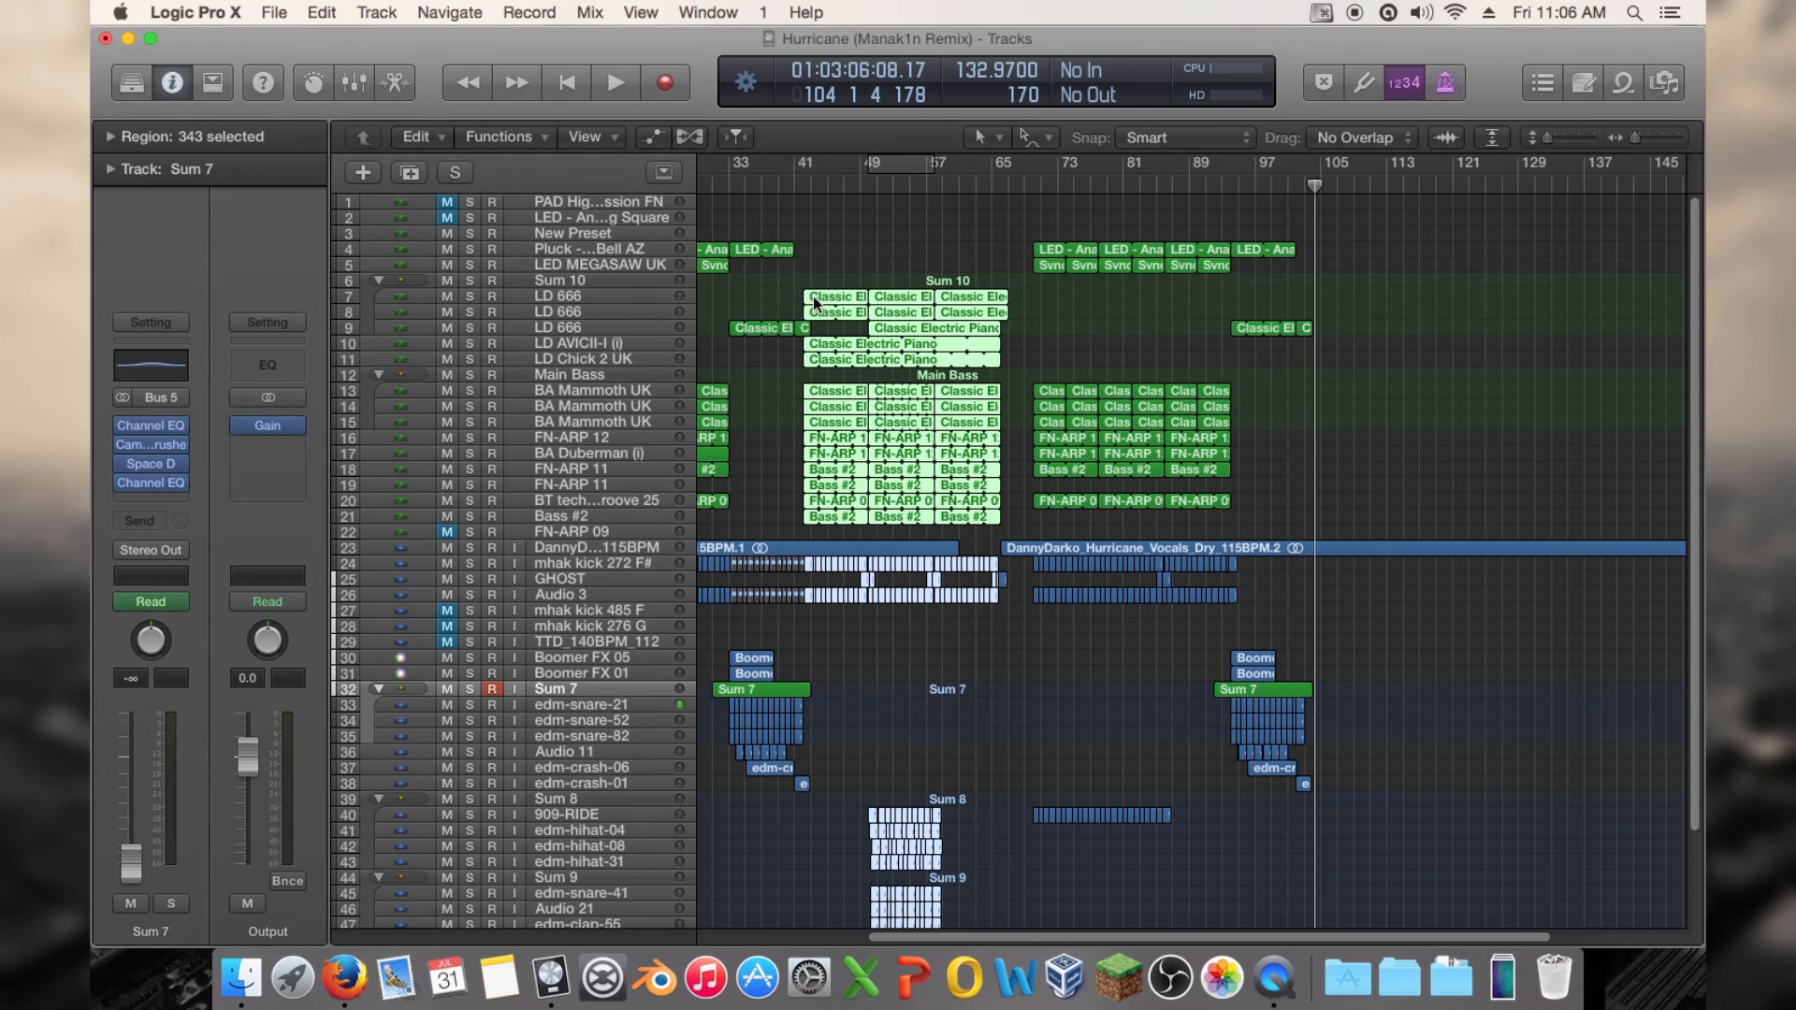
Try to copy the selected first-drop regions to bar 103 without their automation data, and undo the copy
drag(817, 302, 1351, 312)
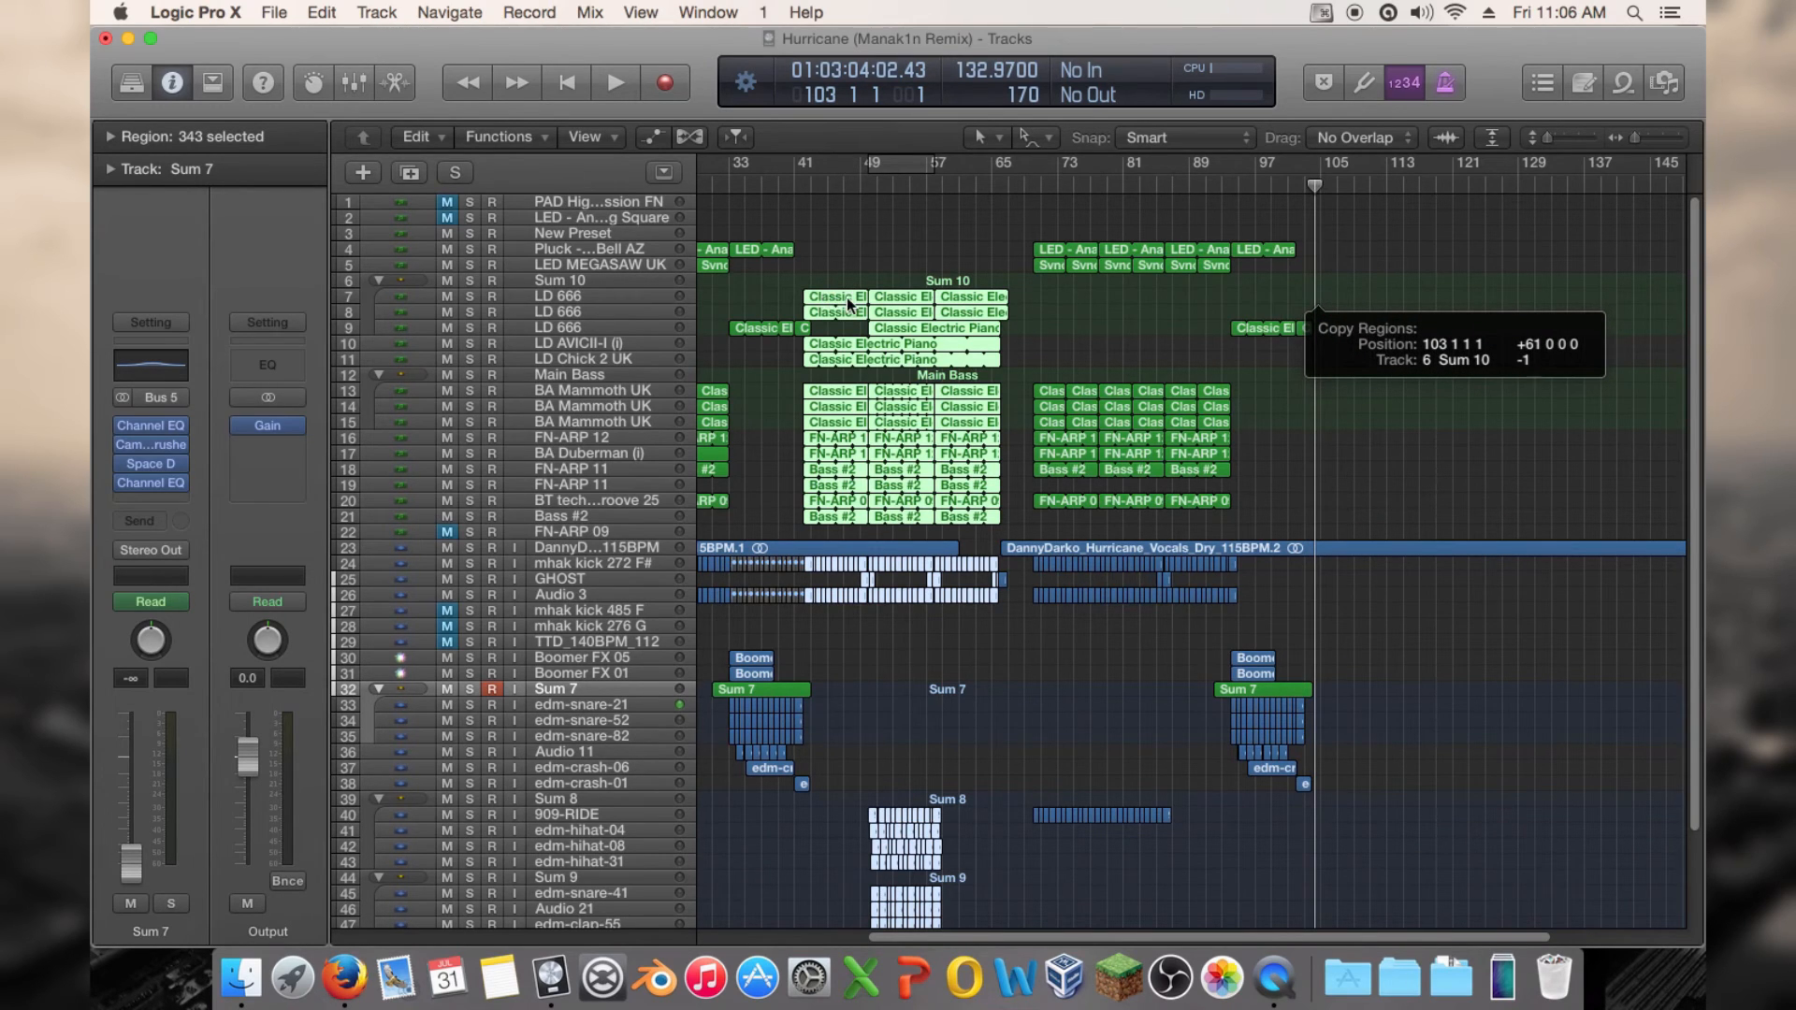
drag(849, 301, 848, 298)
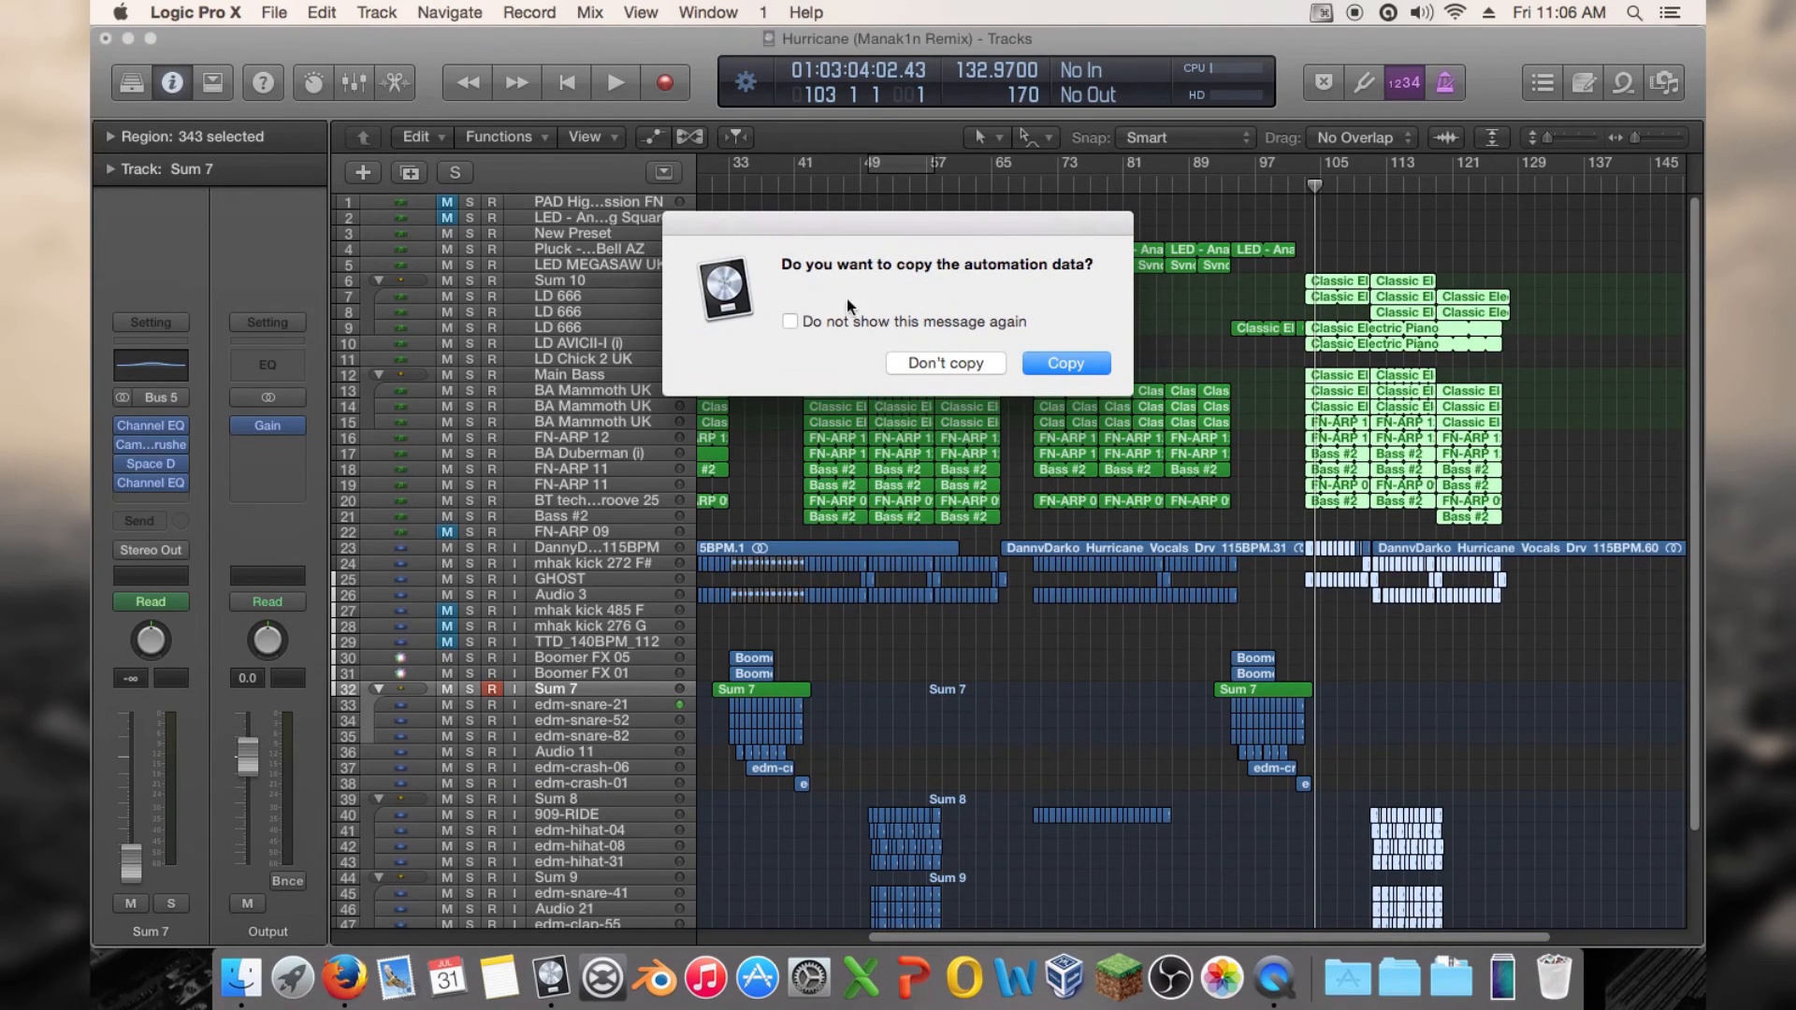
drag(1017, 245, 1083, 383)
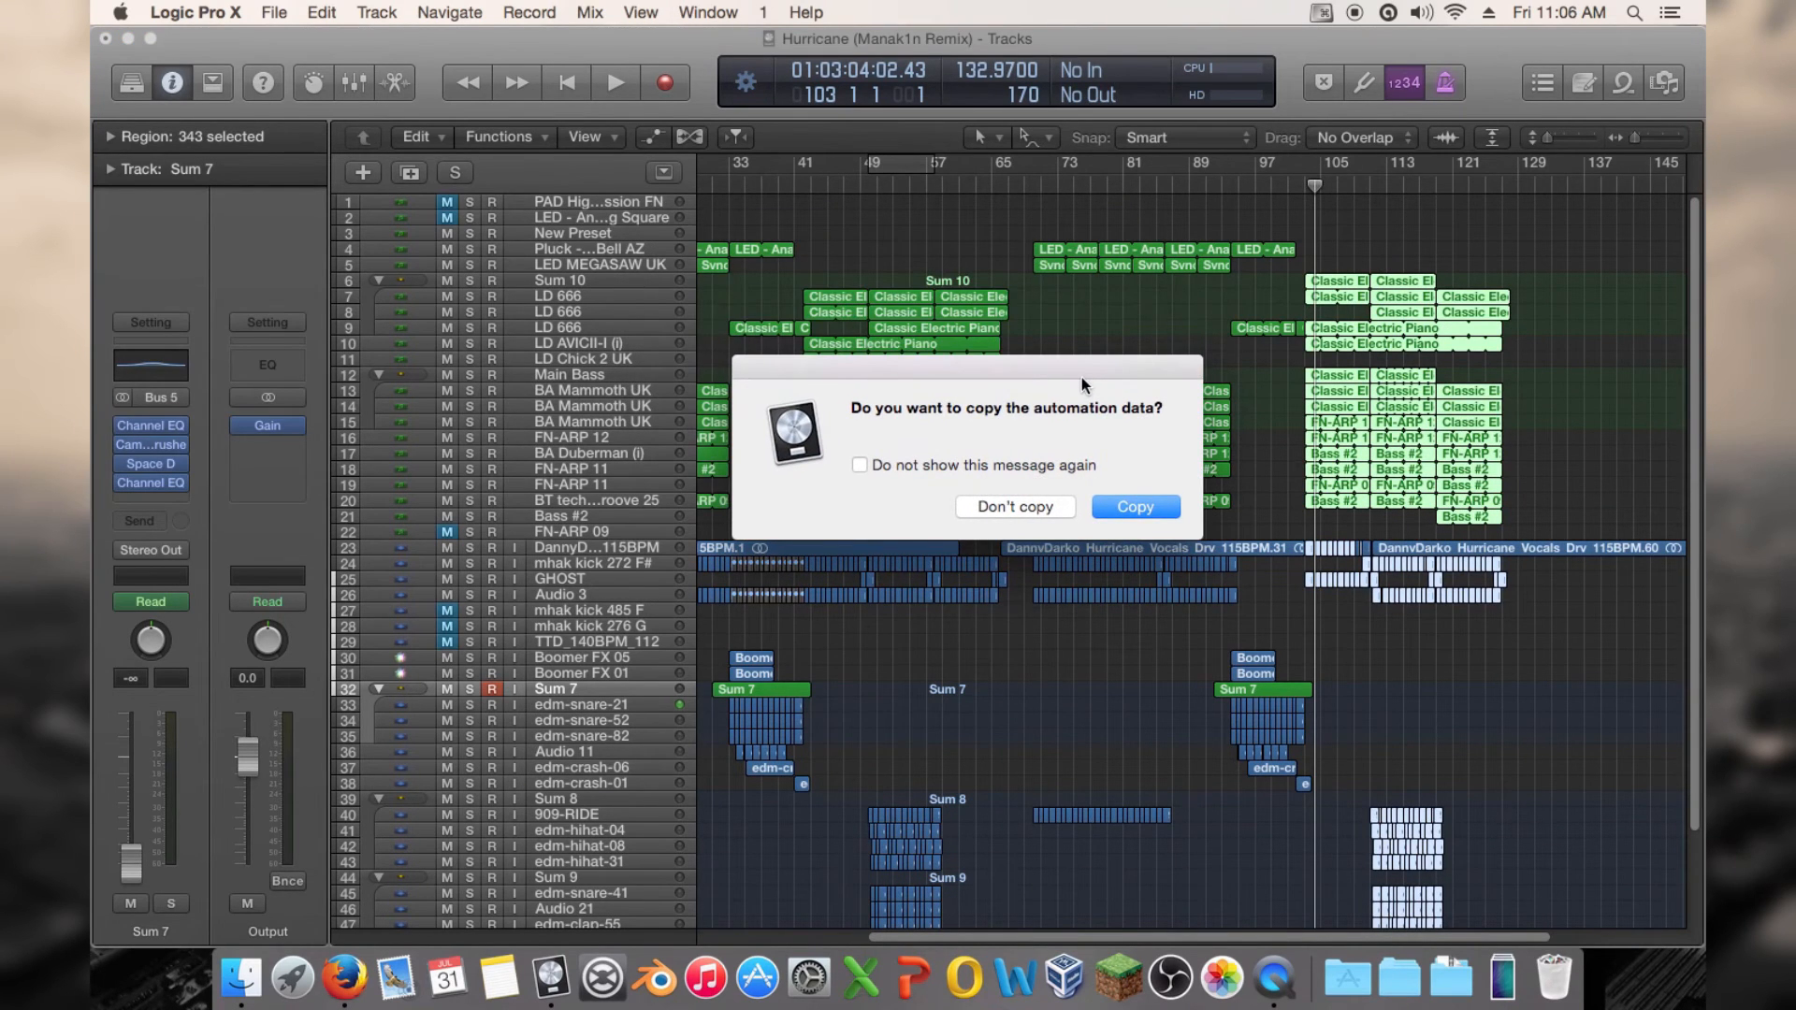
click(1031, 508)
key(super+z)
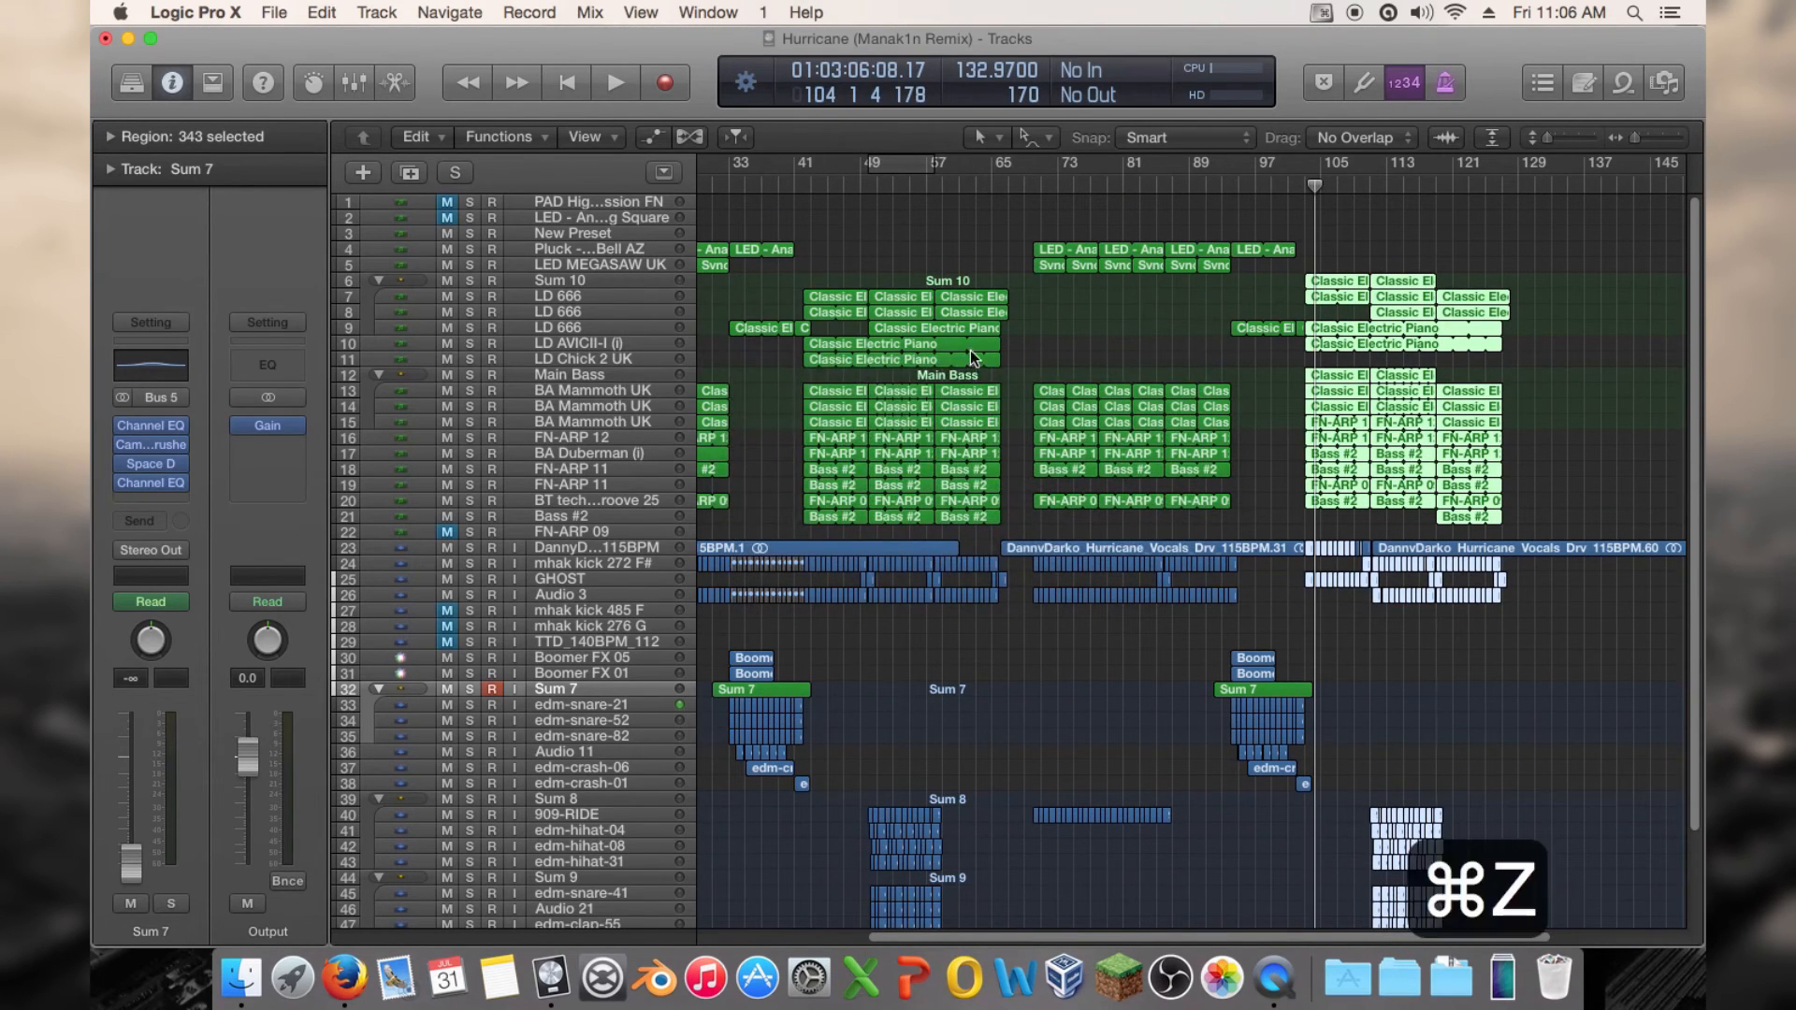
Copy the selected first-drop regions to bar 103 with their automation data, and review the copy's automation lanes
drag(930, 299, 1322, 299)
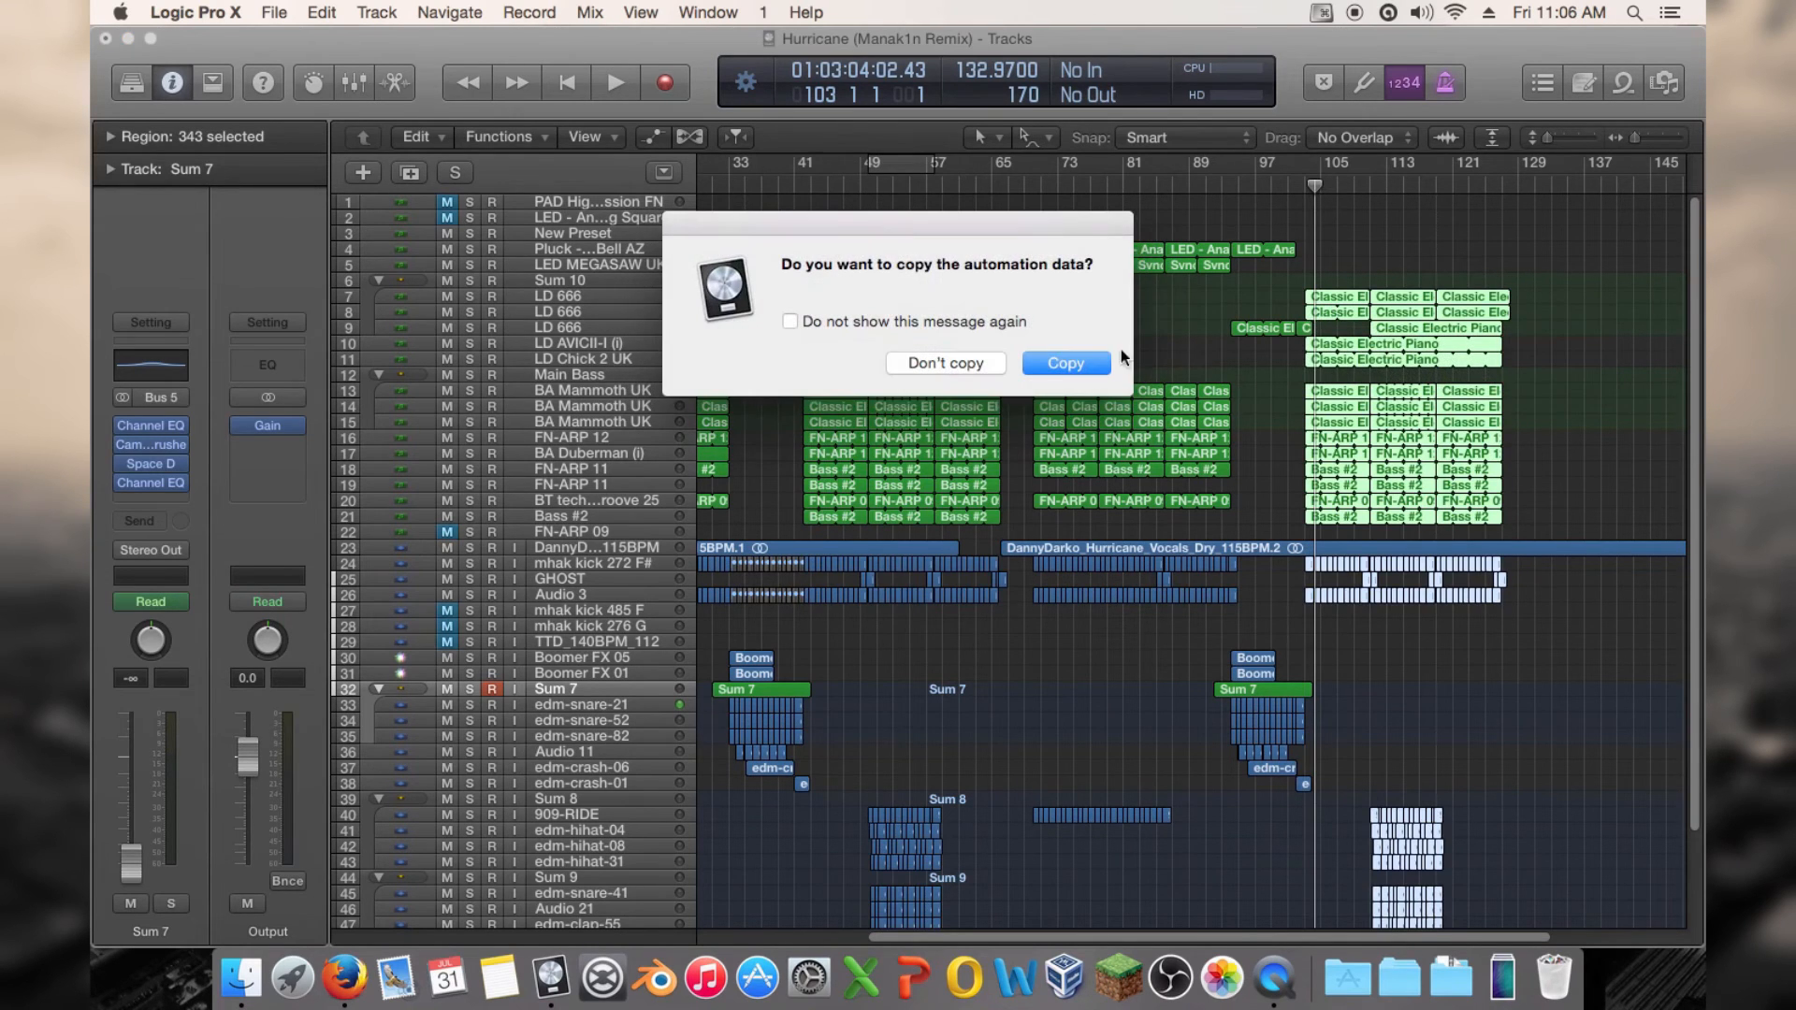
click(1094, 365)
key(a)
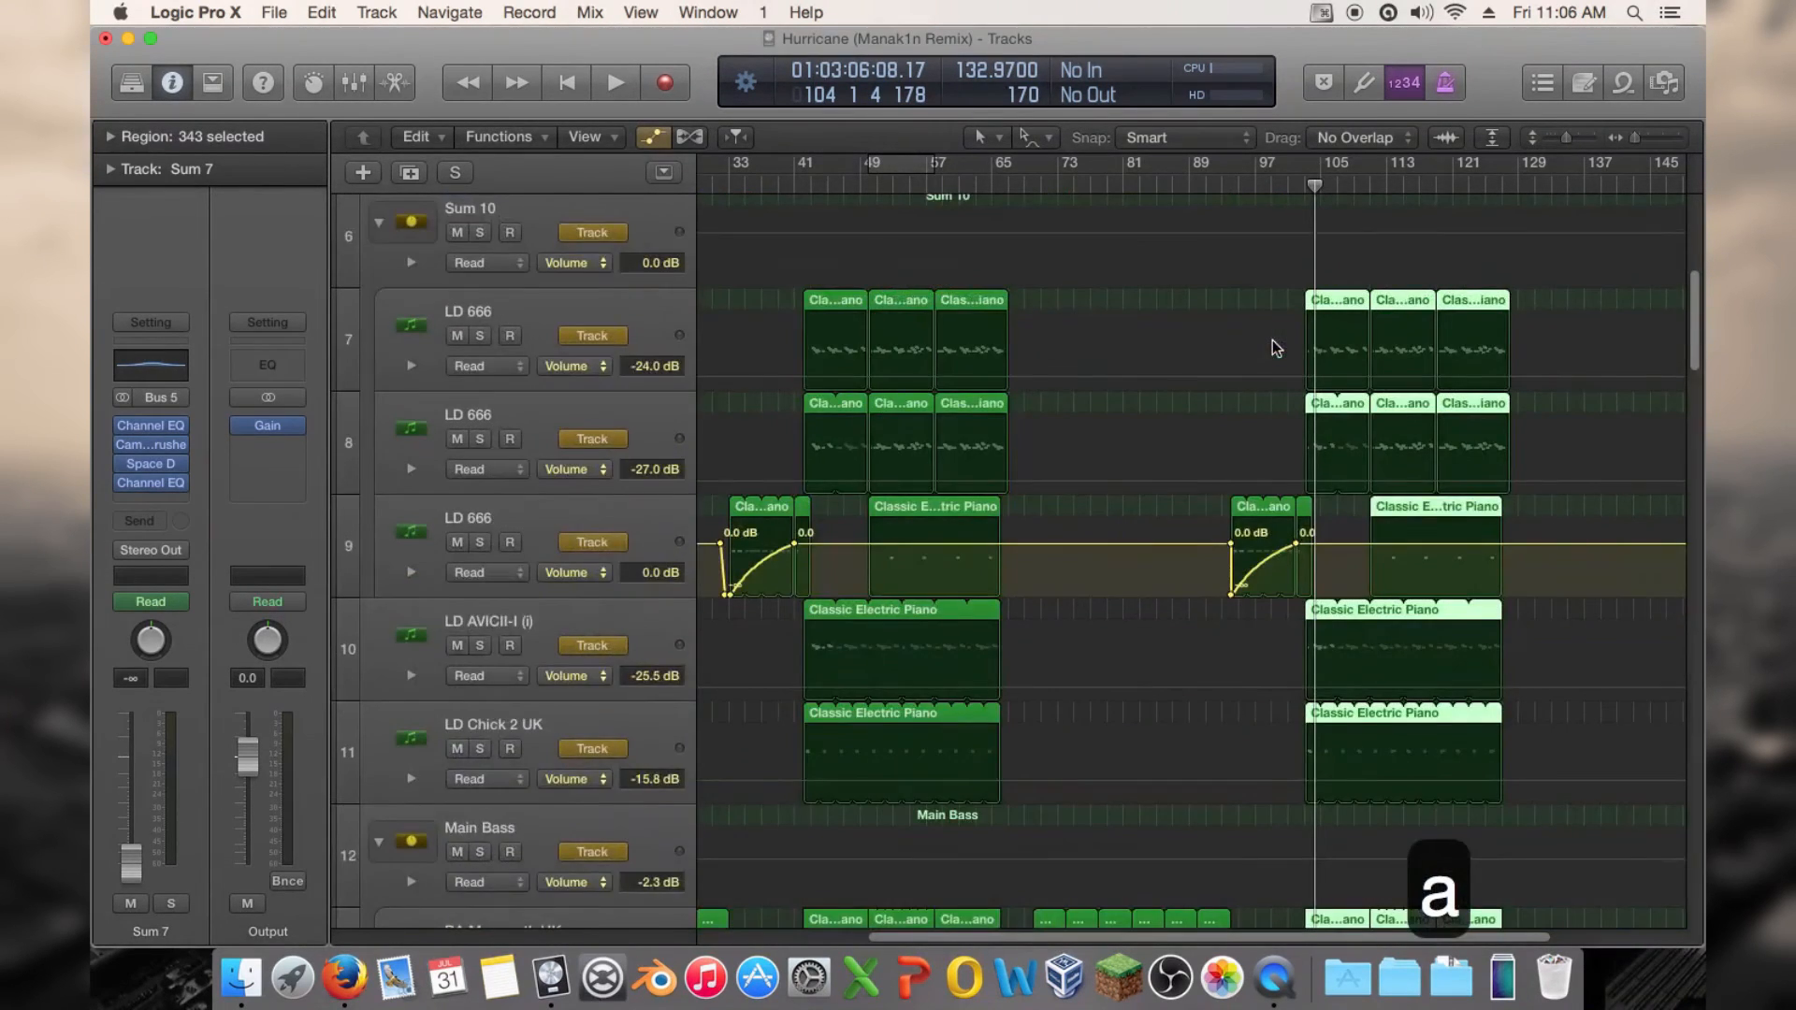
scroll(1271, 345, down, 15)
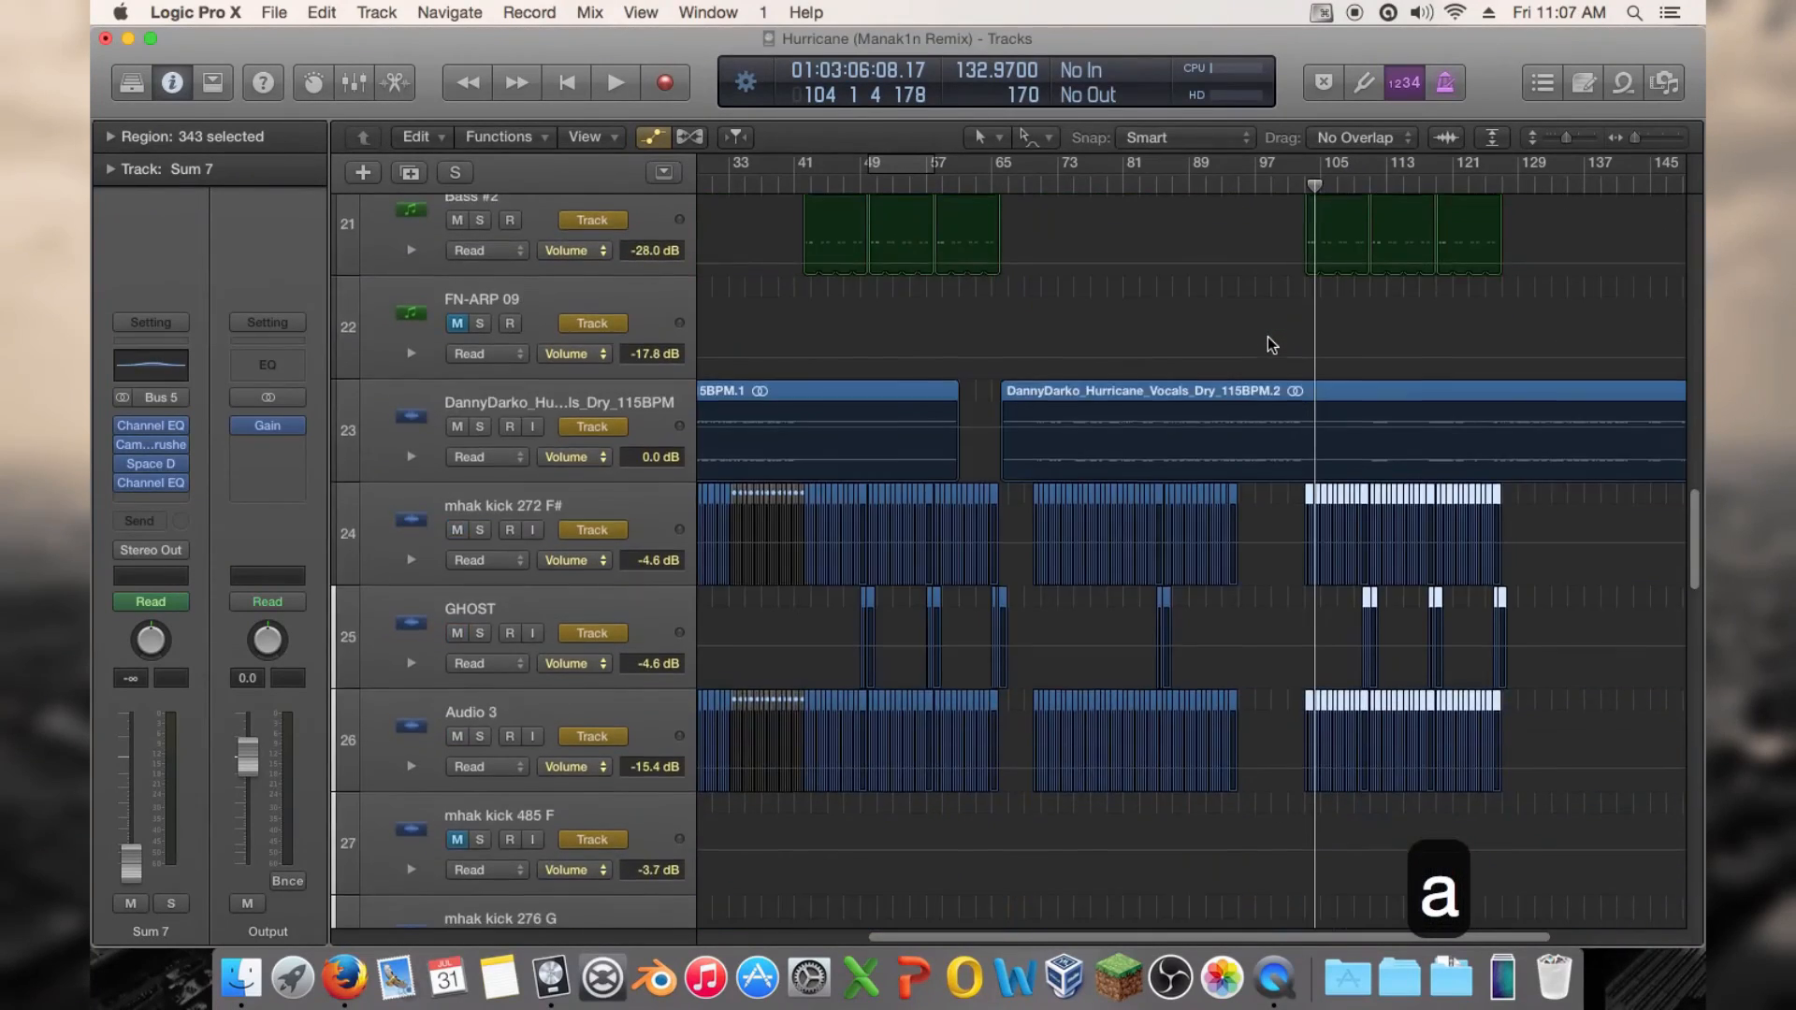
scroll(1270, 348, down, 6)
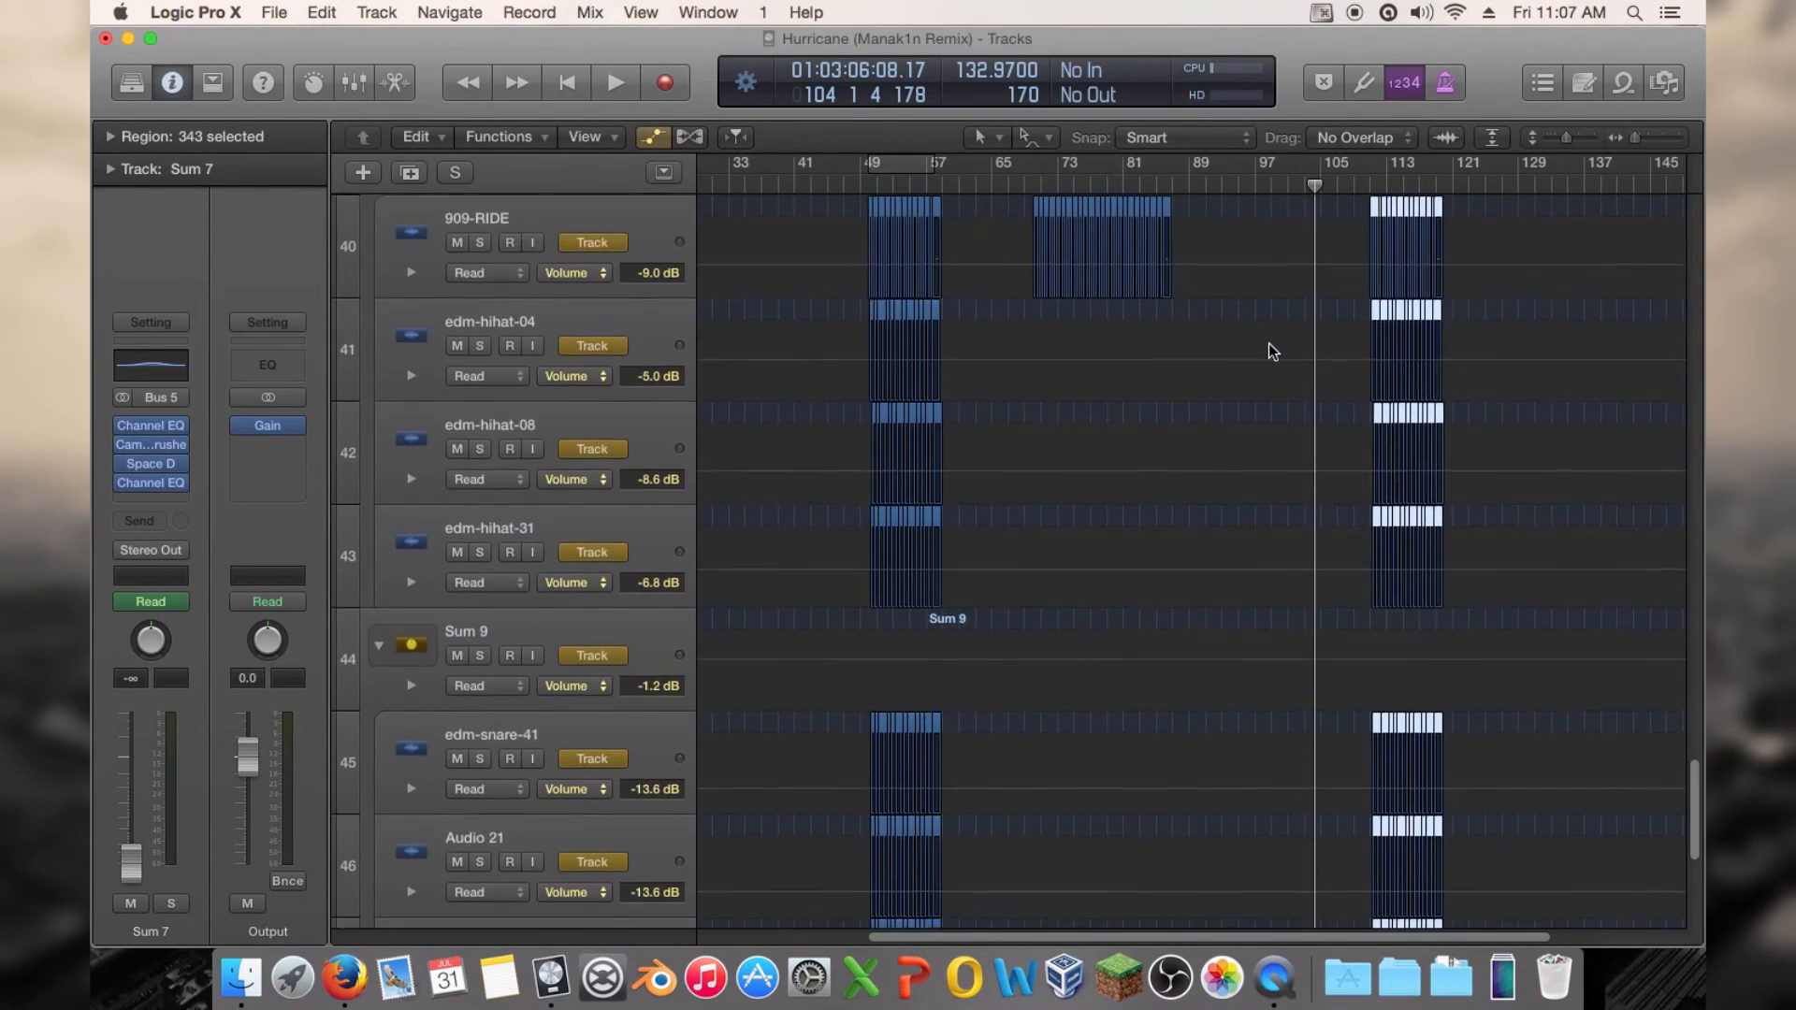
key(a)
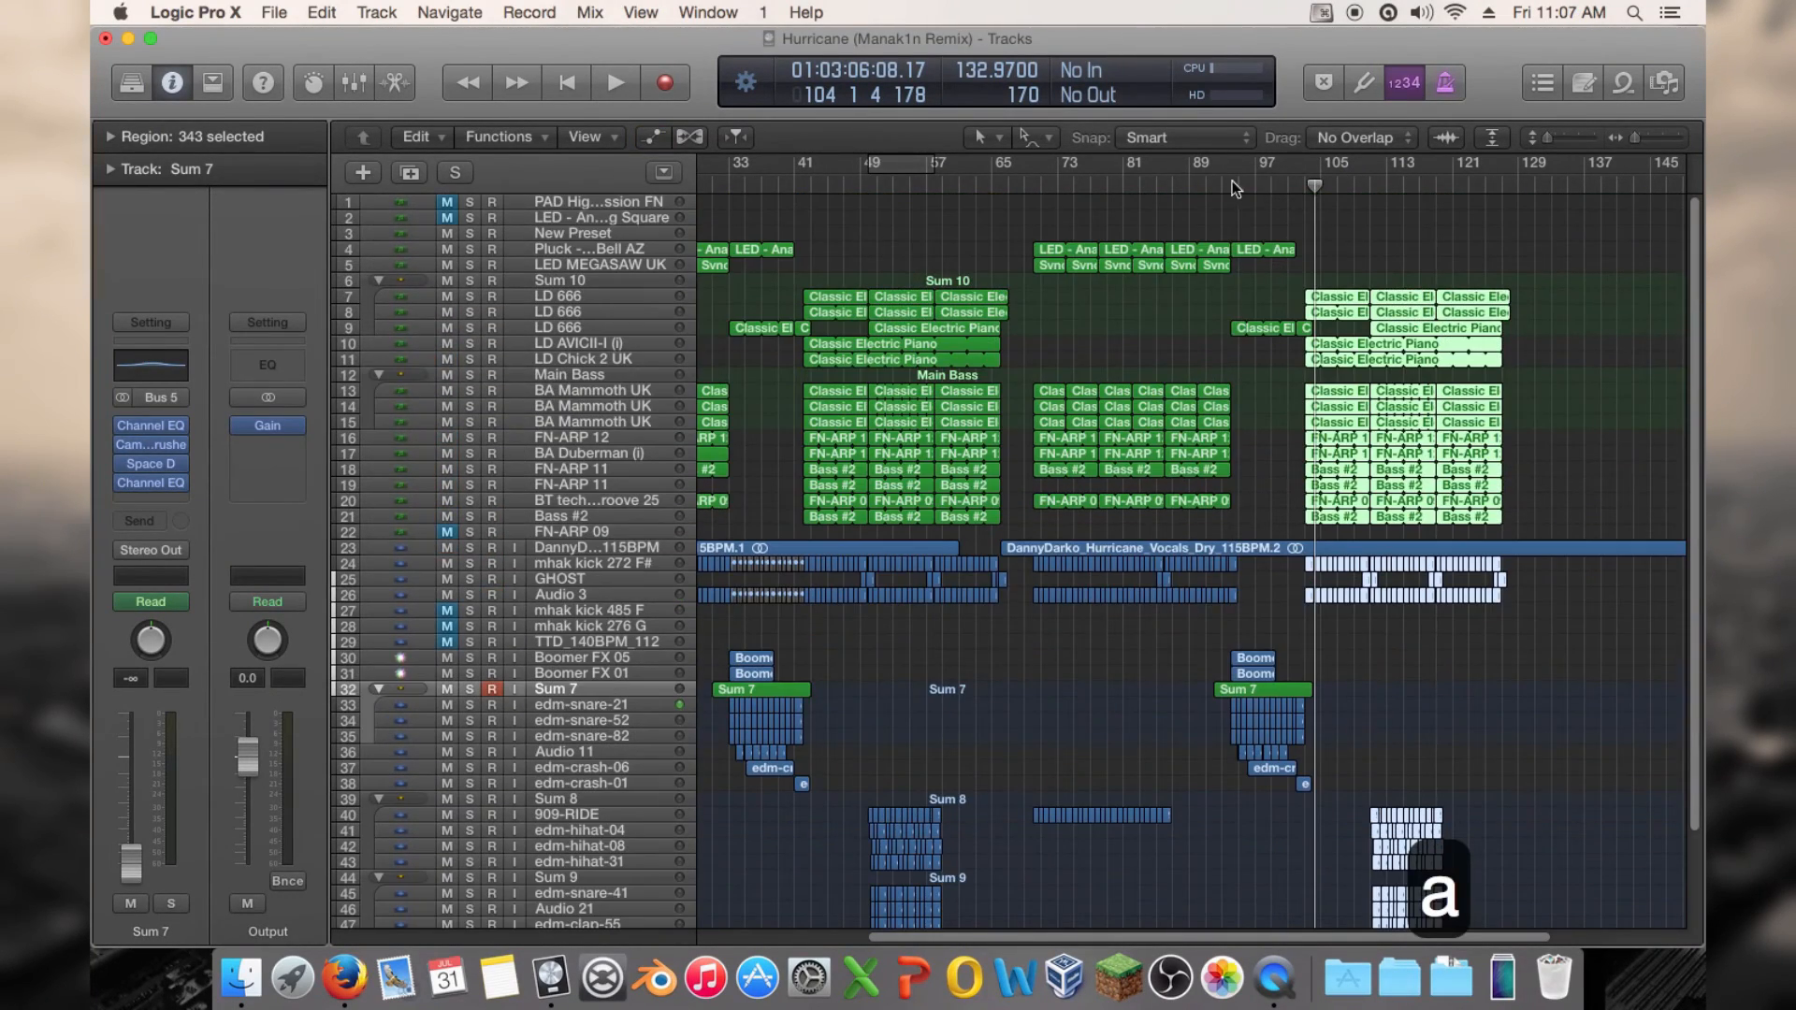
Play the transition from about bar 92 and copy the edm-crash-01 region from the second build-up's end to its start at bar 94
click(1216, 182)
key(space)
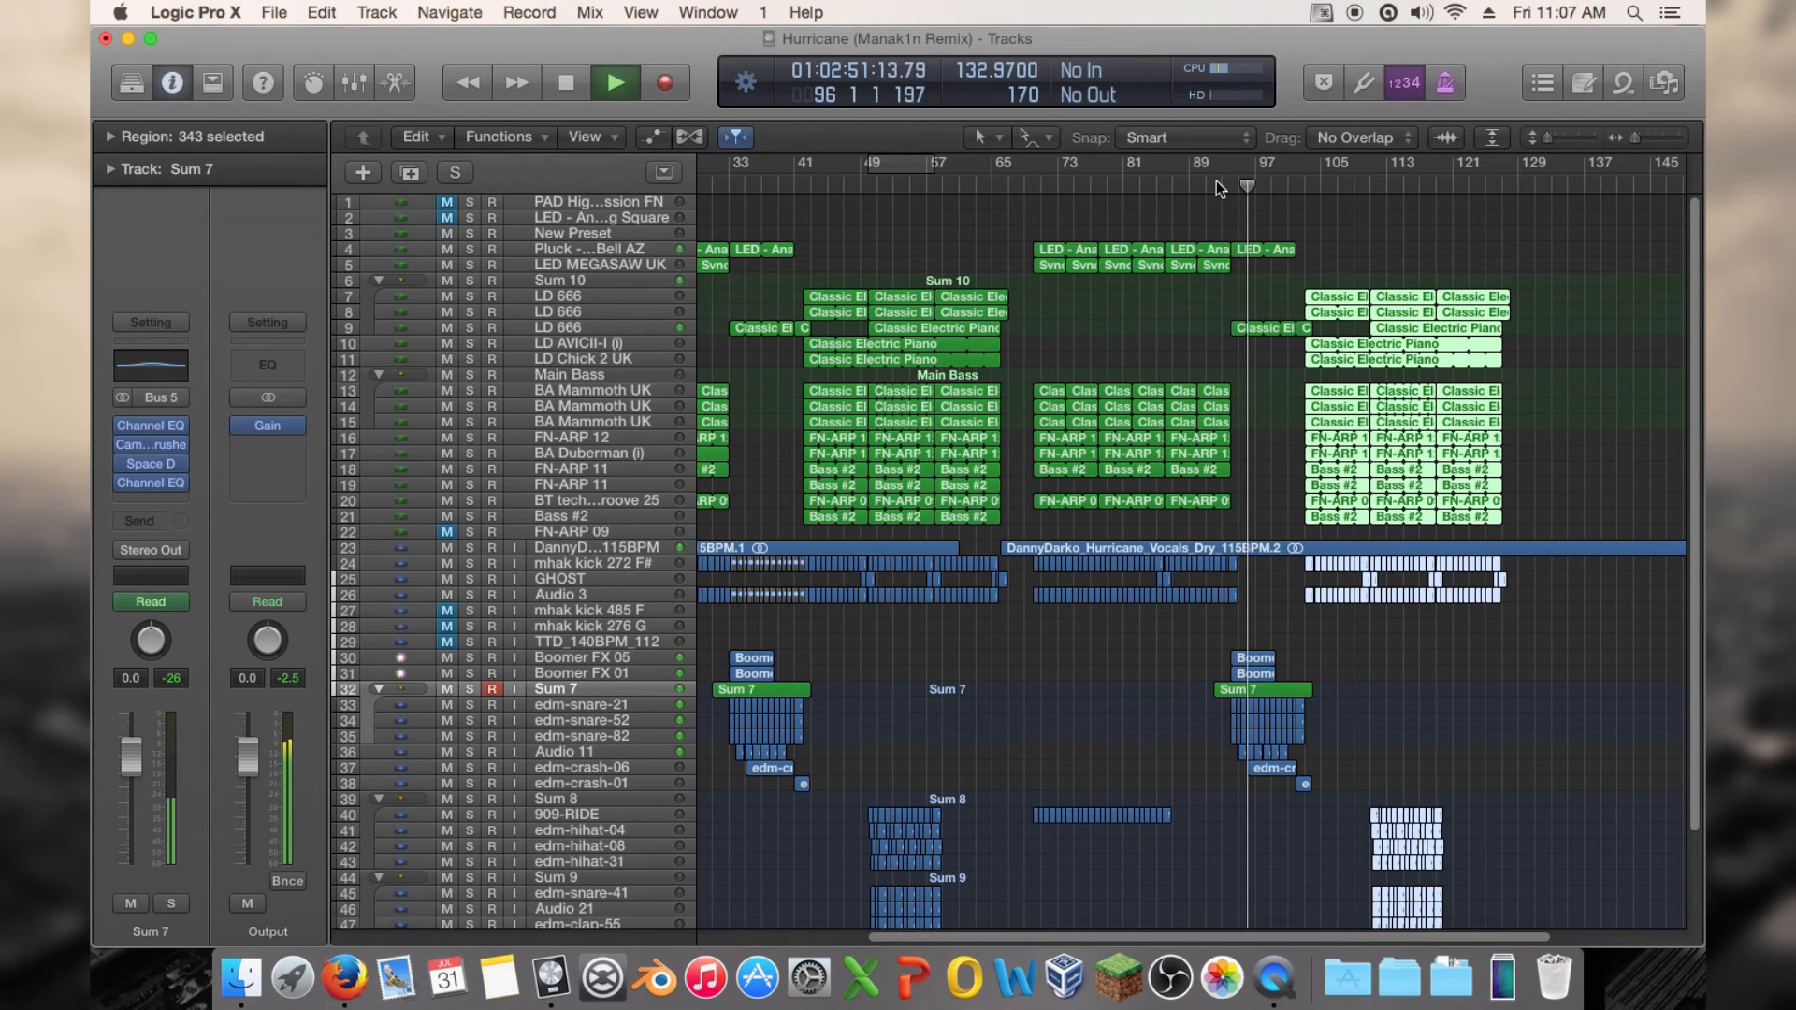
scroll(1188, 332, down, 3)
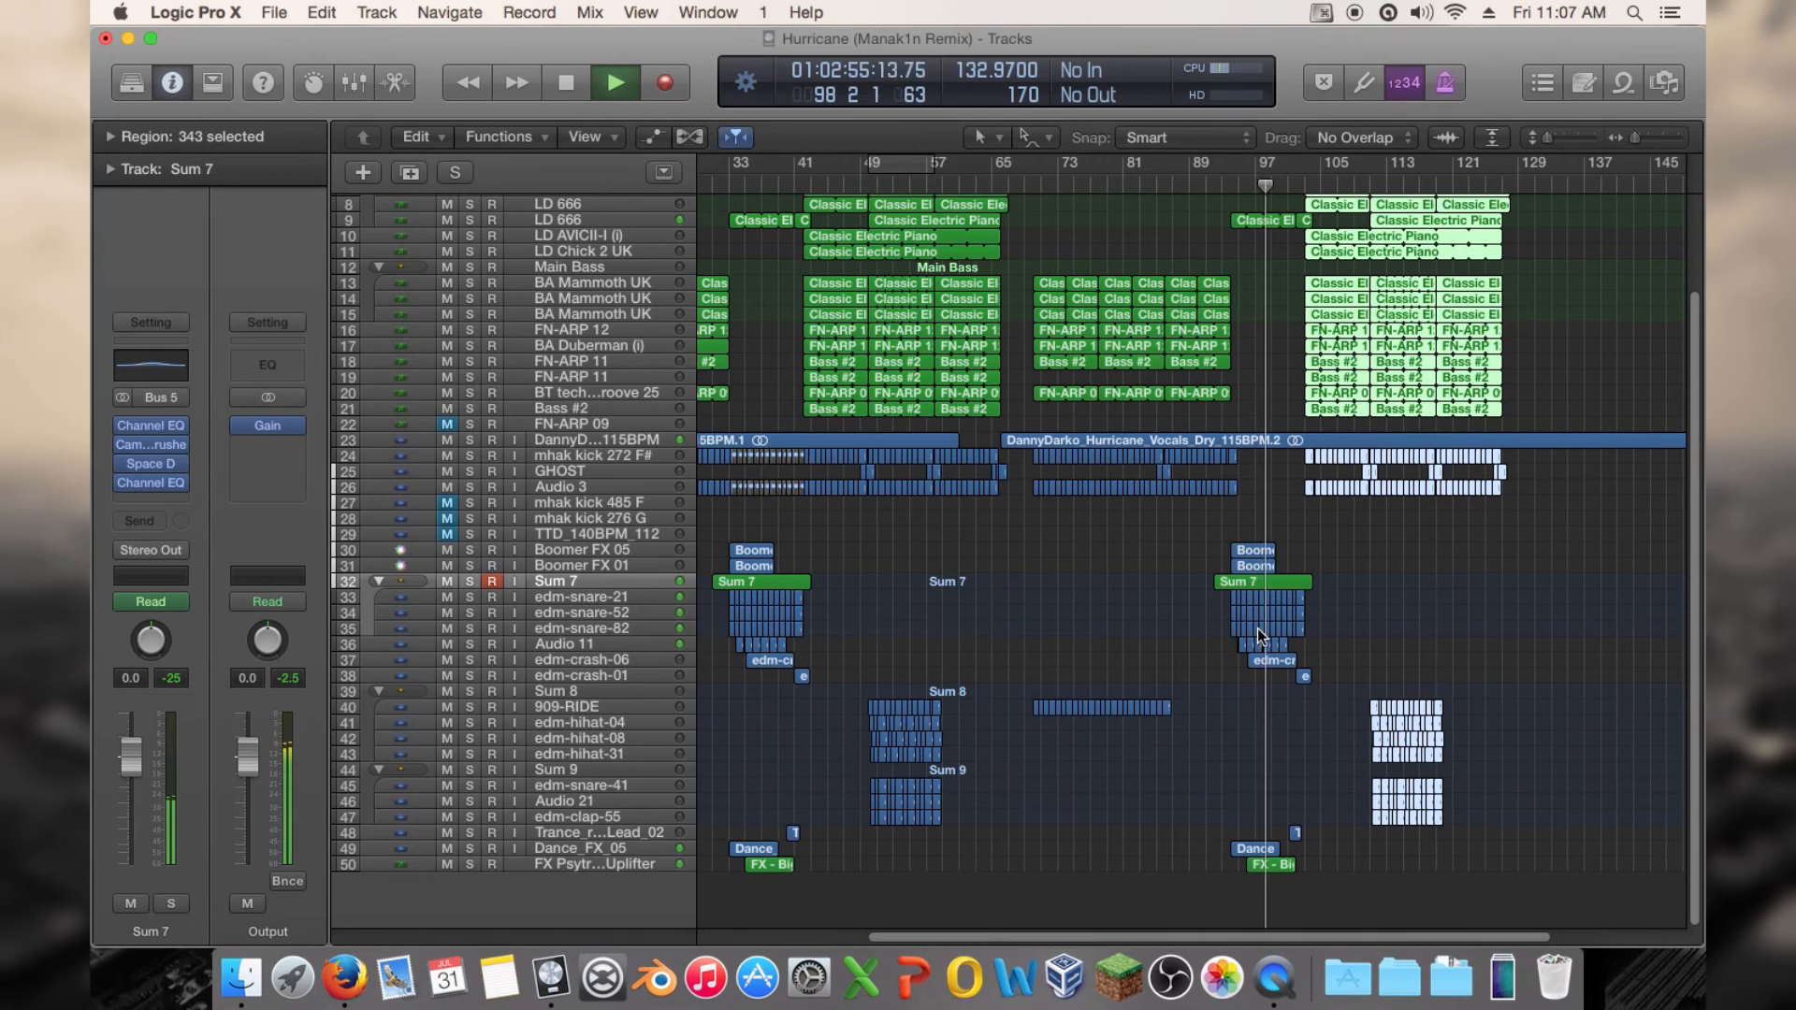
click(1343, 676)
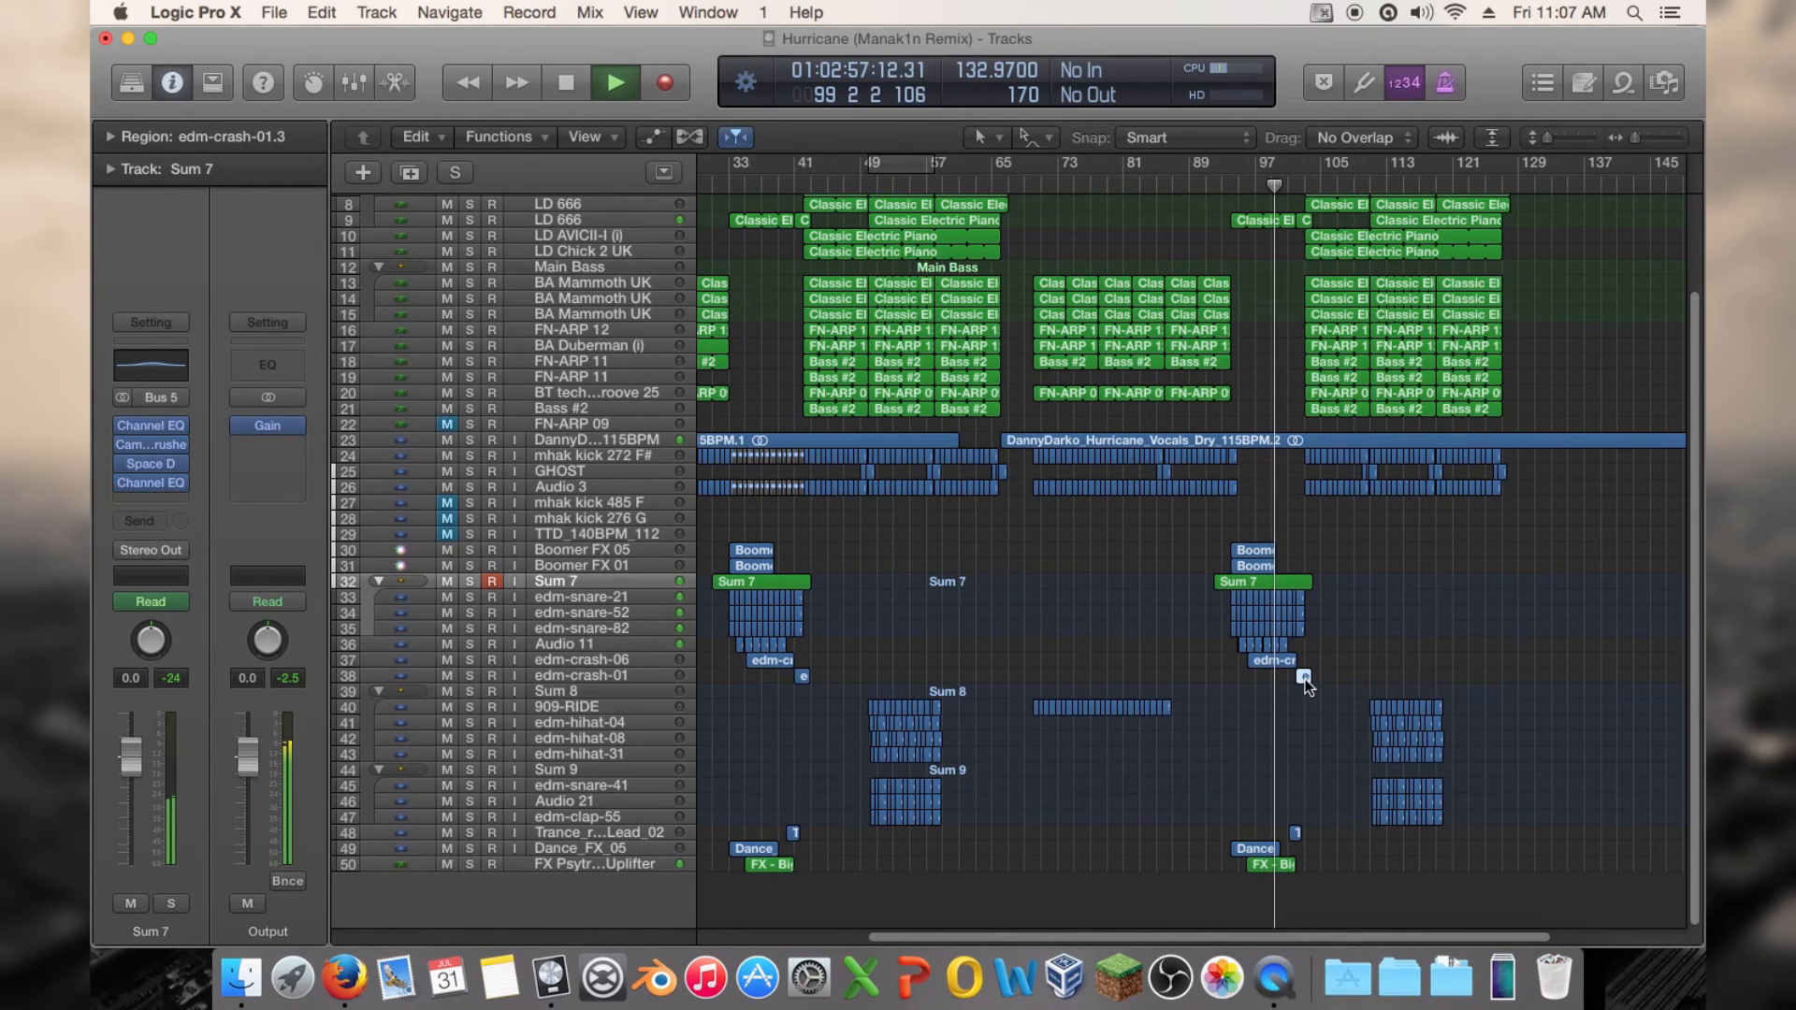
drag(1304, 677, 1238, 681)
click(931, 361)
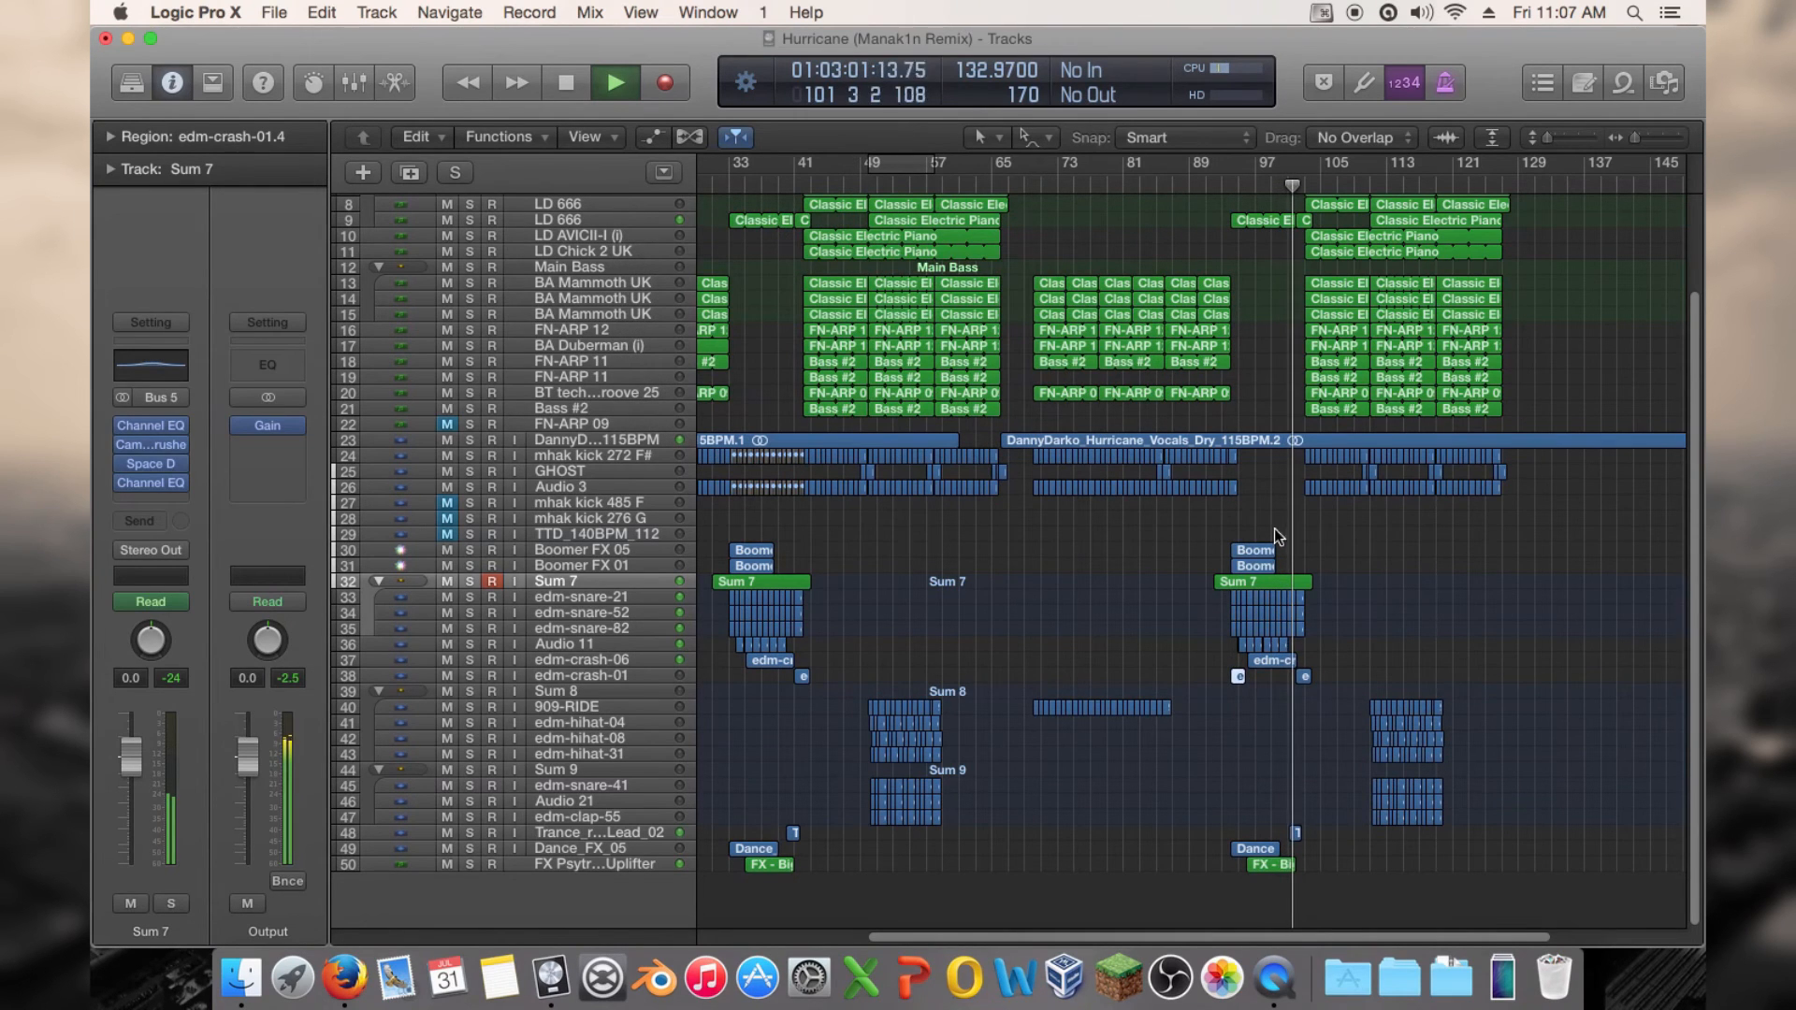
Inspect the edm-crash-01 track's volume automation and replay the transition from about bar 91
click(575, 669)
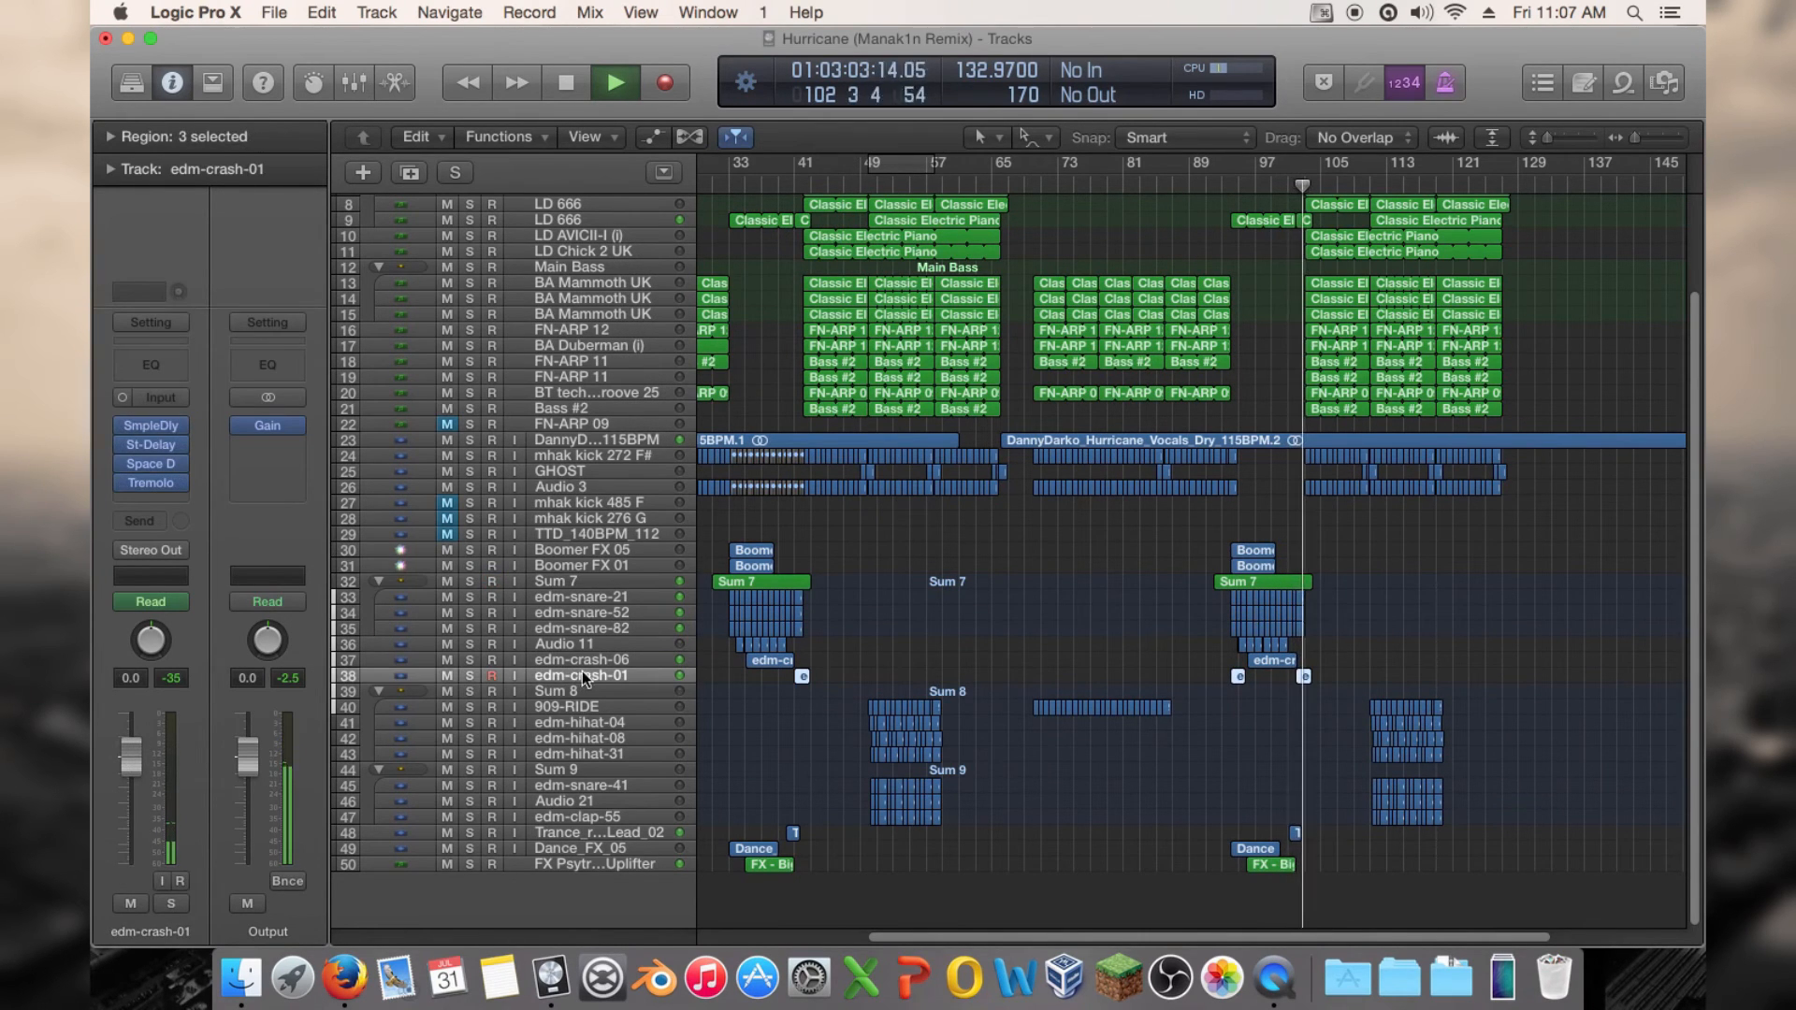
key(a)
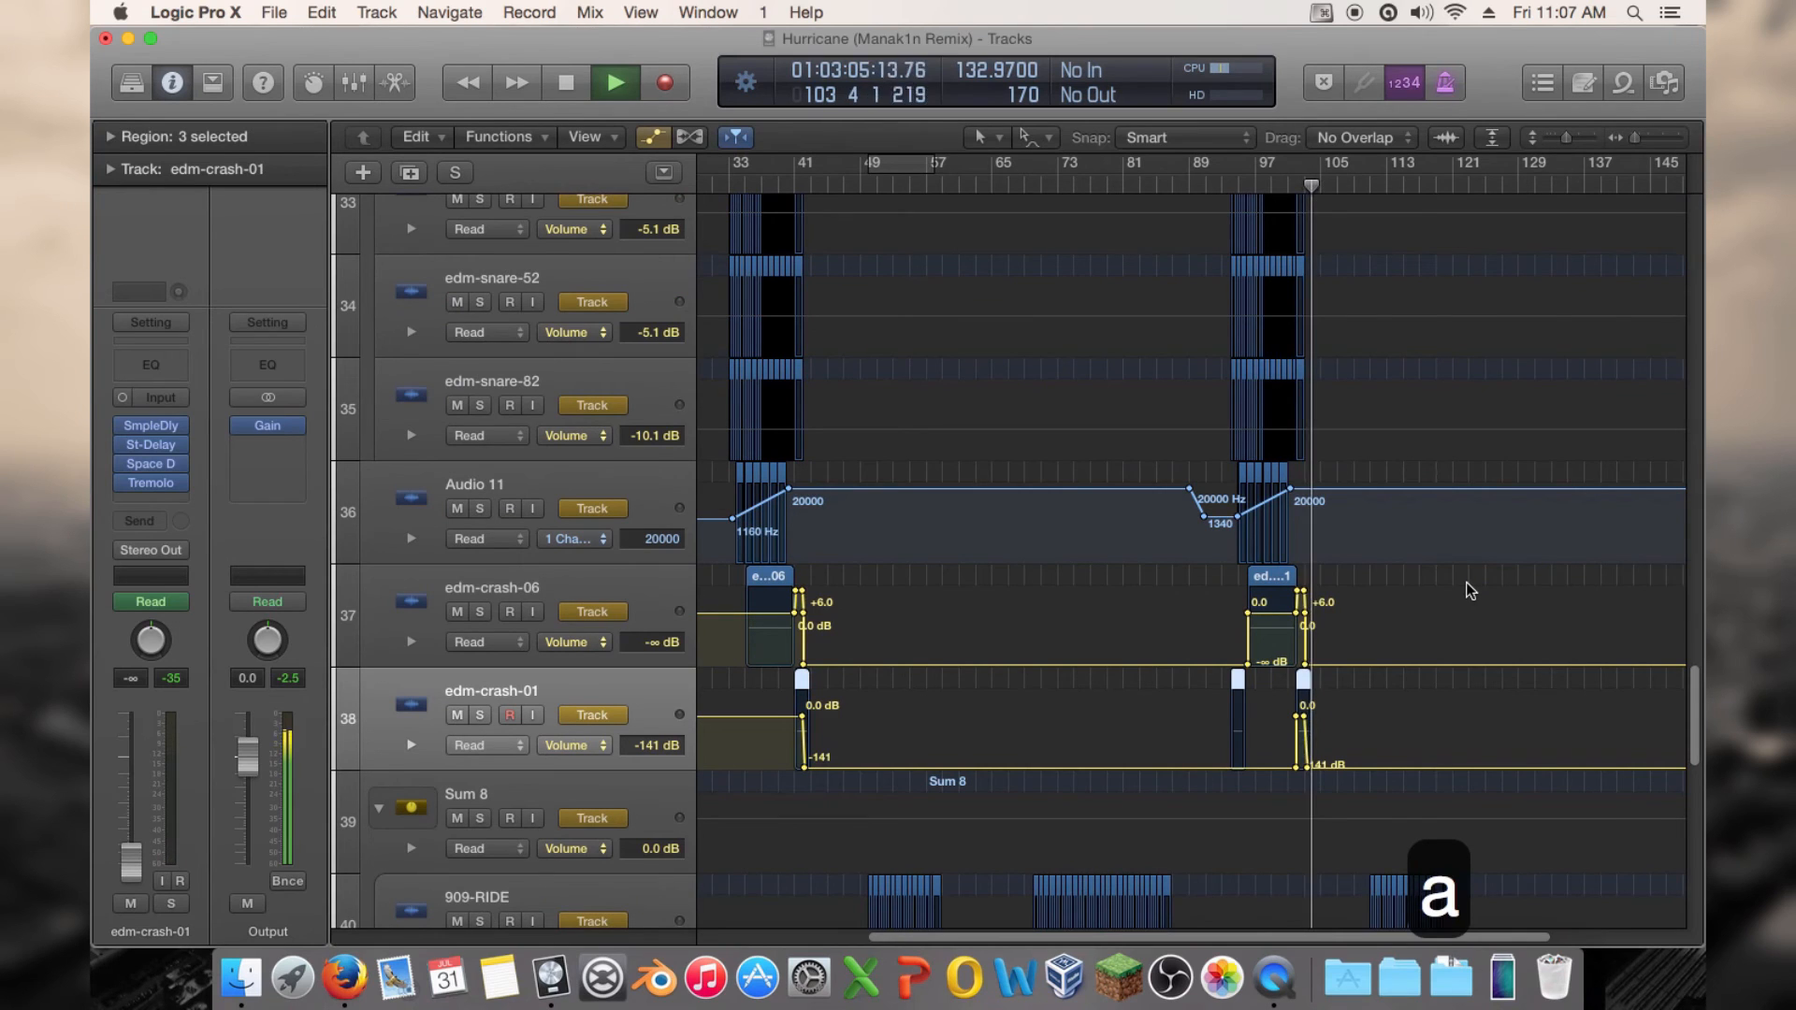
key(a)
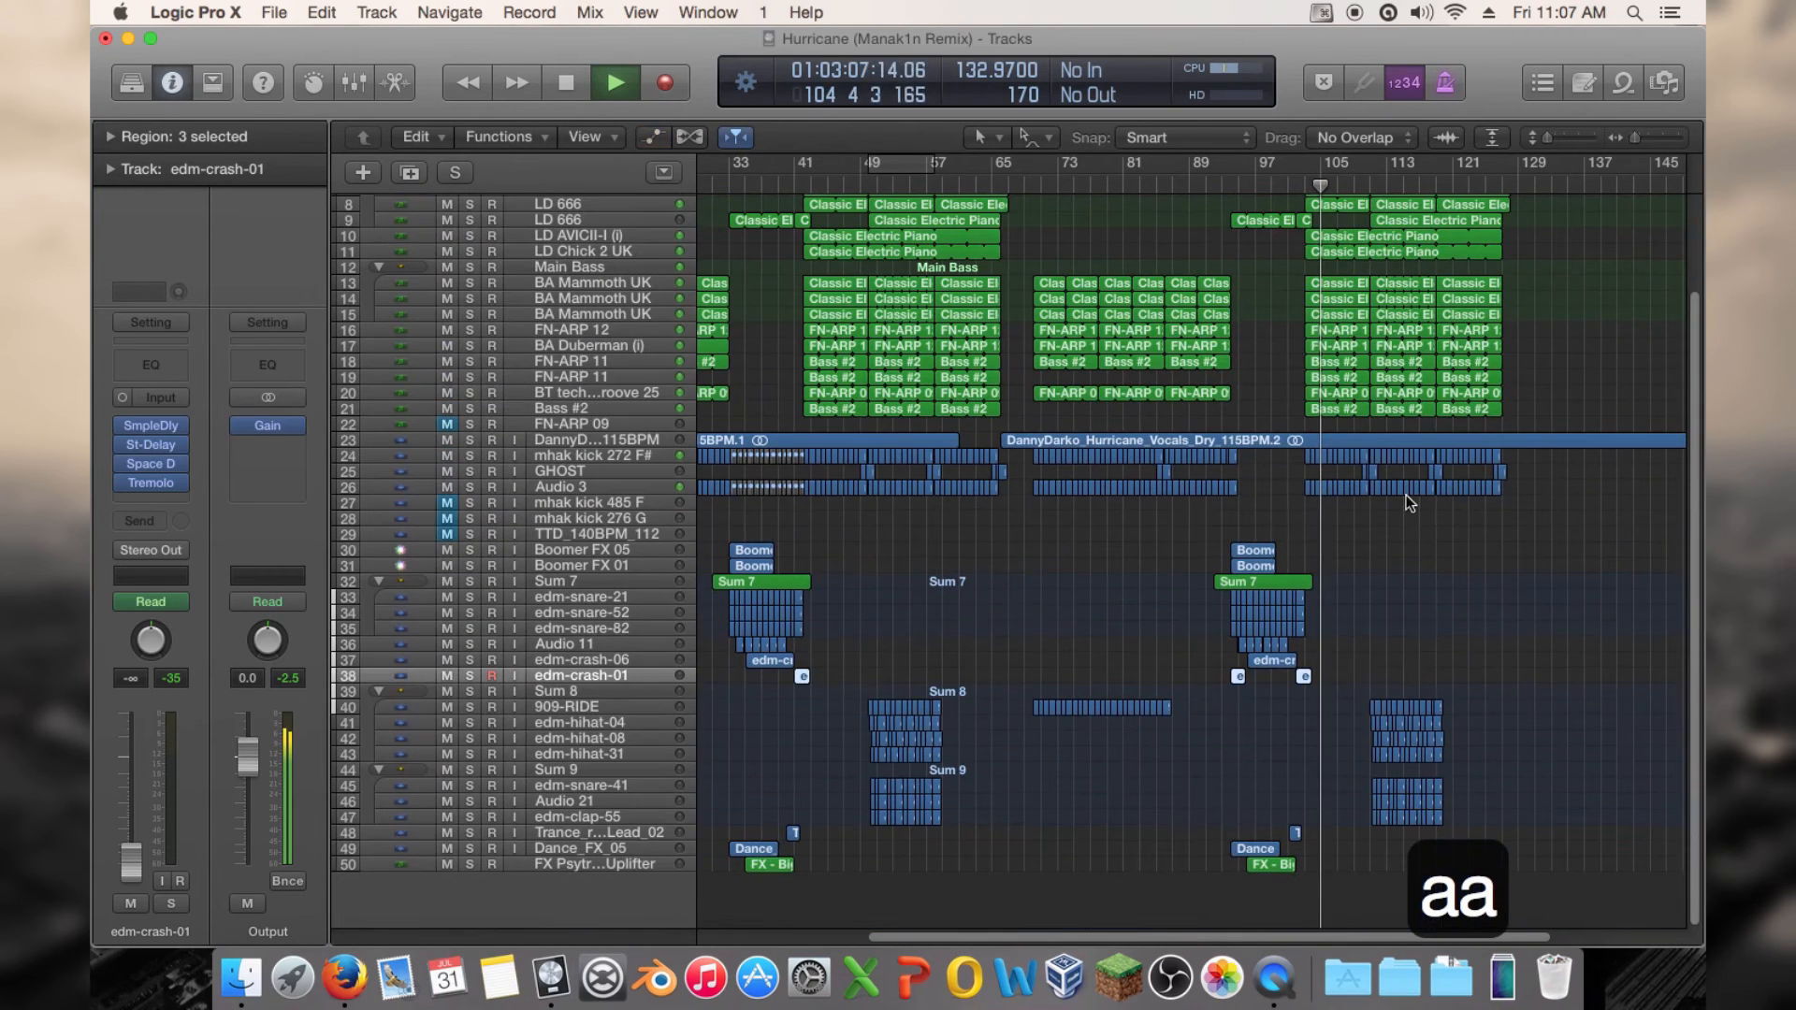
click(1203, 183)
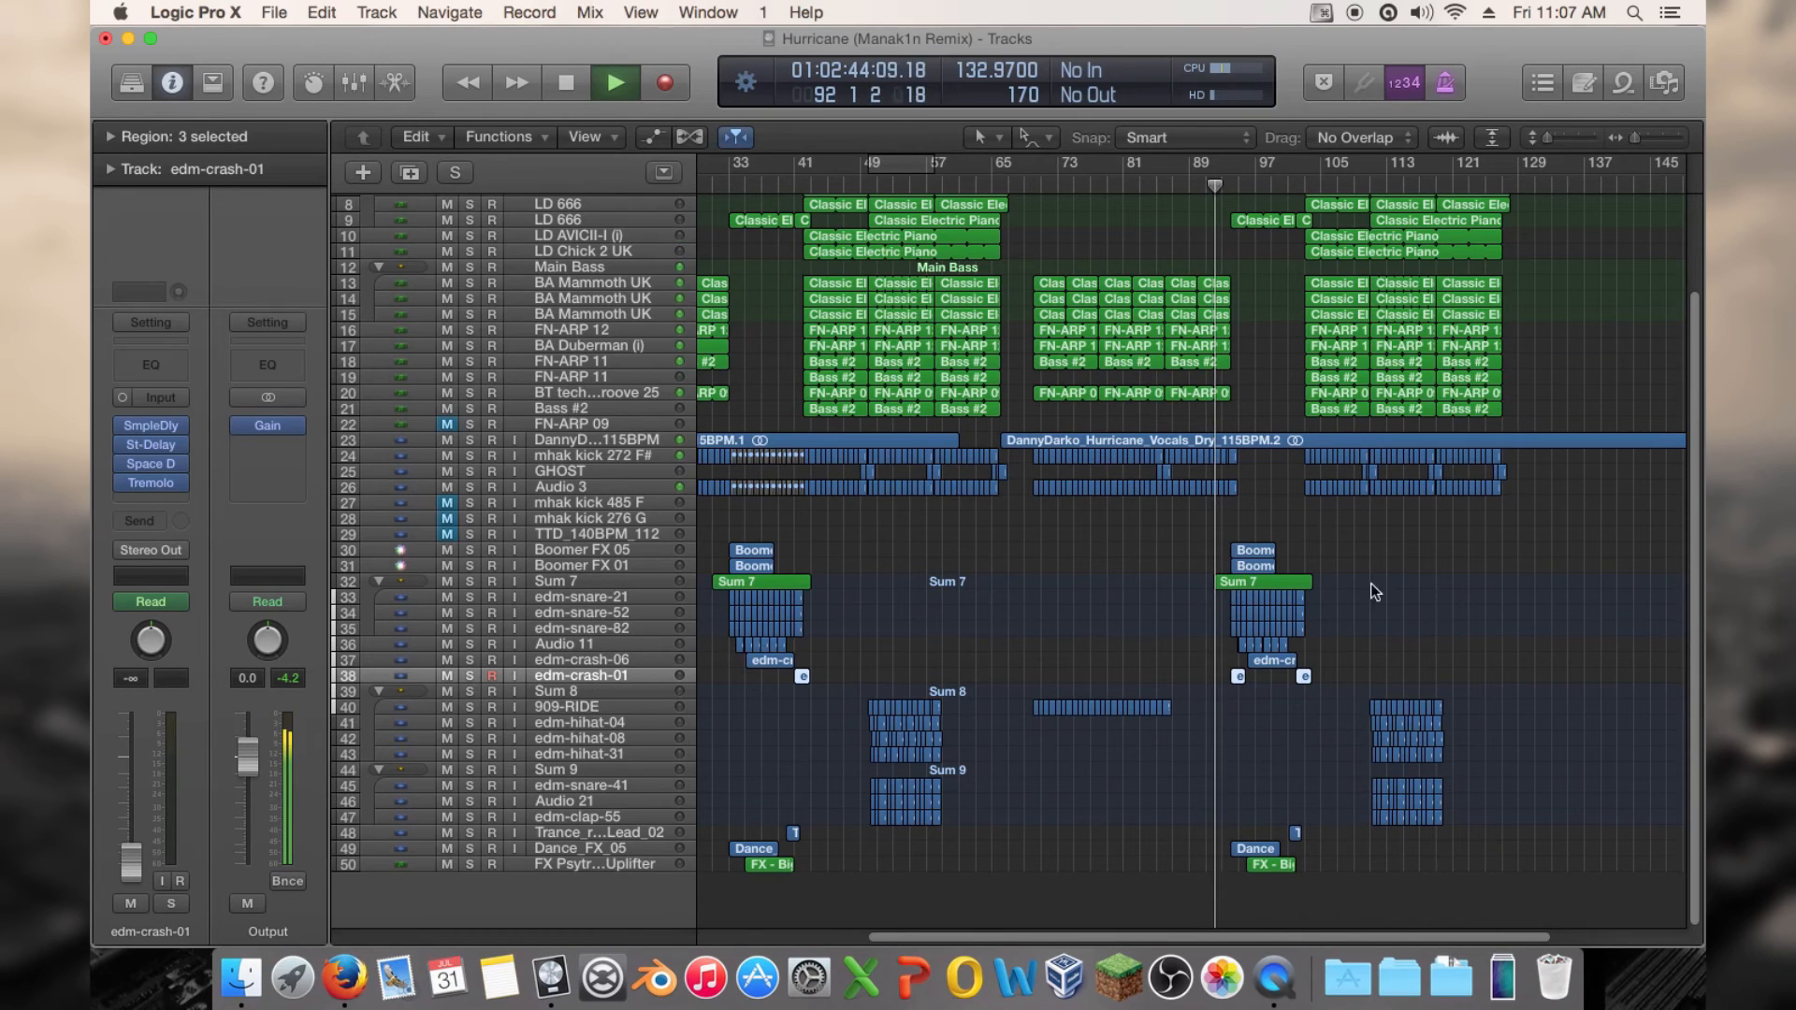
Copy the first drop's Sum 8 and Sum 9 ride, hi-hat, snare and clap regions from bar 50 to about bar 59
drag(963, 679, 865, 845)
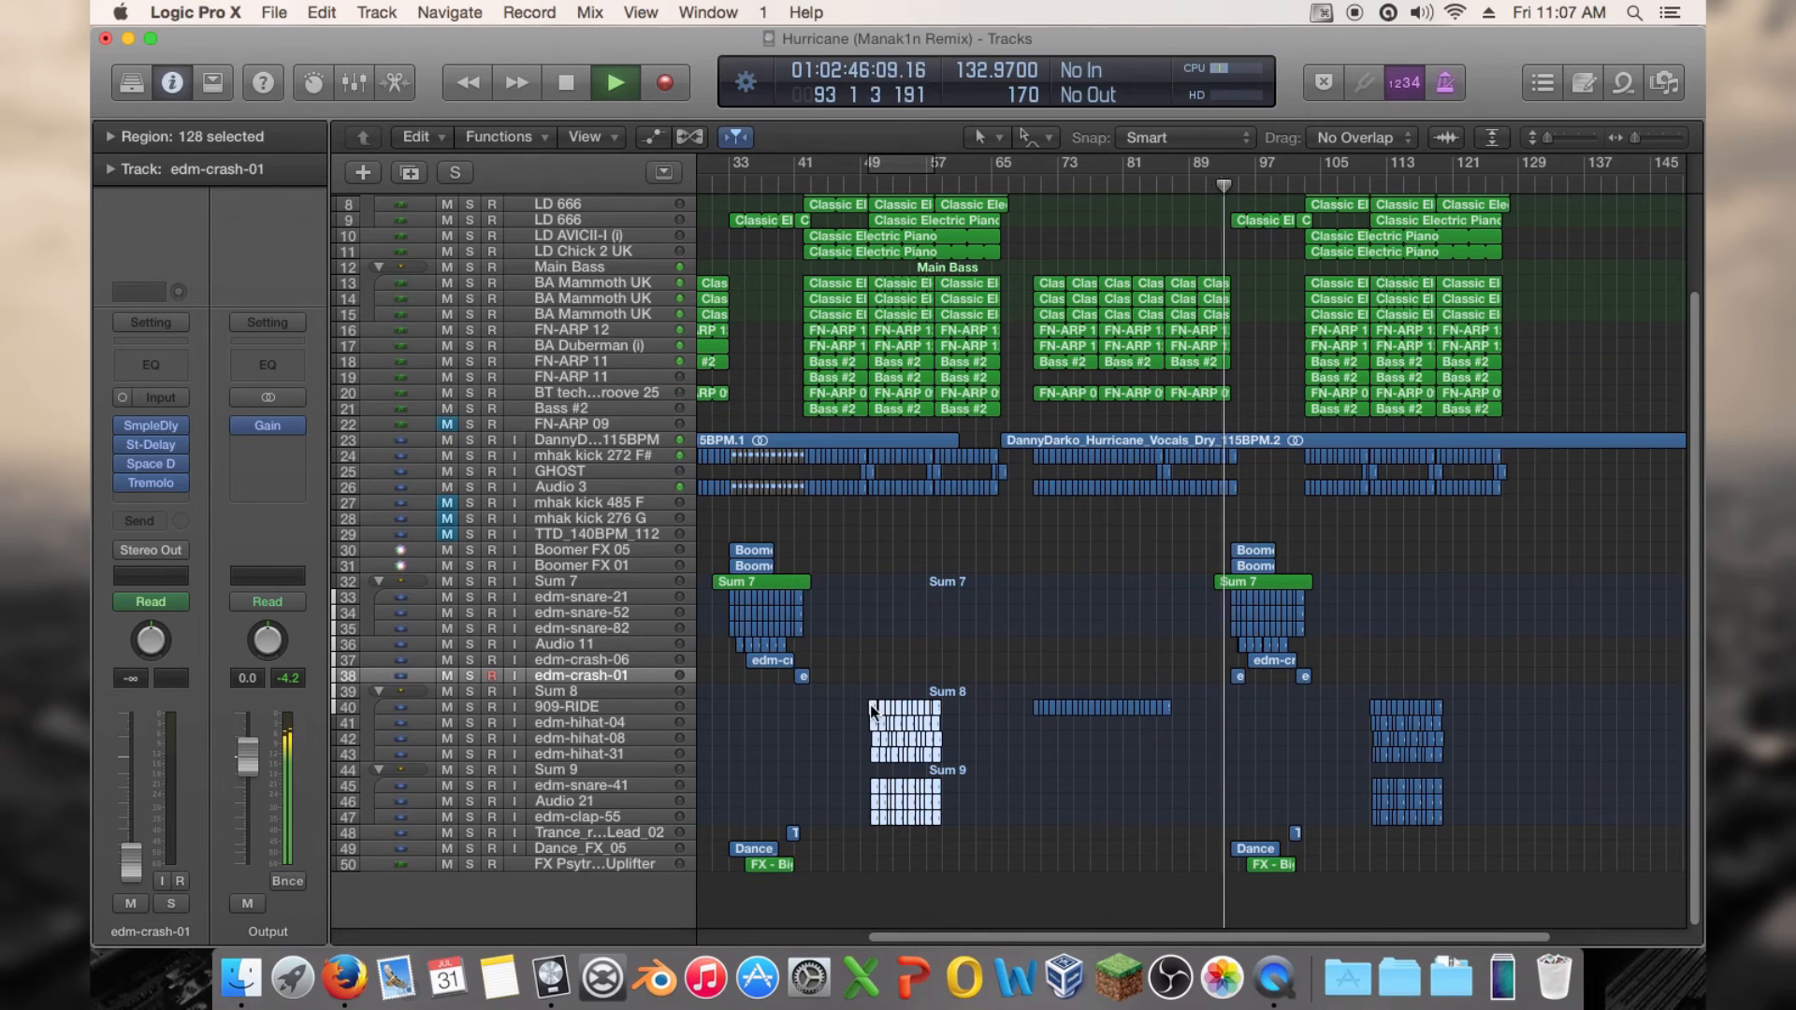
drag(870, 705, 943, 706)
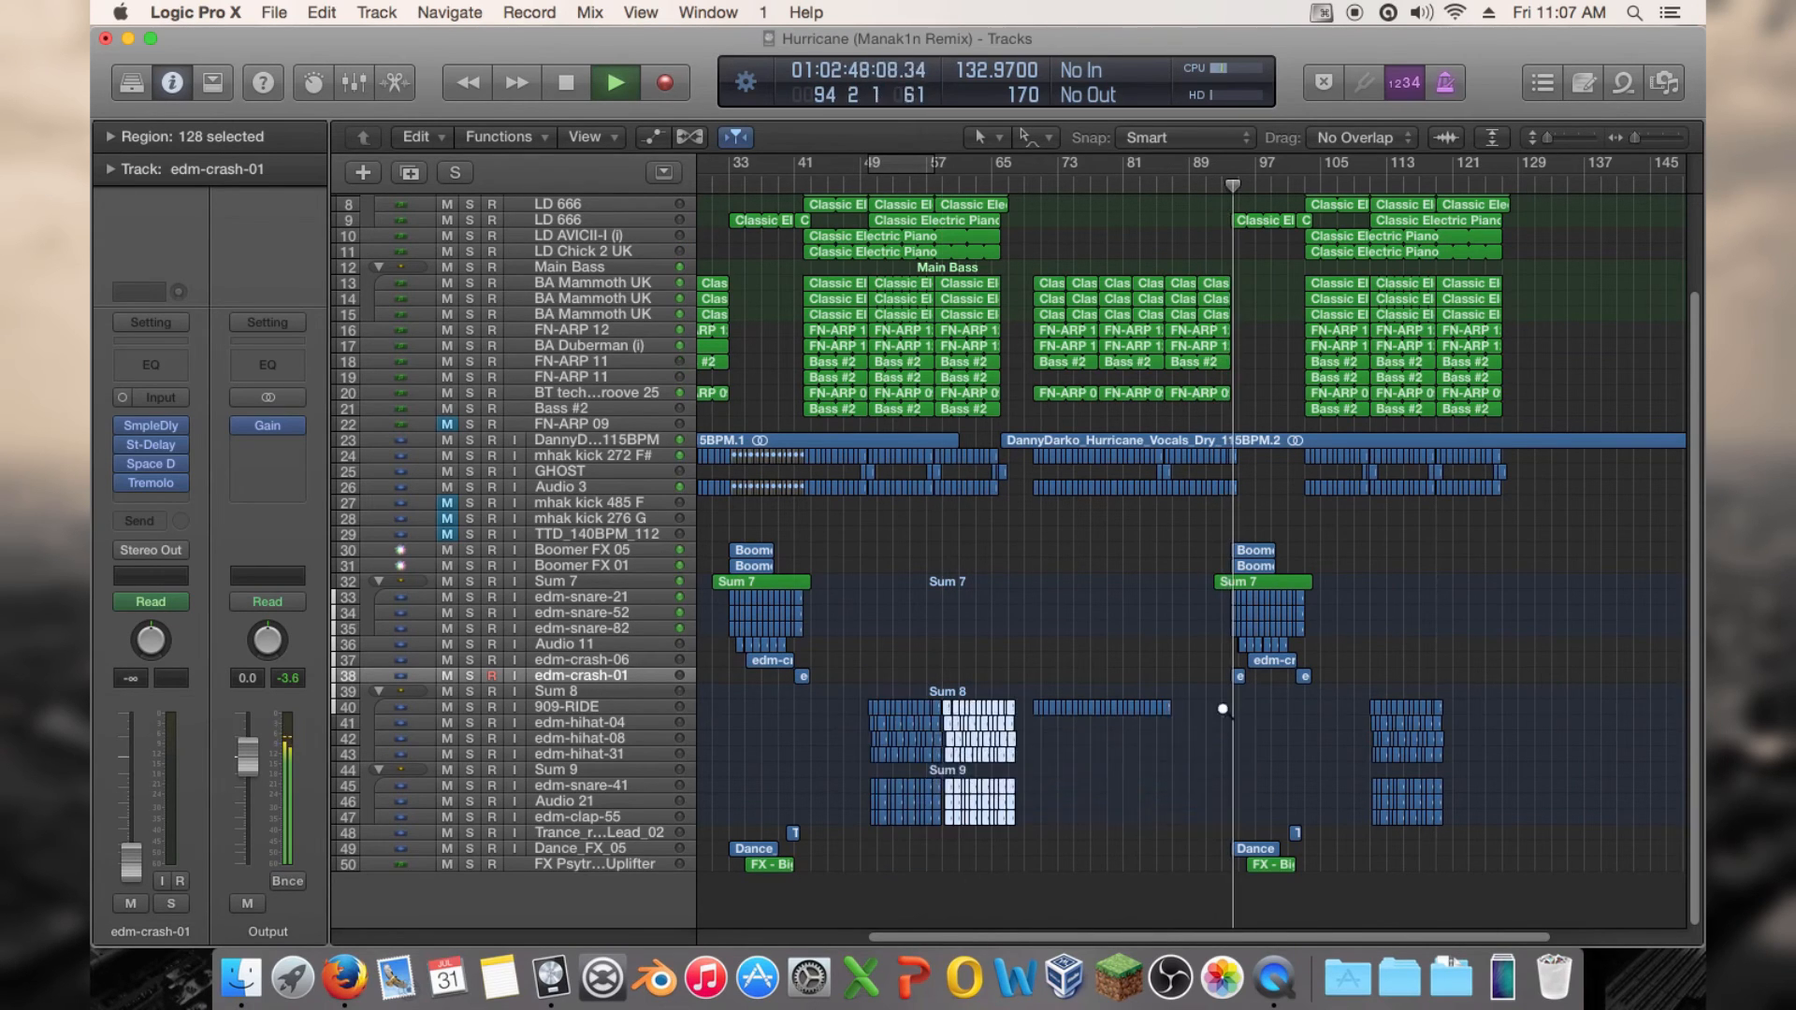
drag(1635, 139, 1641, 139)
mouse_move(1289, 936)
mouse_down()
mouse_move(980, 941)
mouse_move(1270, 918)
mouse_up()
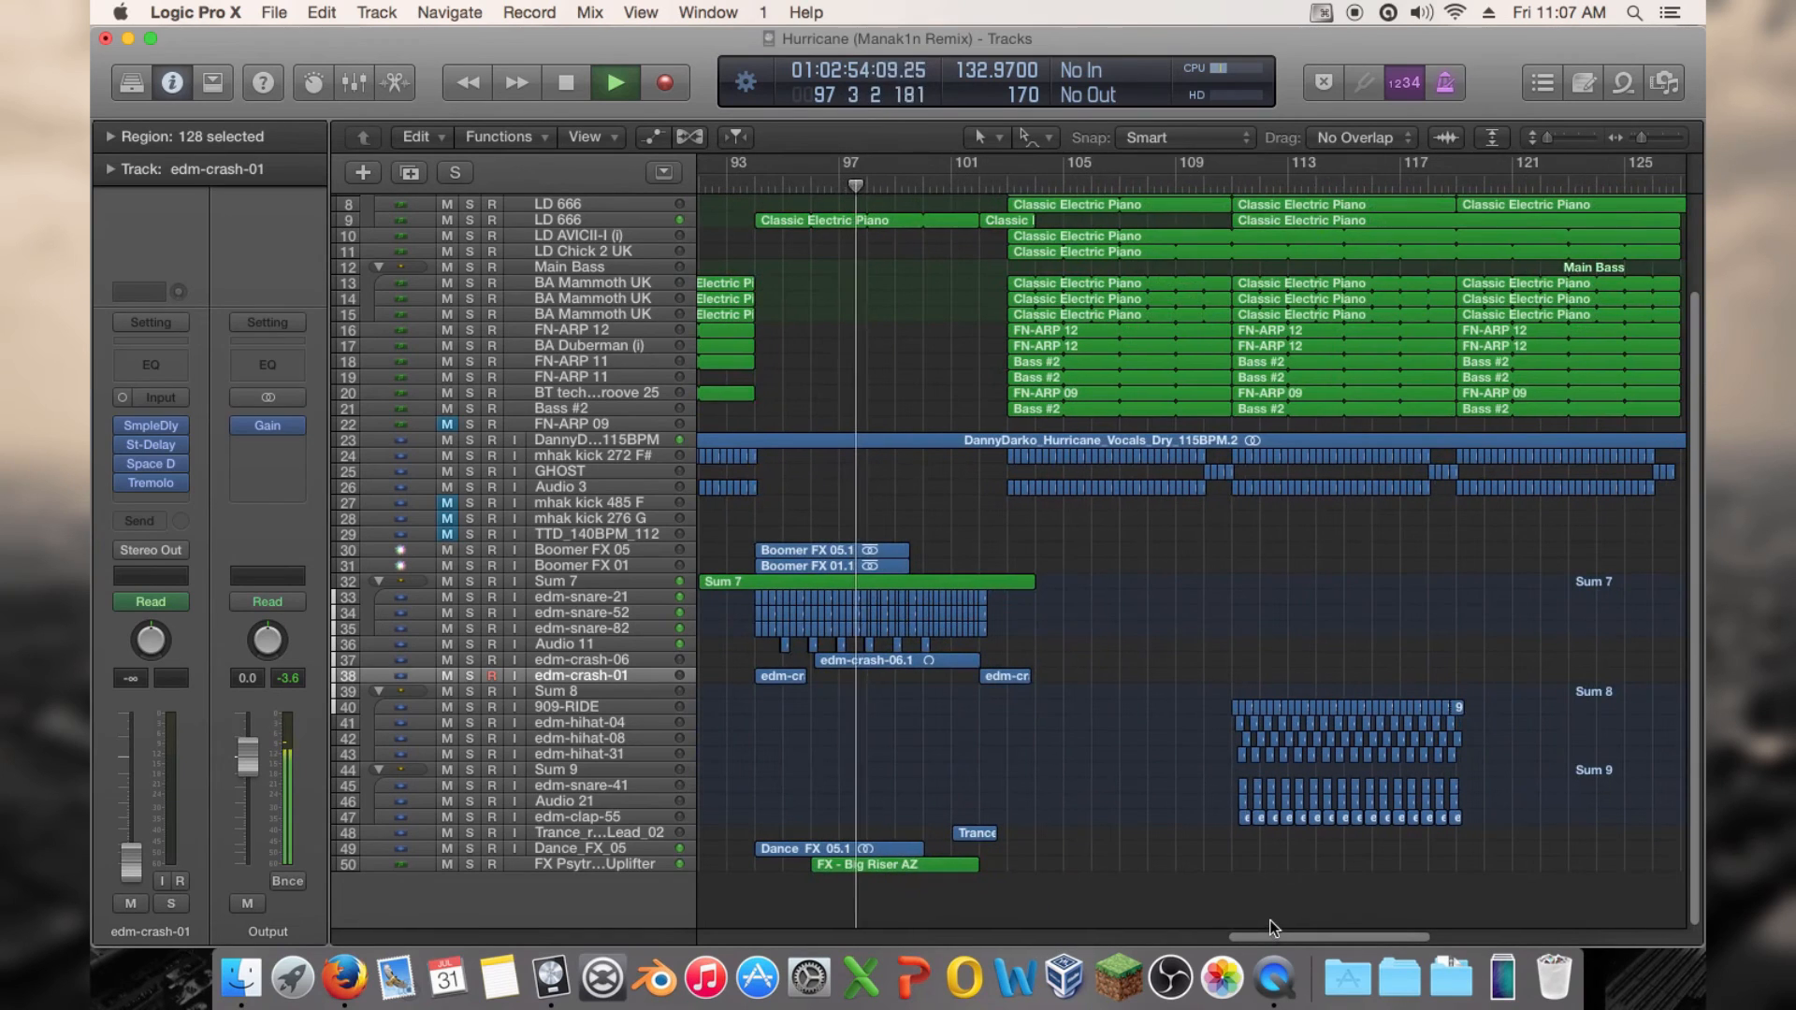
drag(1642, 136, 1637, 140)
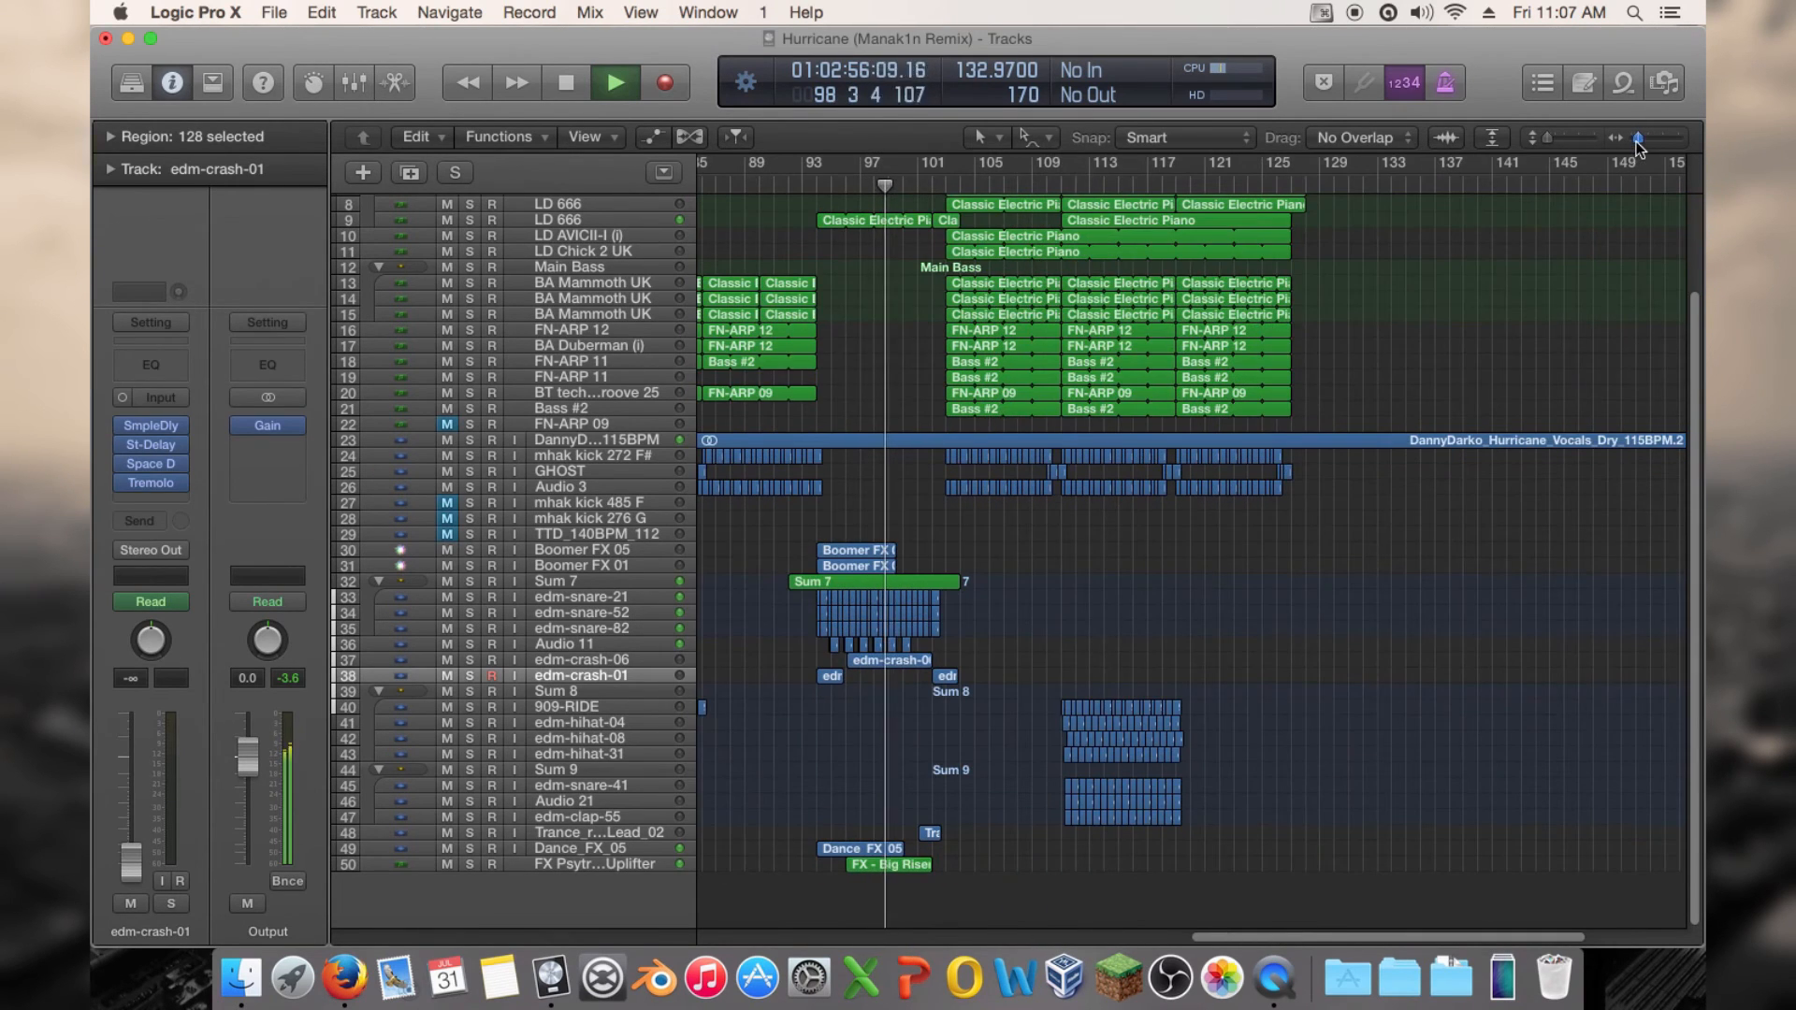
Raise edm-crash-01's volume automation to 0.0 dB around the bar 94 crash, and set the end points there and near bar 42 to -∞ dB
click(808, 182)
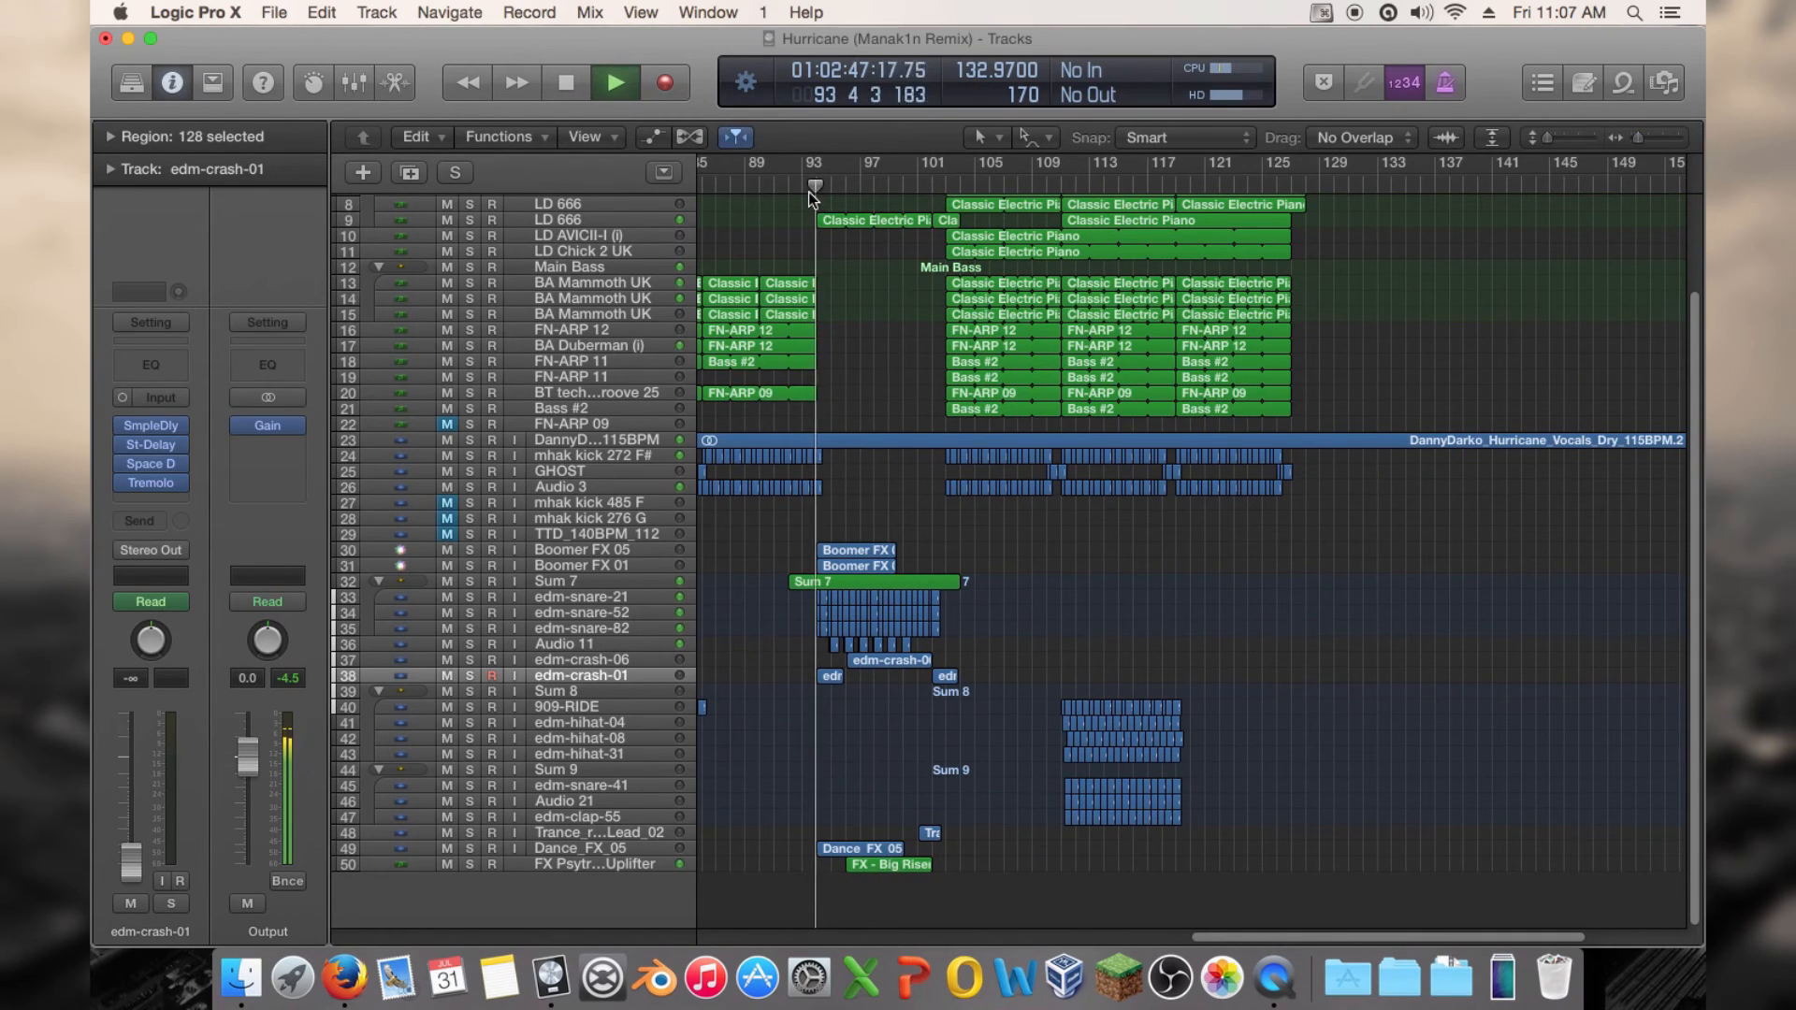
key(space)
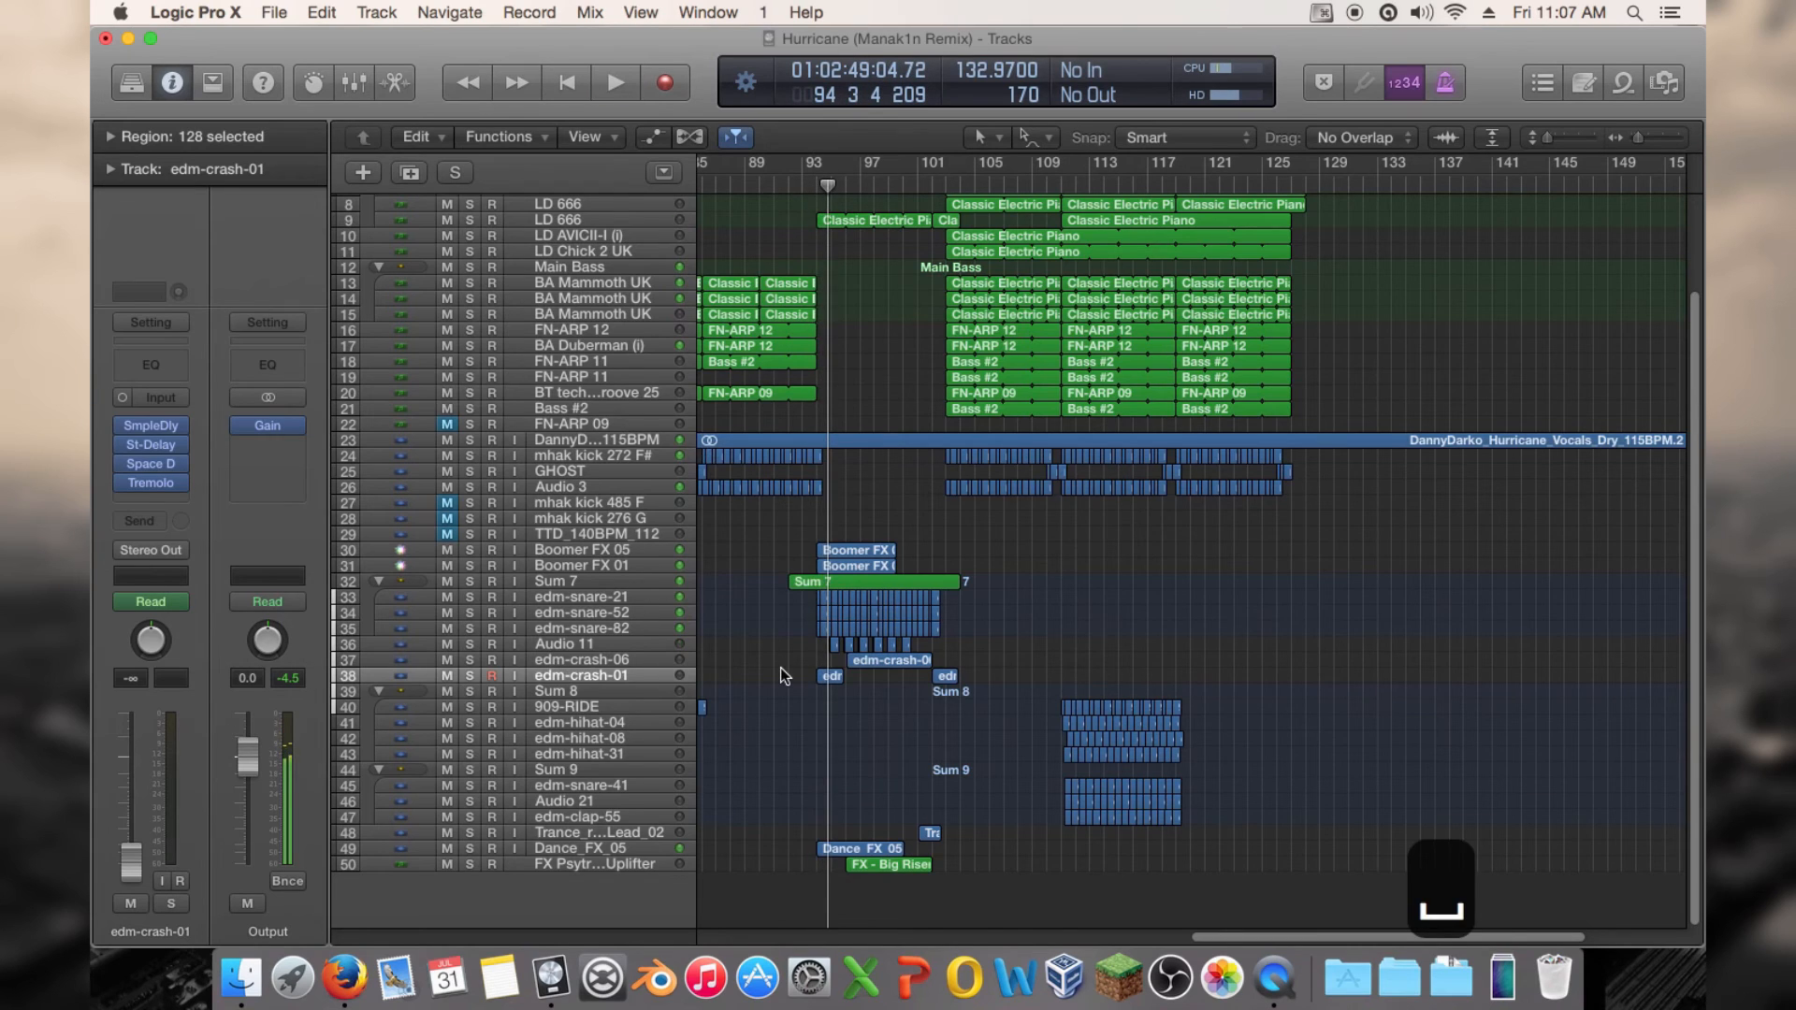
key(a)
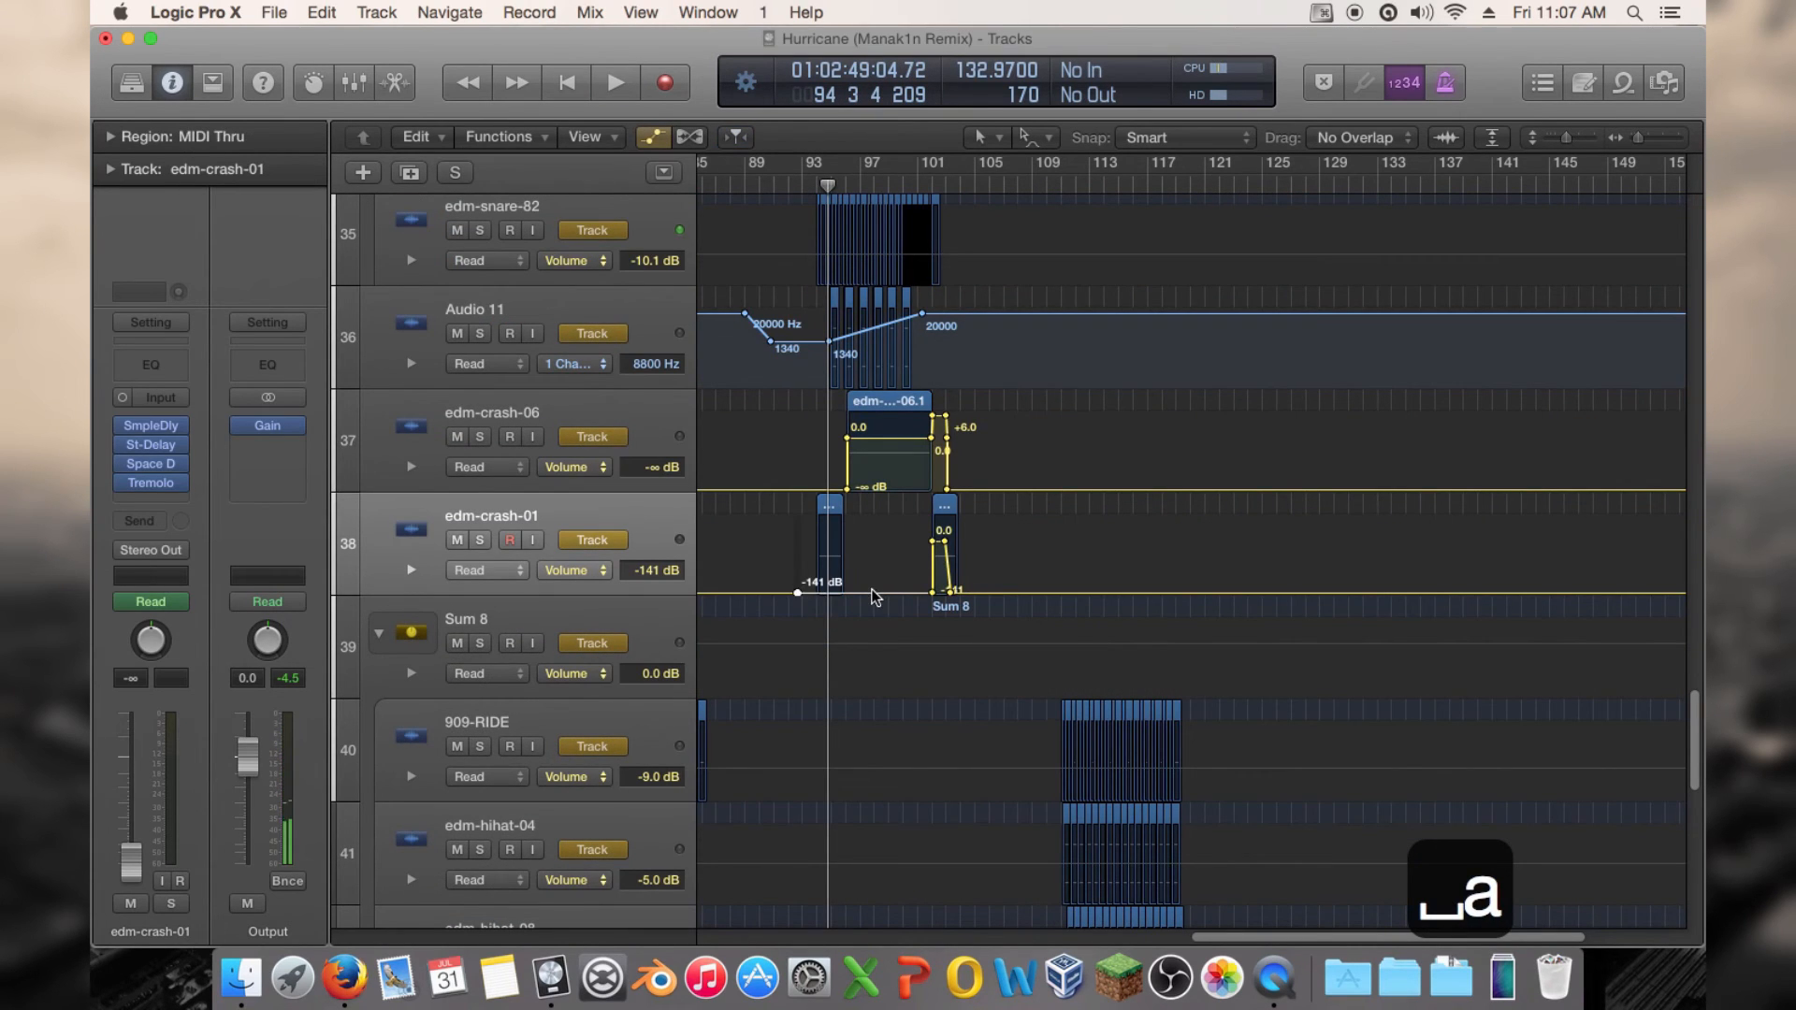
click(813, 541)
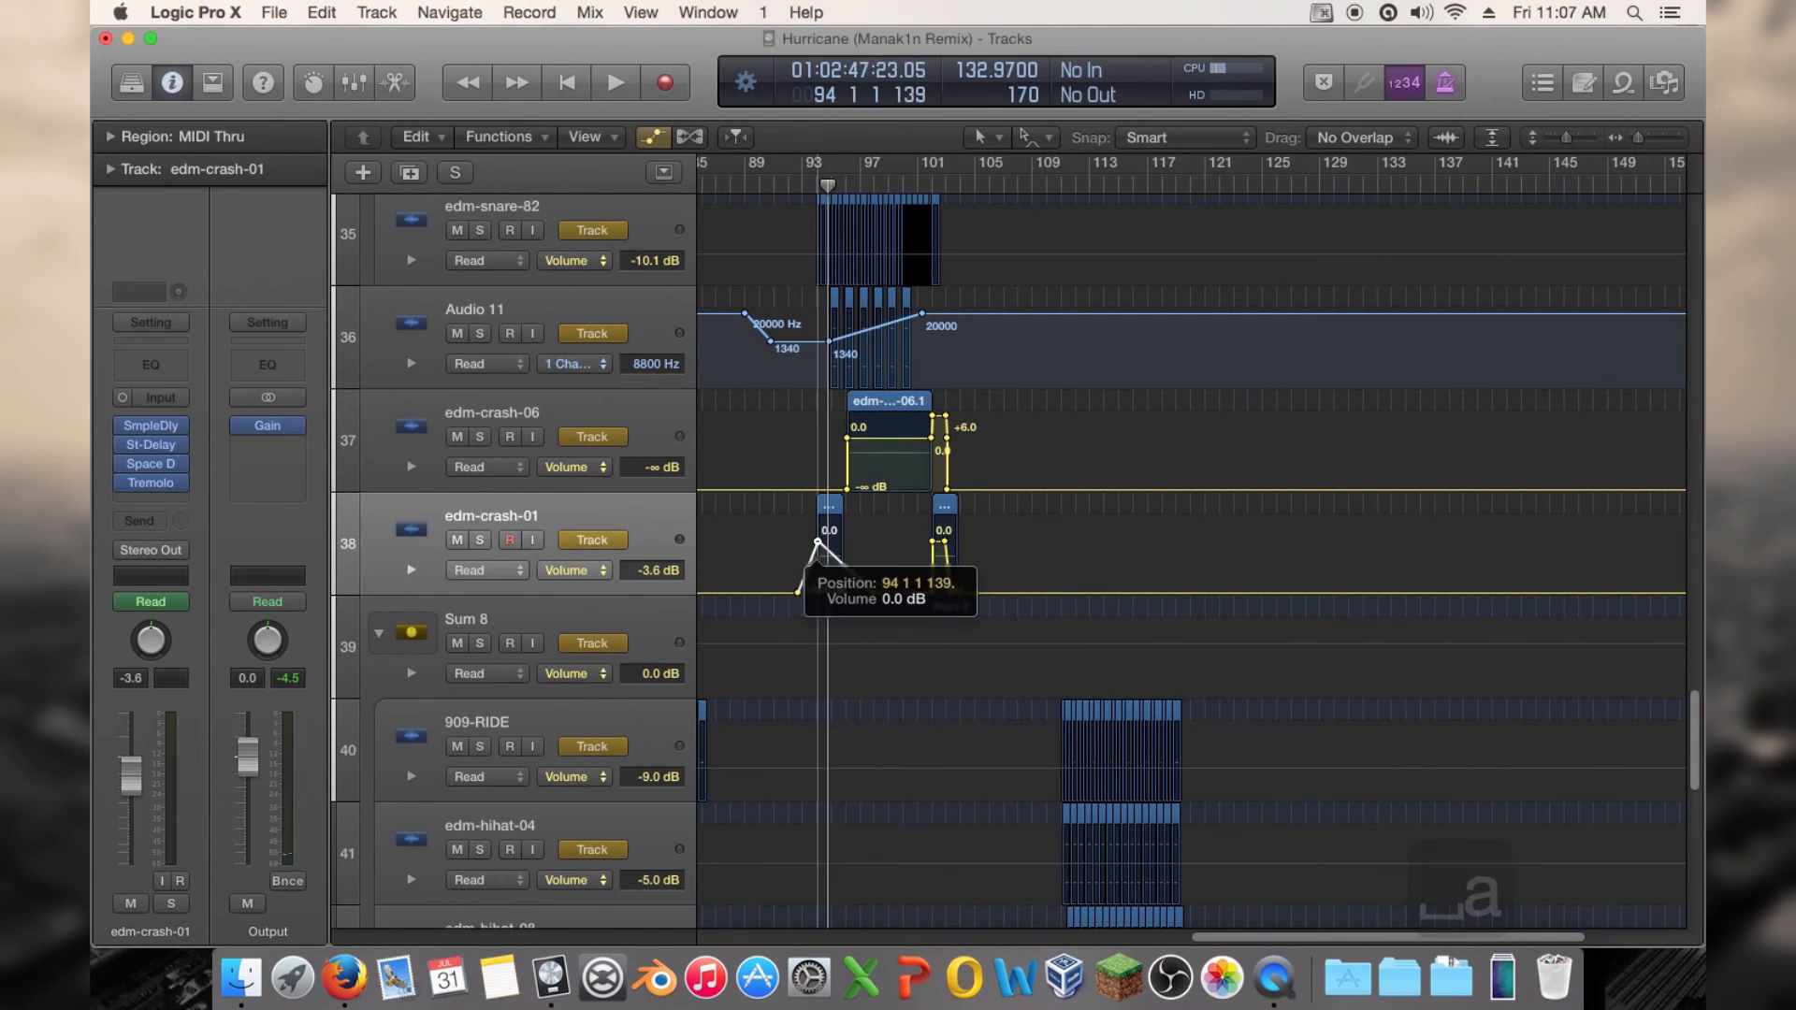
drag(845, 543, 798, 624)
drag(933, 595, 952, 637)
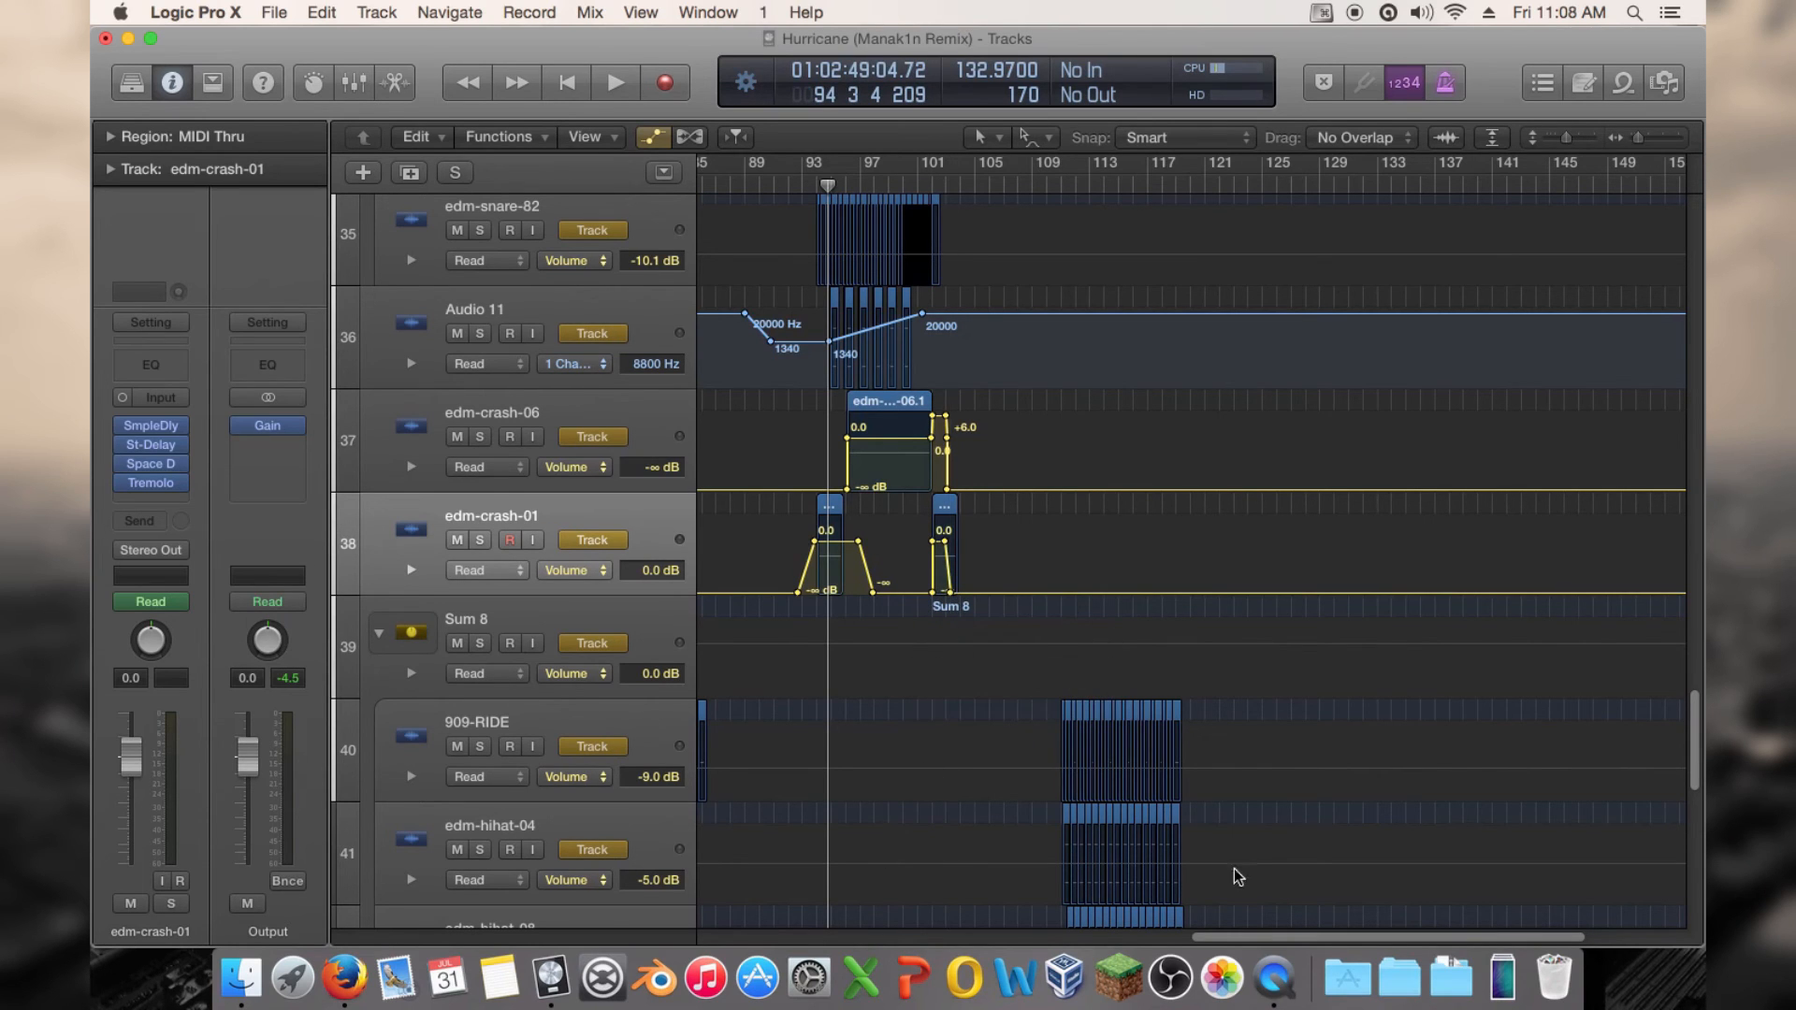
drag(1231, 940, 903, 934)
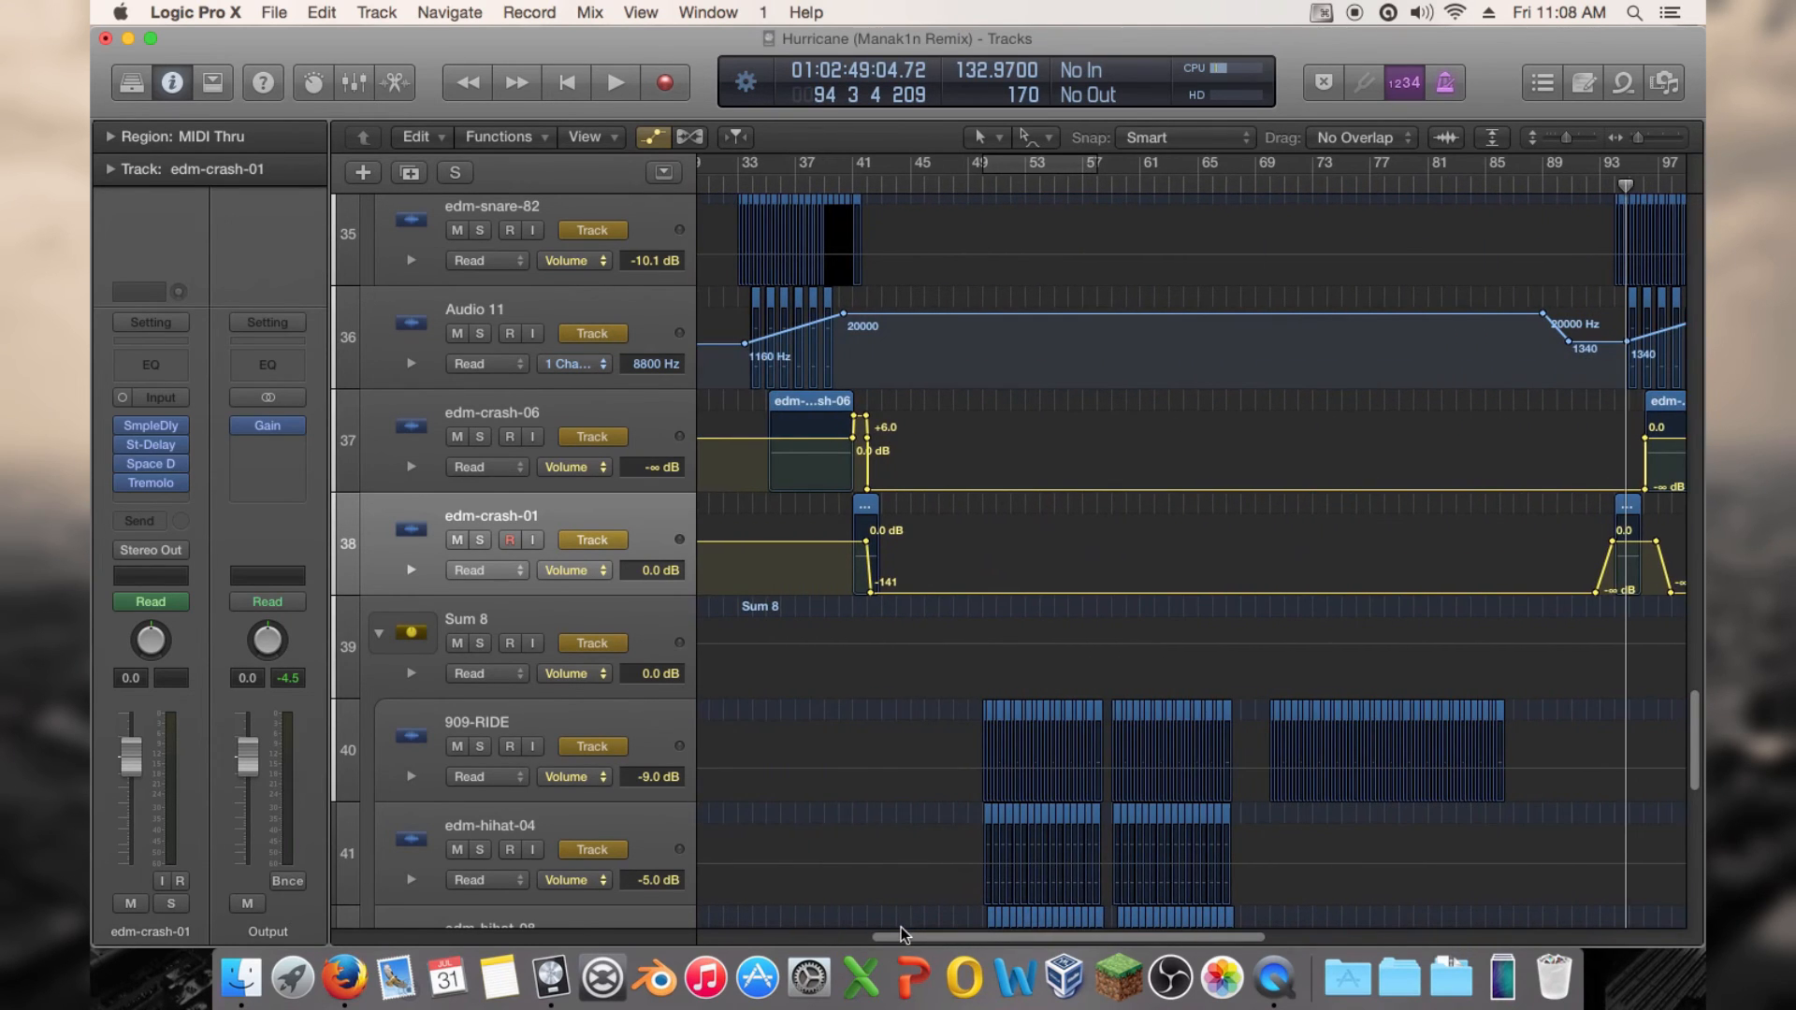
drag(871, 595, 872, 646)
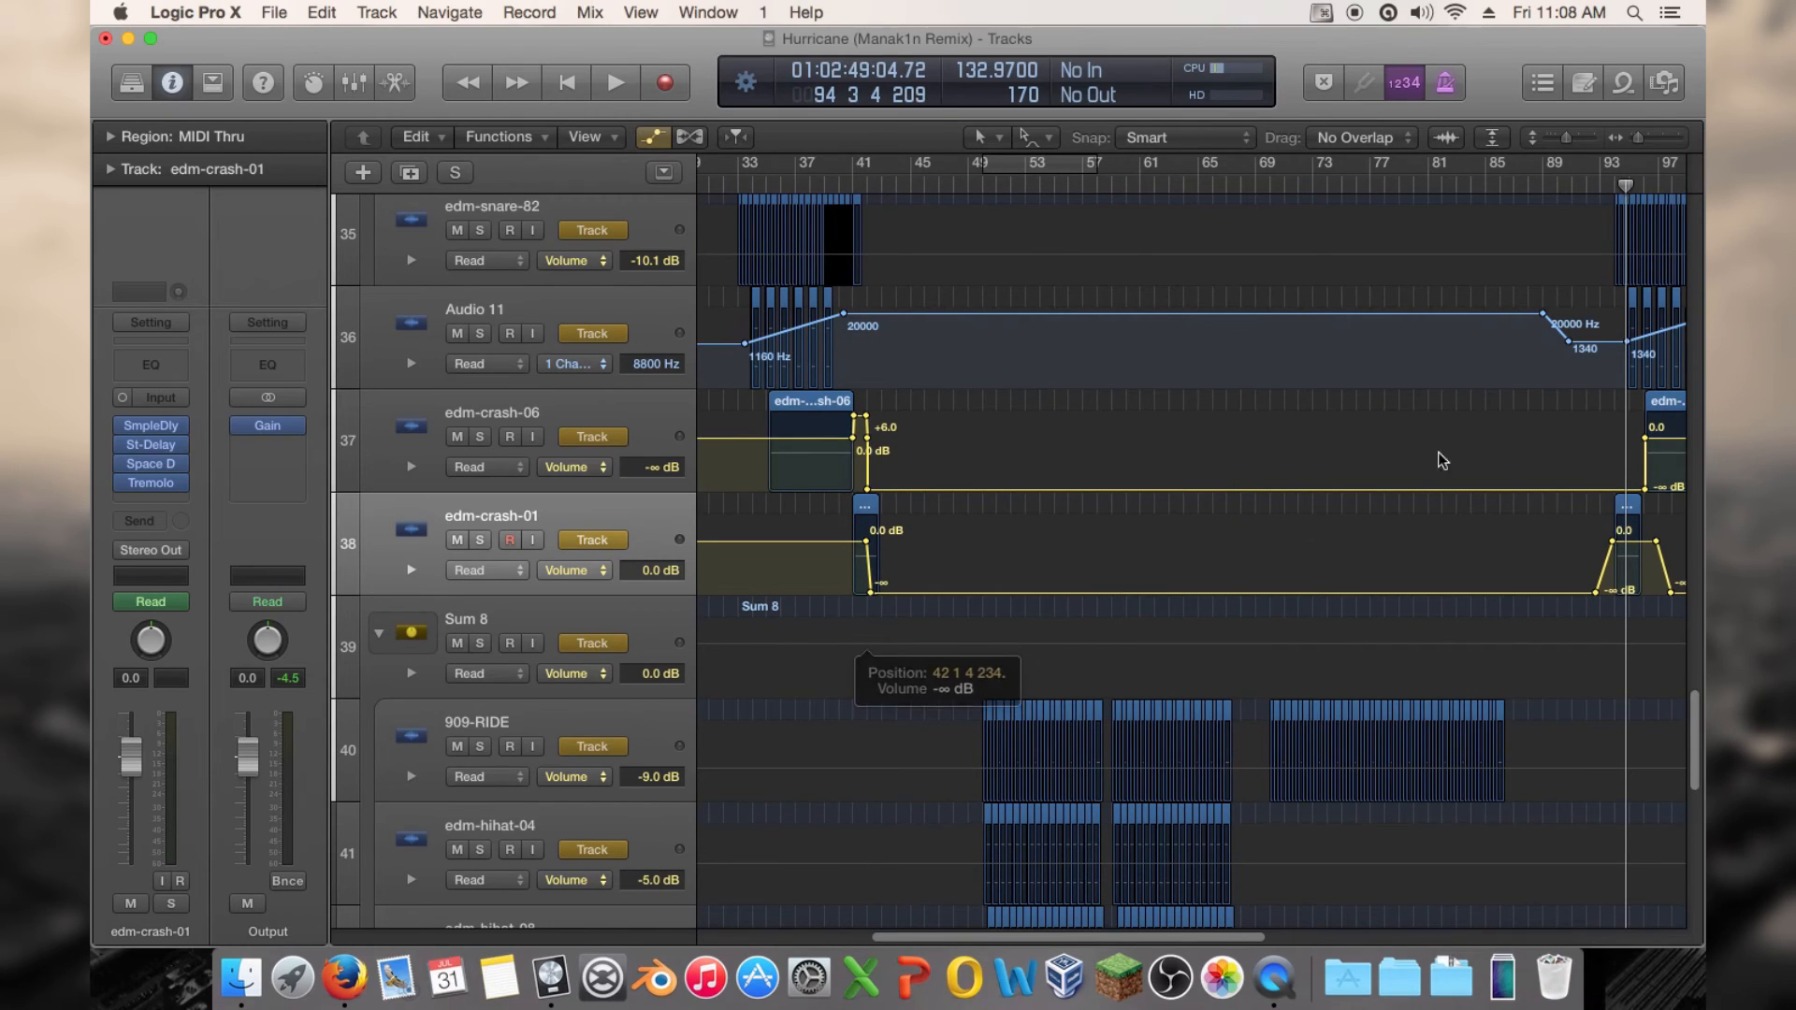
Play the second build-up into the drop from about bar 91 and hide the track automation
click(1575, 180)
key(space)
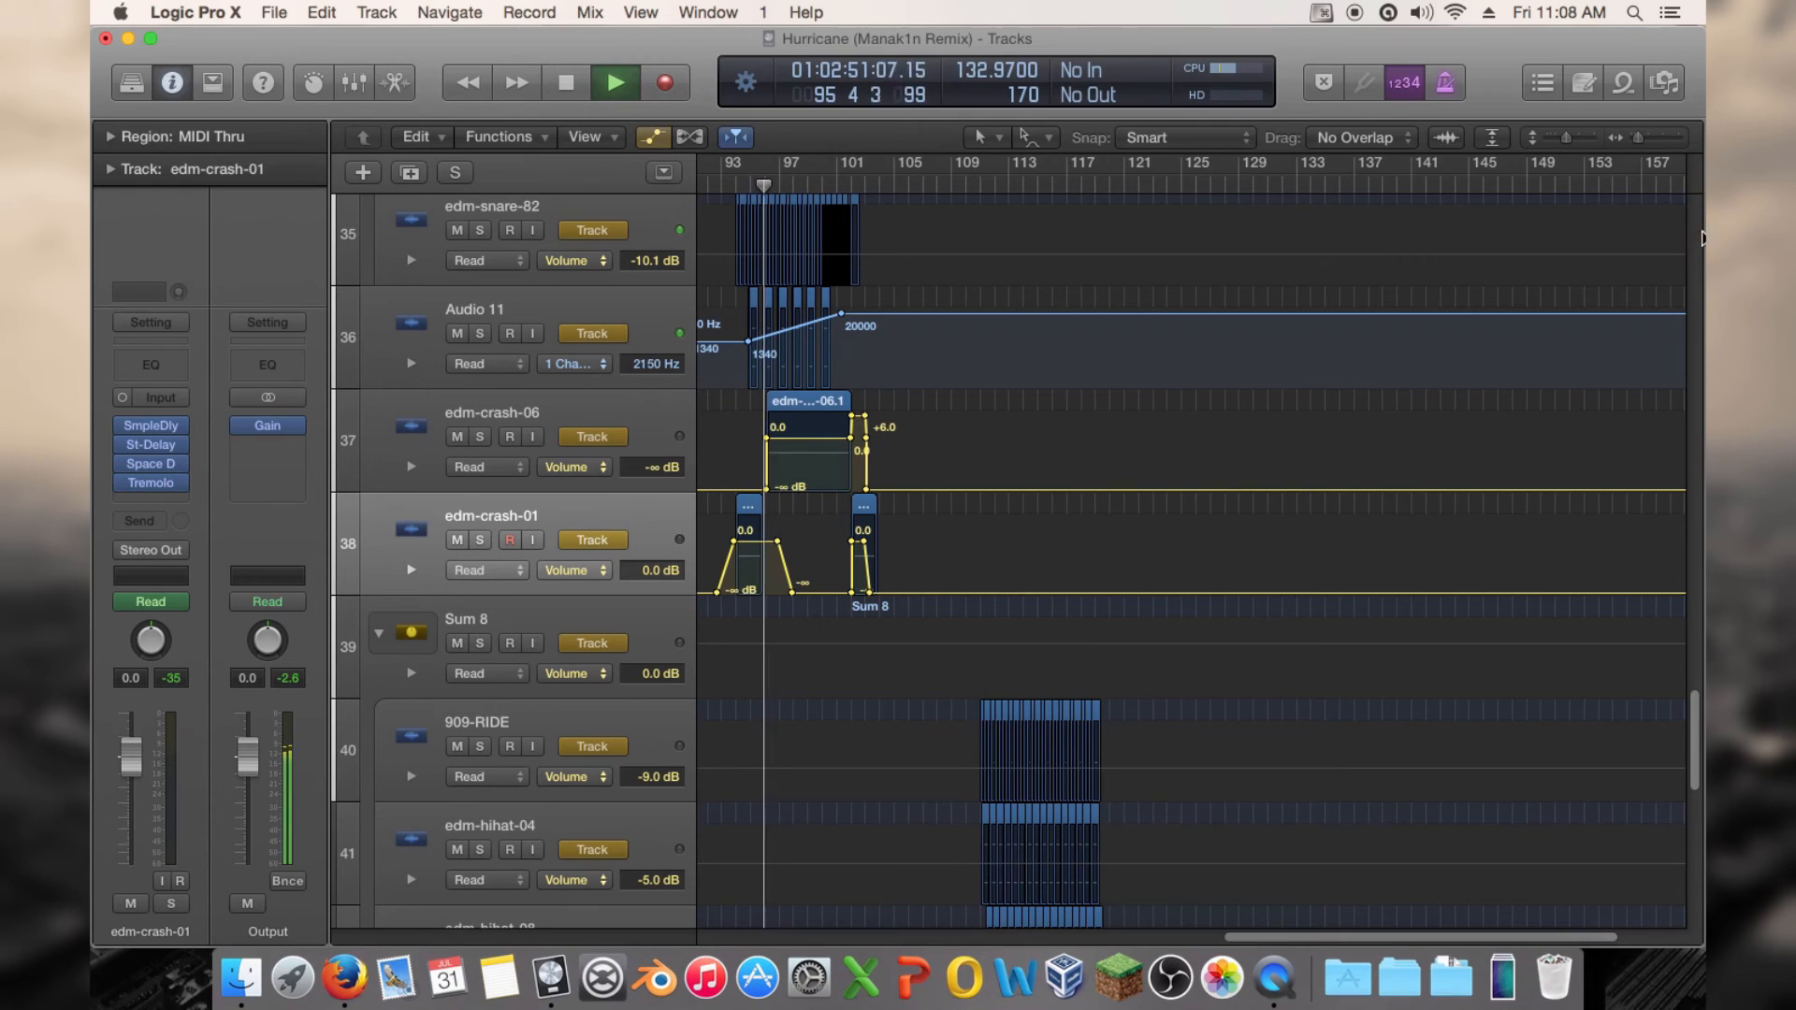
drag(1567, 139, 1631, 138)
key(a)
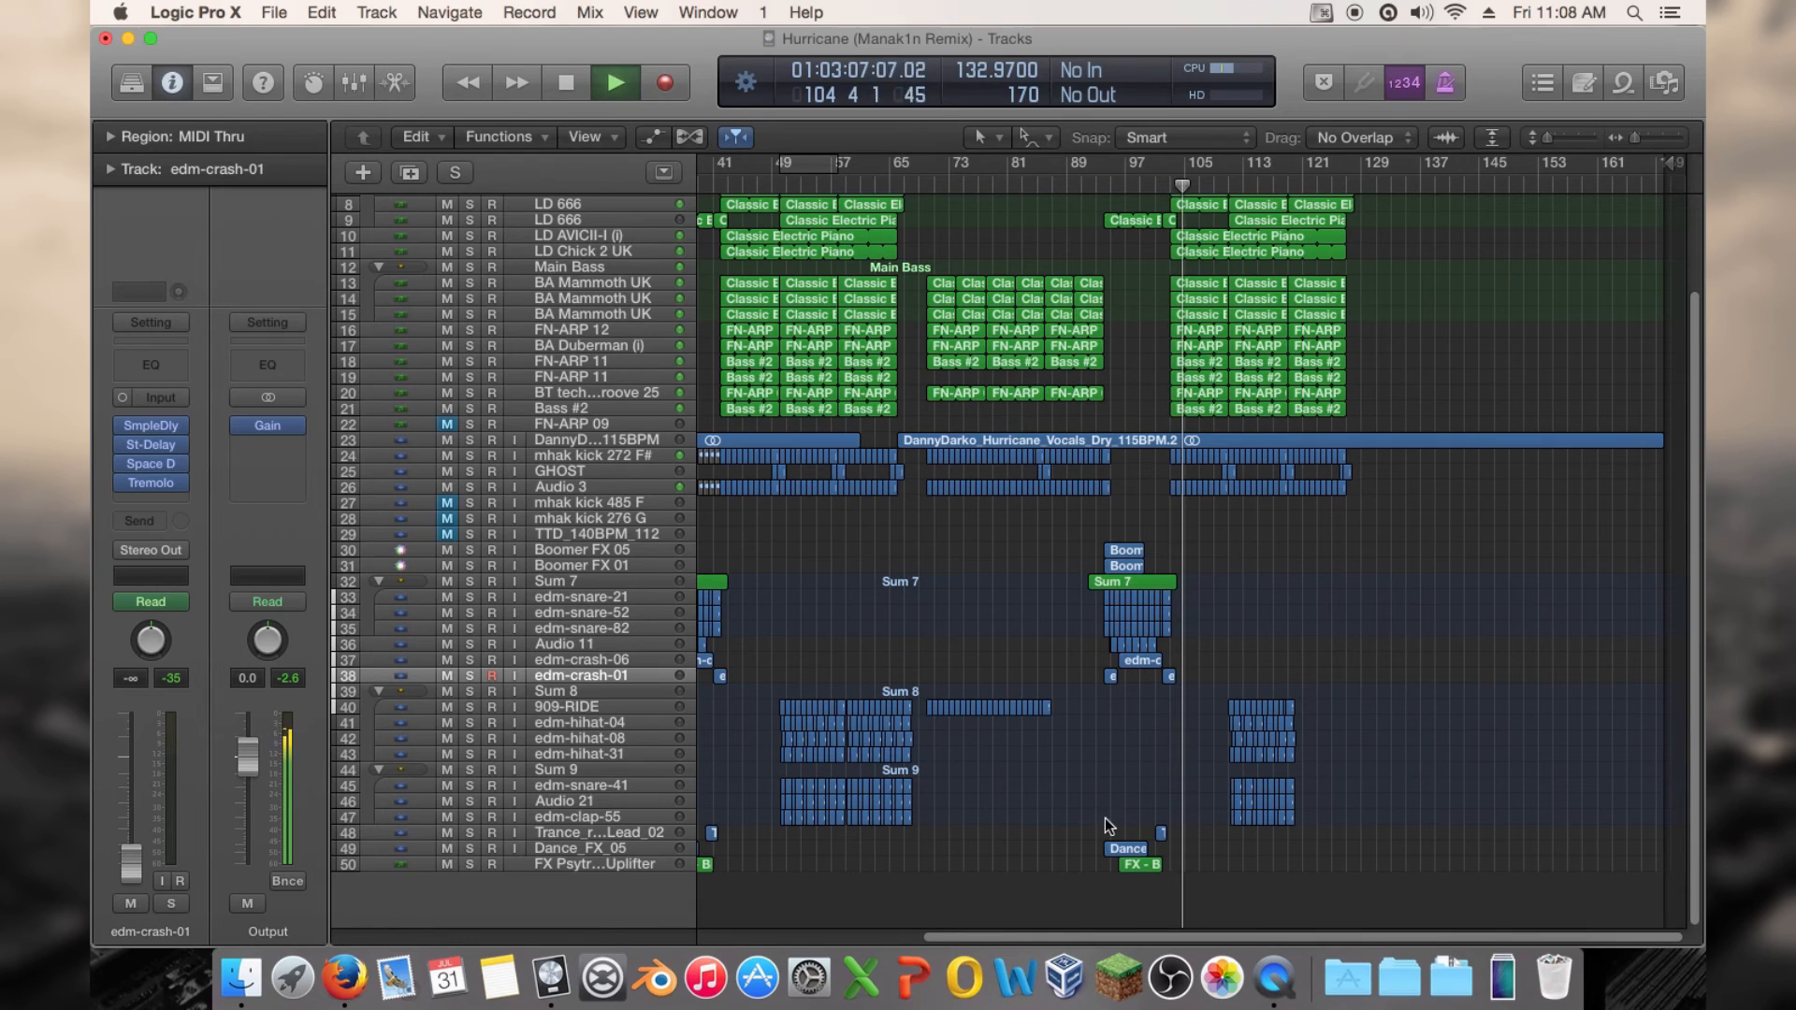
Inspect the FX Psytrance Uplifter track's volume automation around the second build-up's riser near bar 97
click(1137, 868)
key(a)
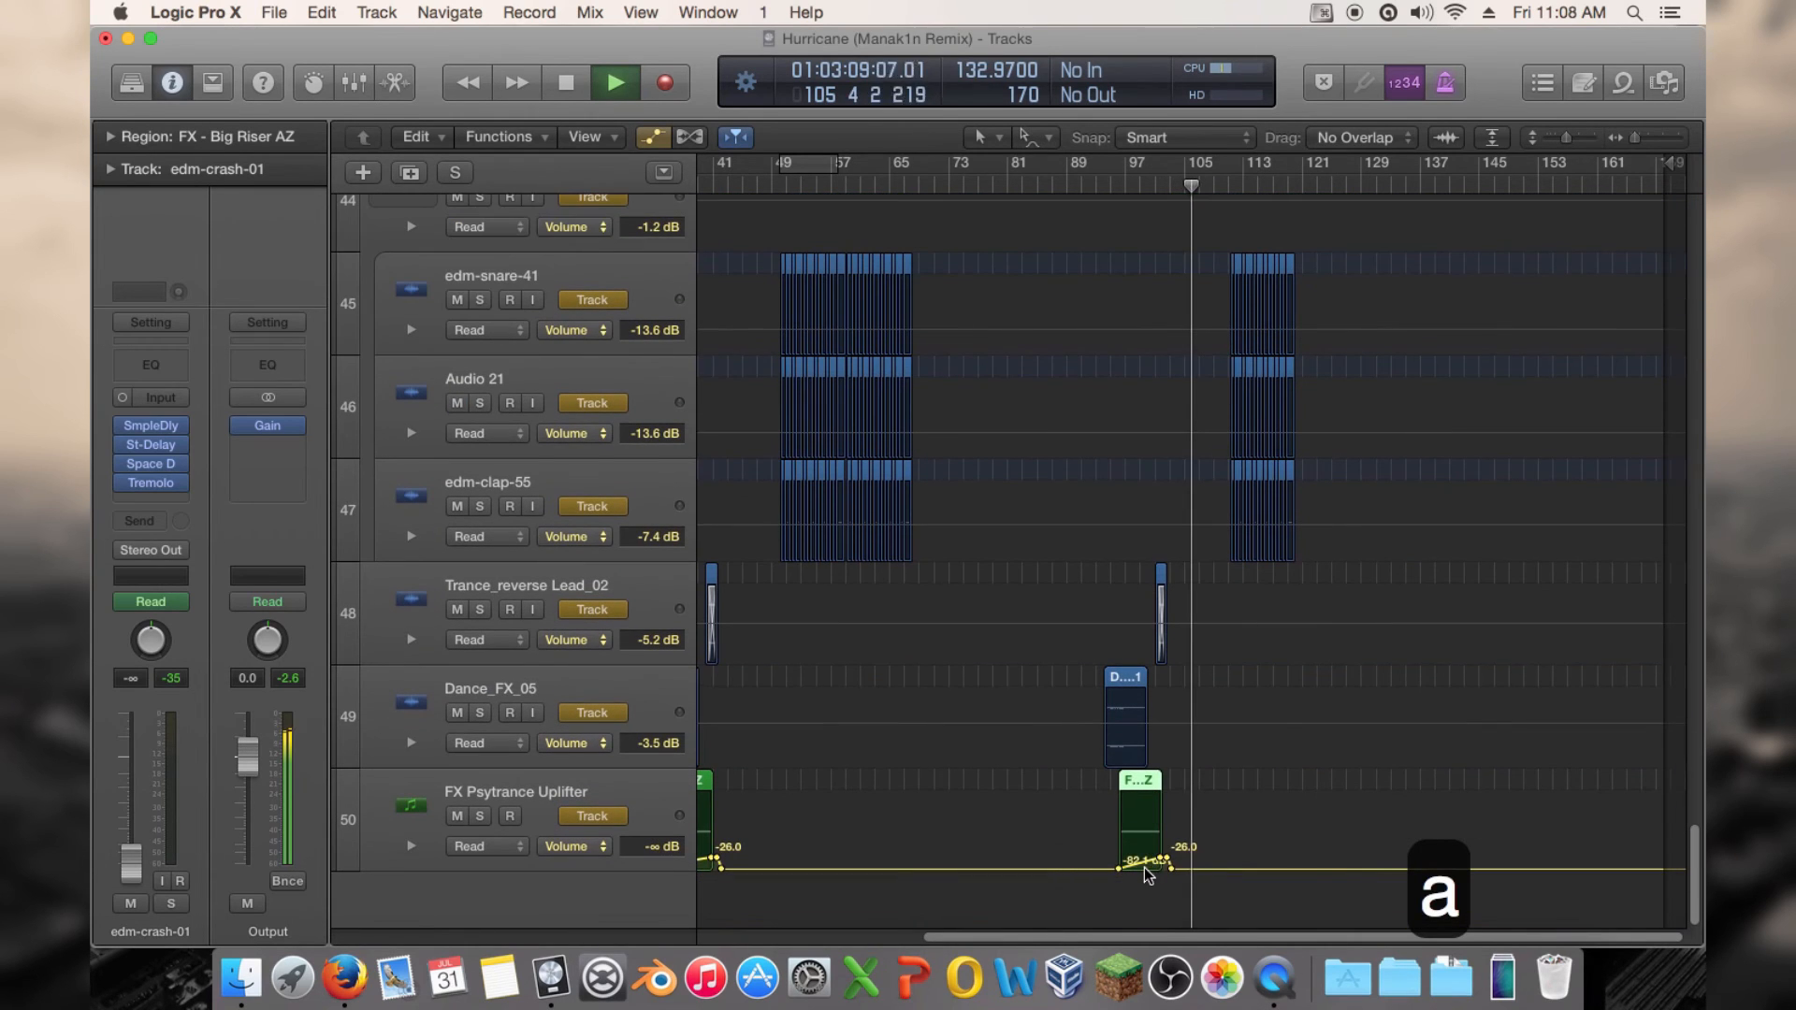
click(1148, 869)
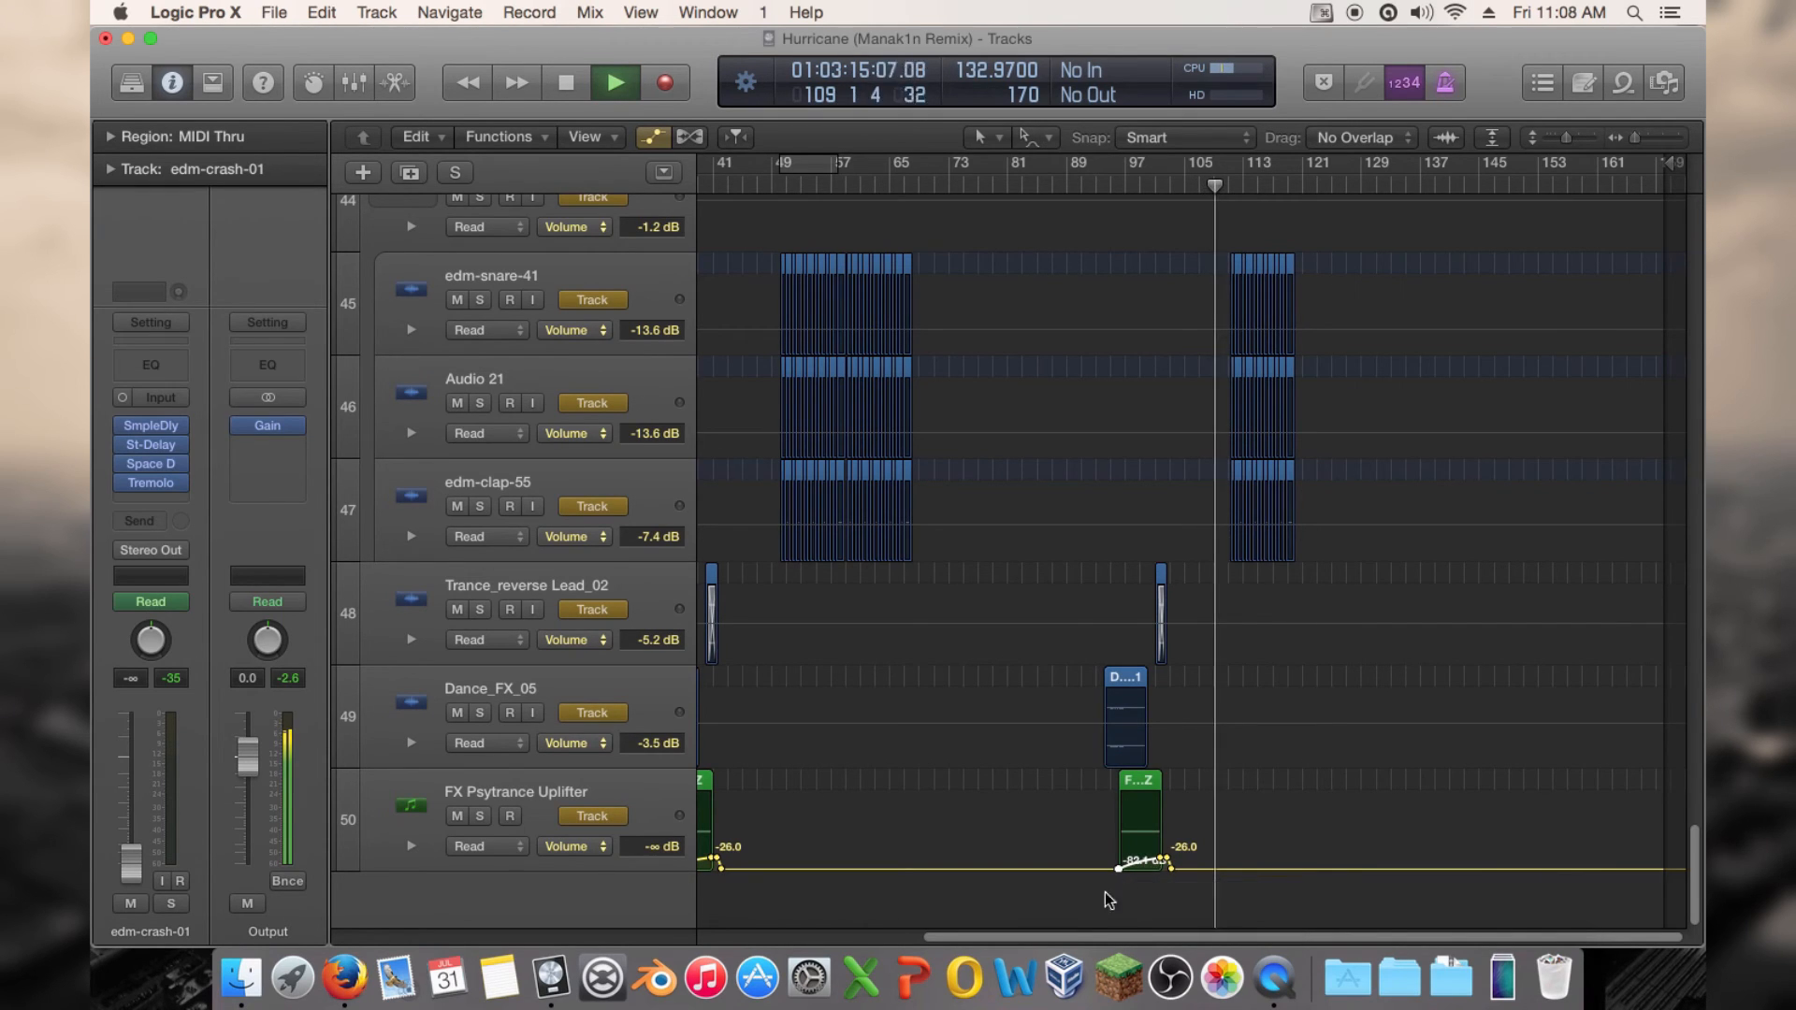
drag(1044, 939, 906, 939)
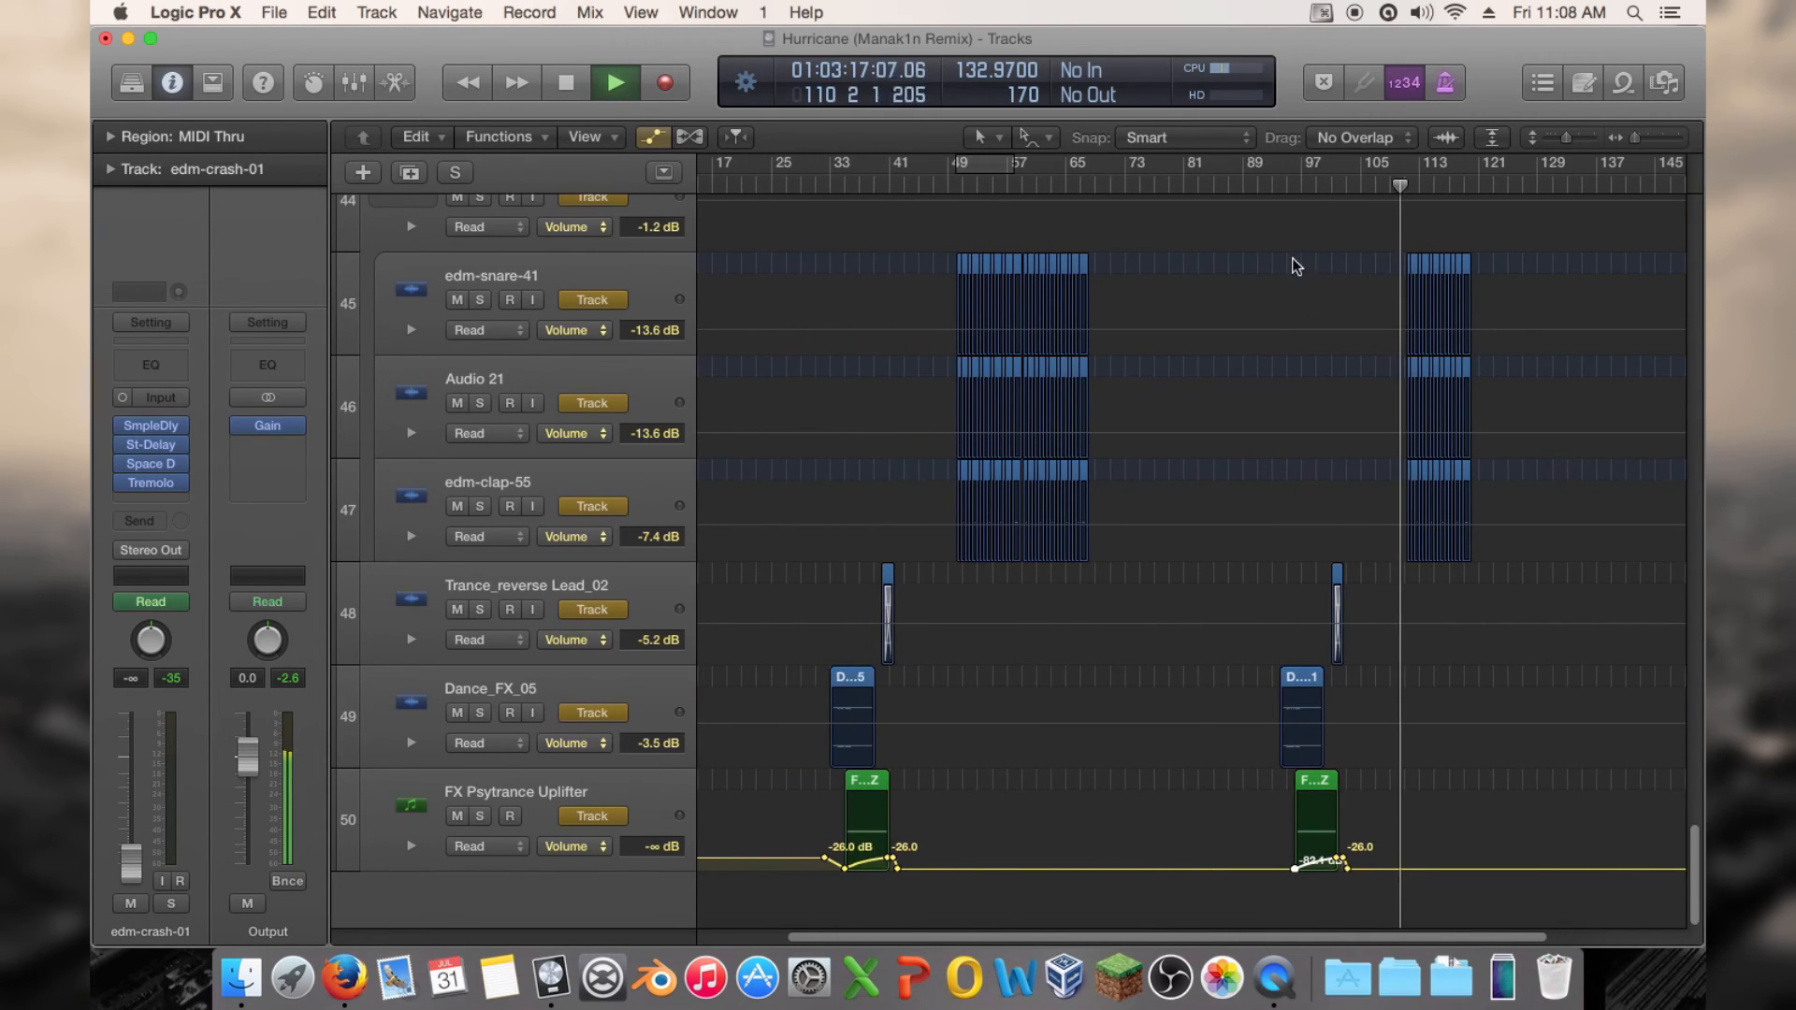
click(1302, 187)
key(space)
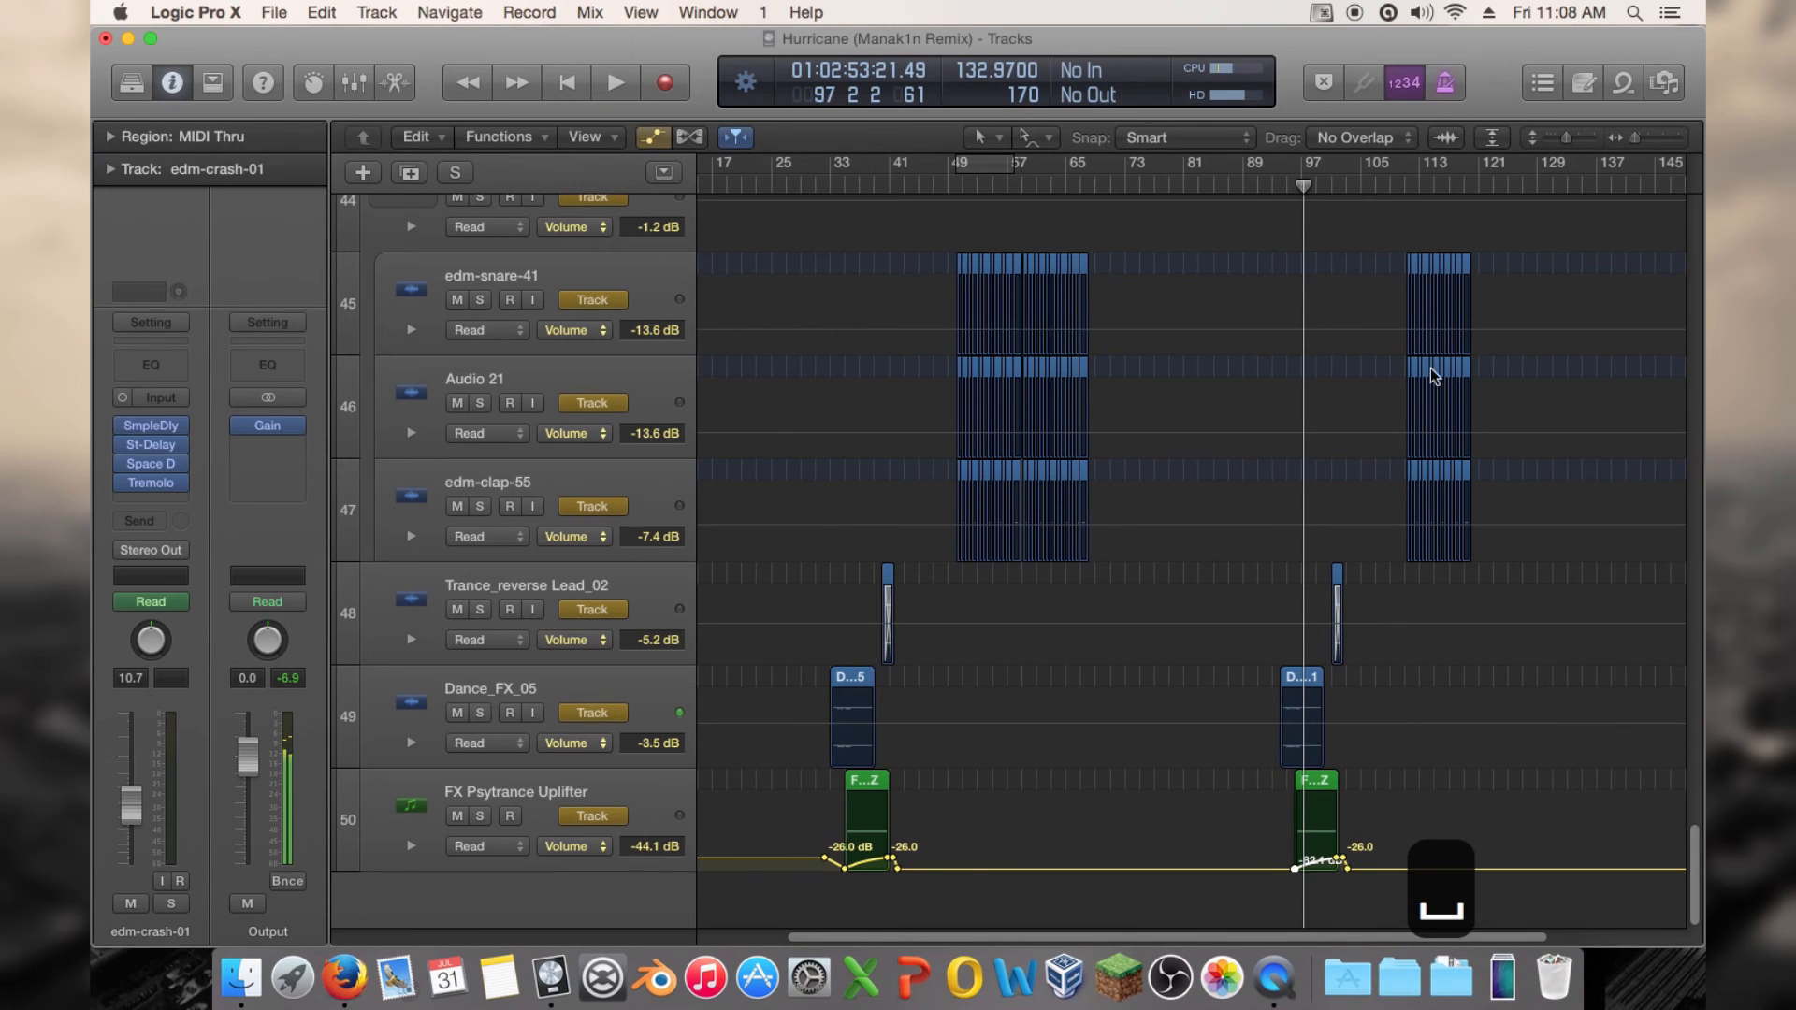
key(a)
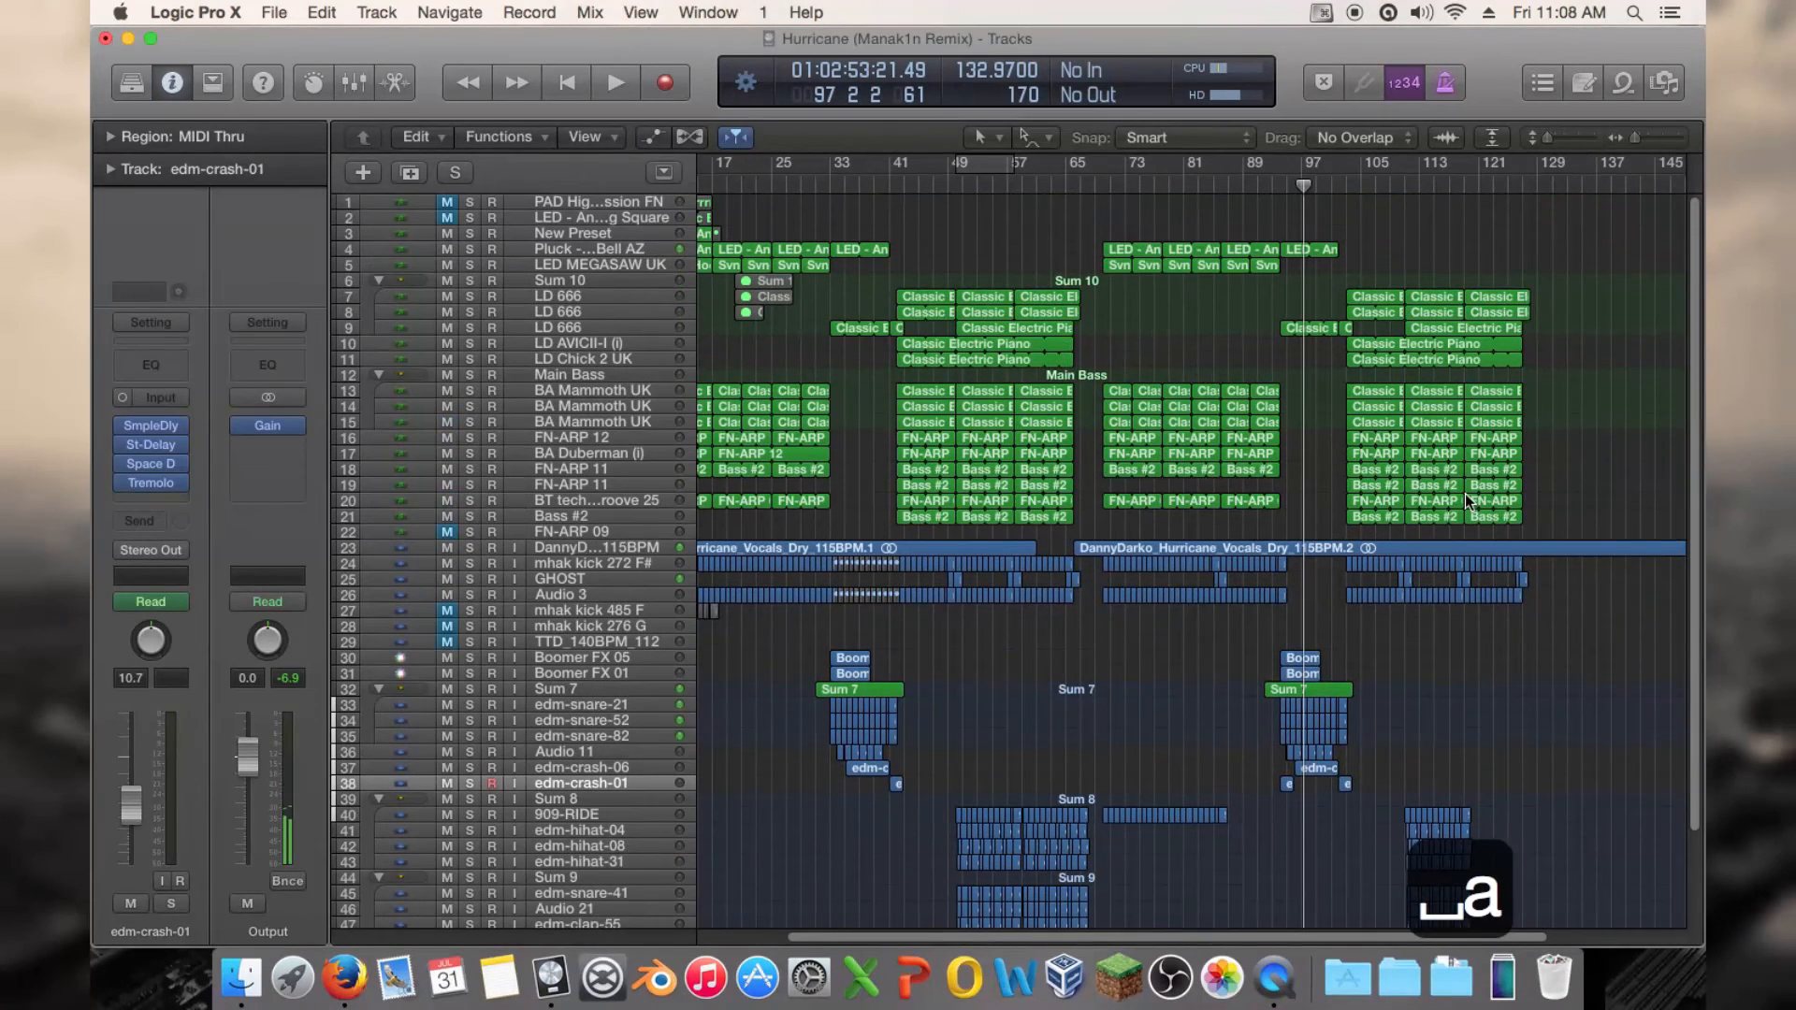
Try splitting the DannyDarko vocal region at bar 101, and undo the split
click(1333, 185)
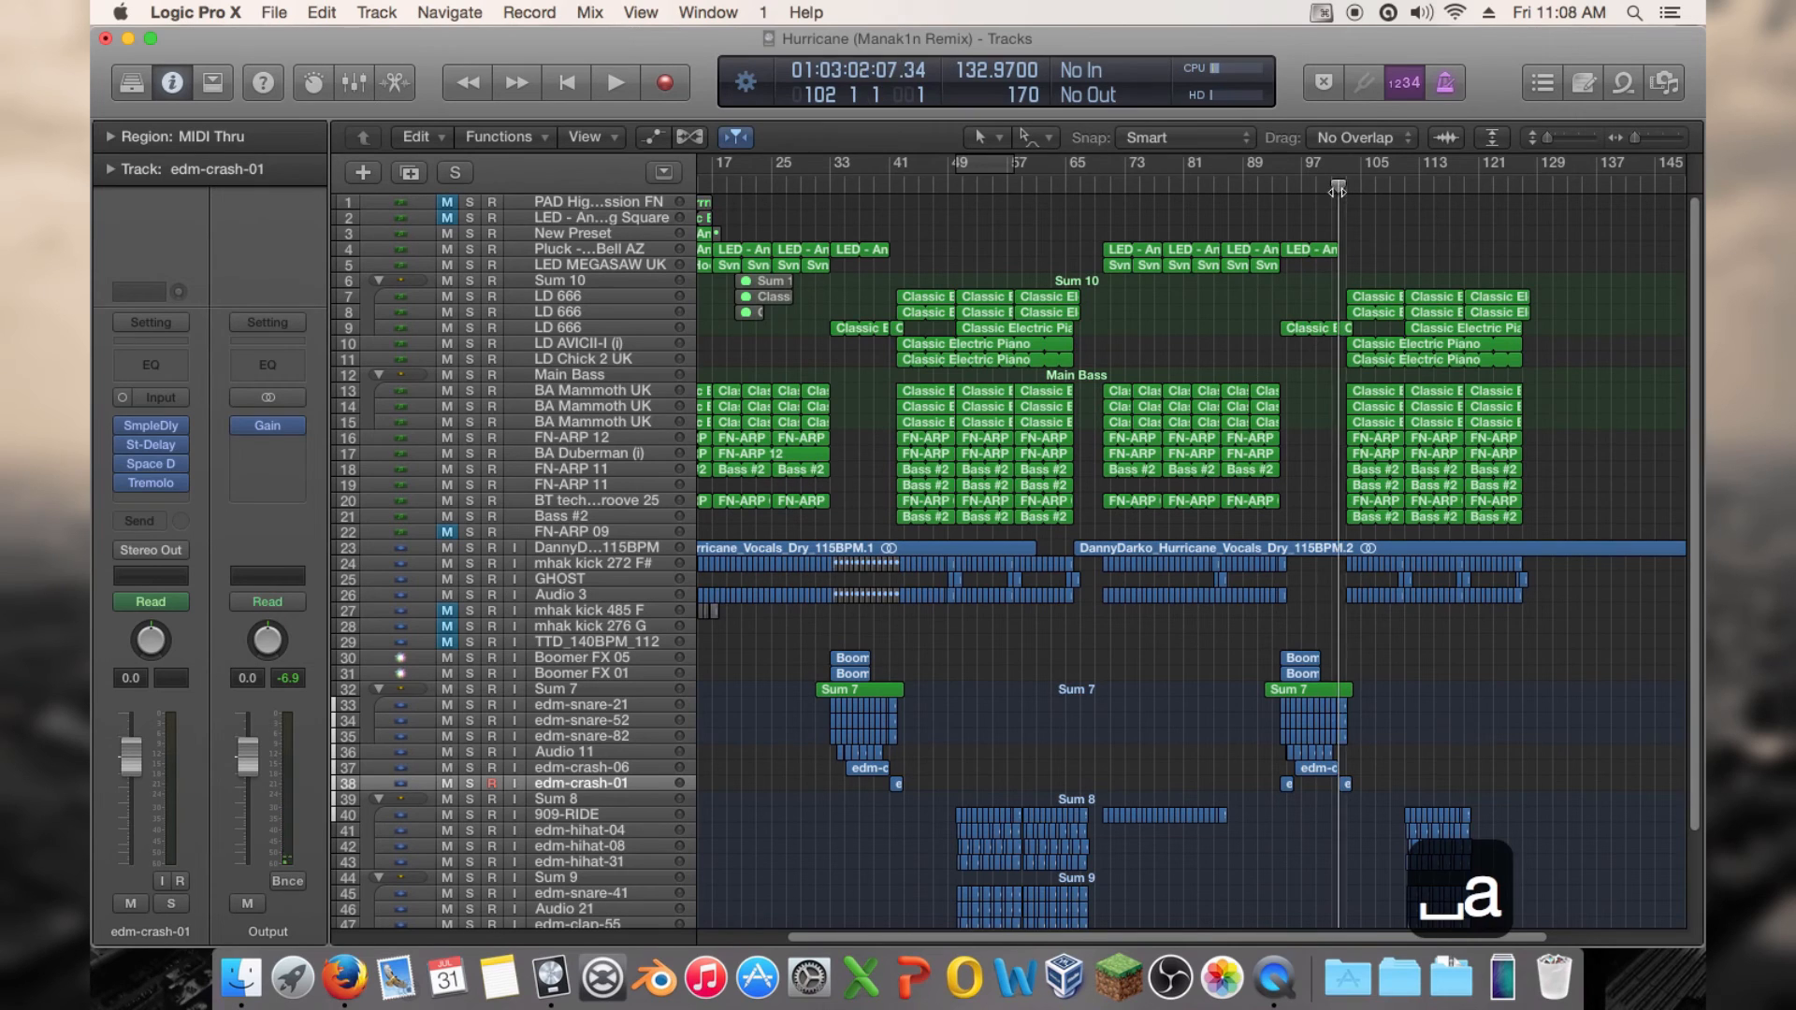
right_click(1340, 546)
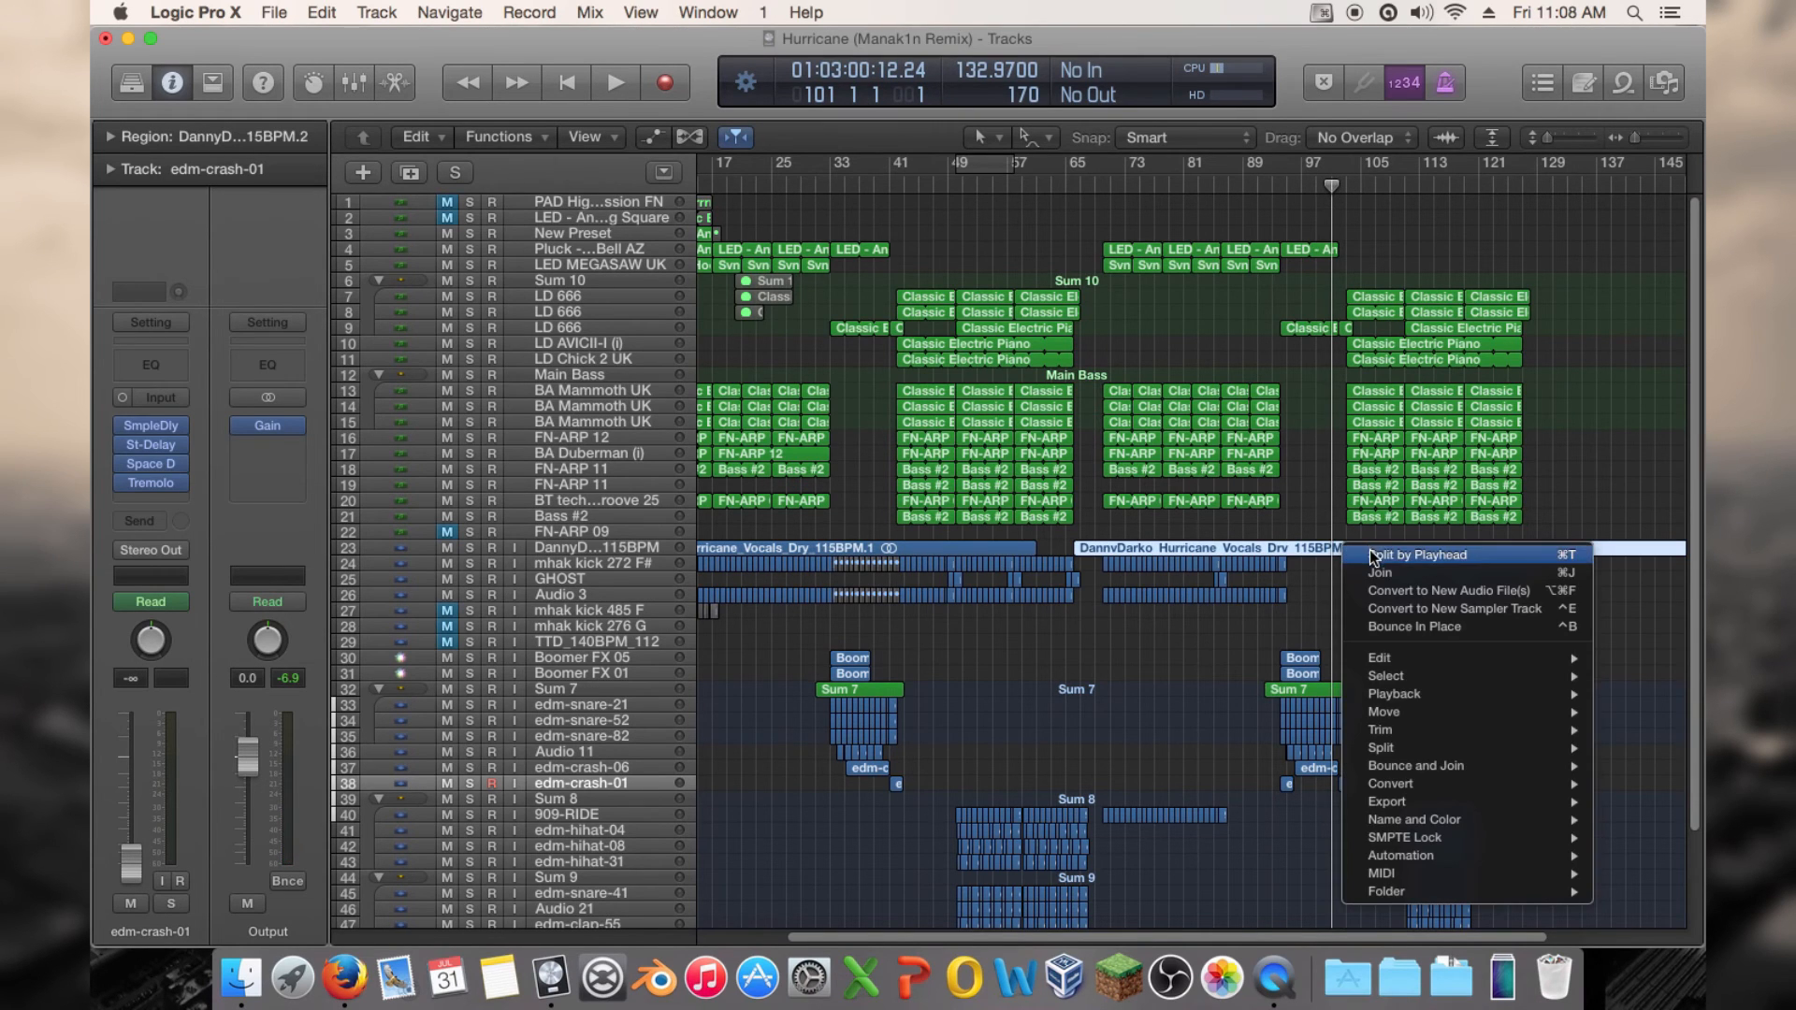
click(1385, 557)
click(1637, 136)
drag(1637, 137, 1566, 138)
scroll(1534, 352, down, 5)
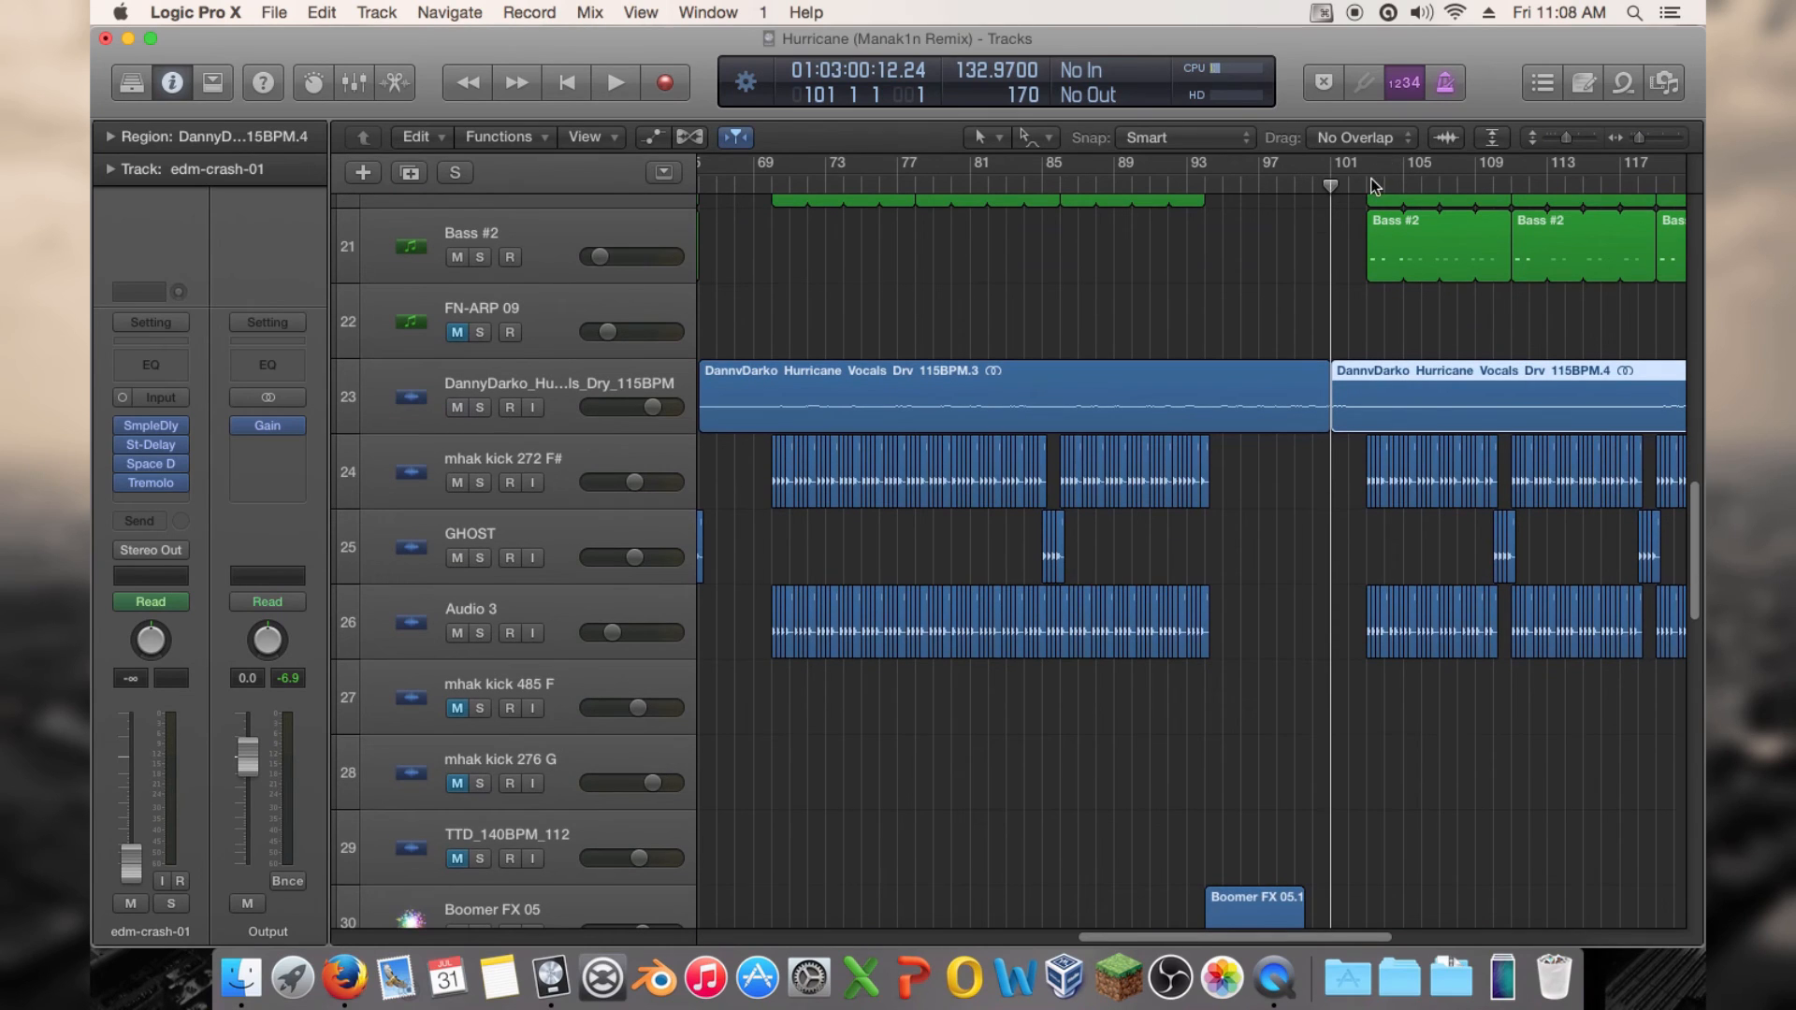
key(super+z)
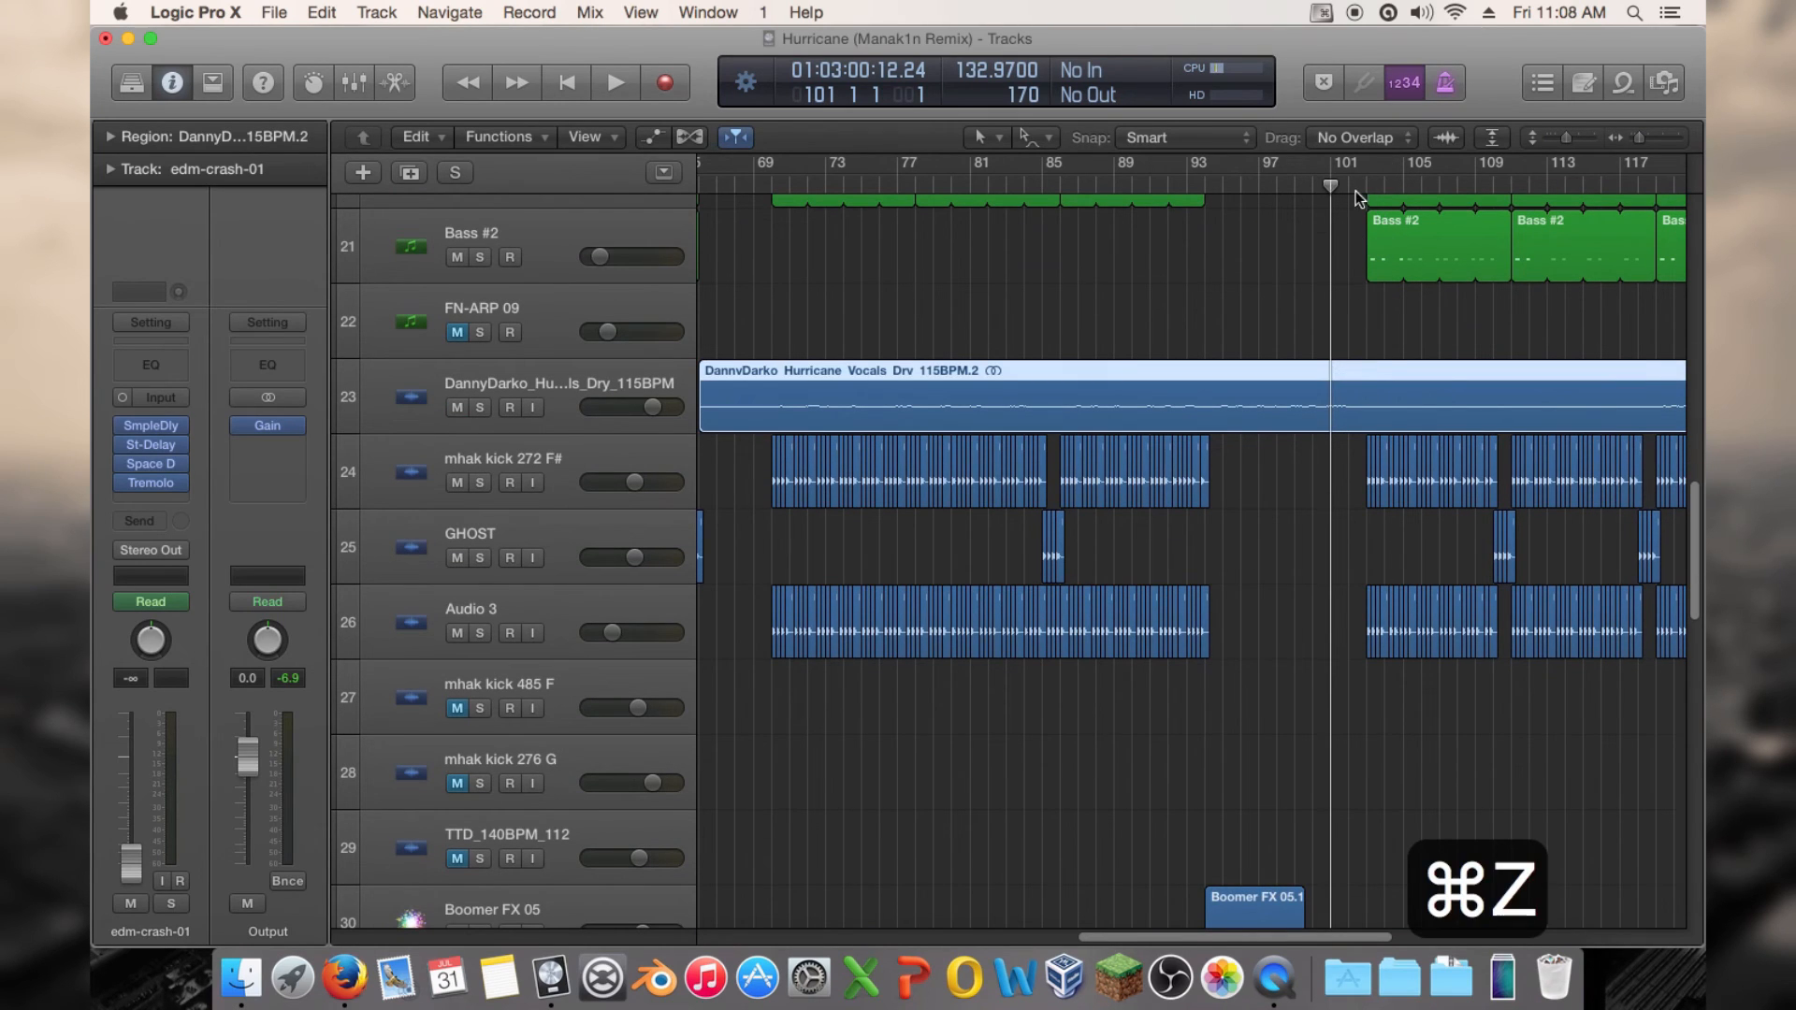
Split the DannyDarko vocal region at bar 104 and play the second drop from there
drag(1356, 190, 1384, 368)
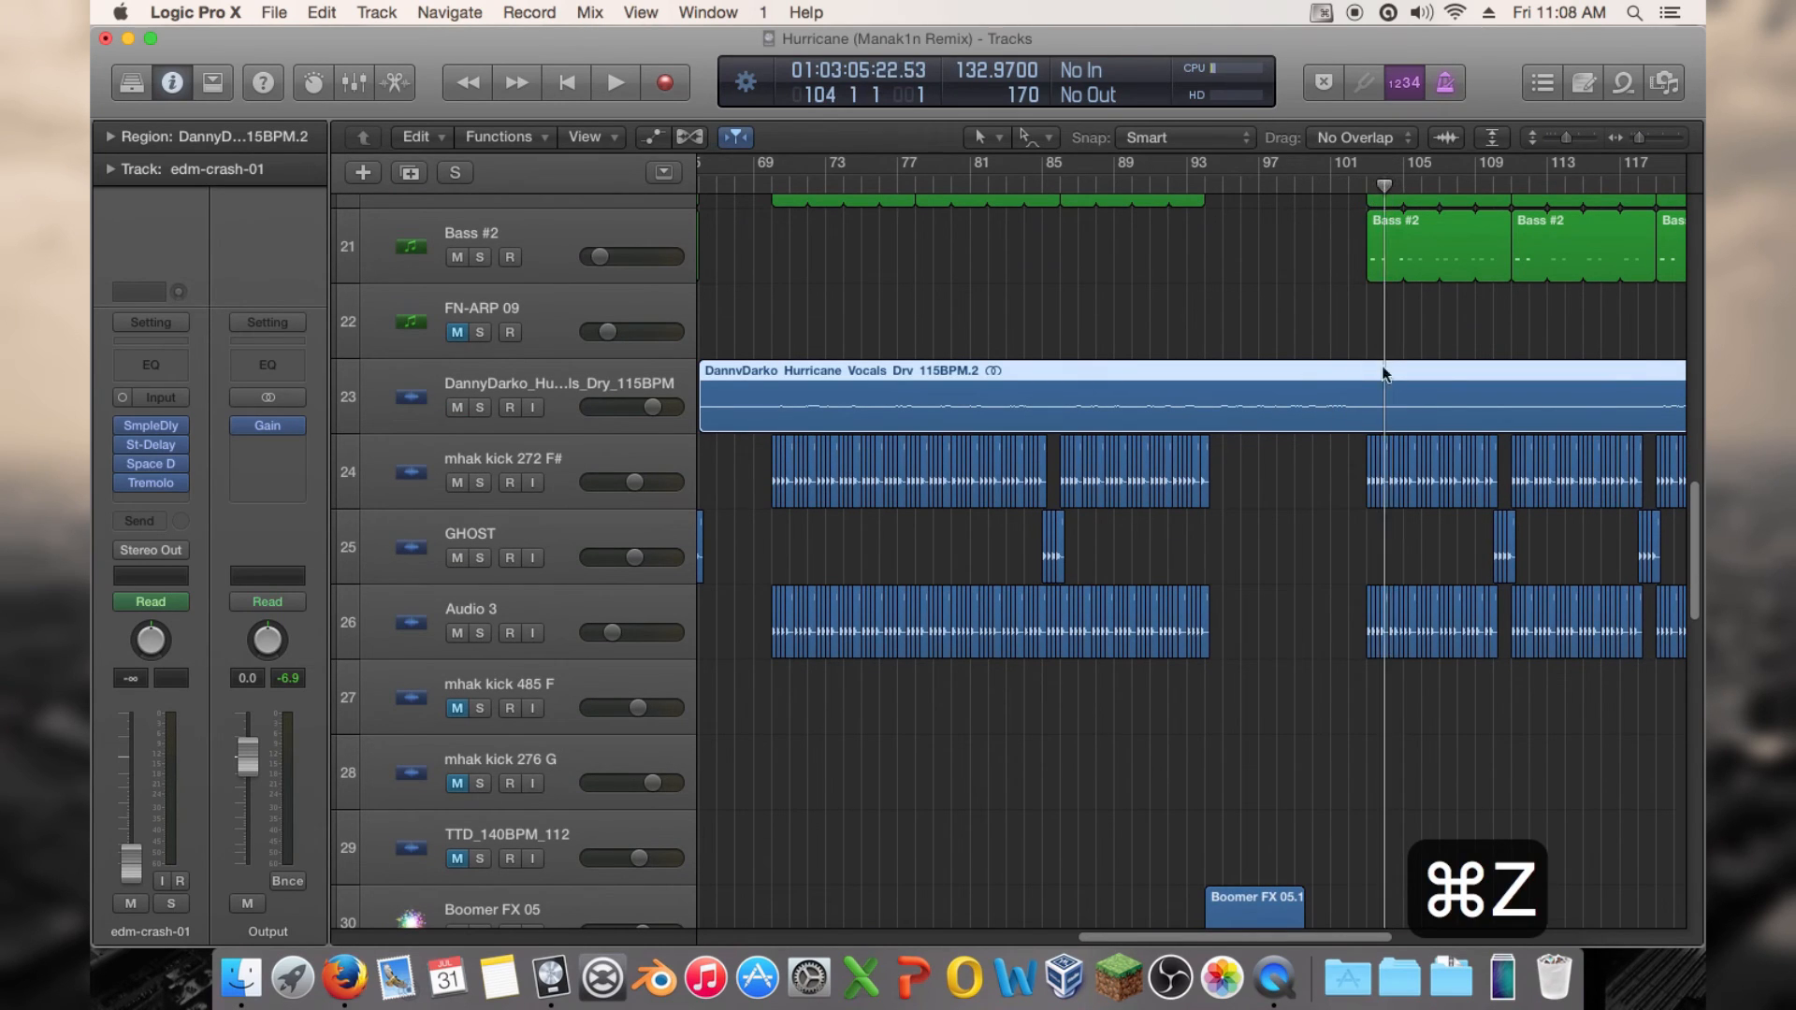
right_click(1420, 402)
click(1445, 402)
key(space)
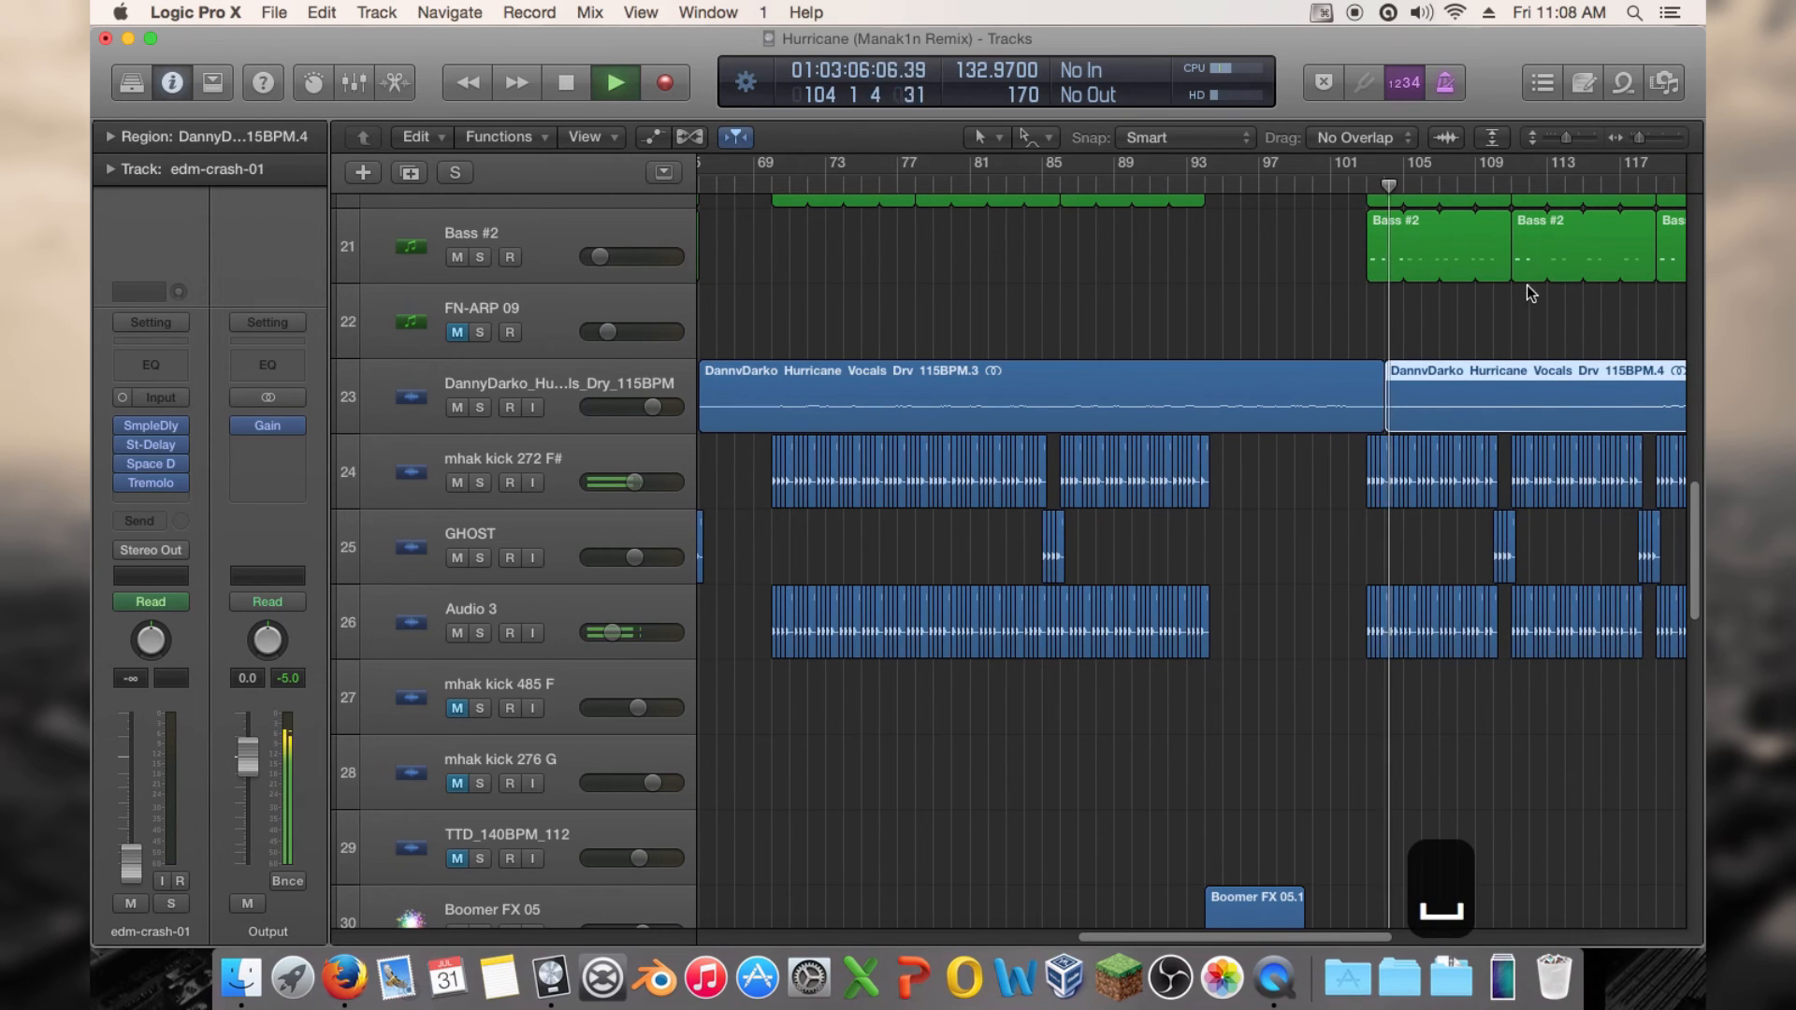
drag(1226, 935, 1316, 920)
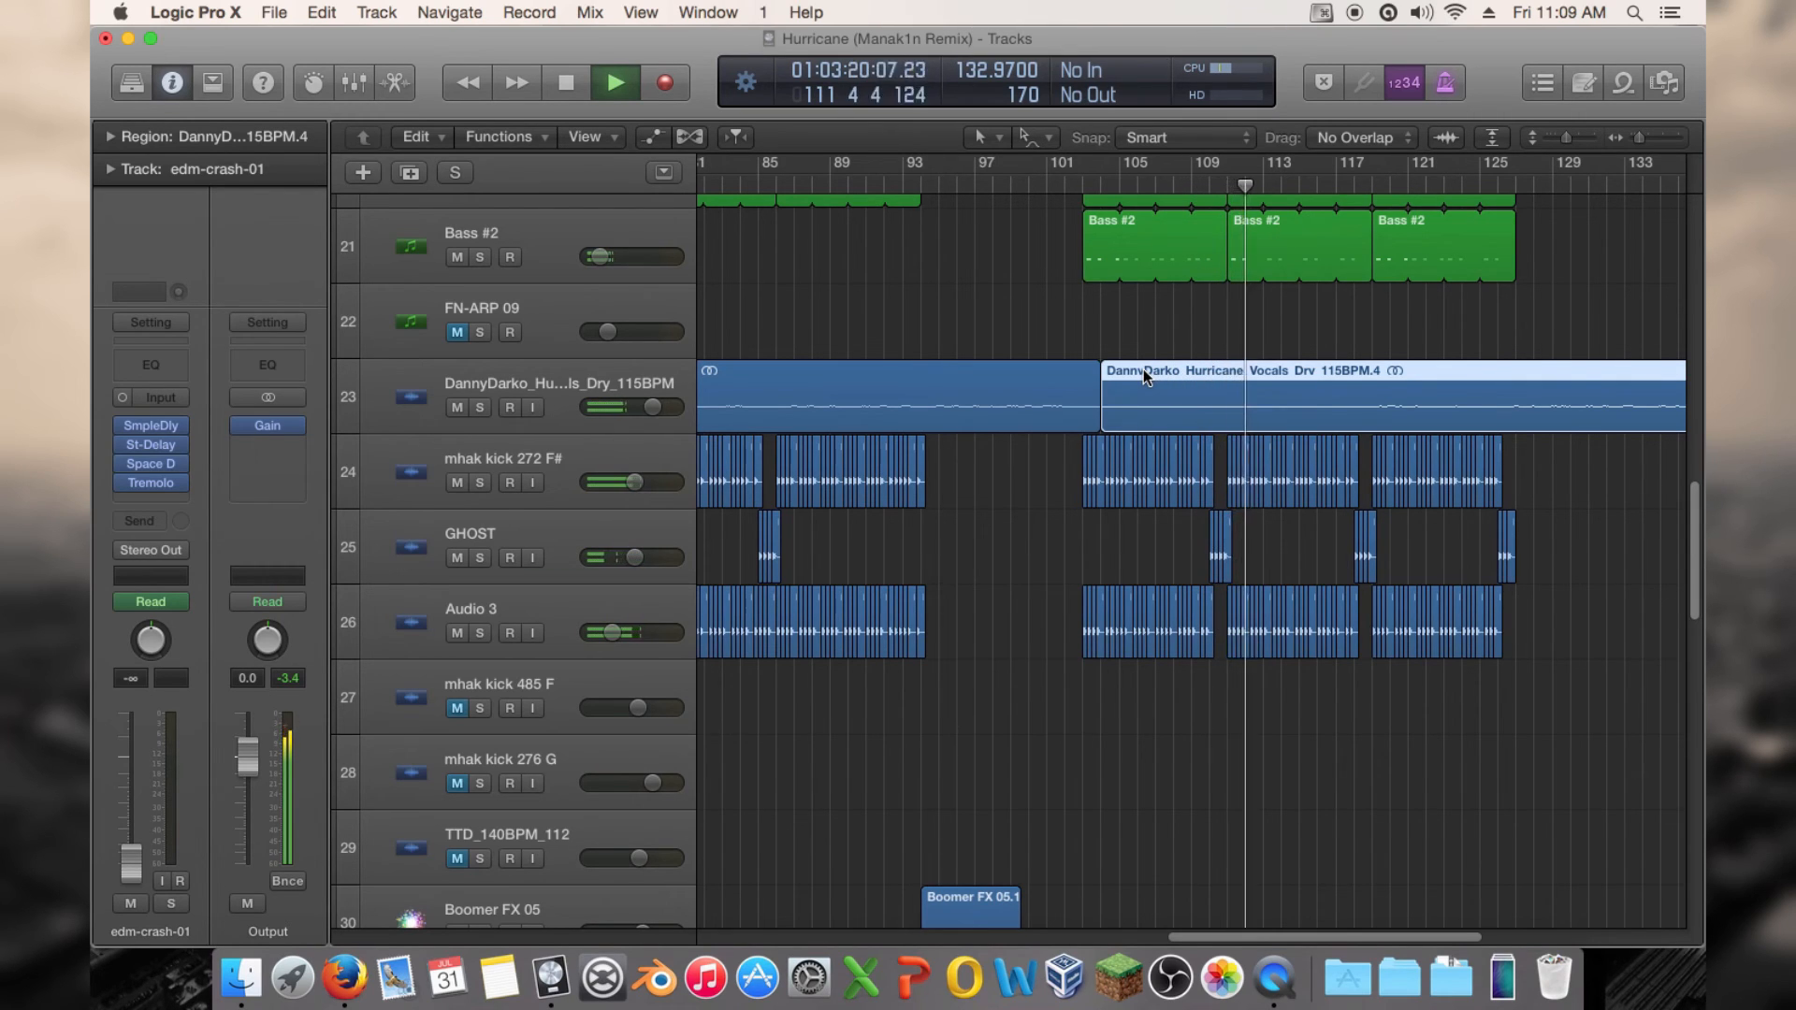
key(space)
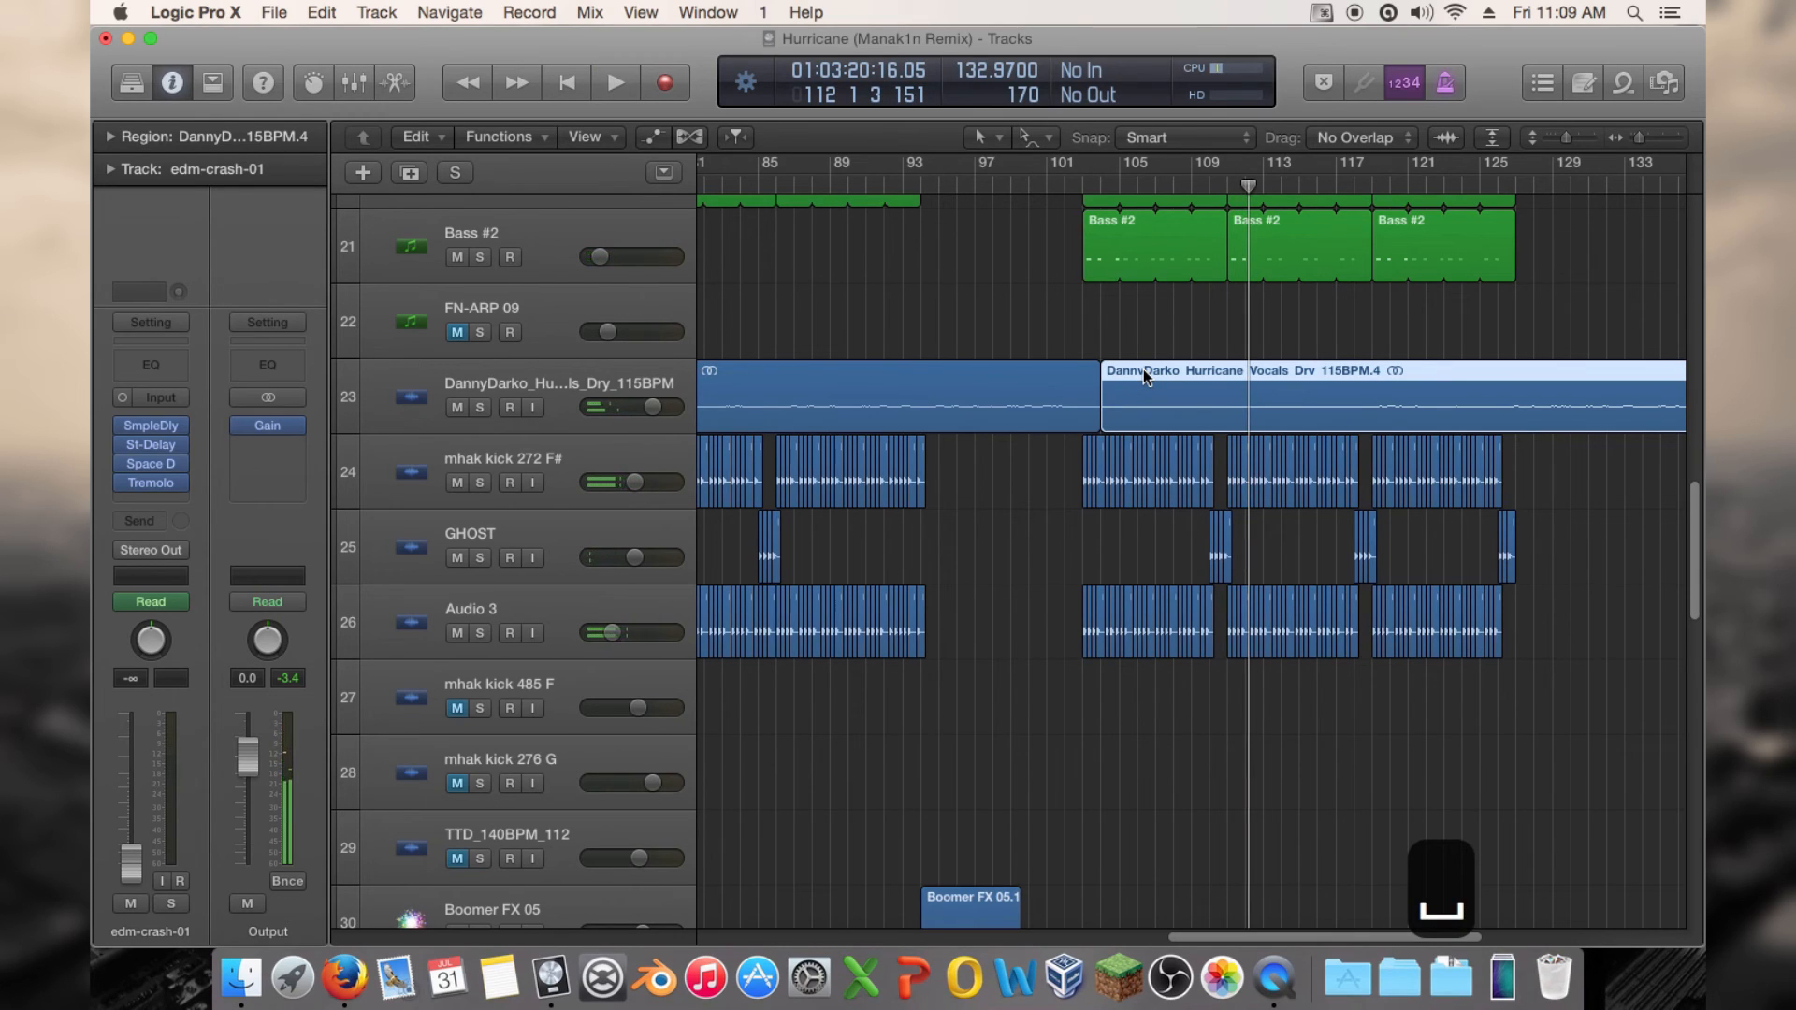
Replay the start of the second drop with its vocals from bar 107 and about bar 105
drag(1143, 369, 1103, 370)
click(1157, 186)
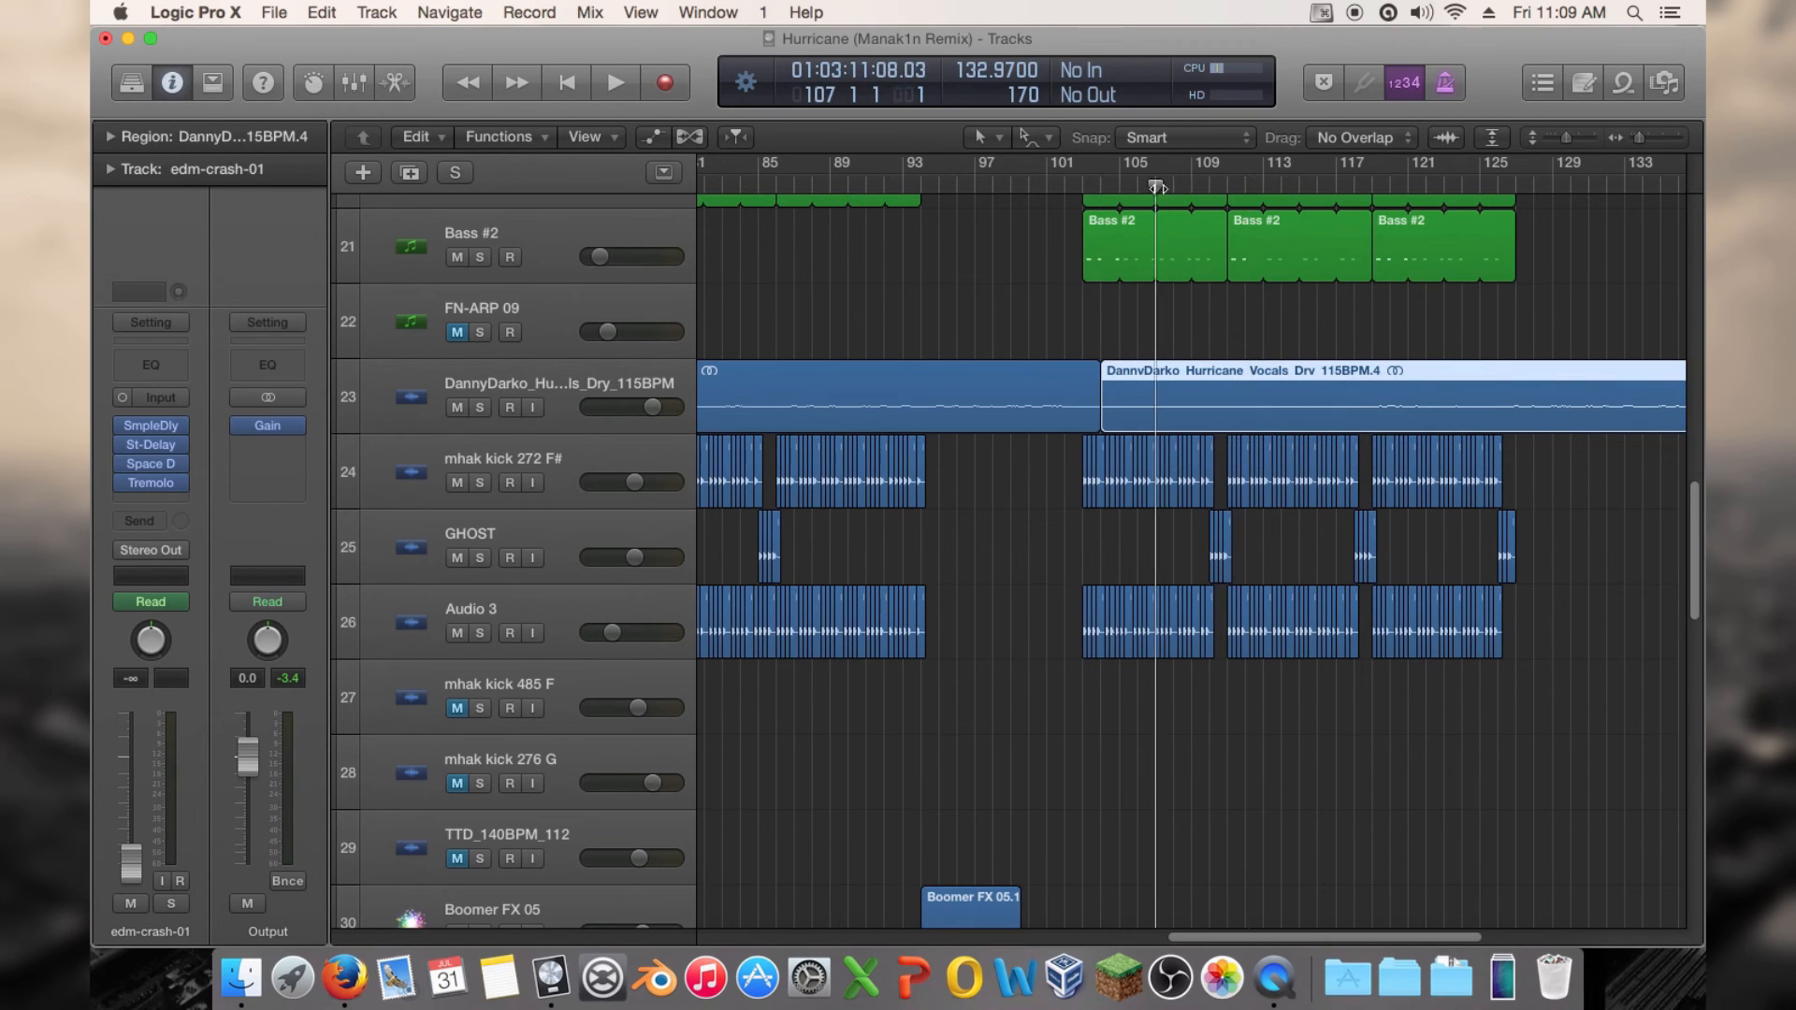
key(space)
click(1142, 188)
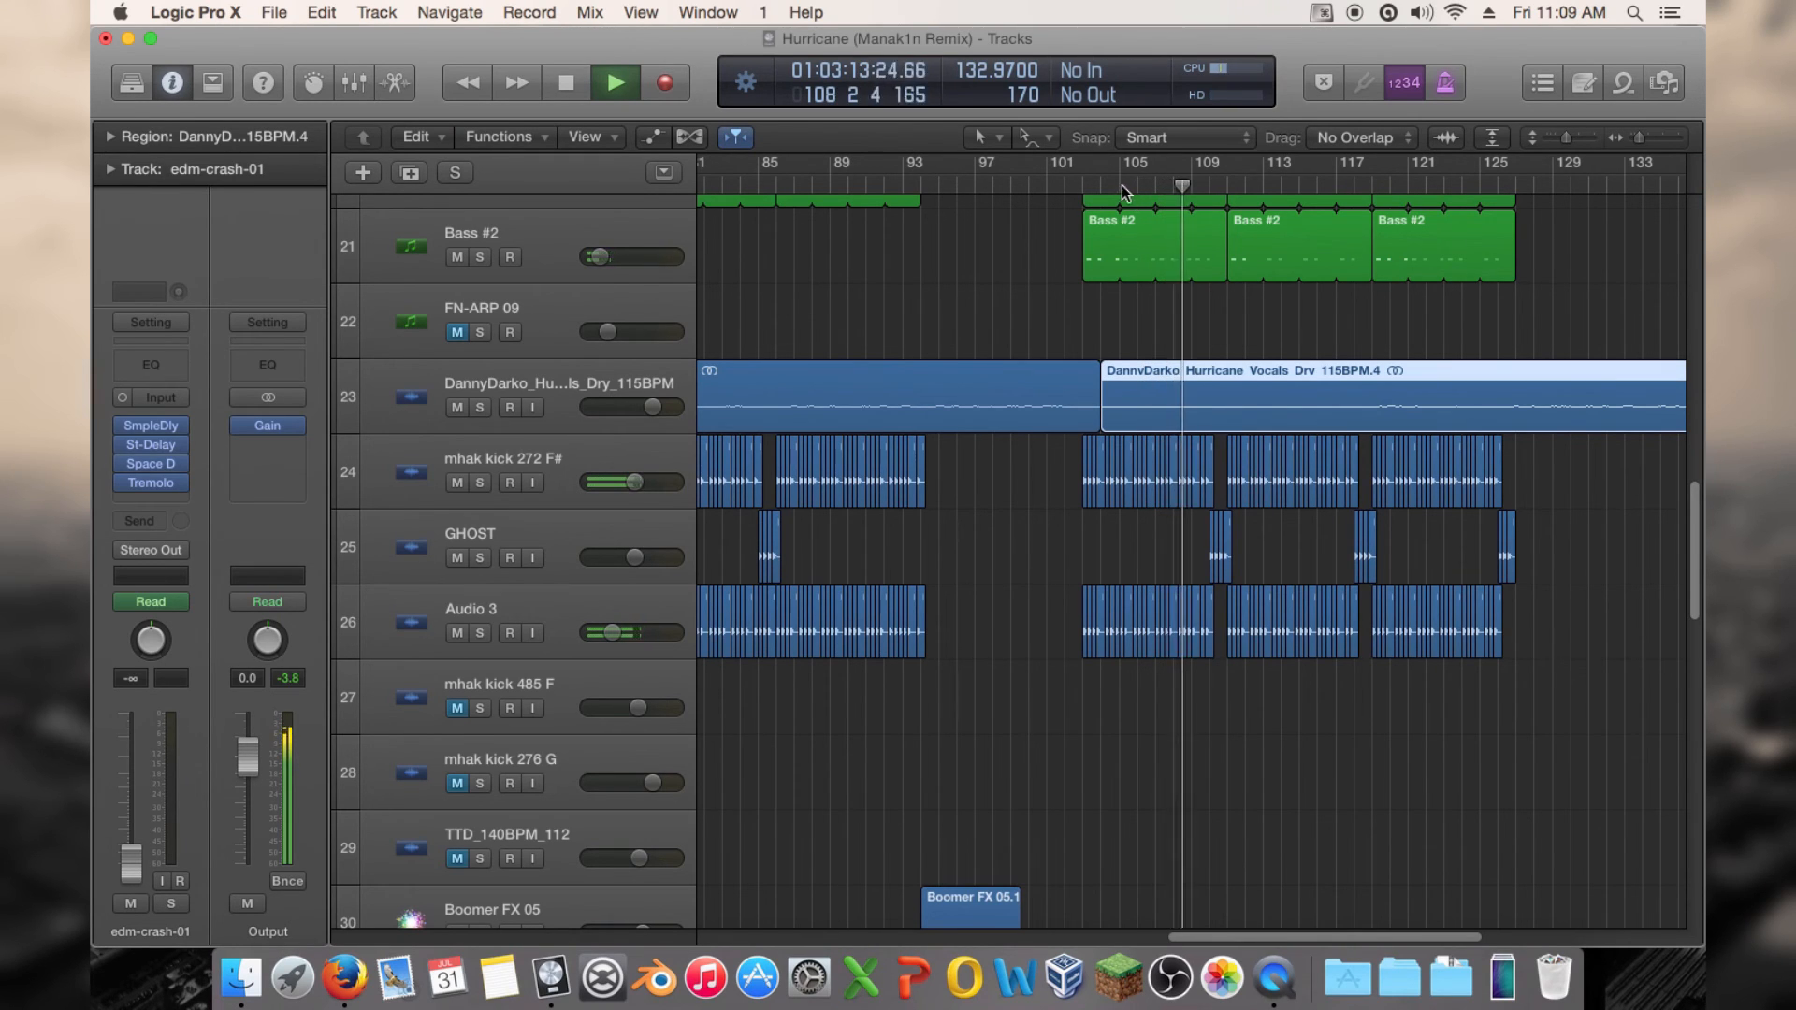
click(1121, 185)
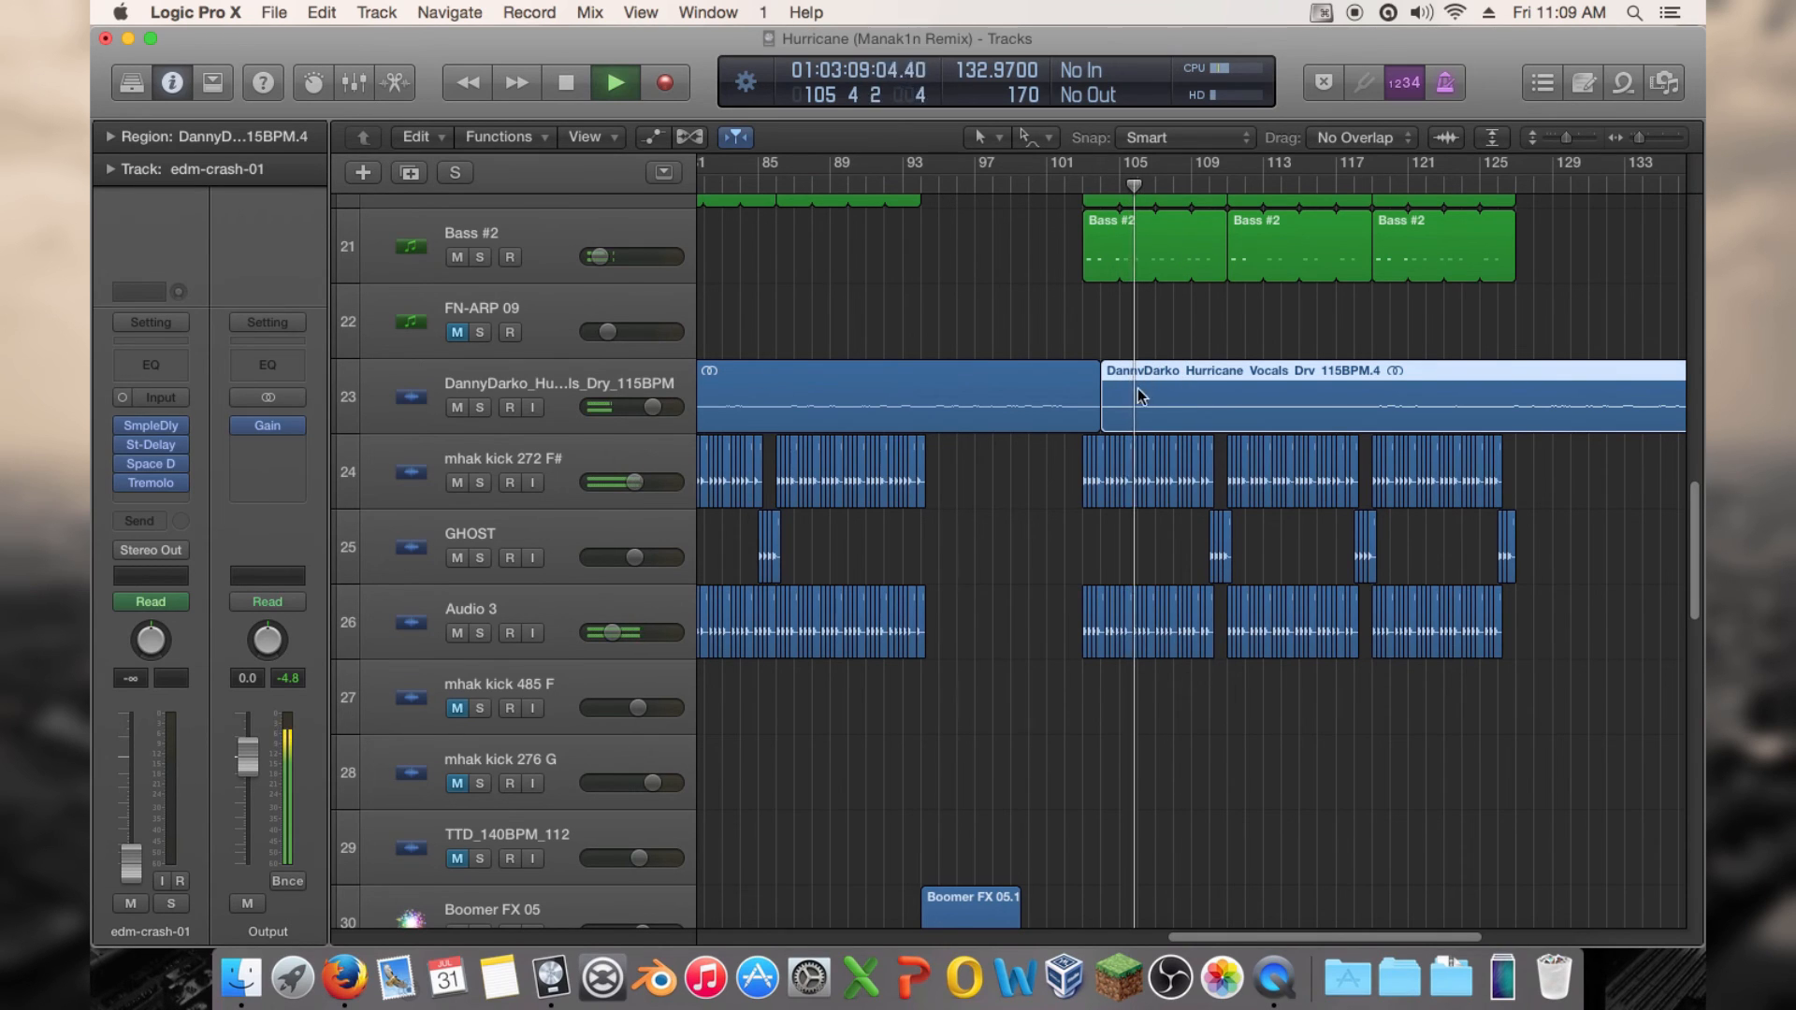
key(space)
Move the split-off vocal region to bar 125 and play the vocals from there
drag(1111, 419, 1497, 368)
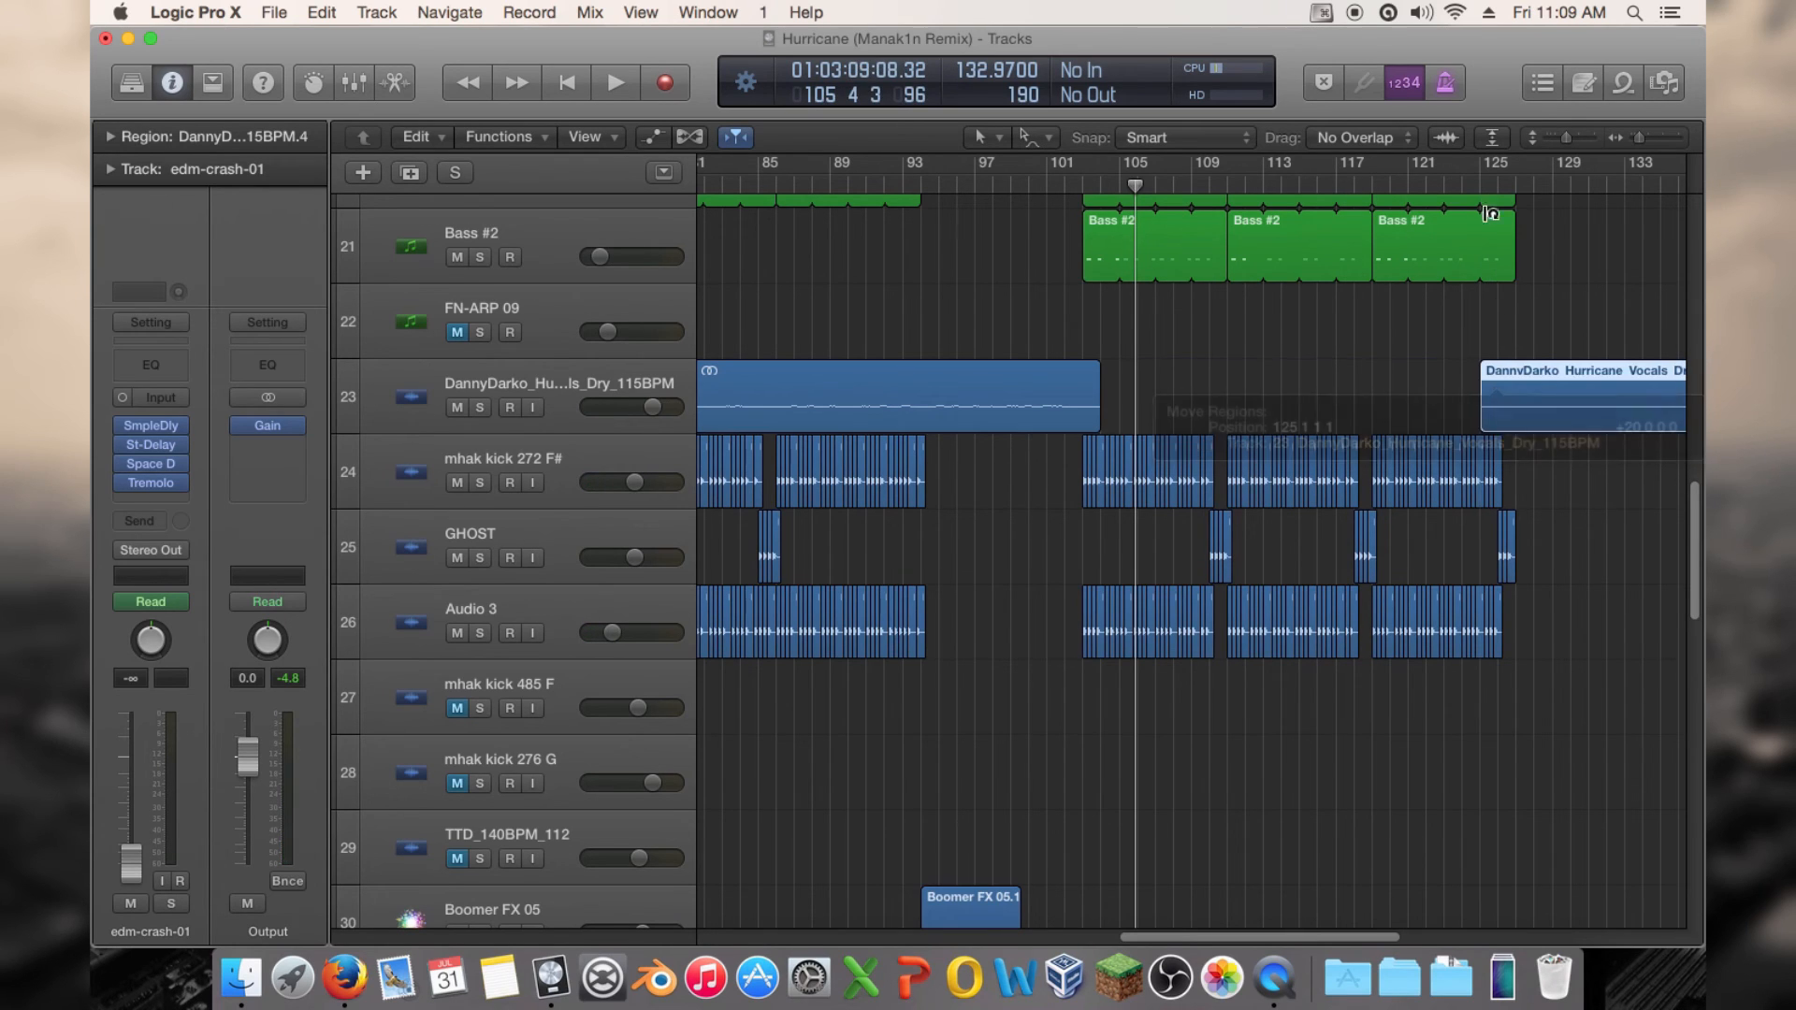
click(1481, 186)
key(space)
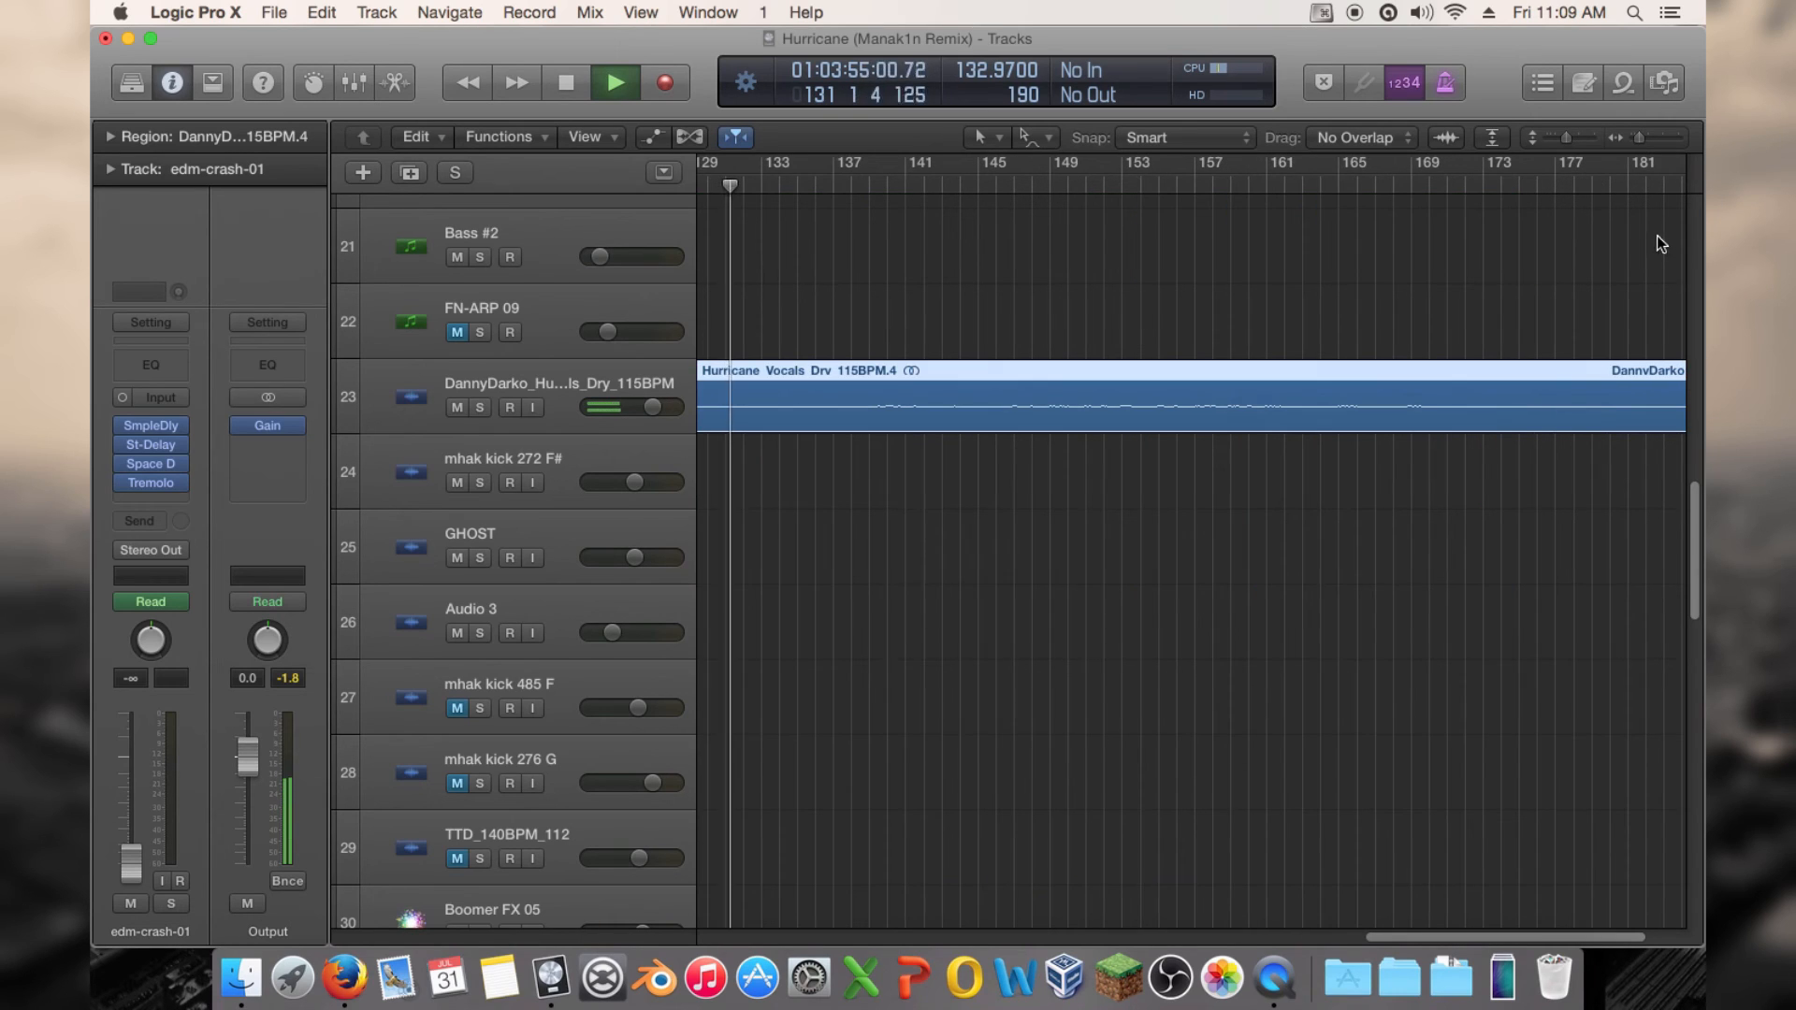
drag(1637, 137, 1632, 138)
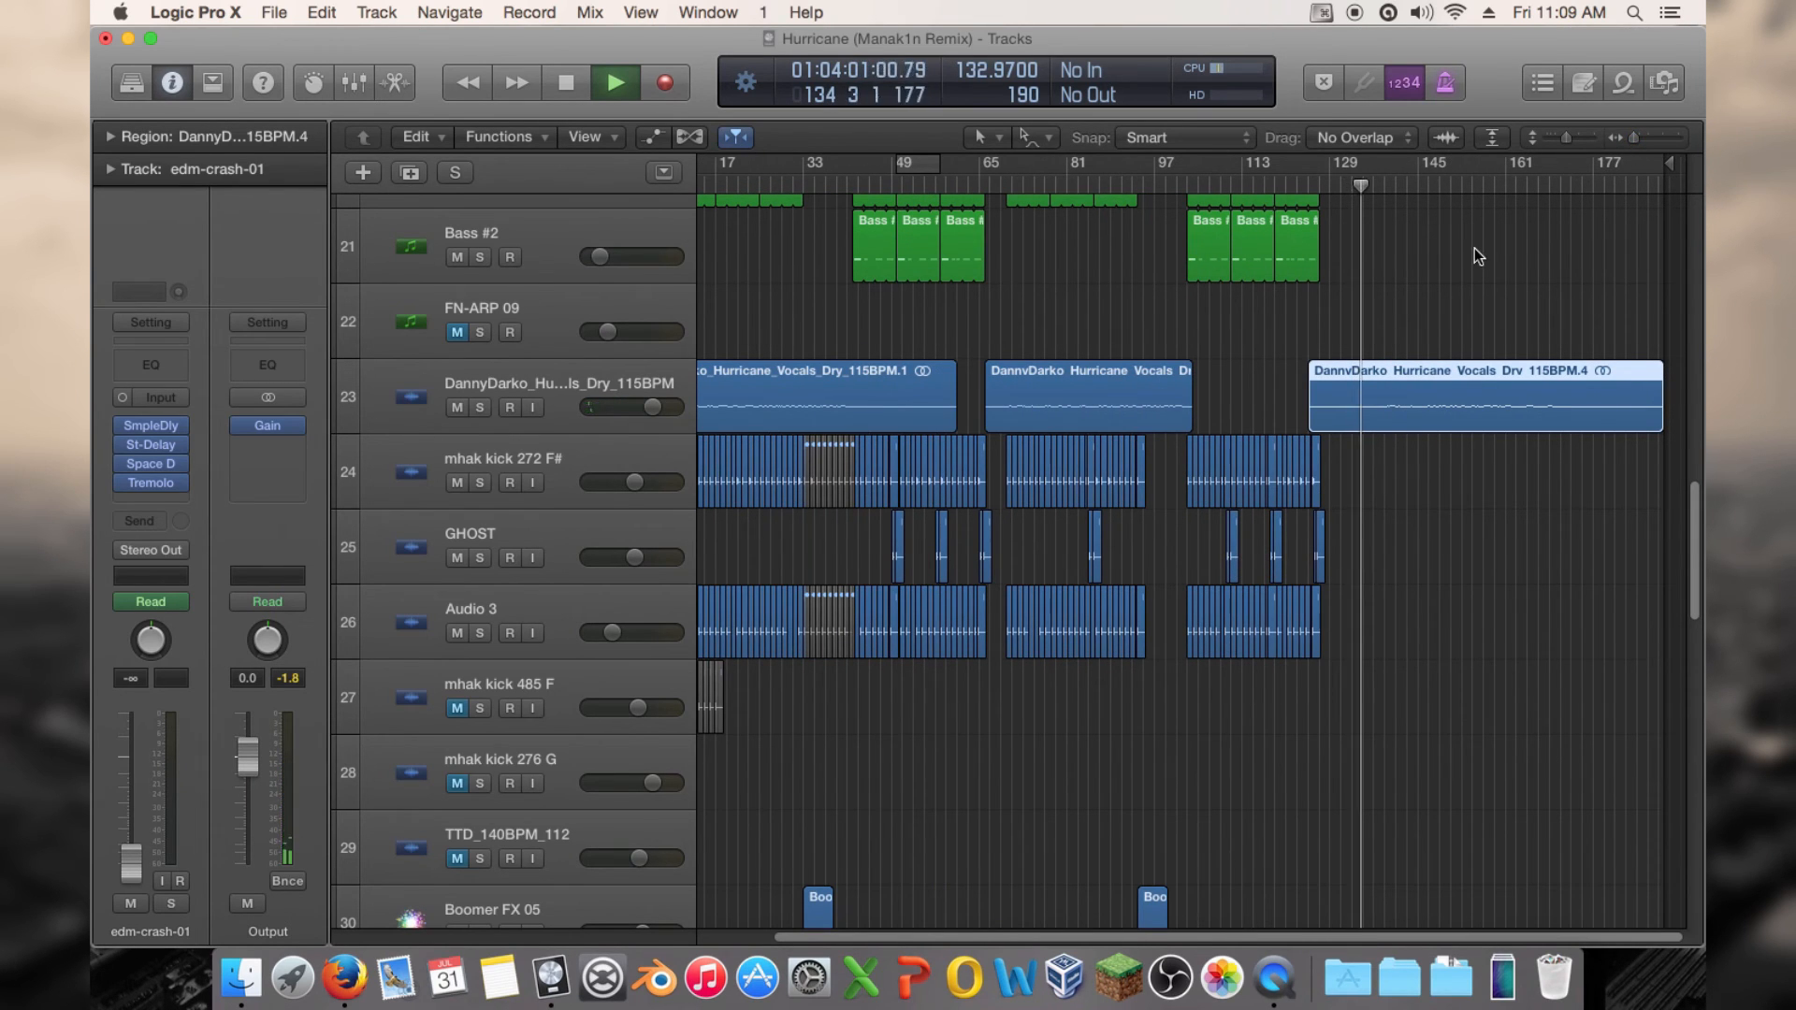
key(space)
Examine the whole arrangement from bar 1 to the end of the last vocal region
scroll(1412, 247, up, 3)
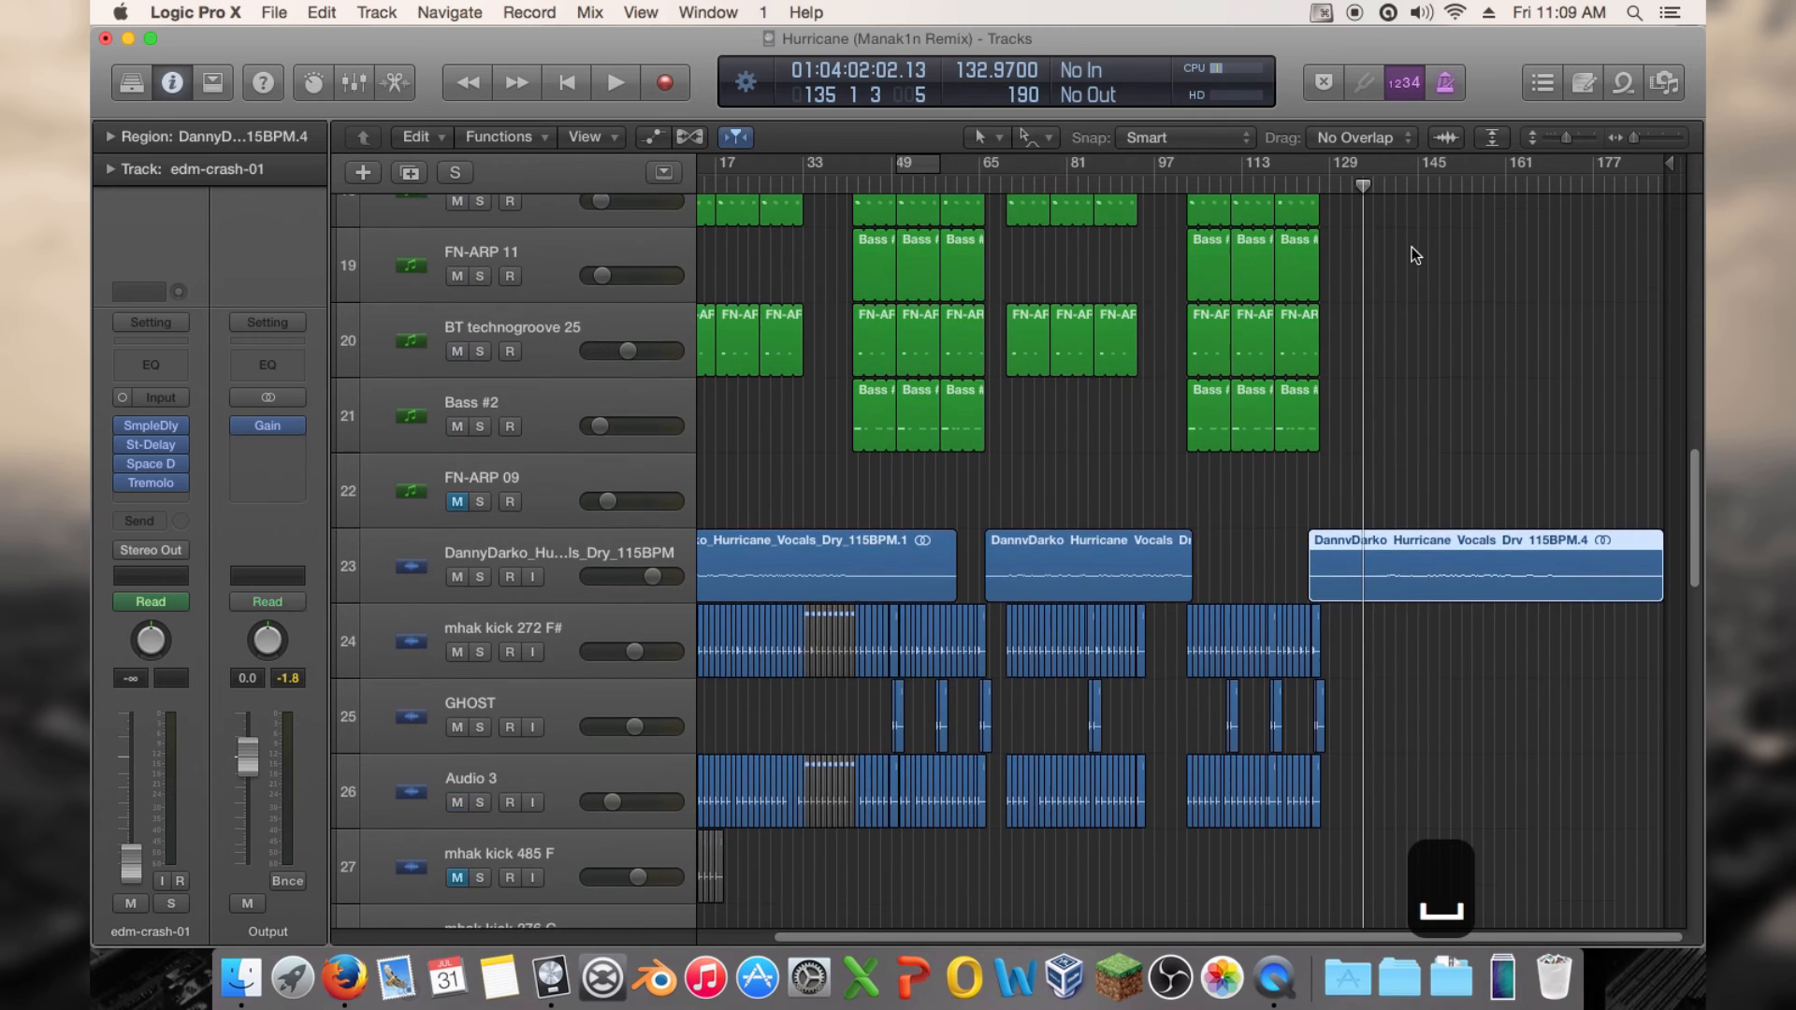
scroll(1412, 247, up, 5)
scroll(1441, 214, down, 3)
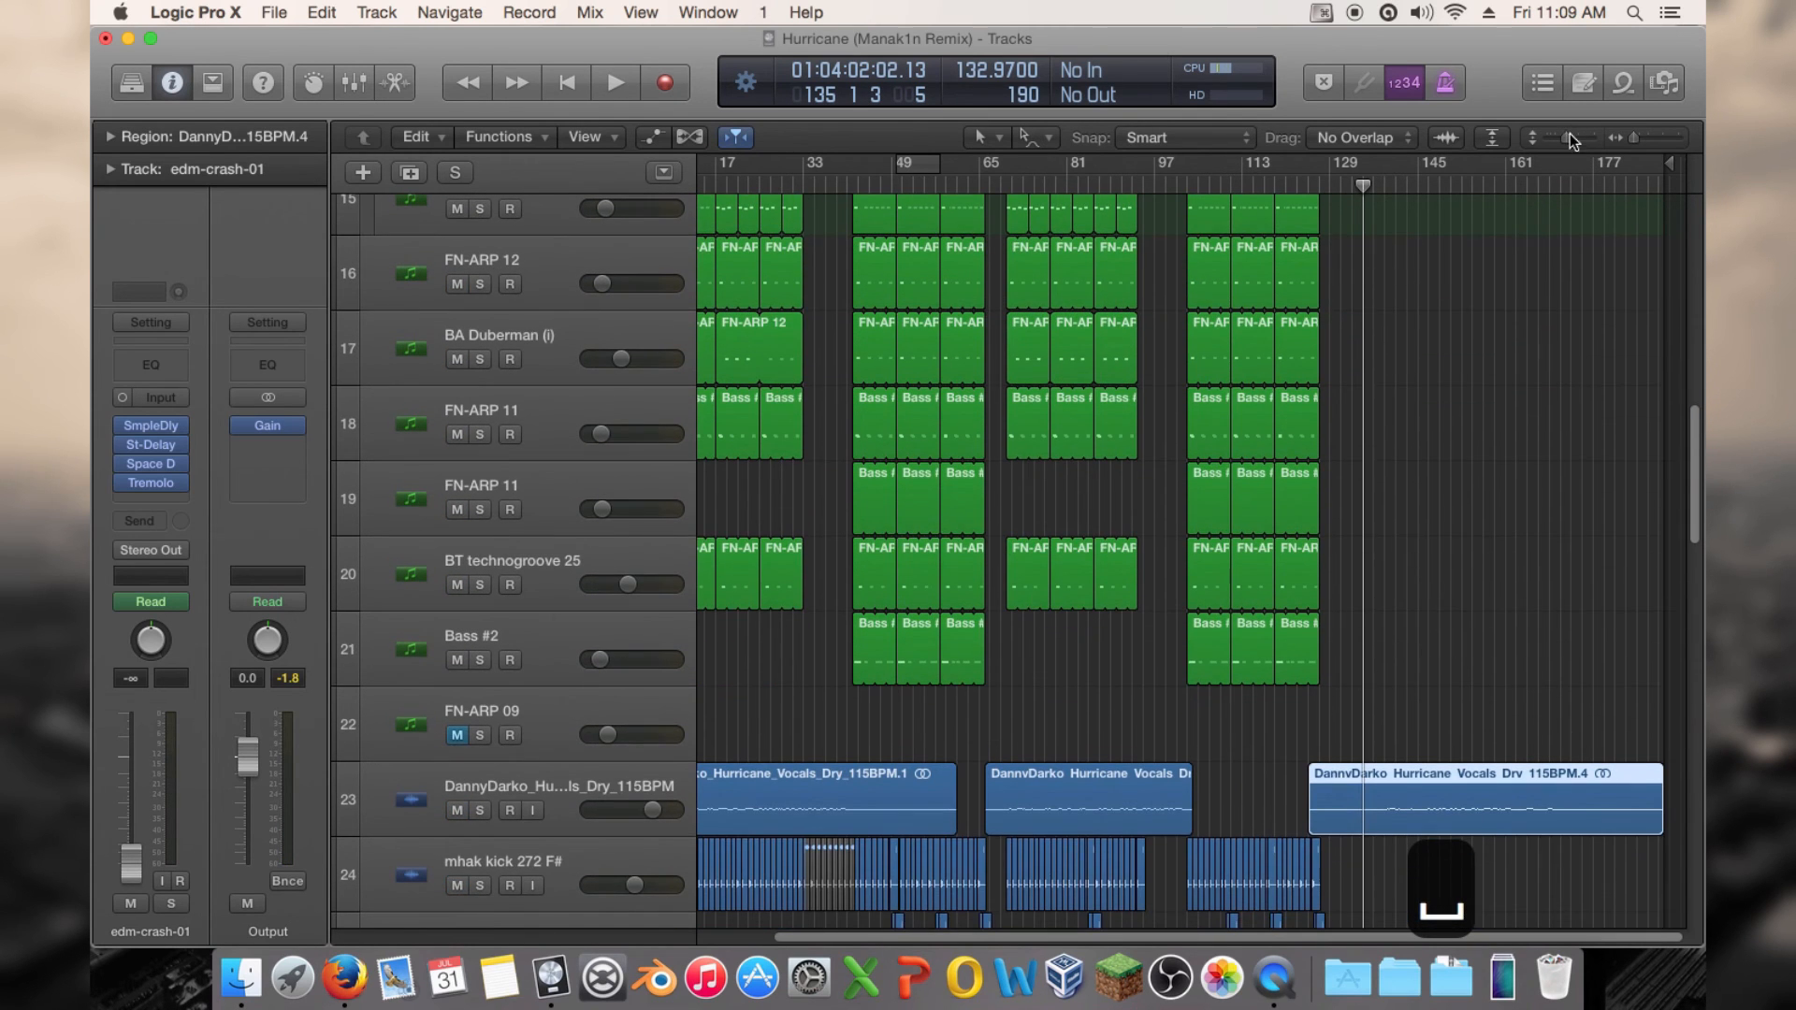
drag(1570, 134, 1547, 137)
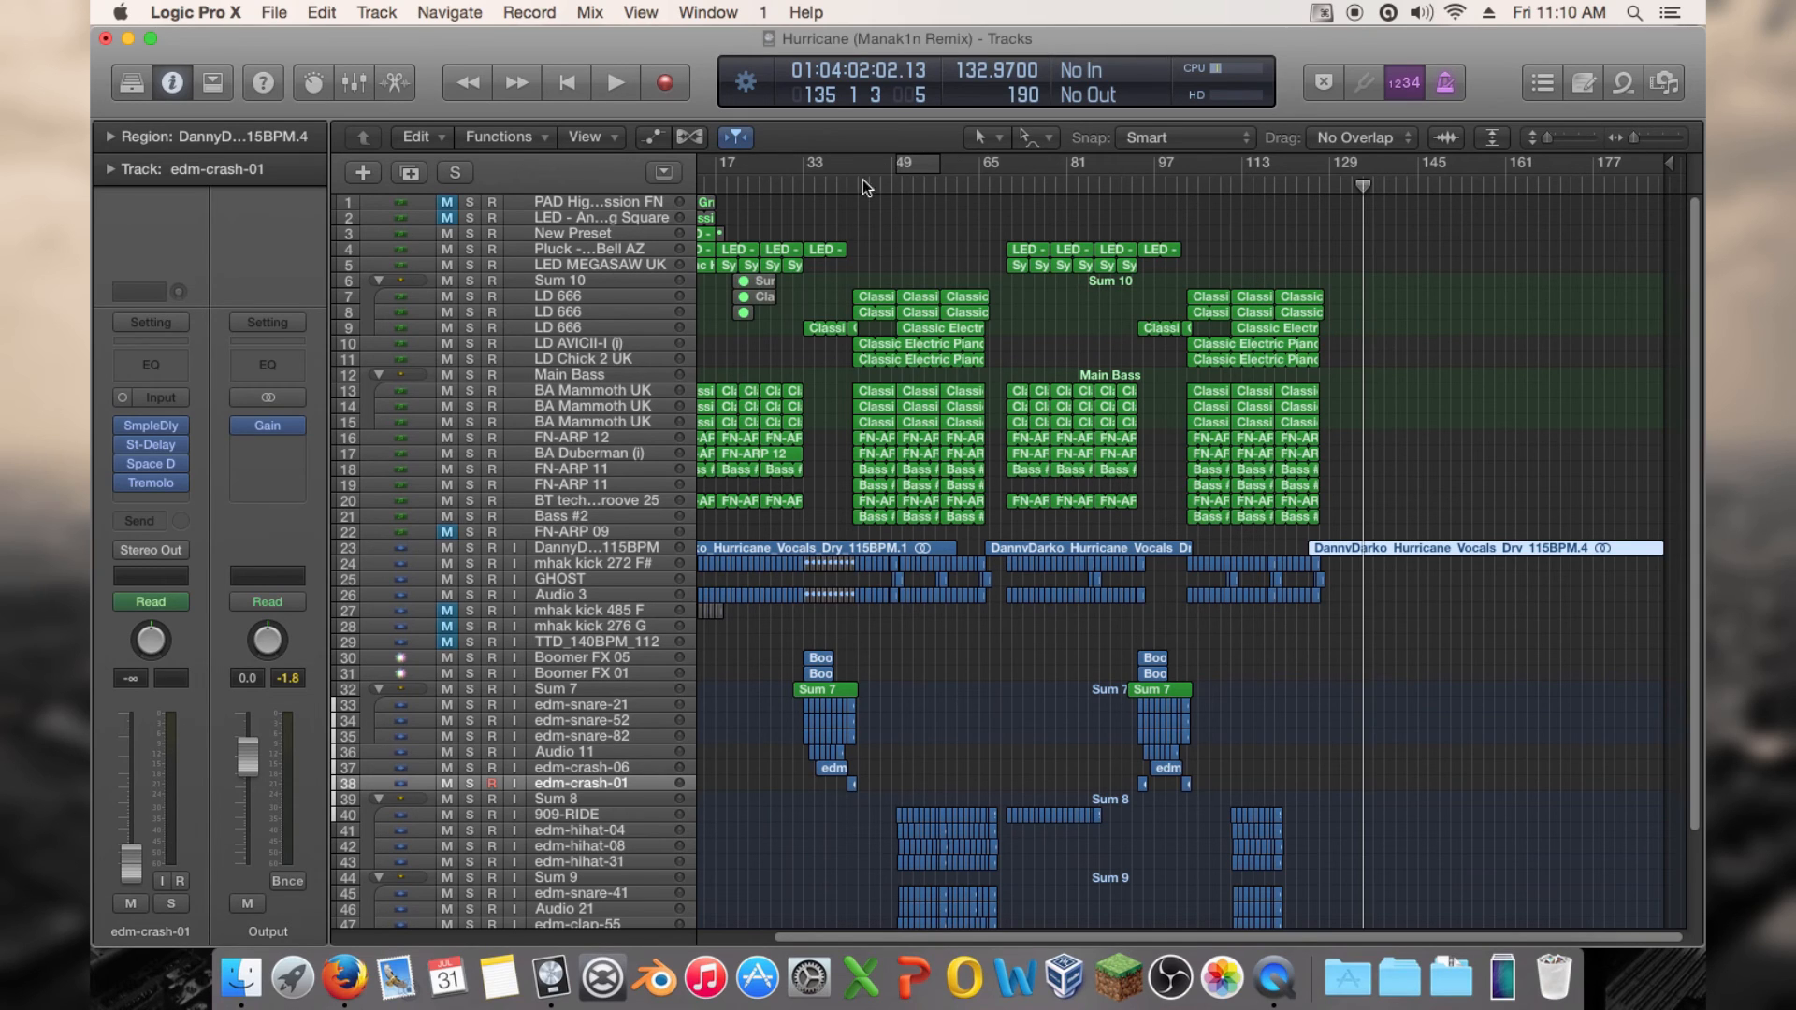
drag(1635, 138, 1631, 137)
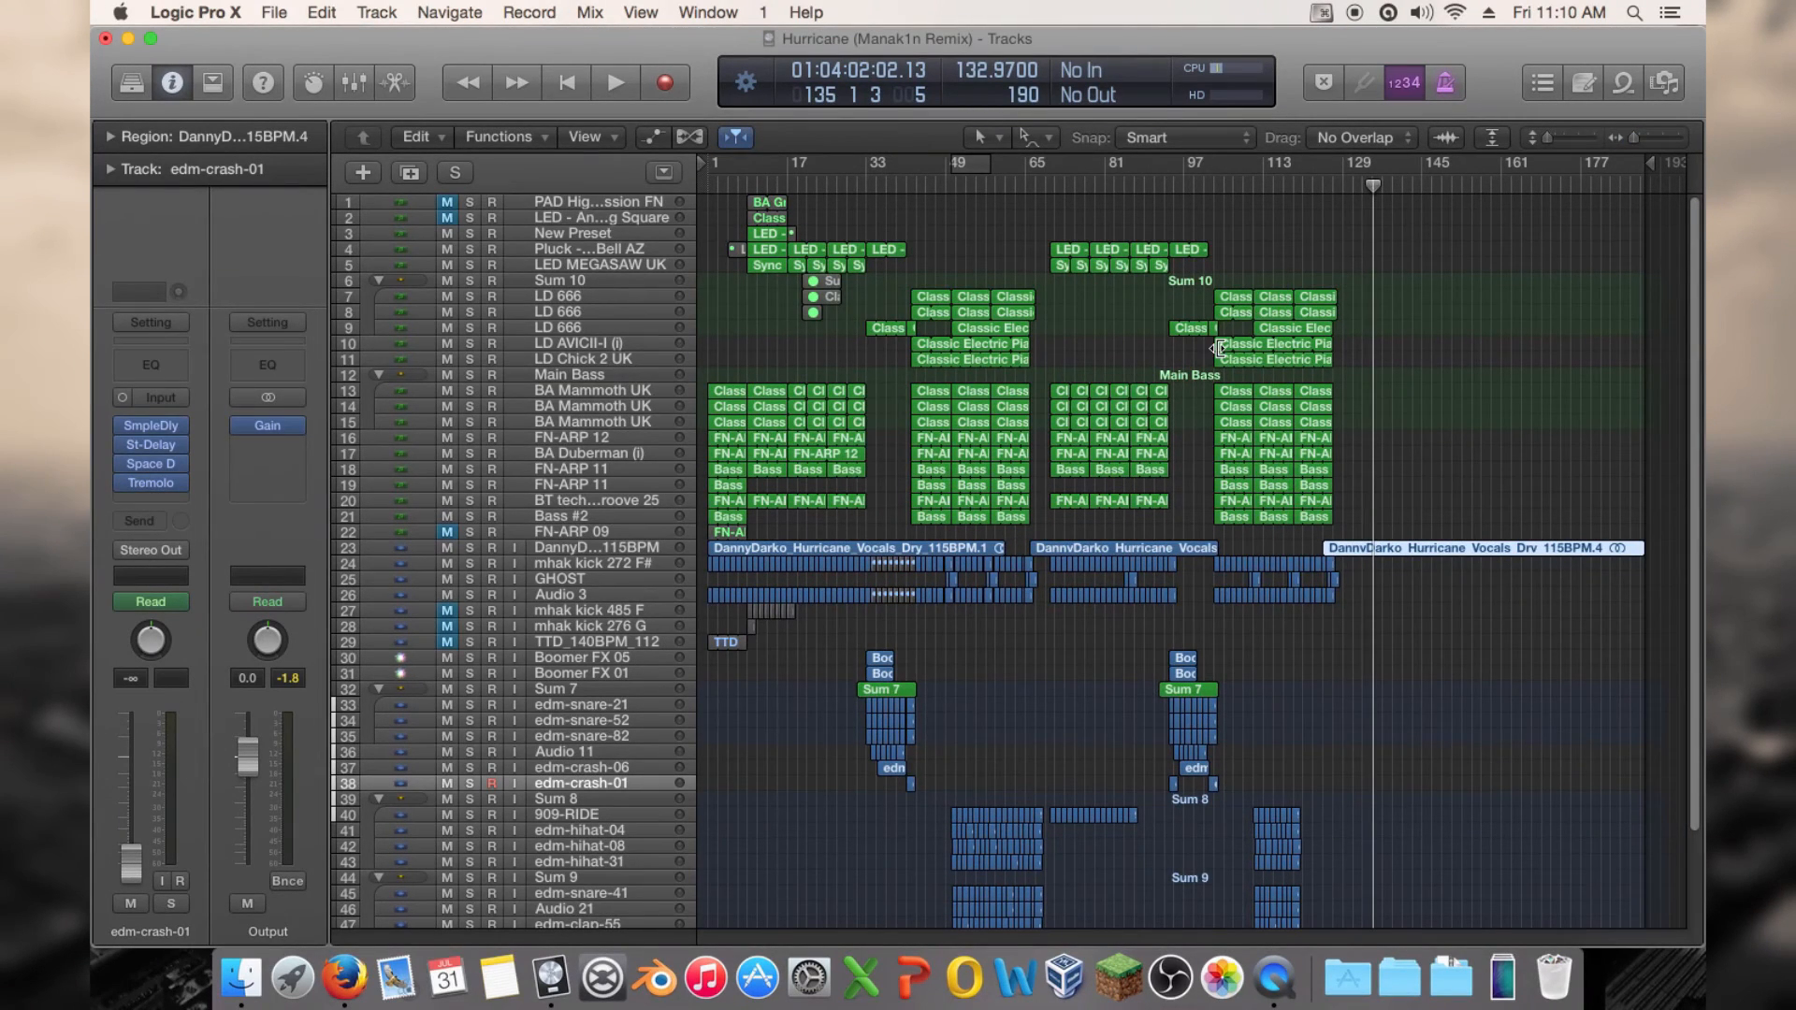
scroll(1219, 348, down, 1)
Open the project notes for editing and delete the line "add more to build."
click(1581, 88)
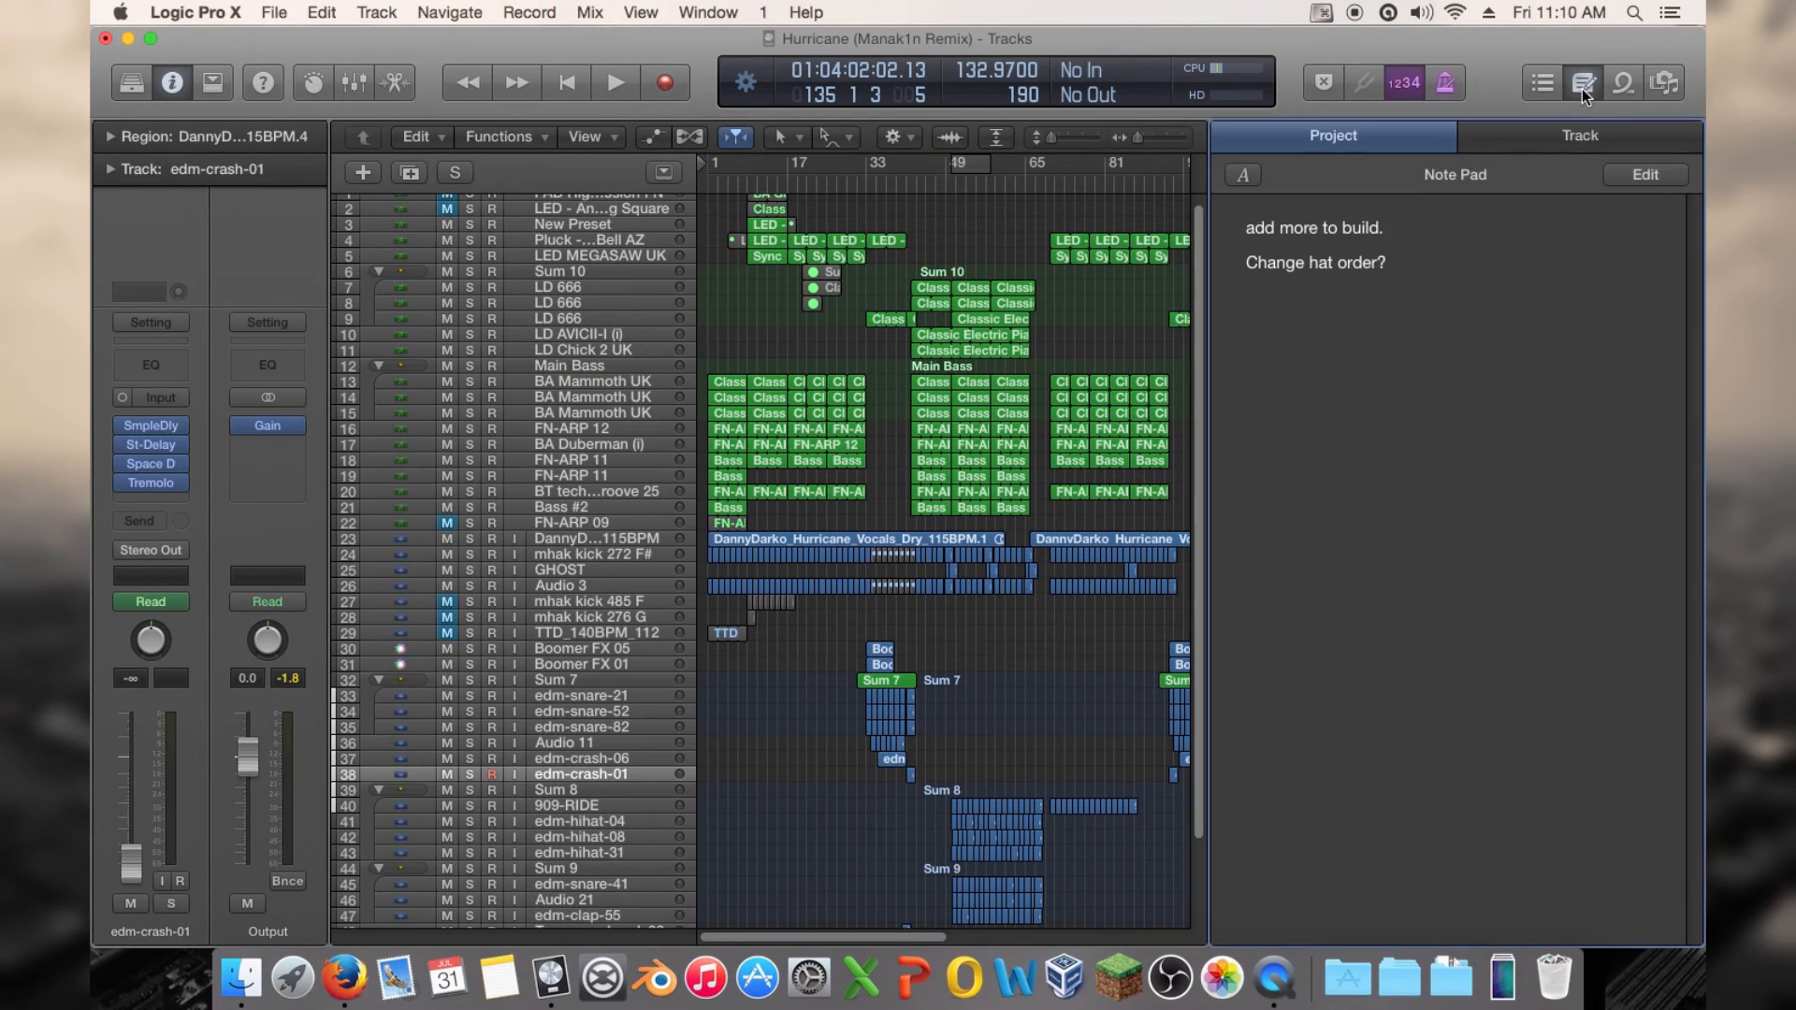
click(1420, 363)
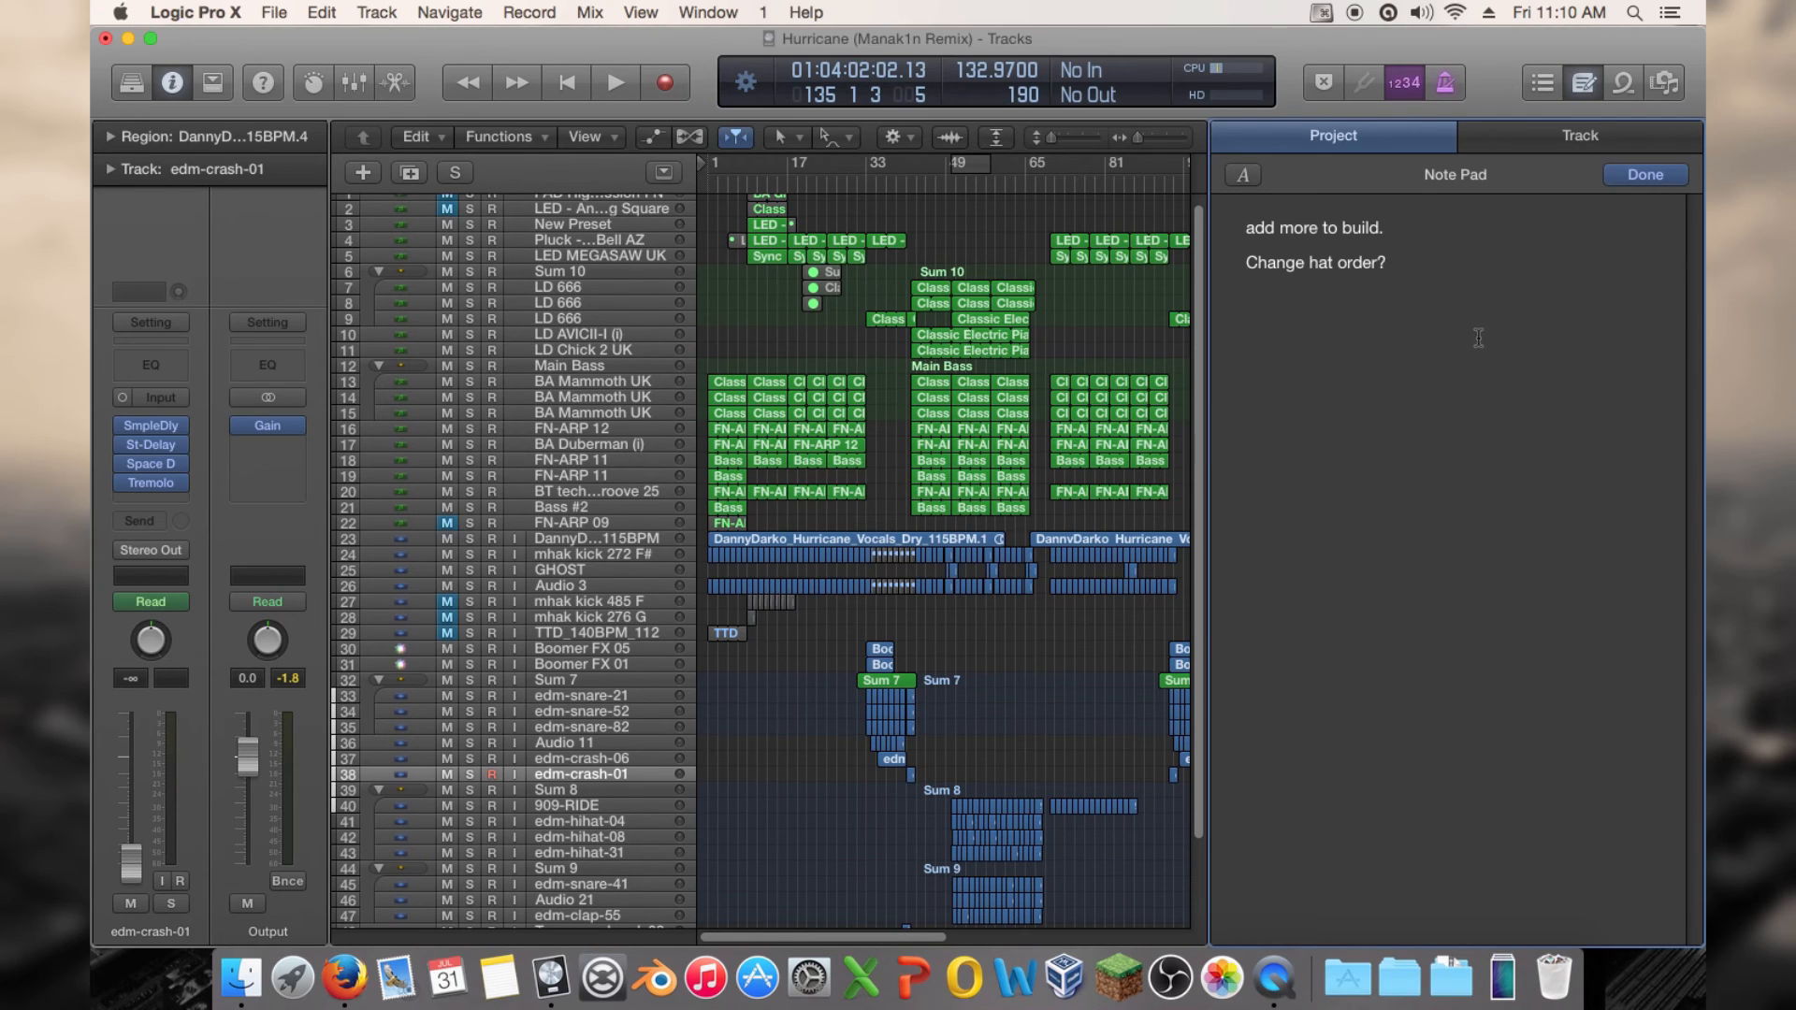
key(Return)
key(Return)
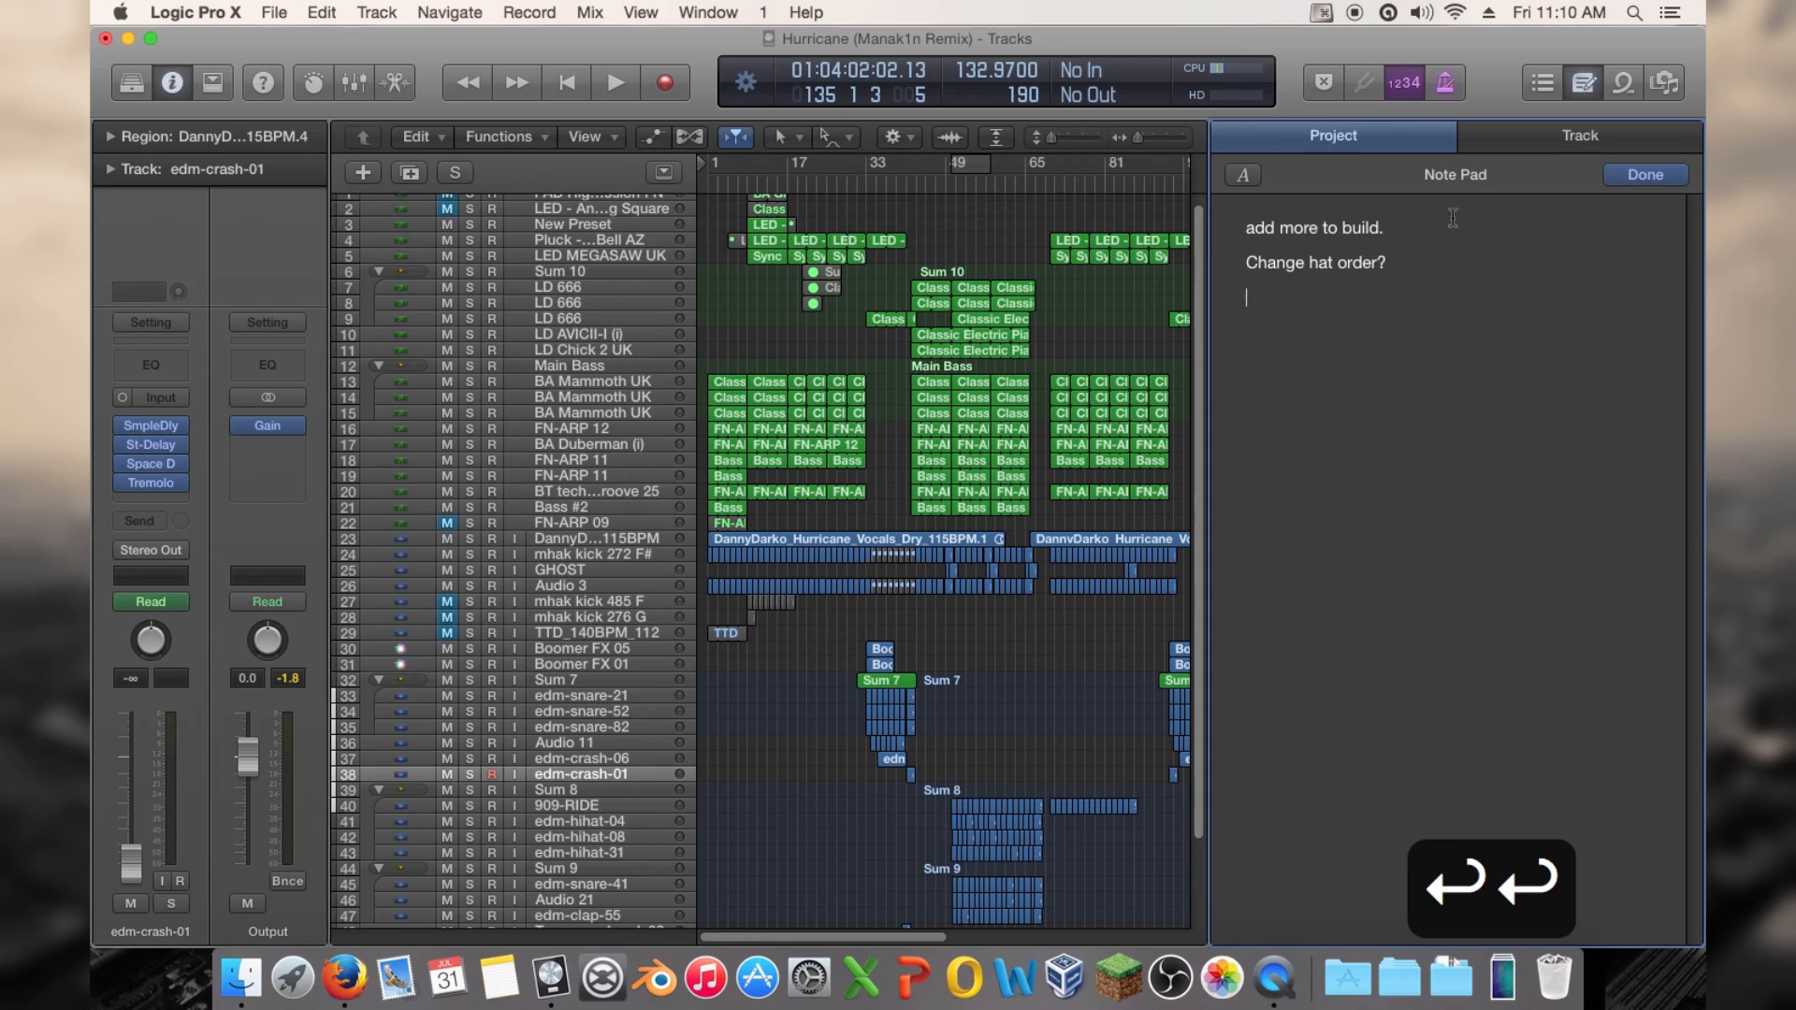
drag(1452, 217, 1206, 234)
key(BackSpace)
Add the line "Don't forget noise sweeps" below the existing project note about the hat order
key(Down)
key(Down)
key(Down)
key(Down)
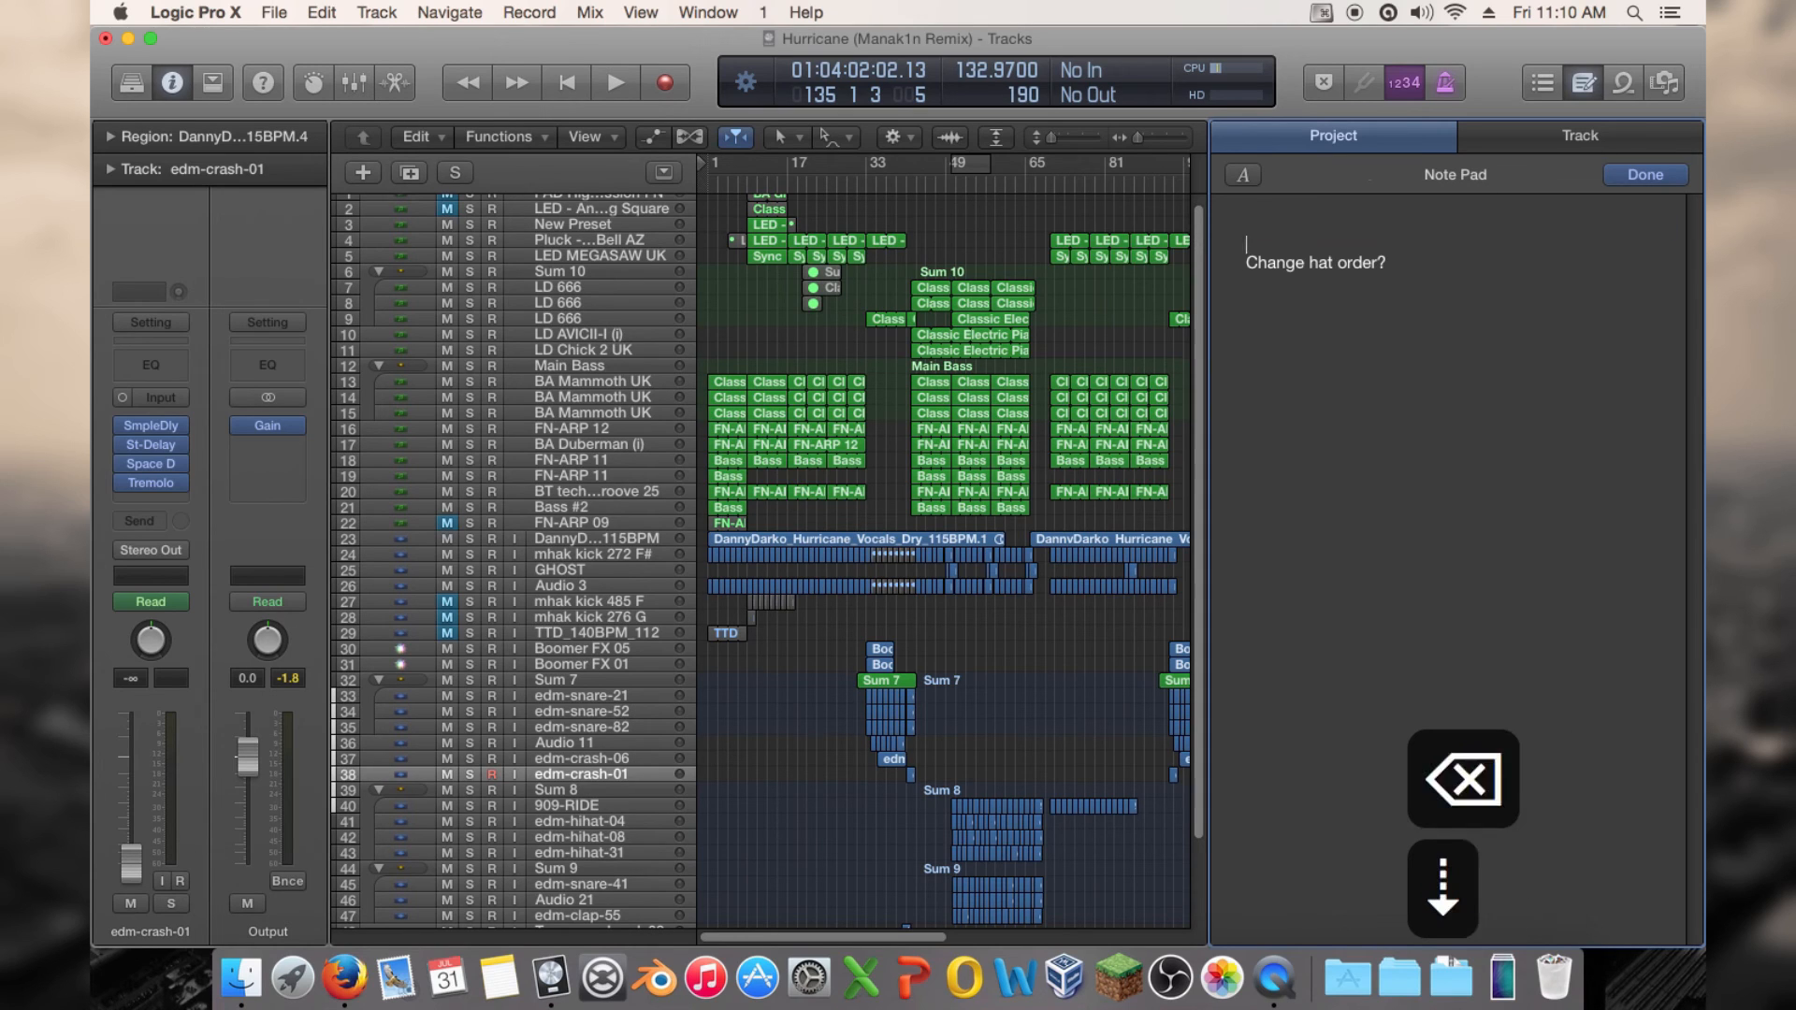
text(Don't)
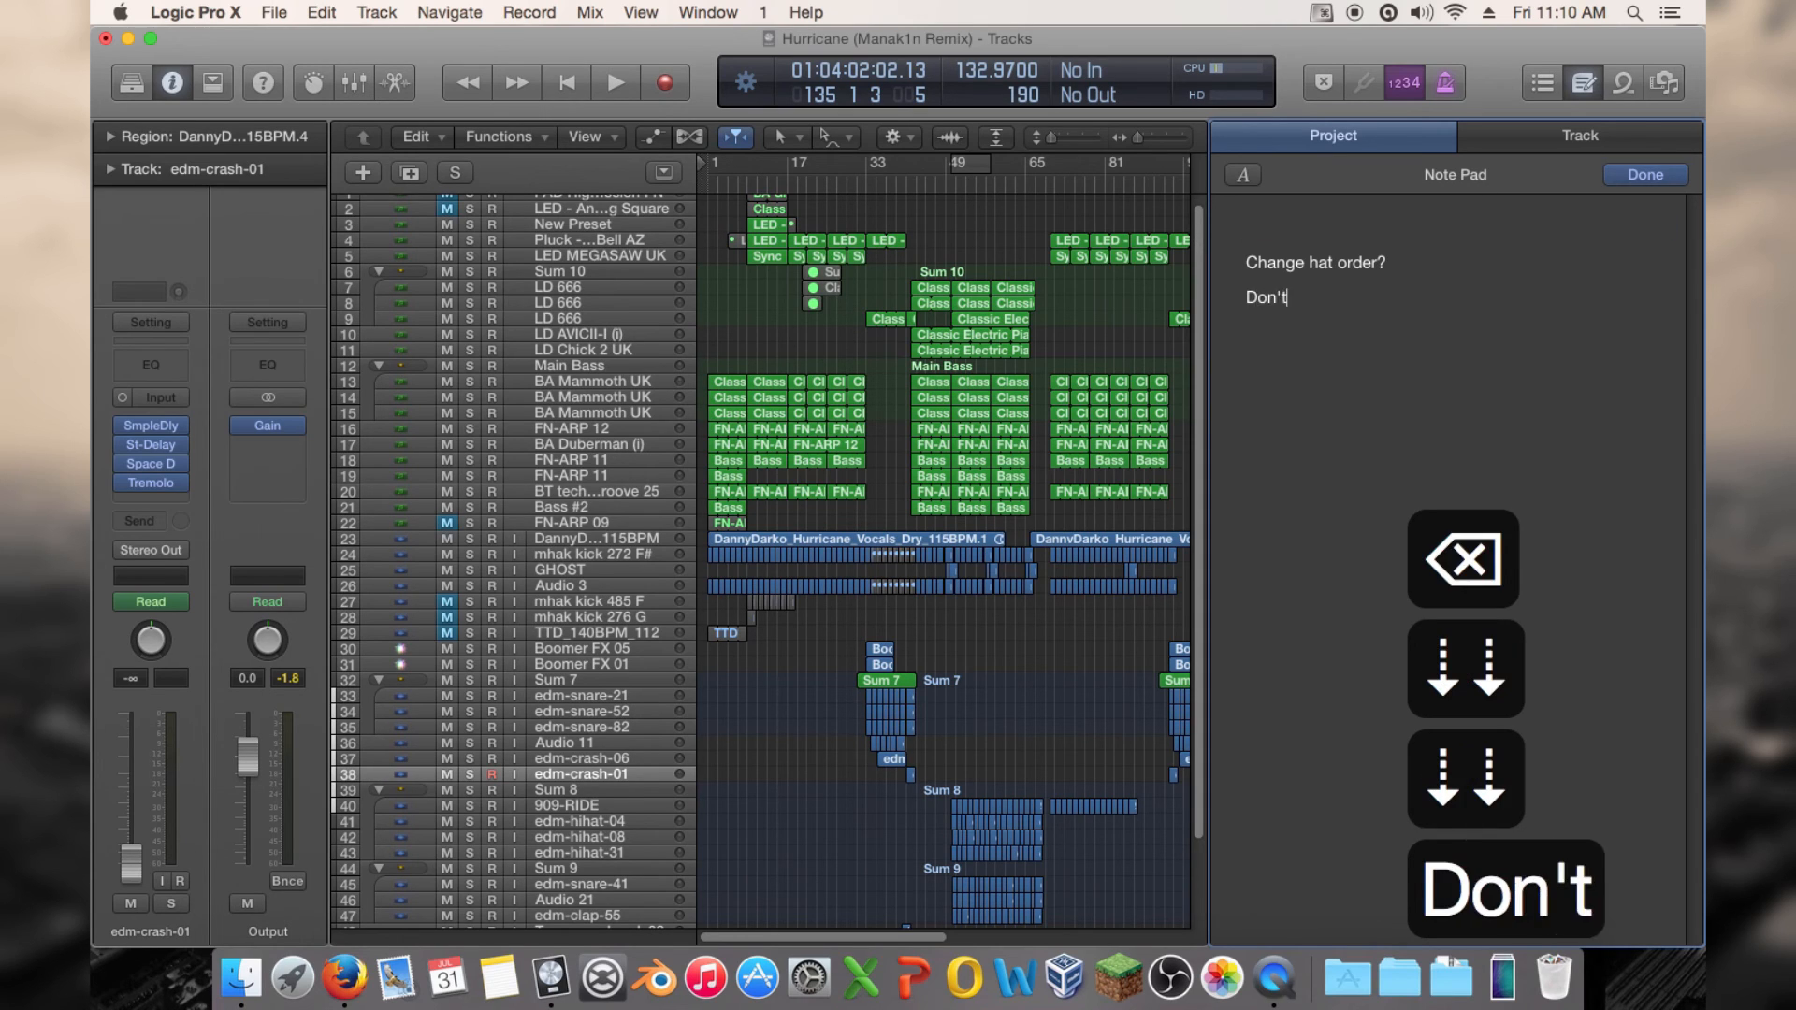
text( forget noise sq)
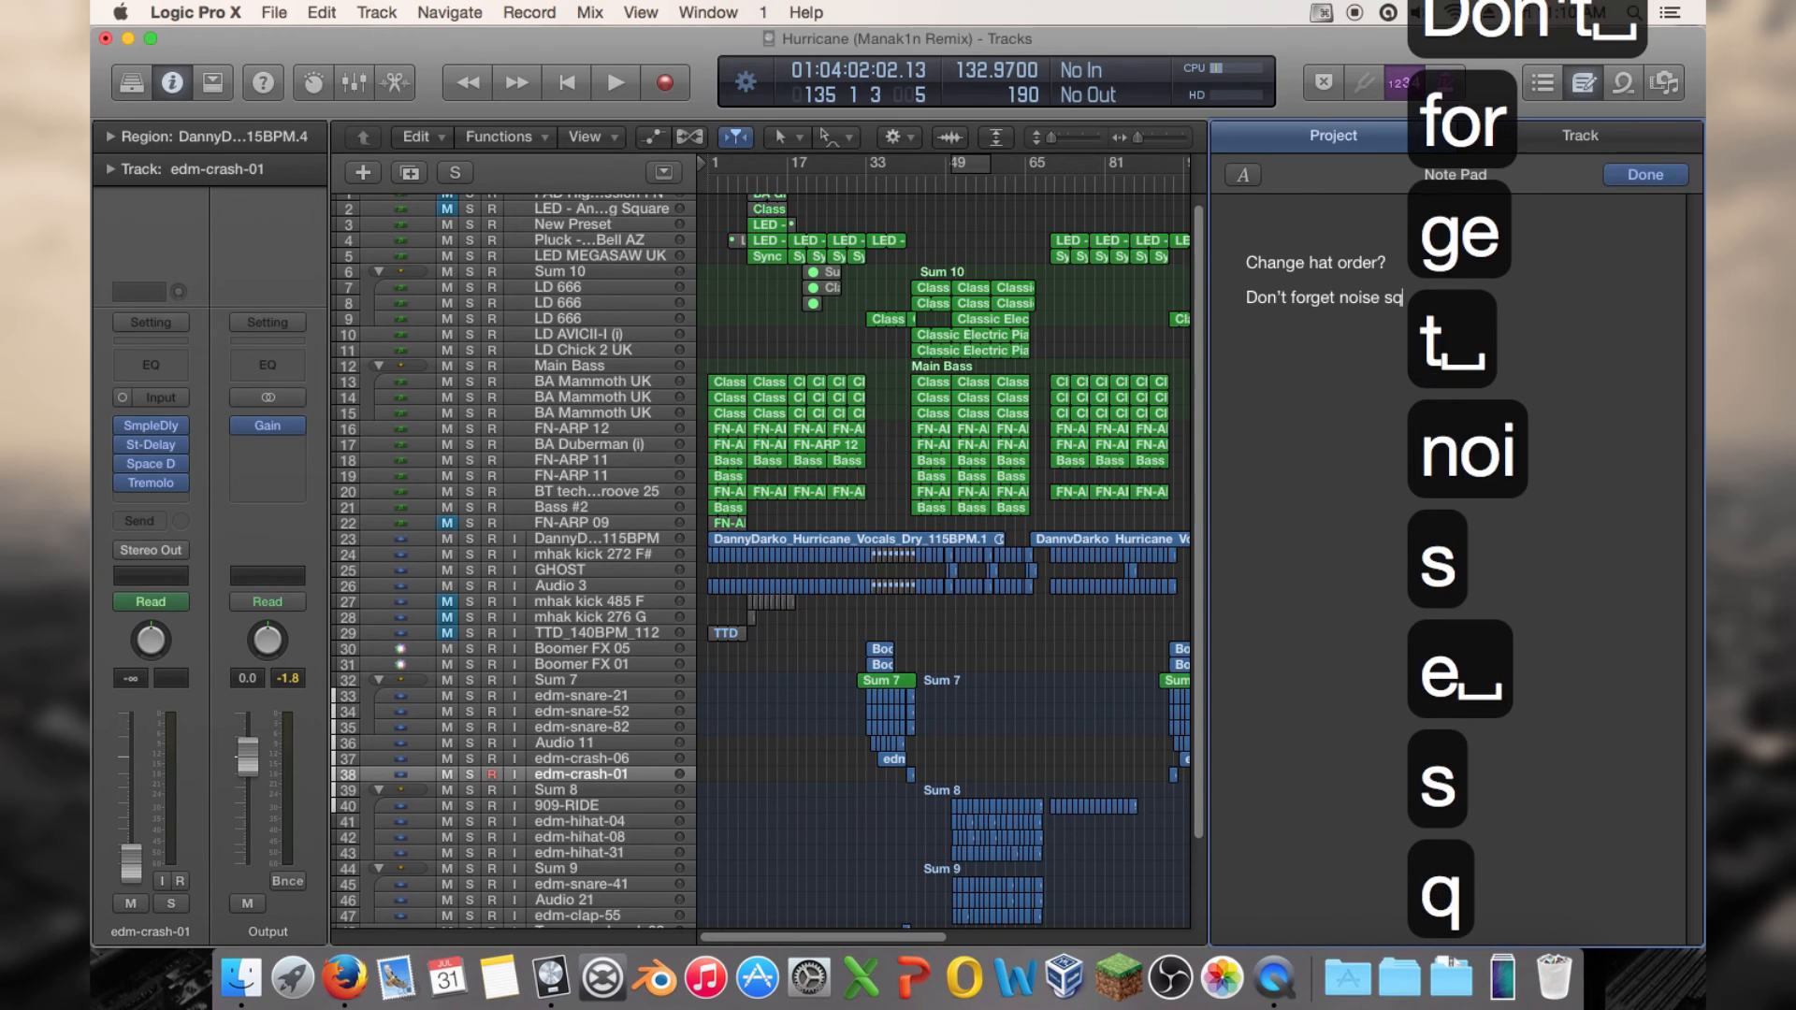
key(BackSpace)
text(2)
key(BackSpace)
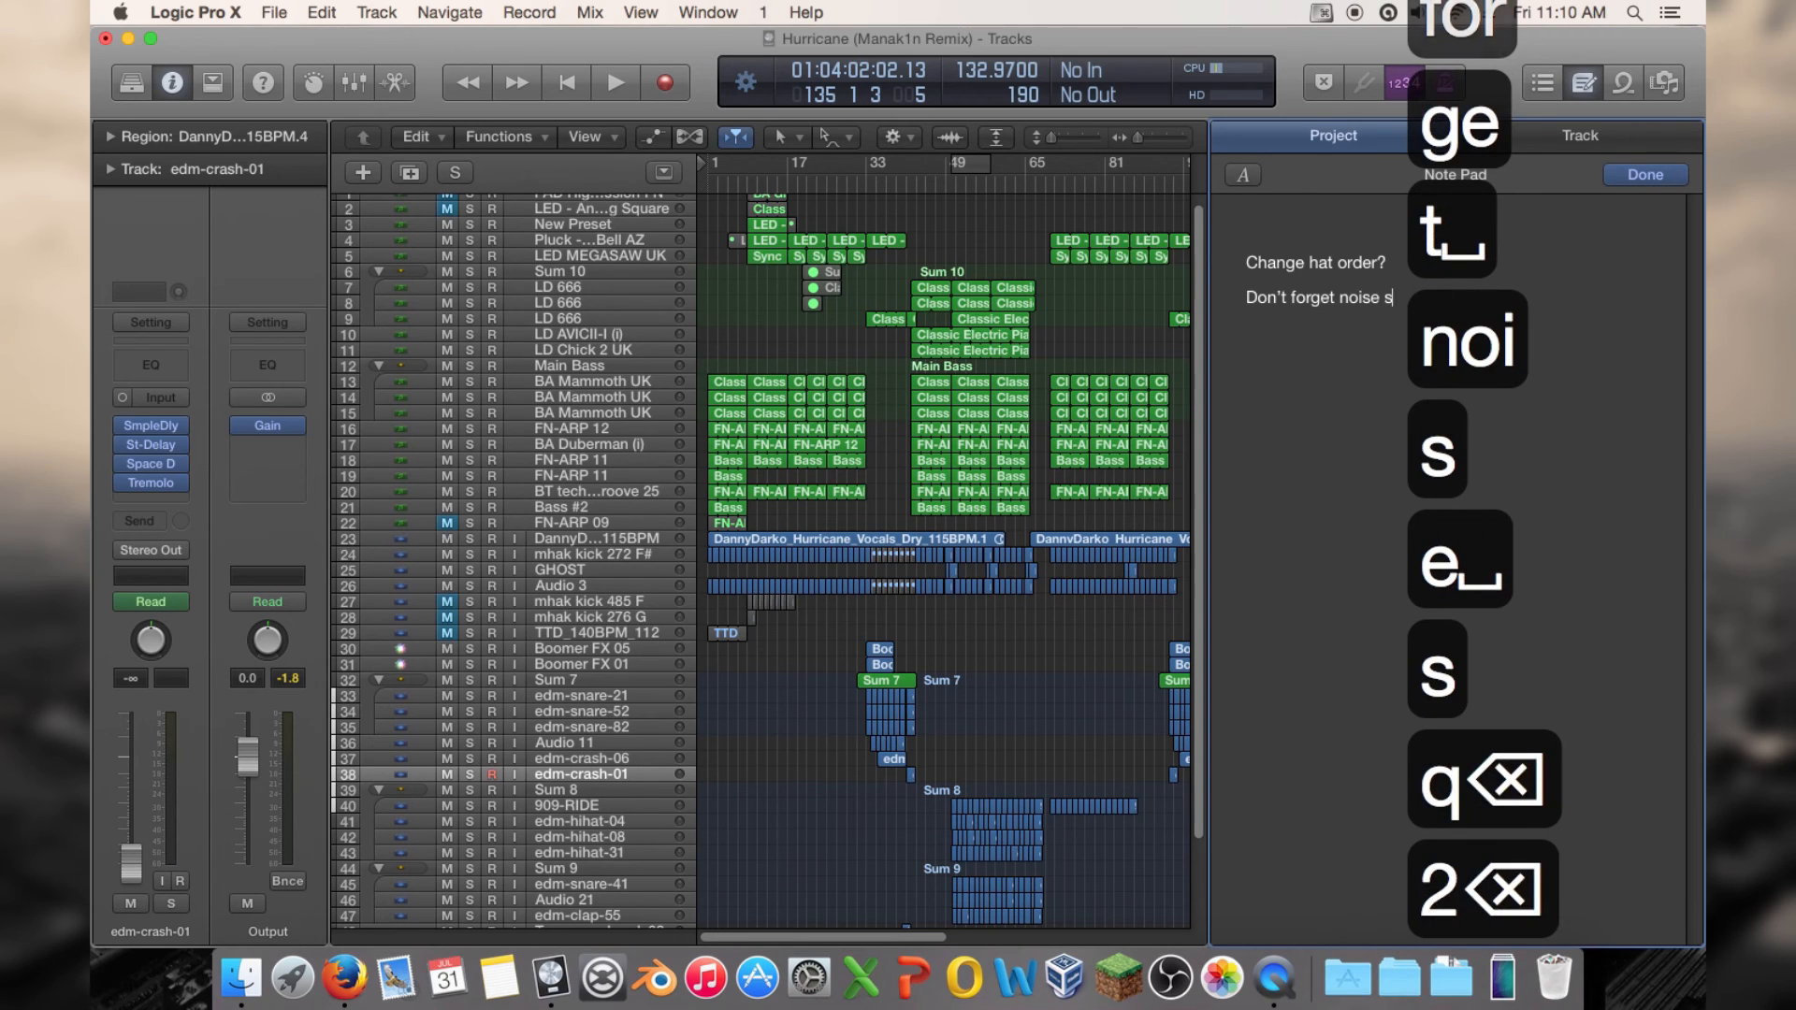
text(weeps)
key(Return)
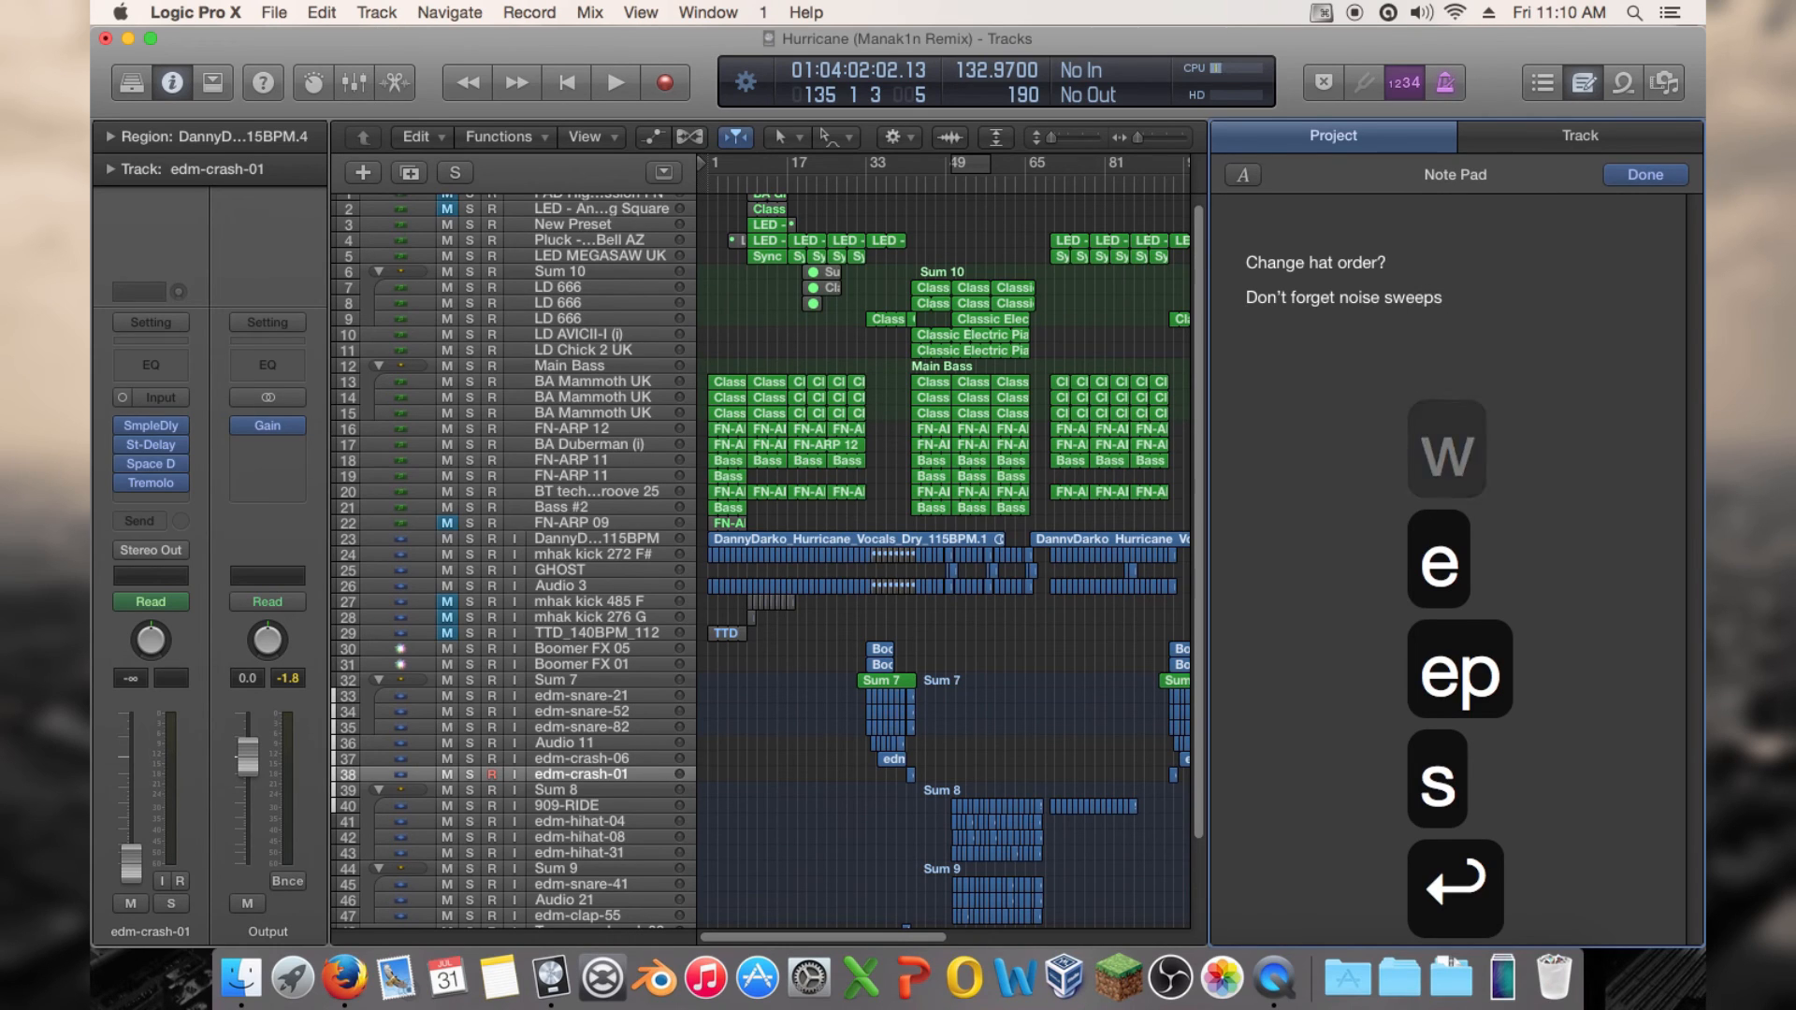
Add the line "add vocal chops." below the noise sweeps note and close the project notes
text(add )
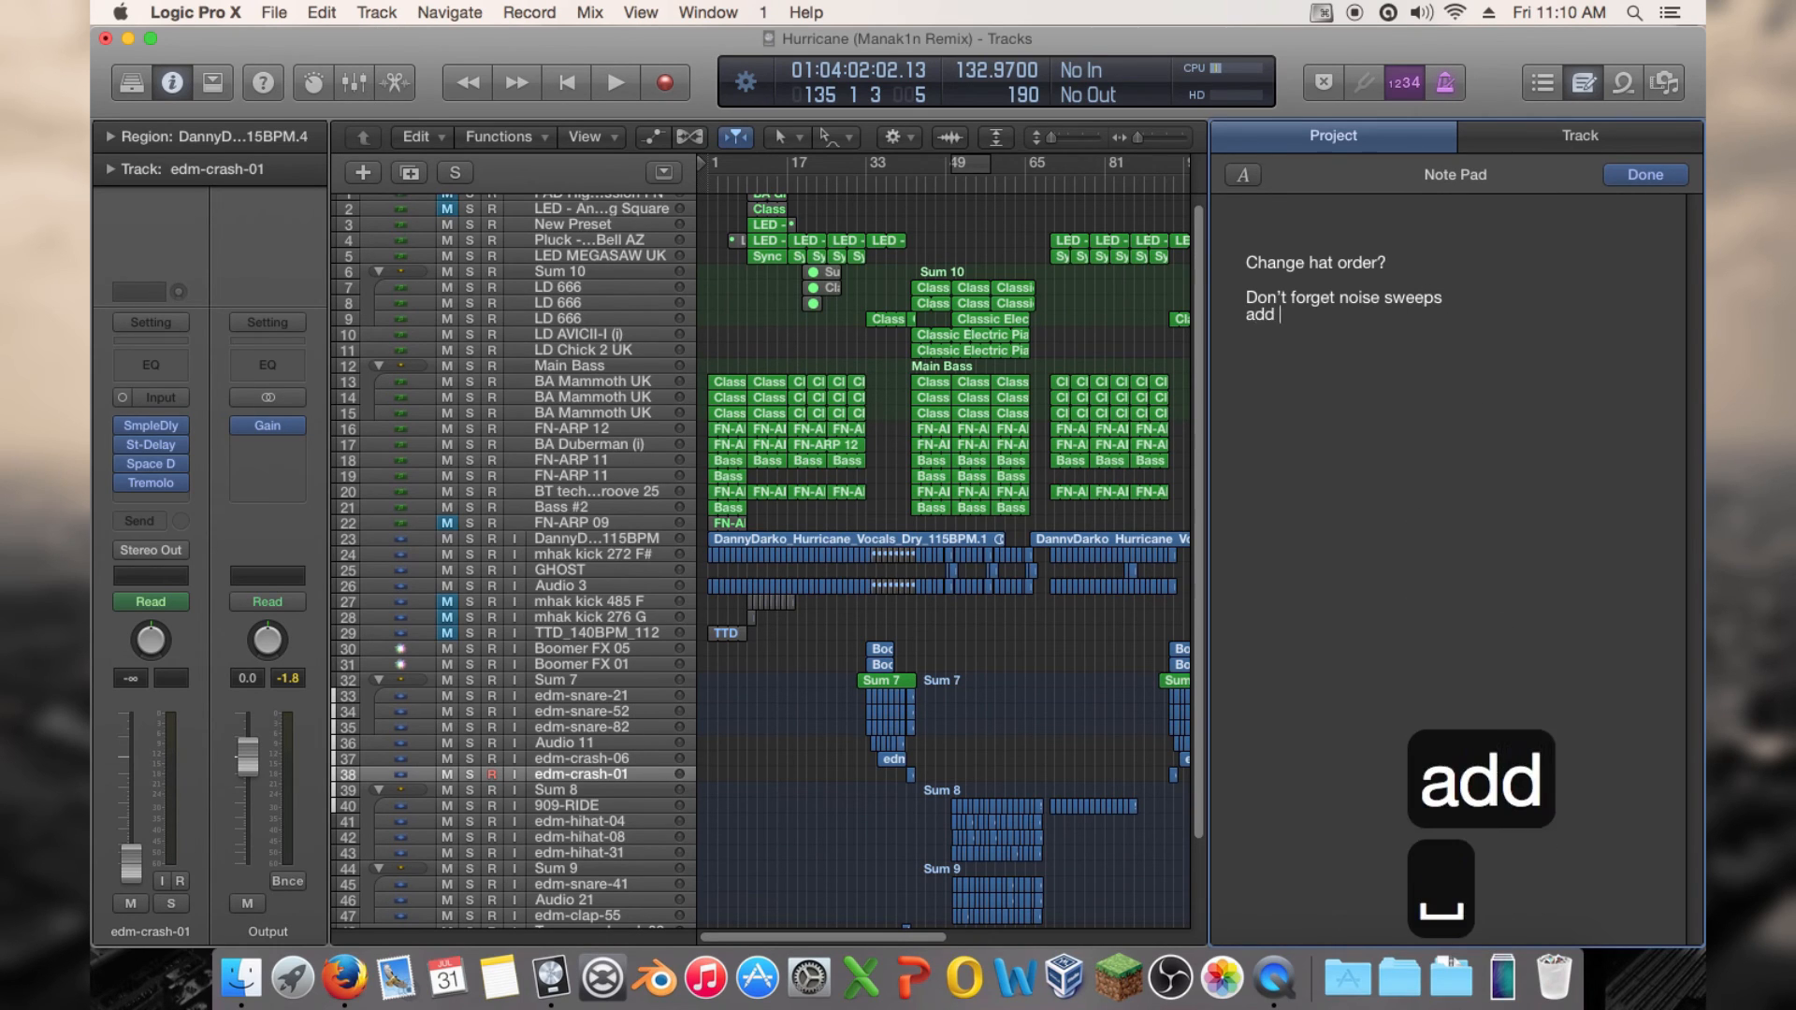
text(voca)
key(BackSpace)
text(cal )
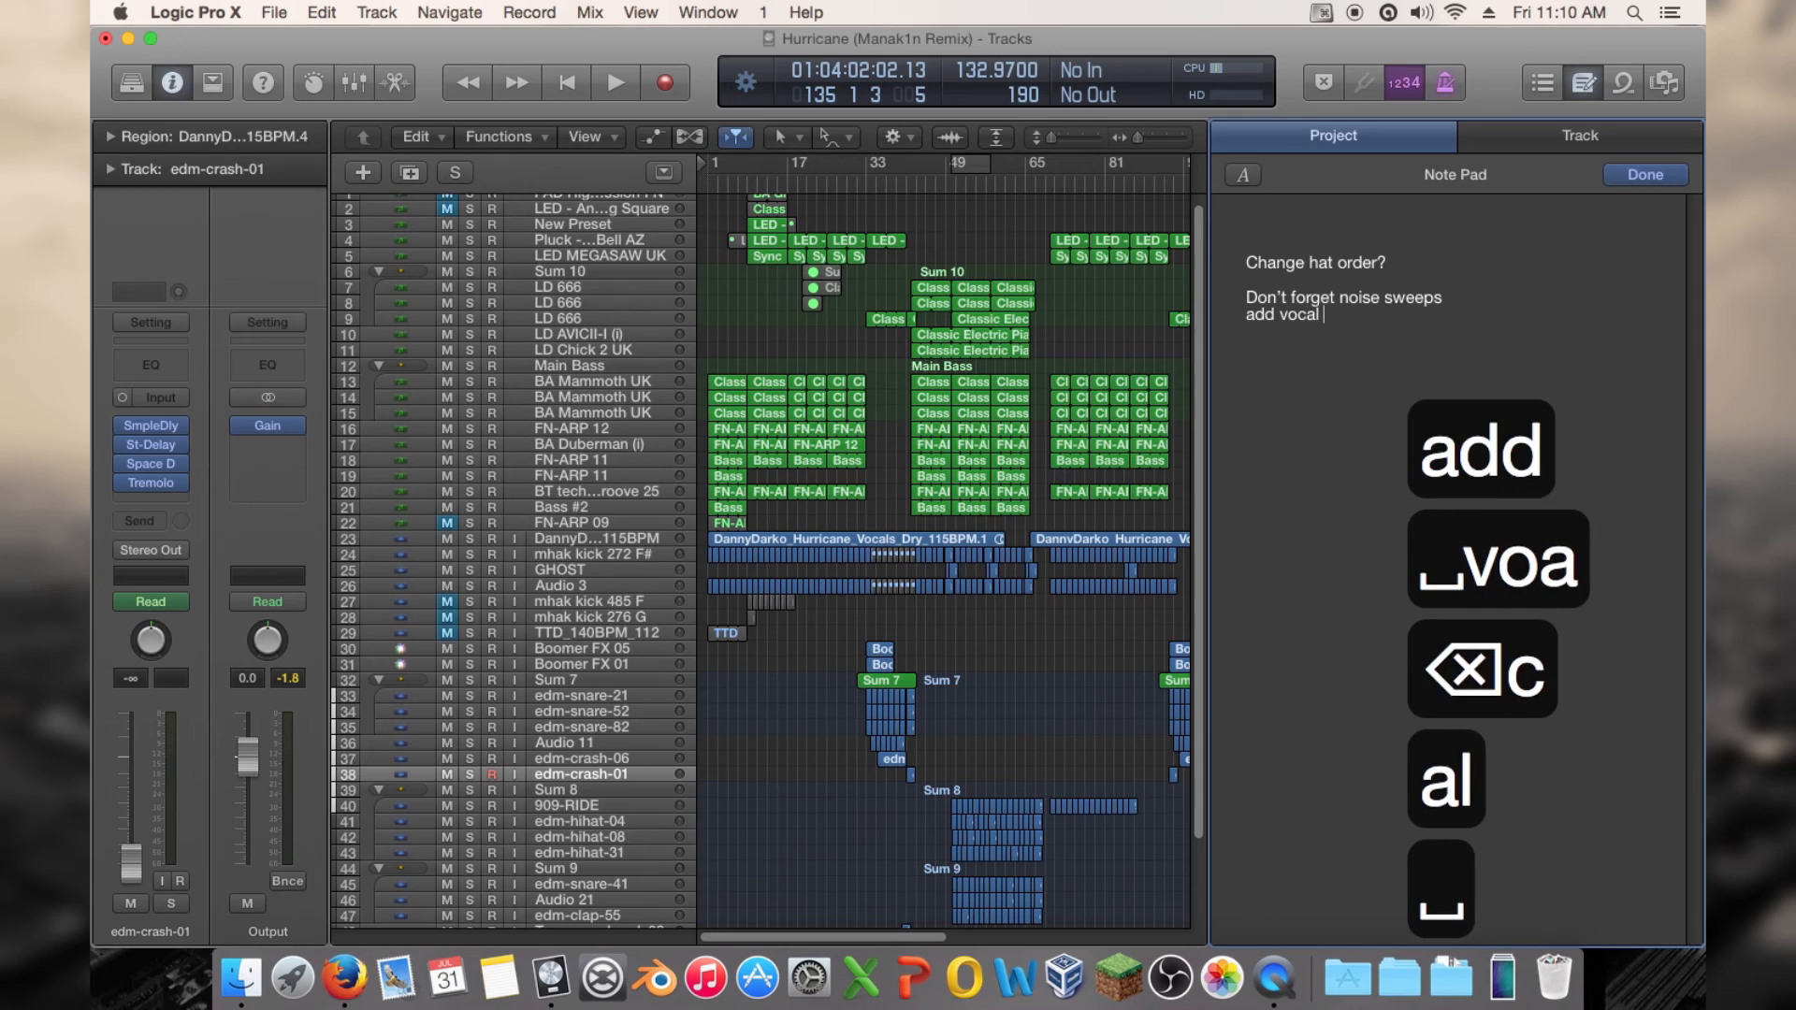
text(chops.)
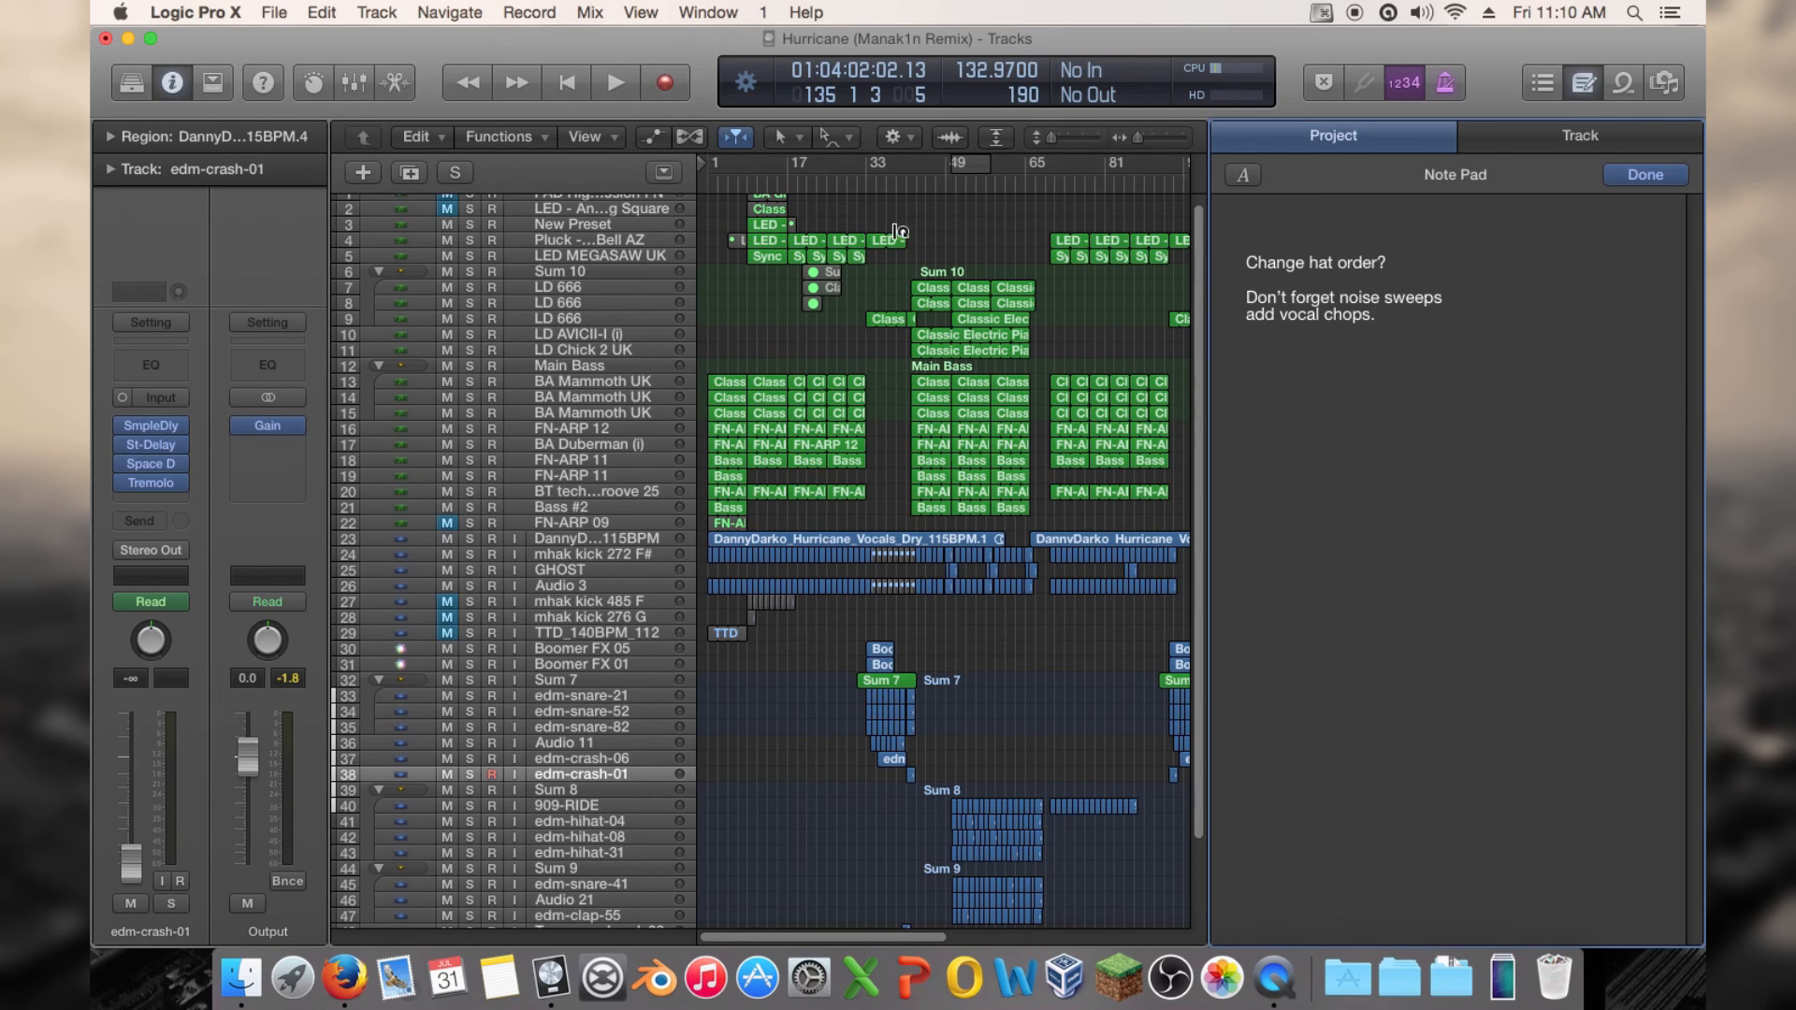
click(1584, 85)
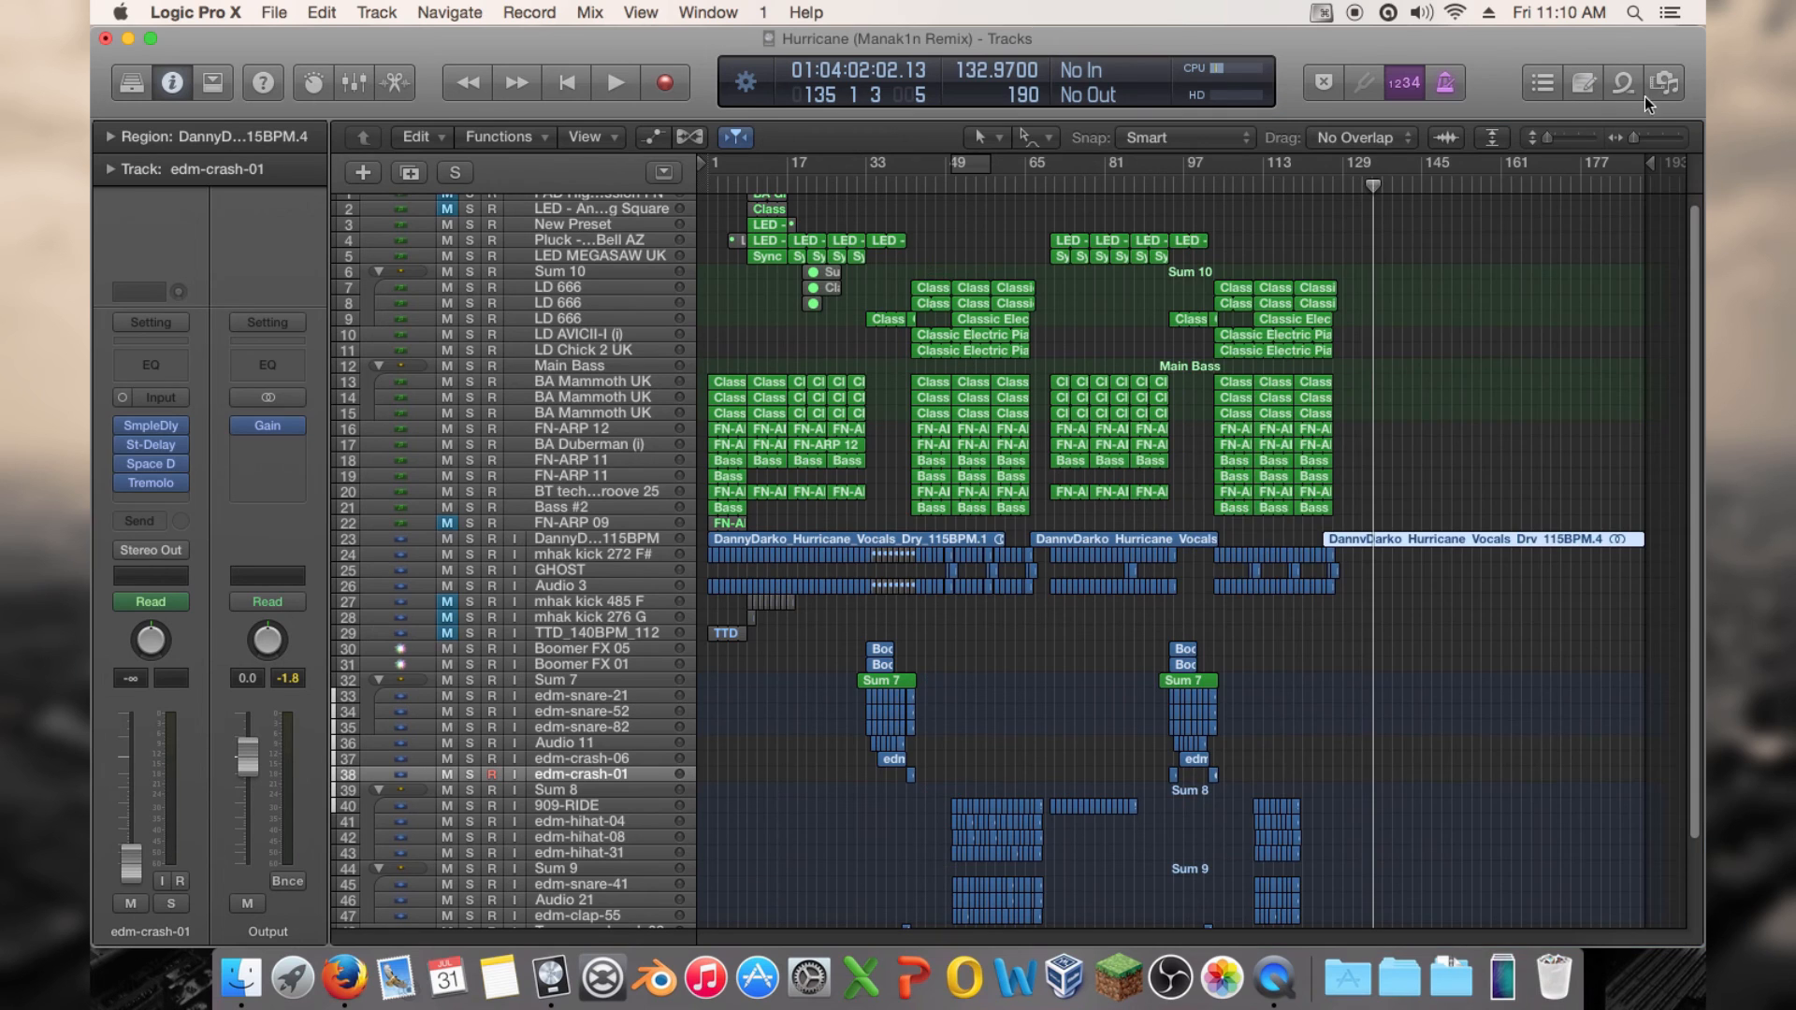
Play the verse section that starts at bar 70, after the first drop
drag(1635, 138, 1645, 137)
drag(1324, 937, 1060, 936)
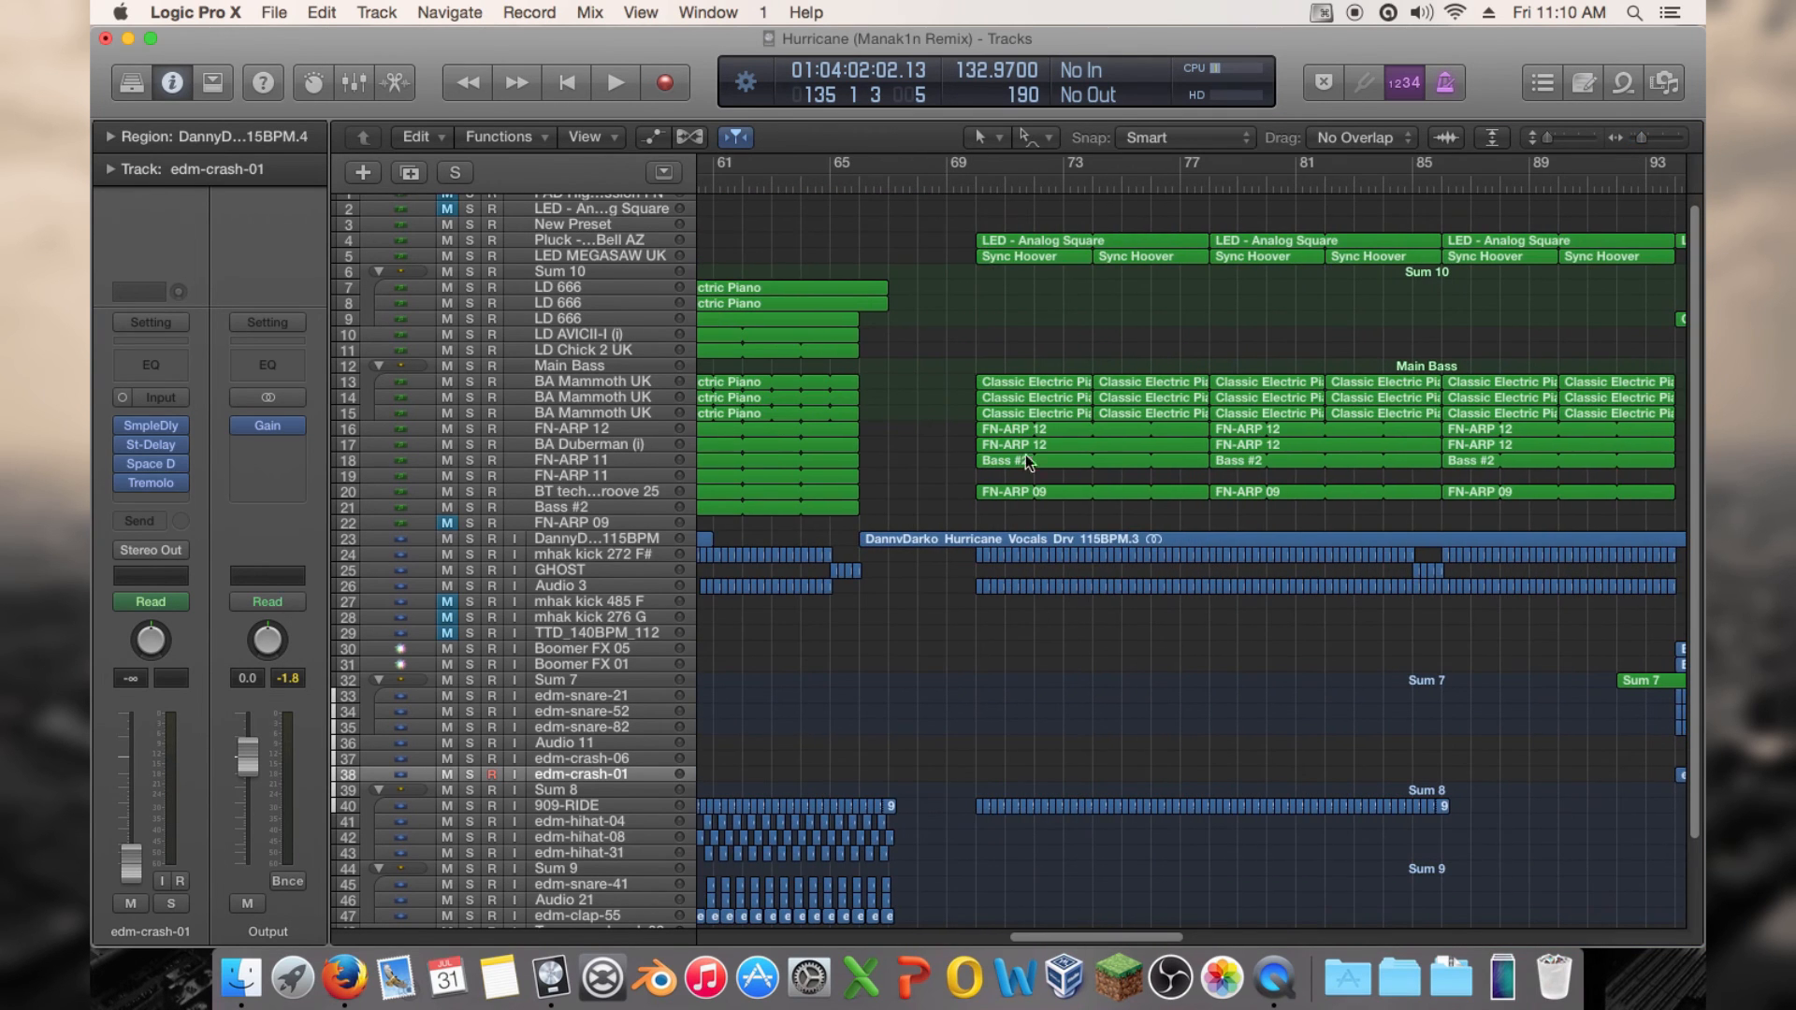
click(973, 180)
key(space)
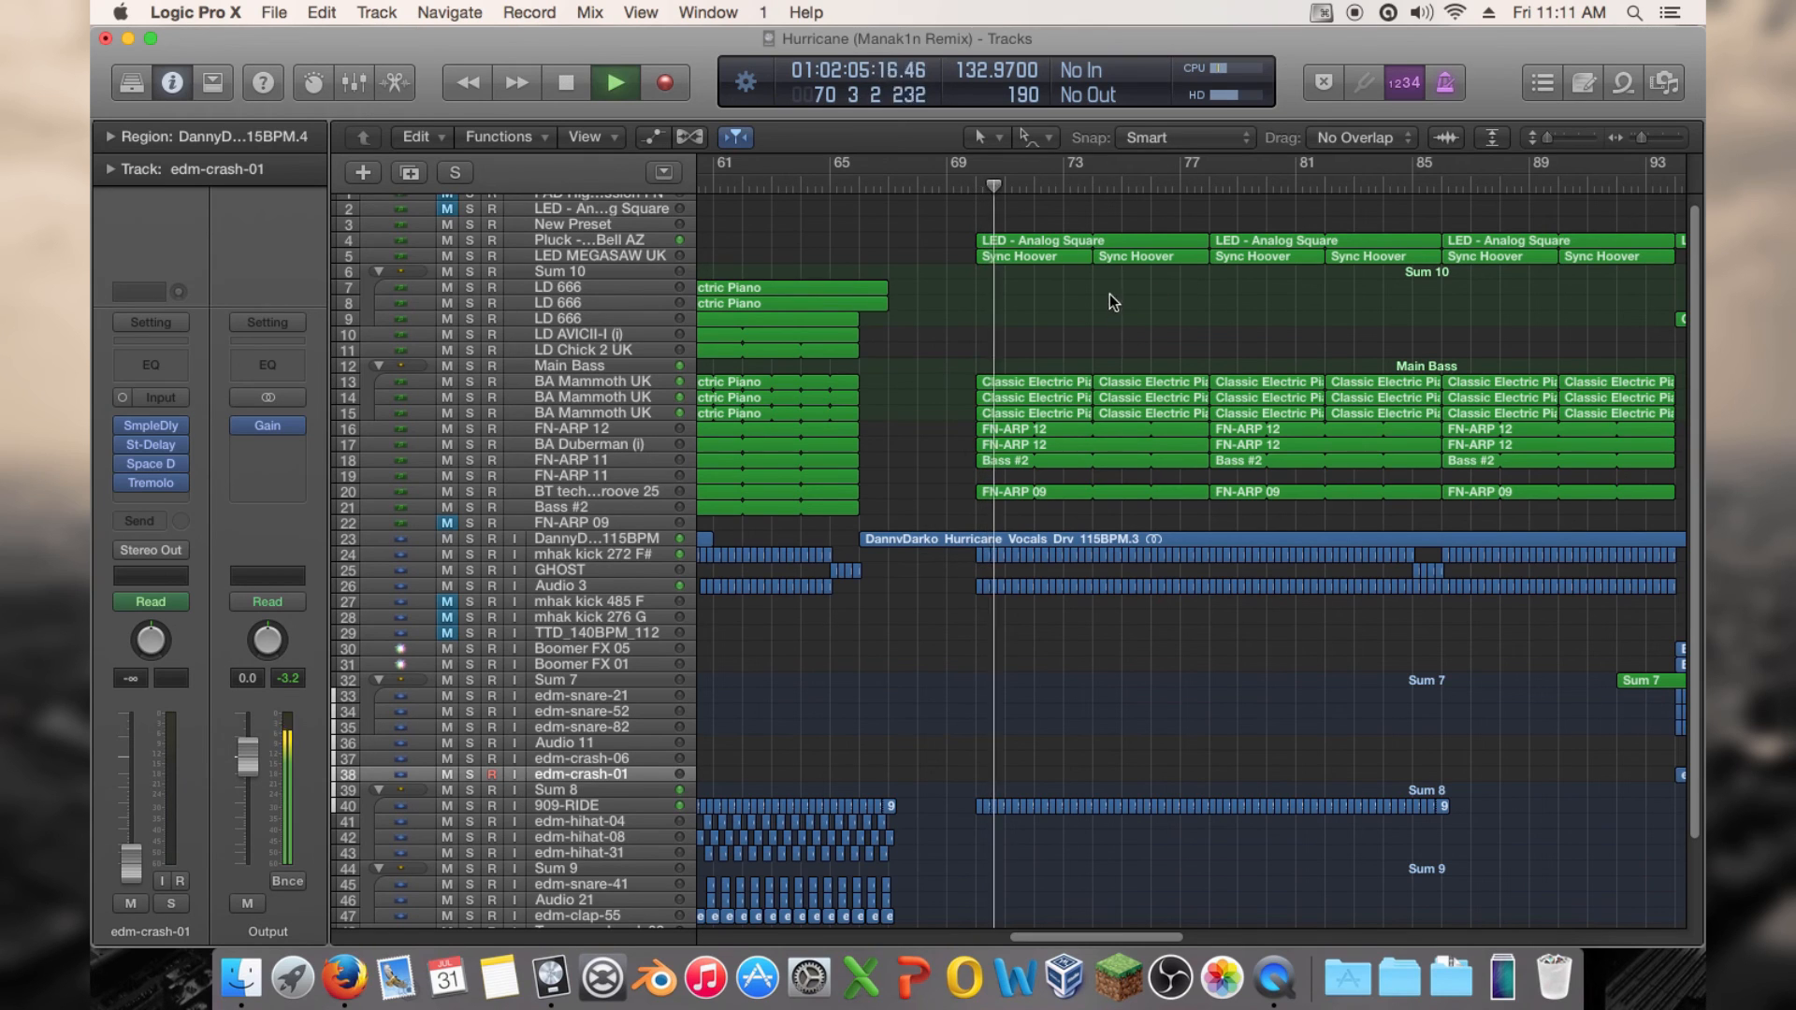
key(space)
Play the first drop from about bar 42 up to bar 49
drag(1052, 935, 894, 933)
click(970, 187)
key(space)
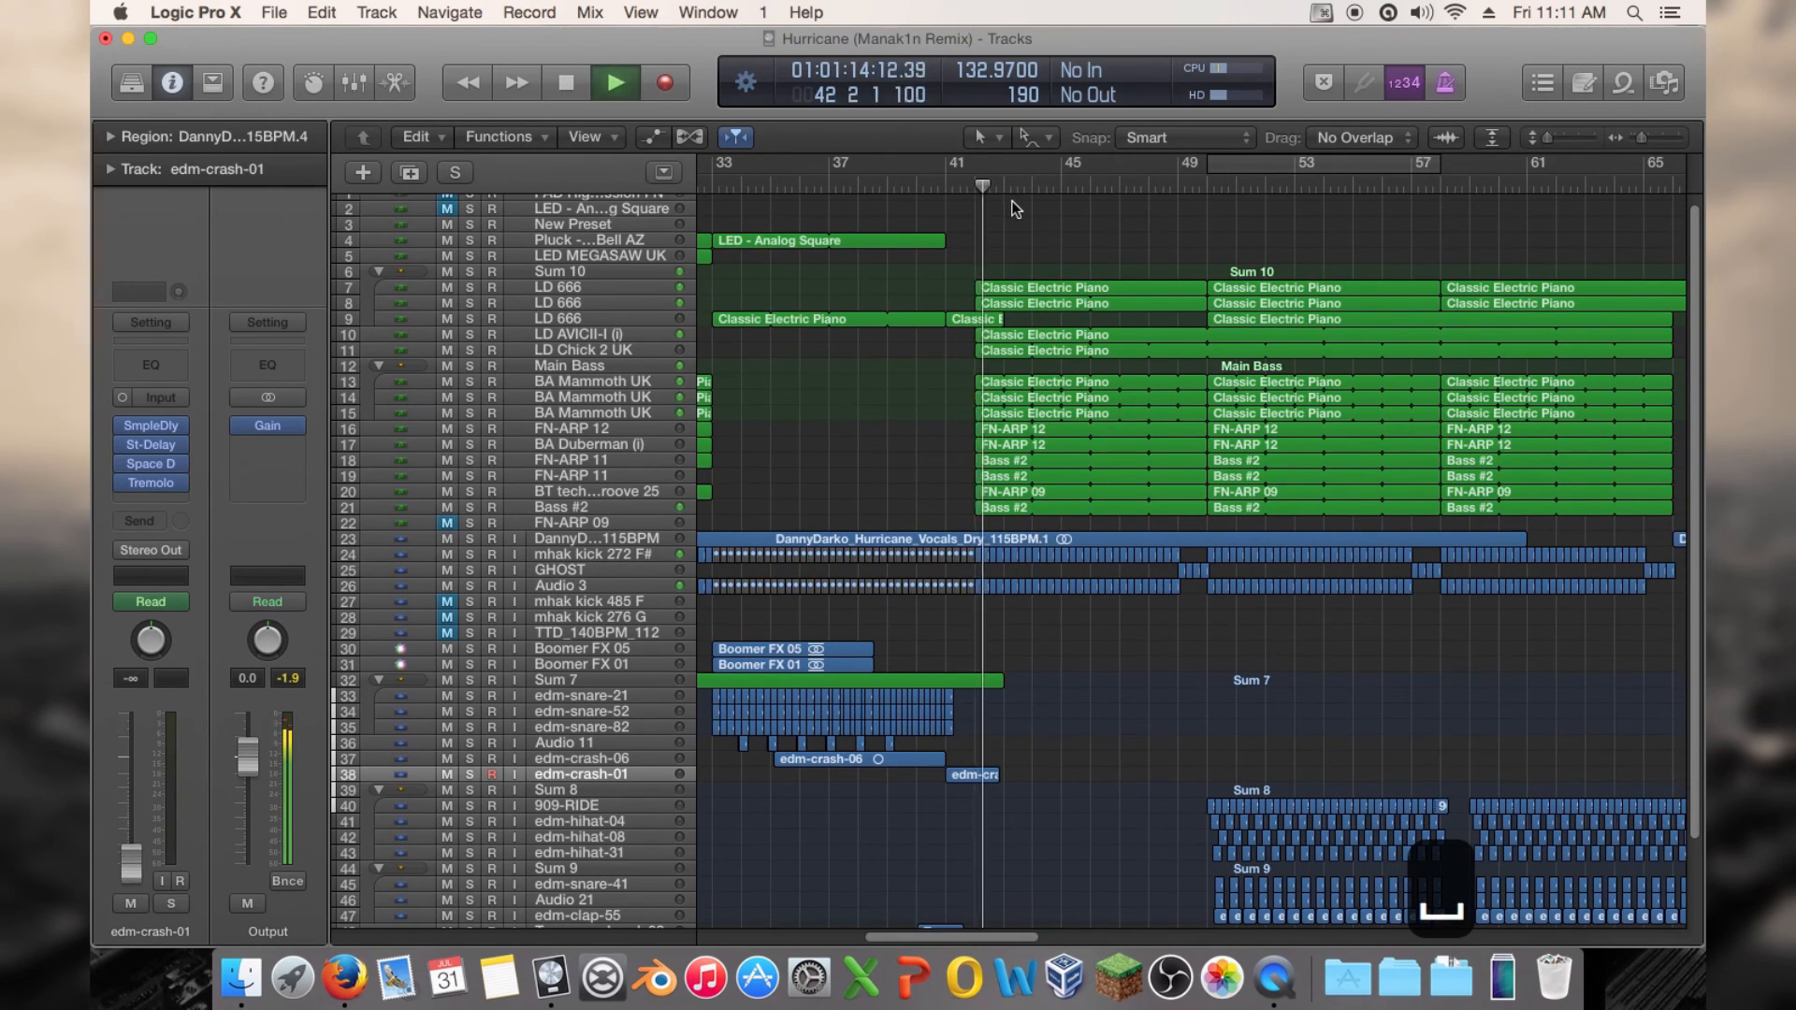
drag(1647, 138, 1637, 138)
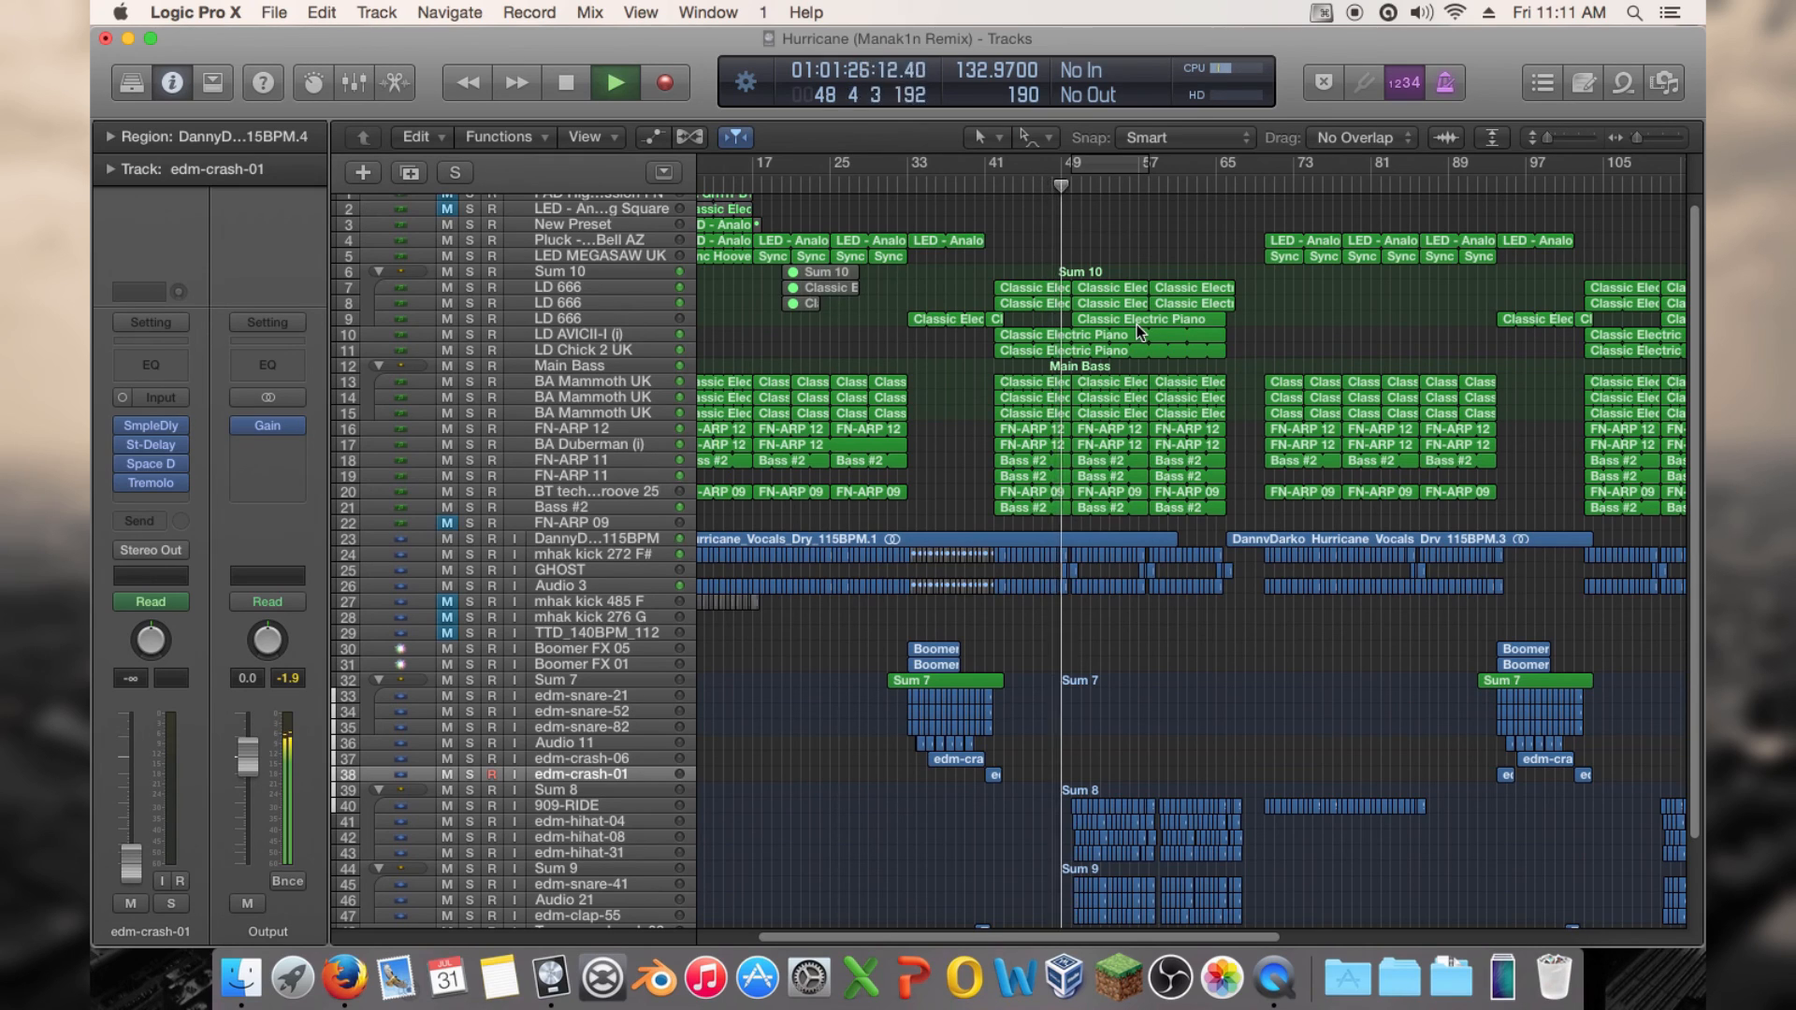
key(space)
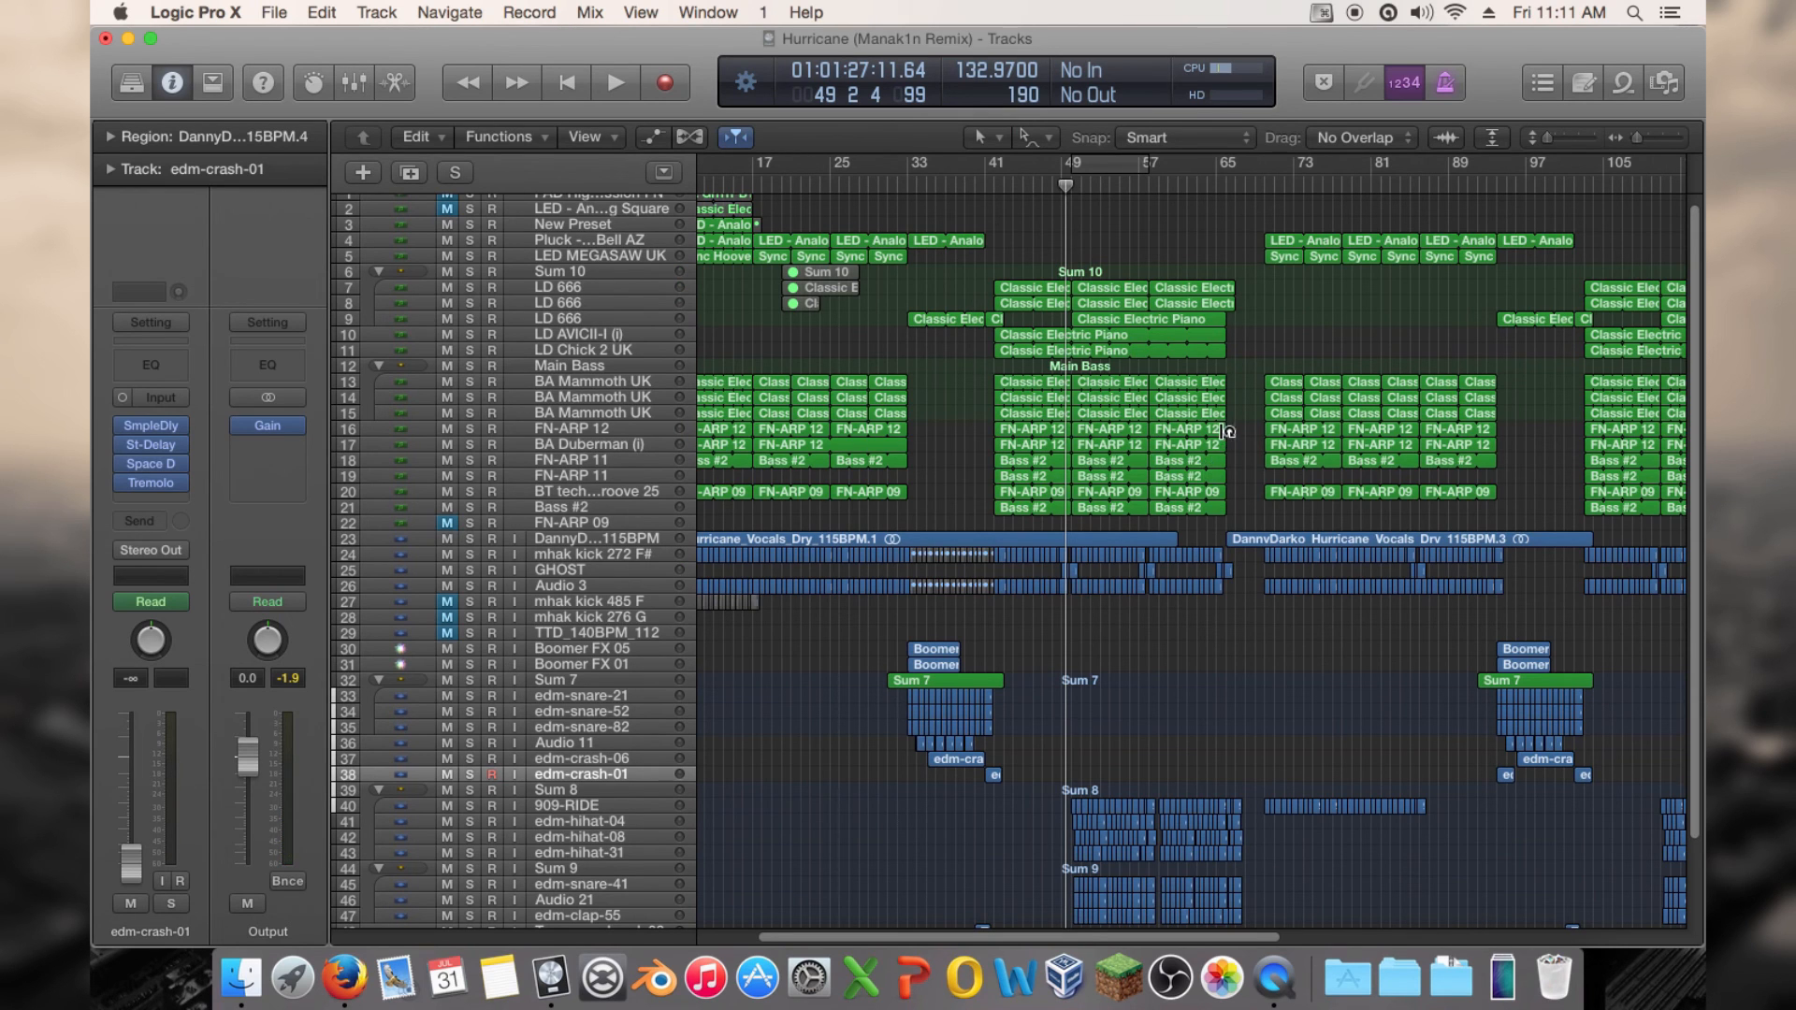
Play the end of the second drop through the transition into the last vocal region
scroll(1193, 456, down, 3)
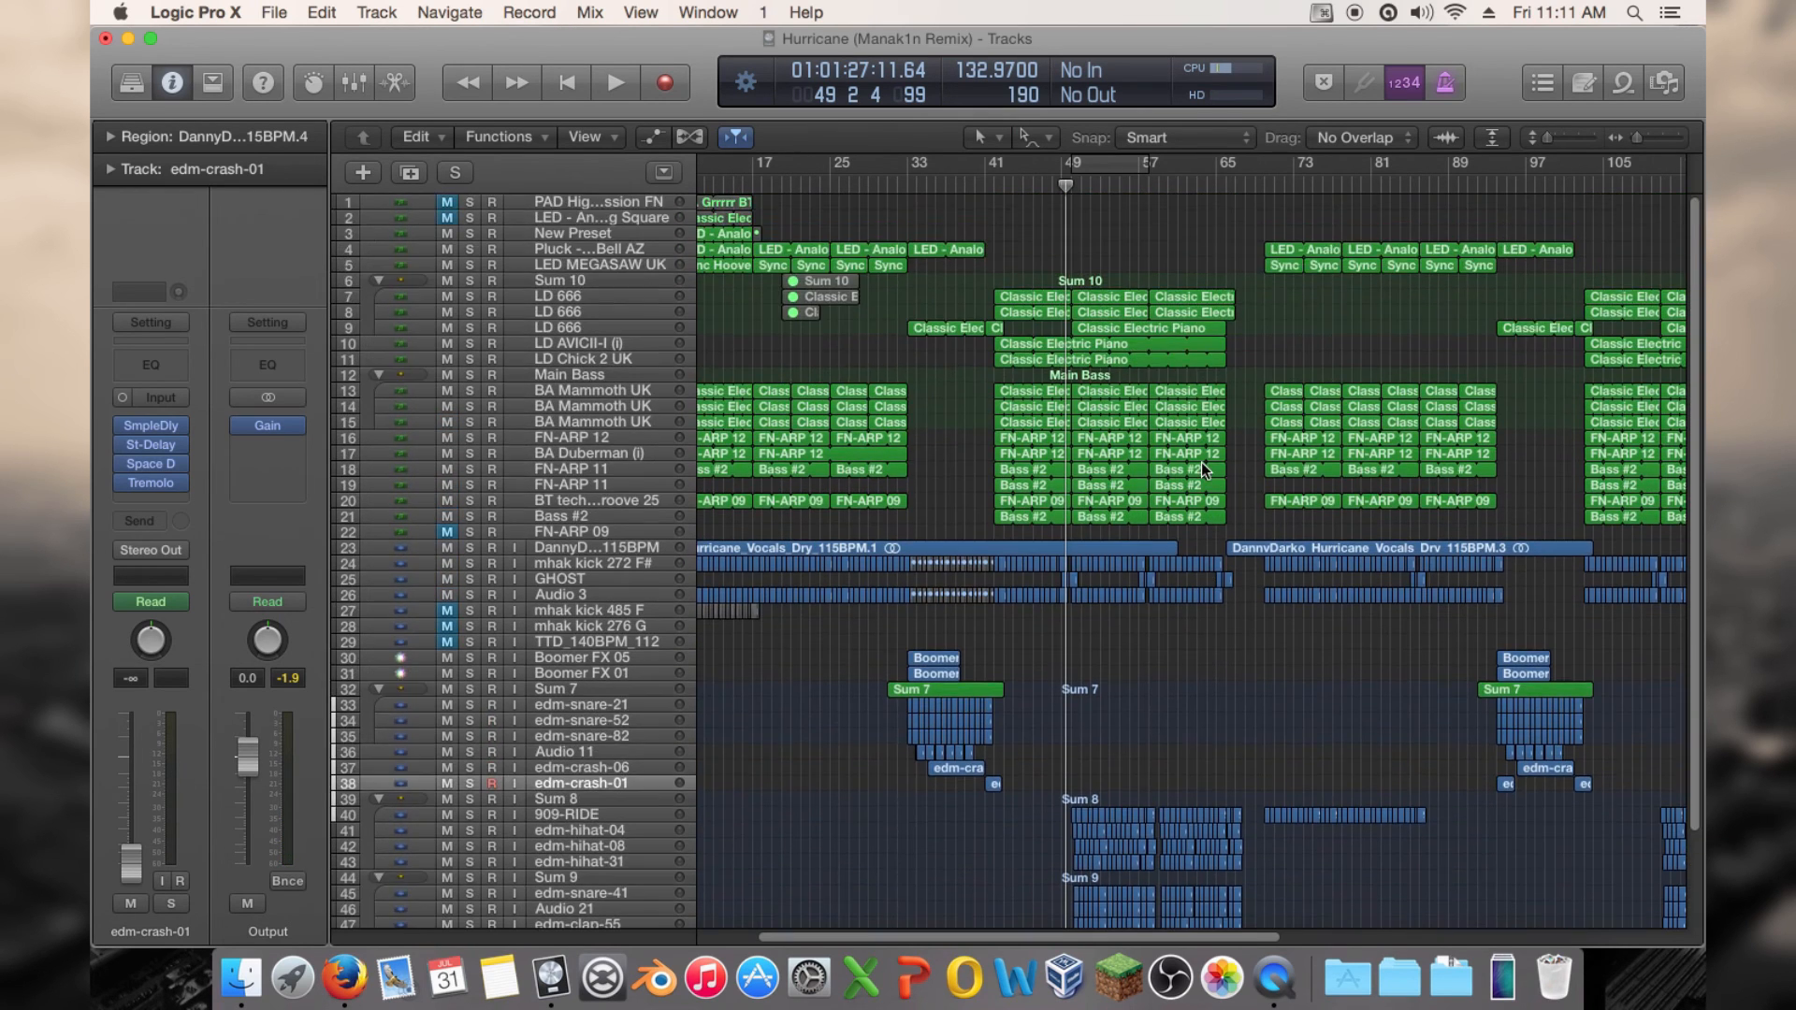
drag(1635, 138, 1630, 135)
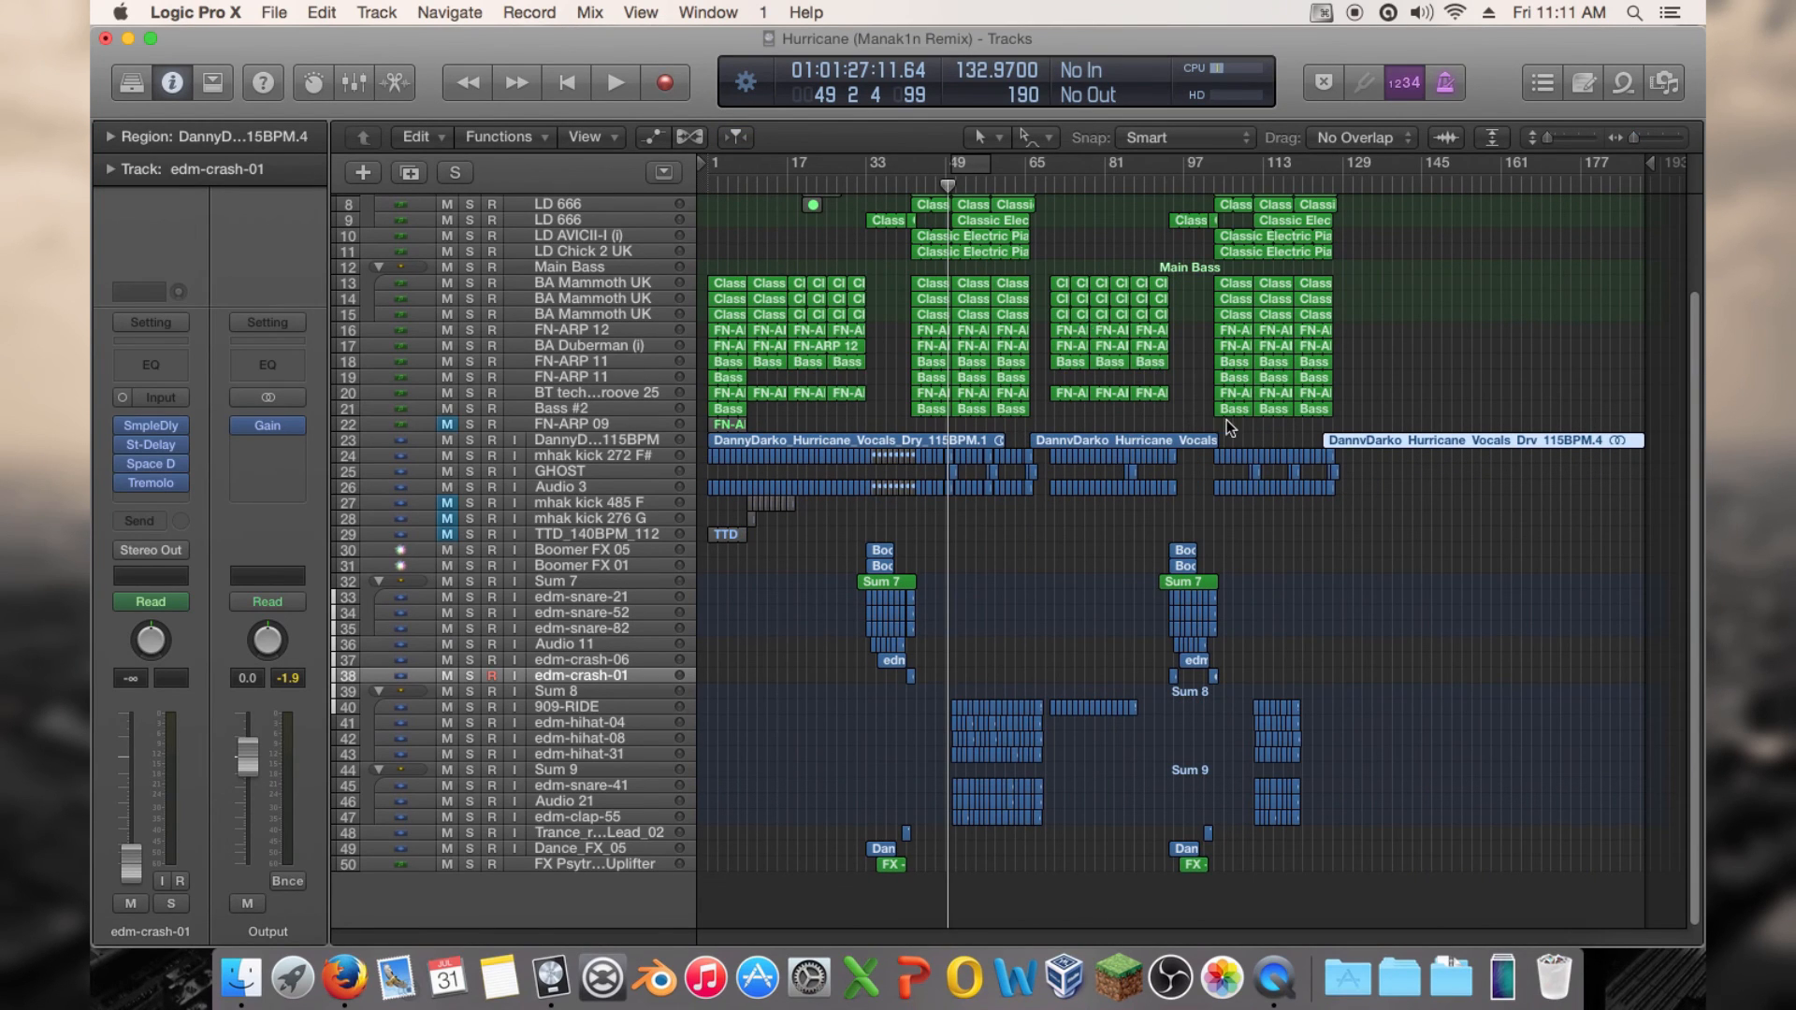
drag(1229, 436, 1309, 441)
click(1327, 440)
click(1317, 185)
key(space)
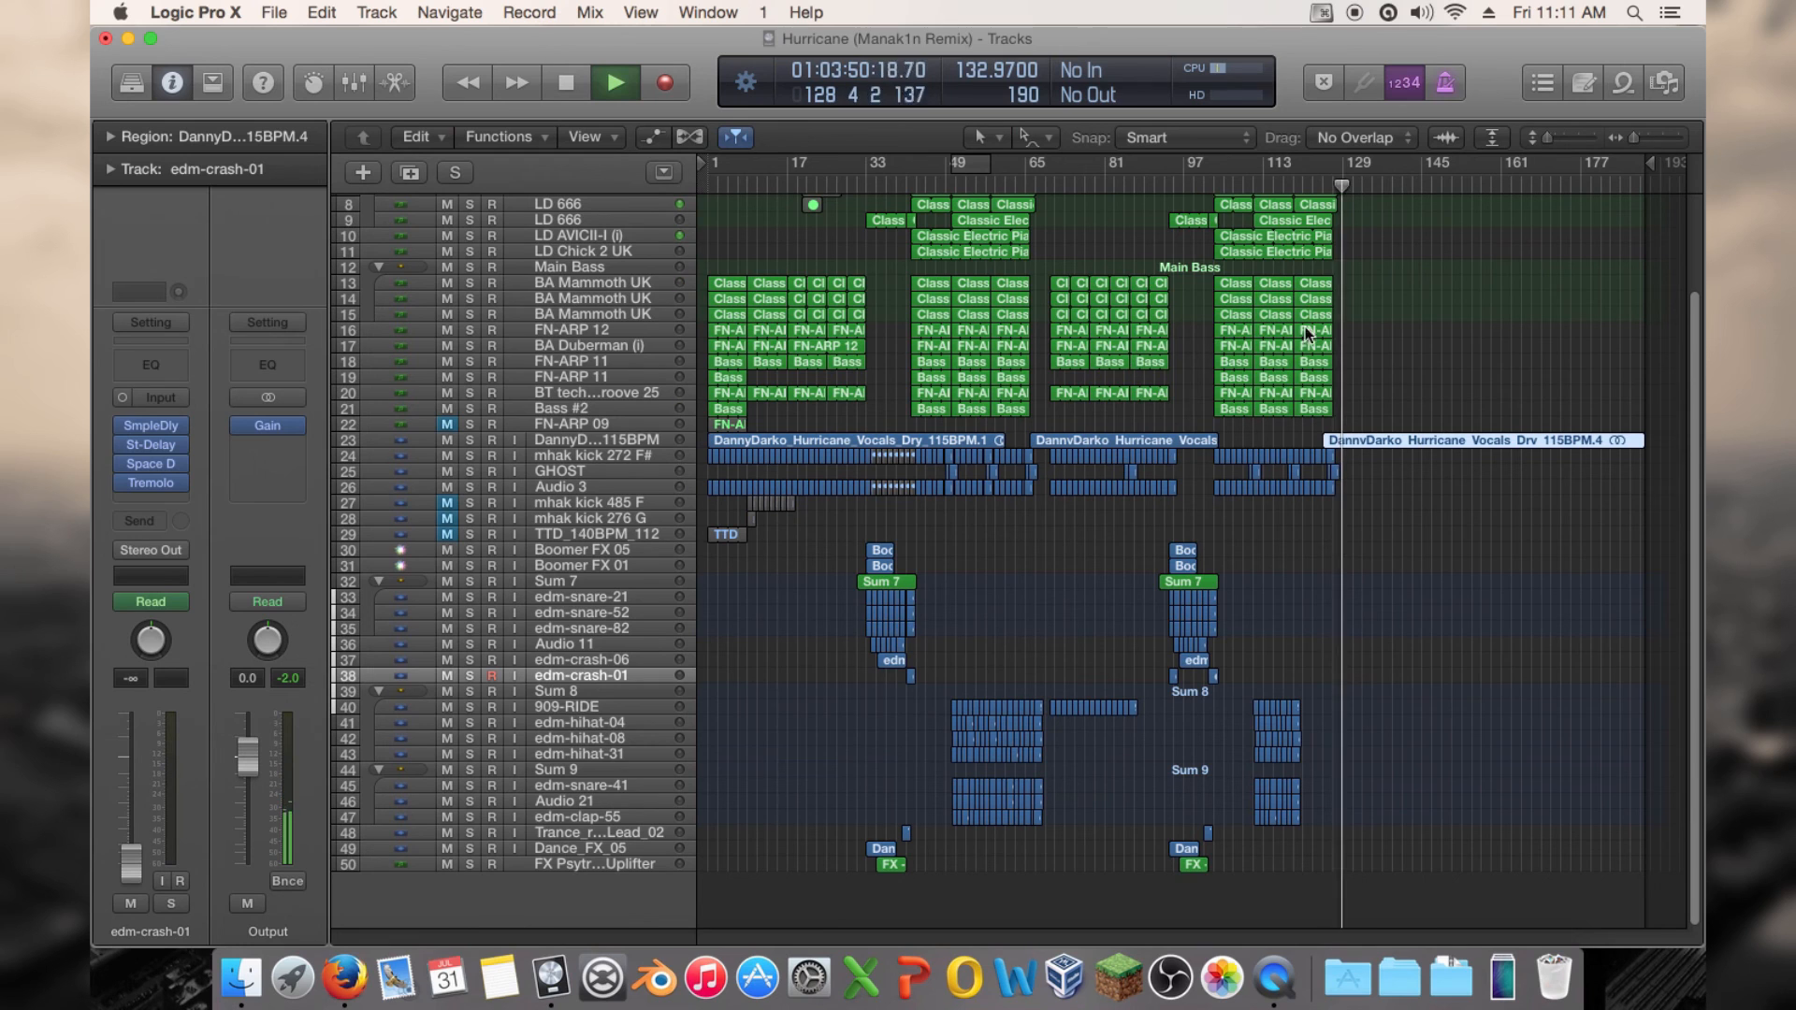
drag(1637, 137, 1654, 138)
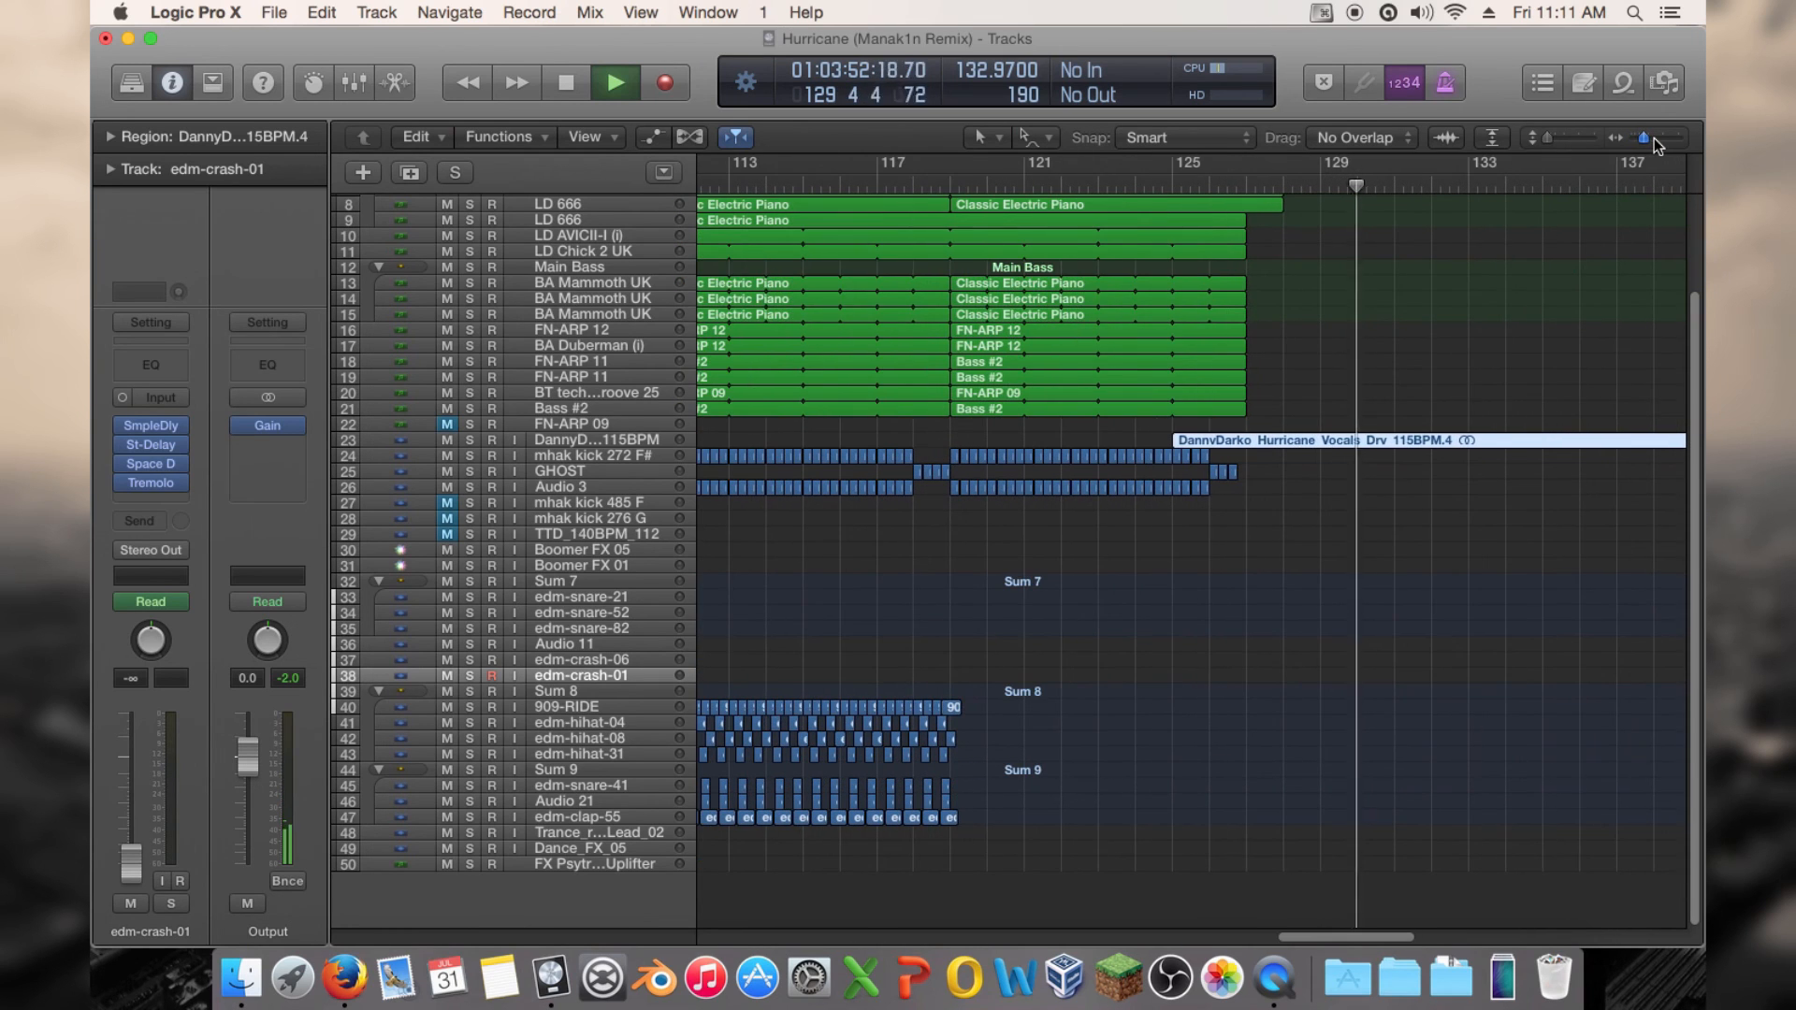
key(space)
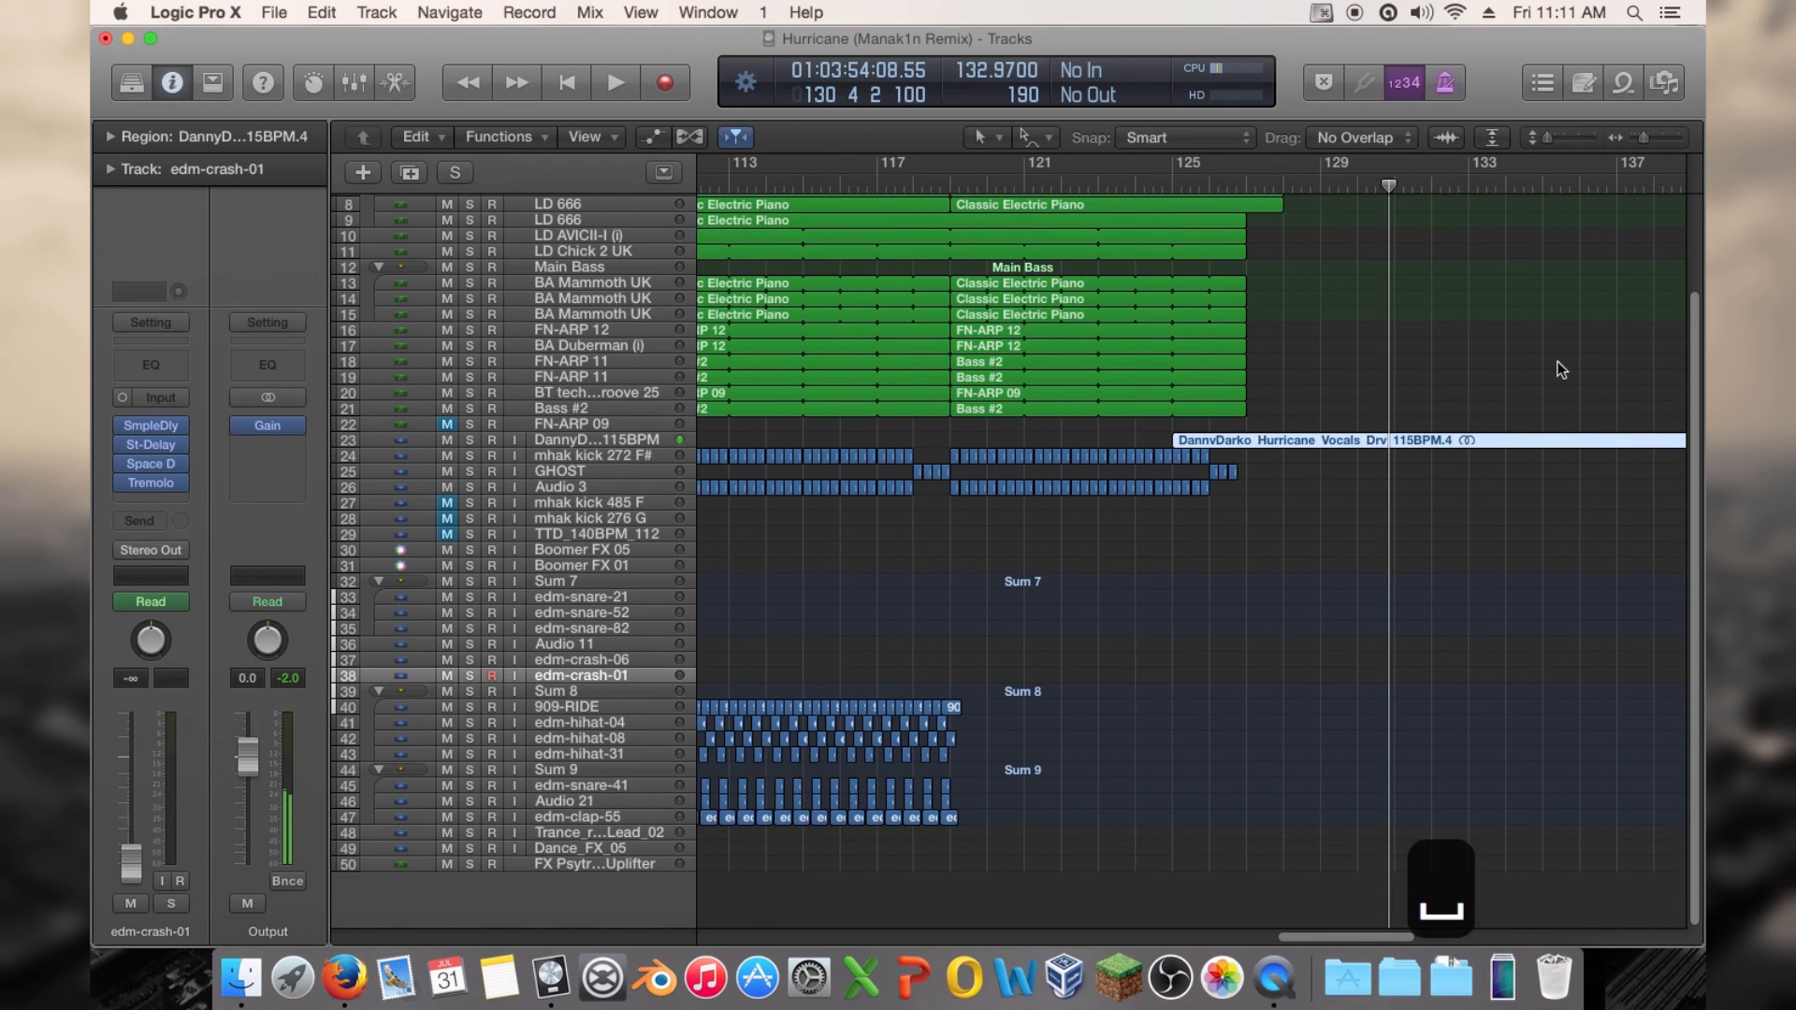
drag(1641, 145, 1551, 141)
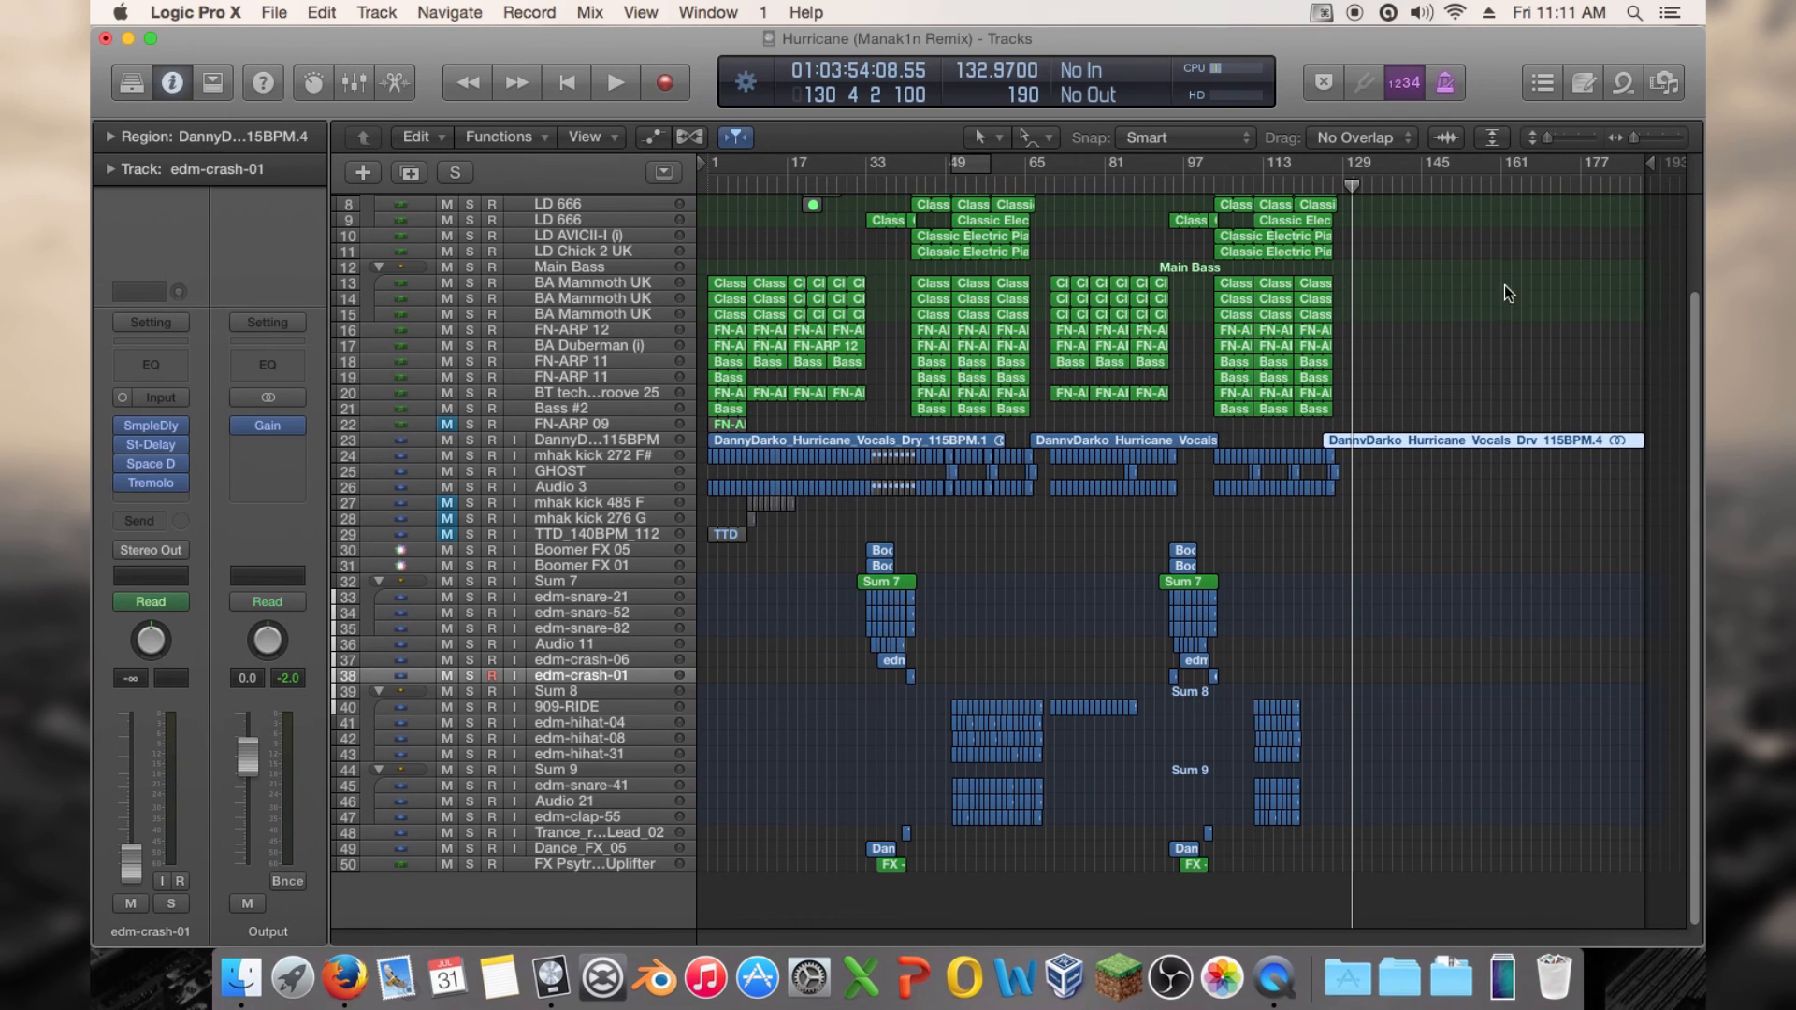
Clear the region selection and play the intro from bar 1 to judge the current tempo
scroll(1503, 285, up, 4)
click(1406, 228)
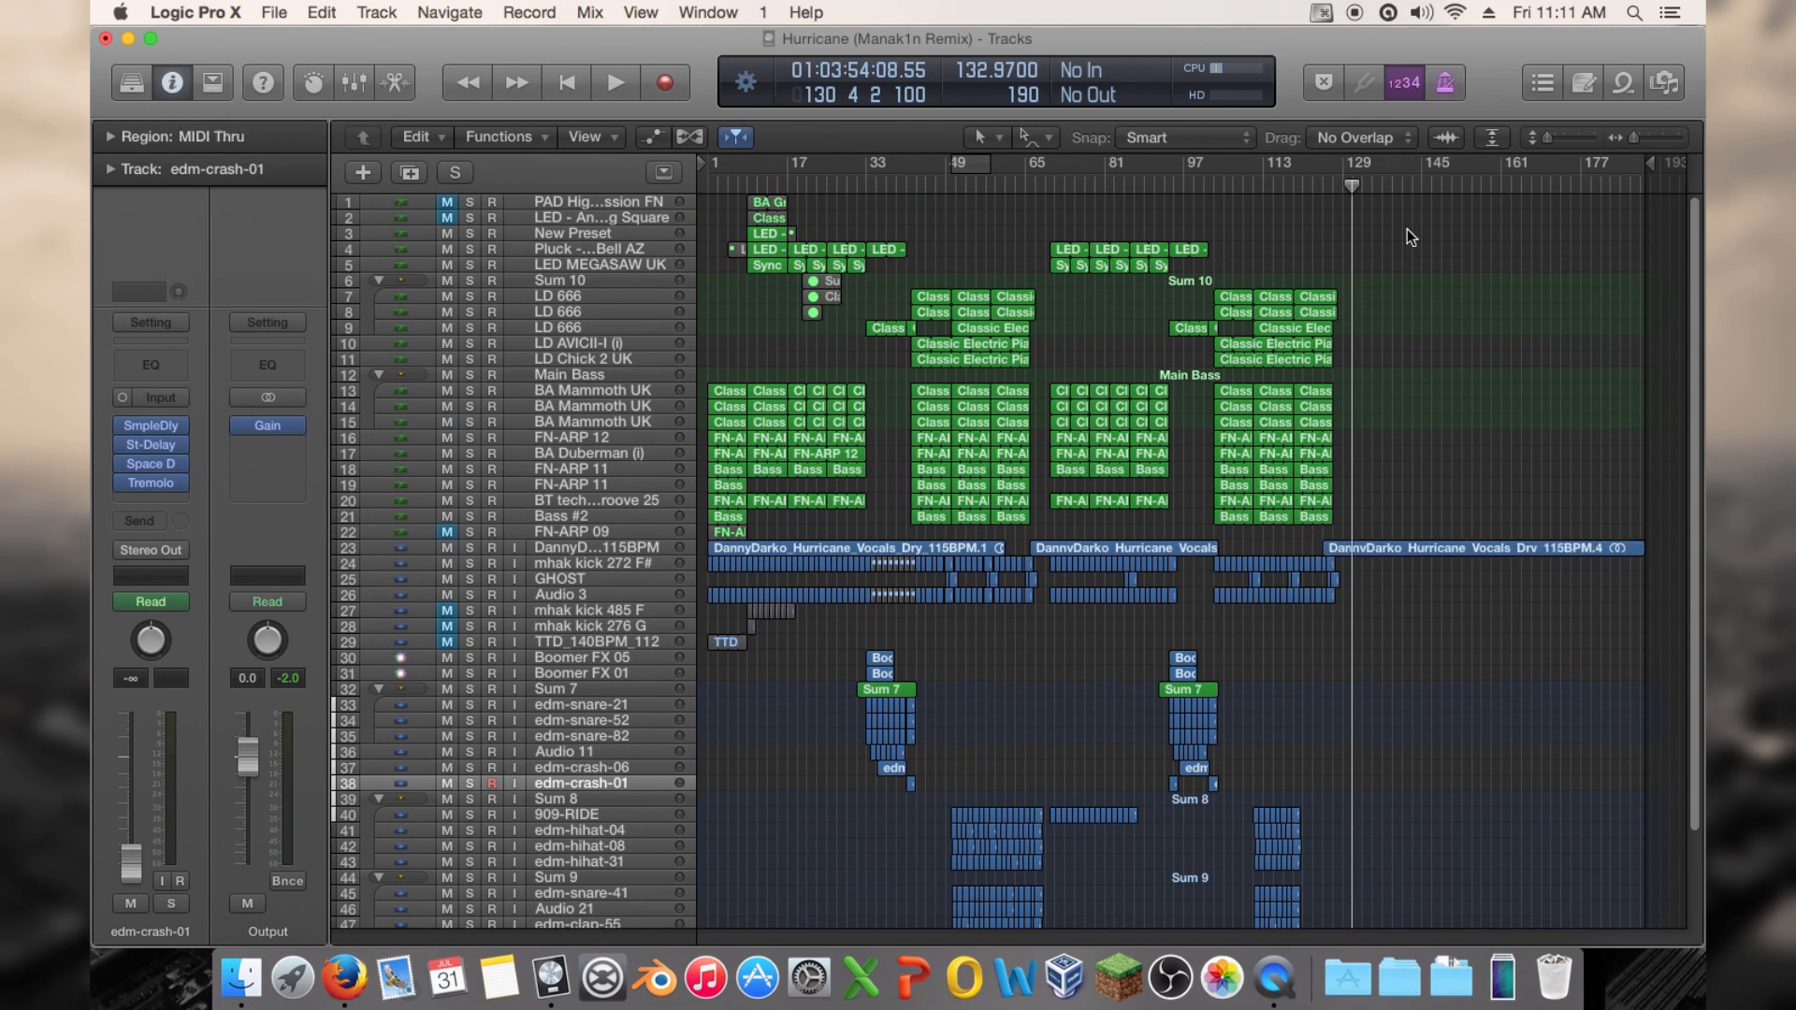
key(Return)
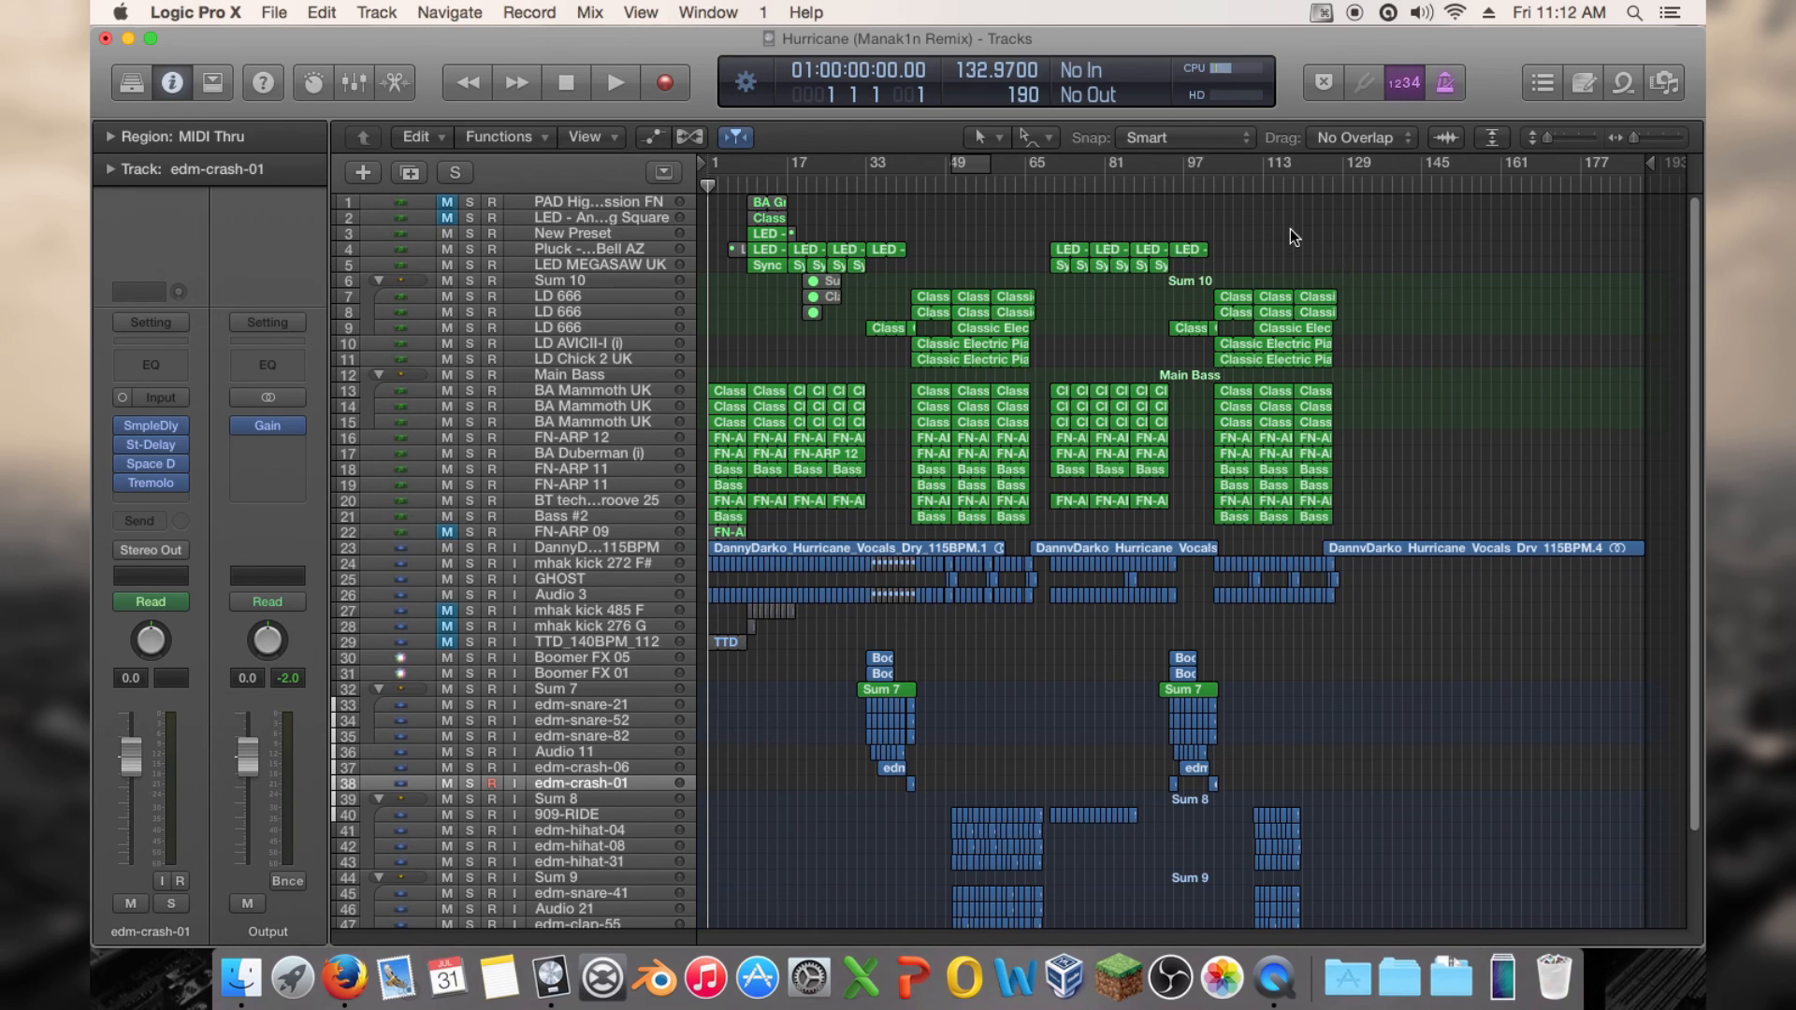
key(space)
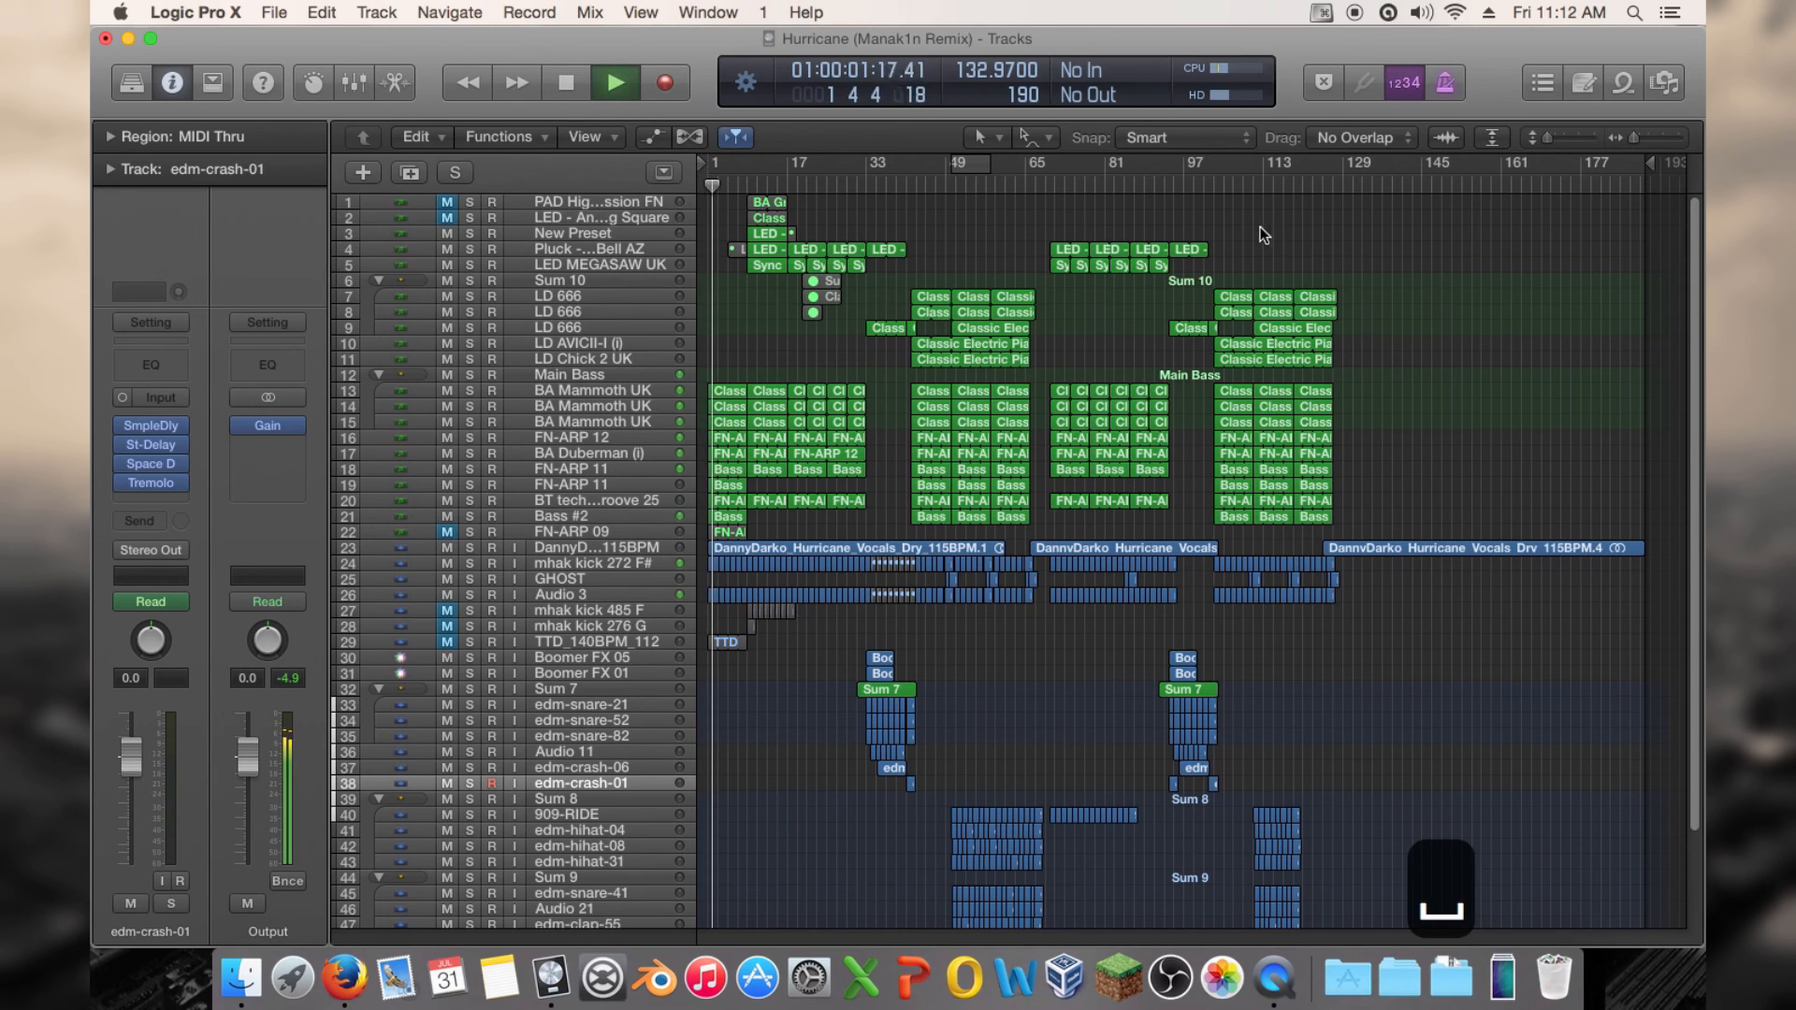
key(space)
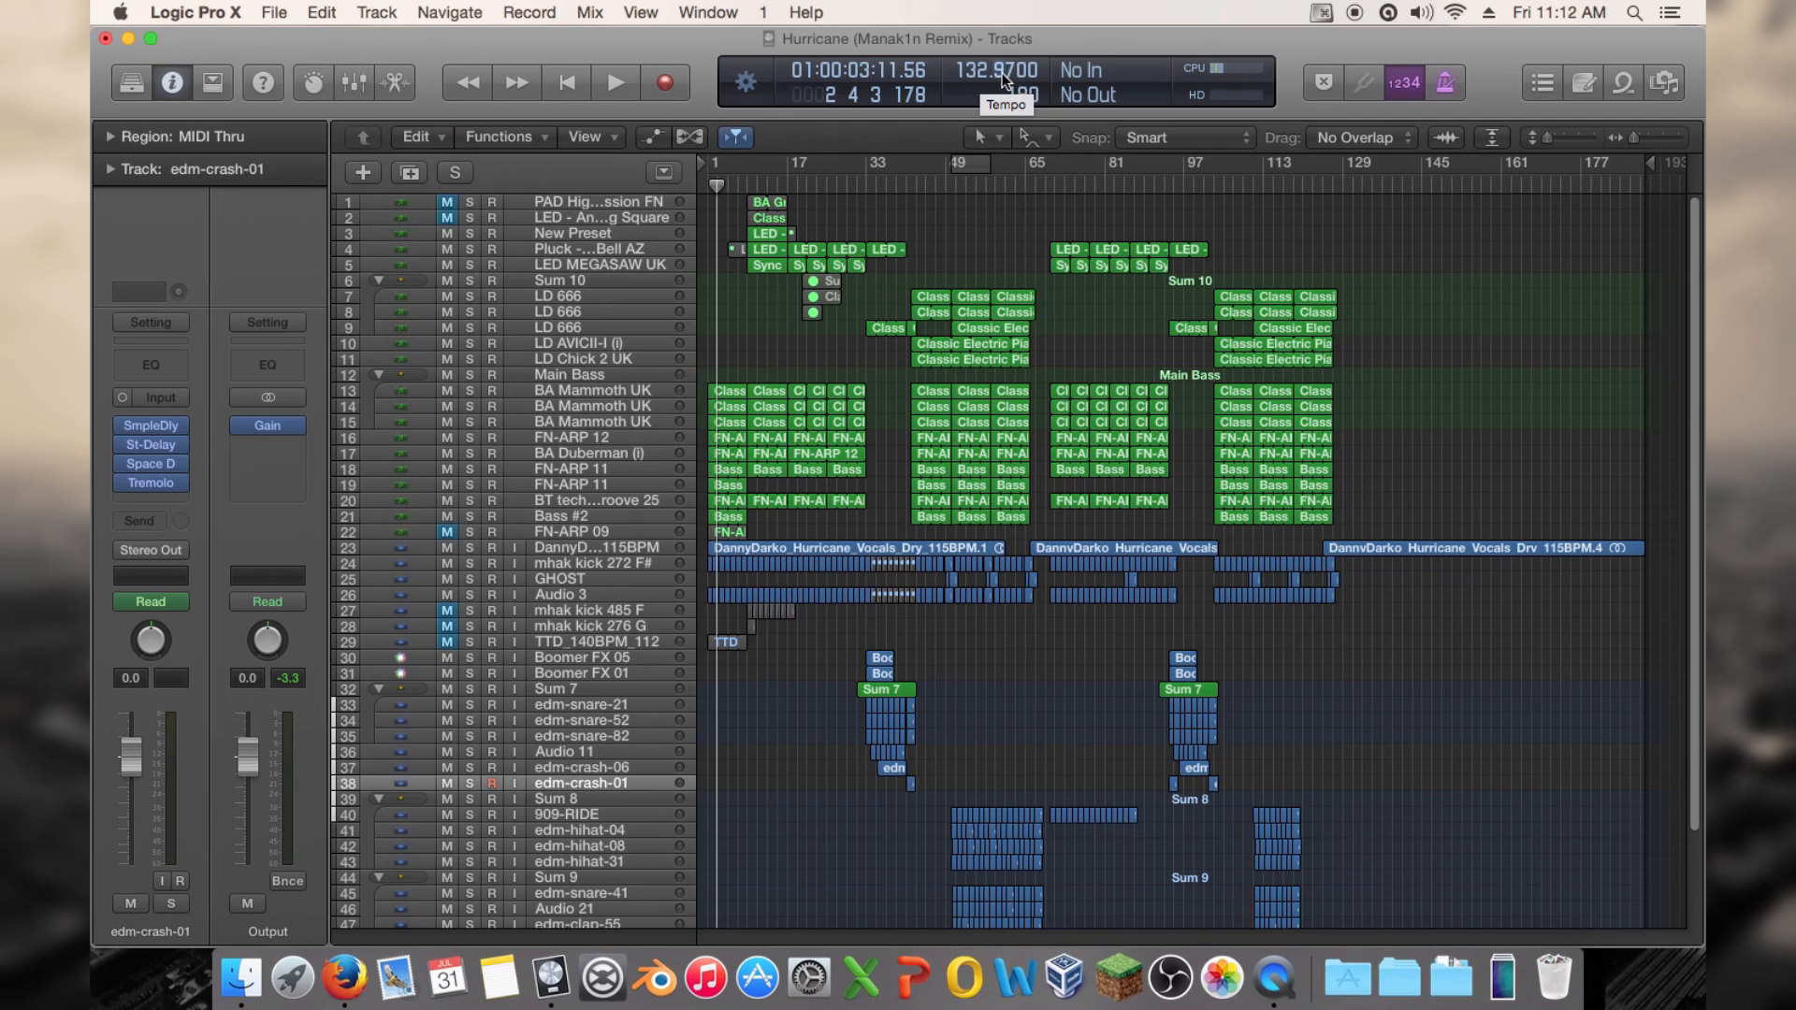
key(space)
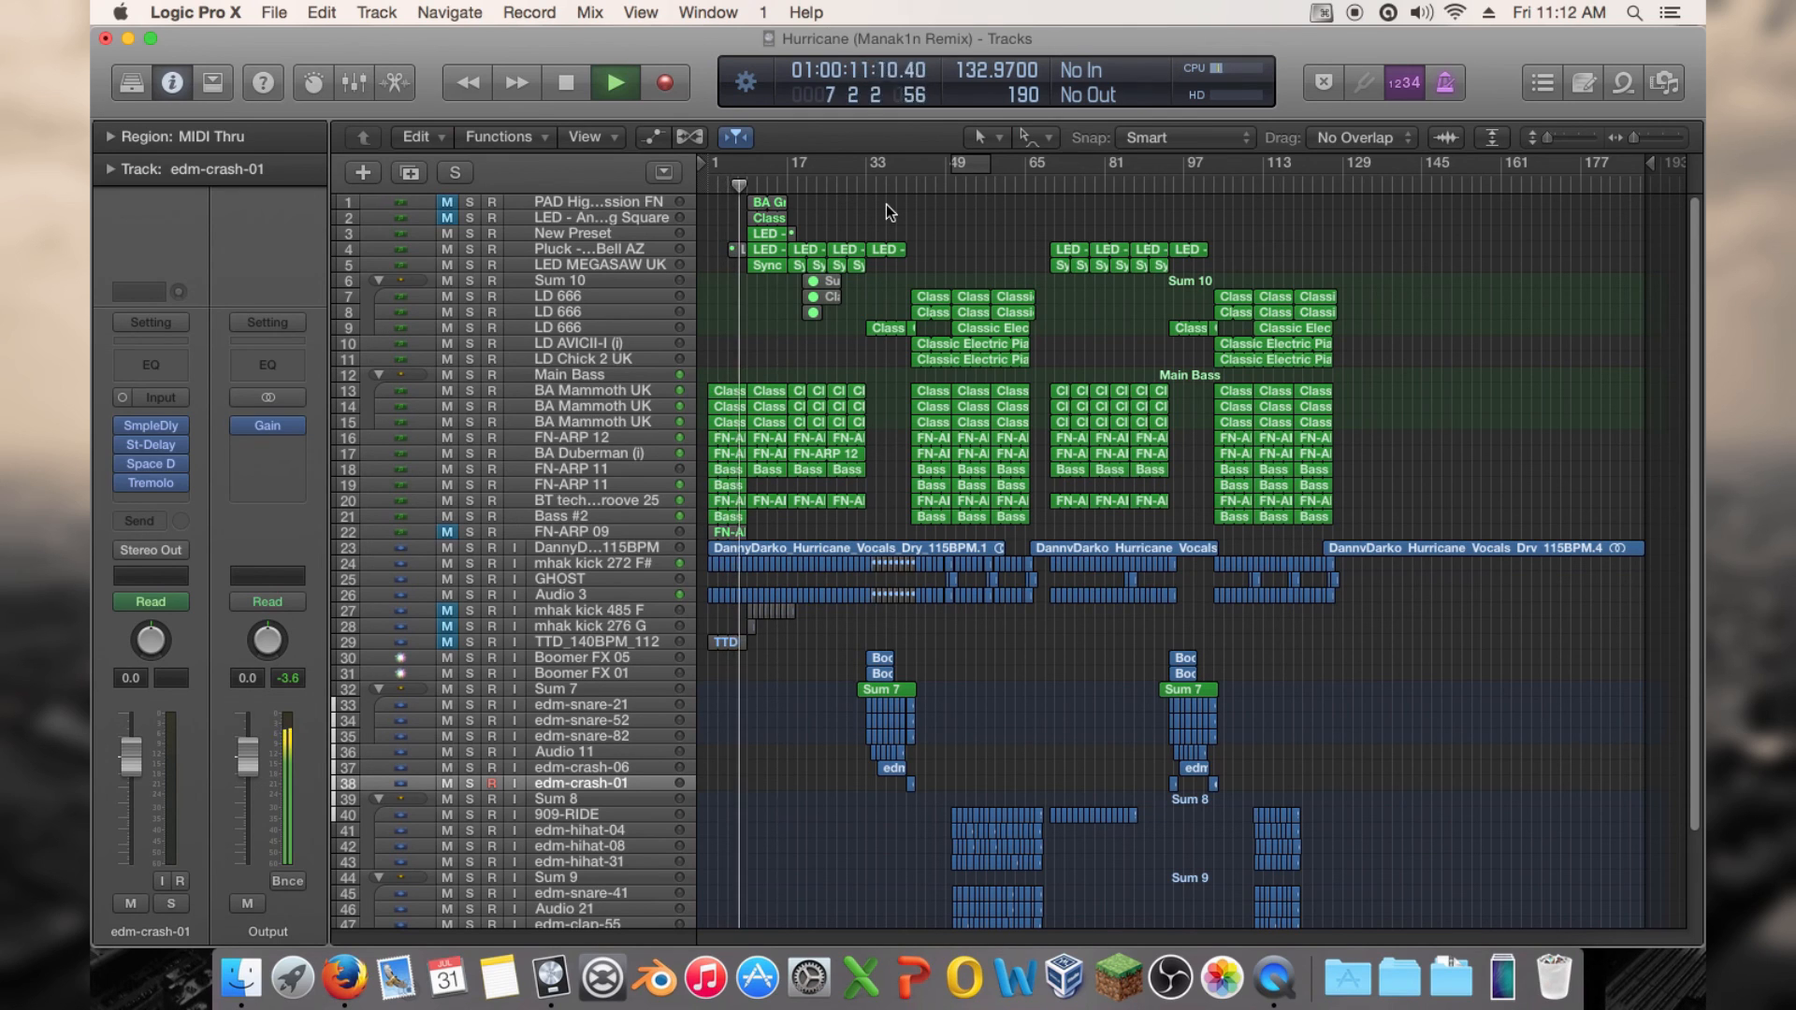
key(space)
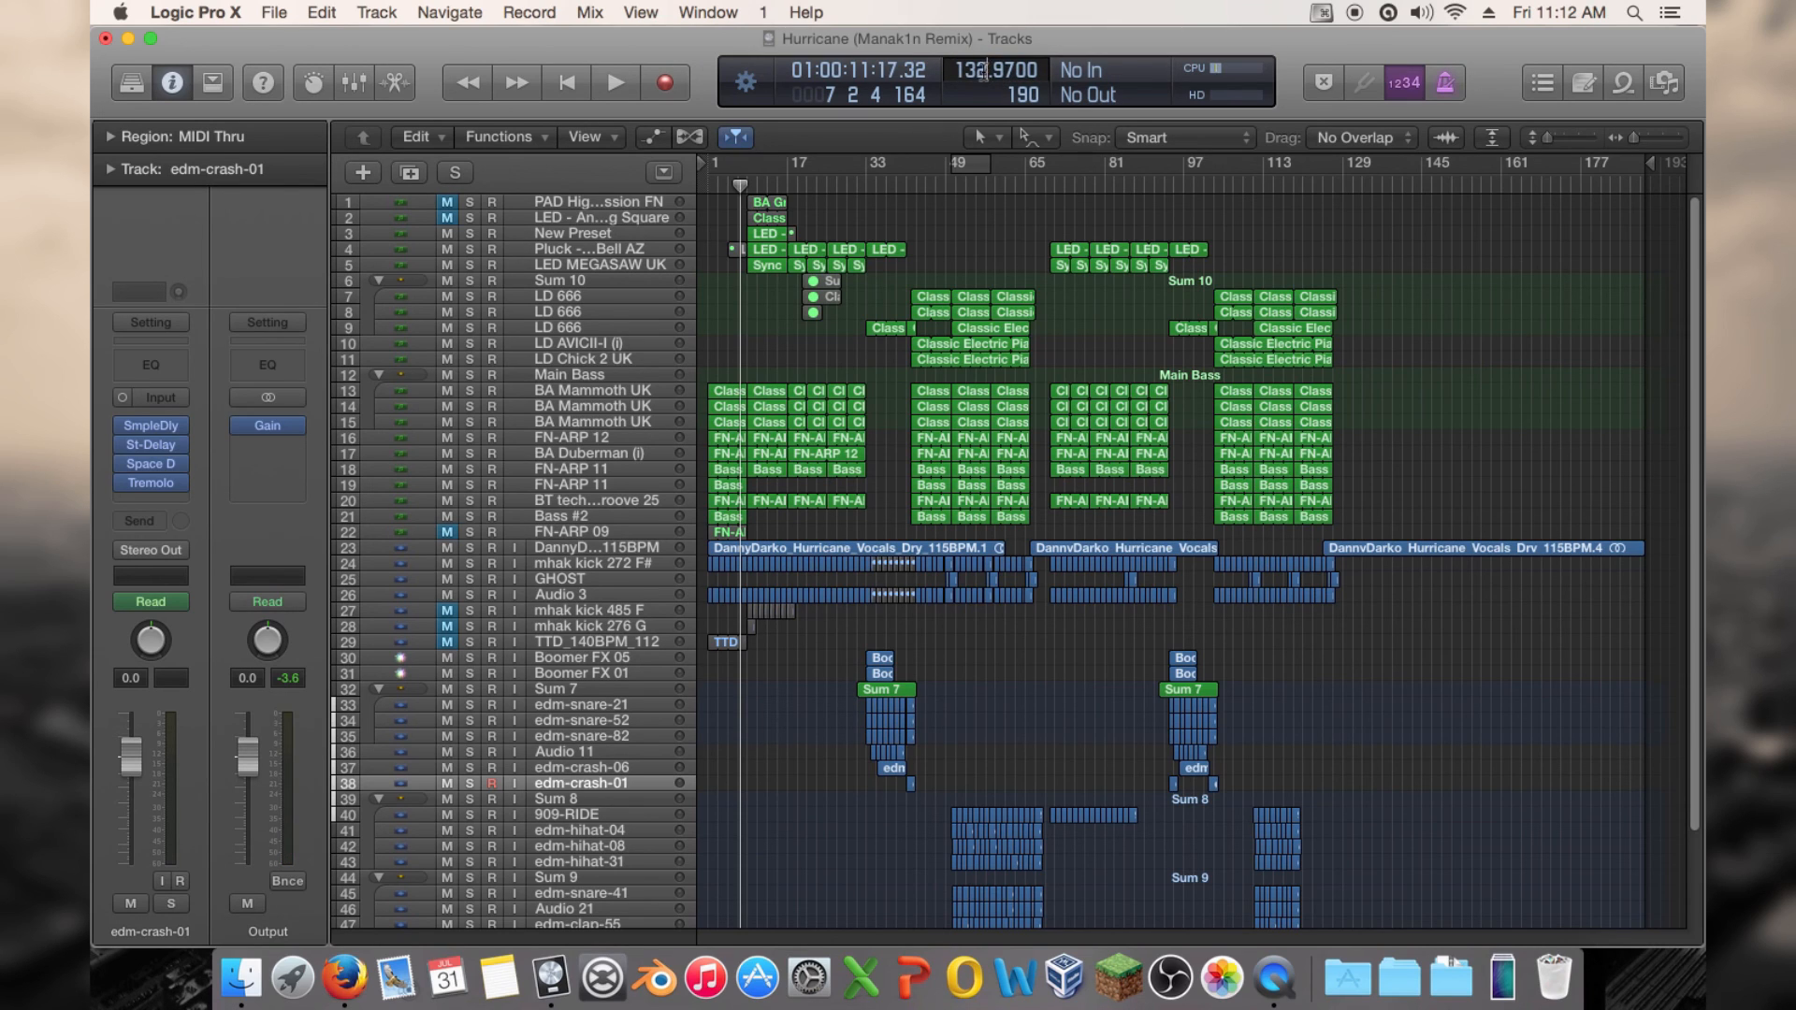
Set the project tempo to 134 BPM
drag(986, 71, 1016, 71)
click(1018, 72)
key(BackSpace)
key(BackSpace)
key(BackSpace)
key(BackSpace)
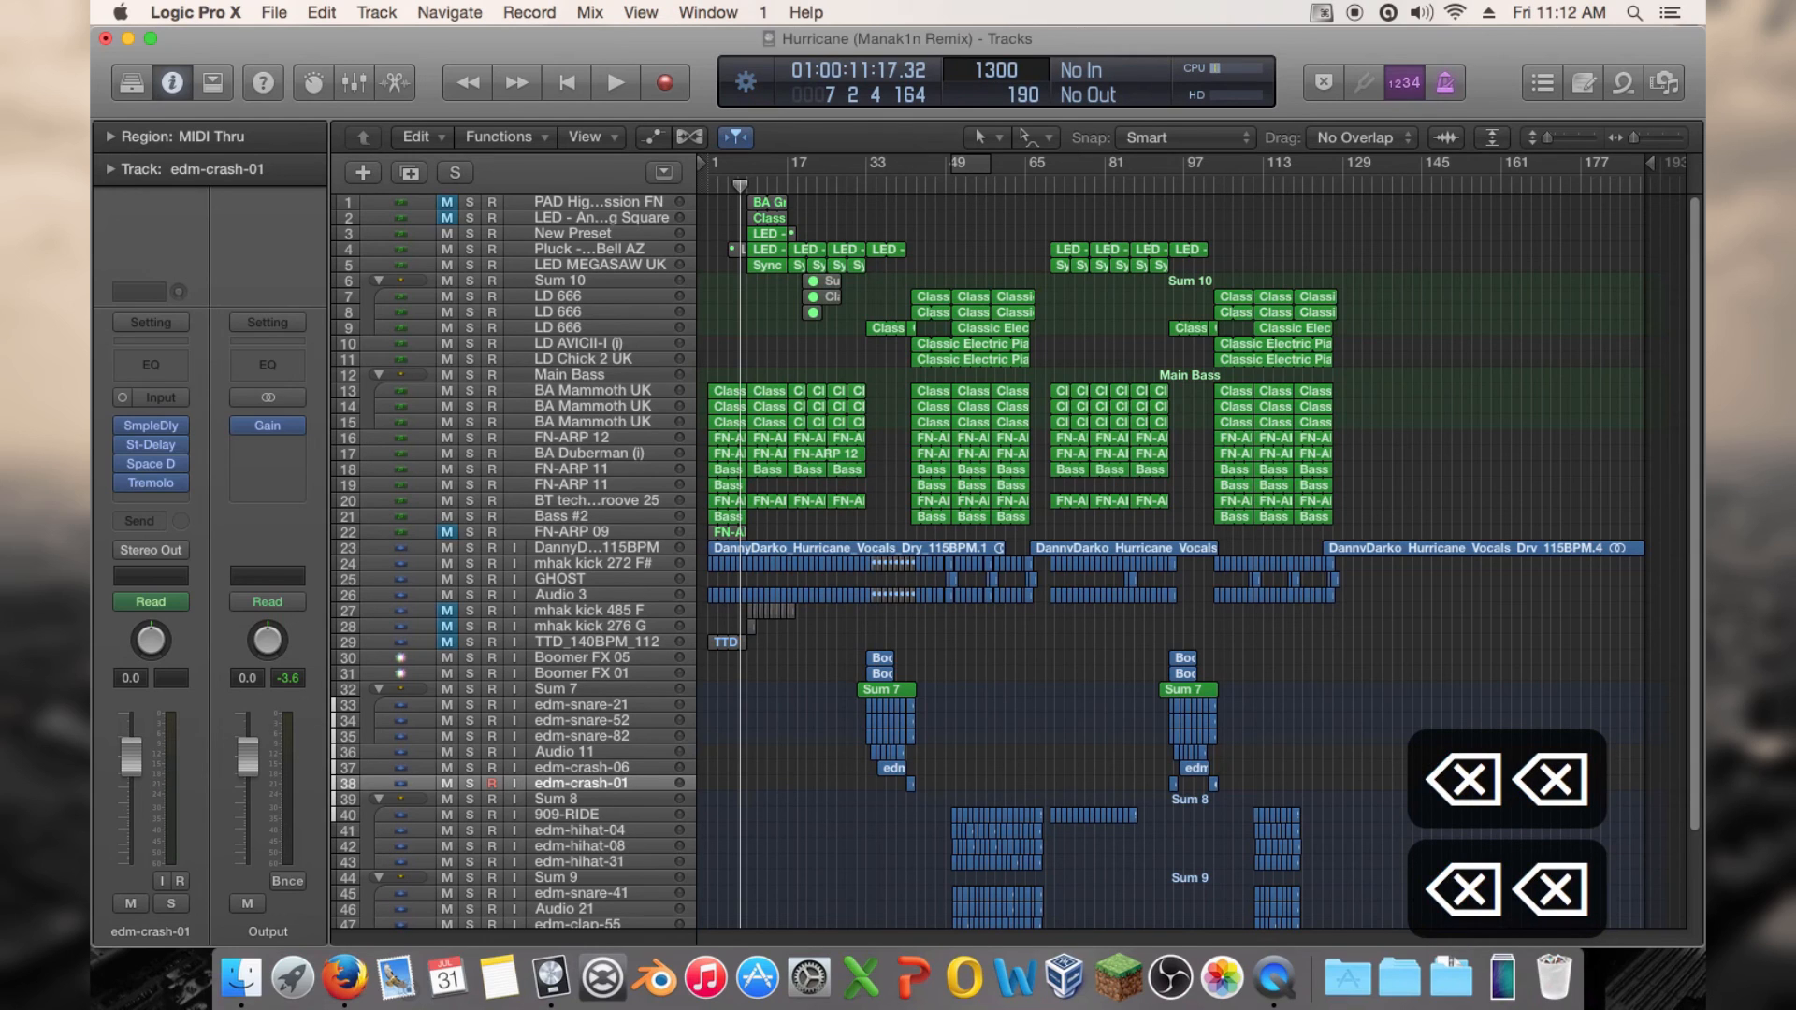
text(4.)
key(Return)
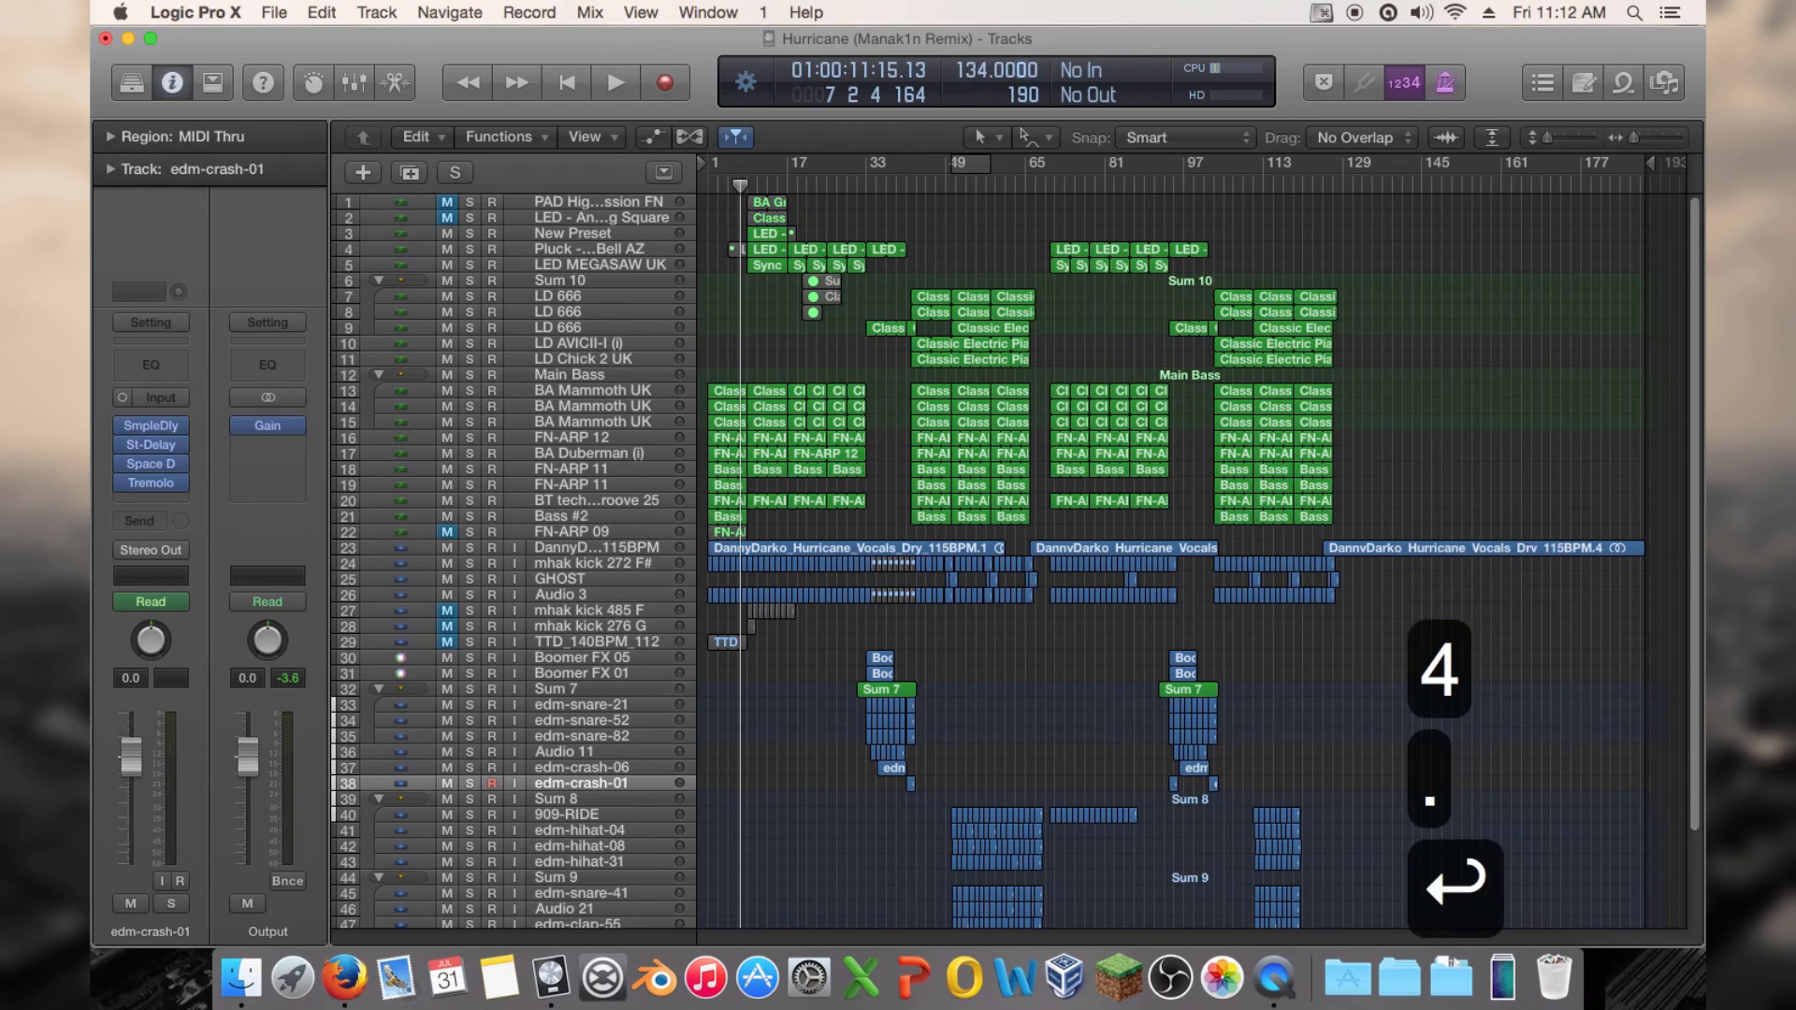
Play the intro and the build-up into the first drop at the new tempo, briefly viewing the track automation
key(space)
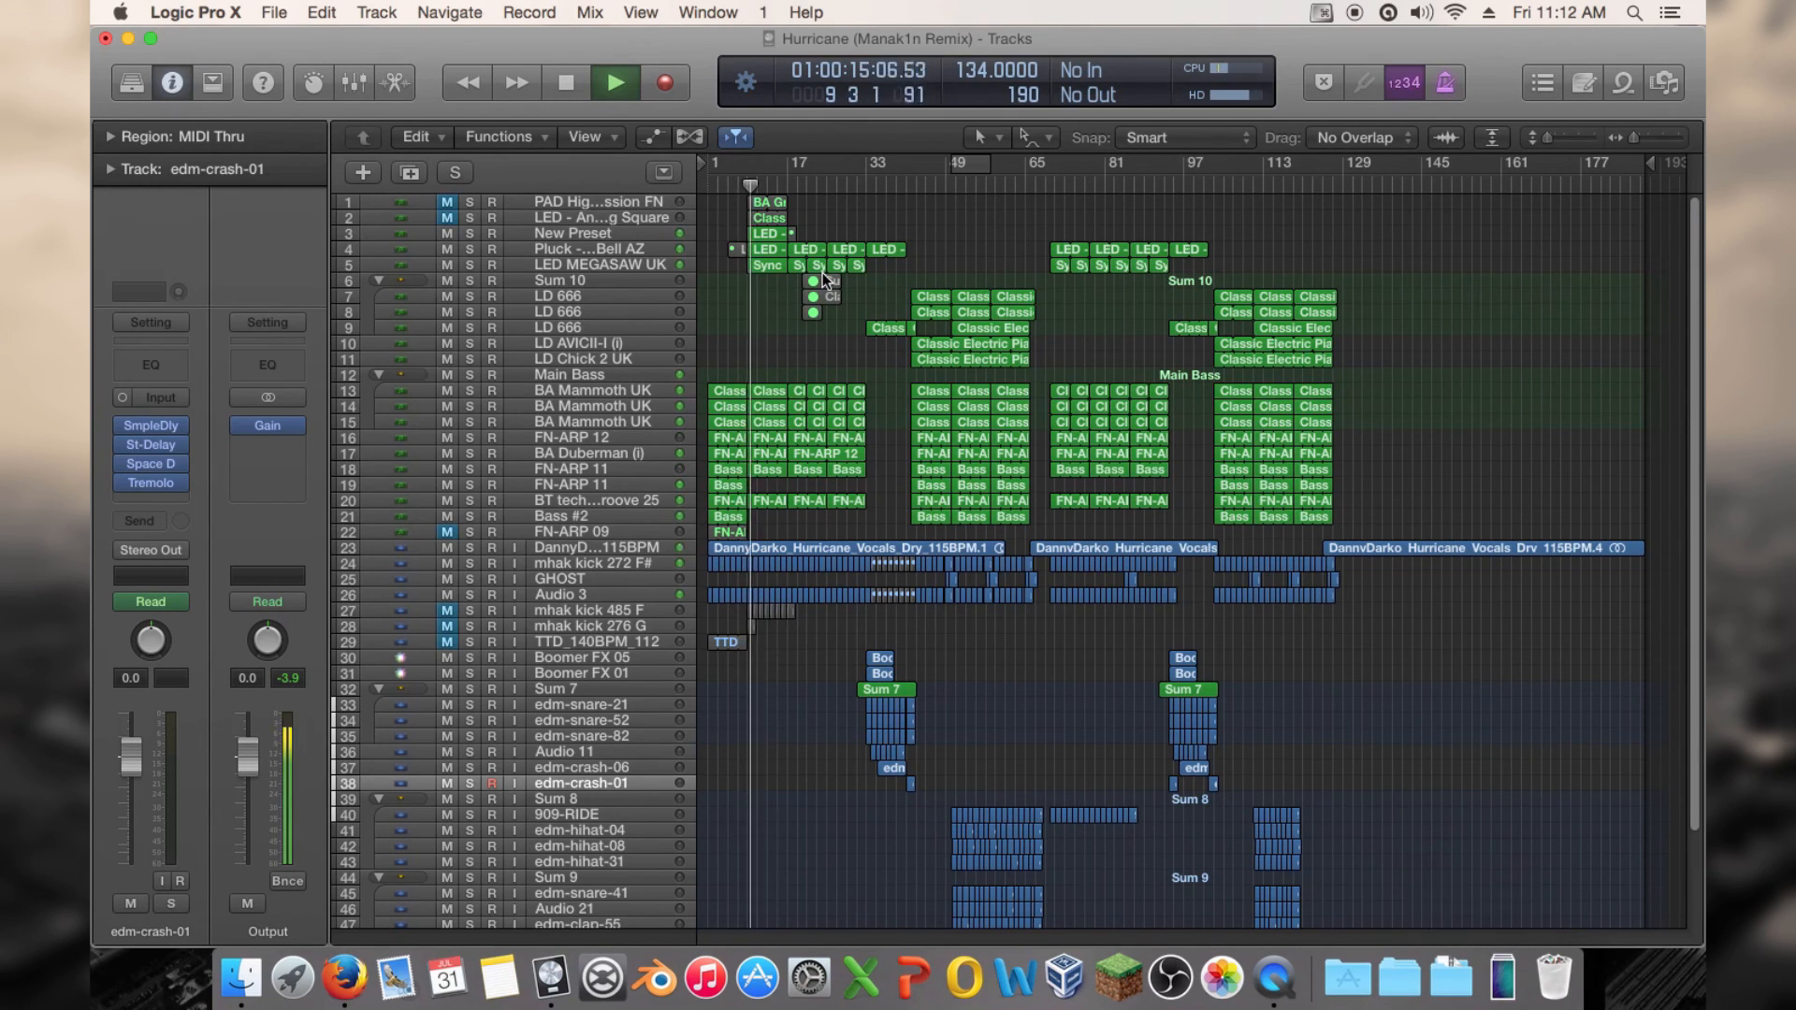
click(864, 187)
key(a)
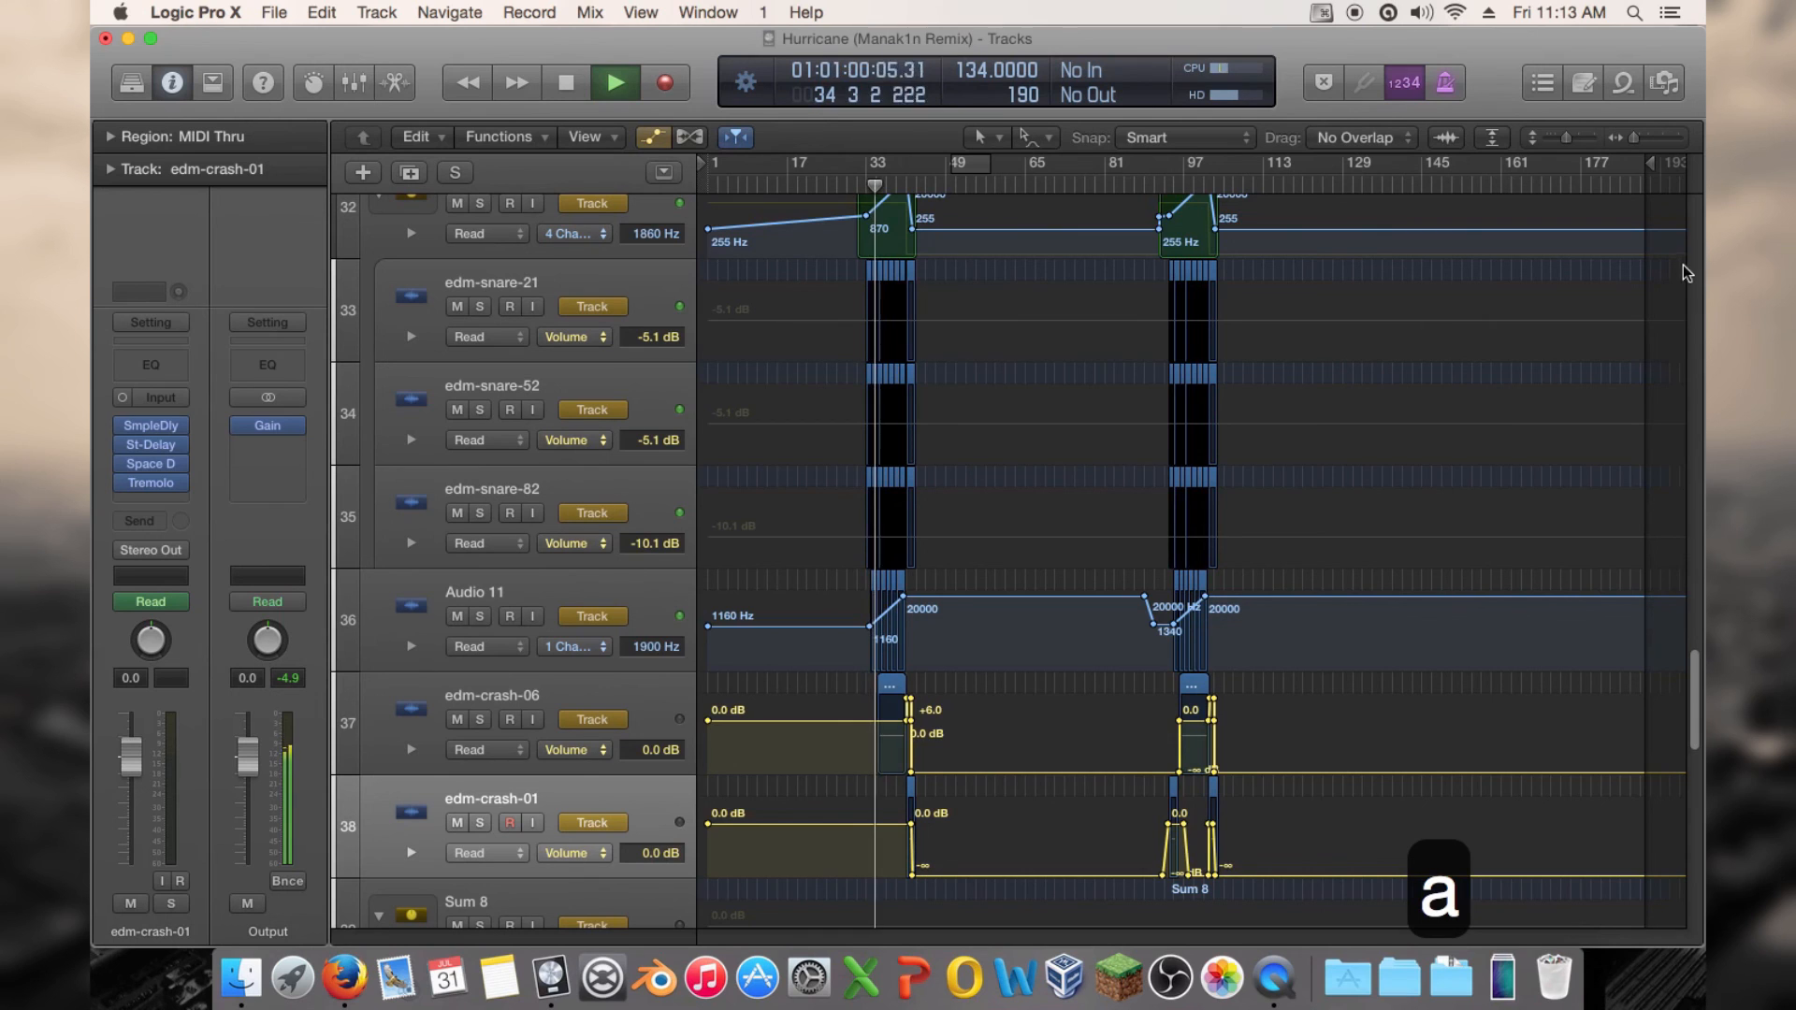
drag(1636, 138, 1655, 140)
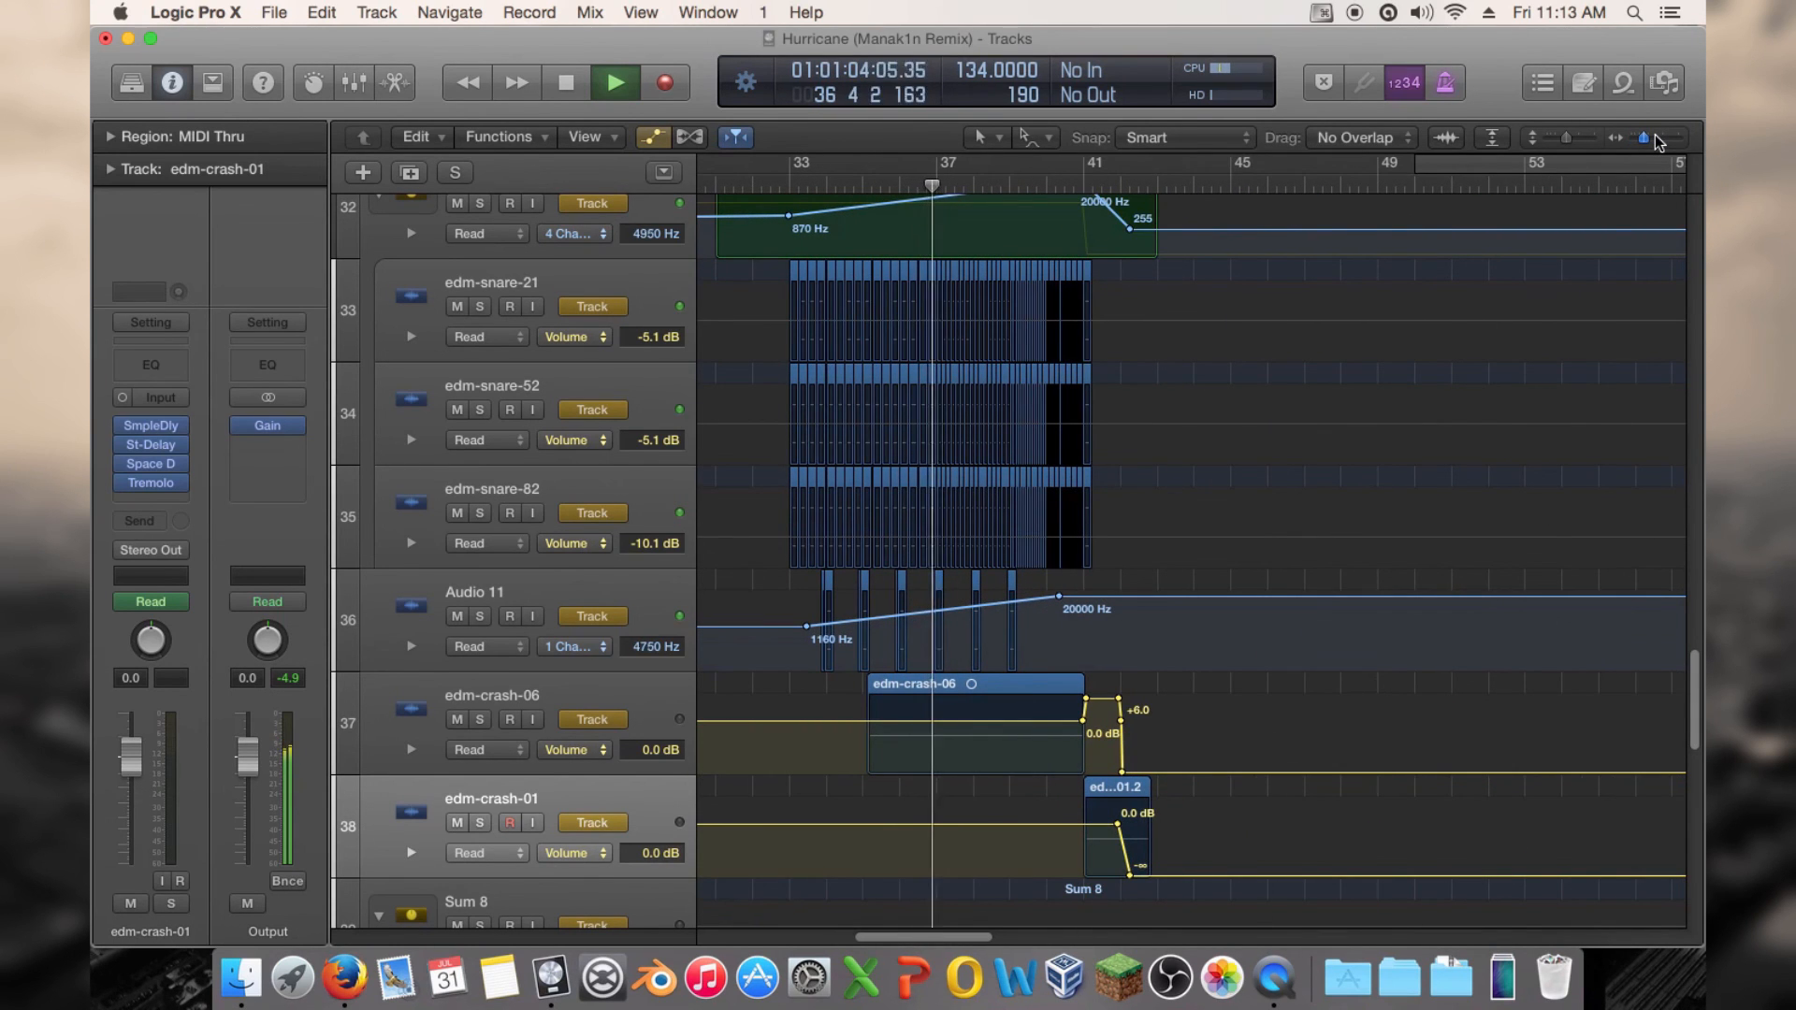
drag(1656, 141, 1643, 138)
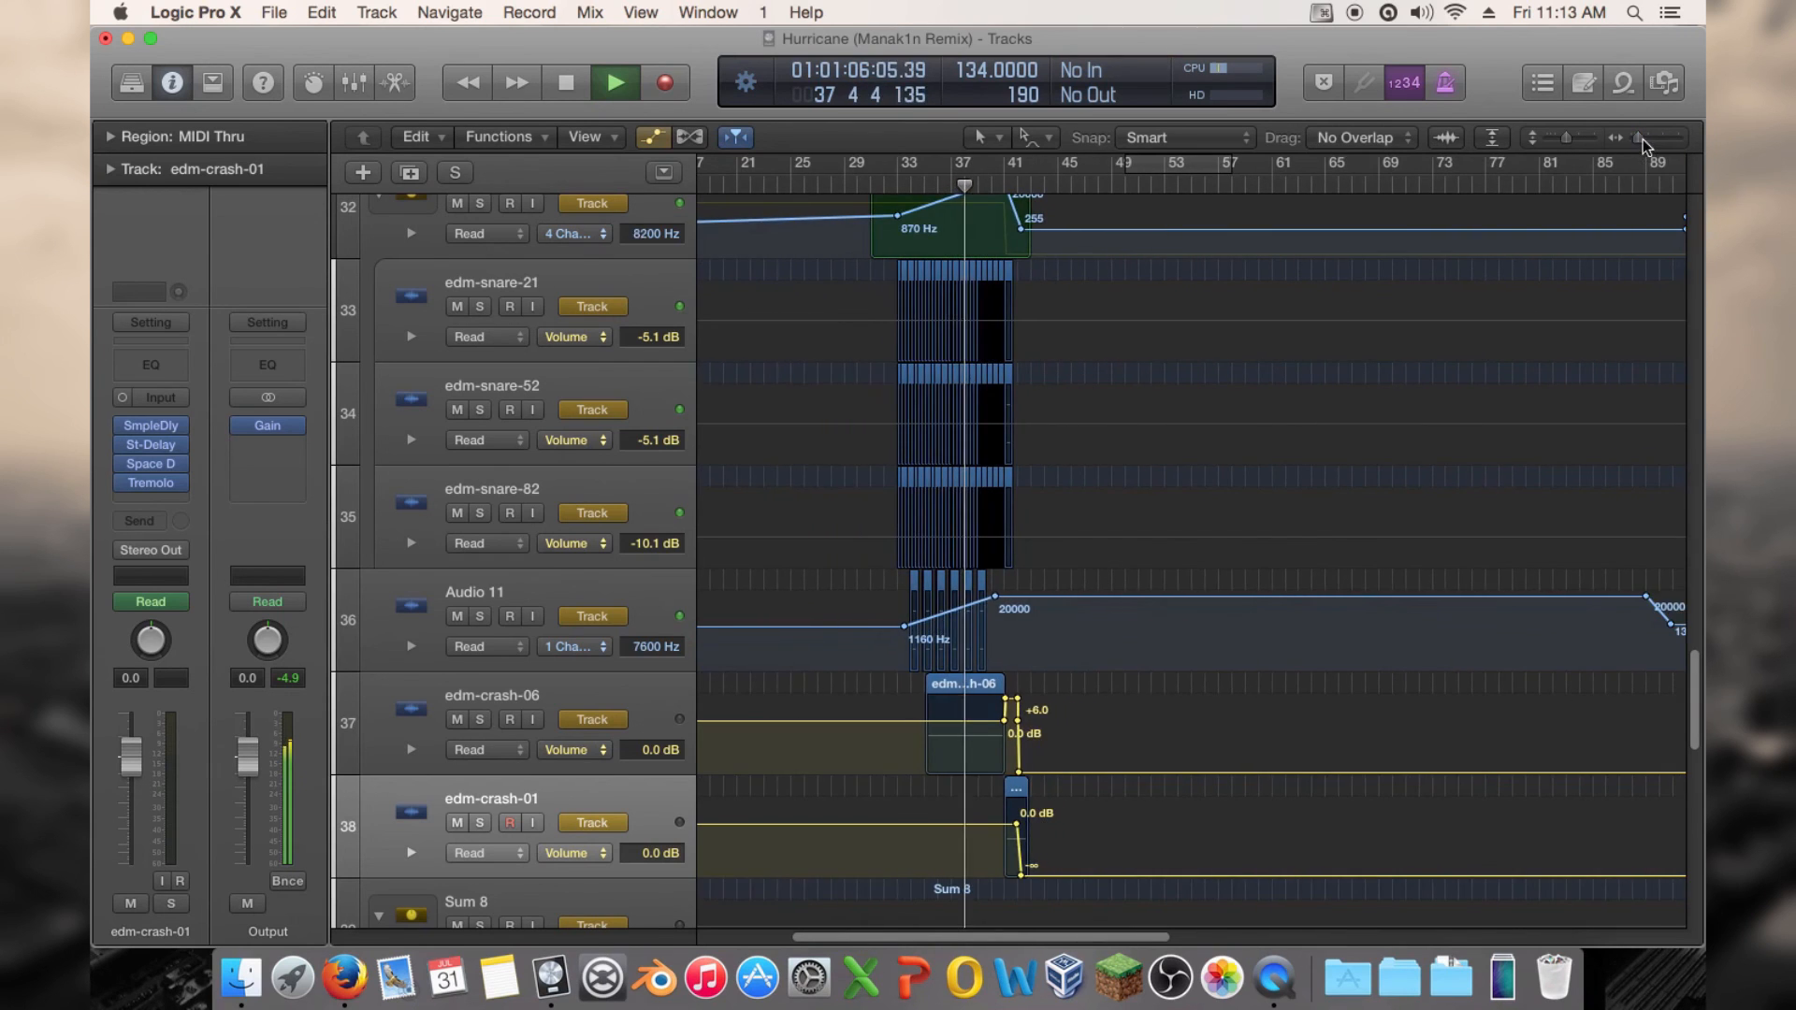
key(a)
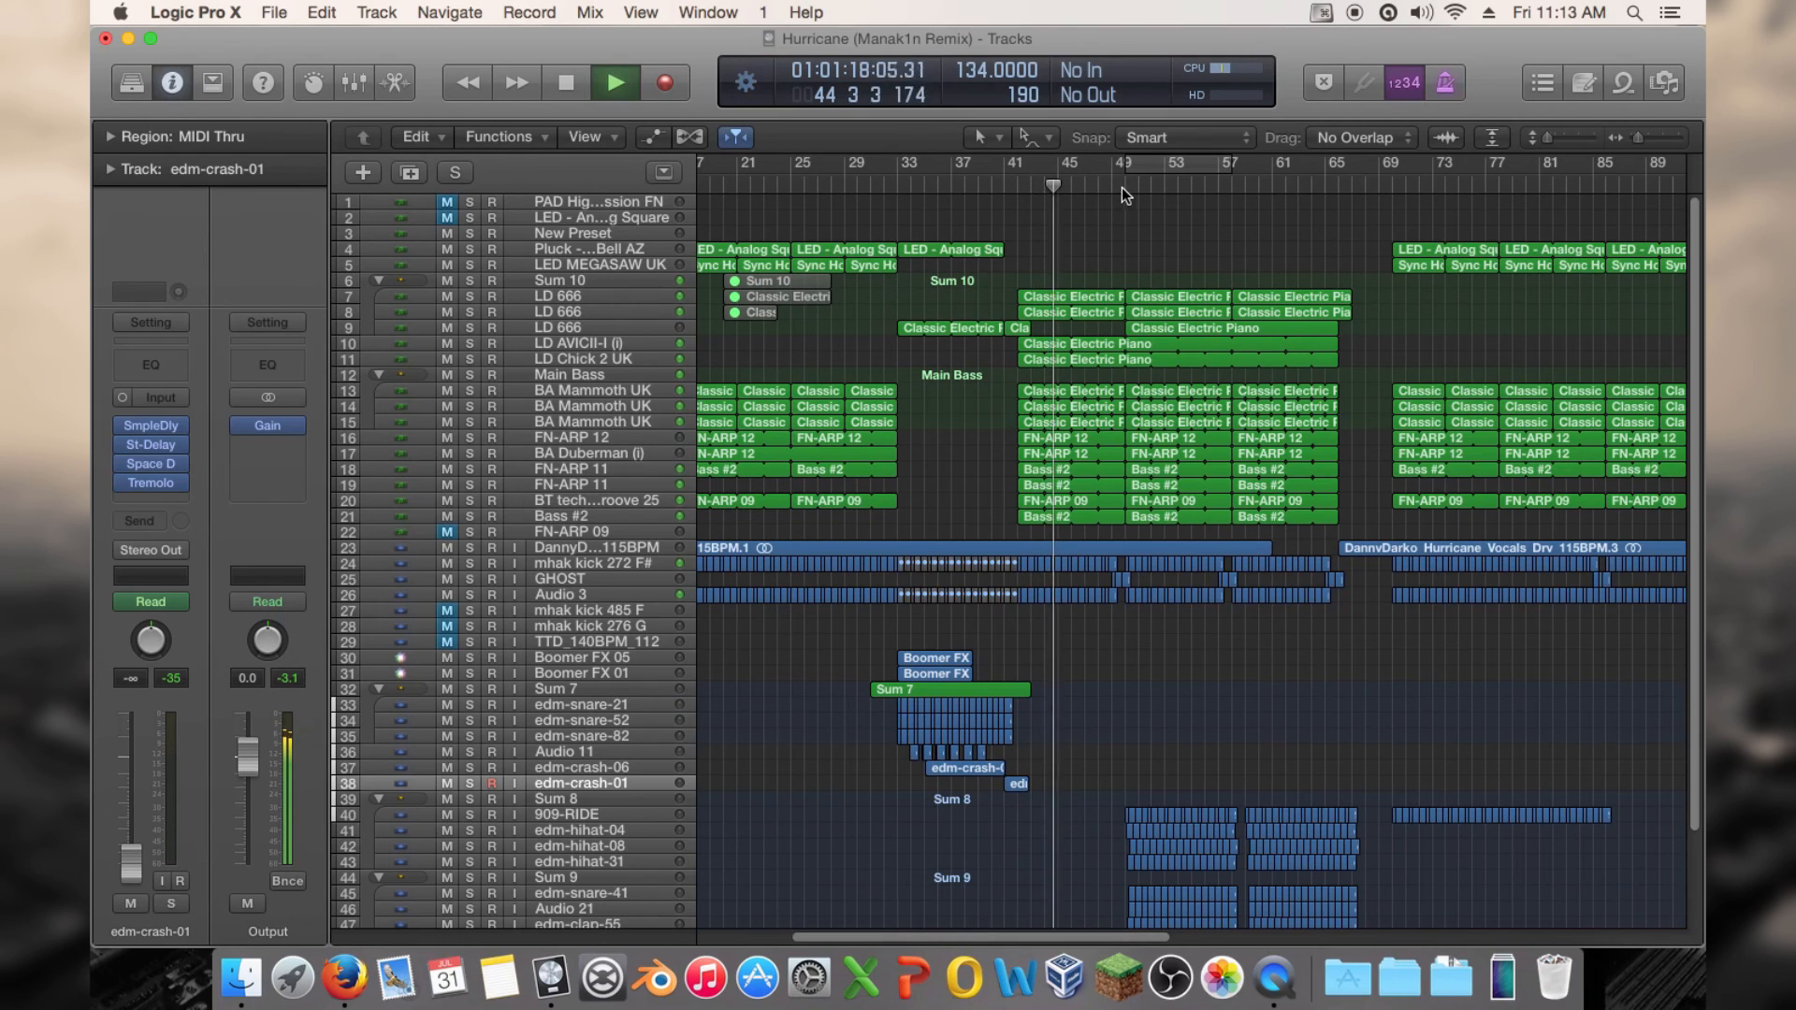
key(space)
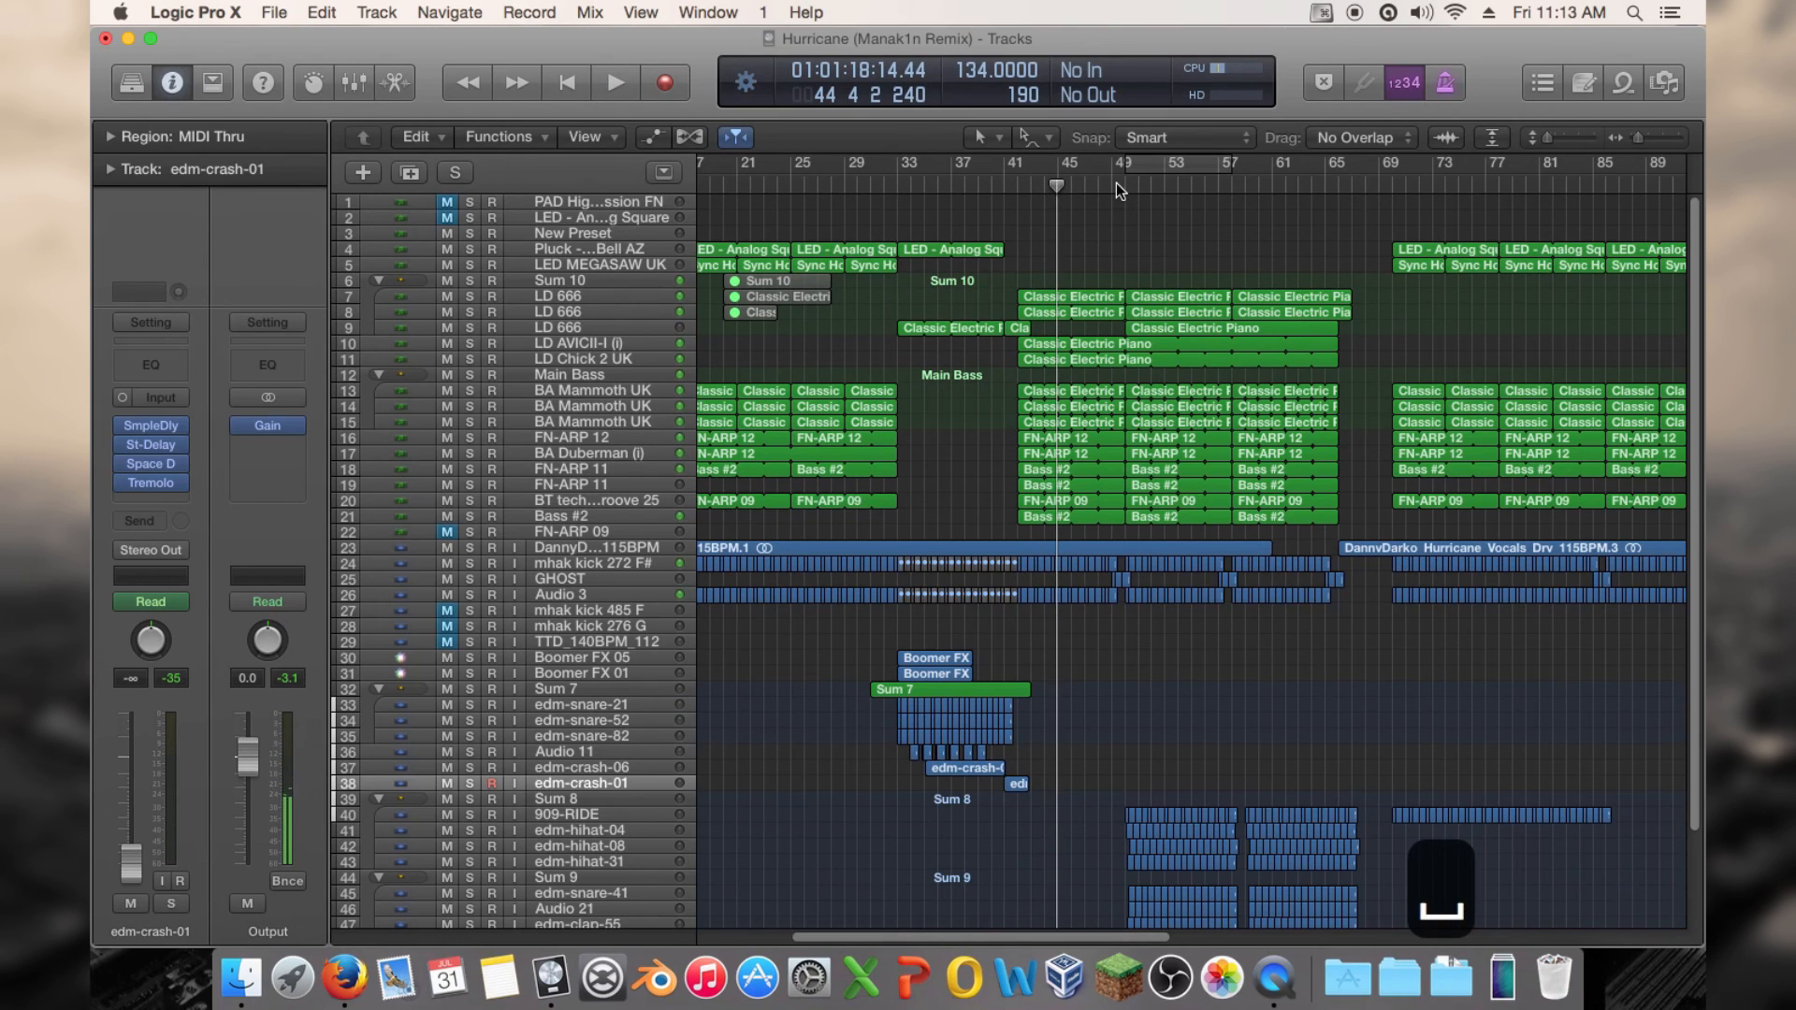
Play the second half of the first drop from bar 49, following the hi-hat and clap regions
click(1115, 182)
key(space)
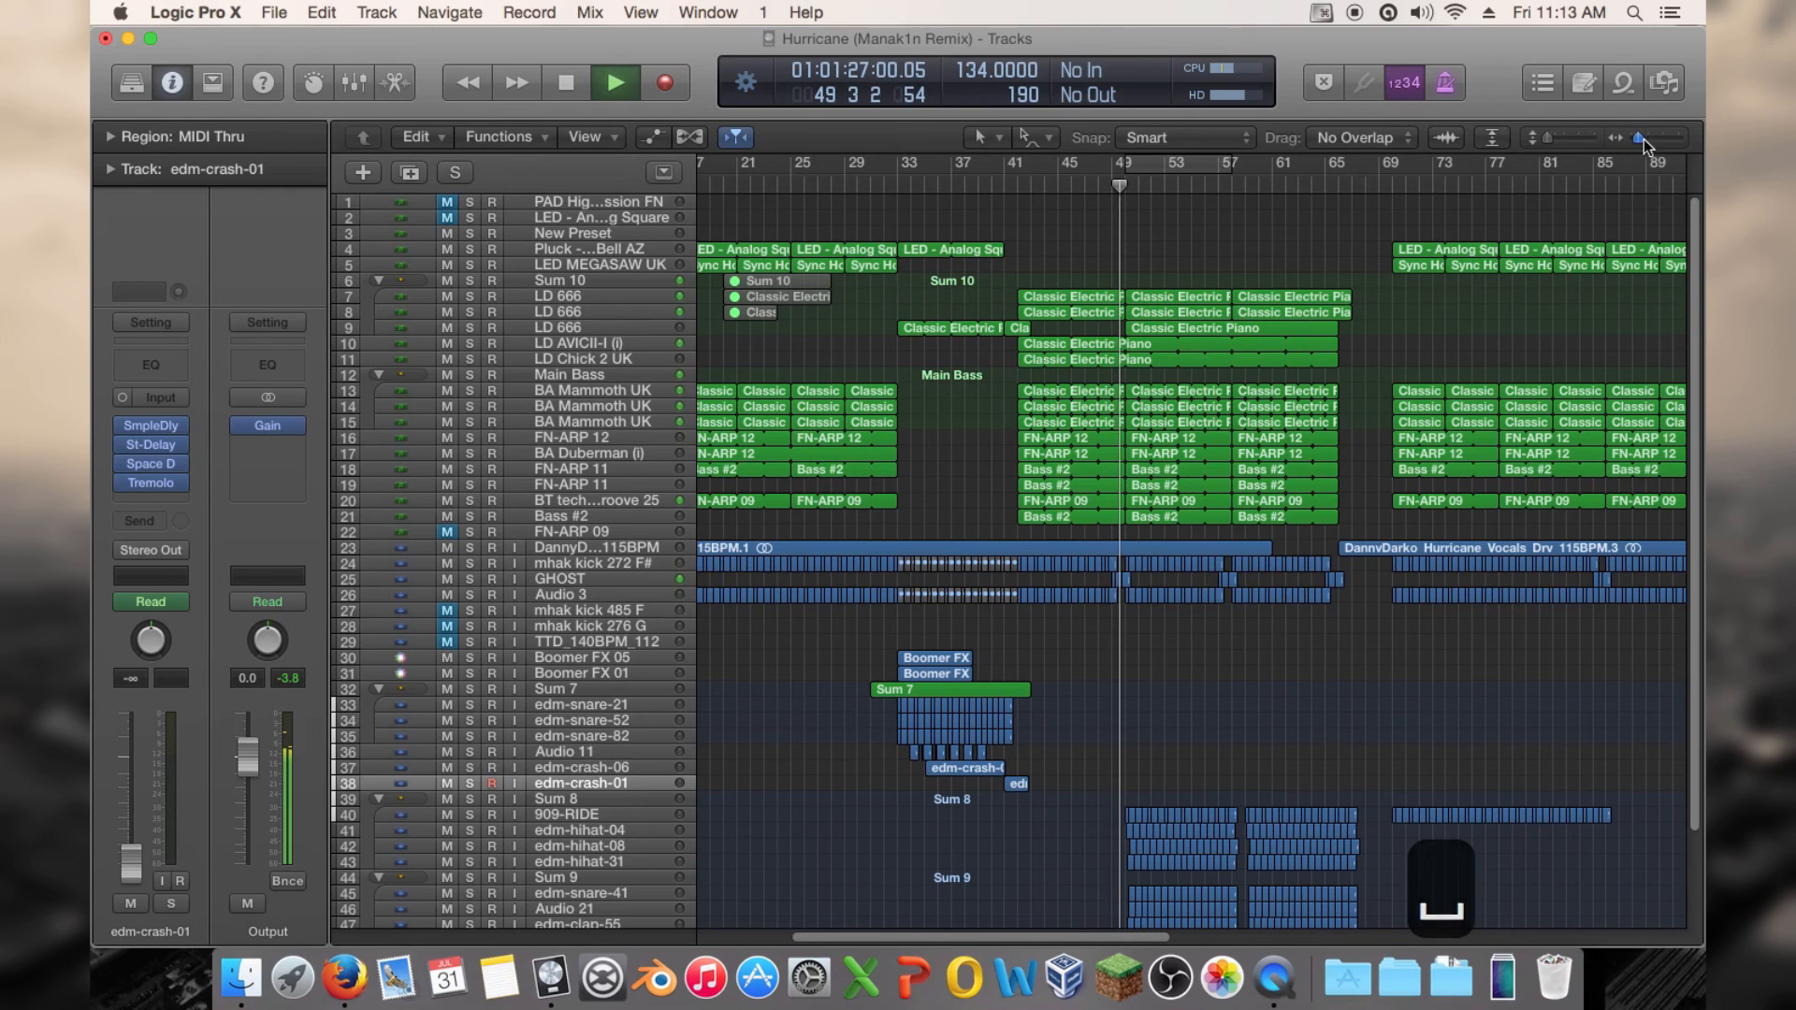
drag(1639, 139, 1649, 139)
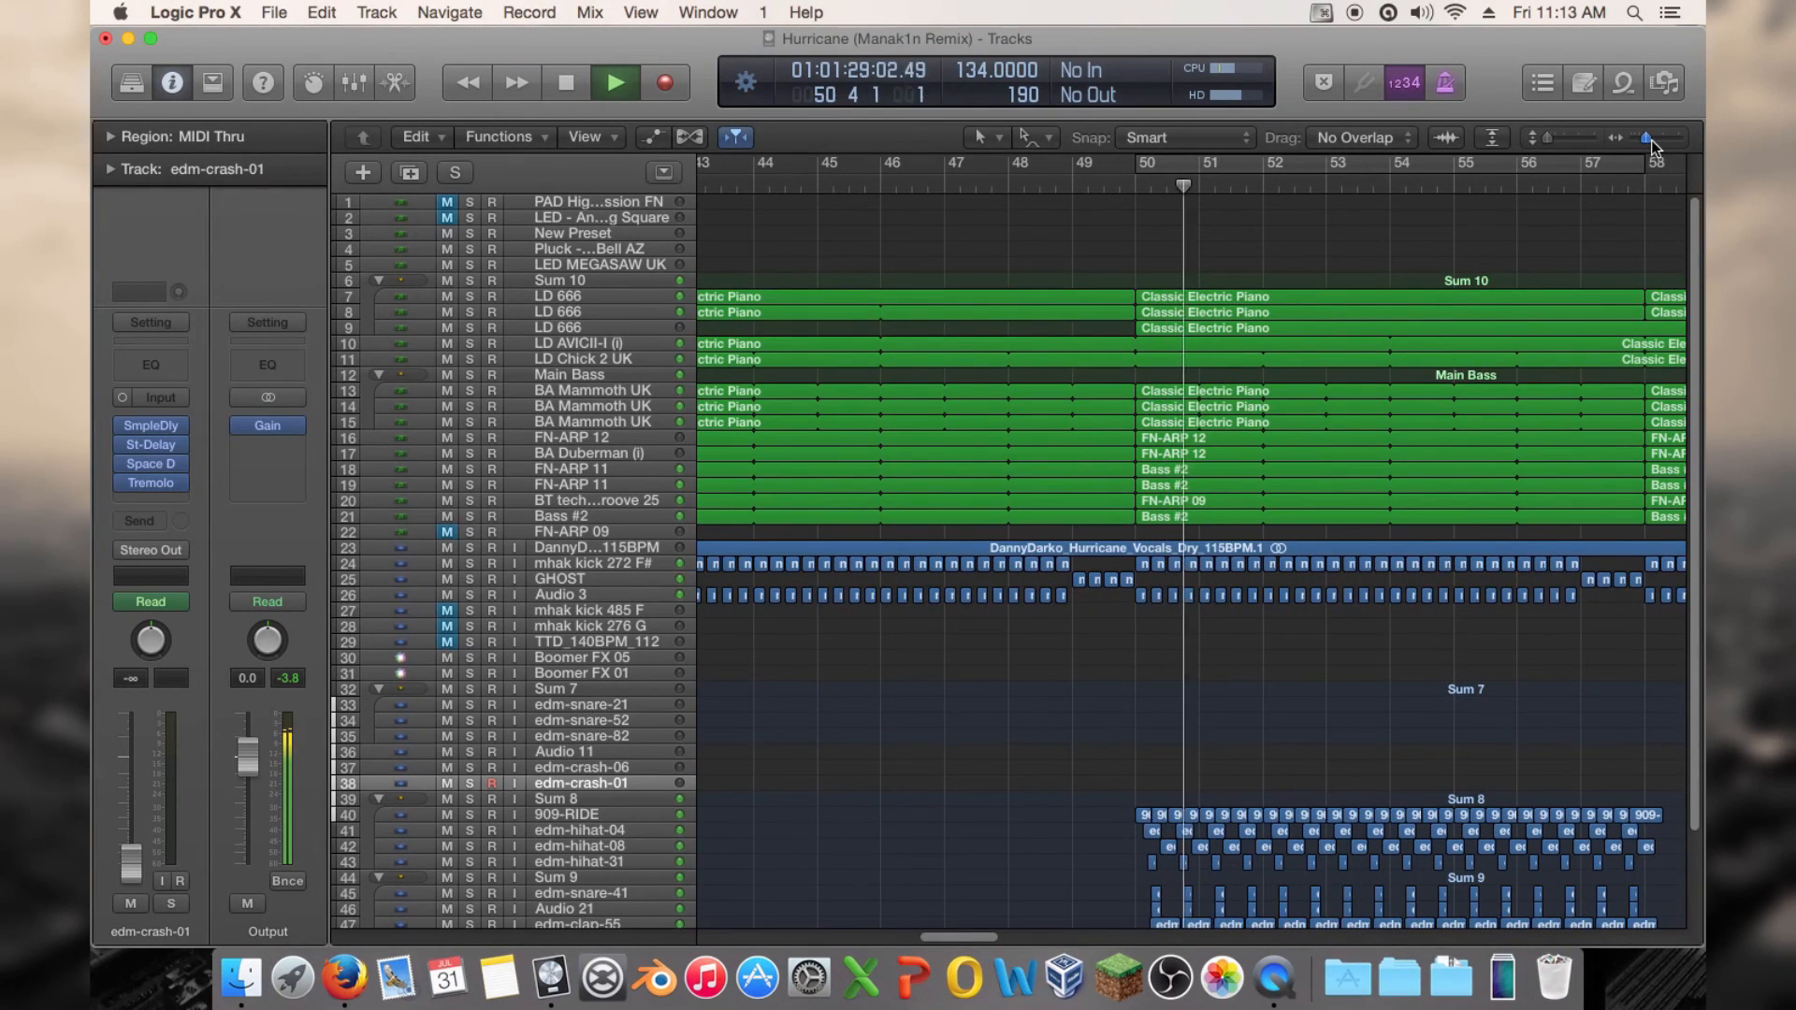
drag(1652, 139, 1659, 137)
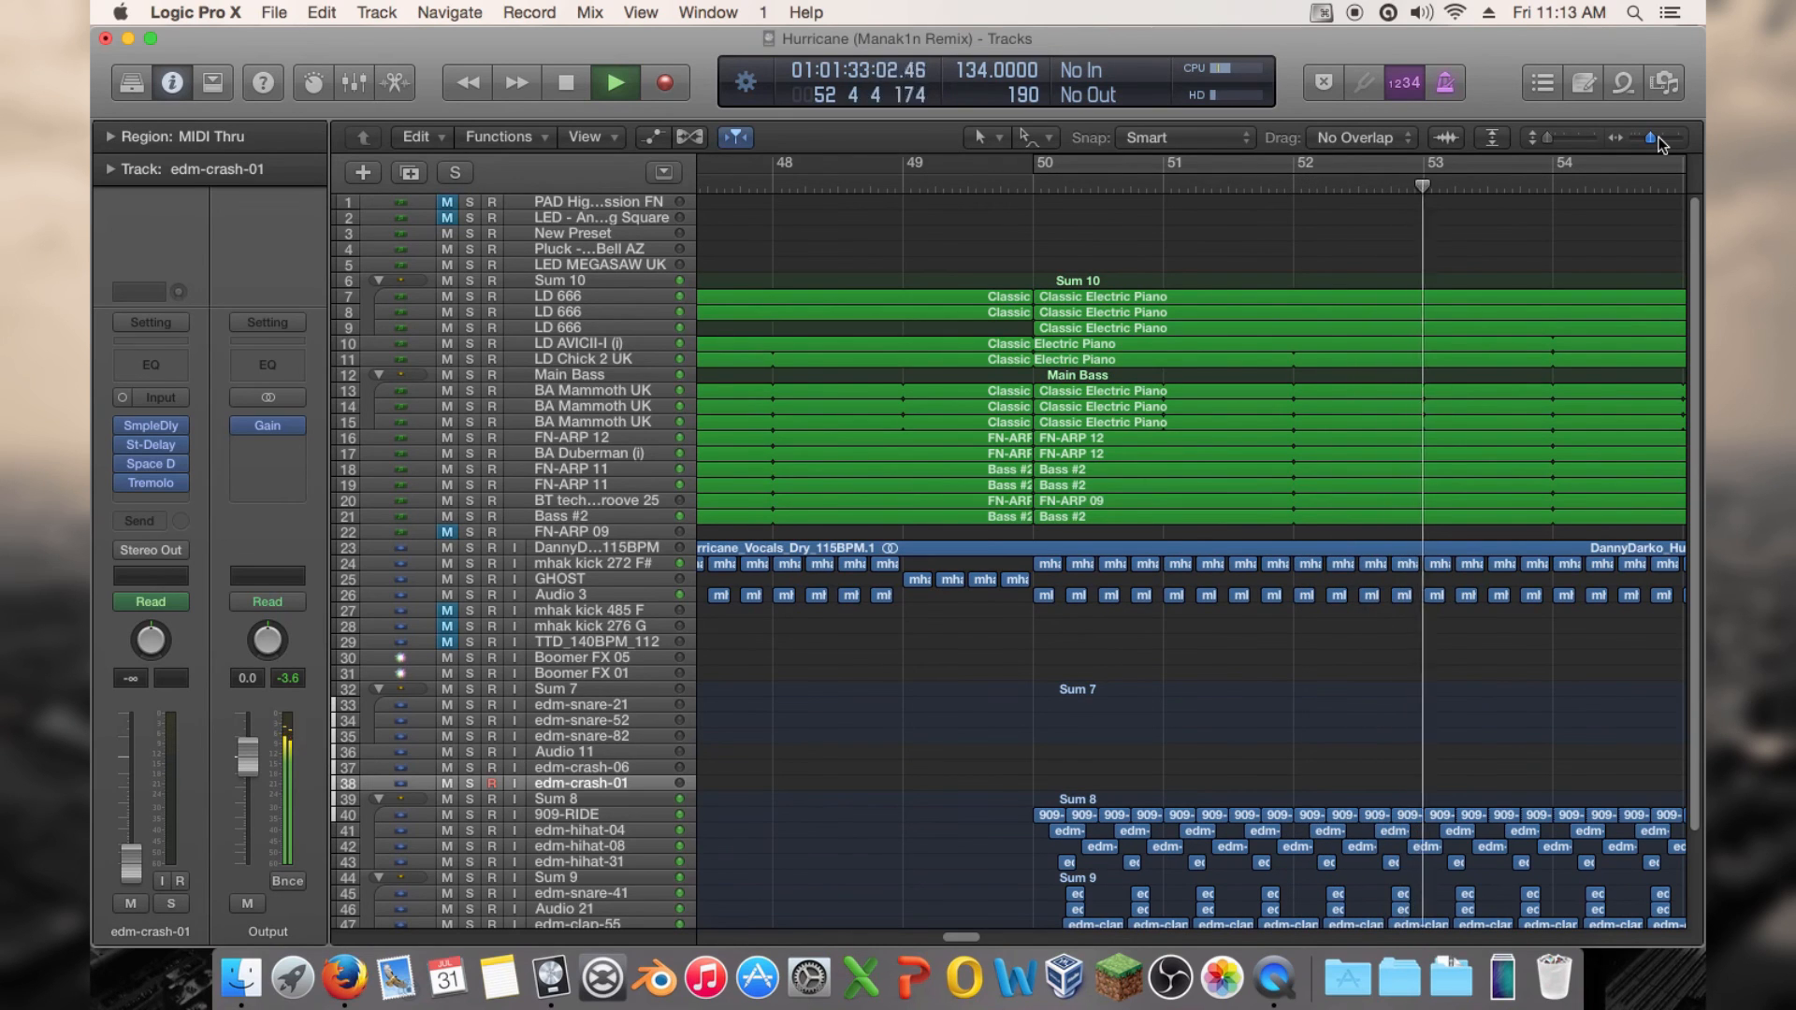
scroll(1524, 325, down, 3)
key(space)
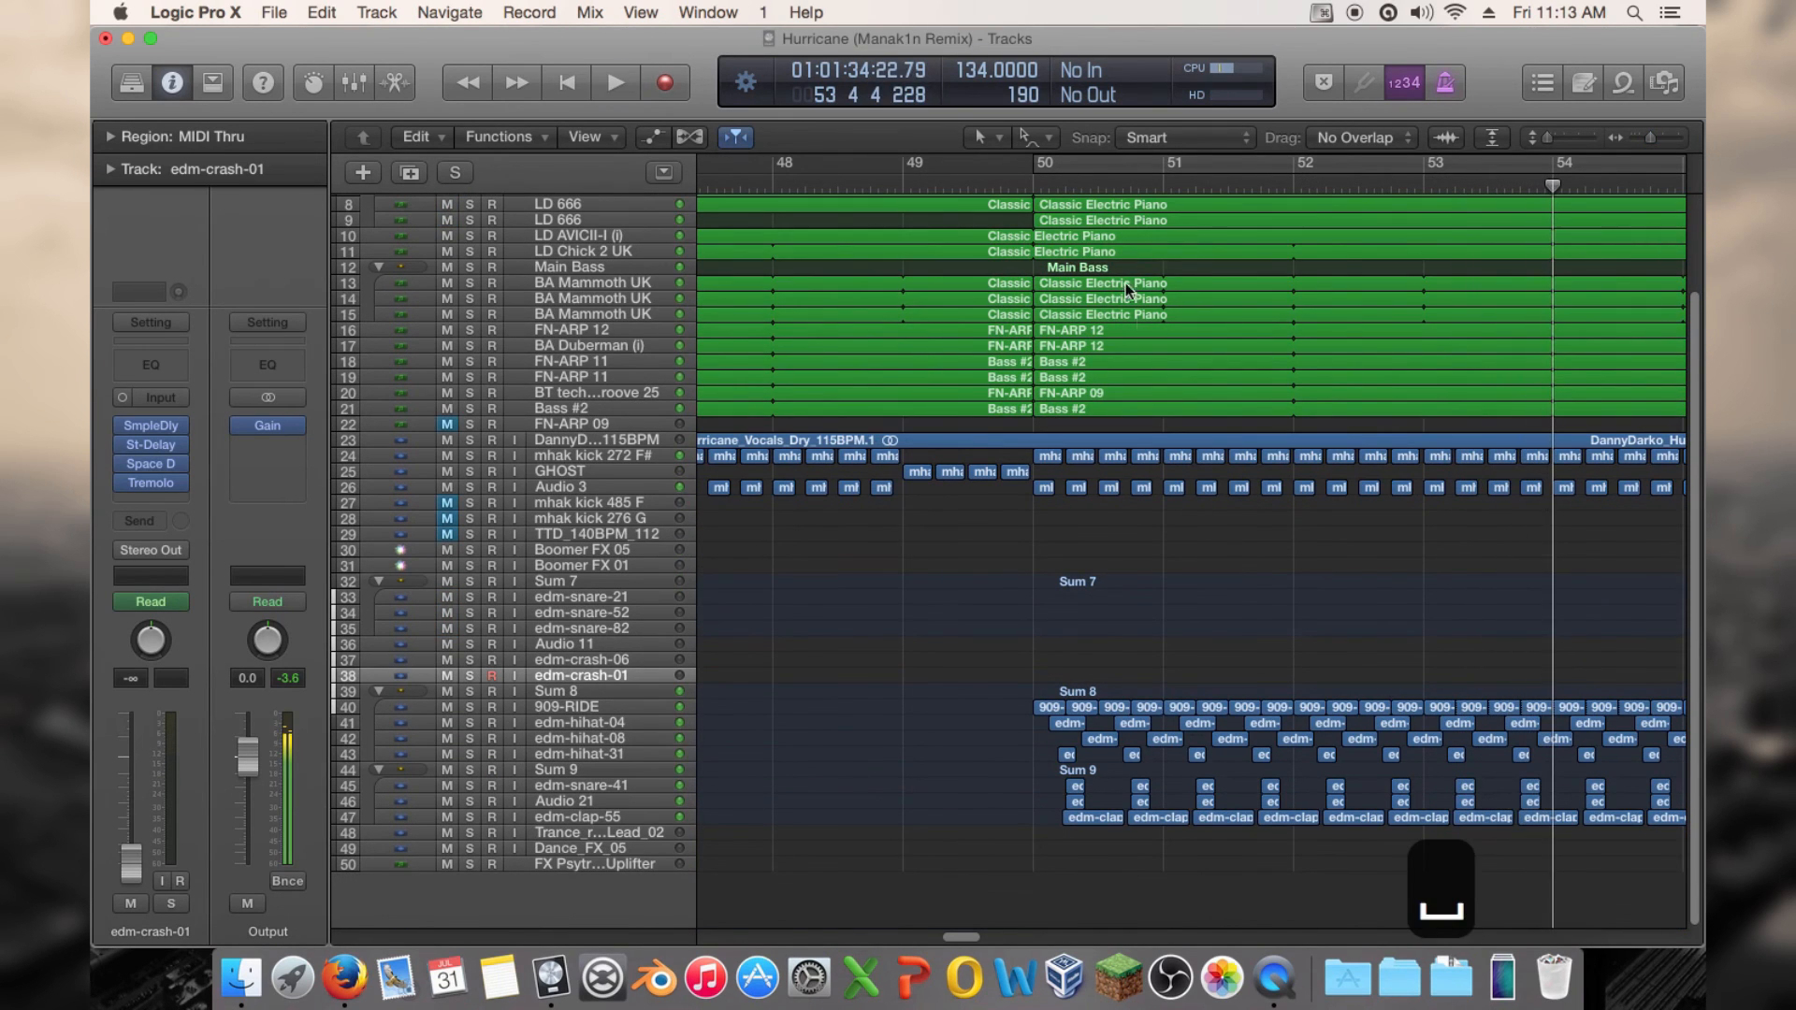
Examine the edm-clap-55 regions from bar 50 beside the snare layers, briefly viewing the track automation
drag(1025, 186, 1064, 188)
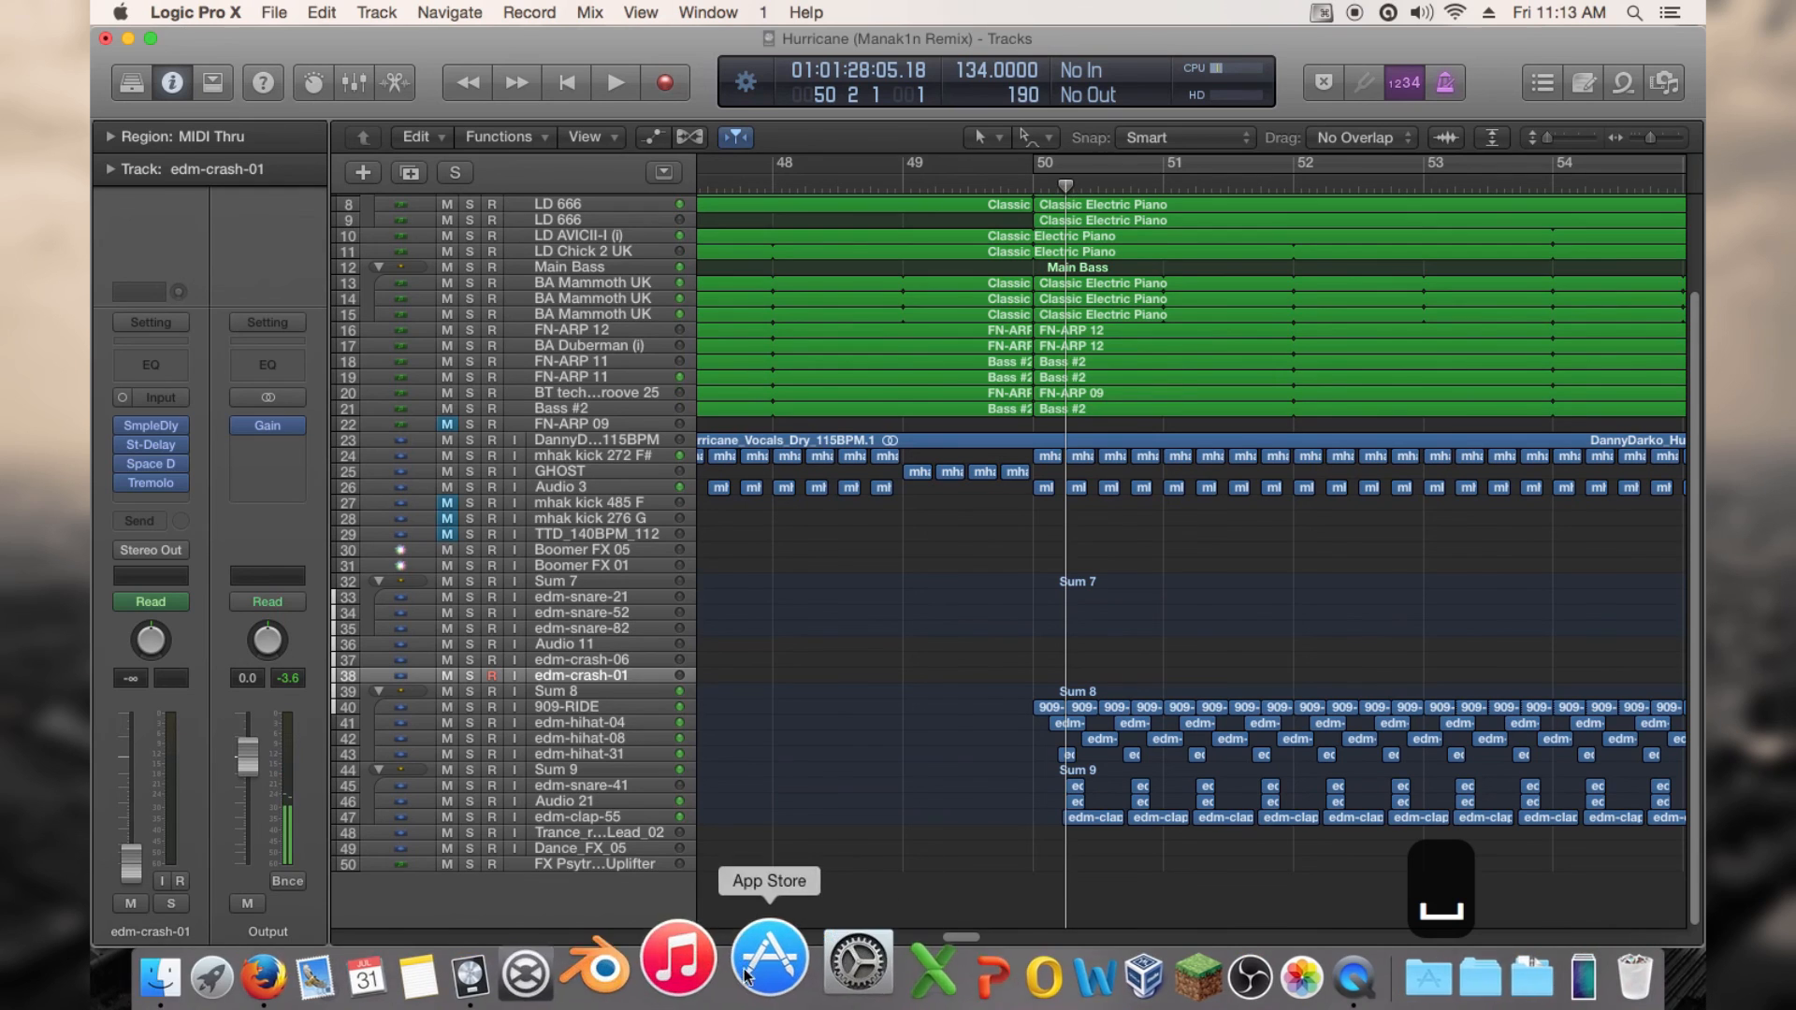
click(599, 837)
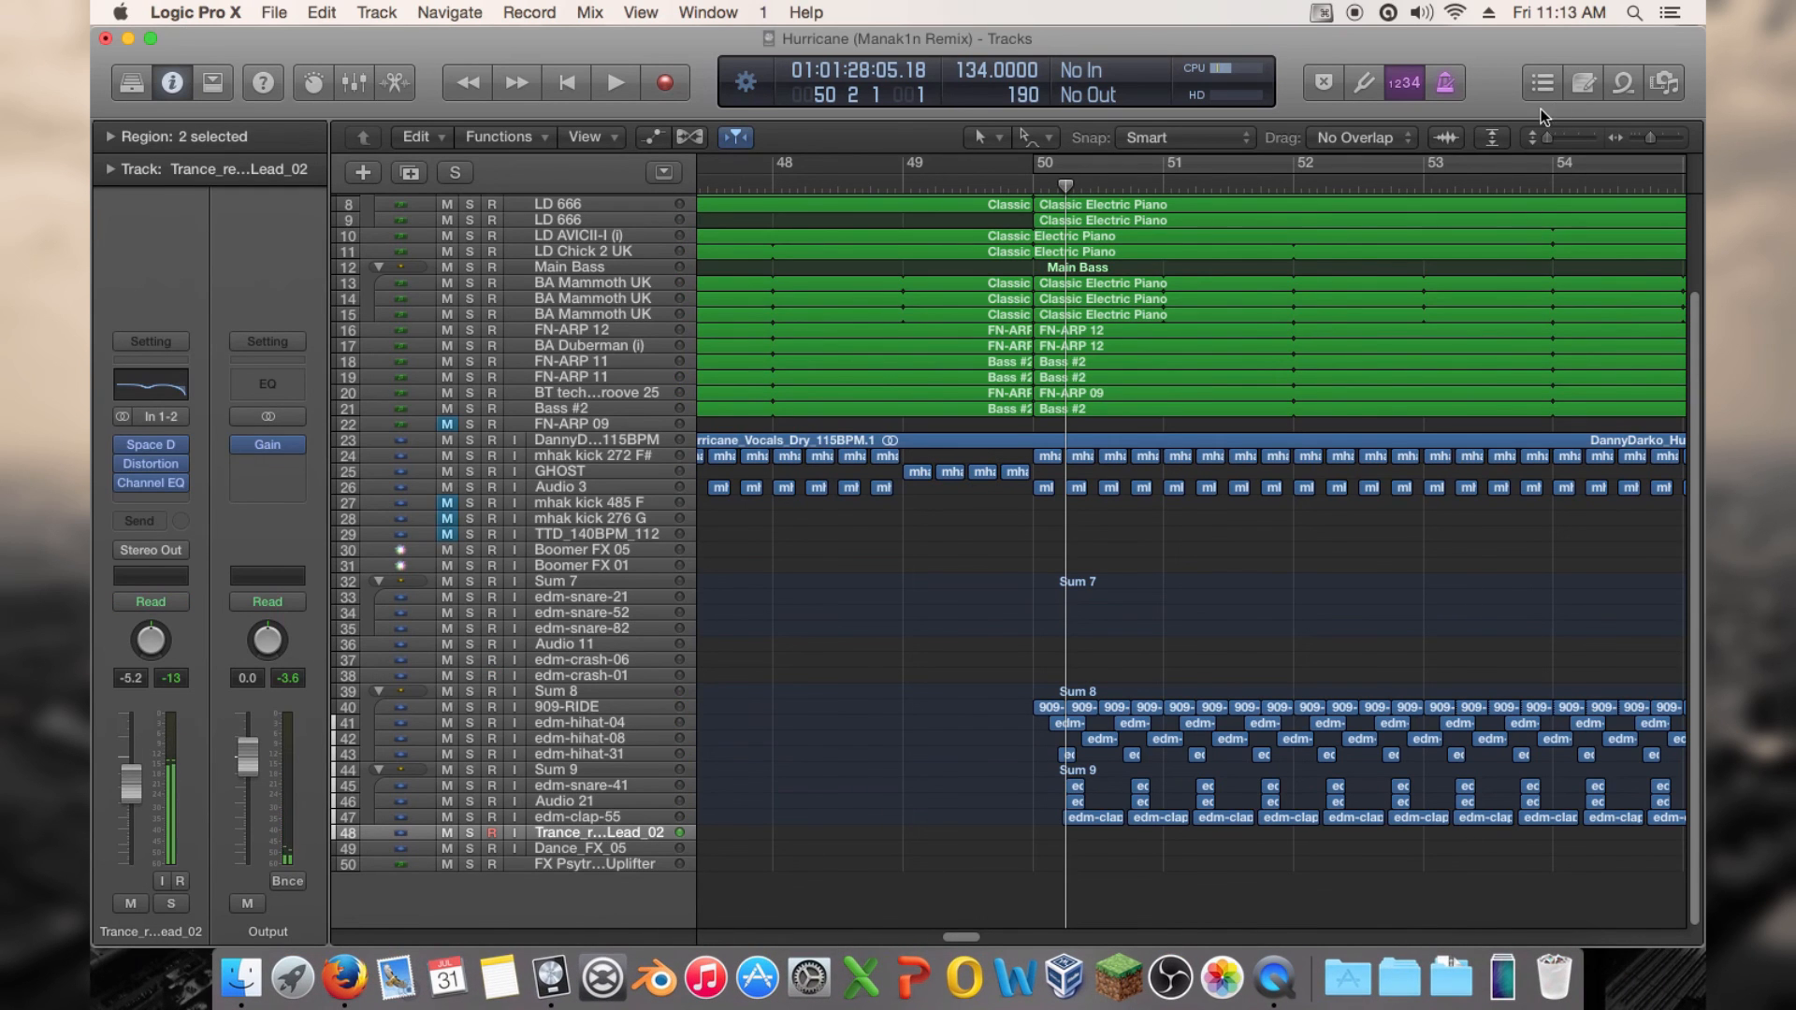
drag(1547, 138, 1570, 132)
click(580, 726)
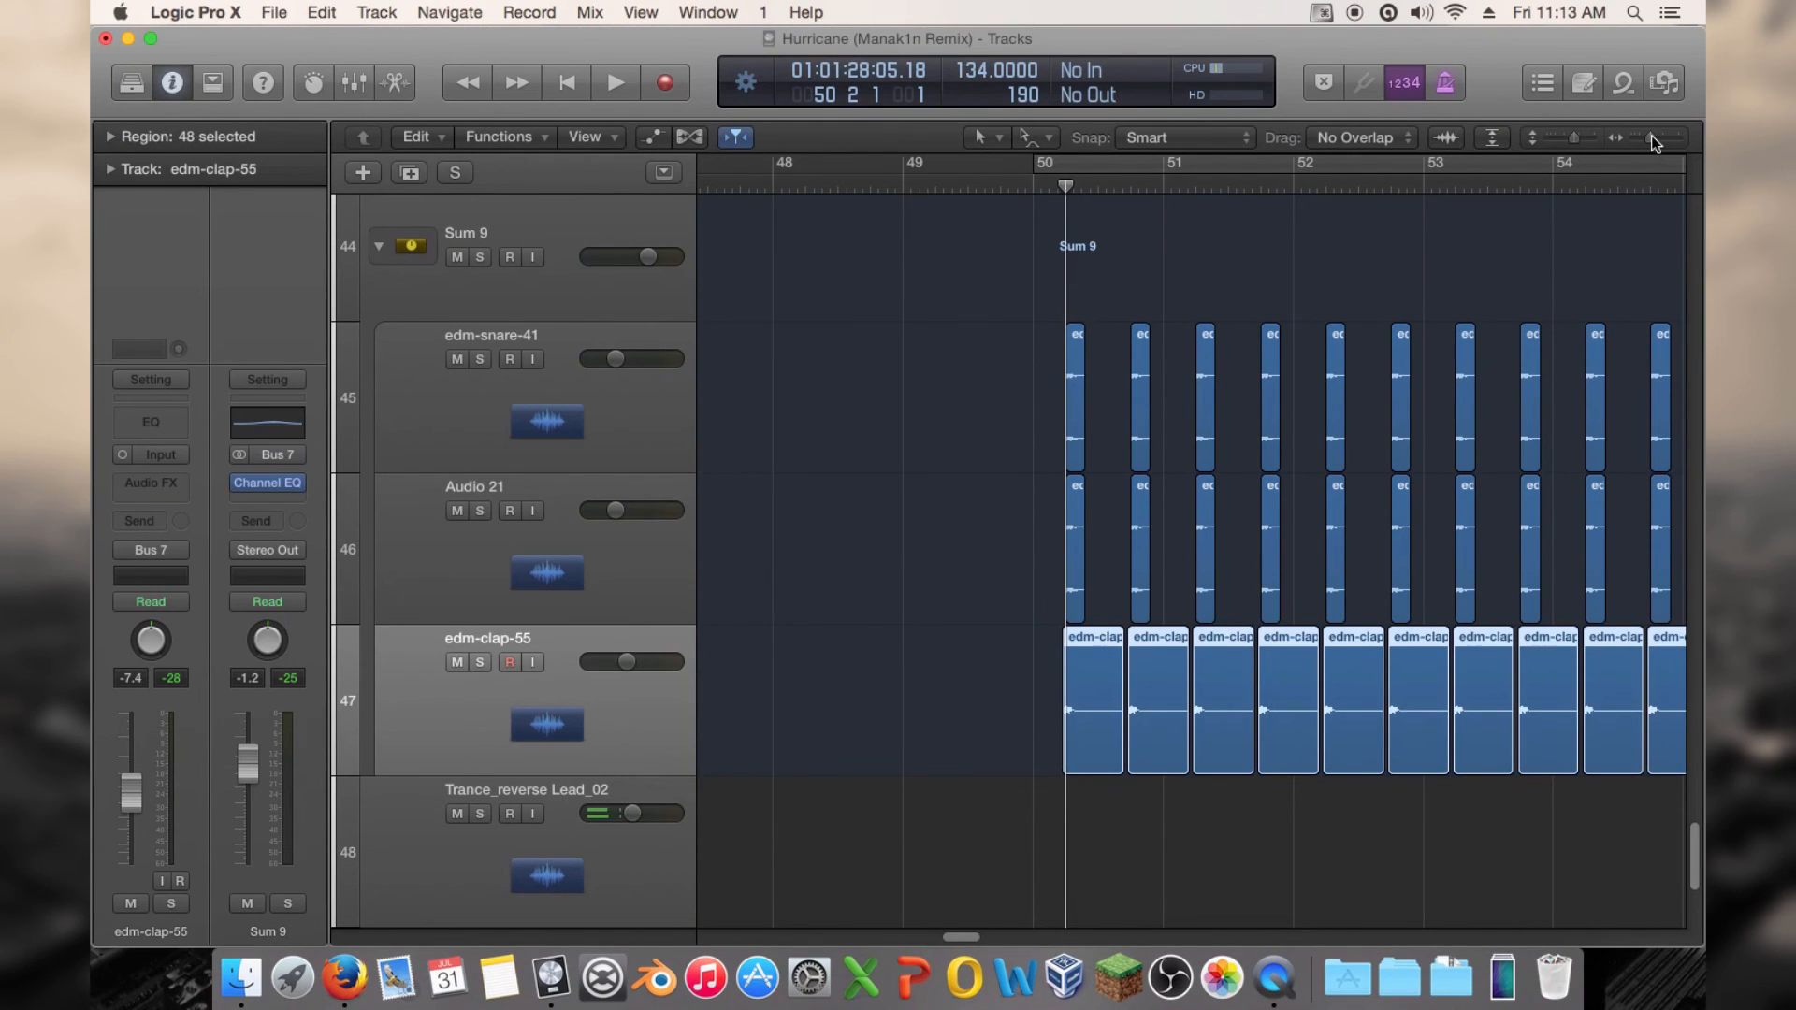
drag(1652, 138, 1538, 154)
key(a)
key(a)
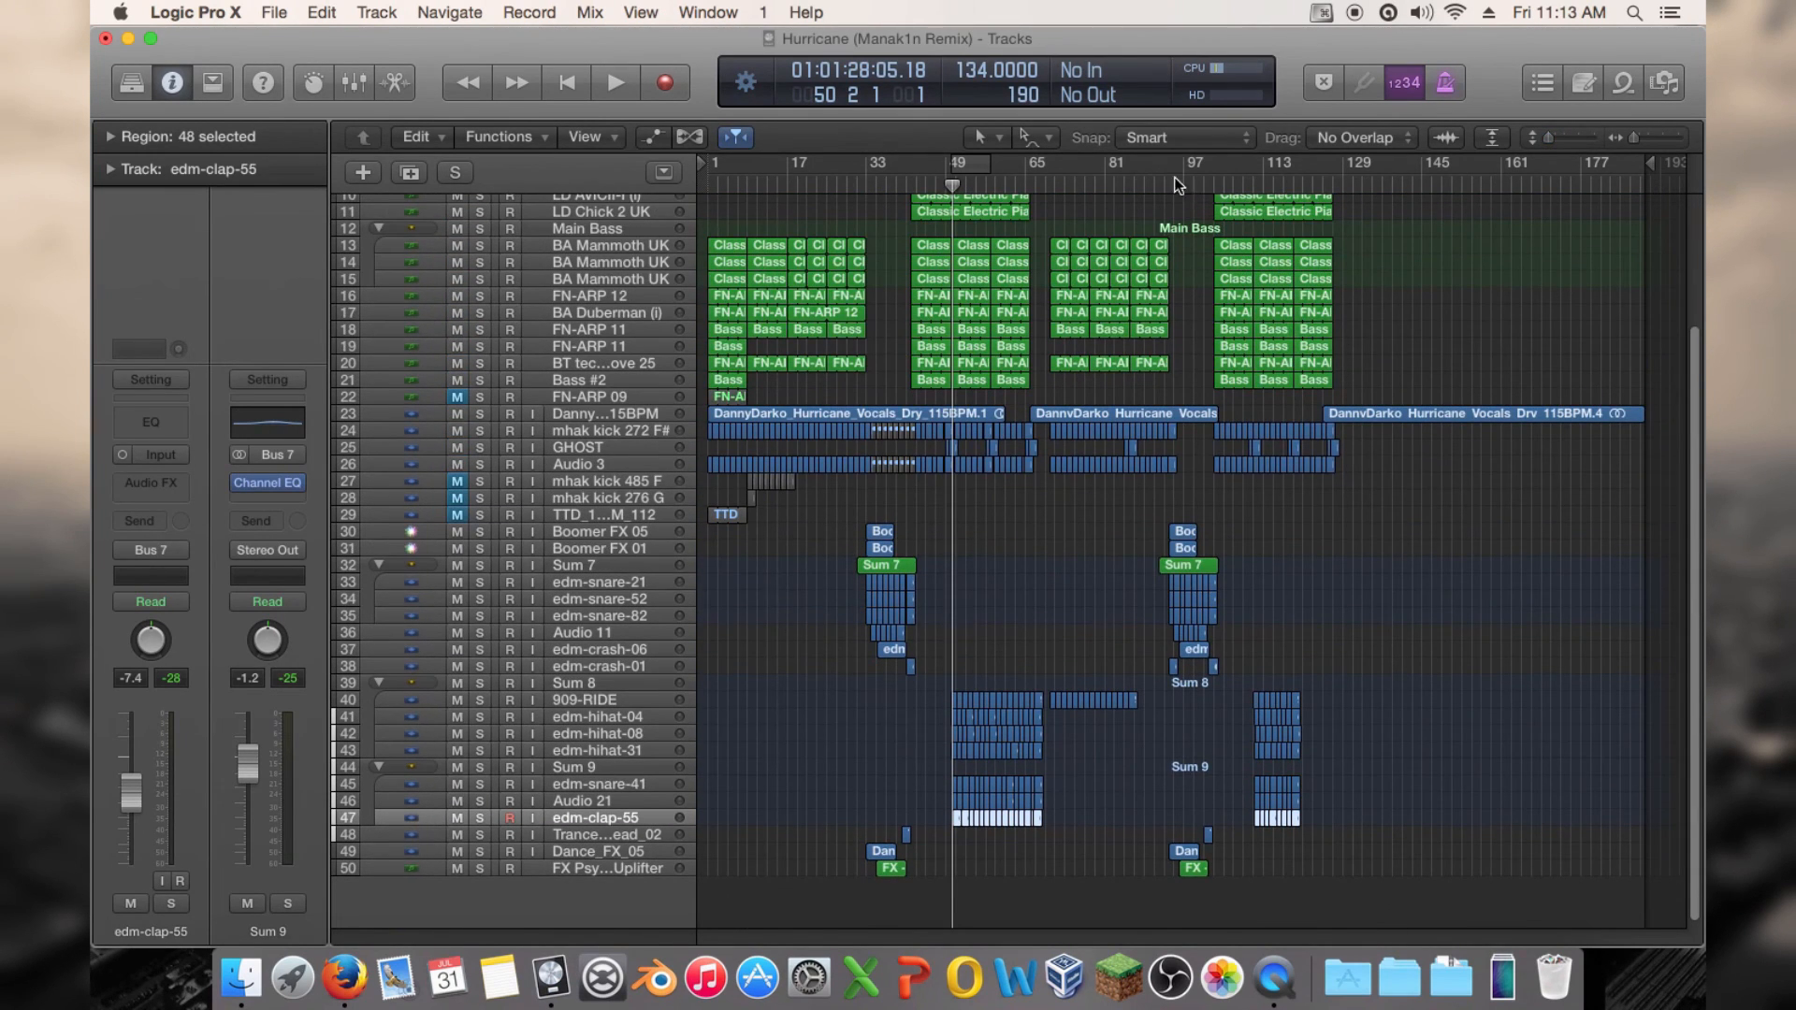
Play the start of the second drop, then return the playhead to bar 1 with no regions selected
click(1210, 187)
key(space)
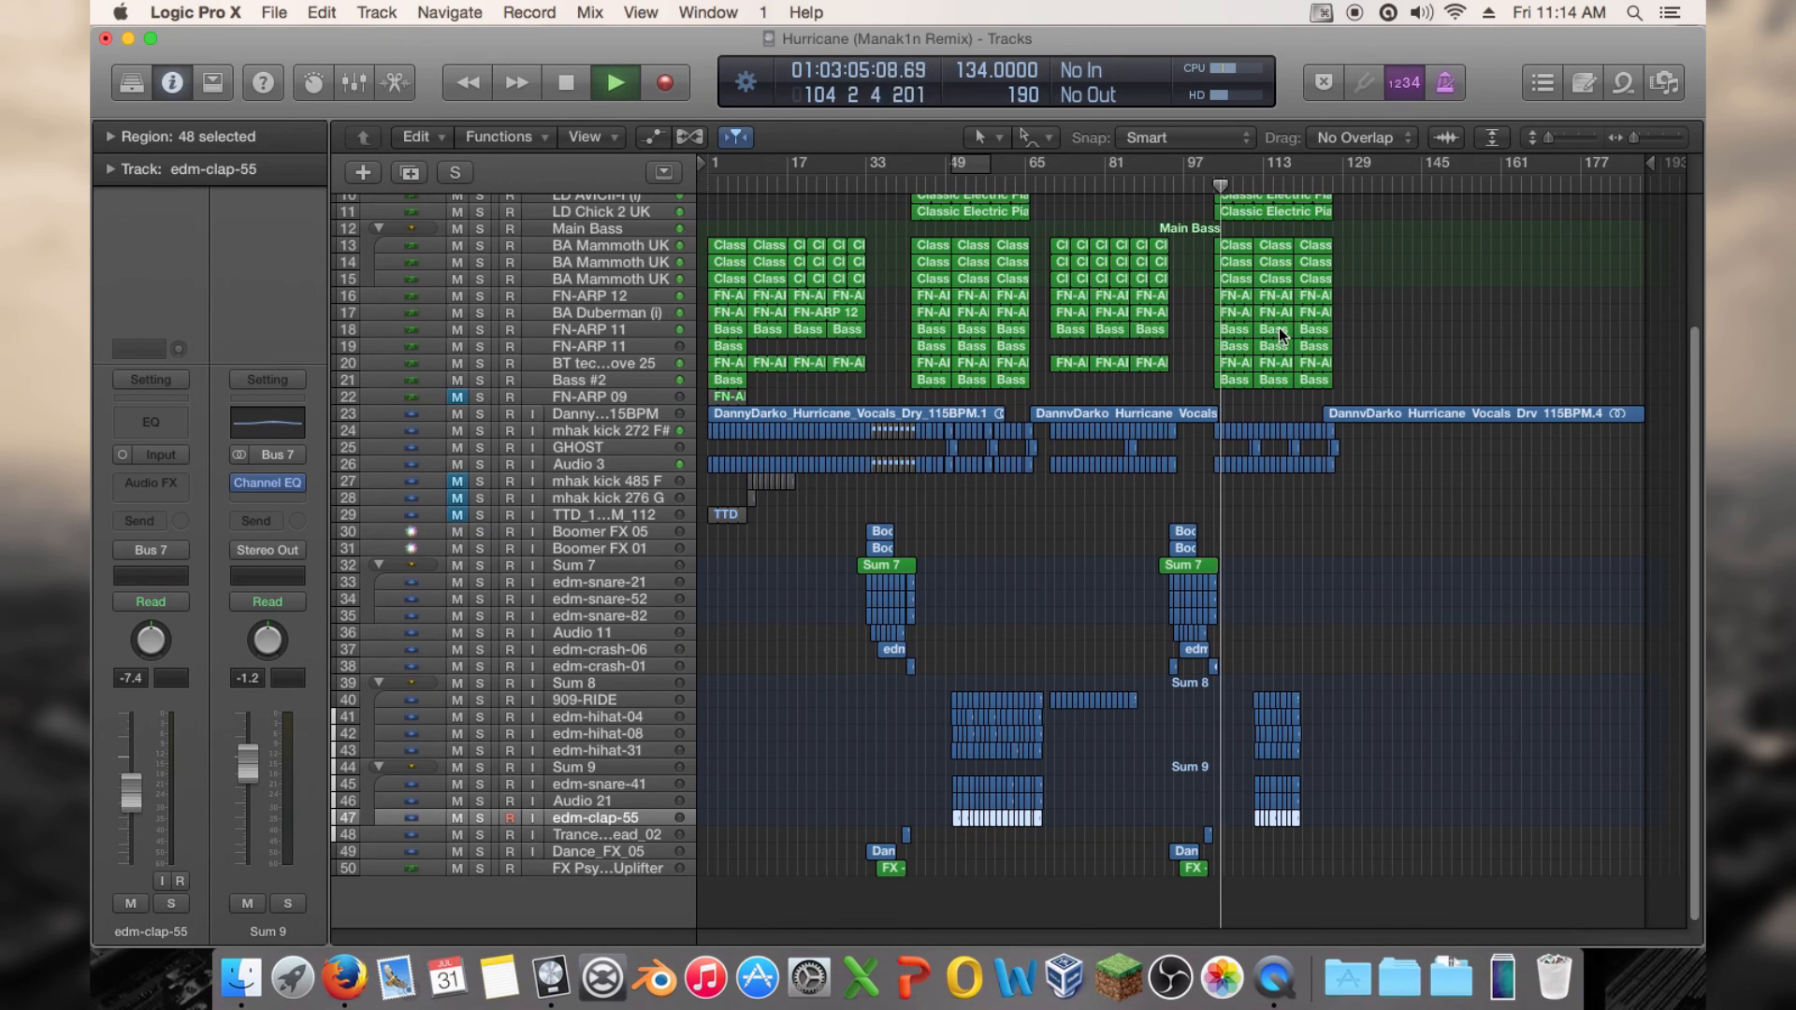
key(space)
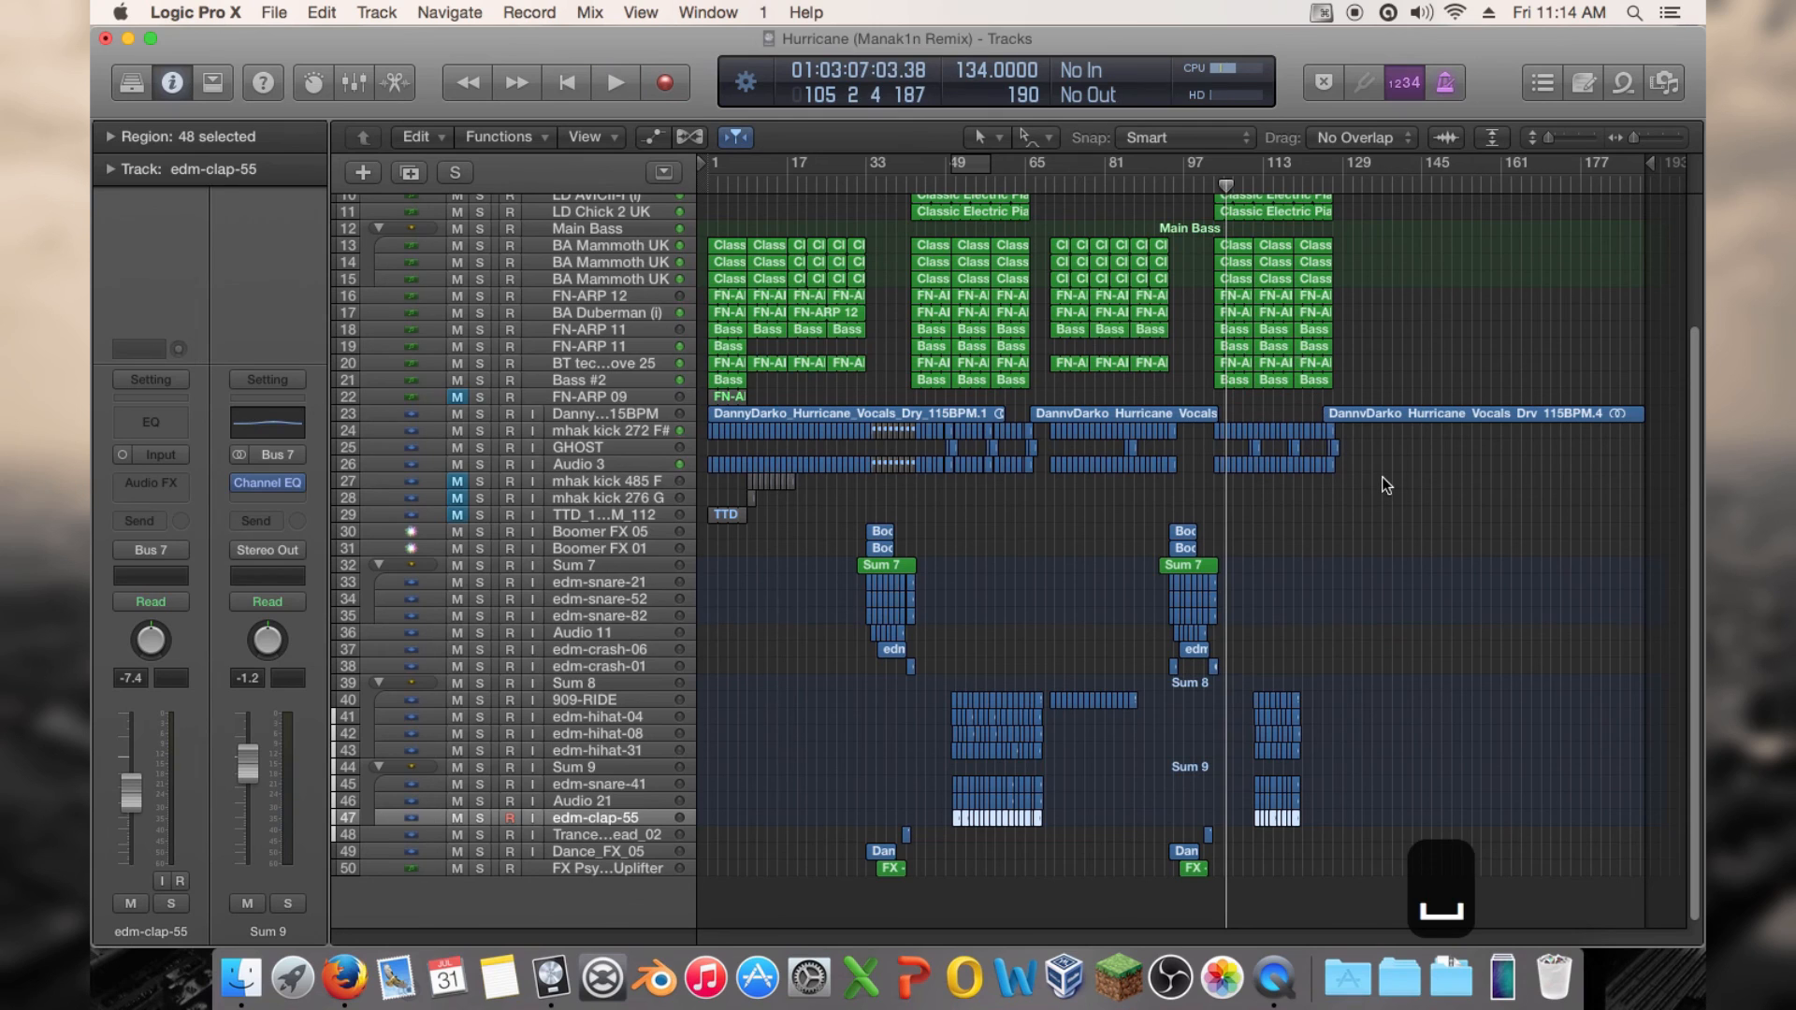
click(1383, 475)
key(Return)
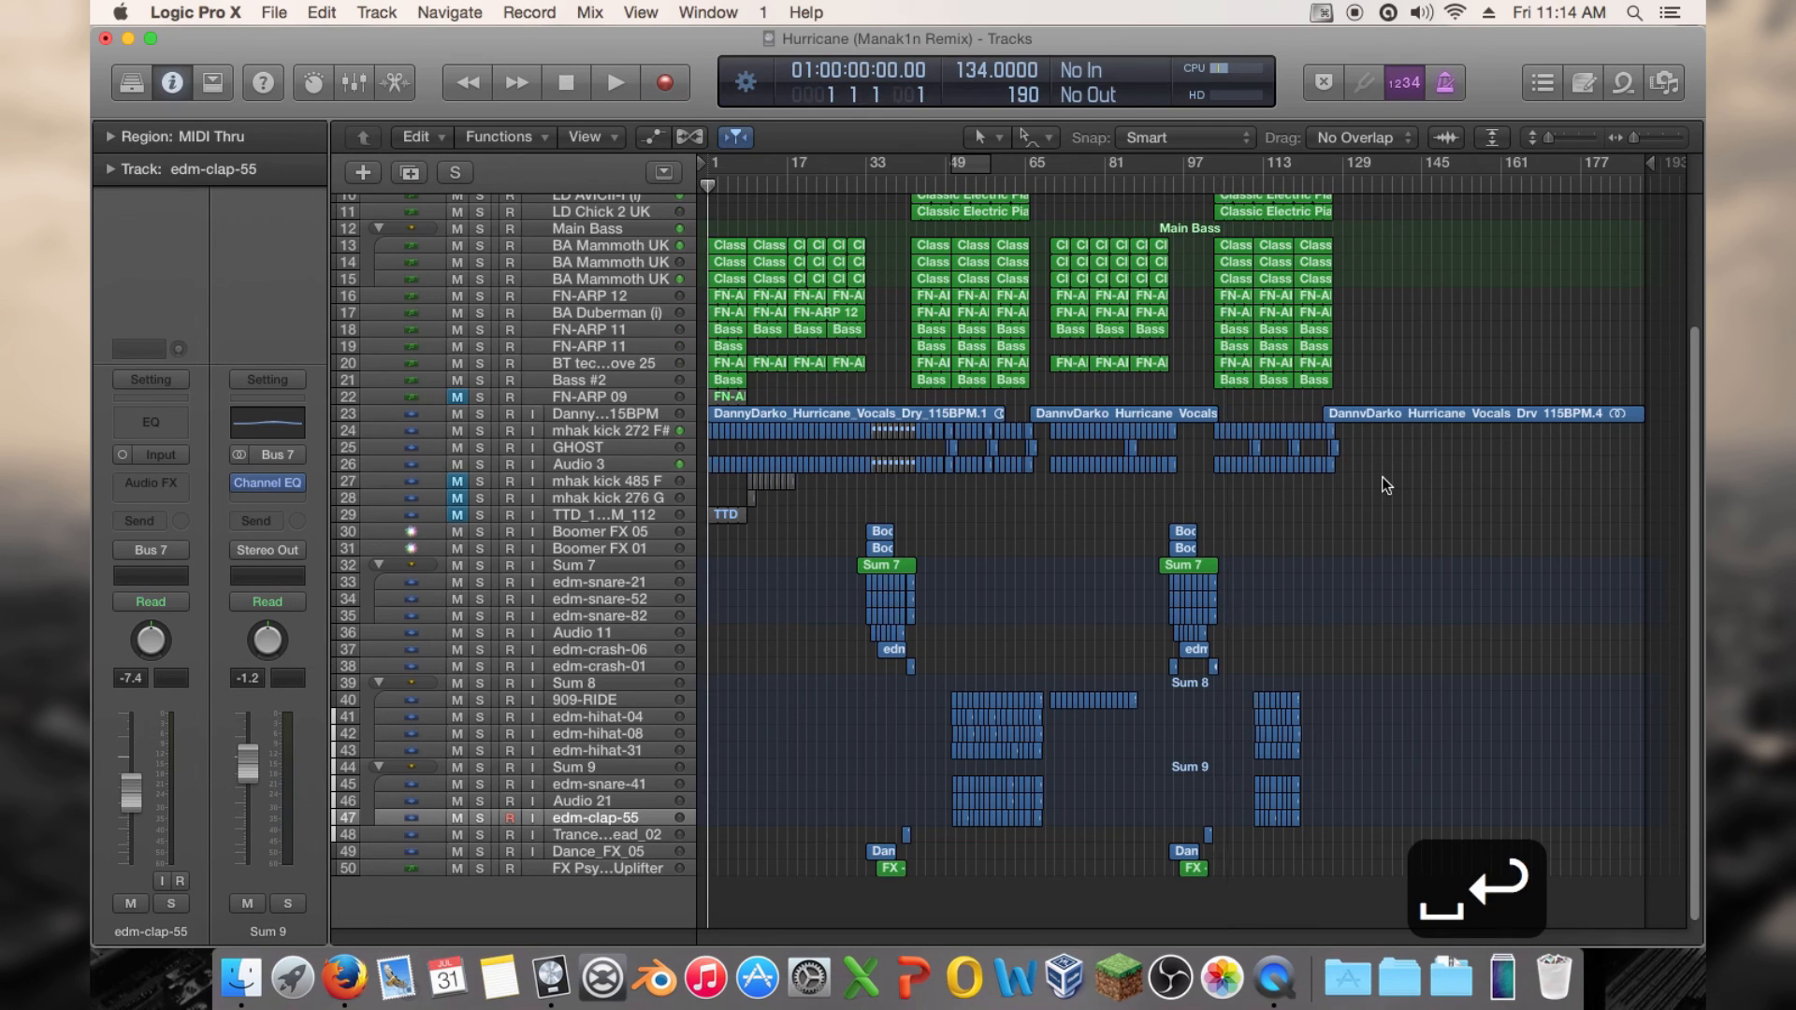
scroll(1364, 412, up, 5)
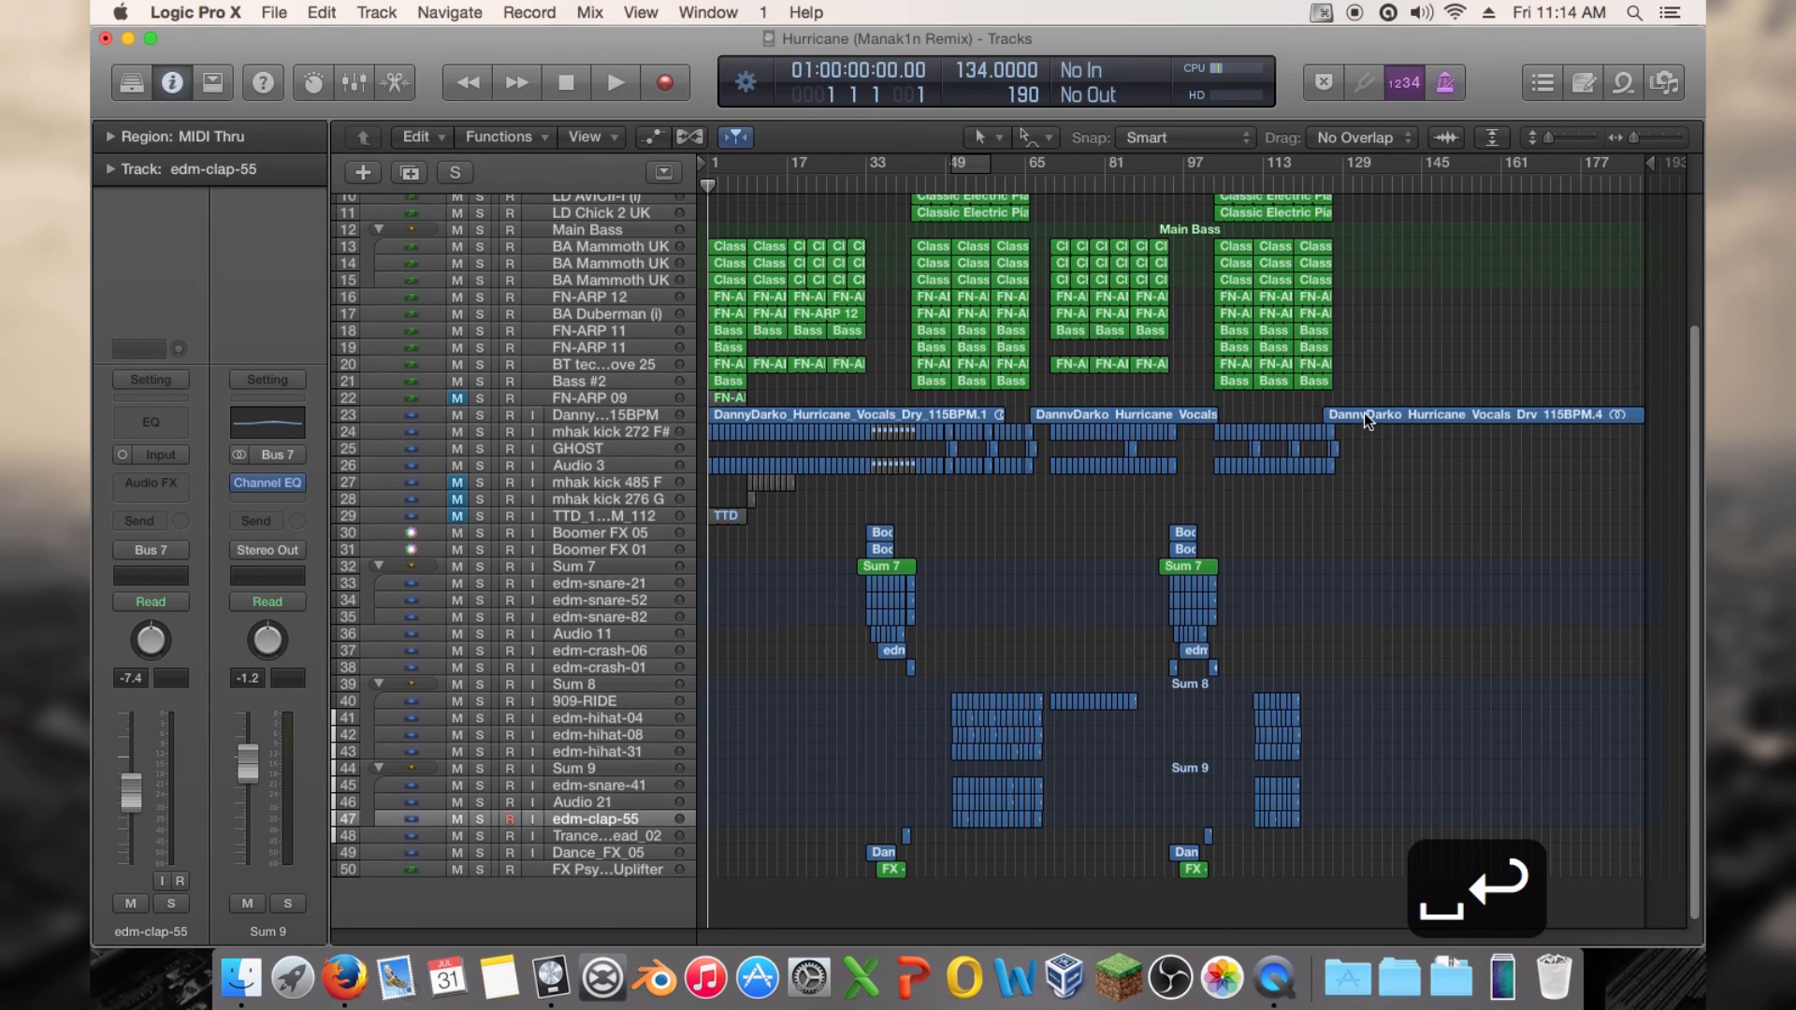